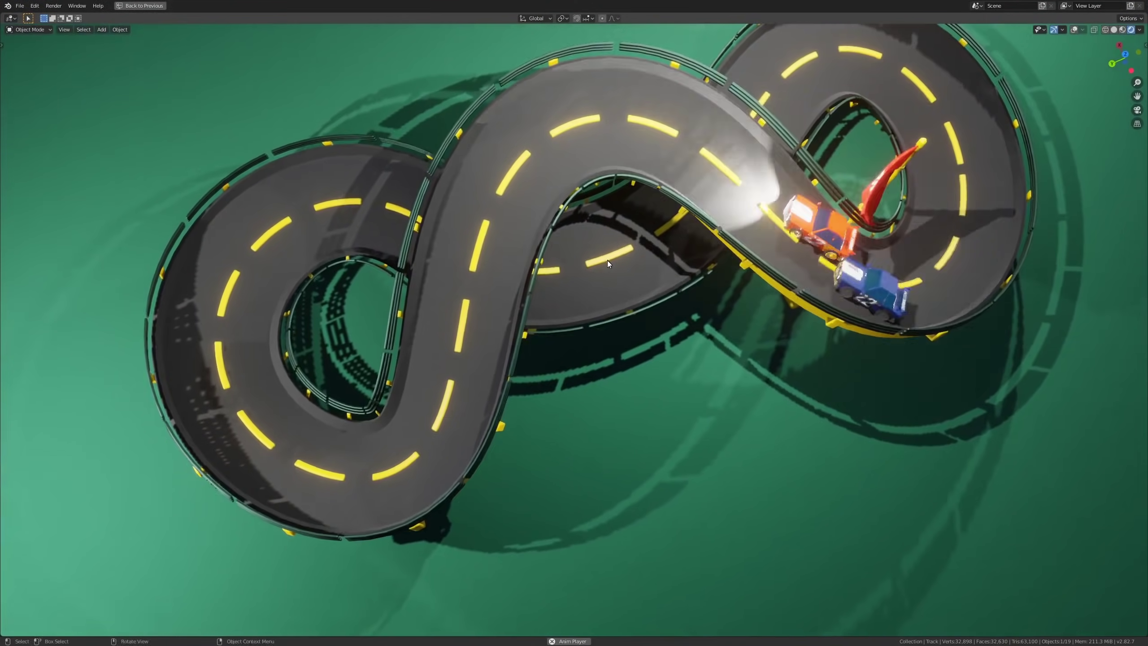
pyautogui.moveTo(607, 260); pyautogui.dragTo(791, 212, button='middle')
pyautogui.keyDown('shift'); pyautogui.moveTo(520, 189); pyautogui.dragTo(621, 214, button='middle'); pyautogui.keyUp('shift')
pyautogui.keyDown('ctrl'); pyautogui.moveTo(424, 176); pyautogui.dragTo(448, 118, button='middle'); pyautogui.keyUp('ctrl')
pyautogui.keyDown('shift'); pyautogui.moveTo(558, 170); pyautogui.dragTo(558, 235, button='middle'); pyautogui.keyUp('shift')
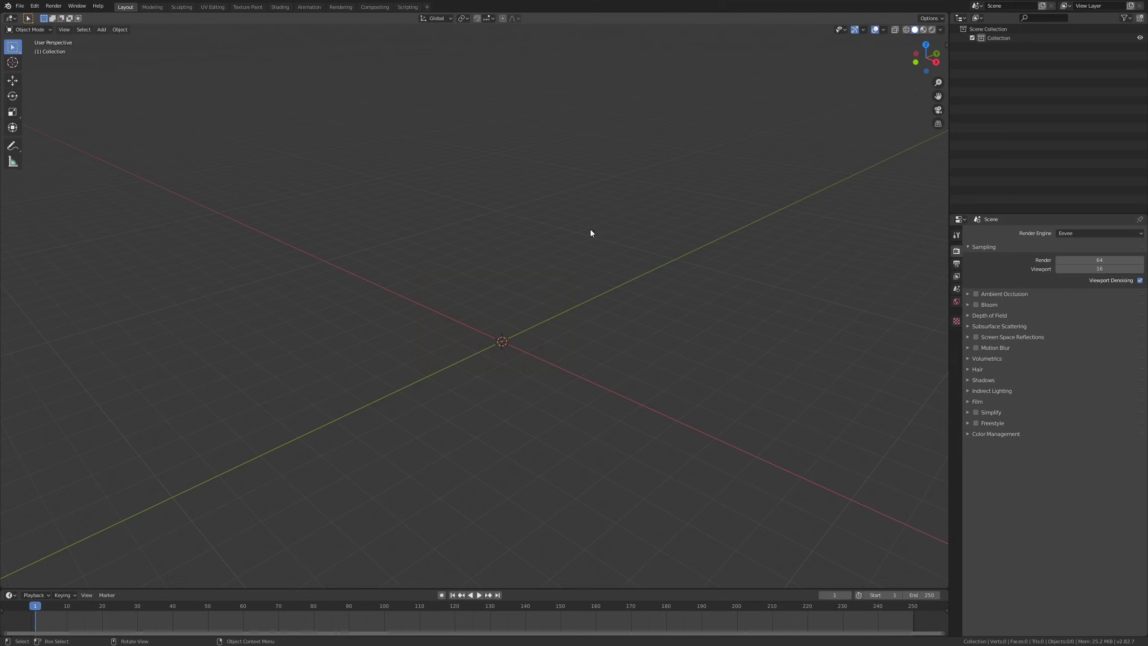
# Step: Append the Car object from the tutorial blend file into the empty scene
pyautogui.moveTo(566, 240)
pyautogui.mouseDown(button='middle')
pyautogui.moveTo(458, 236)
pyautogui.moveTo(539, 238)
pyautogui.moveTo(563, 252)
pyautogui.moveTo(558, 233)
pyautogui.mouseUp(button='middle')
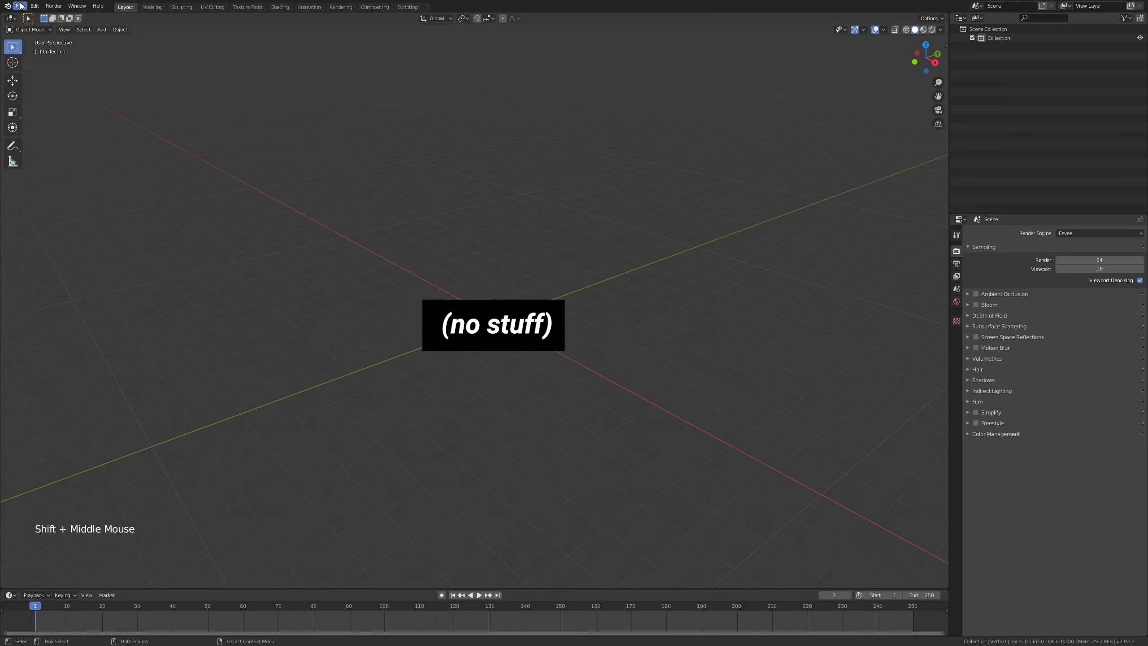
pyautogui.click(35, 5)
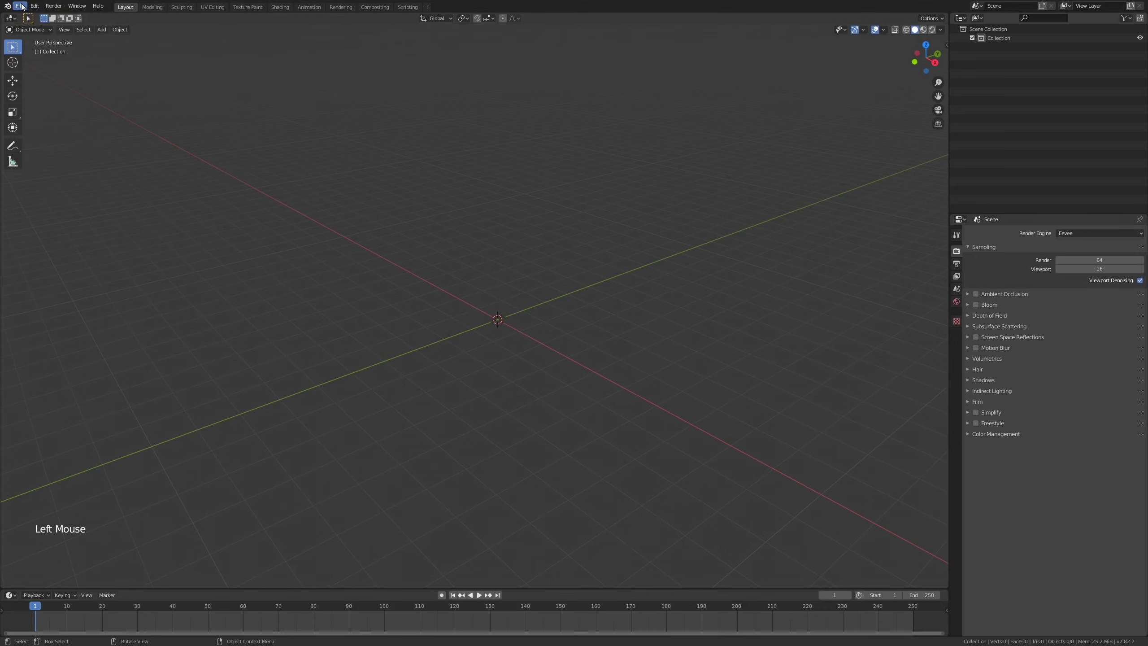
pyautogui.click(19, 5)
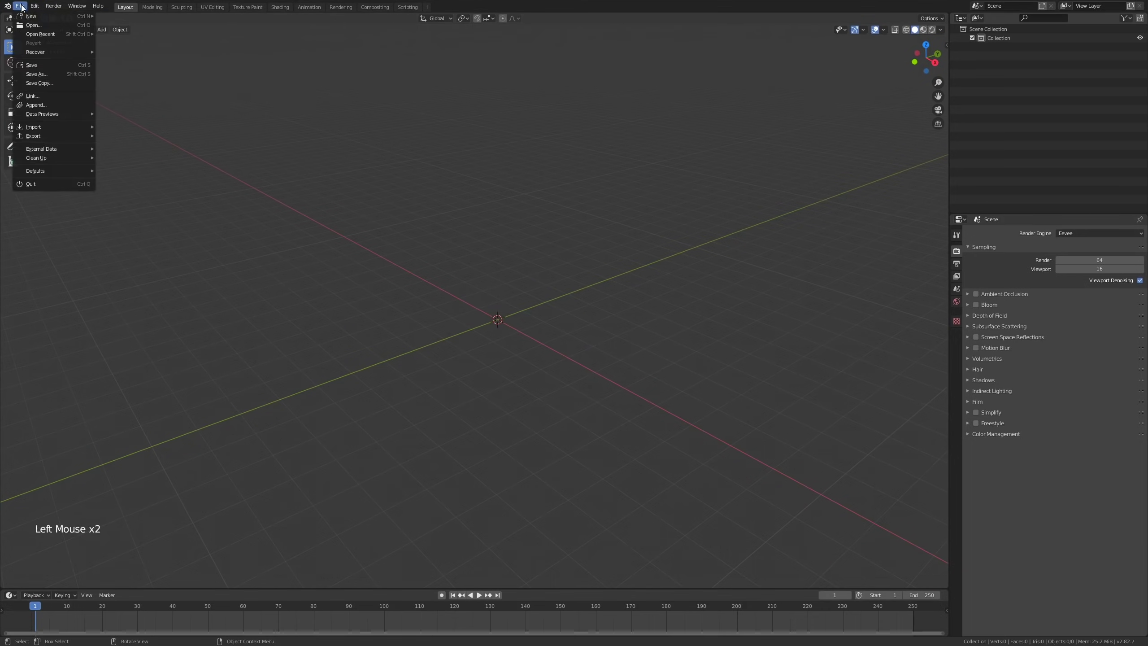
pyautogui.click(45, 104)
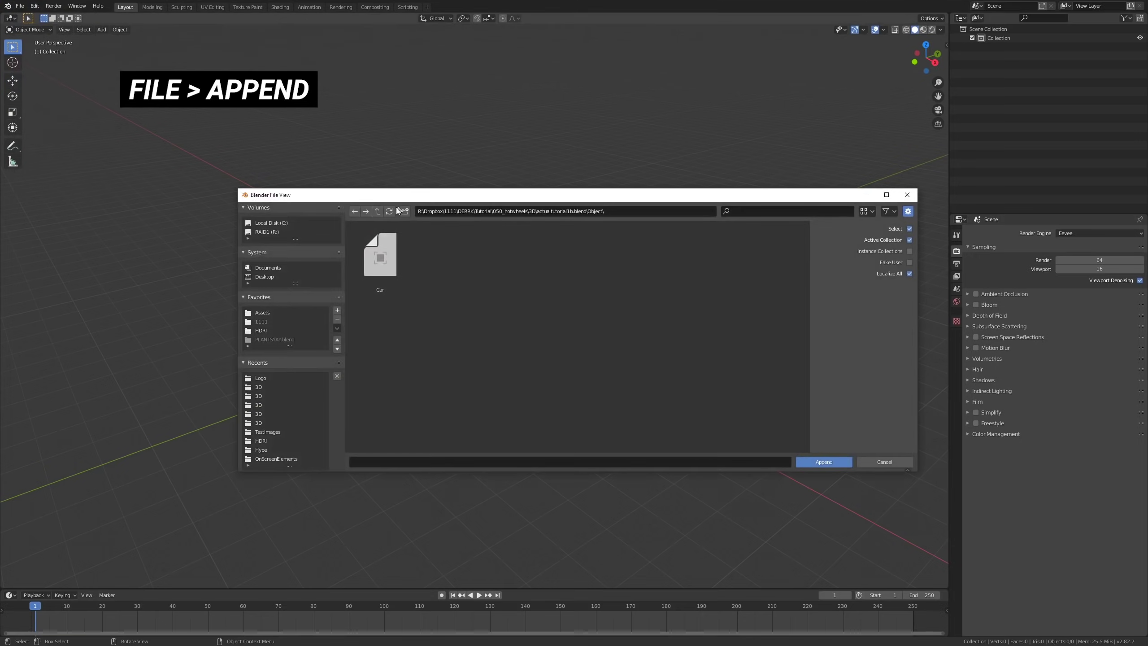
pyautogui.click(378, 211)
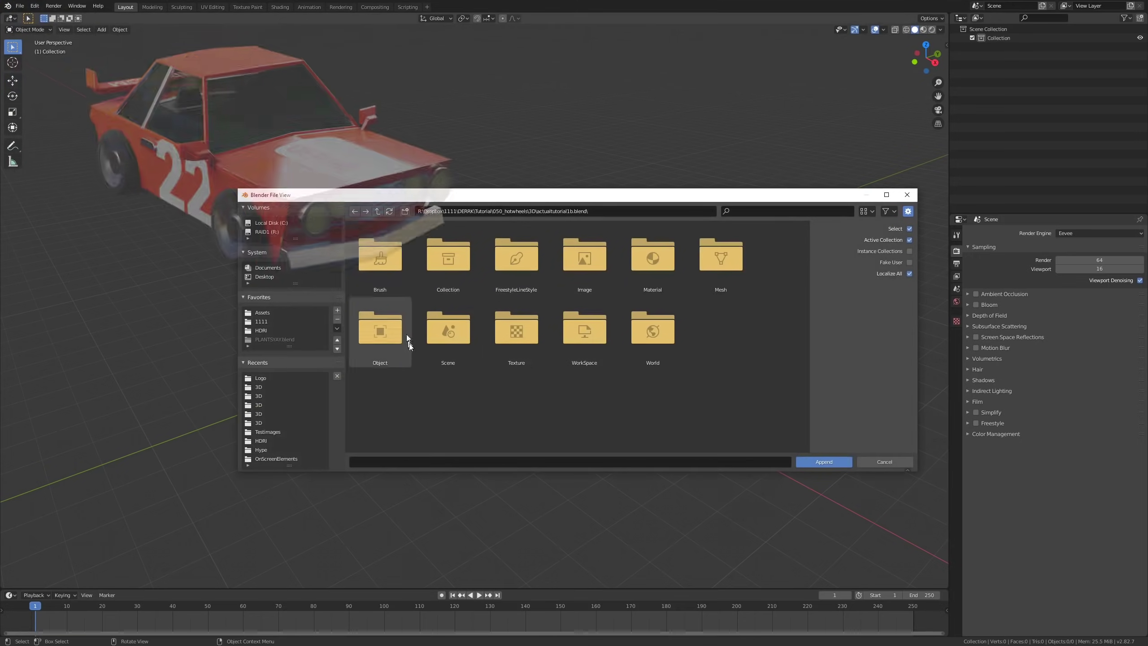
pyautogui.doubleClick(394, 332)
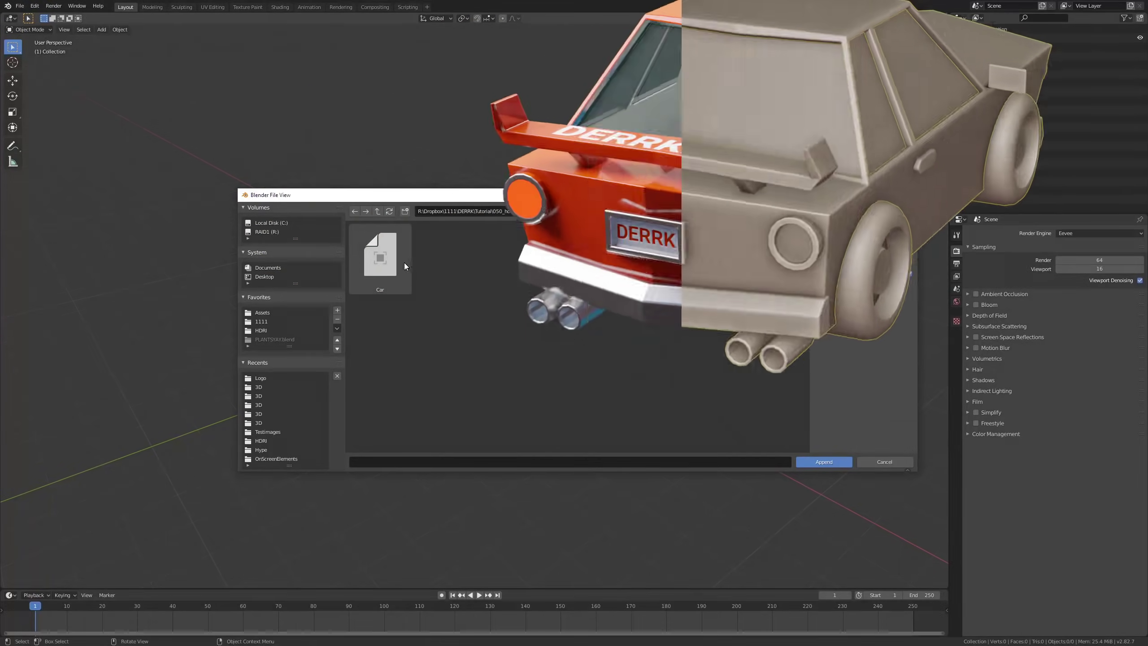
pyautogui.doubleClick(398, 265)
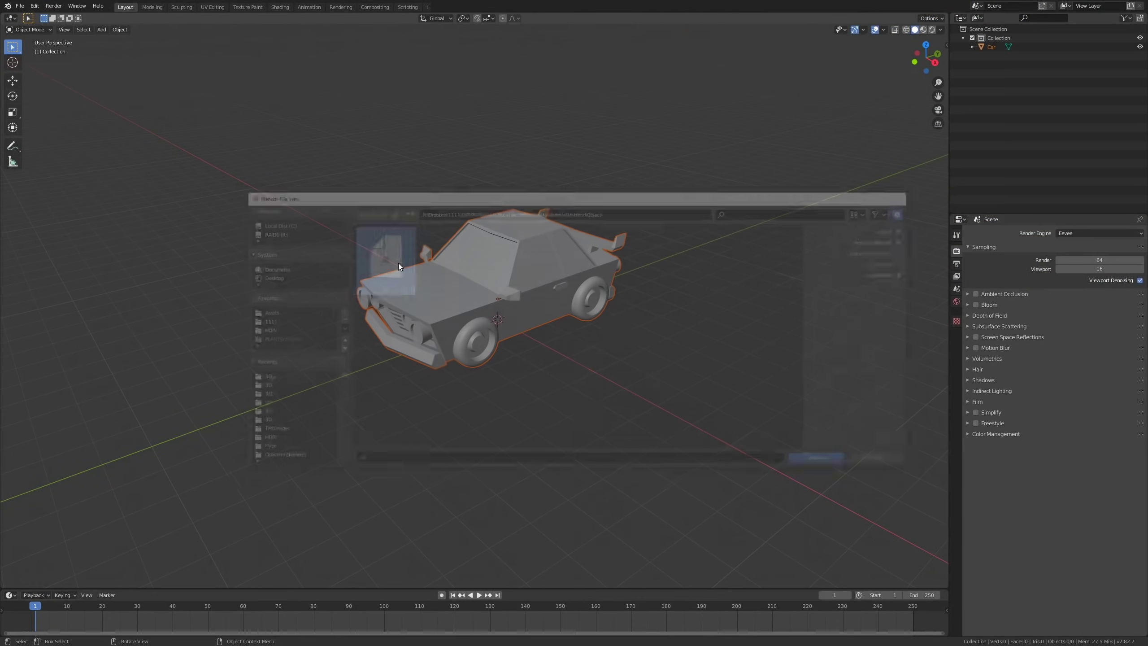
# Step: Examine the car's textured materials from several sides in Material Preview shading
pyautogui.moveTo(481, 317); pyautogui.dragTo(700, 199, button='middle')
pyautogui.click(495, 299)
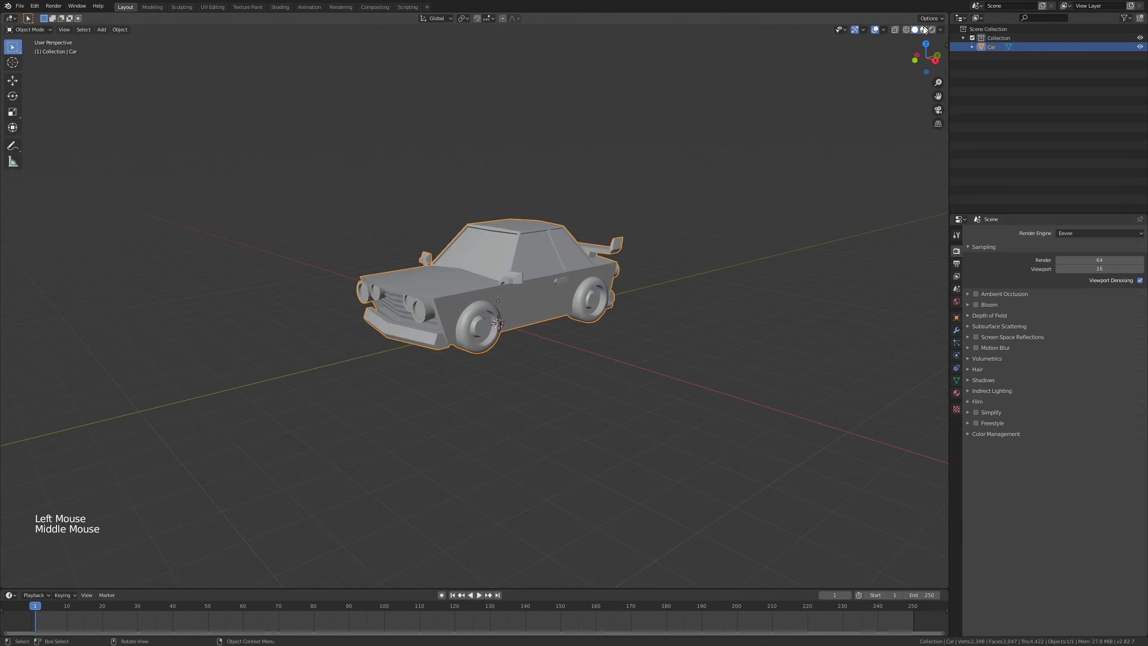
pyautogui.press('z')
pyautogui.click(482, 325)
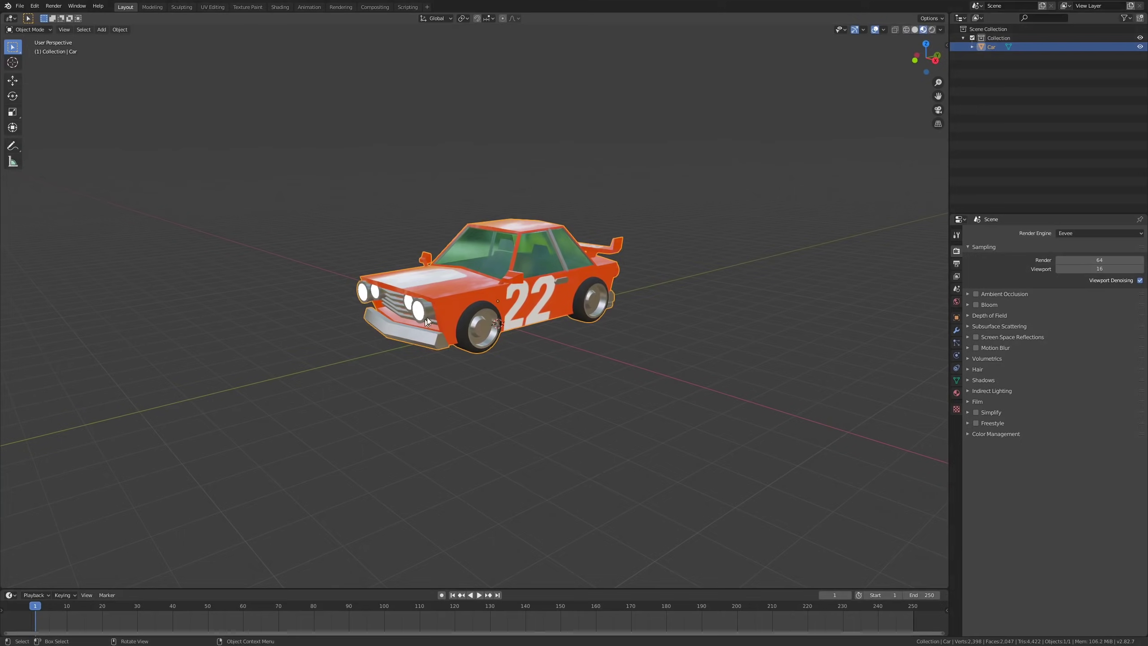
pyautogui.moveTo(559, 339); pyautogui.dragTo(539, 321, button='middle')
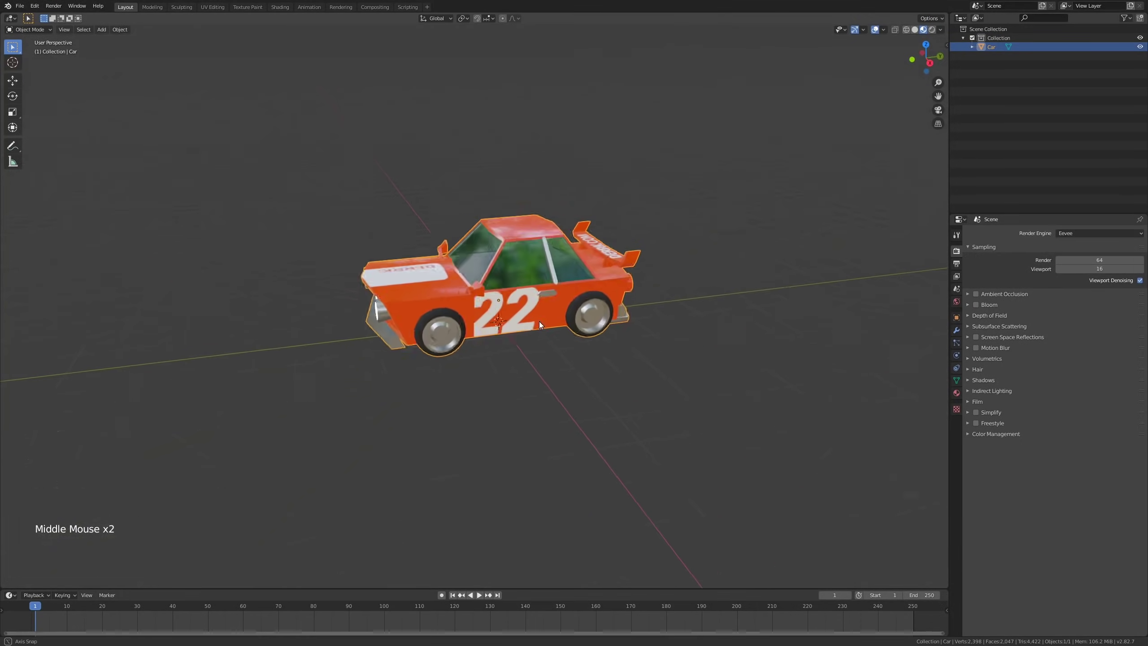
pyautogui.scroll(4, 467, 271)
pyautogui.moveTo(459, 276)
pyautogui.mouseDown(button='middle')
pyautogui.moveTo(353, 262)
pyautogui.moveTo(474, 273)
pyautogui.moveTo(427, 255)
pyautogui.mouseUp(button='middle')
# Step: Examine the car's mesh structure in wireframe shading
pyautogui.press('z')
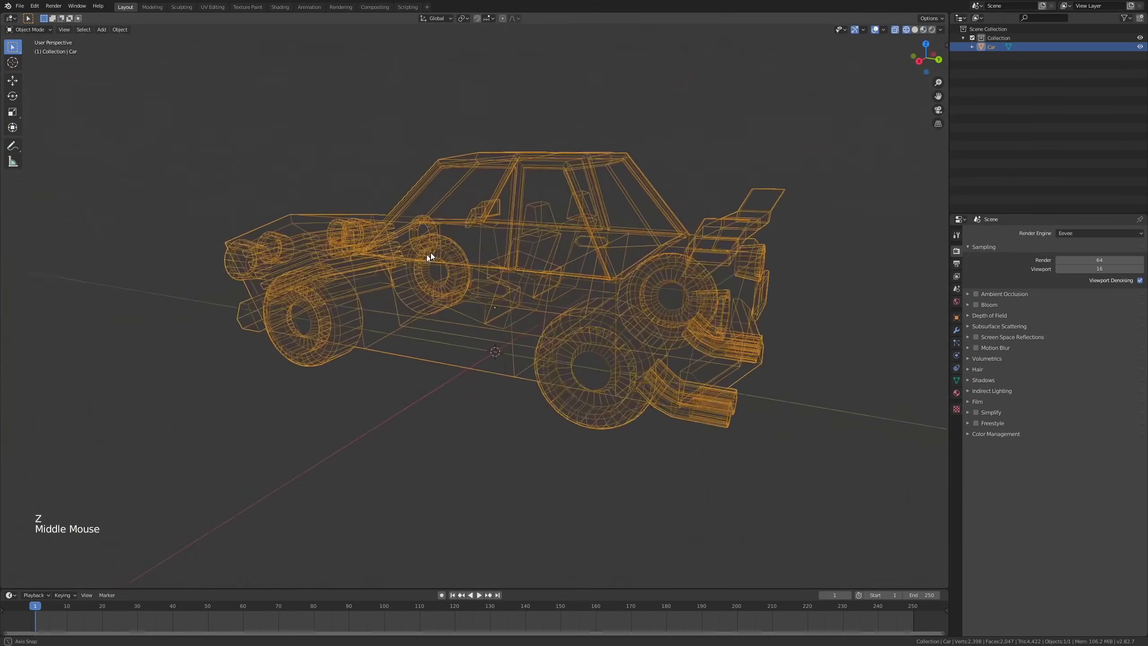
pyautogui.scroll(2, 528, 269)
pyautogui.scroll(-1, 528, 271)
pyautogui.moveTo(528, 271)
pyautogui.mouseDown(button='middle')
pyautogui.moveTo(593, 289)
pyautogui.moveTo(546, 297)
pyautogui.moveTo(512, 287)
pyautogui.moveTo(581, 287)
pyautogui.moveTo(581, 301)
pyautogui.moveTo(551, 264)
pyautogui.mouseUp(button='middle')
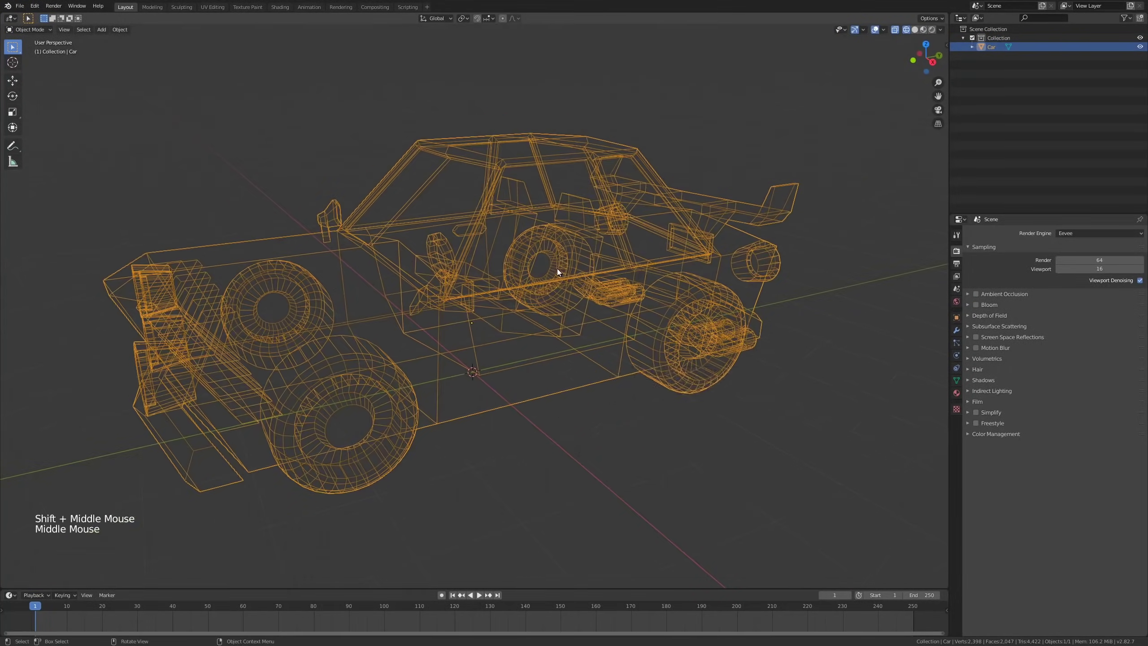
# Step: Show the car in solid shading with X-ray enabled and examine its interior parts
pyautogui.press('z')
pyautogui.press('z')
pyautogui.hotkey('alt', 'z')
pyautogui.moveTo(649, 275); pyautogui.dragTo(531, 264, button='middle')
pyautogui.scroll(3, 443, 239)
pyautogui.scroll(-2, 443, 238)
pyautogui.moveTo(443, 238); pyautogui.dragTo(453, 251, button='middle')
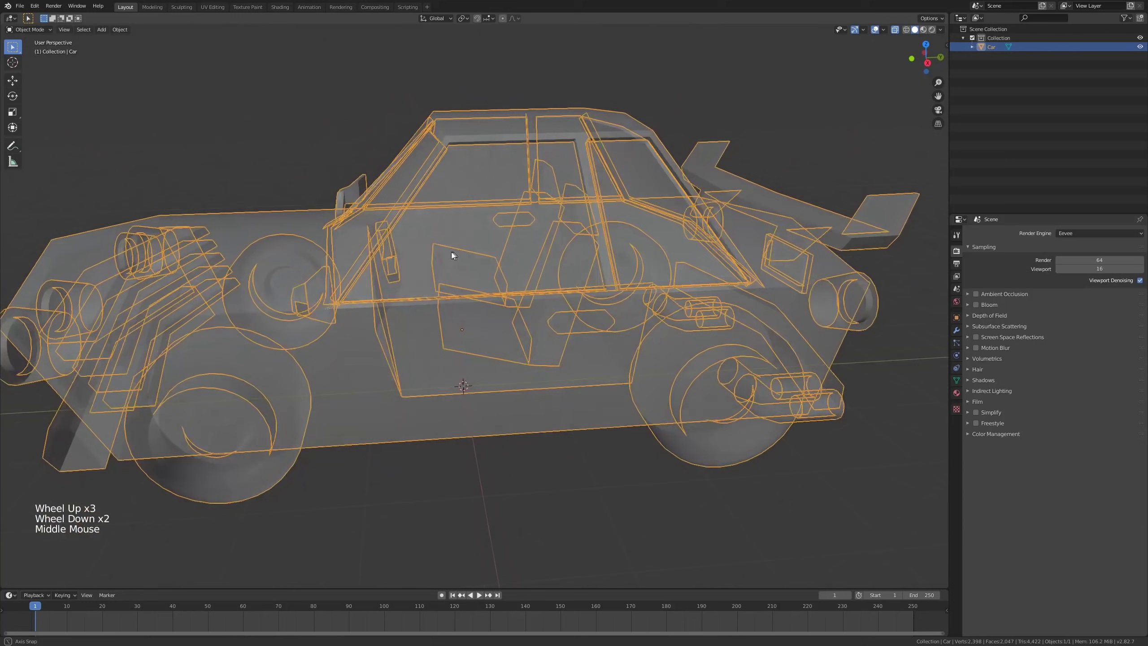
# Step: Turn X-ray off so the car displays in opaque solid shading
pyautogui.scroll(-2, 454, 252)
pyautogui.press('z')
pyautogui.scroll(-4, 680, 270)
pyautogui.hotkey('alt', 'z')
pyautogui.scroll(-1, 677, 267)
pyautogui.moveTo(677, 267); pyautogui.dragTo(493, 276, button='middle')
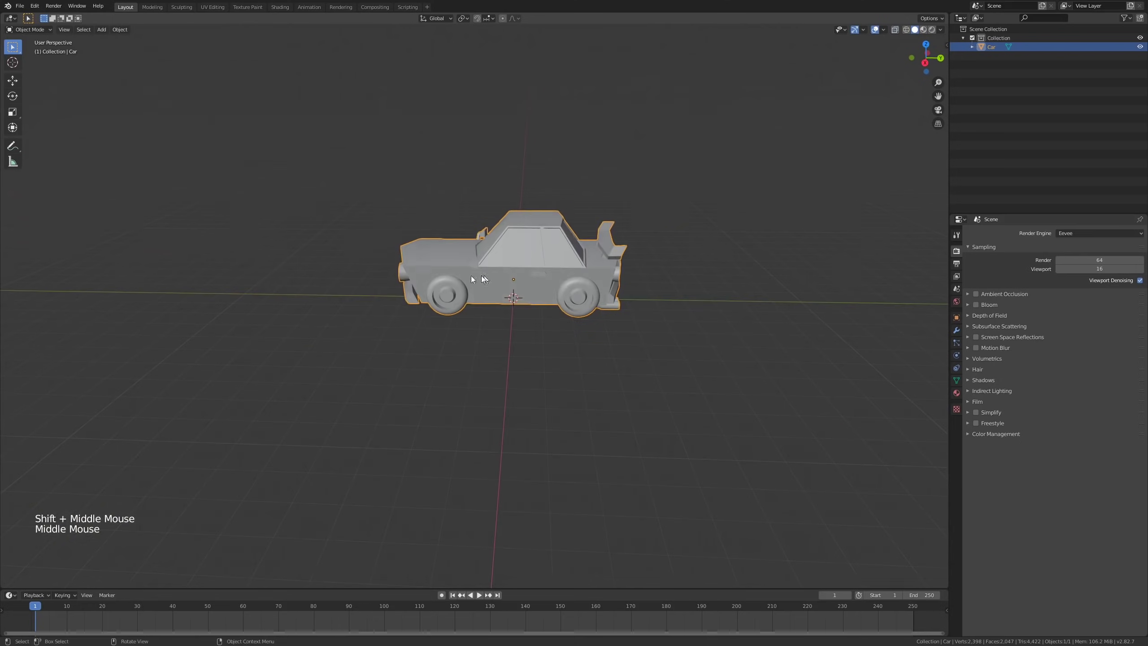
pyautogui.moveTo(603, 286); pyautogui.dragTo(744, 225, button='middle')
pyautogui.scroll(-4, 613, 276)
pyautogui.scroll(-6, 617, 274)
pyautogui.scroll(8, 576, 291)
pyautogui.press('s')
pyautogui.moveTo(656, 271); pyautogui.dragTo(604, 279, button='middle')
pyautogui.scroll(4, 538, 325)
pyautogui.moveTo(520, 313); pyautogui.dragTo(526, 348, button='middle')
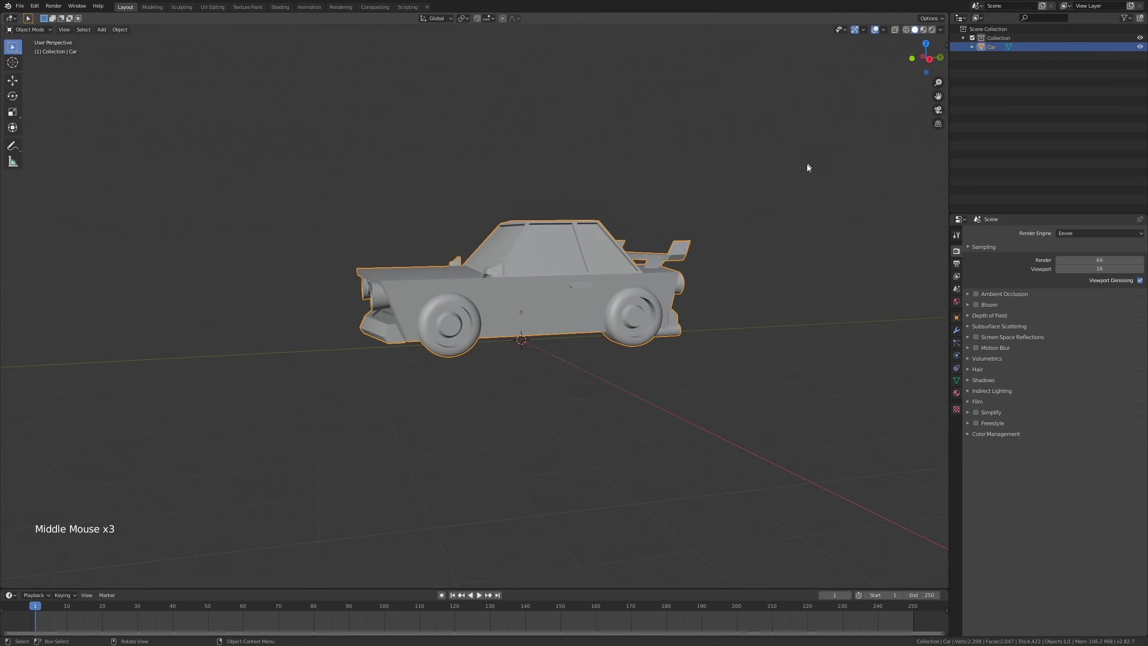
# Step: Show the active tool's transform options and restrict transformations to affect only Origins
pyautogui.press('n')
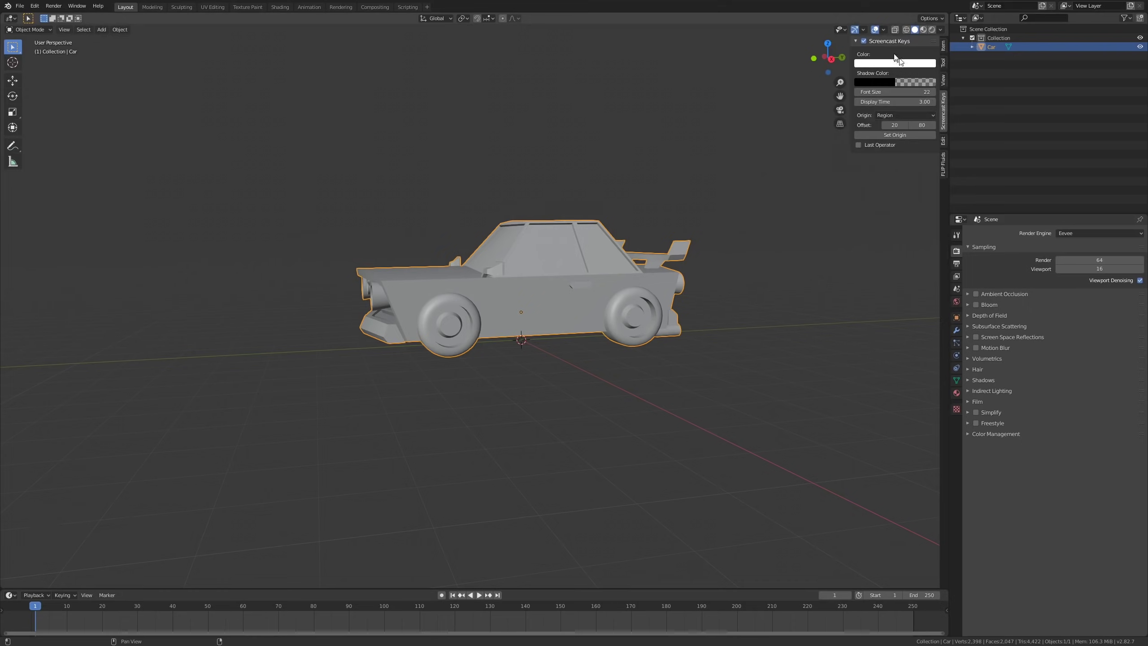
pyautogui.press('n')
pyautogui.press('n')
pyautogui.press('n')
pyautogui.press('n')
pyautogui.scroll(2, 943, 76)
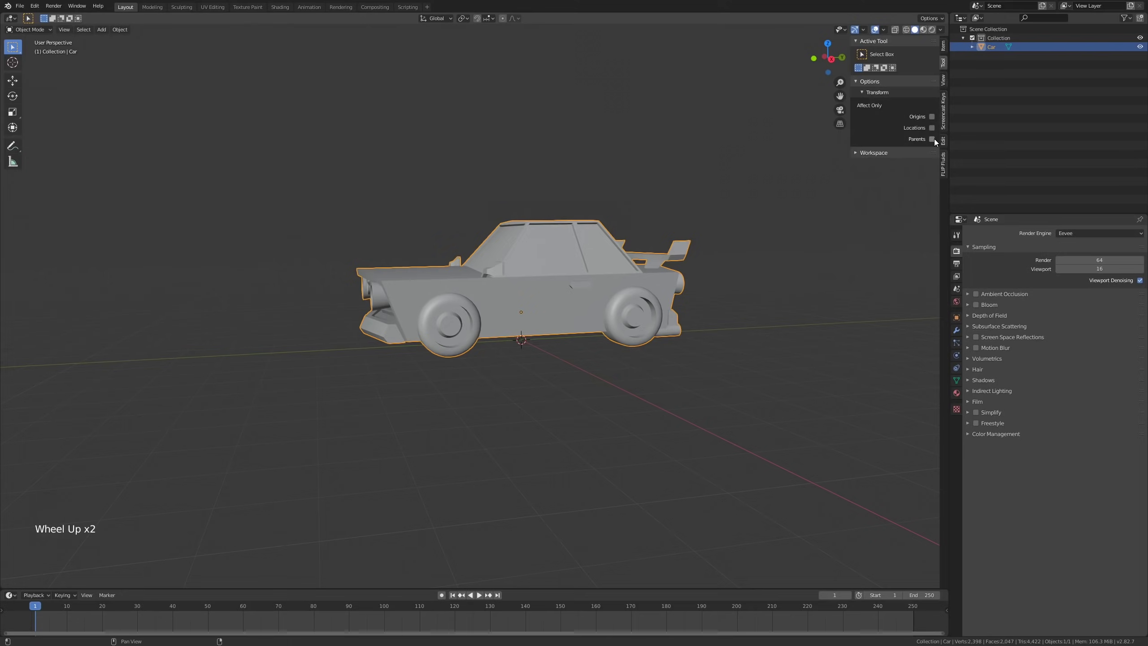
pyautogui.click(931, 117)
# Step: Try moving the car's origin freely without moving its mesh
pyautogui.moveTo(795, 182); pyautogui.dragTo(664, 292, button='middle')
pyautogui.press('g')
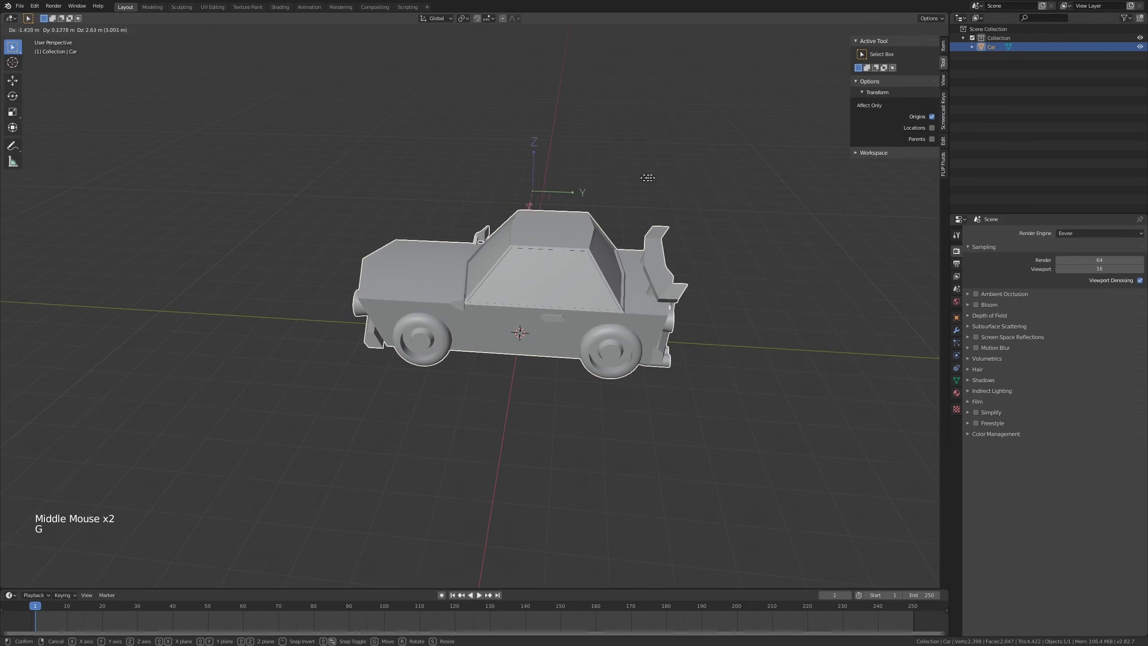
pyautogui.click(748, 230)
pyautogui.moveTo(749, 230); pyautogui.dragTo(614, 248, button='middle')
# Step: Snap the car's origin to the 3D cursor and disable the Affect Only Origins option
pyautogui.scroll(3, 526, 345)
pyautogui.scroll(1, 525, 345)
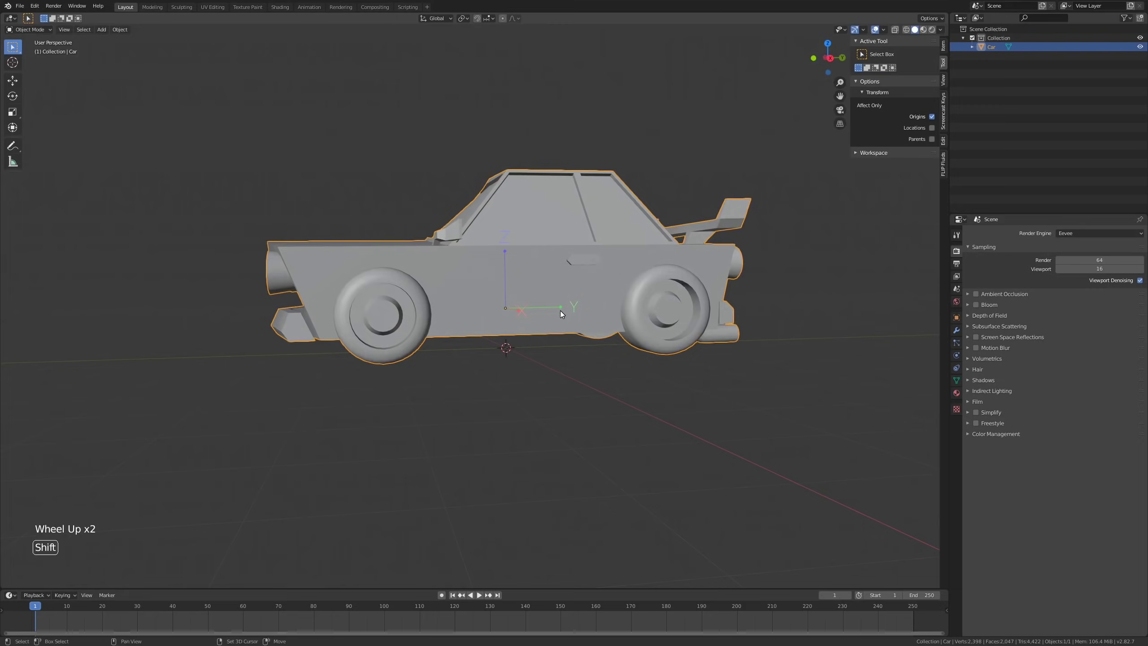
pyautogui.hotkey('shift', 's')
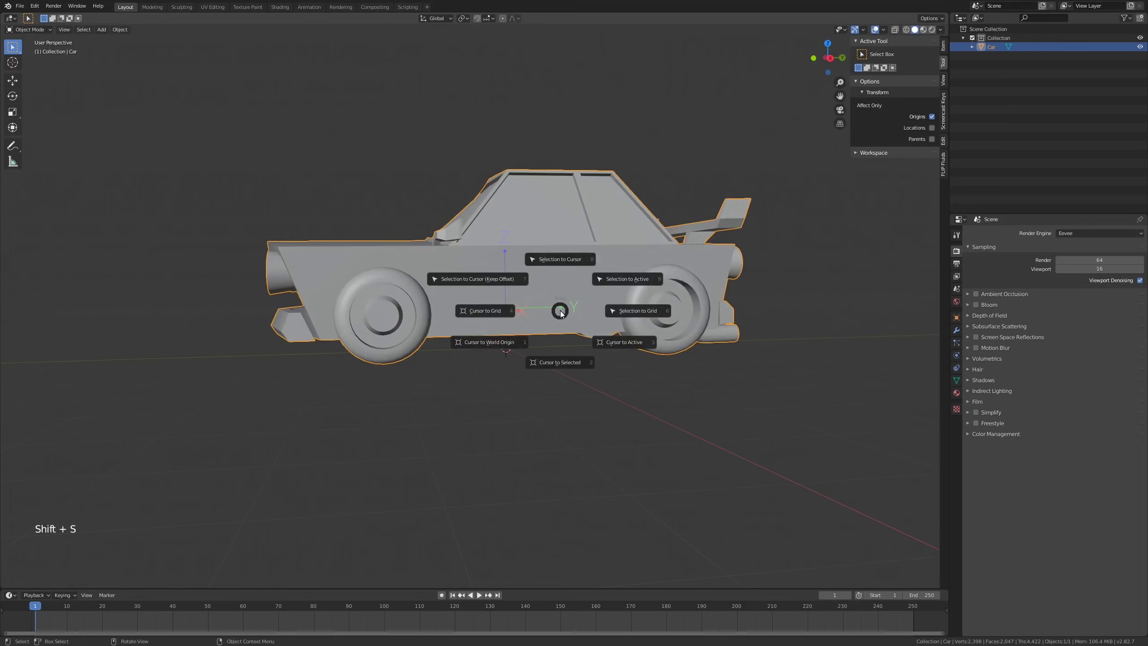
pyautogui.click(579, 259)
pyautogui.moveTo(576, 278)
pyautogui.mouseDown(button='middle')
pyautogui.moveTo(538, 295)
pyautogui.moveTo(587, 282)
pyautogui.mouseUp(button='middle')
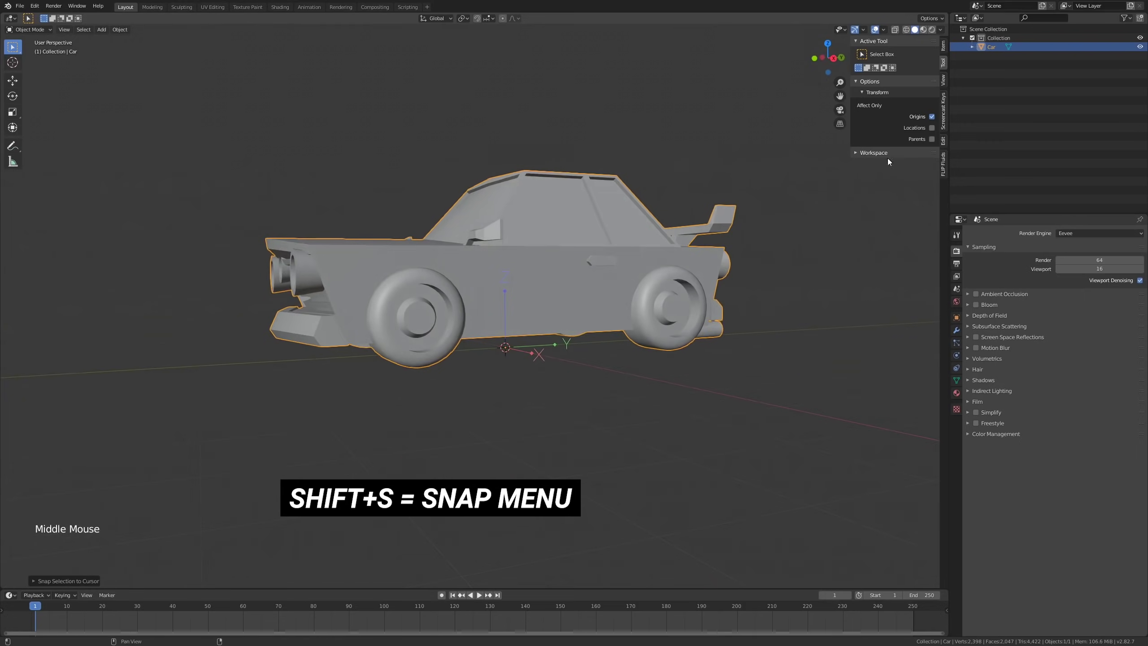
pyautogui.click(931, 117)
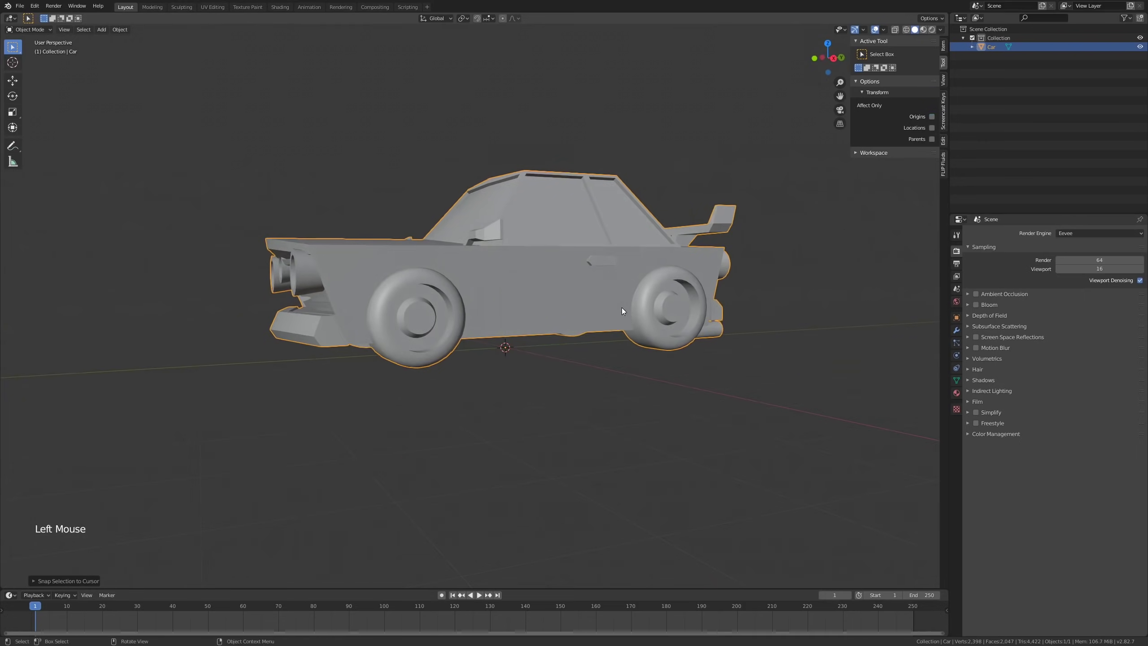
# Step: Scale the car down uniformly to 0.4 in two passes, starting with a factor of 0.5
pyautogui.moveTo(663, 321); pyautogui.dragTo(750, 217, button='middle')
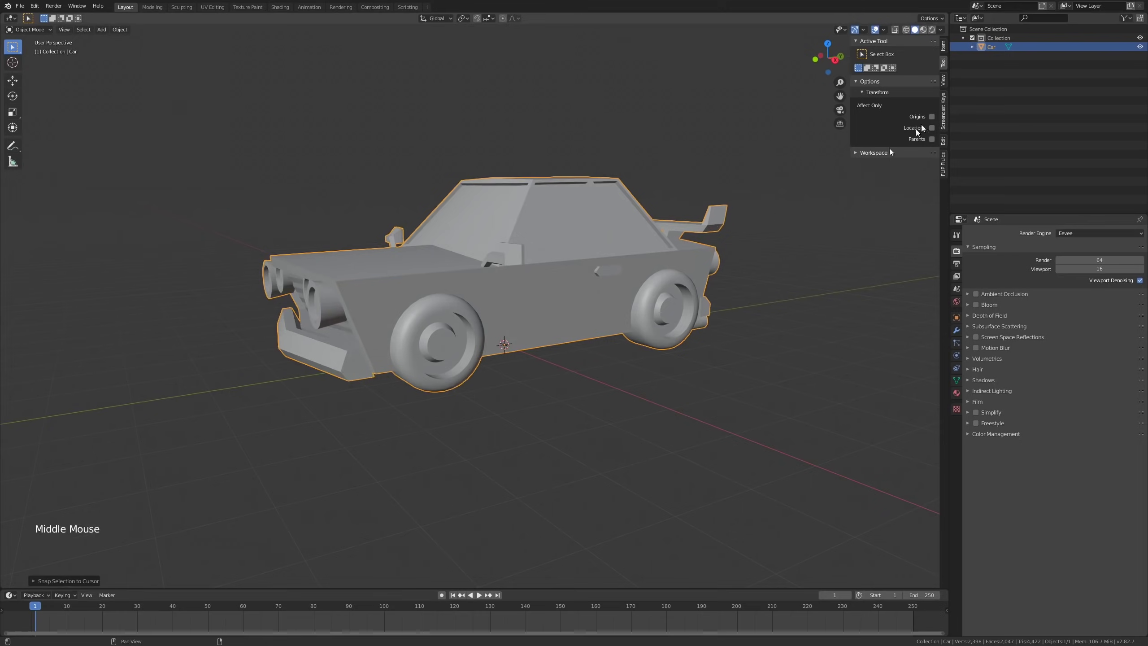
pyautogui.moveTo(658, 248); pyautogui.dragTo(427, 259, button='middle')
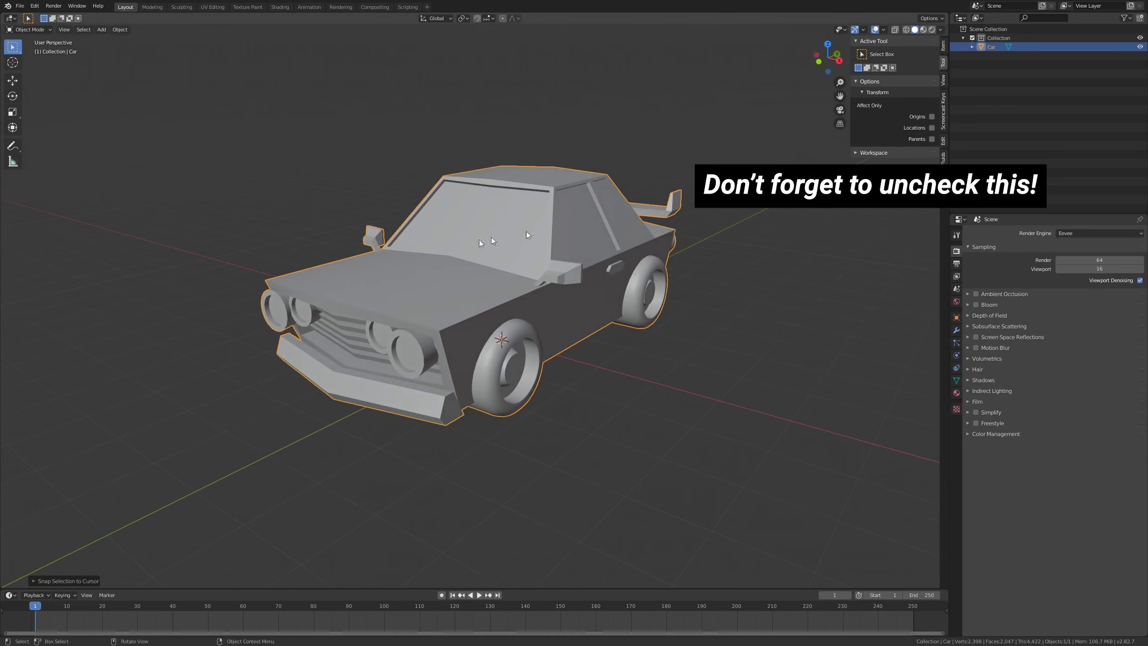
pyautogui.moveTo(636, 222); pyautogui.dragTo(583, 231, button='middle')
pyautogui.scroll(-3, 696, 210)
pyautogui.scroll(-2, 687, 237)
pyautogui.scroll(-3, 572, 244)
pyautogui.scroll(2, 553, 236)
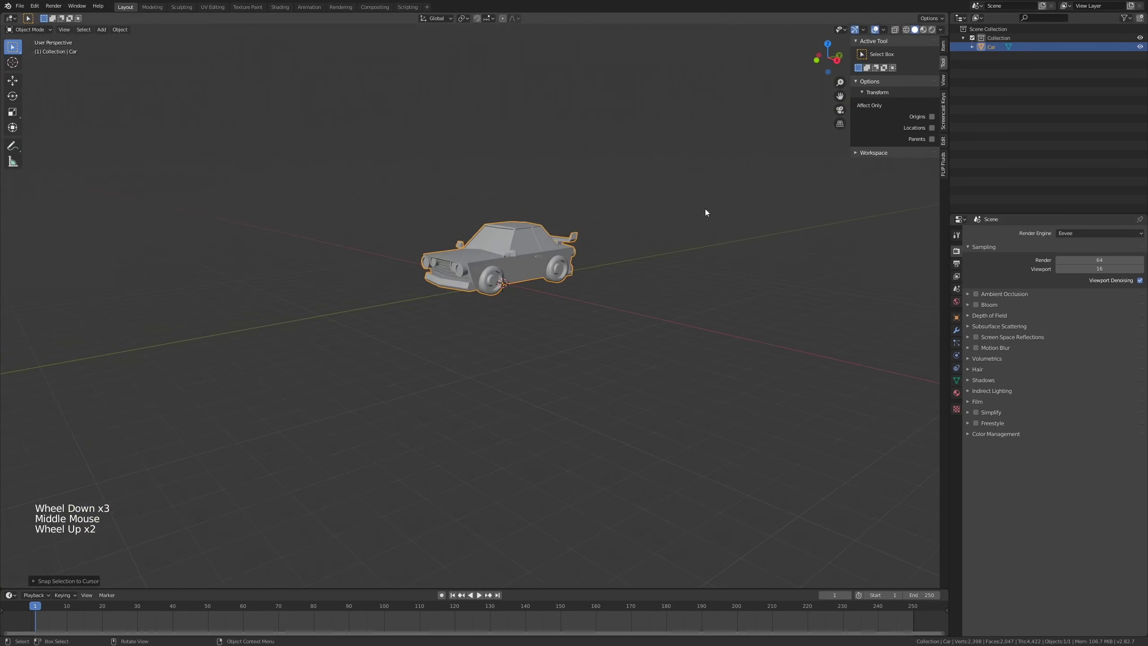
pyautogui.press('s')
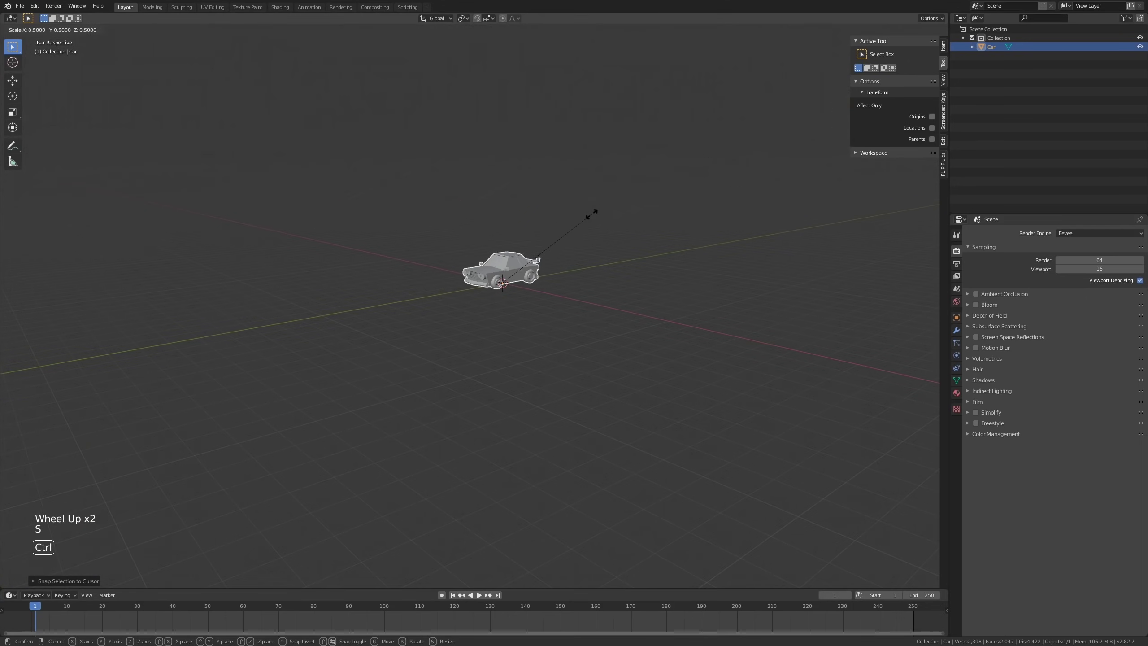
pyautogui.click(573, 230)
pyautogui.press('s')
pyautogui.click(605, 210)
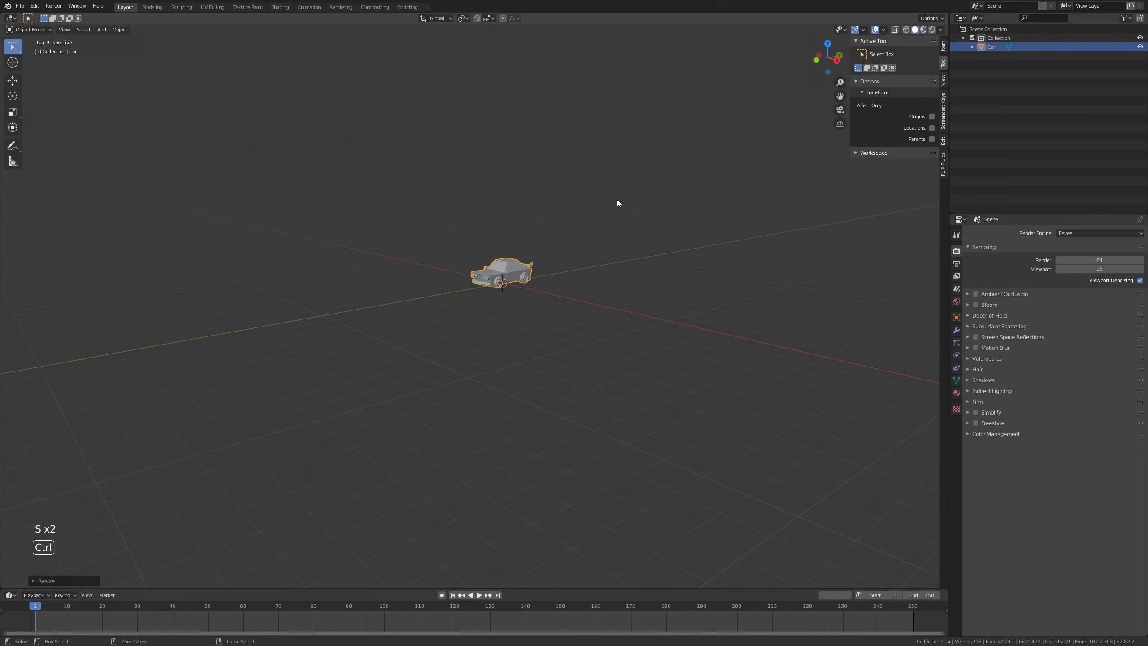
pyautogui.scroll(-5, 588, 239)
pyautogui.moveTo(623, 205); pyautogui.dragTo(702, 228, button='middle')
pyautogui.scroll(5, 556, 253)
pyautogui.scroll(11, 543, 256)
pyautogui.scroll(-16, 583, 237)
pyautogui.scroll(3, 592, 240)
pyautogui.scroll(4, 594, 239)
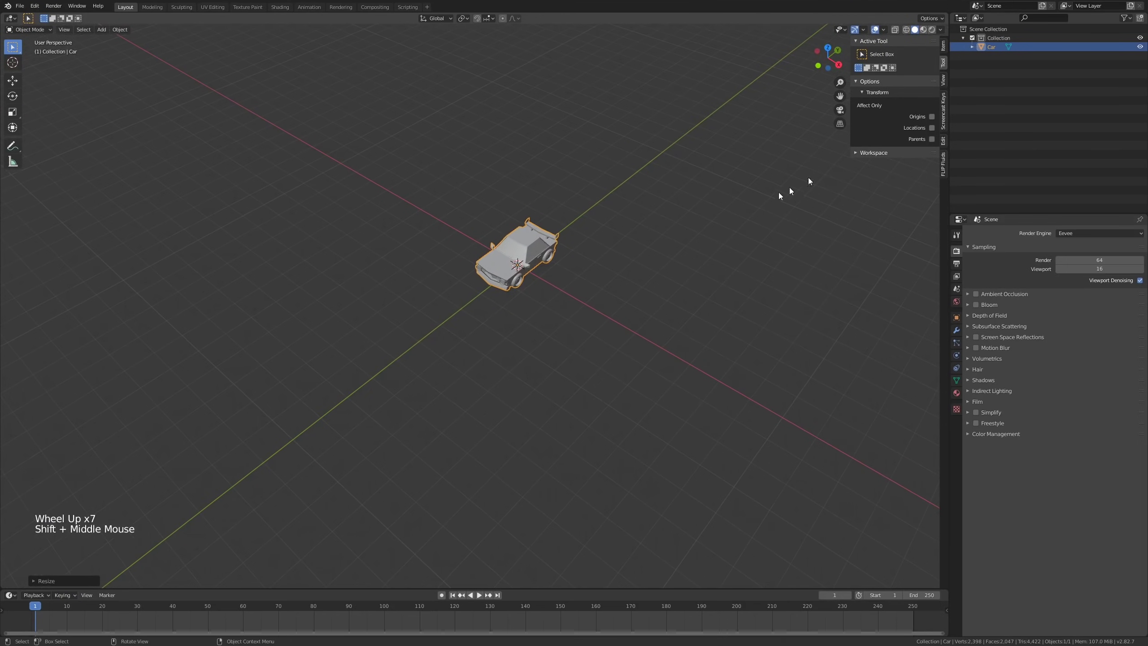
# Step: Show the car's transform values and apply its scale so that X, Y and Z become 1.000
pyautogui.scroll(1, 945, 72)
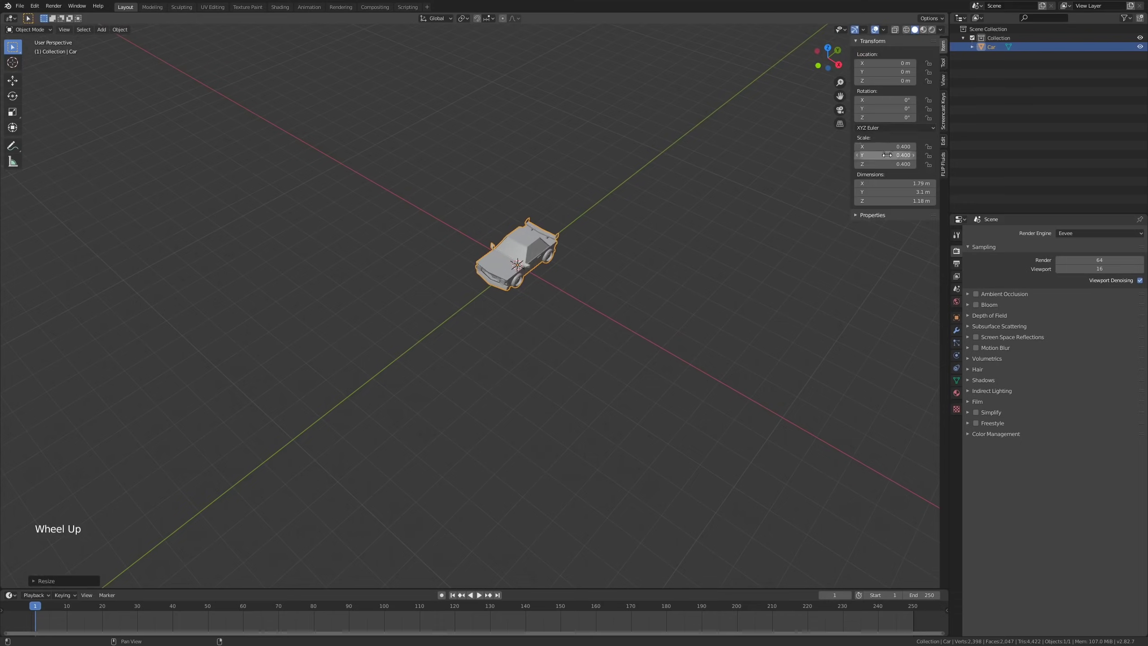
pyautogui.moveTo(782, 185); pyautogui.dragTo(719, 196, button='middle')
pyautogui.hotkey('ctrl', 'a')
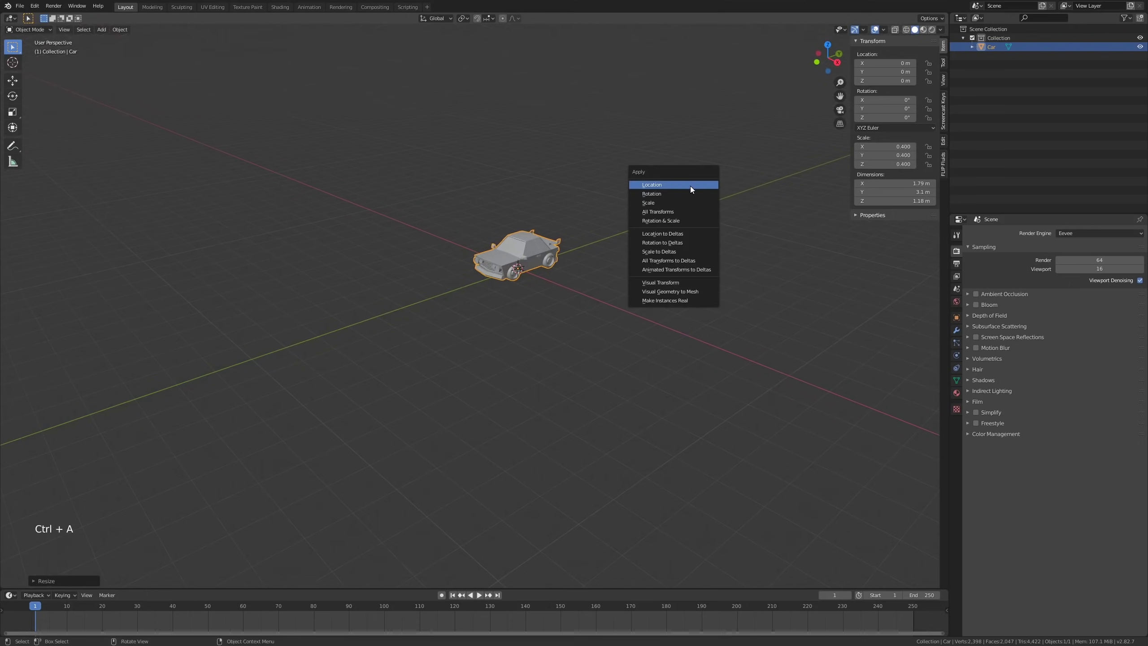
pyautogui.click(685, 200)
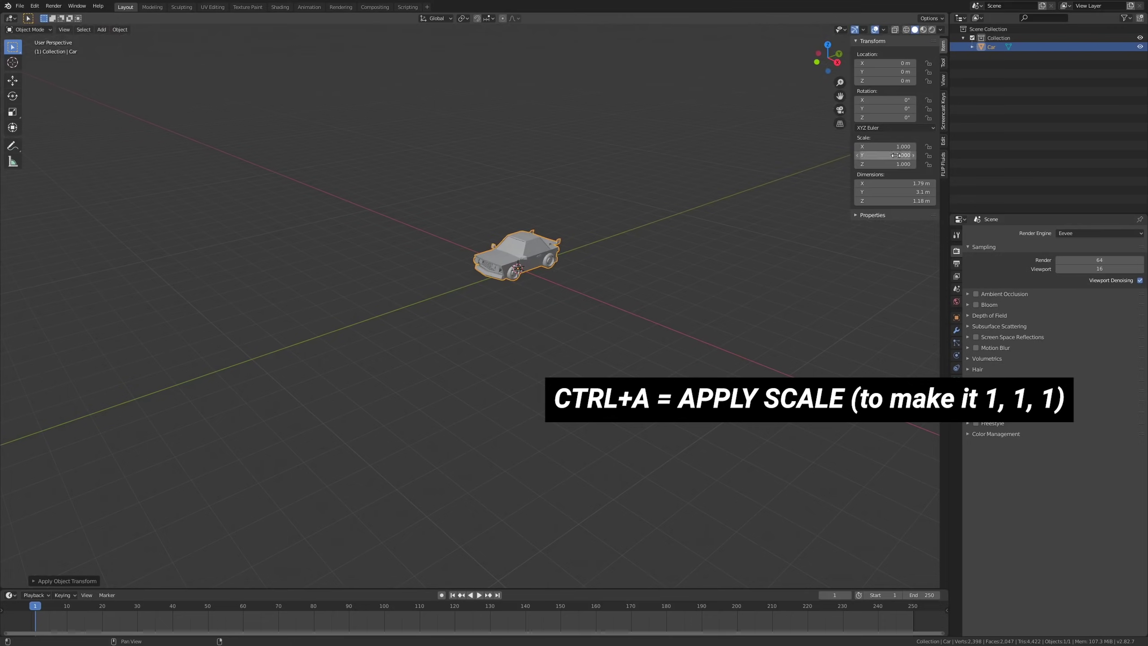
pyautogui.moveTo(659, 208); pyautogui.dragTo(678, 221, button='middle')
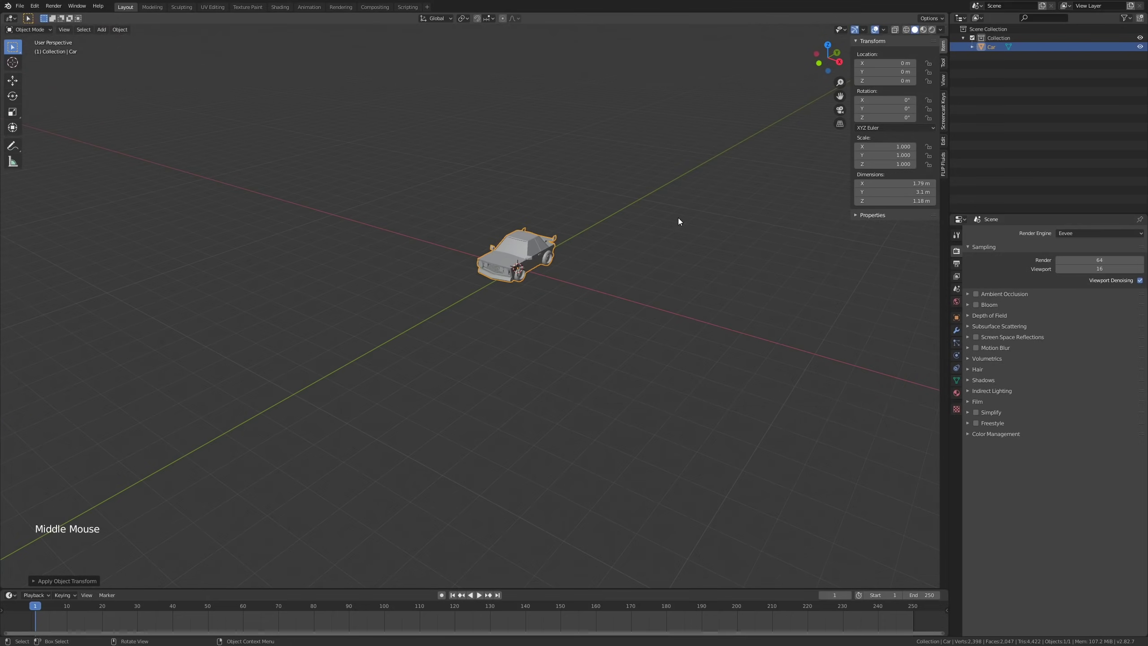
pyautogui.click(678, 218)
pyautogui.click(498, 270)
pyautogui.moveTo(625, 268); pyautogui.dragTo(587, 252, button='middle')
pyautogui.moveTo(729, 303); pyautogui.dragTo(650, 300, button='middle')
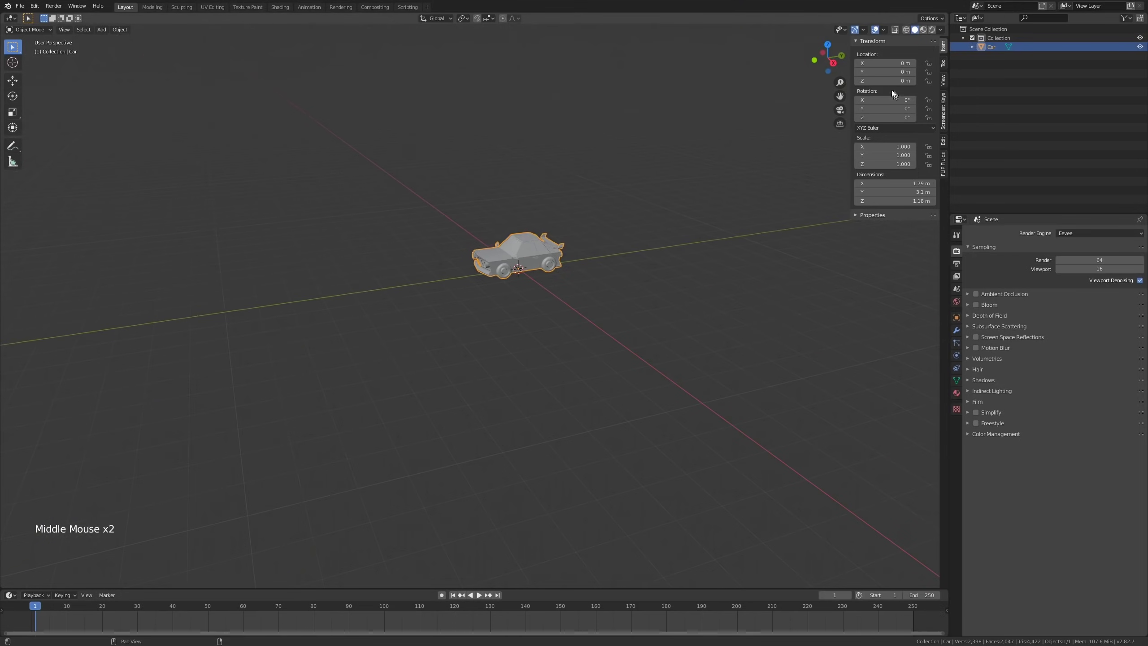
pyautogui.moveTo(435, 233); pyautogui.dragTo(516, 252, button='middle')
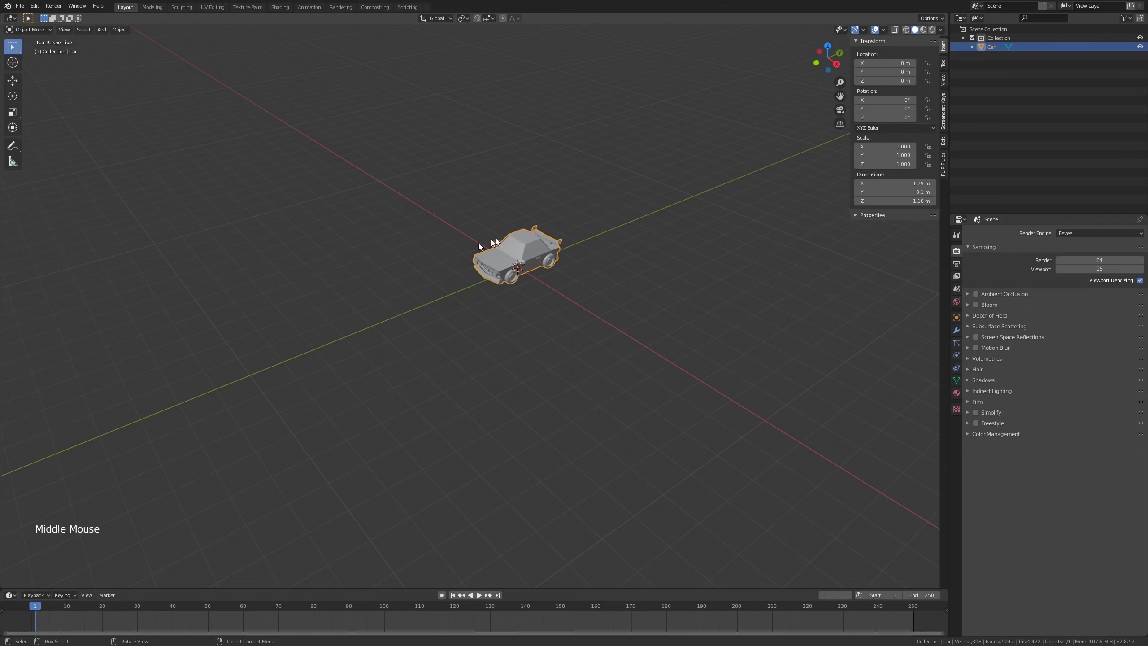
# Step: Add a NURBS path curve at the world origin, underneath the car
pyautogui.moveTo(551, 249); pyautogui.dragTo(546, 271, button='middle')
pyautogui.hotkey('shift', 'a')
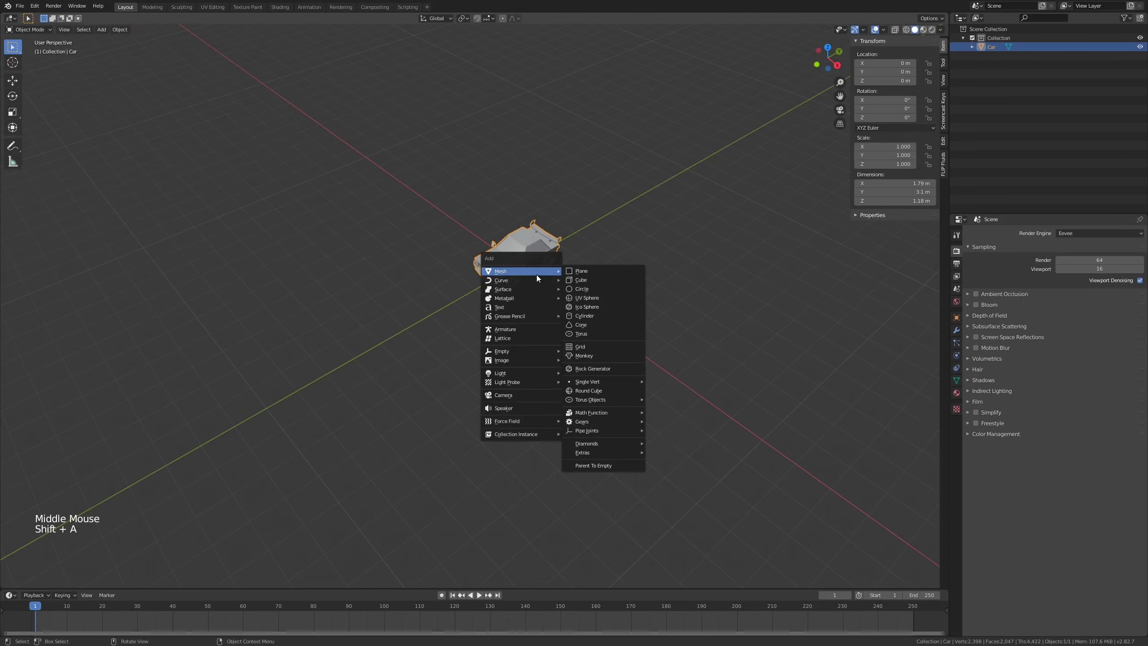
pyautogui.moveTo(521, 281)
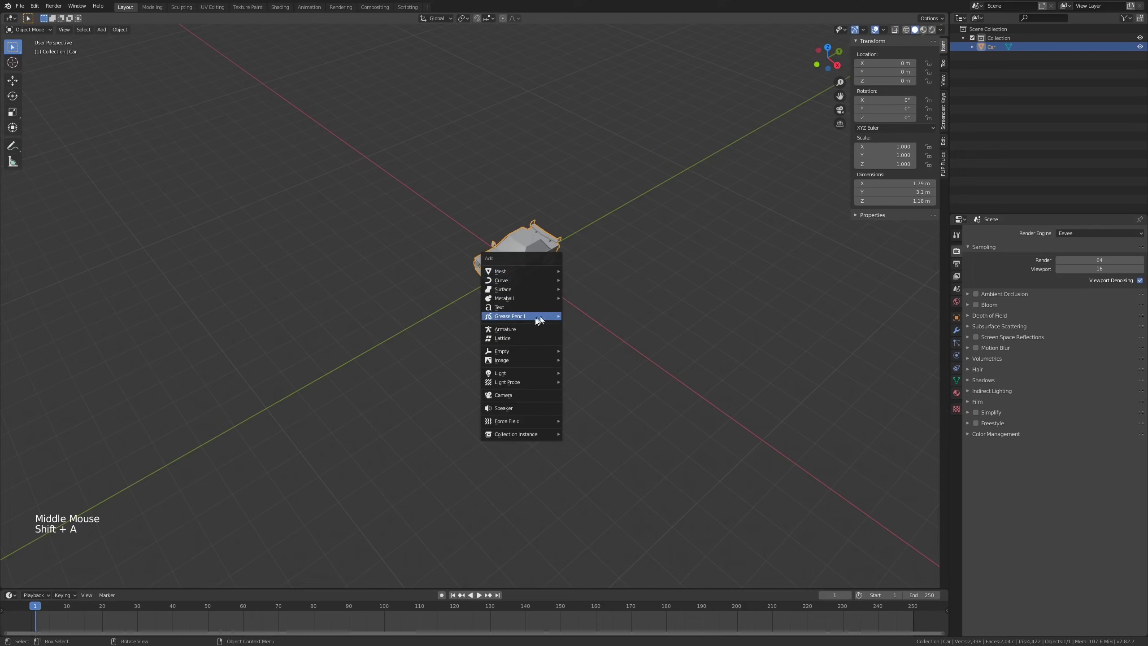
pyautogui.moveTo(533, 278)
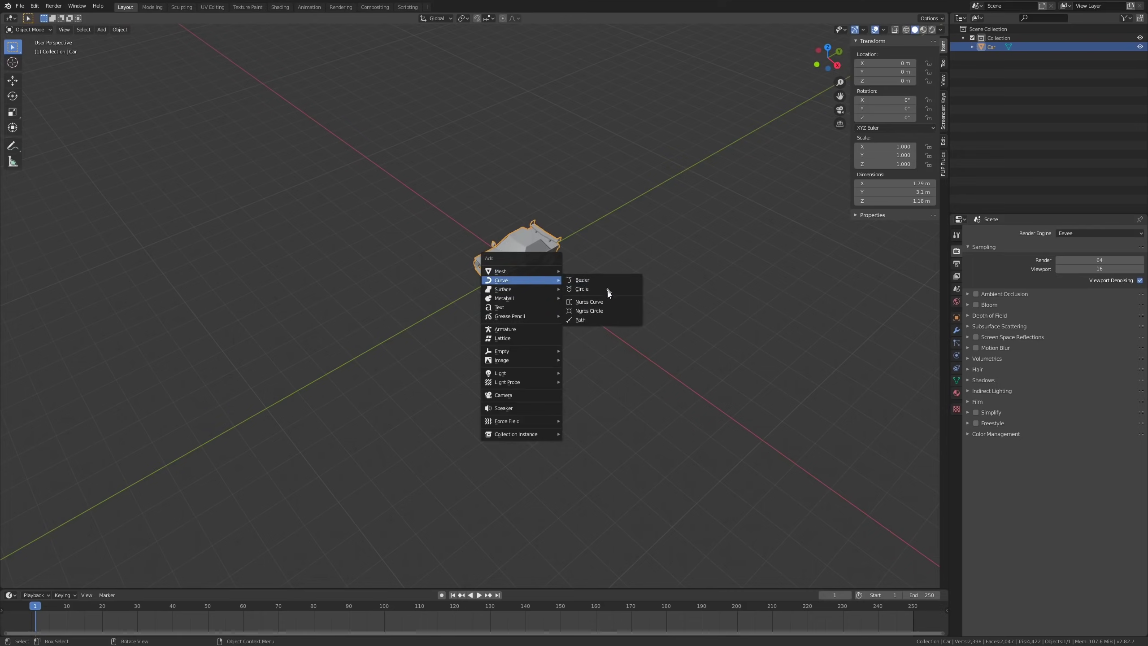
pyautogui.click(602, 319)
pyautogui.moveTo(599, 317); pyautogui.dragTo(554, 299, button='middle')
pyautogui.scroll(2, 561, 298)
pyautogui.scroll(4, 561, 298)
pyautogui.press('g')
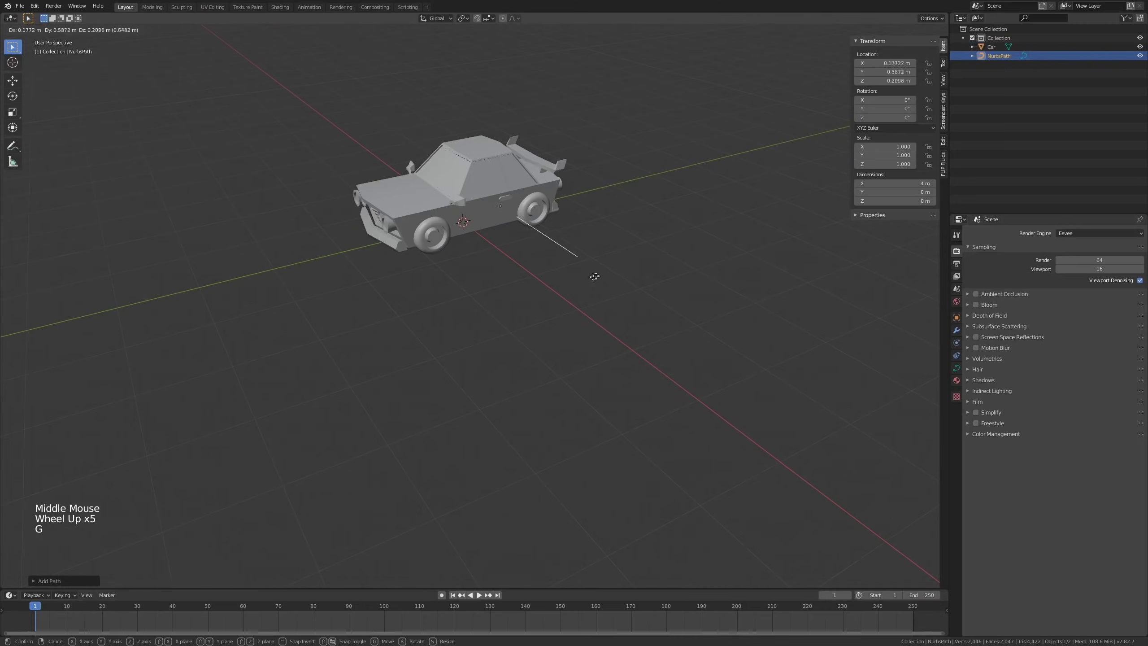
pyautogui.press('g')
pyautogui.press('g')
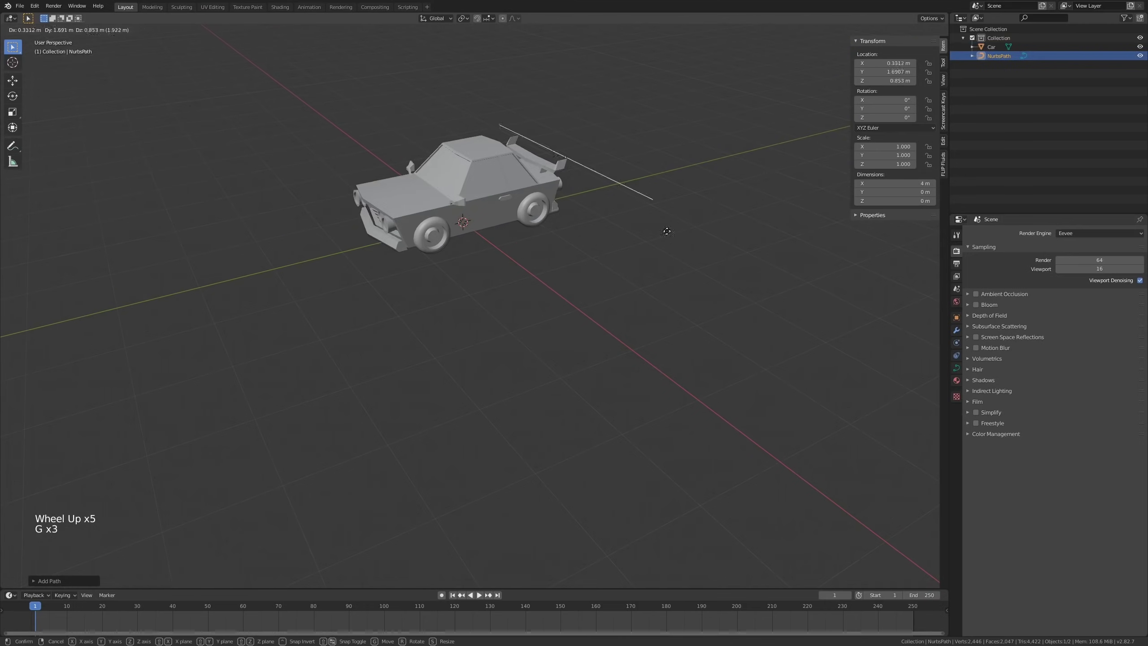
pyautogui.rightClick(569, 300)
pyautogui.press('g')
pyautogui.rightClick(576, 297)
pyautogui.press('g')
pyautogui.rightClick(608, 221)
# Step: In Edit Mode, rotate all of the path's points 90° in top view so that the path runs along the Y axis
pyautogui.keyDown('shift'); pyautogui.moveTo(601, 224); pyautogui.dragTo(657, 249, button='middle'); pyautogui.keyUp('shift')
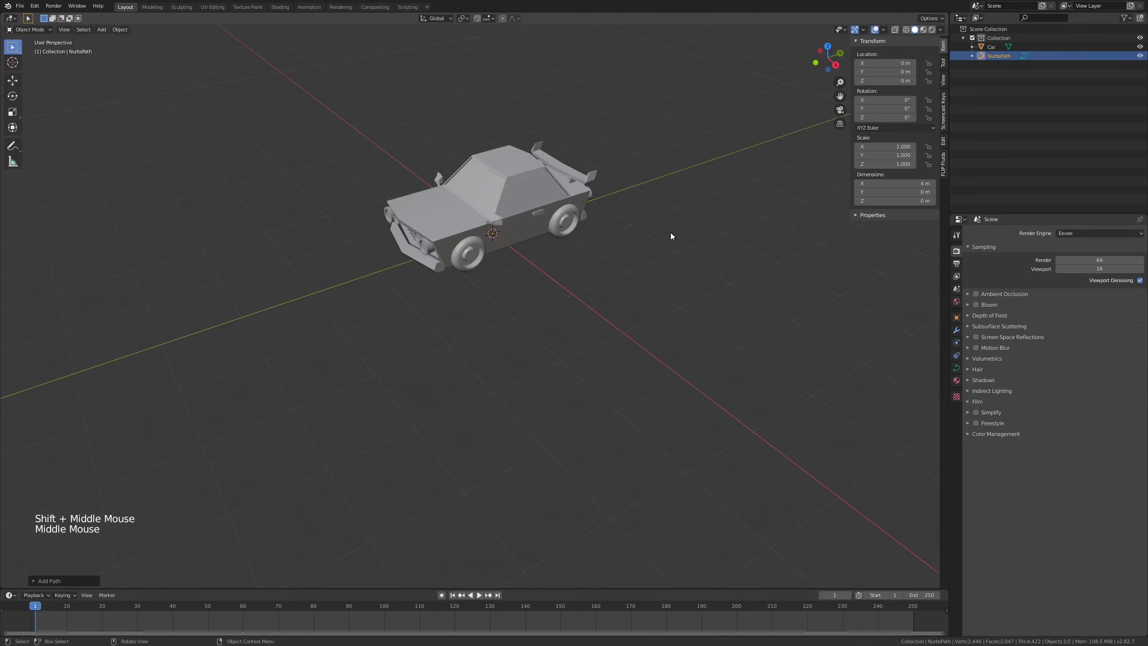
pyautogui.moveTo(649, 237); pyautogui.dragTo(668, 245, button='middle')
pyautogui.scroll(-3, 664, 247)
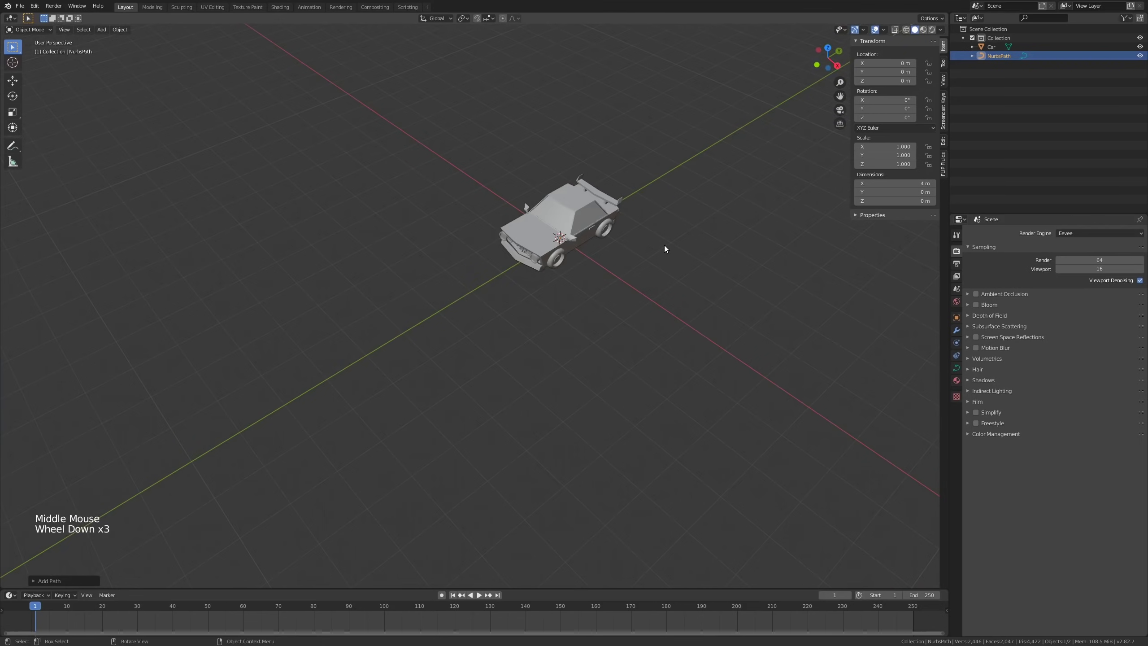
pyautogui.press('Tab')
pyautogui.moveTo(673, 243)
pyautogui.mouseDown(button='middle')
pyautogui.moveTo(596, 295)
pyautogui.moveTo(693, 240)
pyautogui.mouseUp(button='middle')
pyautogui.scroll(3, 596, 295)
pyautogui.scroll(-2, 609, 281)
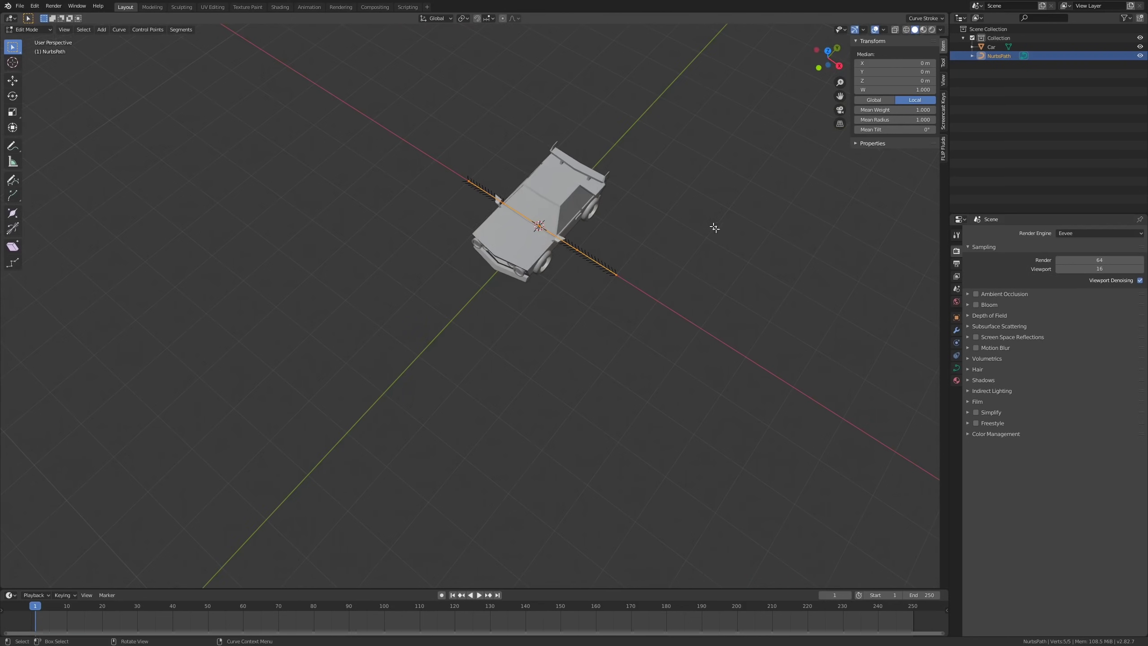
pyautogui.press('KP_7')
pyautogui.moveTo(806, 49)
pyautogui.mouseDown(button='middle')
pyautogui.moveTo(743, 72)
pyautogui.moveTo(819, 49)
pyautogui.mouseUp(button='middle')
pyautogui.click(825, 47)
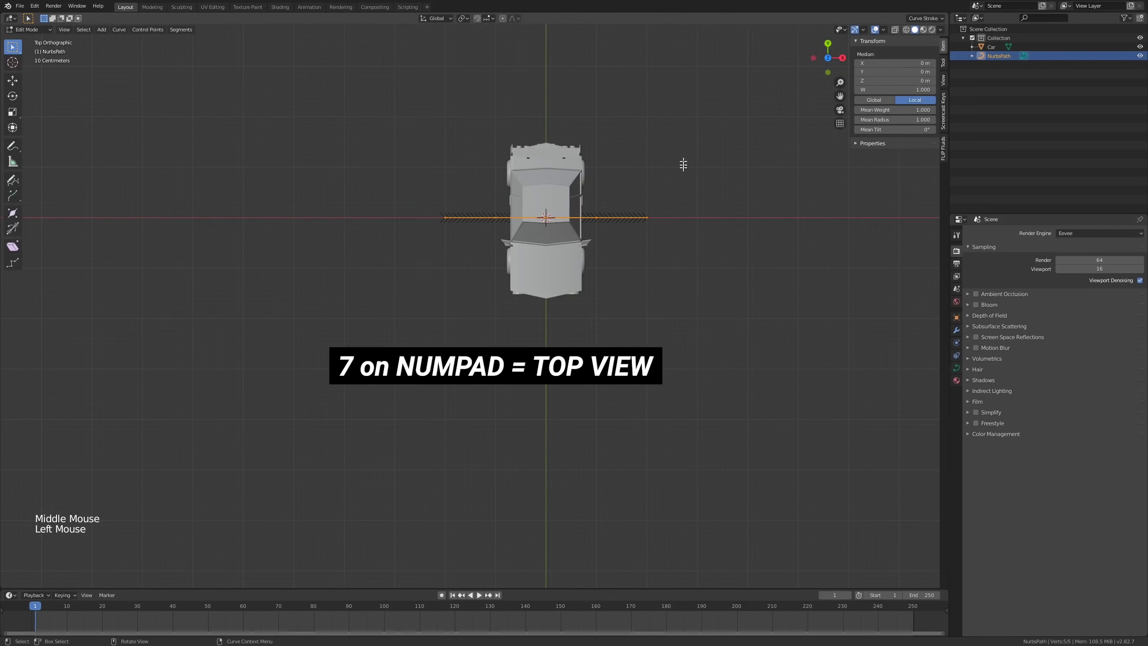
pyautogui.scroll(-2, 685, 160)
pyautogui.press('r')
pyautogui.keyDown('ctrl'); pyautogui.click(620, 297); pyautogui.keyUp('ctrl')
# Step: Move the path's points 2 m along negative Y so one end sits at the world origin, and return to Object Mode
pyautogui.press('g')
pyautogui.press('y')
pyautogui.keyDown('ctrl'); pyautogui.click(663, 223); pyautogui.keyUp('ctrl')
pyautogui.moveTo(664, 223); pyautogui.dragTo(549, 199, button='middle')
pyautogui.scroll(2, 632, 235)
pyautogui.scroll(3, 632, 235)
pyautogui.scroll(2, 560, 226)
pyautogui.press('Tab')
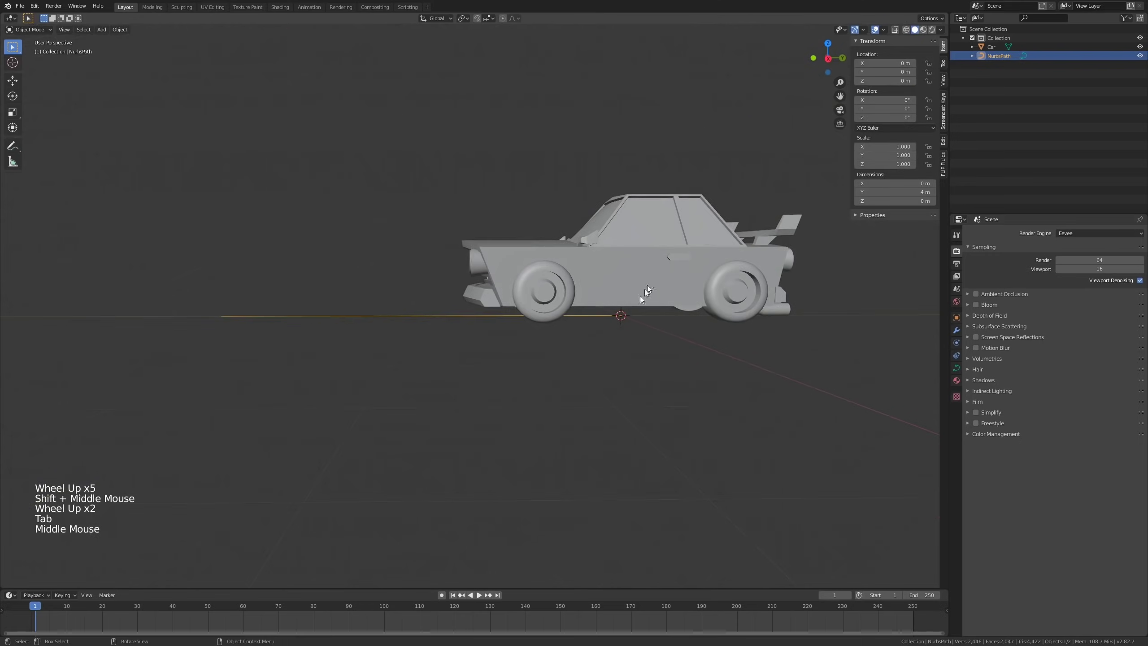
pyautogui.press('g')
pyautogui.rightClick(628, 336)
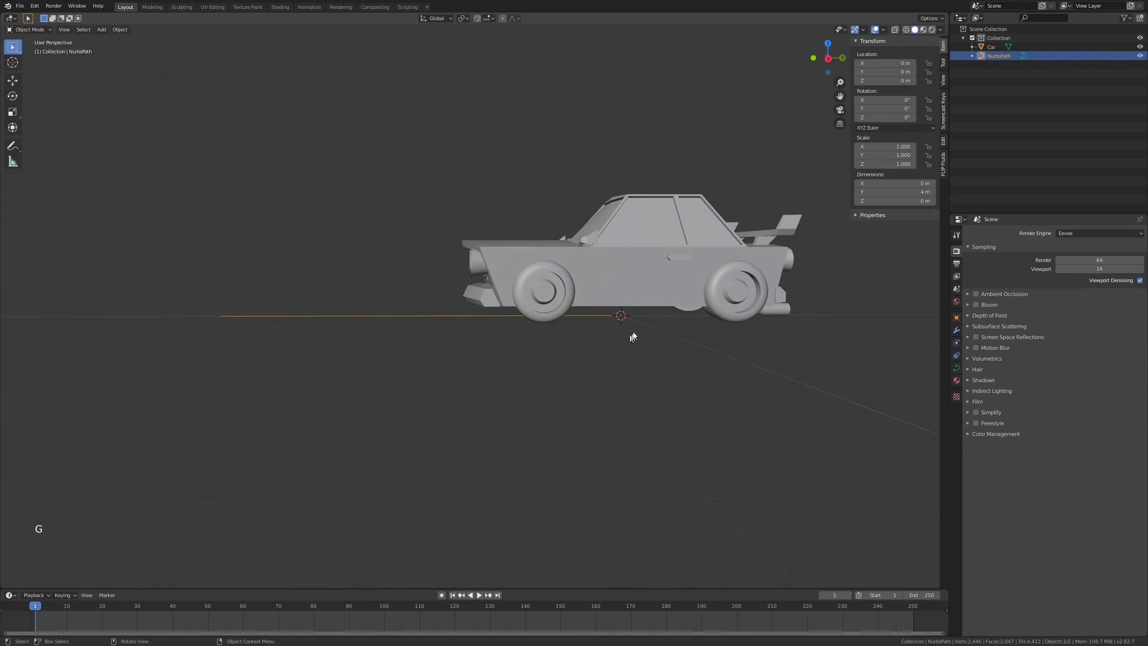
pyautogui.click(663, 294)
pyautogui.press('g')
pyautogui.rightClick(507, 304)
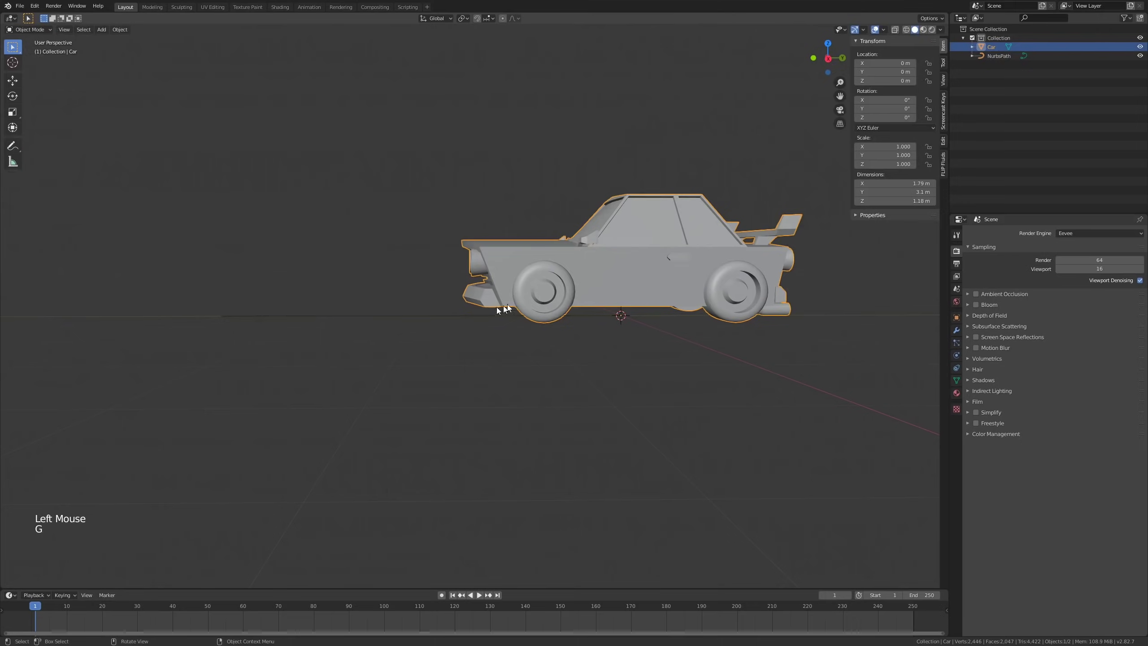
# Step: In Edit Mode, move the path's three outermost control points about 1.2 m further along negative Y and about 0.17 m along X
pyautogui.click(434, 309)
pyautogui.click(437, 315)
pyautogui.moveTo(438, 315); pyautogui.dragTo(510, 333, button='middle')
pyautogui.scroll(-1, 510, 330)
pyautogui.scroll(1, 475, 314)
pyautogui.click(450, 310)
pyautogui.press('Tab')
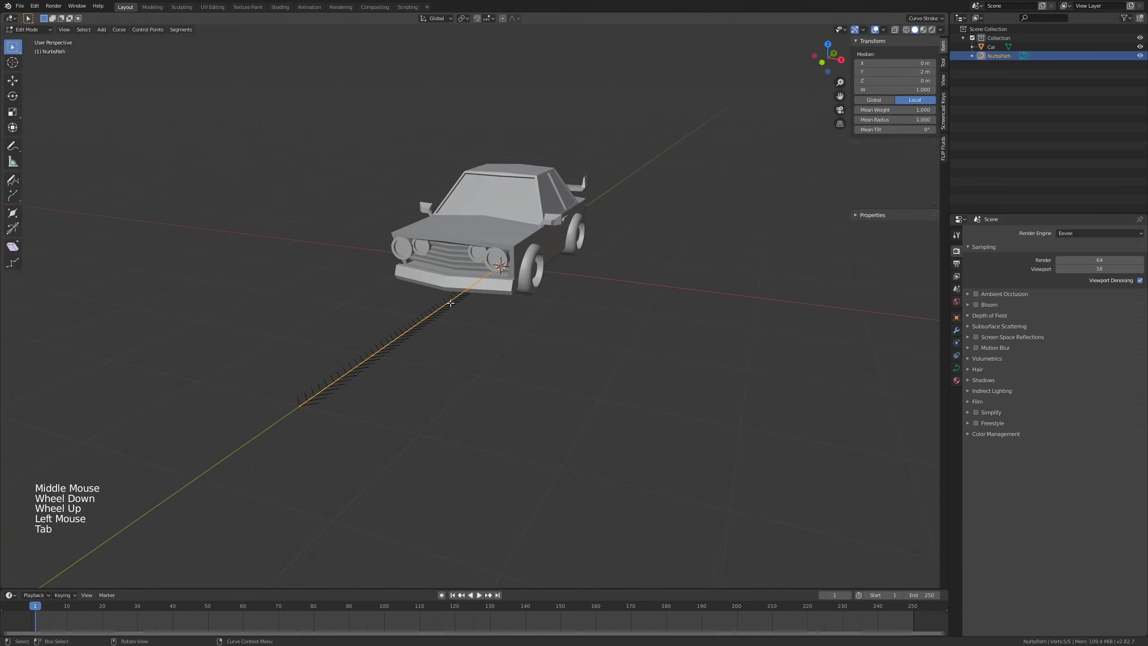
pyautogui.press('KP_7')
pyautogui.scroll(-8, 453, 301)
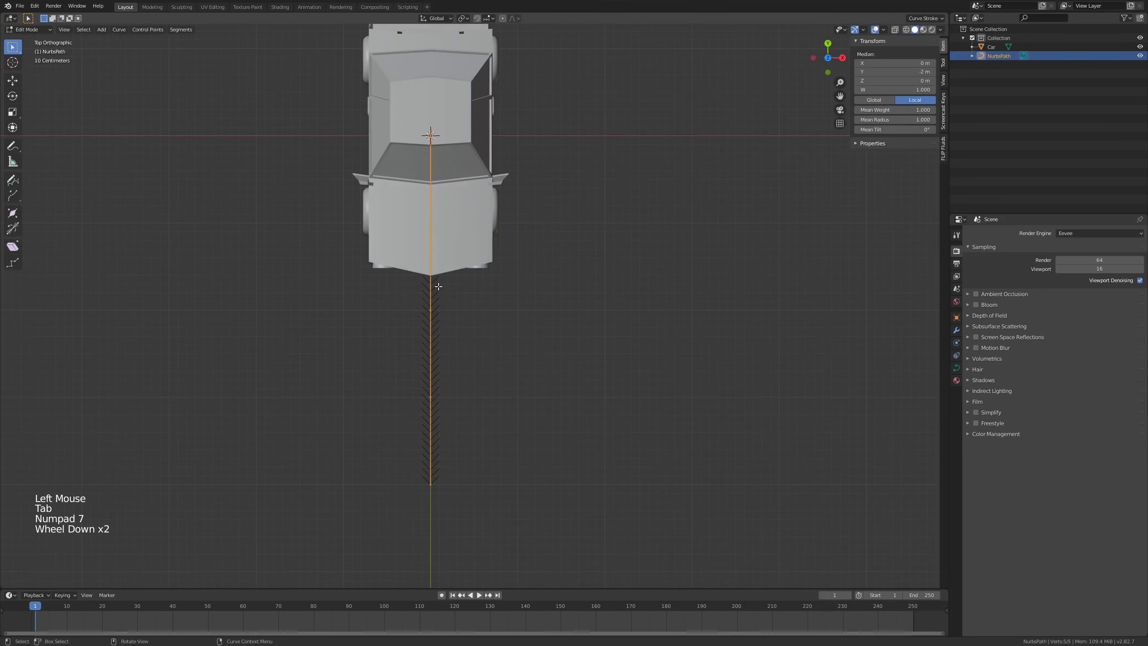
pyautogui.scroll(-1, 432, 304)
pyautogui.keyDown('shift'); pyautogui.moveTo(432, 304); pyautogui.dragTo(441, 274, button='middle'); pyautogui.keyUp('shift')
pyautogui.scroll(1, 441, 275)
pyautogui.hotkey('alt', 'a')
pyautogui.press('c')
pyautogui.moveTo(441, 271); pyautogui.dragTo(443, 332)
pyautogui.rightClick(444, 377)
pyautogui.press('g')
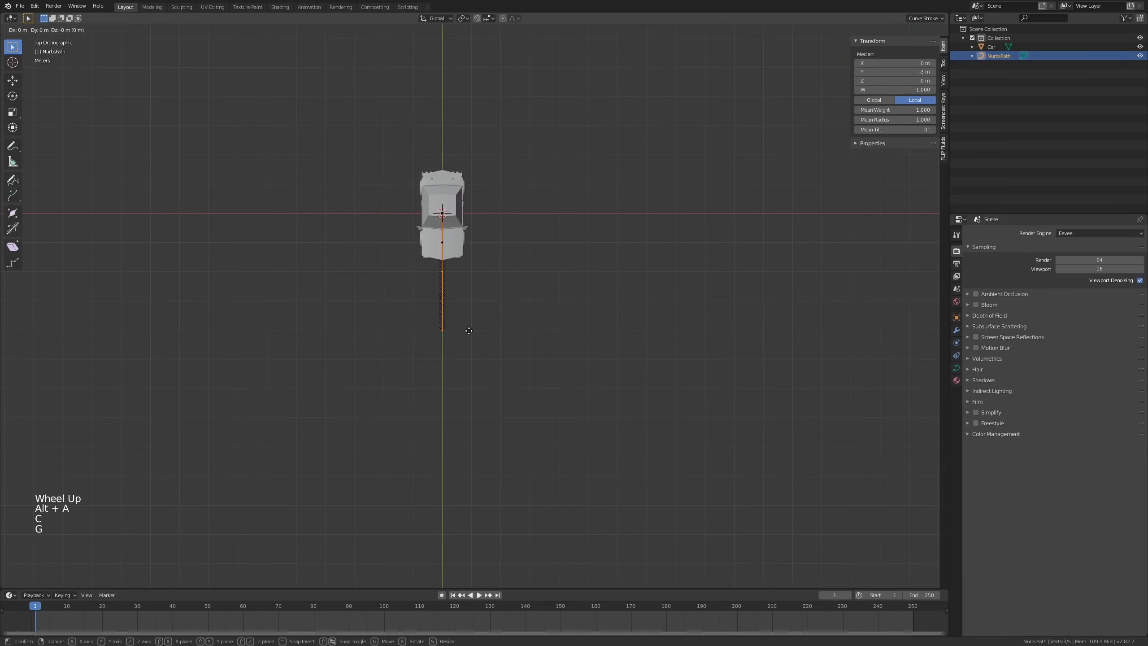
pyautogui.click(473, 364)
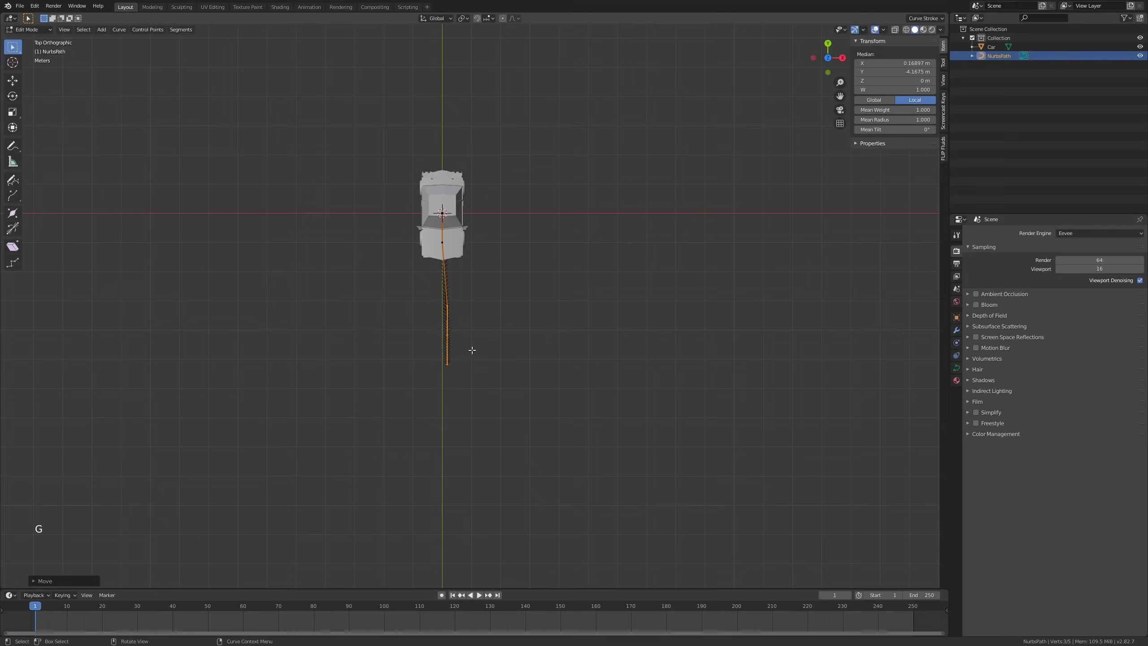
# Step: Move the path's last two control points diagonally away from the Y axis toward positive X to begin the first curve
pyautogui.hotkey('alt', 'a')
pyautogui.press('c')
pyautogui.click(457, 304)
pyautogui.click(446, 337)
pyautogui.rightClick(454, 372)
pyautogui.press('g')
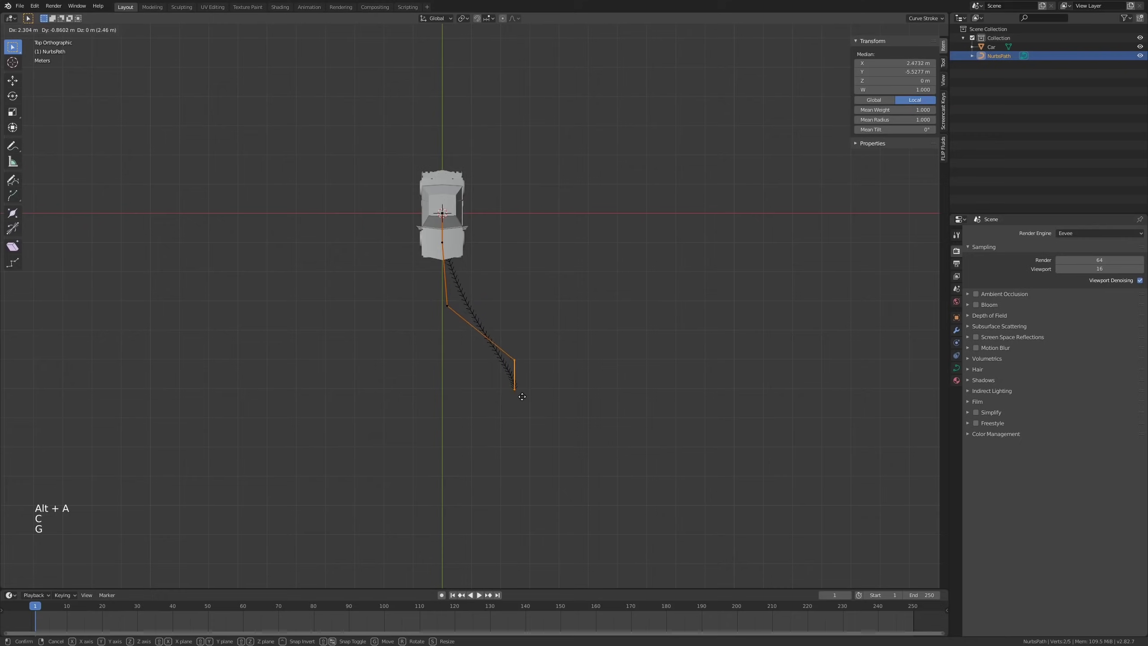
pyautogui.click(493, 385)
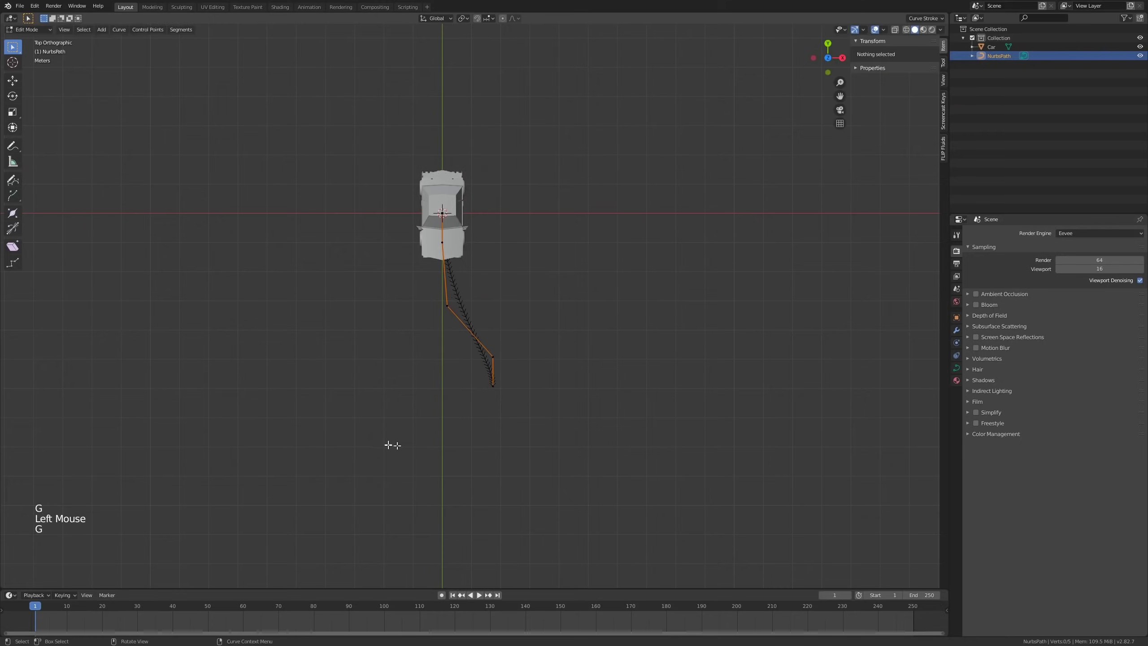
# Step: Move the path's end point back close to the Y axis, to about X 0.1 m, Y -7.8 m
pyautogui.click(496, 387)
pyautogui.press('g')
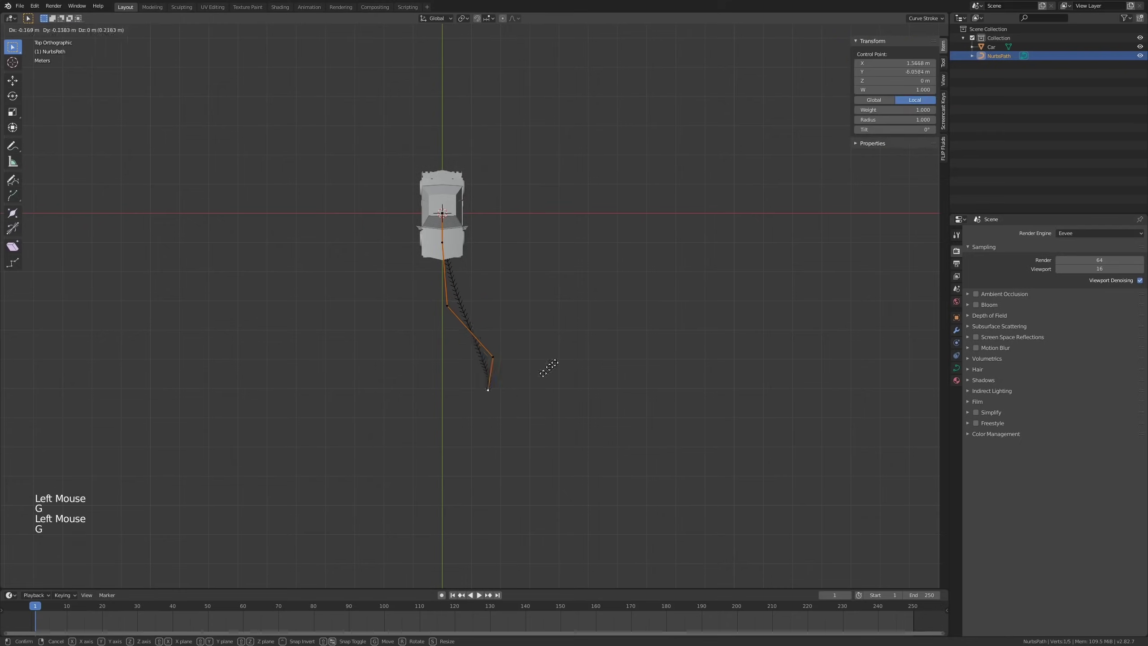
pyautogui.click(516, 411)
# Step: Extrude new control points from the path's end around a loop on the negative X side and through an S-bend behind the car
pyautogui.scroll(-1, 463, 336)
pyautogui.keyDown('shift'); pyautogui.moveTo(463, 335); pyautogui.dragTo(488, 323, button='middle'); pyautogui.keyUp('shift')
pyautogui.scroll(-3, 524, 395)
pyautogui.press('e')
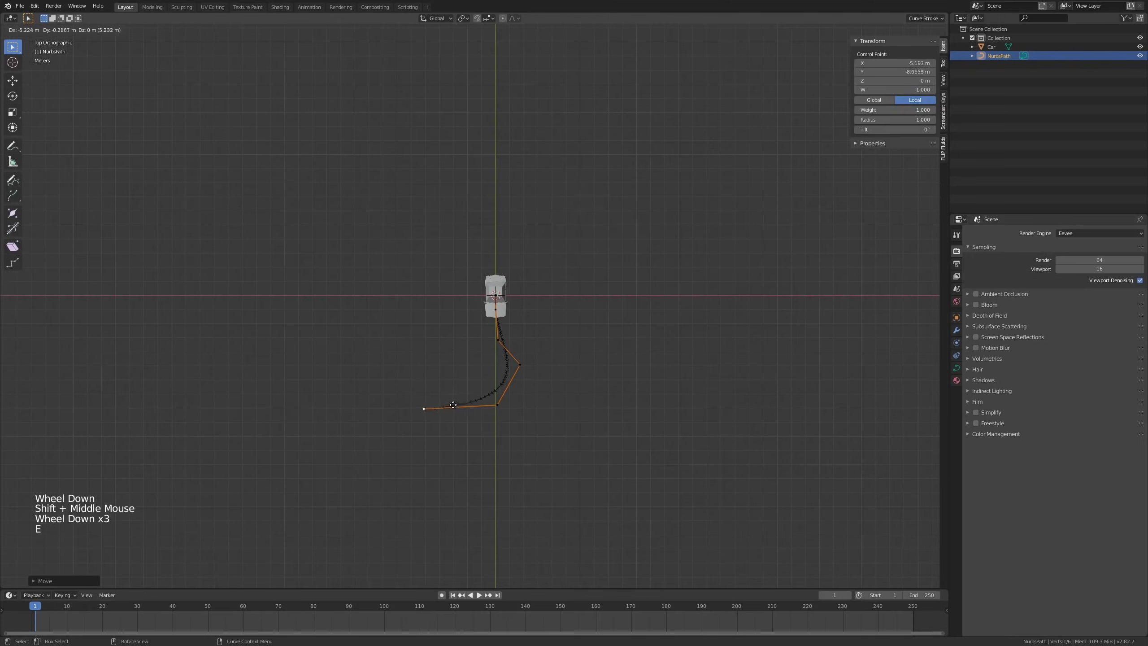
pyautogui.click(411, 365)
pyautogui.press('e')
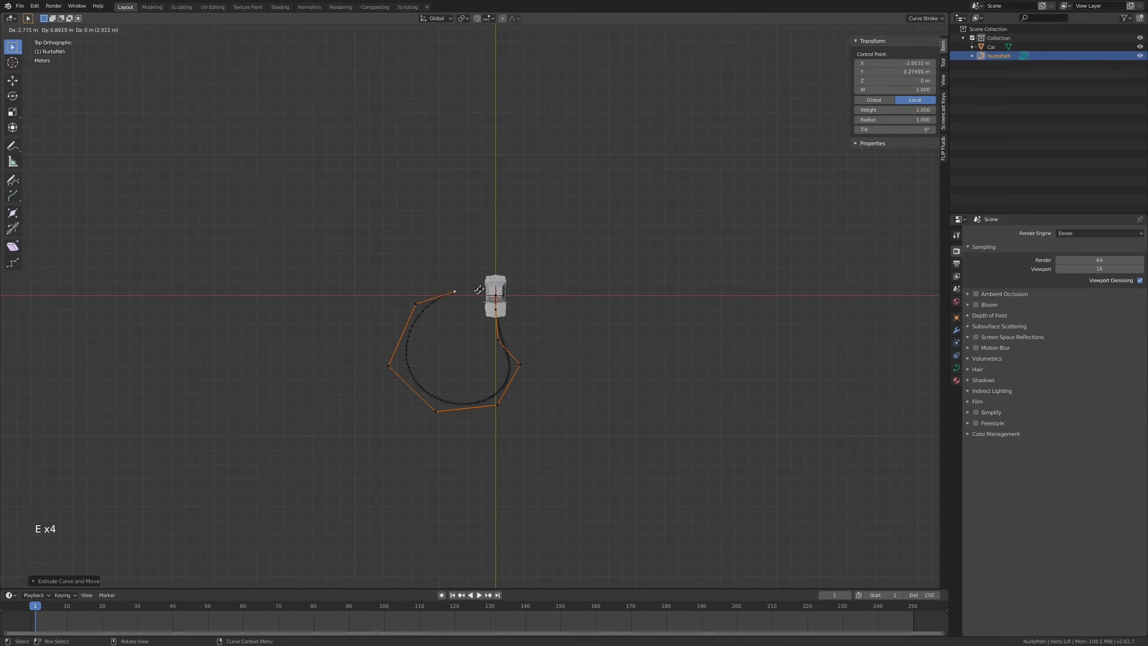
pyautogui.click(491, 243)
pyautogui.press('e')
pyautogui.click(470, 200)
pyautogui.press('e')
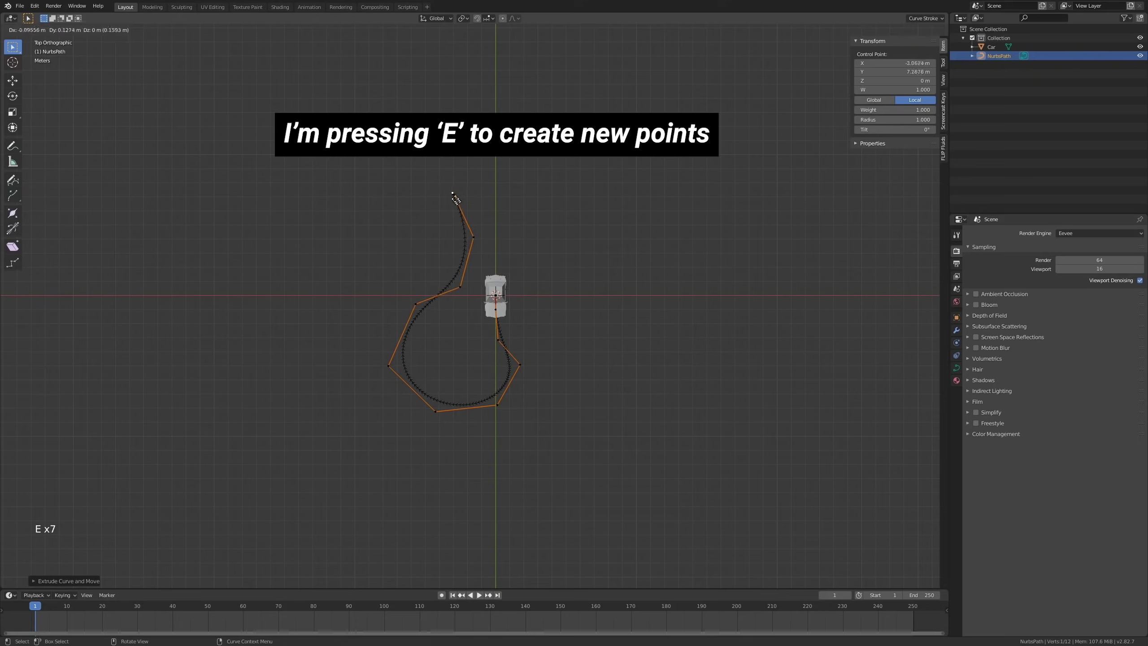
pyautogui.click(404, 192)
# Step: Extrude further control points around a wide loop at the positive Y end and back to the Y axis just behind the car
pyautogui.press('e')
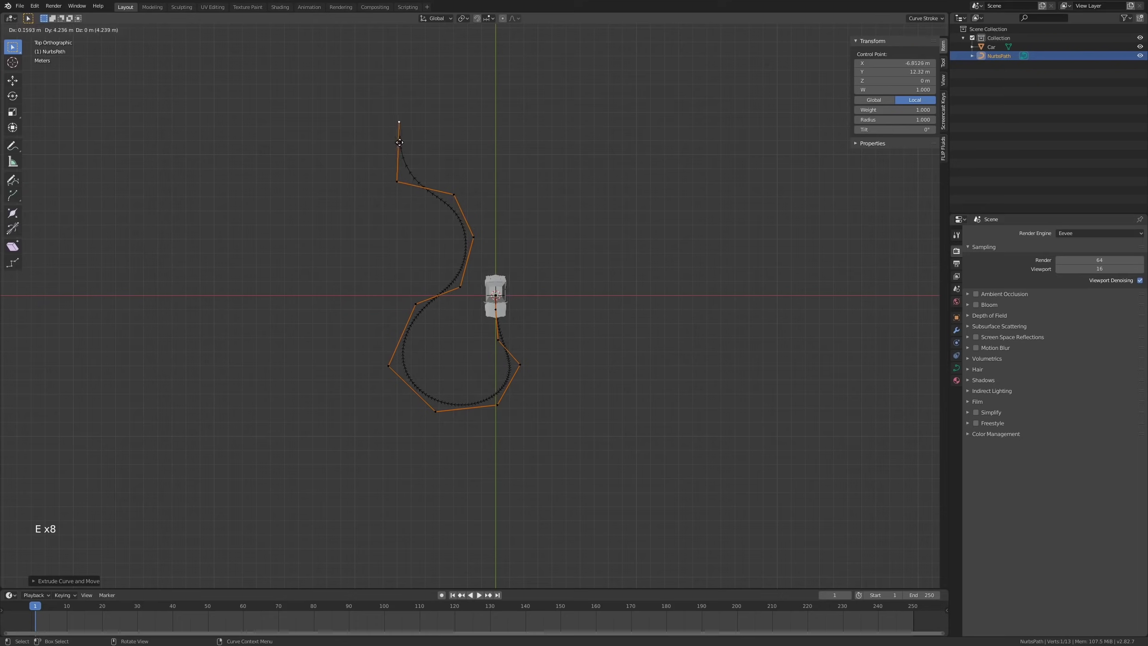
pyautogui.click(397, 136)
pyautogui.press('e')
pyautogui.click(470, 94)
pyautogui.press('e')
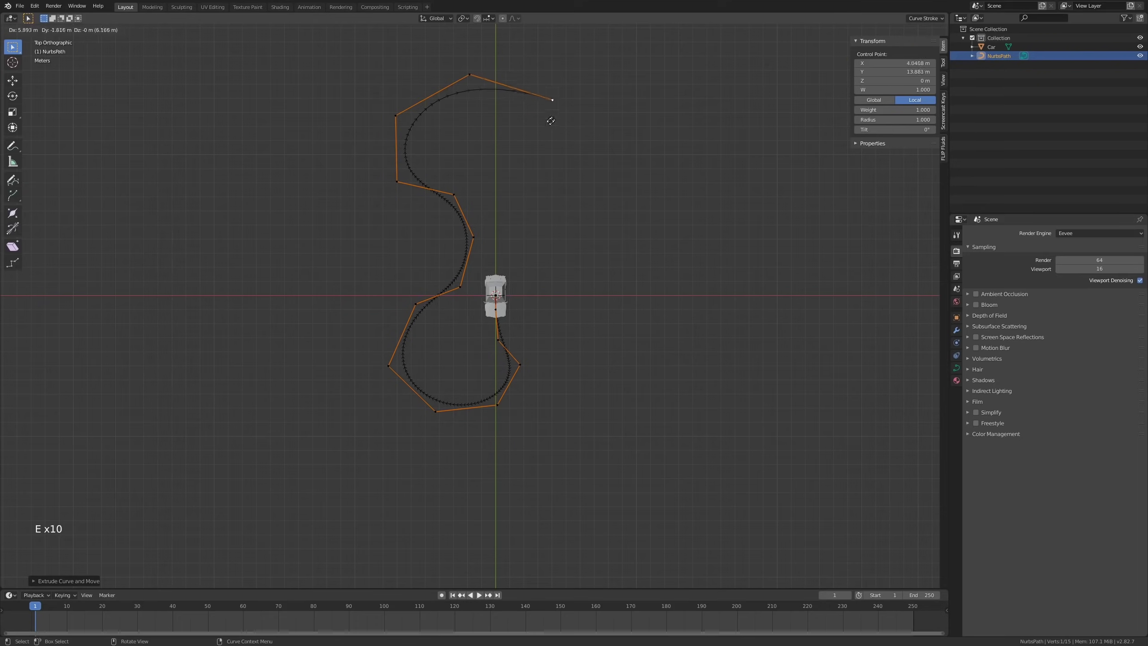
pyautogui.press('e')
pyautogui.click(558, 195)
pyautogui.press('e')
pyautogui.click(511, 227)
pyautogui.press('e')
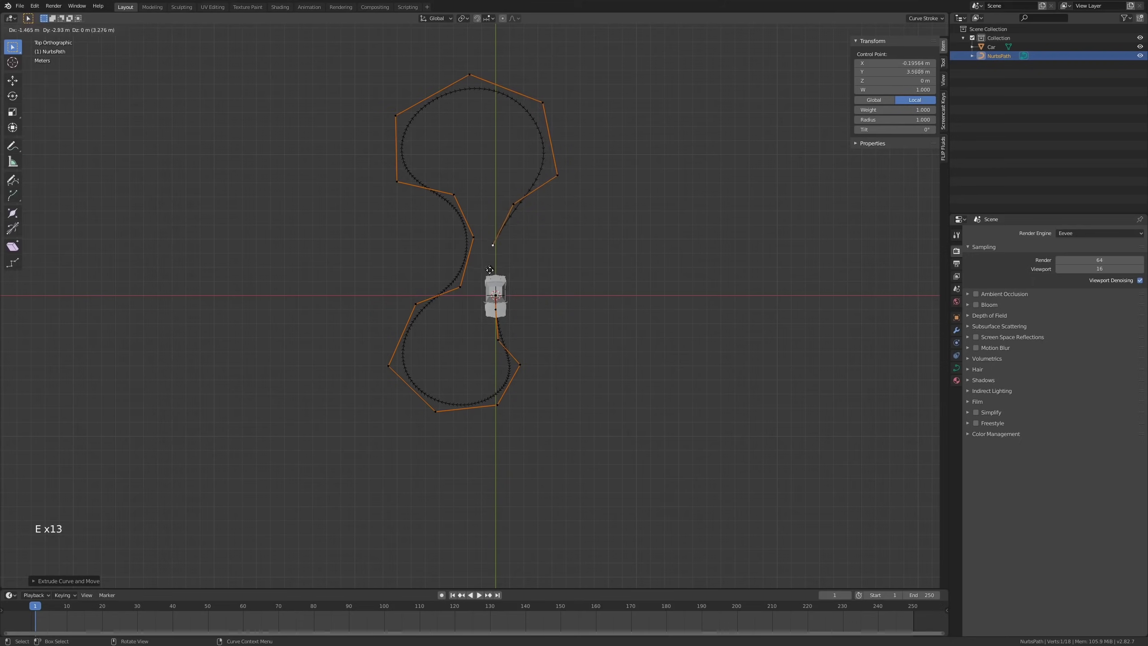
pyautogui.click(492, 277)
# Step: Close the path by joining its last control point to its starting point at the car, and inspect the join
pyautogui.press('f')
pyautogui.keyDown('shift'); pyautogui.moveTo(499, 265); pyautogui.dragTo(505, 289, button='middle'); pyautogui.keyUp('shift')
pyautogui.scroll(5, 544, 283)
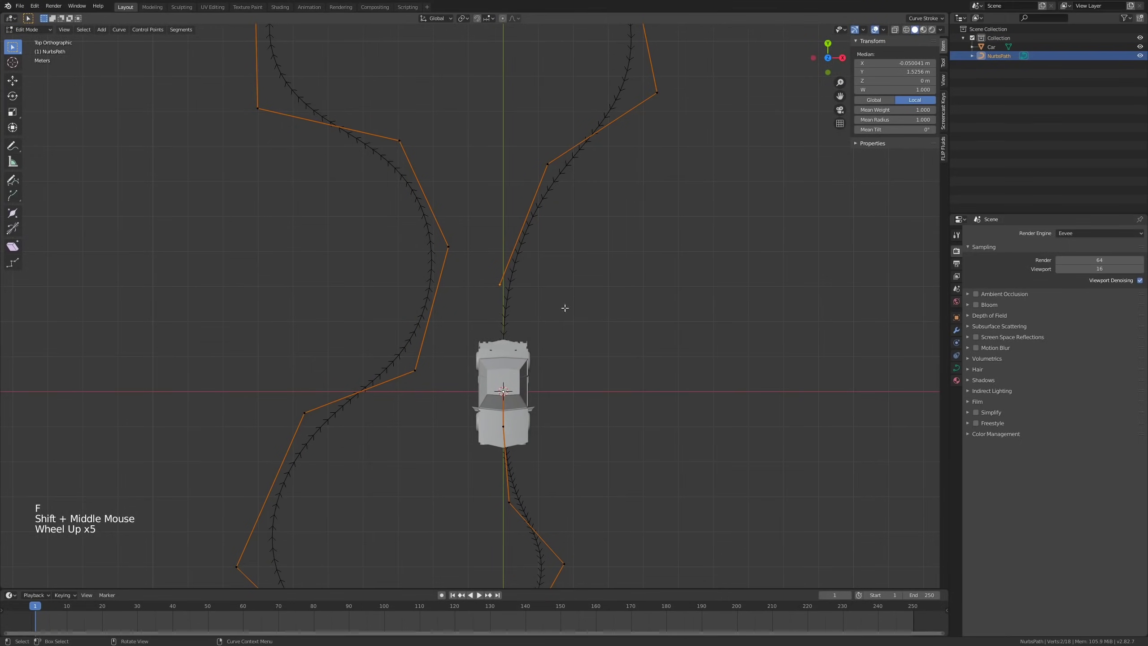
pyautogui.scroll(-5, 540, 319)
pyautogui.moveTo(541, 336); pyautogui.dragTo(479, 257, button='middle')
pyautogui.scroll(4, 546, 307)
pyautogui.moveTo(546, 308); pyautogui.dragTo(563, 341, button='middle')
# Step: Turn on X-ray and try again to make a segment between the path's first and last control points
pyautogui.click(567, 337)
pyautogui.hotkey('alt', 'z')
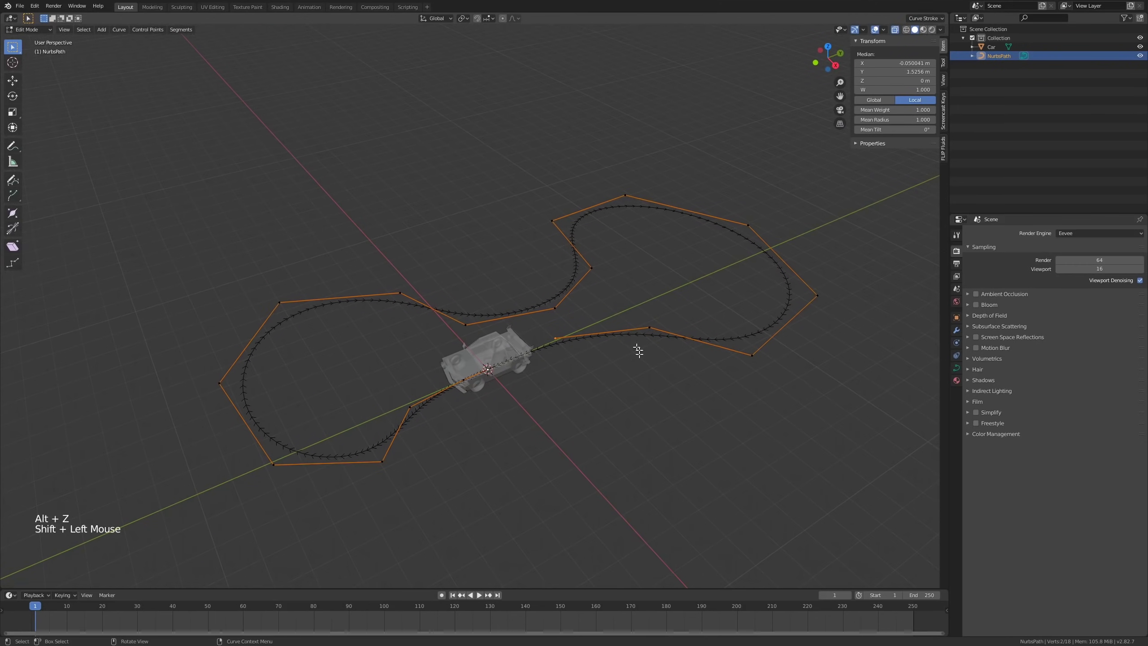
pyautogui.press('f')
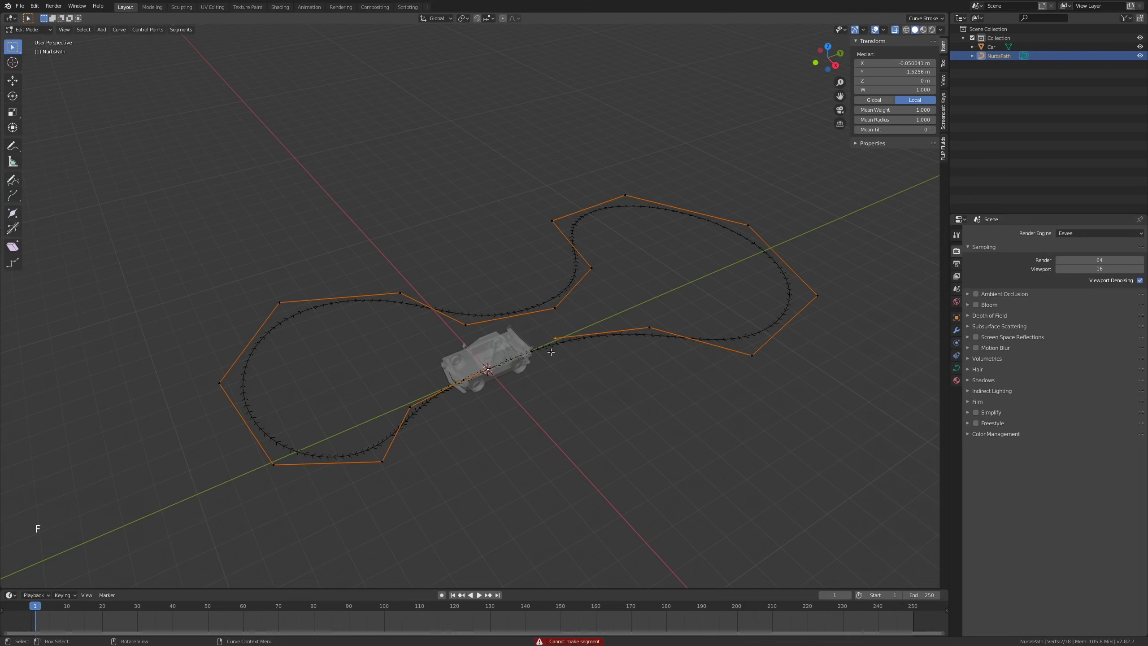
# Step: Leave the path's Edit Mode and turn off the X-ray display
pyautogui.moveTo(551, 352); pyautogui.dragTo(571, 310, button='middle')
pyautogui.press('Tab')
pyautogui.press('z')
pyautogui.moveTo(661, 287); pyautogui.dragTo(569, 319, button='middle')
pyautogui.hotkey('alt', 'z')
pyautogui.scroll(-1, 589, 336)
# Step: Add a Follow Path constraint to the car and pick the closed track curve as its target
pyautogui.click(560, 322)
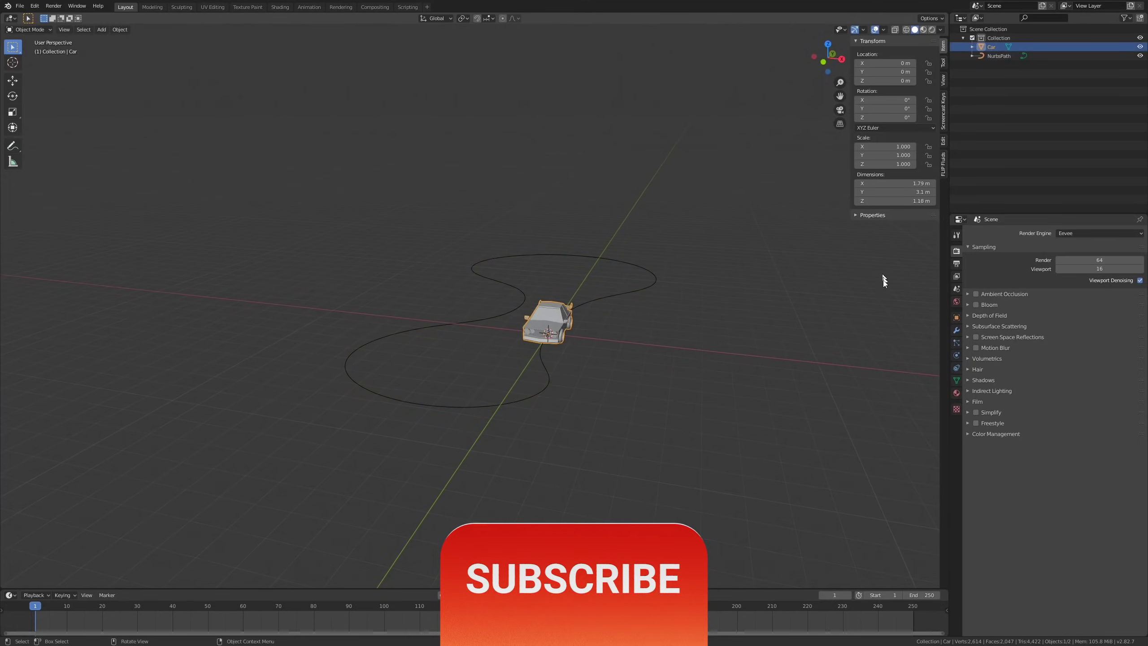
pyautogui.click(956, 367)
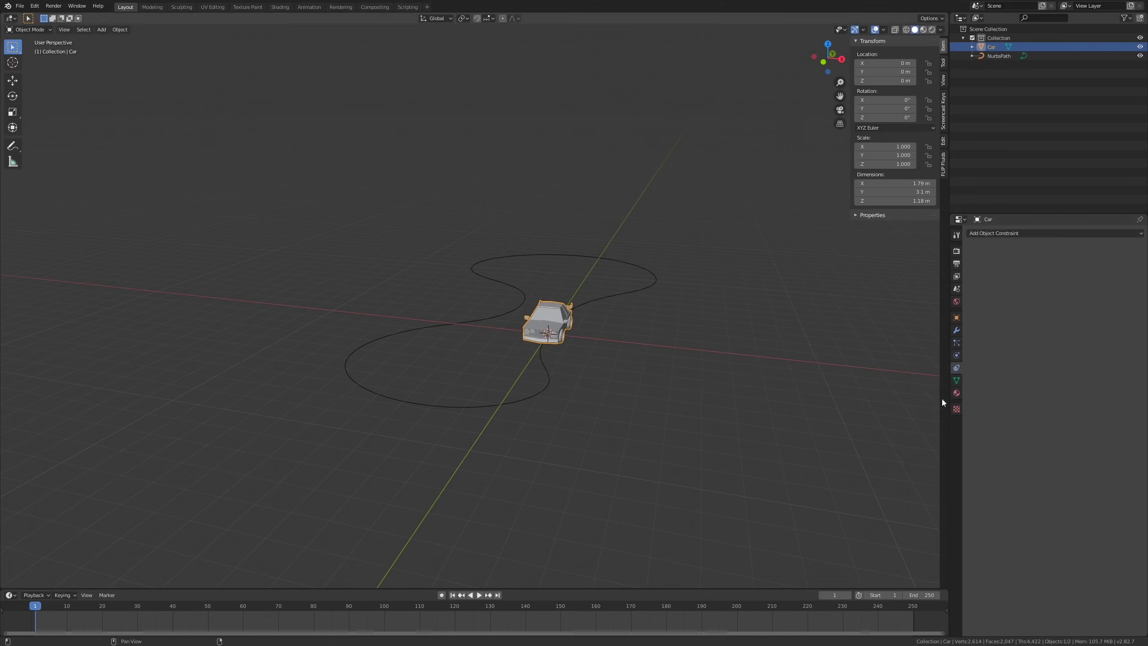
pyautogui.click(1016, 232)
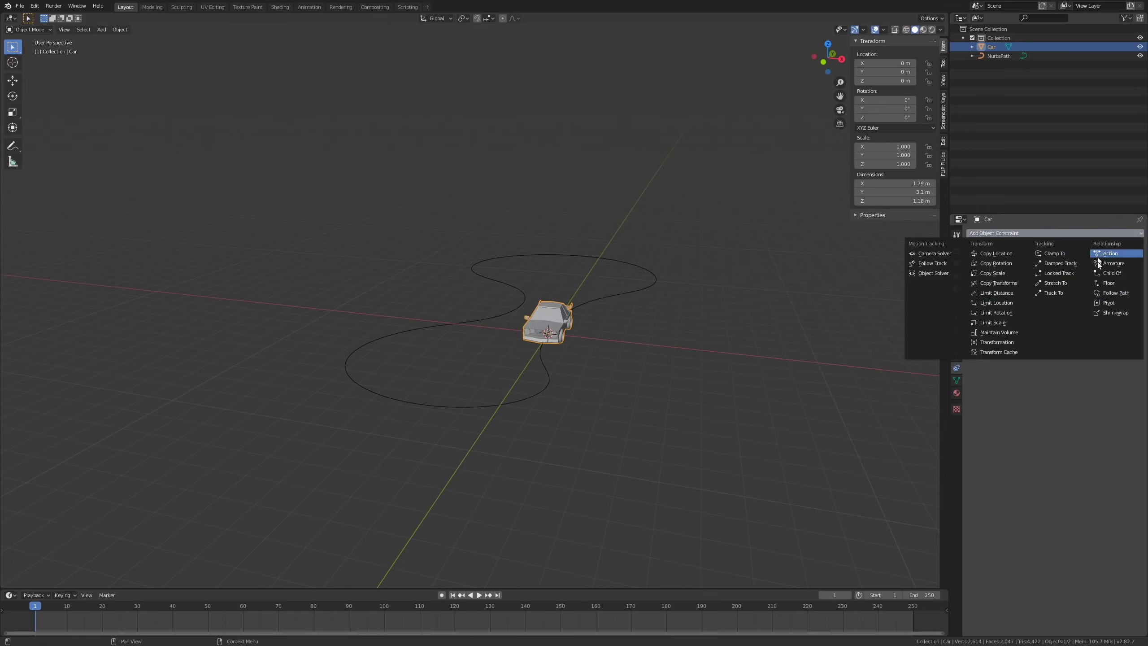
pyautogui.click(1114, 293)
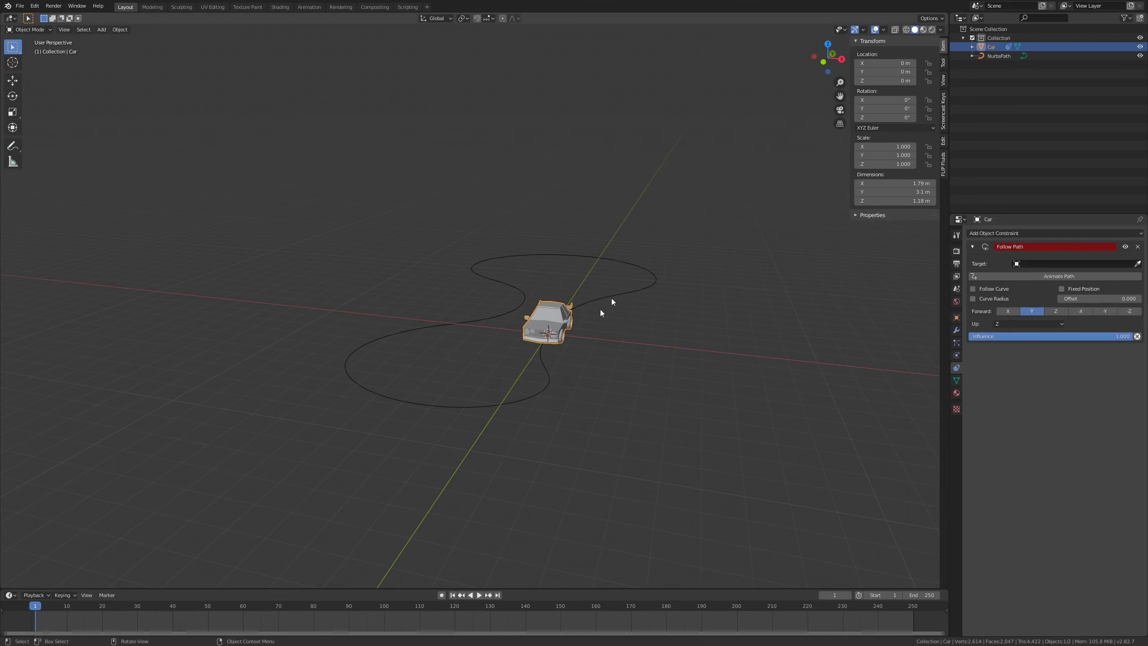
pyautogui.moveTo(633, 279); pyautogui.dragTo(595, 293, button='middle')
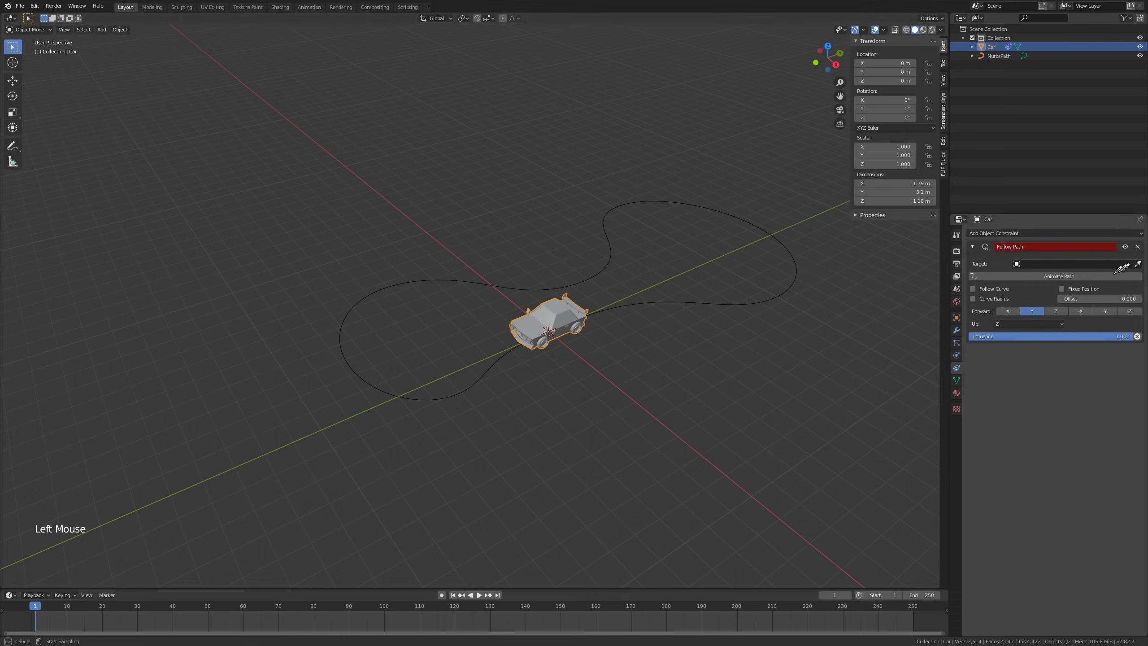
pyautogui.click(735, 298)
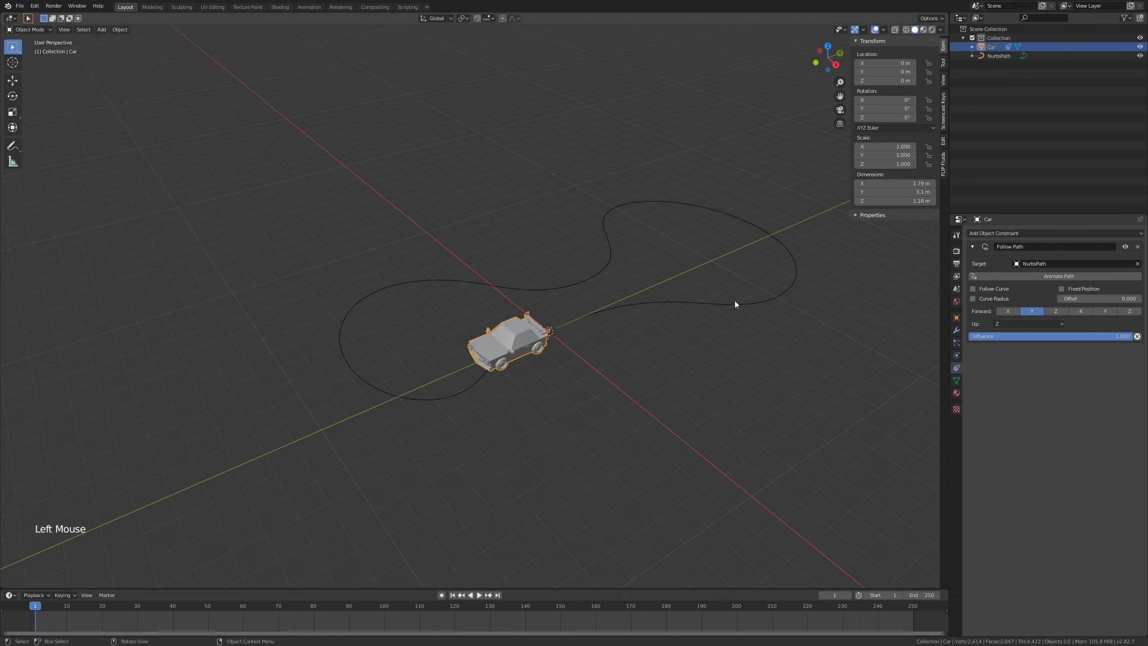
pyautogui.moveTo(687, 322); pyautogui.dragTo(657, 317, button='middle')
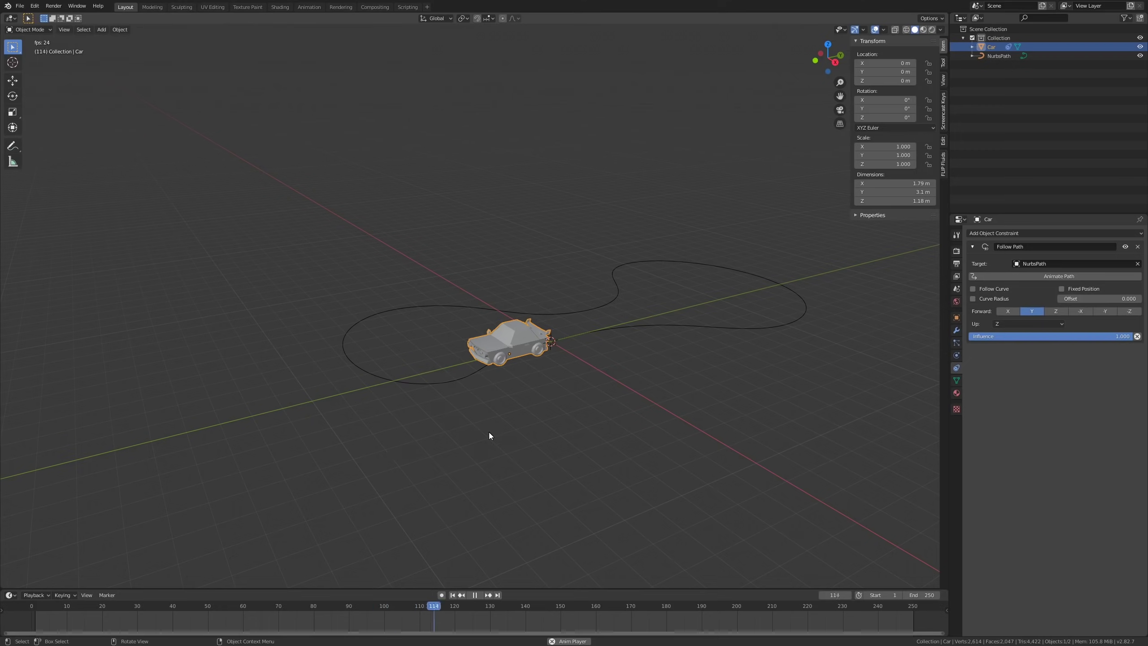
# Step: Animate the path in the car's Follow Path constraint and play the animation to watch the car circle the track
pyautogui.click(1020, 275)
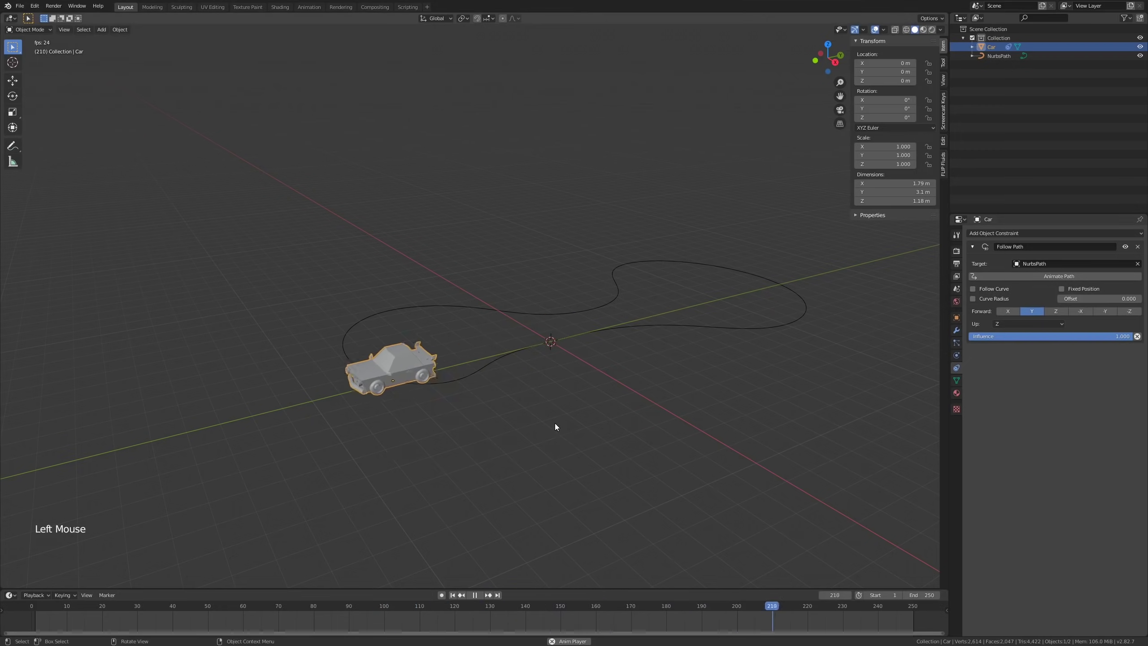
pyautogui.keyDown('shift'); pyautogui.moveTo(547, 391); pyautogui.dragTo(574, 387, button='middle'); pyautogui.keyUp('shift')
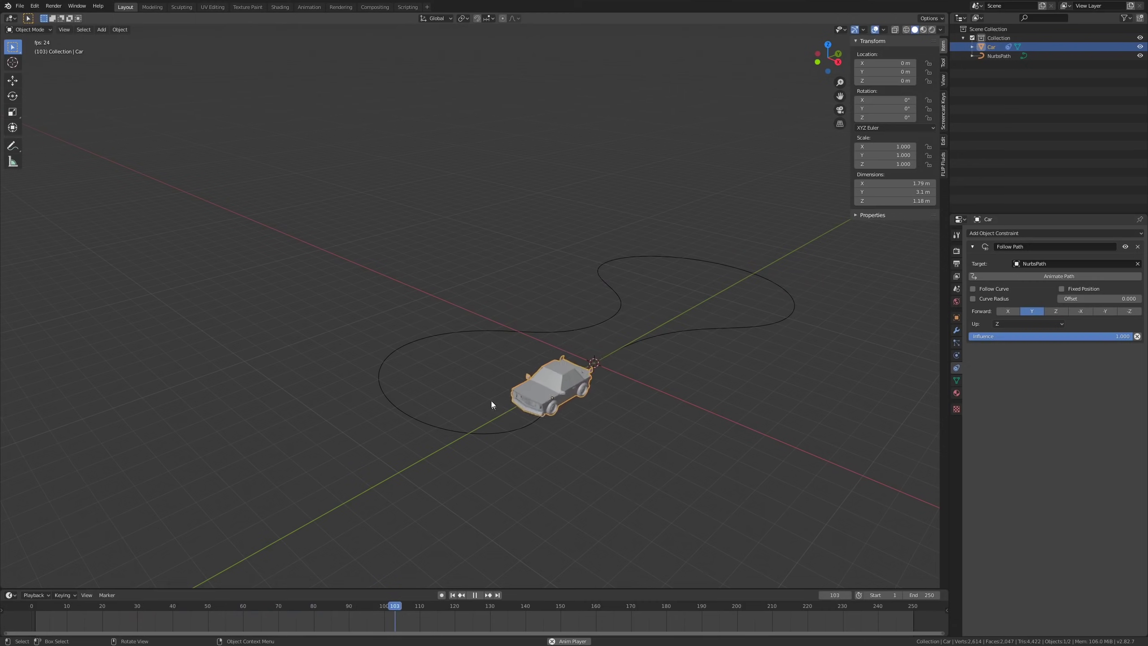
pyautogui.click(542, 326)
pyautogui.press('space')
pyautogui.click(639, 238)
pyautogui.click(622, 248)
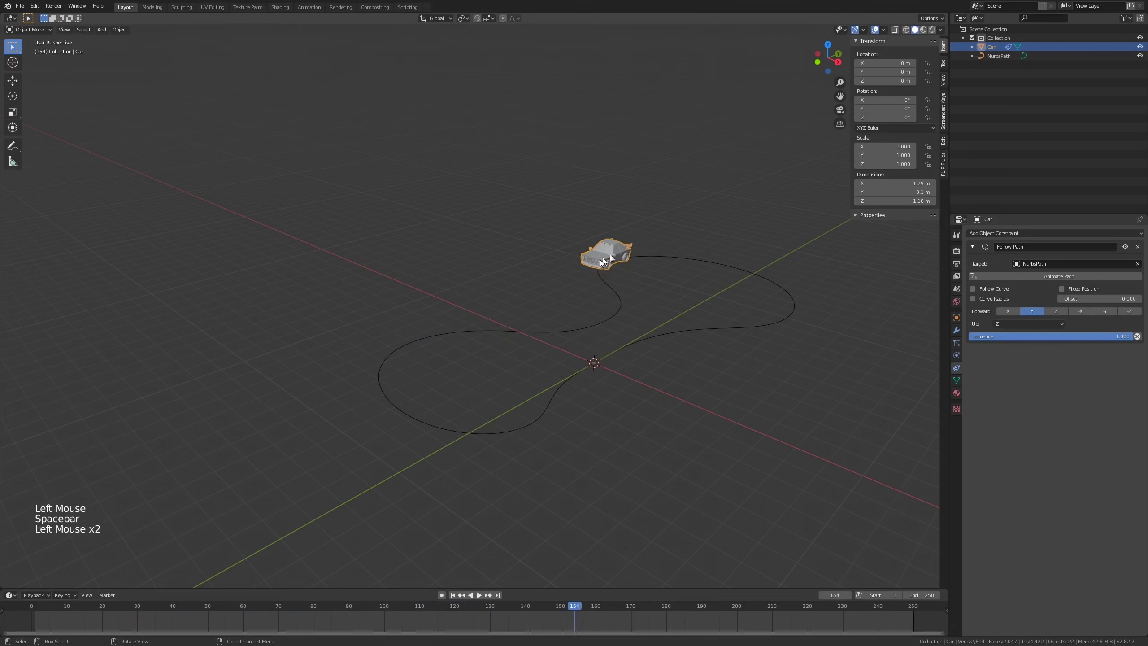
pyautogui.press('space')
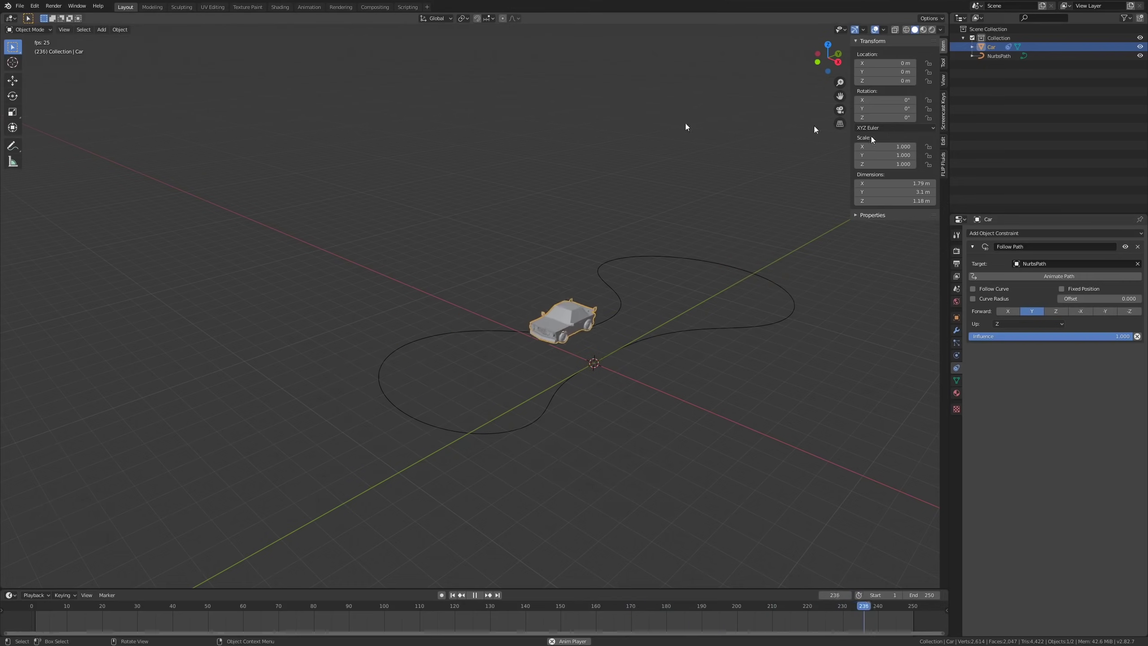
pyautogui.moveTo(879, 117); pyautogui.dragTo(849, 117)
pyautogui.rightClick(885, 117)
pyautogui.keyDown('shift'); pyautogui.moveTo(640, 262); pyautogui.dragTo(627, 290, button='middle'); pyautogui.keyUp('shift')
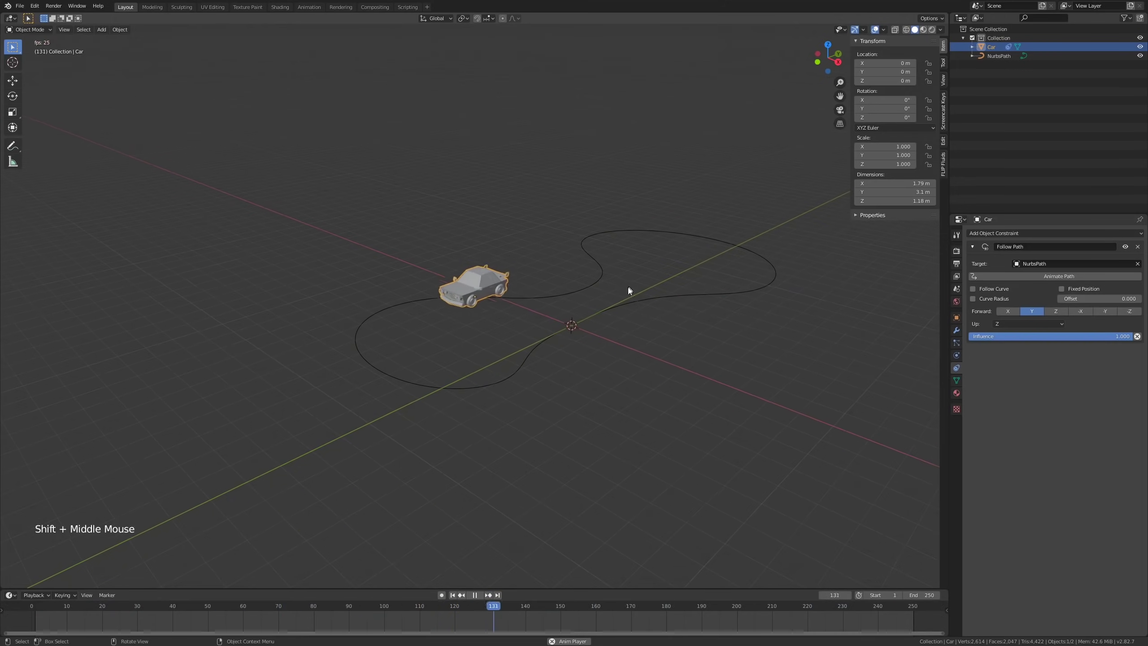
# Step: Enable Follow Curve in the car's Follow Path constraint and watch how the car turns along the track
pyautogui.click(972, 288)
pyautogui.scroll(2, 587, 395)
pyautogui.scroll(-2, 588, 385)
pyautogui.keyDown('shift'); pyautogui.moveTo(371, 337); pyautogui.dragTo(467, 346, button='middle'); pyautogui.keyUp('shift')
pyautogui.keyDown('shift'); pyautogui.scroll(-1, 466, 349); pyautogui.keyUp('shift')
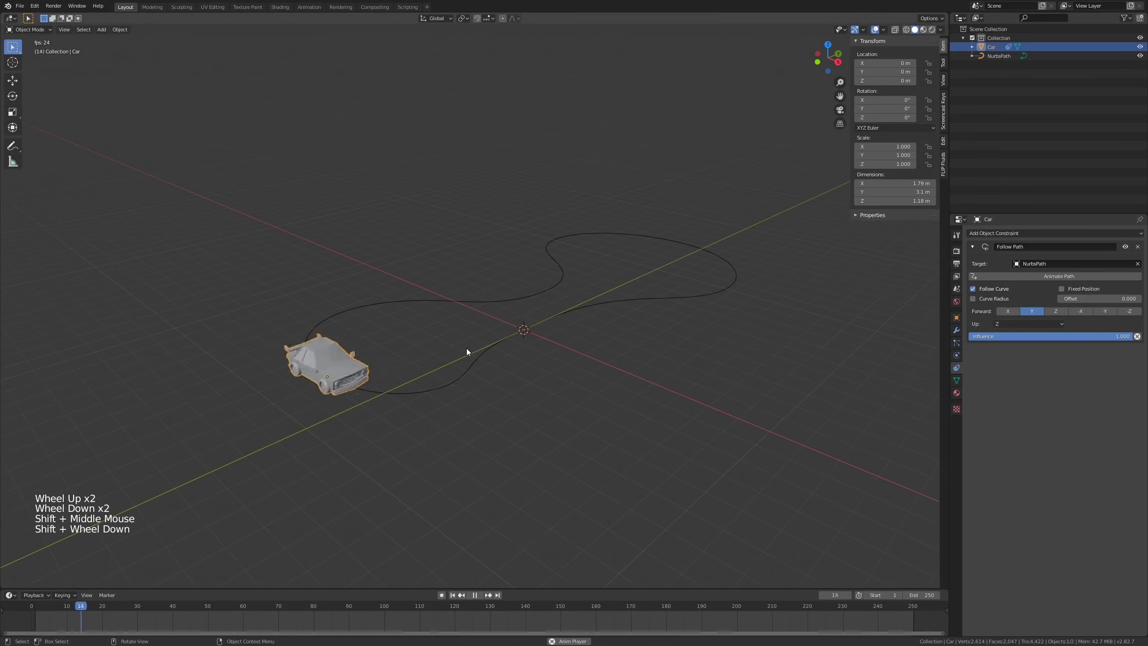
# Step: Try to reverse the direction of the whole track curve with Switch Direction, then undo it and leave Edit Mode
pyautogui.click(497, 345)
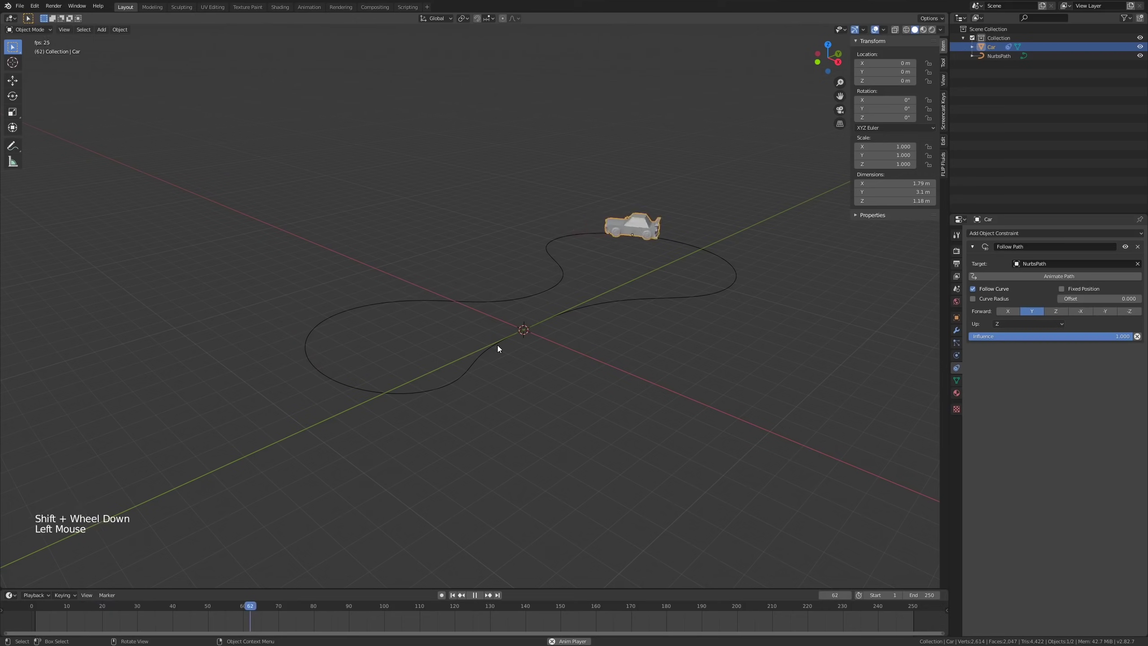
pyautogui.press('Tab')
pyautogui.moveTo(496, 345); pyautogui.dragTo(493, 359, button='middle')
pyautogui.scroll(5, 478, 375)
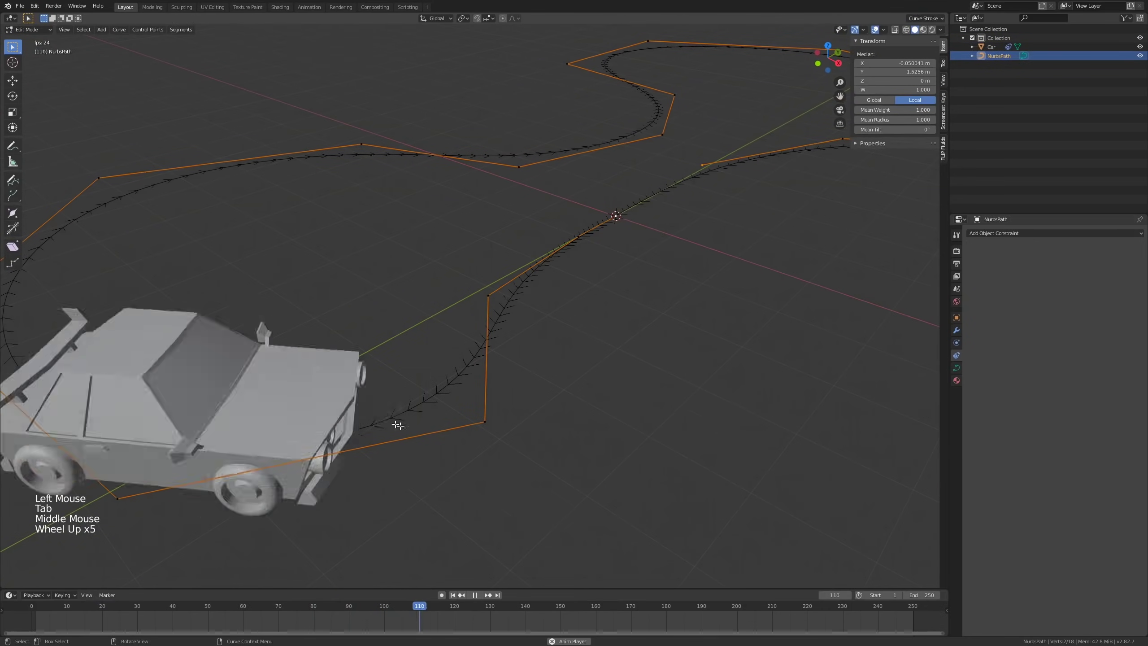
pyautogui.keyDown('shift'); pyautogui.moveTo(392, 326); pyautogui.dragTo(474, 341, button='middle'); pyautogui.keyUp('shift')
pyautogui.press('a')
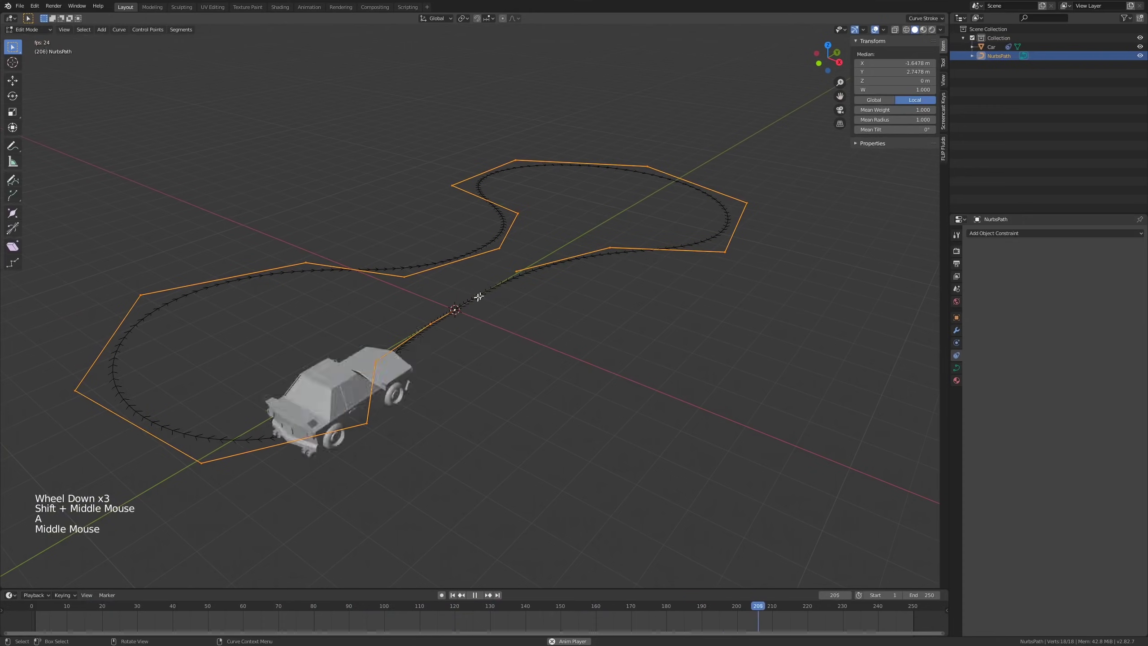
pyautogui.rightClick(486, 293)
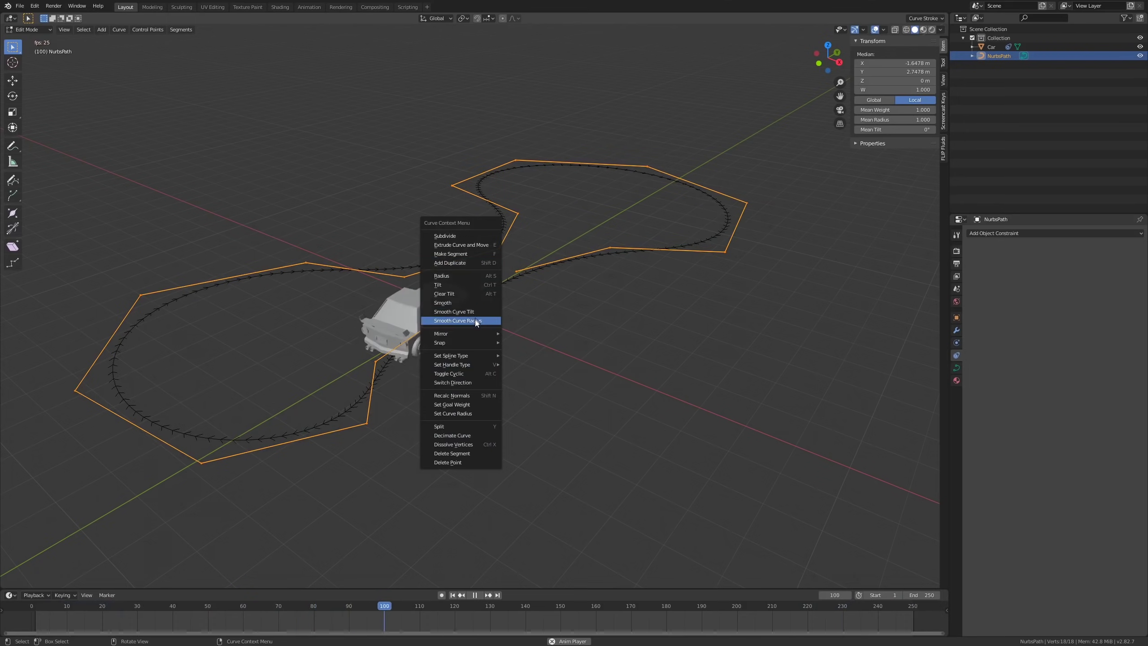
pyautogui.click(475, 381)
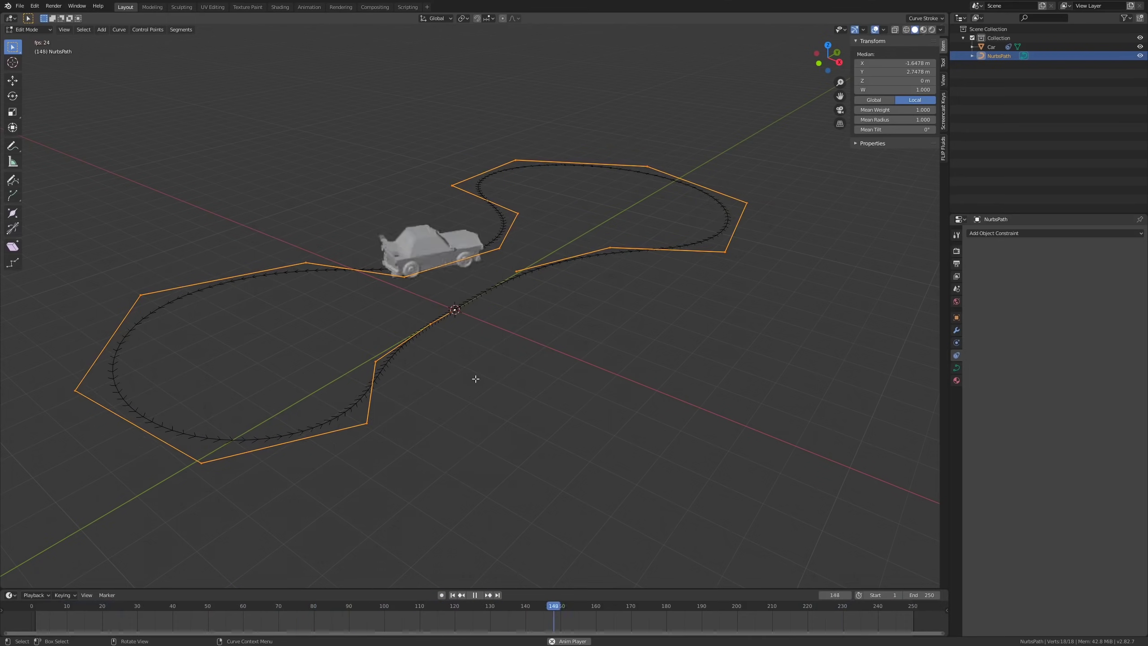
pyautogui.hotkey('ctrl', 'z')
pyautogui.press('Tab')
# Step: Pause the animation and try to rotate the car's entire mesh in Edit Mode
pyautogui.scroll(-4, 492, 335)
pyautogui.scroll(2, 497, 263)
pyautogui.press('space')
pyautogui.click(279, 291)
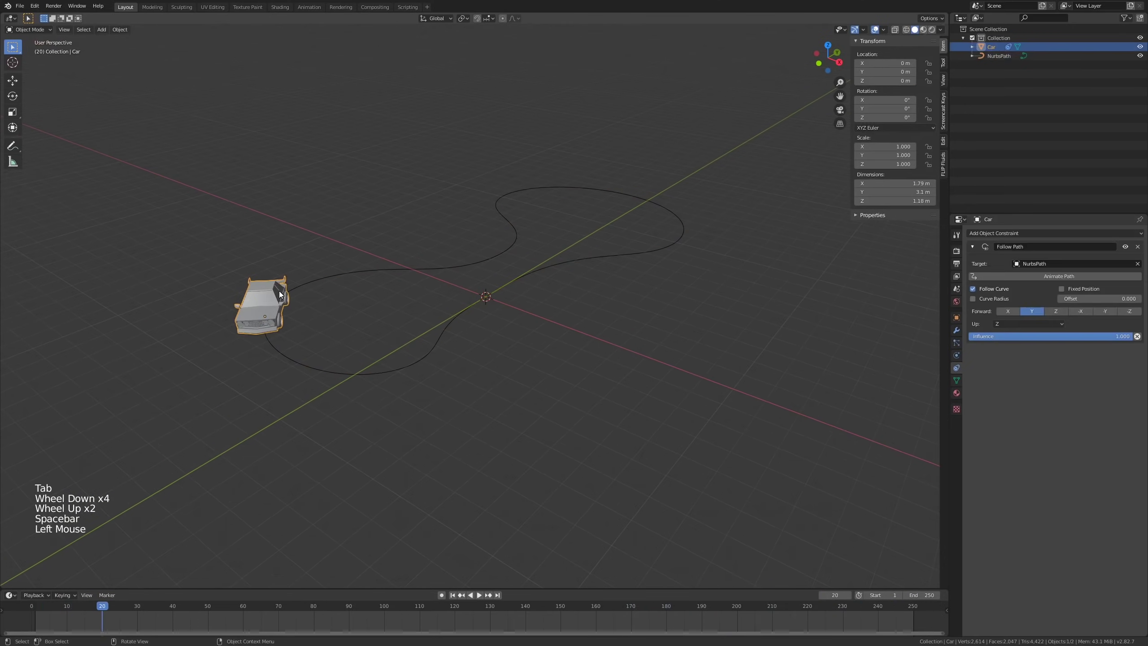
pyautogui.press('Tab')
pyautogui.press('r')
pyautogui.press('a')
pyautogui.press('r')
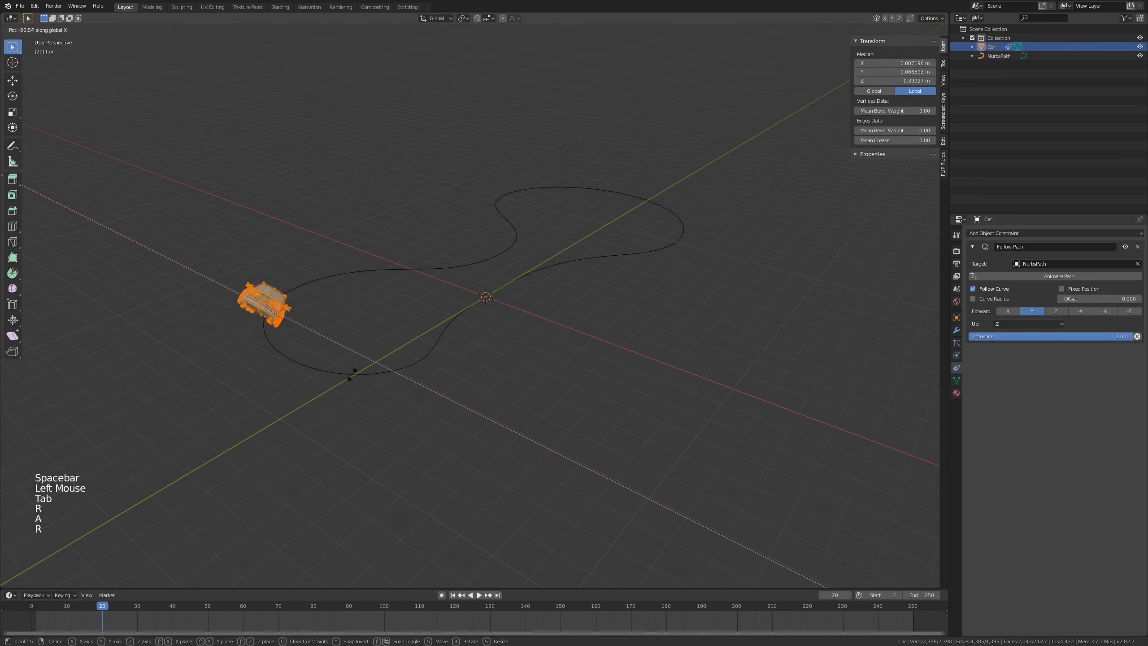
pyautogui.press('r')
pyautogui.click(238, 280)
pyautogui.press('Tab')
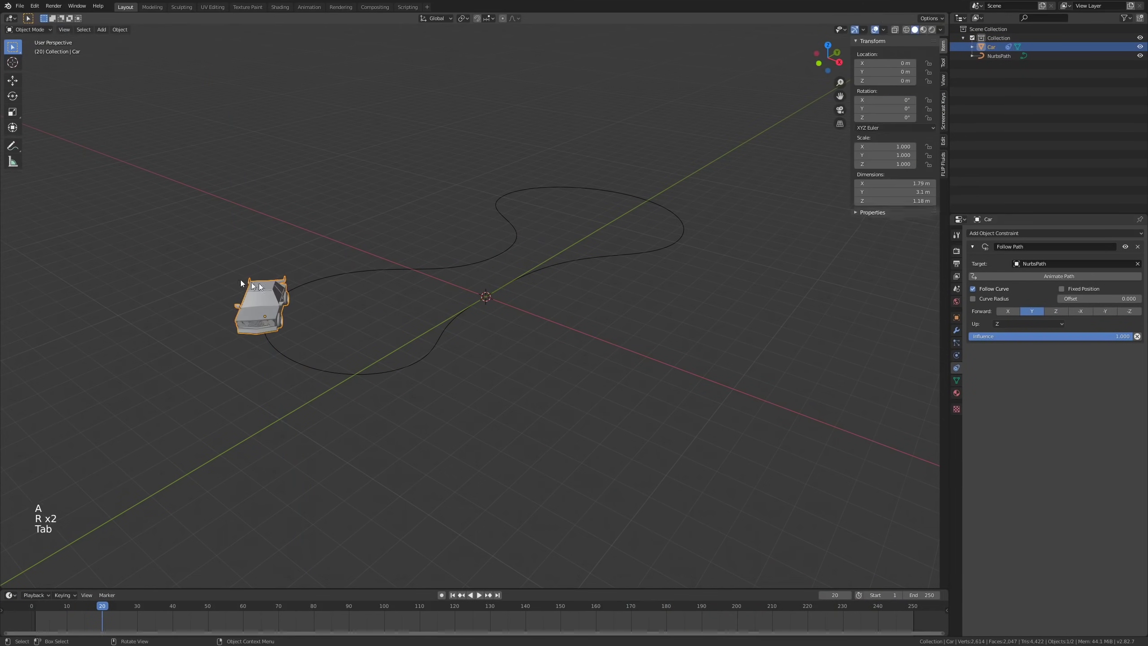
# Step: Set the Follow Path constraint's forward axis to -Y and play the animation to check which way the car faces
pyautogui.click(1103, 312)
pyautogui.press('space')
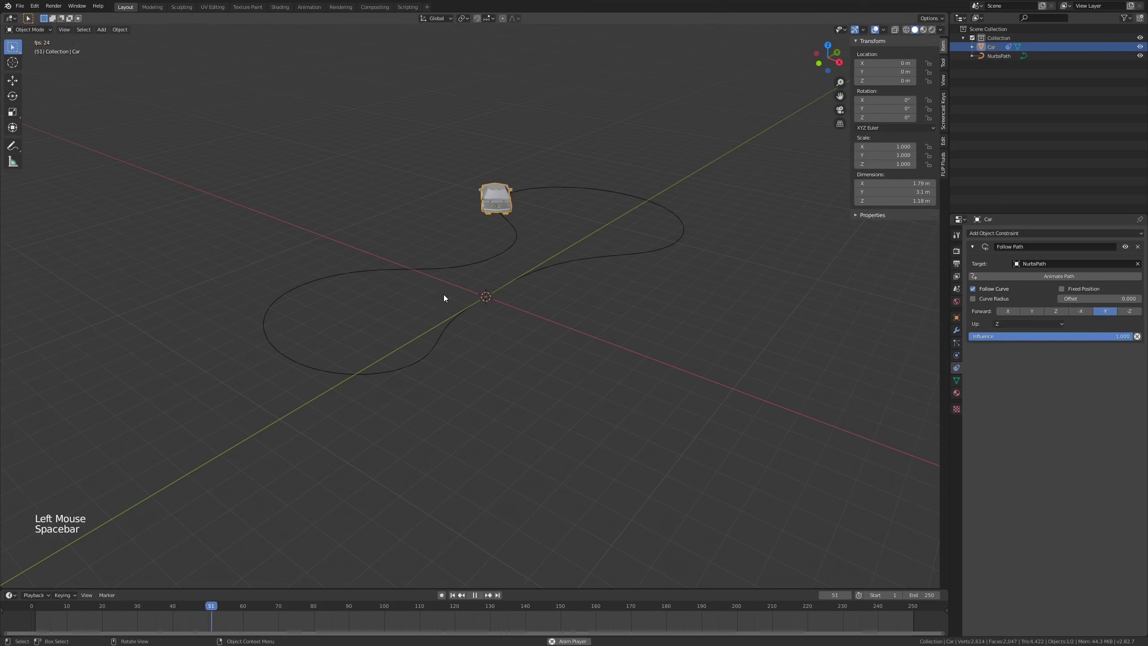
pyautogui.moveTo(529, 302); pyautogui.dragTo(561, 292, button='middle')
pyautogui.scroll(2, 533, 299)
pyautogui.scroll(-3, 579, 287)
pyautogui.scroll(3, 561, 292)
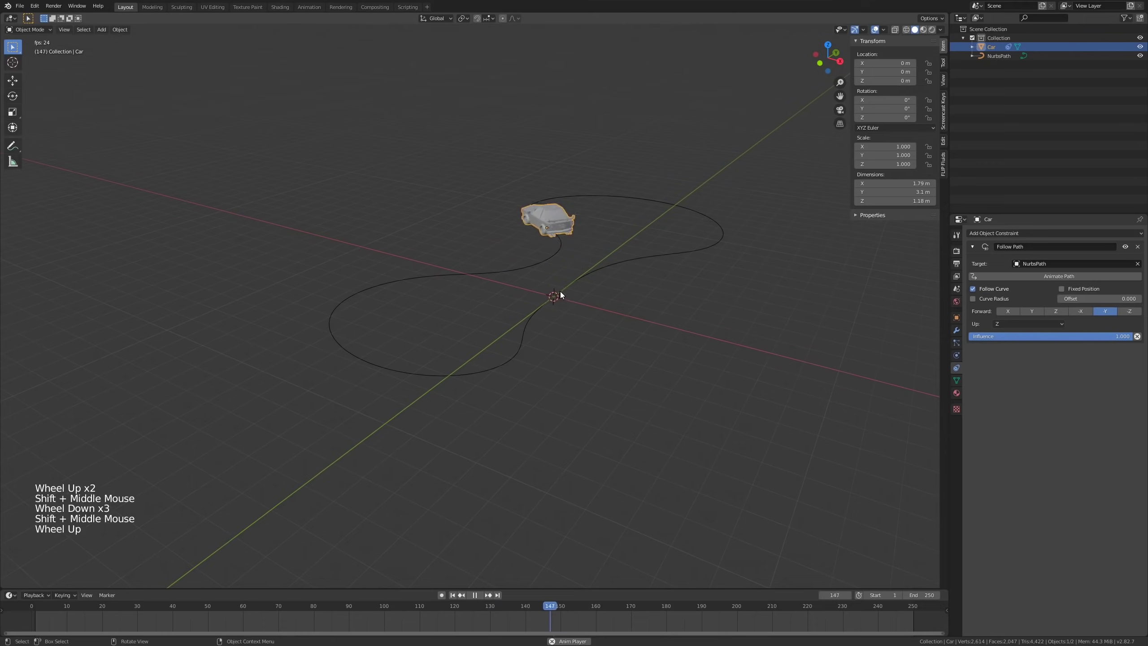
pyautogui.scroll(-3, 565, 292)
pyautogui.scroll(2, 566, 293)
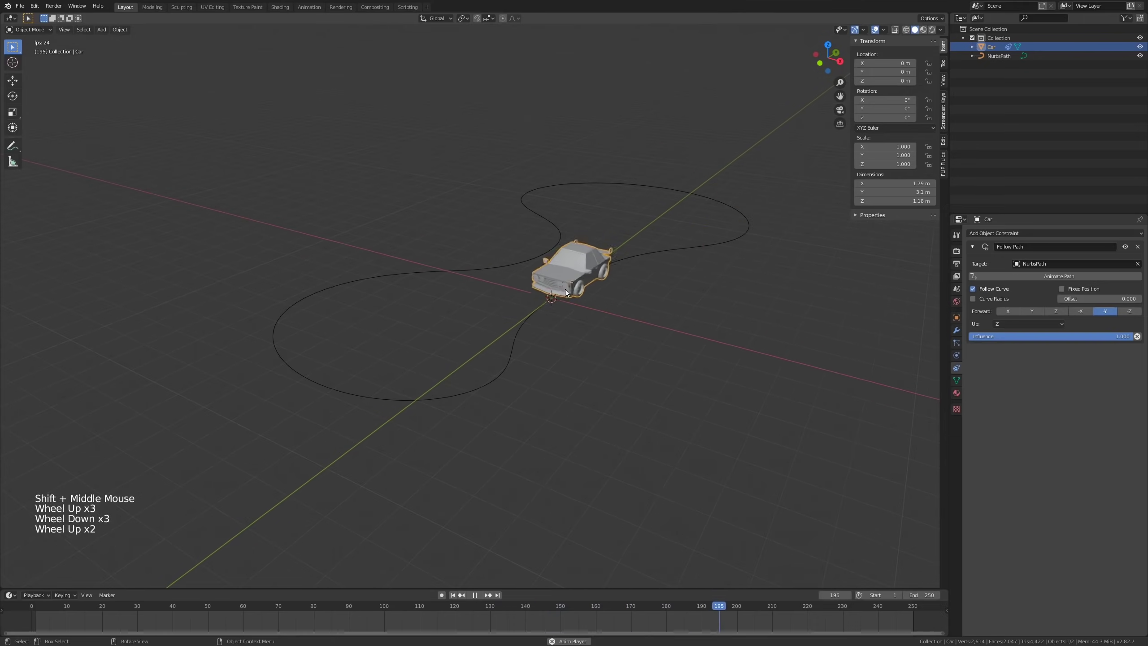
# Step: Open the Geometry settings of the track curve and try extruding the curve
pyautogui.click(572, 294)
pyautogui.scroll(-1, 575, 296)
pyautogui.moveTo(575, 297); pyautogui.dragTo(520, 321, button='middle')
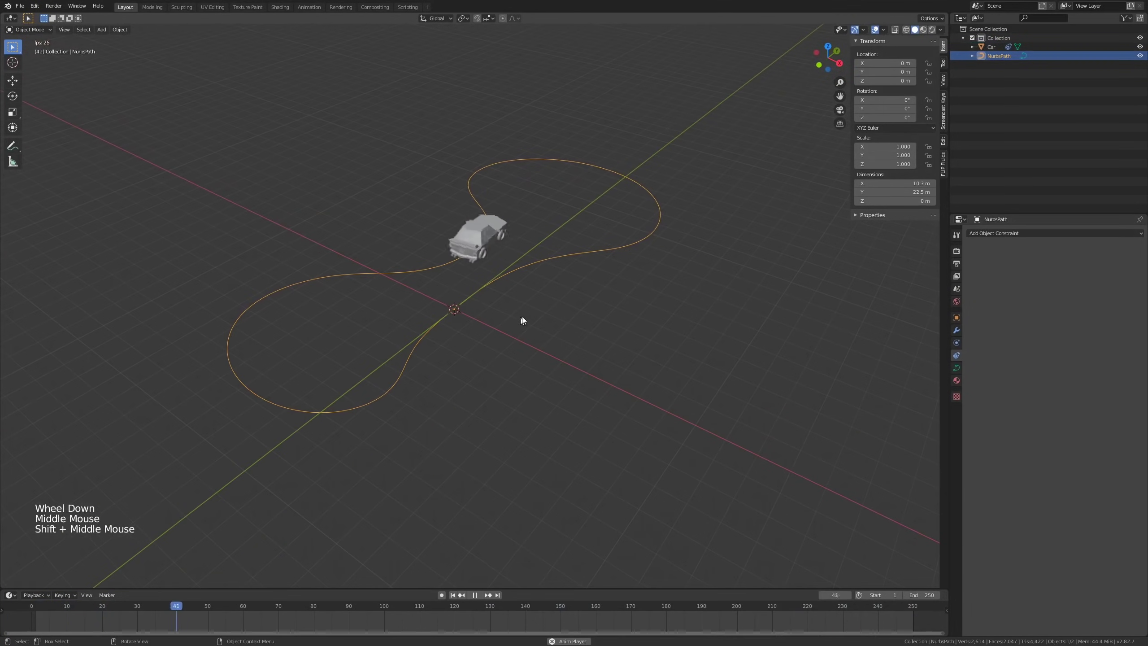
pyautogui.click(956, 368)
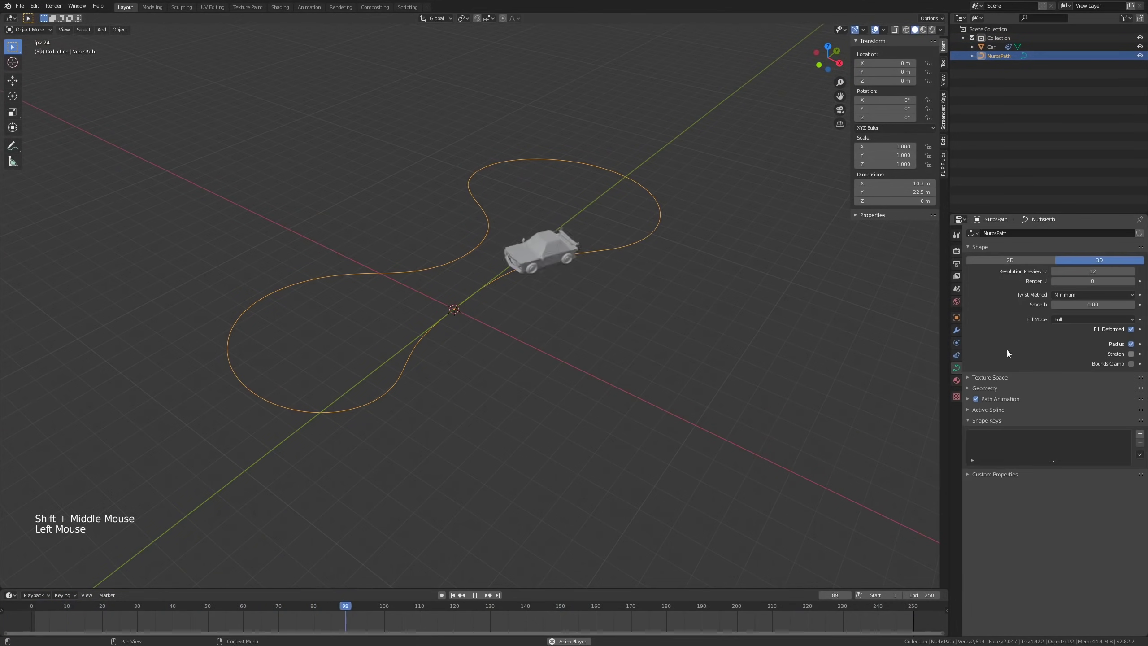
pyautogui.click(1007, 391)
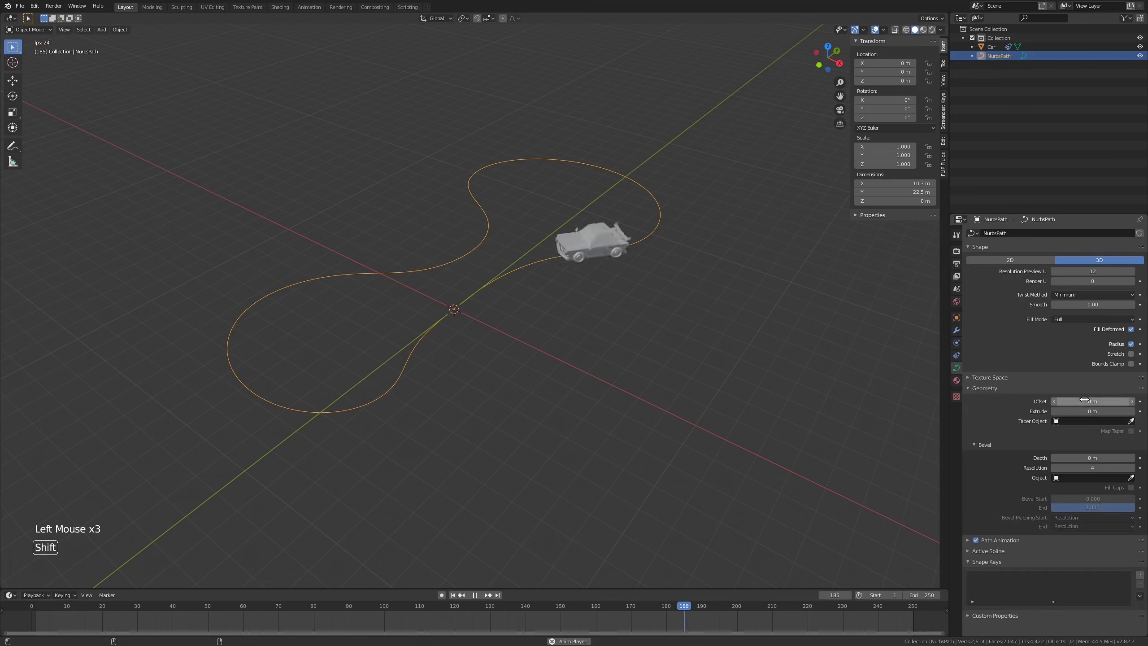
pyautogui.keyDown('shift'); pyautogui.moveTo(1072, 411); pyautogui.dragTo(1131, 412); pyautogui.keyUp('shift')
pyautogui.rightClick(1072, 411)
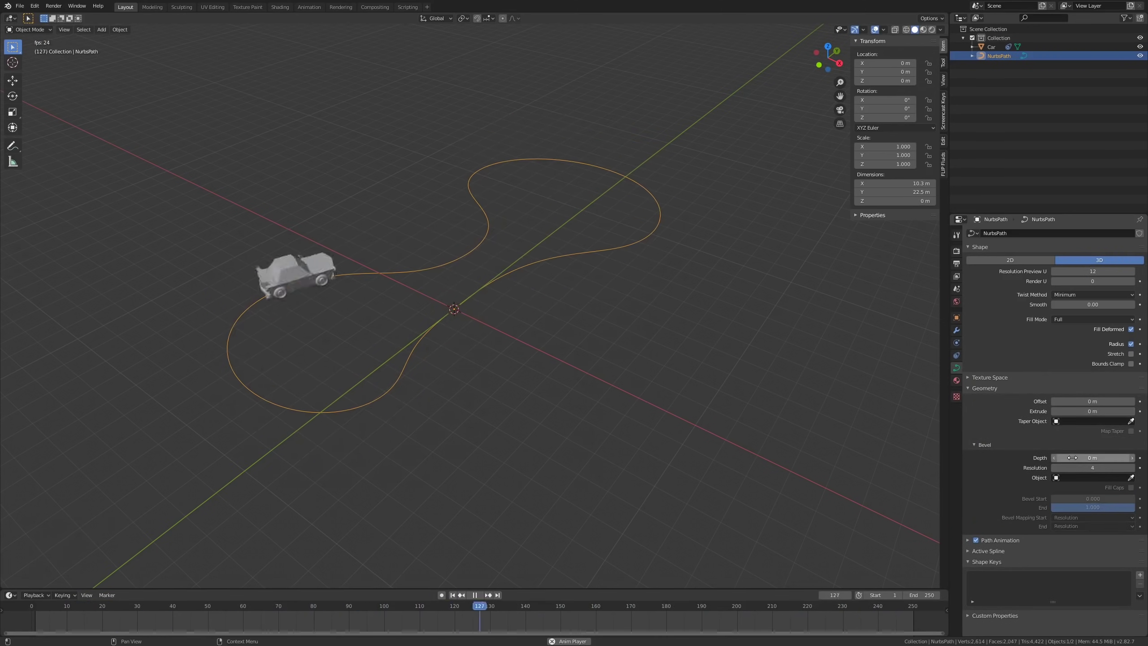
# Step: Try a bevel depth of about 1.41 m on the track curve and return the depth to 0 m
pyautogui.moveTo(1084, 454)
pyautogui.keyDown('shift'); pyautogui.mouseDown()
pyautogui.moveTo(1103, 458)
pyautogui.moveTo(1083, 459)
pyautogui.mouseUp(); pyautogui.keyUp('shift')
pyautogui.press('z')
pyautogui.moveTo(344, 310)
pyautogui.mouseDown(button='middle')
pyautogui.moveTo(384, 294)
pyautogui.moveTo(363, 302)
pyautogui.mouseUp(button='middle')
pyautogui.press('z')
pyautogui.moveTo(833, 276); pyautogui.dragTo(859, 407, button='middle')
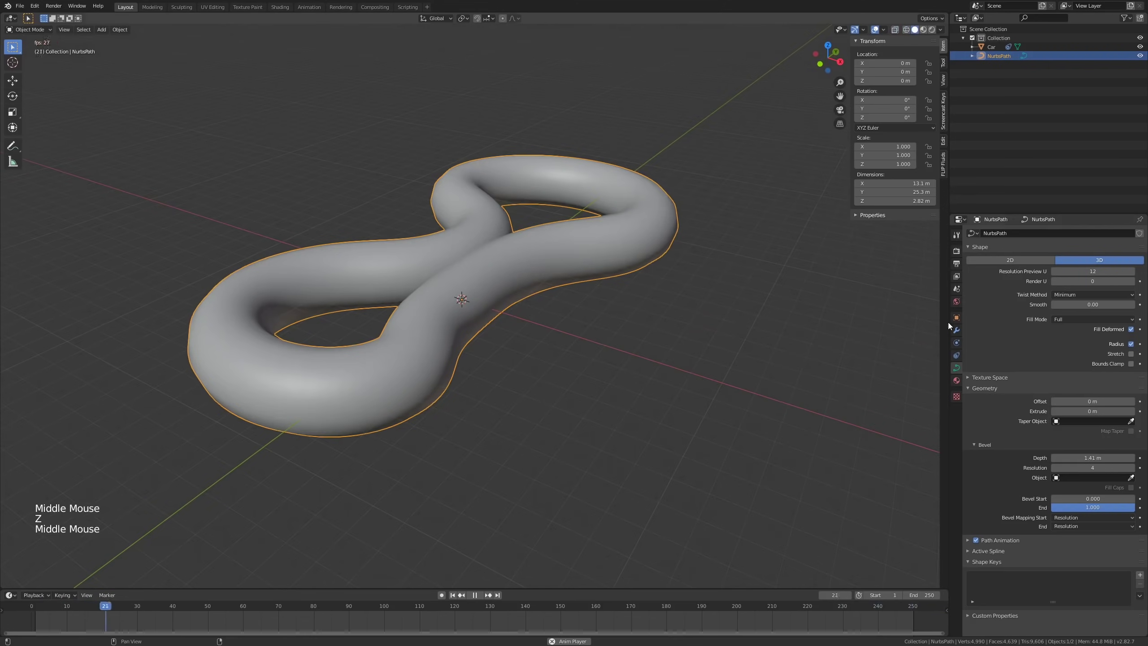
pyautogui.keyDown('ctrl'); pyautogui.moveTo(1093, 457); pyautogui.dragTo(1057, 458); pyautogui.keyUp('ctrl')
# Step: Stop the playback and add a mesh plane at the world origin
pyautogui.moveTo(791, 403); pyautogui.dragTo(574, 393, button='middle')
pyautogui.press('space')
pyautogui.keyDown('shift'); pyautogui.moveTo(557, 342); pyautogui.dragTo(563, 376, button='middle'); pyautogui.keyUp('shift')
pyautogui.hotkey('shift', 'a')
pyautogui.moveTo(650, 382)
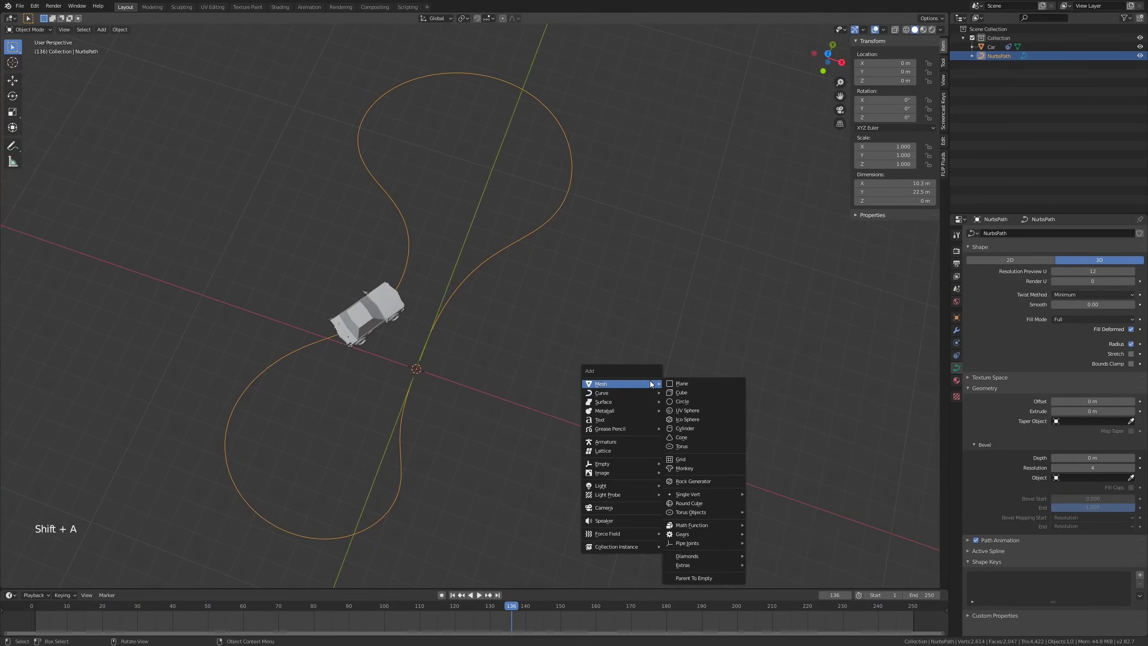
pyautogui.click(698, 382)
pyautogui.moveTo(551, 373); pyautogui.dragTo(578, 376, button='middle')
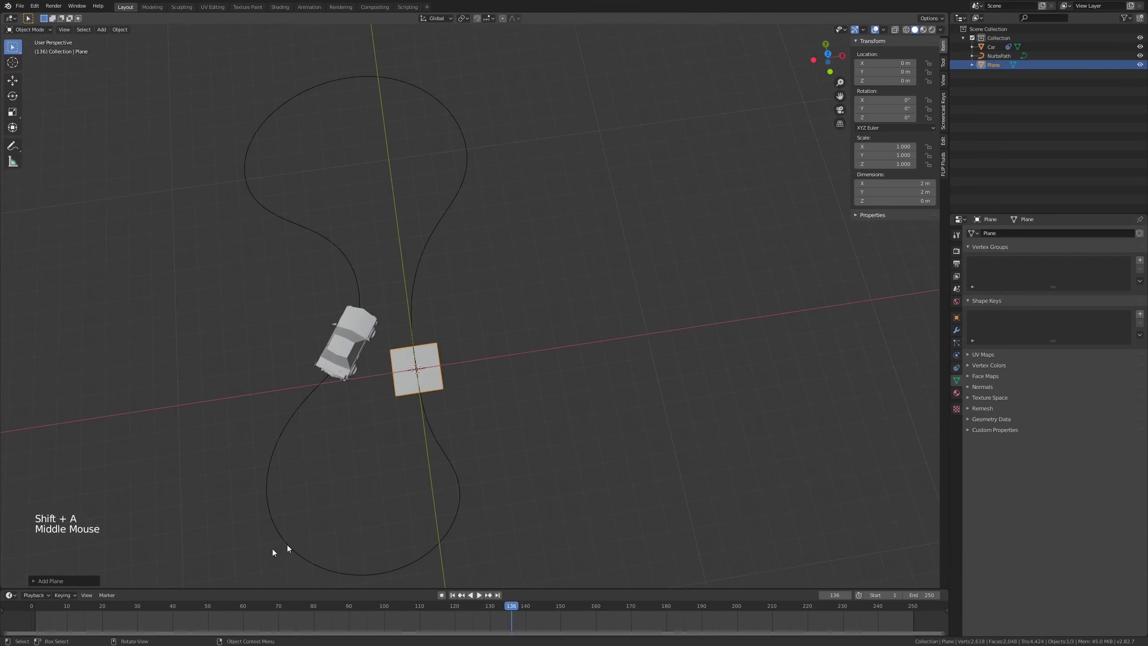
# Step: Scrub the animation to frame 96 so that the car sits over the plane for a size comparison
pyautogui.moveTo(61, 608); pyautogui.dragTo(370, 589)
pyautogui.scroll(2, 441, 393)
pyautogui.click(442, 385)
pyautogui.moveTo(441, 382); pyautogui.dragTo(441, 376, button='middle')
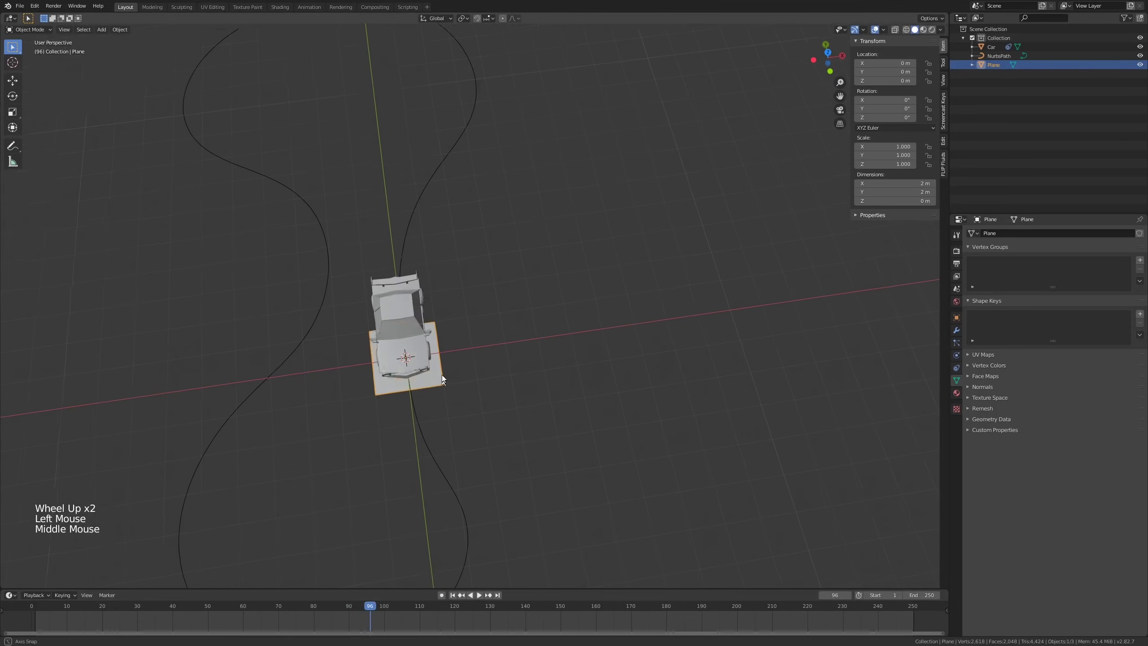
# Step: Scale the plane's mesh along X in Edit Mode to a width of about 4 m
pyautogui.press('Tab')
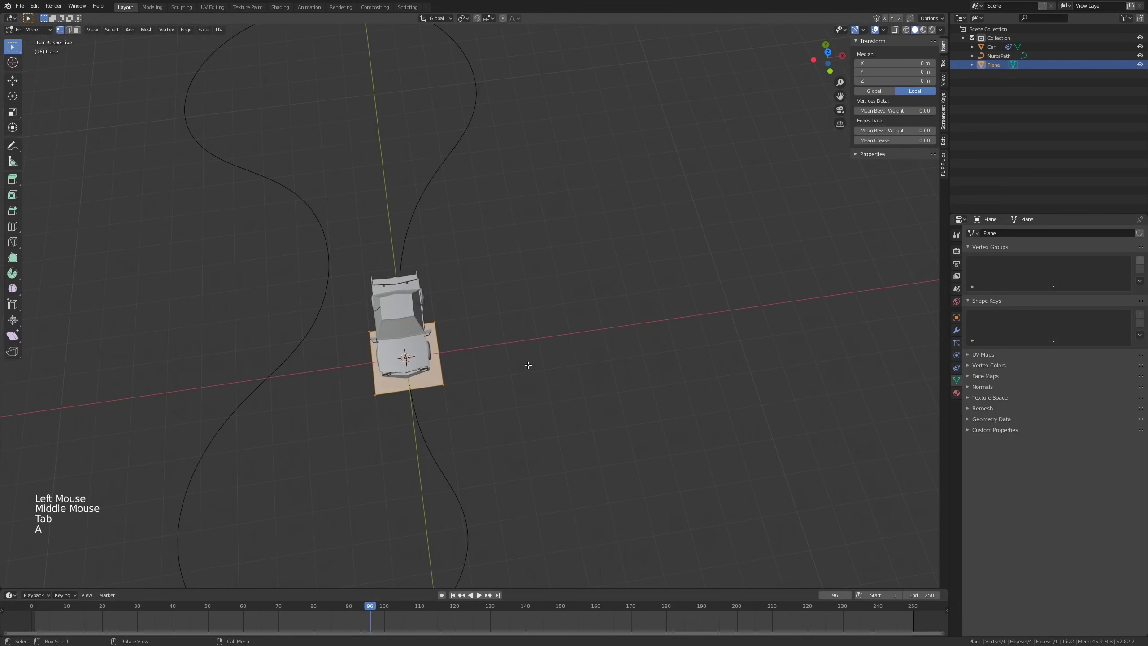
pyautogui.press('s')
pyautogui.press('x')
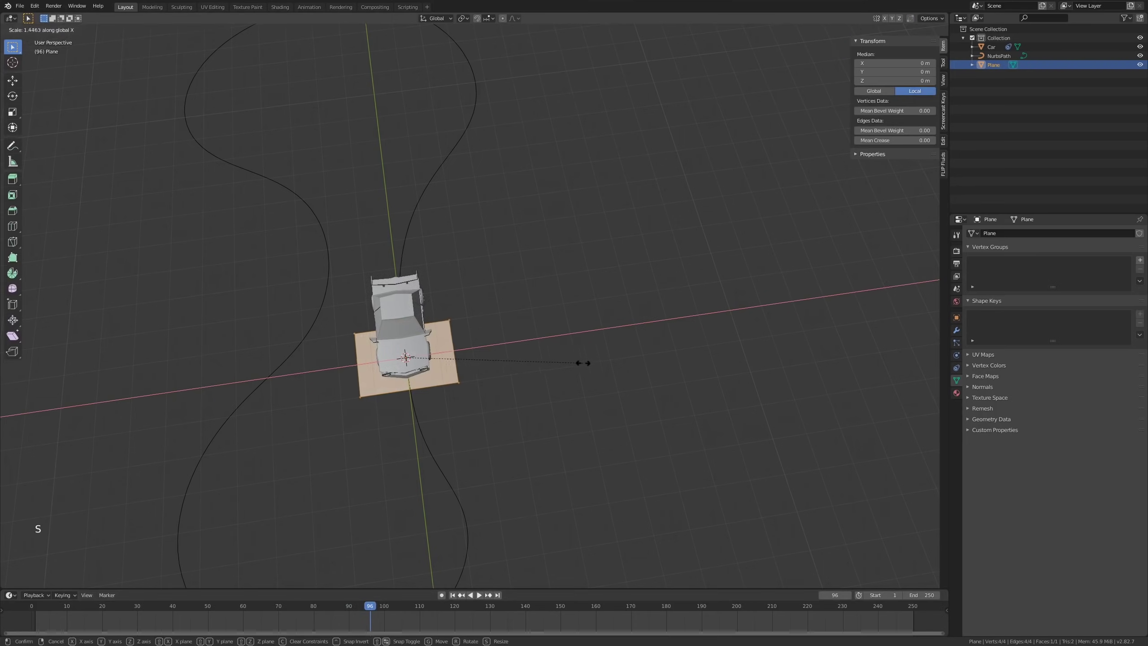
pyautogui.click(647, 364)
pyautogui.moveTo(648, 364); pyautogui.dragTo(494, 358, button='middle')
pyautogui.scroll(2, 495, 357)
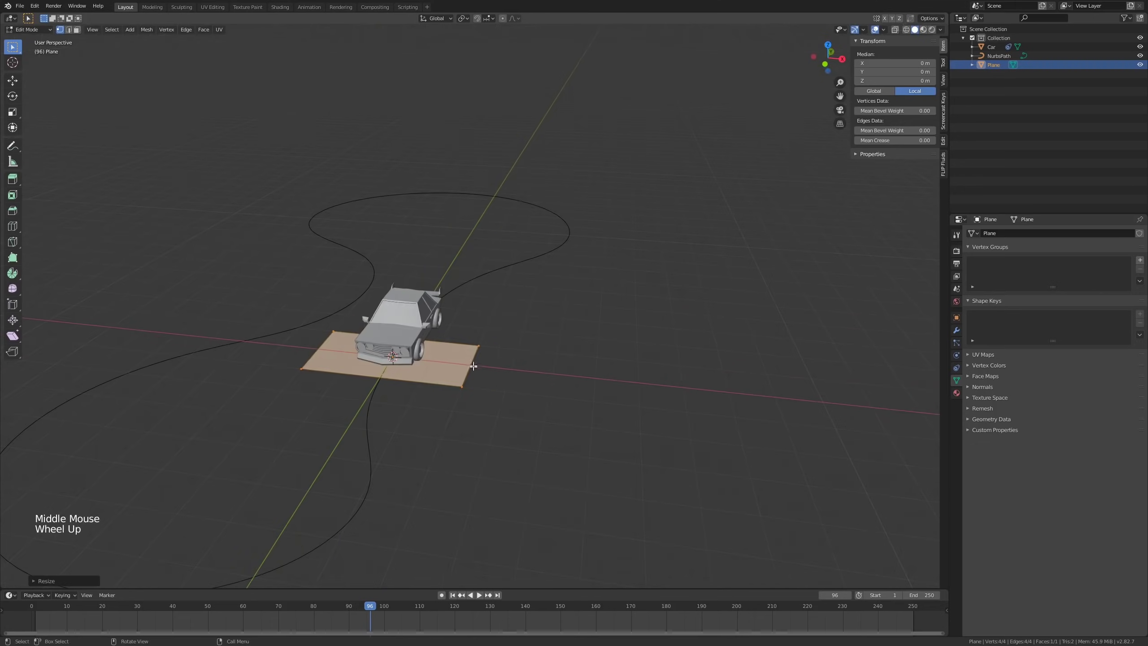
# Step: Try to extrude a side edge of the plane and undo the extrusion
pyautogui.click(492, 377)
pyautogui.press('e')
pyautogui.click(495, 366)
pyautogui.moveTo(581, 380); pyautogui.dragTo(484, 381, button='middle')
pyautogui.hotkey('ctrl', 'z')
pyautogui.scroll(-1, 480, 380)
pyautogui.hotkey('ctrl', 'z')
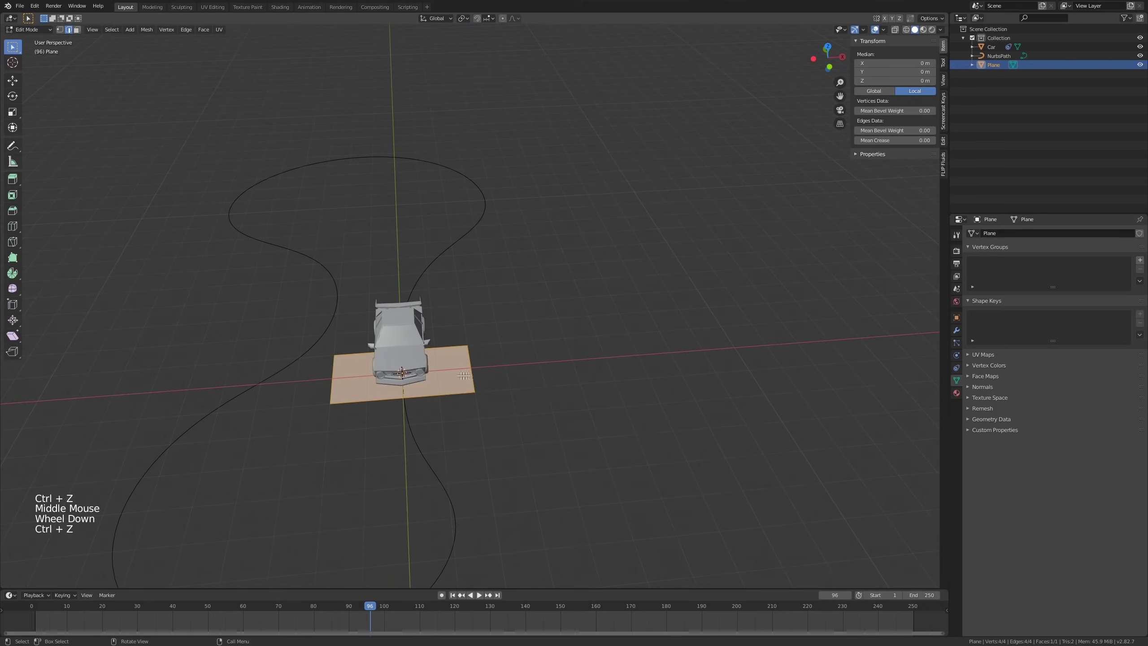
# Step: Switch to the top view and, in Object Mode, move the plane along positive X, clear of the car and the track
pyautogui.press('KP_7')
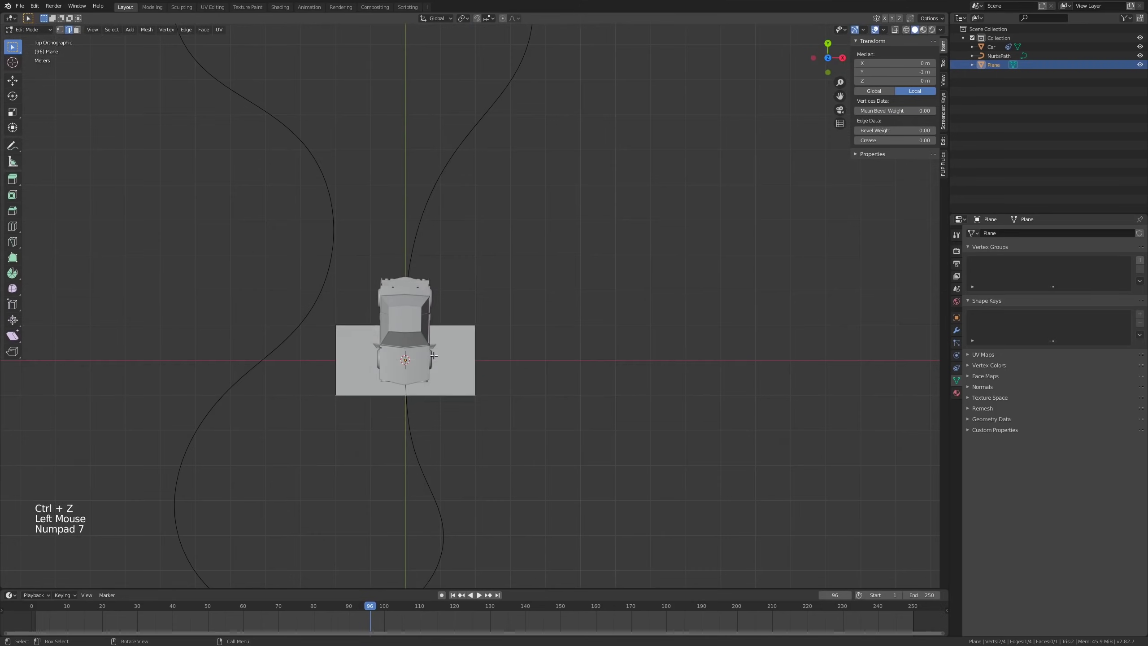
pyautogui.press('Tab')
pyautogui.keyDown('shift'); pyautogui.moveTo(385, 365); pyautogui.dragTo(242, 362, button='middle'); pyautogui.keyUp('shift')
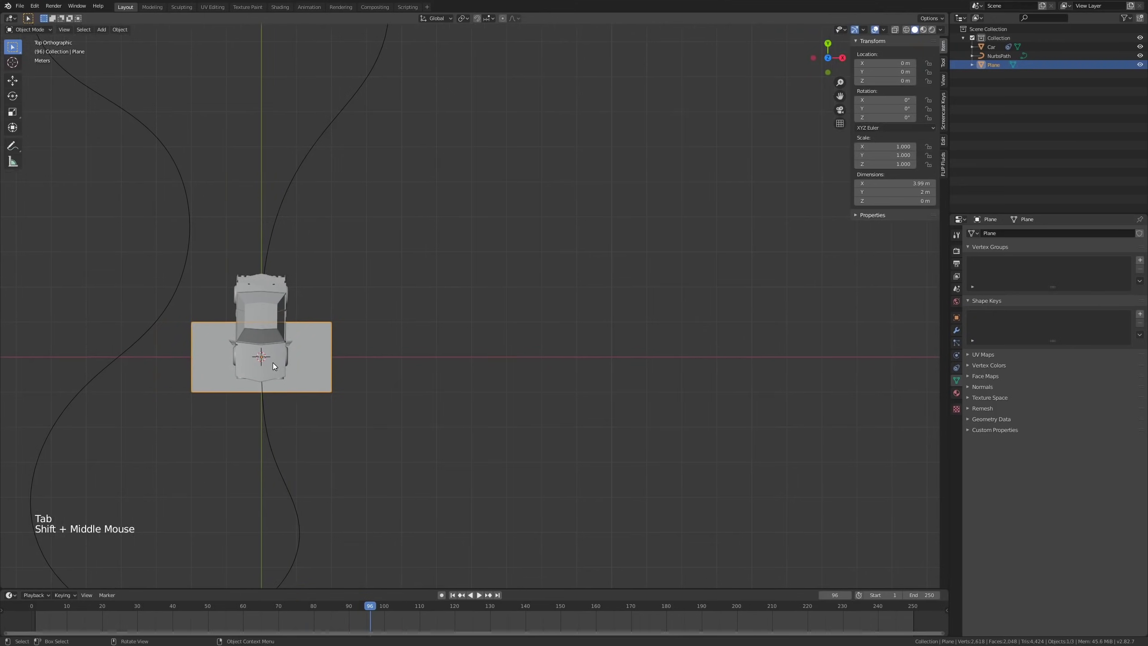
pyautogui.press('g')
pyautogui.click(554, 364)
# Step: Scale the whole plane mesh down along Y into a narrow strip
pyautogui.press('Tab')
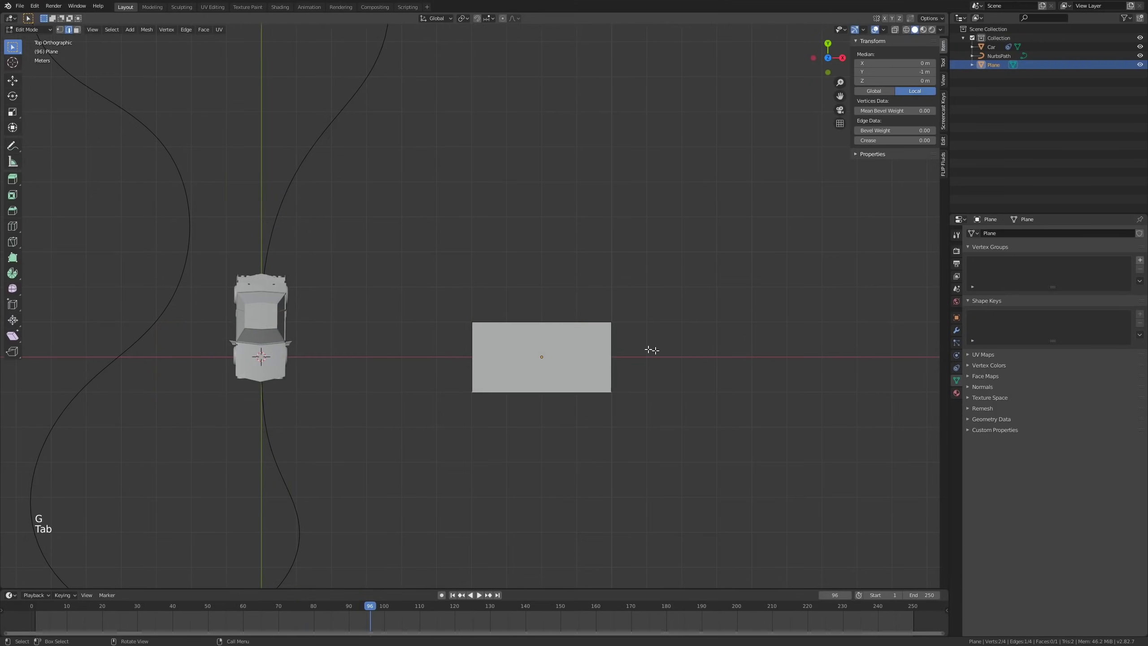
pyautogui.press('s')
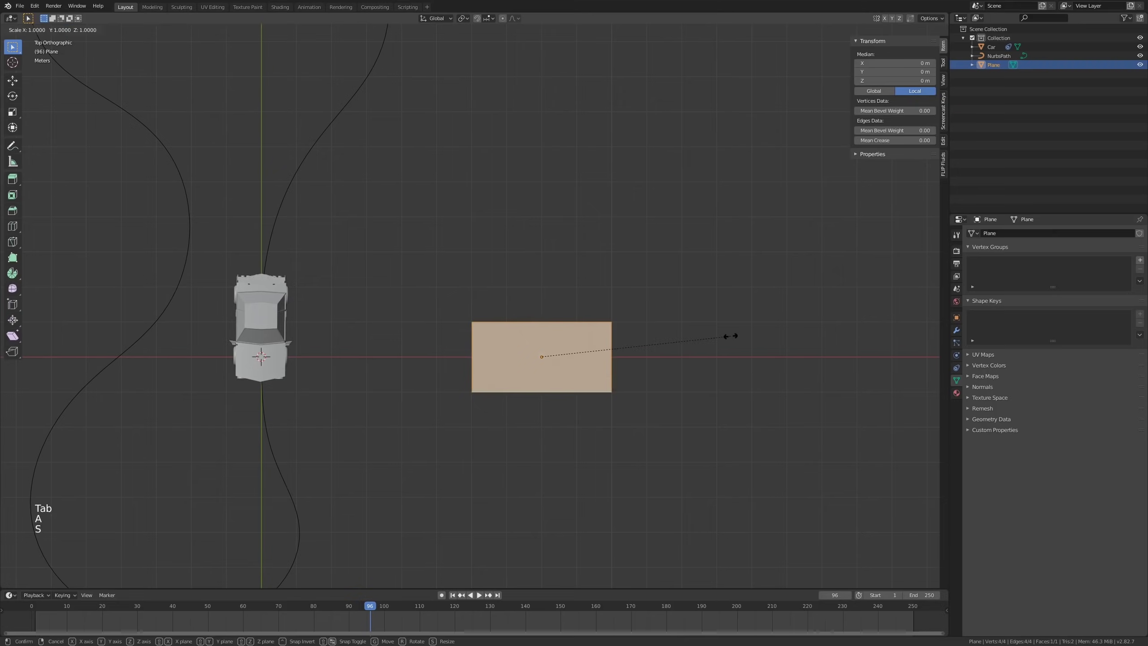
pyautogui.press('y')
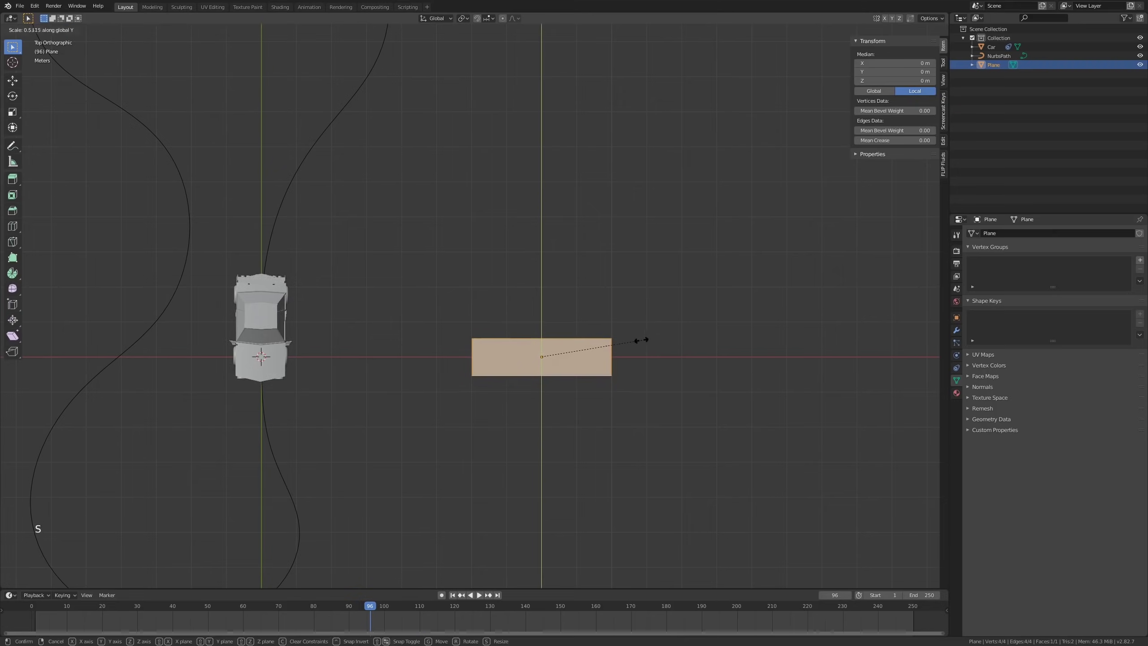
pyautogui.click(601, 347)
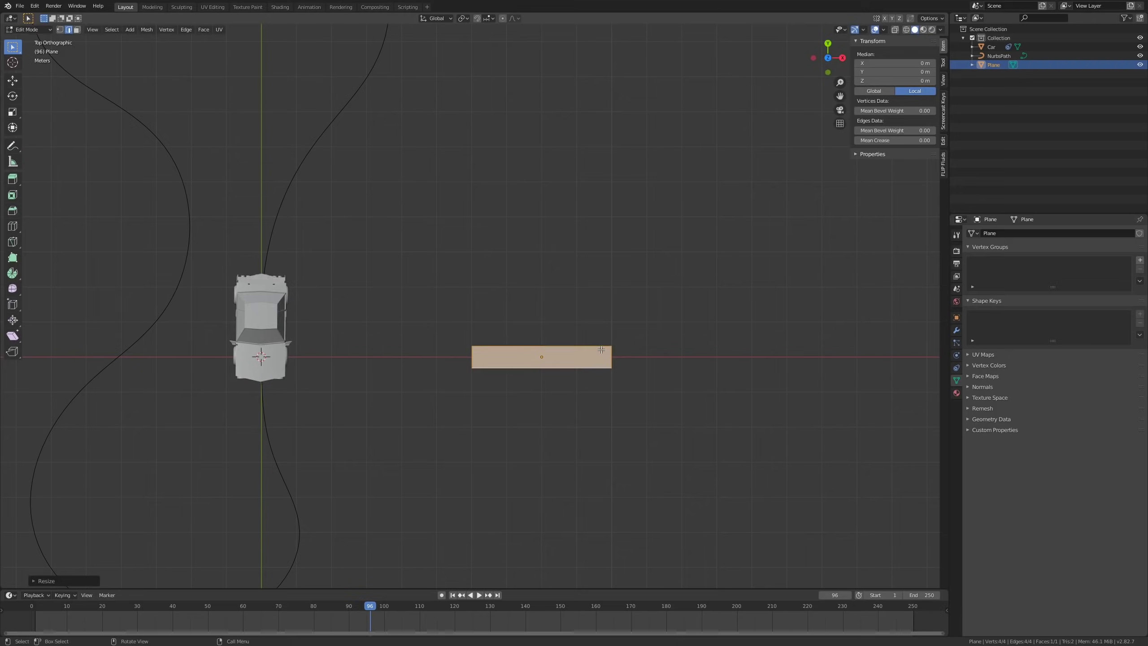
# Step: Scale the strip's long edge on the +Y side outward to about 4.7 m, flaring the short sides
pyautogui.click(541, 350)
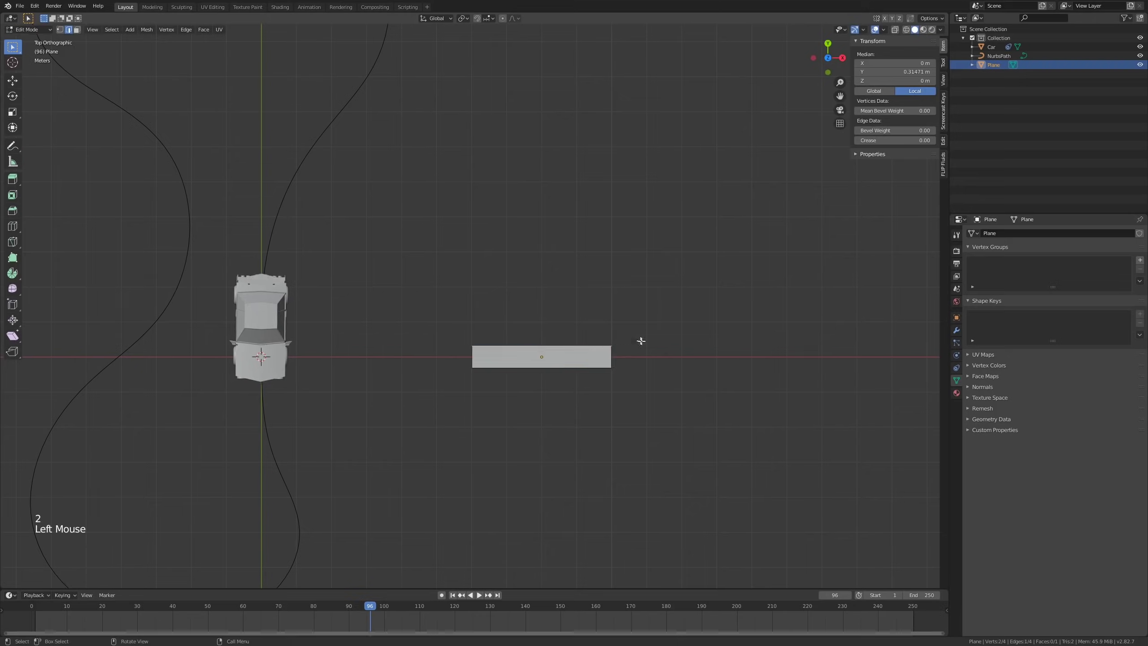
pyautogui.press('s')
pyautogui.click(666, 342)
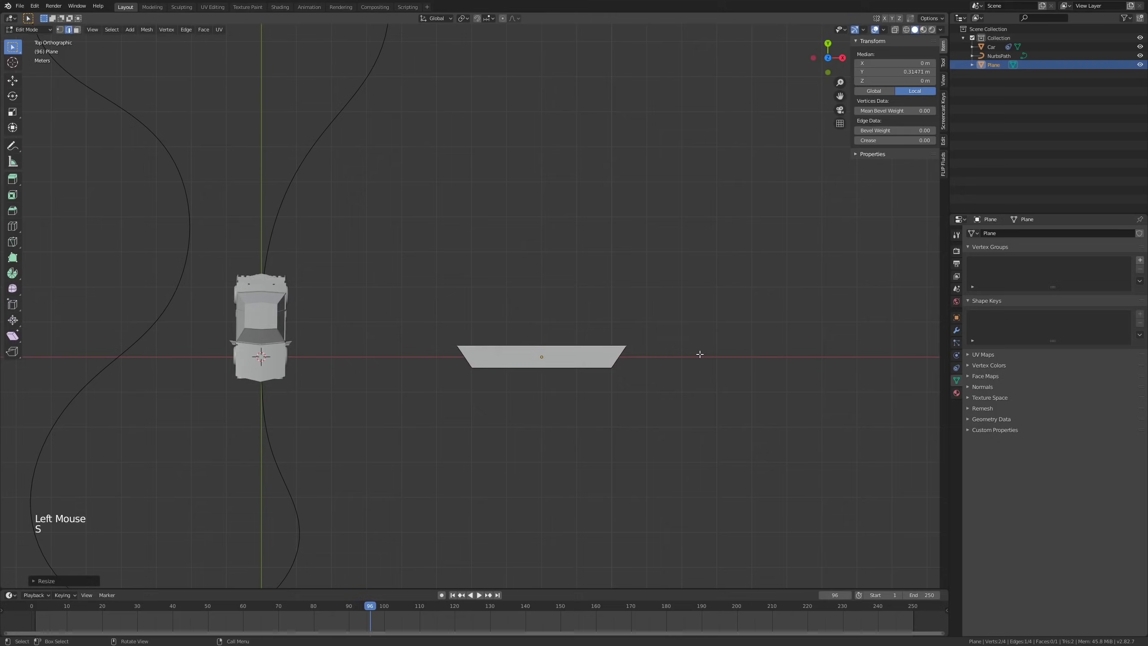
pyautogui.press('s')
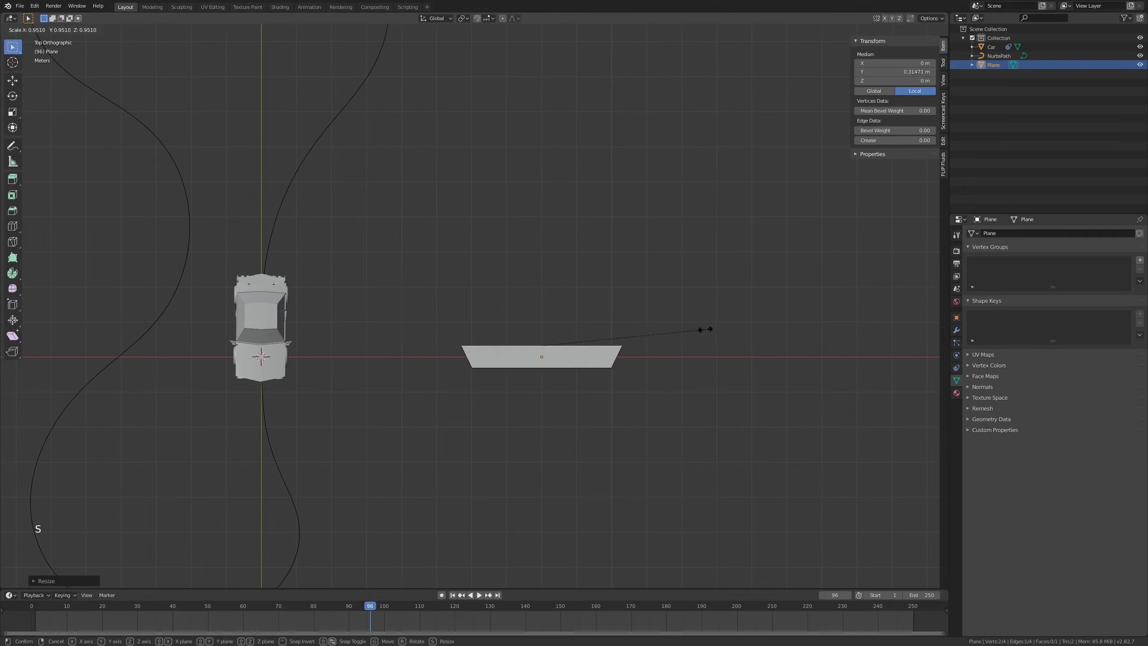
pyautogui.click(709, 329)
# Step: Delete the widened edge so only the base and two flared side edges remain, then return to Object Mode
pyautogui.press('x')
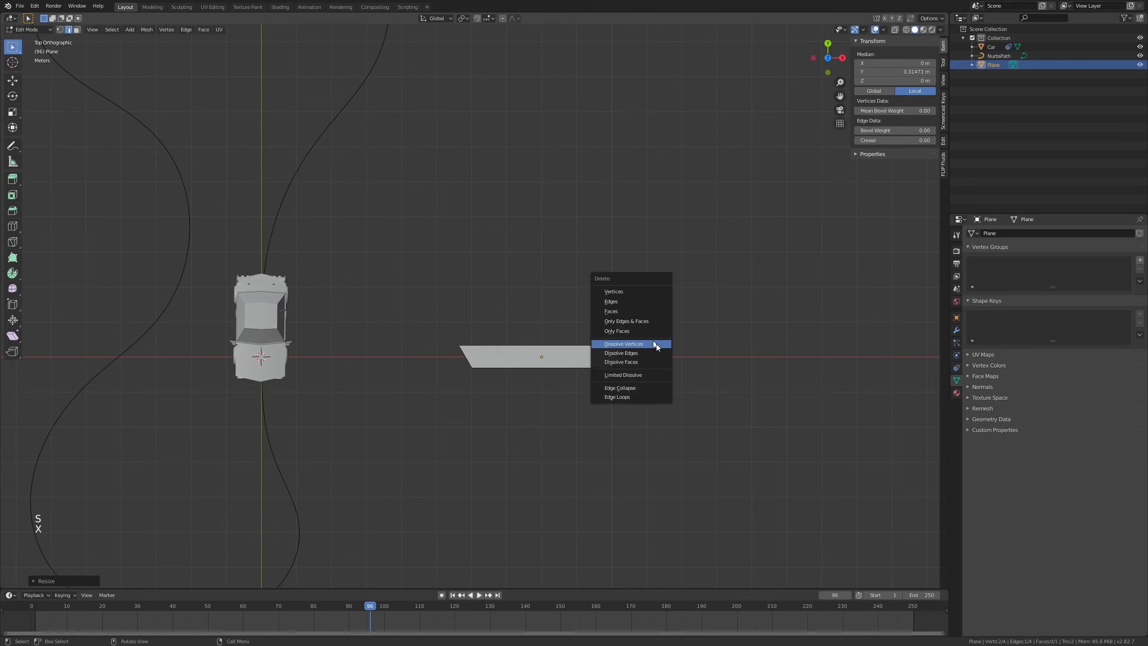
pyautogui.click(649, 306)
pyautogui.press('Tab')
pyautogui.press('Tab')
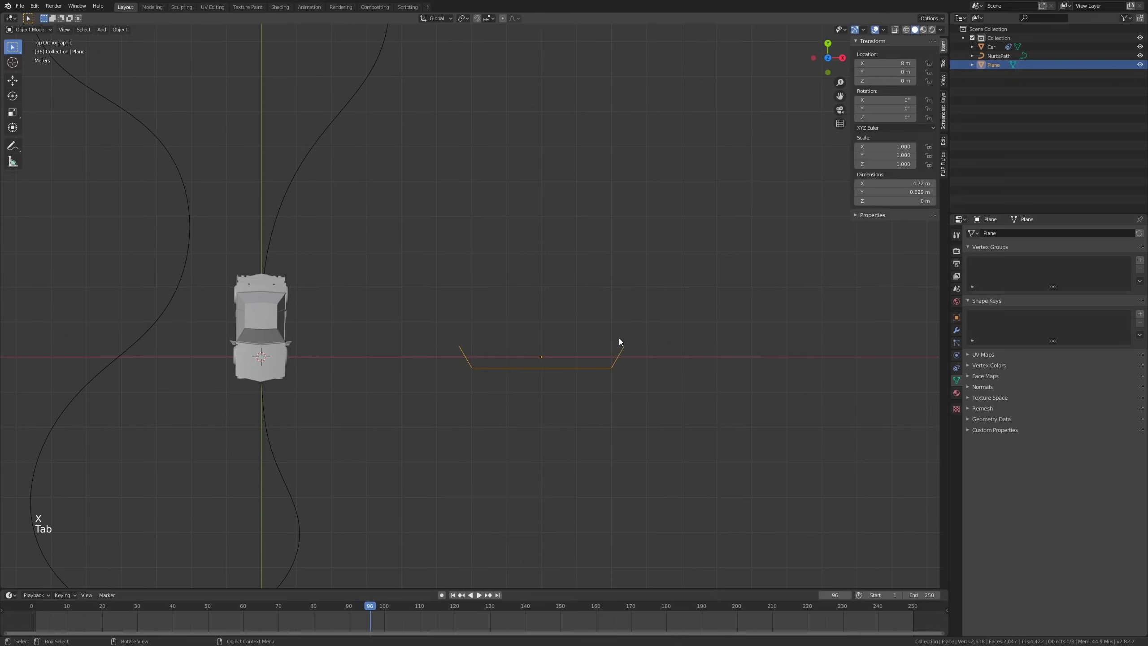
pyautogui.press('a')
pyautogui.moveTo(609, 375)
pyautogui.mouseDown(button='middle')
pyautogui.moveTo(604, 392)
pyautogui.moveTo(563, 343)
pyautogui.moveTo(517, 318)
pyautogui.moveTo(561, 311)
pyautogui.moveTo(606, 369)
pyautogui.mouseUp(button='middle')
pyautogui.scroll(-1, 607, 369)
pyautogui.press('KP_7')
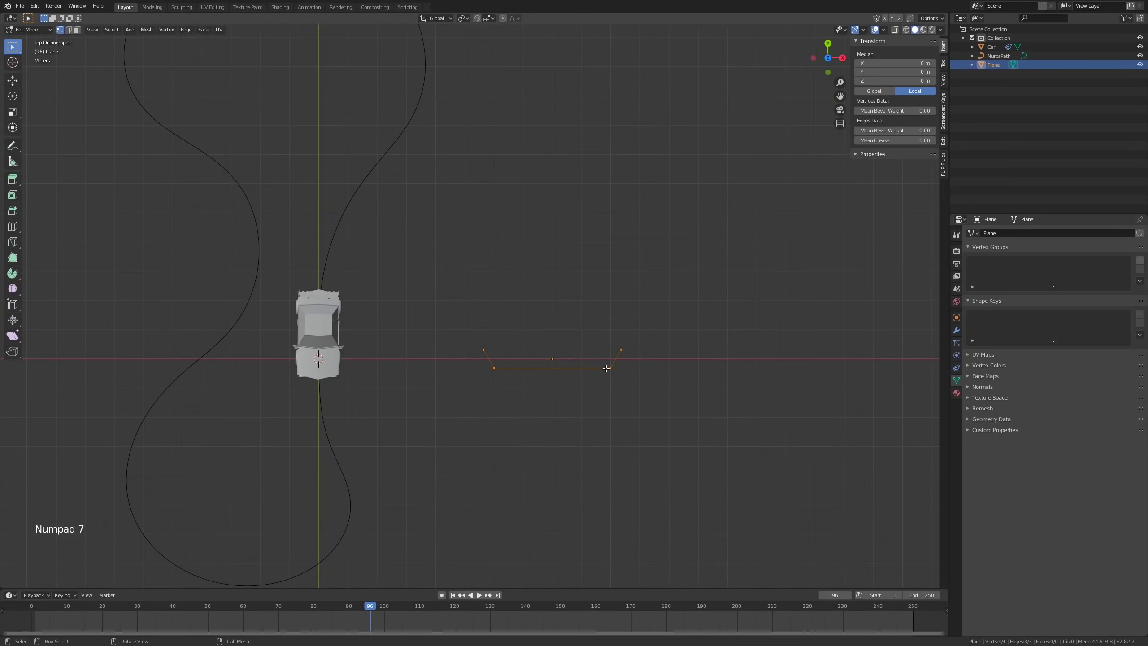
pyautogui.press('Tab')
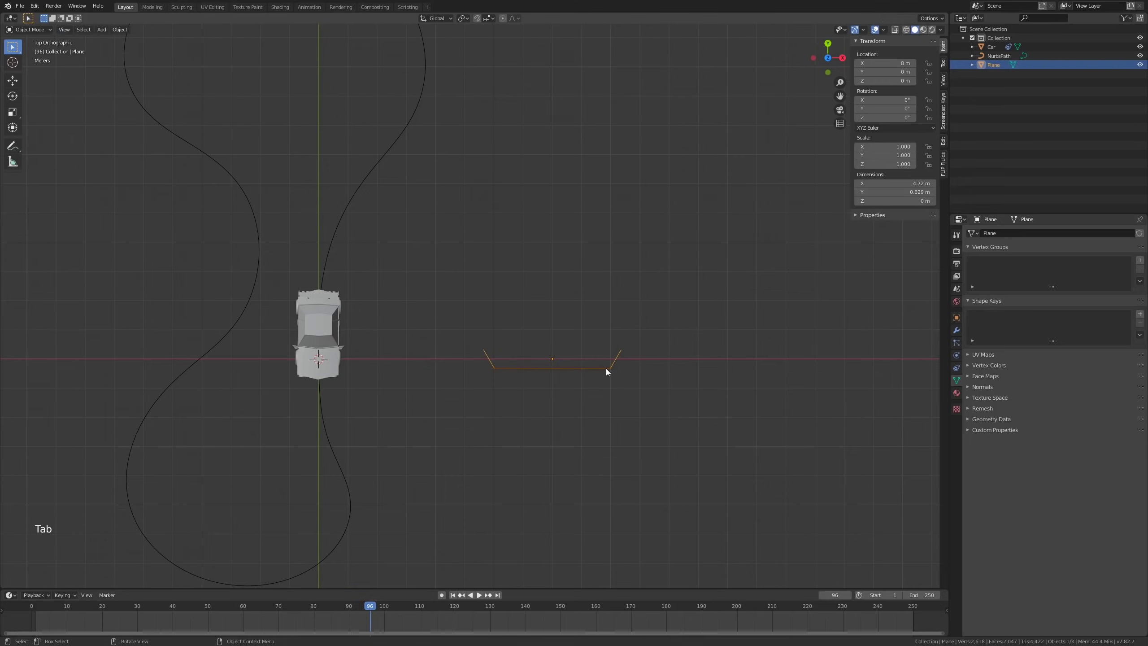
# Step: Try to assign the Plane mesh as the NurbsPath's bevel object
pyautogui.moveTo(431, 432); pyautogui.dragTo(359, 383, button='middle')
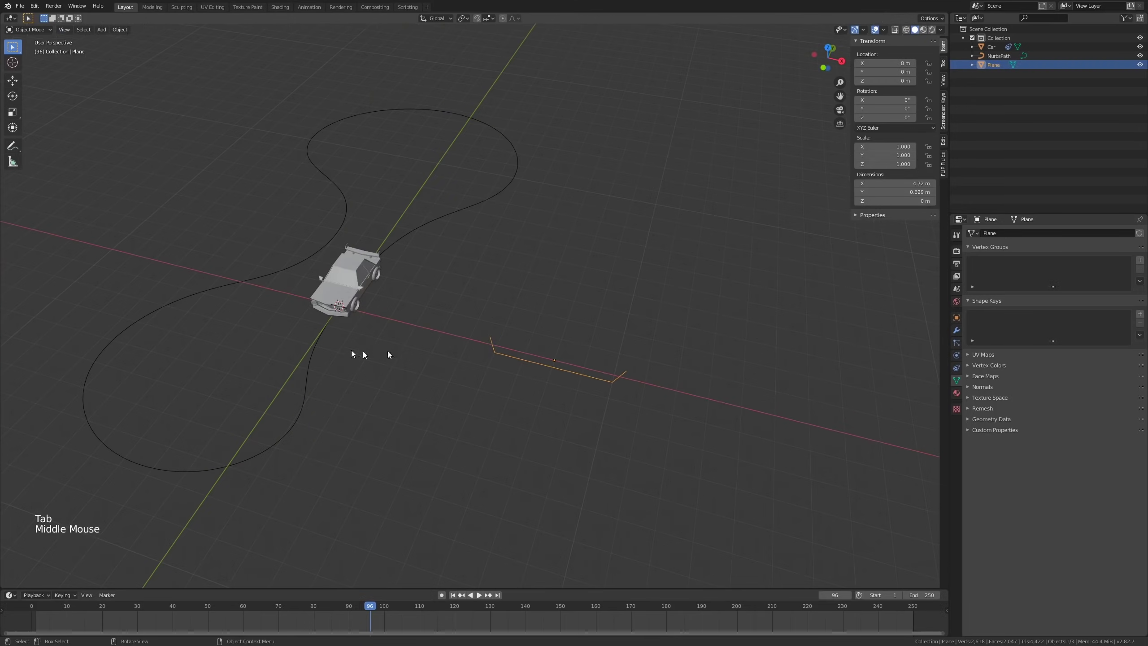
pyautogui.click(311, 372)
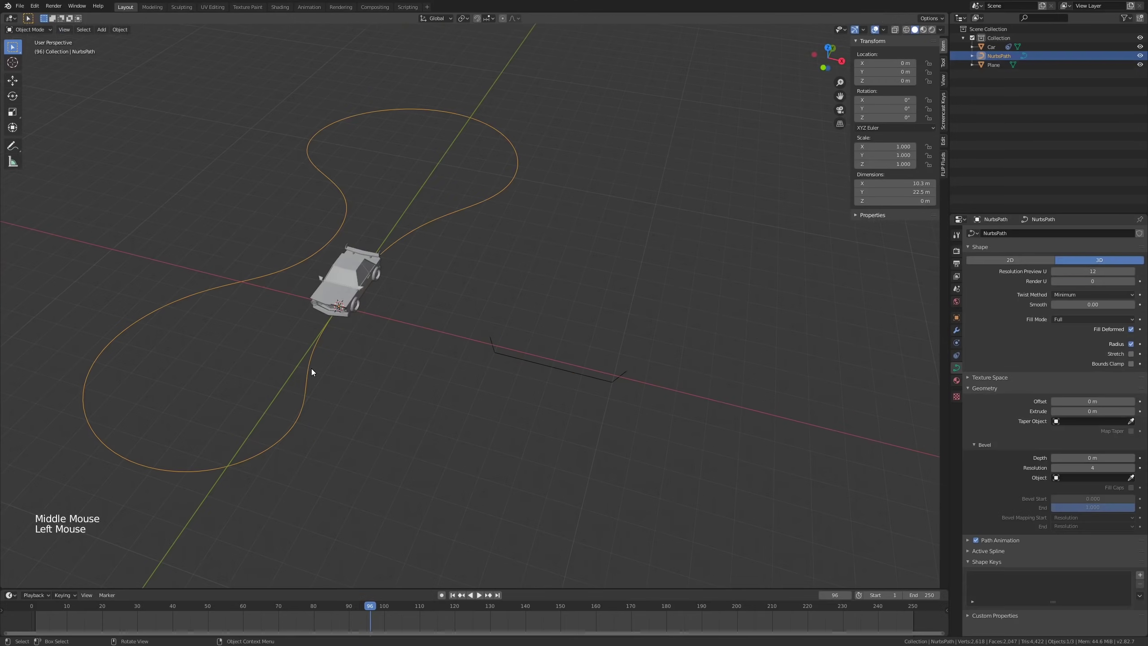
pyautogui.click(1130, 478)
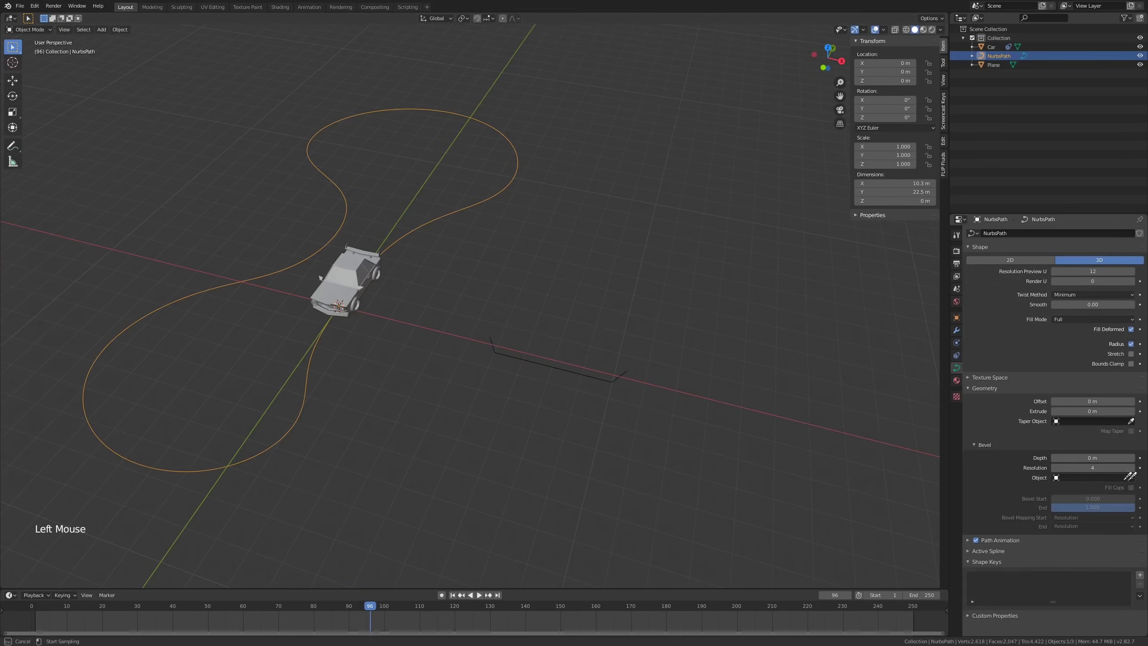
pyautogui.click(530, 360)
# Step: Convert the Plane profile from a mesh to a curve and set it as the NurbsPath's bevel object
pyautogui.click(569, 362)
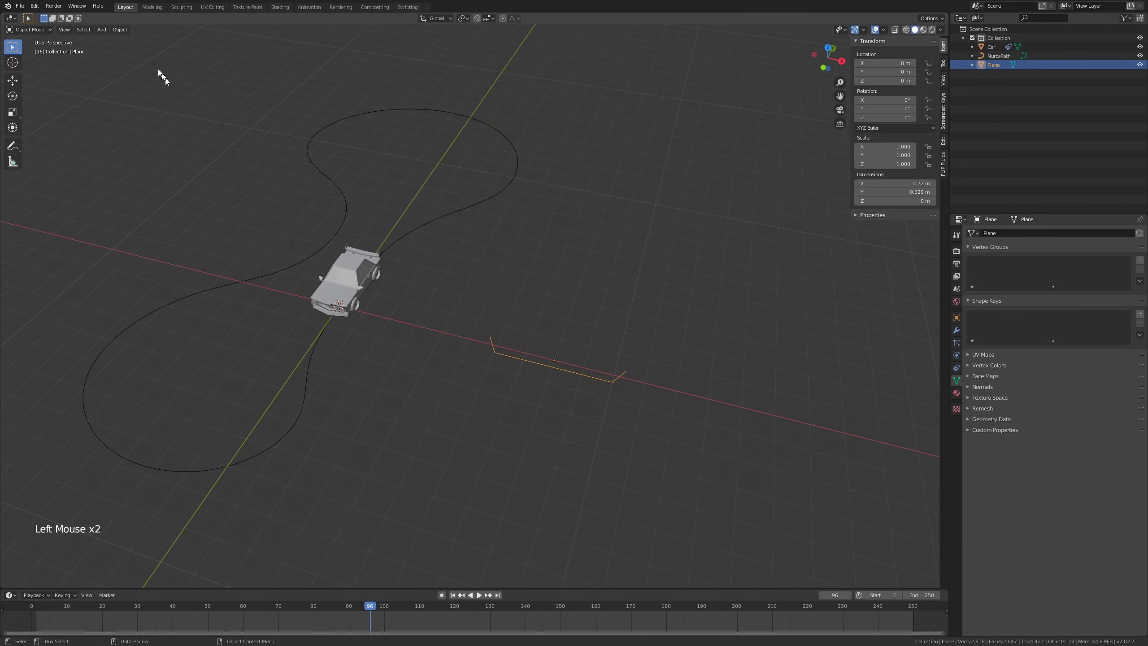
pyautogui.click(116, 29)
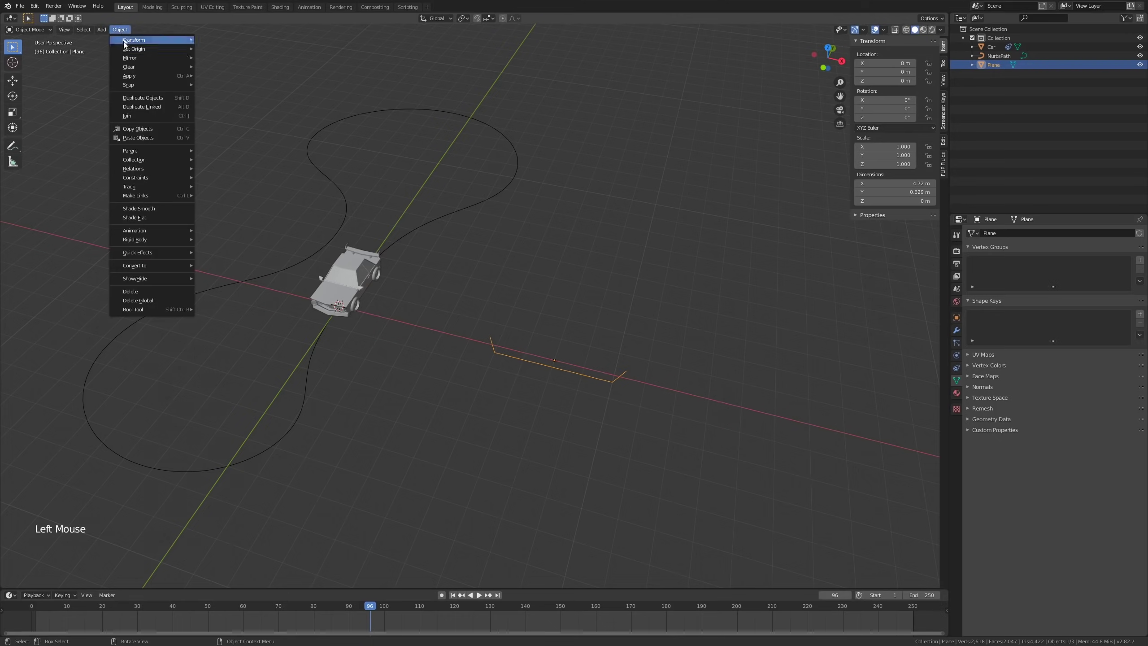
pyautogui.moveTo(169, 266)
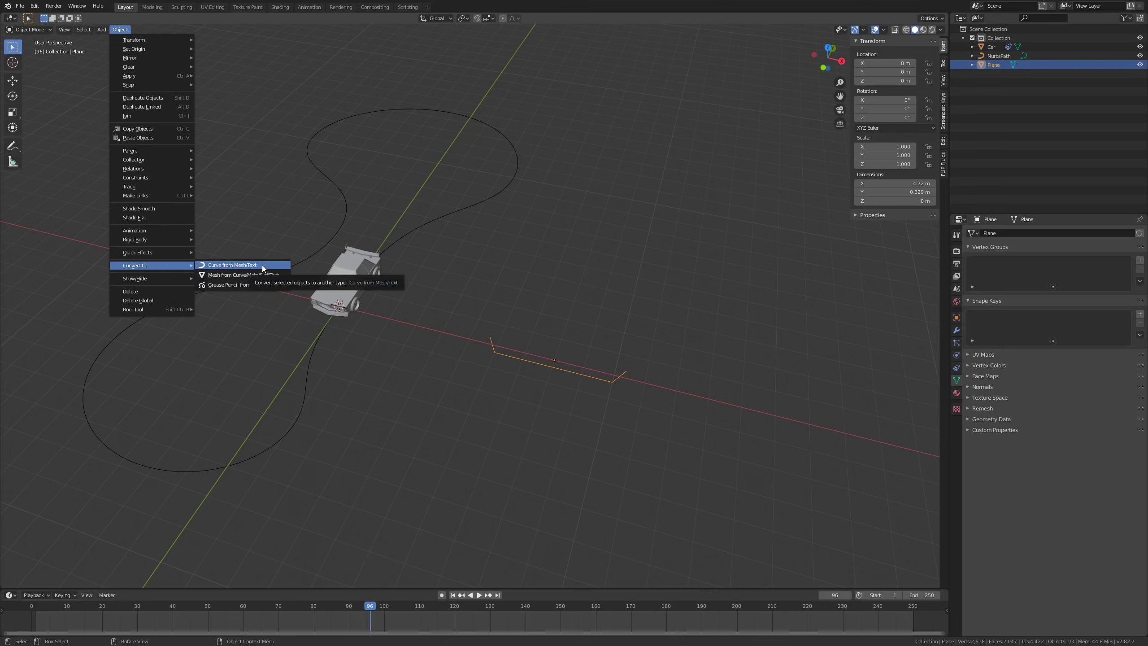
pyautogui.click(221, 265)
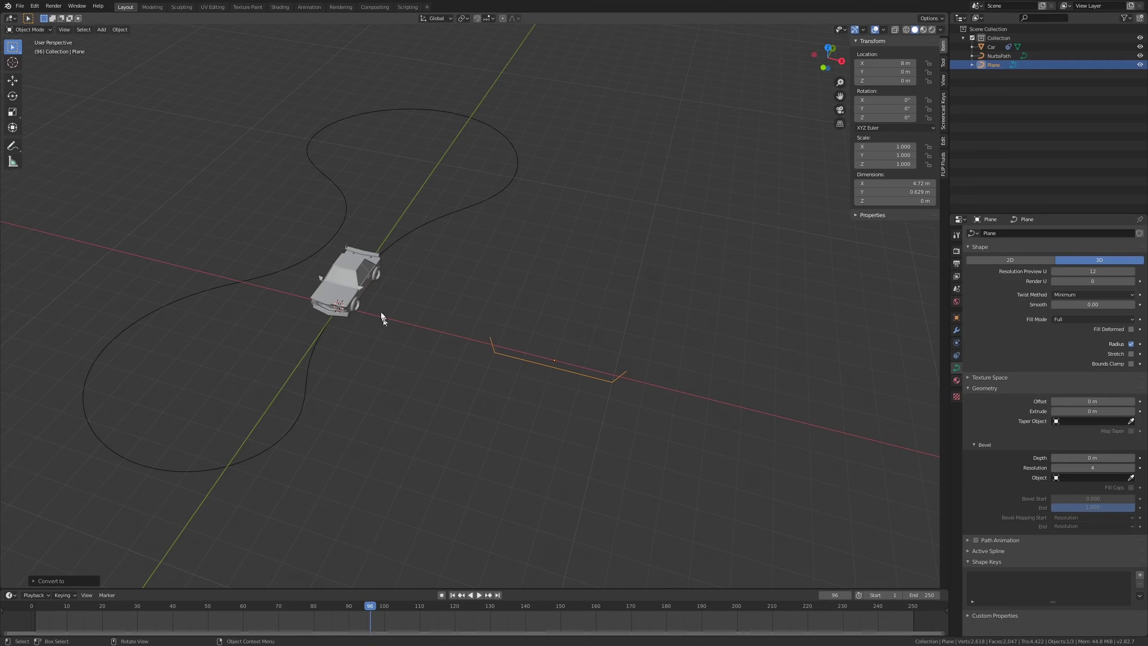
pyautogui.click(419, 224)
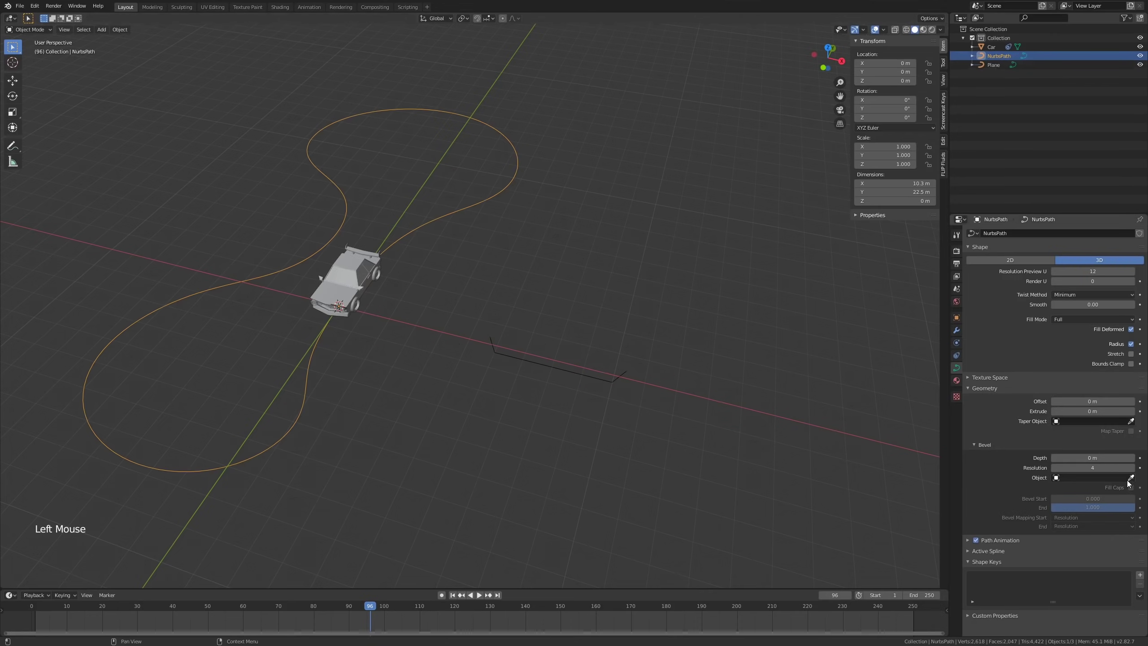
pyautogui.click(578, 372)
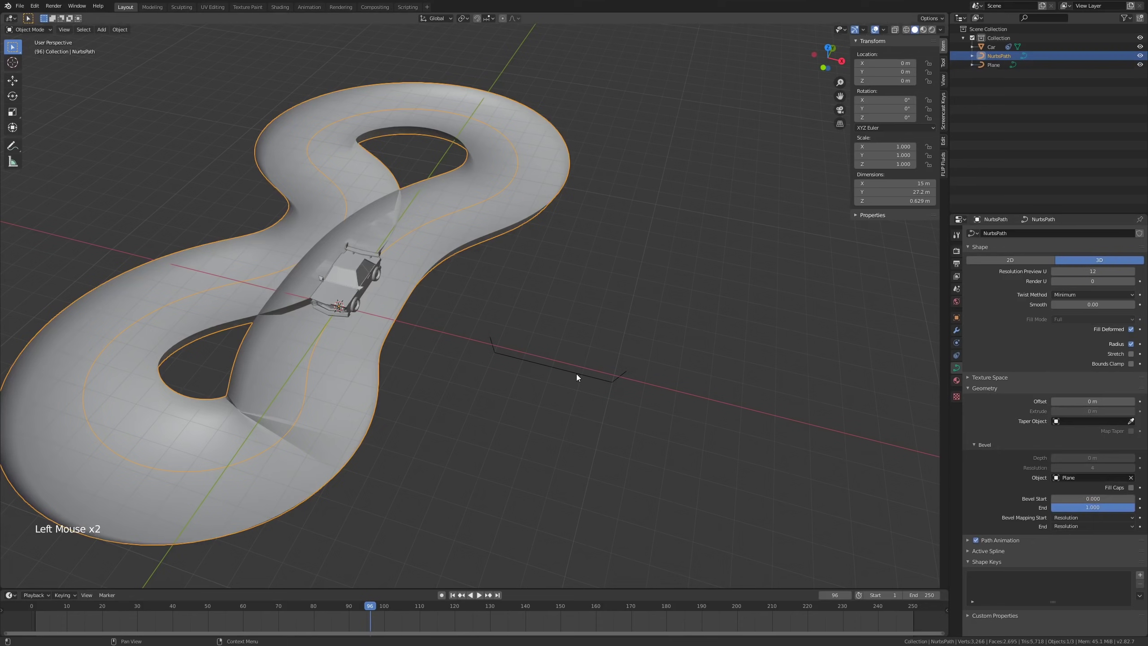
# Step: Rename the profile curve as TrackProfile
pyautogui.click(577, 375)
pyautogui.press('F2')
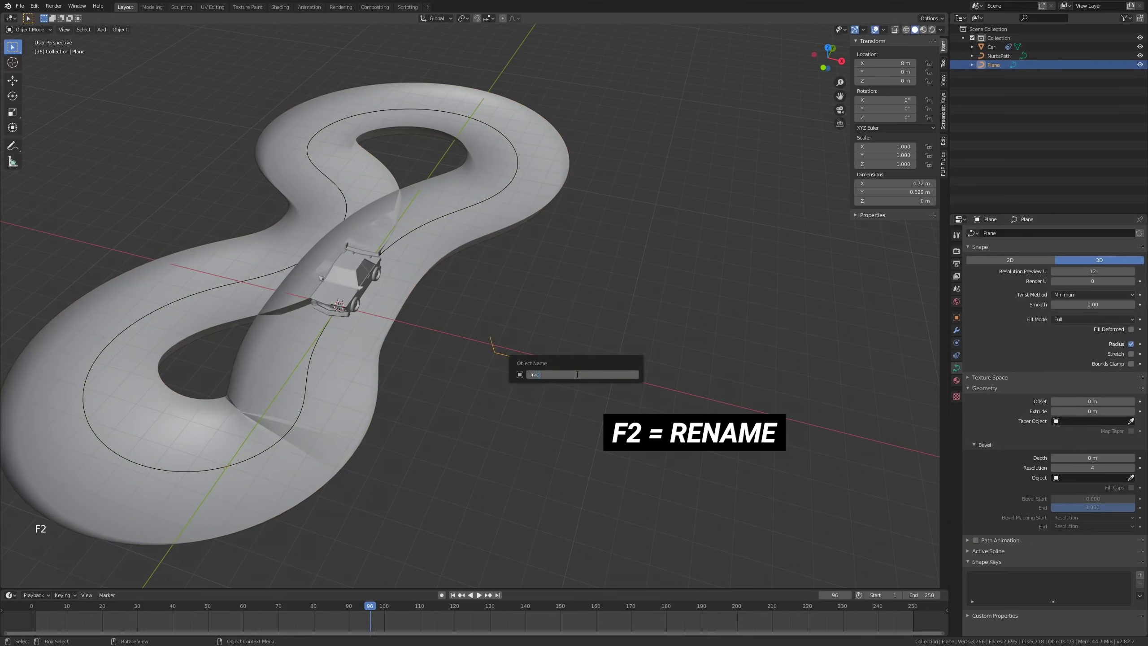
pyautogui.write('TrackProfile')
pyautogui.press('Return')
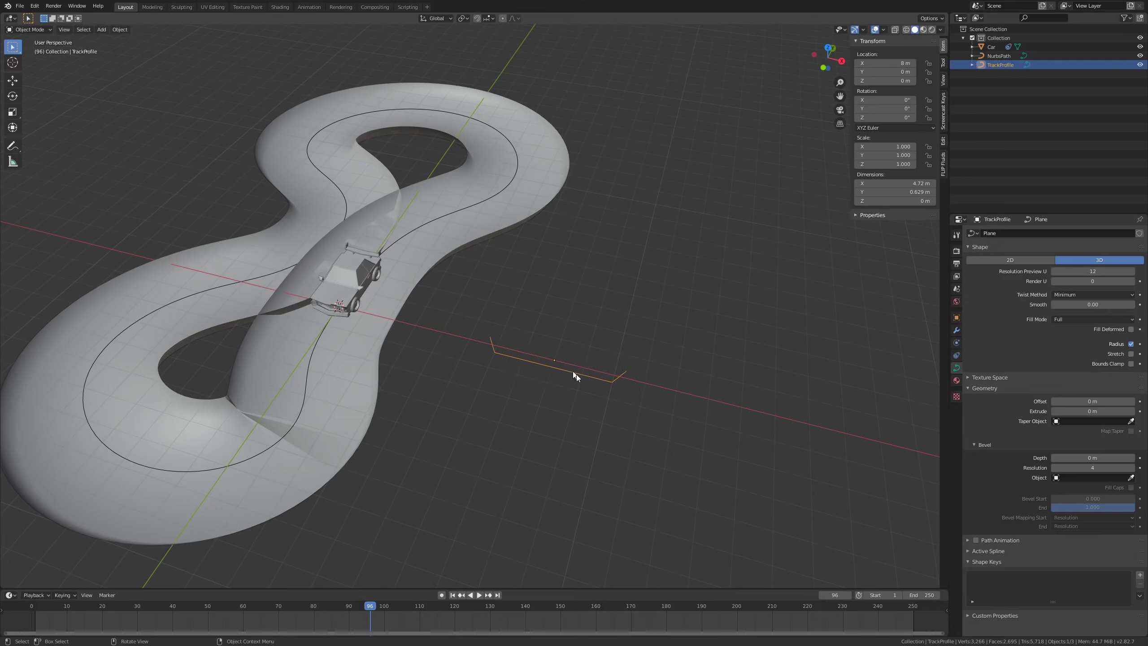
# Step: Apply flat shading to the NurbsPath track
pyautogui.scroll(-3, 590, 365)
pyautogui.moveTo(589, 343); pyautogui.dragTo(536, 324, button='middle')
pyautogui.scroll(1, 542, 323)
pyautogui.click(533, 306)
pyautogui.rightClick(533, 305)
pyautogui.click(533, 297)
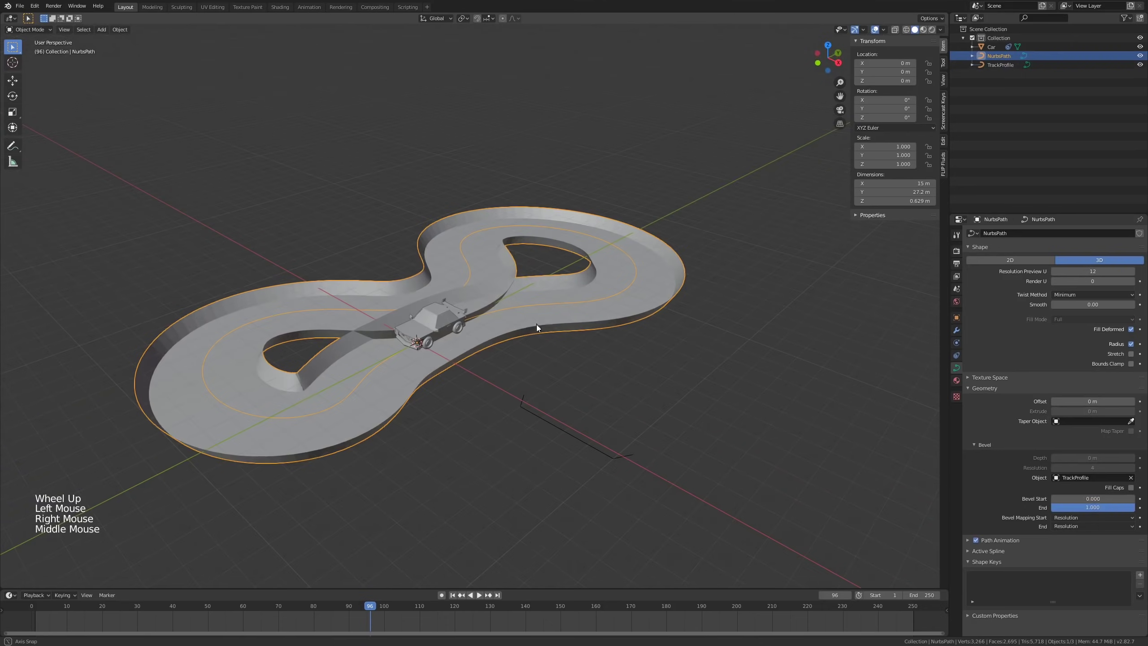
# Step: Try smooth shading on the track and return it to flat shading
pyautogui.scroll(1, 598, 261)
pyautogui.moveTo(598, 261)
pyautogui.mouseDown(button='middle')
pyautogui.moveTo(578, 287)
pyautogui.moveTo(594, 280)
pyautogui.mouseUp(button='middle')
pyautogui.scroll(1, 594, 280)
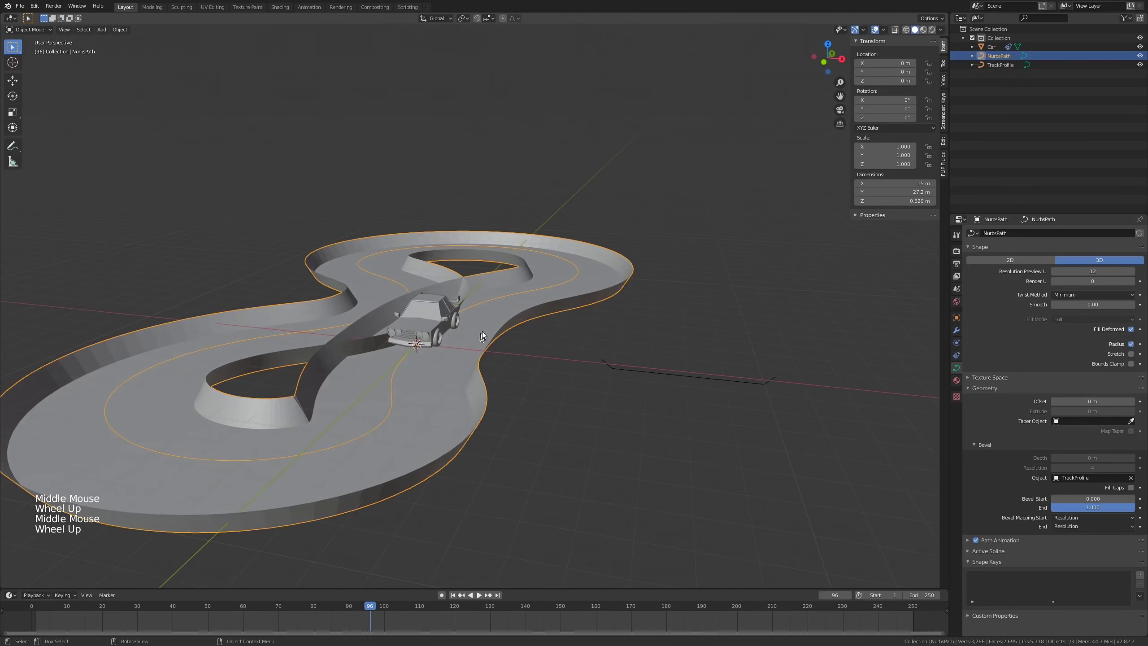
pyautogui.moveTo(503, 328)
pyautogui.mouseDown(button='middle')
pyautogui.moveTo(523, 326)
pyautogui.moveTo(513, 328)
pyautogui.mouseUp(button='middle')
pyautogui.scroll(6, 370, 324)
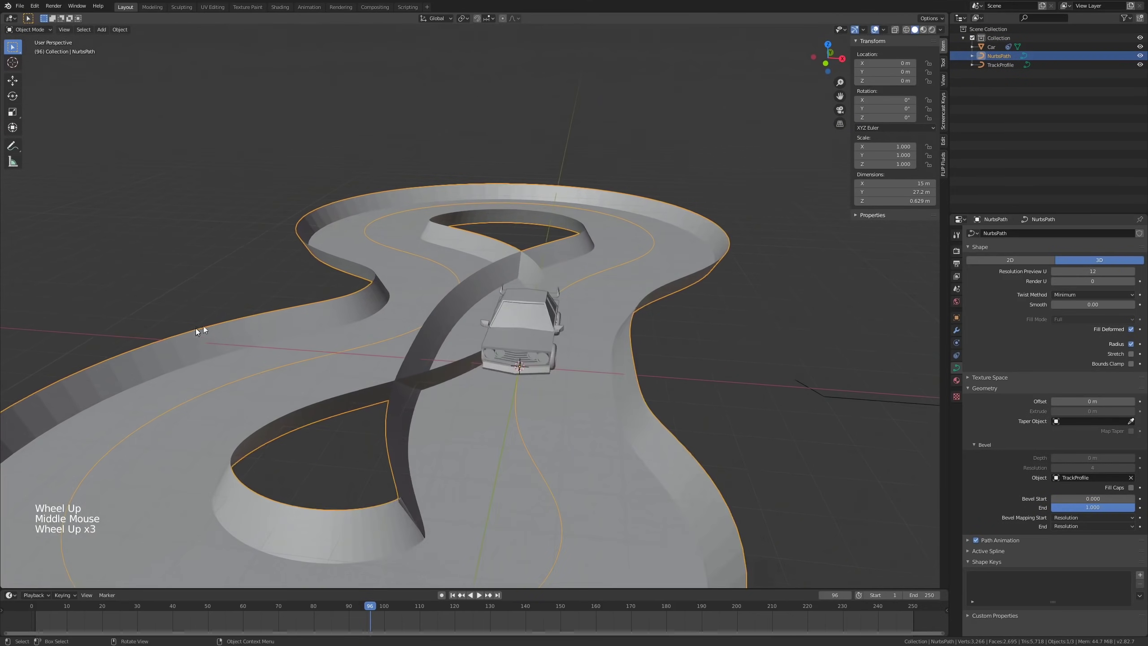
pyautogui.scroll(-1, 379, 326)
pyautogui.moveTo(379, 327); pyautogui.dragTo(396, 327, button='middle')
pyautogui.keyDown('shift'); pyautogui.moveTo(395, 326); pyautogui.dragTo(434, 320, button='middle'); pyautogui.keyUp('shift')
pyautogui.rightClick(438, 314)
pyautogui.click(443, 306)
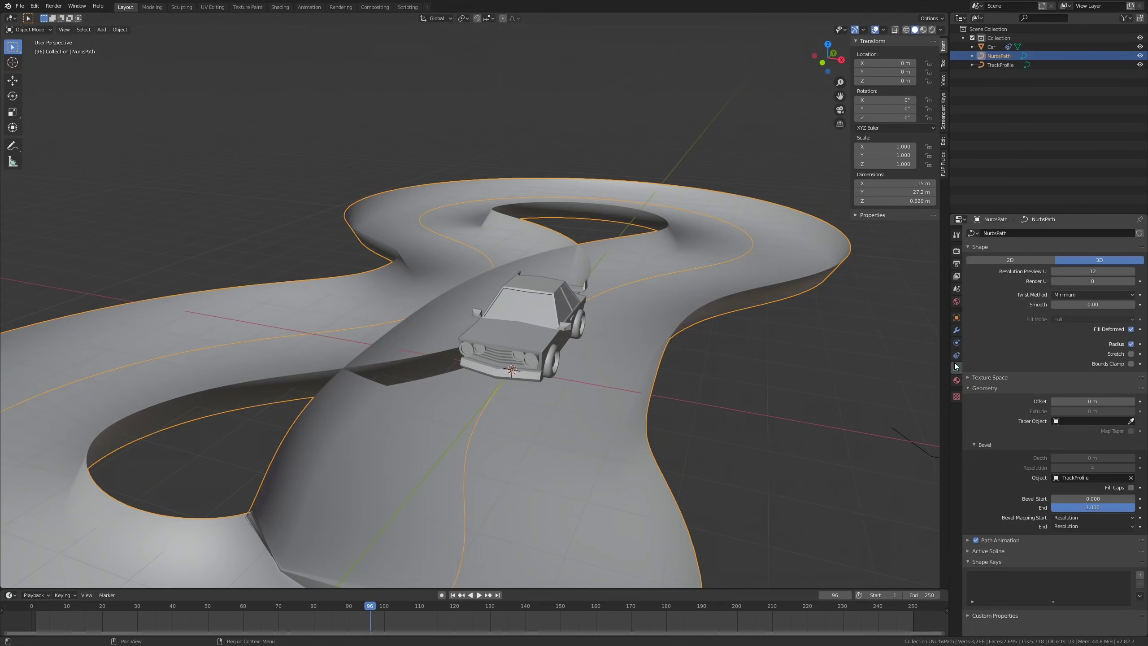
pyautogui.rightClick(654, 256)
# Step: Examine the track around the car from several angles, especially where the two sides of the loop overlap
pyautogui.scroll(-2, 651, 262)
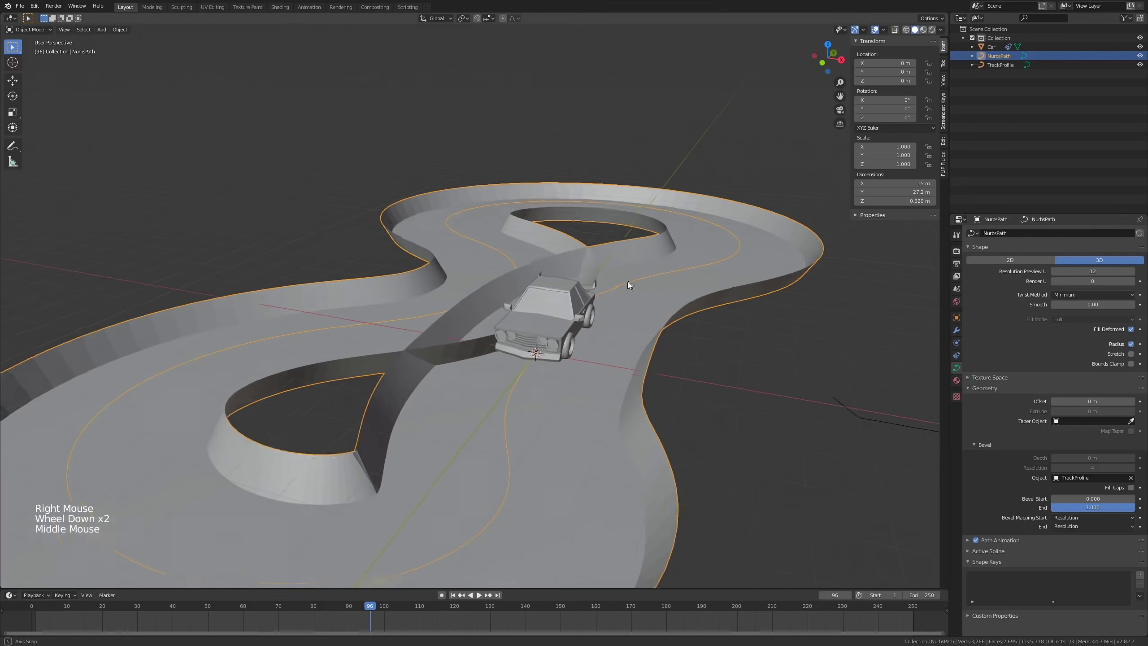
pyautogui.moveTo(628, 283); pyautogui.dragTo(607, 300, button='middle')
pyautogui.scroll(-6, 592, 307)
pyautogui.scroll(1, 623, 326)
pyautogui.scroll(2, 566, 291)
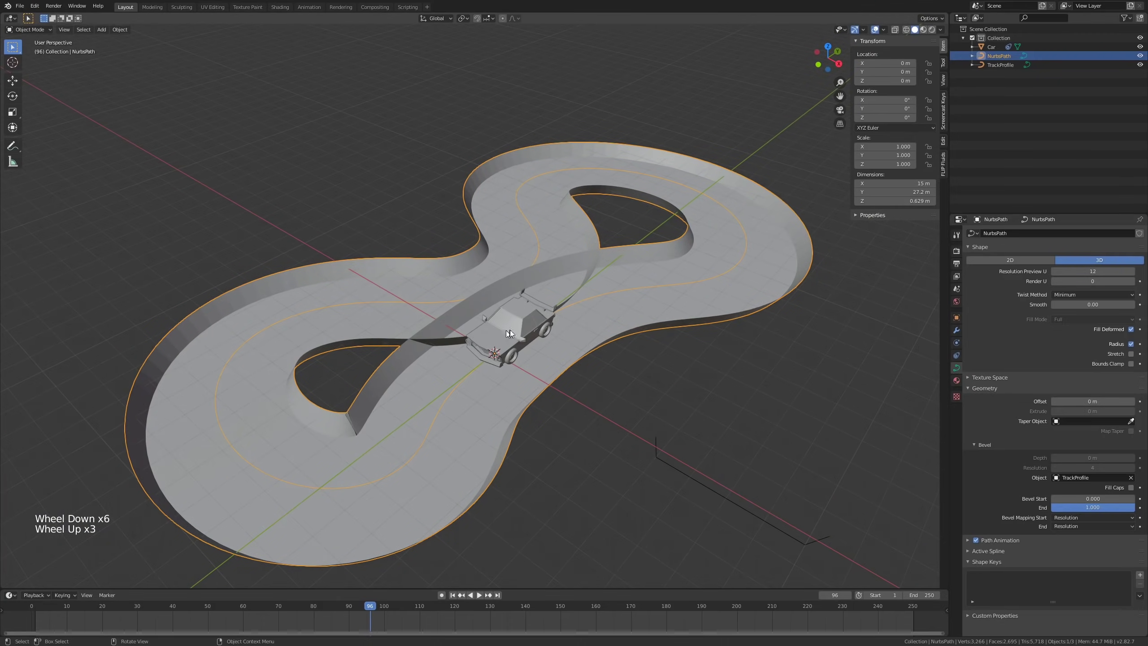
pyautogui.moveTo(524, 321); pyautogui.dragTo(483, 356, button='middle')
pyautogui.scroll(-3, 578, 311)
pyautogui.scroll(2, 478, 357)
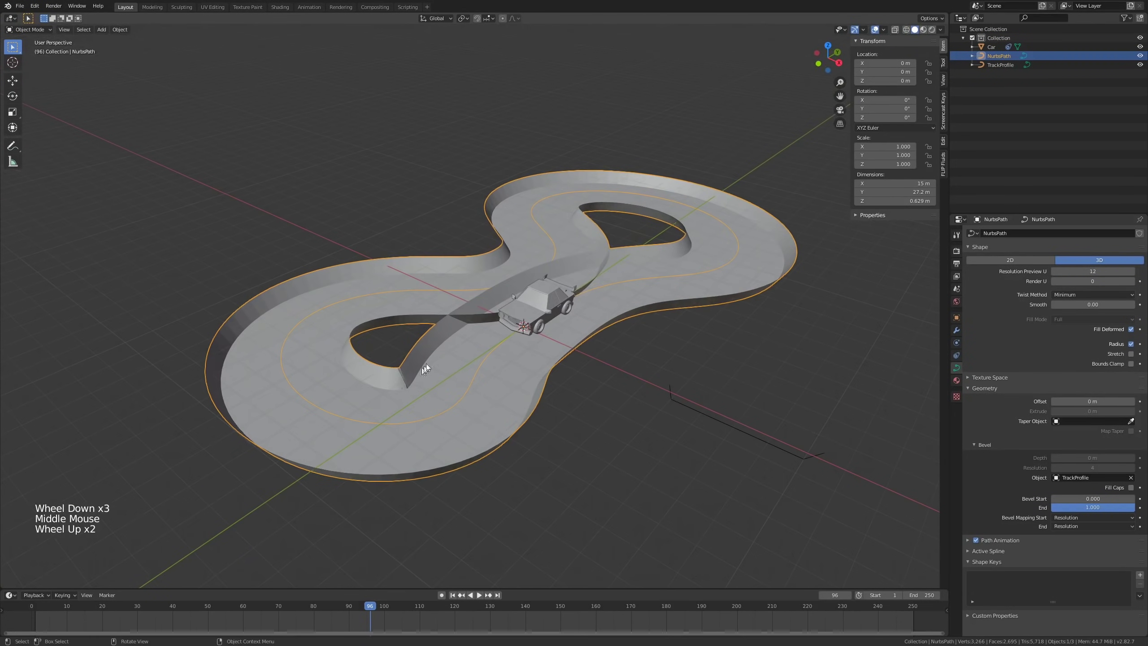
pyautogui.scroll(-1, 498, 377)
# Step: Start the animation playback and open the NurbsPath track in Edit Mode from the top view
pyautogui.press('space')
pyautogui.moveTo(513, 367); pyautogui.dragTo(558, 366, button='middle')
pyautogui.click(582, 350)
pyautogui.press('Tab')
pyautogui.press('KP_7')
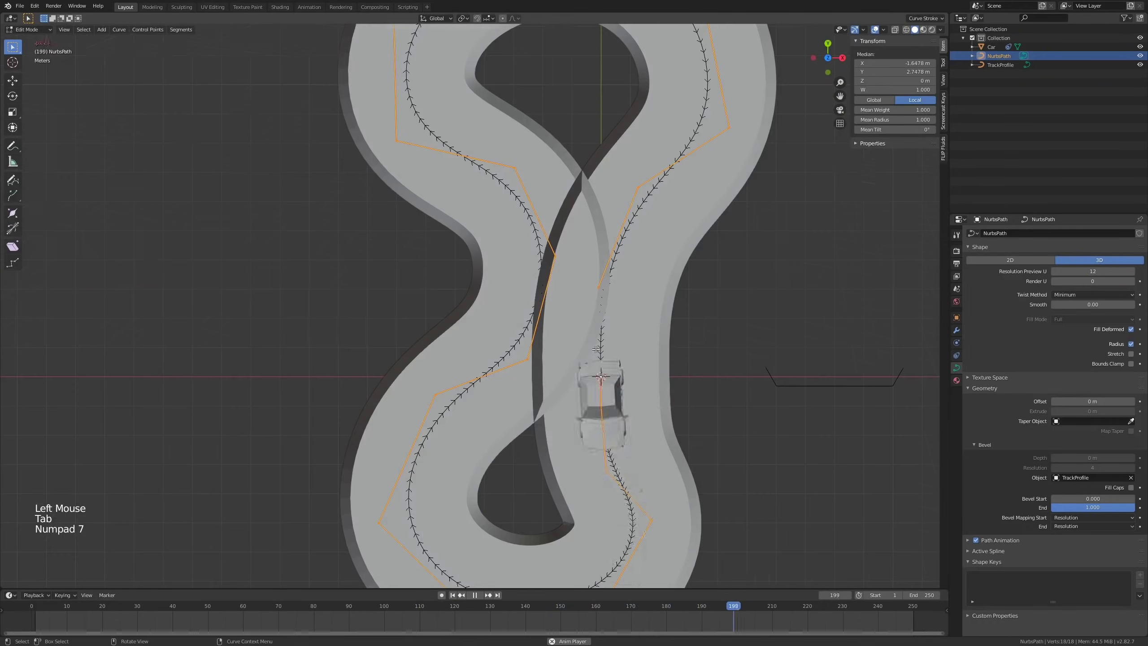
# Step: Select two control points on the +X side of the track's −Y loop and move them outward
pyautogui.scroll(-2, 670, 390)
pyautogui.scroll(-2, 606, 327)
pyautogui.hotkey('alt', 'a')
pyautogui.press('c')
pyautogui.click(582, 354)
pyautogui.press('g')
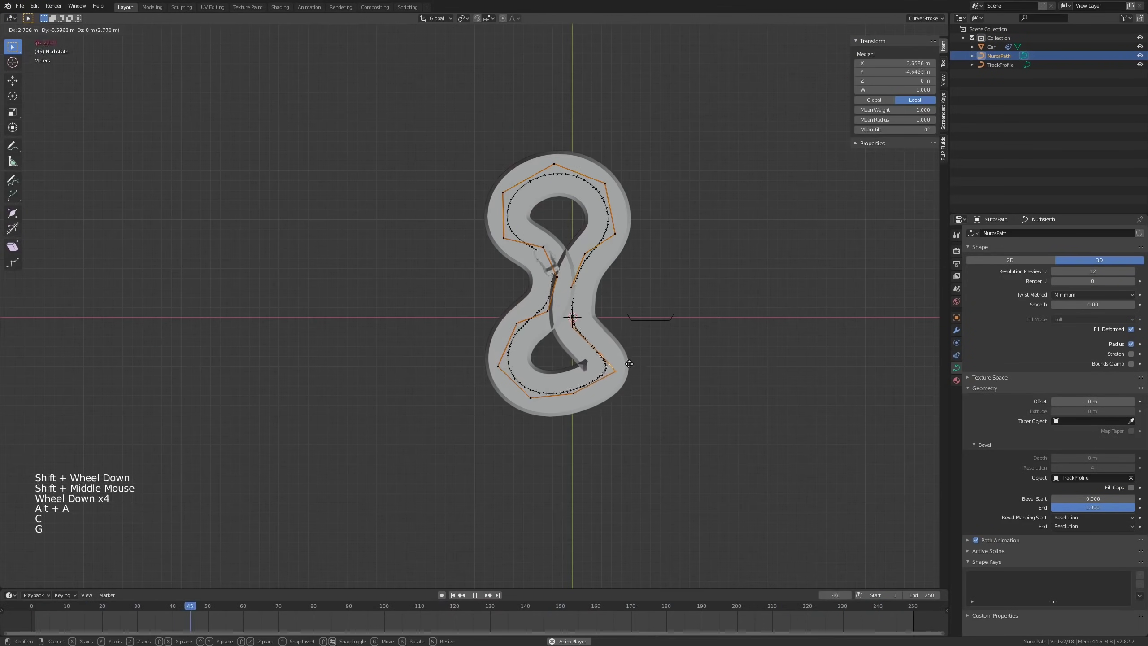
pyautogui.click(626, 365)
# Step: Move the control point at the track's −Y end farther out along negative Y to enlarge the loop
pyautogui.click(574, 400)
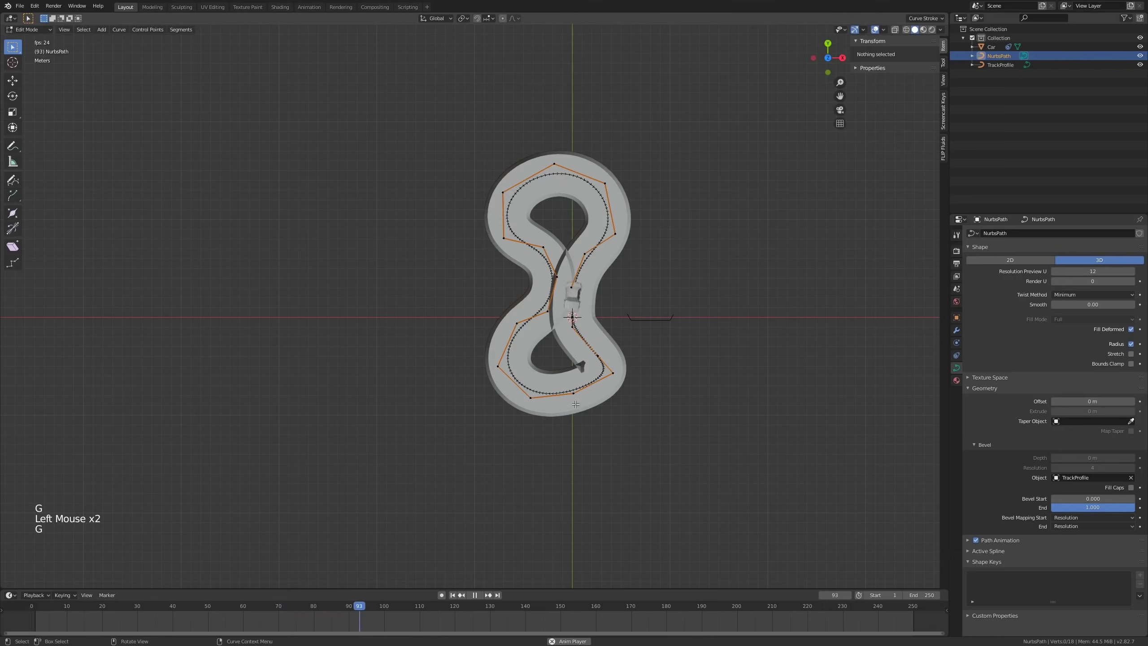
pyautogui.click(575, 401)
pyautogui.press('g')
pyautogui.press('g')
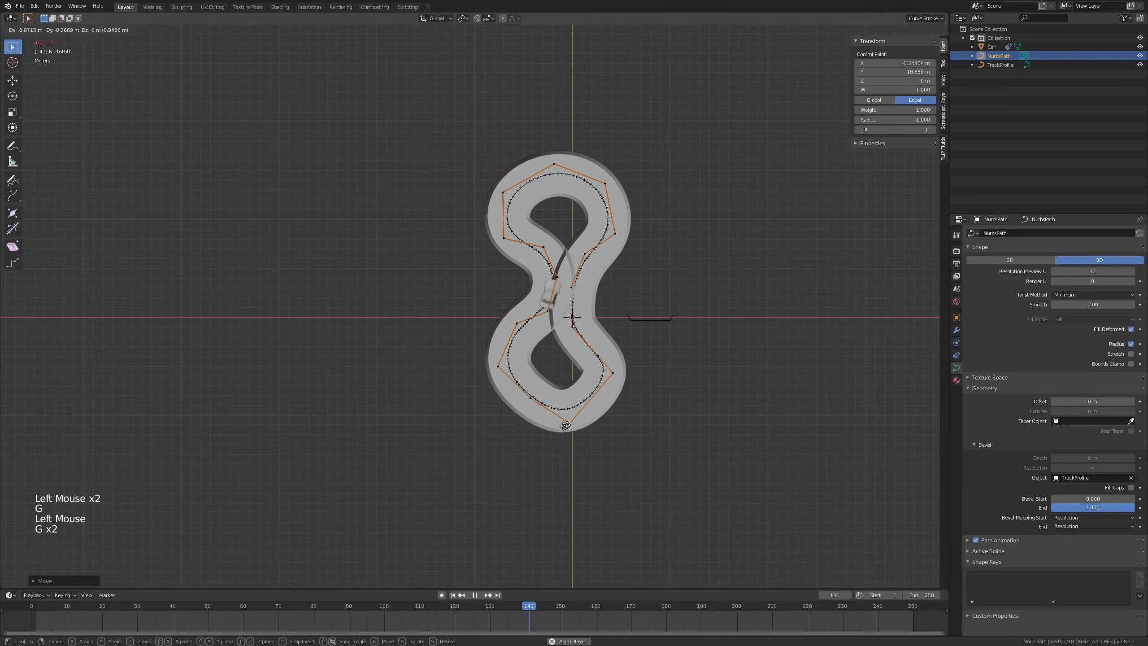
pyautogui.click(564, 435)
# Step: Dissolve the extra control point on the +X side of the −Y loop, nearest the car's starting straight
pyautogui.click(605, 357)
pyautogui.press('g')
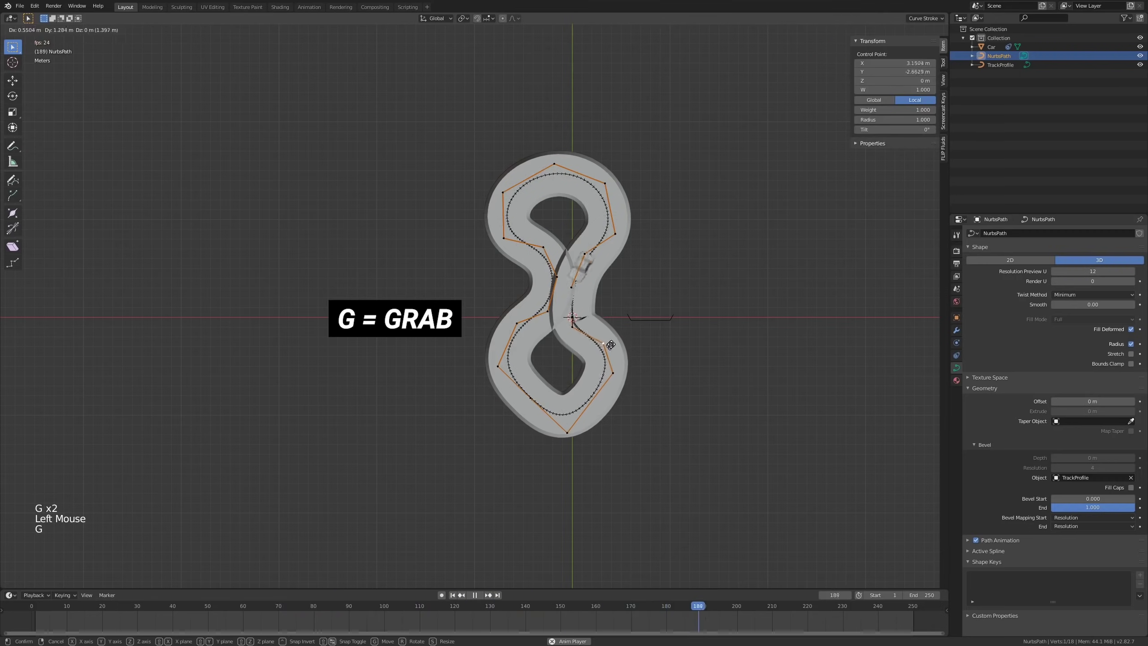
pyautogui.click(608, 350)
pyautogui.press('x')
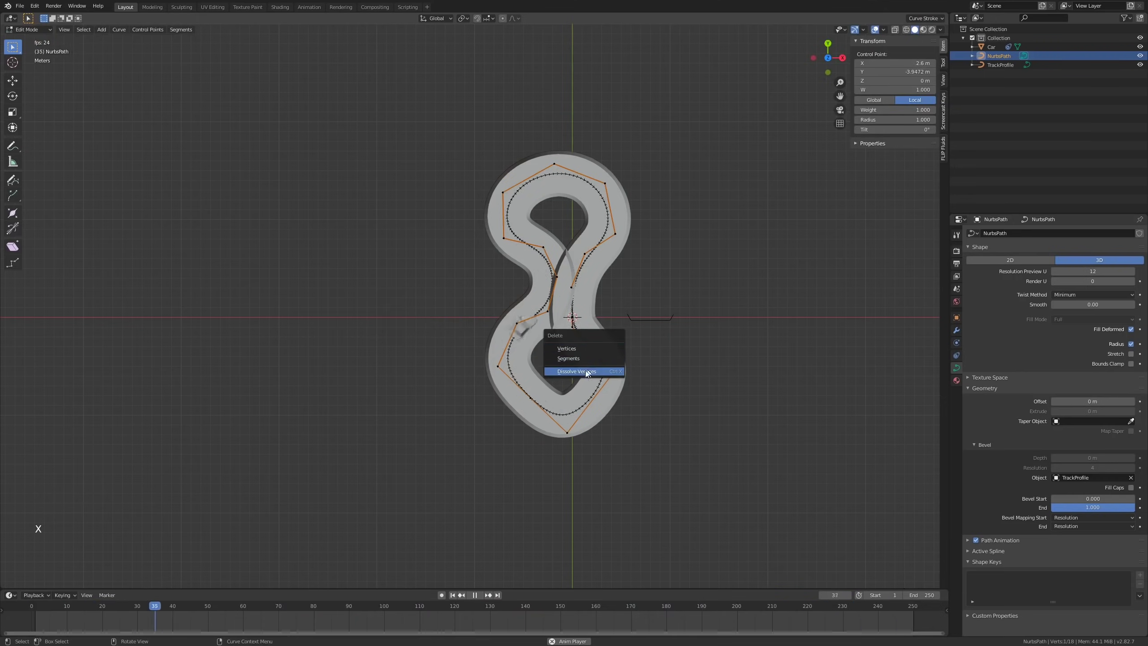
pyautogui.click(581, 371)
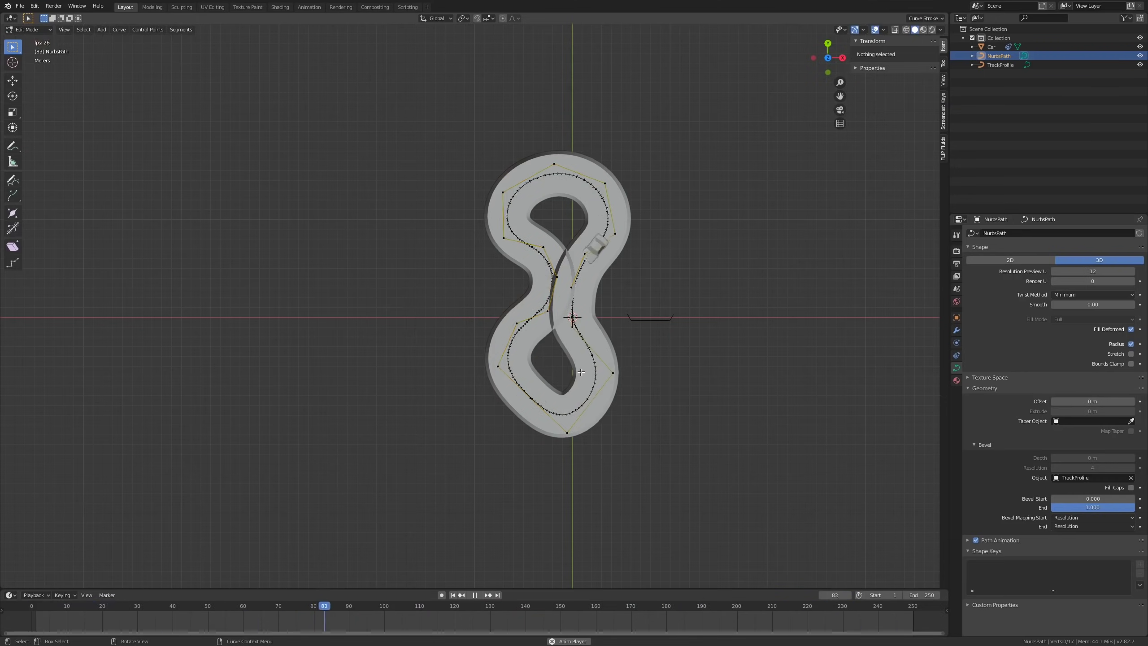
# Step: Move the remaining control point on the +X side of the −Y loop outward by about 1.3 m along X
pyautogui.click(613, 371)
pyautogui.press('g')
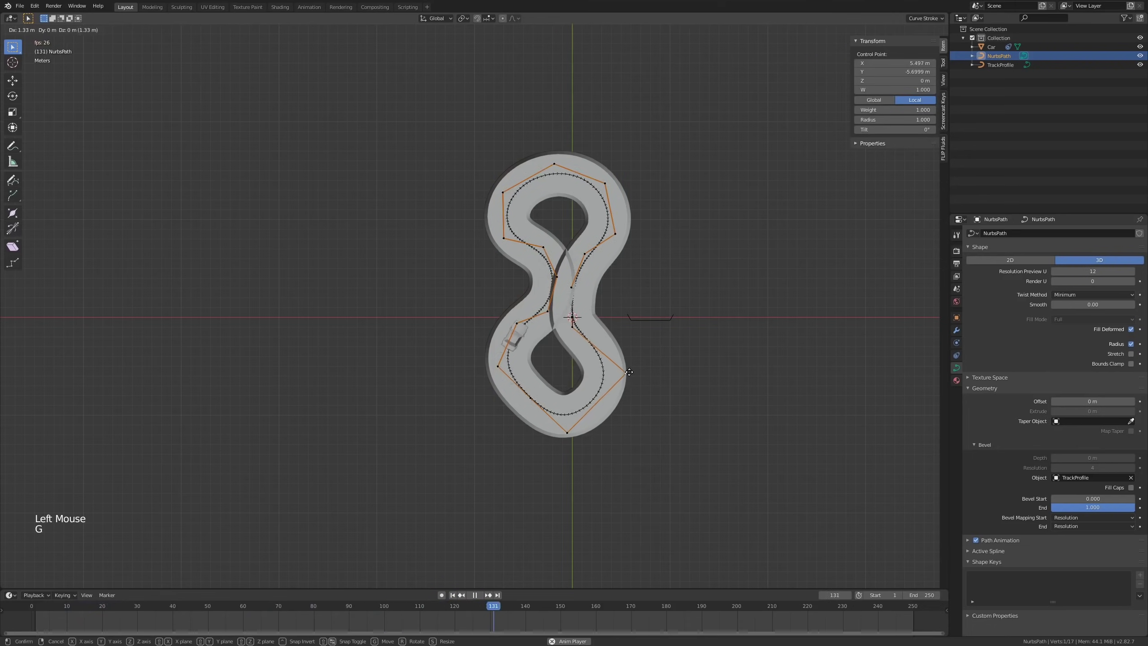
pyautogui.click(631, 372)
# Step: Delete the extra control point on the −X side of the −Y loop and move the remaining one there outward
pyautogui.click(540, 398)
pyautogui.press('g')
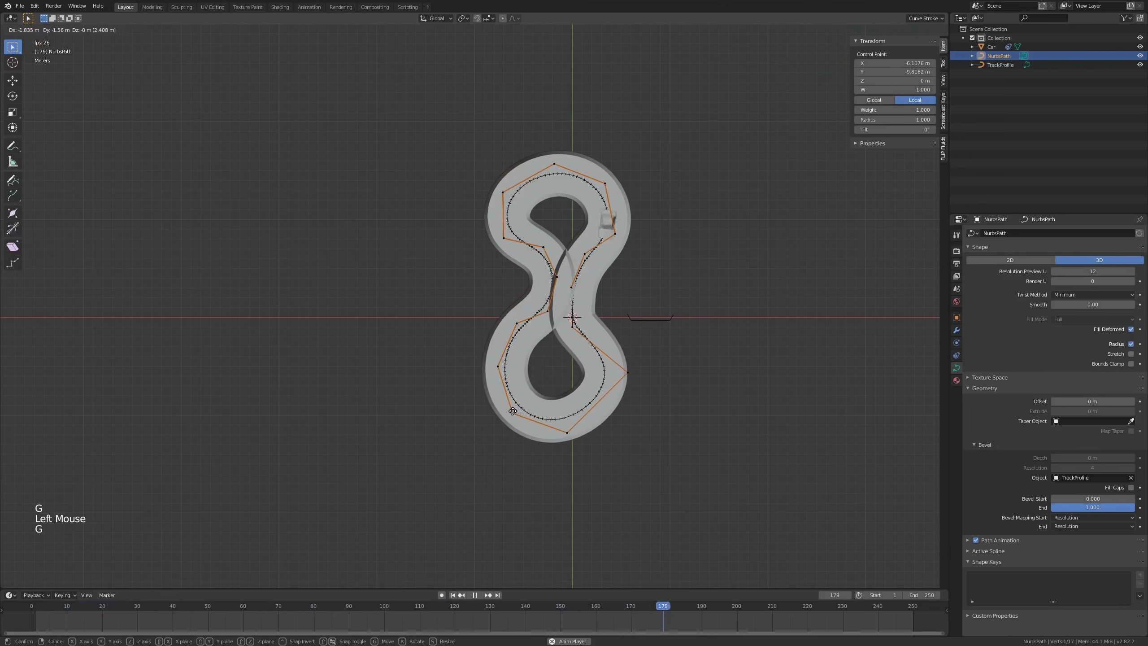
pyautogui.click(513, 411)
pyautogui.press('x')
pyautogui.click(513, 411)
pyautogui.press('g')
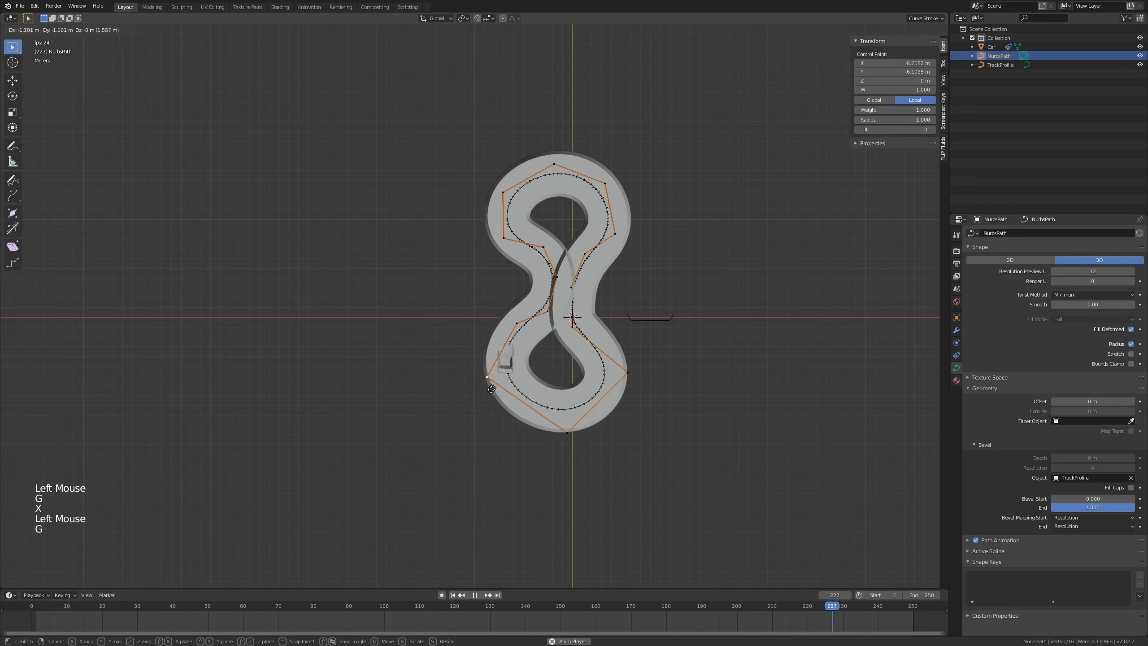
# Step: Delete the middle control point of the −X crossing branch and move the −Y loop's inner −X point outward to about X −7.37 m, Y −0.61 m
pyautogui.click(519, 327)
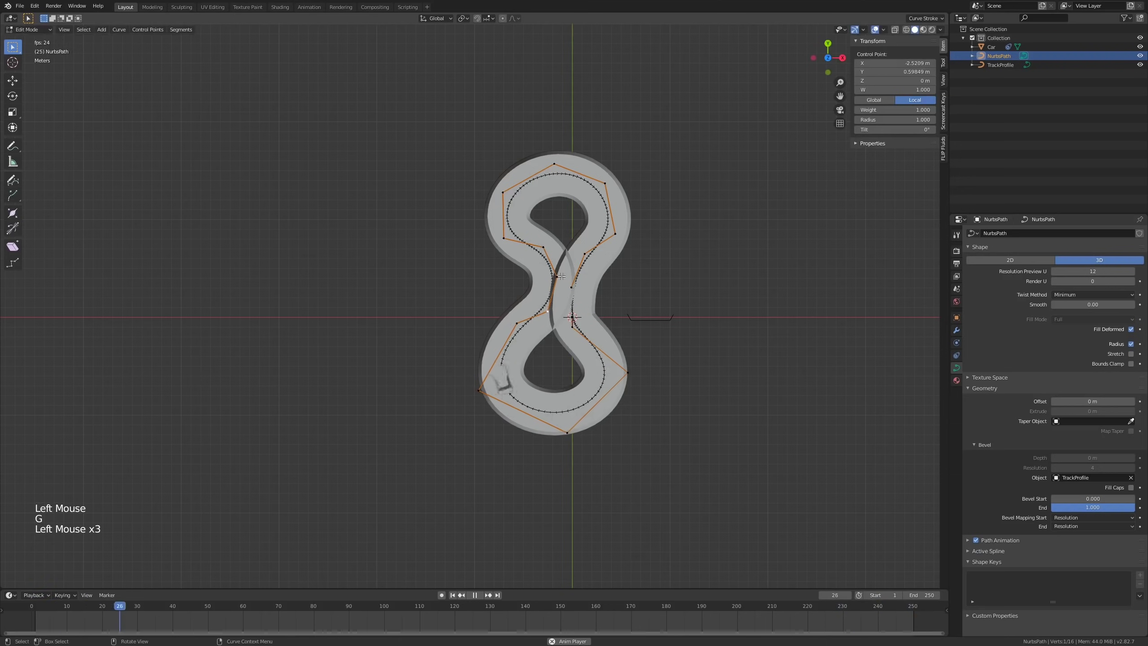
pyautogui.click(529, 275)
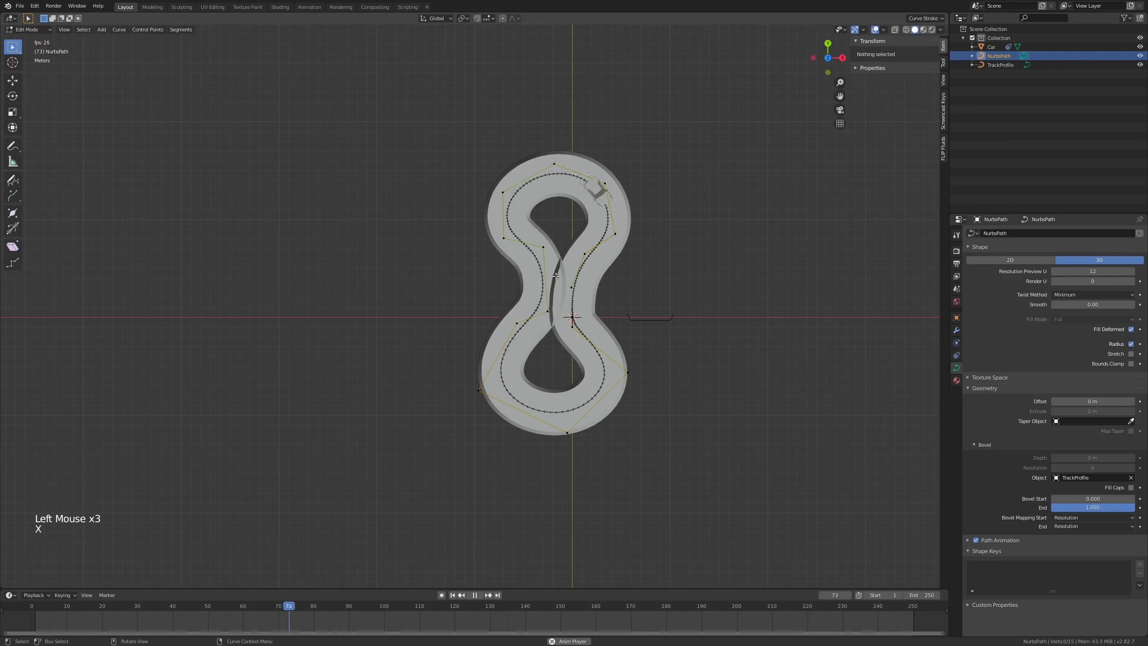
pyautogui.click(554, 304)
pyautogui.click(522, 324)
pyautogui.press('g')
pyautogui.click(501, 325)
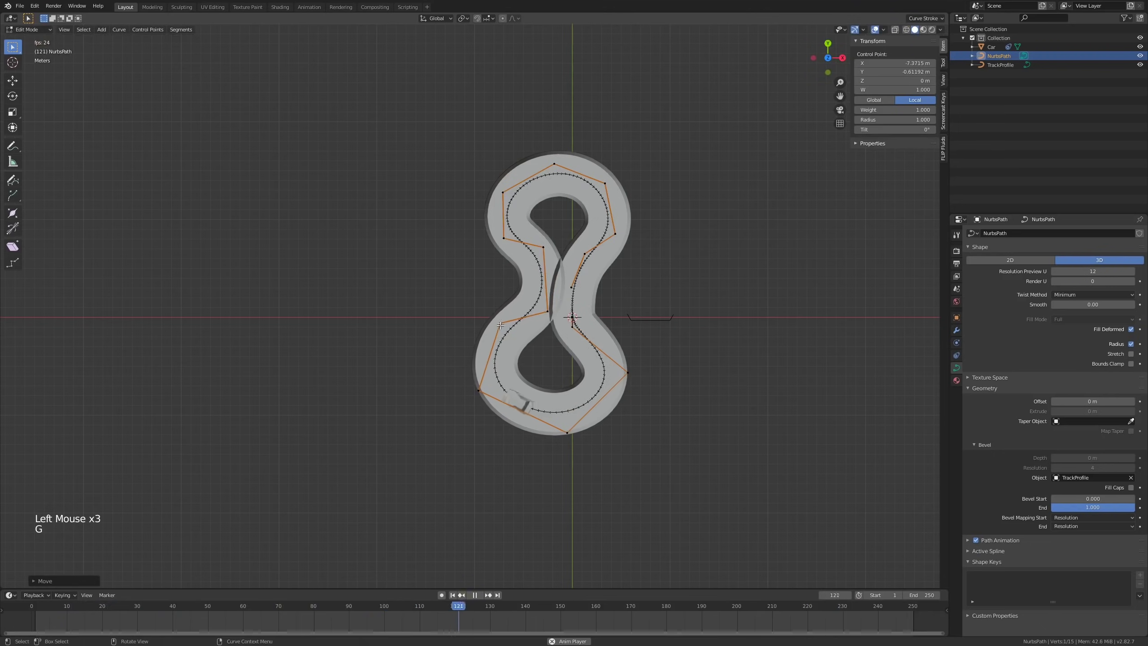
# Step: Move the +Y control point of the crossing branch to about X −1.5 m, Y 7.16 m, and delete the outermost −X point nearest the track's +Y end
pyautogui.press('g')
pyautogui.click(524, 219)
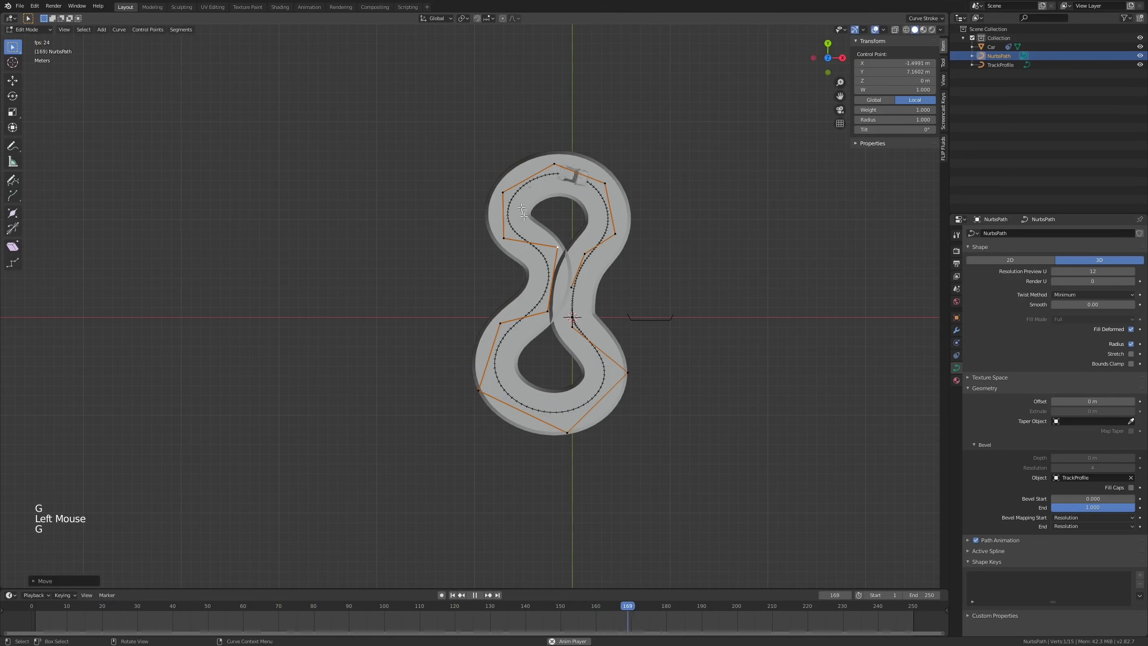
pyautogui.press('x')
pyautogui.click(503, 196)
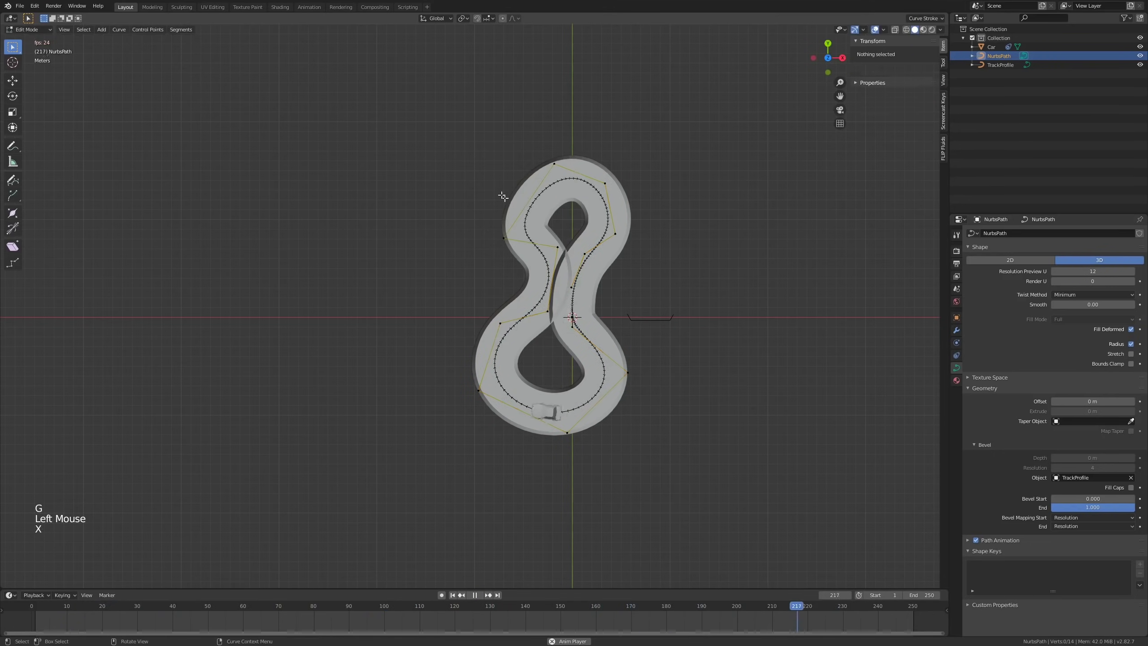
# Step: Move the remaining −X control point of the +Y loop outward, and the +Y end point farther along positive Y
pyautogui.doubleClick(498, 240)
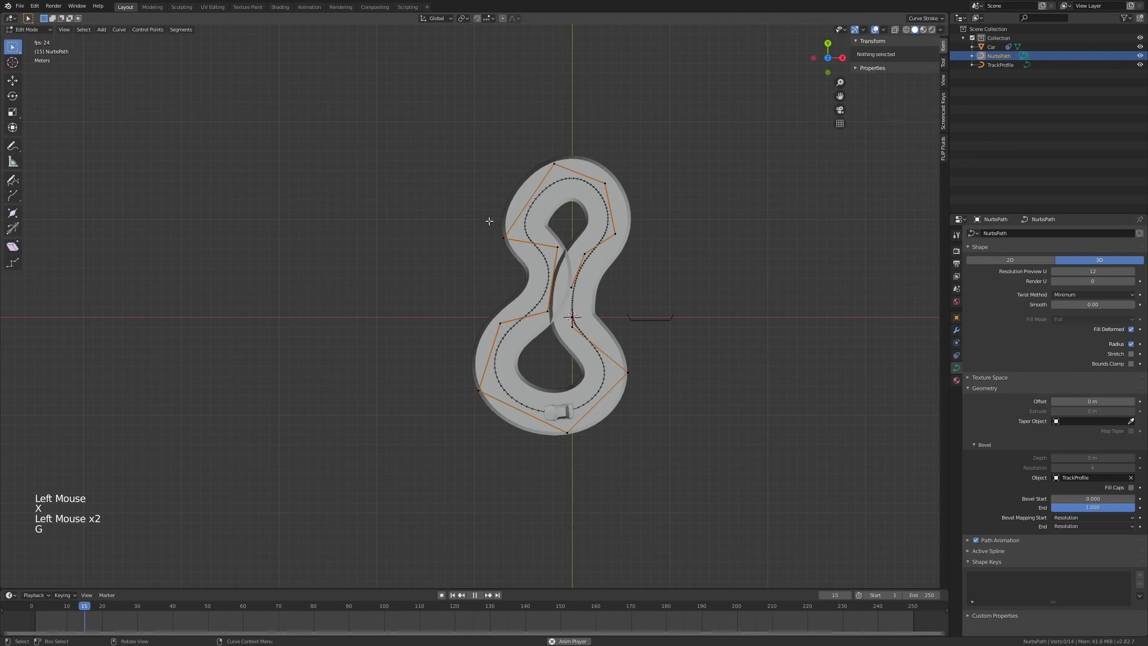
pyautogui.click(503, 238)
pyautogui.press('g')
pyautogui.click(493, 220)
pyautogui.click(562, 168)
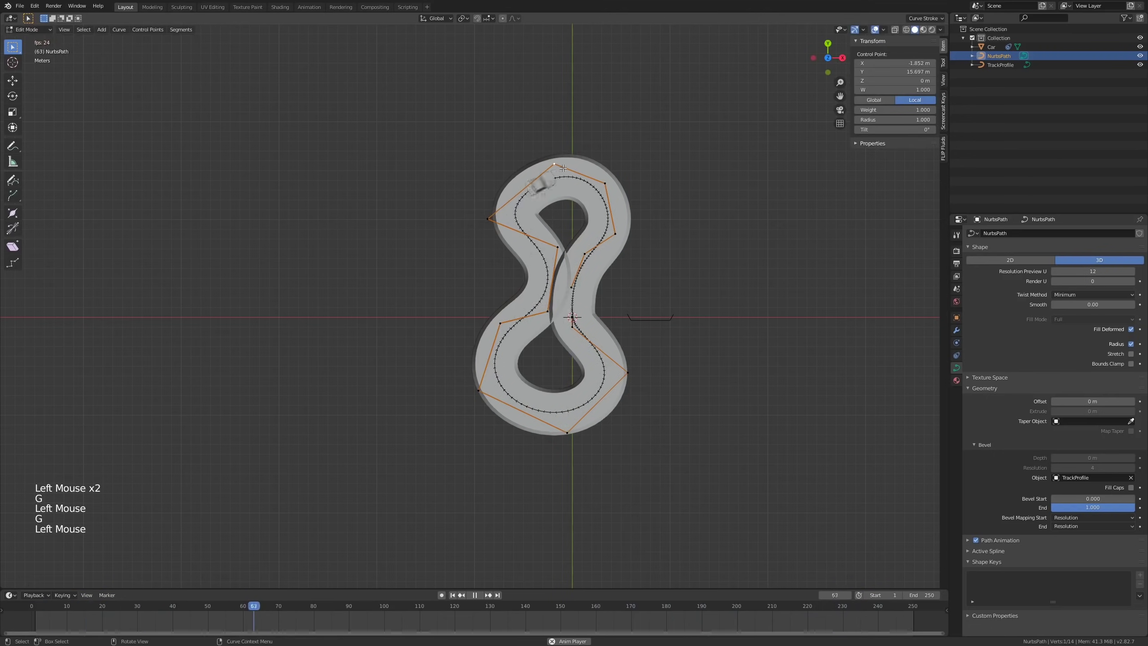
pyautogui.press('g')
pyautogui.click(563, 146)
# Step: Move the +Y loop's two +X control points outward to about X 5.68 m, Y 14.75 m and X 5.81 m, Y 7.38 m
pyautogui.click(605, 183)
pyautogui.press('g')
pyautogui.click(629, 169)
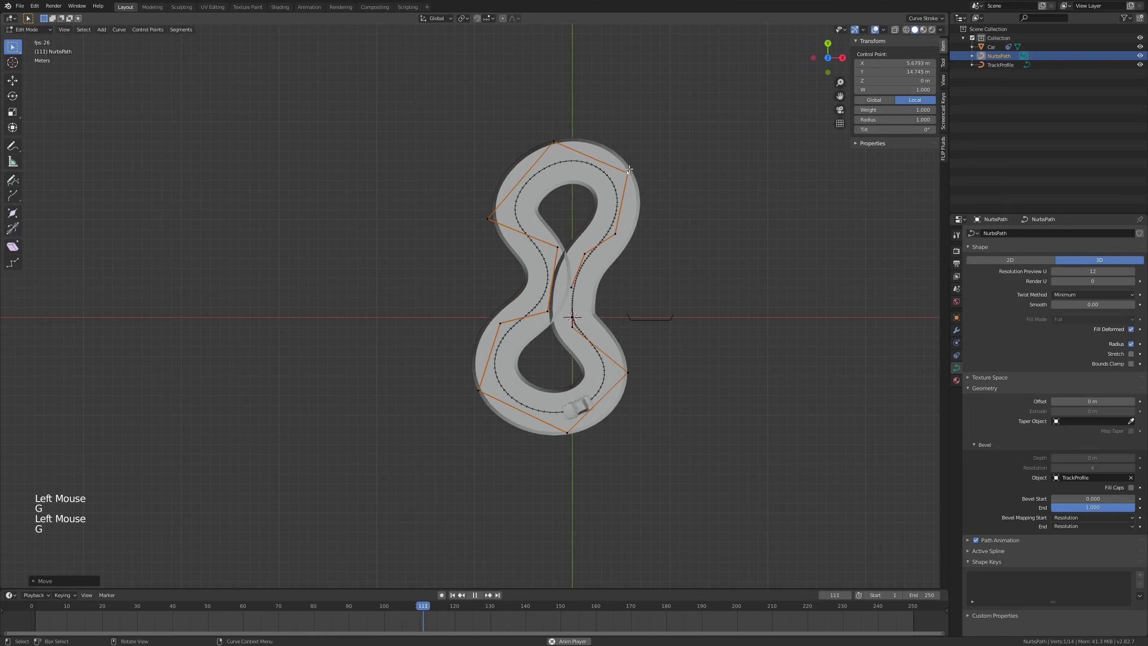
pyautogui.click(615, 234)
pyautogui.press('g')
pyautogui.click(639, 243)
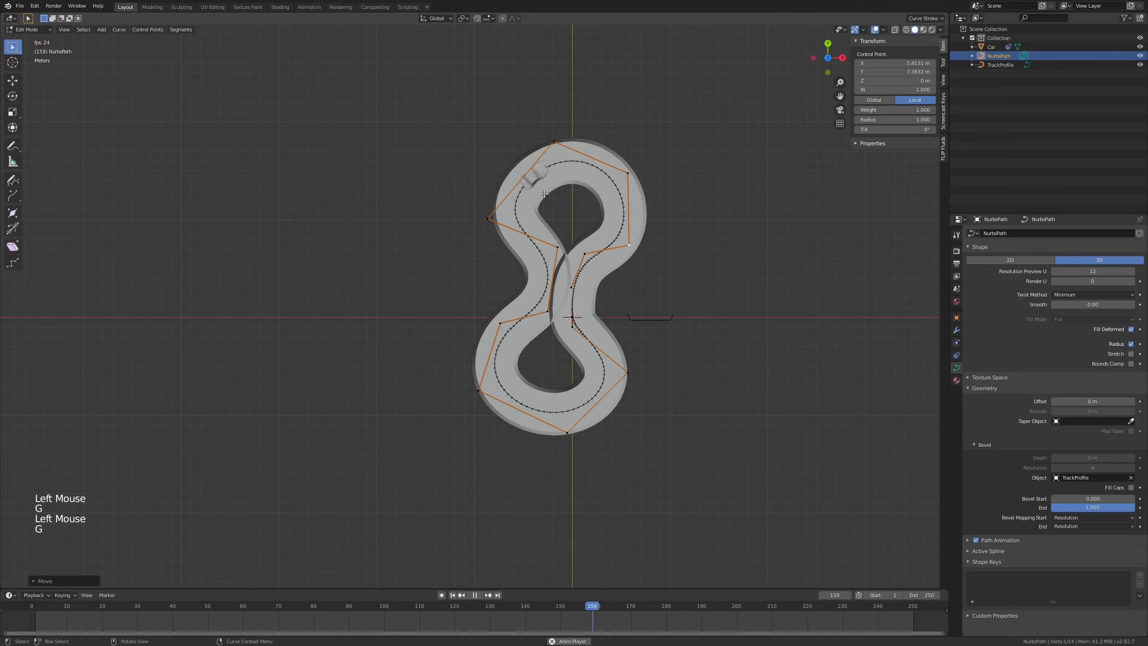
# Step: Move the control point joining the +Y loop to the +X straight to about X 0.99 m, Y 6.95 m
pyautogui.click(583, 256)
pyautogui.press('g')
pyautogui.click(581, 252)
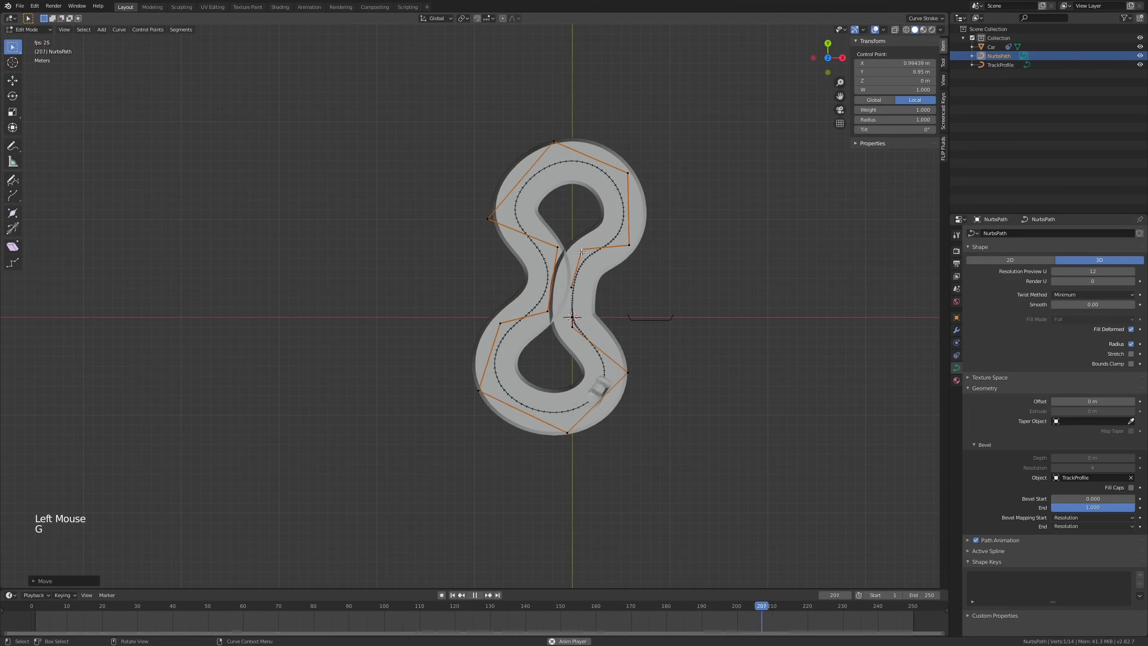
pyautogui.click(577, 297)
pyautogui.press('g')
pyautogui.rightClick(577, 302)
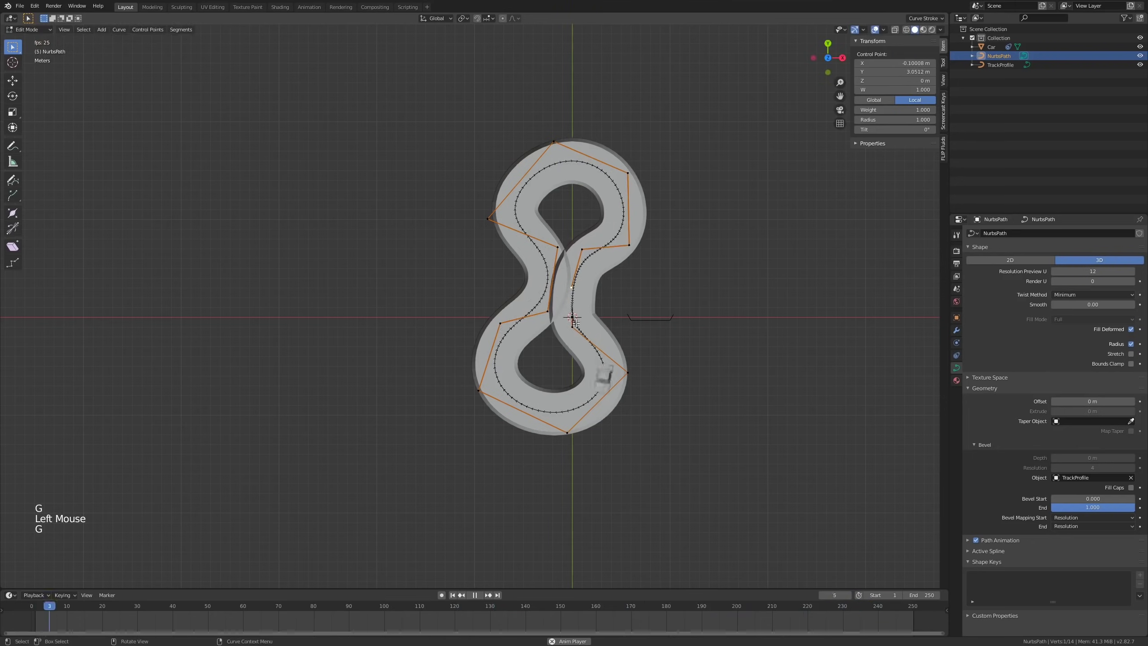
# Step: Delete the extra control point near the origin and move the remaining one there to about X −1.42 m, Y −2.25 m
pyautogui.press('g')
pyautogui.rightClick(580, 356)
pyautogui.press('x')
pyautogui.click(583, 354)
pyautogui.press('g')
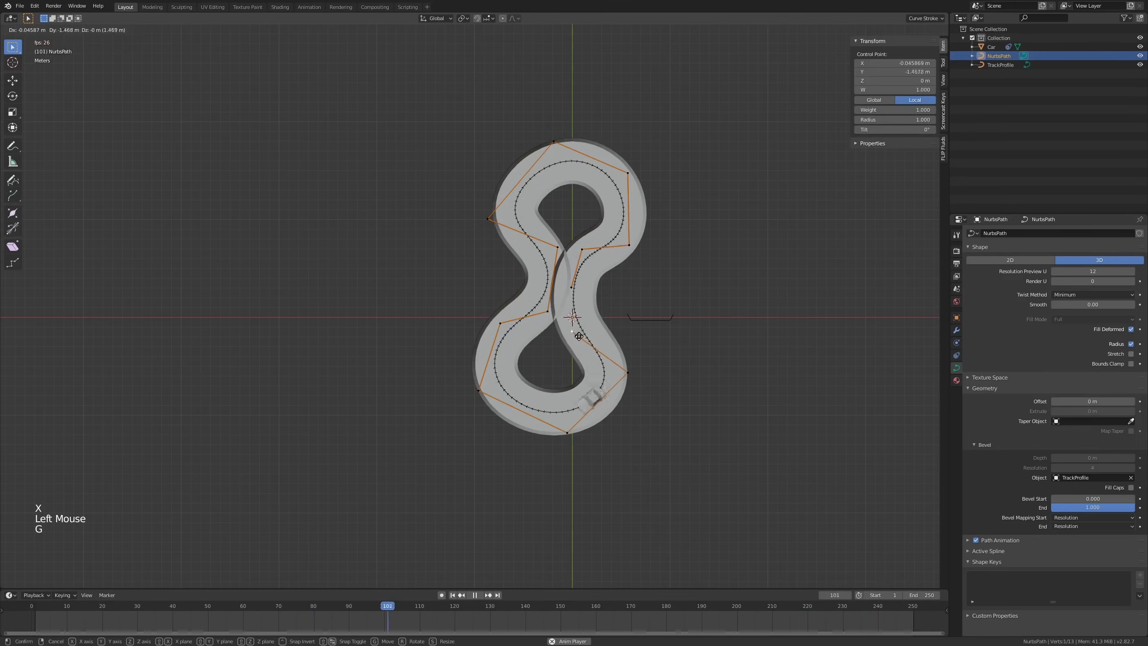
pyautogui.click(573, 339)
pyautogui.press('g')
pyautogui.click(565, 339)
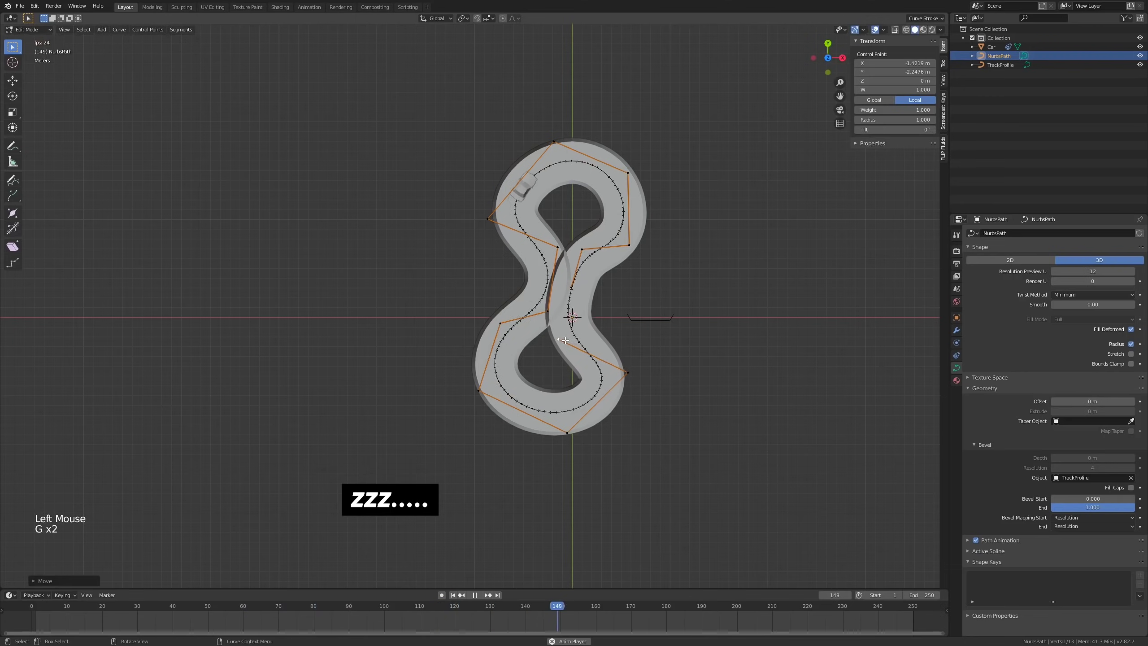
# Step: Move the −Y loop's inner −X point to about X −8.33 m, Y −1.3 m, and the crossing branch's +Y point to X −0.72 m, Y 7.8 m
pyautogui.click(535, 312)
pyautogui.click(500, 323)
pyautogui.press('g')
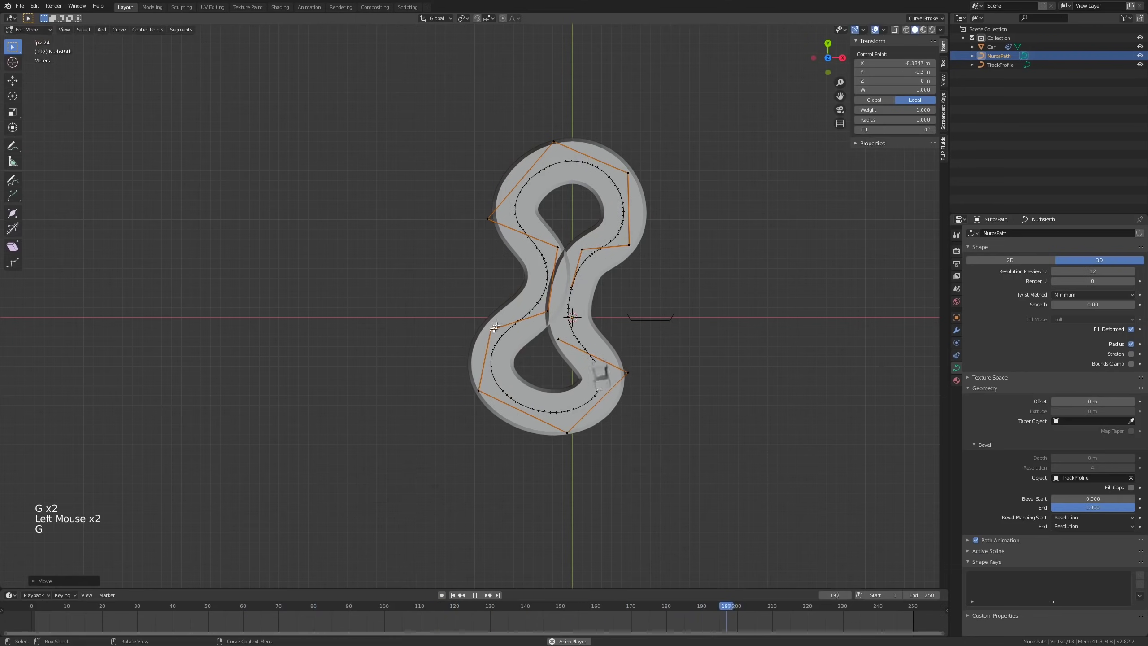
pyautogui.click(565, 243)
pyautogui.press('g')
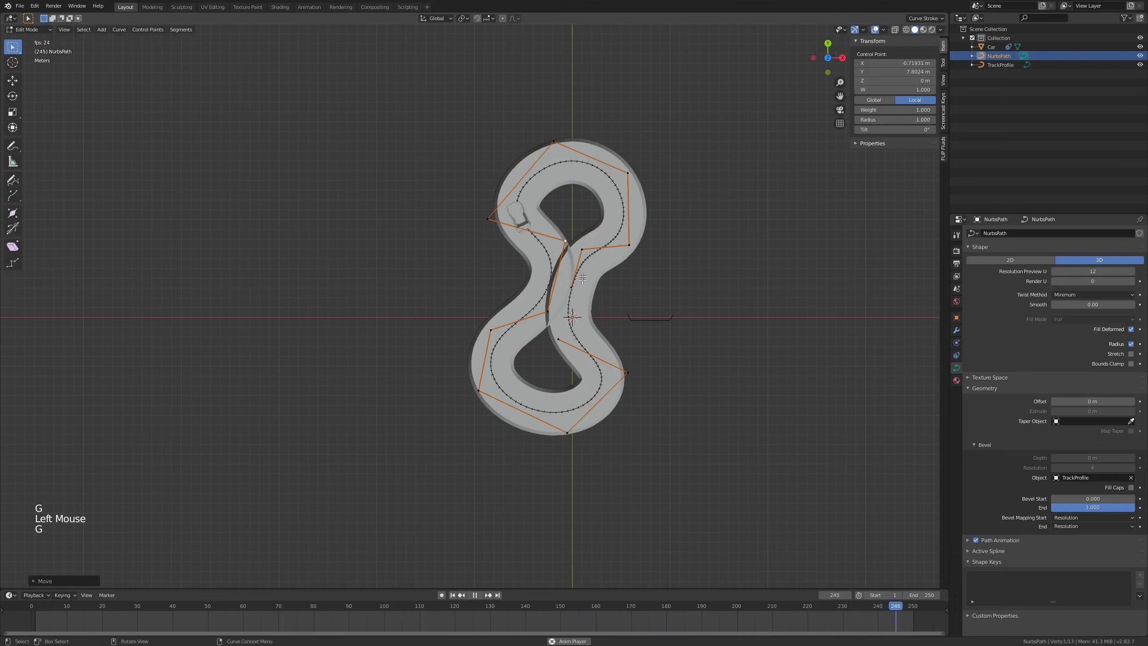
# Step: Stop the playback and raise the crossing branch's two control points by about 2 m along Z
pyautogui.scroll(2, 626, 281)
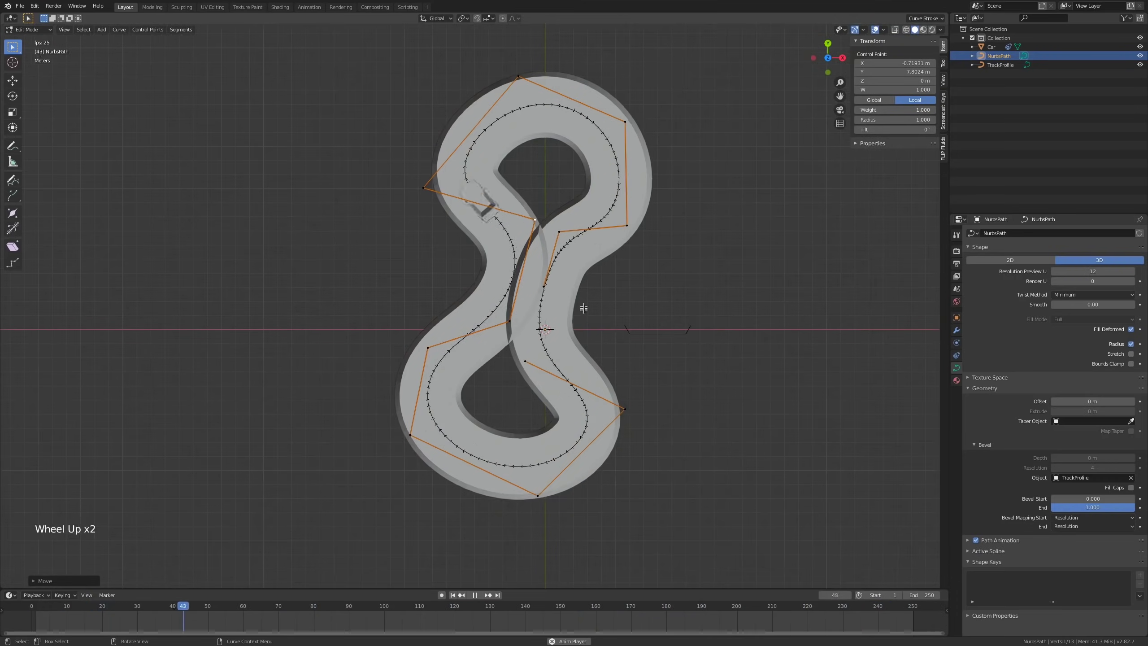
pyautogui.scroll(-1, 568, 355)
pyautogui.moveTo(568, 354); pyautogui.dragTo(608, 294, button='middle')
pyautogui.scroll(4, 519, 281)
pyautogui.click(467, 283)
pyautogui.keyDown('shift'); pyautogui.click(566, 247); pyautogui.keyUp('shift')
pyautogui.moveTo(608, 294); pyautogui.dragTo(656, 332, button='middle')
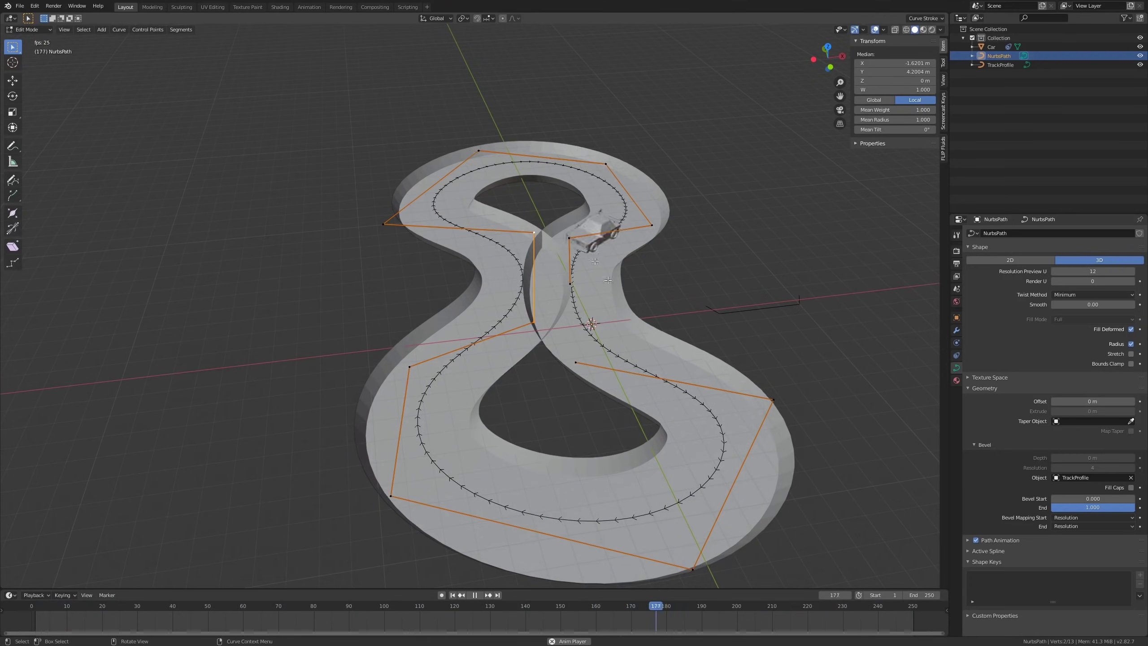
pyautogui.keyDown('shift'); pyautogui.moveTo(578, 315); pyautogui.dragTo(560, 286, button='middle'); pyautogui.keyUp('shift')
pyautogui.press('space')
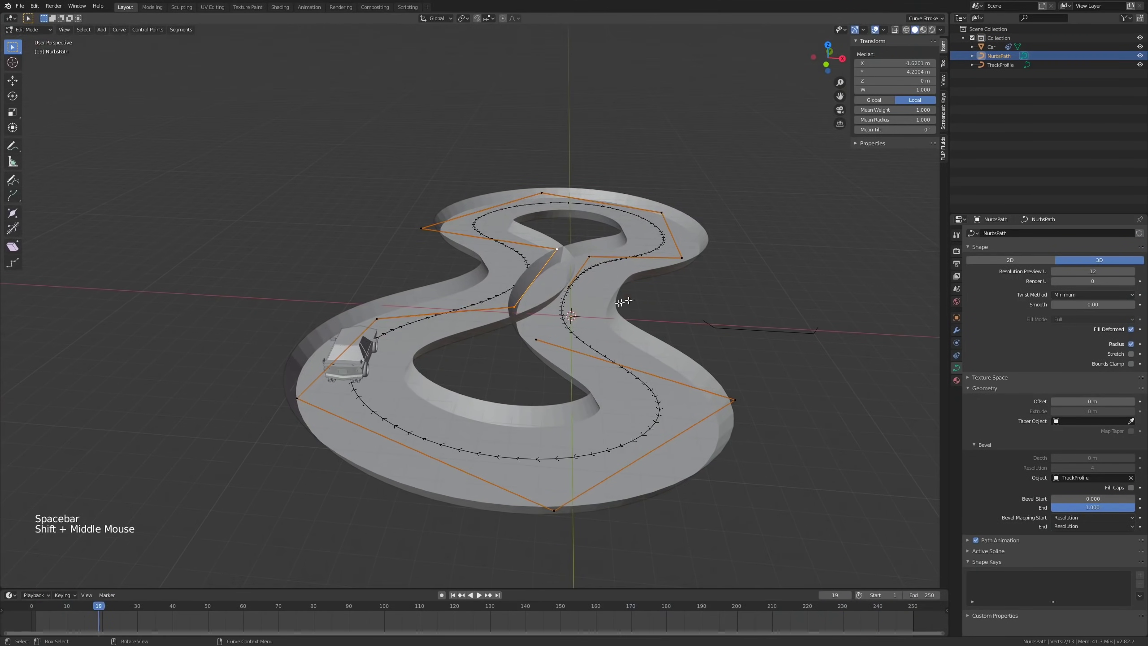
pyautogui.press('g')
pyautogui.press('z')
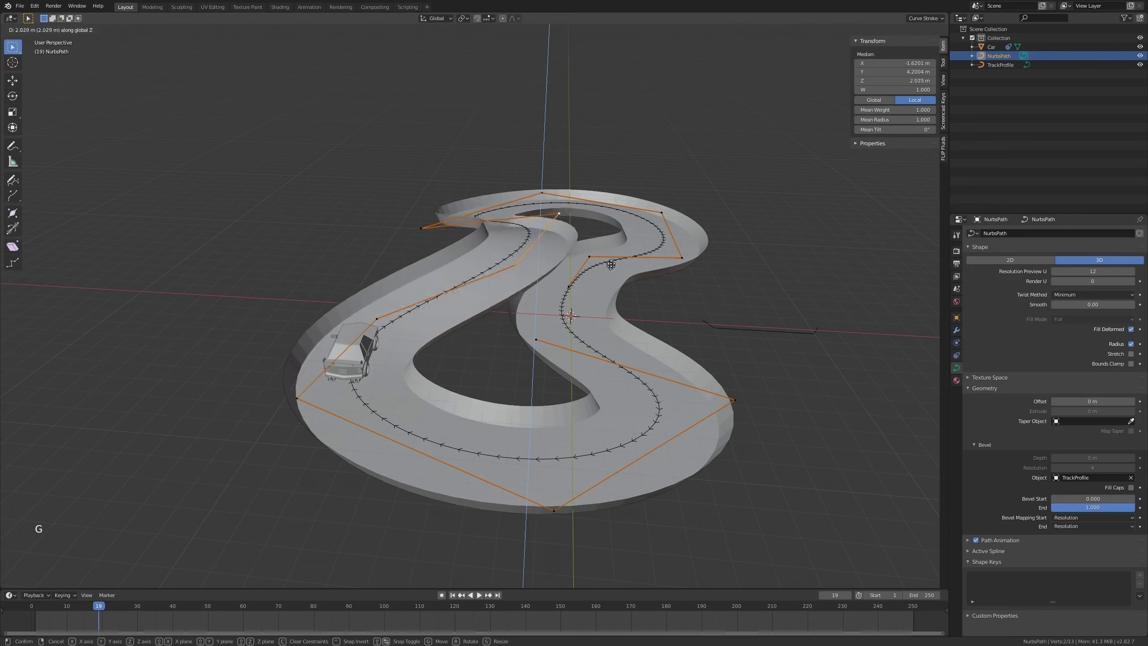
pyautogui.click(615, 256)
# Step: Raise the crossing branch's two control points further along Z to clear the road below
pyautogui.moveTo(614, 256); pyautogui.dragTo(577, 268, button='middle')
pyautogui.press('g')
pyautogui.press('z')
pyautogui.click(611, 246)
# Step: Lower the two control points on the +X side of the +Y loop along Z
pyautogui.scroll(-1, 588, 268)
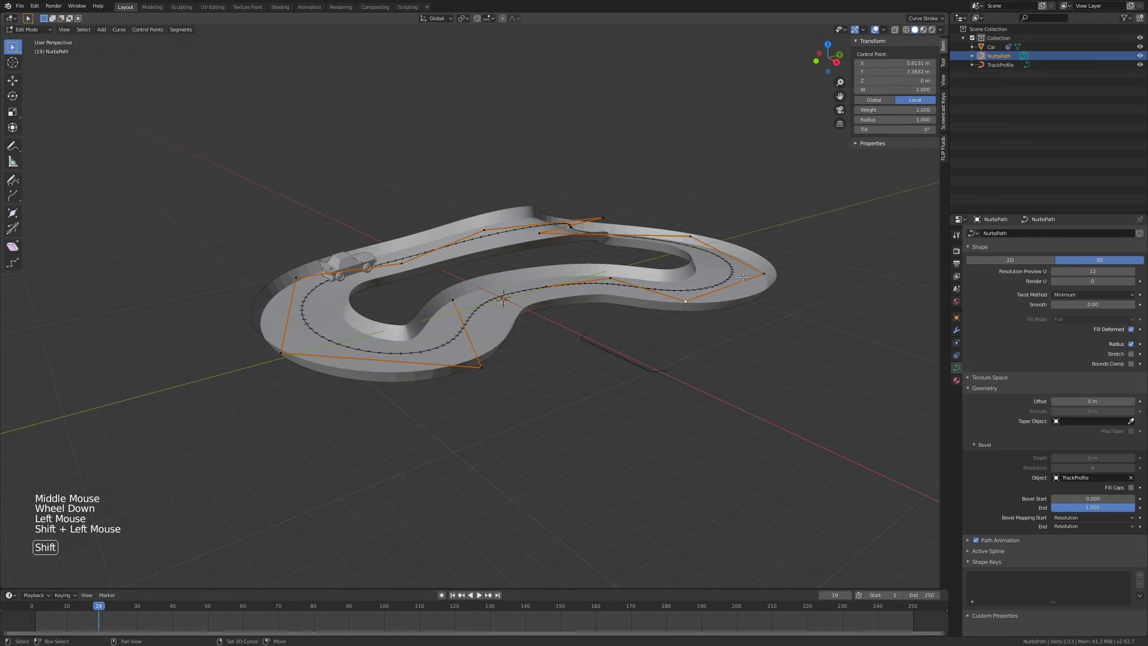
pyautogui.press('g')
pyautogui.press('z')
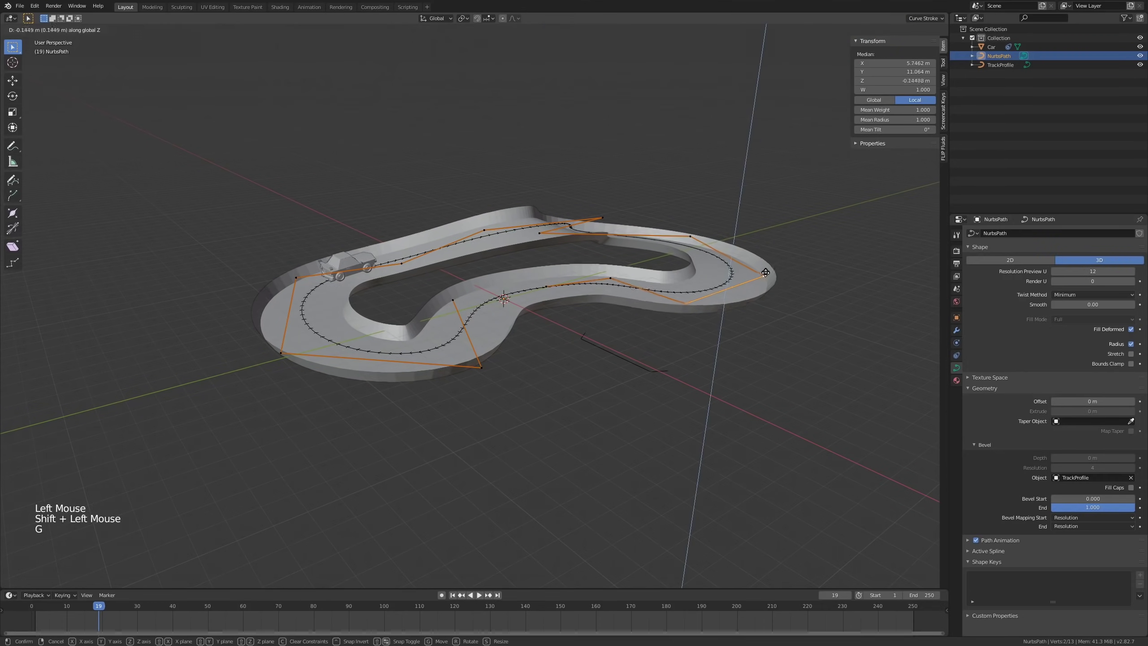
pyautogui.click(764, 285)
# Step: Lower the control point at the −Y end and its neighbour on the −X side along Z
pyautogui.click(361, 359)
pyautogui.click(339, 355)
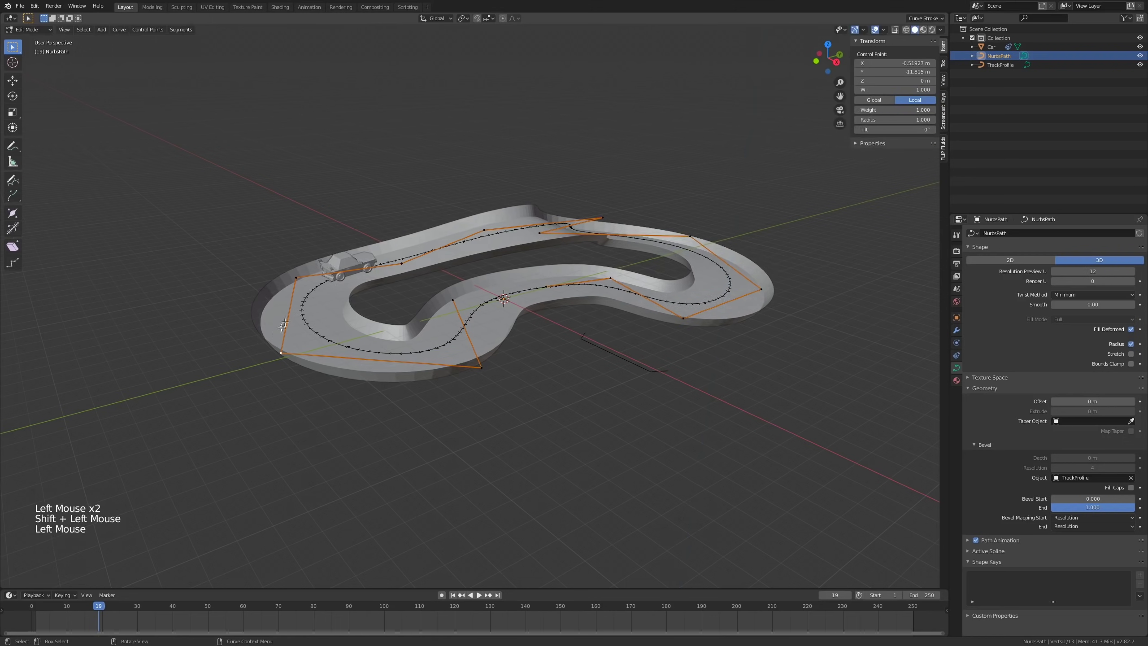
pyautogui.press('g')
pyautogui.press('z')
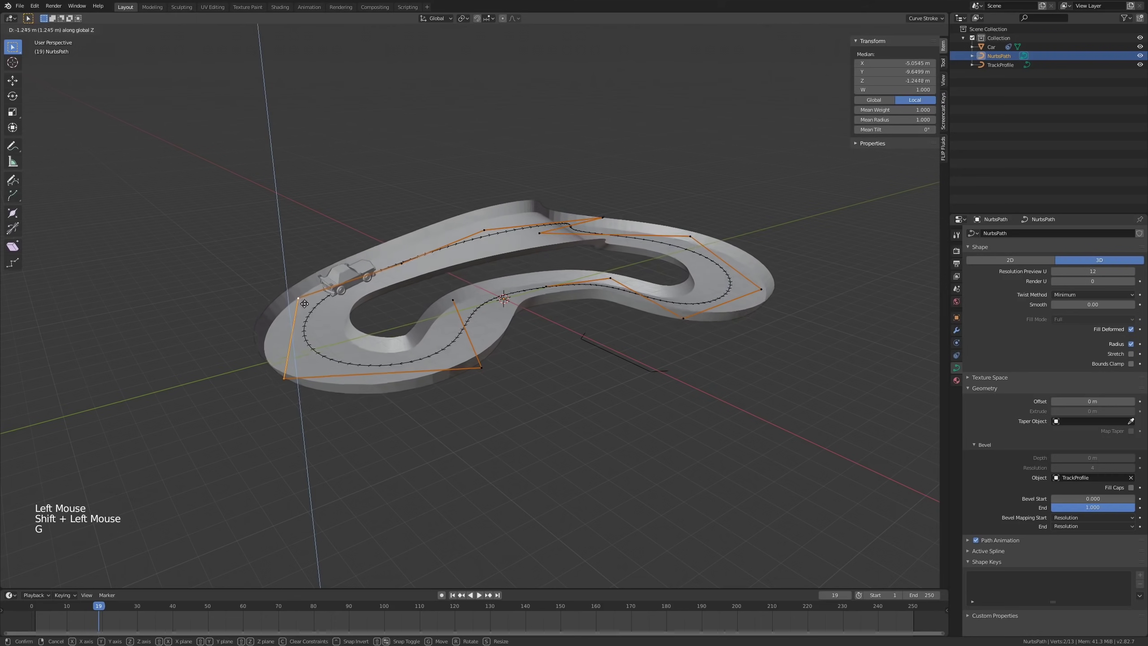
pyautogui.click(315, 313)
# Step: Lower another control point on the outer edge of the −Y loop along Z
pyautogui.moveTo(315, 312); pyautogui.dragTo(450, 306, button='middle')
pyautogui.click(392, 372)
pyautogui.click(375, 362)
pyautogui.press('g')
pyautogui.press('z')
pyautogui.click(378, 393)
# Step: Lower the outermost −X control point of the +Y loop along Z
pyautogui.moveTo(384, 384); pyautogui.dragTo(673, 305, button='middle')
pyautogui.scroll(-3, 743, 296)
pyautogui.moveTo(673, 305); pyautogui.dragTo(495, 317, button='middle')
pyautogui.click(493, 321)
pyautogui.press('g')
pyautogui.press('z')
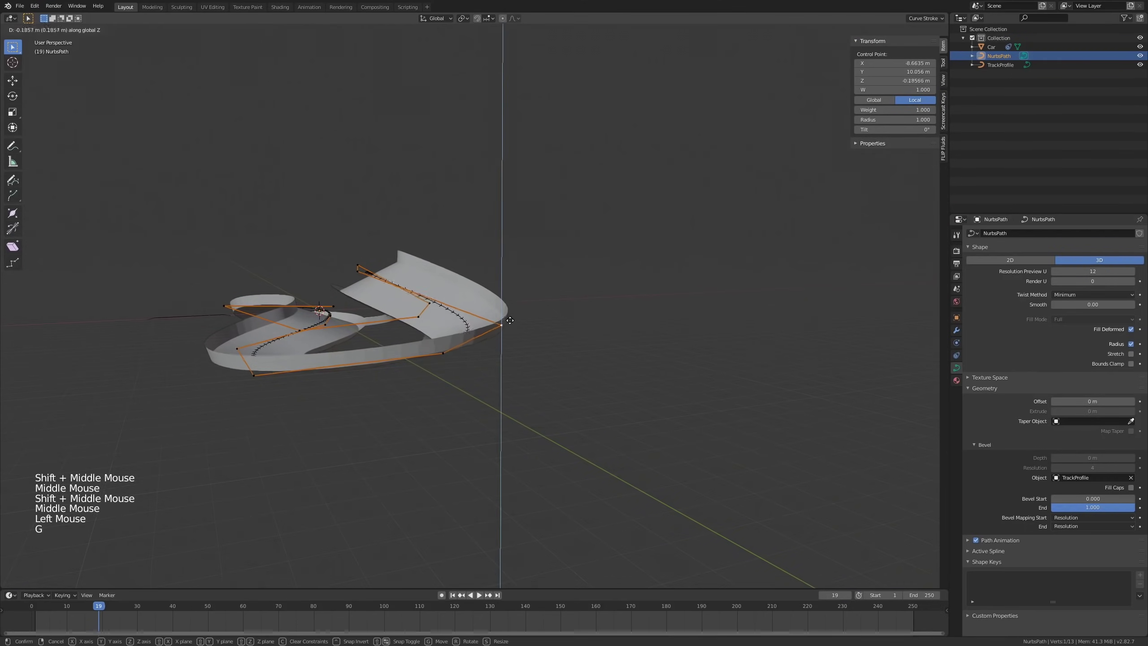
pyautogui.click(511, 332)
# Step: Return the path to object mode and play the animation briefly, stopping at frame 37
pyautogui.moveTo(511, 332)
pyautogui.mouseDown(button='middle')
pyautogui.moveTo(494, 341)
pyautogui.moveTo(593, 325)
pyautogui.moveTo(525, 328)
pyautogui.moveTo(519, 311)
pyautogui.mouseUp(button='middle')
pyautogui.press('Tab')
pyautogui.press('space')
pyautogui.press('space')
pyautogui.scroll(-1, 398, 257)
pyautogui.scroll(2, 375, 259)
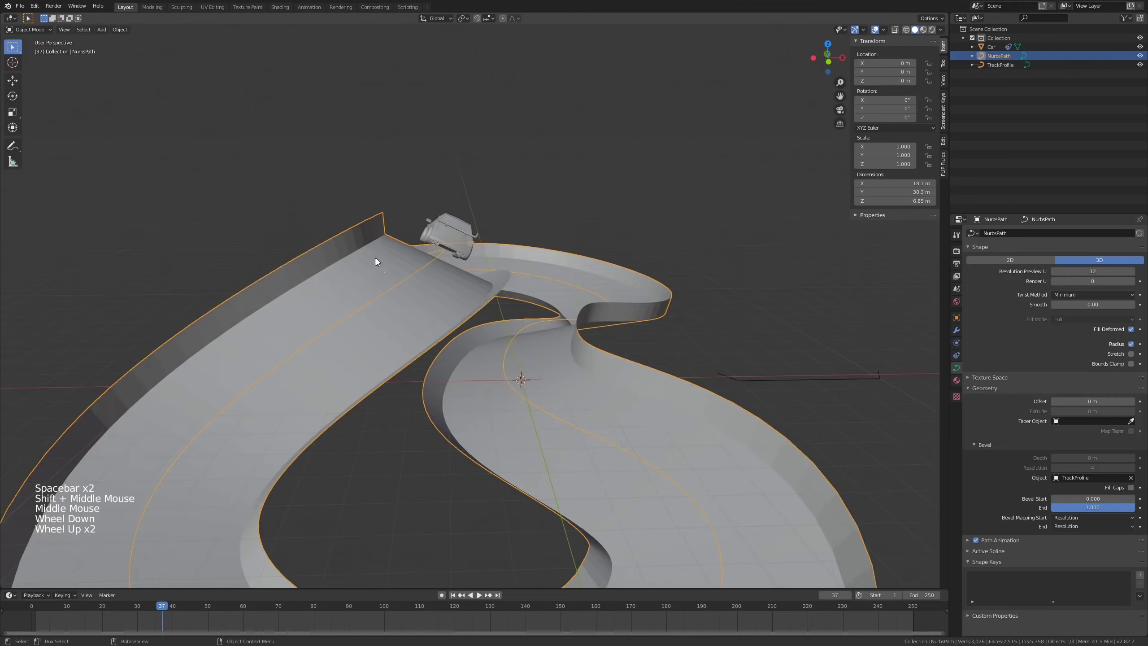
# Step: Examine from several angles how the car sits relative to the road surface on the raised section
pyautogui.moveTo(375, 259); pyautogui.dragTo(408, 323, button='middle')
pyautogui.scroll(-2, 457, 305)
pyautogui.scroll(1, 470, 302)
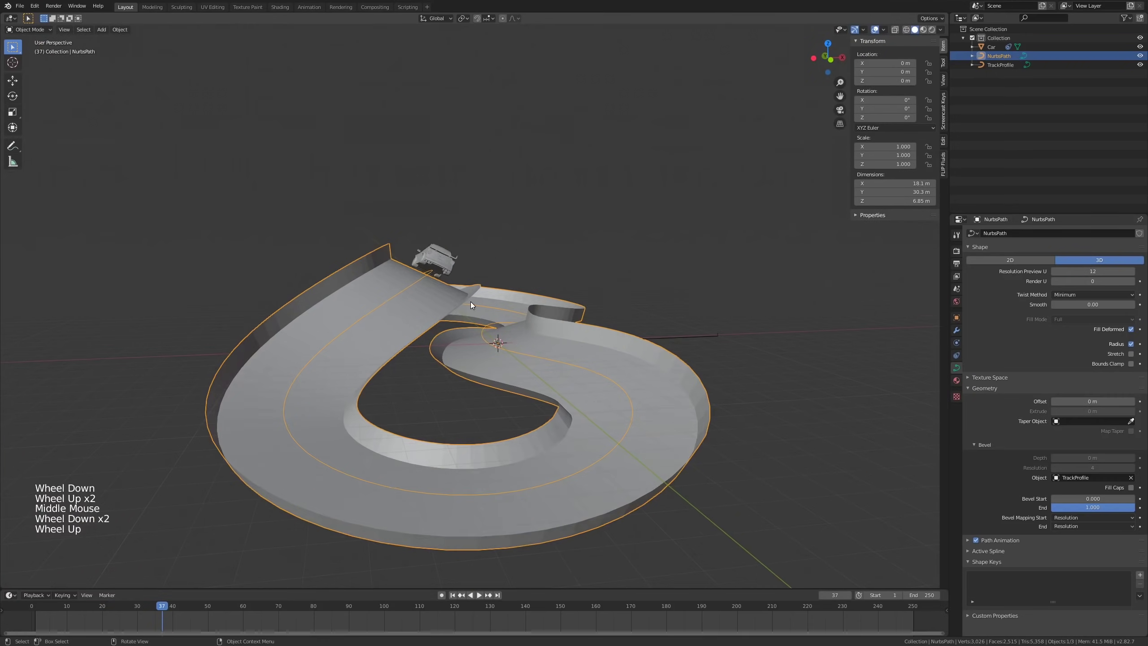
pyautogui.moveTo(469, 301); pyautogui.dragTo(460, 299, button='middle')
pyautogui.scroll(3, 459, 298)
pyautogui.click(450, 230)
pyautogui.moveTo(450, 230)
pyautogui.mouseDown(button='middle')
pyautogui.moveTo(422, 226)
pyautogui.moveTo(465, 227)
pyautogui.mouseUp(button='middle')
pyautogui.scroll(2, 422, 265)
pyautogui.scroll(-2, 421, 262)
pyautogui.scroll(1, 361, 302)
pyautogui.scroll(-1, 361, 302)
pyautogui.moveTo(361, 301); pyautogui.dragTo(418, 300, button='middle')
pyautogui.scroll(-1, 432, 321)
pyautogui.scroll(1, 426, 321)
pyautogui.scroll(-3, 425, 313)
# Step: Move all points of the TrackProfile curve about 0.31 m along Y in edit mode, relative to the object's origin
pyautogui.click(520, 355)
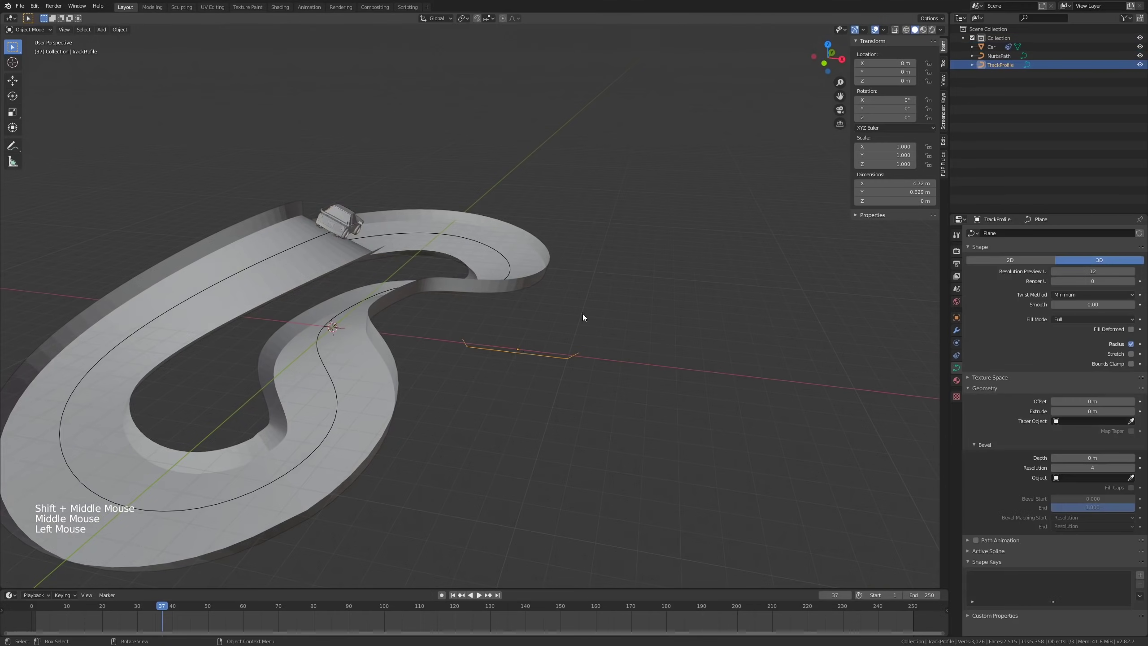
pyautogui.scroll(-1, 582, 315)
pyautogui.moveTo(583, 314); pyautogui.dragTo(510, 354, button='middle')
pyautogui.scroll(1, 532, 358)
pyautogui.scroll(2, 532, 358)
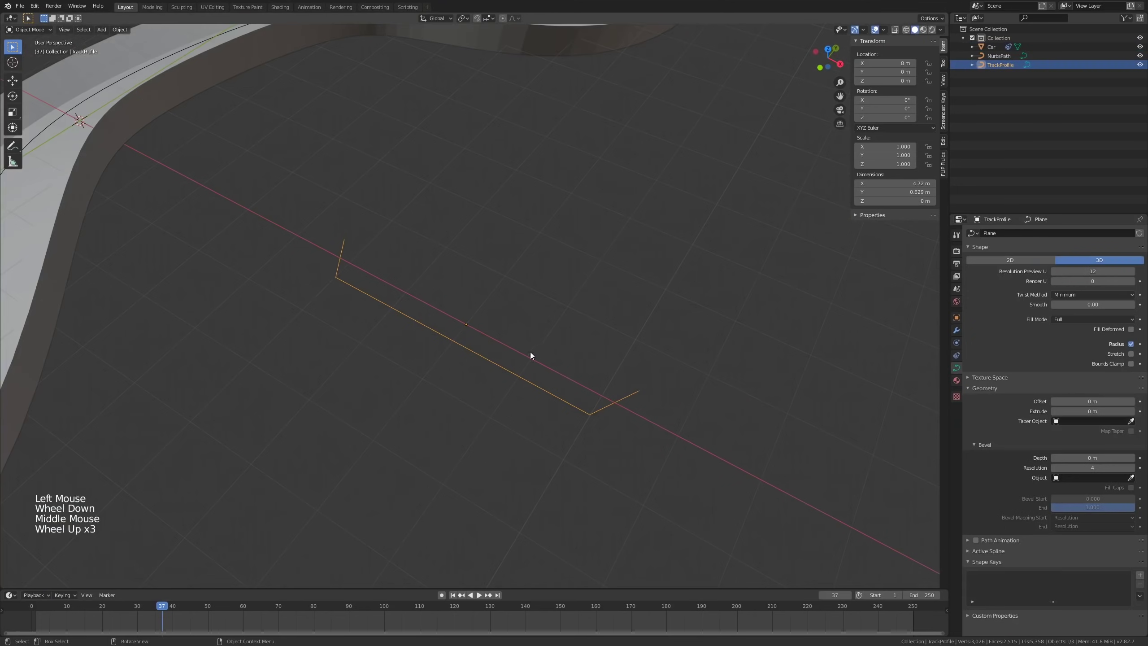
pyautogui.press('Tab')
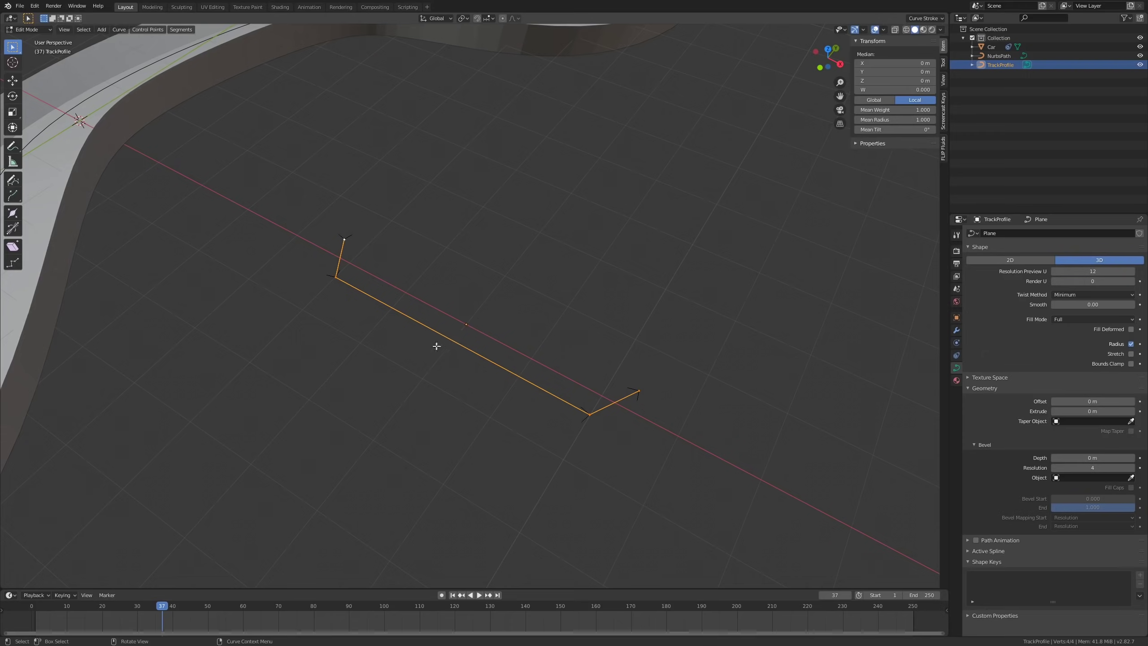
pyautogui.press('y')
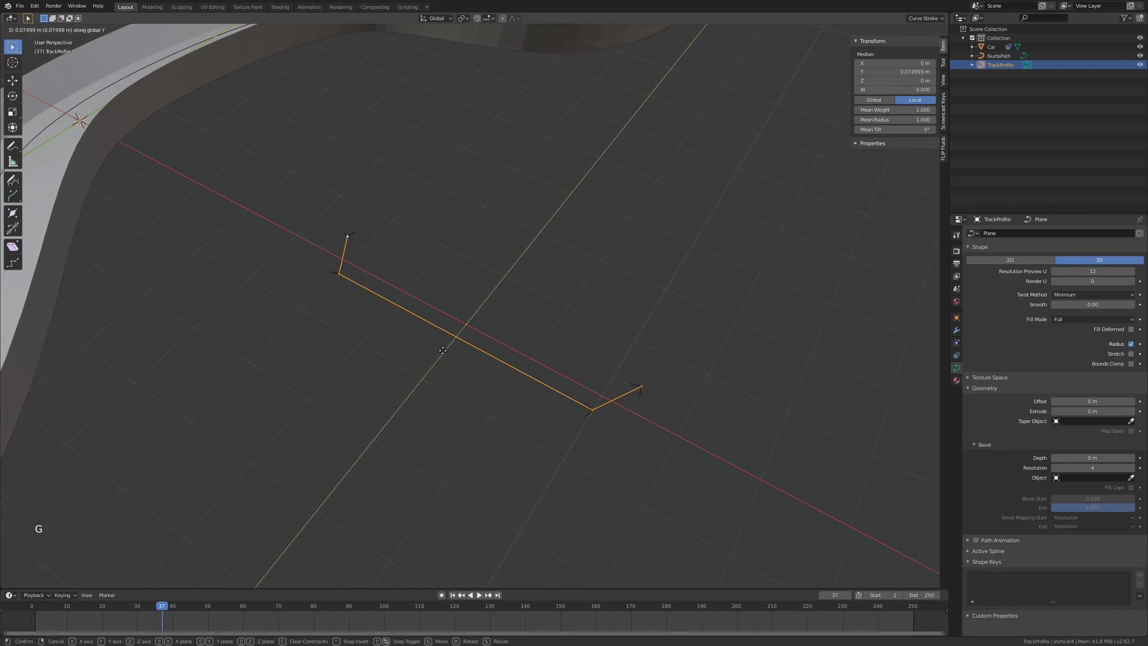
pyautogui.click(506, 320)
# Step: Nudge all TrackProfile points slightly further along Y and return the curve to object mode
pyautogui.scroll(-4, 505, 322)
pyautogui.keyDown('shift'); pyautogui.moveTo(502, 310); pyautogui.dragTo(511, 316, button='middle'); pyautogui.keyUp('shift')
pyautogui.moveTo(511, 317); pyautogui.dragTo(502, 318, button='middle')
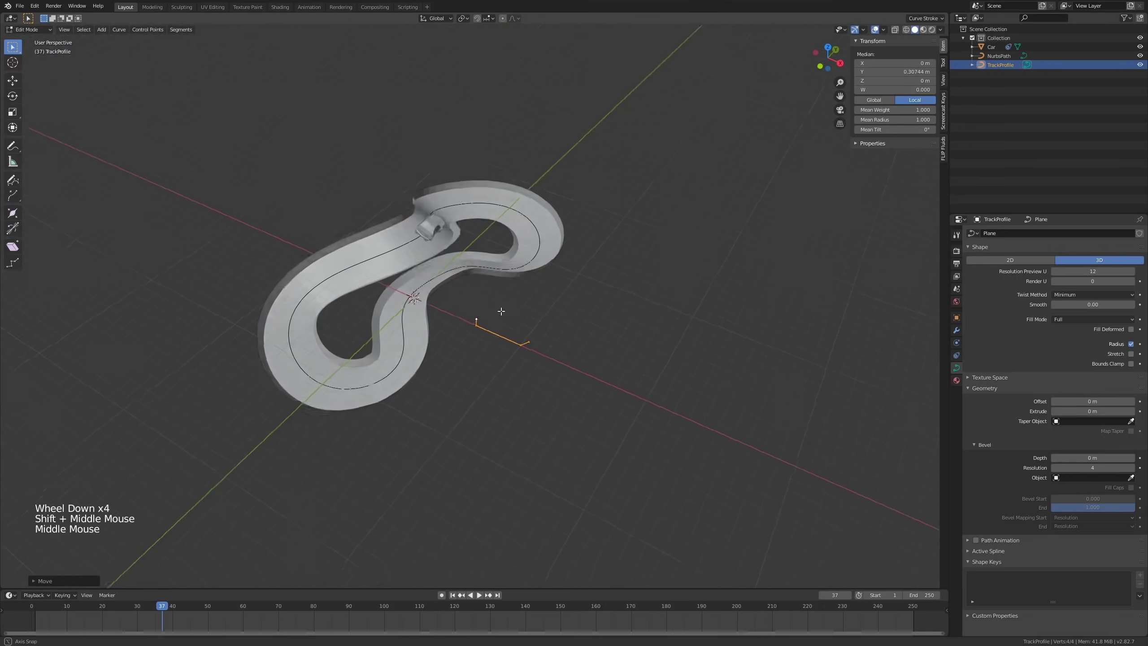
pyautogui.scroll(3, 570, 186)
pyautogui.scroll(1, 570, 185)
pyautogui.keyDown('shift'); pyautogui.moveTo(558, 288); pyautogui.dragTo(543, 300, button='middle'); pyautogui.keyUp('shift')
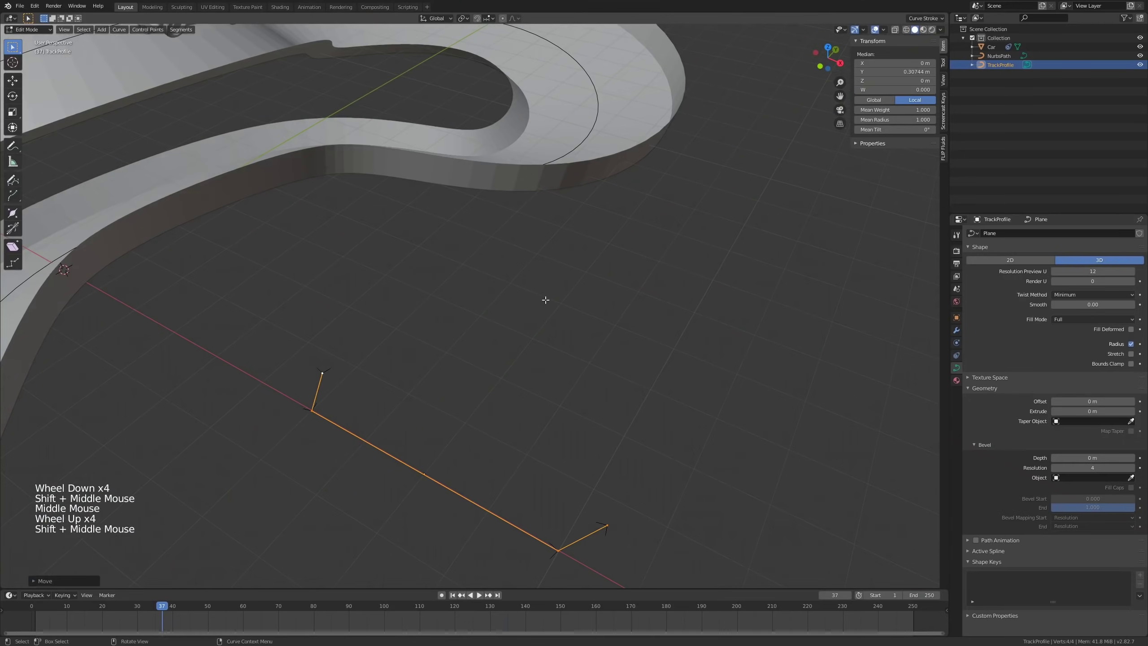
pyautogui.press('g')
pyautogui.press('y')
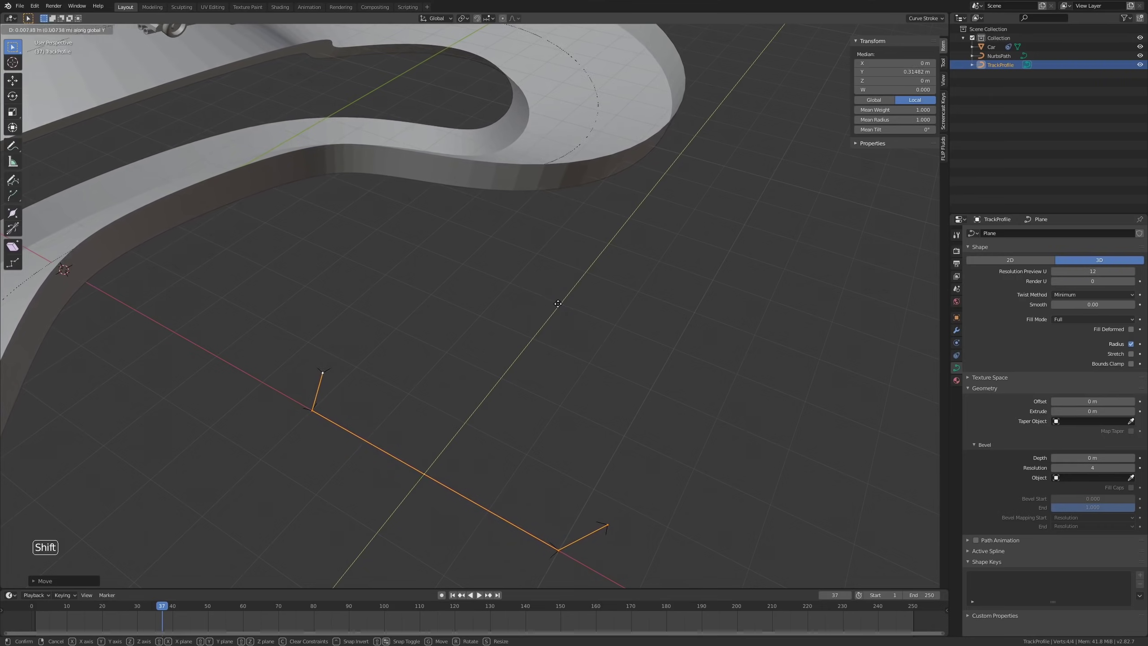
pyautogui.click(557, 303)
pyautogui.scroll(-4, 556, 302)
pyautogui.keyDown('shift'); pyautogui.moveTo(556, 302); pyautogui.dragTo(523, 259, button='middle'); pyautogui.keyUp('shift')
pyautogui.keyDown('shift'); pyautogui.scroll(-1, 619, 333); pyautogui.keyUp('shift')
pyautogui.scroll(1, 614, 330)
pyautogui.scroll(3, 470, 313)
pyautogui.press('Tab')
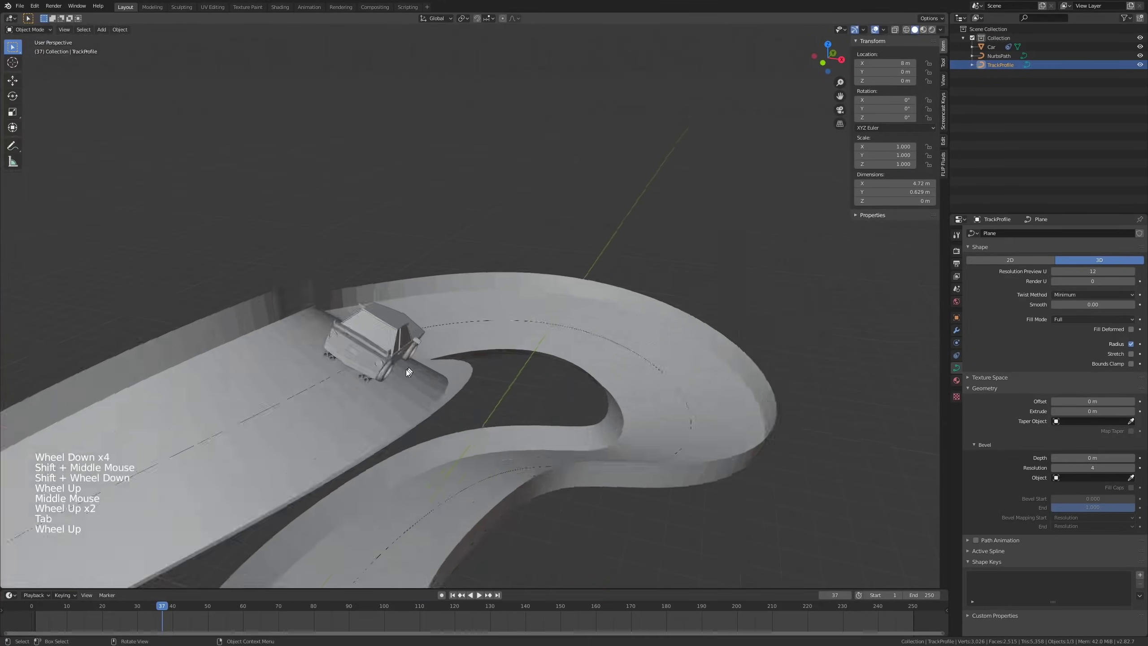
# Step: Examine from close up and from a distance how the car sits on the road surface
pyautogui.scroll(2, 410, 365)
pyautogui.scroll(-4, 352, 400)
pyautogui.moveTo(411, 365); pyautogui.dragTo(658, 352, button='middle')
pyautogui.click(352, 385)
pyautogui.scroll(-7, 694, 380)
pyautogui.keyDown('shift'); pyautogui.scroll(-1, 587, 334); pyautogui.keyUp('shift')
pyautogui.scroll(-4, 587, 334)
pyautogui.keyDown('shift'); pyautogui.moveTo(587, 334); pyautogui.dragTo(577, 312, button='middle'); pyautogui.keyUp('shift')
pyautogui.moveTo(576, 312); pyautogui.dragTo(477, 264, button='middle')
# Step: Edit the NurbsPath and set the mean tilt of the two raised control points at the crossing to -33.2°
pyautogui.click(486, 258)
pyautogui.scroll(2, 470, 244)
pyautogui.scroll(-2, 470, 244)
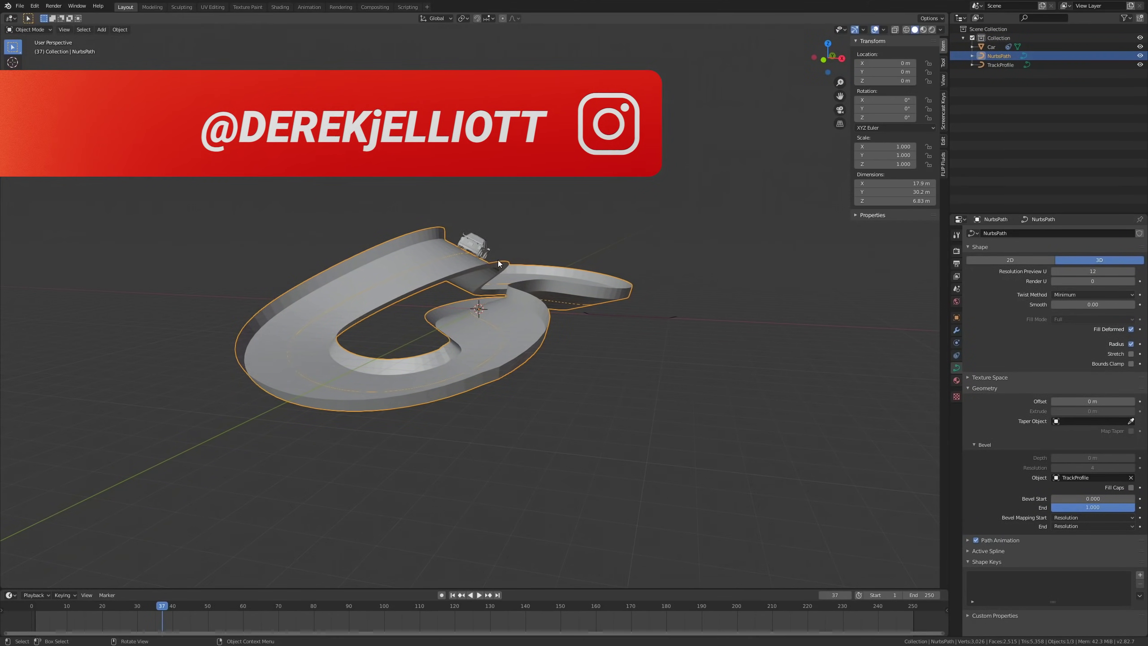
pyautogui.moveTo(499, 263); pyautogui.dragTo(521, 294, button='middle')
pyautogui.press('Tab')
pyautogui.moveTo(669, 275); pyautogui.dragTo(784, 169, button='middle')
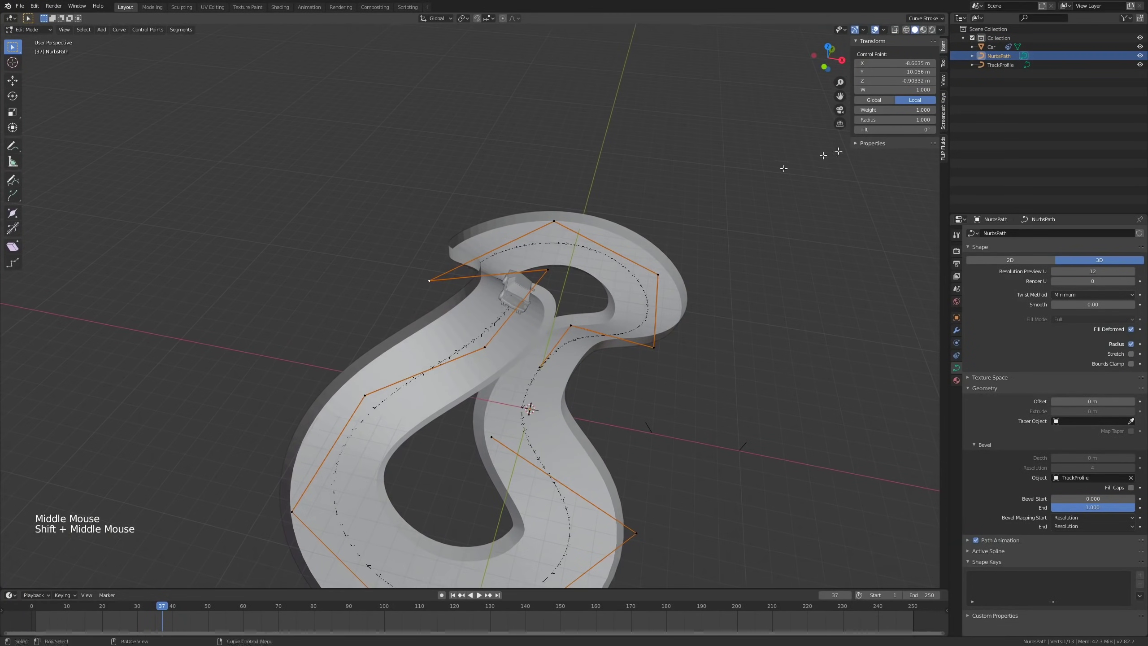
pyautogui.press('n')
pyautogui.press('n')
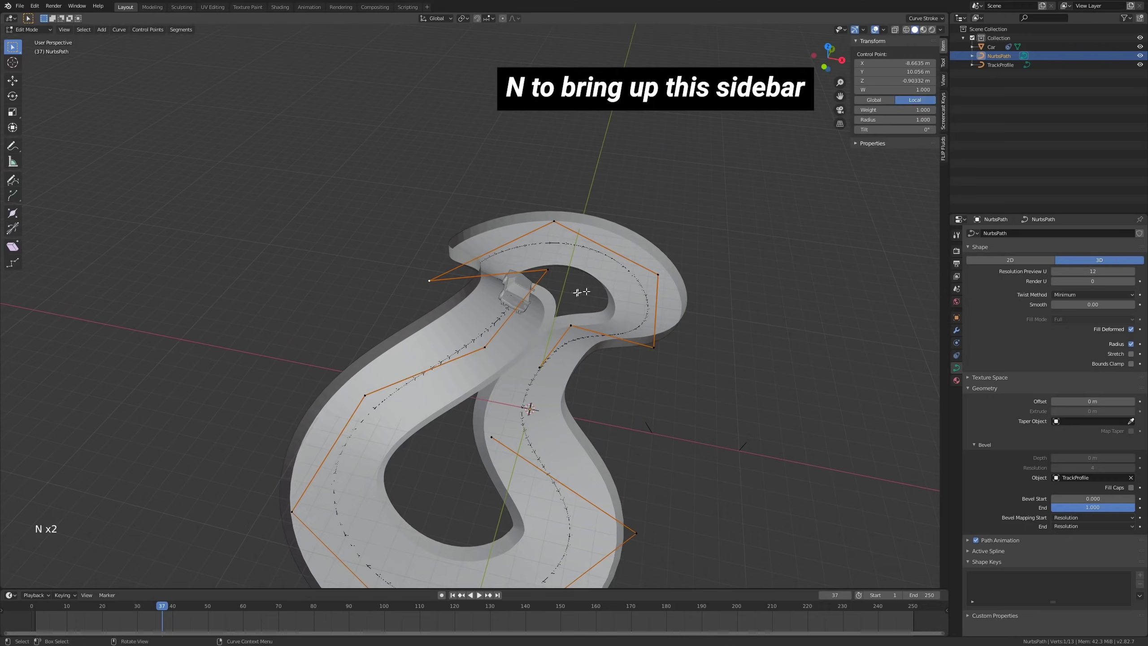
pyautogui.moveTo(588, 299); pyautogui.dragTo(884, 157, button='middle')
pyautogui.moveTo(900, 131)
pyautogui.mouseDown()
pyautogui.moveTo(915, 132)
pyautogui.moveTo(885, 131)
pyautogui.mouseUp()
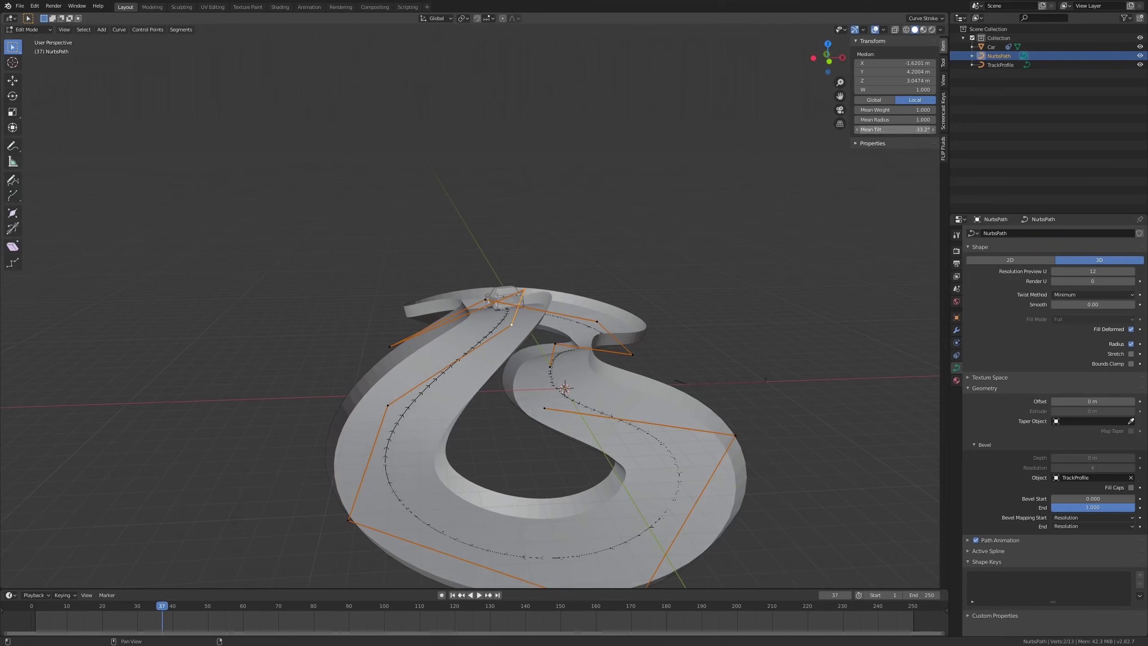
# Step: Bank the +Y loop by setting the mean tilt of its two far-end control points to 16°
pyautogui.moveTo(799, 202); pyautogui.dragTo(746, 335, button='middle')
pyautogui.keyDown('shift'); pyautogui.click(752, 429); pyautogui.keyUp('shift')
pyautogui.moveTo(752, 429); pyautogui.dragTo(744, 370, button='middle')
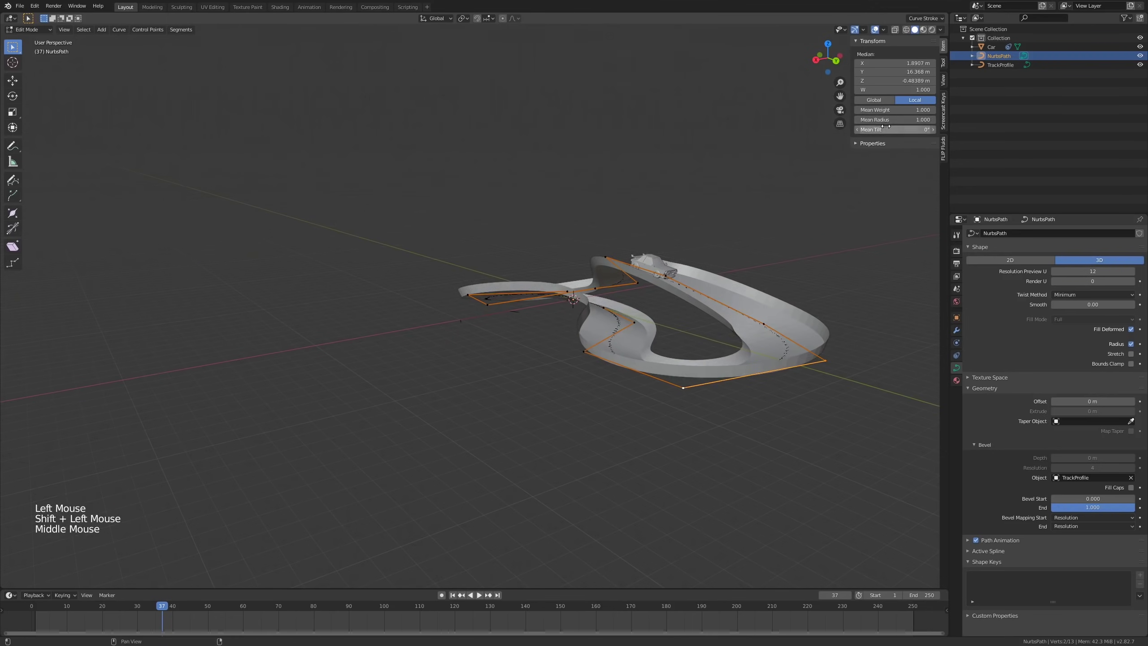
pyautogui.moveTo(895, 129); pyautogui.dragTo(909, 129)
# Step: Bank the -Y loop by setting the mean tilt of its end control point and outermost -X control point to 22.3°
pyautogui.keyDown('shift'); pyautogui.moveTo(707, 250); pyautogui.dragTo(690, 253, button='middle'); pyautogui.keyUp('shift')
pyautogui.keyDown('shift'); pyautogui.moveTo(754, 269); pyautogui.dragTo(650, 348, button='middle'); pyautogui.keyUp('shift')
pyautogui.keyDown('shift'); pyautogui.scroll(-1, 649, 352); pyautogui.keyUp('shift')
pyautogui.scroll(-2, 649, 352)
pyautogui.click(638, 377)
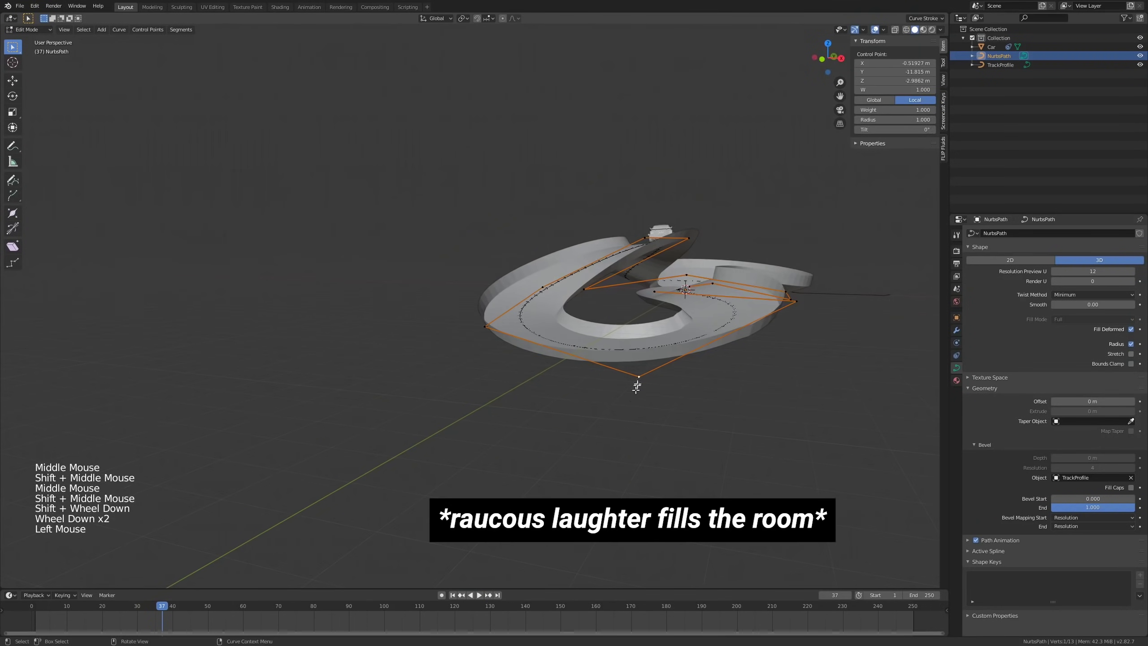
pyautogui.keyDown('shift'); pyautogui.click(485, 326); pyautogui.keyUp('shift')
pyautogui.moveTo(485, 326); pyautogui.dragTo(850, 167, button='middle')
pyautogui.keyDown('shift'); pyautogui.moveTo(901, 127); pyautogui.dragTo(926, 128); pyautogui.keyUp('shift')
# Step: Raise the end control point of the -Y loop along Z
pyautogui.moveTo(669, 282); pyautogui.dragTo(623, 289, button='middle')
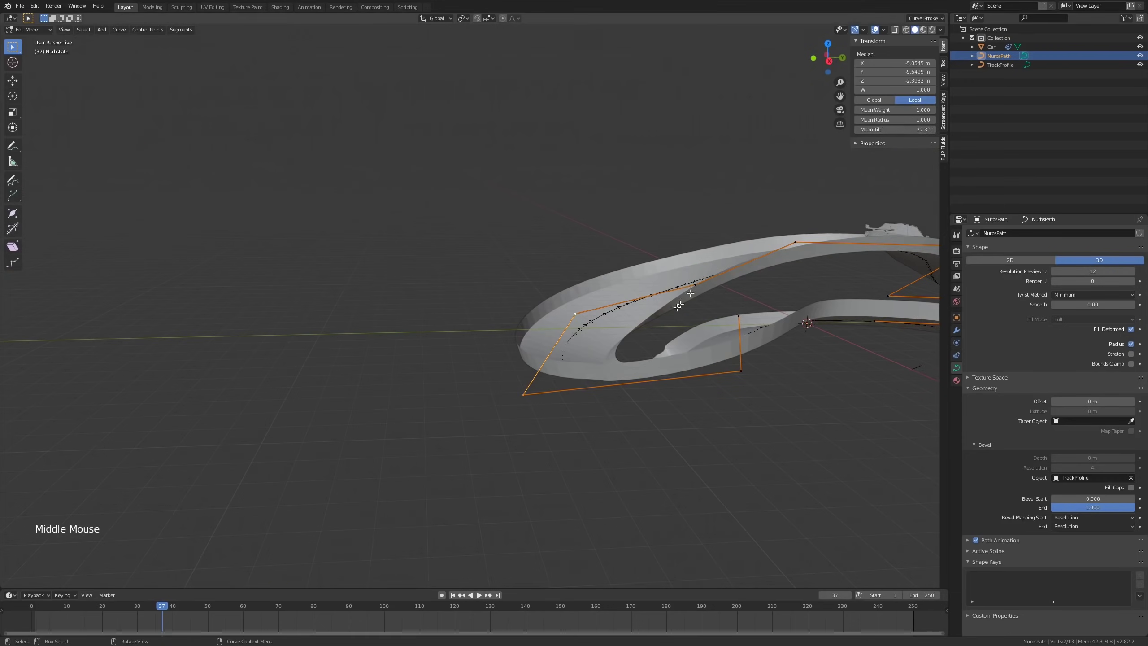
pyautogui.click(538, 392)
pyautogui.click(527, 396)
pyautogui.press('g')
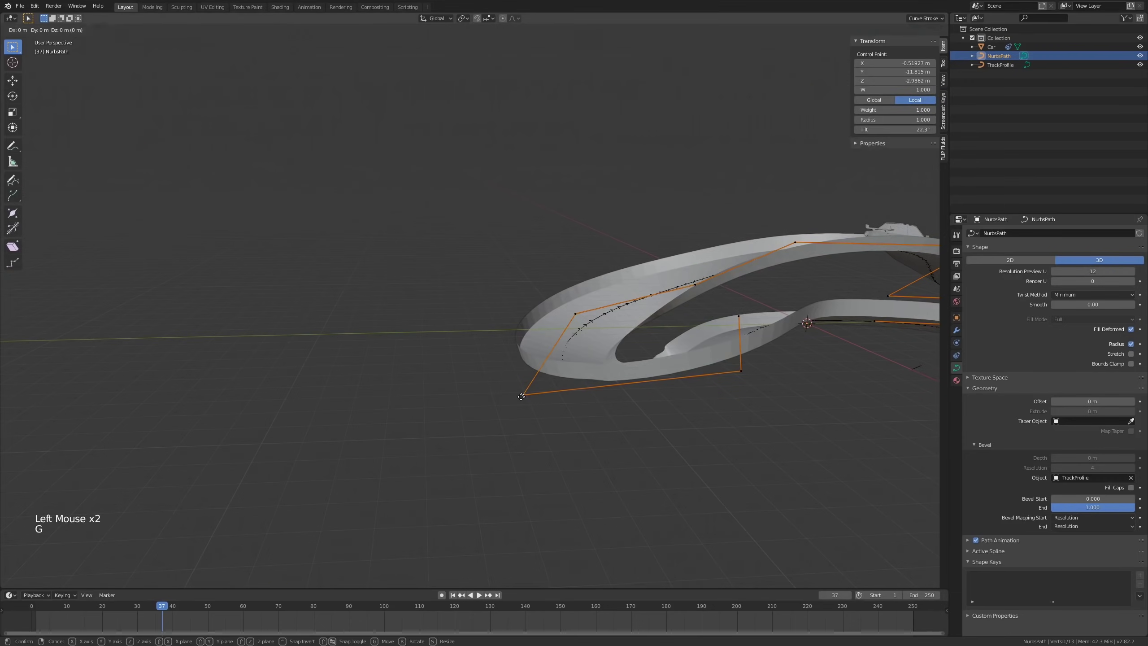
pyautogui.press('z')
pyautogui.click(530, 358)
# Step: Move the ground-level control point just on the -Y side of the crossing toward +X in top view
pyautogui.moveTo(687, 326); pyautogui.dragTo(757, 373, button='middle')
pyautogui.click(704, 283)
pyautogui.click(720, 280)
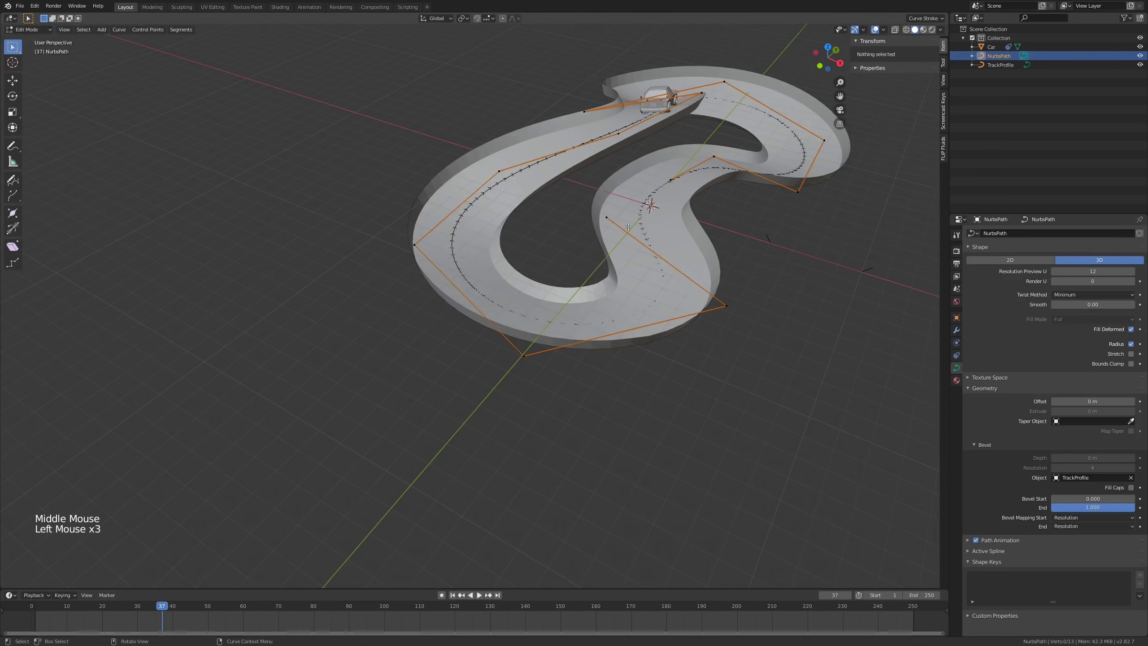
pyautogui.click(606, 213)
pyautogui.press('KP_7')
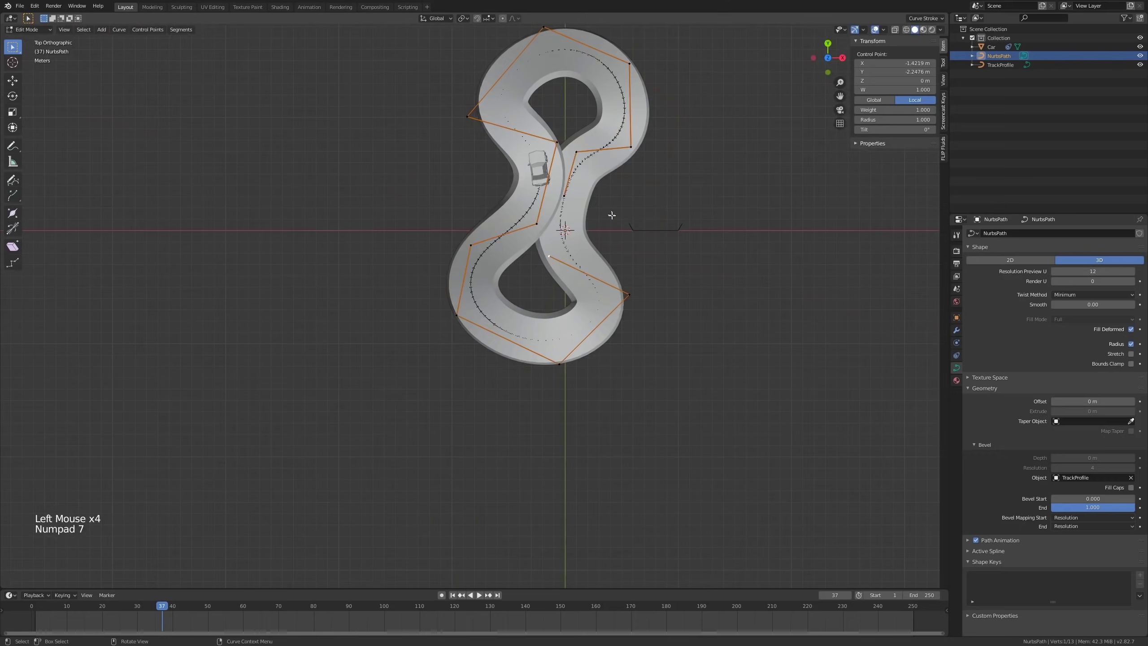
pyautogui.scroll(2, 608, 213)
pyautogui.press('g')
pyautogui.click(640, 249)
# Step: Raise the -X control point between the crossing and the -Y loop to a Z of about 1.75 m
pyautogui.moveTo(640, 249); pyautogui.dragTo(339, 263, button='middle')
pyautogui.keyDown('shift'); pyautogui.scroll(-1, 533, 253); pyautogui.keyUp('shift')
pyautogui.scroll(-3, 533, 253)
pyautogui.click(538, 317)
pyautogui.press('g')
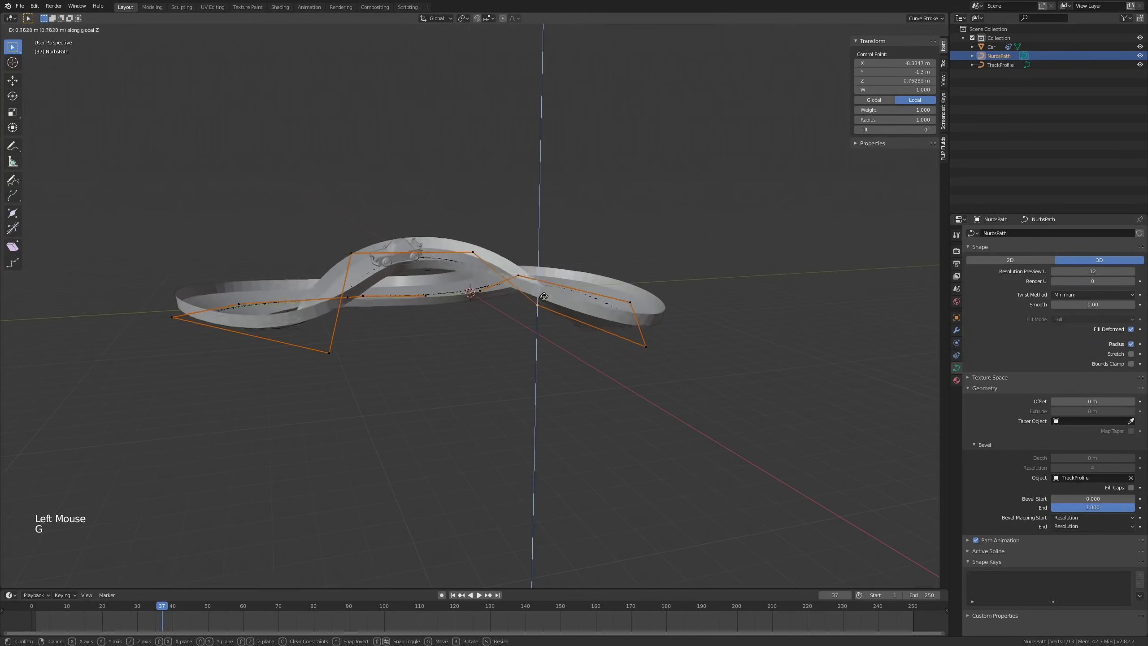
pyautogui.moveTo(549, 281); pyautogui.dragTo(547, 311, button='middle')
pyautogui.scroll(-2, 546, 310)
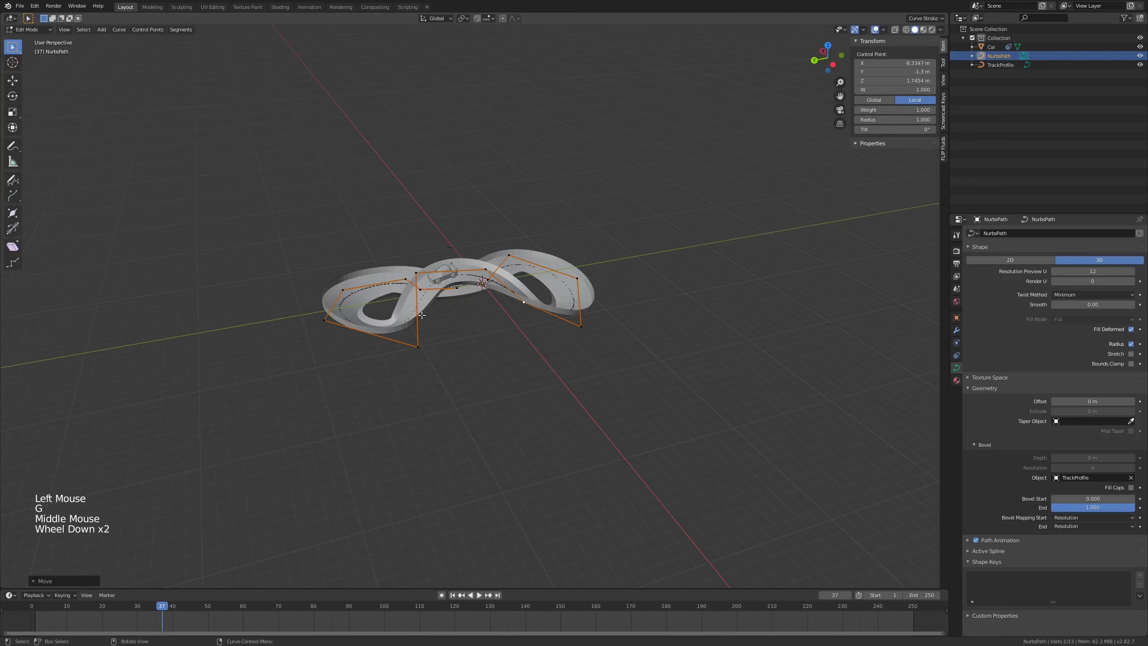
# Step: Circle-select the control points of the +Y loop in top view and move them further toward +Y
pyautogui.press('KP_7')
pyautogui.hotkey('alt', 'a')
pyautogui.press('c')
pyautogui.moveTo(598, 222)
pyautogui.mouseDown()
pyautogui.moveTo(587, 199)
pyautogui.moveTo(529, 217)
pyautogui.mouseUp()
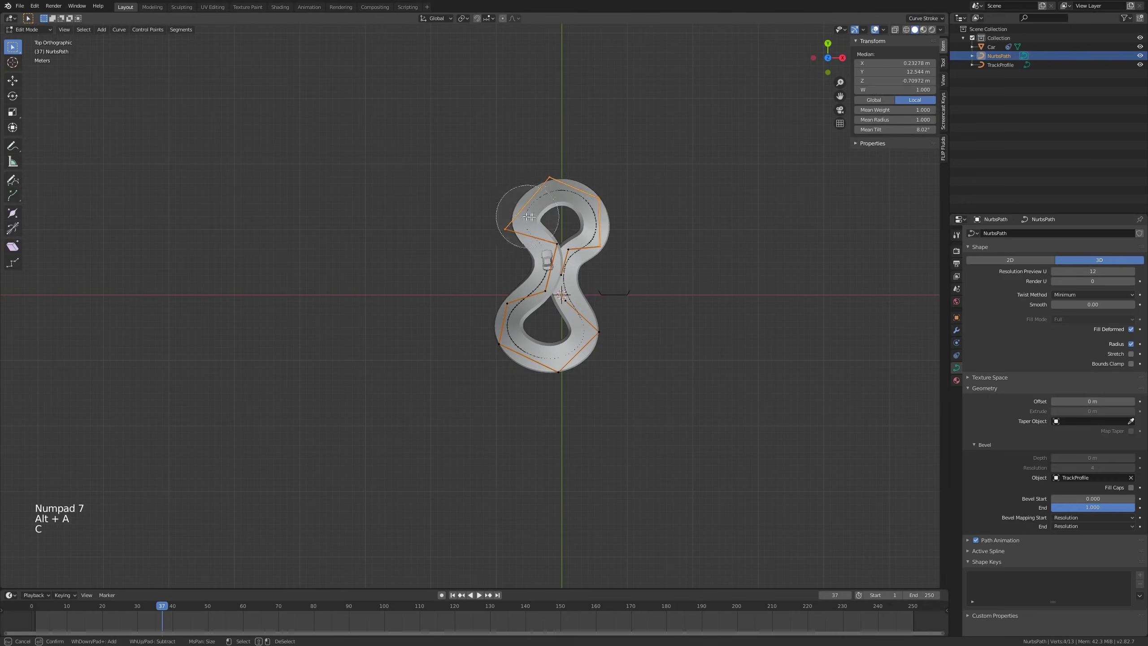
pyautogui.press('g')
pyautogui.click(584, 217)
# Step: Examine the lengthened track and the car in object mode, and return to editing the path
pyautogui.scroll(2, 583, 217)
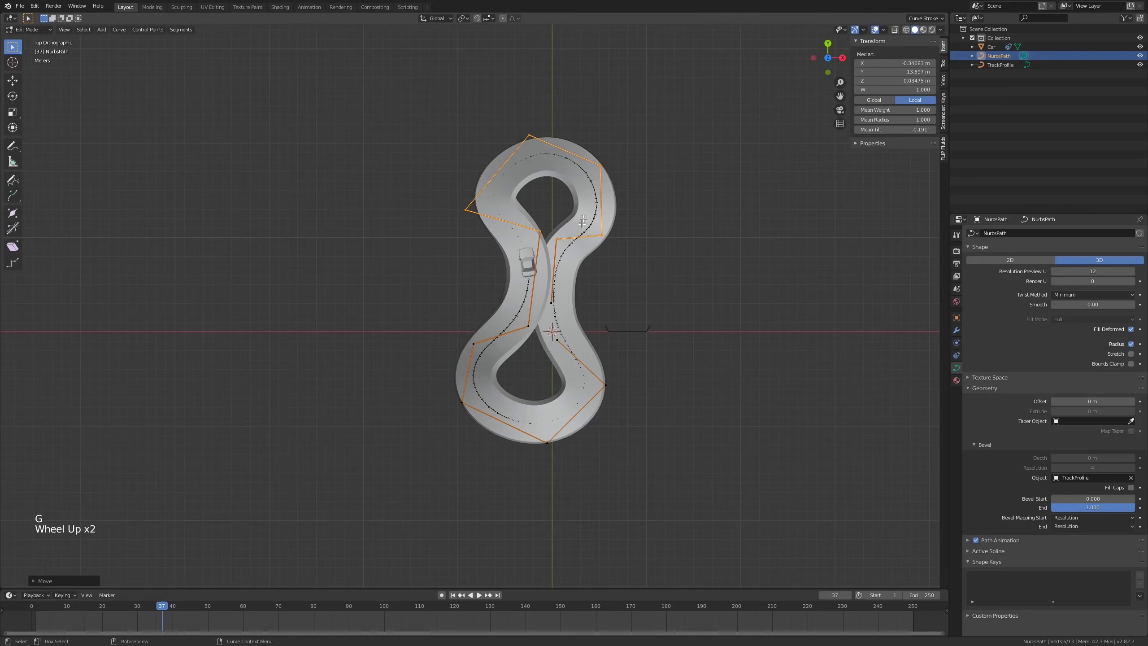
pyautogui.scroll(1, 583, 217)
pyautogui.press('Tab')
pyautogui.scroll(-2, 585, 199)
pyautogui.moveTo(585, 243); pyautogui.dragTo(584, 162, button='middle')
pyautogui.scroll(1, 585, 163)
pyautogui.press('Tab')
pyautogui.scroll(1, 585, 158)
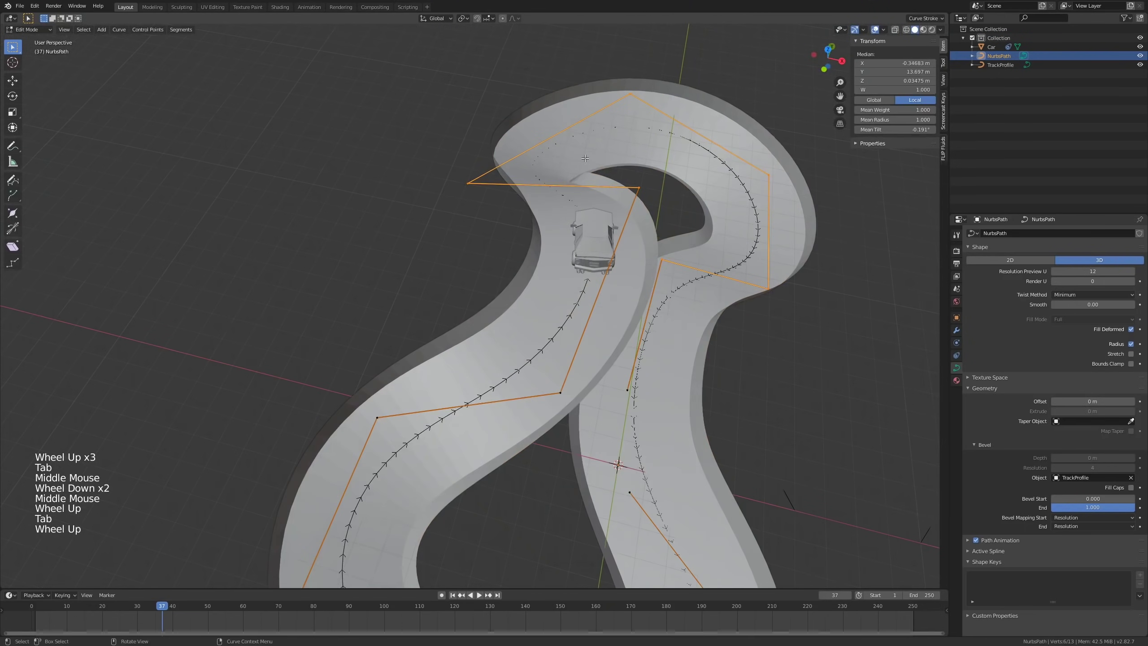
# Step: Smooth the +Y loop by moving its end control point toward +Y and its outermost -X point to about X -11.2 m
pyautogui.press('KP_7')
pyautogui.click(548, 166)
pyautogui.press('g')
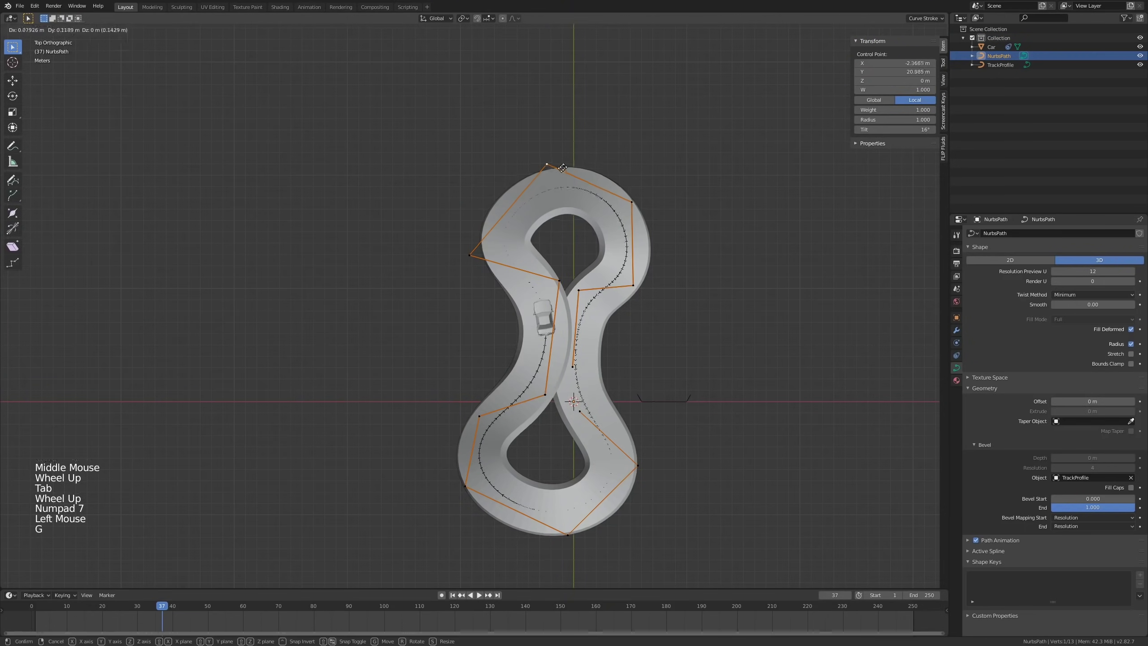
pyautogui.click(561, 154)
pyautogui.click(462, 261)
pyautogui.press('g')
pyautogui.click(466, 256)
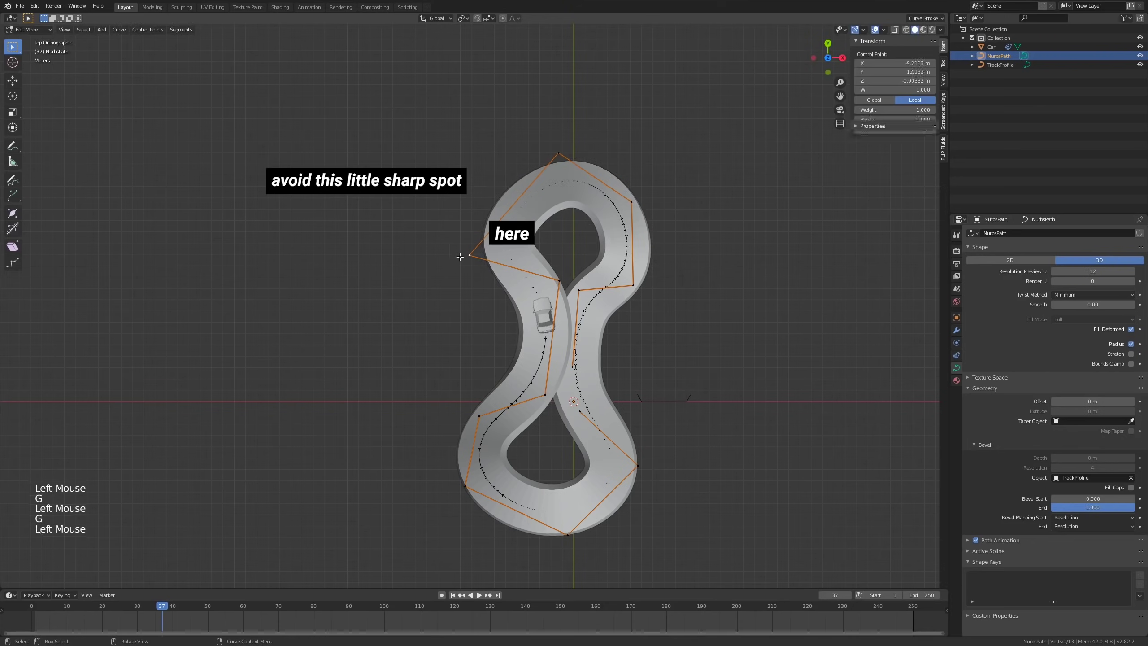
pyautogui.press('g')
pyautogui.click(446, 253)
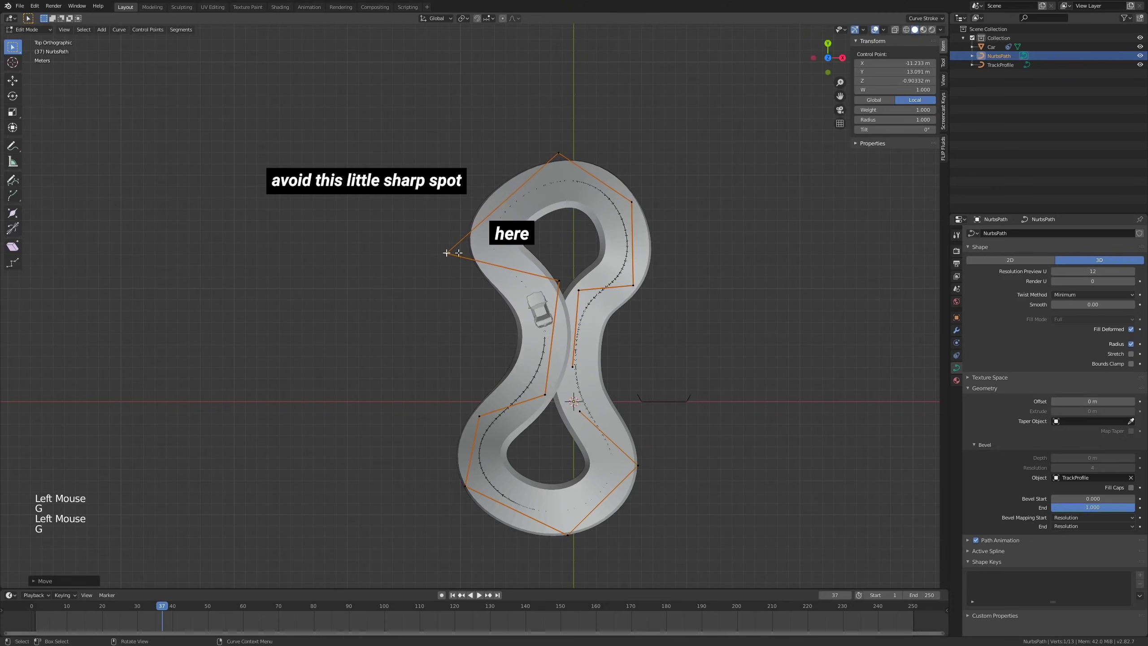
# Step: Move the raised crossing point nearest the +Y loop toward -Y, and shift both raised crossing points toward +X
pyautogui.click(559, 281)
pyautogui.press('g')
pyautogui.click(559, 279)
pyautogui.press('g')
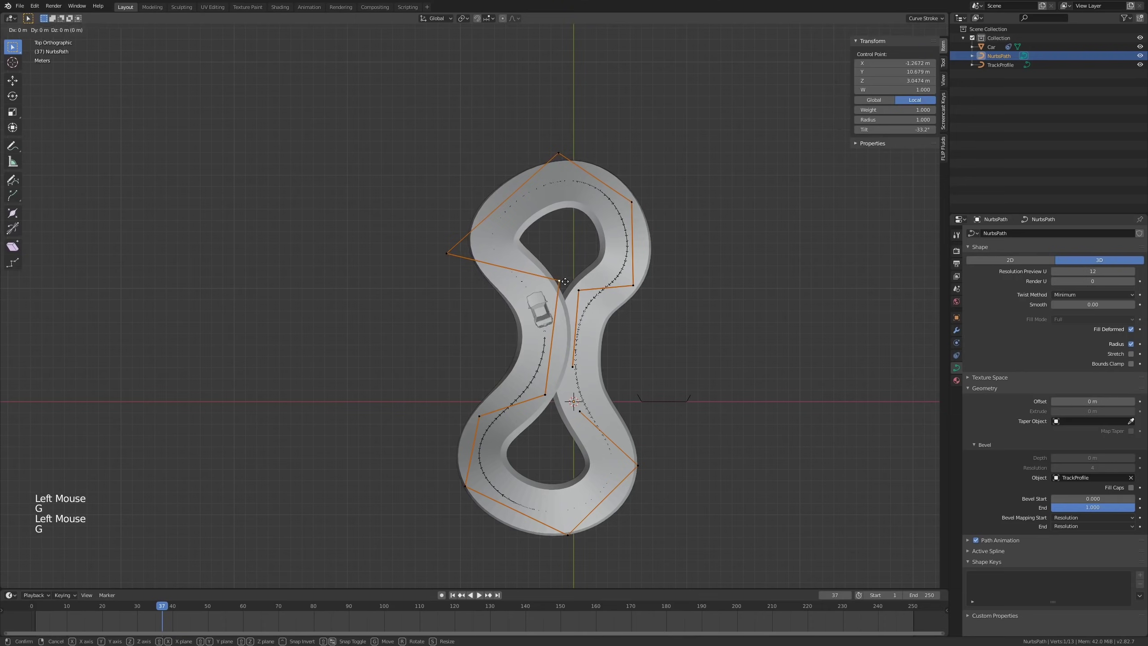
pyautogui.click(556, 303)
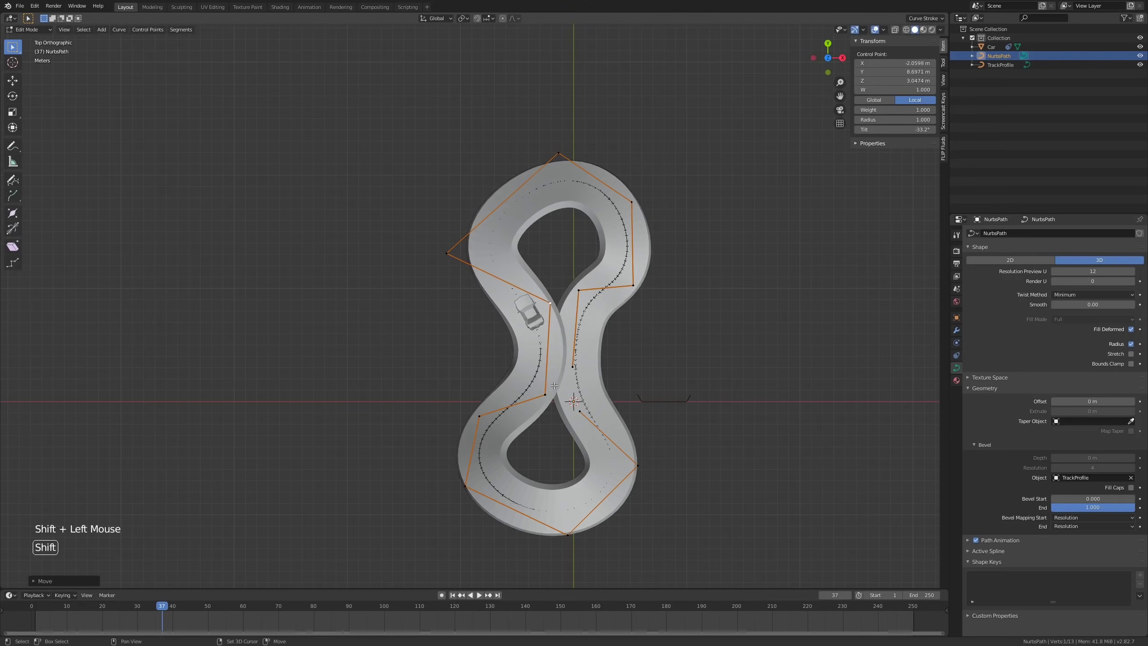
pyautogui.press('g')
pyautogui.click(579, 379)
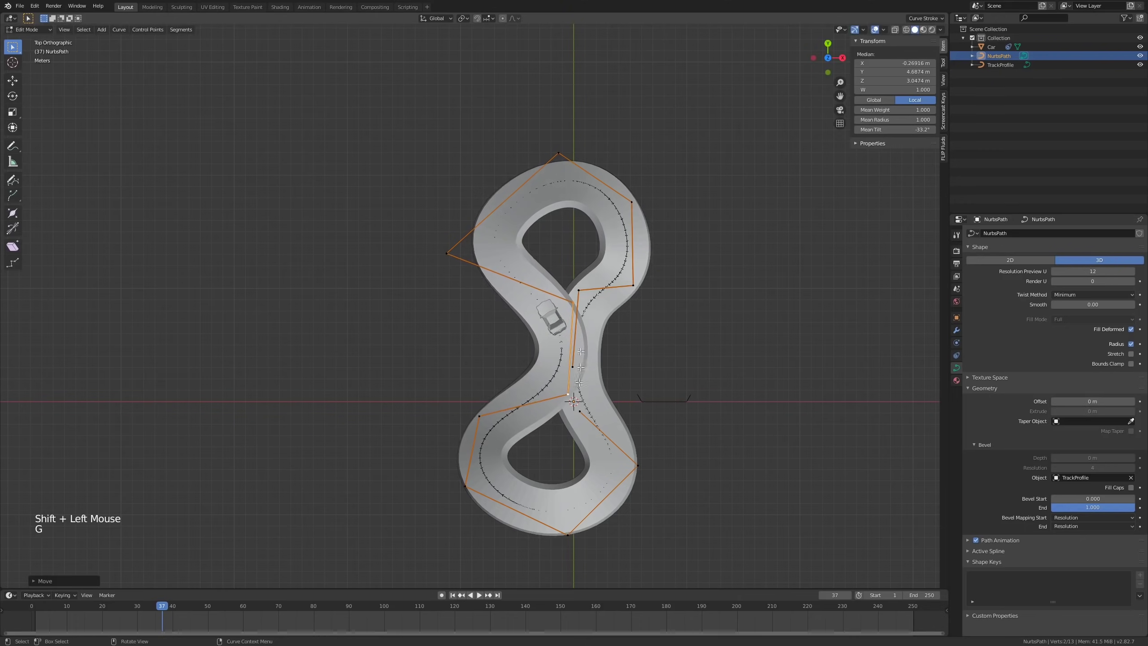
# Step: Try a steeper negative tilt on the raised crossing control point nearest the origin
pyautogui.click(559, 155)
pyautogui.scroll(-1, 572, 195)
pyautogui.moveTo(588, 253); pyautogui.dragTo(549, 312, button='middle')
pyautogui.moveTo(549, 312); pyautogui.dragTo(474, 240, button='middle')
pyautogui.keyDown('shift'); pyautogui.moveTo(473, 240); pyautogui.dragTo(576, 250, button='middle'); pyautogui.keyUp('shift')
pyautogui.click(520, 343)
pyautogui.scroll(-1, 521, 343)
pyautogui.click(590, 306)
pyautogui.click(589, 306)
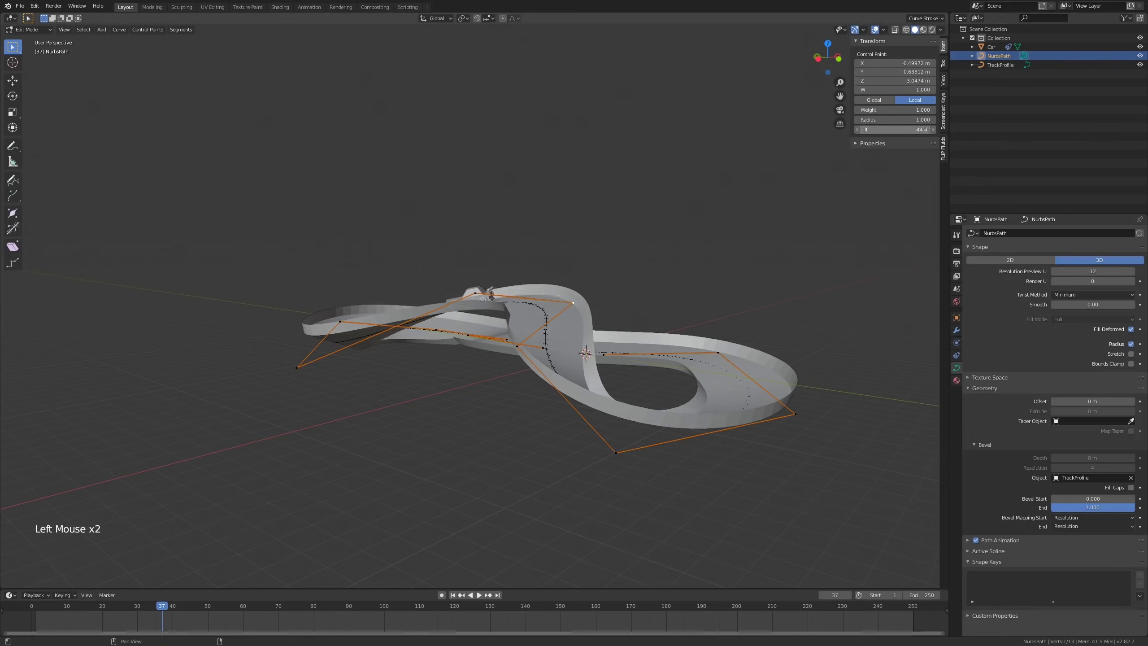
# Step: Move the three ground-level control points under the crossing about 1.2 m toward -X
pyautogui.moveTo(678, 240); pyautogui.dragTo(556, 267, button='middle')
pyautogui.scroll(-2, 816, 236)
pyautogui.scroll(2, 690, 288)
pyautogui.press('Tab')
pyautogui.moveTo(556, 267); pyautogui.dragTo(590, 360, button='middle')
pyautogui.click(614, 340)
pyautogui.press('Tab')
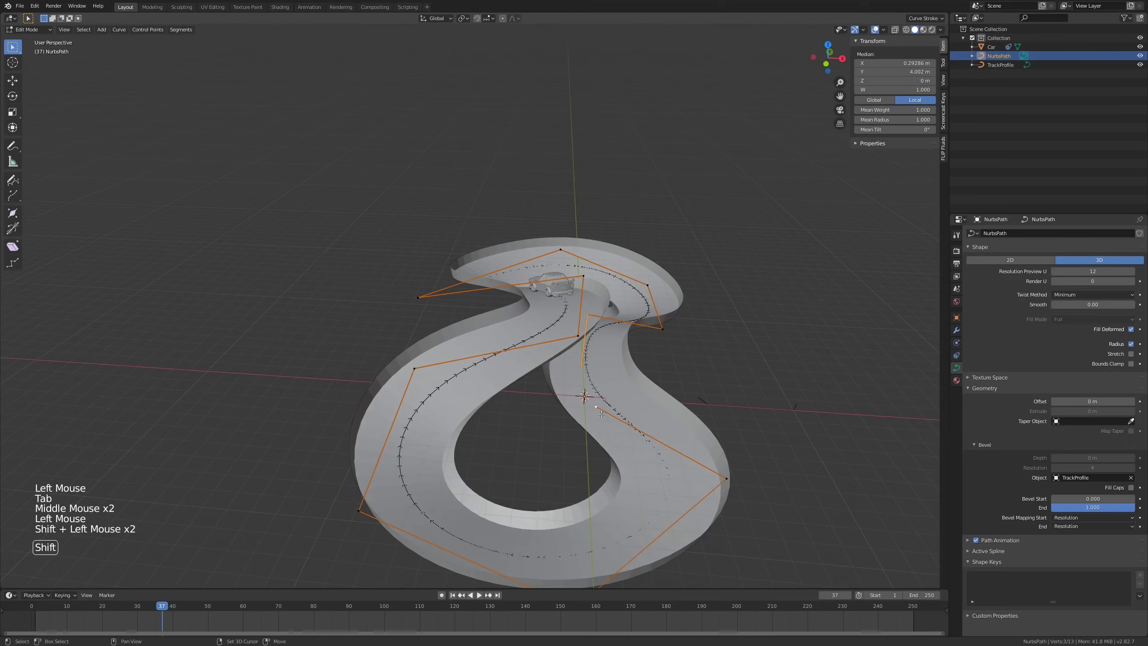
pyautogui.press('g')
pyautogui.press('x')
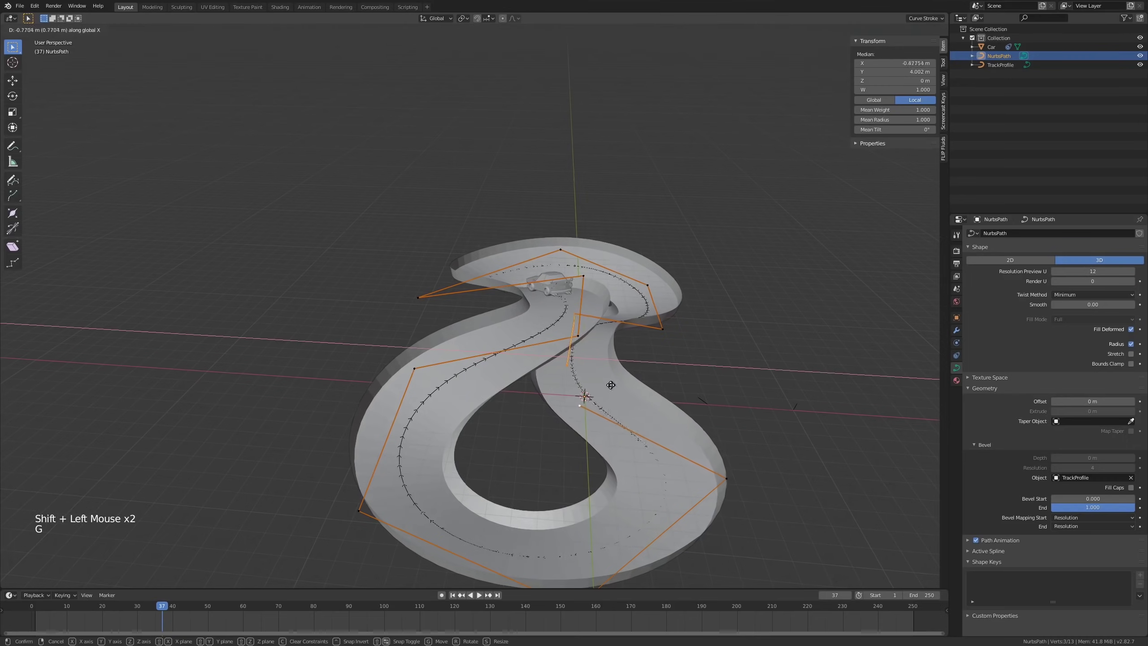
pyautogui.click(603, 384)
# Step: Move the two raised crossing control points about 2.3 m along +X
pyautogui.moveTo(603, 384); pyautogui.dragTo(605, 336, button='middle')
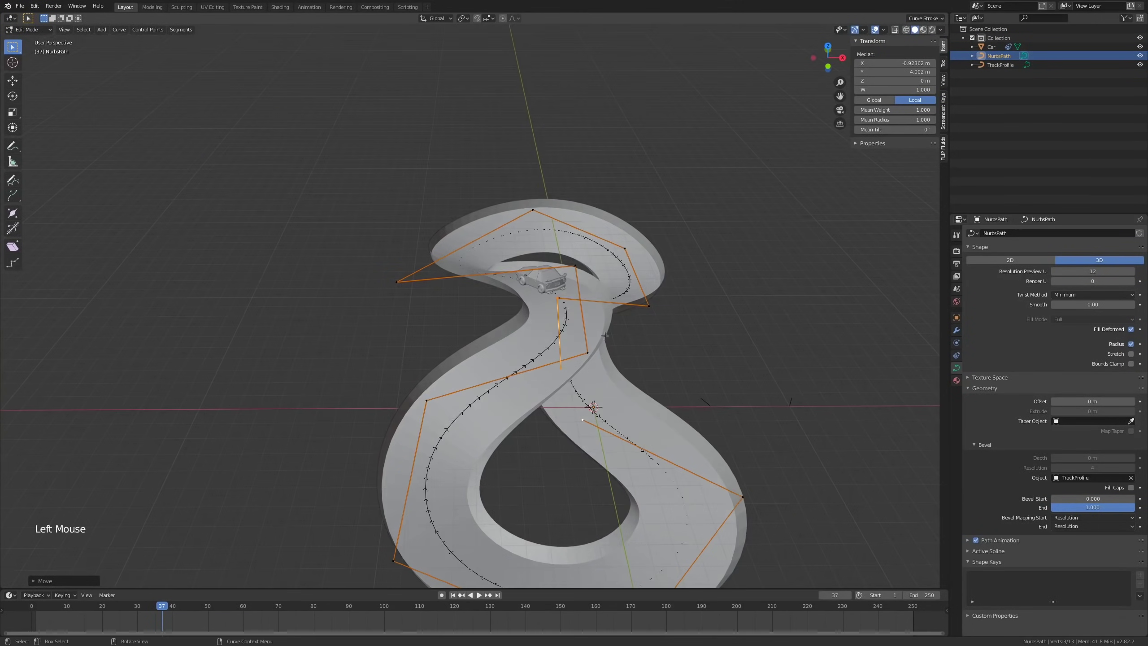
pyautogui.press('g')
pyautogui.press('x')
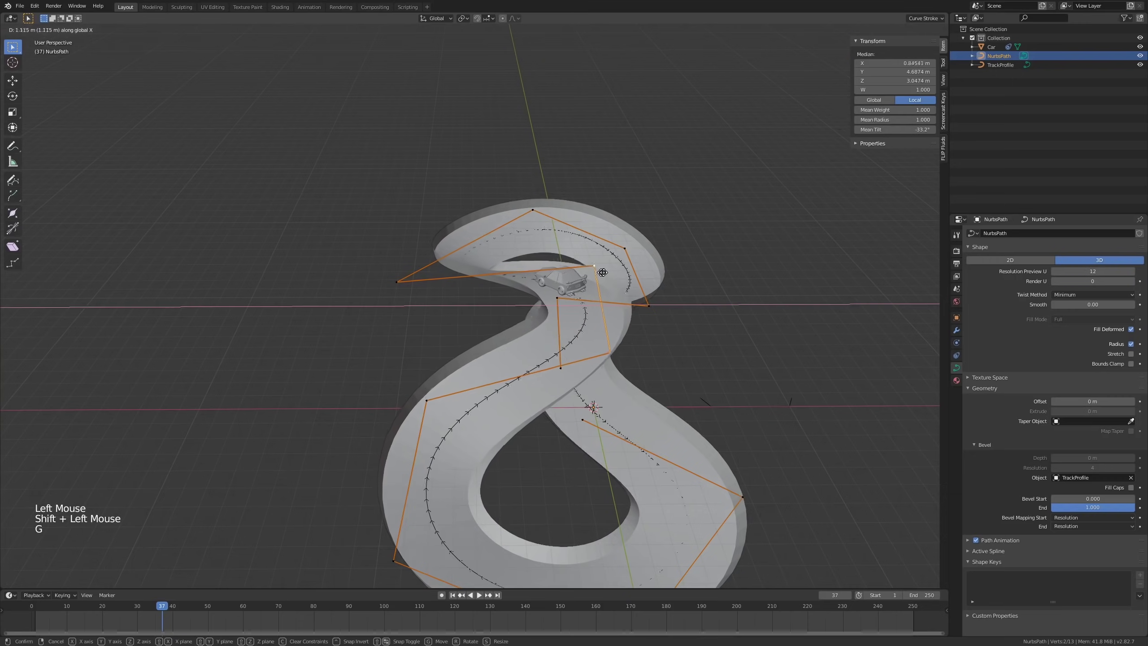
pyautogui.click(624, 274)
# Step: Shift the two raised crossing control points further toward +X and slightly toward -Y in top view
pyautogui.moveTo(624, 273); pyautogui.dragTo(614, 302, button='middle')
pyautogui.scroll(1, 614, 302)
pyautogui.scroll(-1, 619, 385)
pyautogui.moveTo(620, 385); pyautogui.dragTo(673, 433, button='middle')
pyautogui.scroll(1, 620, 402)
pyautogui.scroll(-1, 620, 402)
pyautogui.press('KP_7')
pyautogui.press('g')
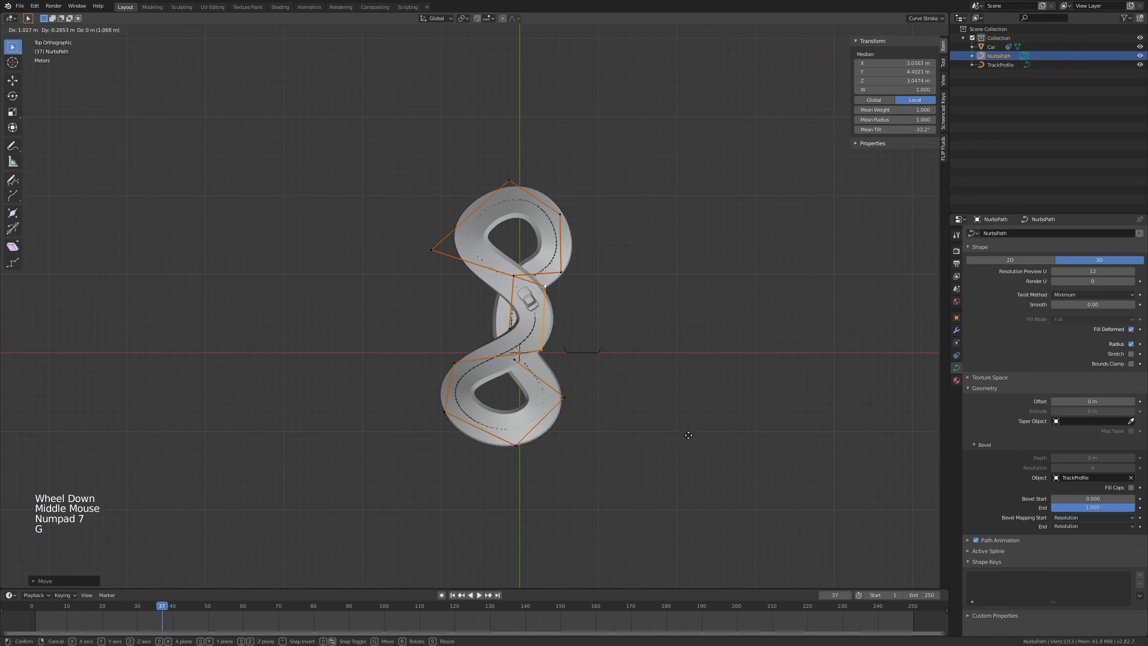
pyautogui.click(690, 438)
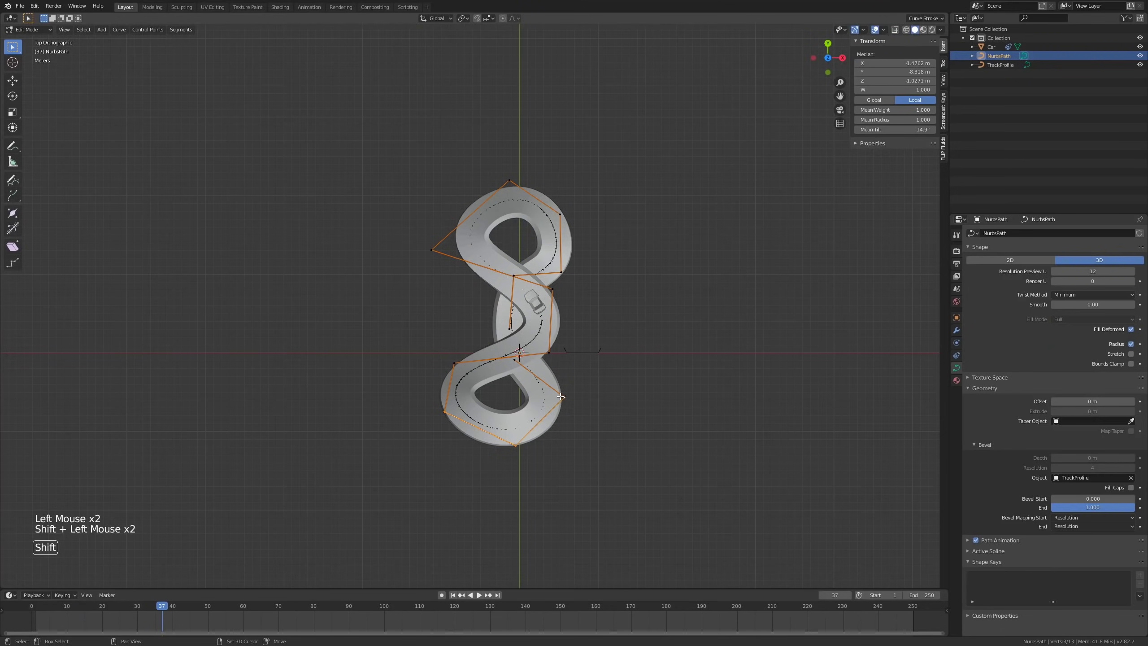
# Step: Lengthen the -Y loop by moving its three outer control points about 2.7 m toward -Y
pyautogui.press('g')
pyautogui.click(561, 418)
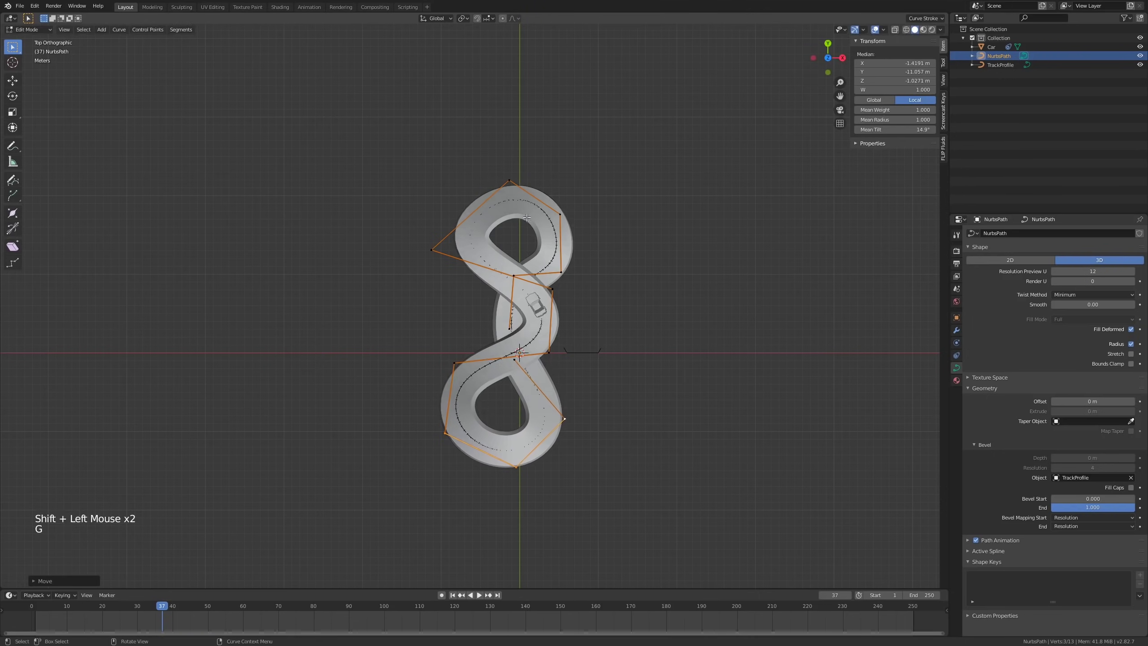
# Step: Enlarge the +Y loop by moving its outermost control point further toward +Y and the neighbouring +X-side point about 2.1 m toward +X
pyautogui.click(520, 196)
pyautogui.press('g')
pyautogui.click(511, 174)
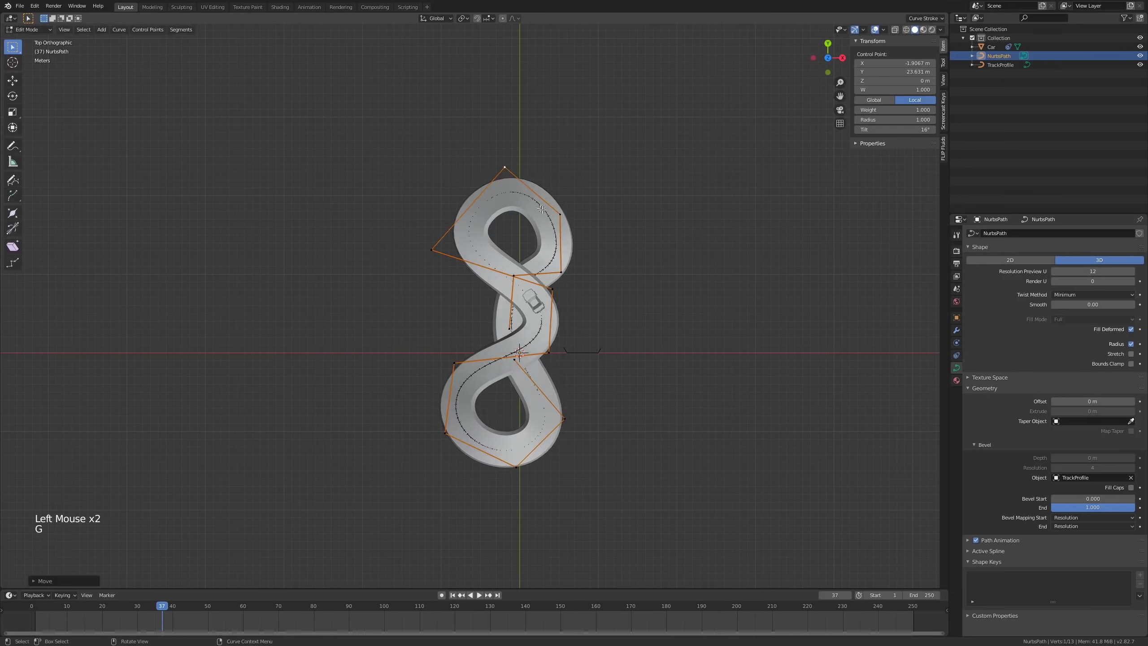
pyautogui.press('g')
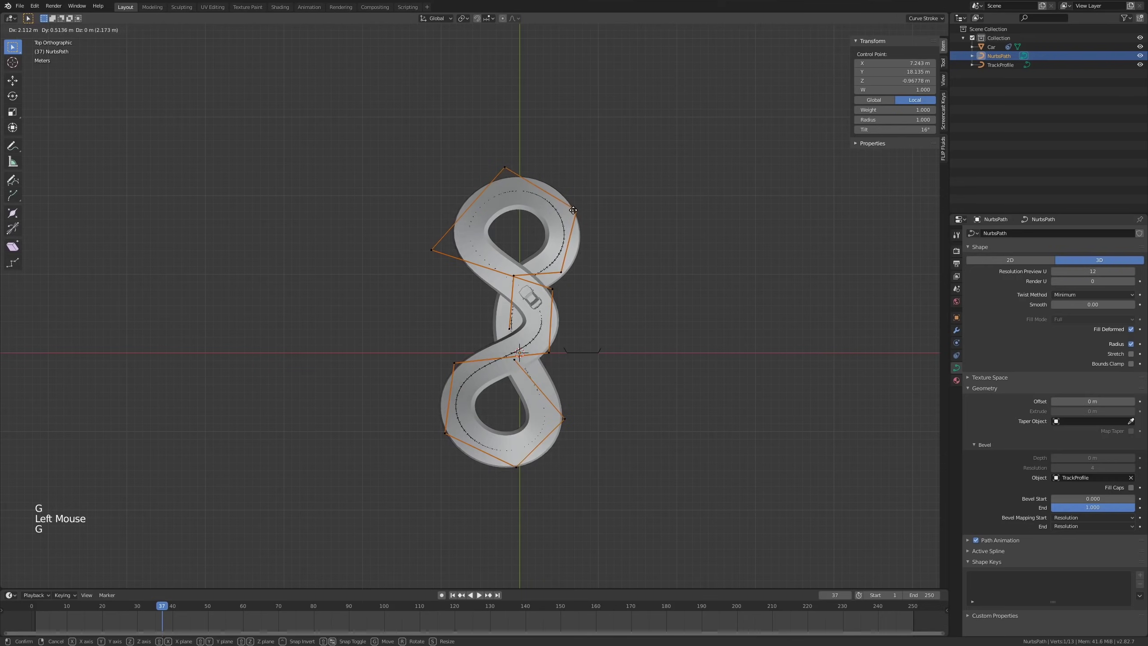
pyautogui.click(573, 210)
# Step: Spread the two raised crossing control points apart in top view by scaling them up by about 1.5
pyautogui.moveTo(590, 277); pyautogui.dragTo(564, 361, button='middle')
pyautogui.scroll(1, 564, 361)
pyautogui.scroll(-2, 564, 361)
pyautogui.press('KP_7')
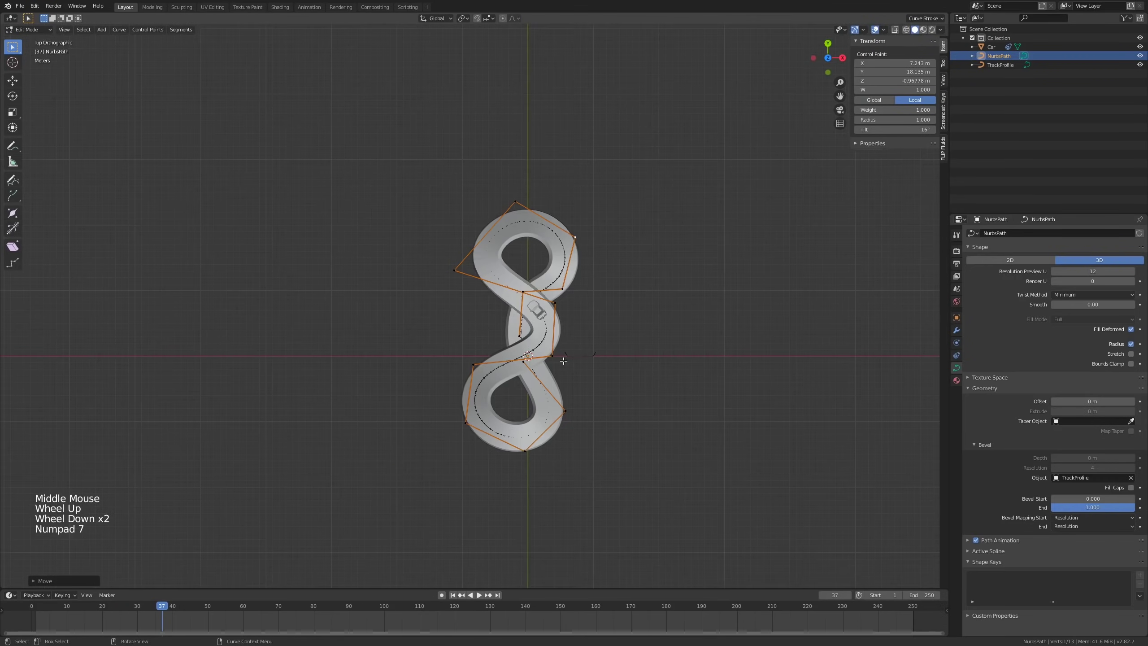
pyautogui.scroll(2, 563, 360)
pyautogui.click(551, 277)
pyautogui.keyDown('shift'); pyautogui.click(547, 355); pyautogui.keyUp('shift')
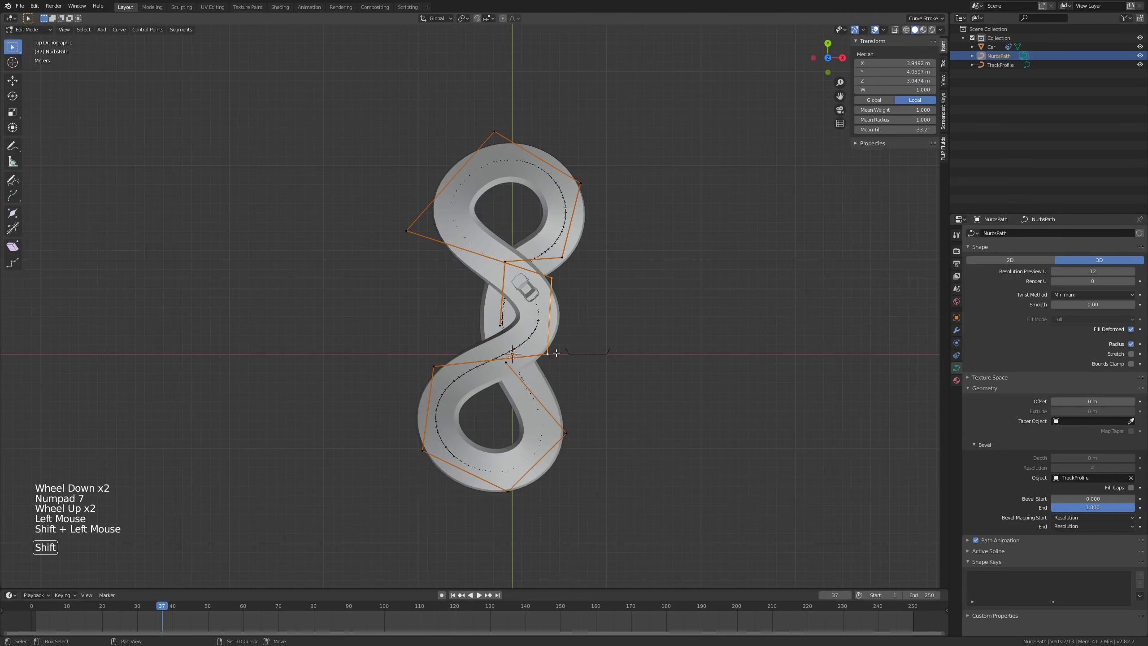
pyautogui.press('s')
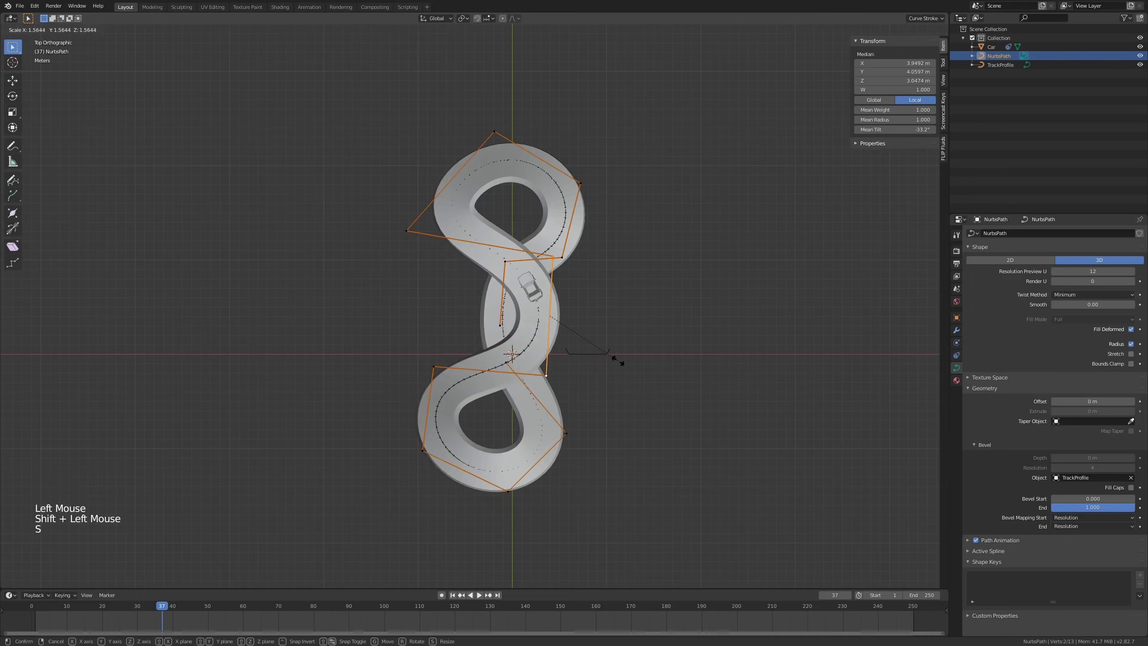
pyautogui.click(605, 362)
# Step: Move the ground-level control points under the crossing along the X axis
pyautogui.moveTo(606, 362); pyautogui.dragTo(580, 275, button='middle')
pyautogui.scroll(-1, 582, 278)
pyautogui.click(565, 406)
pyautogui.keyDown('shift'); pyautogui.click(569, 432); pyautogui.keyUp('shift')
pyautogui.moveTo(569, 432); pyautogui.dragTo(603, 474, button='middle')
pyautogui.press('g')
pyautogui.press('x')
pyautogui.click(579, 394)
# Step: Preview the car driving over the reshaped track, deselect all control points and leave Edit Mode
pyautogui.scroll(-3, 630, 422)
pyautogui.moveTo(632, 421); pyautogui.dragTo(594, 402, button='middle')
pyautogui.press('space')
pyautogui.scroll(3, 594, 402)
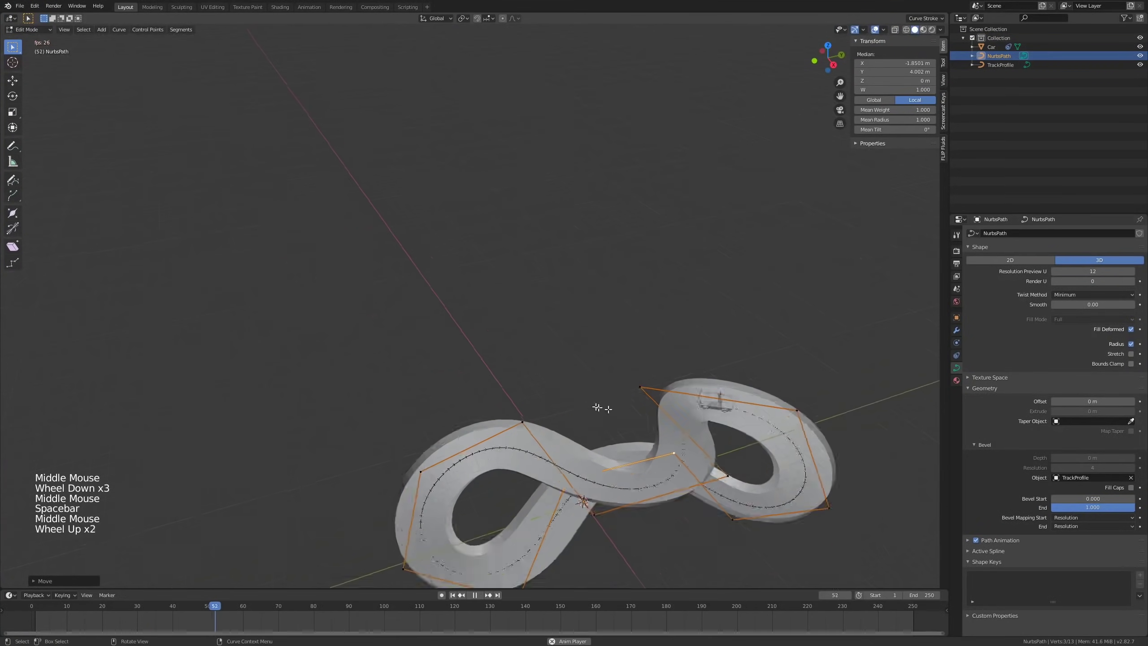
pyautogui.hotkey('alt', 'a')
pyautogui.keyDown('shift'); pyautogui.moveTo(687, 492); pyautogui.dragTo(777, 397, button='middle'); pyautogui.keyUp('shift')
pyautogui.scroll(-1, 610, 379)
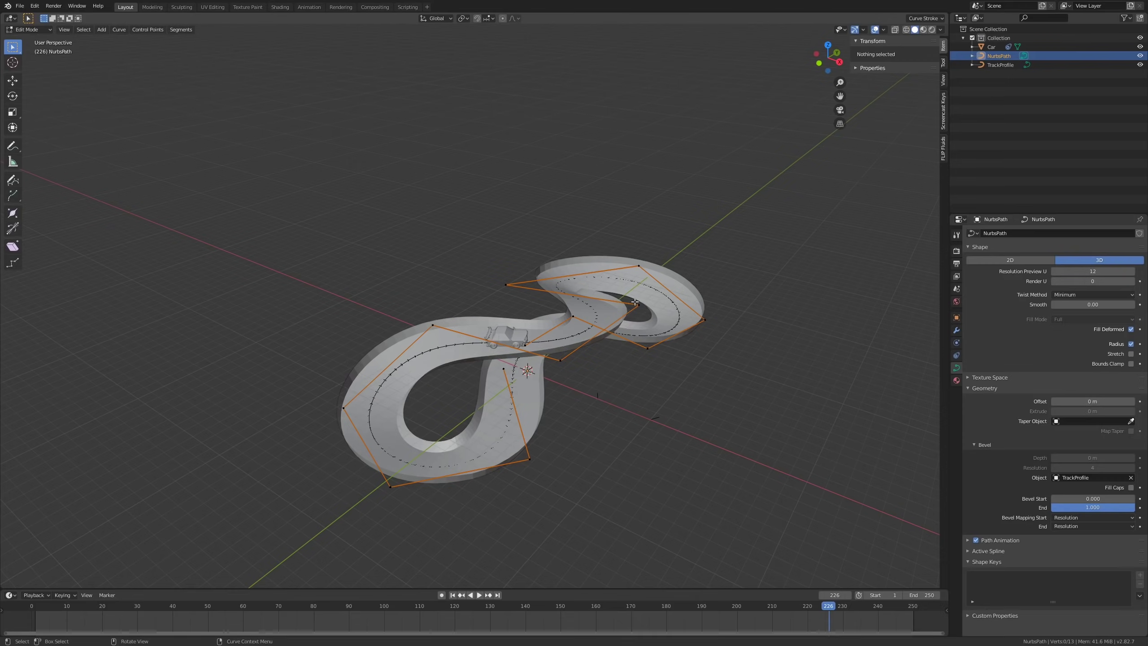
pyautogui.moveTo(635, 302); pyautogui.dragTo(668, 327, button='middle')
pyautogui.press('Tab')
# Step: Play the animation in Object Mode and inspect the car's full lap and its restart from several angles
pyautogui.press('space')
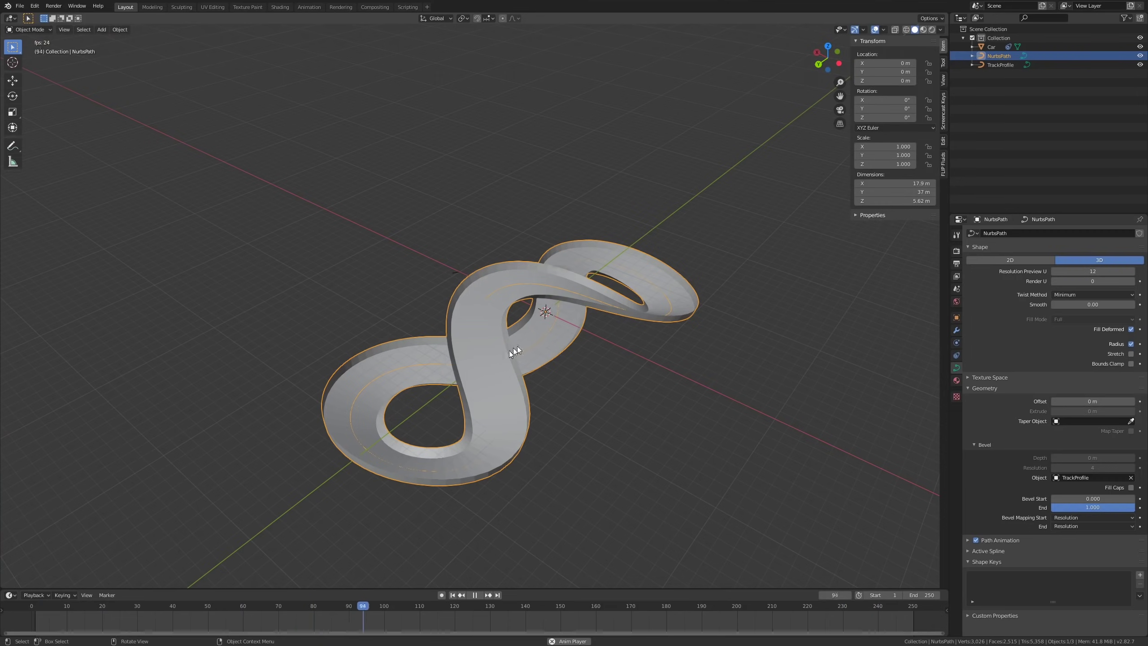
pyautogui.moveTo(598, 311)
pyautogui.mouseDown(button='middle')
pyautogui.moveTo(636, 312)
pyautogui.moveTo(604, 313)
pyautogui.mouseUp(button='middle')
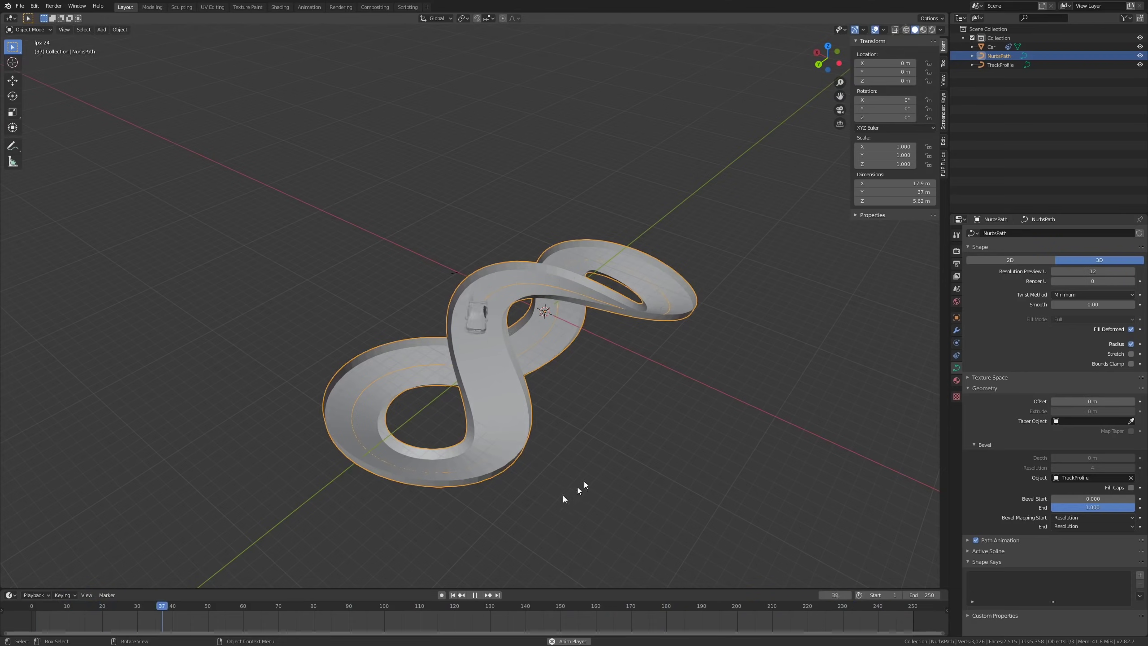
pyautogui.click(886, 609)
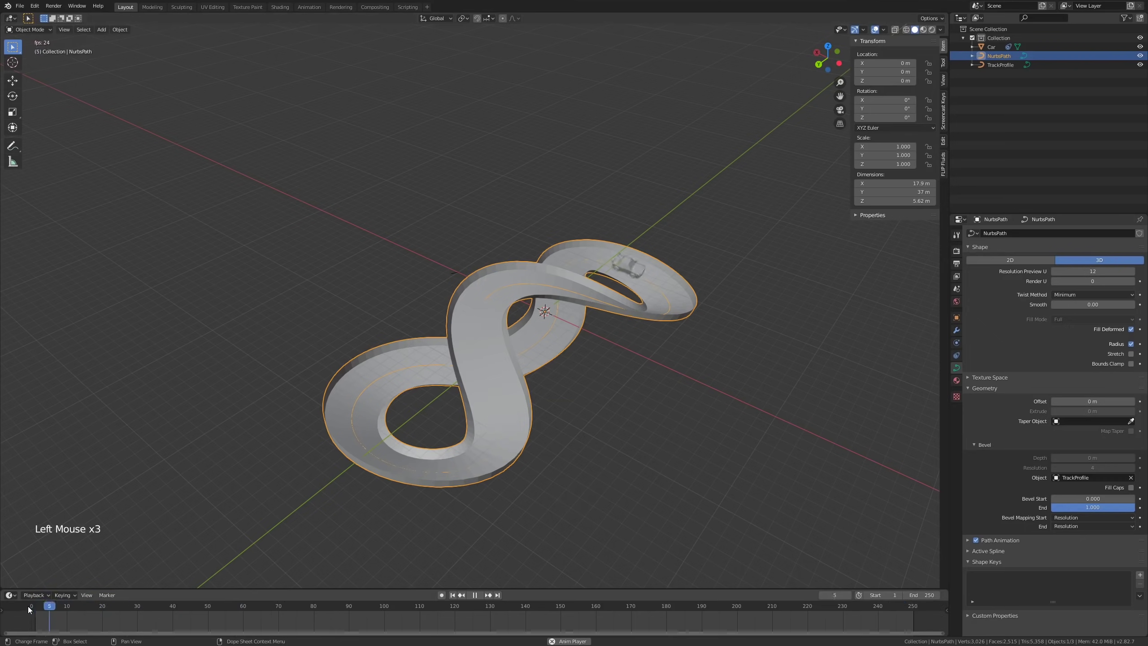
pyautogui.moveTo(589, 332); pyautogui.dragTo(615, 357, button='middle')
pyautogui.moveTo(621, 266); pyautogui.dragTo(471, 366, button='middle')
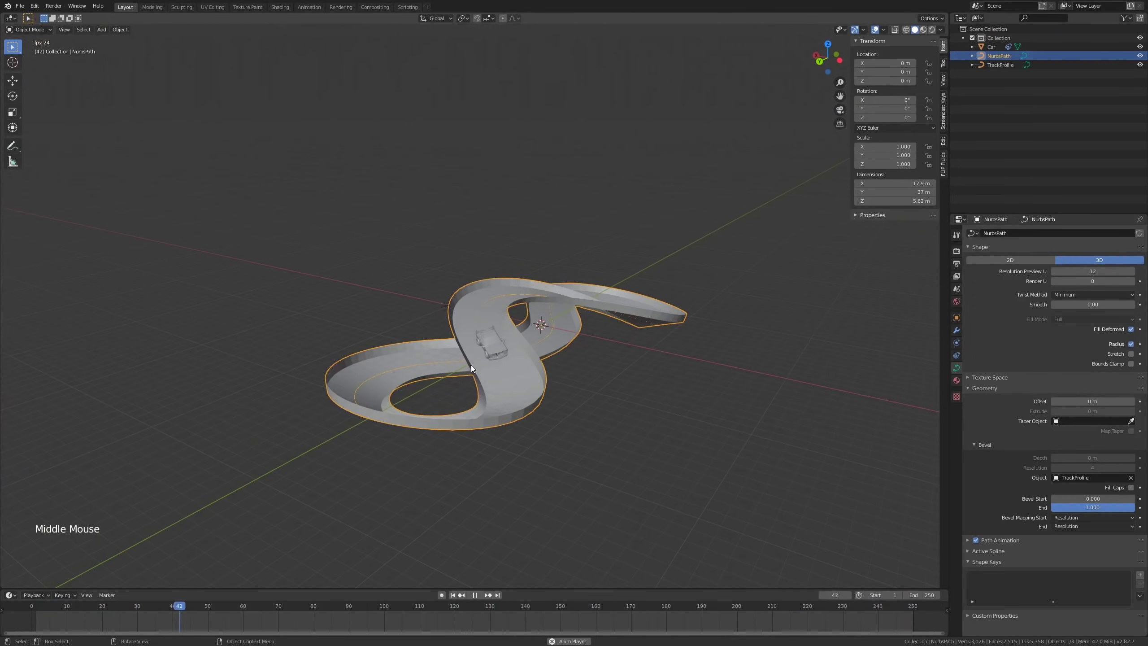
pyautogui.press('space')
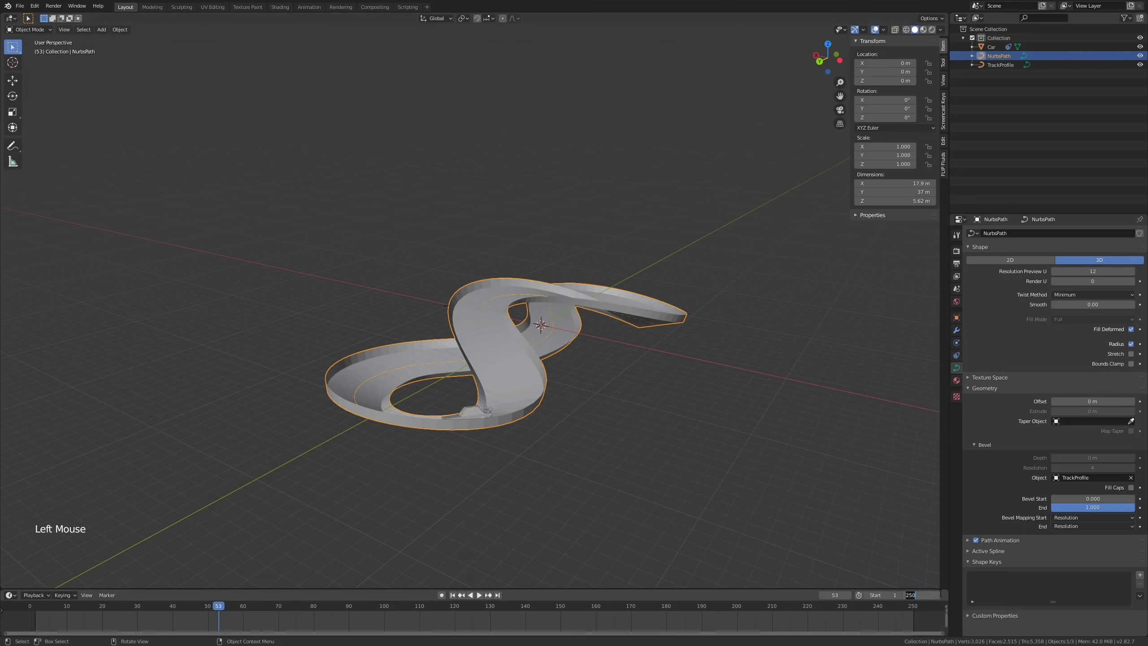
# Step: Set the scene's end frame to 120 and the frame rate to 30 fps
pyautogui.press('Return')
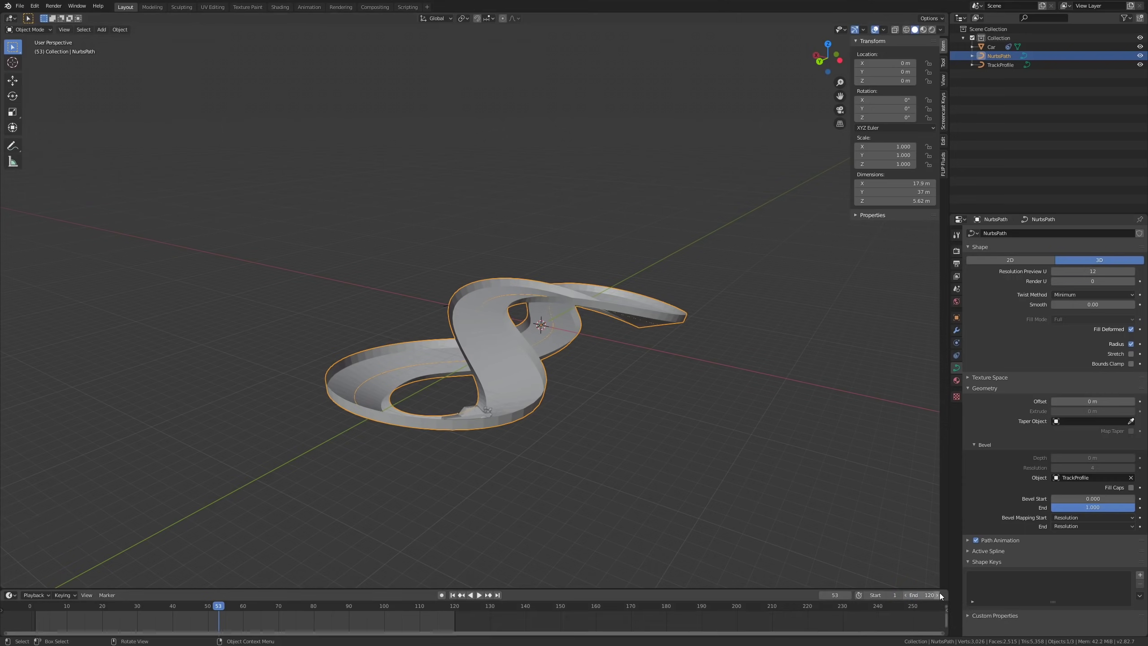
pyautogui.click(955, 264)
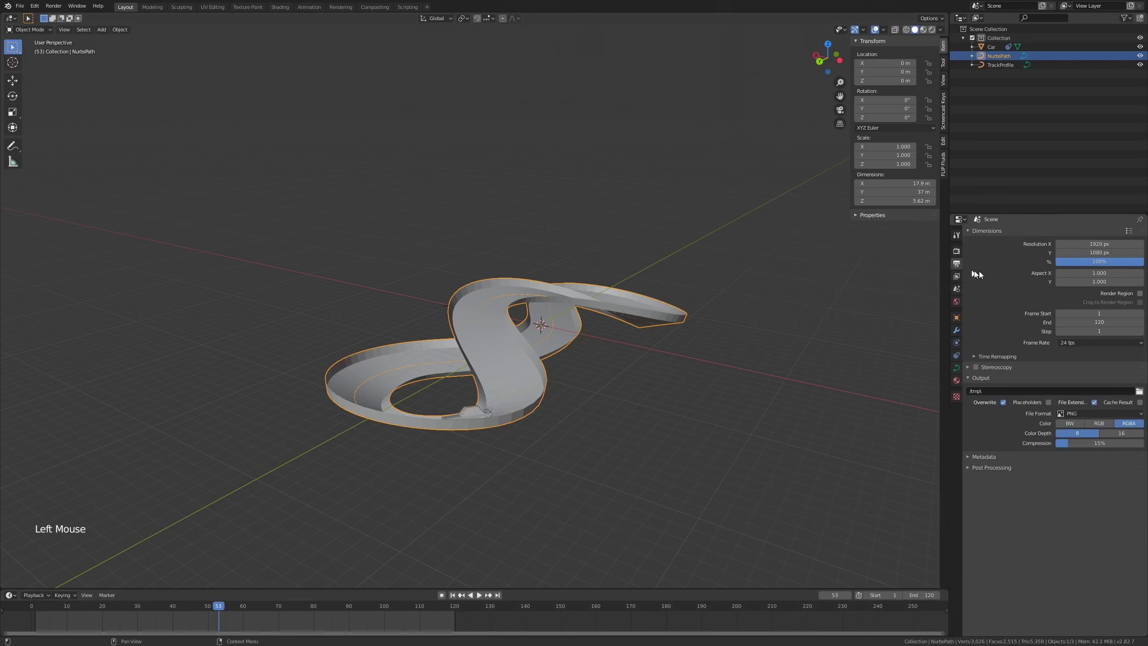
pyautogui.click(1100, 342)
pyautogui.click(1083, 387)
# Step: Play the shortened animation and examine the car's speed and motion along the track from several angles
pyautogui.press('space')
pyautogui.moveTo(518, 332)
pyautogui.mouseDown(button='middle')
pyautogui.moveTo(523, 344)
pyautogui.moveTo(524, 318)
pyautogui.moveTo(520, 336)
pyautogui.mouseUp(button='middle')
pyautogui.scroll(2, 522, 345)
pyautogui.scroll(-1, 522, 345)
pyautogui.moveTo(557, 287); pyautogui.dragTo(433, 253, button='middle')
pyautogui.moveTo(379, 259); pyautogui.dragTo(589, 285, button='middle')
pyautogui.scroll(3, 566, 282)
pyautogui.scroll(-3, 547, 276)
pyautogui.scroll(2, 549, 290)
pyautogui.press('space')
pyautogui.scroll(-2, 574, 293)
pyautogui.press('space')
pyautogui.press('space')
pyautogui.press('space')
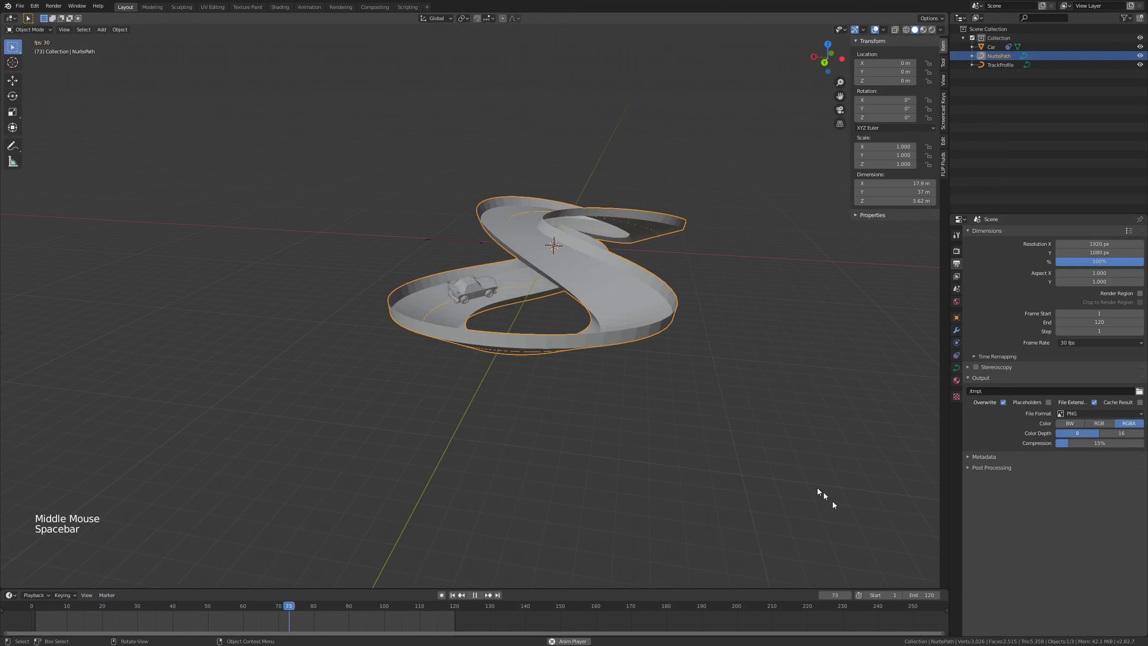
pyautogui.moveTo(731, 389); pyautogui.dragTo(697, 397, button='middle')
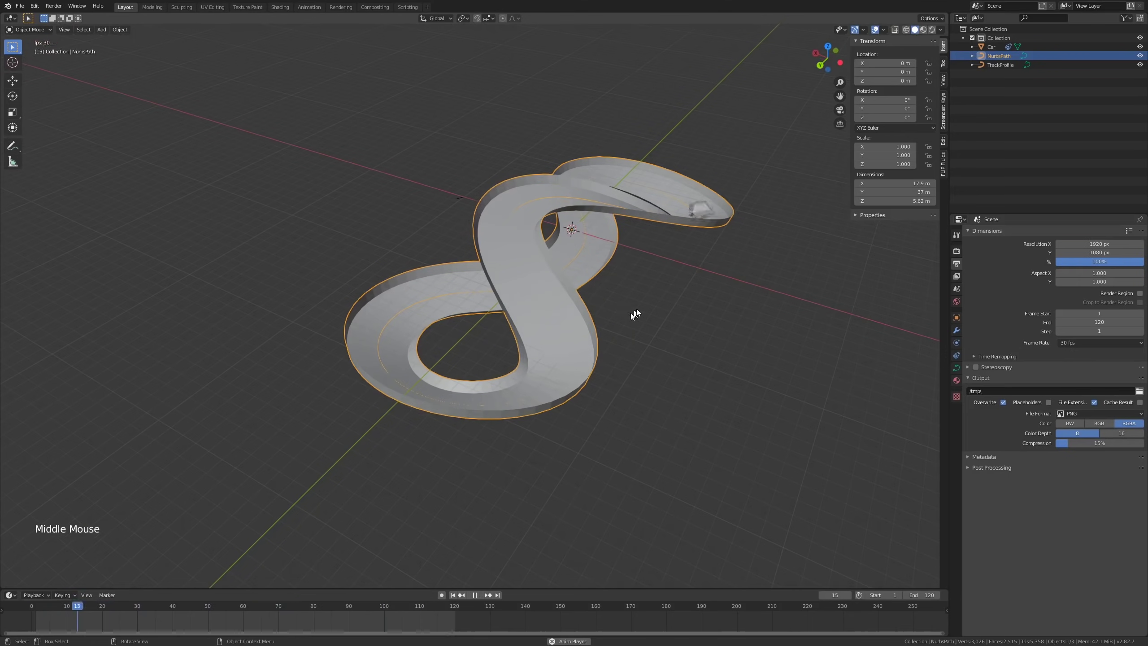
pyautogui.press('space')
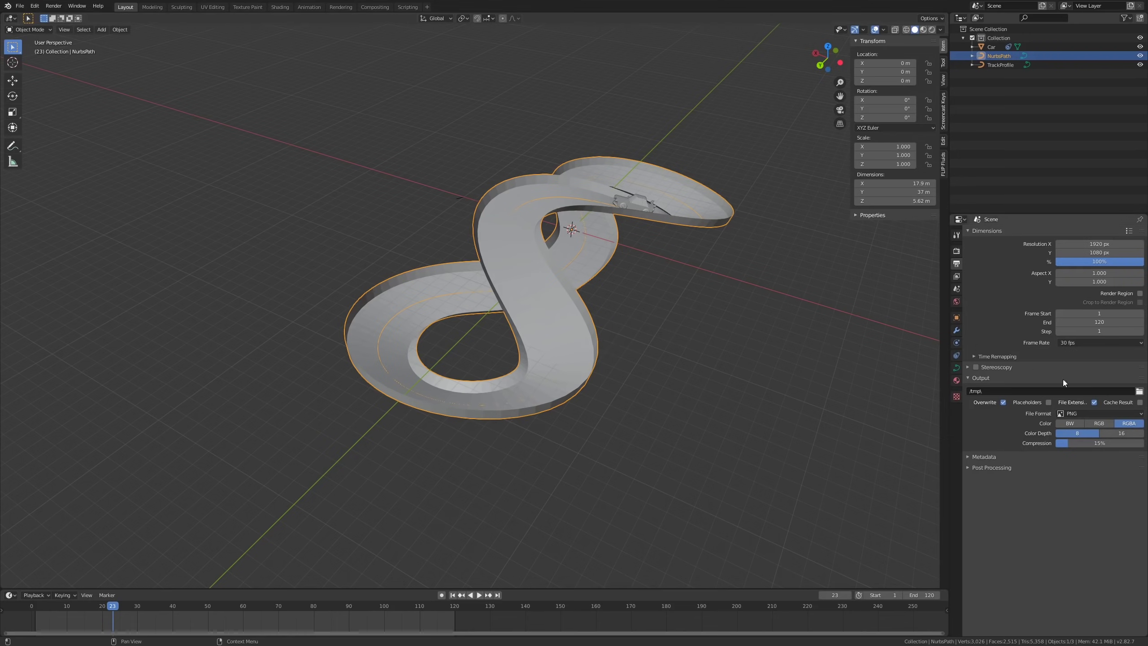
# Step: Review the car's Follow Path constraint and expand the track path's Path Animation settings
pyautogui.click(957, 367)
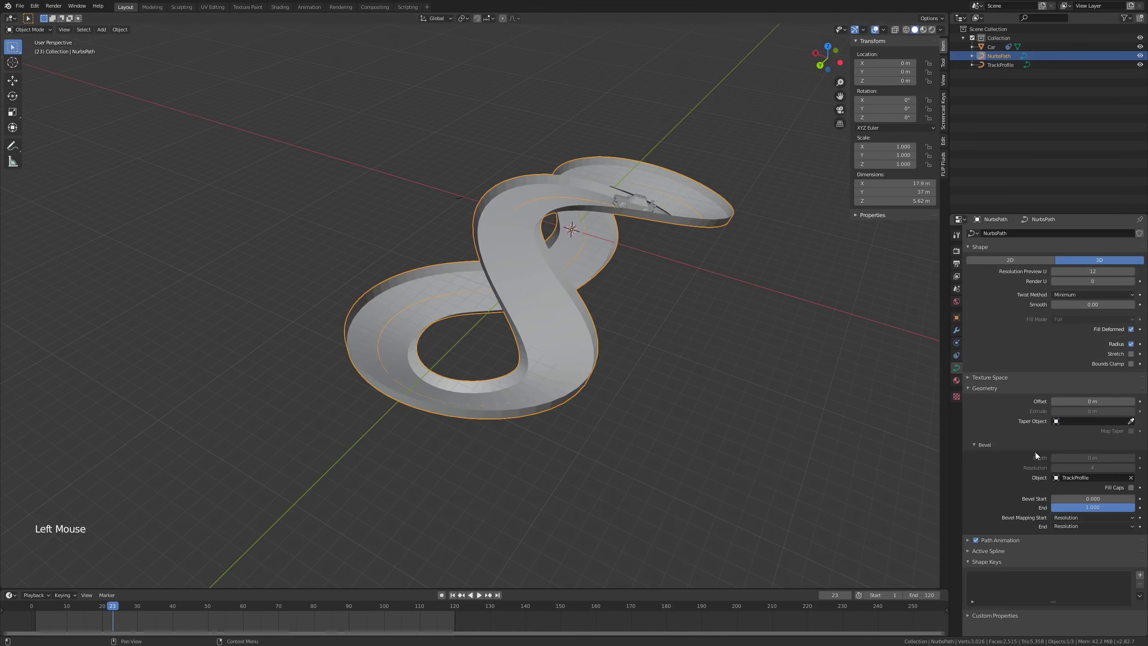
pyautogui.scroll(-1, 1022, 509)
pyautogui.click(1008, 541)
pyautogui.scroll(-2, 1009, 539)
pyautogui.click(640, 206)
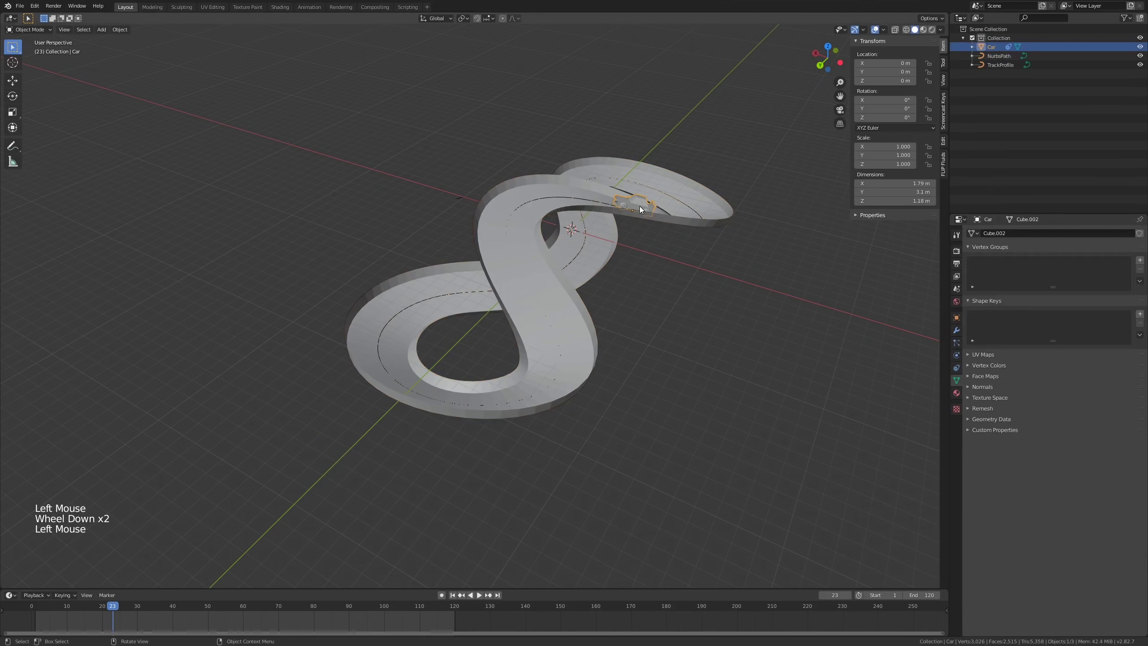
pyautogui.click(958, 368)
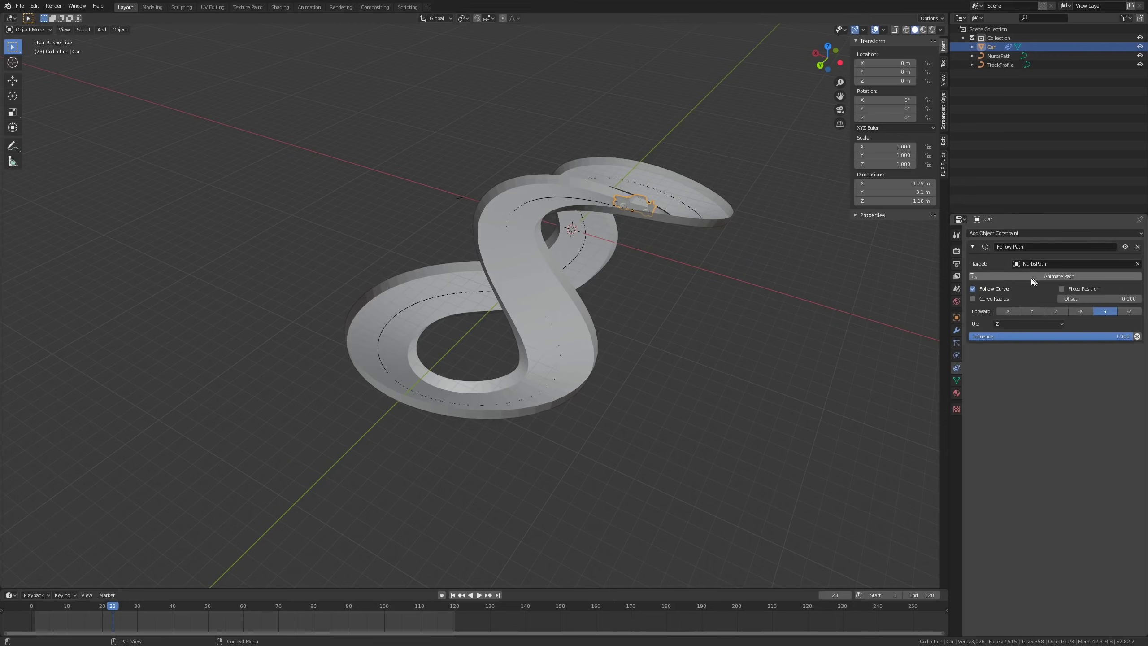
pyautogui.click(581, 273)
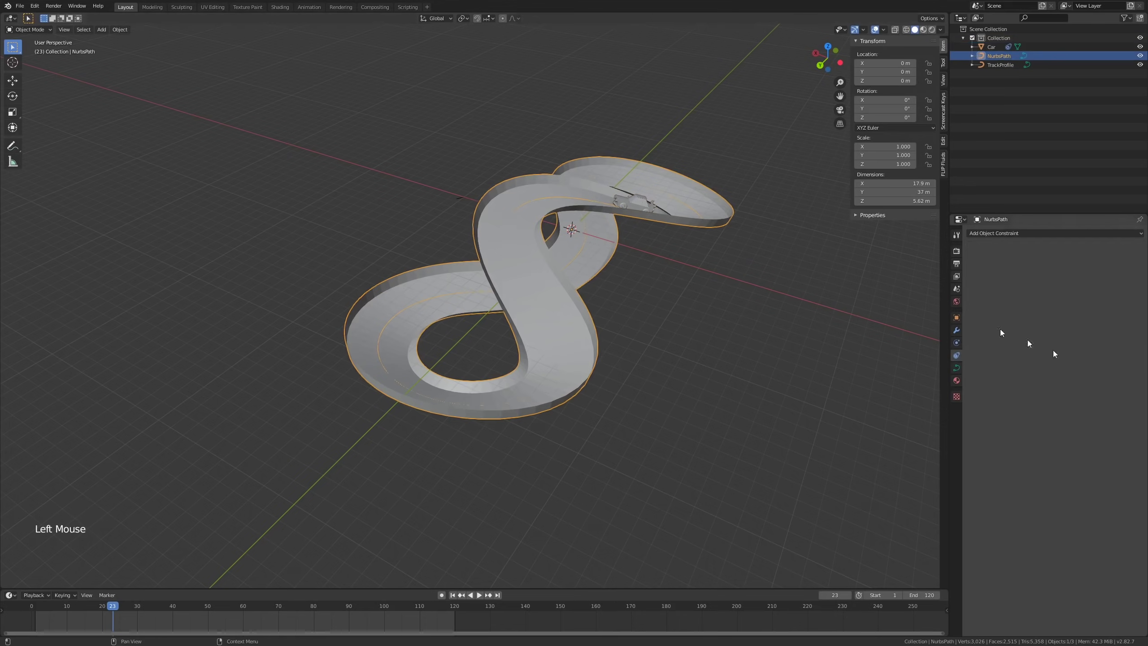
pyautogui.click(959, 368)
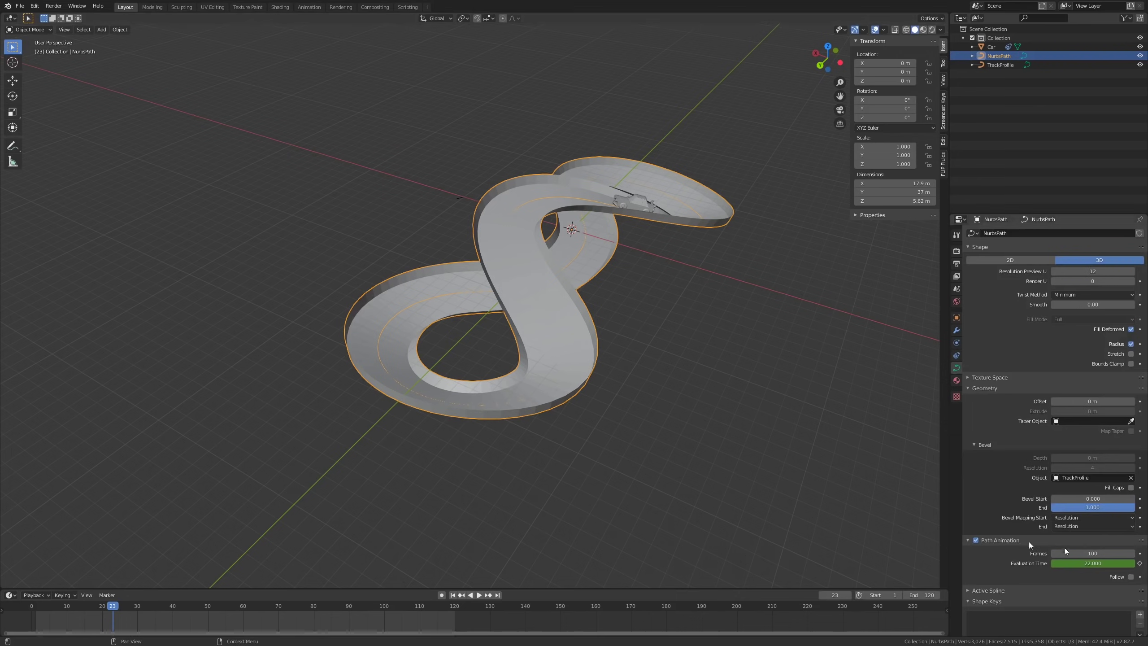
# Step: Play the animation and check the car's position around frame 113 near the end of the frame range
pyautogui.press('space')
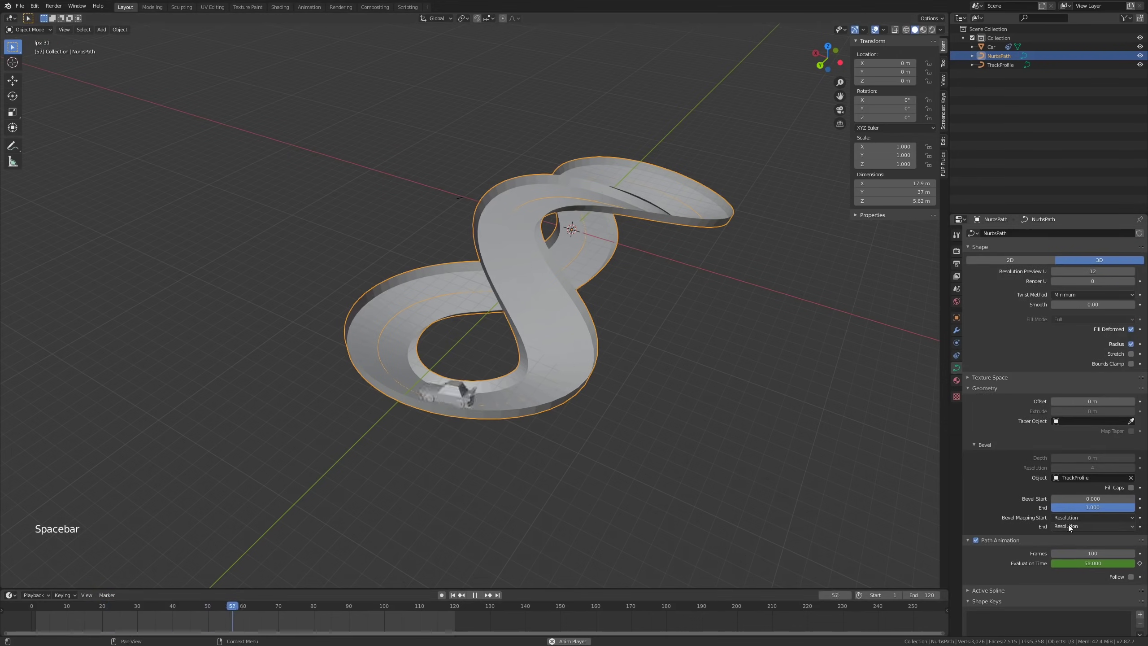
pyautogui.click(423, 607)
pyautogui.click(423, 606)
pyautogui.click(422, 606)
pyautogui.click(424, 607)
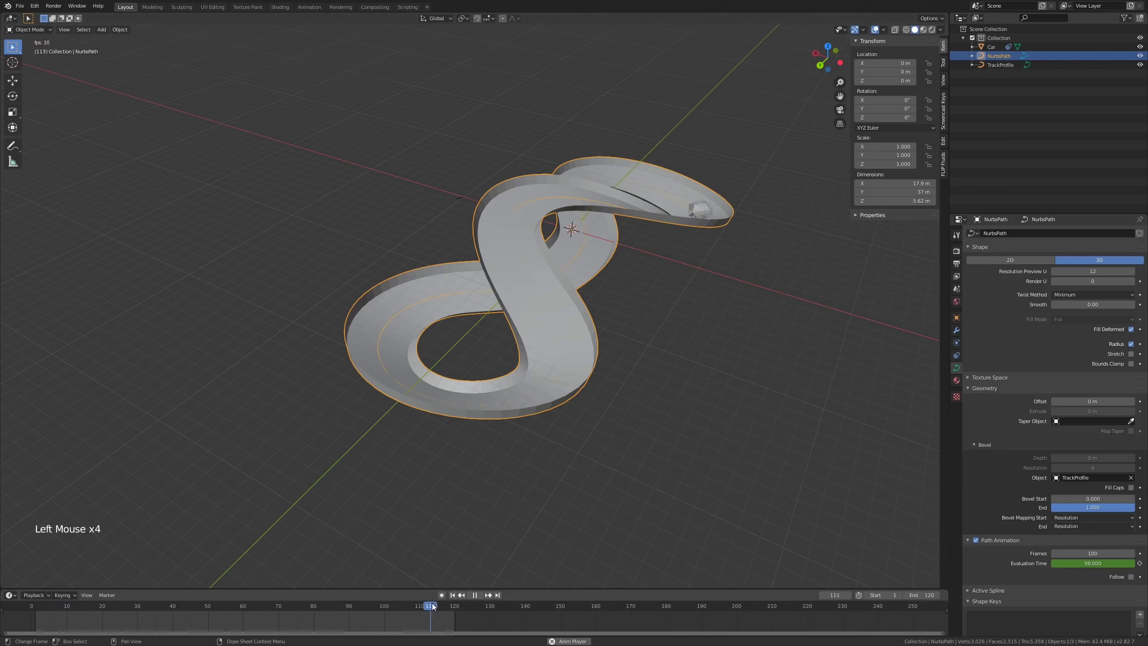
# Step: Stop playback and set the path animation's Frames to 120
pyautogui.press('space')
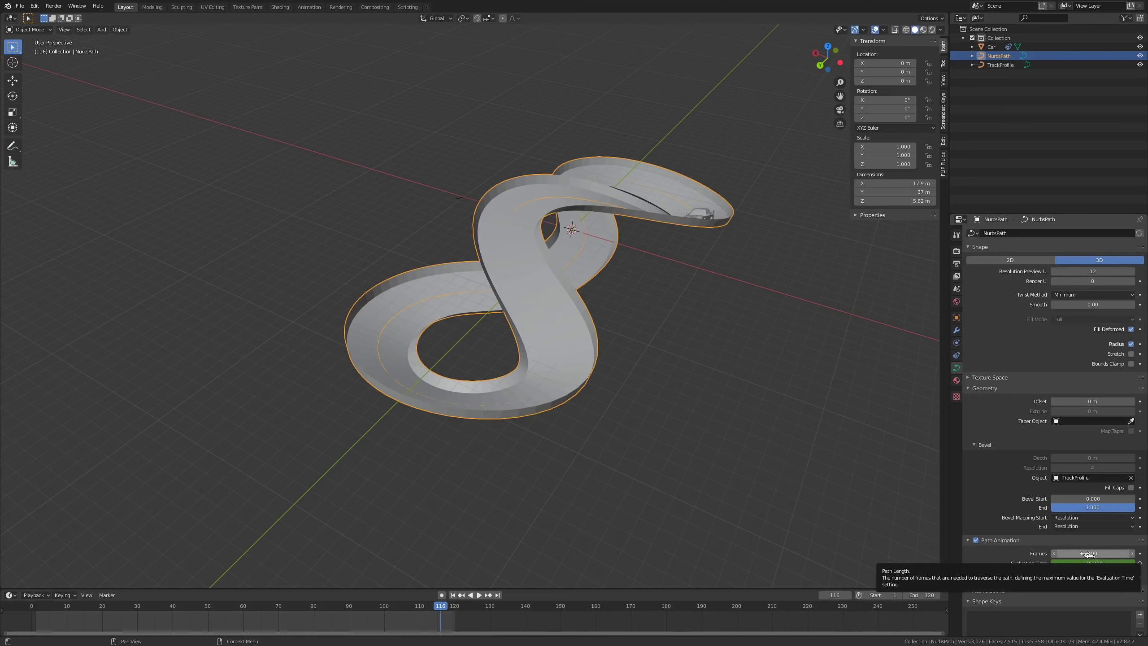
pyautogui.click(1081, 552)
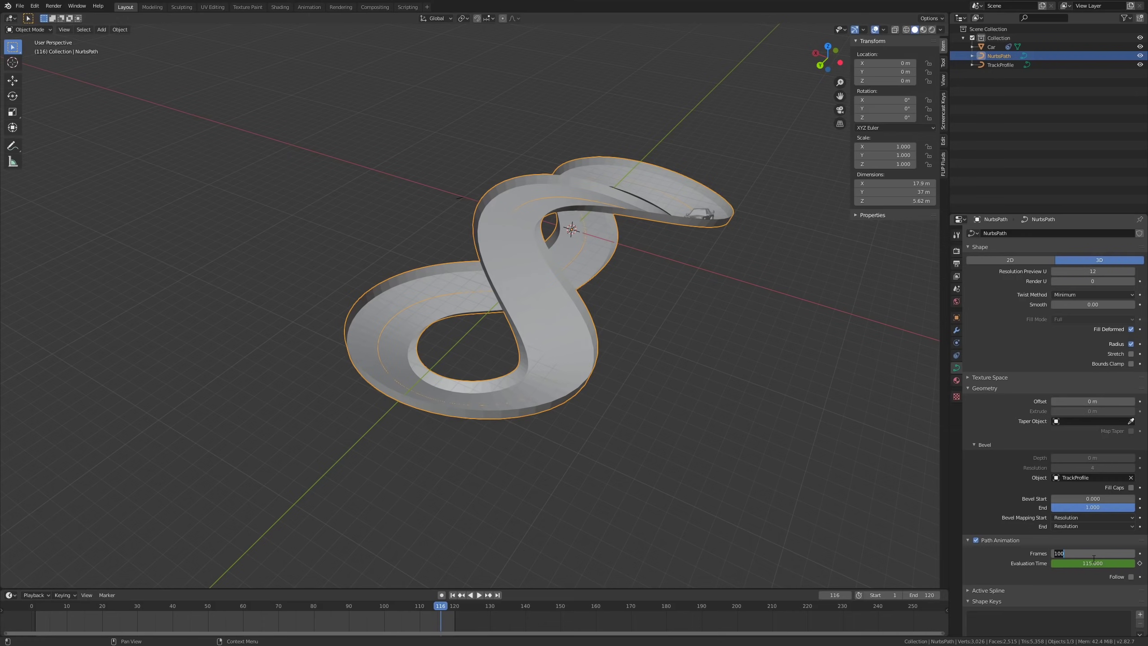
pyautogui.press('Return')
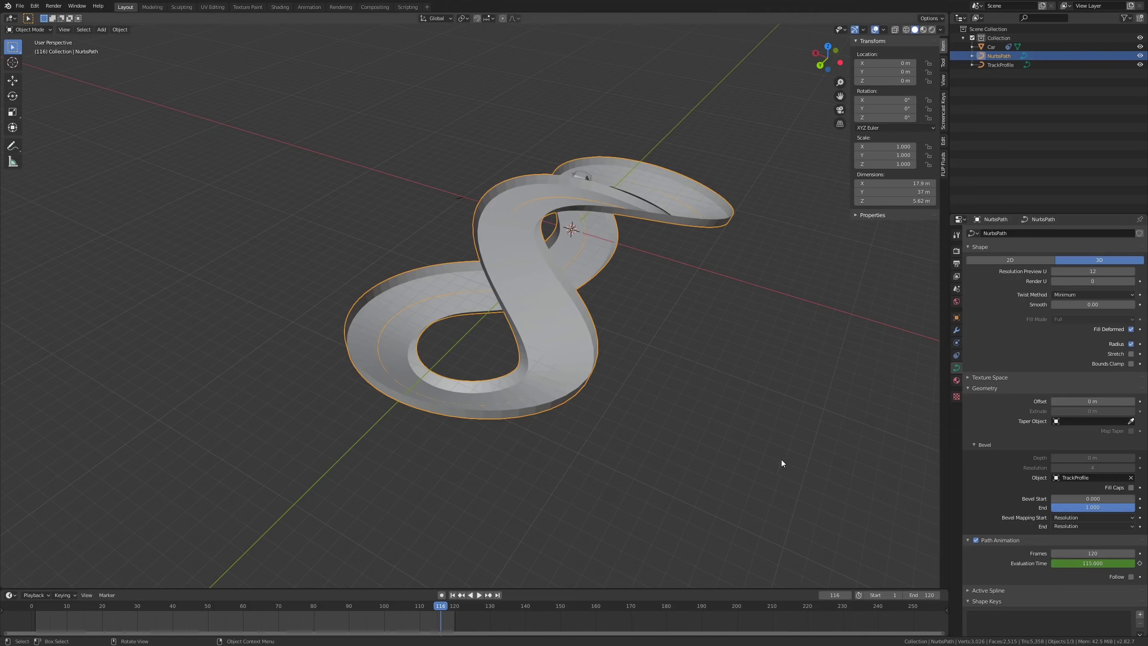
# Step: Play the animation and scrub from frame 1 to 120 to check that the car completes one lap
pyautogui.press('space')
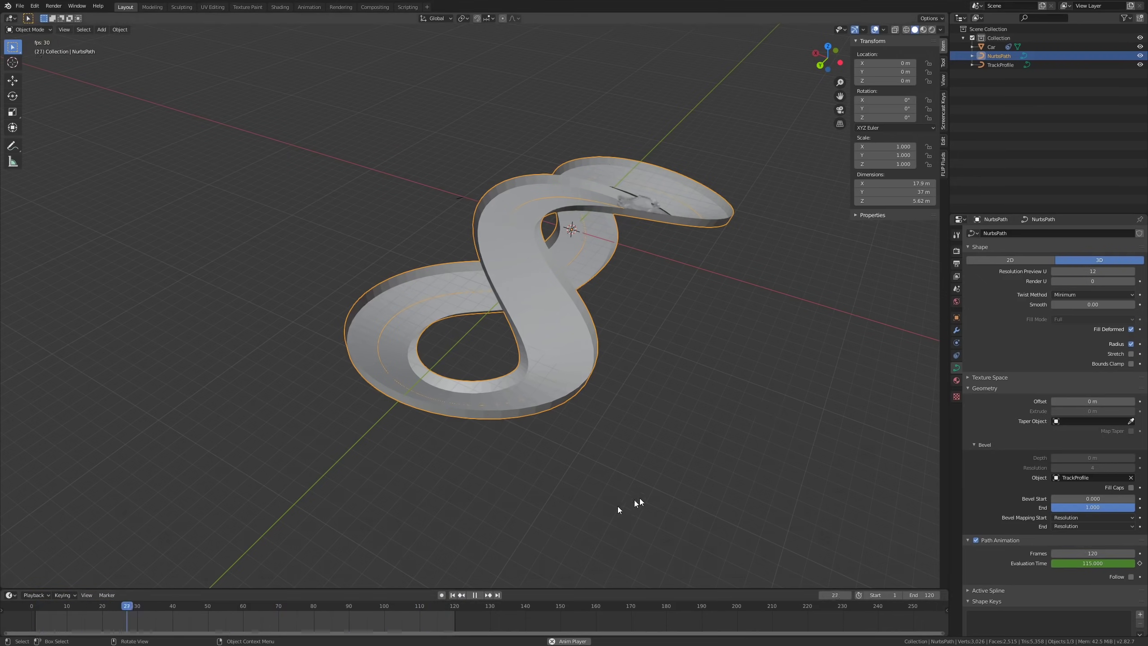
pyautogui.press('space')
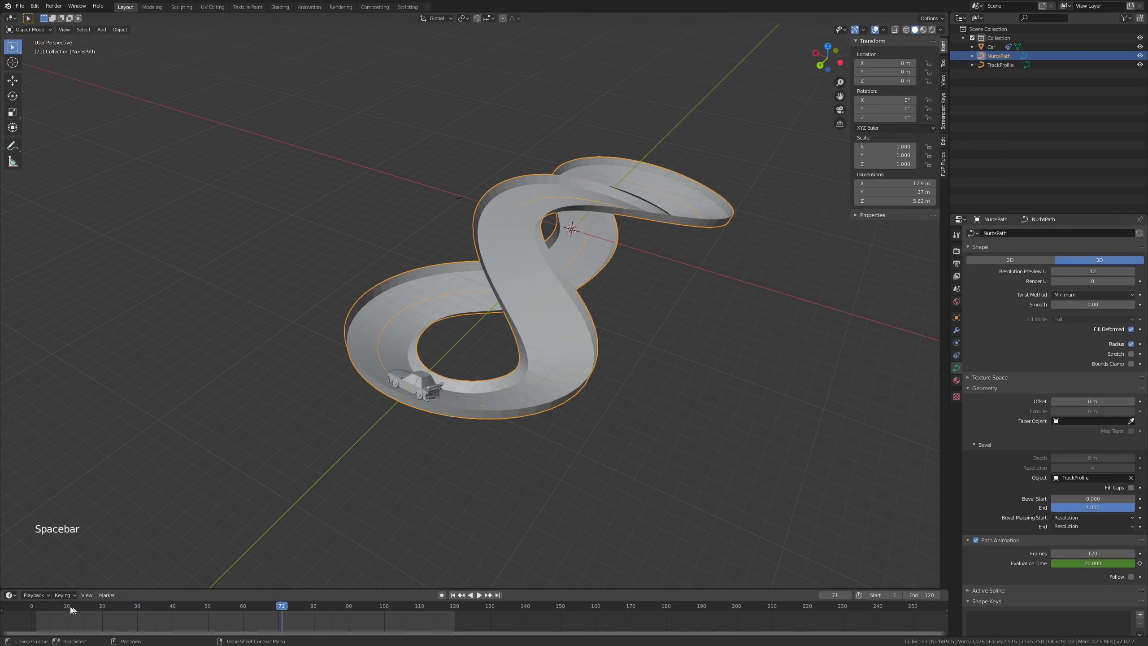
pyautogui.press('space')
pyautogui.click(35, 608)
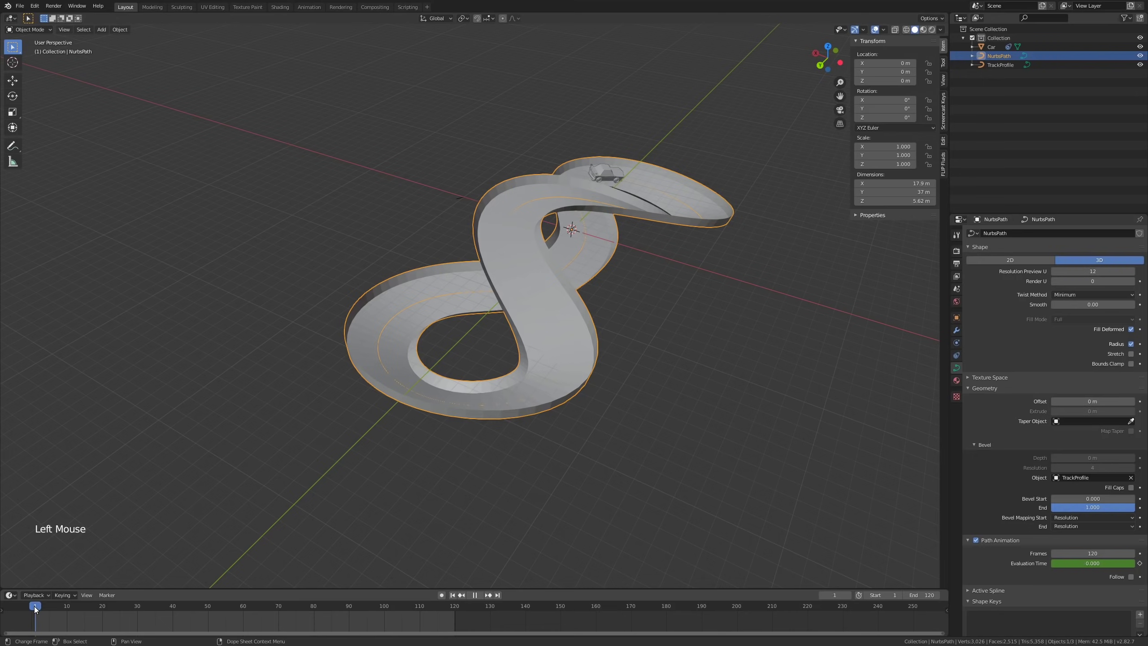
pyautogui.moveTo(37, 608); pyautogui.dragTo(454, 605)
pyautogui.press('space')
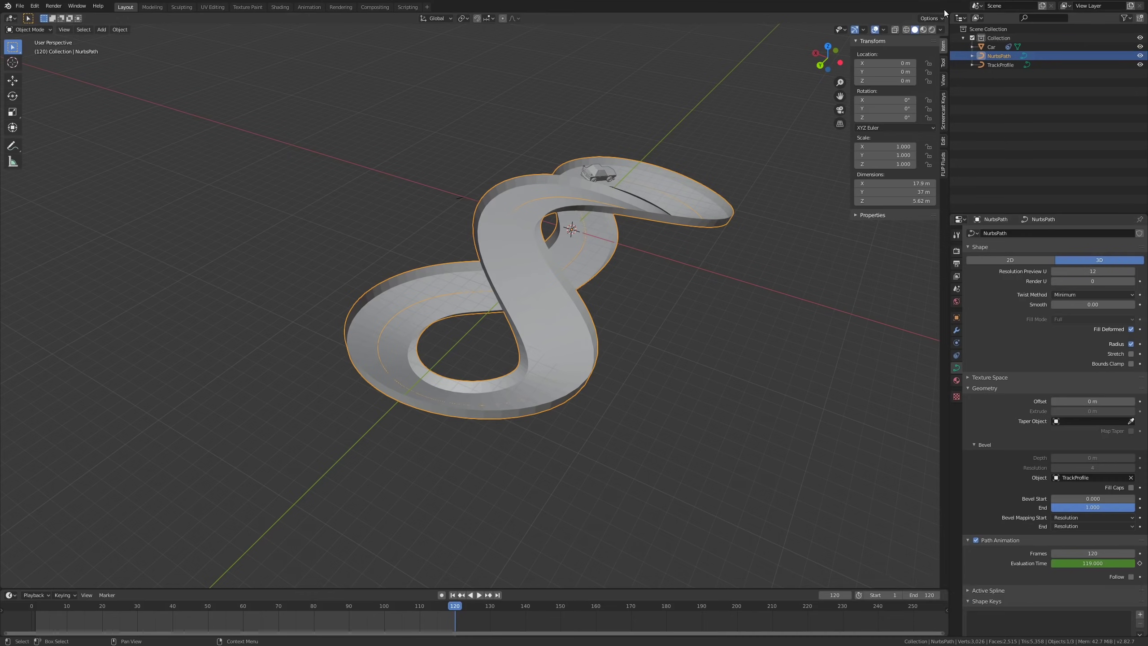
# Step: Split the 3D viewport horizontally, change the upper area to the Graph Editor and bring the path's animation curve into view
pyautogui.moveTo(944, 13); pyautogui.dragTo(916, 210)
pyautogui.click(8, 18)
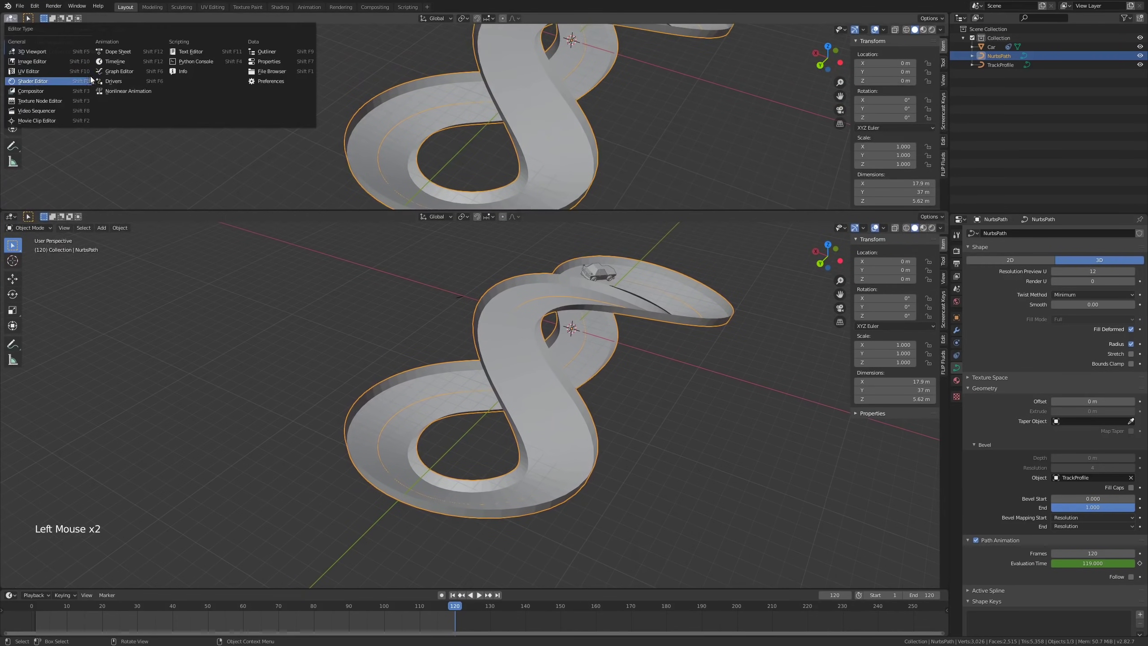
pyautogui.click(115, 71)
pyautogui.scroll(-5, 441, 103)
pyautogui.keyDown('shift'); pyautogui.moveTo(441, 103); pyautogui.dragTo(386, 137, button='middle'); pyautogui.keyUp('shift')
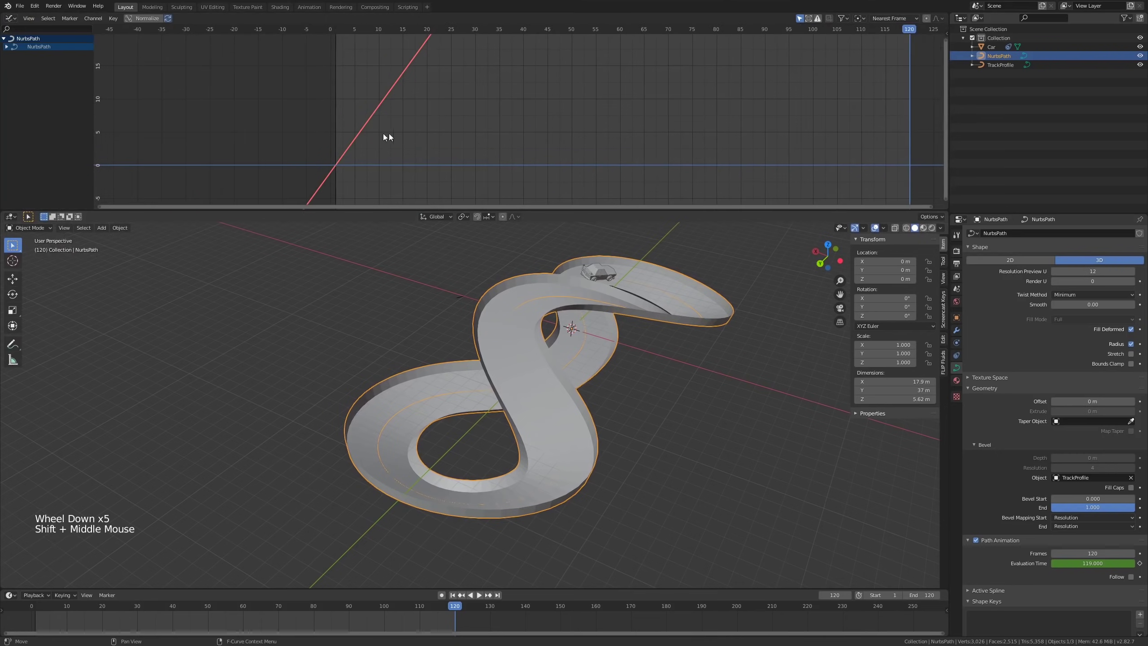
pyautogui.moveTo(503, 48); pyautogui.dragTo(618, 95, button='middle')
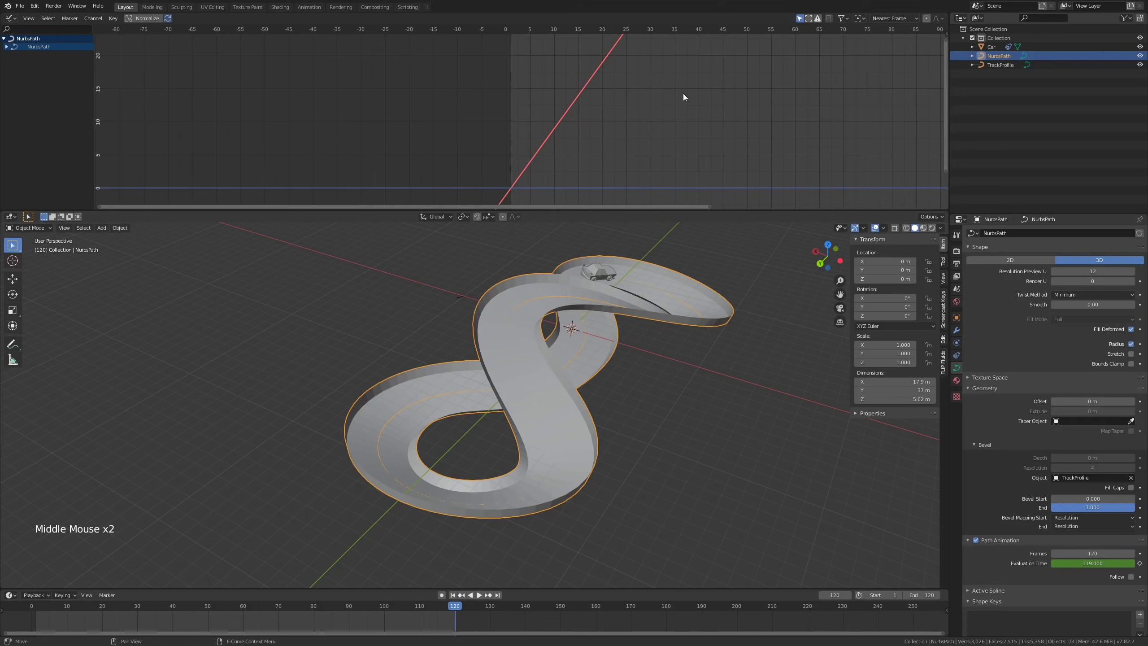
pyautogui.keyDown('shift'); pyautogui.moveTo(612, 111); pyautogui.dragTo(582, 137, button='middle'); pyautogui.keyUp('shift')
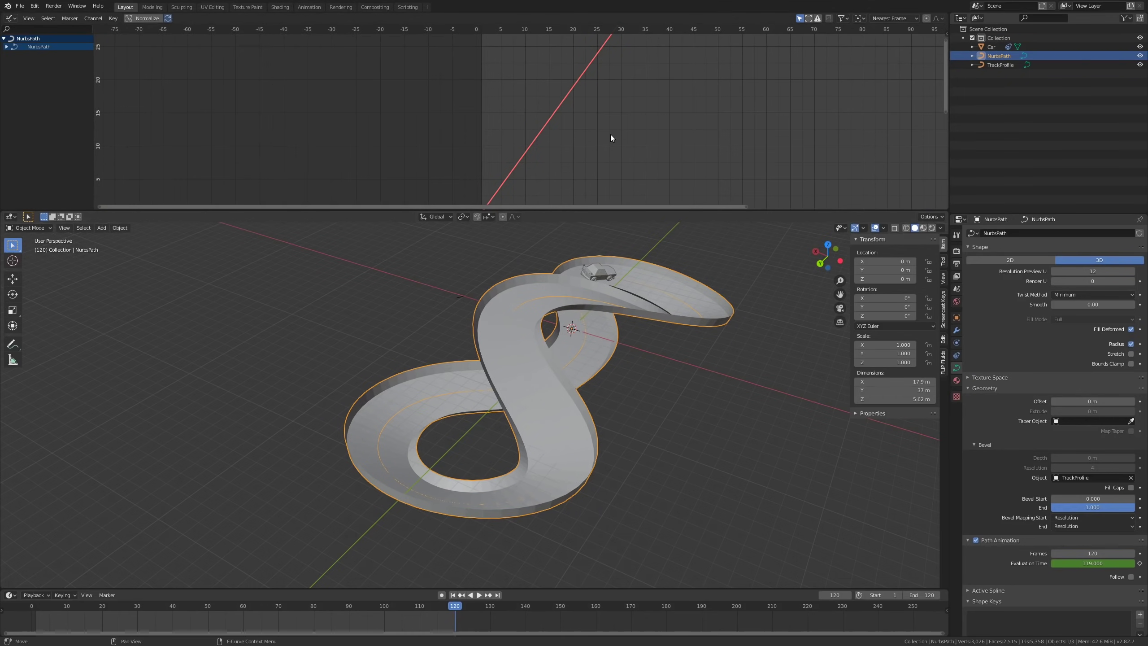
# Step: Remove the Generator modifier from the path's Evaluation Time curve
pyautogui.press('n')
pyautogui.keyDown('shift'); pyautogui.moveTo(604, 136); pyautogui.dragTo(595, 174, button='middle'); pyautogui.keyUp('shift')
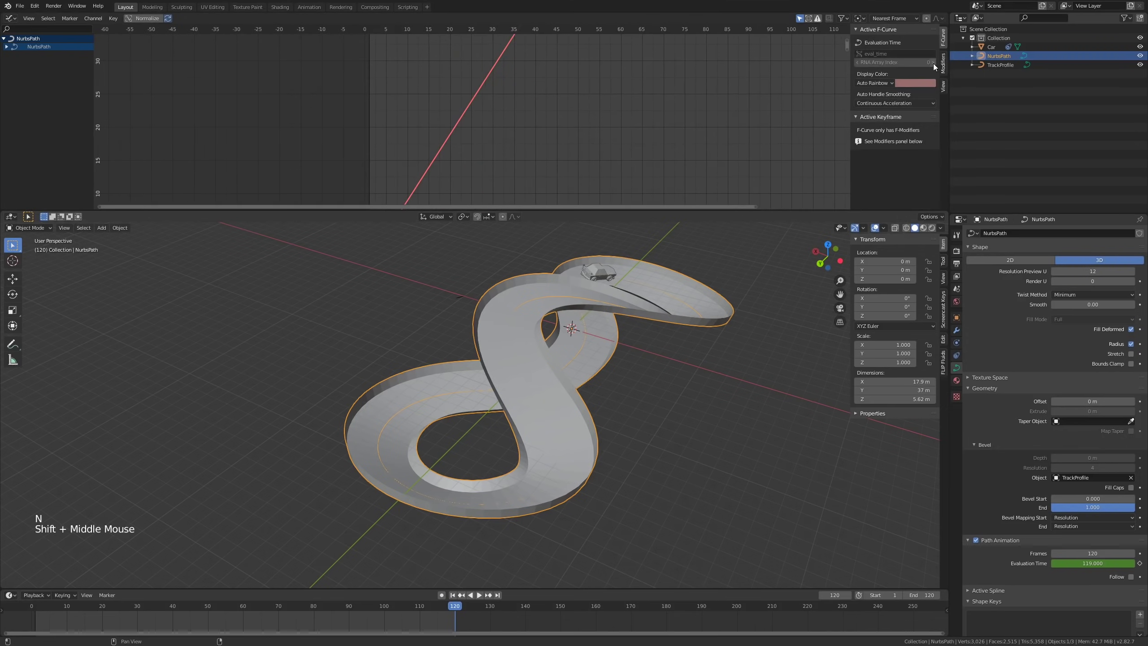
pyautogui.scroll(-1, 942, 66)
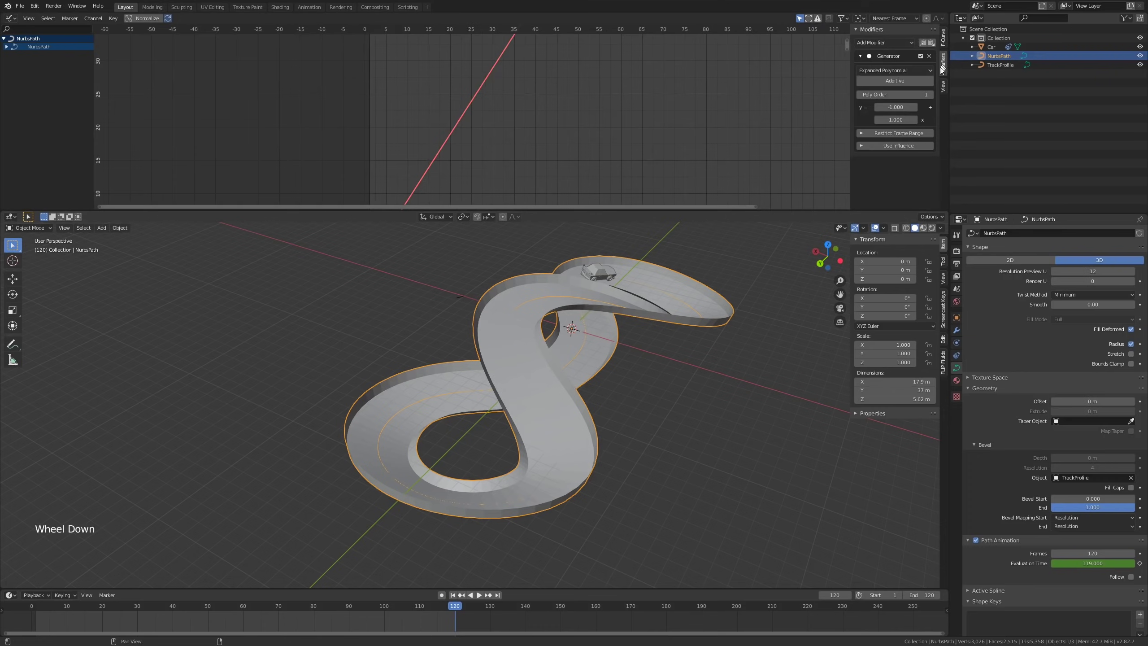
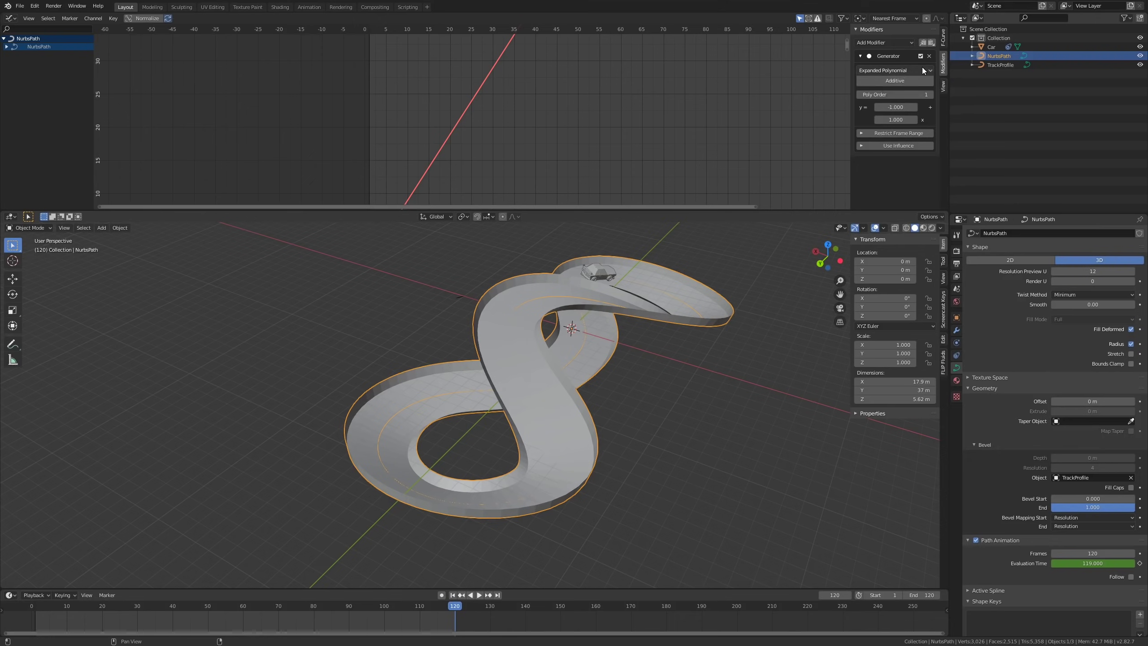
pyautogui.click(929, 56)
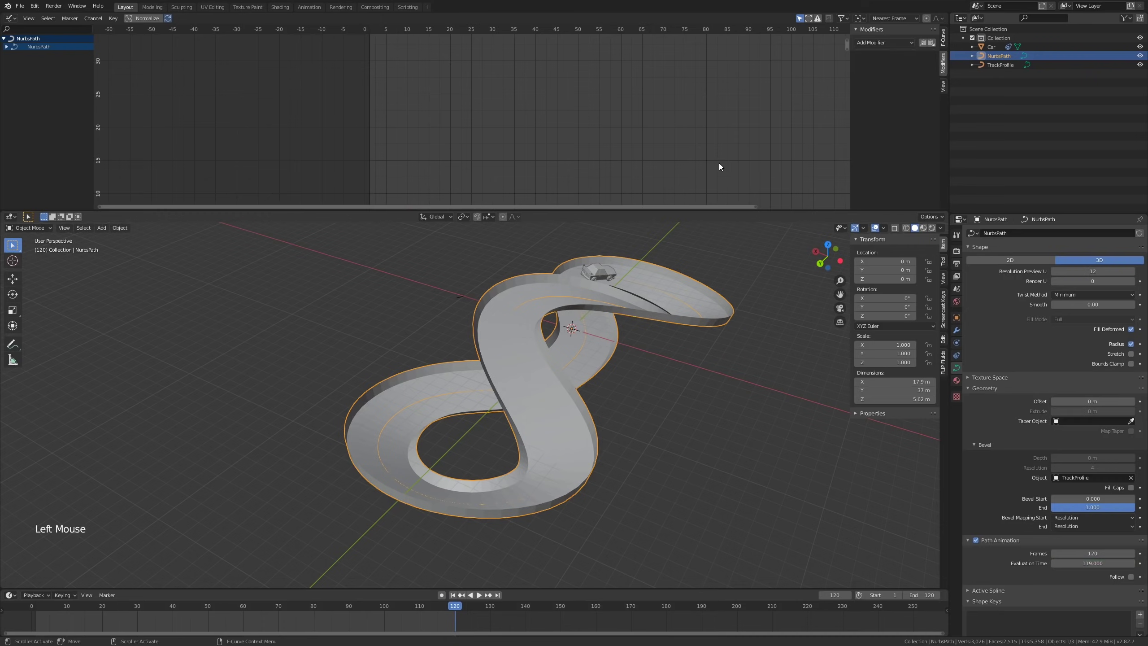
# Step: Play the animation, stop it and scrub the Evaluation Time to check how the car responds without the modifier
pyautogui.press('space')
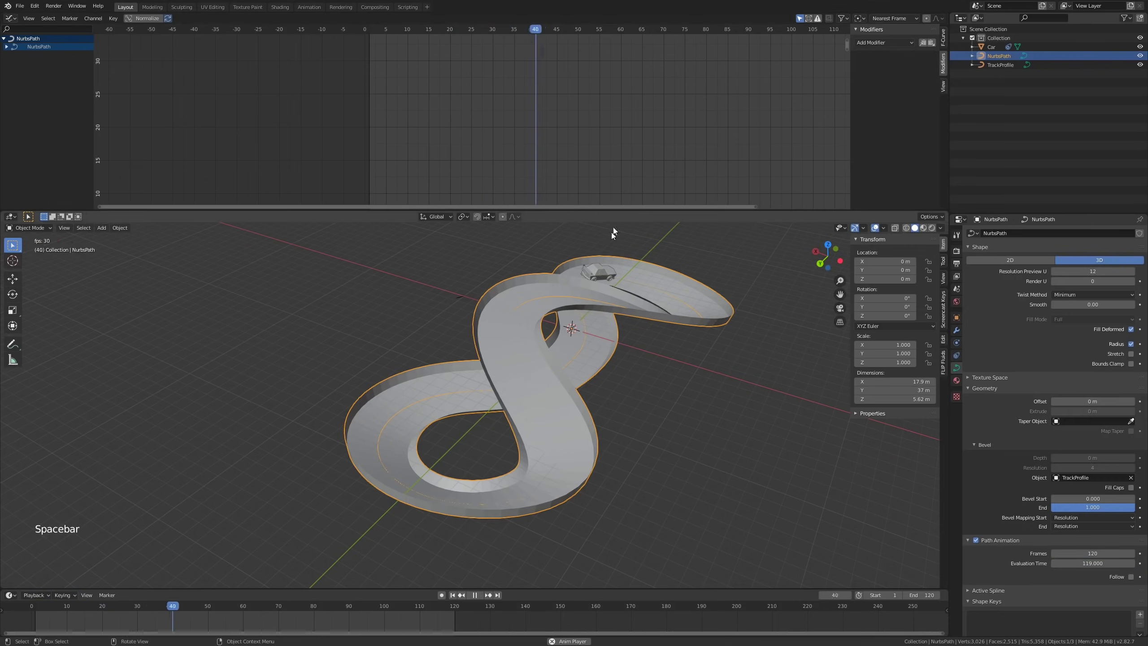
pyautogui.press('space')
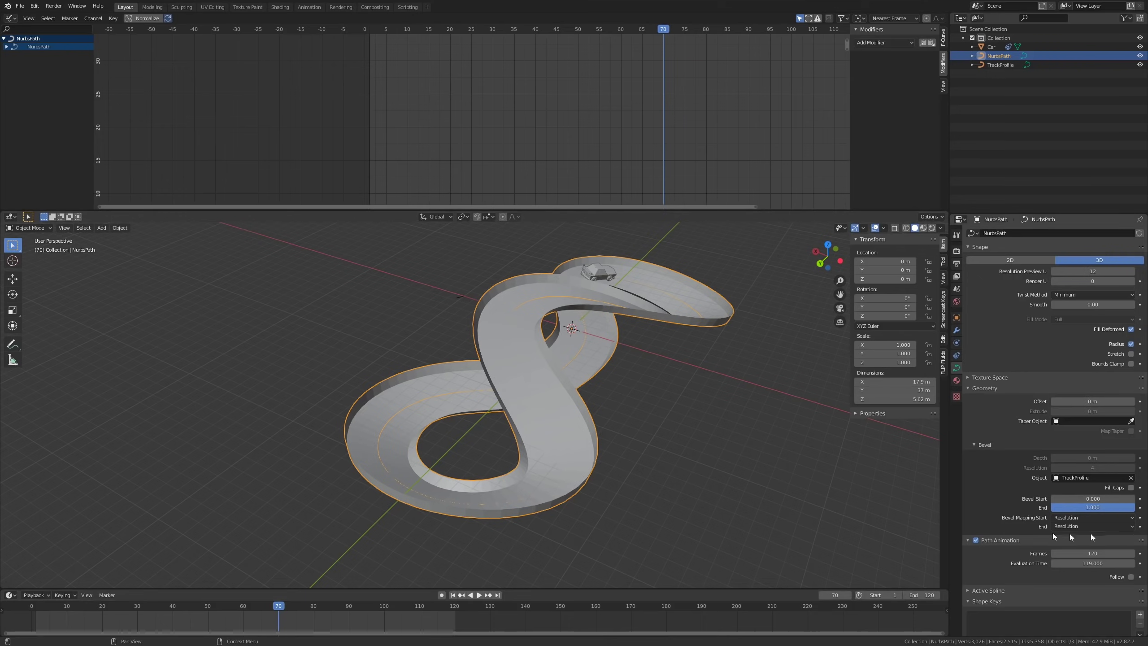
pyautogui.moveTo(1085, 563); pyautogui.dragTo(1113, 563)
pyautogui.rightClick(1090, 563)
pyautogui.moveTo(1089, 562)
pyautogui.mouseDown()
pyautogui.moveTo(1054, 562)
pyautogui.moveTo(1080, 565)
pyautogui.mouseUp()
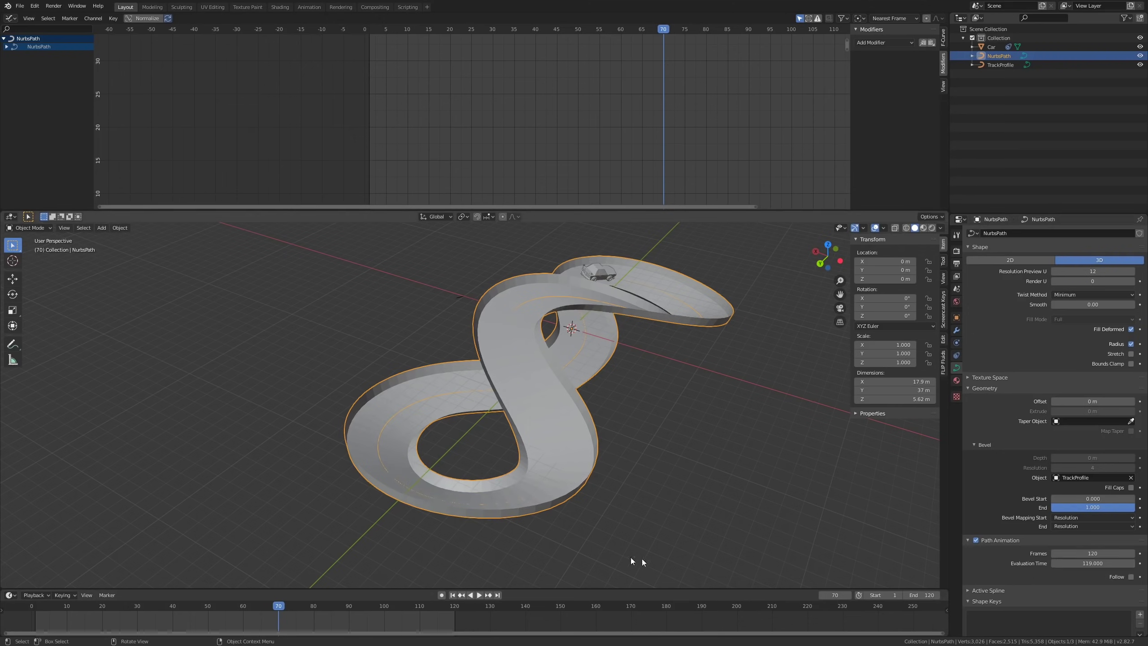
# Step: Set the path's Evaluation Time to 0 at frame 0 and insert a keyframe for it
pyautogui.click(32, 604)
pyautogui.click(1089, 562)
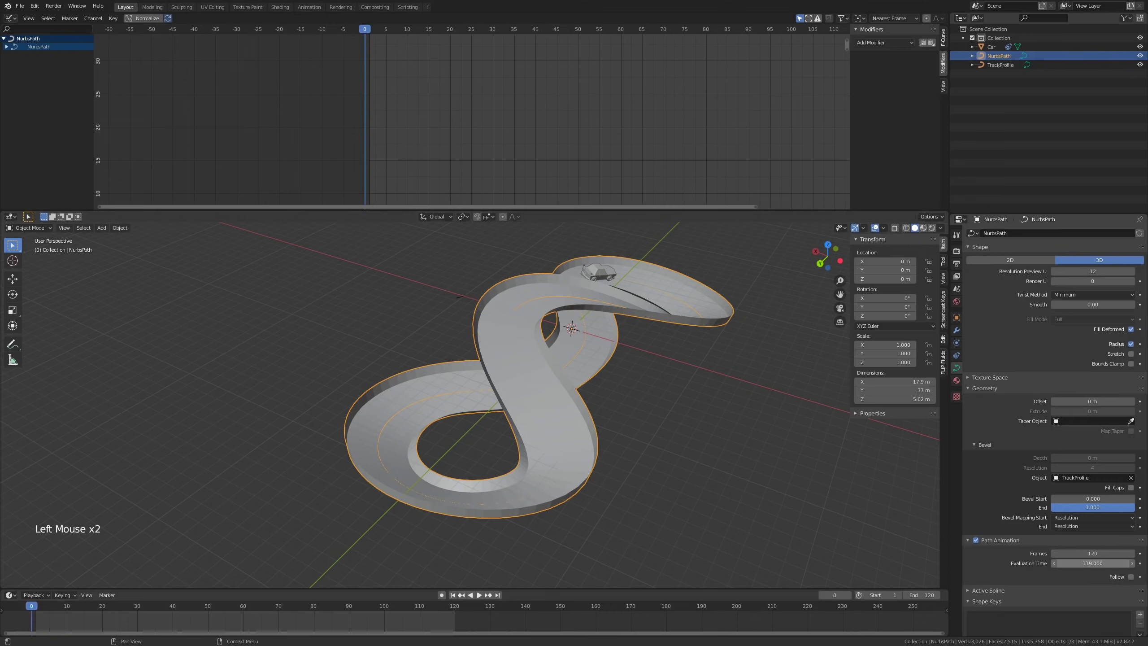
pyautogui.write('0')
pyautogui.press('Return')
pyautogui.rightClick(1088, 562)
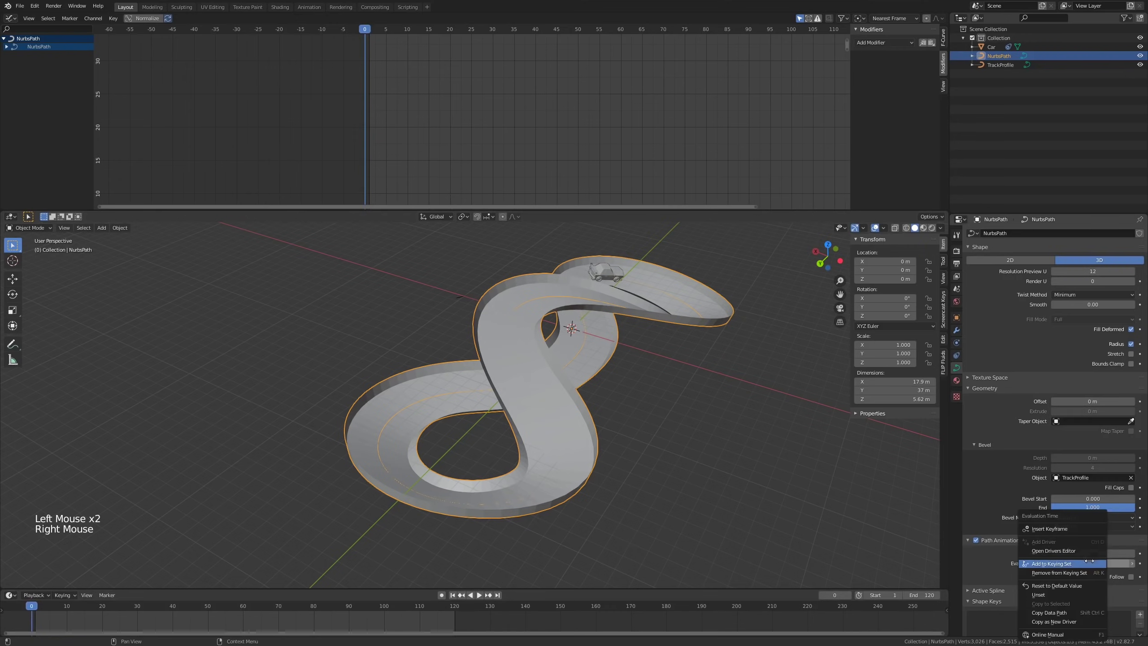
pyautogui.click(1063, 529)
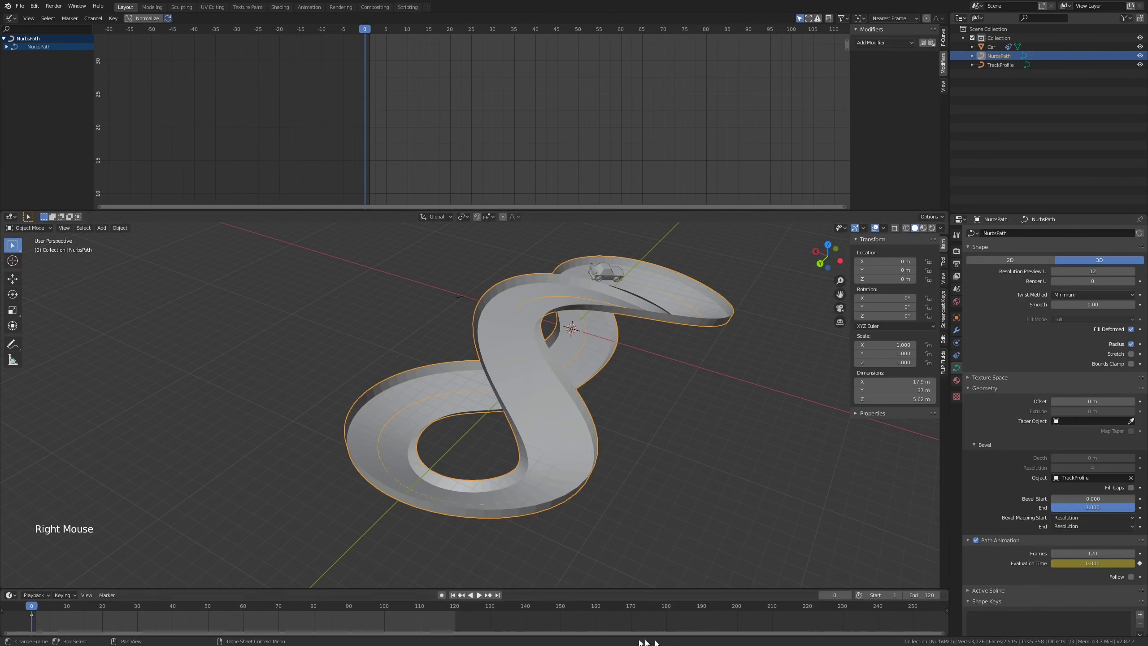
# Step: Set the Evaluation Time to 120 at frame 120 and insert a keyframe for it
pyautogui.click(455, 606)
pyautogui.doubleClick(1119, 563)
pyautogui.write('120')
pyautogui.press('Return')
pyautogui.moveTo(1118, 563); pyautogui.dragTo(1114, 542, button='right')
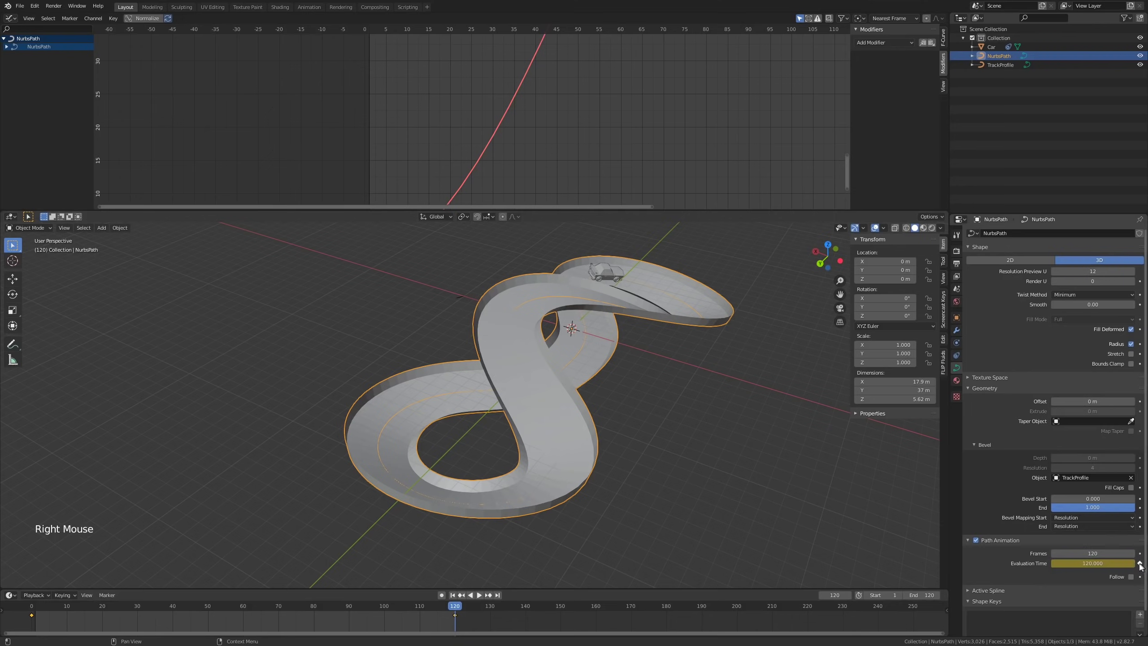
# Step: Play the animation to check how the car travels between the two Evaluation Time keyframes
pyautogui.moveTo(780, 368); pyautogui.dragTo(615, 371, button='middle')
pyautogui.press('space')
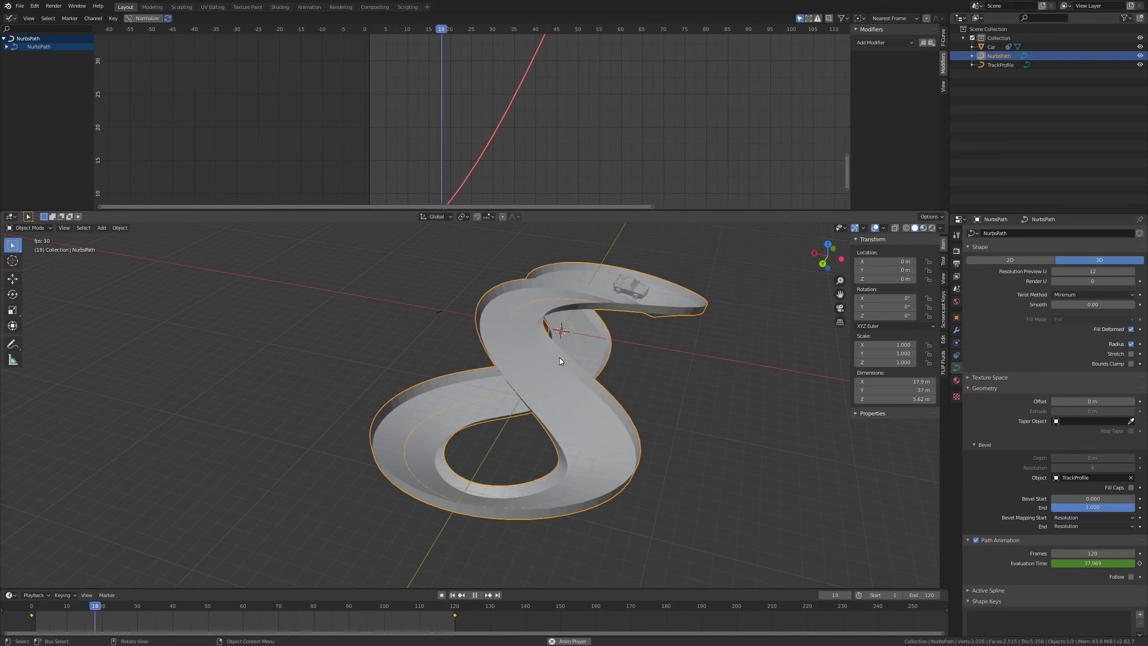
pyautogui.press('space')
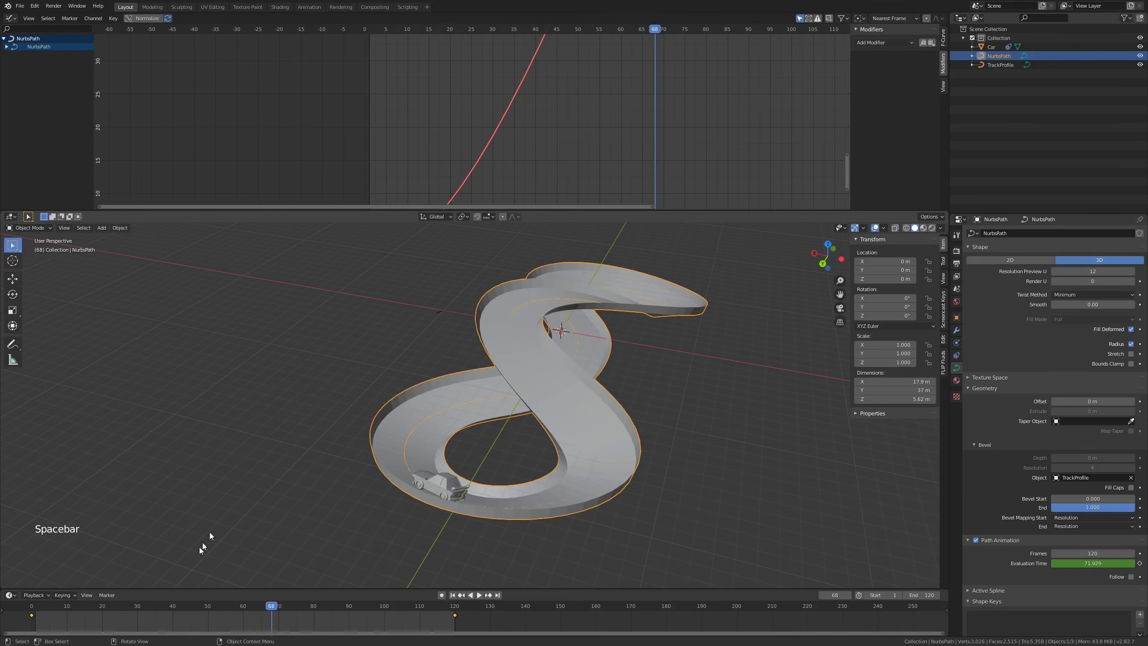
pyautogui.press('space')
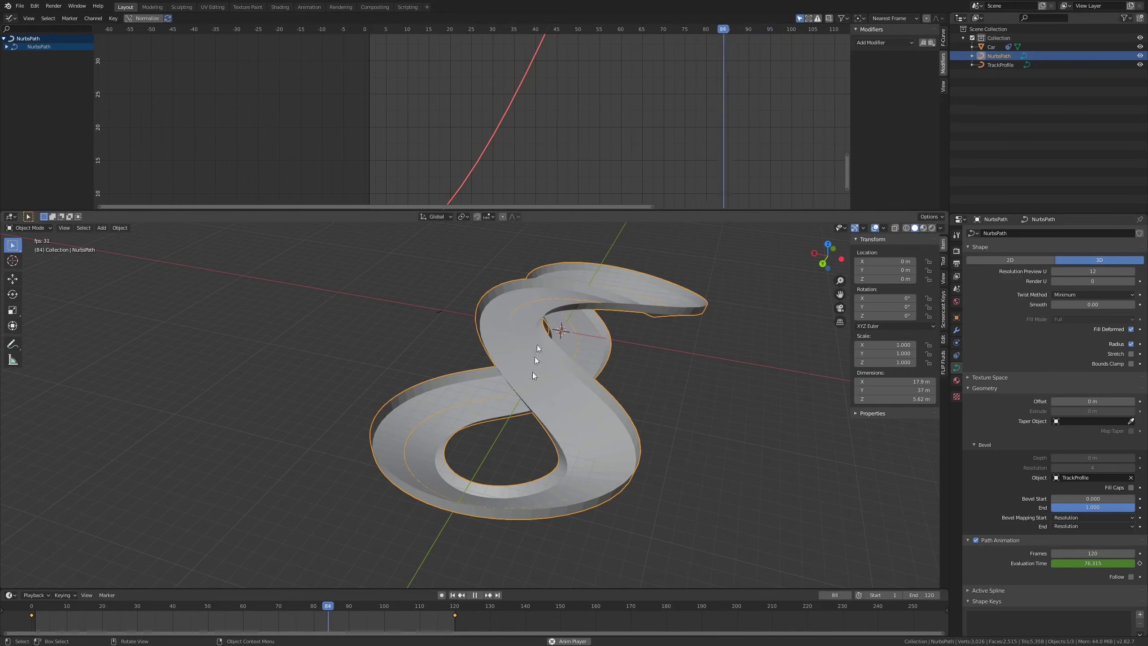
# Step: Examine the whole Evaluation Time curve, including the first and last keyframes and their handles
pyautogui.scroll(-6, 570, 122)
pyautogui.press('a')
pyautogui.scroll(-4, 570, 116)
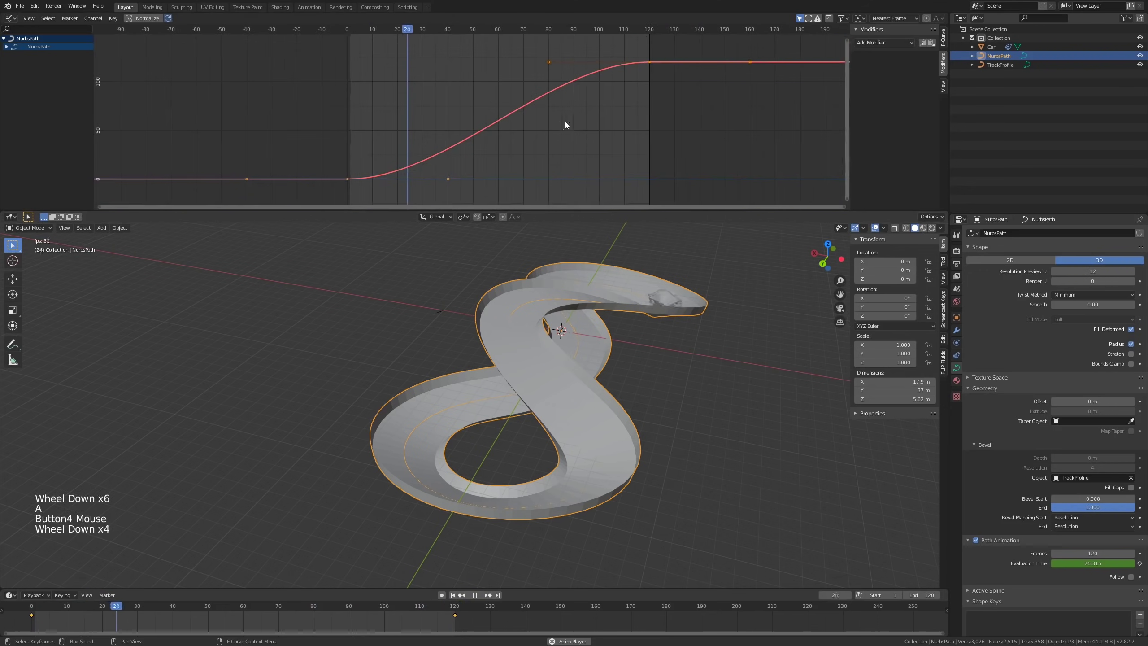
pyautogui.scroll(2, 560, 122)
pyautogui.click(318, 191)
pyautogui.click(312, 185)
pyautogui.click(664, 49)
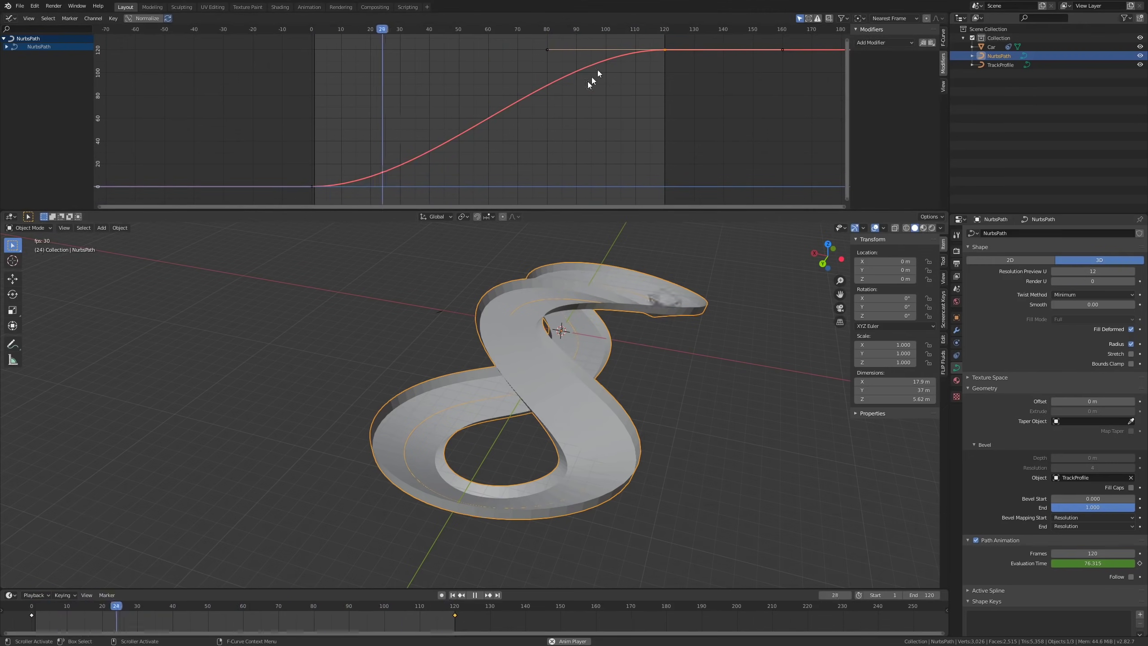
pyautogui.click(317, 183)
pyautogui.click(318, 185)
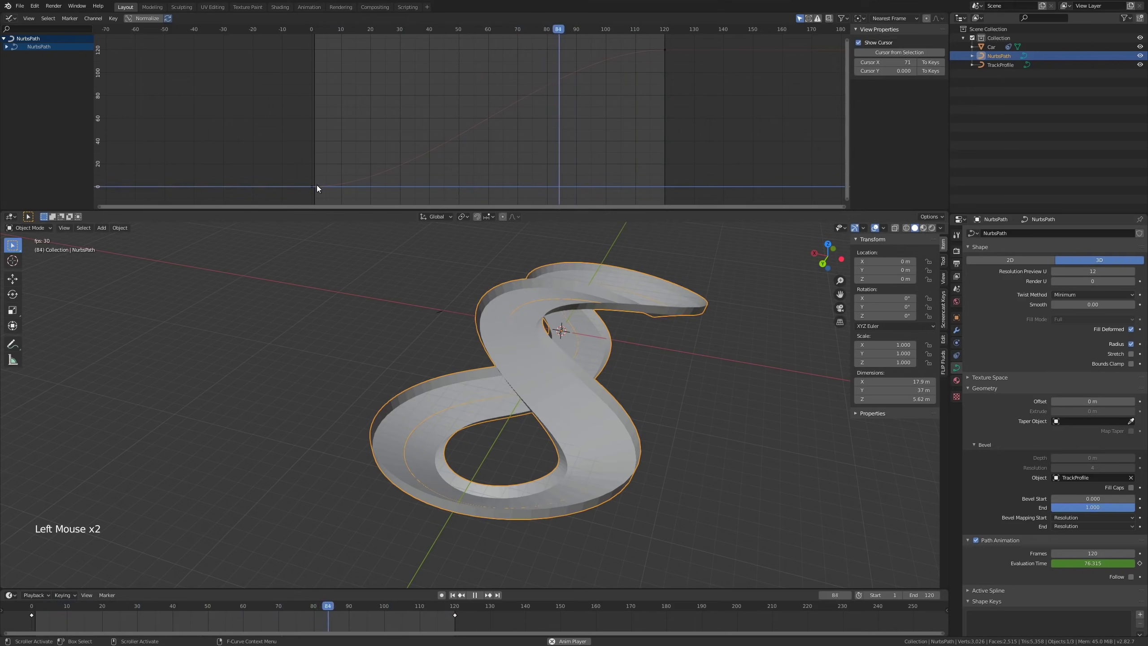
pyautogui.click(316, 184)
pyautogui.click(320, 185)
pyautogui.click(432, 185)
# Step: Scrub to about frame 109 and play to check the car's speed near the end of the curve
pyautogui.press('space')
pyautogui.click(635, 30)
pyautogui.moveTo(636, 29); pyautogui.dragTo(566, 110)
pyautogui.press('space')
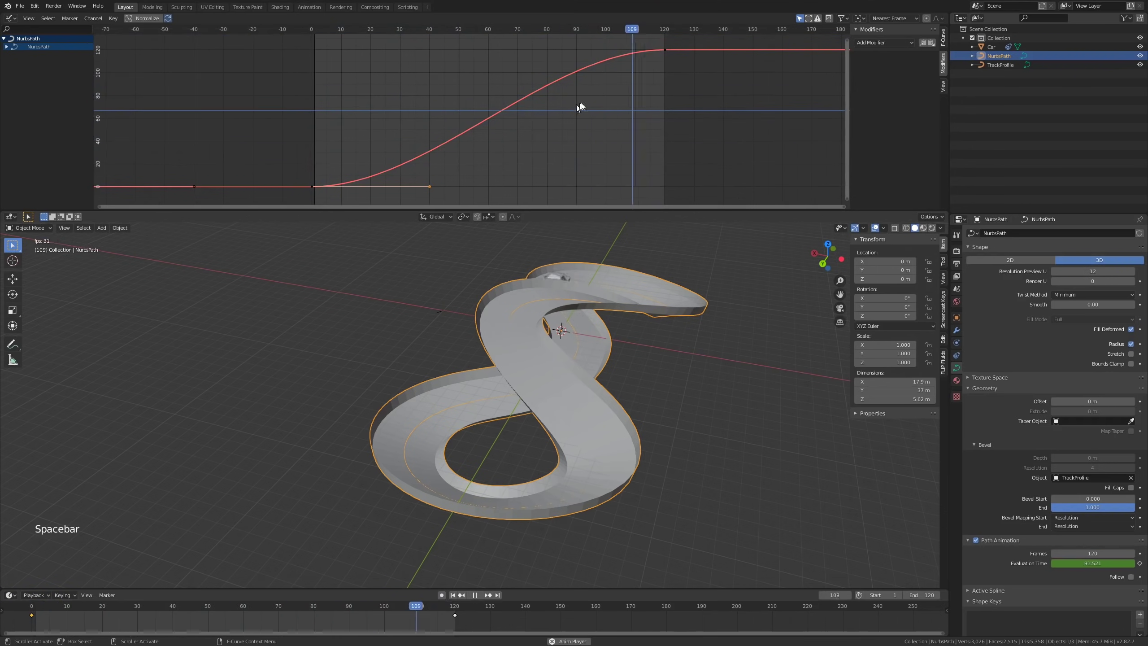
pyautogui.press('space')
# Step: Move the inner handle of the frame 120 keyframe down toward the key so the curve ends without easing
pyautogui.click(663, 49)
pyautogui.click(547, 49)
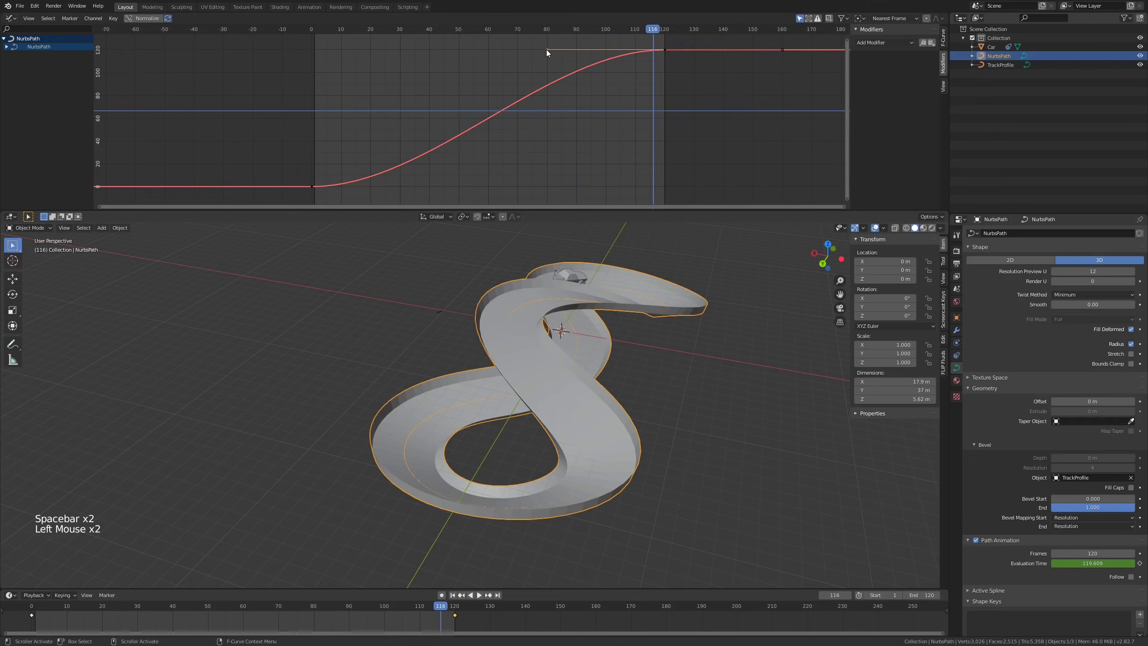
pyautogui.press('g')
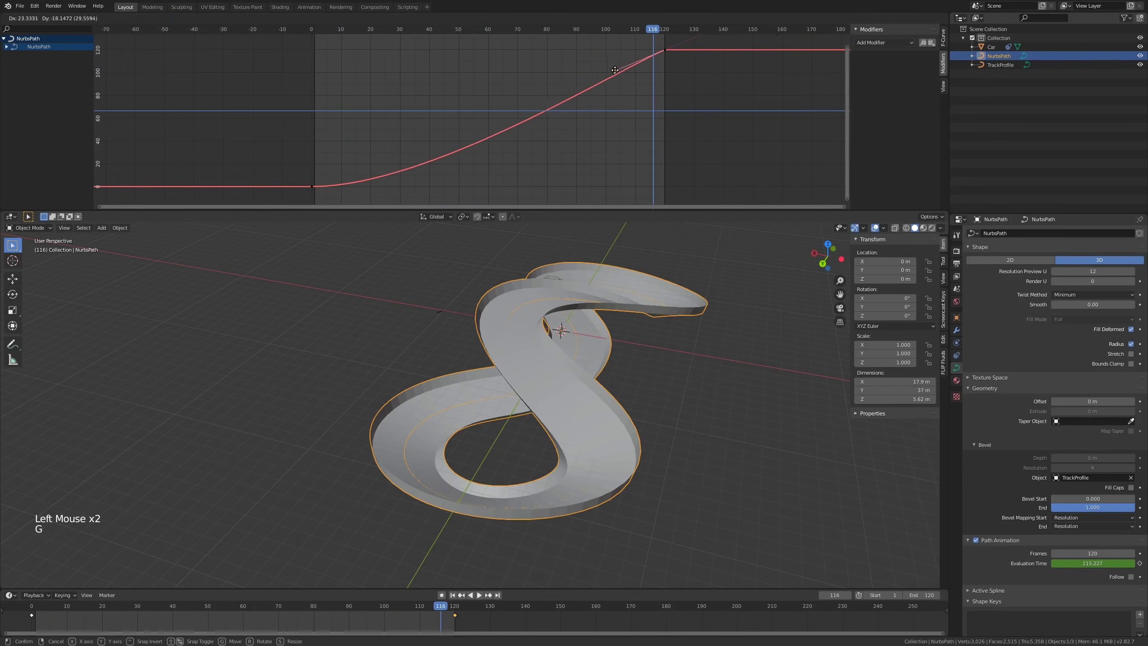
pyautogui.click(615, 72)
# Step: Move the inner handle of the frame 0 keyframe upward so the curve runs straight between both keys
pyautogui.click(312, 186)
pyautogui.click(429, 186)
pyautogui.press('g')
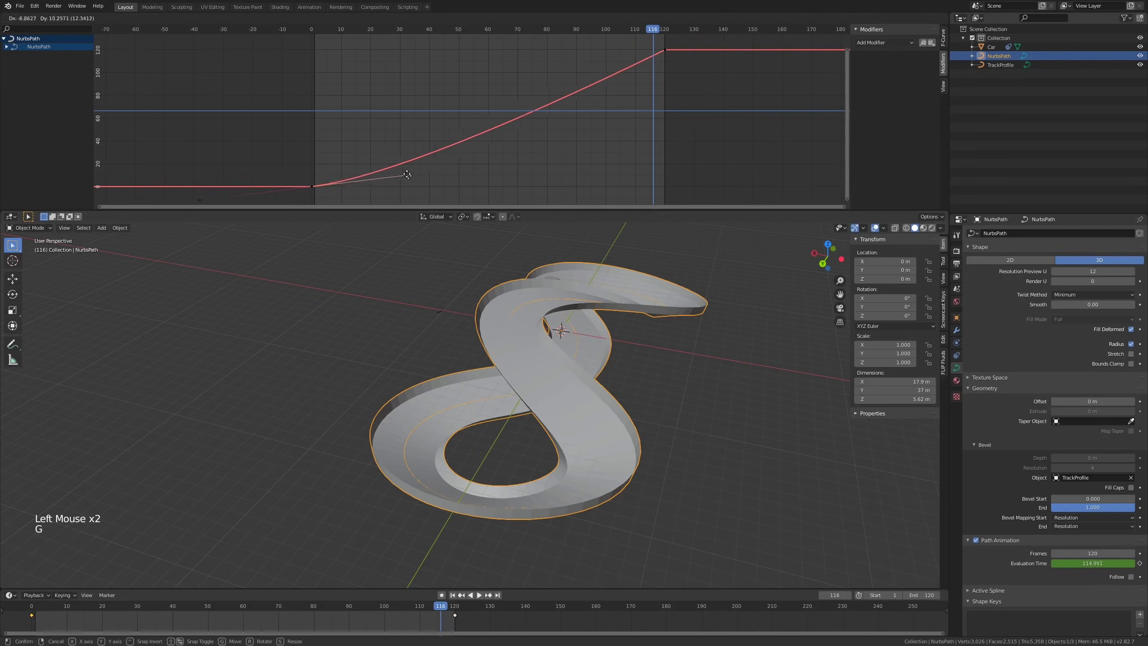
pyautogui.click(392, 157)
# Step: Play the animation from several viewing angles to check that the car moves at a constant speed
pyautogui.click(605, 32)
pyautogui.press('space')
pyautogui.moveTo(642, 281); pyautogui.dragTo(545, 270, button='middle')
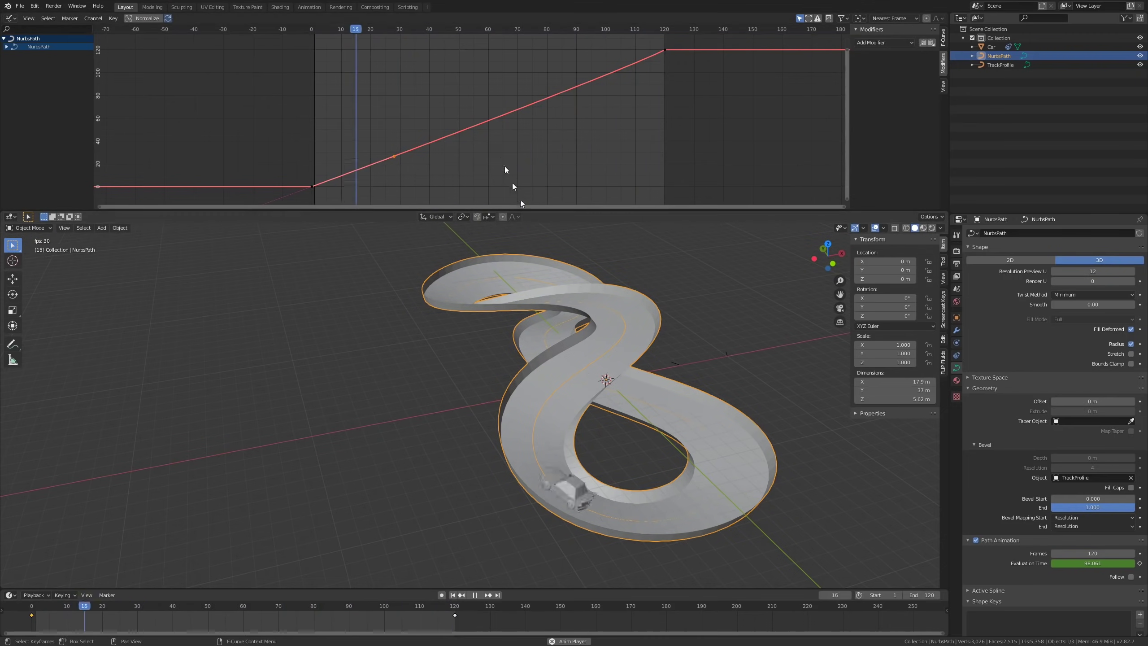
pyautogui.moveTo(504, 334); pyautogui.dragTo(632, 379, button='middle')
pyautogui.press('space')
pyautogui.moveTo(426, 409); pyautogui.dragTo(522, 452, button='middle')
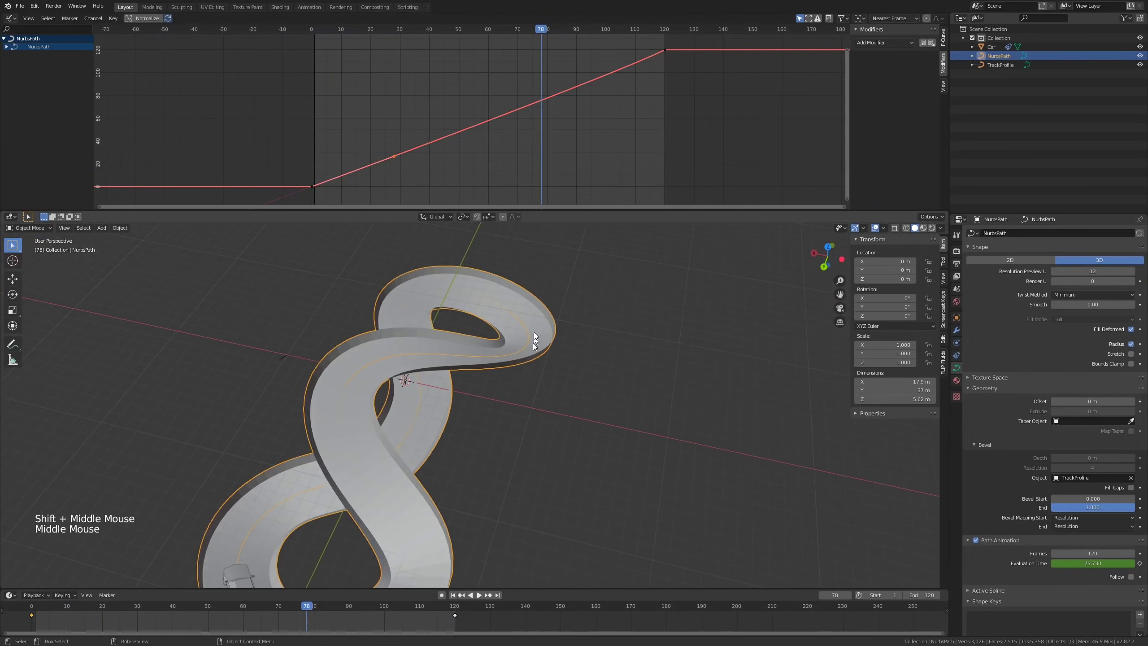
# Step: Go to frame 16, in the upper bend, and insert an Evaluation Time keyframe there
pyautogui.click(307, 607)
pyautogui.moveTo(256, 615); pyautogui.dragTo(88, 609)
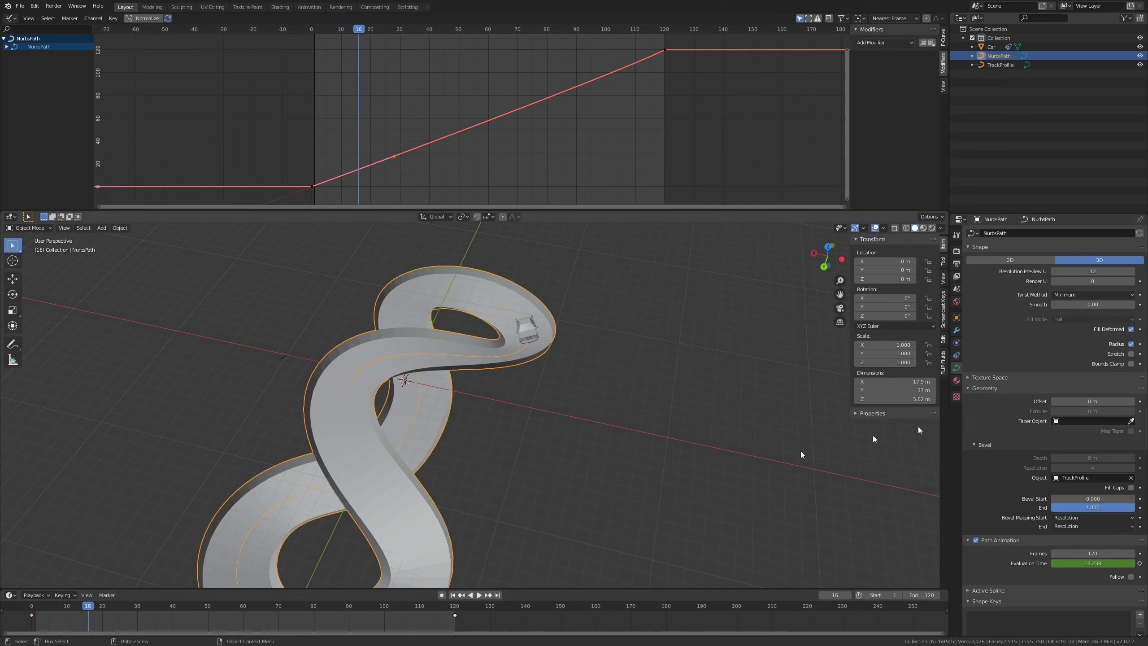
pyautogui.rightClick(1090, 562)
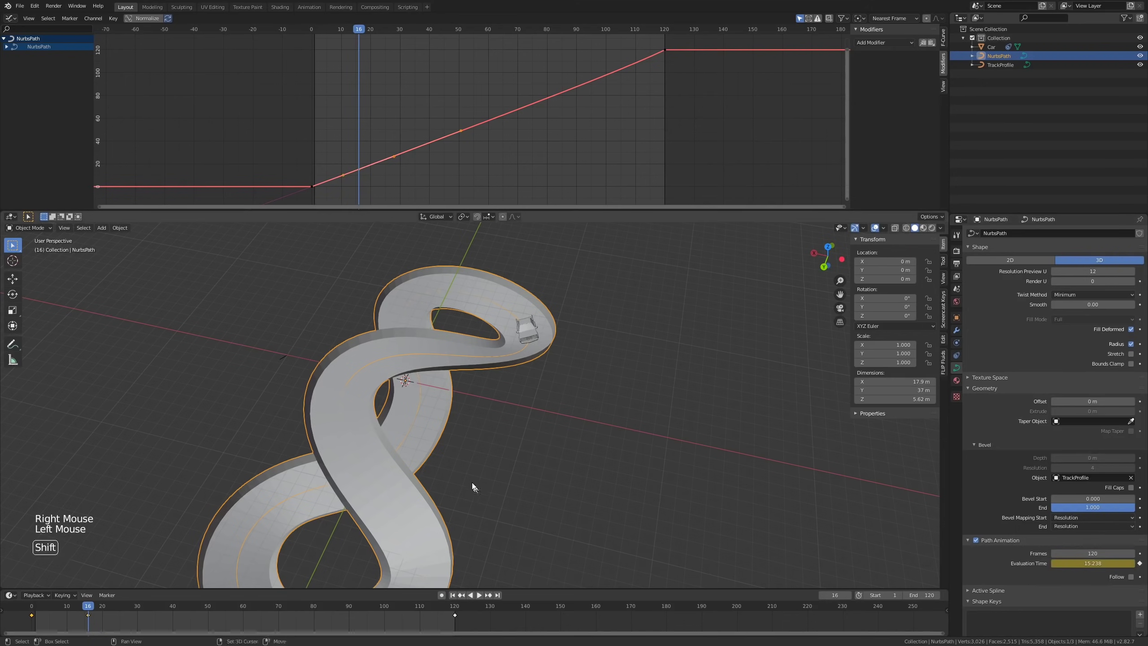
# Step: Rotate the frame 16 keyframe's handles to a flatter slope and shorten its outgoing handle
pyautogui.keyDown('shift'); pyautogui.moveTo(475, 487); pyautogui.dragTo(523, 455, button='middle'); pyautogui.keyUp('shift')
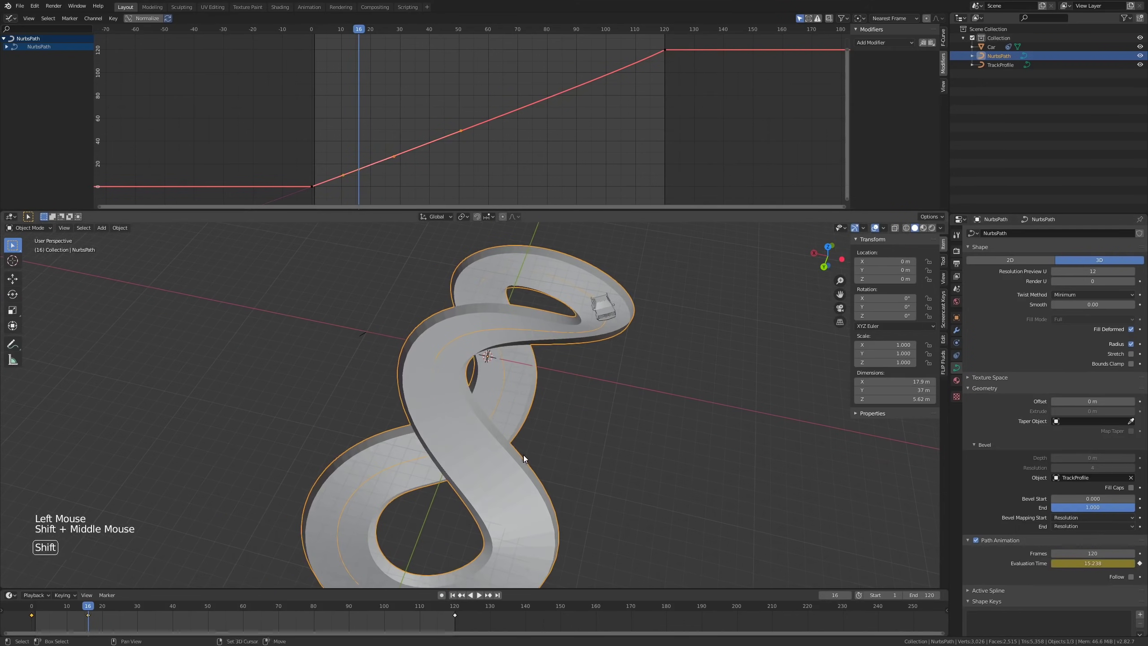
pyautogui.click(367, 175)
pyautogui.click(361, 170)
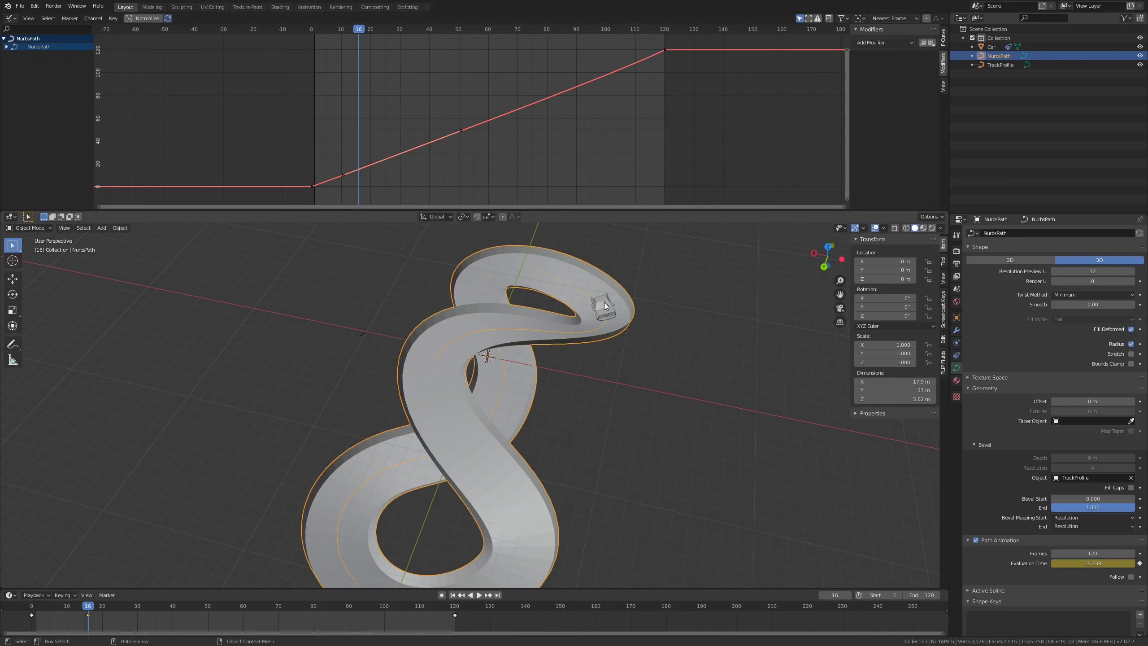
pyautogui.scroll(2, 367, 160)
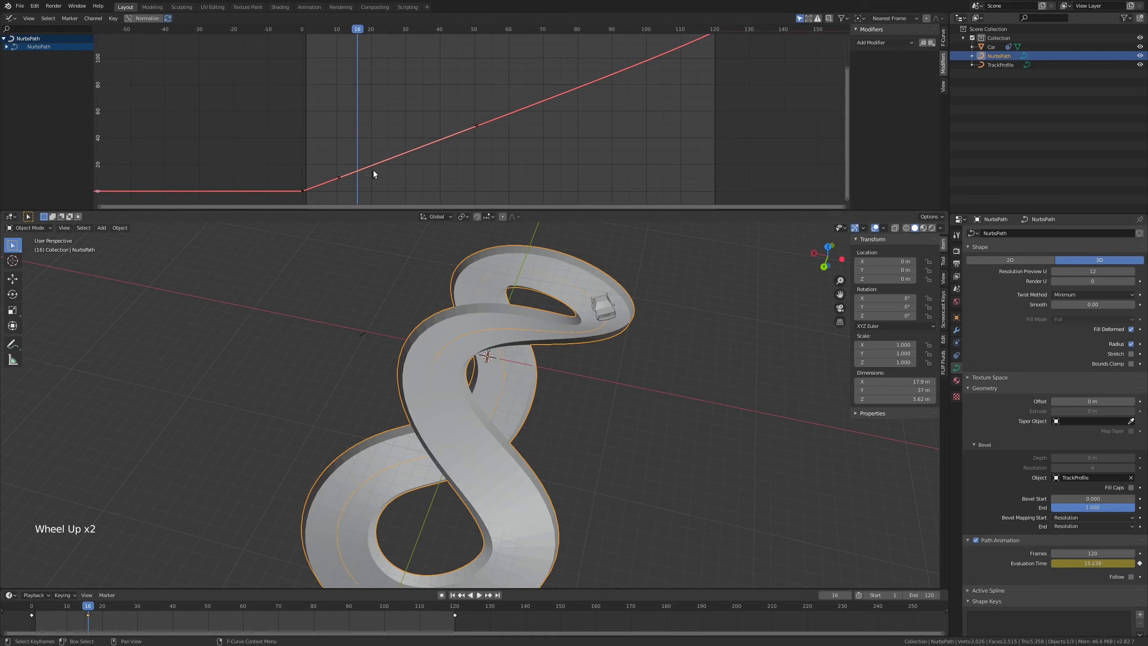
pyautogui.press('r')
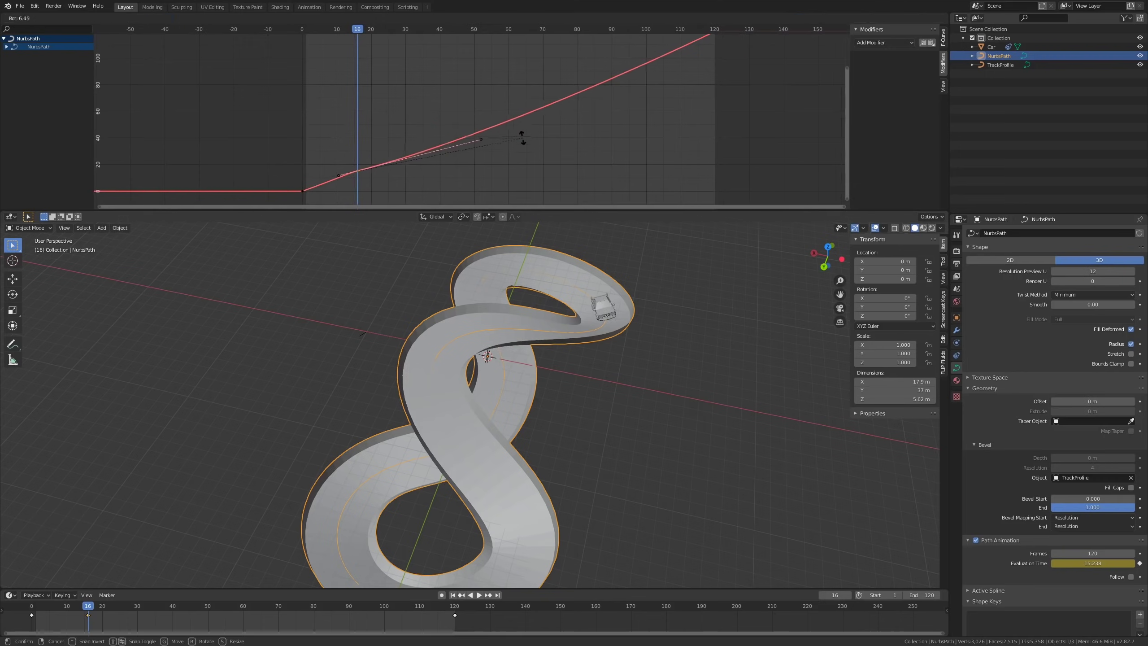
pyautogui.click(483, 141)
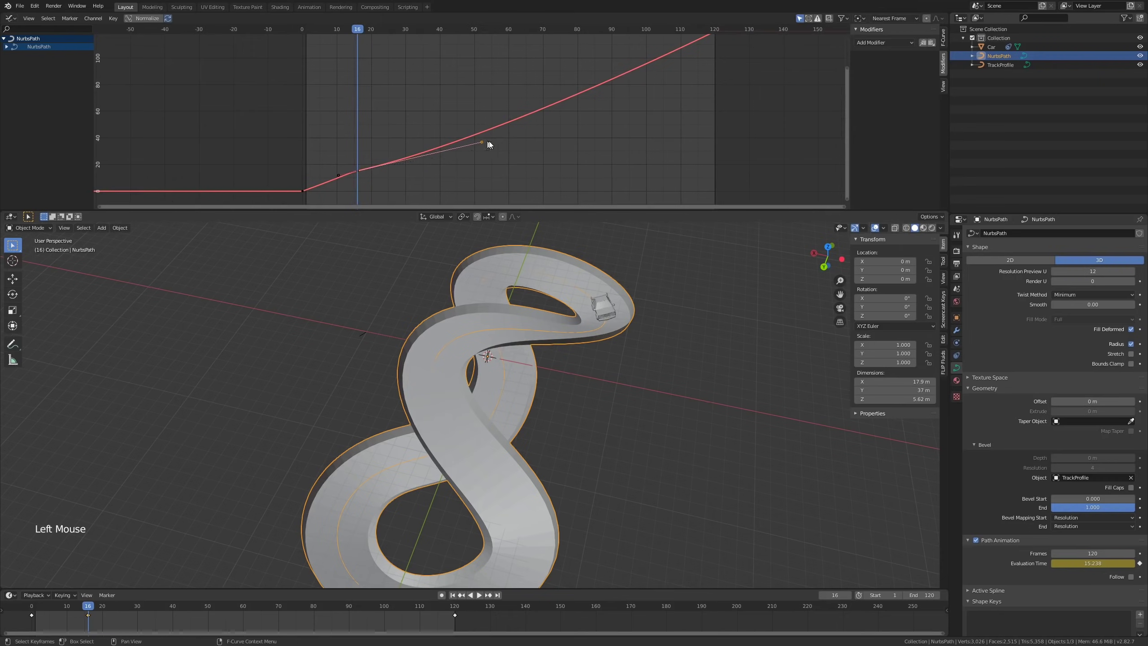
pyautogui.press('s')
pyautogui.click(433, 160)
# Step: Replay the animation repeatedly from the start to check the car's slowdown in the upper bend
pyautogui.click(299, 32)
pyautogui.press('space')
pyautogui.click(299, 32)
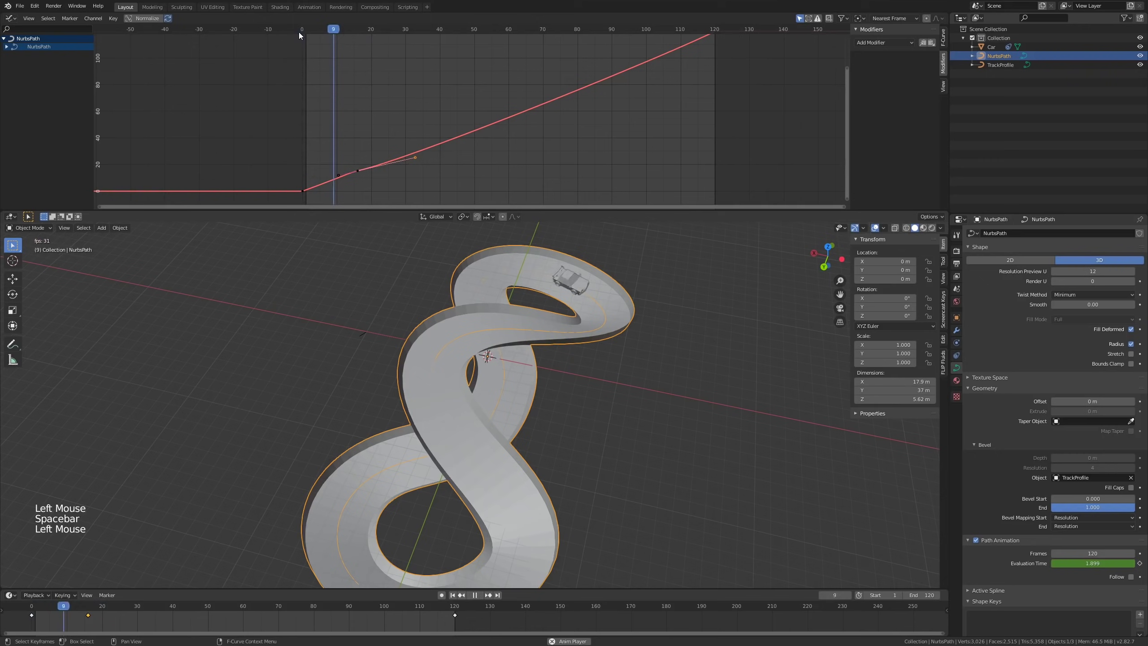
pyautogui.click(298, 32)
pyautogui.click(298, 32)
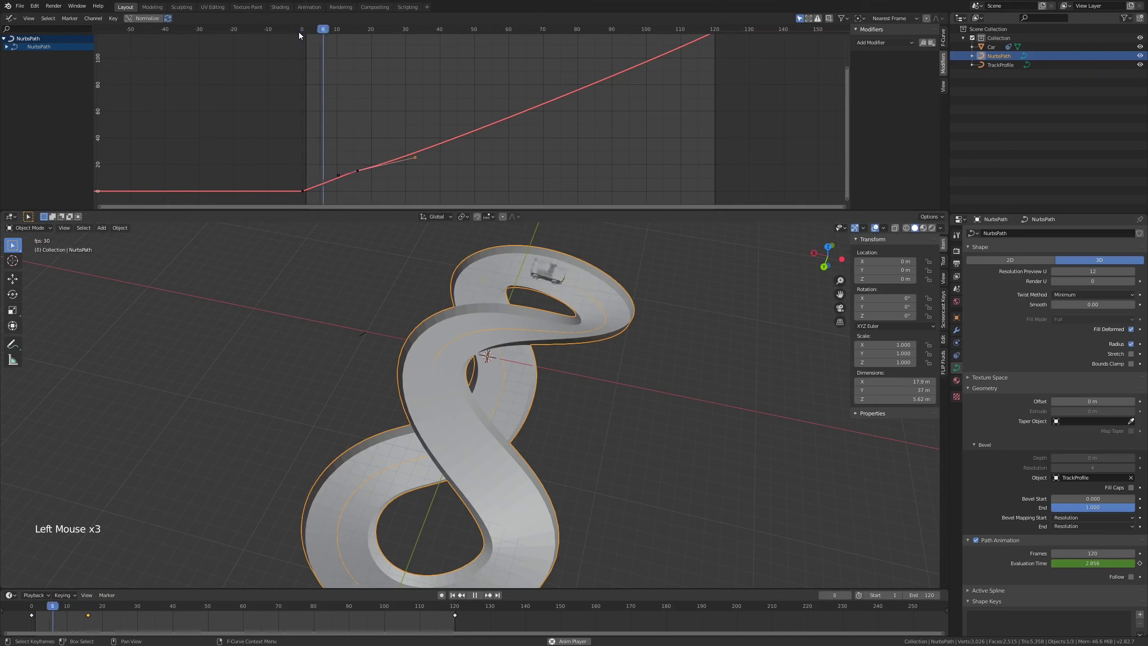
pyautogui.press('space')
# Step: Insert an Evaluation Time keyframe at frame 61 and rotate its handles to a flatter slope
pyautogui.keyDown('shift'); pyautogui.moveTo(368, 96); pyautogui.dragTo(367, 91, button='middle'); pyautogui.keyUp('shift')
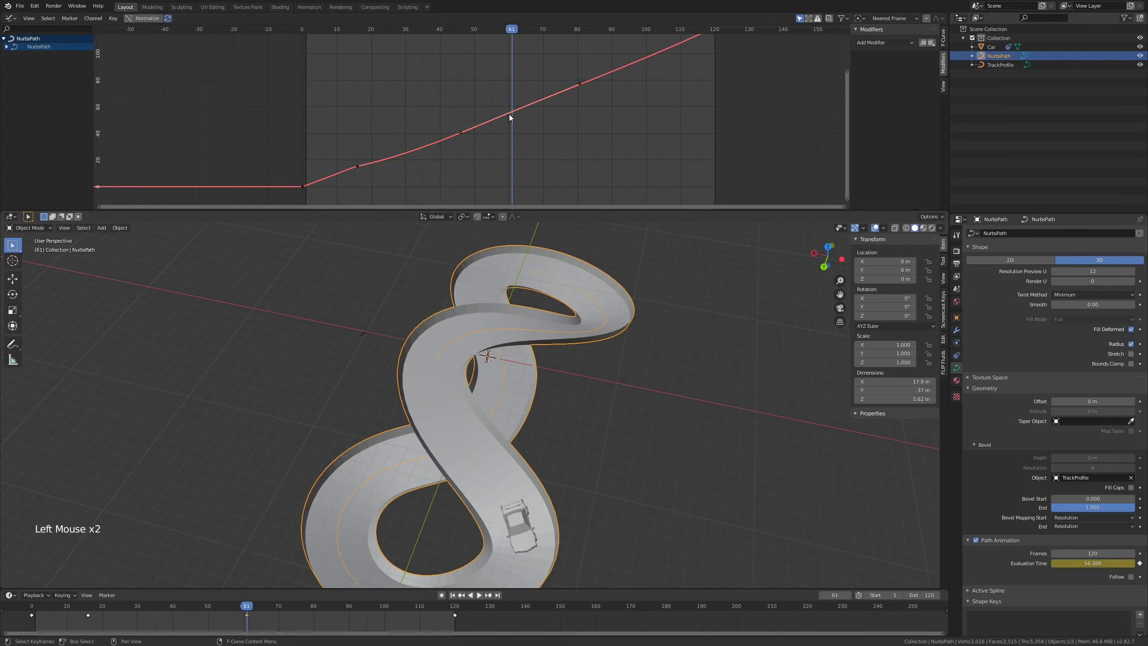
pyautogui.press('r')
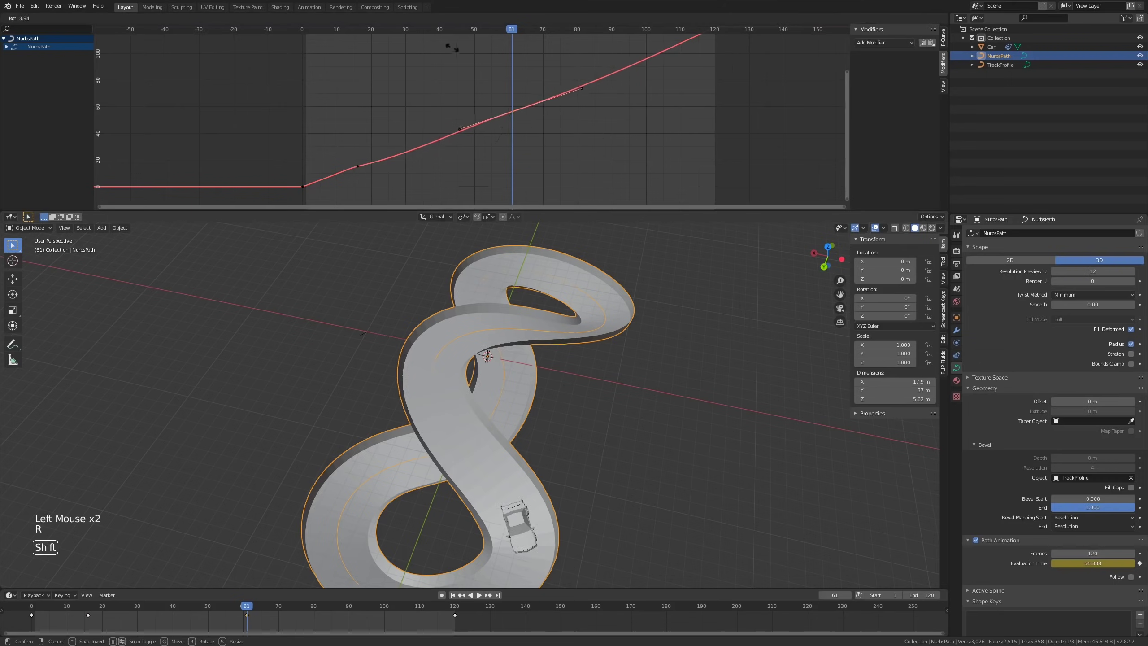
pyautogui.click(322, 183)
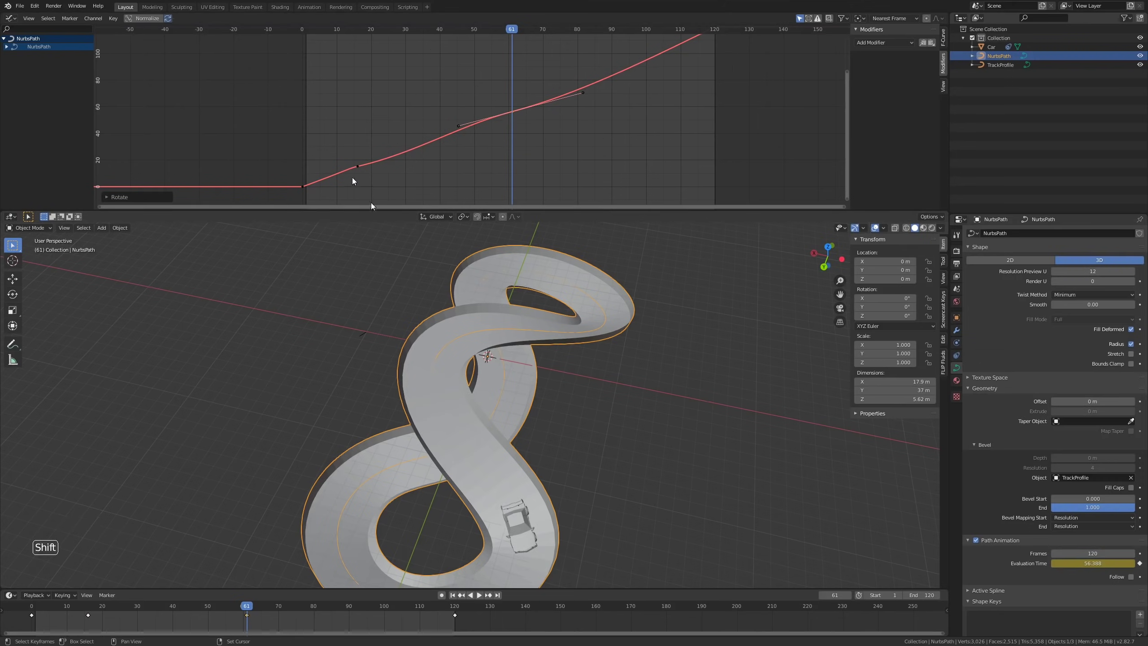
# Step: Replay the animation from around frame 39 to check the car's speed through the lower bend
pyautogui.press('space')
pyautogui.click(426, 35)
pyautogui.click(430, 29)
pyautogui.click(434, 29)
pyautogui.click(434, 29)
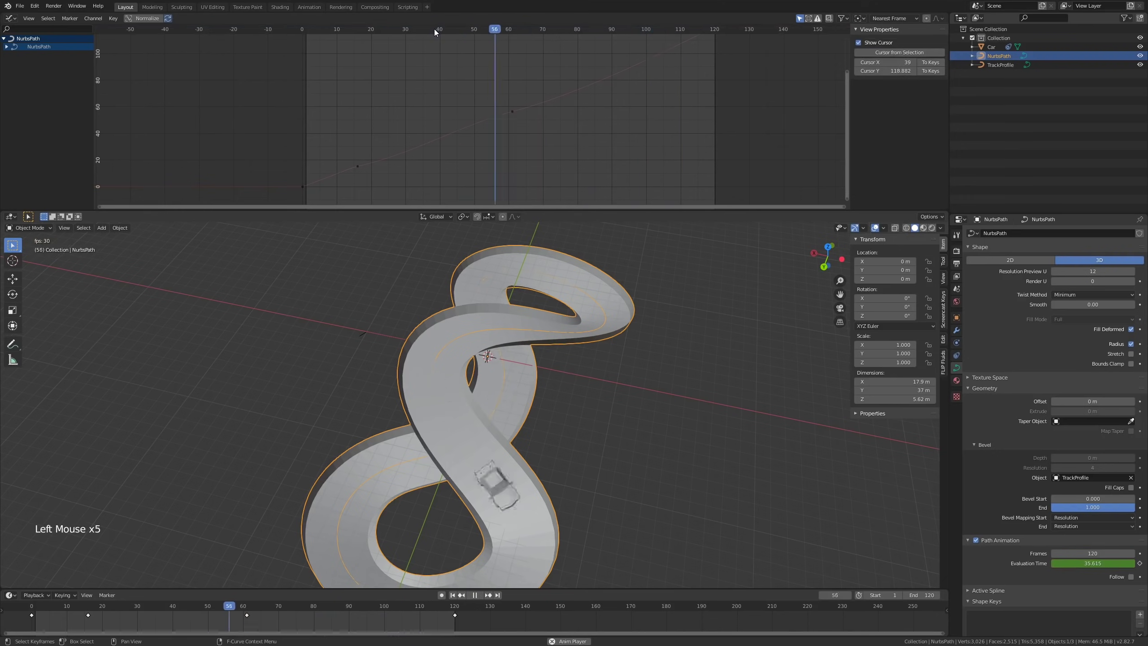
pyautogui.press('space')
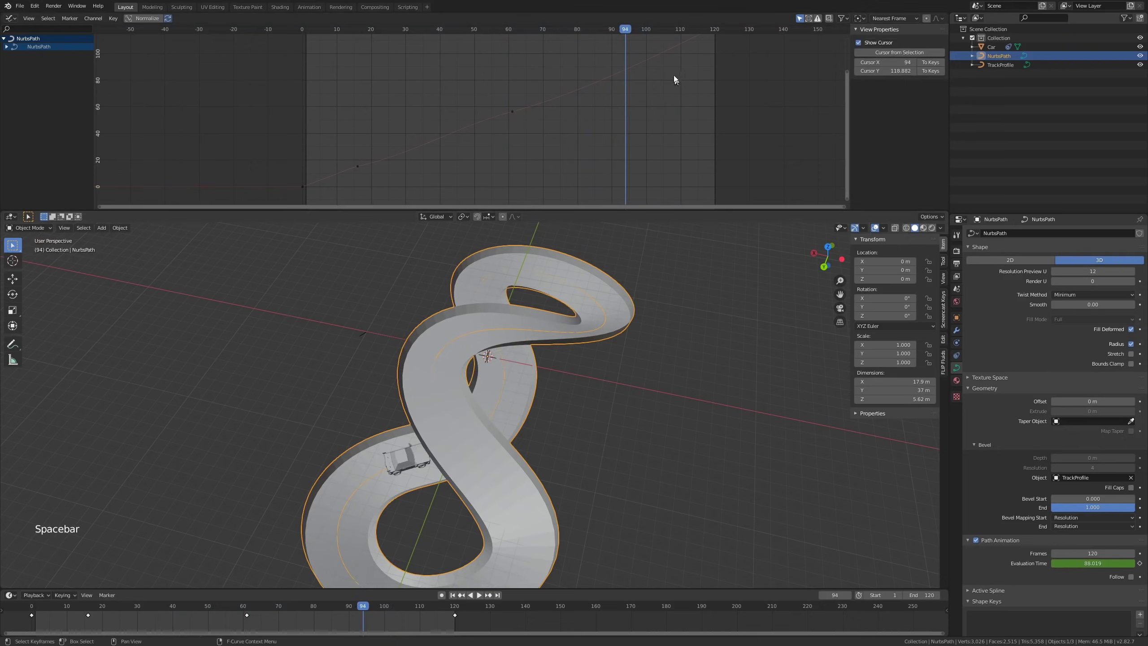
# Step: Insert an Evaluation Time keyframe at frame 101 and rotate its handles to a steeper slope
pyautogui.moveTo(631, 33); pyautogui.dragTo(650, 35)
pyautogui.keyDown('shift'); pyautogui.moveTo(650, 35); pyautogui.dragTo(584, 142, button='middle'); pyautogui.keyUp('shift')
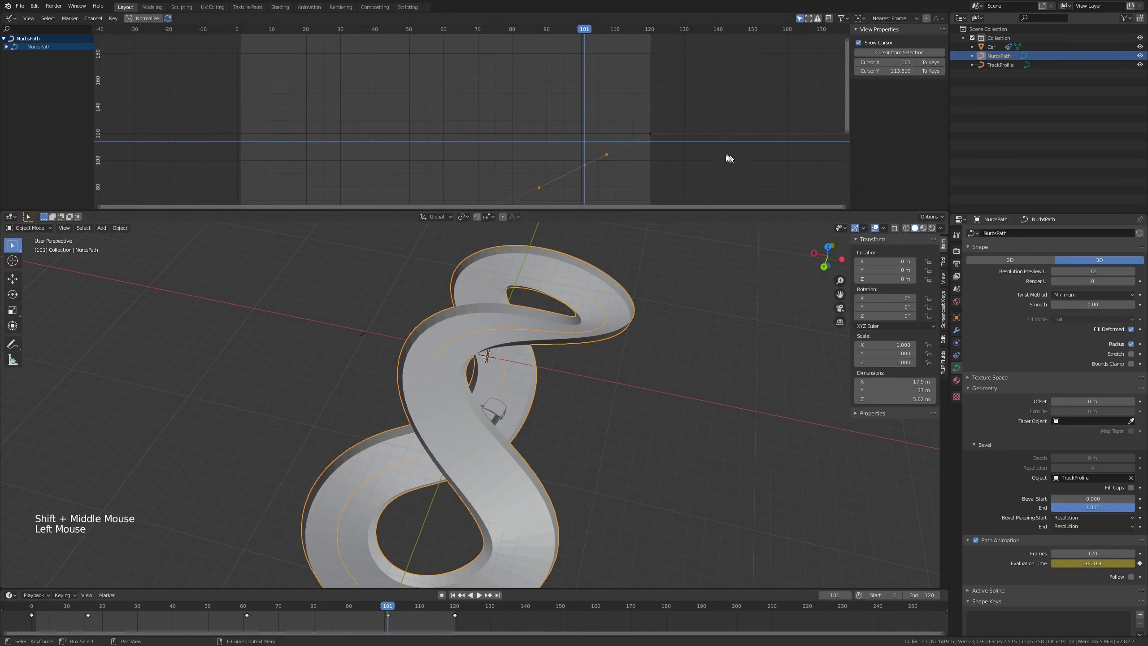
pyautogui.click(586, 165)
pyautogui.keyDown('shift'); pyautogui.moveTo(586, 165); pyautogui.dragTo(647, 124, button='middle'); pyautogui.keyUp('shift')
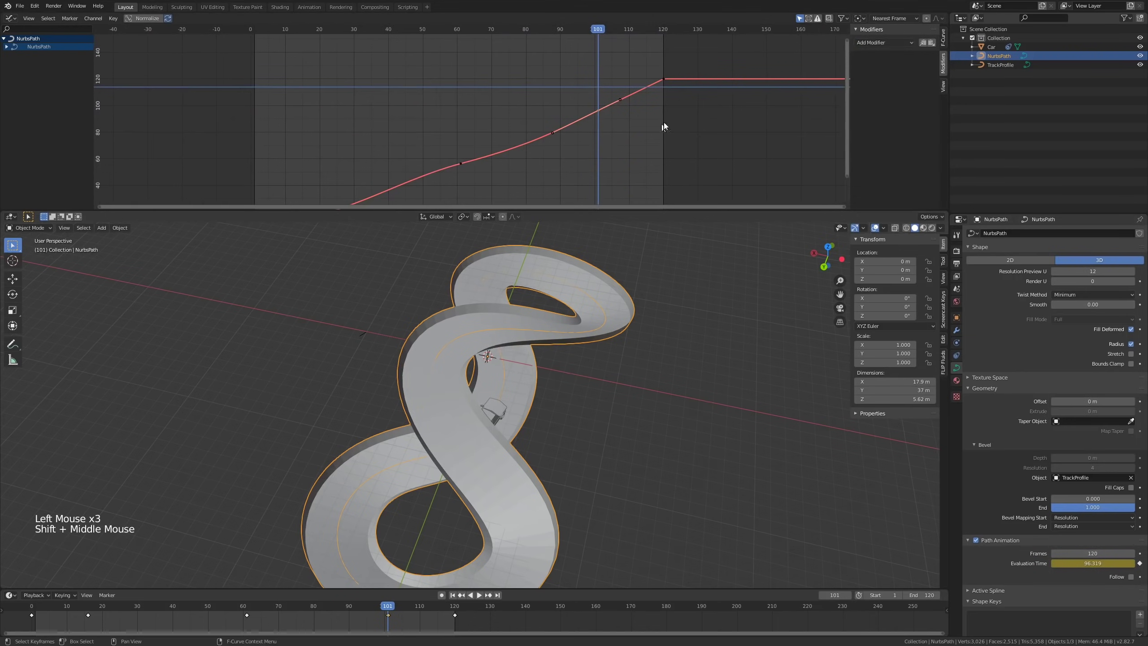
pyautogui.press('r')
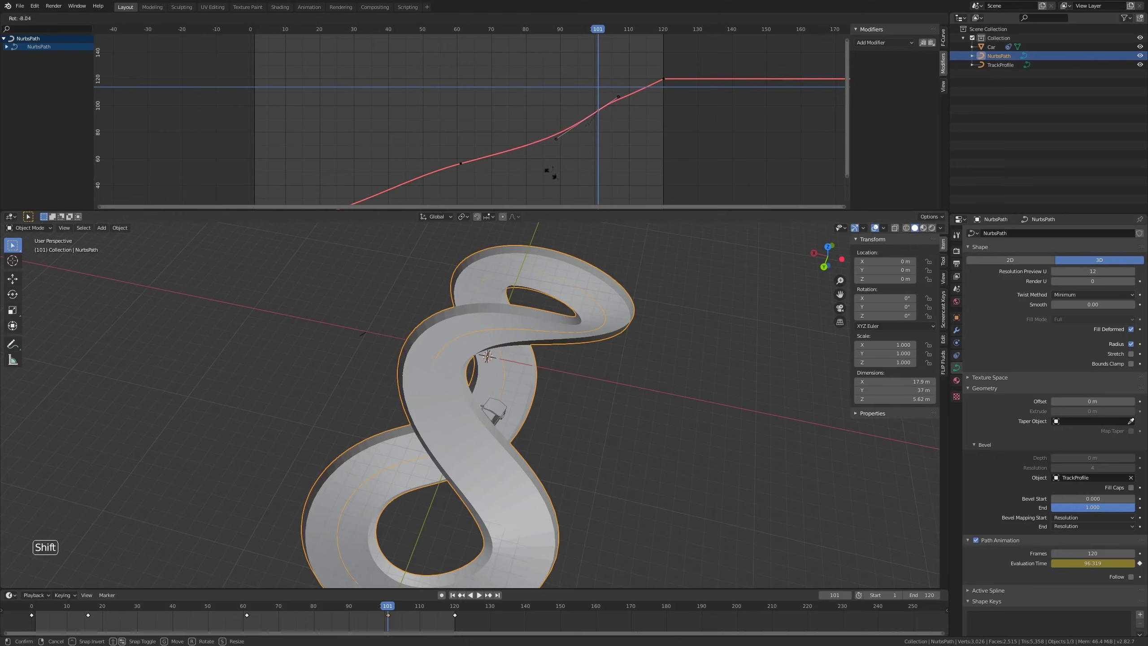
pyautogui.click(557, 183)
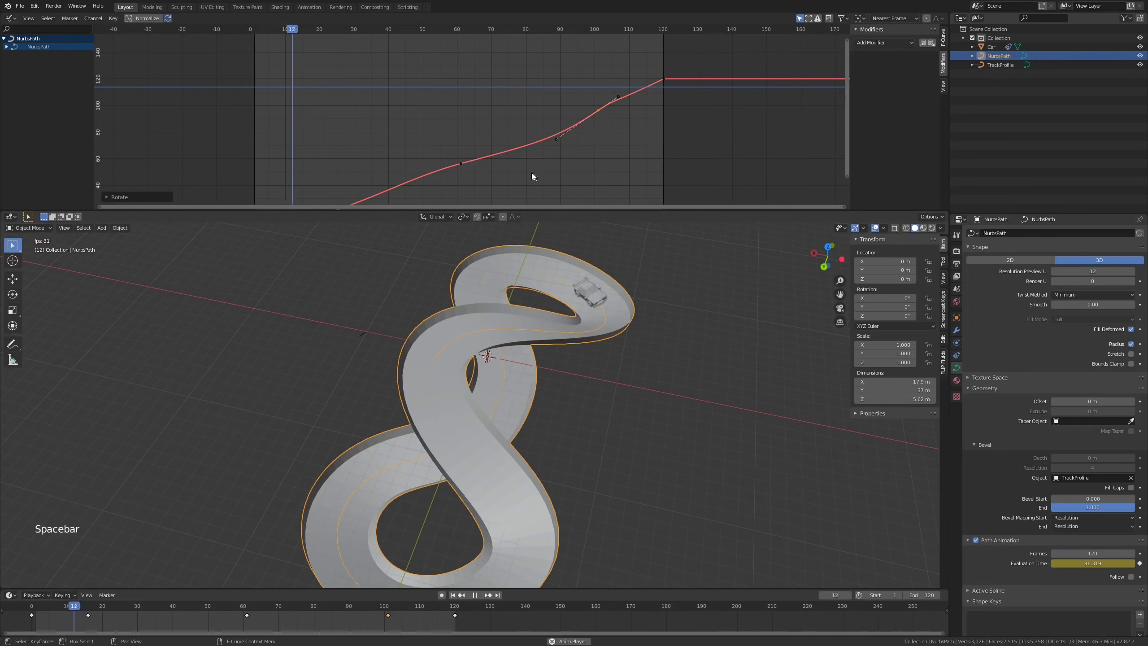
# Step: Play the animation through the lower bend and view the track from another side
pyautogui.keyDown('shift'); pyautogui.moveTo(618, 312); pyautogui.dragTo(597, 346, button='middle'); pyautogui.keyUp('shift')
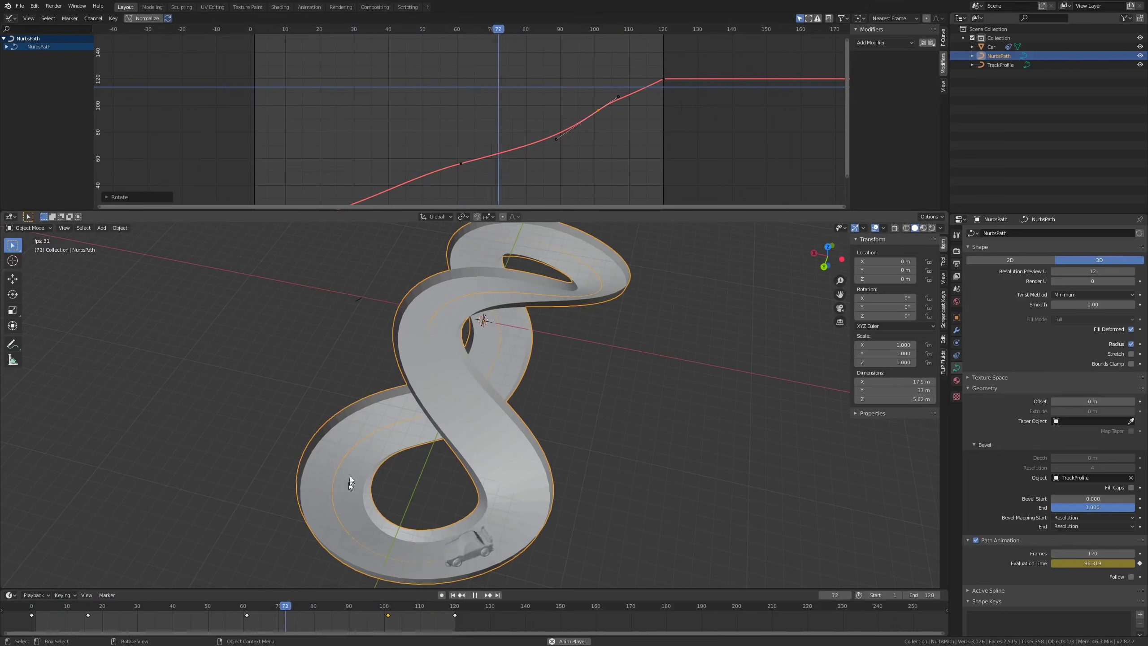
pyautogui.press('space')
pyautogui.moveTo(581, 369); pyautogui.dragTo(638, 357, button='middle')
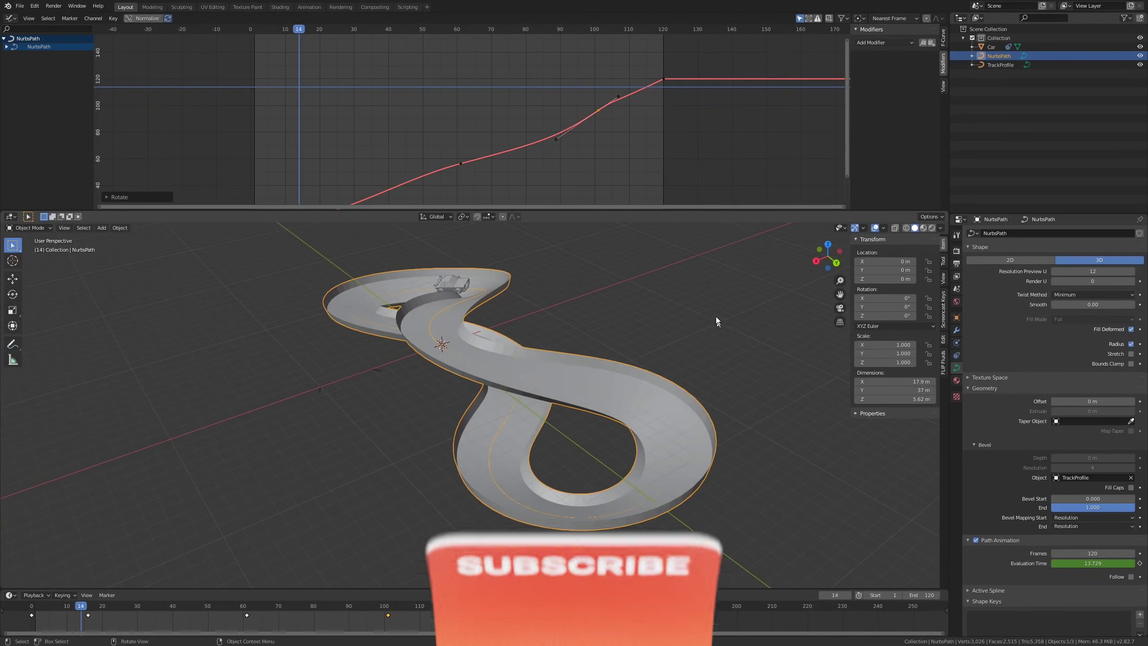
# Step: Save the scene as a new version named 3.blend
pyautogui.hotkey('ctrl', 's')
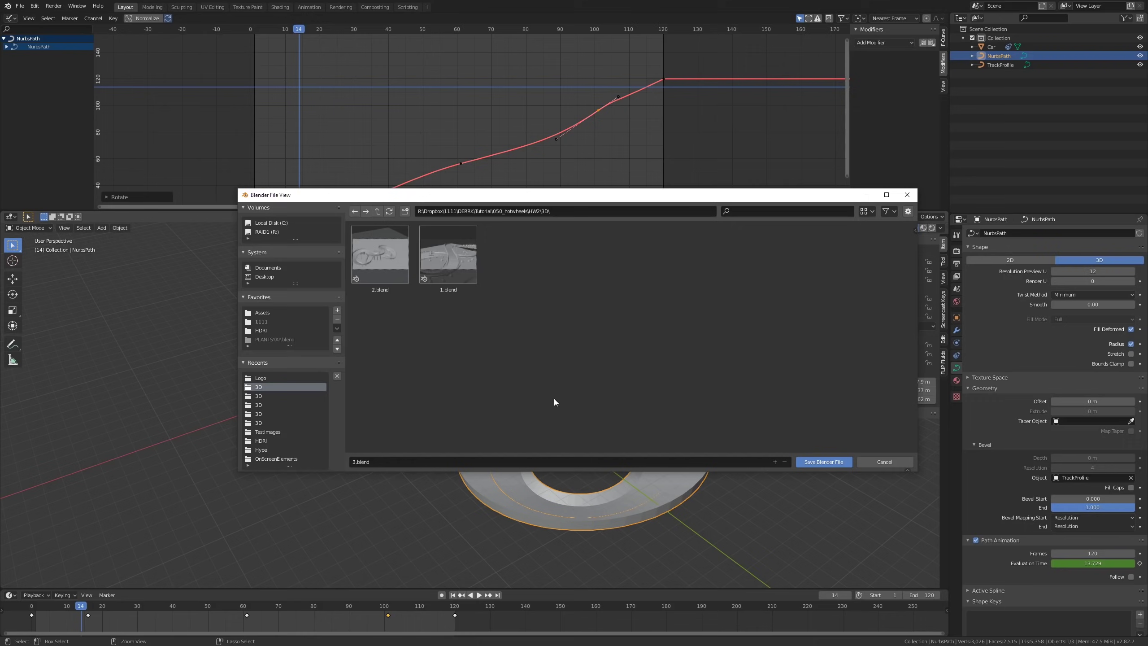
pyautogui.click(823, 462)
# Step: Replay the animation from several close and distant angles to review the car's motion along the whole track
pyautogui.moveTo(307, 427); pyautogui.dragTo(497, 411, button='middle')
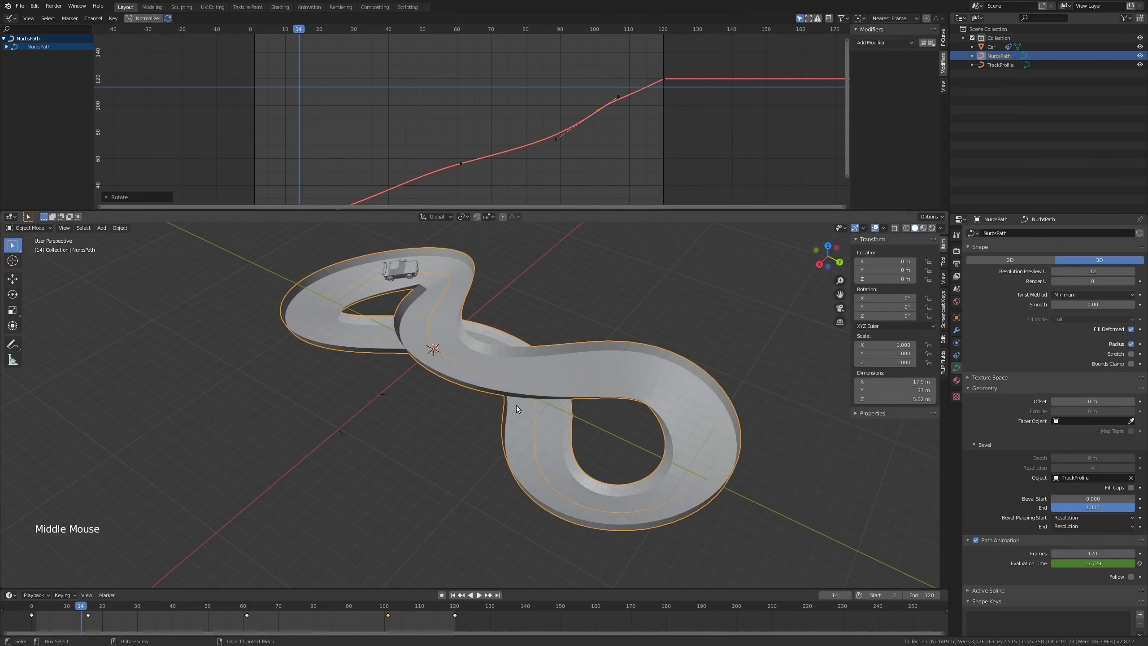
pyautogui.moveTo(529, 384)
pyautogui.mouseDown(button='middle')
pyautogui.moveTo(755, 363)
pyautogui.moveTo(632, 355)
pyautogui.moveTo(583, 380)
pyautogui.moveTo(672, 368)
pyautogui.moveTo(542, 378)
pyautogui.moveTo(686, 349)
pyautogui.moveTo(930, 346)
pyautogui.moveTo(74, 346)
pyautogui.moveTo(434, 348)
pyautogui.moveTo(502, 357)
pyautogui.moveTo(491, 378)
pyautogui.moveTo(526, 372)
pyautogui.mouseUp(button='middle')
pyautogui.press('space')
pyautogui.scroll(2, 516, 364)
pyautogui.scroll(-2, 521, 360)
pyautogui.scroll(1, 525, 372)
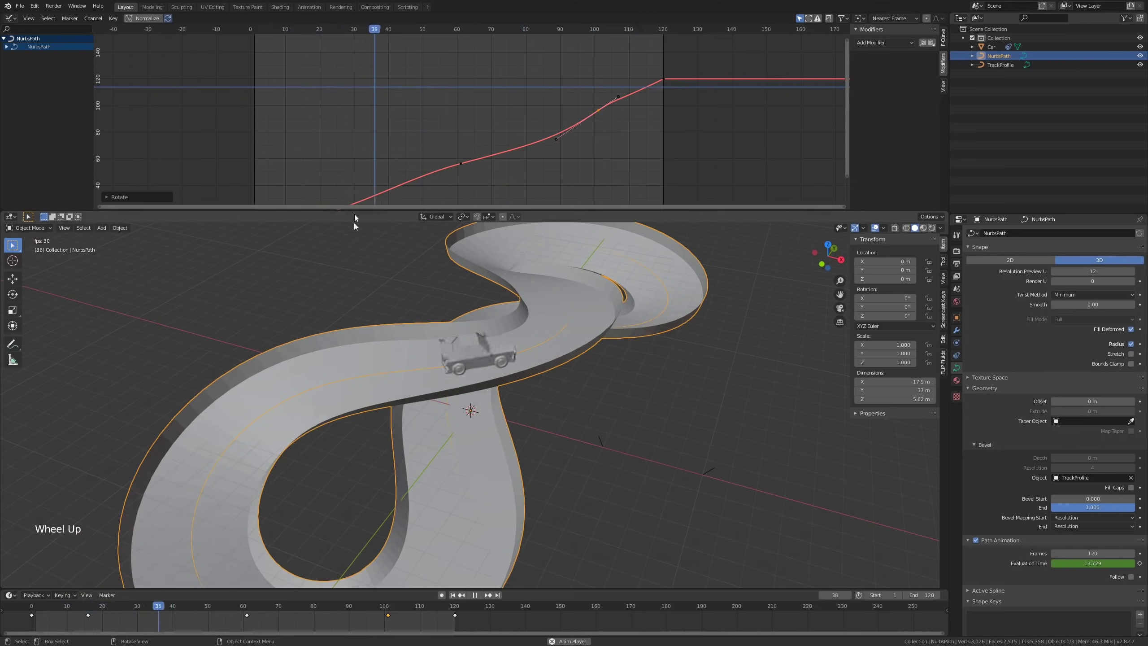
pyautogui.scroll(-2, 409, 293)
pyautogui.keyDown('shift'); pyautogui.moveTo(409, 292); pyautogui.dragTo(558, 367, button='middle'); pyautogui.keyUp('shift')
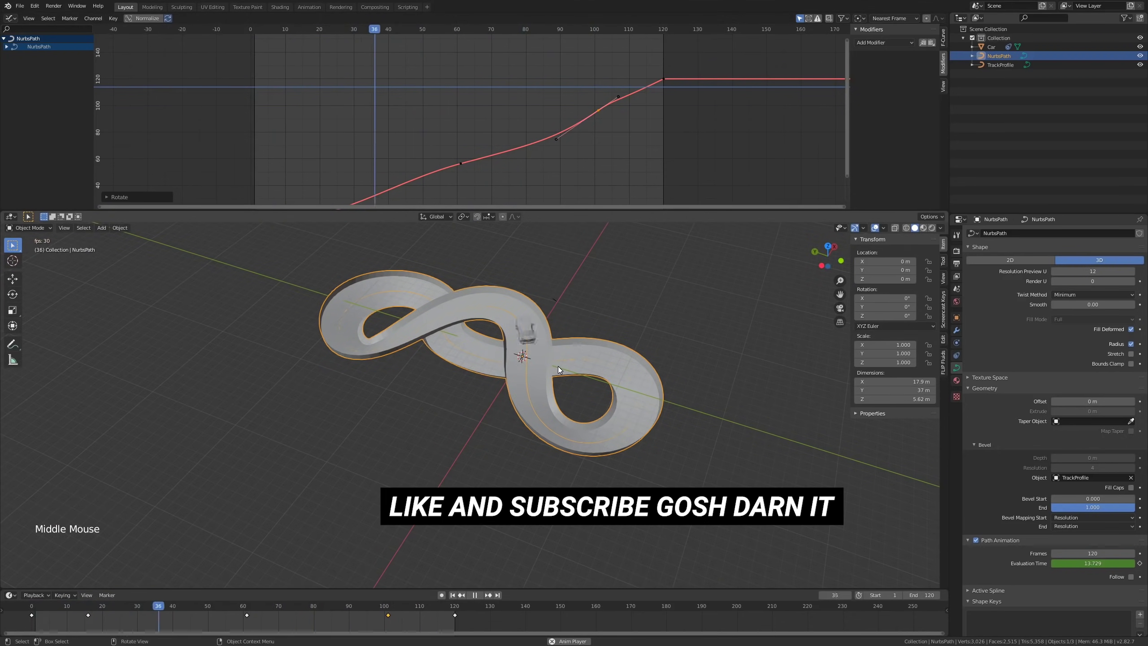
pyautogui.press('space')
pyautogui.press('space')
pyautogui.press('space')
pyautogui.moveTo(528, 372); pyautogui.dragTo(738, 359, button='middle')
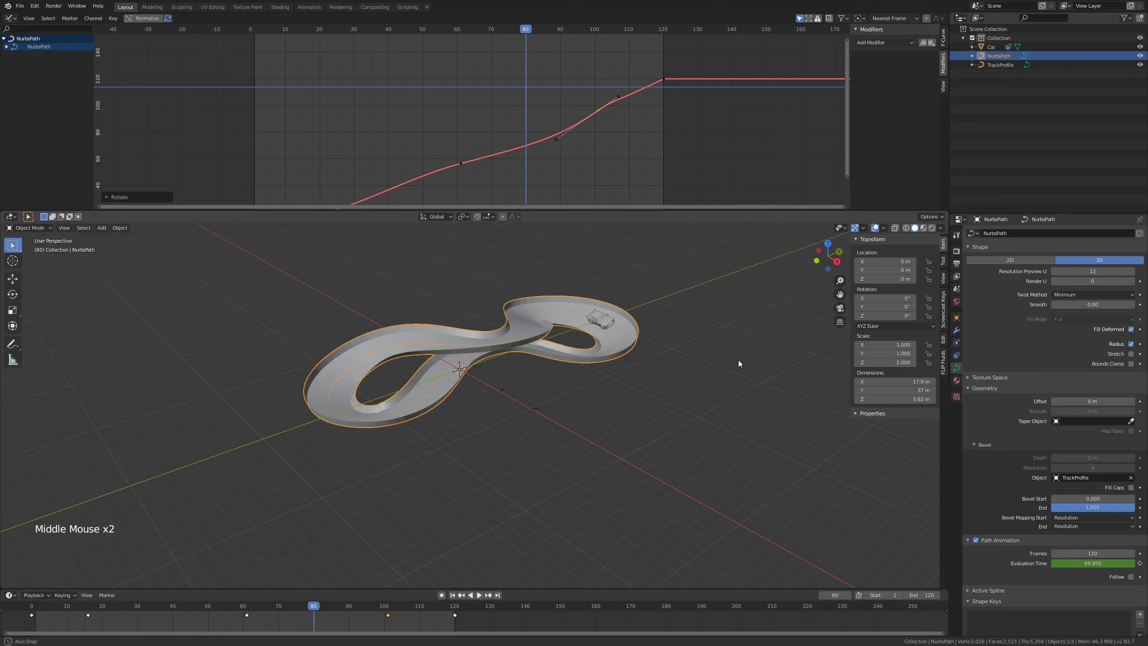
pyautogui.moveTo(535, 377); pyautogui.dragTo(451, 372, button='middle')
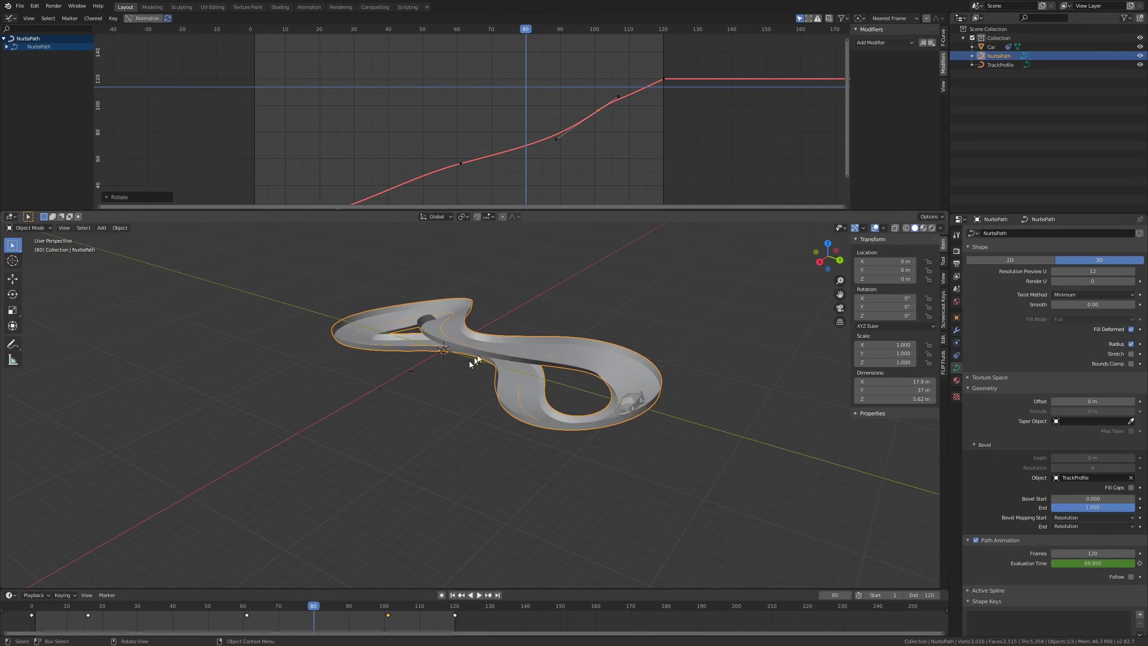
pyautogui.moveTo(493, 345); pyautogui.dragTo(425, 339, button='middle')
pyautogui.press('space')
pyautogui.press('space')
# Step: Replay the animation with the car selected and with the track path selected to judge the speed changes
pyautogui.click(500, 346)
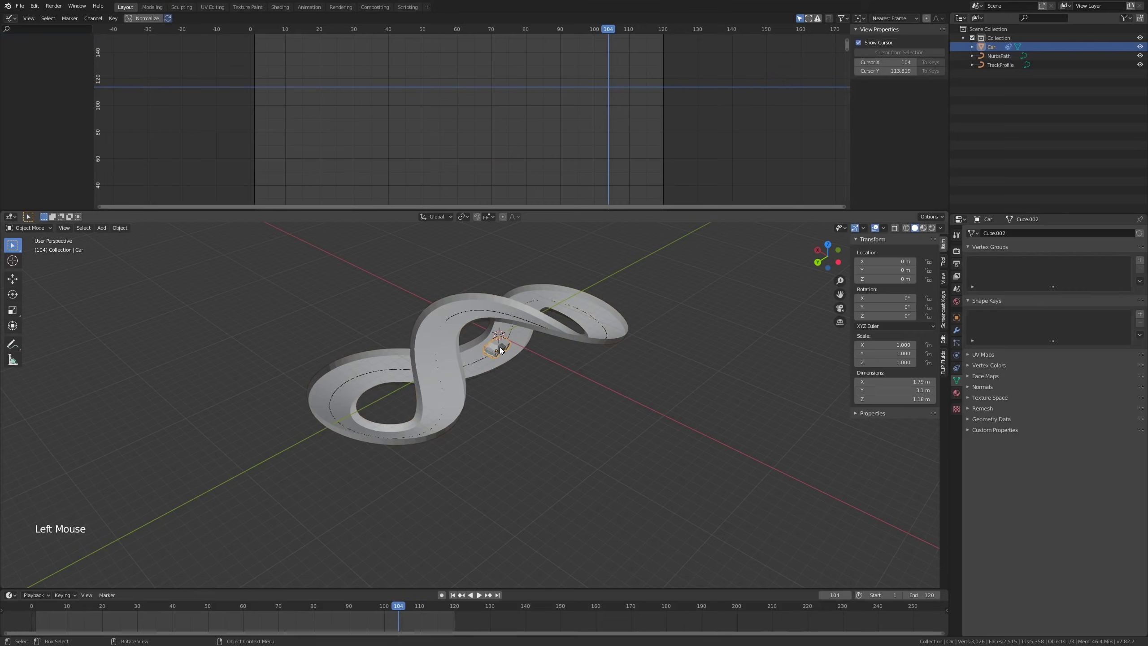
pyautogui.press('space')
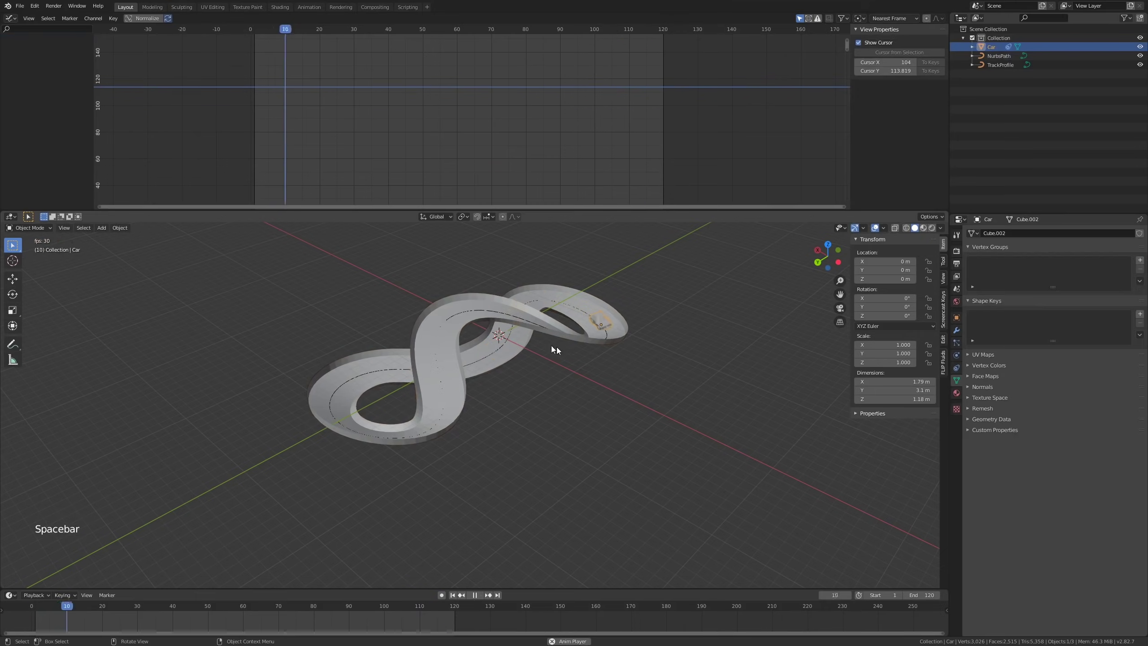
pyautogui.press('space')
pyautogui.press('space')
pyautogui.press('space')
pyautogui.moveTo(490, 385); pyautogui.dragTo(543, 383, button='middle')
pyautogui.scroll(2, 527, 368)
pyautogui.scroll(-2, 493, 376)
pyautogui.press('space')
pyautogui.press('space')
pyautogui.scroll(3, 526, 393)
pyautogui.click(509, 405)
pyautogui.keyDown('shift'); pyautogui.scroll(-1, 498, 417); pyautogui.keyUp('shift')
pyautogui.keyDown('shift'); pyautogui.moveTo(499, 416); pyautogui.dragTo(551, 383, button='middle'); pyautogui.keyUp('shift')
pyautogui.scroll(-2, 519, 391)
pyautogui.scroll(-1, 518, 389)
pyautogui.press('space')
pyautogui.press('space')
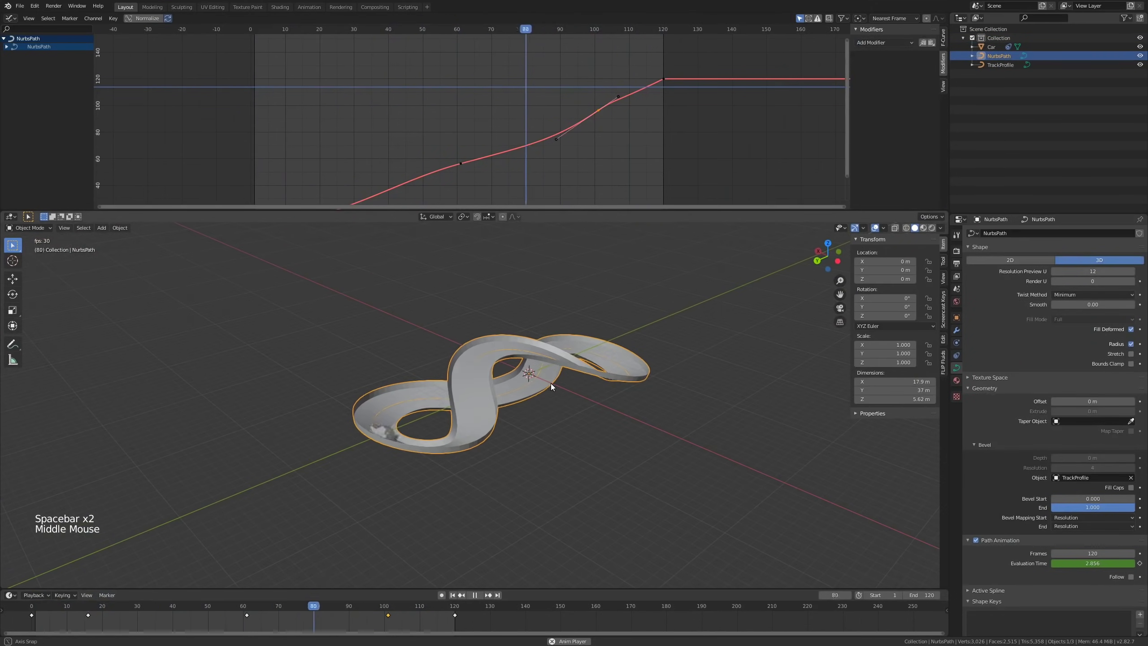
pyautogui.press('space')
pyautogui.press('space')
pyautogui.press('space')
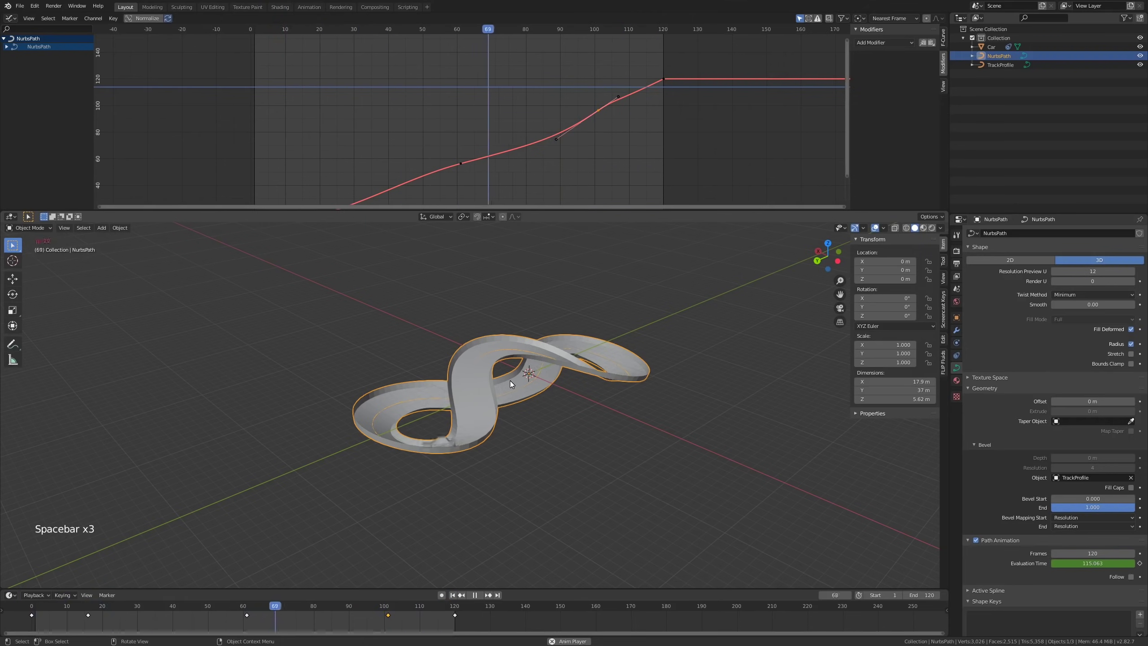
pyautogui.press('space')
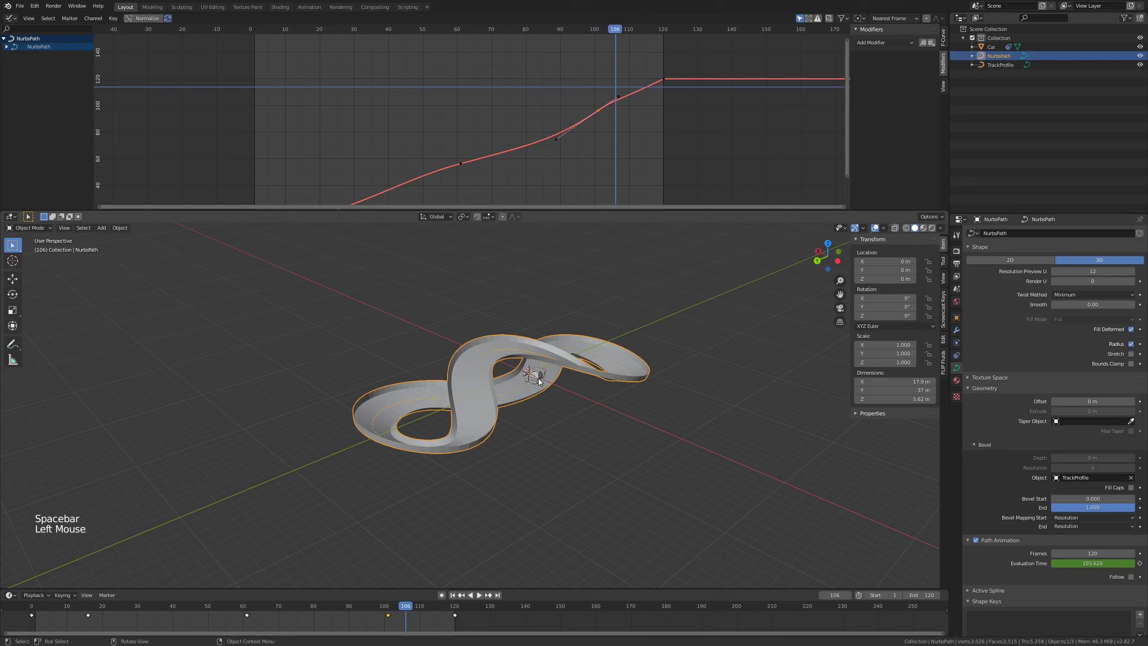
# Step: Shift the car to one side of the track by setting its X location to about -1.034 m
pyautogui.click(538, 378)
pyautogui.keyDown('shift'); pyautogui.moveTo(885, 260); pyautogui.dragTo(883, 261); pyautogui.keyUp('shift')
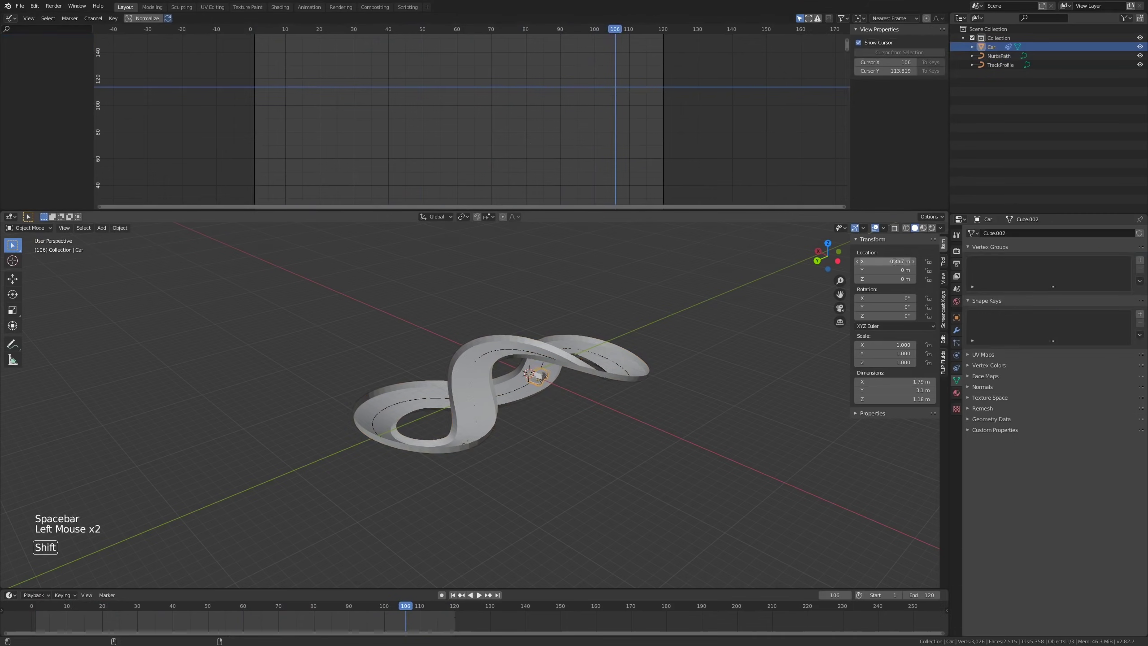
pyautogui.scroll(2, 566, 377)
pyautogui.moveTo(633, 337); pyautogui.dragTo(511, 383, button='middle')
pyautogui.scroll(-1, 528, 382)
pyautogui.keyDown('shift'); pyautogui.moveTo(886, 261); pyautogui.dragTo(881, 261); pyautogui.keyUp('shift')
pyautogui.scroll(-2, 572, 440)
pyautogui.moveTo(572, 441); pyautogui.dragTo(551, 393, button='middle')
# Step: Play the animation to check that the offset car follows its side of the track
pyautogui.scroll(-4, 587, 429)
pyautogui.scroll(-1, 525, 372)
pyautogui.press('space')
pyautogui.scroll(-4, 525, 367)
pyautogui.scroll(3, 551, 393)
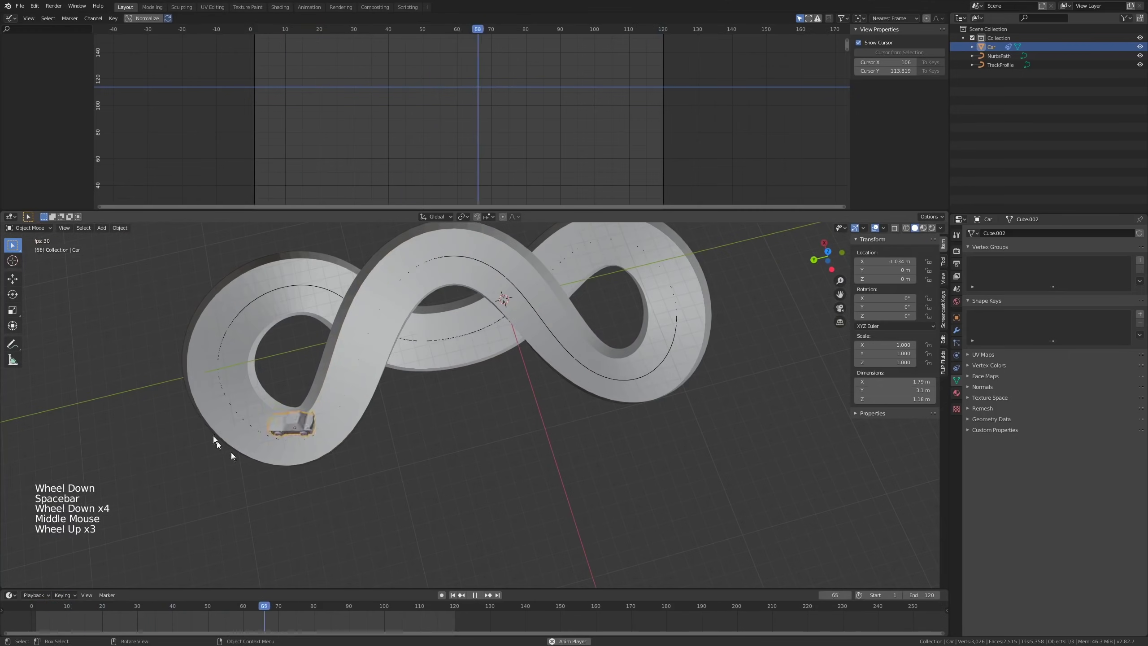
pyautogui.press('space')
# Step: Duplicate the car in place and set the copy's X location to about 0.894 m, beside the original
pyautogui.moveTo(520, 382); pyautogui.dragTo(563, 389, button='middle')
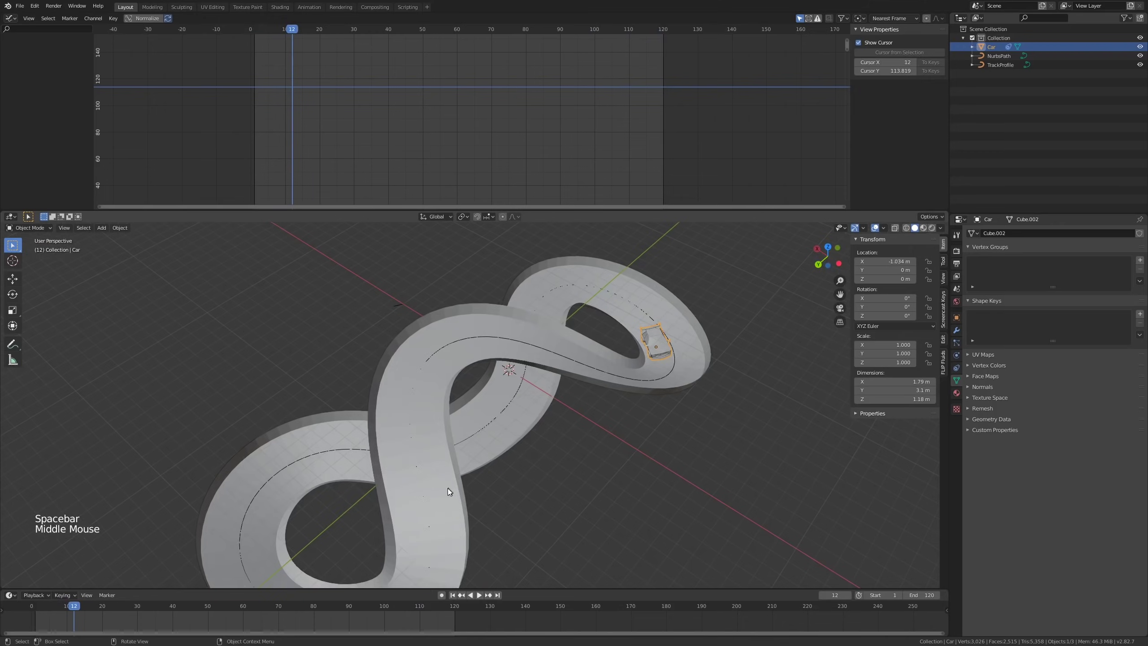
pyautogui.keyDown('shift'); pyautogui.moveTo(650, 401); pyautogui.dragTo(618, 399, button='middle'); pyautogui.keyUp('shift')
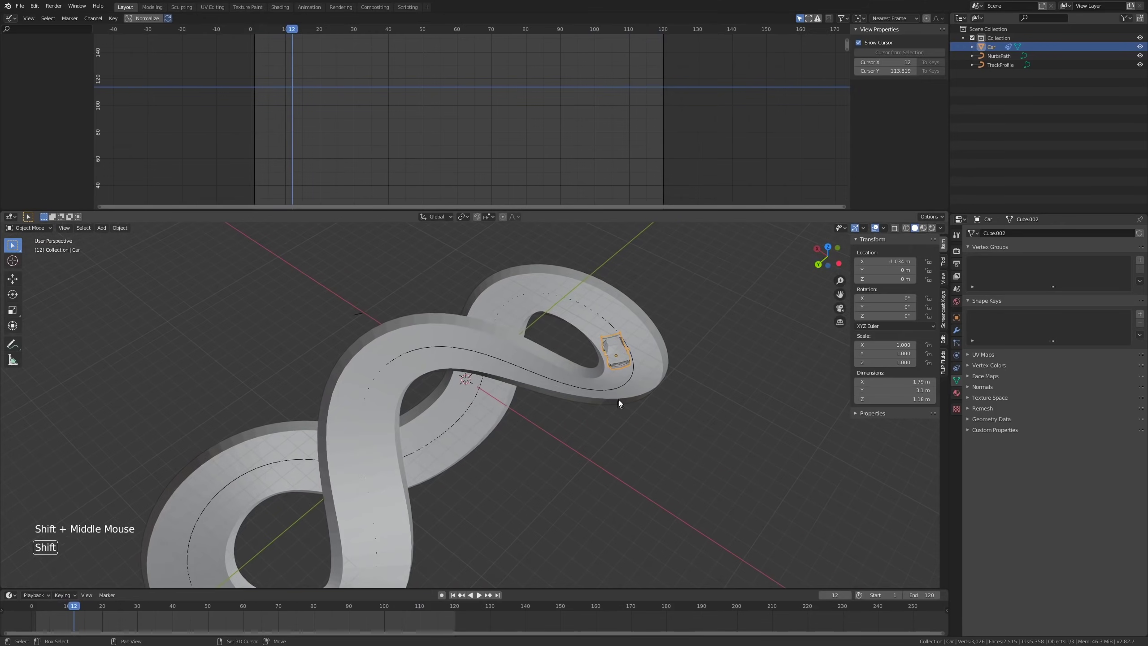
pyautogui.hotkey('shift', 'd')
pyautogui.press('Escape')
pyautogui.moveTo(886, 261); pyautogui.dragTo(910, 261)
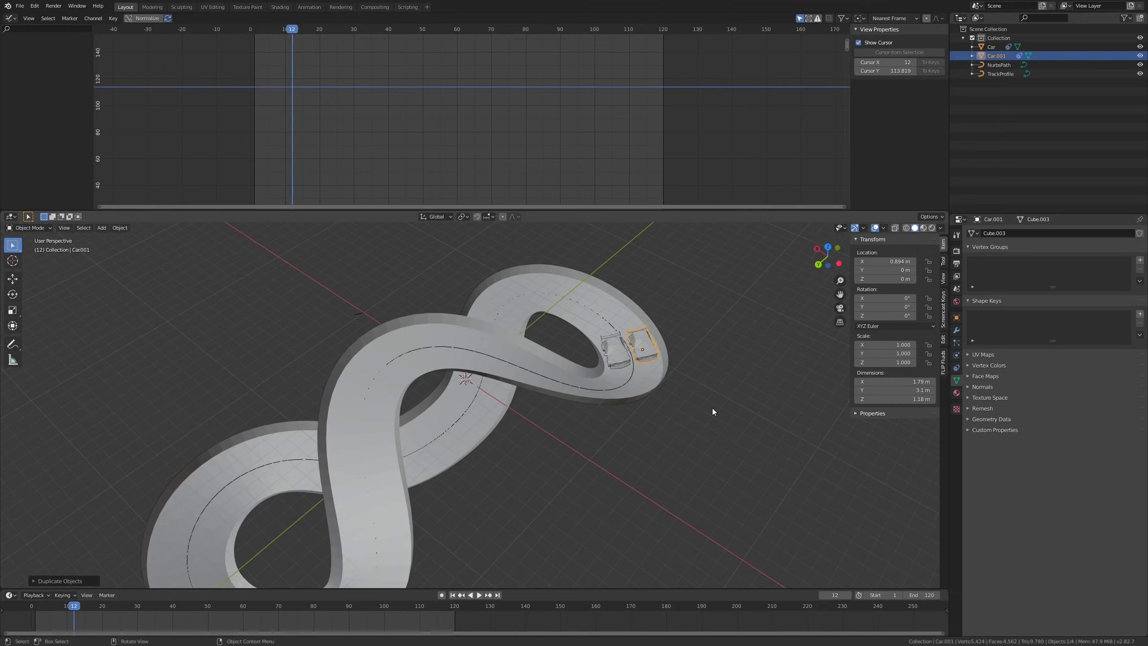
# Step: Play the animation to check both cars driving side by side on the track
pyautogui.press('space')
pyautogui.scroll(-1, 503, 408)
pyautogui.keyDown('shift'); pyautogui.moveTo(503, 409); pyautogui.dragTo(455, 424, button='middle'); pyautogui.keyUp('shift')
pyautogui.press('space')
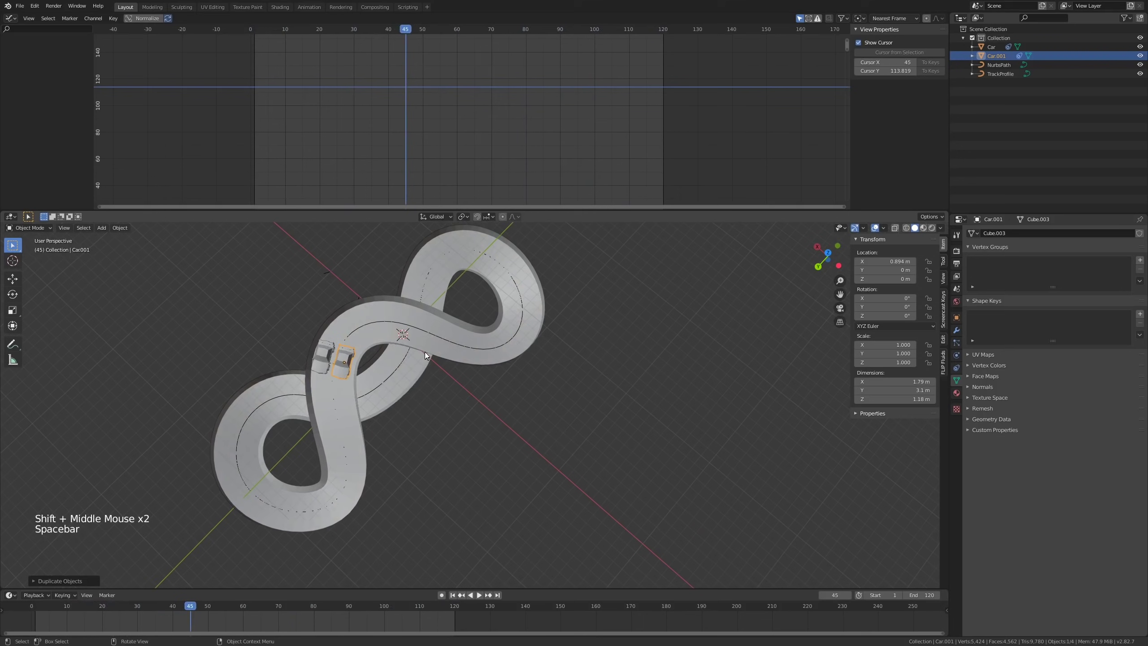
# Step: Select the track path and examine its whole Evaluation Time curve in the Graph Editor
pyautogui.click(407, 370)
pyautogui.moveTo(407, 370); pyautogui.dragTo(373, 374, button='middle')
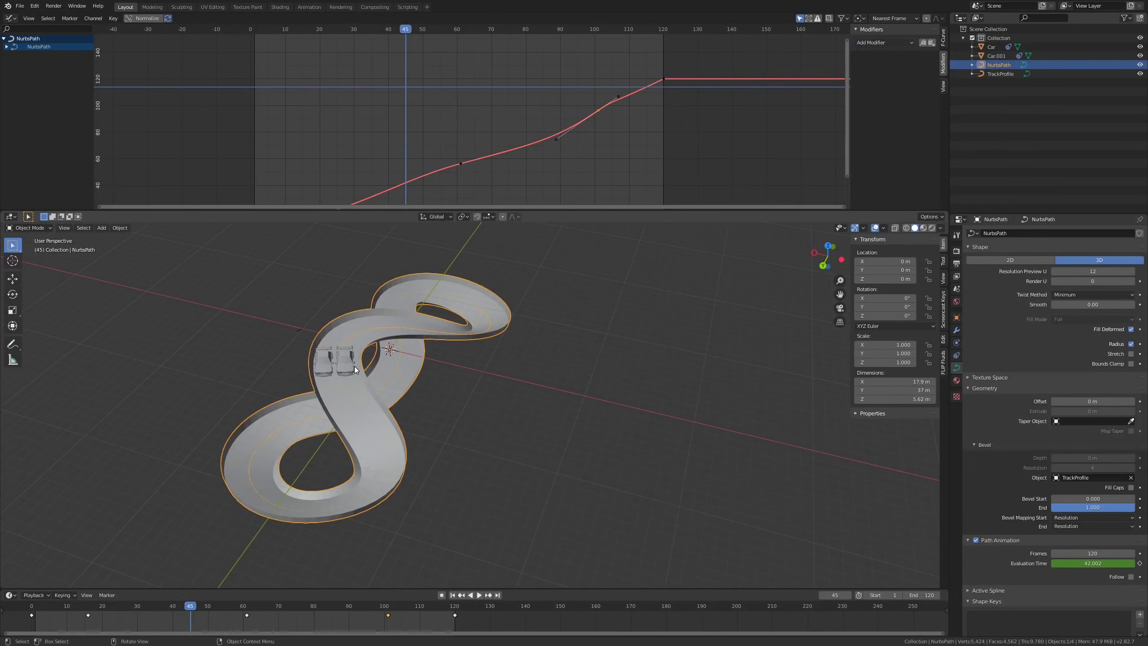
pyautogui.moveTo(652, 93); pyautogui.dragTo(719, 67, button='middle')
pyautogui.scroll(-1, 680, 74)
pyautogui.scroll(-1, 656, 94)
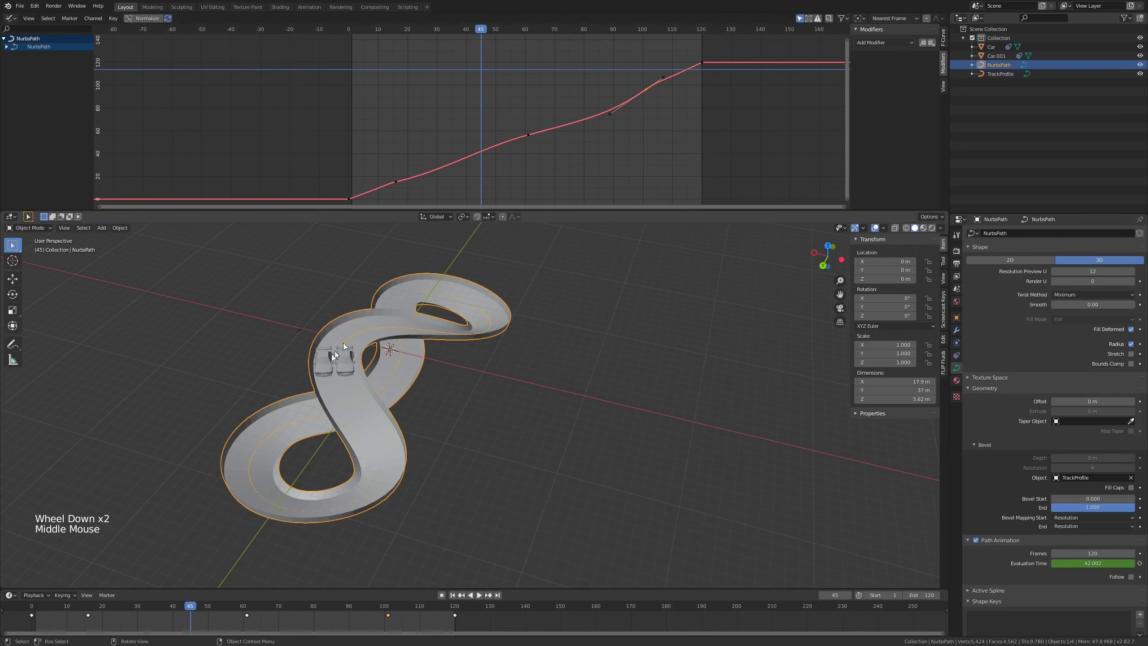
# Step: Rename the original car object as CAR1
pyautogui.click(348, 373)
pyautogui.click(342, 368)
pyautogui.click(328, 370)
pyautogui.click(334, 364)
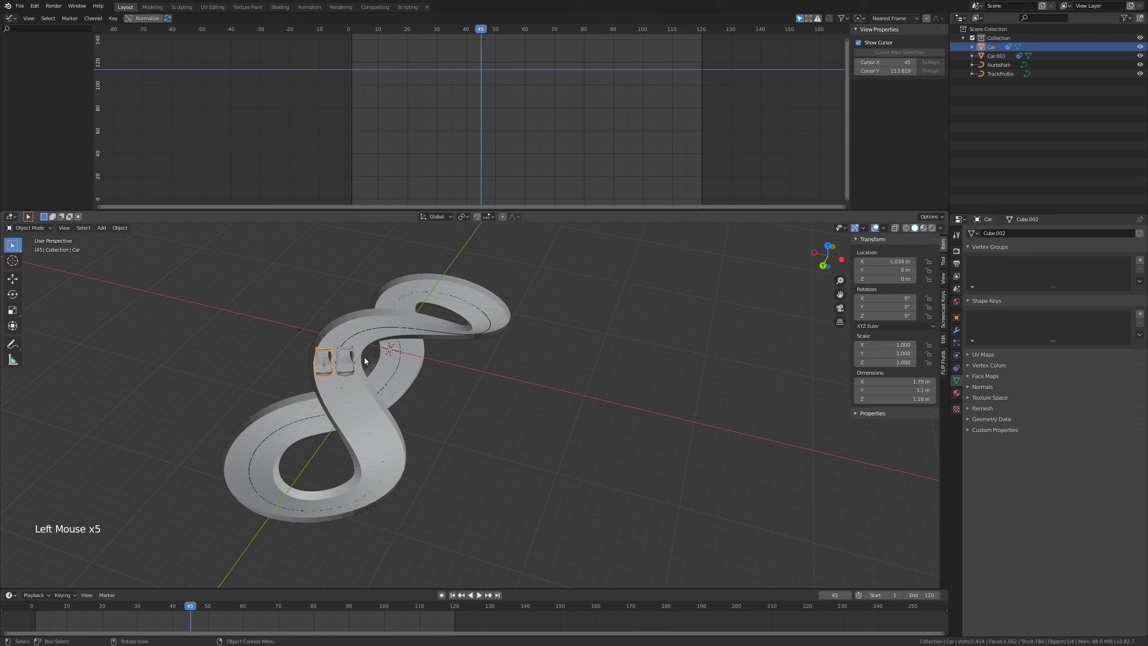
pyautogui.press('F2')
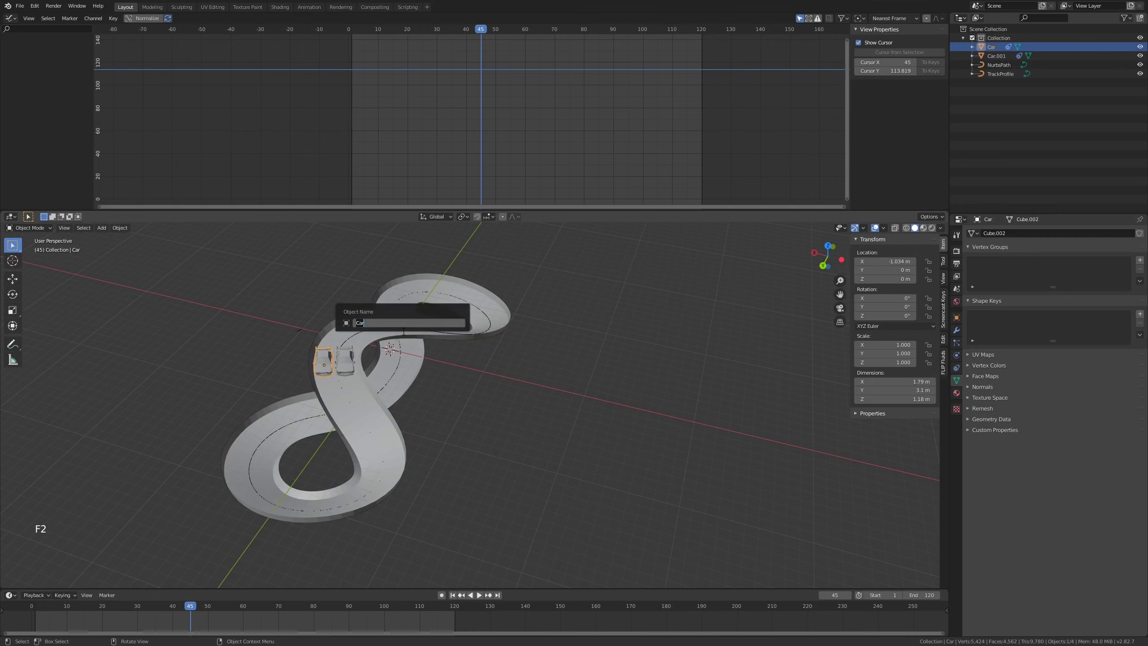
pyautogui.write('CAR1')
pyautogui.press('Return')
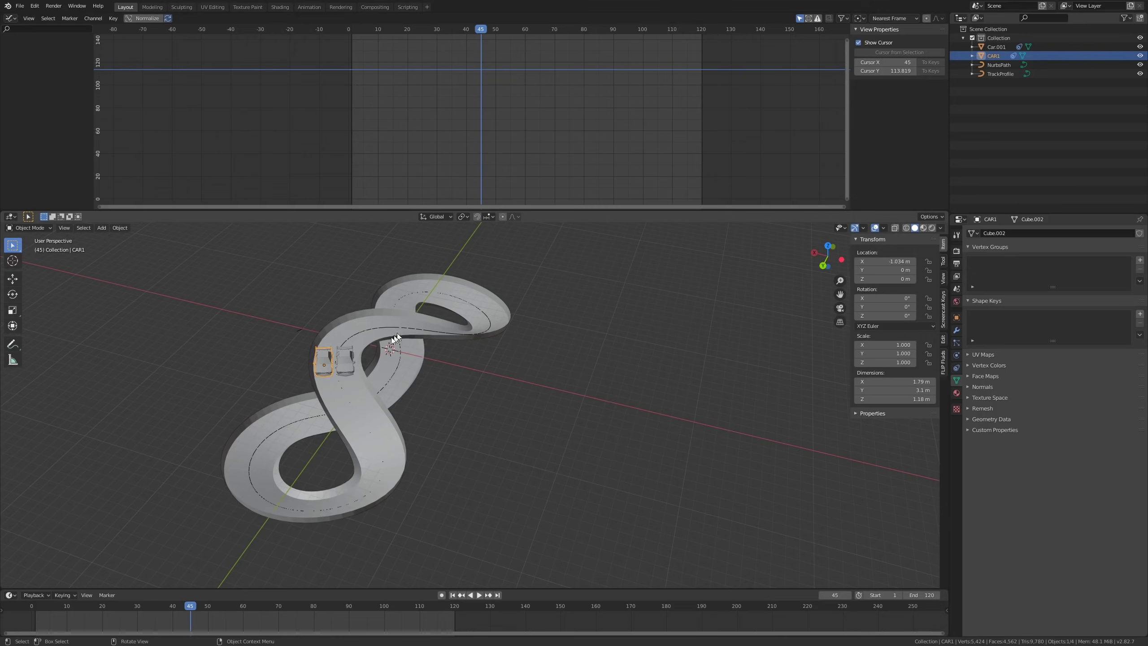
# Step: Rename the duplicated car object as CAR2
pyautogui.click(346, 364)
pyautogui.press('F2')
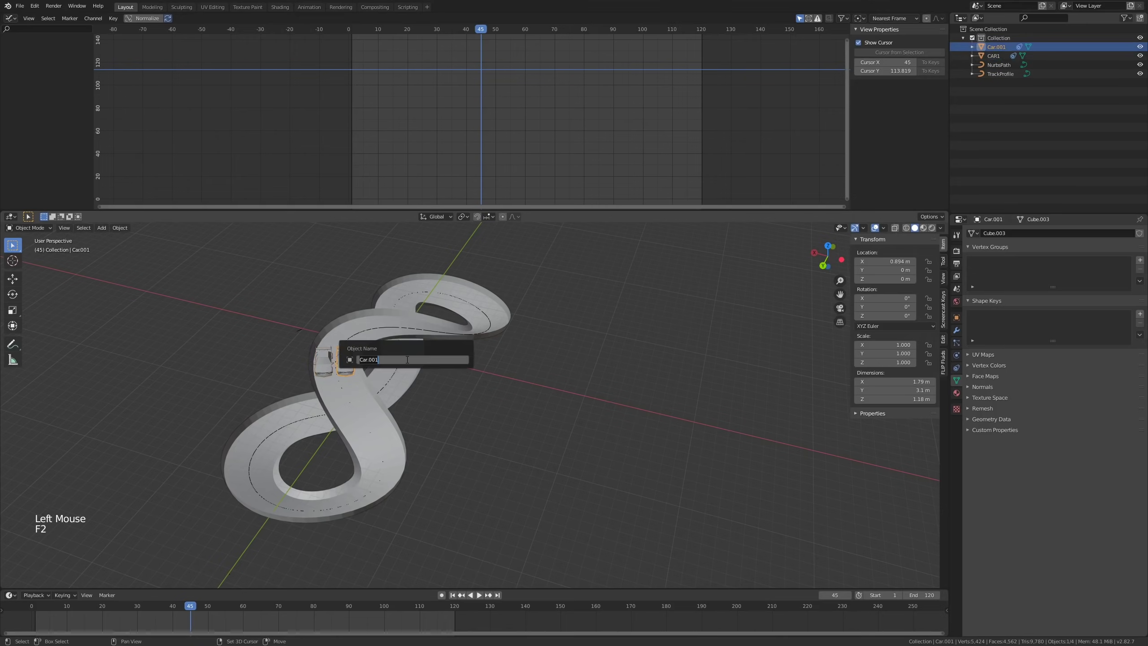
pyautogui.write('CAR2')
pyautogui.press('Return')
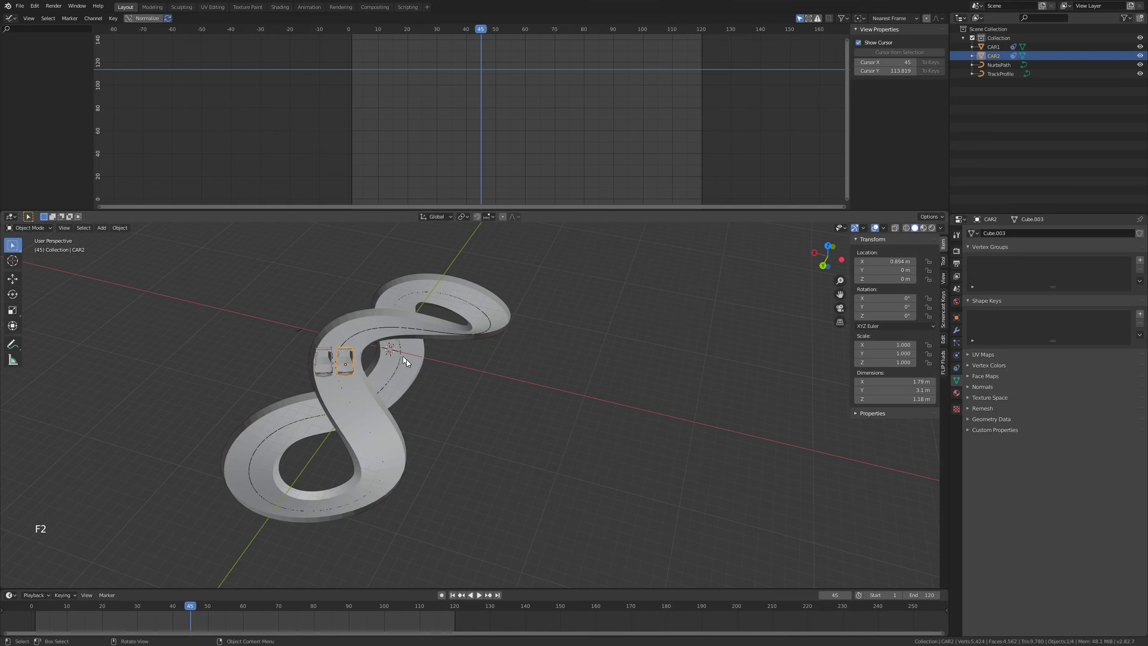
# Step: Enable Cavity in the 3D viewport's shading options
pyautogui.scroll(1, 406, 360)
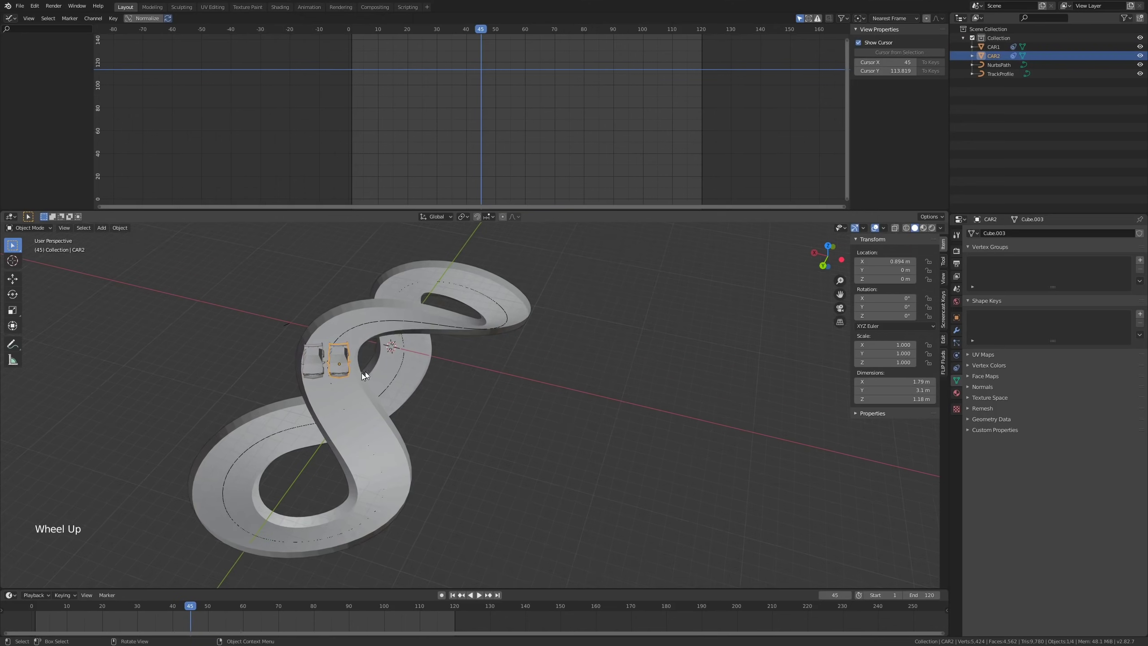
pyautogui.click(940, 228)
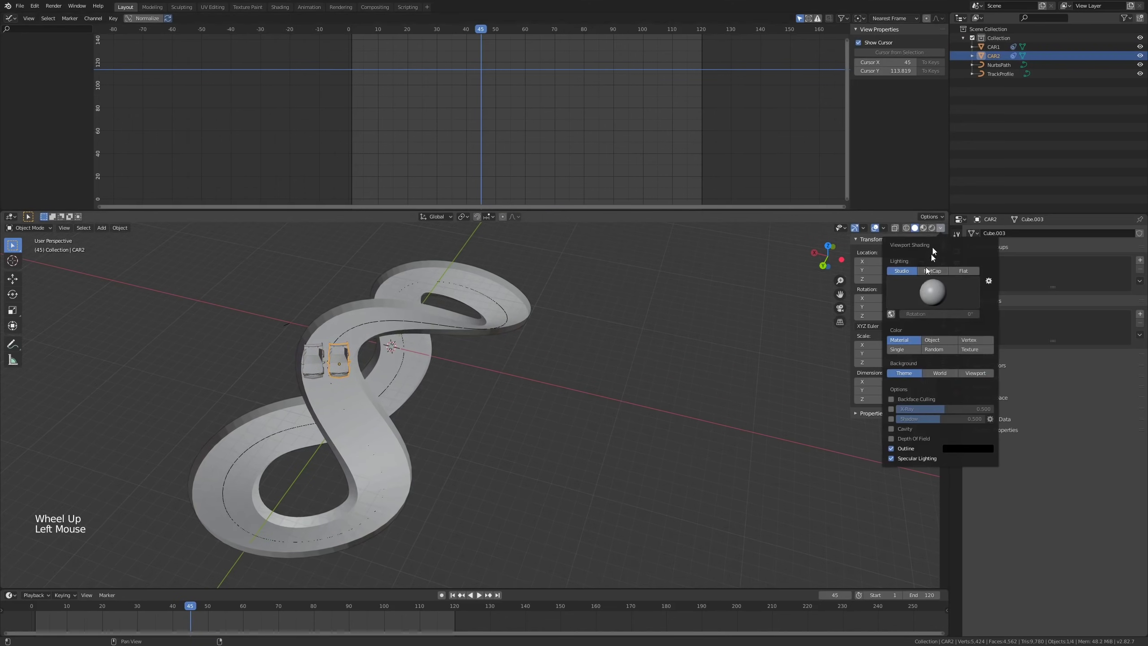
pyautogui.click(891, 428)
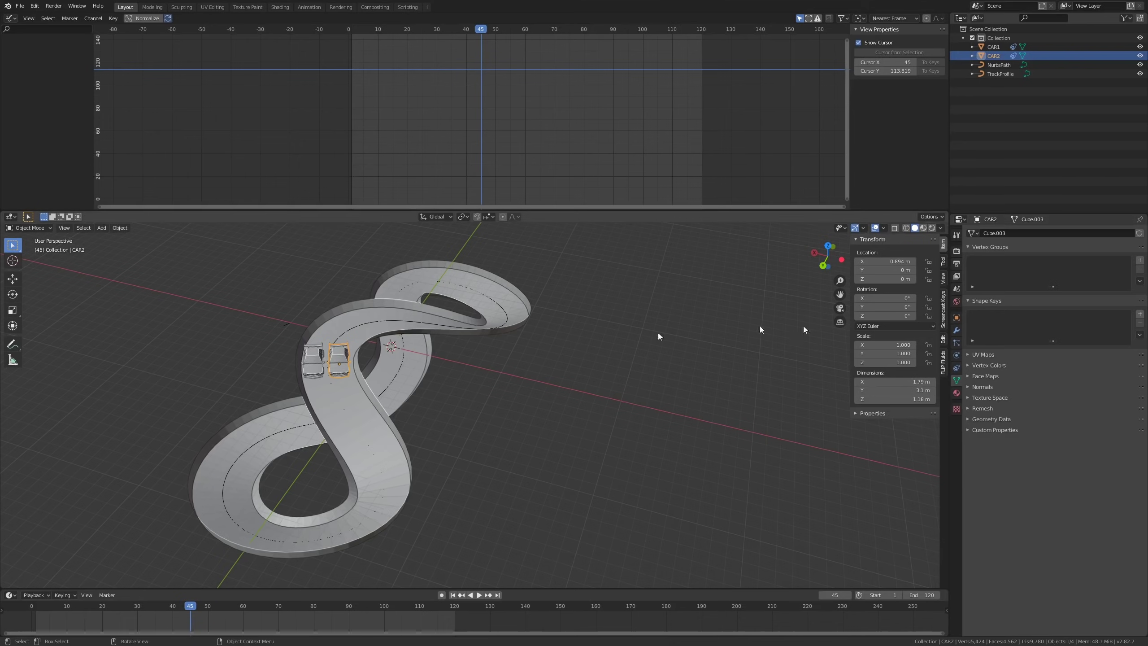
# Step: Enable the Name display for both CAR2 and CAR1 in their Viewport Display settings
pyautogui.click(957, 318)
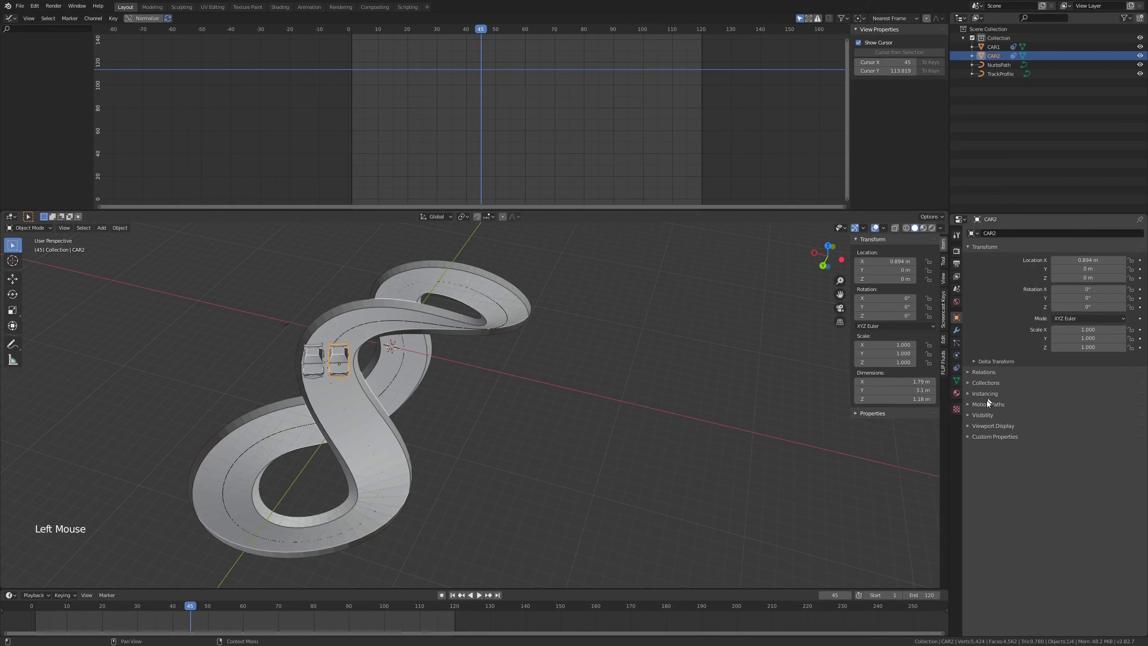
pyautogui.click(984, 425)
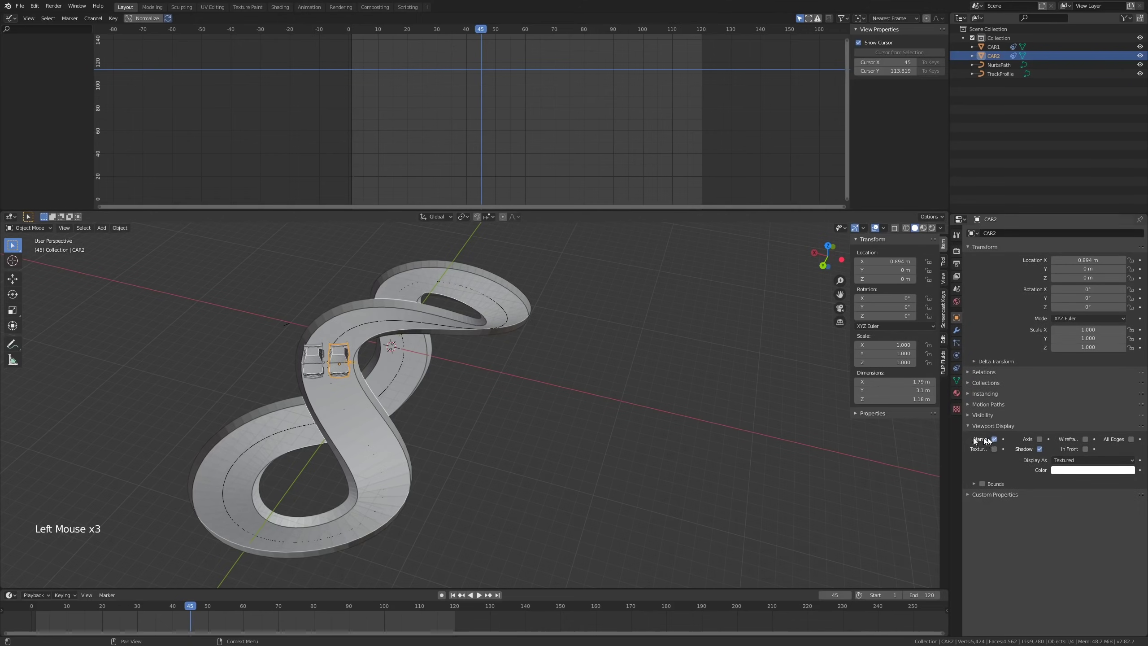
pyautogui.scroll(3, 254, 370)
pyautogui.click(322, 367)
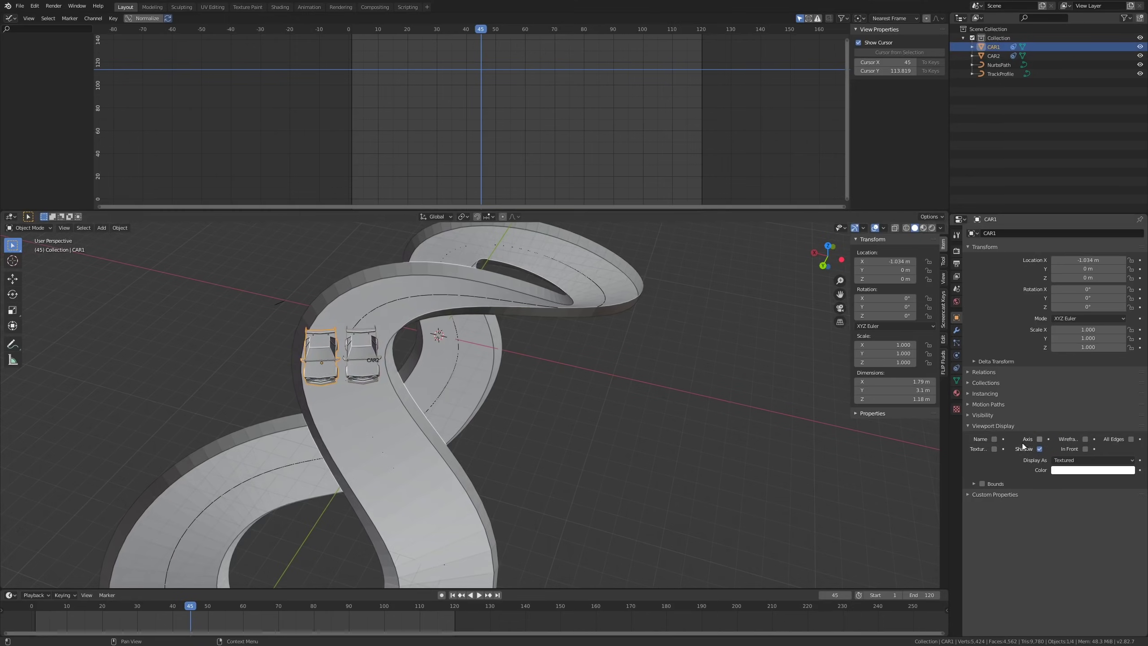
pyautogui.click(993, 438)
pyautogui.moveTo(441, 348); pyautogui.dragTo(402, 327, button='middle')
pyautogui.scroll(5, 367, 369)
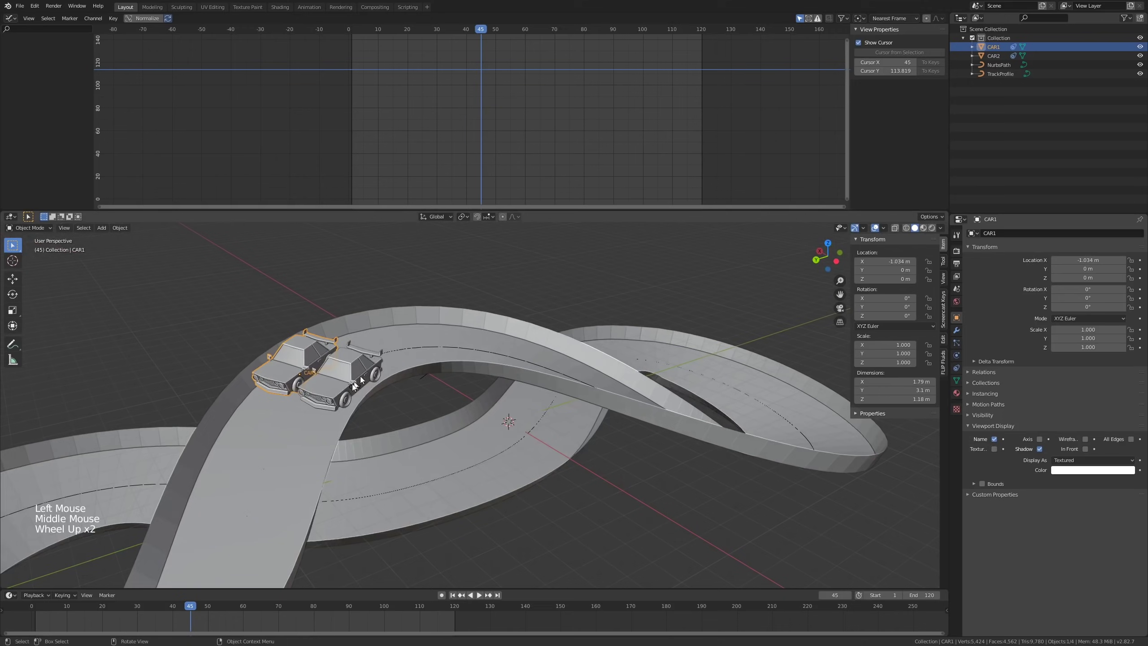
# Step: Duplicate the NurbsPath track and place the copy 21 m along the X axis
pyautogui.scroll(-5, 294, 390)
pyautogui.keyDown('shift'); pyautogui.moveTo(307, 384); pyautogui.dragTo(371, 356, button='middle'); pyautogui.keyUp('shift')
pyautogui.scroll(-4, 470, 361)
pyautogui.click(471, 361)
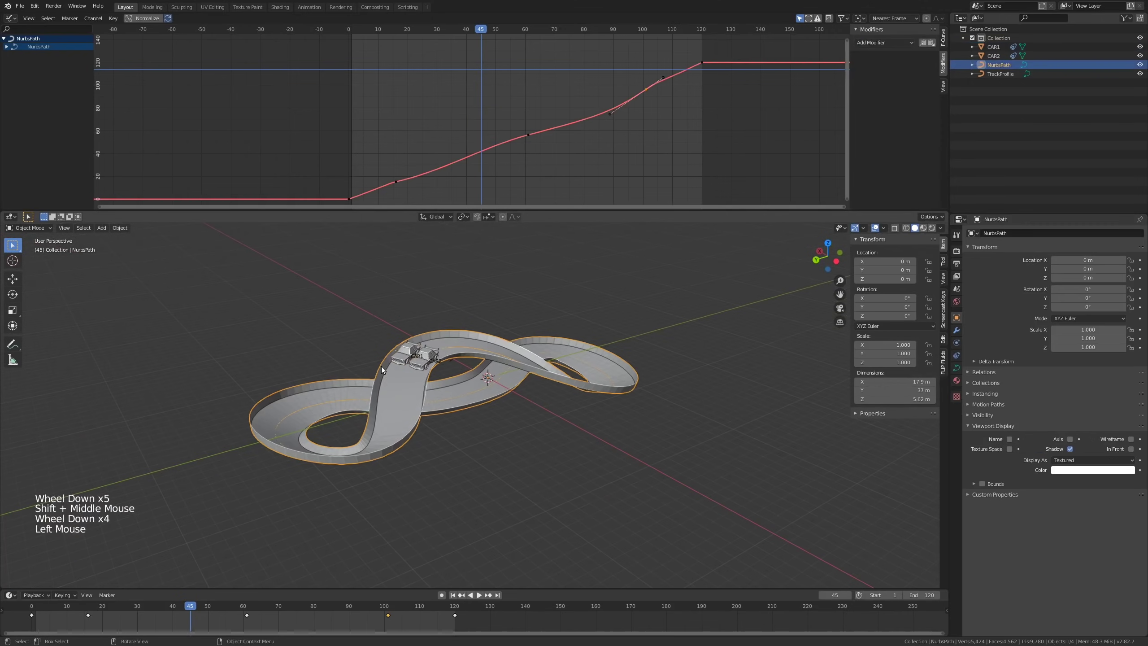
pyautogui.moveTo(483, 356); pyautogui.dragTo(614, 346, button='middle')
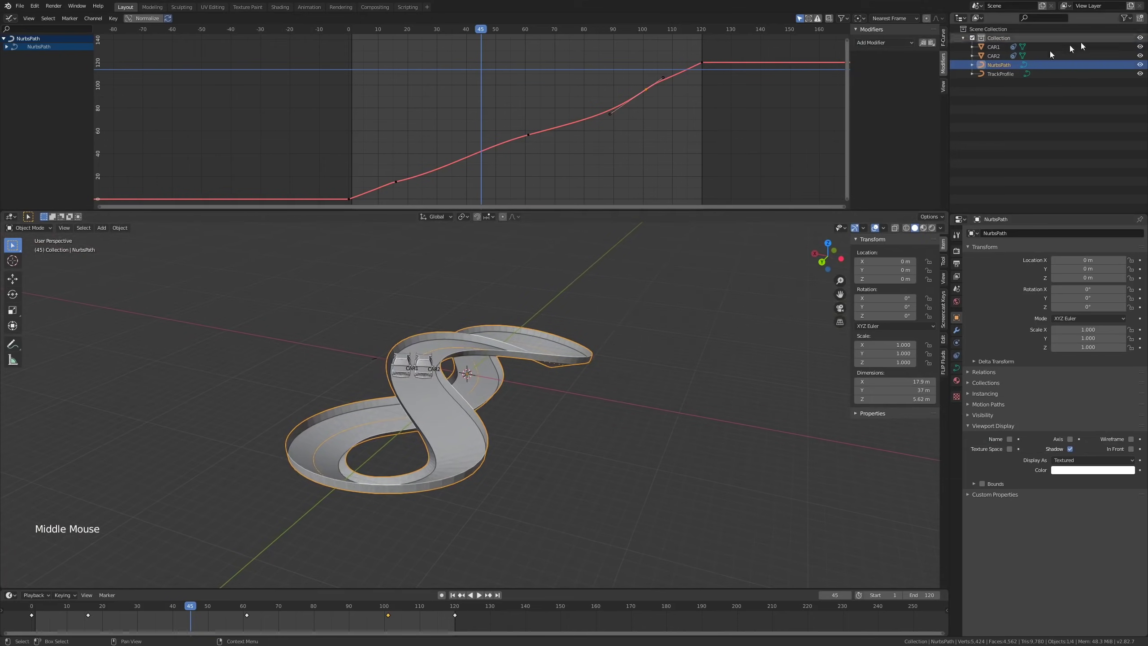
pyautogui.moveTo(604, 292); pyautogui.dragTo(603, 320, button='middle')
pyautogui.press('g')
pyautogui.rightClick(642, 346)
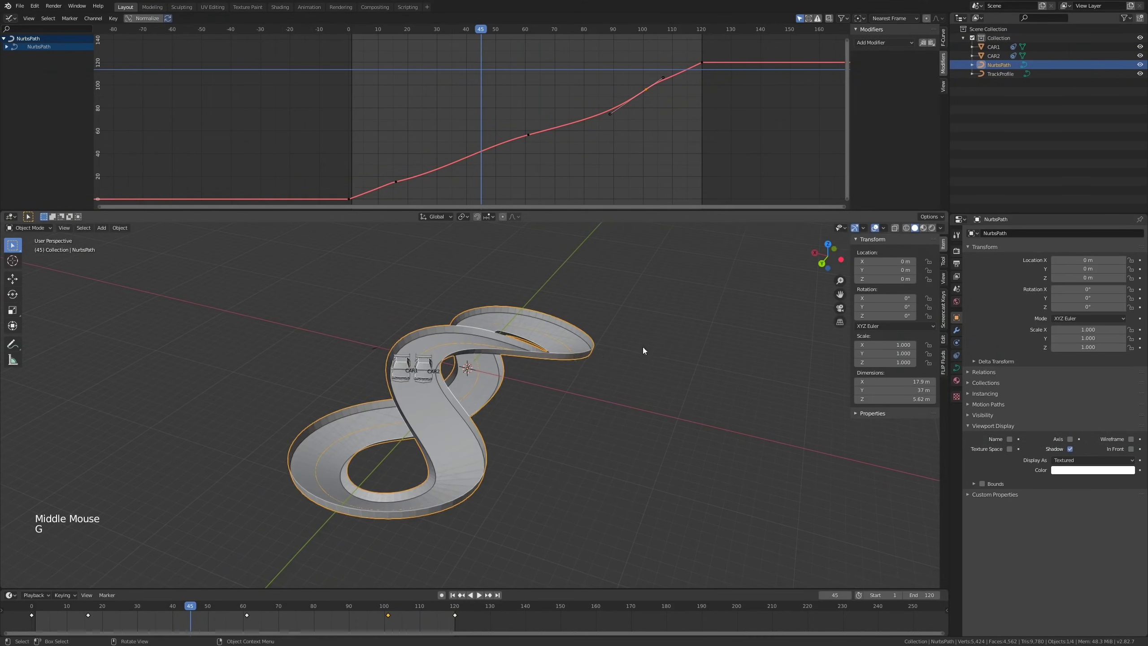
pyautogui.keyDown('shift'); pyautogui.moveTo(547, 401); pyautogui.dragTo(652, 412, button='middle'); pyautogui.keyUp('shift')
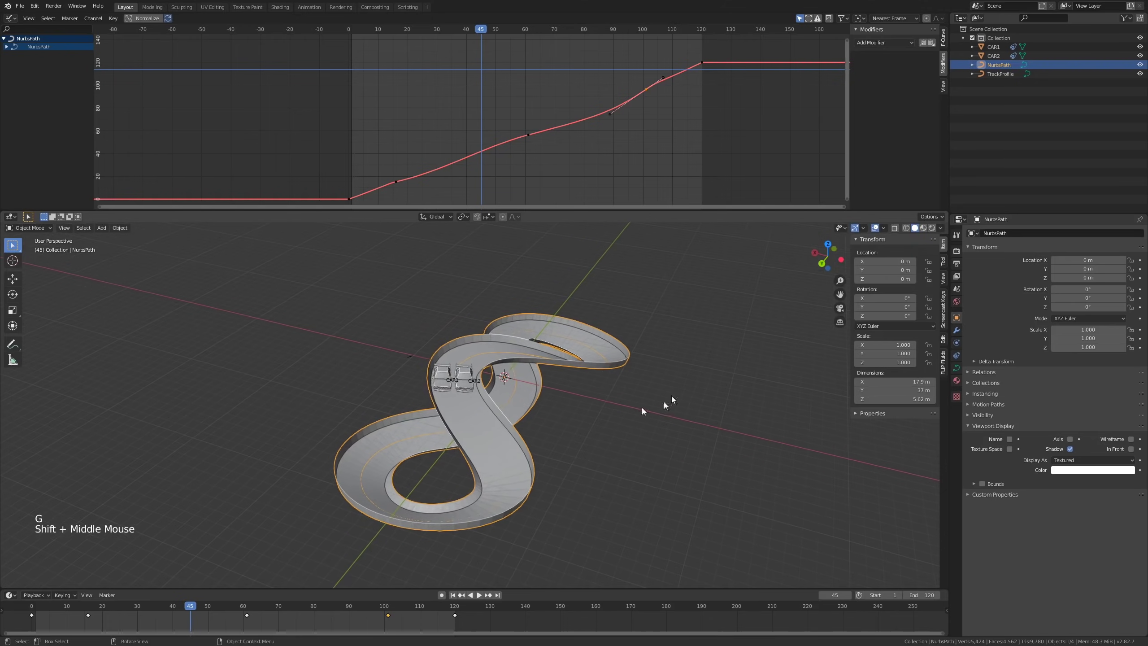
pyautogui.hotkey('shift', 'd')
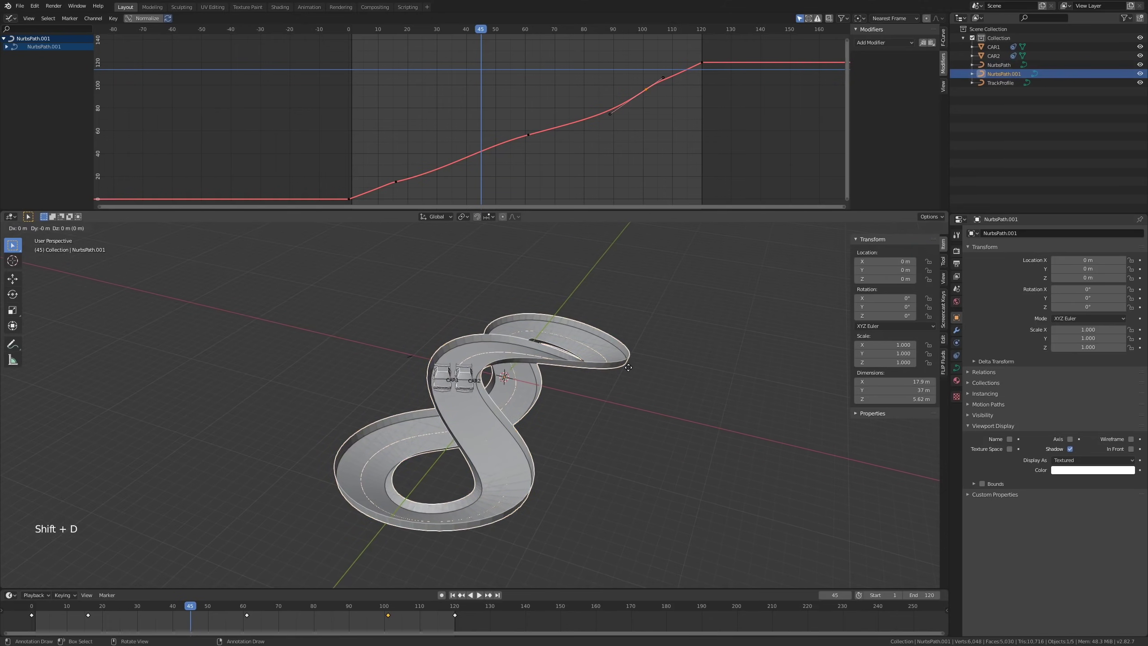
pyautogui.press('ctrl')
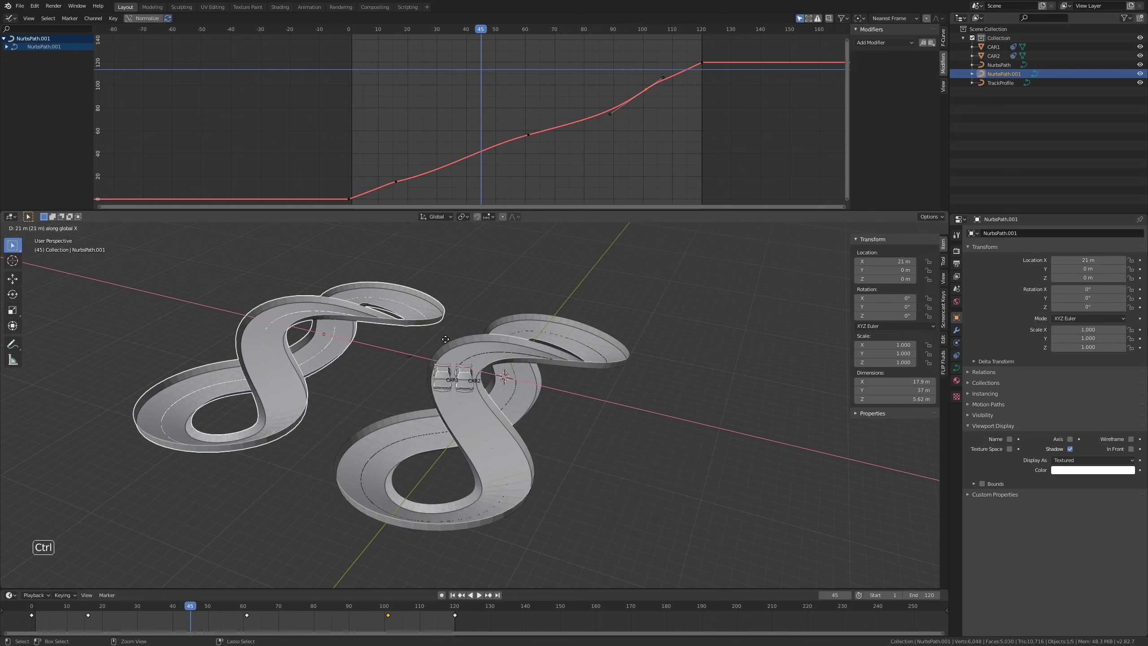
pyautogui.click(445, 339)
pyautogui.moveTo(445, 339); pyautogui.dragTo(326, 390, button='middle')
pyautogui.keyDown('shift'); pyautogui.moveTo(224, 423); pyautogui.dragTo(524, 362, button='middle'); pyautogui.keyUp('shift')
pyautogui.click(484, 365)
pyautogui.scroll(1, 675, 358)
pyautogui.click(674, 355)
pyautogui.moveTo(675, 354); pyautogui.dragTo(635, 408, button='middle')
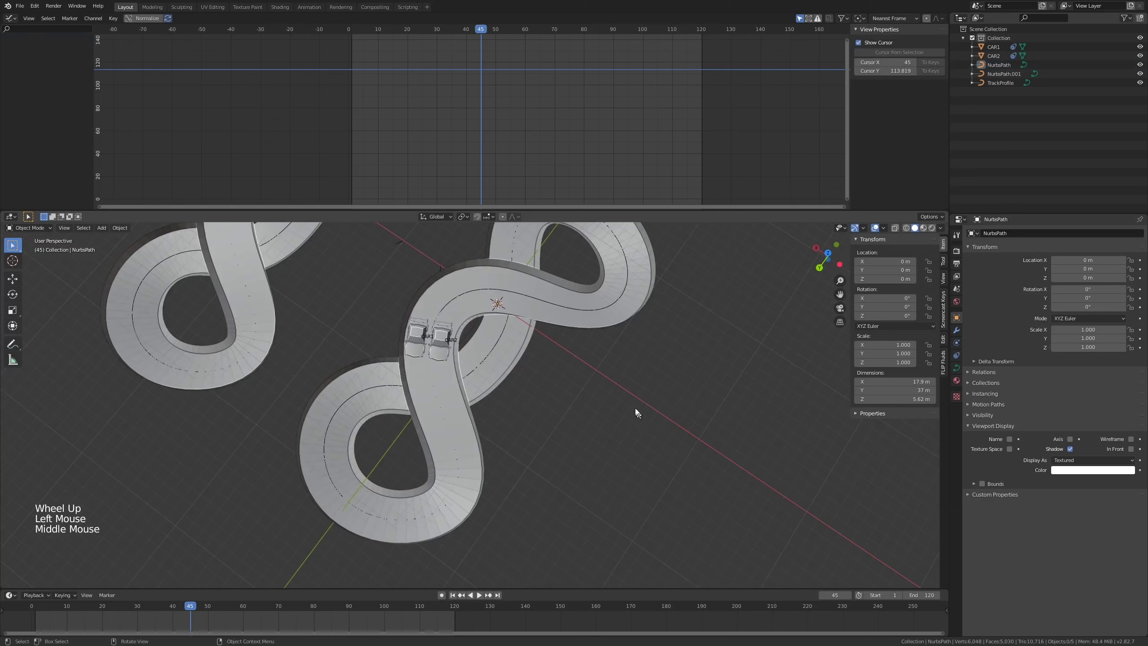
# Step: Move the two rim end points of the TrackProfile curve along Y to a median of about 0.46 m in Edit Mode
pyautogui.click(992, 84)
pyautogui.keyDown('shift'); pyautogui.moveTo(427, 292); pyautogui.dragTo(465, 255, button='middle'); pyautogui.keyUp('shift')
pyautogui.scroll(-1, 464, 255)
pyautogui.scroll(2, 252, 248)
pyautogui.keyDown('shift'); pyautogui.moveTo(605, 251); pyautogui.dragTo(459, 351, button='middle'); pyautogui.keyUp('shift')
pyautogui.press('Tab')
pyautogui.click(459, 351)
pyautogui.keyDown('shift'); pyautogui.click(494, 335); pyautogui.keyUp('shift')
pyautogui.press('g')
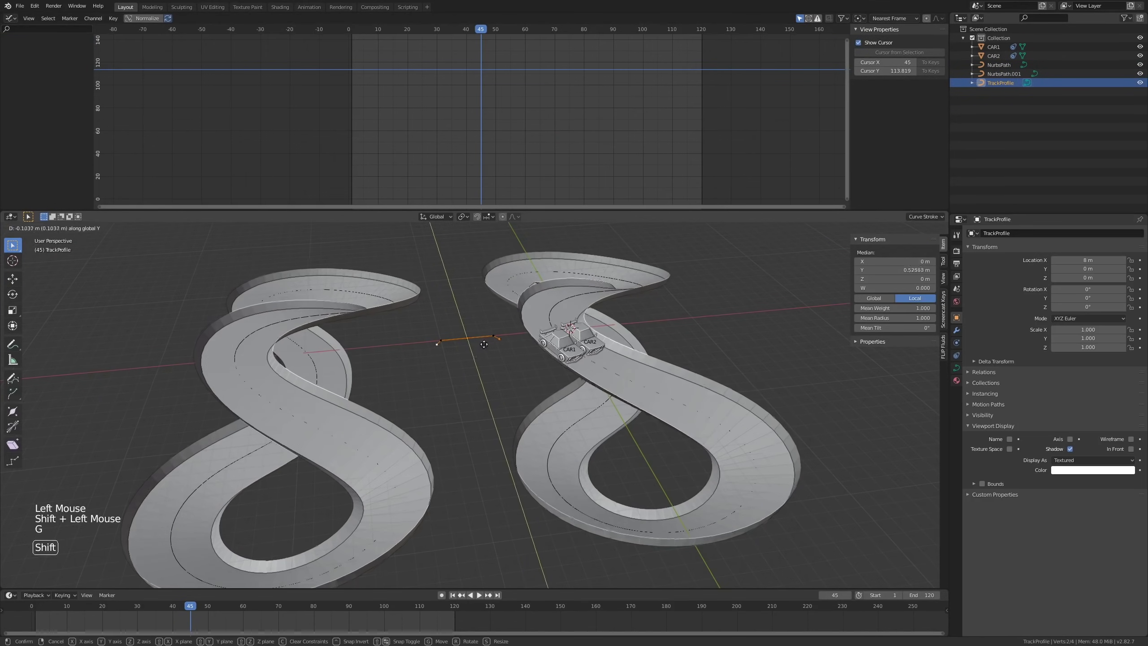
pyautogui.click(481, 347)
# Step: Scale the two profile end points slightly closer together, shift them about -0.07 m along Y and leave Edit Mode
pyautogui.press('s')
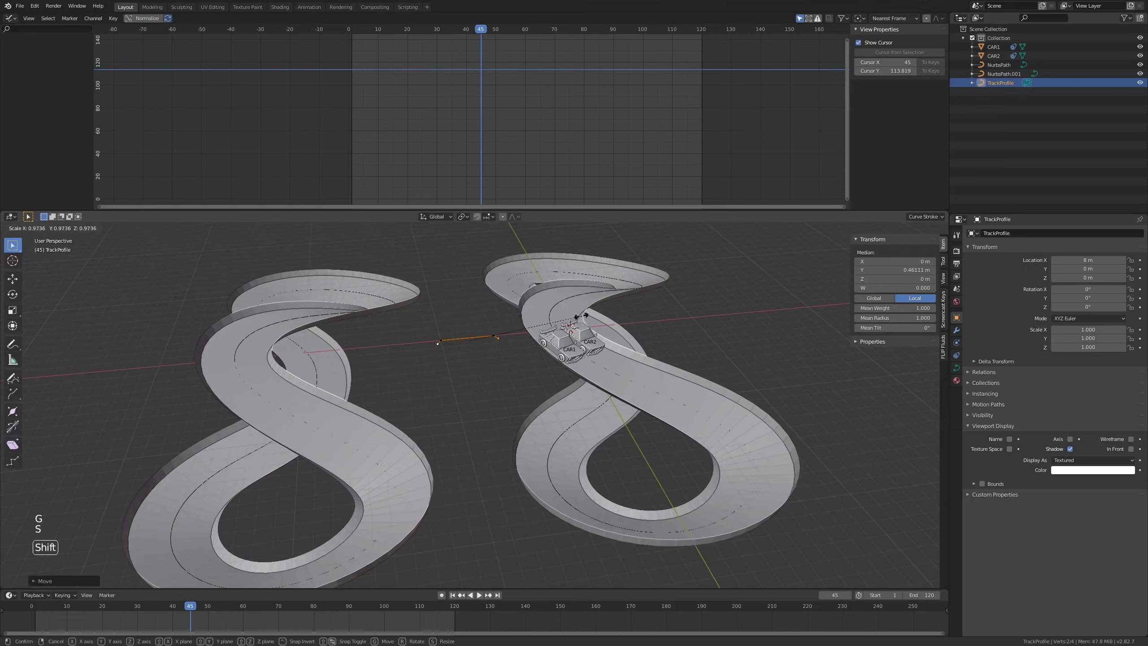
pyautogui.click(561, 319)
pyautogui.press('g')
pyautogui.press('y')
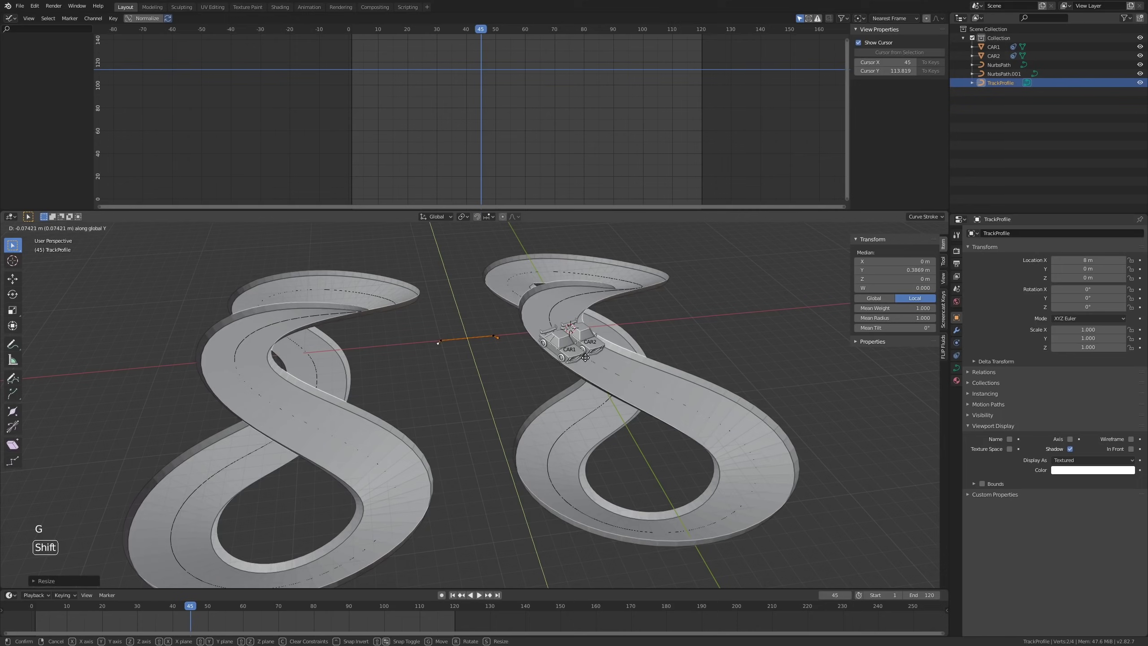
pyautogui.click(585, 357)
pyautogui.press('Tab')
# Step: Rename the original track path that carries the cars as Car1Path
pyautogui.scroll(-1, 583, 360)
pyautogui.moveTo(587, 357); pyautogui.dragTo(627, 302, button='middle')
pyautogui.scroll(2, 599, 365)
pyautogui.click(565, 306)
pyautogui.scroll(-2, 587, 311)
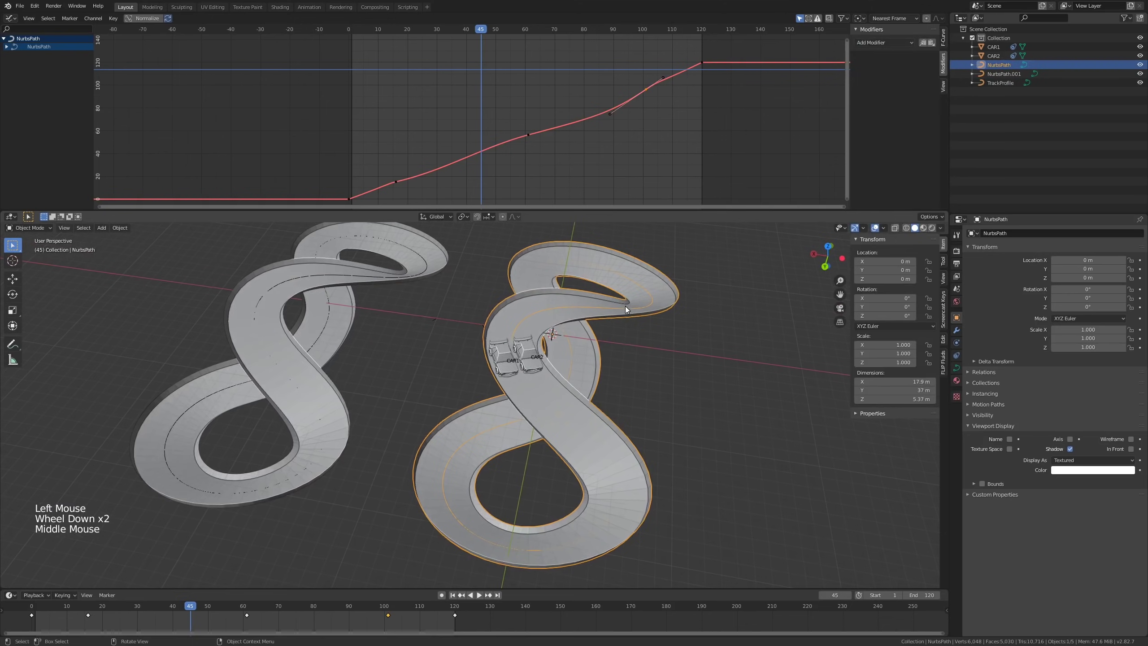
pyautogui.press('F2')
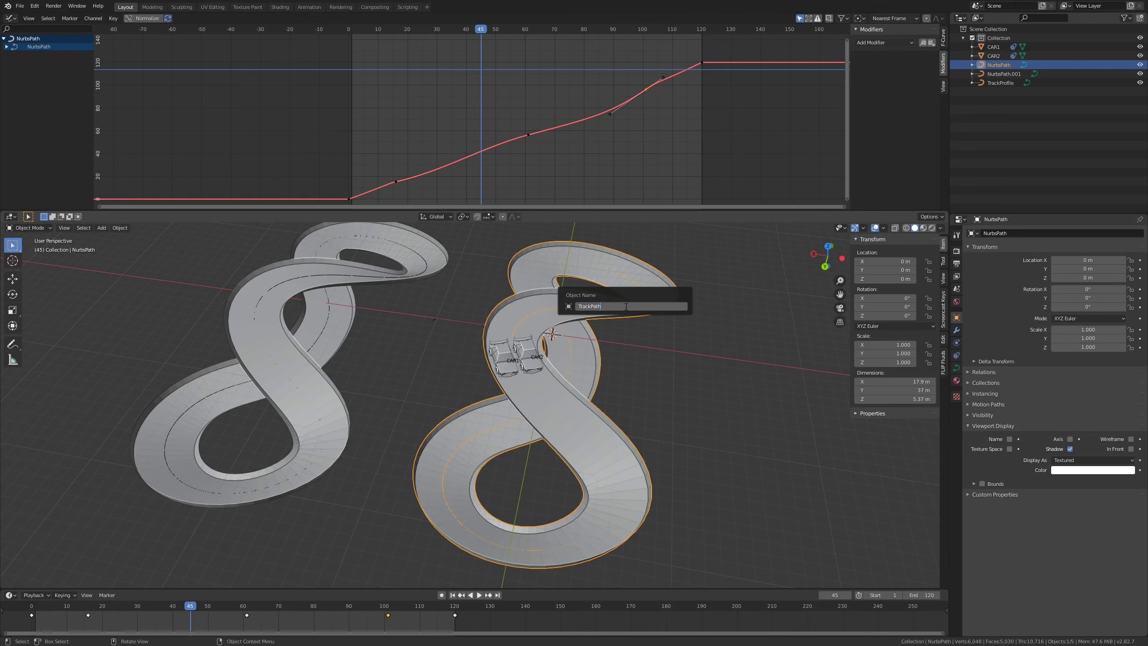
pyautogui.write('Car1Path')
pyautogui.press('Return')
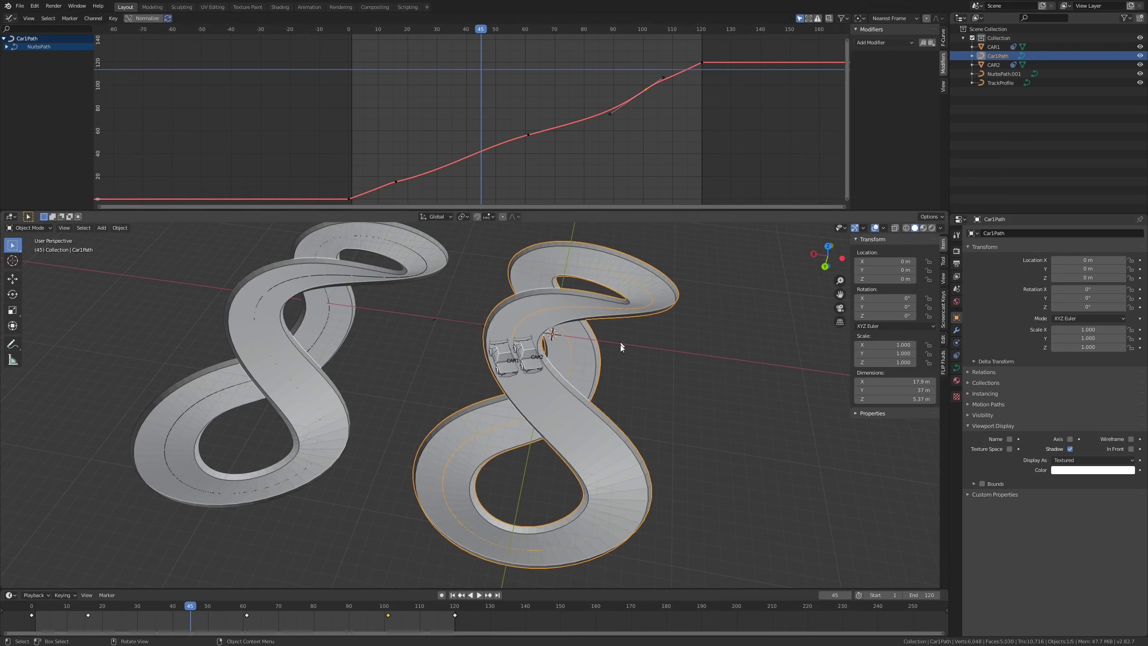
# Step: Duplicate Car1Path in place and rename the copy as Car2Path
pyautogui.hotkey('shift', 'd')
pyautogui.rightClick(723, 332)
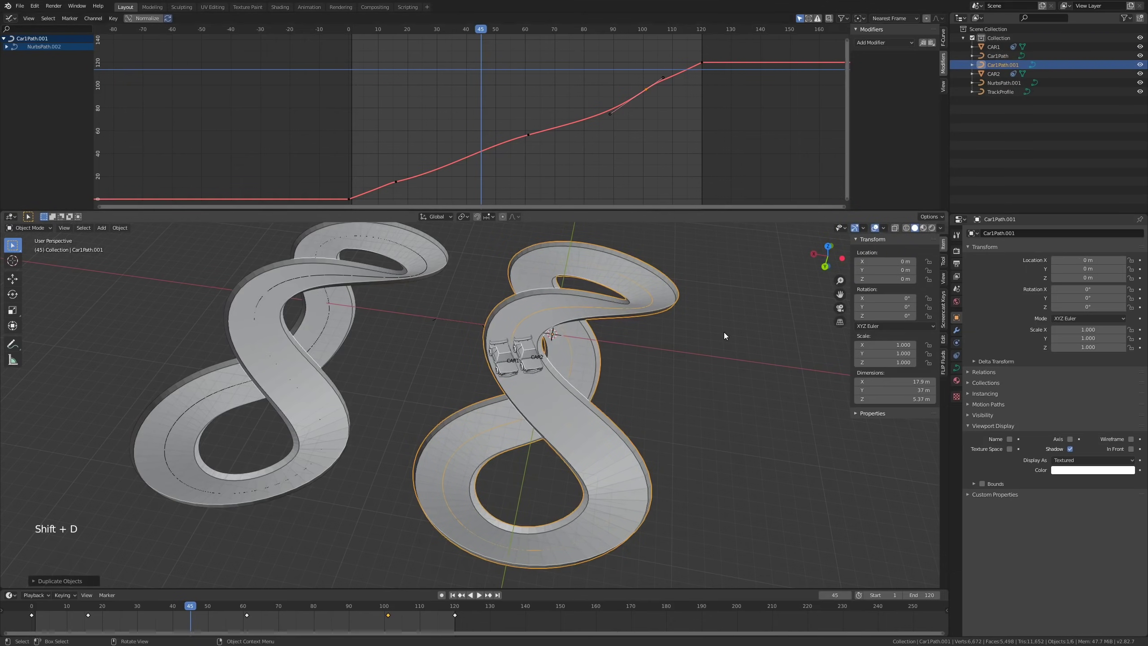
pyautogui.press('F2')
pyautogui.write('Car2Path')
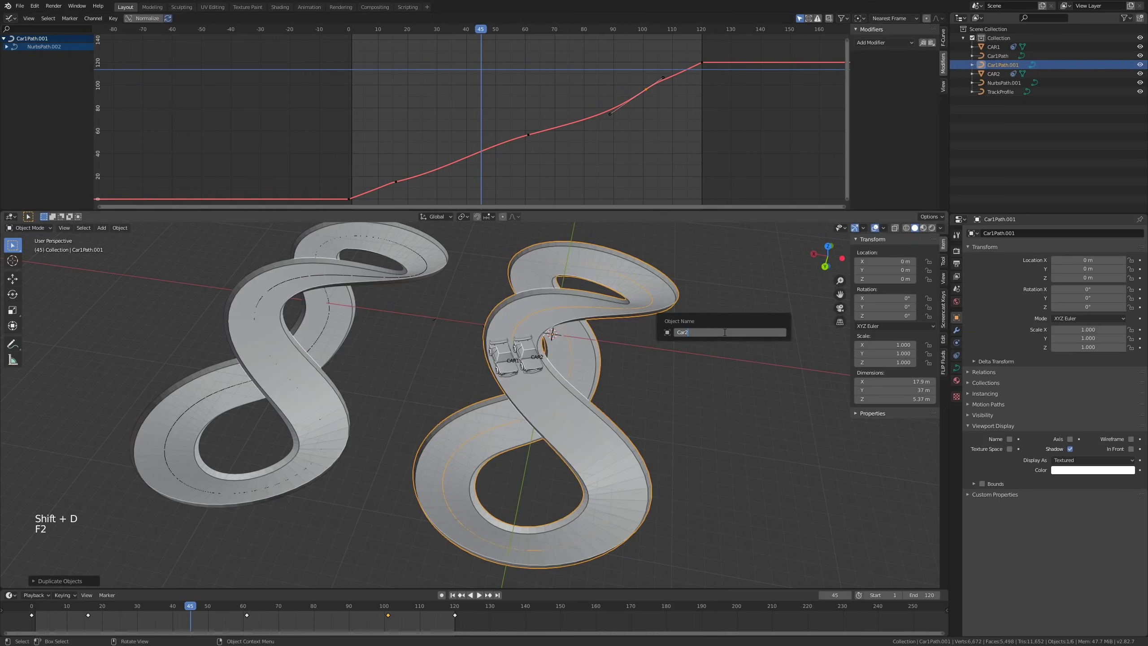
pyautogui.press('Return')
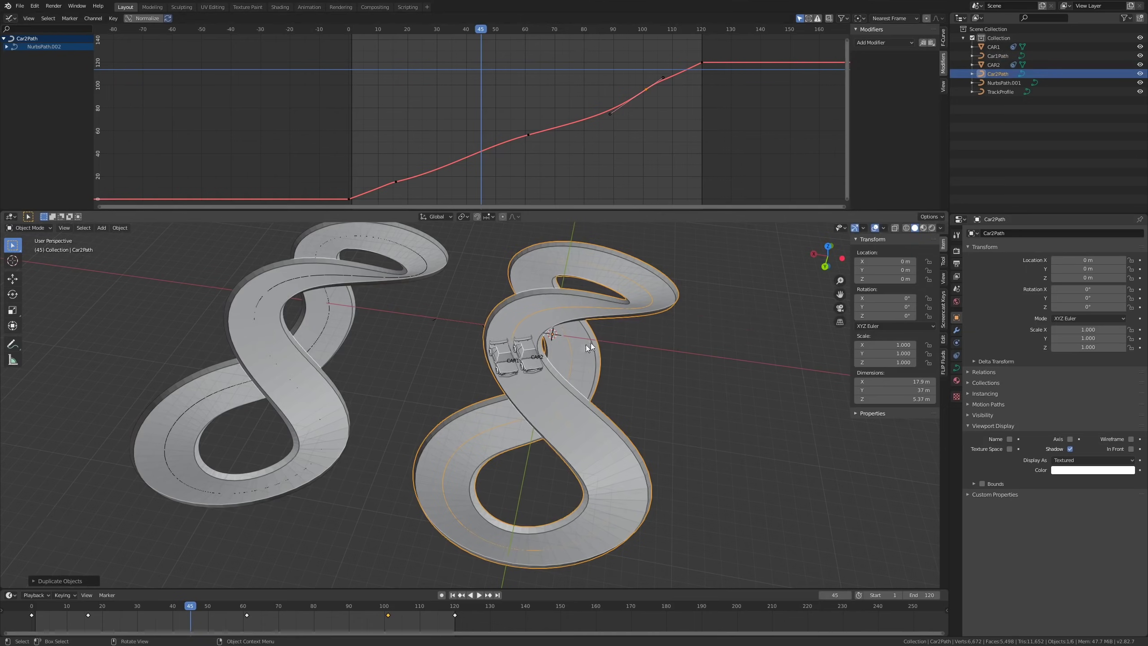
# Step: Check CAR1's Follow Path target and set CAR2's Follow Path constraint target to Car2Path
pyautogui.click(502, 362)
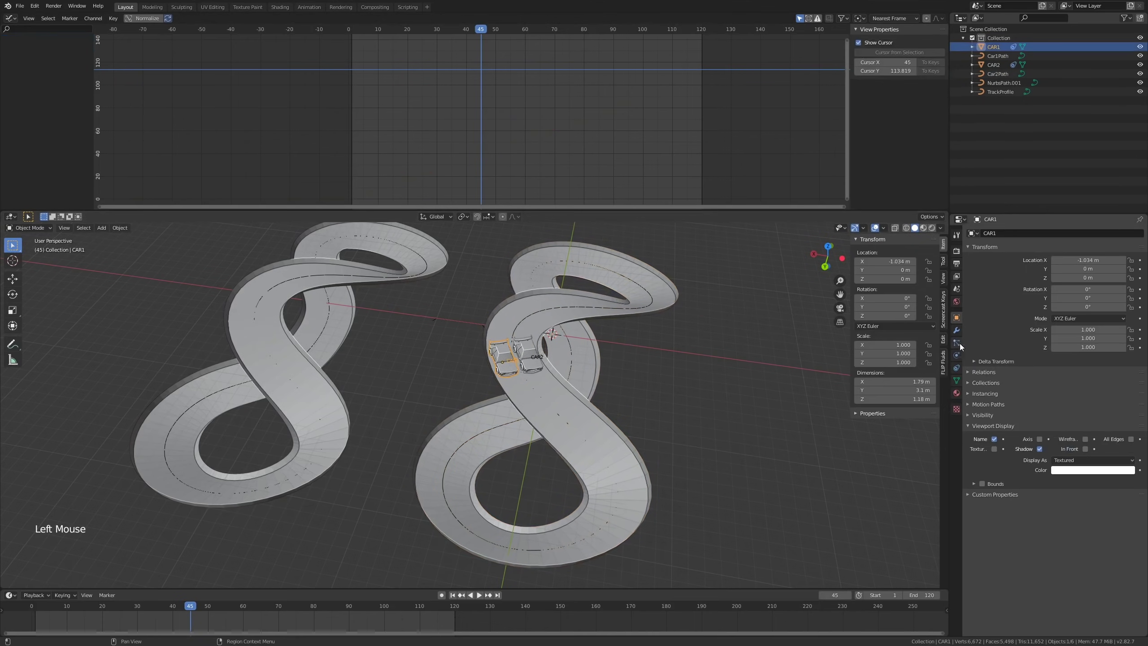
pyautogui.click(957, 368)
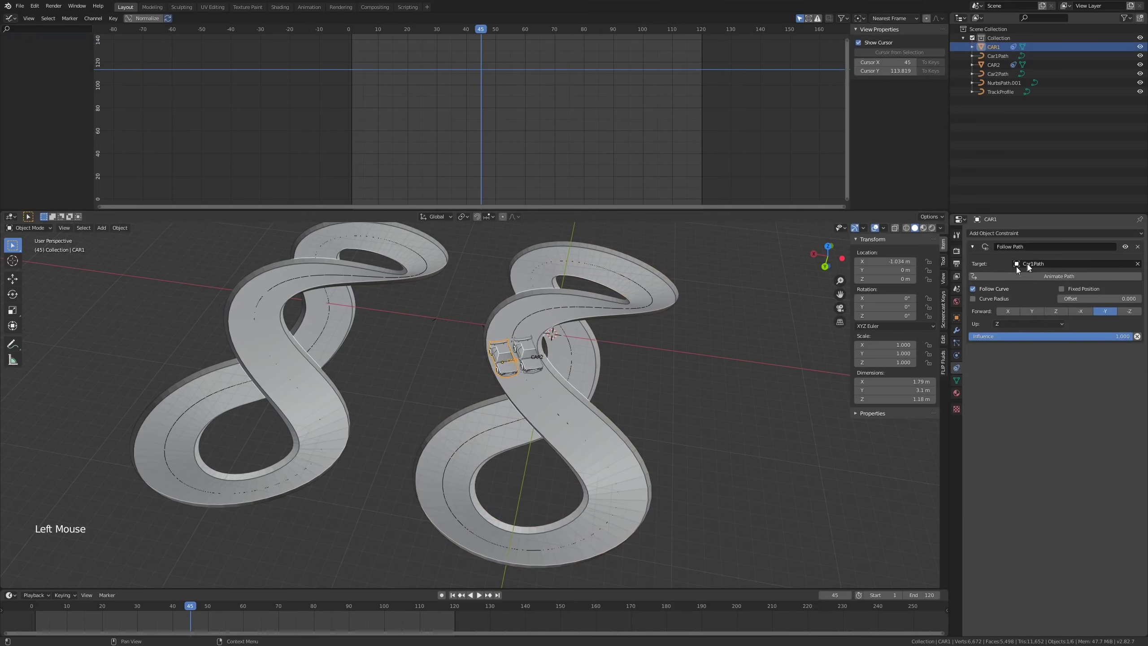
pyautogui.click(539, 365)
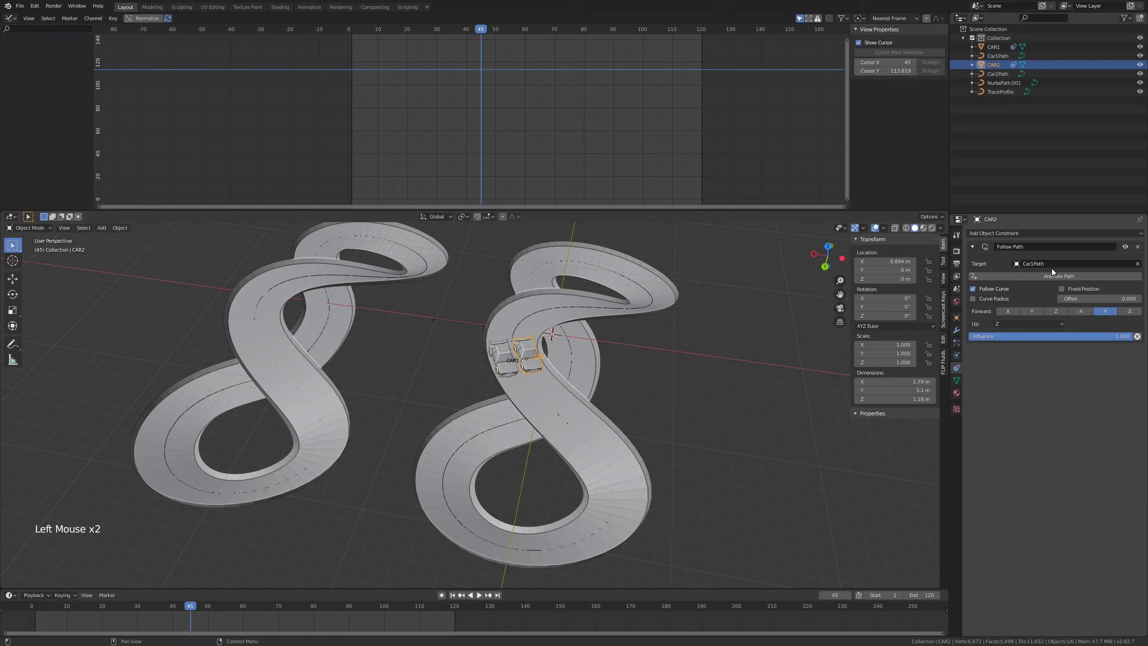
pyautogui.click(1137, 264)
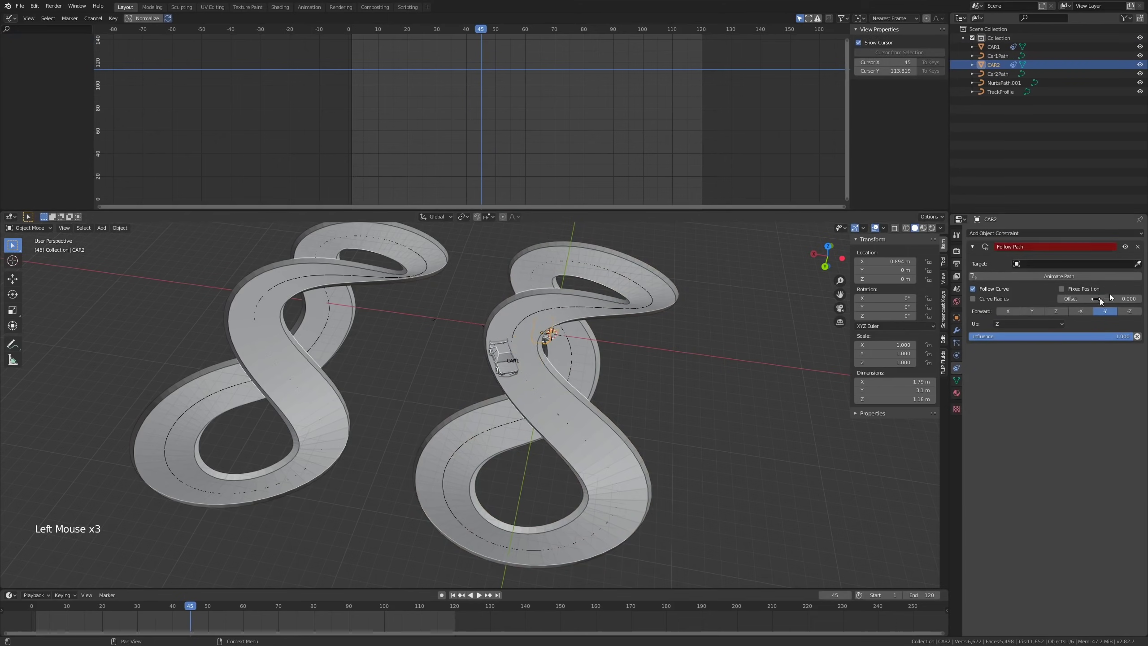
pyautogui.click(1080, 264)
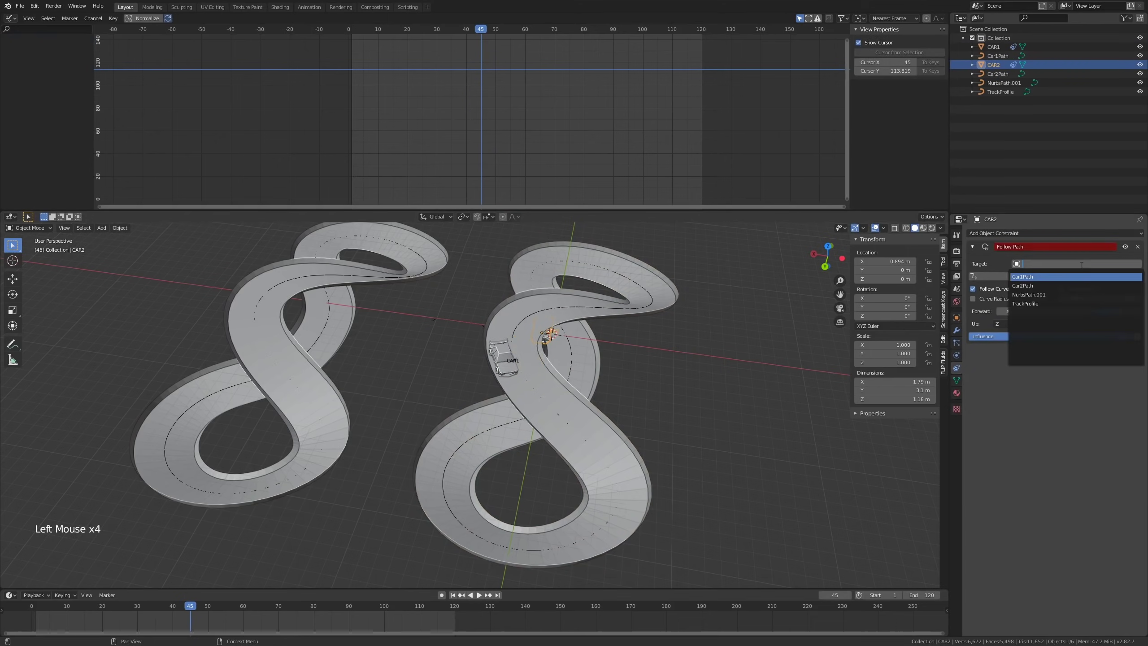
pyautogui.click(1066, 285)
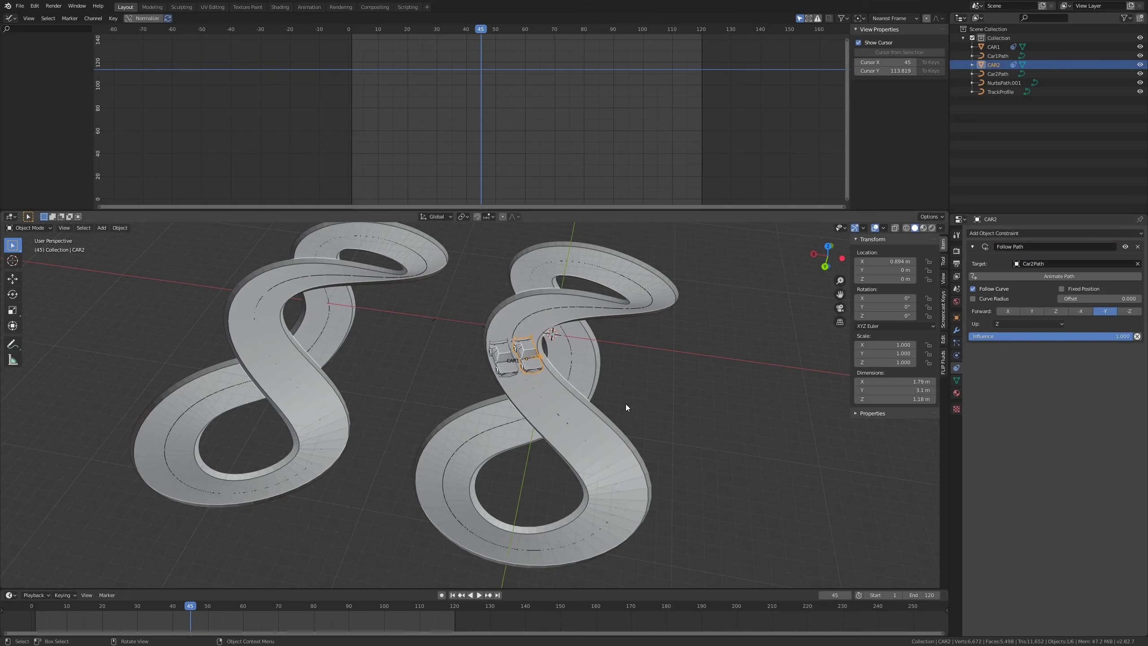
# Step: Play back the animation to check both cars' movement along the track
pyautogui.press('space')
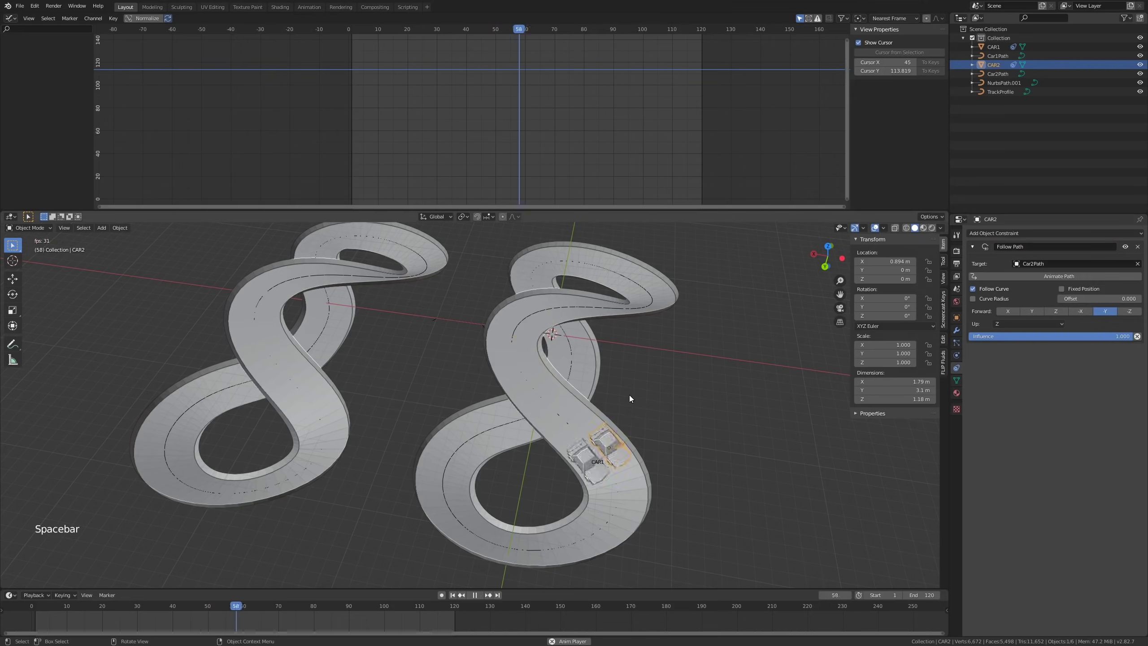
pyautogui.click(567, 423)
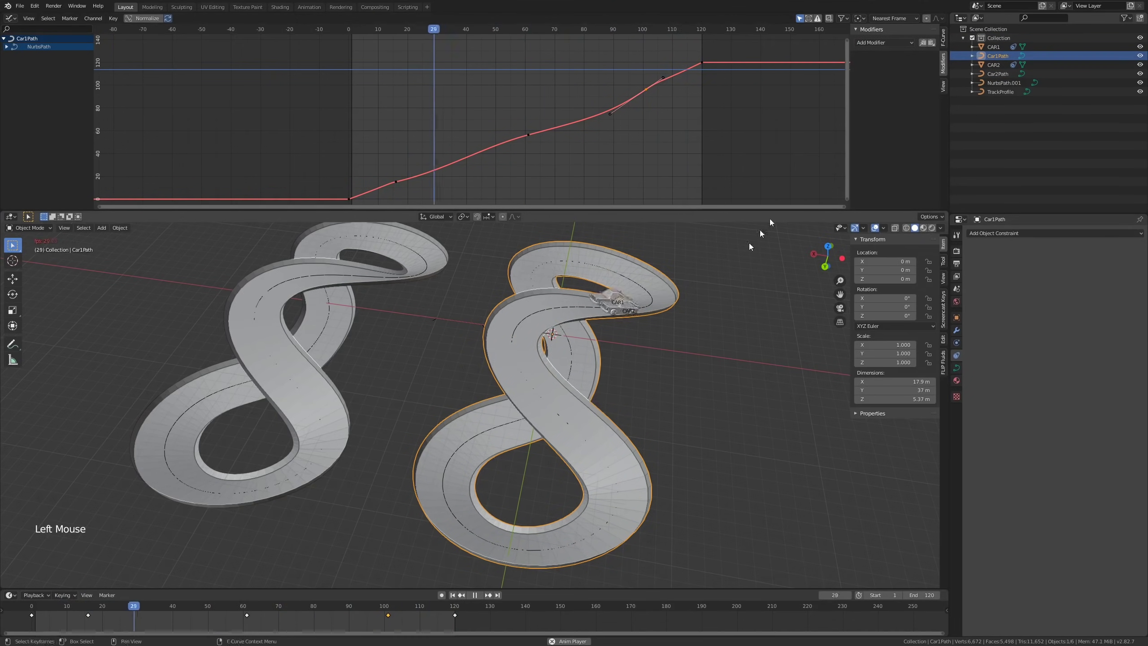
pyautogui.press('space')
# Step: Select Car2Path and pick the first and last keyframes of its Evaluation Time curve in the Graph Editor
pyautogui.click(1014, 73)
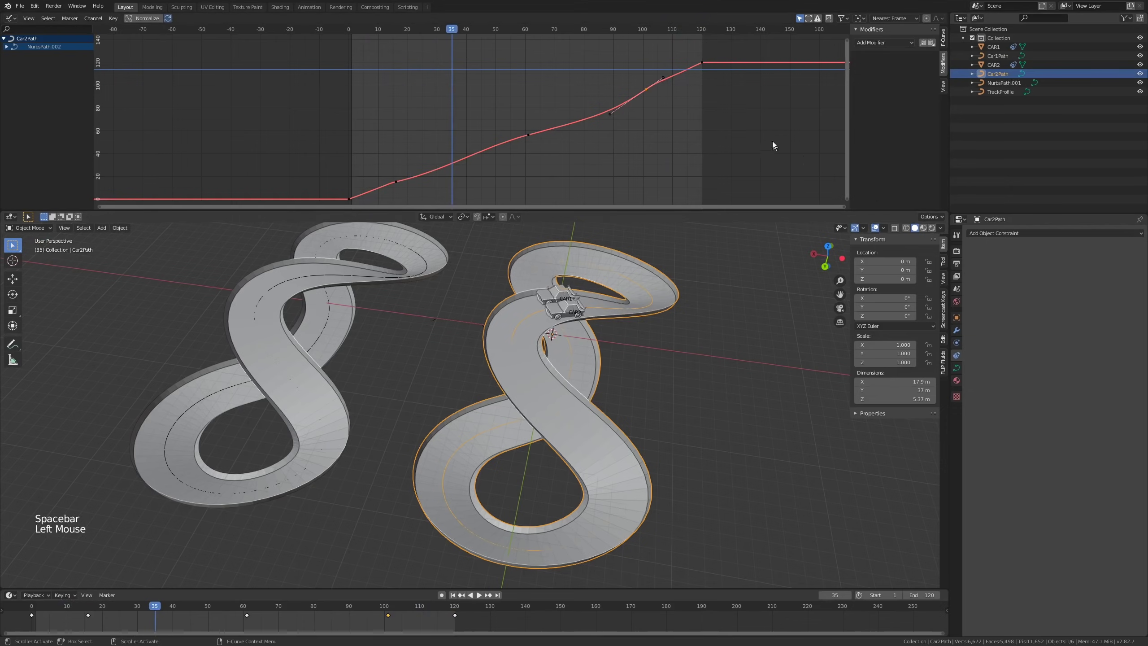
pyautogui.press('g')
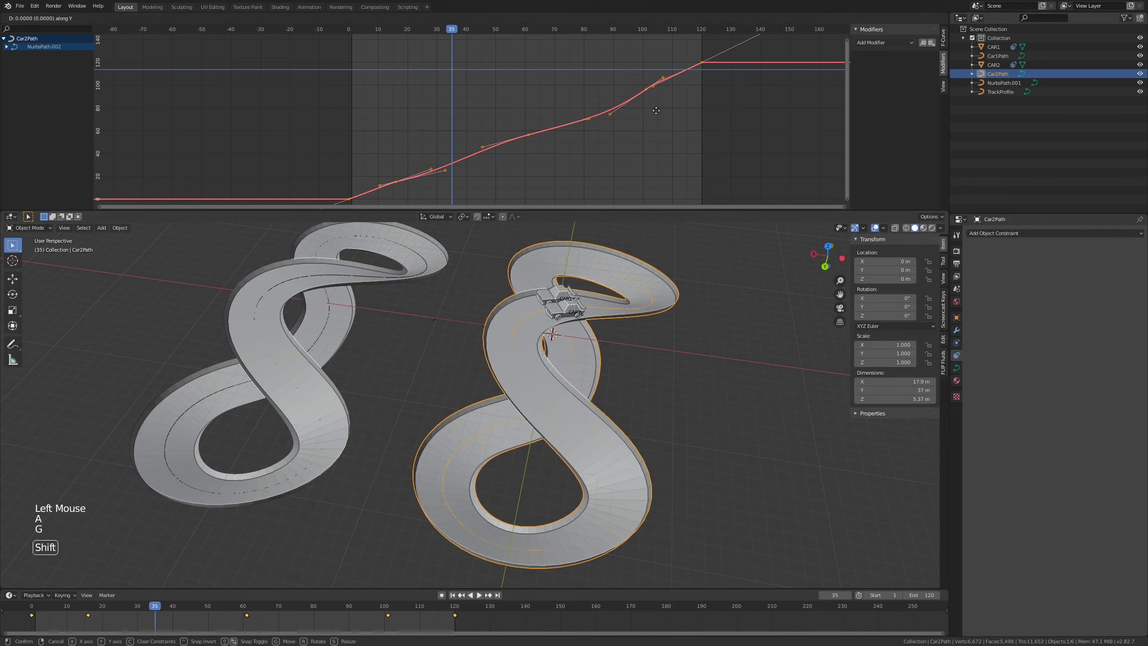
pyautogui.scroll(-4, 656, 141)
pyautogui.keyDown('shift'); pyautogui.moveTo(656, 141); pyautogui.dragTo(689, 63, button='middle'); pyautogui.keyUp('shift')
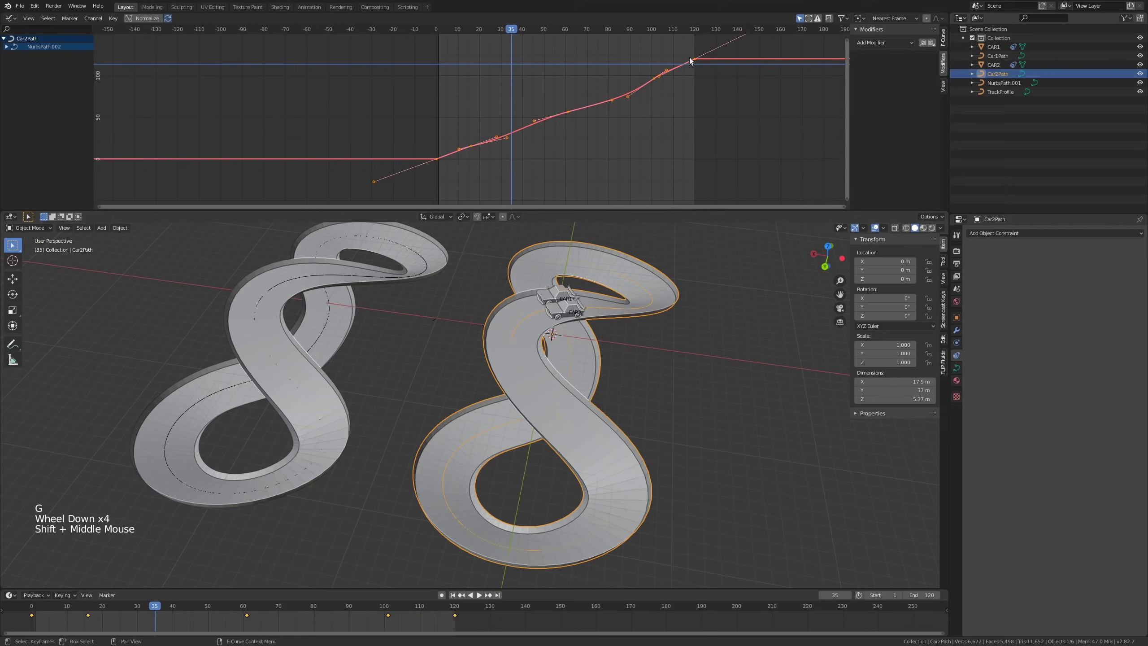
pyautogui.click(692, 56)
pyautogui.click(692, 55)
pyautogui.keyDown('shift'); pyautogui.click(438, 159); pyautogui.keyUp('shift')
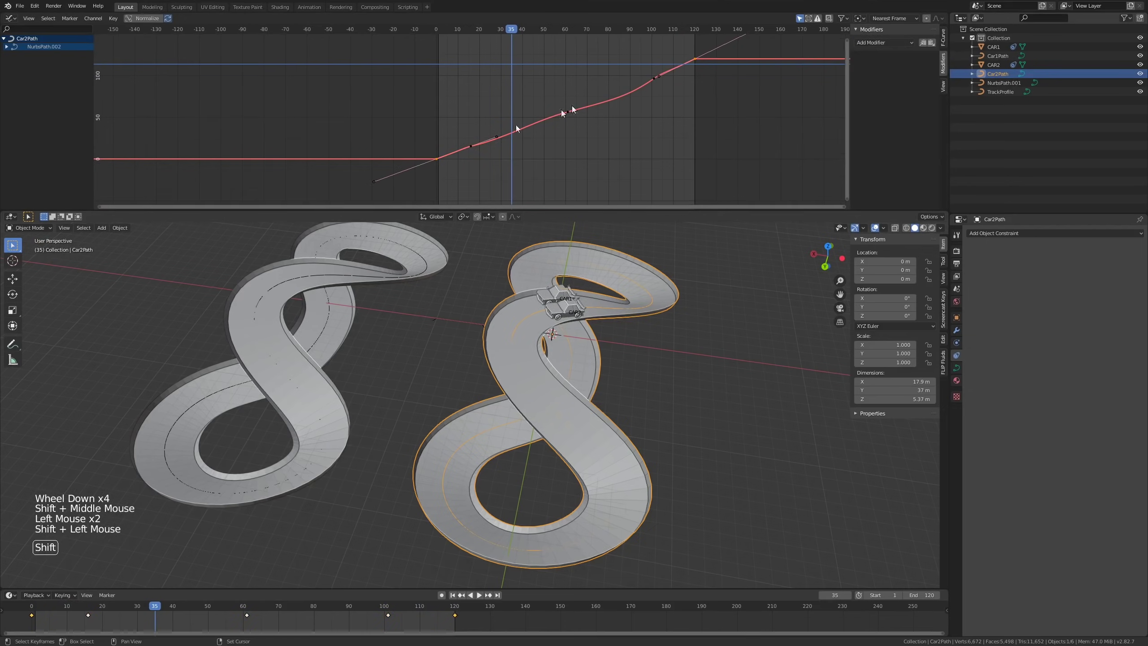
pyautogui.click(693, 60)
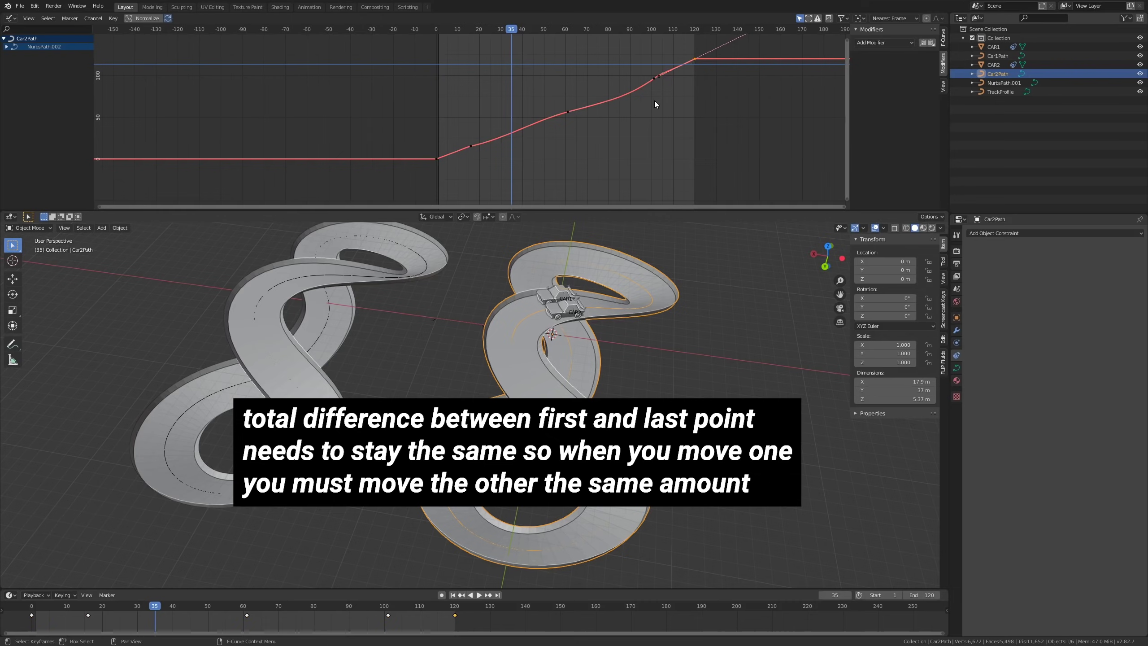
# Step: Shift all of Car2Path's animation keyframes down along Y in the graph so CAR2 trails behind CAR1
pyautogui.press('g')
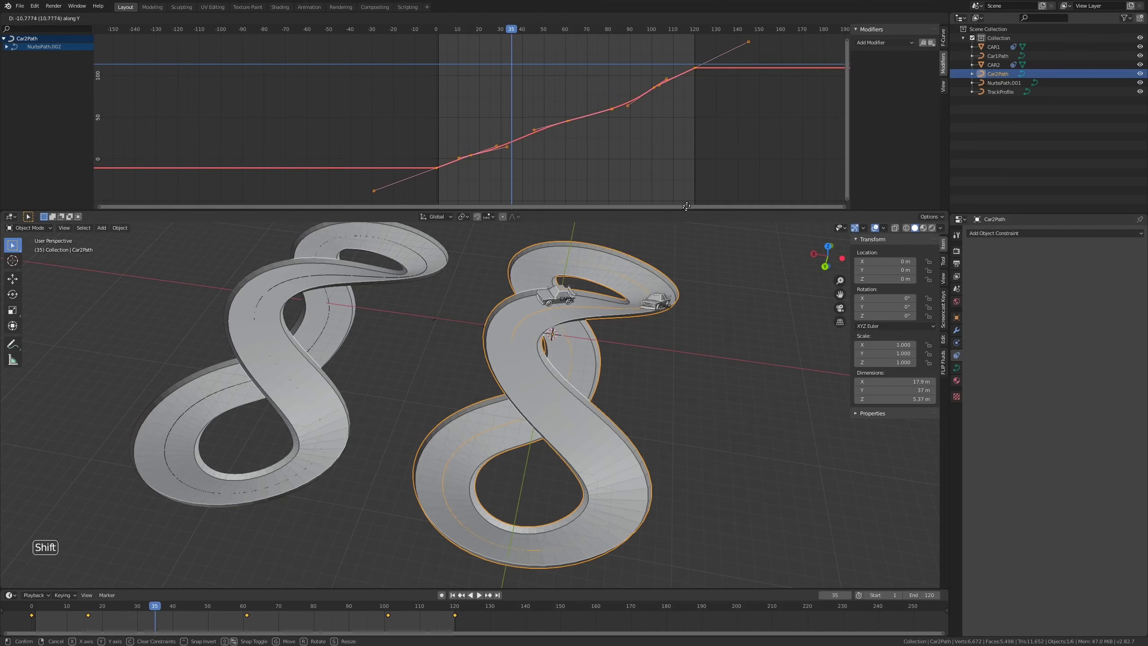
pyautogui.click(686, 47)
pyautogui.scroll(-1, 634, 275)
pyautogui.moveTo(623, 290); pyautogui.dragTo(634, 275, button='middle')
pyautogui.scroll(2, 641, 258)
pyautogui.press('g')
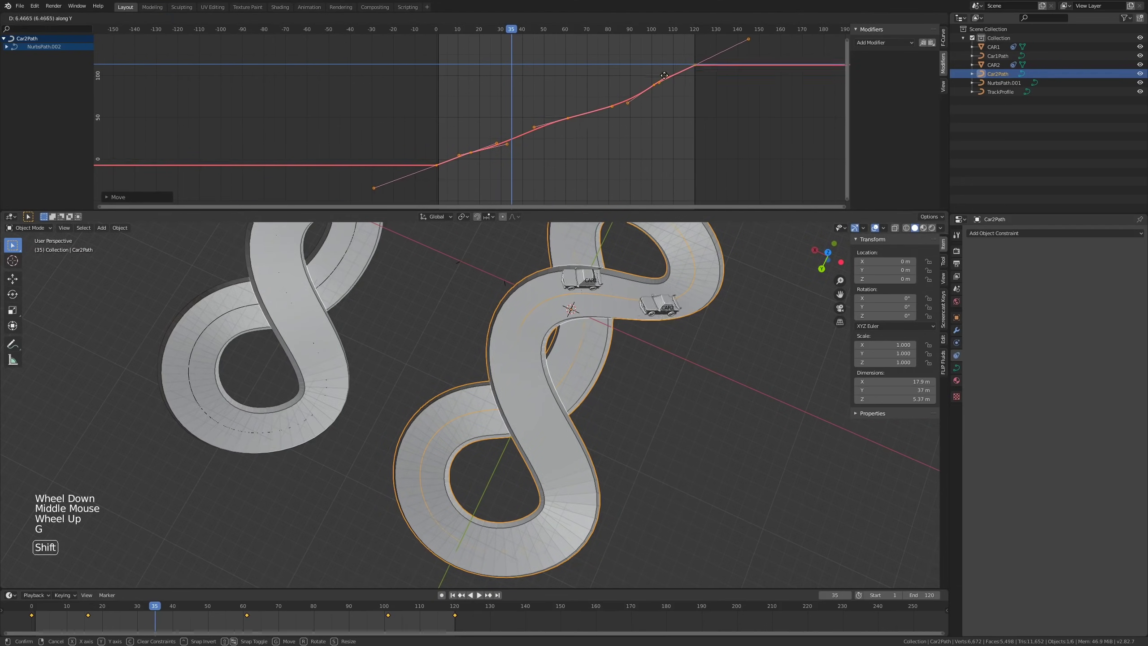
pyautogui.click(667, 76)
# Step: Play the animation to check the spacing between the two cars around the track
pyautogui.press('space')
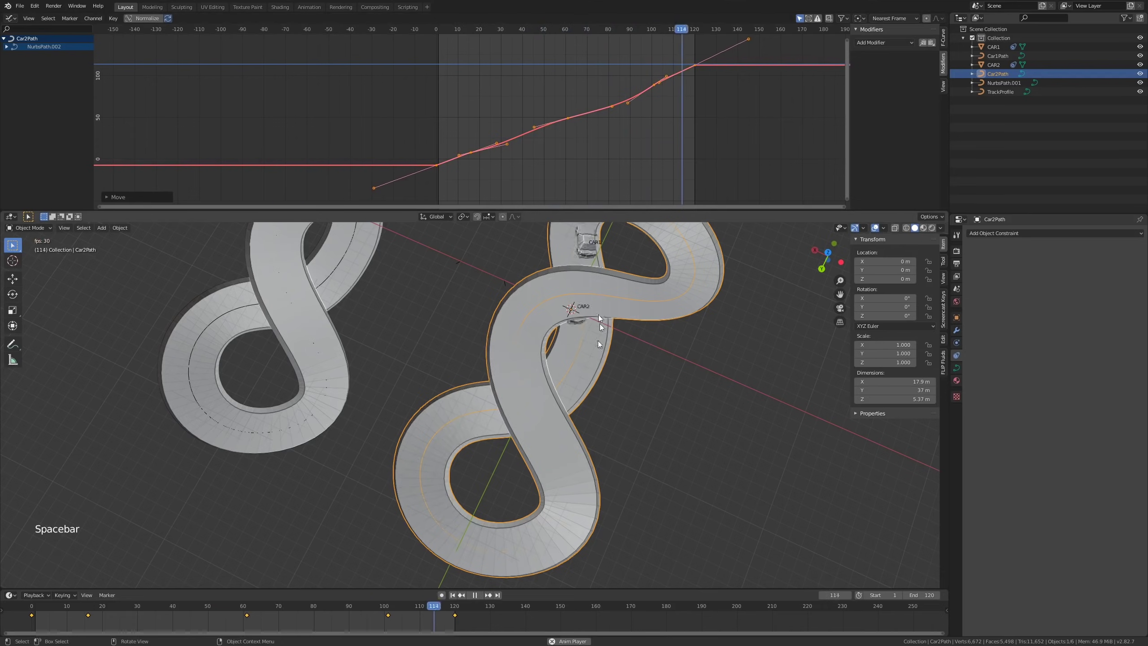
pyautogui.keyDown('shift'); pyautogui.moveTo(601, 275); pyautogui.dragTo(577, 314, button='middle'); pyautogui.keyUp('shift')
pyautogui.scroll(-1, 613, 370)
pyautogui.scroll(1, 619, 324)
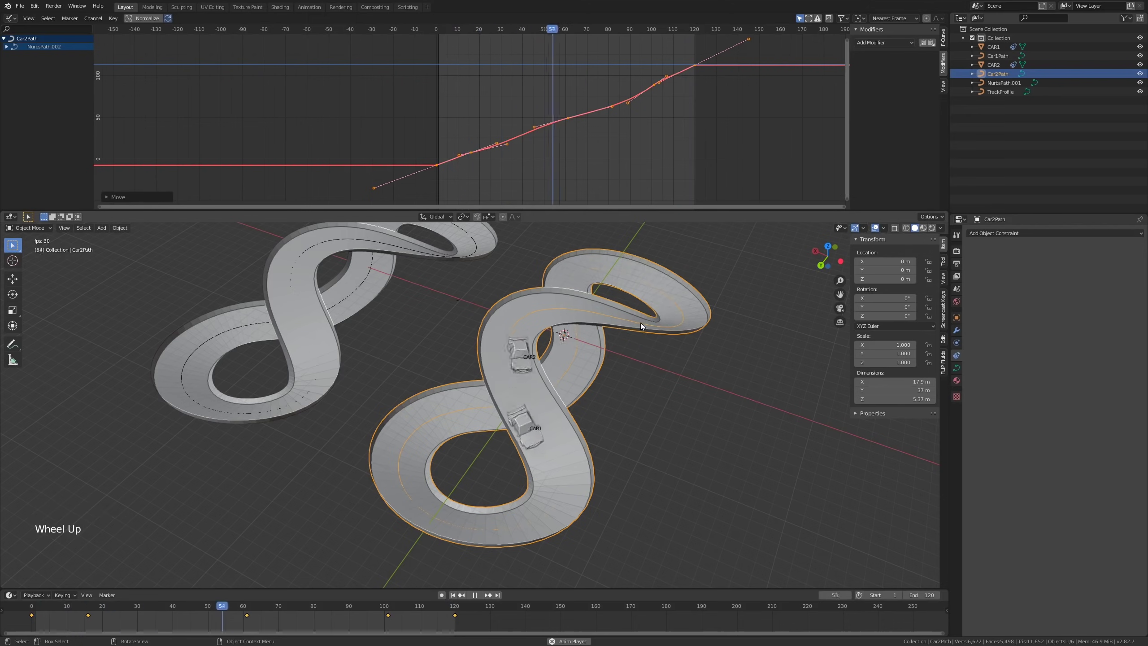
pyautogui.click(658, 88)
pyautogui.click(659, 83)
pyautogui.click(657, 83)
pyautogui.click(654, 85)
pyautogui.press('space')
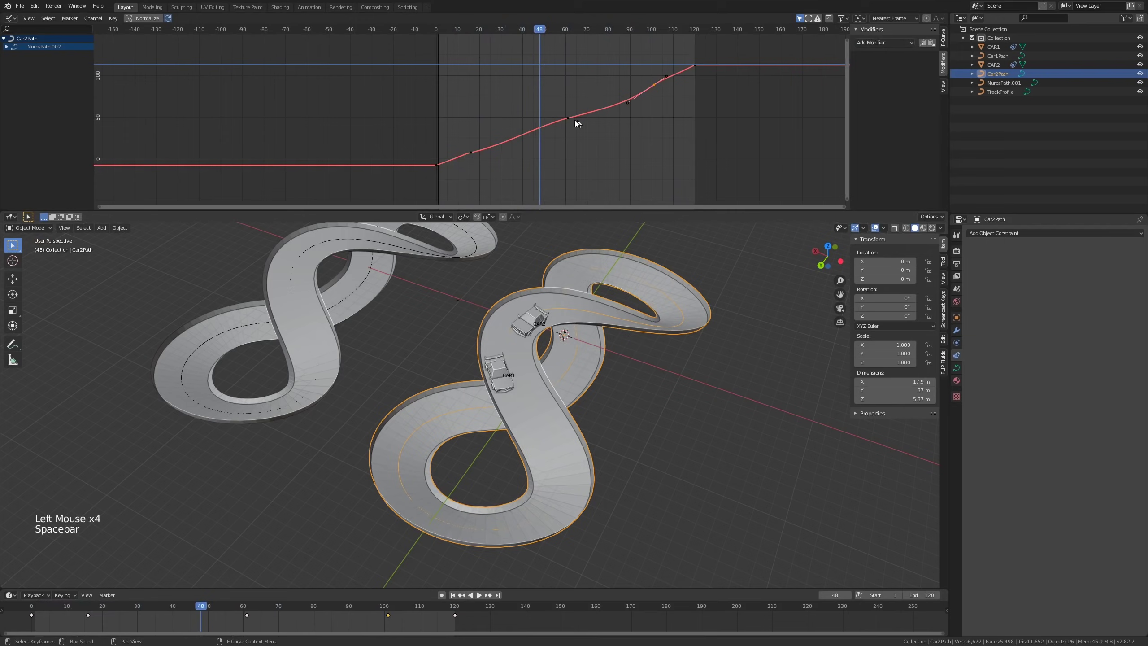
# Step: Select Car2Path and, with the playhead at frame 60, rotate its middle keyframe's handles for a steeper curve
pyautogui.click(506, 372)
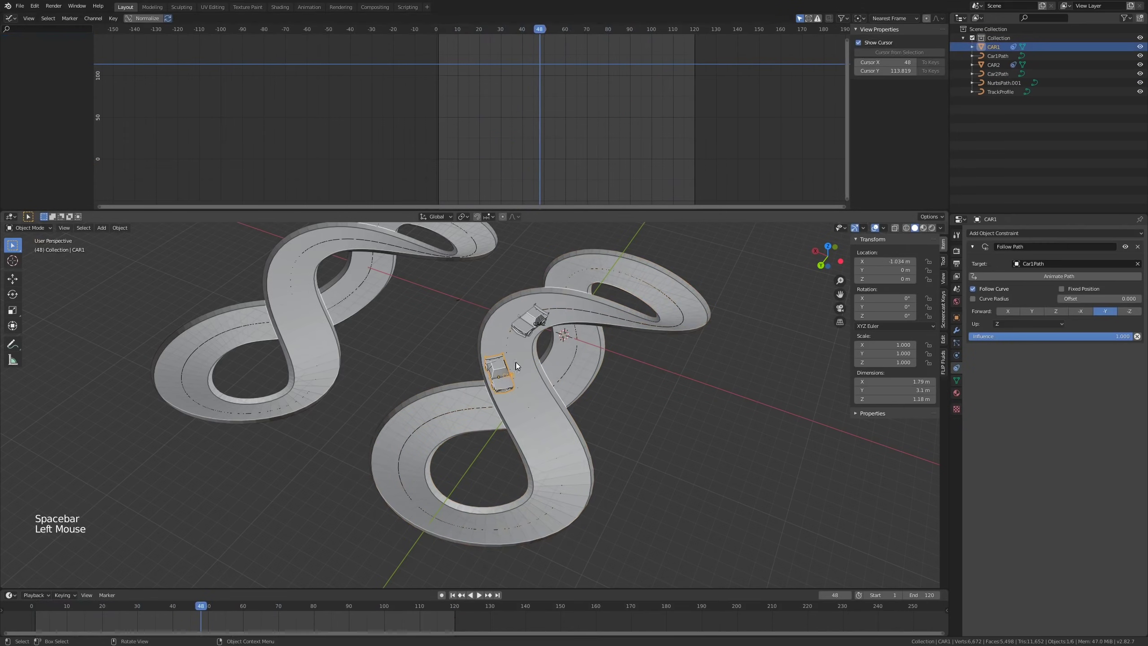
pyautogui.click(525, 336)
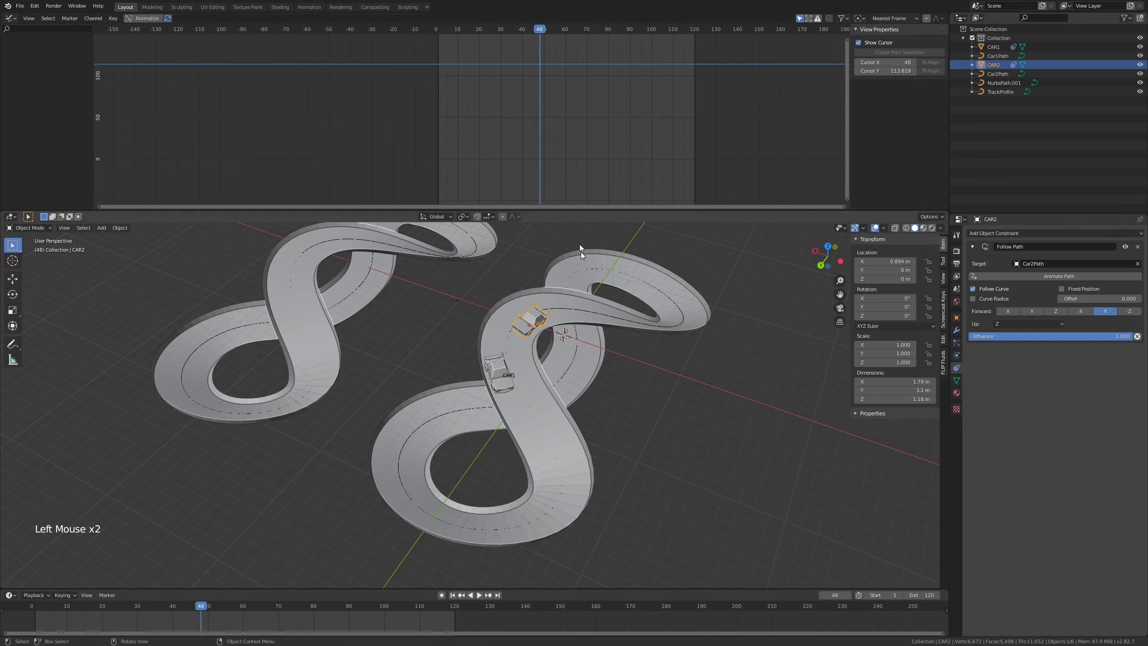
pyautogui.click(580, 308)
pyautogui.click(994, 73)
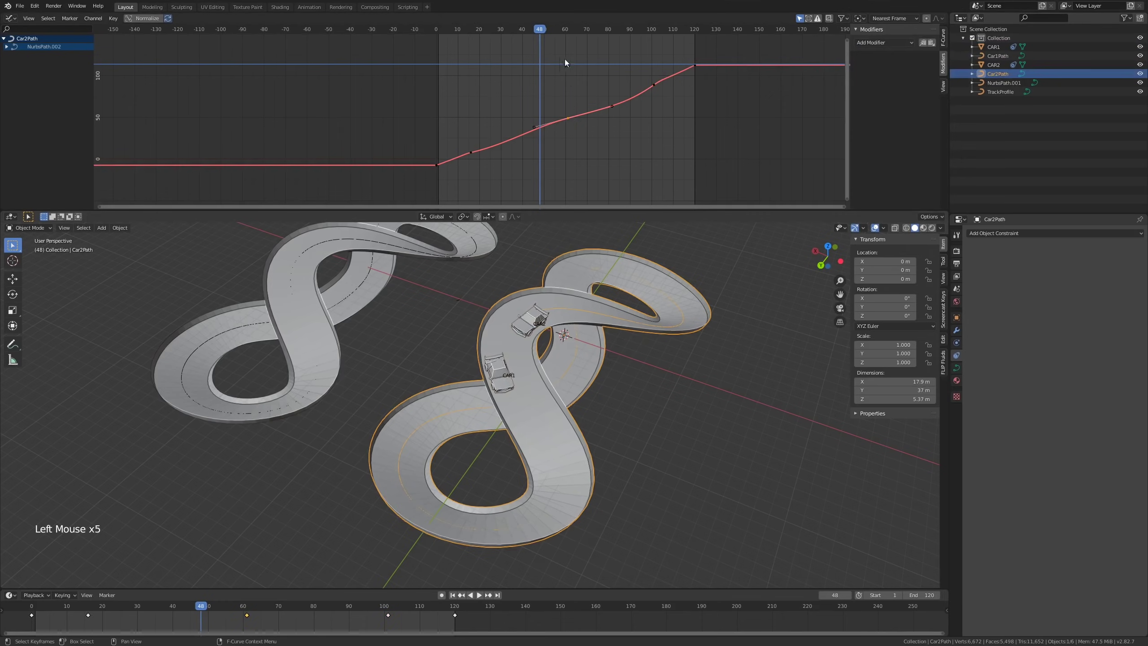
pyautogui.moveTo(541, 31); pyautogui.dragTo(565, 35)
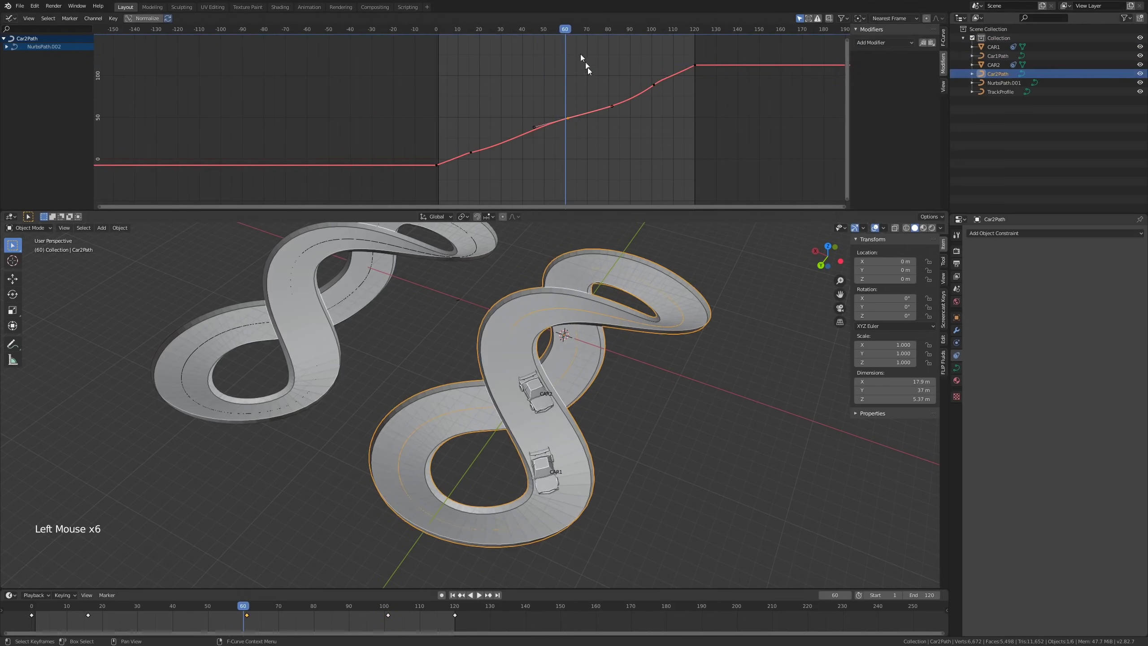
pyautogui.press('r')
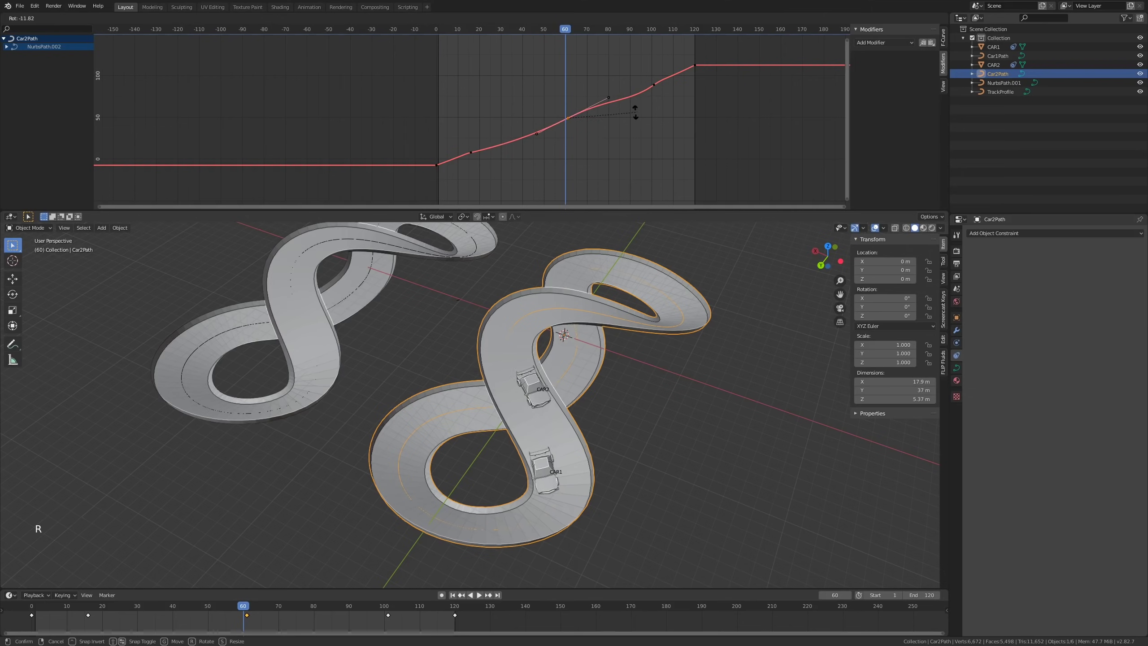
pyautogui.click(631, 110)
# Step: Go to frame 90 and move Car2Path's middle keyframe along X to about frame 67
pyautogui.moveTo(557, 32); pyautogui.dragTo(629, 56)
pyautogui.click(653, 85)
pyautogui.click(572, 115)
pyautogui.click(575, 118)
pyautogui.click(588, 111)
pyautogui.click(611, 94)
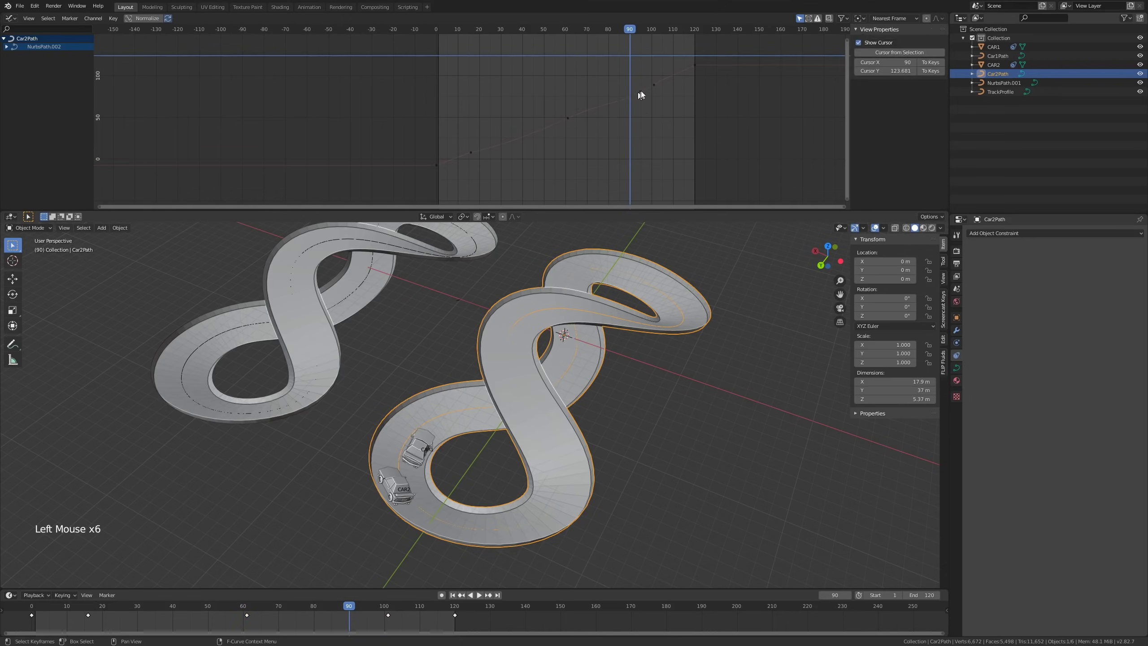
pyautogui.click(652, 86)
pyautogui.click(566, 118)
pyautogui.press('g')
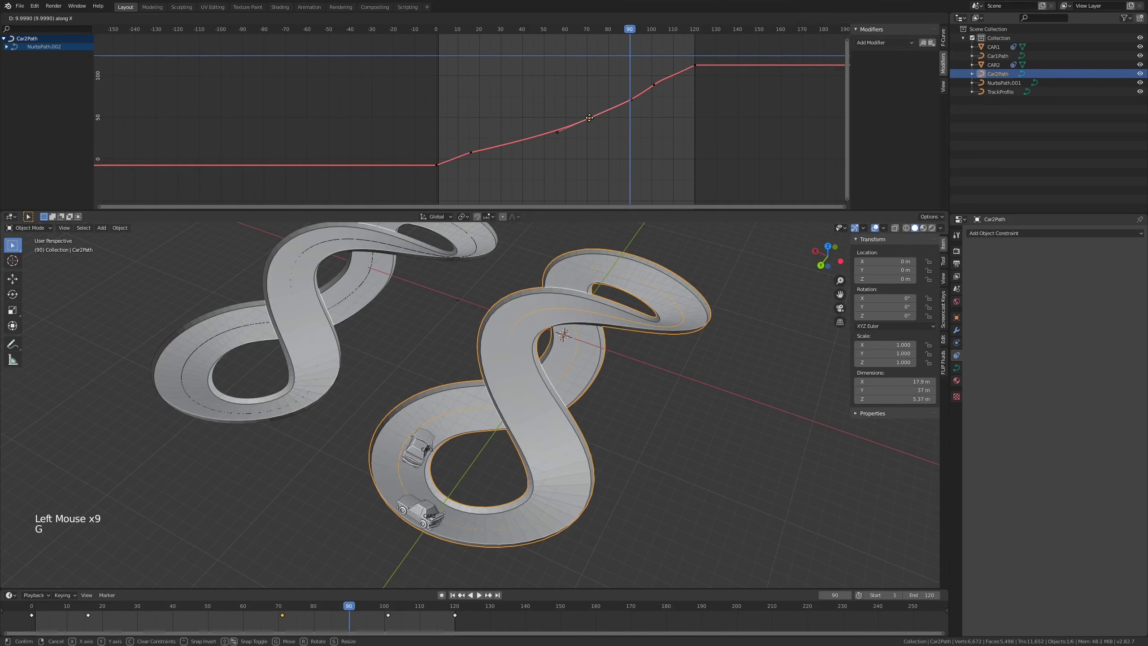
pyautogui.click(580, 118)
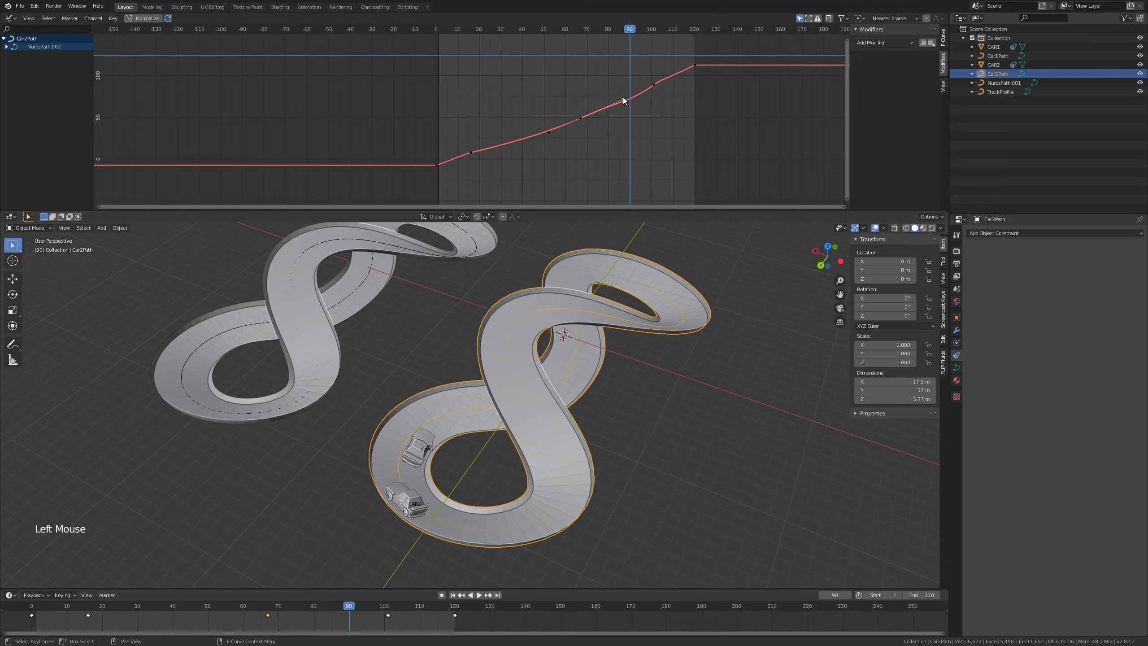
# Step: Lower the outgoing handle of Car2Path's middle keyframe to flatten the curve there, and play the result
pyautogui.click(623, 100)
pyautogui.press('g')
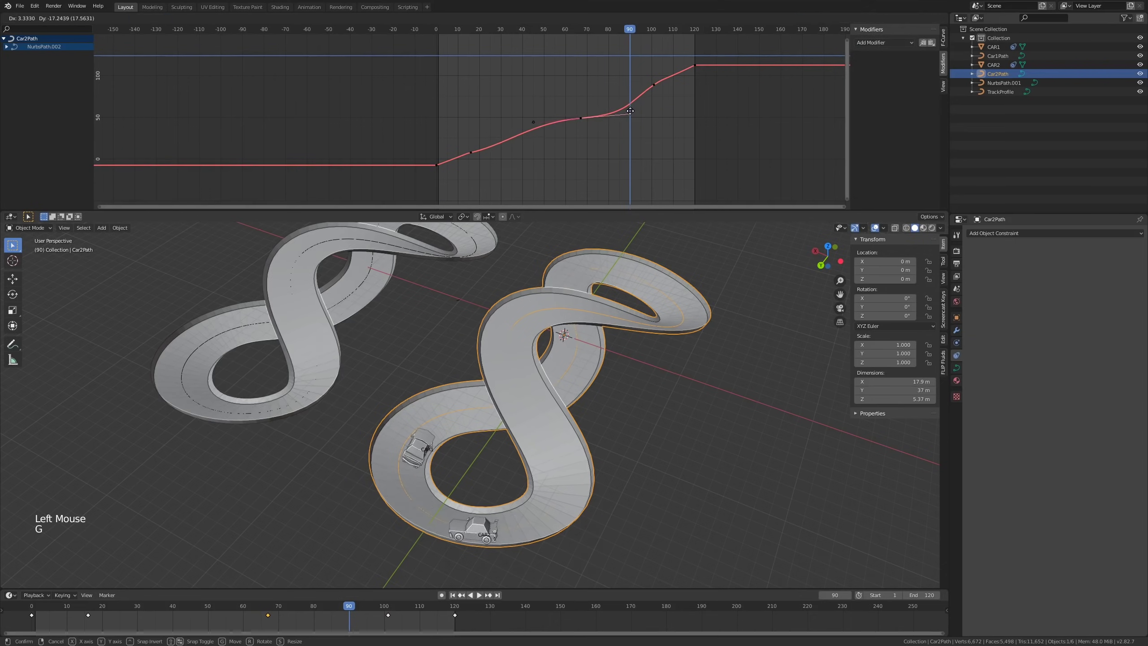
pyautogui.click(630, 114)
pyautogui.click(563, 42)
pyautogui.press('space')
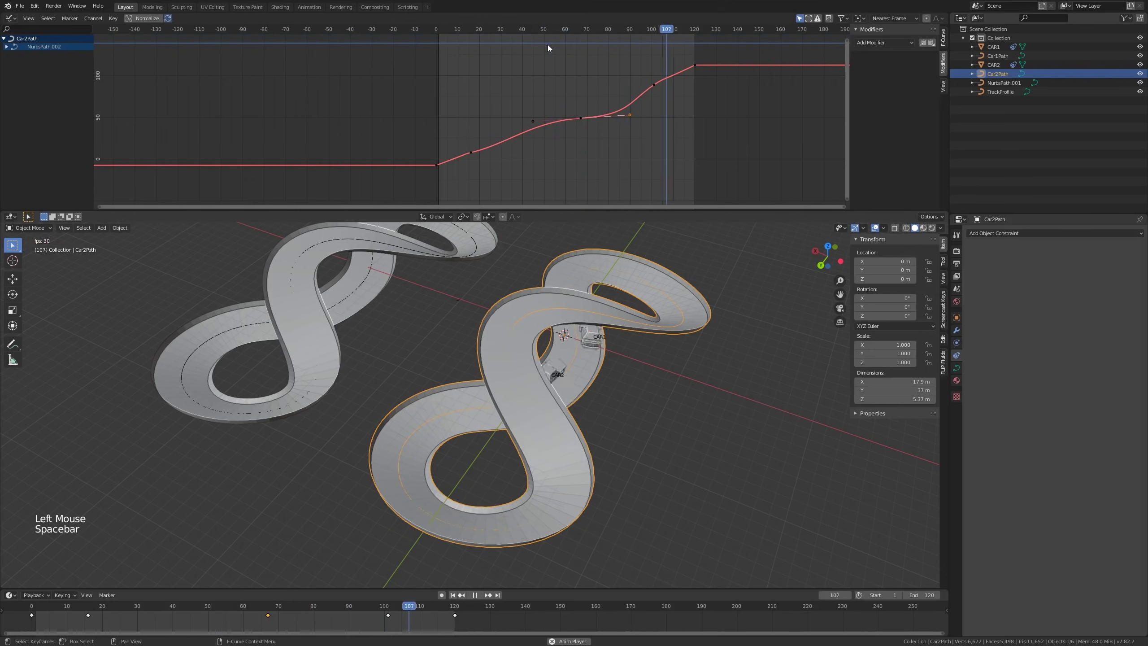
pyautogui.press('space')
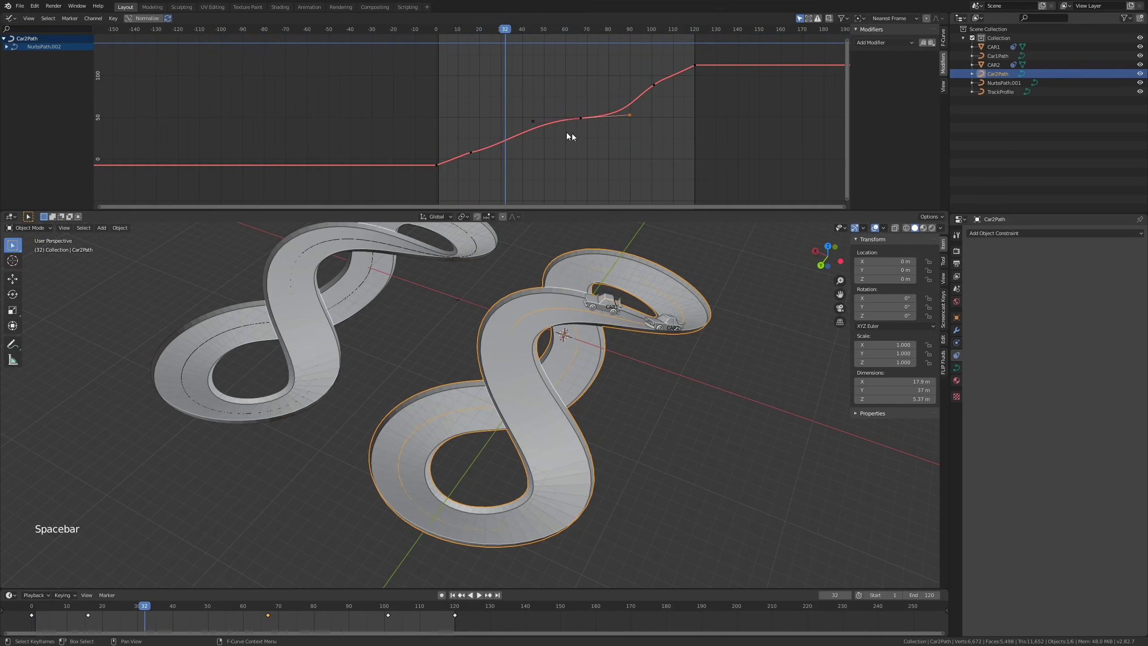
# Step: Rotate the handles of Car2Path's middle keyframe back to a steeper, nearly straight slope
pyautogui.click(575, 121)
pyautogui.click(582, 118)
pyautogui.press('r')
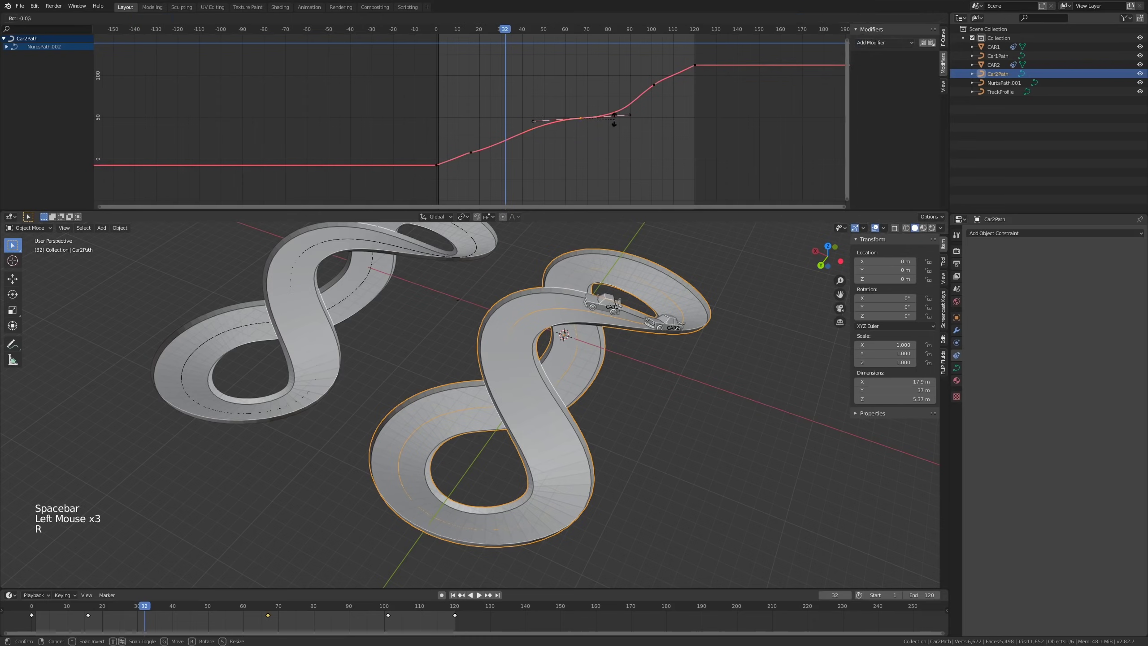
pyautogui.click(618, 115)
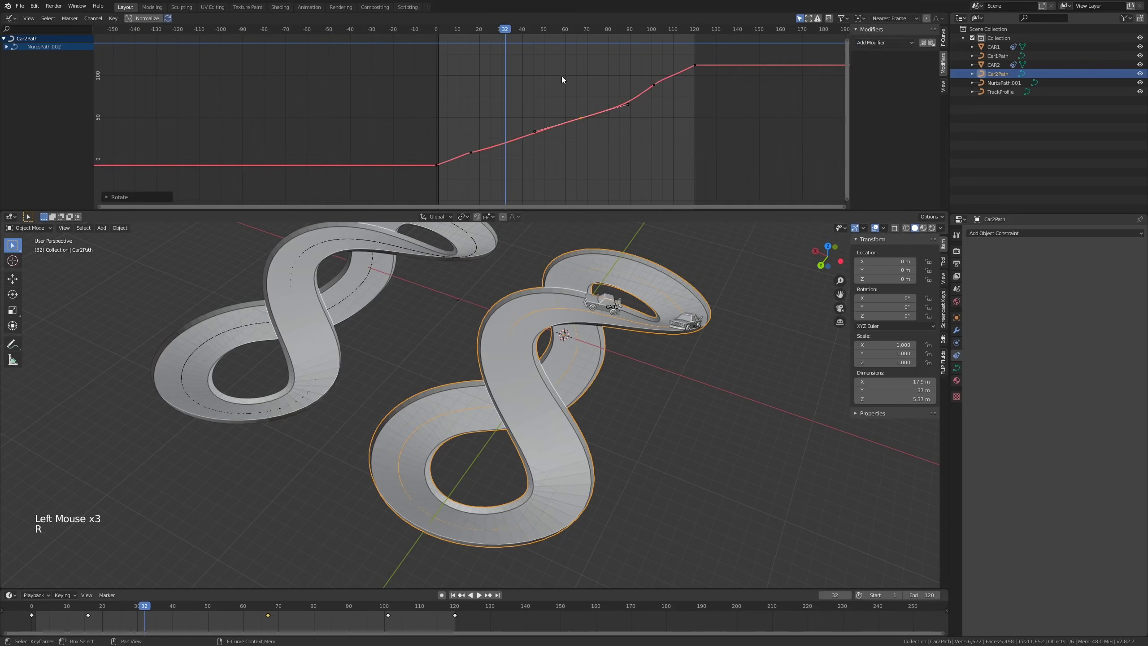
# Step: Play the animation to review how the cars' distance changes with the adjusted Car2Path curve
pyautogui.click(654, 84)
pyautogui.press('space')
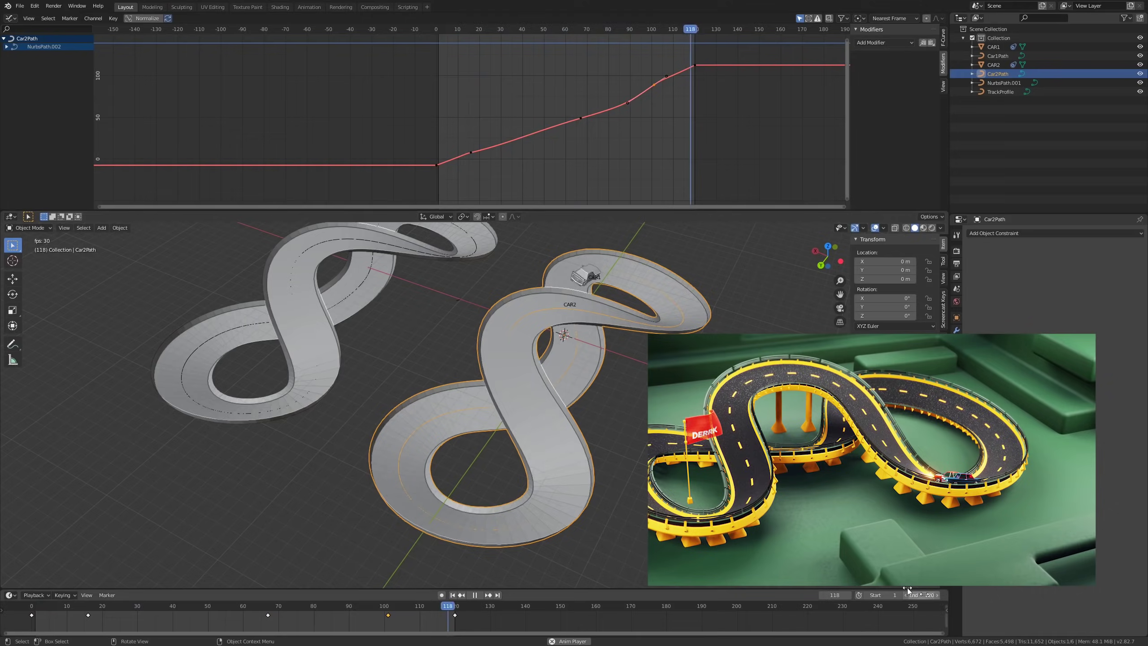
pyautogui.press('space')
pyautogui.press('space')
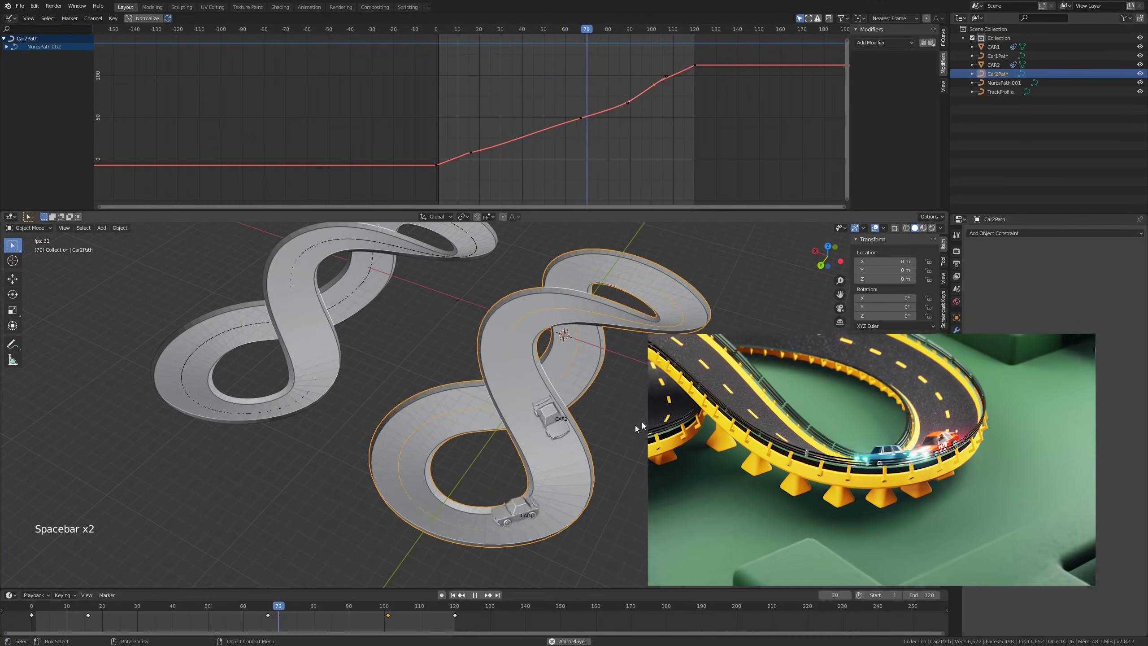
pyautogui.press('space')
# Step: Go to frame 33 and rotate the handles of Car2Path's keyframe near frame 16 so CAR2 catches up with CAR1
pyautogui.click(569, 120)
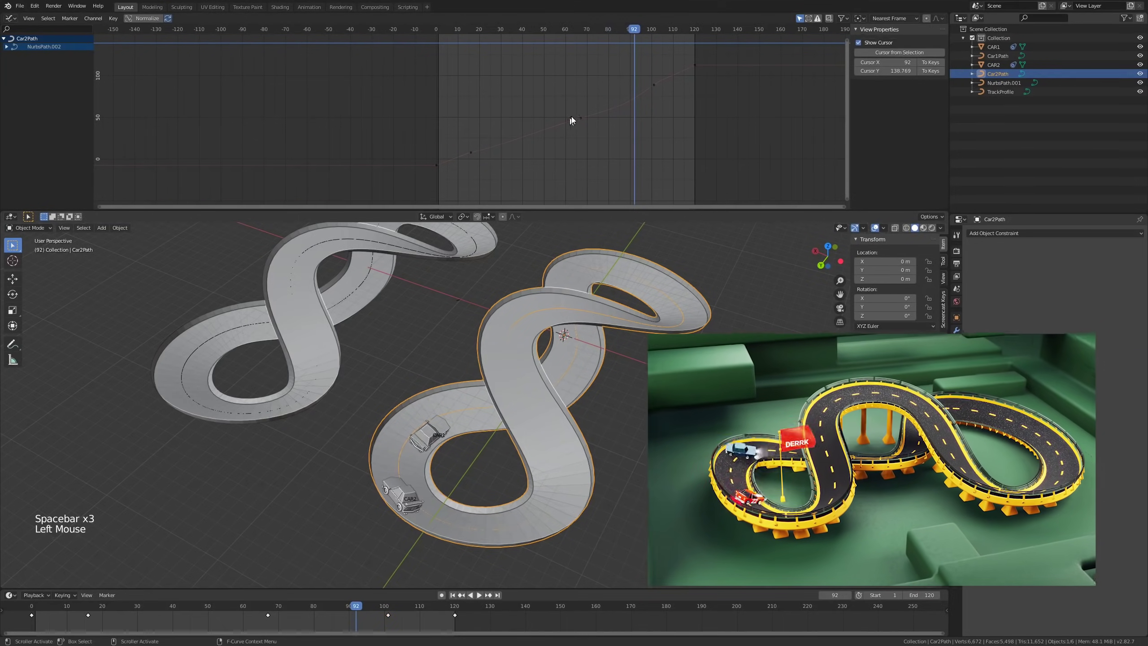
pyautogui.click(577, 116)
pyautogui.click(578, 116)
pyautogui.moveTo(611, 44); pyautogui.dragTo(508, 99)
pyautogui.click(470, 151)
pyautogui.press('r')
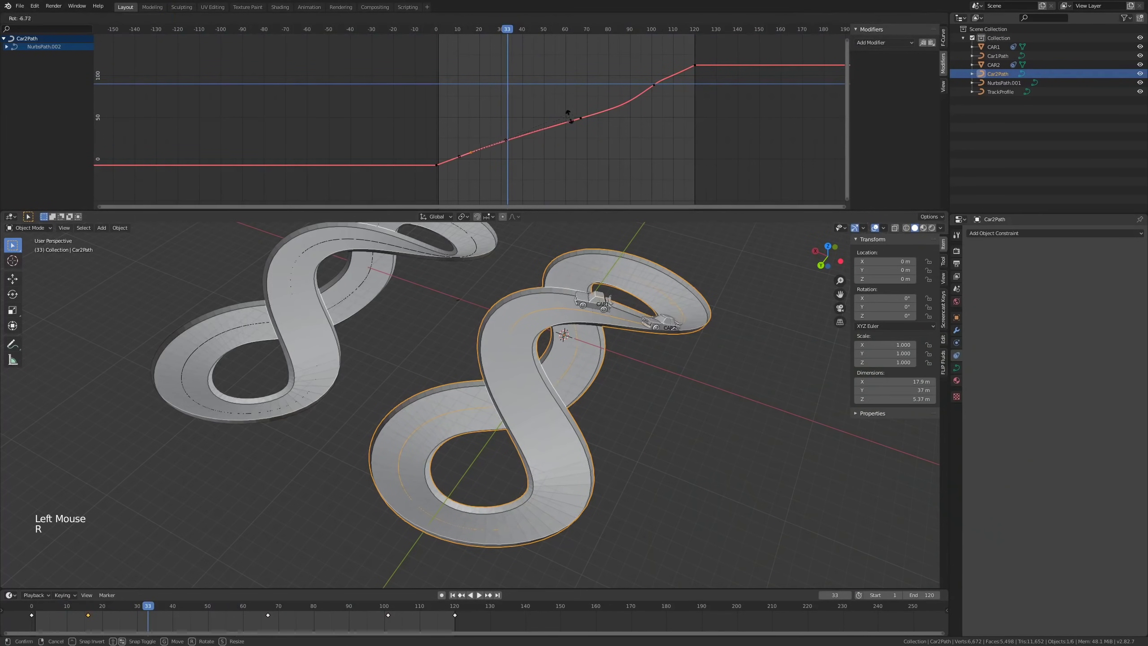
pyautogui.click(563, 106)
# Step: Rotate the handles of Car2Path's keyframe near frame 101 by about 18 degrees to flatten the curve, and play the result
pyautogui.click(657, 85)
pyautogui.press('r')
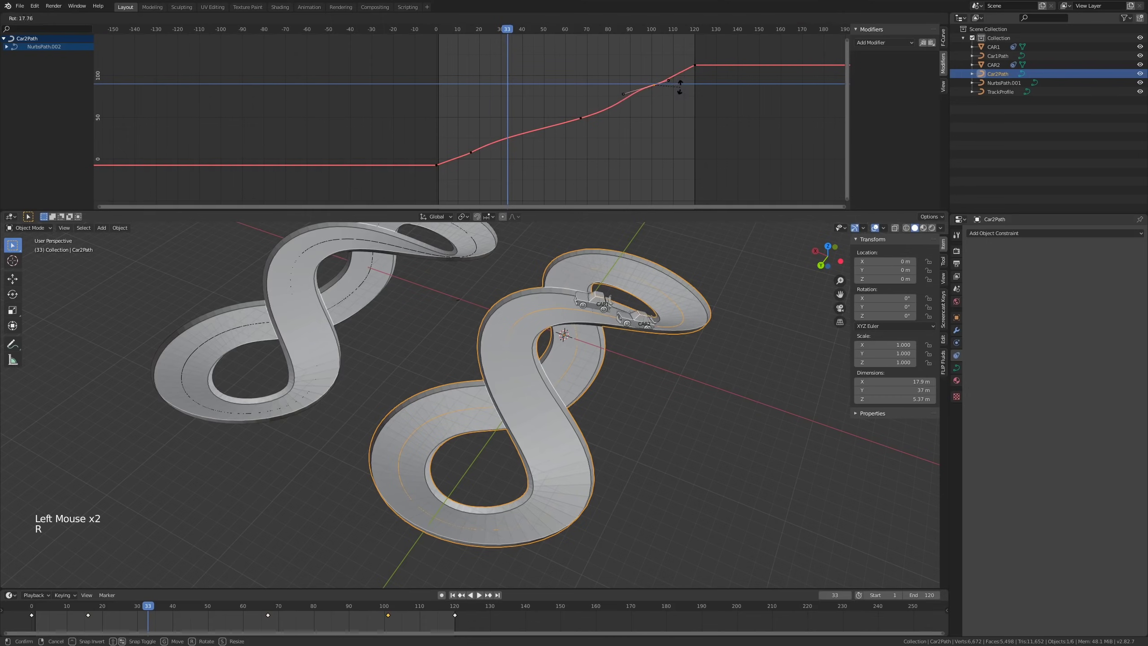
pyautogui.press('space')
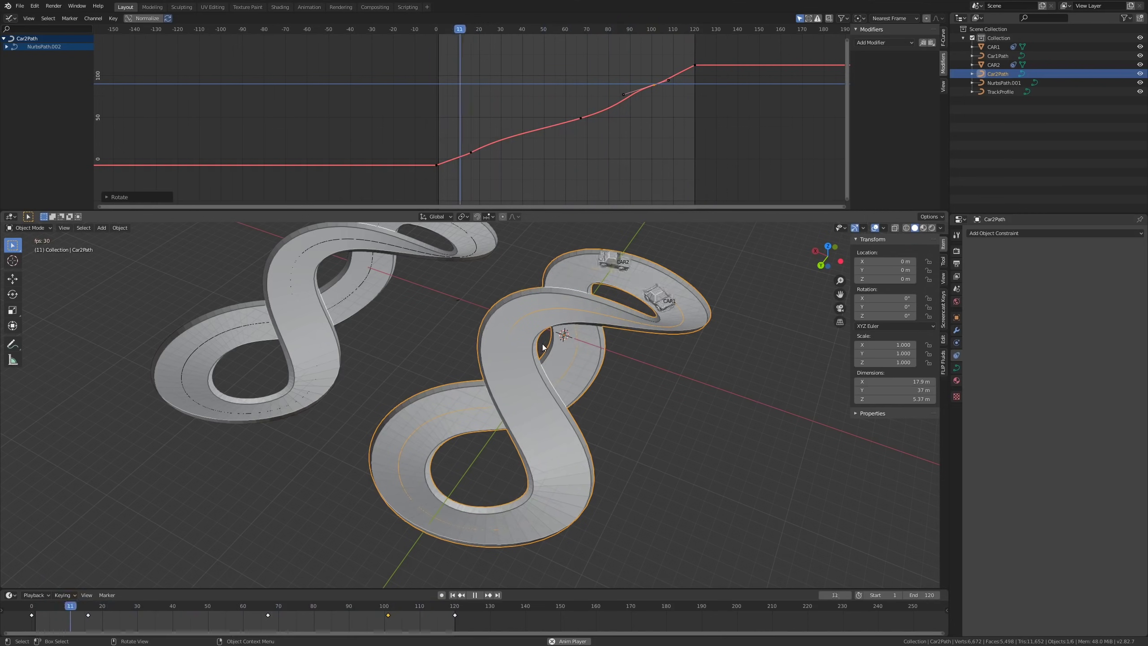
pyautogui.press('space')
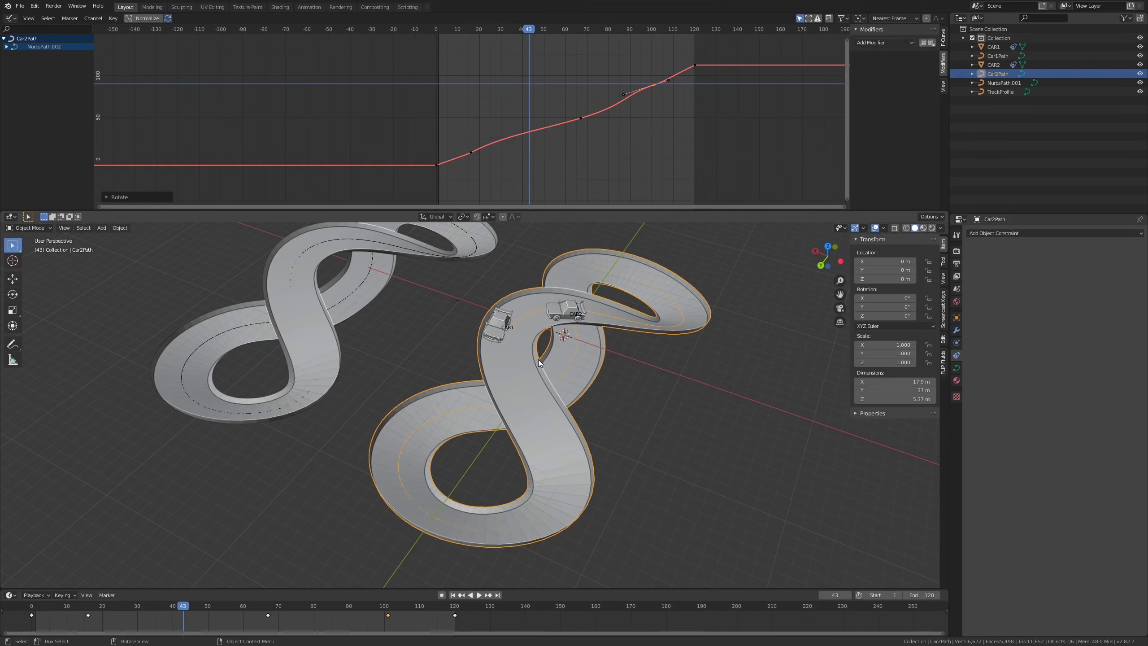
pyautogui.press('g')
pyautogui.rightClick(693, 408)
pyautogui.keyDown('shift'); pyautogui.moveTo(693, 407); pyautogui.dragTo(653, 404, button='middle'); pyautogui.keyUp('shift')
pyautogui.moveTo(653, 404); pyautogui.dragTo(605, 428, button='middle')
pyautogui.press('g')
pyautogui.rightClick(596, 422)
pyautogui.press('g')
pyautogui.rightClick(831, 407)
pyautogui.press('g')
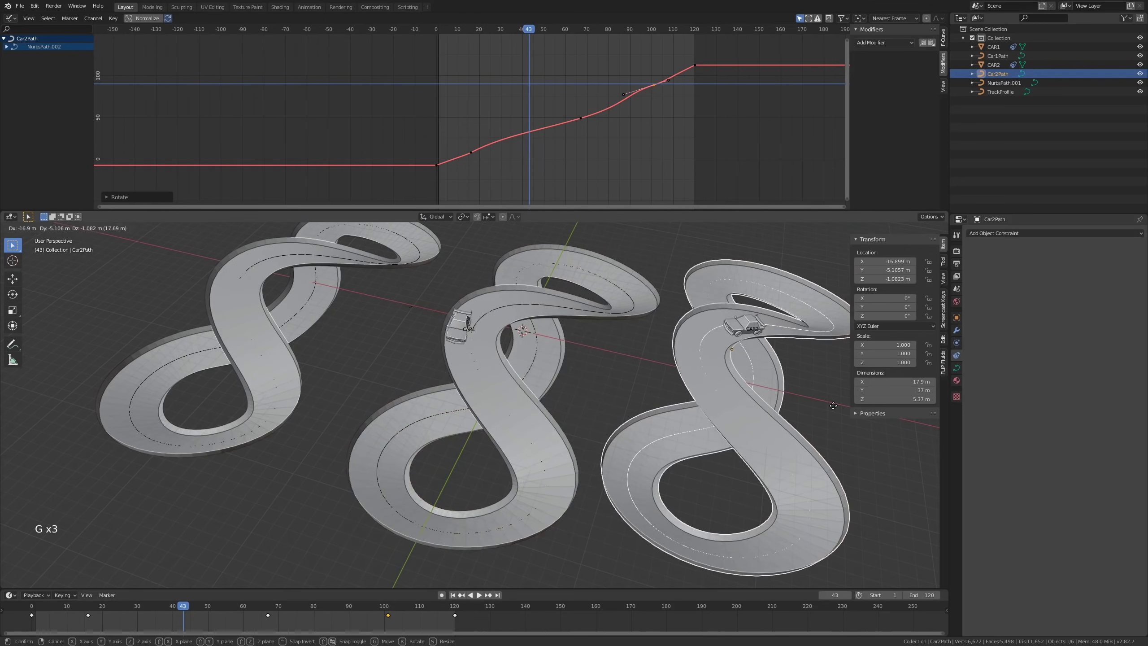
pyautogui.rightClick(628, 298)
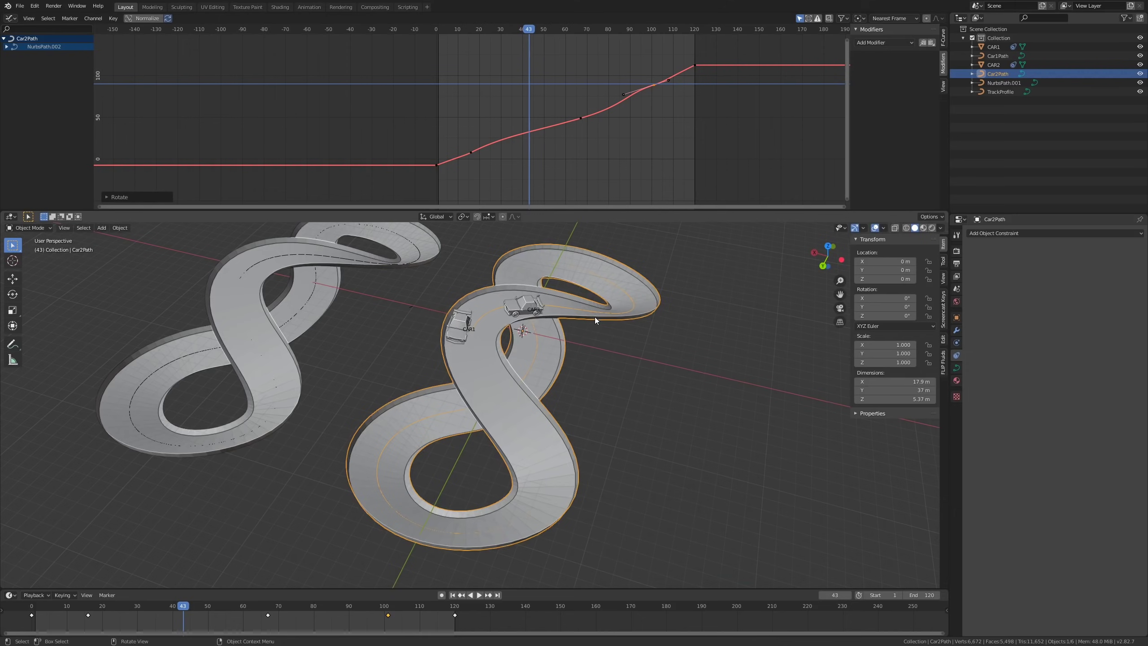
# Step: Clear the TrackProfile bevel object from both the Car2Path and Car1Path curves
pyautogui.click(956, 367)
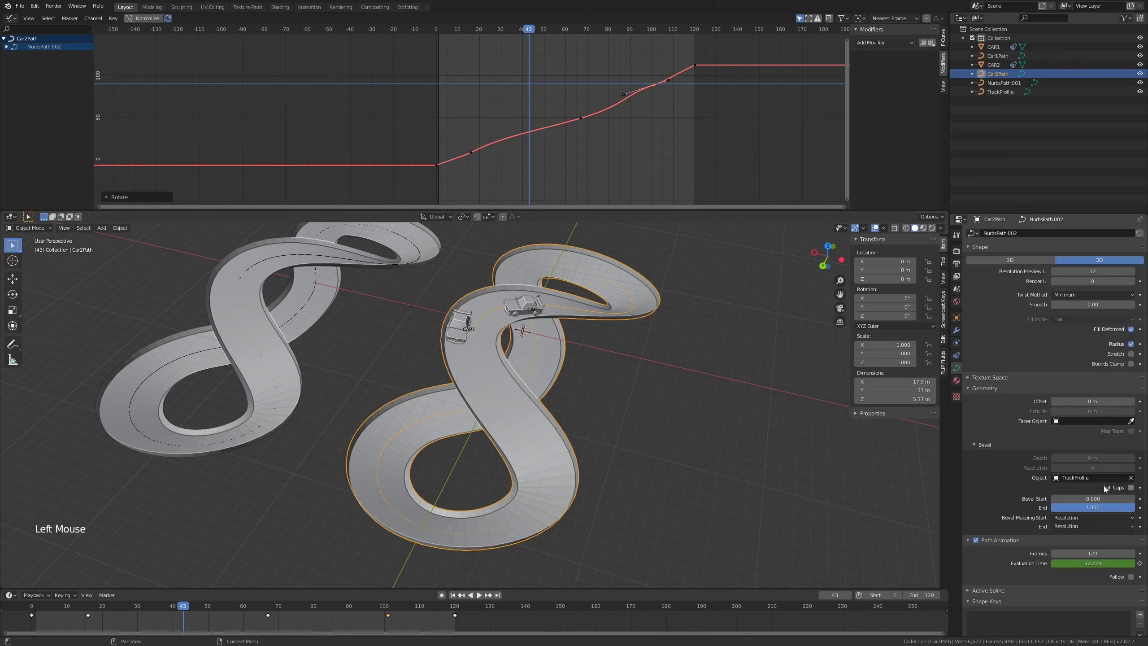
pyautogui.click(638, 307)
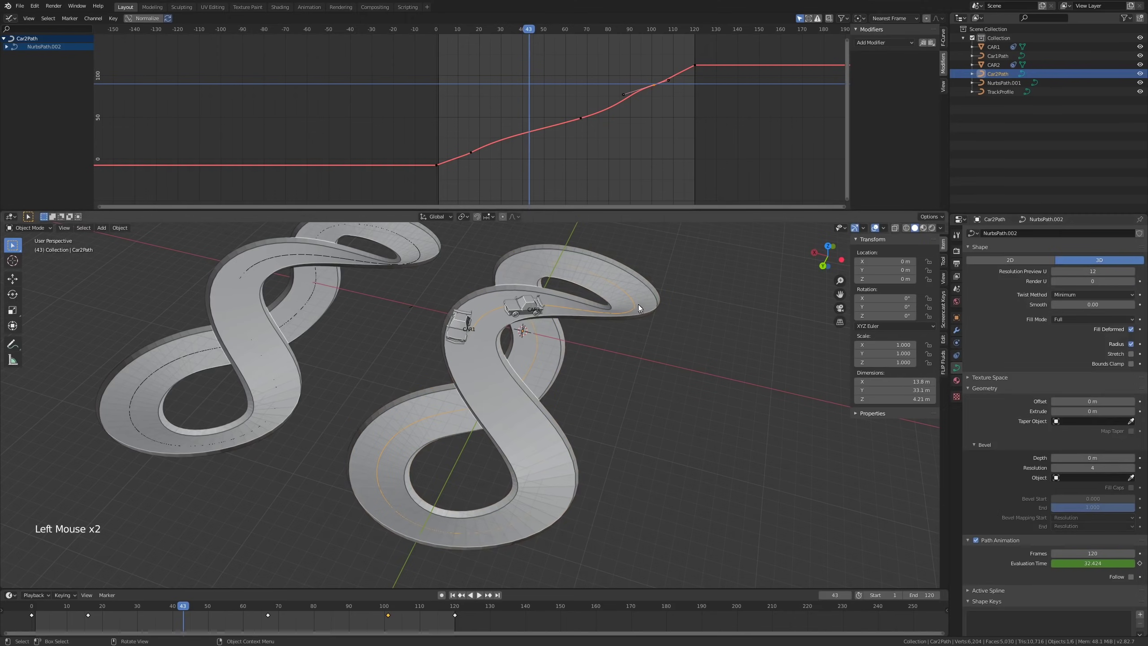
pyautogui.click(639, 308)
pyautogui.click(1132, 477)
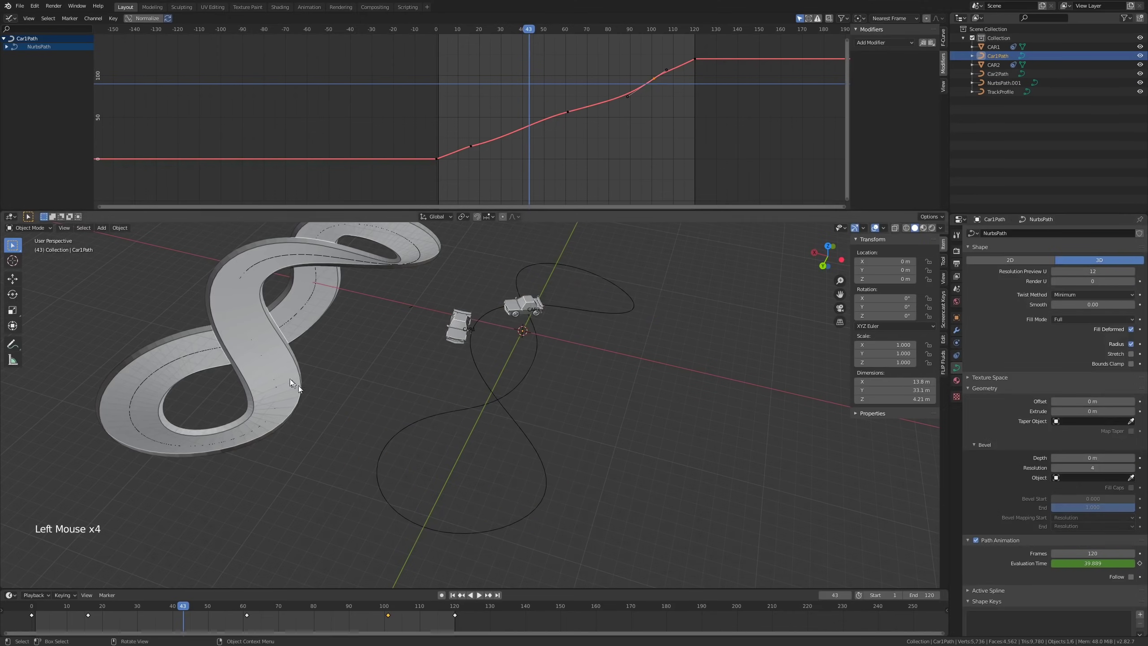
# Step: Play the animation and examine both cars following the bare path curves
pyautogui.click(278, 372)
pyautogui.moveTo(278, 371); pyautogui.dragTo(300, 380, button='middle')
pyautogui.scroll(-1, 400, 376)
pyautogui.press('space')
pyautogui.moveTo(472, 365); pyautogui.dragTo(534, 389, button='middle')
pyautogui.scroll(2, 500, 349)
pyautogui.click(501, 349)
pyautogui.click(500, 349)
pyautogui.scroll(-3, 531, 366)
pyautogui.scroll(2, 531, 366)
pyautogui.scroll(-1, 535, 369)
pyautogui.scroll(-2, 541, 373)
pyautogui.scroll(3, 541, 373)
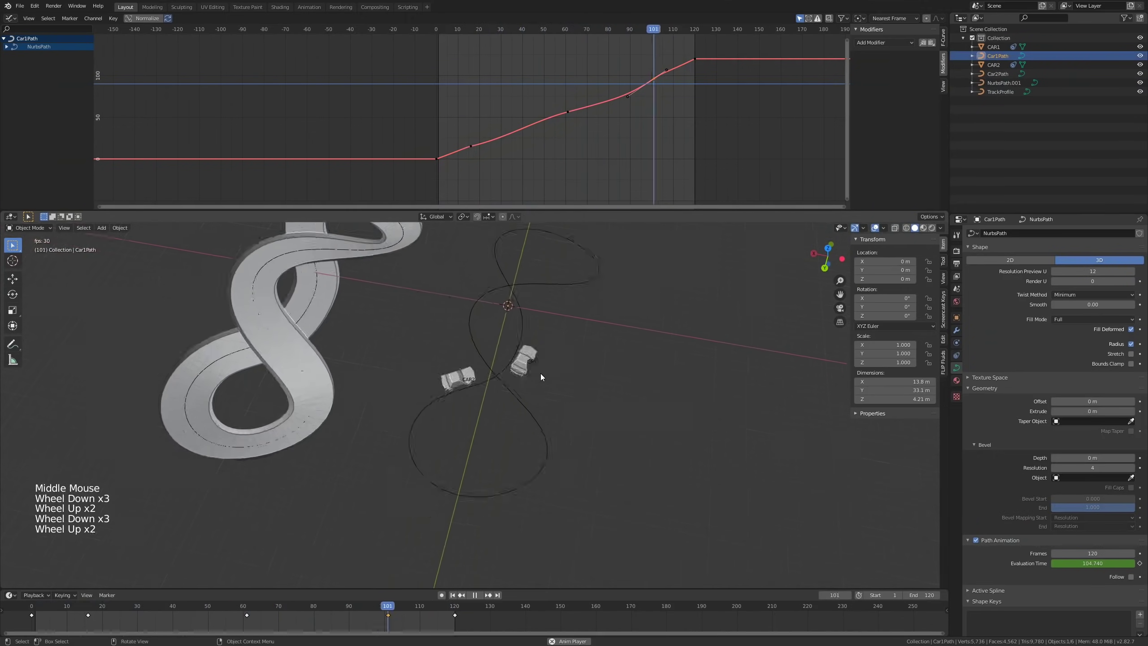
pyautogui.scroll(-4, 540, 374)
pyautogui.scroll(2, 537, 369)
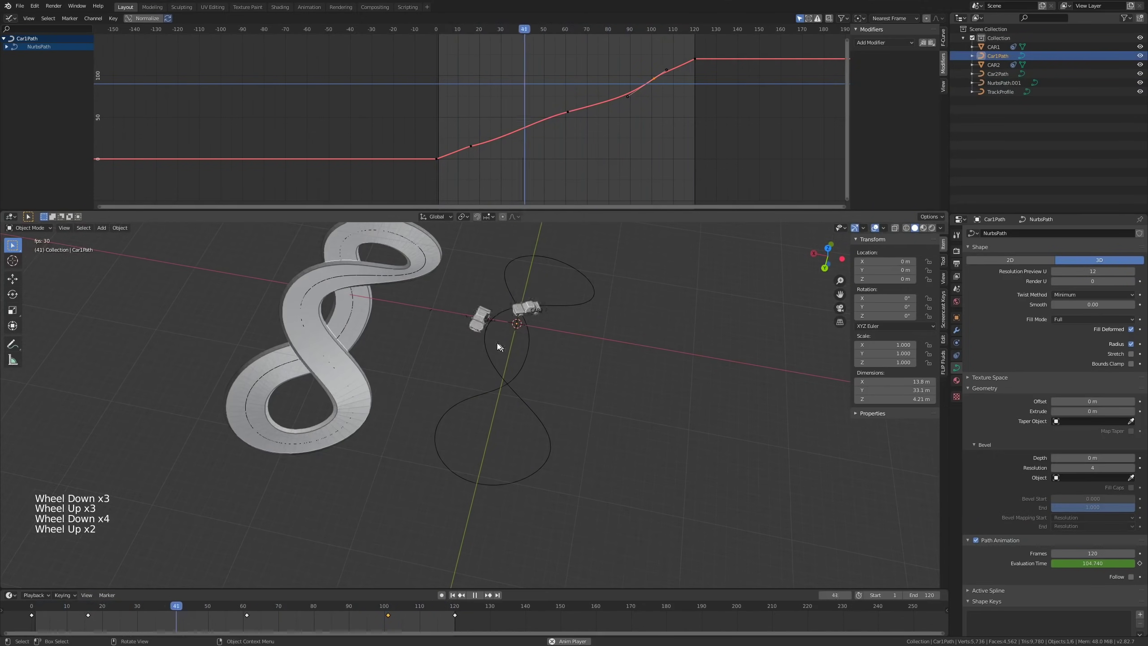
pyautogui.press('space')
# Step: Move the NurbsPath.001 track along global X to 0 m, placing it under the cars
pyautogui.click(362, 378)
pyautogui.moveTo(362, 378); pyautogui.dragTo(385, 363, button='middle')
pyautogui.press('g')
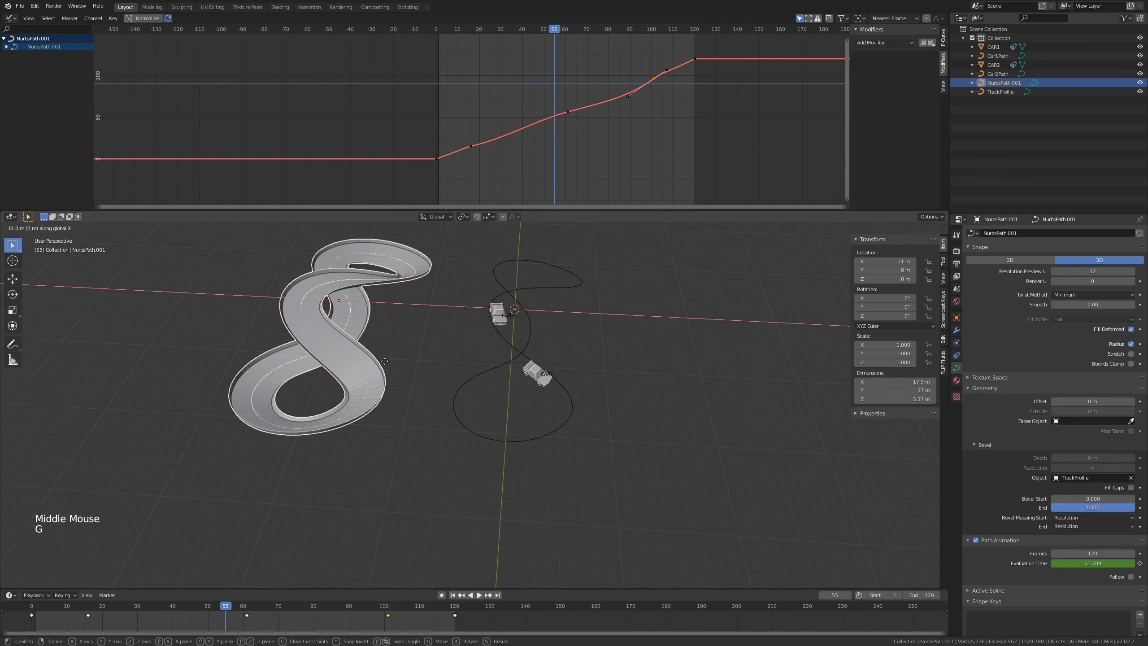
pyautogui.press('x')
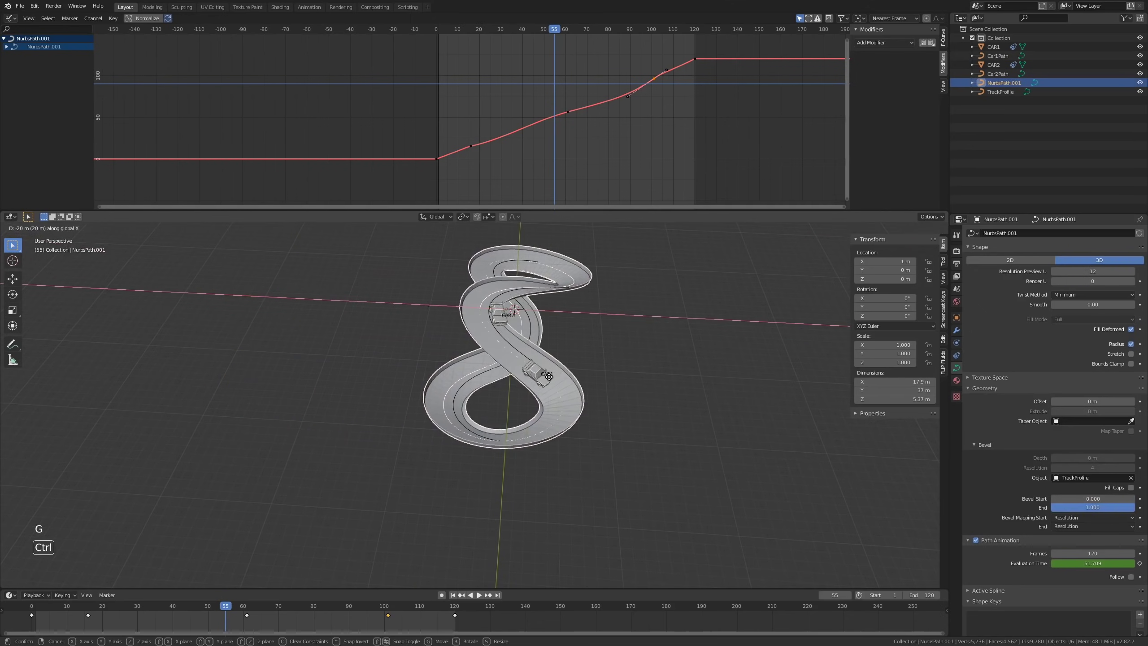
pyautogui.click(561, 377)
pyautogui.moveTo(562, 377); pyautogui.dragTo(603, 375, button='middle')
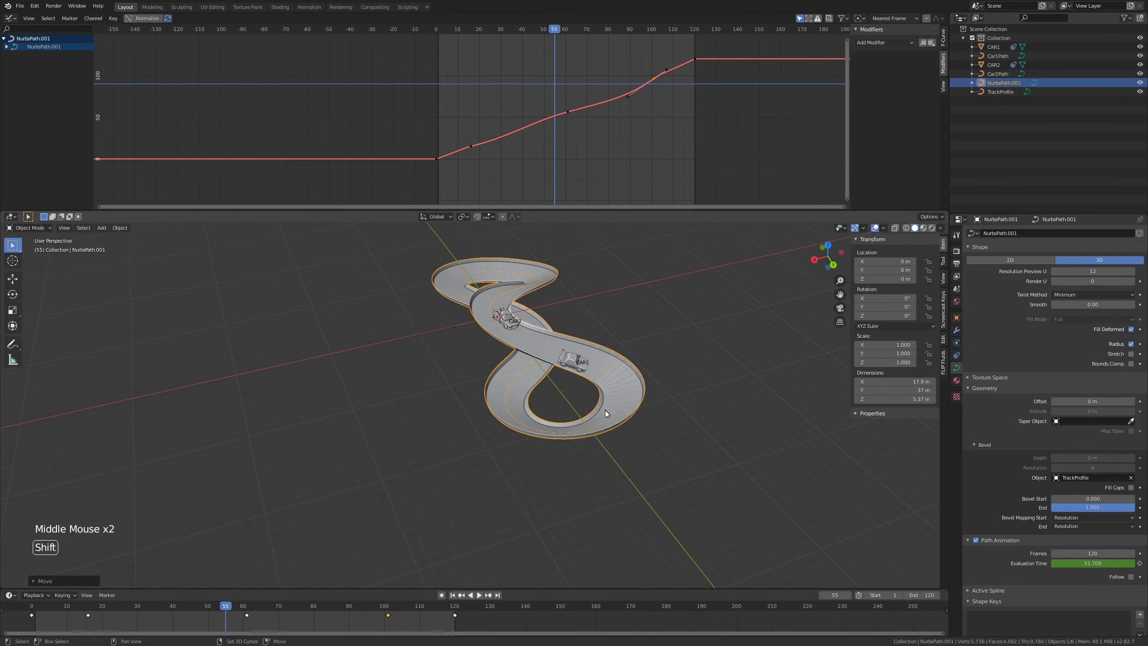
# Step: Duplicate the NurbsPath.001 track and move the copy along global X to 20 m
pyautogui.hotkey('shift', 'd')
pyautogui.rightClick(626, 338)
pyautogui.press('g')
pyautogui.press('y')
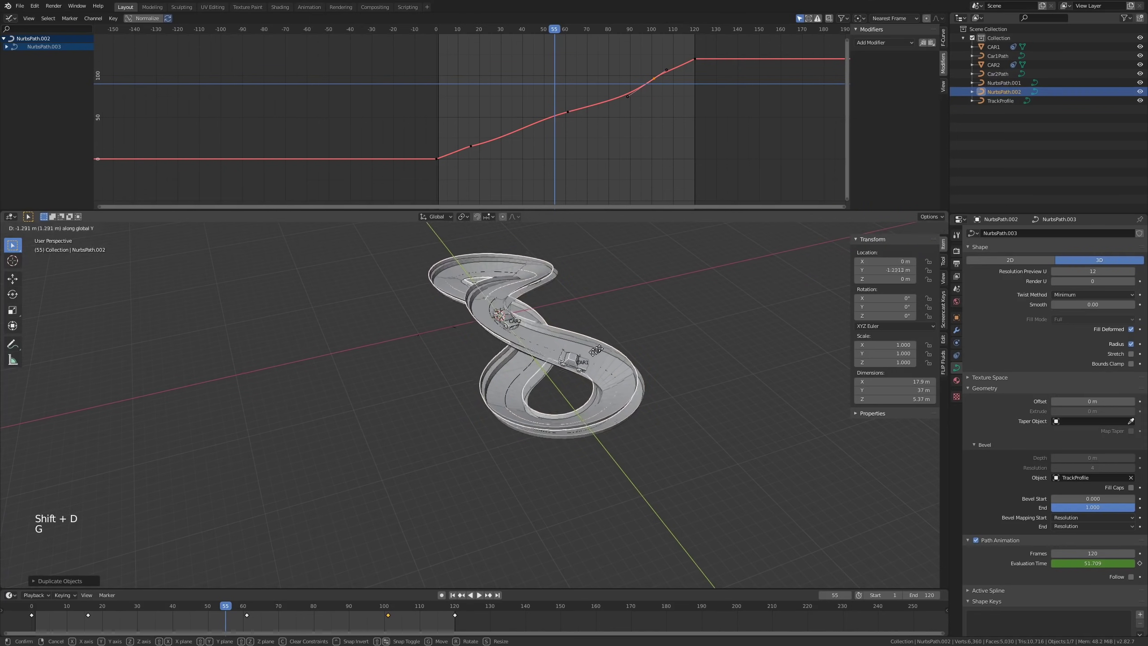
pyautogui.rightClick(586, 364)
pyautogui.press('g')
pyautogui.press('x')
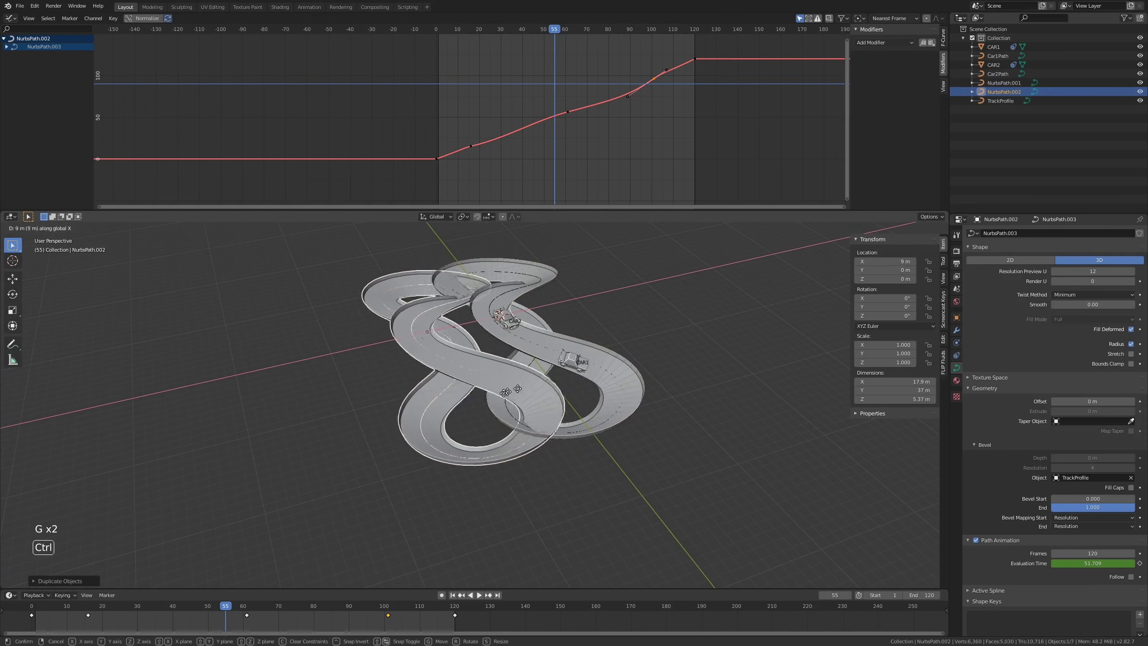
pyautogui.click(422, 422)
pyautogui.moveTo(432, 411)
pyautogui.mouseDown(button='middle')
pyautogui.moveTo(436, 397)
pyautogui.moveTo(379, 382)
pyautogui.moveTo(376, 410)
pyautogui.moveTo(419, 411)
pyautogui.mouseUp(button='middle')
pyautogui.scroll(-1, 420, 410)
pyautogui.moveTo(425, 409); pyautogui.dragTo(500, 433, button='middle')
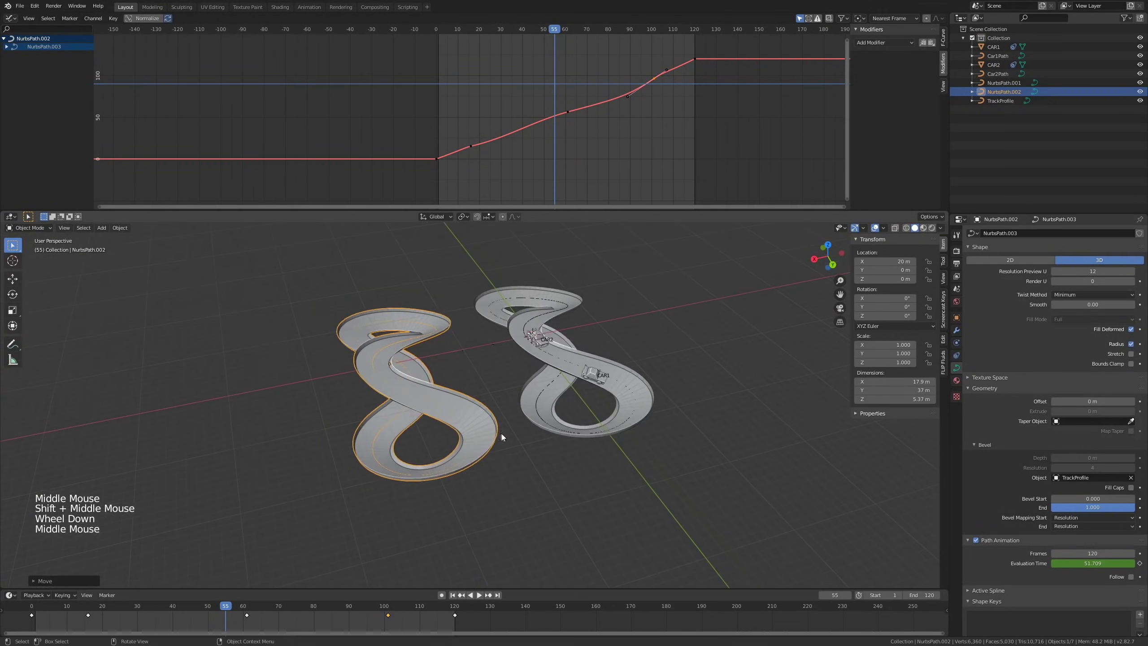
pyautogui.scroll(2, 482, 406)
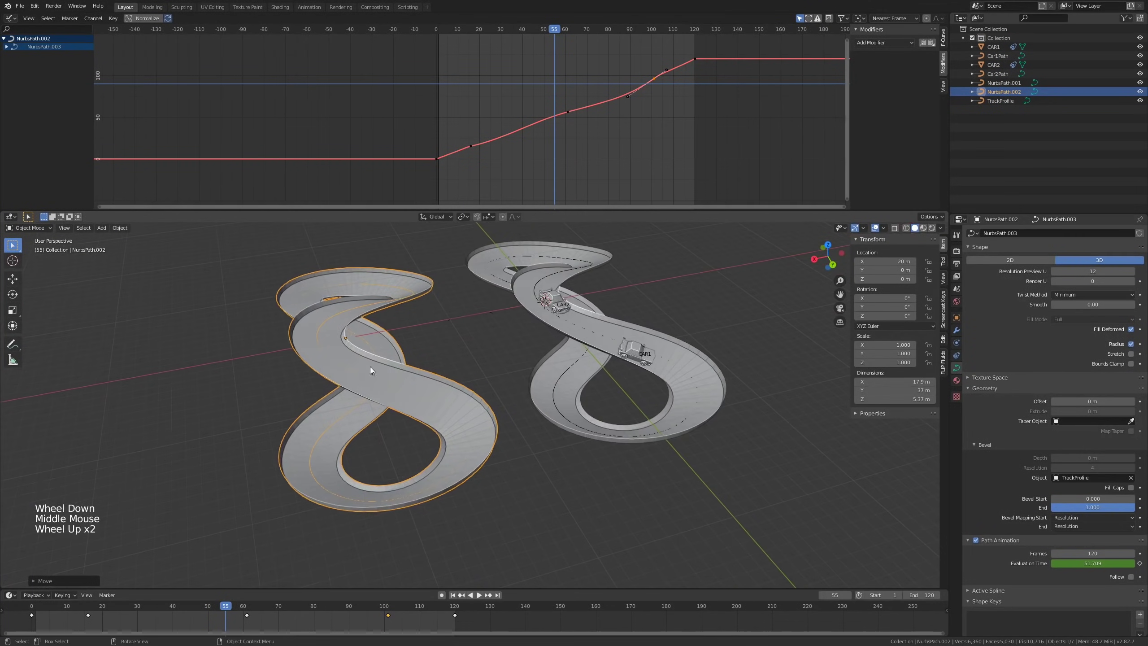
pyautogui.moveTo(370, 370); pyautogui.dragTo(408, 373, button='middle')
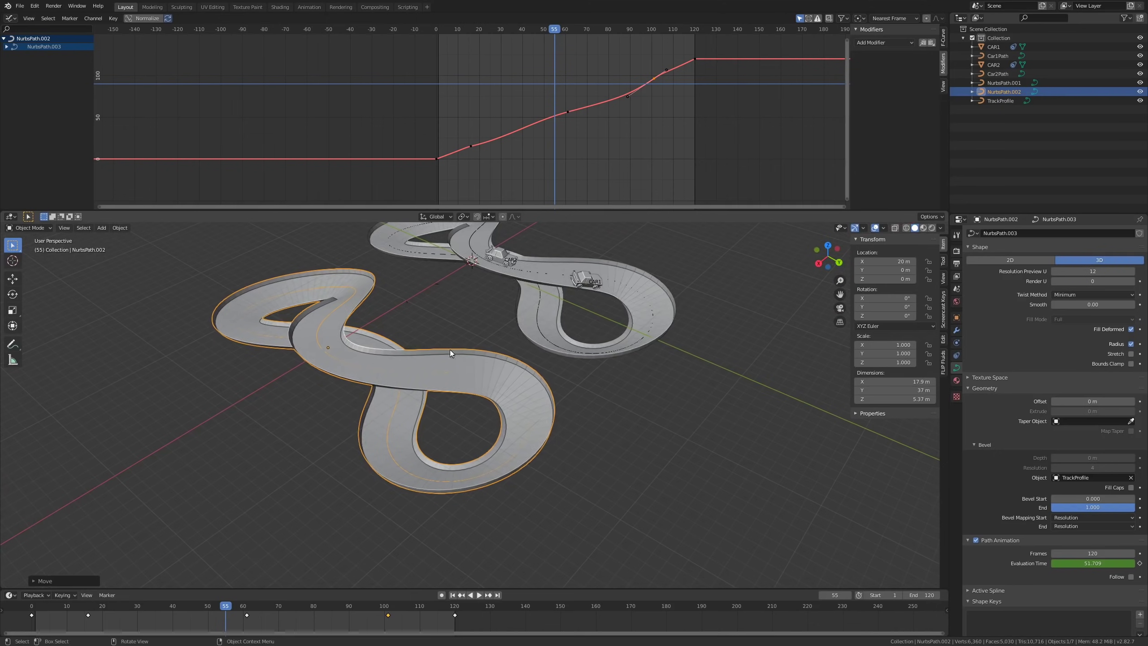
# Step: Rename the track under the cars as Track and its duplicate as Trackcopy
pyautogui.click(540, 272)
pyautogui.press('F2')
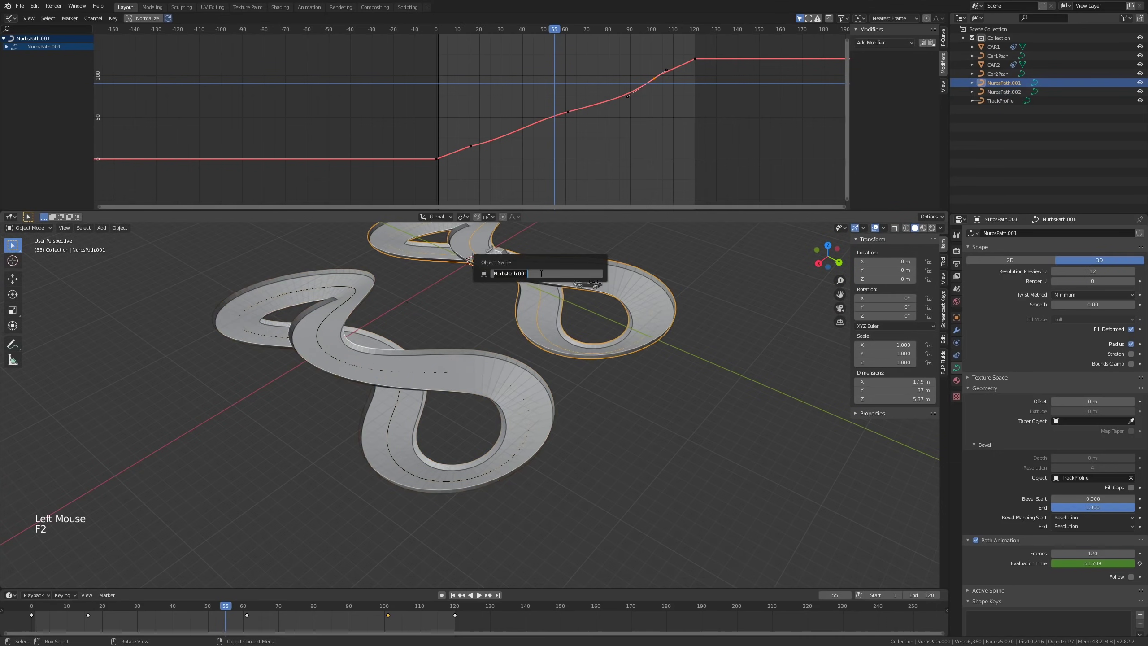
pyautogui.write('Track')
pyautogui.press('Return')
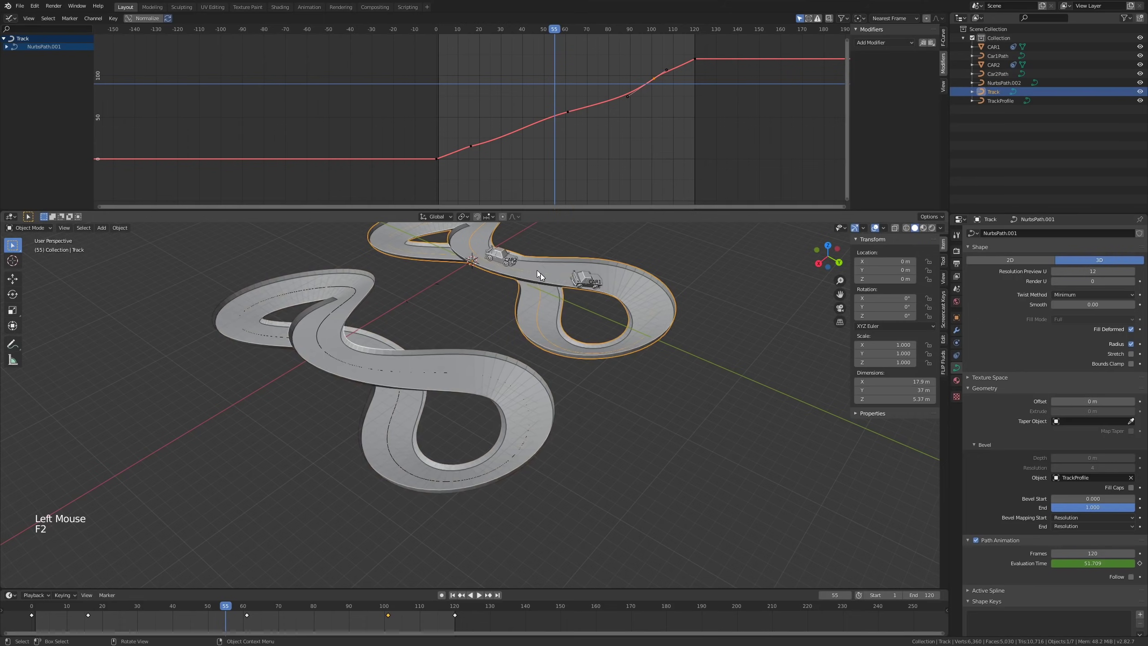
pyautogui.click(470, 357)
pyautogui.press('F2')
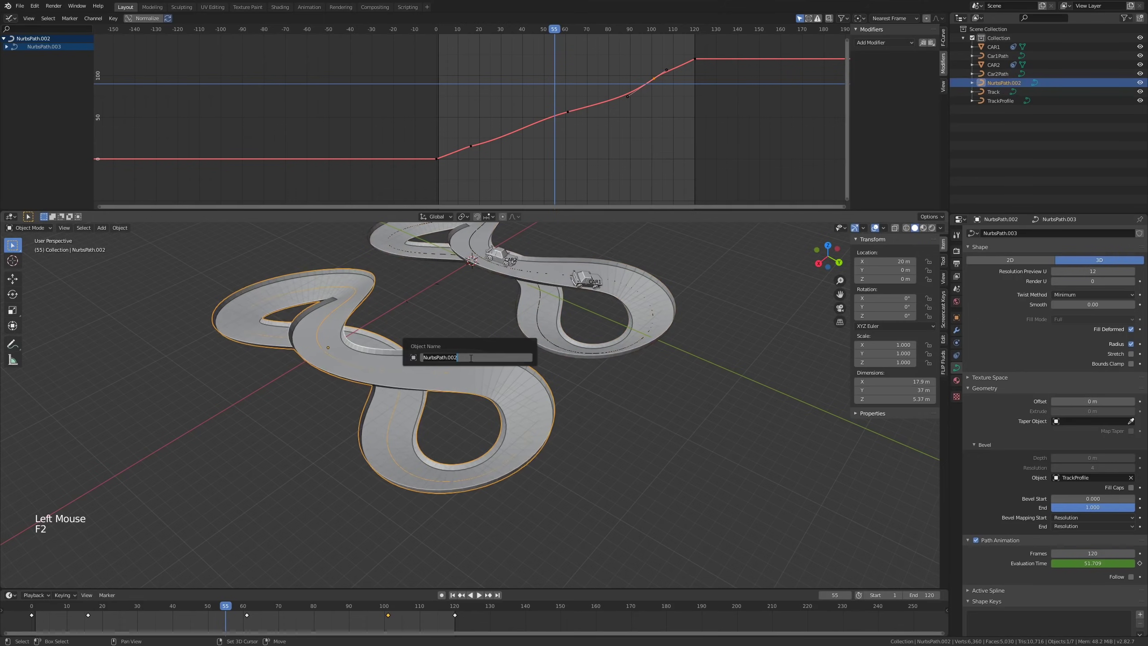
pyautogui.write('Trackcopy')
pyautogui.press('Return')
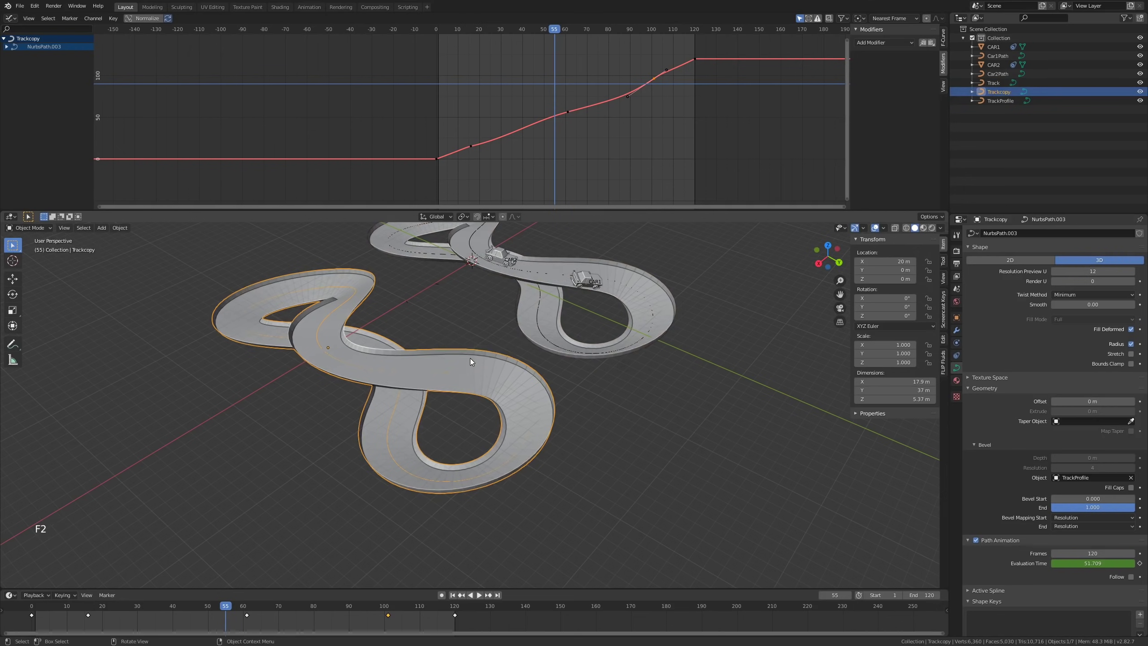
# Step: Move Trackcopy to a new collection named trash and exclude that collection from the view layer
pyautogui.press('m')
pyautogui.click(464, 384)
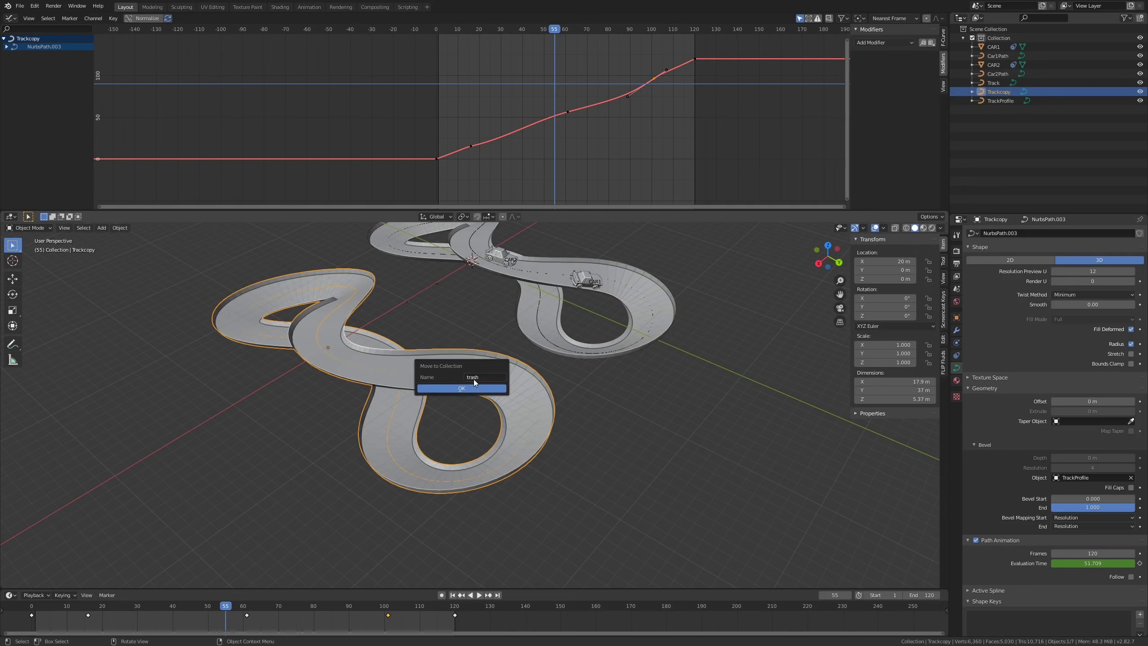
pyautogui.click(470, 387)
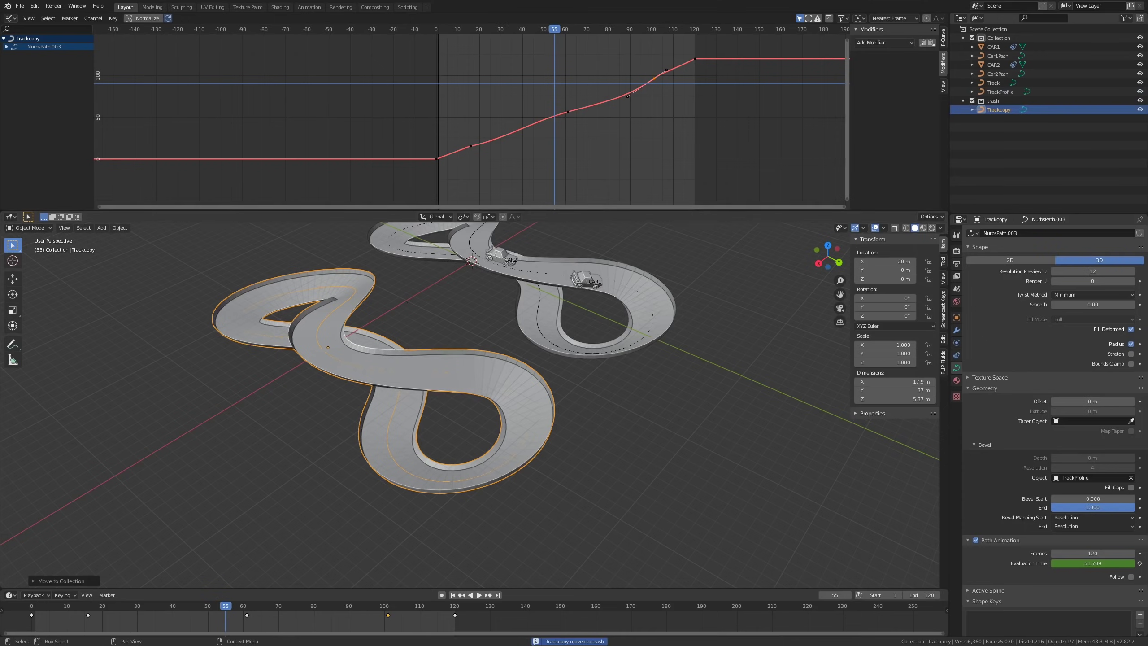
pyautogui.click(972, 101)
# Step: Select the Track, play the animation to check both cars driving on it, and save the file
pyautogui.click(554, 302)
pyautogui.keyDown('shift'); pyautogui.moveTo(554, 302); pyautogui.dragTo(541, 333, button='middle'); pyautogui.keyUp('shift')
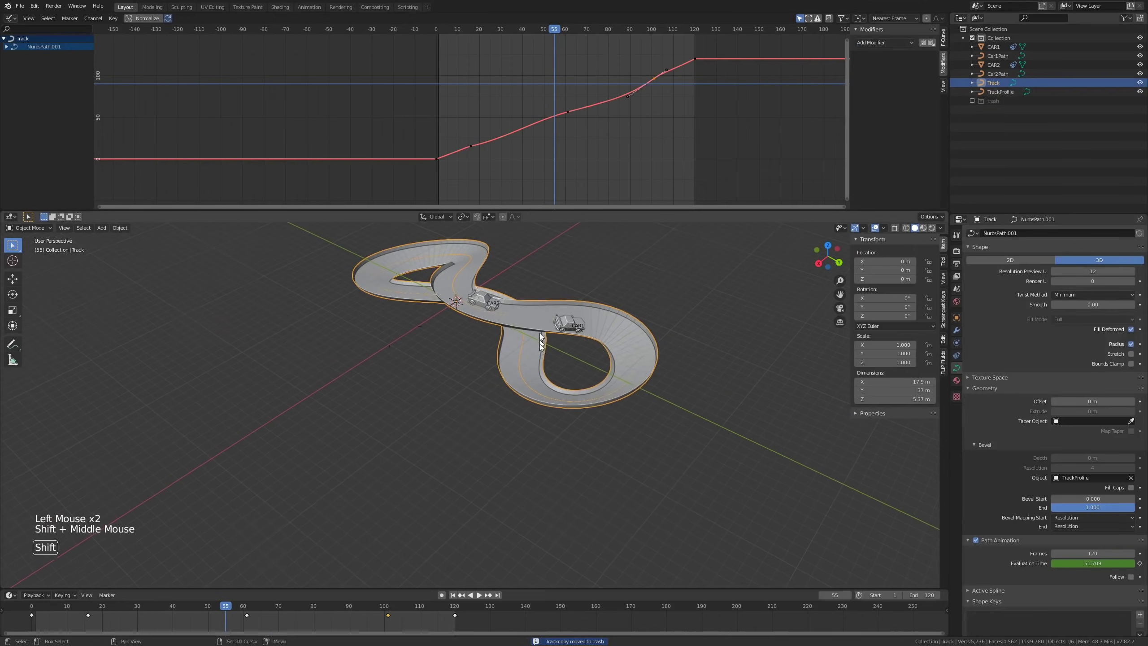
pyautogui.scroll(2, 541, 333)
pyautogui.press('space')
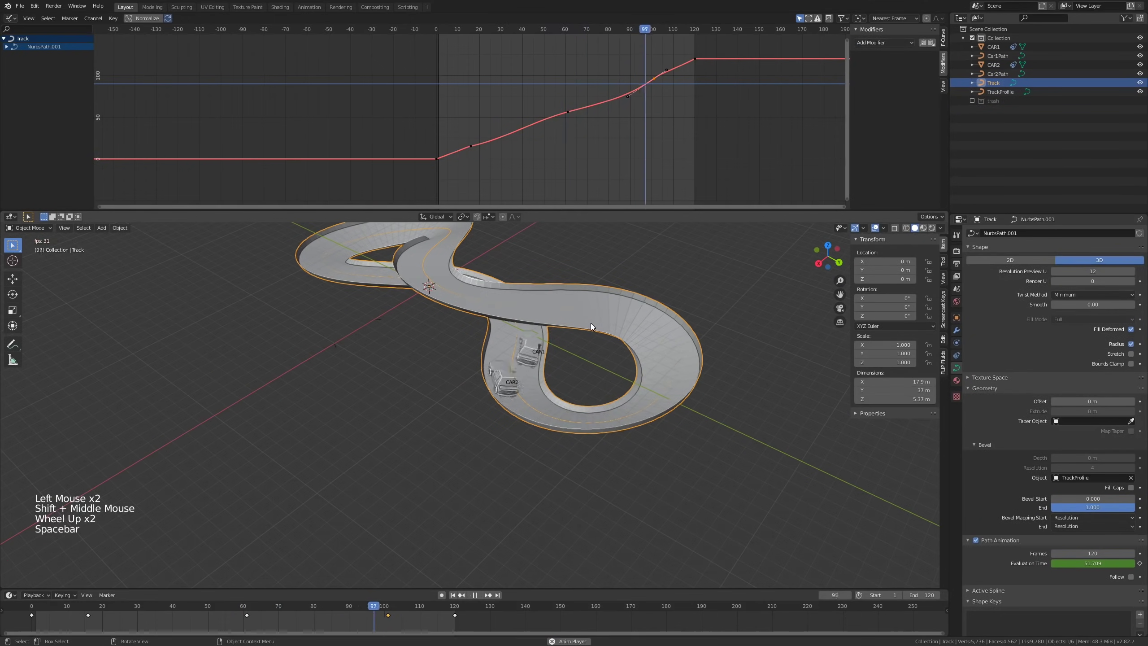
pyautogui.scroll(-1, 590, 323)
pyautogui.keyDown('shift'); pyautogui.moveTo(589, 323); pyautogui.dragTo(538, 374, button='middle'); pyautogui.keyUp('shift')
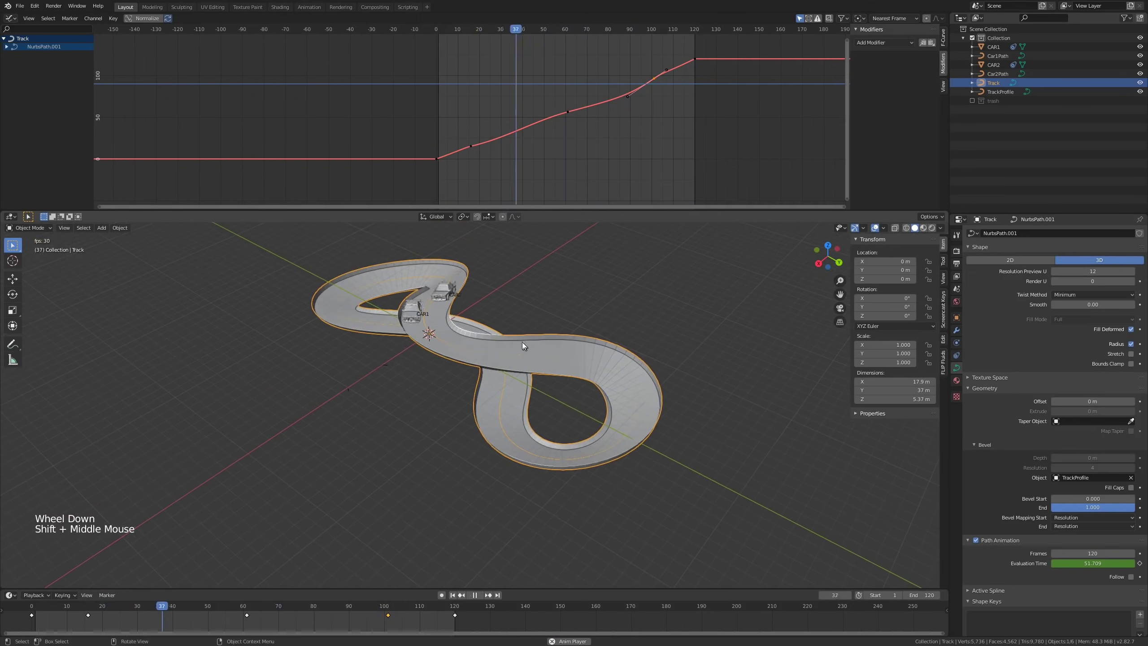
pyautogui.press('space')
pyautogui.press('space')
pyautogui.press('space')
pyautogui.press('space')
pyautogui.press('space')
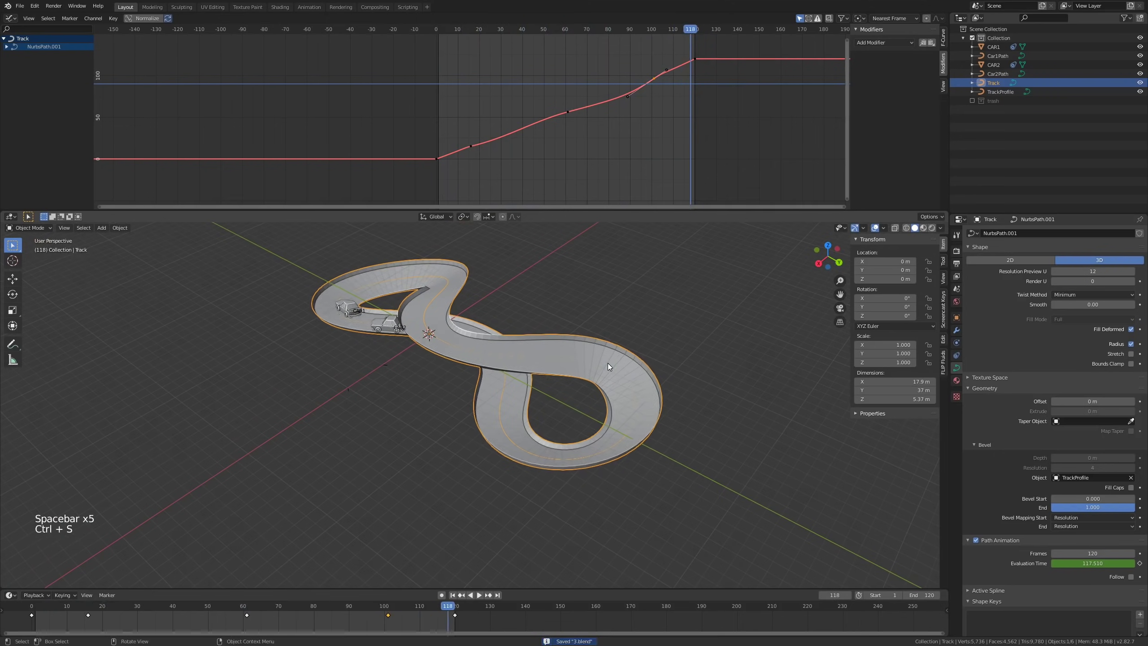
# Step: Replay the animation and examine both cars on the Track from different angles
pyautogui.press('space')
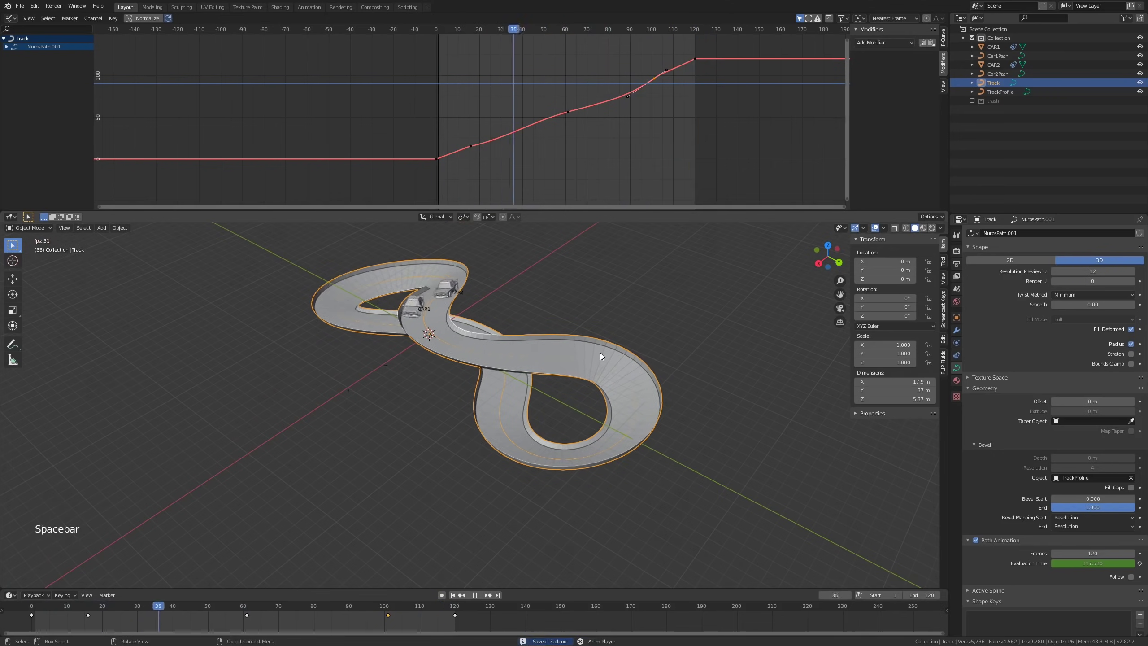
pyautogui.press('space')
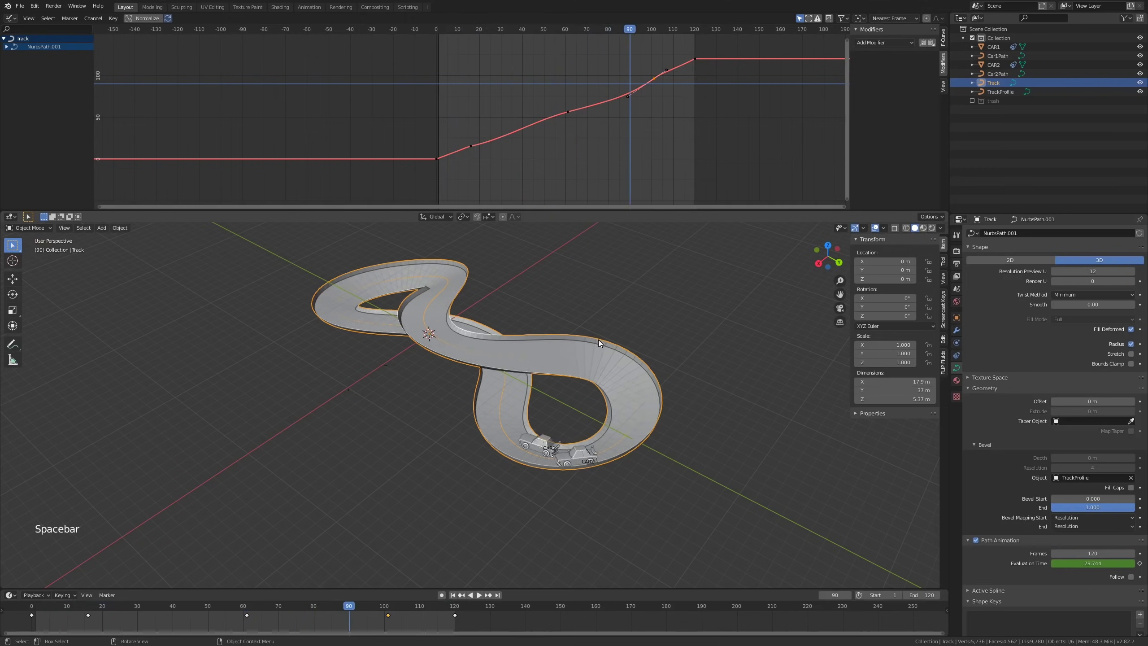
pyautogui.moveTo(573, 362); pyautogui.dragTo(660, 351, button='middle')
pyautogui.press('space')
pyautogui.moveTo(530, 359); pyautogui.dragTo(632, 363, button='middle')
pyautogui.scroll(-2, 633, 349)
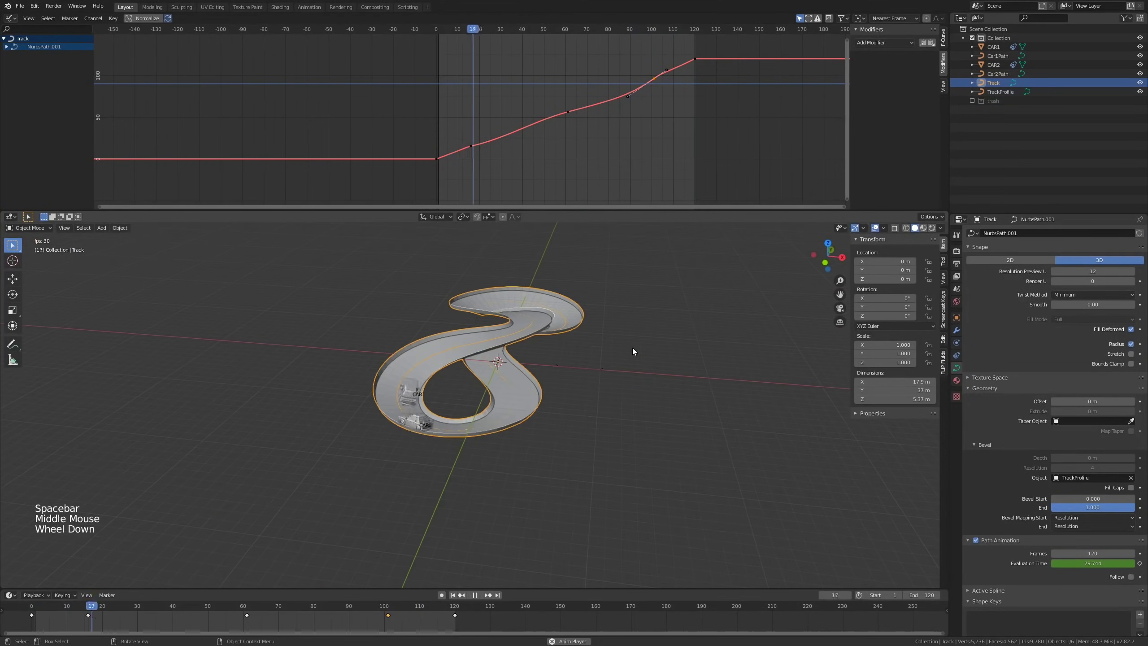
pyautogui.scroll(3, 535, 339)
pyautogui.press('space')
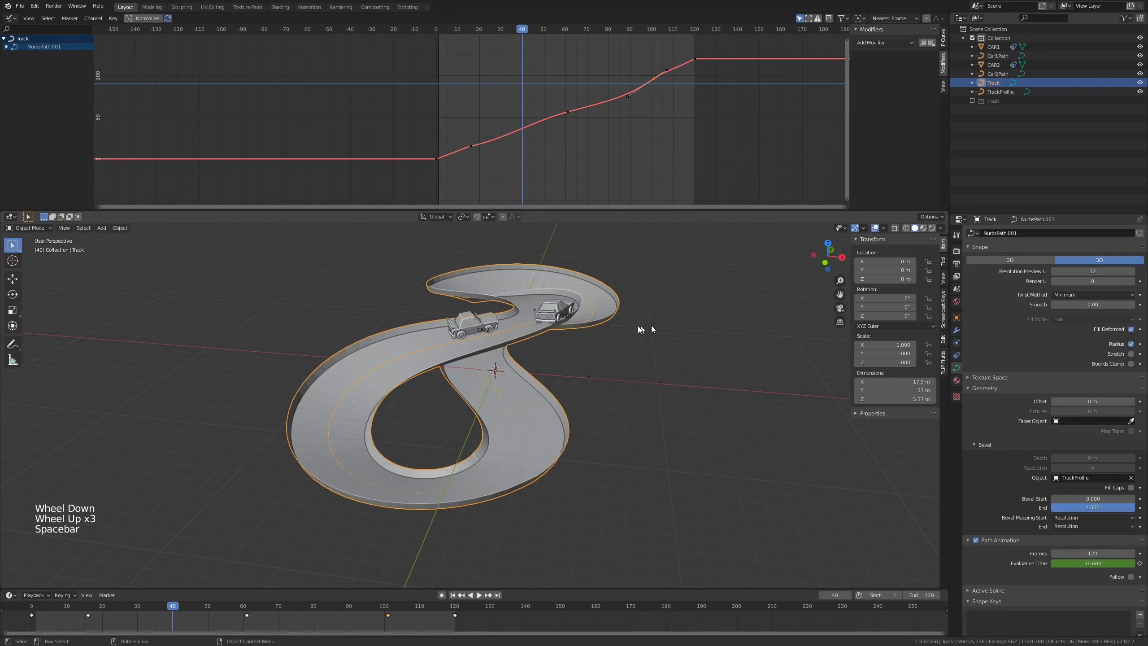
# Step: Try converting the Track curve to a mesh and enter its Edit Mode
pyautogui.moveTo(527, 343); pyautogui.dragTo(559, 333, button='middle')
pyautogui.rightClick(558, 330)
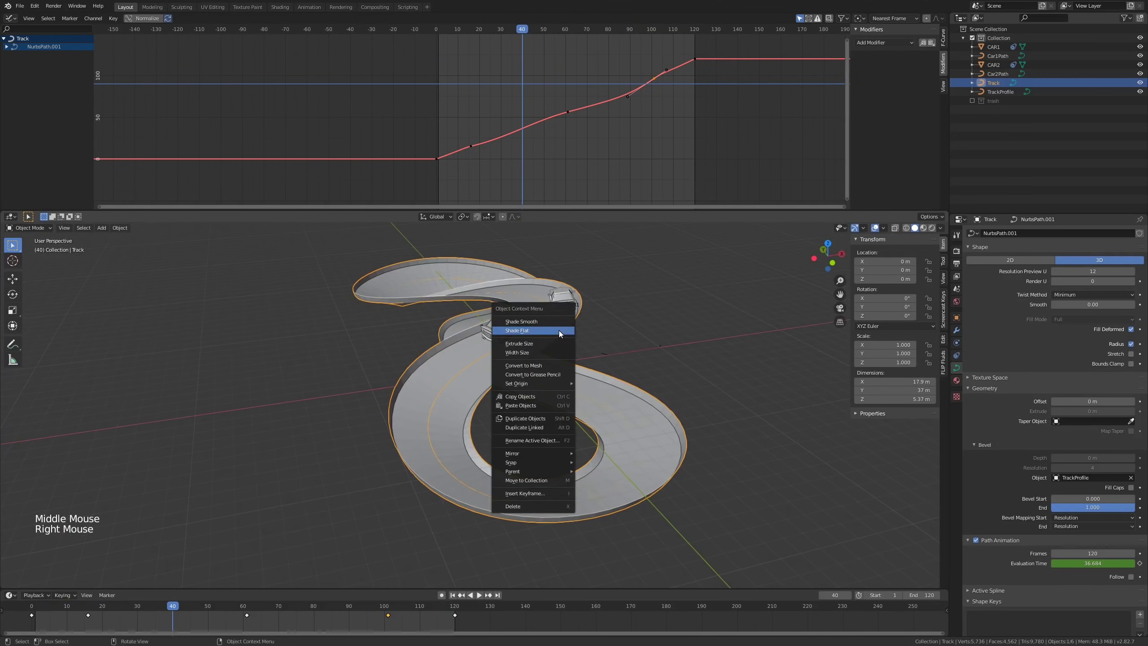
pyautogui.click(555, 365)
pyautogui.moveTo(555, 371); pyautogui.dragTo(470, 347, button='middle')
pyautogui.press('Tab')
# Step: Play the animation and examine the converted Track's mesh geometry together with the cars
pyautogui.press('space')
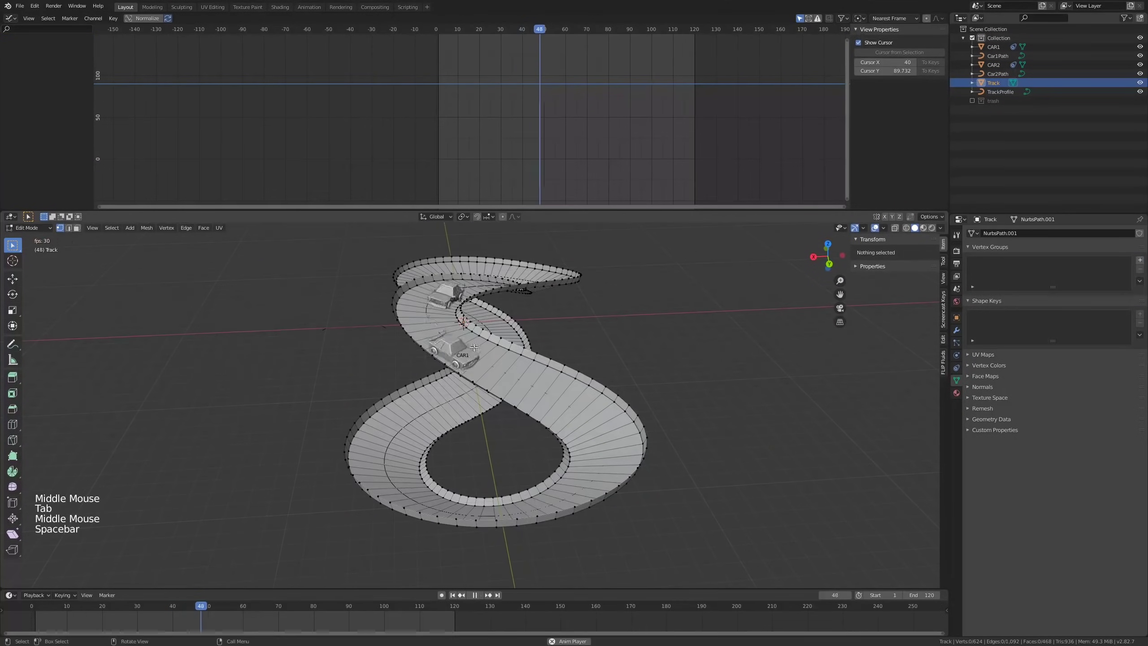
pyautogui.press('space')
pyautogui.press('space')
pyautogui.press('space')
pyautogui.press('space')
pyautogui.press('space')
pyautogui.moveTo(477, 348); pyautogui.dragTo(506, 345, button='middle')
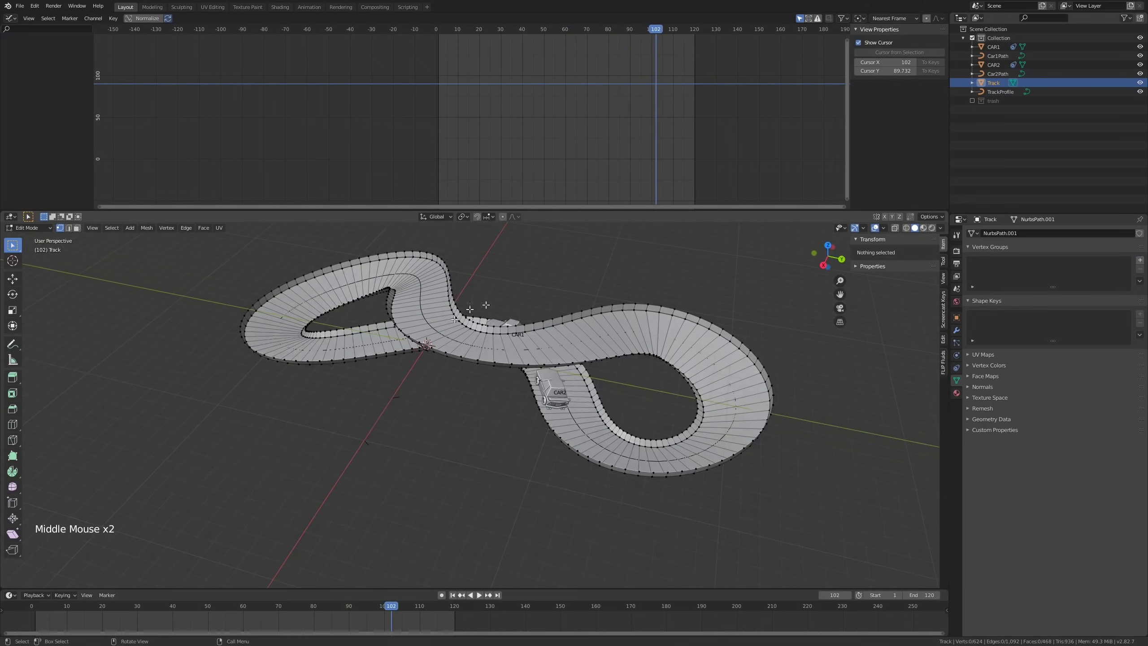
pyautogui.scroll(2, 654, 362)
# Step: Undo the Track's mesh conversion to restore the editable curve
pyautogui.moveTo(654, 362); pyautogui.dragTo(667, 361, button='middle')
pyautogui.press('space')
pyautogui.press('space')
pyautogui.hotkey('ctrl', 'z')
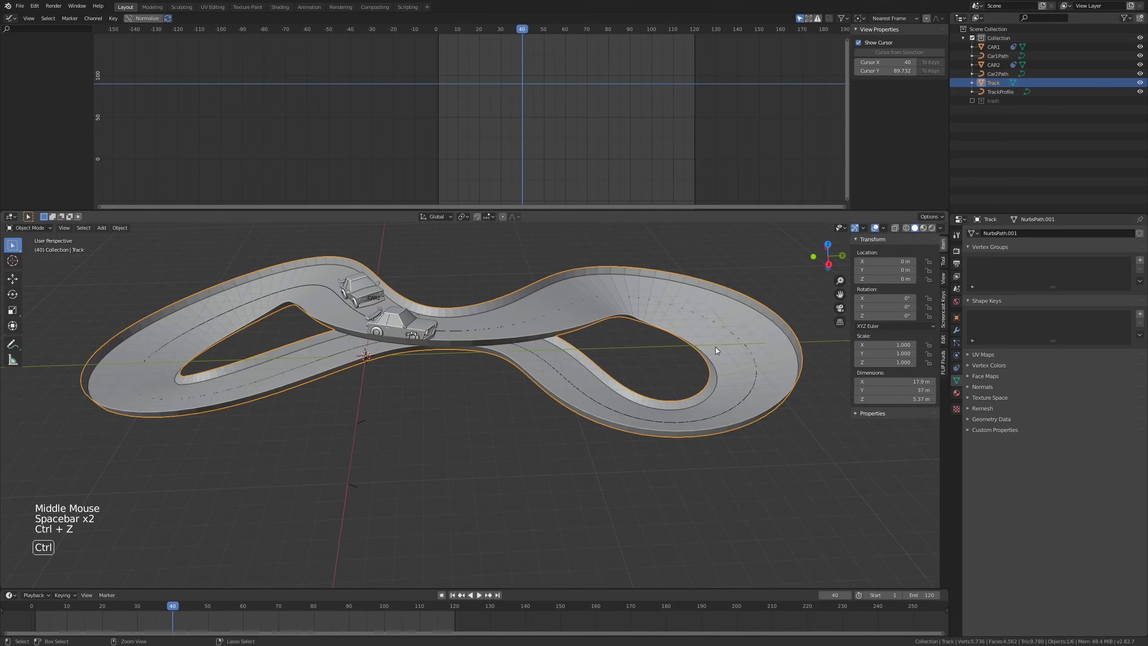
pyautogui.hotkey('ctrl', 'z')
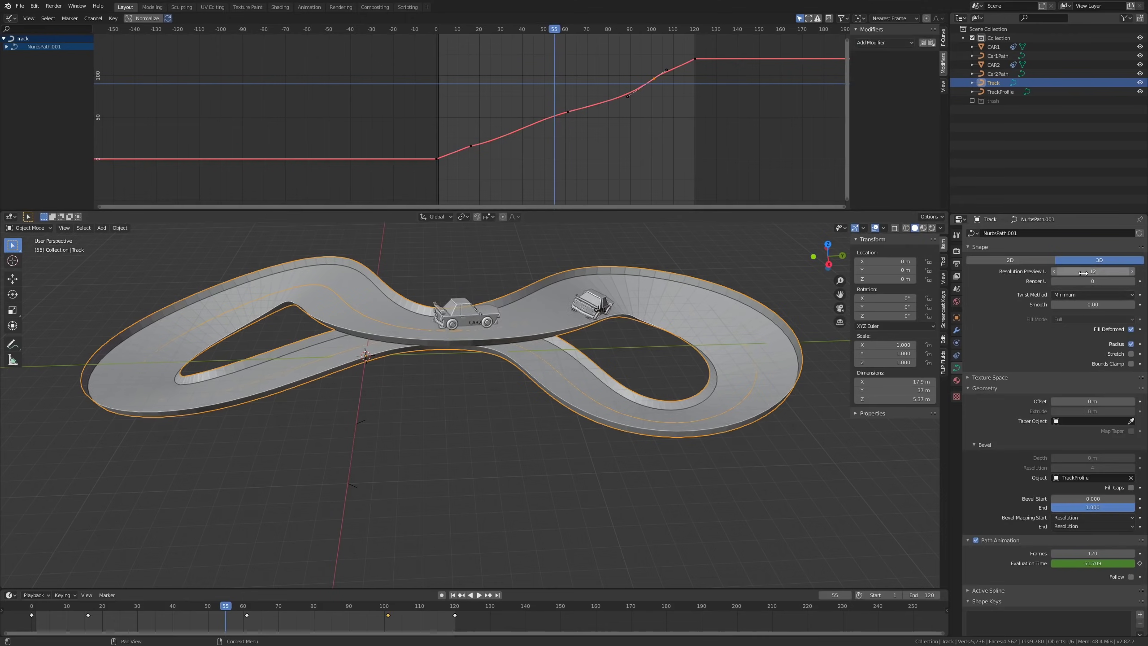
# Step: Try a Resolution Preview U of 31 on the Track curve and return it to 12
pyautogui.scroll(7, 658, 257)
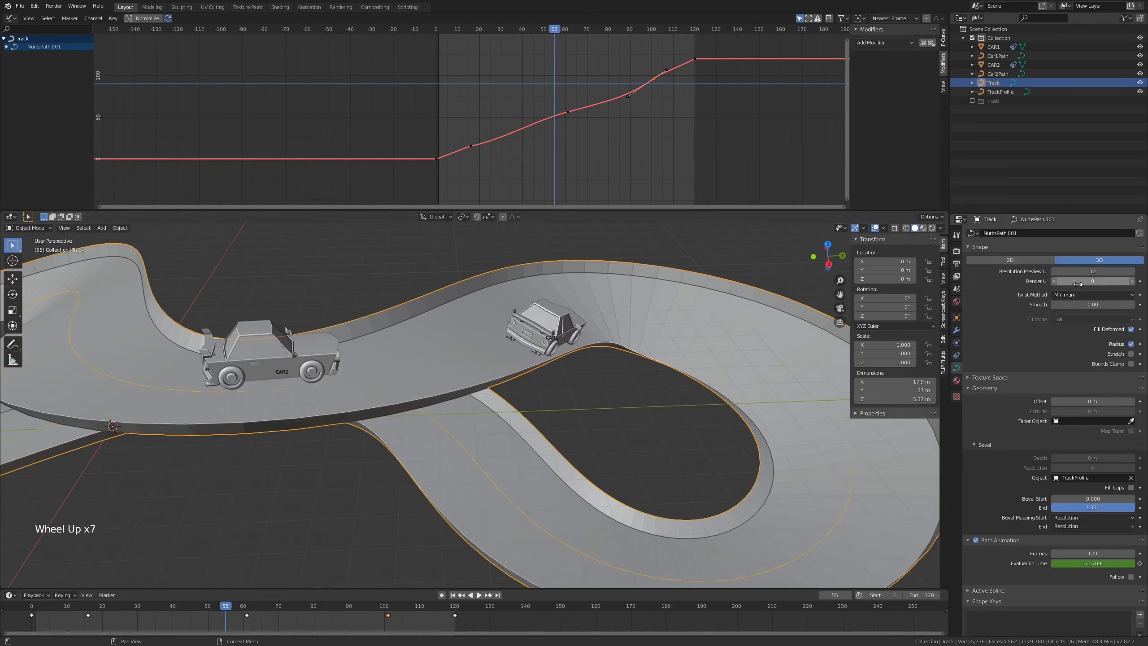
pyautogui.moveTo(1082, 273)
pyautogui.keyDown('shift'); pyautogui.mouseDown()
pyautogui.moveTo(1098, 274)
pyautogui.moveTo(1047, 272)
pyautogui.moveTo(1081, 271)
pyautogui.mouseUp(); pyautogui.keyUp('shift')
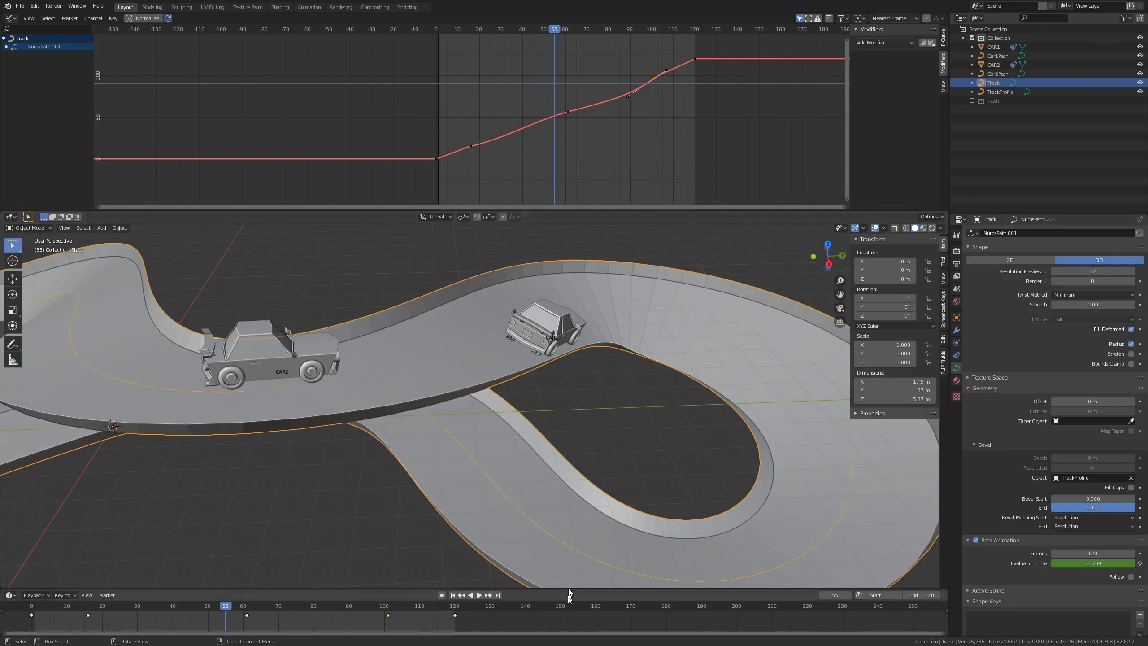
pyautogui.click(568, 546)
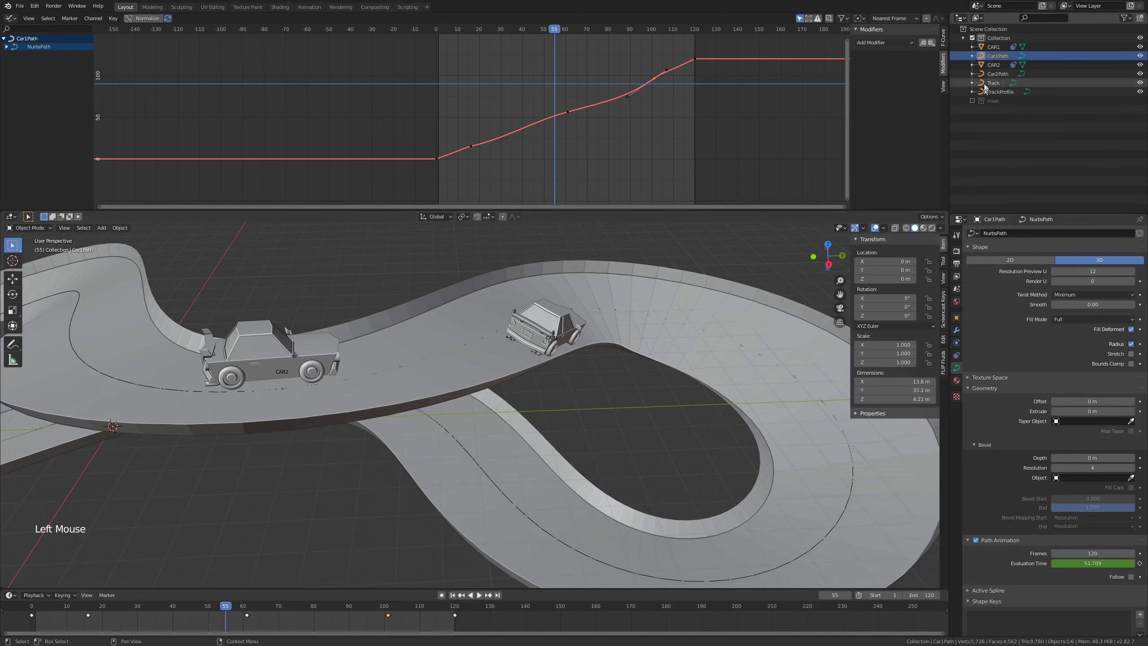
pyautogui.click(782, 324)
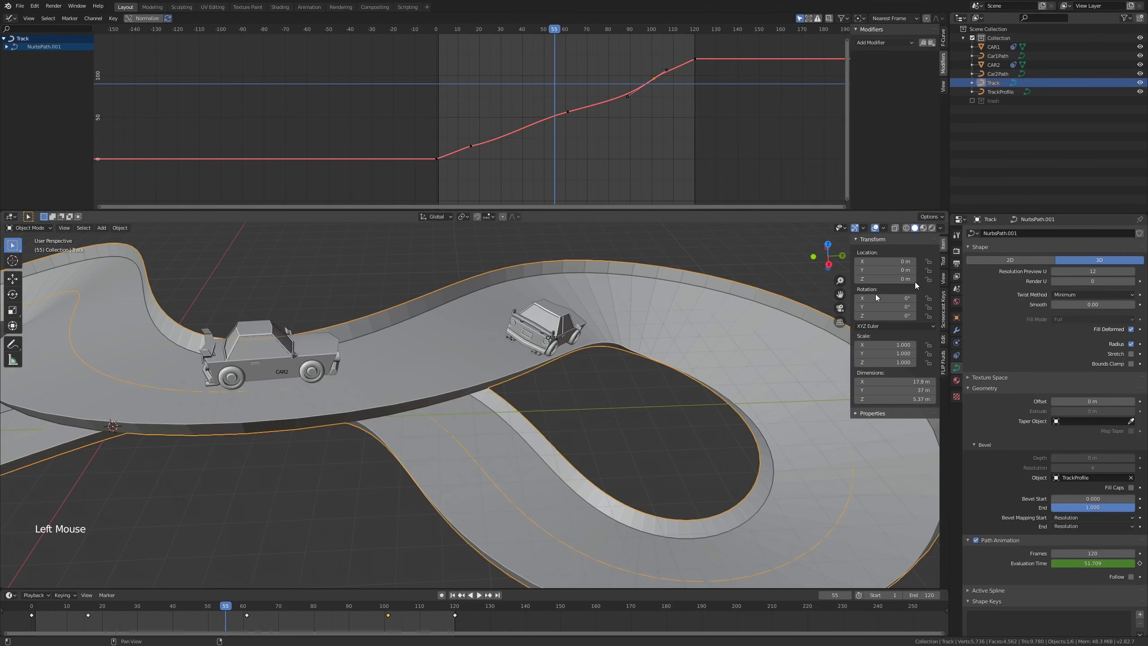
pyautogui.moveTo(1100, 271)
pyautogui.keyDown('shift'); pyautogui.mouseDown()
pyautogui.moveTo(1055, 271)
pyautogui.moveTo(1100, 271)
pyautogui.mouseUp(); pyautogui.keyUp('shift')
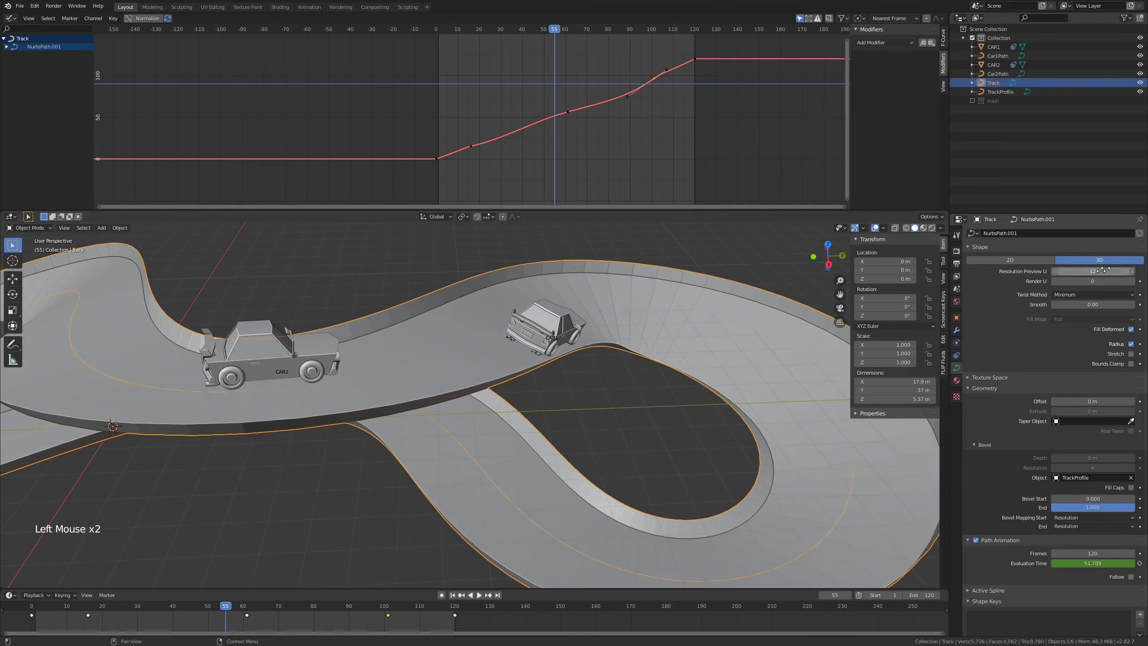
pyautogui.moveTo(1072, 270); pyautogui.dragTo(1103, 270)
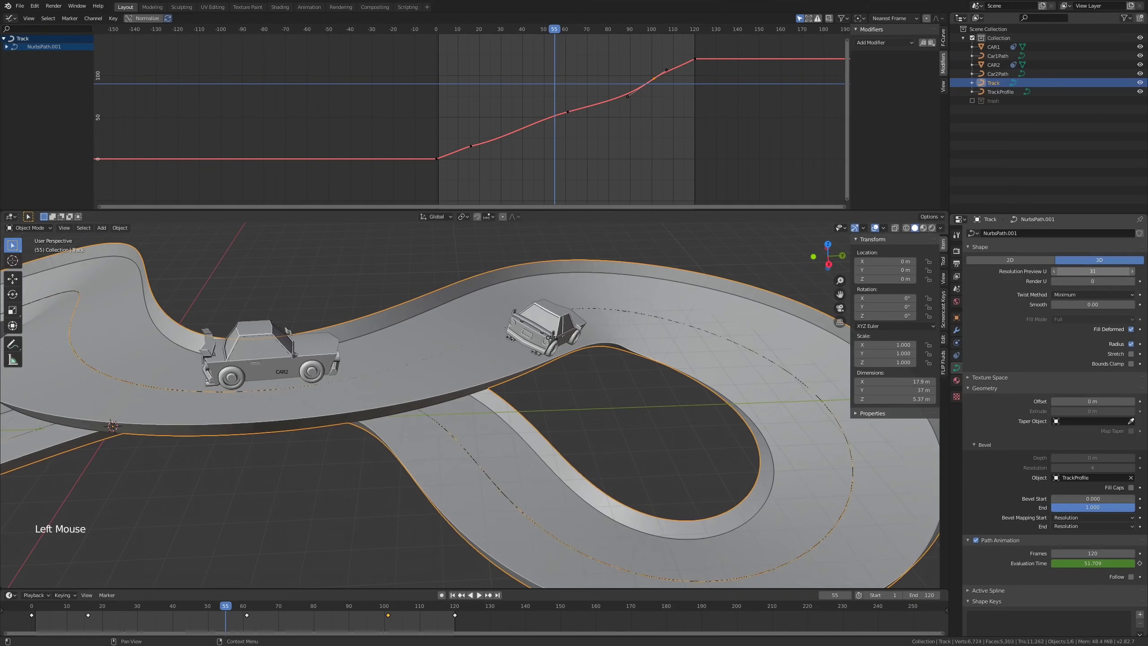
pyautogui.moveTo(1111, 271); pyautogui.dragTo(1071, 270)
# Step: Convert the Track curve to a mesh and check its geometry in Edit Mode
pyautogui.scroll(-3, 581, 369)
pyautogui.keyDown('shift'); pyautogui.scroll(-1, 576, 342); pyautogui.keyUp('shift')
pyautogui.scroll(-1, 577, 341)
pyautogui.keyDown('shift'); pyautogui.moveTo(581, 368); pyautogui.dragTo(656, 300, button='middle'); pyautogui.keyUp('shift')
pyautogui.scroll(-2, 577, 343)
pyautogui.press('g')
pyautogui.rightClick(657, 300)
pyautogui.click(665, 297)
pyautogui.moveTo(633, 344); pyautogui.dragTo(524, 395, button='middle')
pyautogui.press('Tab')
pyautogui.scroll(-4, 601, 376)
pyautogui.press('a')
pyautogui.press('Tab')
pyautogui.scroll(2, 524, 397)
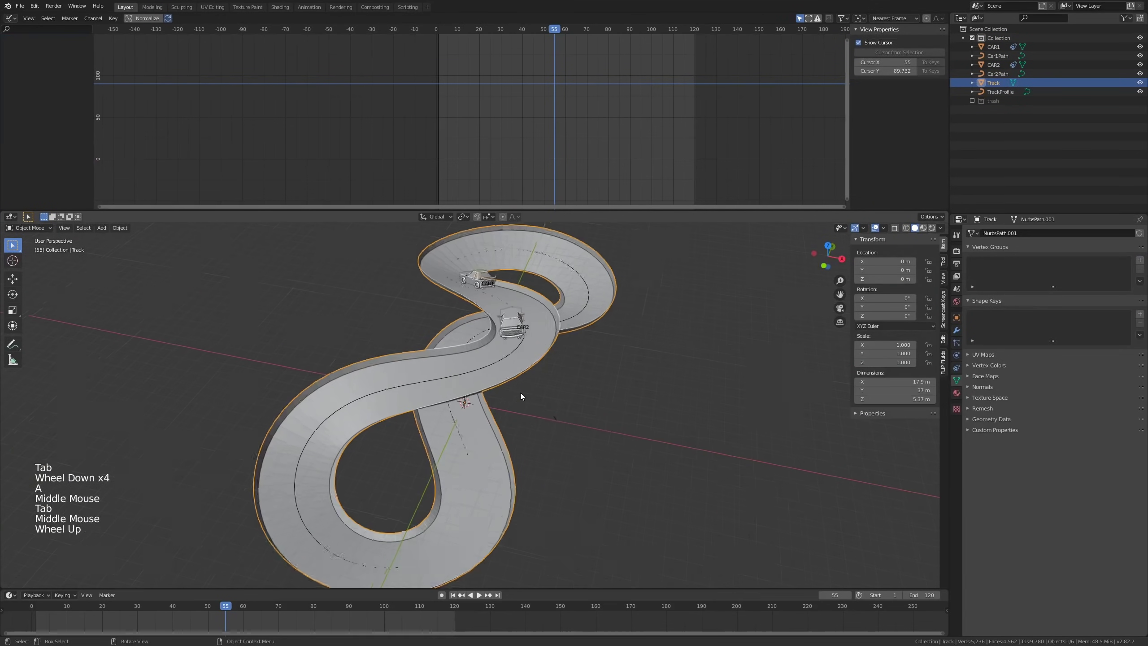
# Step: Add a Solidify modifier to the Track with a thickness of 0.167 m
pyautogui.click(956, 330)
pyautogui.click(1042, 233)
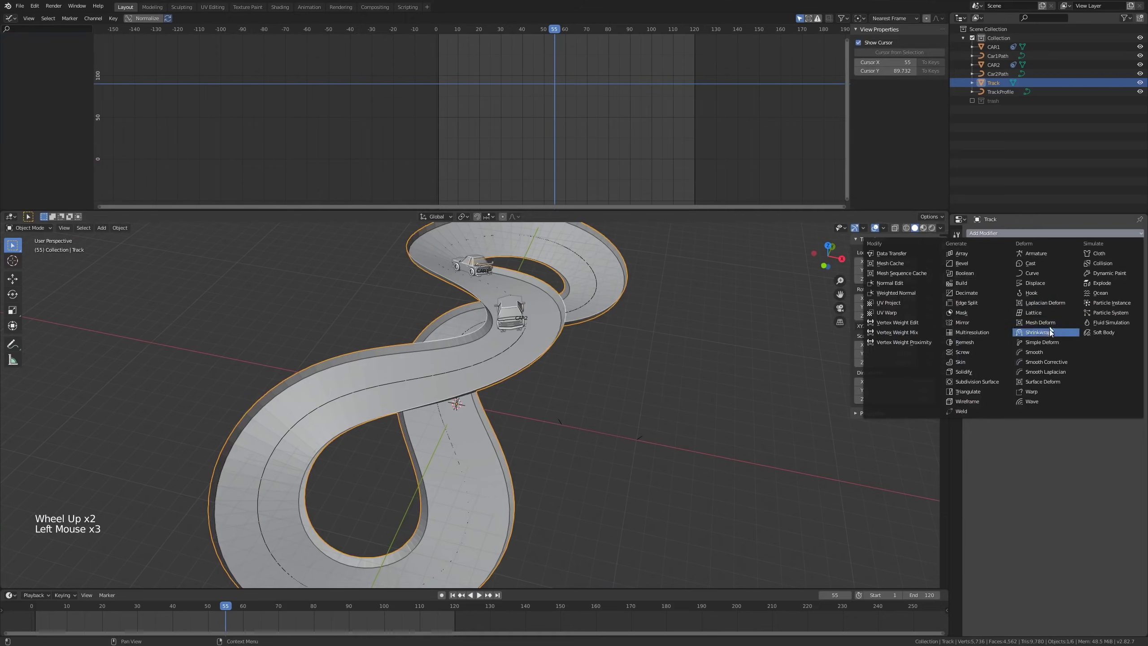
pyautogui.click(982, 370)
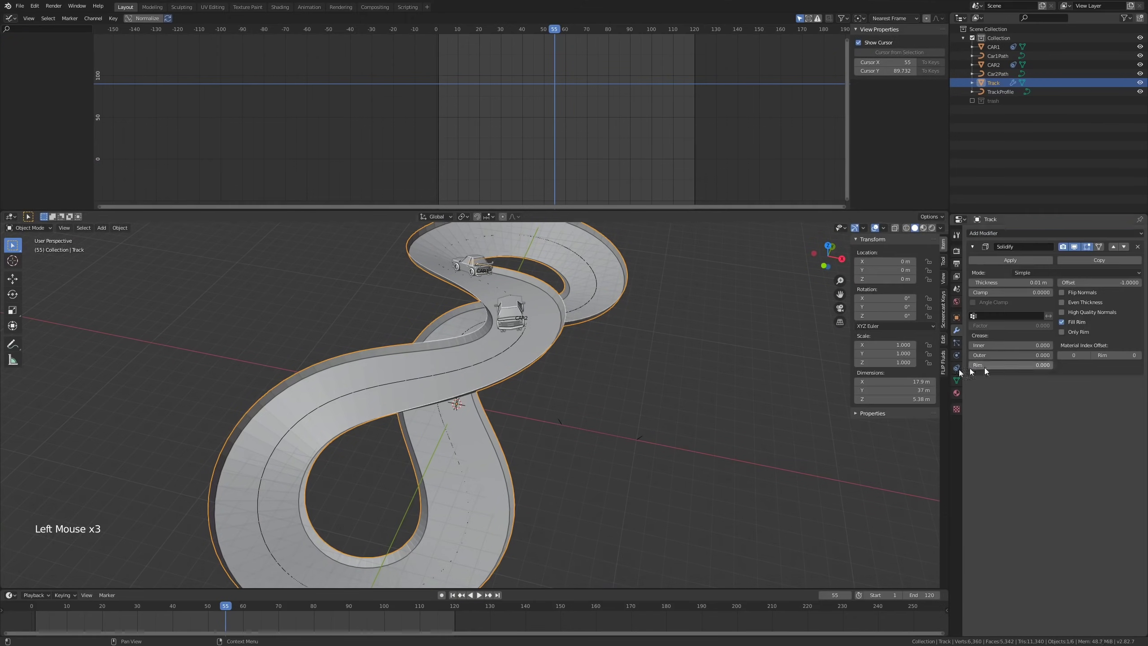
pyautogui.moveTo(600, 348); pyautogui.dragTo(569, 350, button='middle')
pyautogui.scroll(2, 569, 350)
pyautogui.moveTo(1018, 282)
pyautogui.keyDown('shift'); pyautogui.mouseDown()
pyautogui.moveTo(1085, 282)
pyautogui.moveTo(1032, 282)
pyautogui.mouseUp(); pyautogui.keyUp('shift')
pyautogui.moveTo(678, 335)
pyautogui.mouseDown(button='middle')
pyautogui.moveTo(577, 384)
pyautogui.moveTo(343, 323)
pyautogui.moveTo(285, 330)
pyautogui.moveTo(298, 341)
pyautogui.moveTo(680, 342)
pyautogui.mouseUp(button='middle')
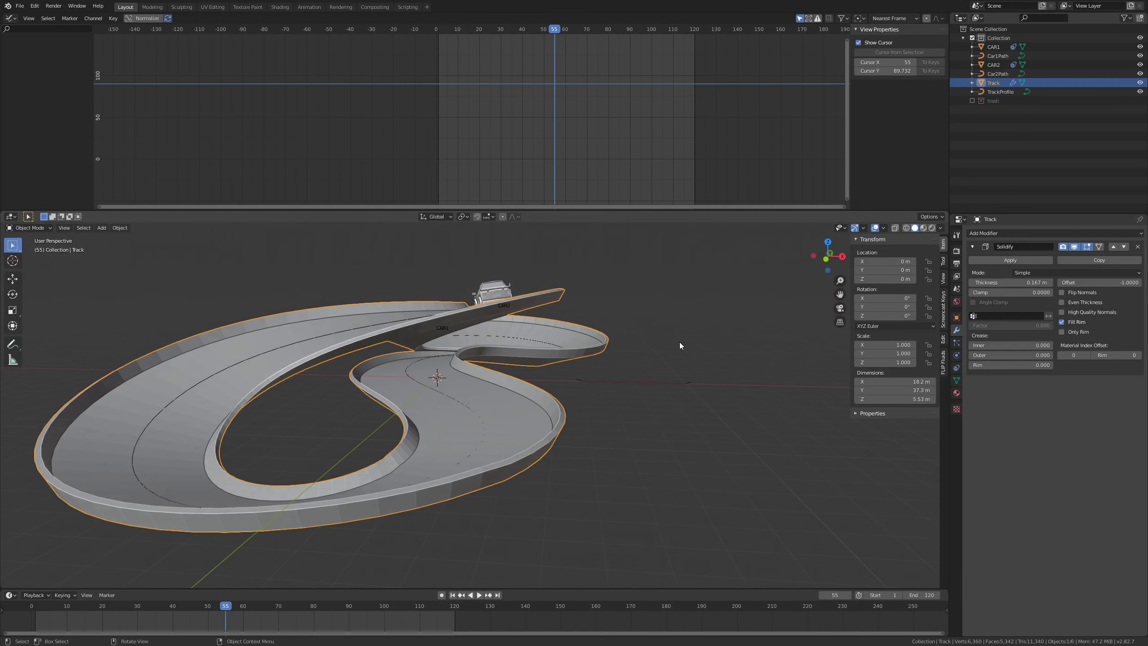
pyautogui.moveTo(680, 341); pyautogui.dragTo(671, 382, button='middle')
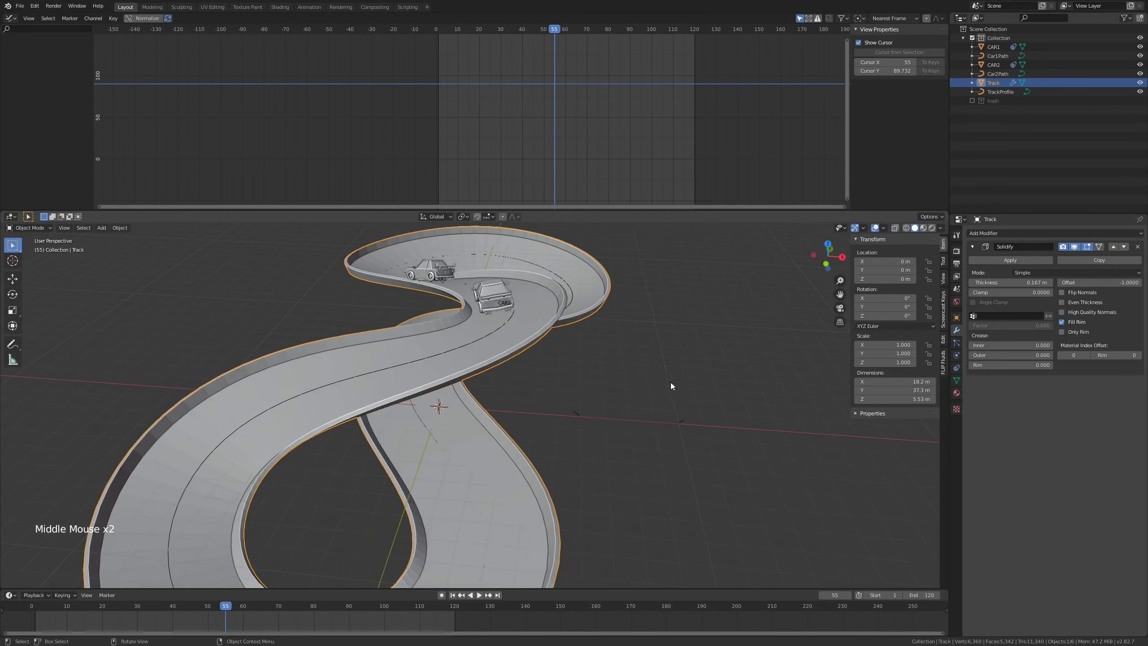
# Step: Duplicate the Track mesh in place and rename the copy Undertrack
pyautogui.scroll(-1, 619, 378)
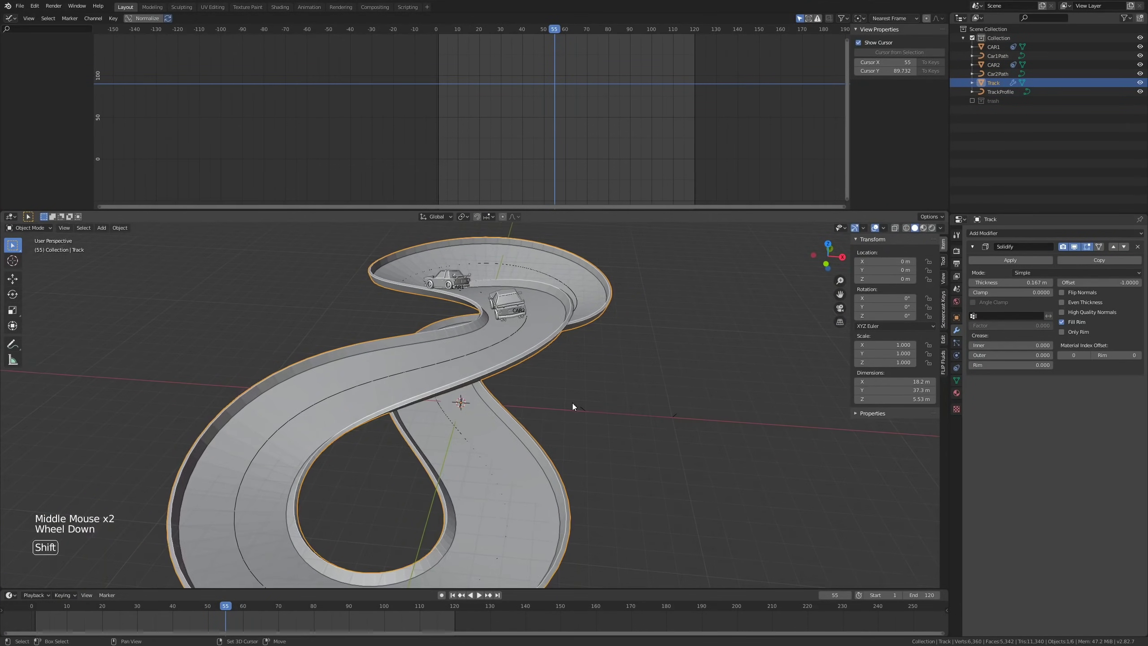
pyautogui.hotkey('shift', 'd')
pyautogui.rightClick(648, 329)
pyautogui.moveTo(608, 348); pyautogui.dragTo(601, 348, button='middle')
pyautogui.press('F2')
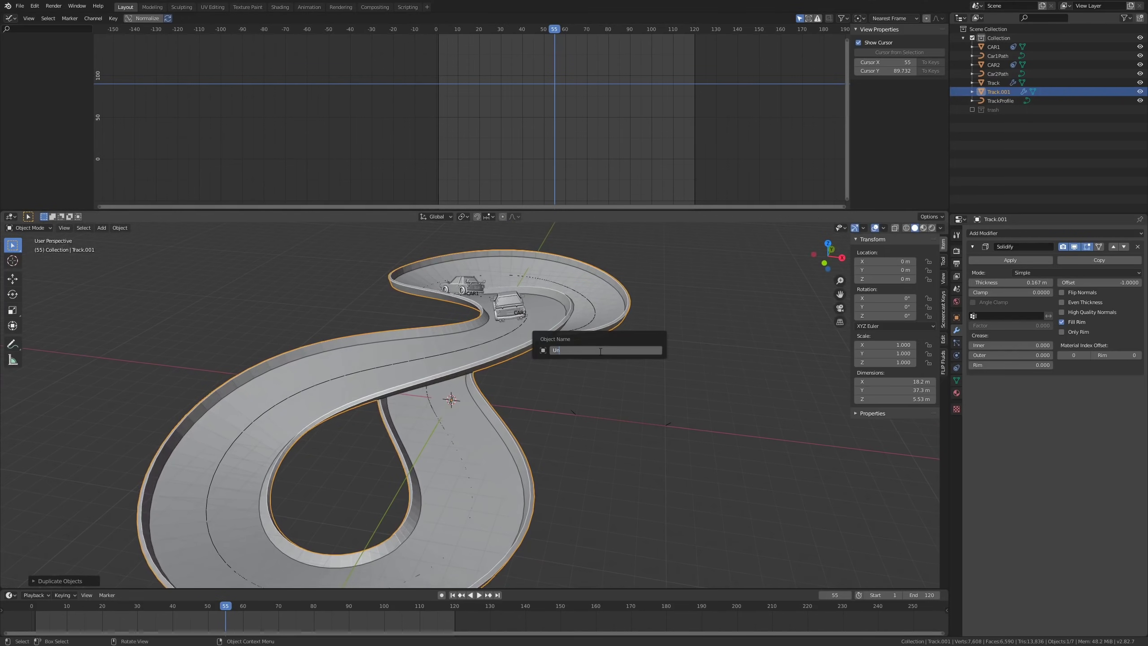
pyautogui.write('Undertrack')
pyautogui.press('Return')
# Step: Examine the Undertrack's sides and underside, including its mesh faces in Edit Mode
pyautogui.moveTo(577, 317); pyautogui.dragTo(559, 361, button='middle')
pyautogui.moveTo(615, 322); pyautogui.dragTo(561, 311, button='middle')
pyautogui.press('g')
pyautogui.rightClick(582, 329)
pyautogui.scroll(-1, 544, 317)
pyautogui.scroll(3, 580, 316)
pyautogui.scroll(-2, 561, 306)
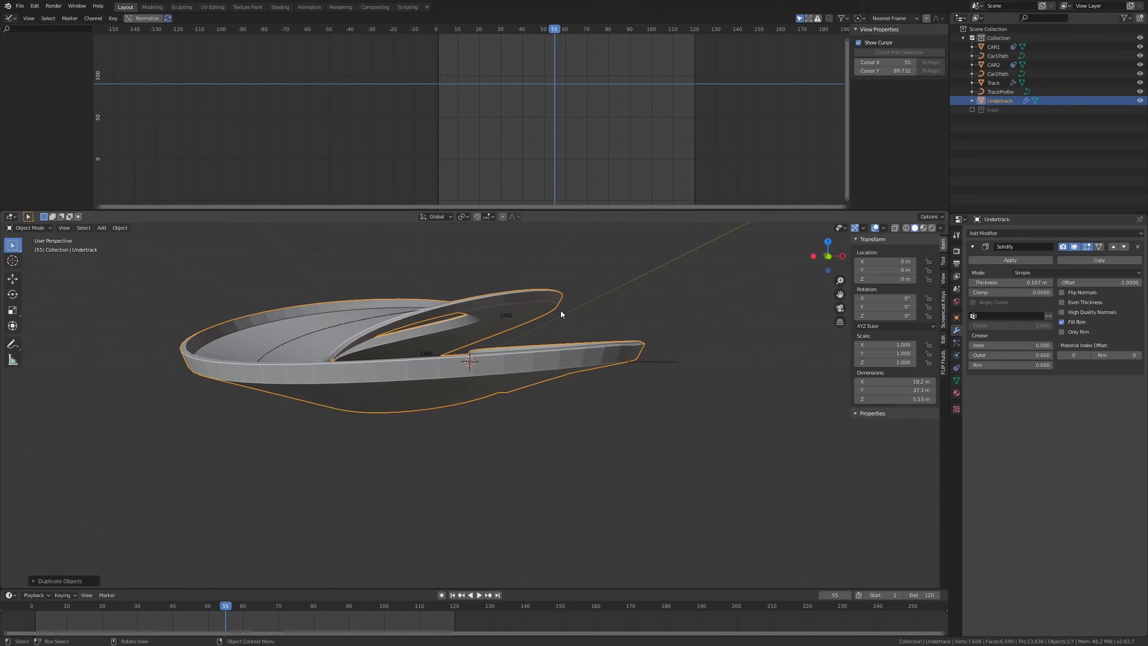
pyautogui.moveTo(560, 310)
pyautogui.mouseDown(button='middle')
pyautogui.moveTo(533, 336)
pyautogui.moveTo(545, 327)
pyautogui.moveTo(558, 357)
pyautogui.moveTo(545, 293)
pyautogui.mouseUp(button='middle')
pyautogui.scroll(2, 531, 337)
pyautogui.scroll(3, 545, 327)
pyautogui.press('Tab')
pyautogui.hotkey('alt', 'z')
pyautogui.hotkey('alt', 'z')
pyautogui.scroll(2, 545, 293)
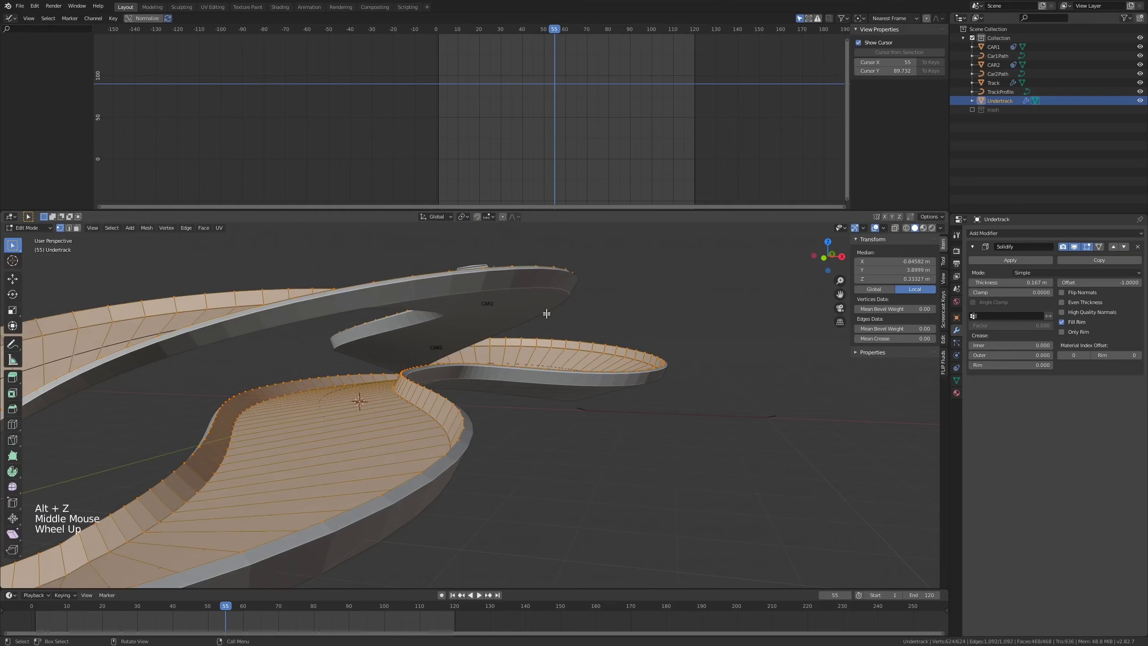
pyautogui.moveTo(447, 330); pyautogui.dragTo(545, 318, button='middle')
pyautogui.scroll(1, 545, 318)
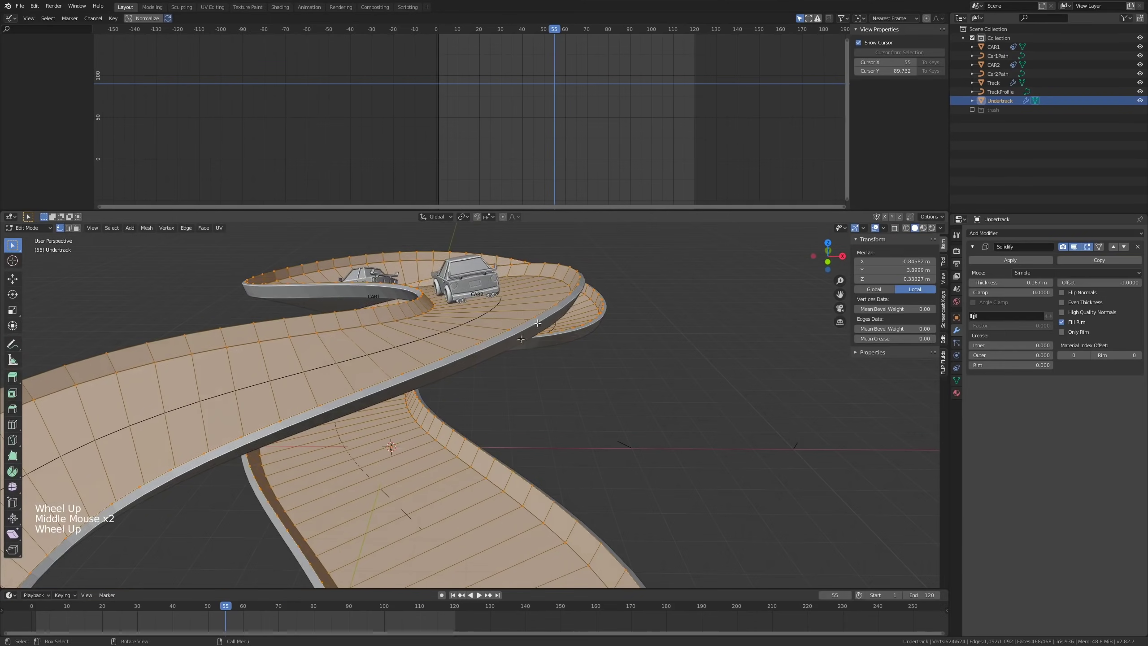
pyautogui.moveTo(658, 331); pyautogui.dragTo(664, 323, button='middle')
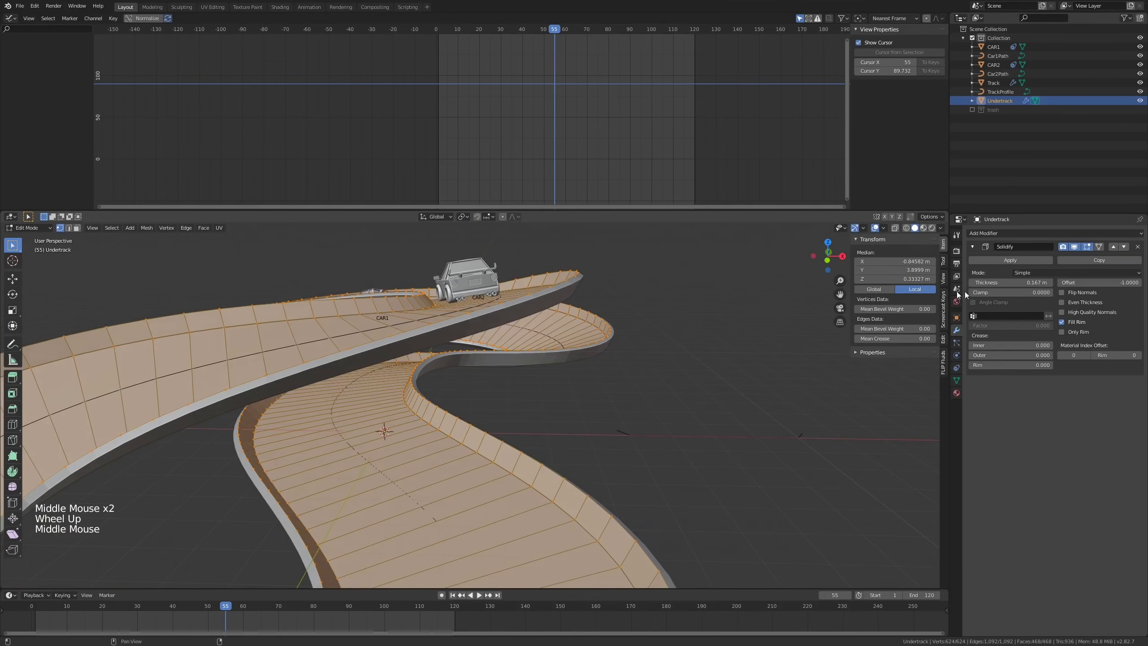
# Step: Apply the Solidify modifier on the Undertrack in Object Mode
pyautogui.click(1010, 261)
pyautogui.press('Tab')
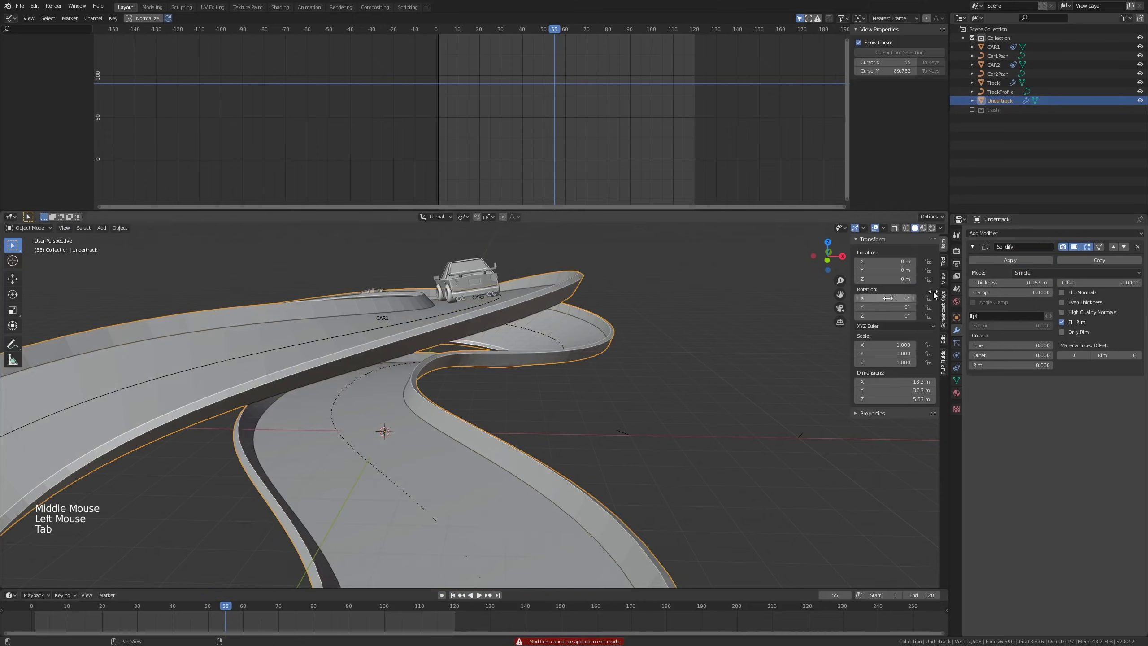
pyautogui.click(1010, 260)
# Step: Delete all Undertrack faces except the flat face loop along the track's underside, then return to Object Mode
pyautogui.press('Tab')
pyautogui.moveTo(549, 297); pyautogui.dragTo(515, 319, button='middle')
pyautogui.scroll(-2, 562, 318)
pyautogui.scroll(2, 515, 319)
pyautogui.scroll(3, 510, 317)
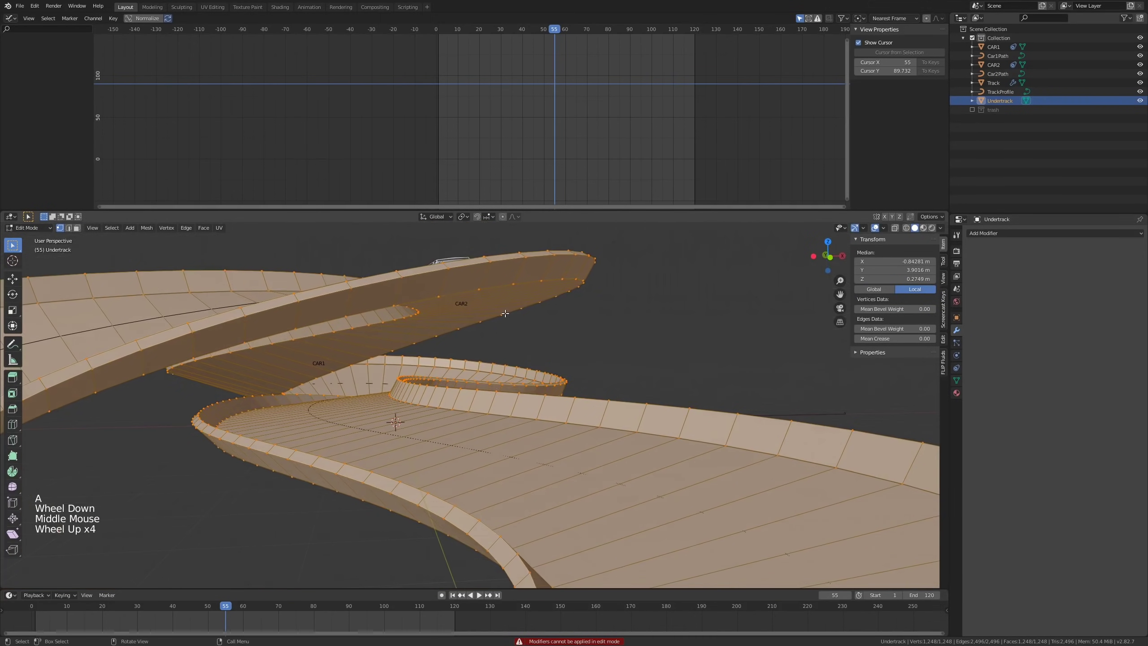
pyautogui.press('3')
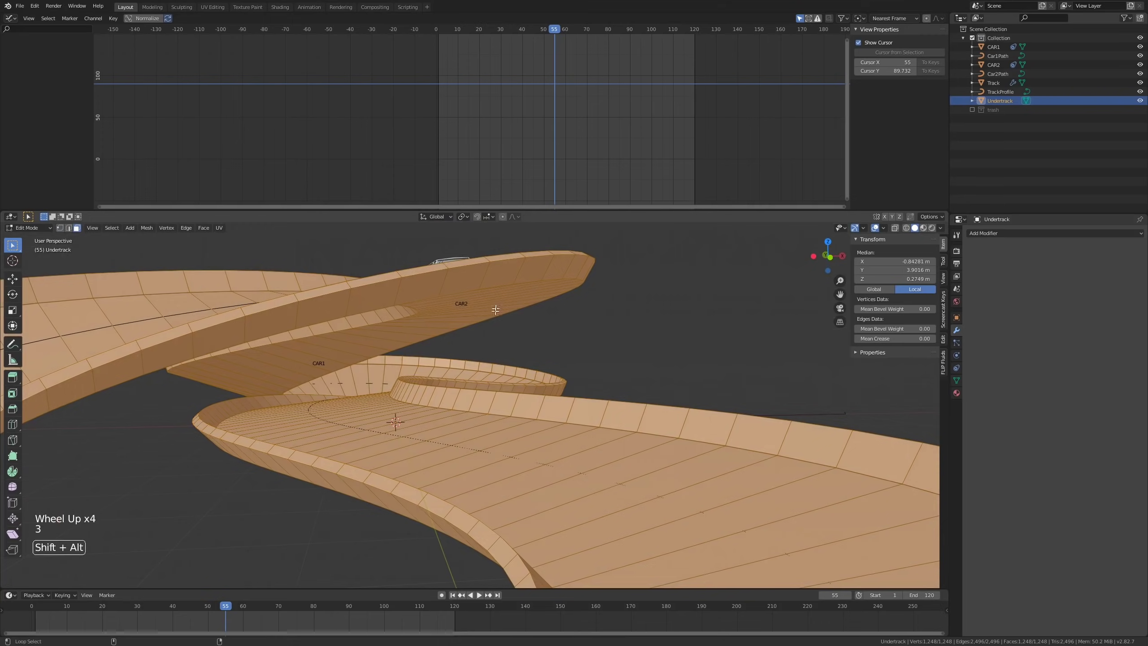
pyautogui.scroll(3, 497, 304)
pyautogui.moveTo(497, 304); pyautogui.dragTo(311, 324, button='middle')
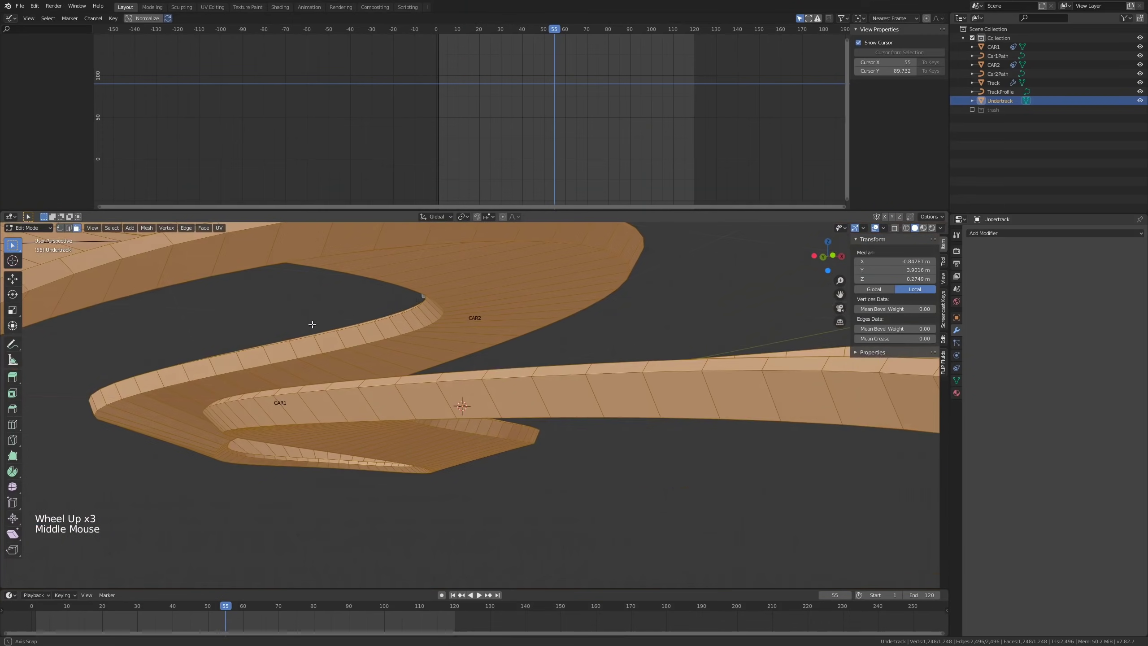
pyautogui.keyDown('alt'); pyautogui.keyDown('shift'); pyautogui.click(465, 285); pyautogui.keyUp('shift'); pyautogui.keyUp('alt')
pyautogui.scroll(-2, 477, 282)
pyautogui.moveTo(483, 282); pyautogui.dragTo(508, 293, button='middle')
pyautogui.scroll(-2, 501, 292)
pyautogui.press('x')
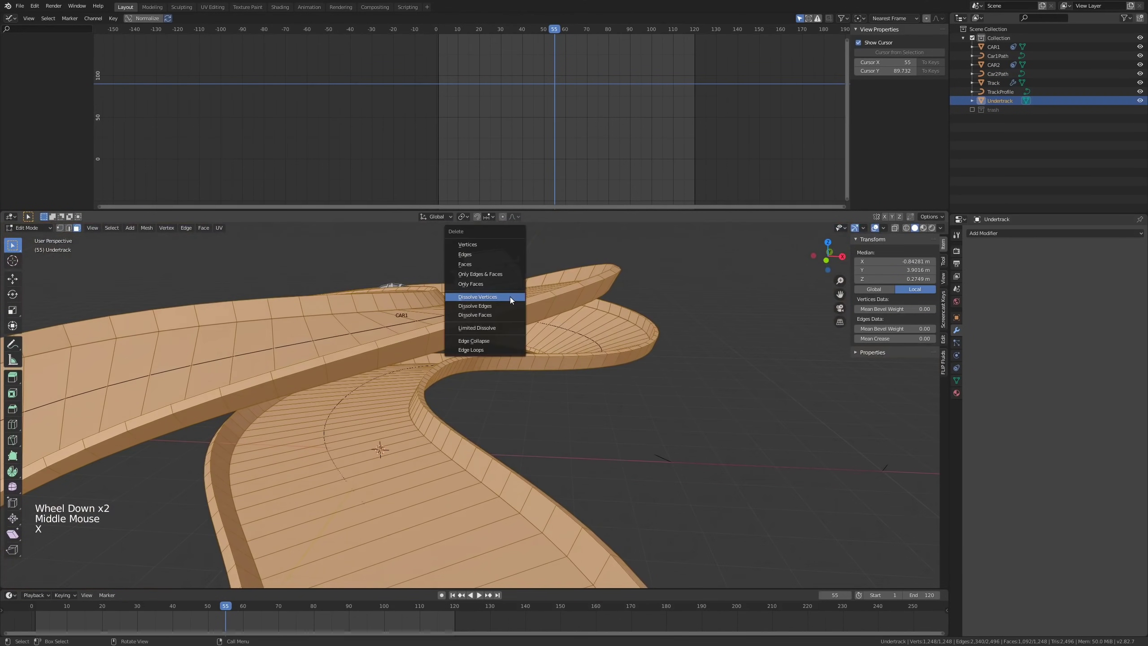
pyautogui.click(493, 265)
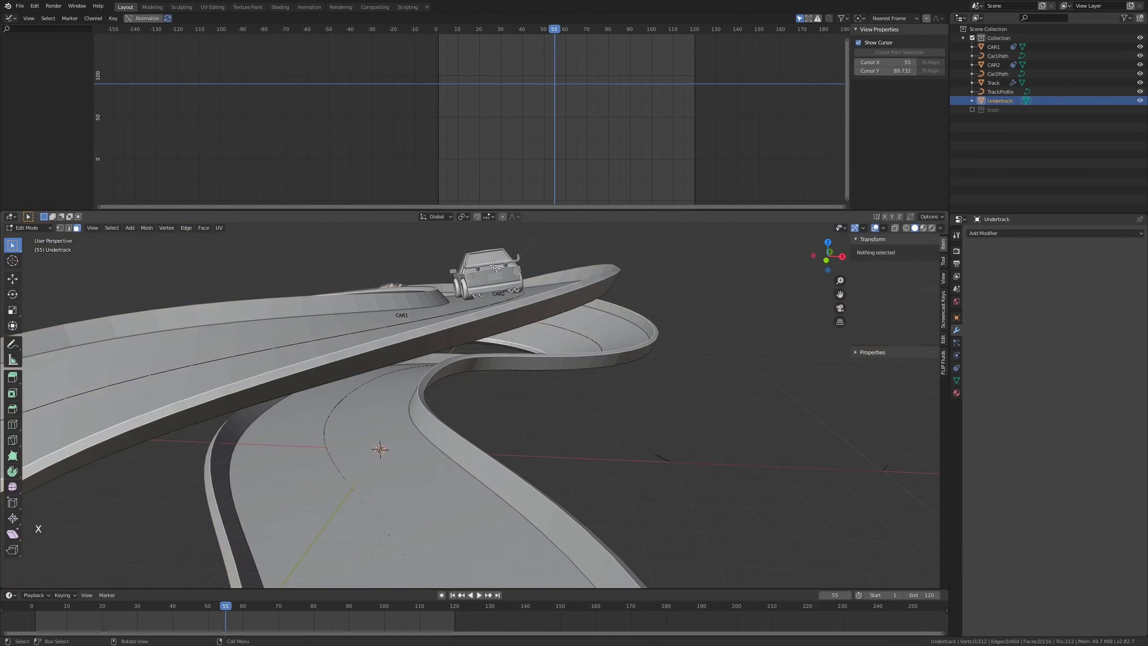
pyautogui.moveTo(515, 321)
pyautogui.mouseDown(button='middle')
pyautogui.moveTo(507, 306)
pyautogui.moveTo(504, 317)
pyautogui.mouseUp(button='middle')
pyautogui.press('Tab')
# Step: Add a Solidify modifier to the Undertrack with an offset of 1 and a thickness of 0.291 m
pyautogui.scroll(-2, 511, 291)
pyautogui.scroll(-2, 503, 317)
pyautogui.scroll(-3, 503, 317)
pyautogui.press('g')
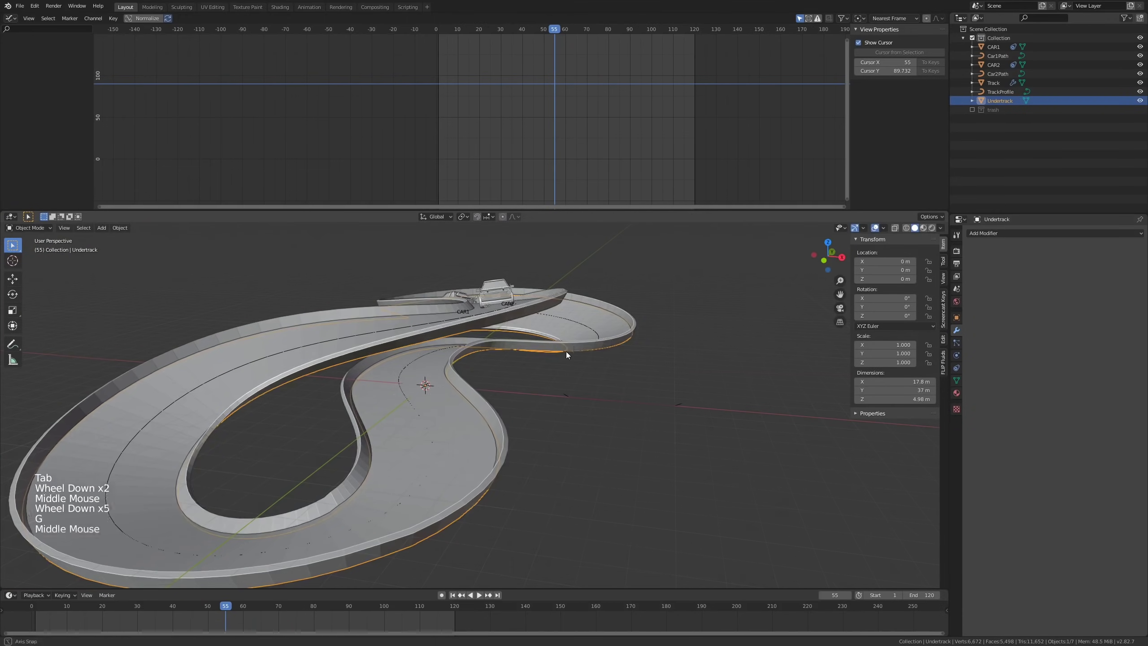
pyautogui.moveTo(565, 352); pyautogui.dragTo(568, 324, button='middle')
pyautogui.press('g')
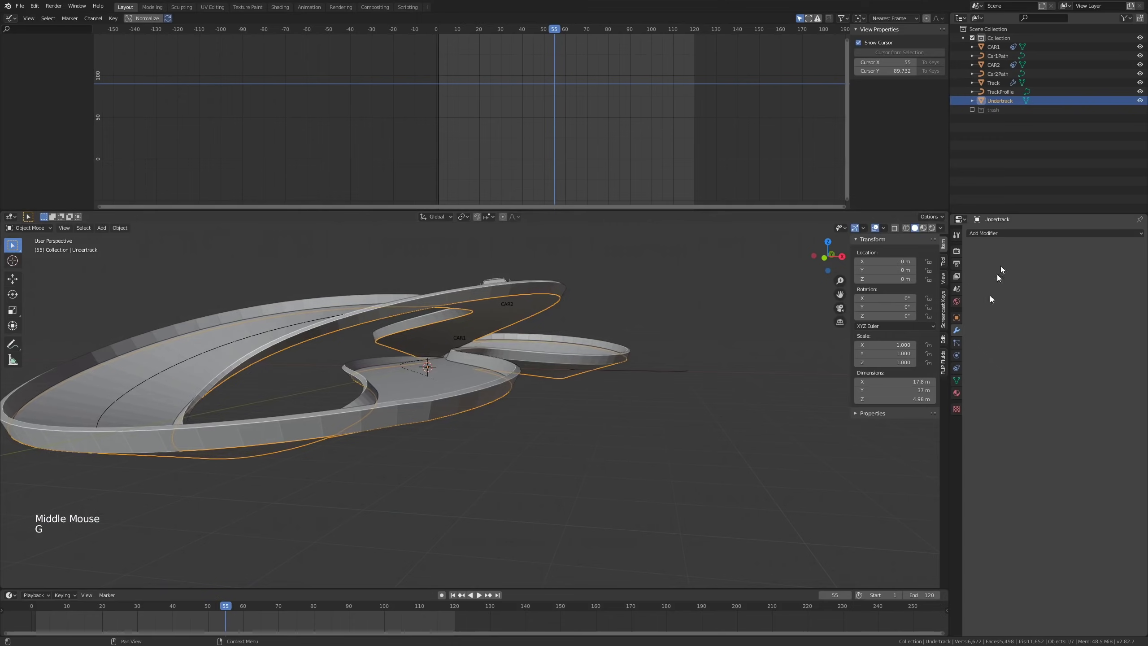
pyautogui.click(1023, 226)
pyautogui.click(1022, 232)
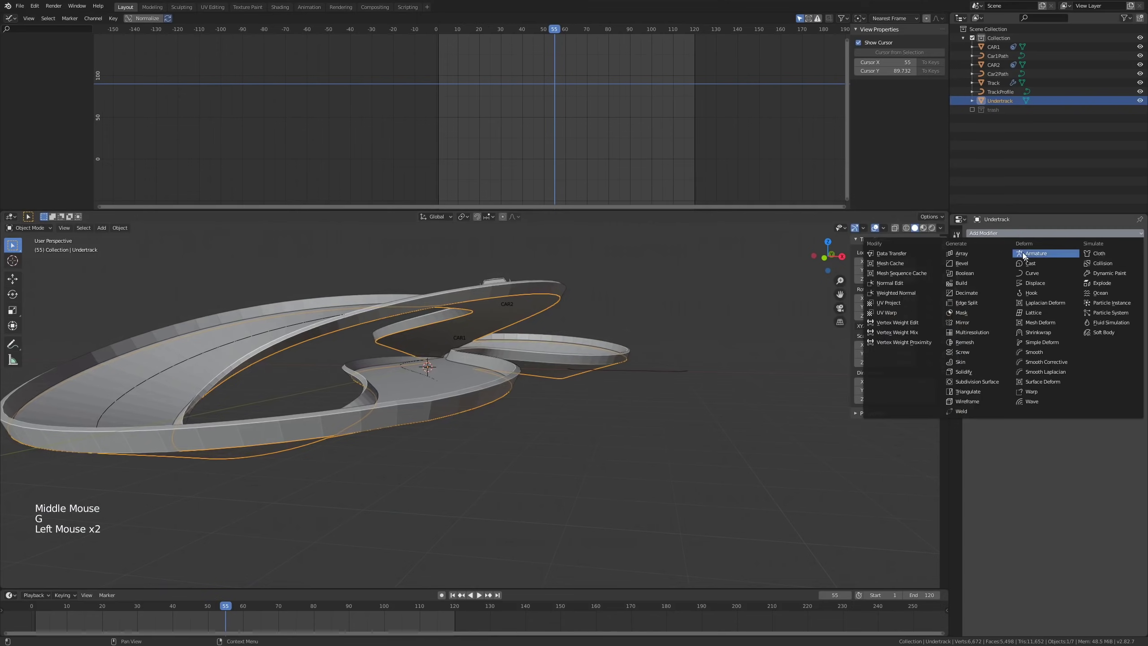
pyautogui.click(972, 372)
pyautogui.moveTo(1103, 282); pyautogui.dragTo(1139, 282)
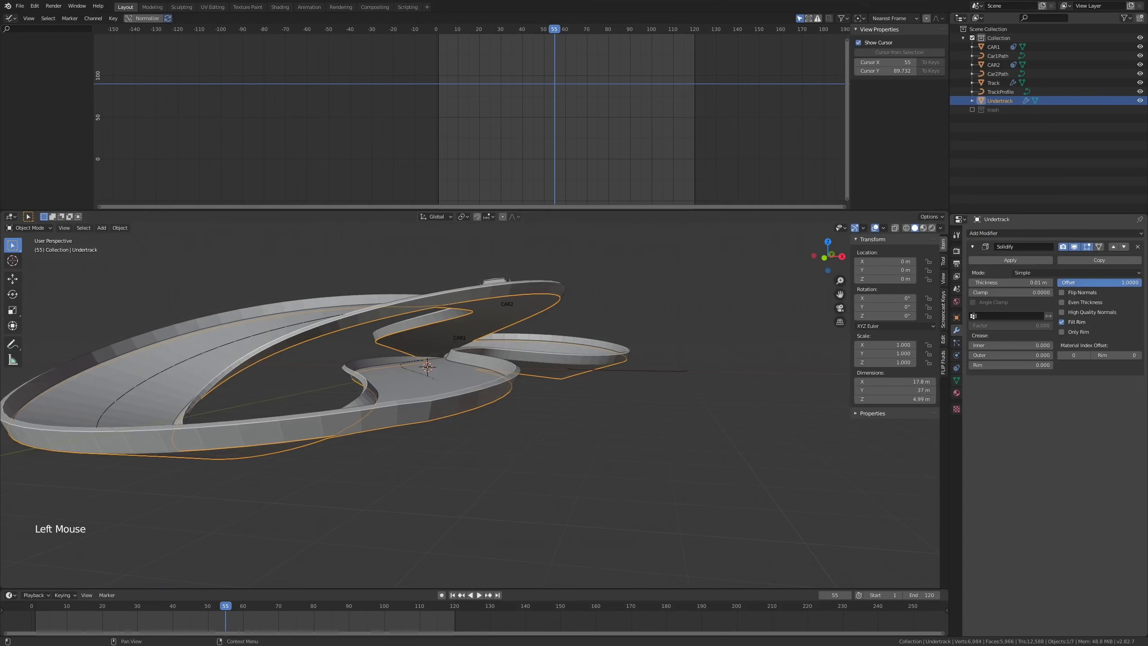
pyautogui.keyDown('shift'); pyautogui.moveTo(996, 281); pyautogui.dragTo(1018, 281); pyautogui.keyUp('shift')
pyautogui.moveTo(454, 294); pyautogui.dragTo(411, 321, button='middle')
pyautogui.scroll(-2, 462, 314)
pyautogui.scroll(-4, 482, 328)
pyautogui.scroll(1, 497, 330)
pyautogui.moveTo(510, 332); pyautogui.dragTo(587, 330, button='middle')
# Step: Add a plane and scale its mesh in Edit Mode into a ground about 71 m square
pyautogui.hotkey('alt', 'a')
pyautogui.hotkey('shift', 'a')
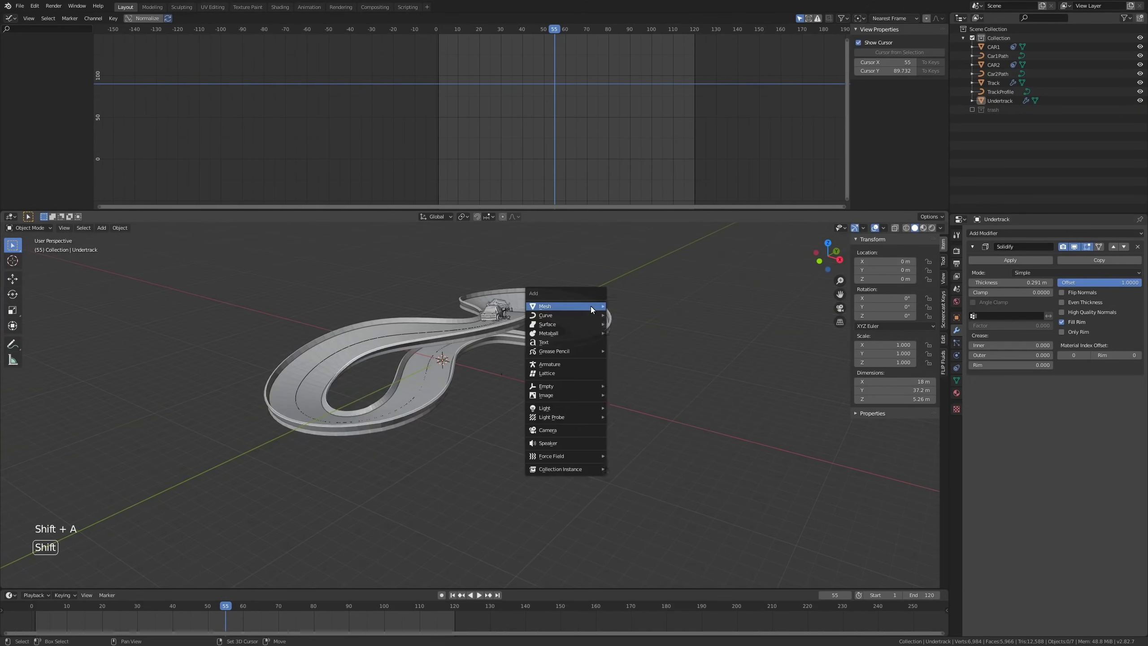
pyautogui.moveTo(597, 321)
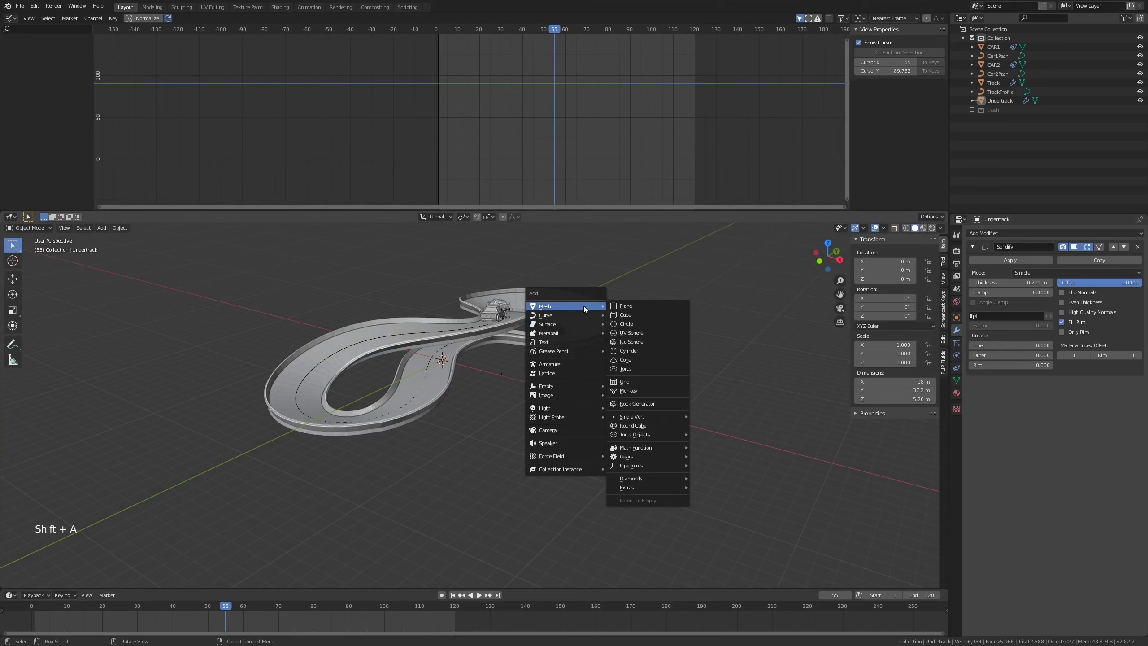
pyautogui.click(650, 306)
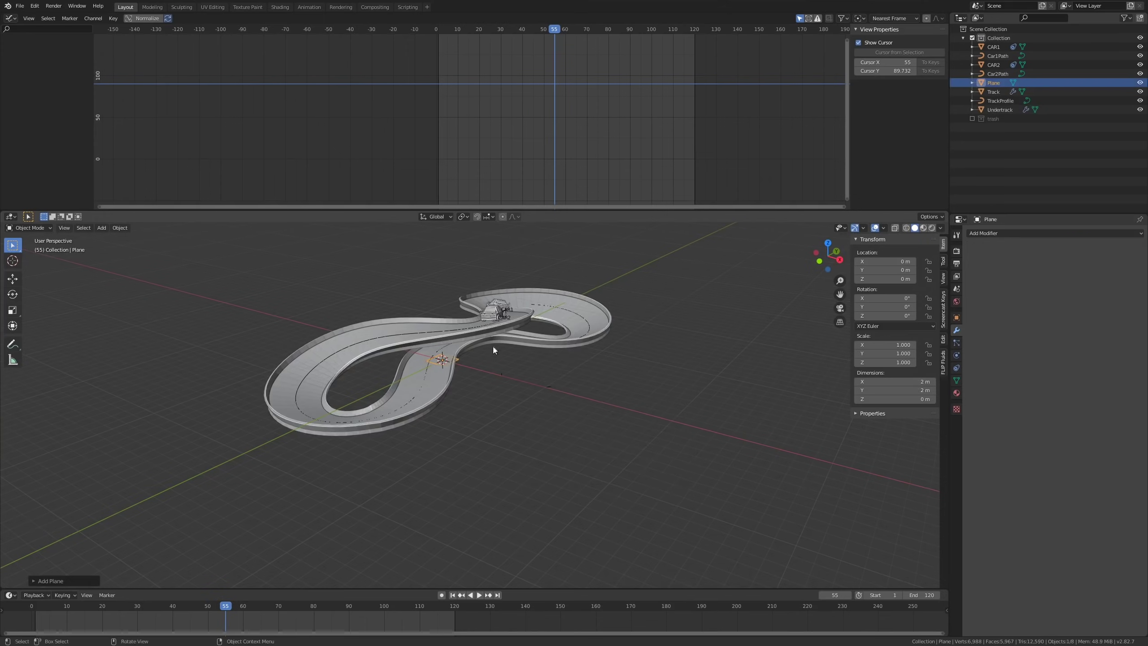
pyautogui.press('Tab')
pyautogui.press('s')
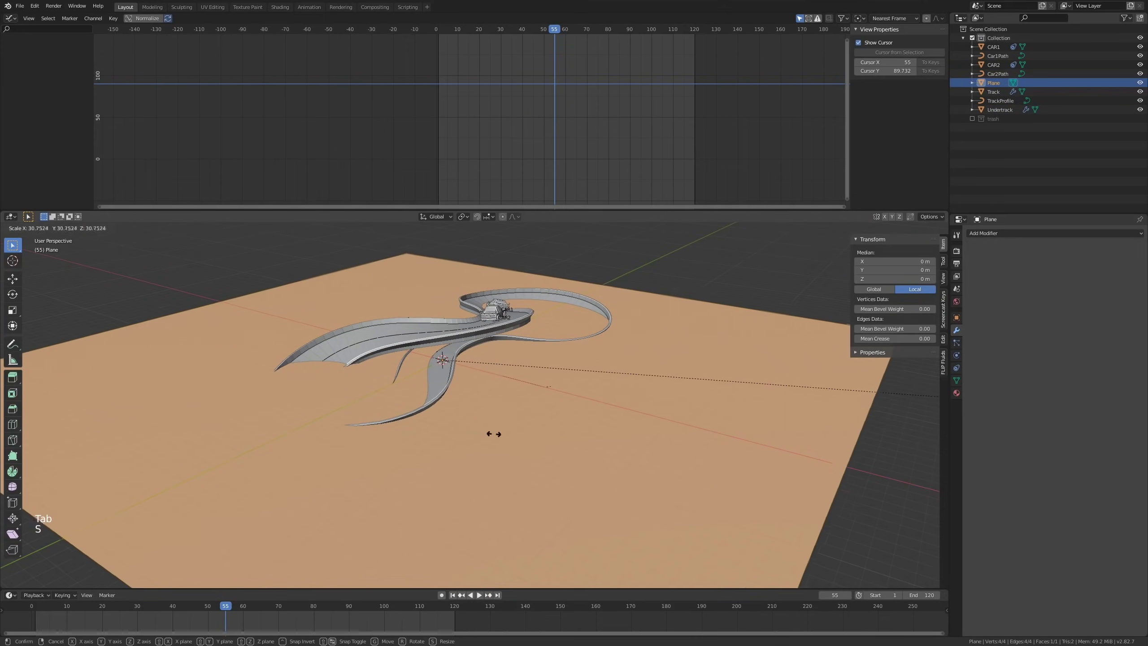
pyautogui.click(644, 420)
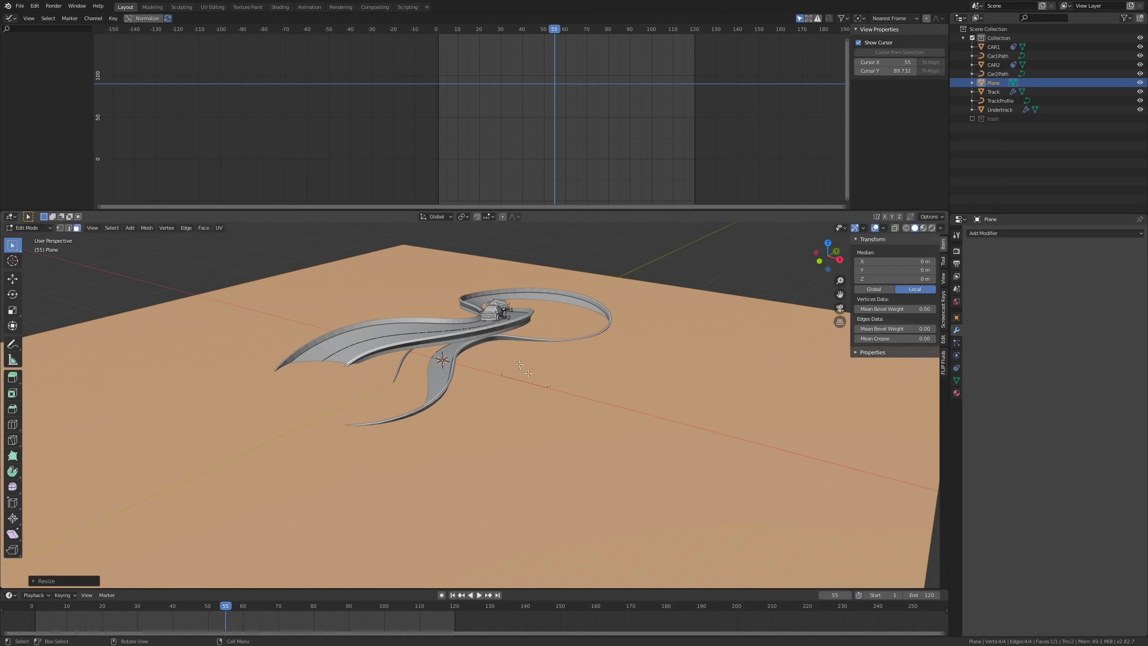
pyautogui.press('Tab')
# Step: Lower the ground plane along Z to about -2.79 m, below the track
pyautogui.moveTo(465, 358); pyautogui.dragTo(491, 338, button='middle')
pyautogui.scroll(1, 496, 337)
pyautogui.press('g')
pyautogui.press('z')
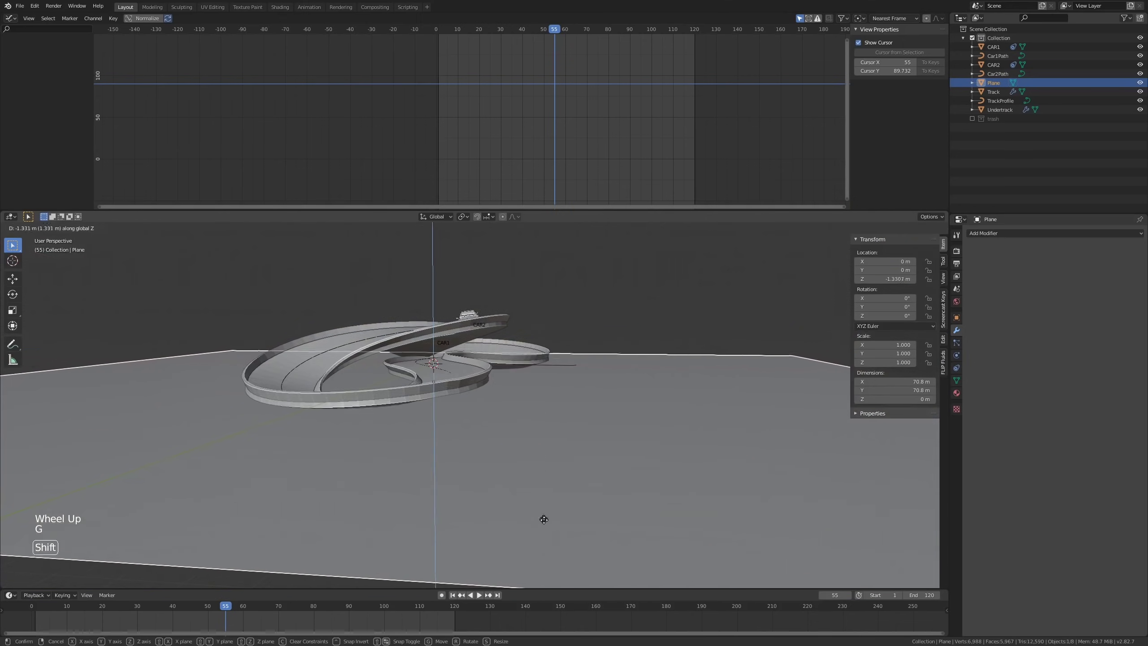
pyautogui.click(585, 333)
pyautogui.scroll(-1, 585, 330)
pyautogui.moveTo(586, 330); pyautogui.dragTo(609, 323, button='middle')
pyautogui.moveTo(607, 322); pyautogui.dragTo(524, 357, button='middle')
pyautogui.press('g')
pyautogui.press('z')
pyautogui.click(615, 319)
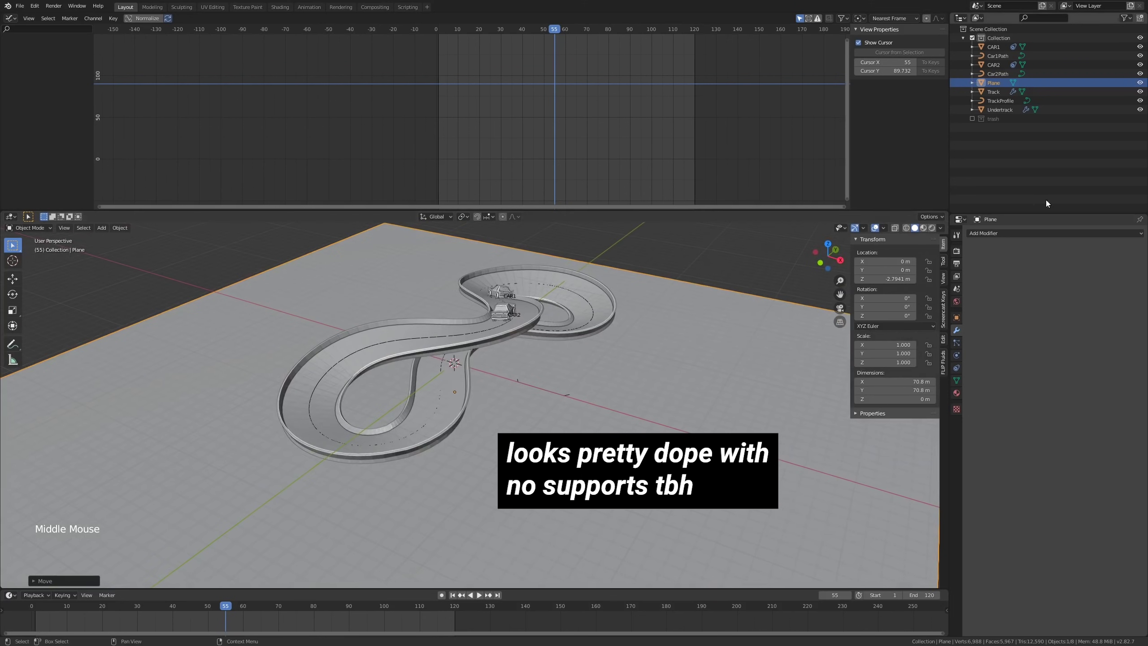
# Step: Compare rendered and solid viewport shading, finishing with rendered shading
pyautogui.click(933, 228)
pyautogui.scroll(-1, 662, 326)
pyautogui.moveTo(661, 326); pyautogui.dragTo(792, 246, button='middle')
pyautogui.click(915, 228)
pyautogui.moveTo(642, 357)
pyautogui.mouseDown(button='middle')
pyautogui.moveTo(737, 322)
pyautogui.moveTo(650, 362)
pyautogui.moveTo(605, 338)
pyautogui.mouseUp(button='middle')
pyautogui.click(934, 228)
# Step: Add an area light and raise it above the track to about 8.5 m
pyautogui.hotkey('shift', 'a')
pyautogui.moveTo(564, 429)
pyautogui.click(647, 469)
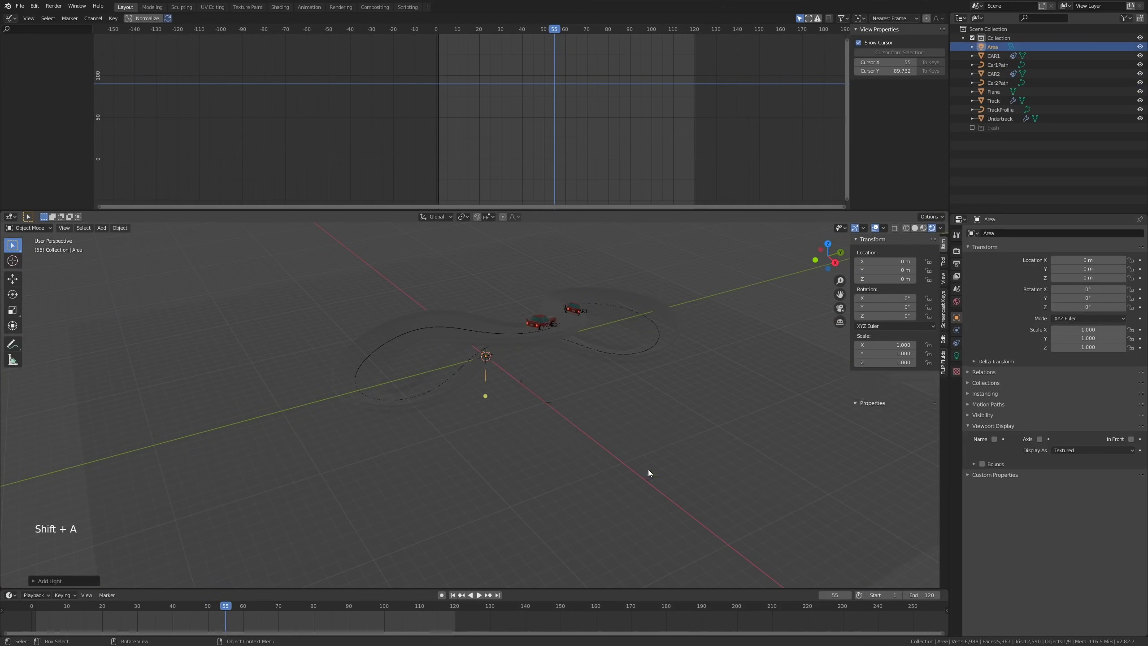
pyautogui.press('g')
pyautogui.click(594, 335)
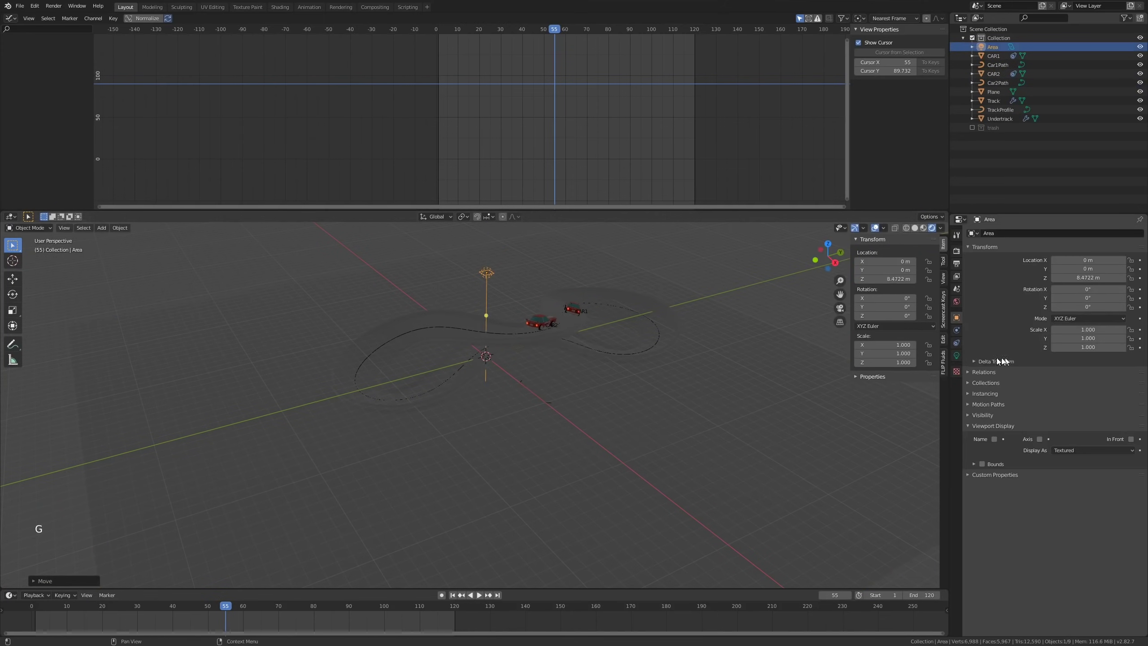
# Step: Enlarge the area light to 13.9 m and set its power to 15000 W
pyautogui.click(957, 356)
pyautogui.moveTo(1093, 292); pyautogui.dragTo(1130, 292)
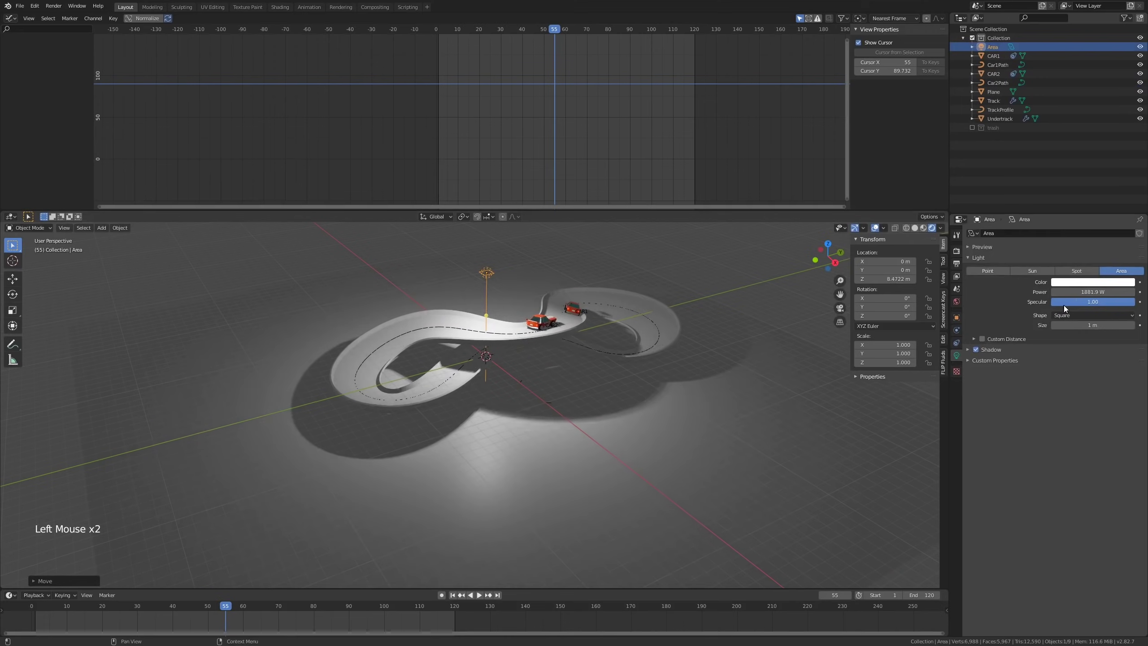
pyautogui.moveTo(1093, 324); pyautogui.dragTo(1125, 325)
pyautogui.moveTo(1092, 291); pyautogui.dragTo(1116, 291)
pyautogui.click(1107, 291)
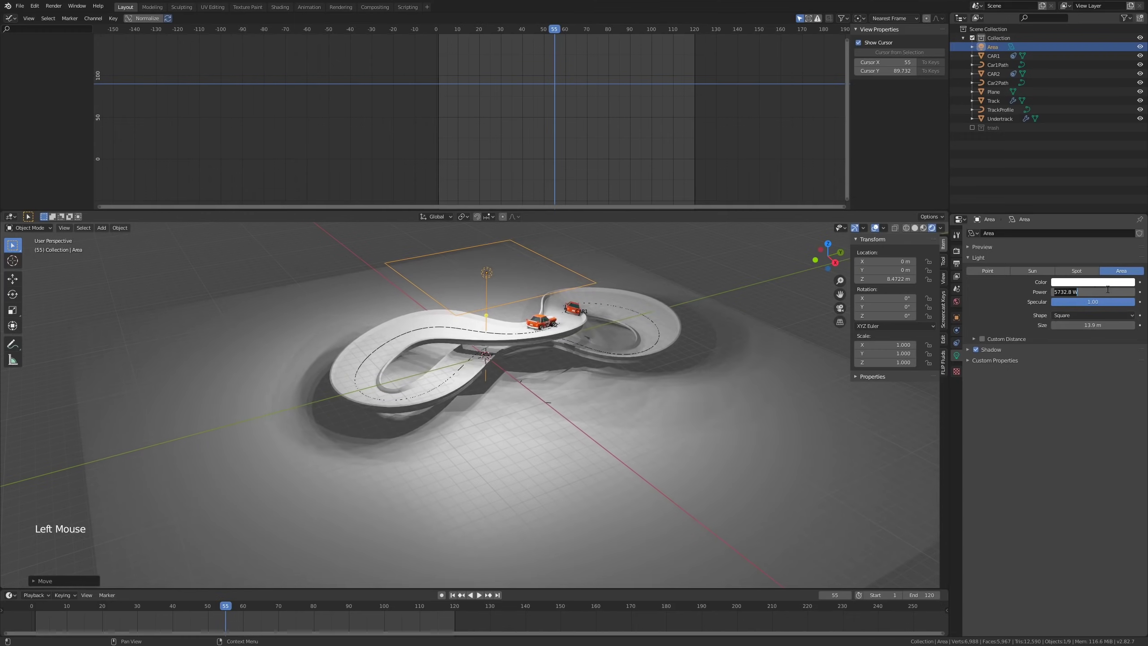
pyautogui.write('15000')
pyautogui.press('Return')
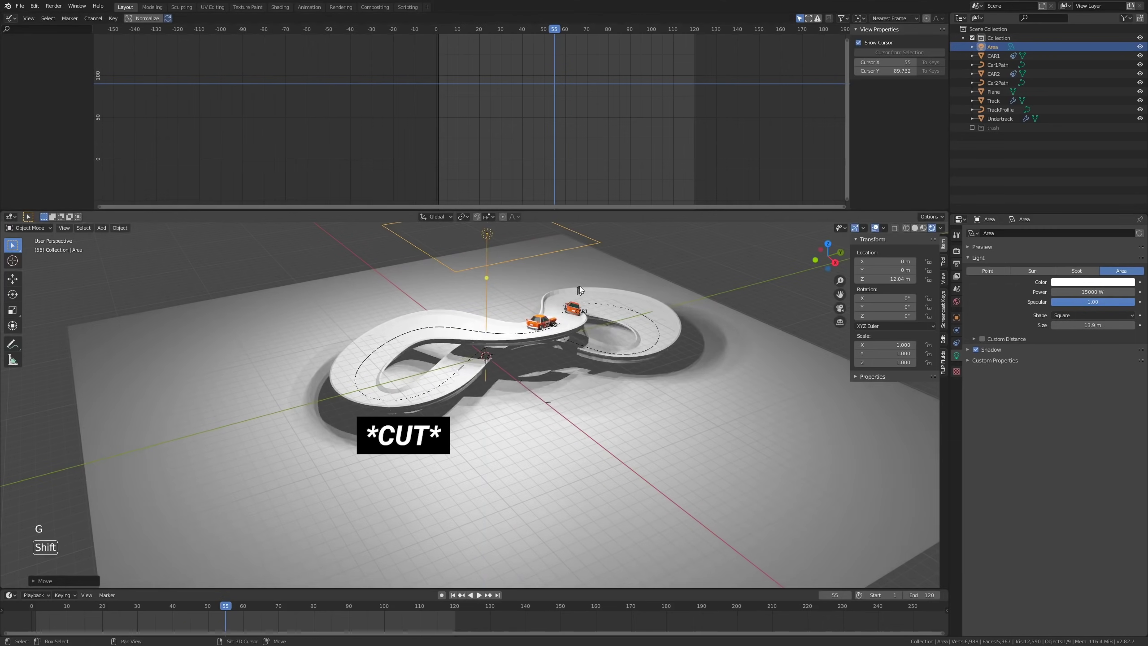
# Step: Play the animation in the rendered viewport to review the cars driving around the lit track
pyautogui.press('space')
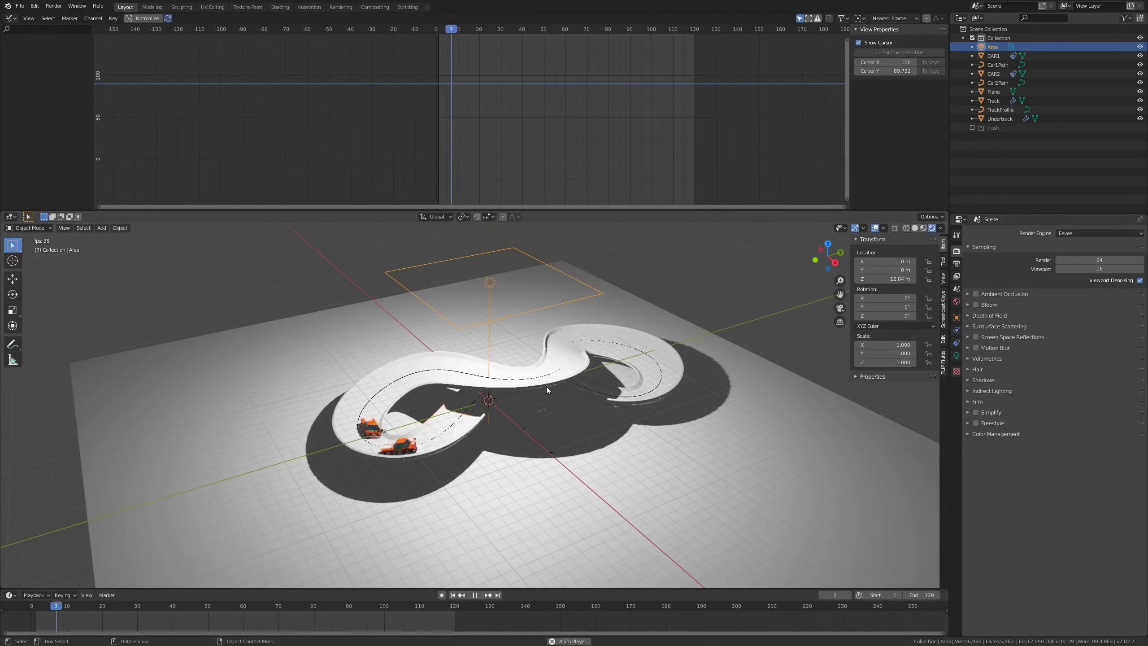
pyautogui.moveTo(546, 386); pyautogui.dragTo(699, 344, button='middle')
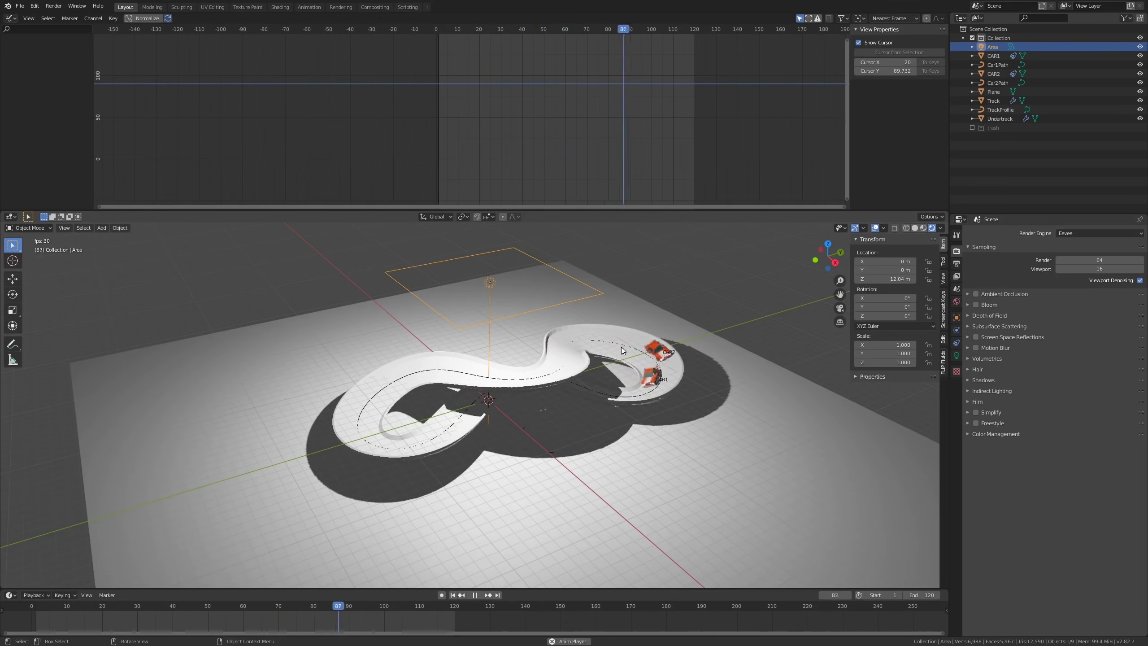
pyautogui.moveTo(592, 370)
pyautogui.mouseDown(button='middle')
pyautogui.moveTo(587, 385)
pyautogui.moveTo(630, 415)
pyautogui.moveTo(696, 360)
pyautogui.moveTo(585, 375)
pyautogui.mouseUp(button='middle')
pyautogui.press('space')
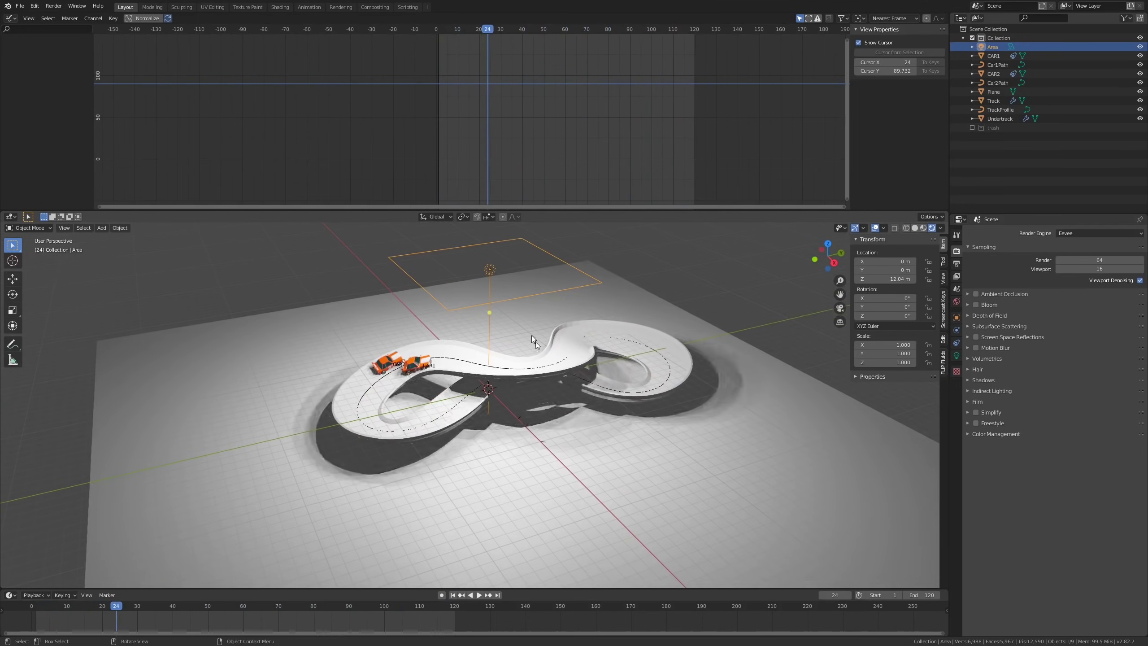
# Step: Add a camera to the scene
pyautogui.click(525, 308)
pyautogui.click(497, 271)
pyautogui.scroll(-5, 525, 339)
pyautogui.hotkey('shift', 'a')
pyautogui.click(502, 473)
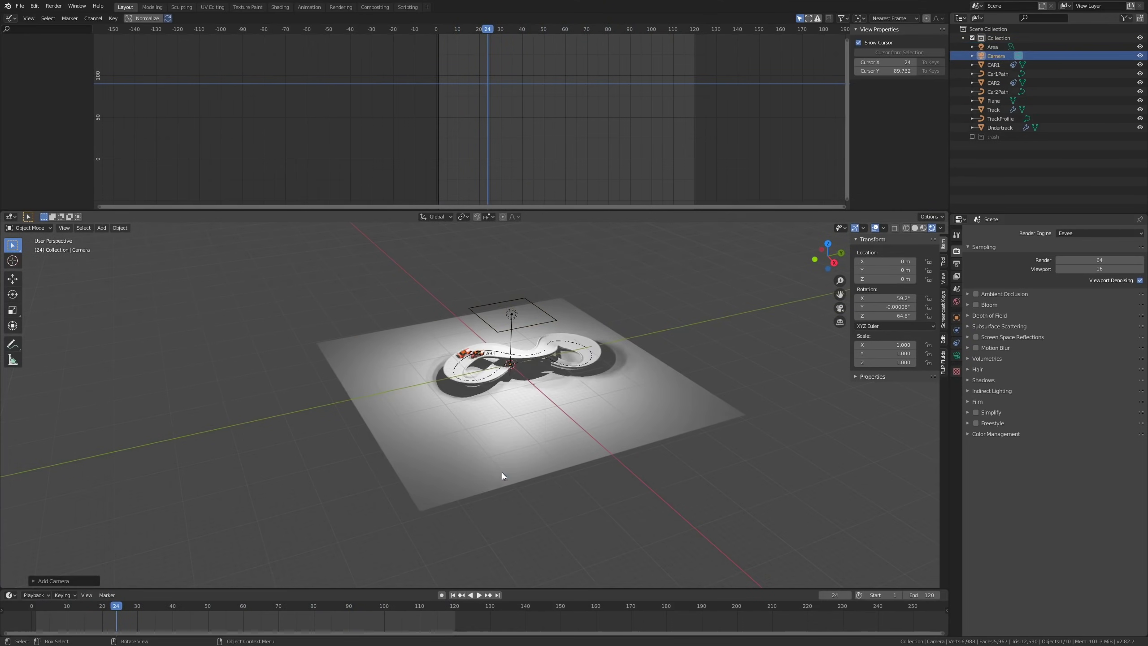
# Step: Look through the new camera and fly it back and up until the whole track fits the frame at an angle from above
pyautogui.press('ctrl+KP_0')
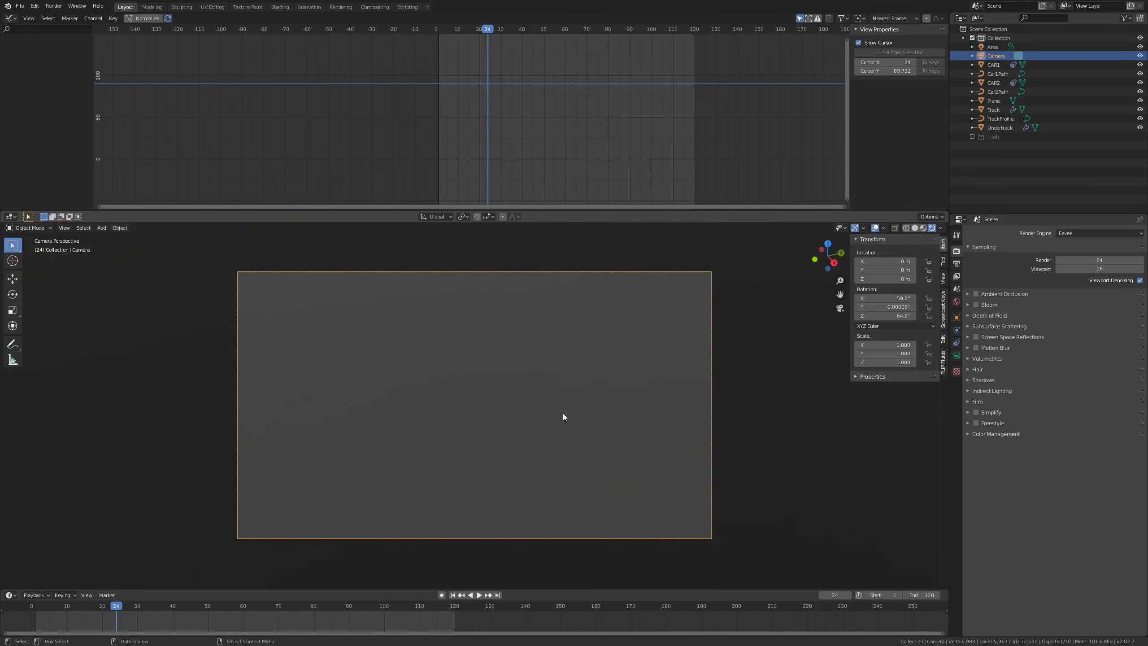
pyautogui.hotkey('shift', '`')
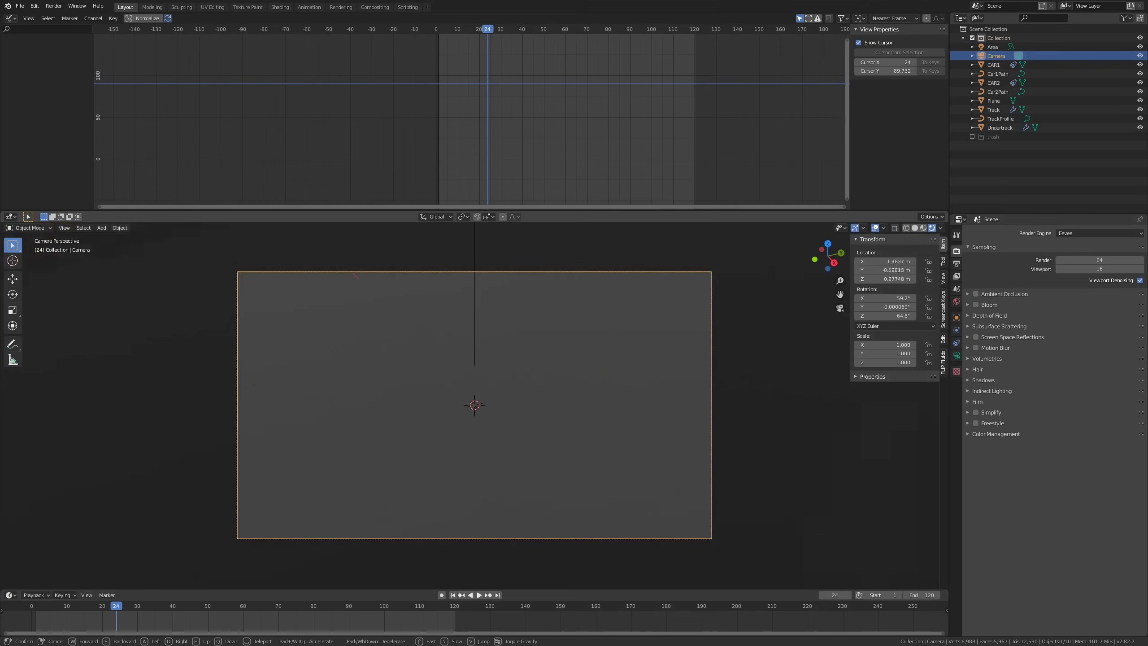
pyautogui.press('s')
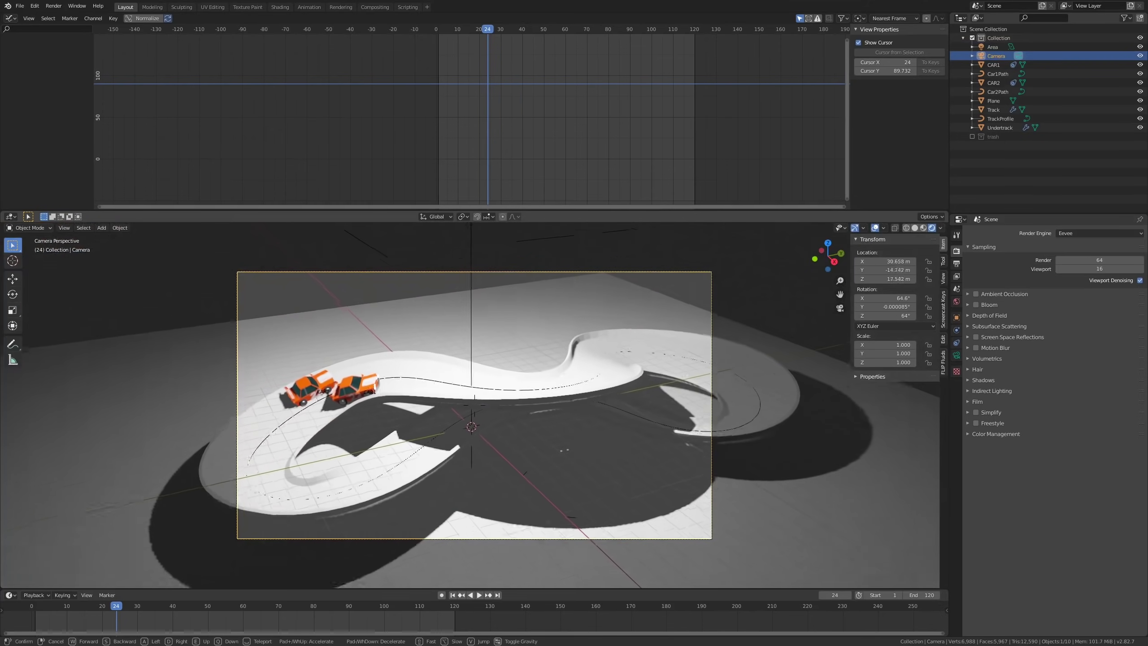
pyautogui.press('w')
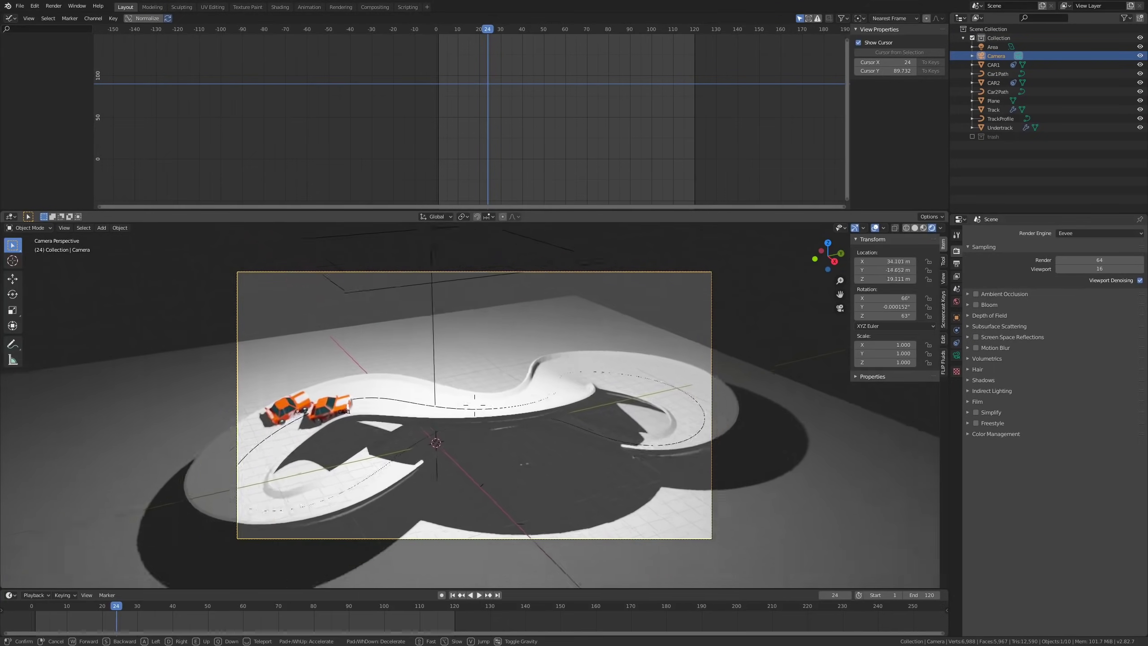
pyautogui.press('s')
pyautogui.press('w')
pyautogui.press('s')
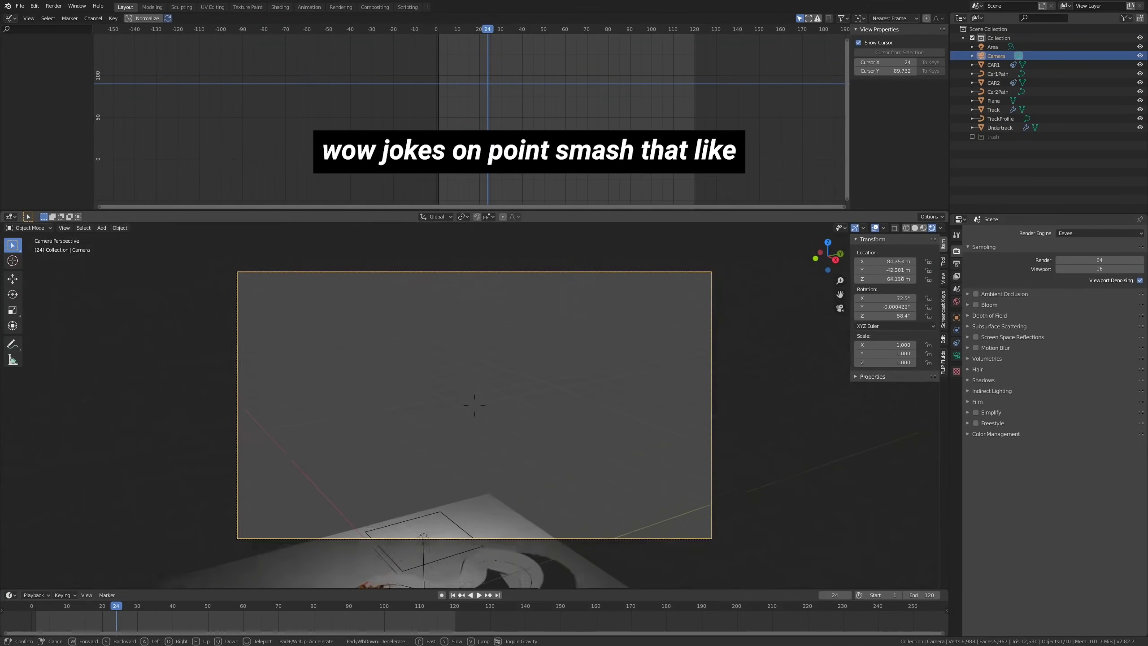
pyautogui.press('w')
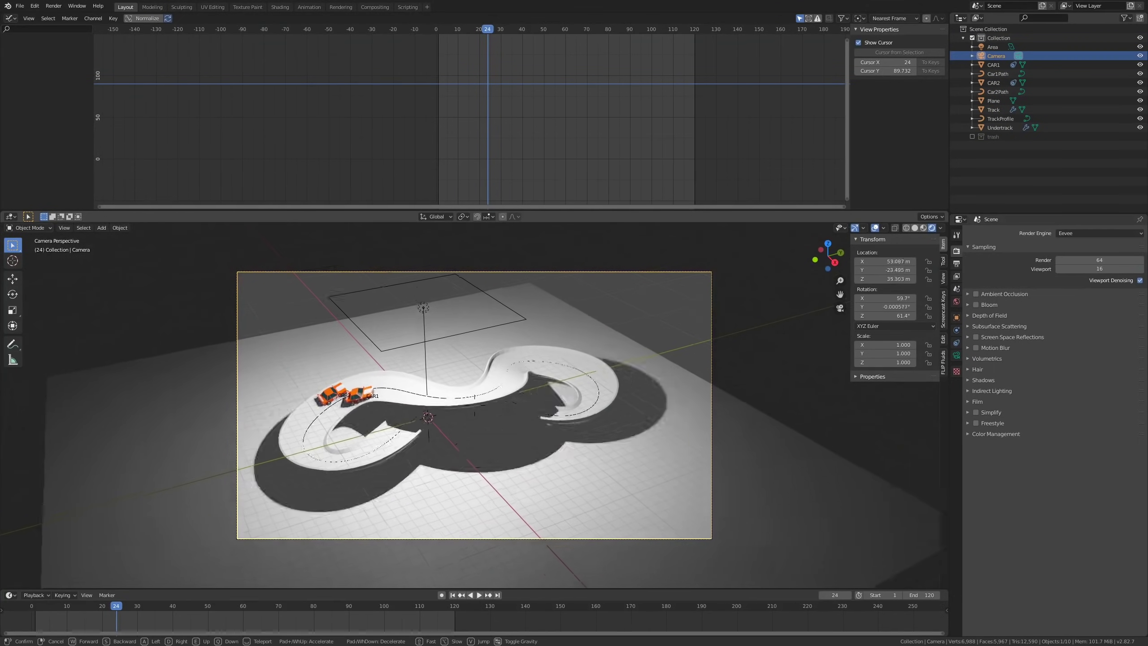
pyautogui.press('s')
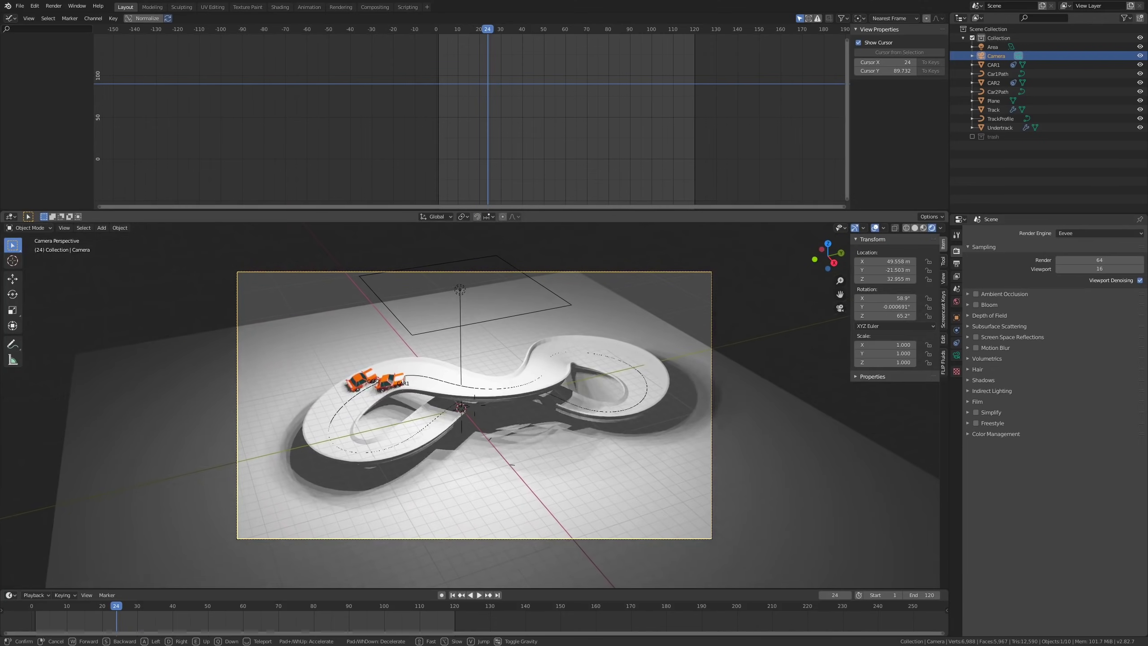
pyautogui.press('w')
pyautogui.press('s')
pyautogui.press('w')
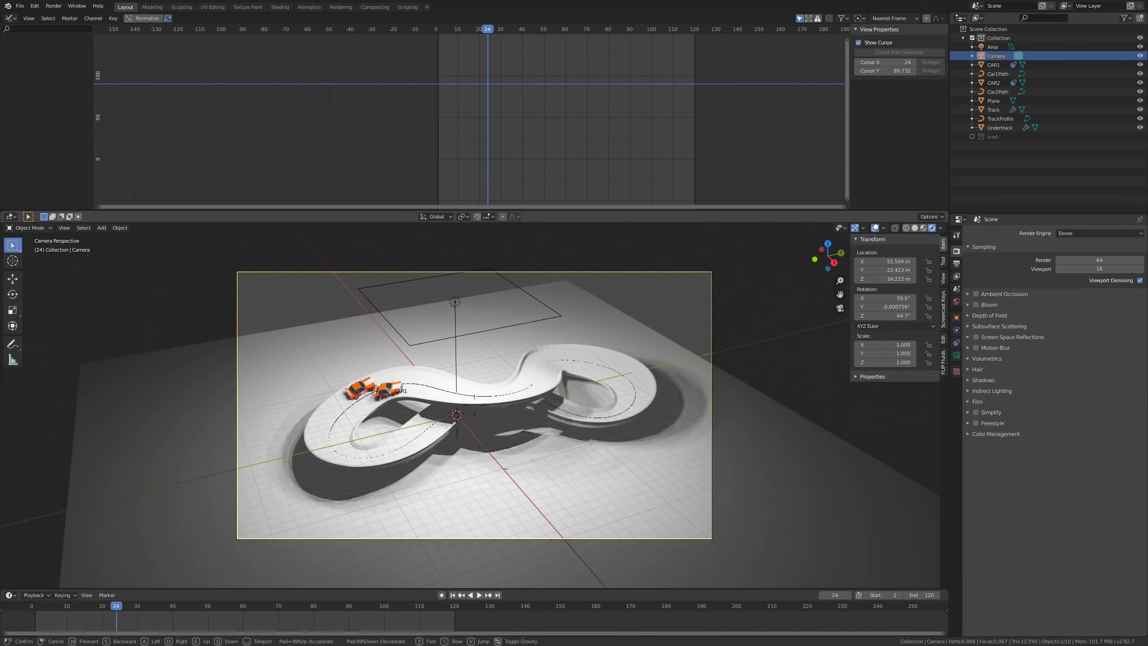
pyautogui.click(566, 377)
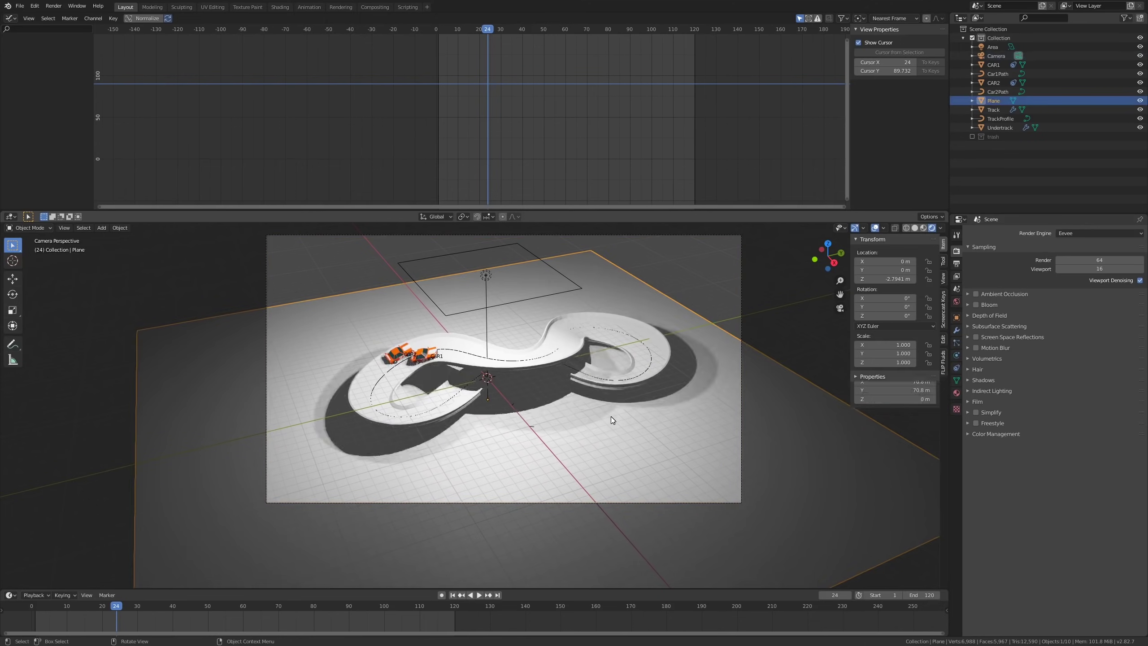
# Step: Scale up the ground plane's mesh to about 141 m per side so it fills the camera frame
pyautogui.click(611, 416)
pyautogui.press('Tab')
pyautogui.press('s')
pyautogui.click(737, 413)
pyautogui.press('Tab')
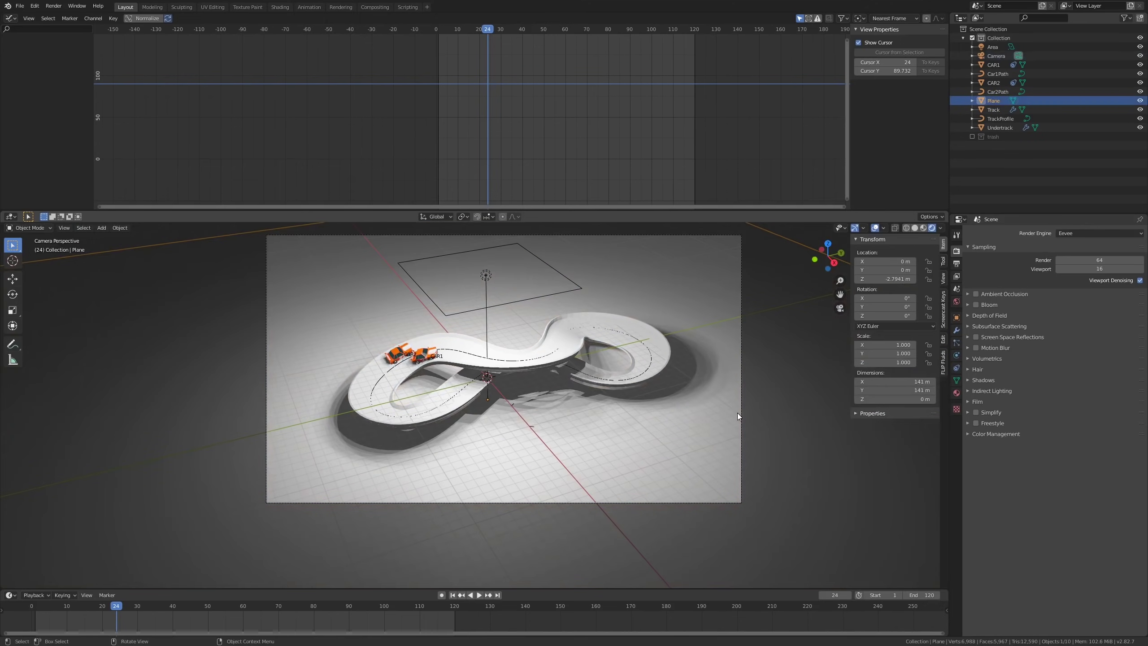
# Step: Add a new material to the track and name it Track
pyautogui.scroll(3, 737, 413)
pyautogui.click(615, 321)
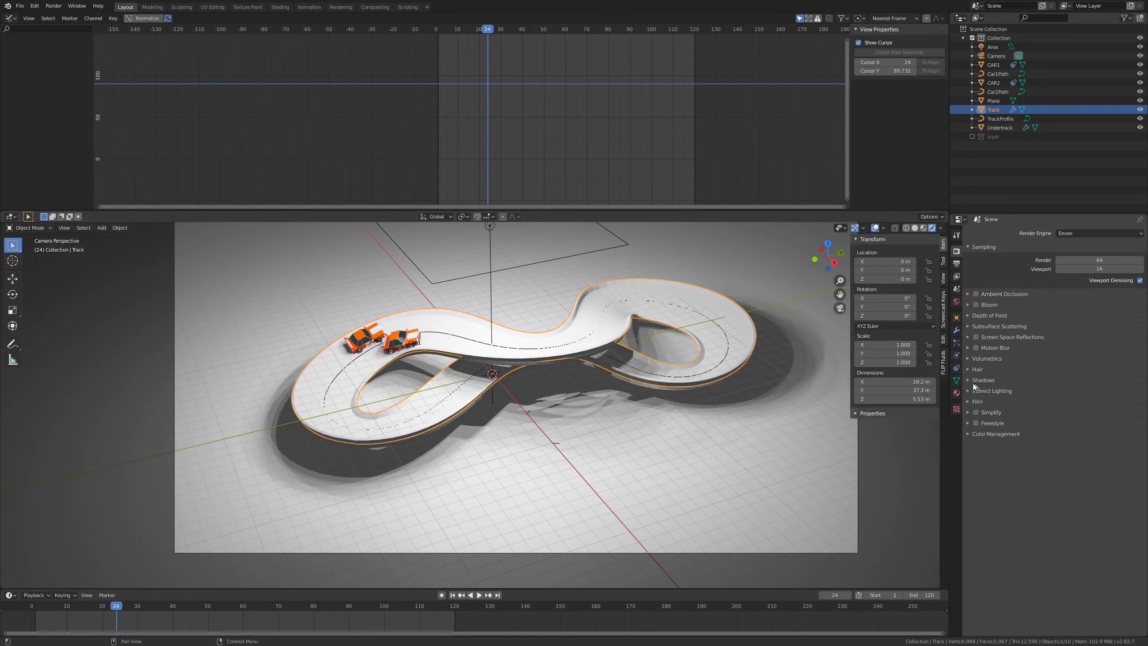
pyautogui.click(957, 393)
pyautogui.click(1024, 272)
pyautogui.doubleClick(1025, 271)
pyautogui.write('Track')
pyautogui.press('Return')
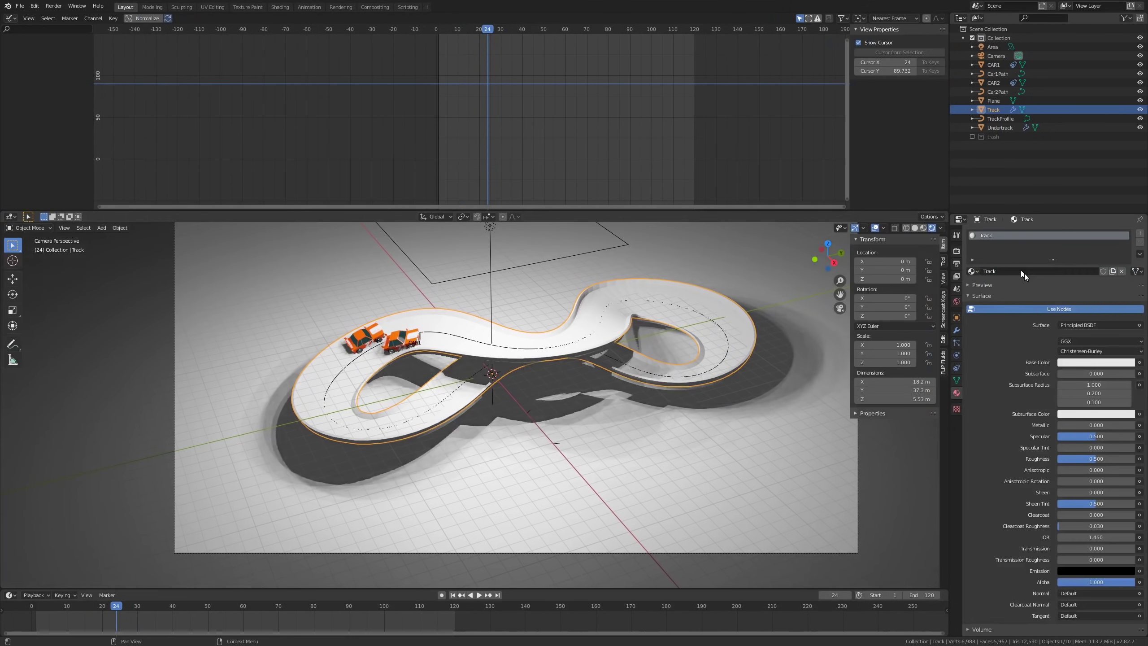
# Step: Darken the Track material's base color to near black and raise its roughness to about 0.9
pyautogui.click(1100, 364)
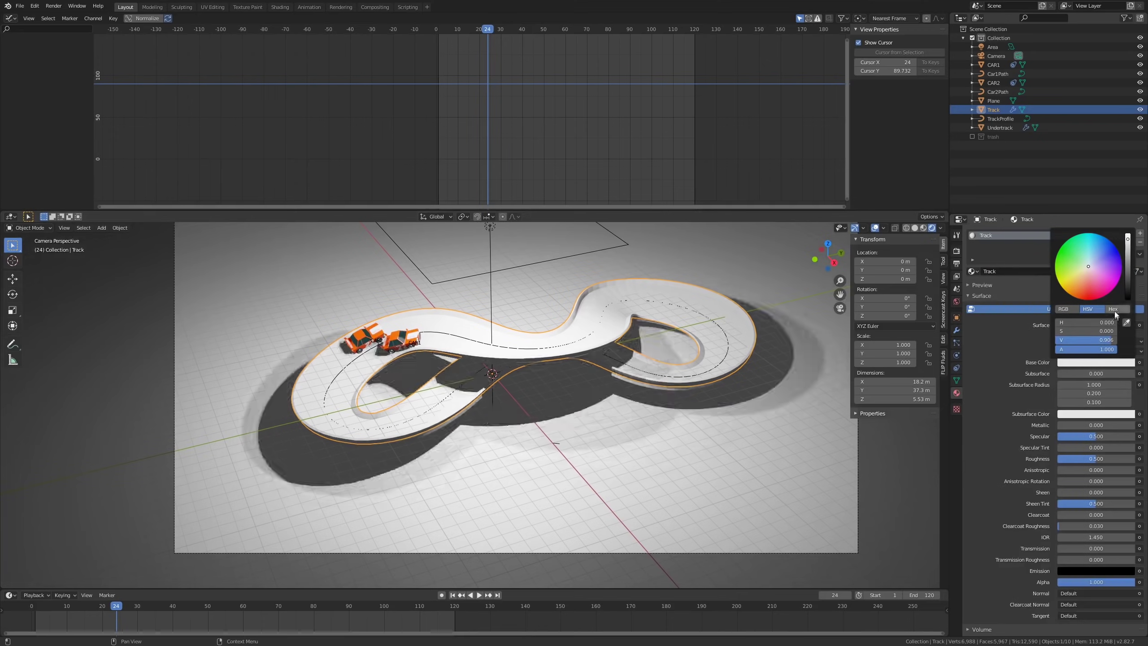
pyautogui.moveTo(1106, 342); pyautogui.dragTo(1087, 341)
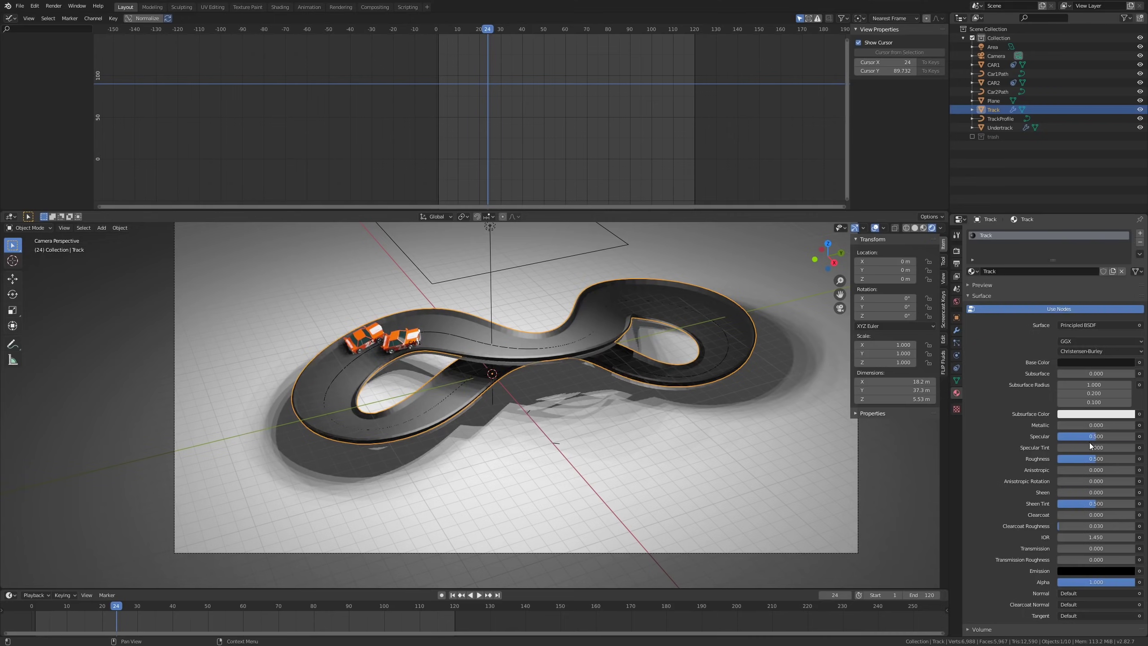
pyautogui.moveTo(1085, 459); pyautogui.dragTo(1116, 460)
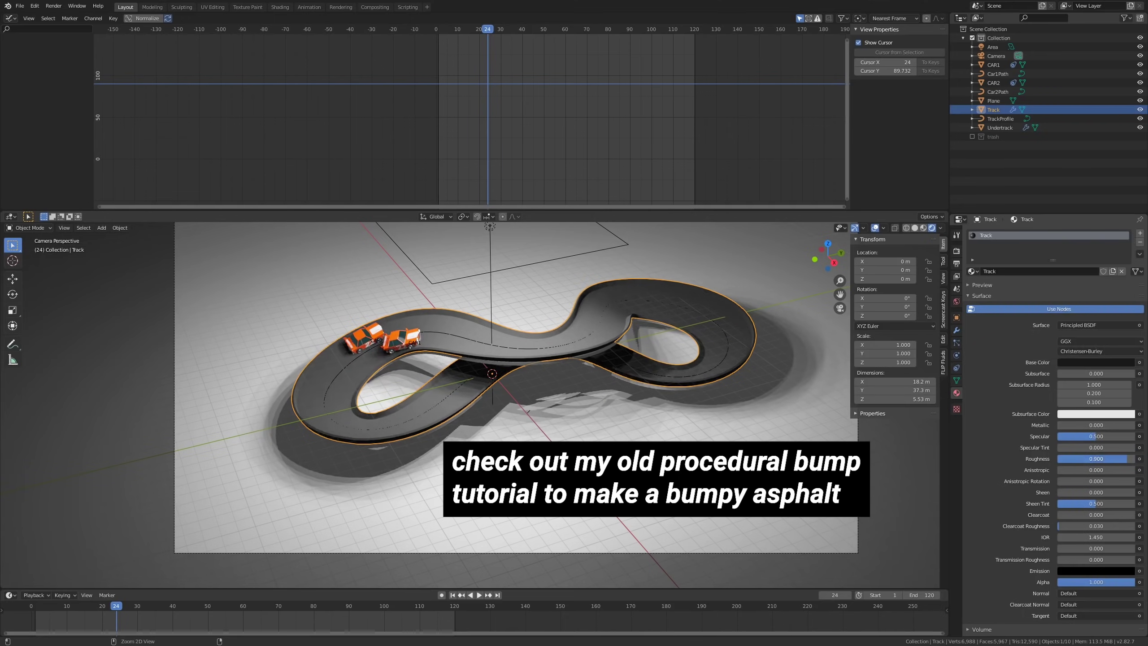
# Step: Give the Undertrack object a new material named TrackDetail with a saturated yellow base color at hue 0.134
pyautogui.scroll(4, 668, 327)
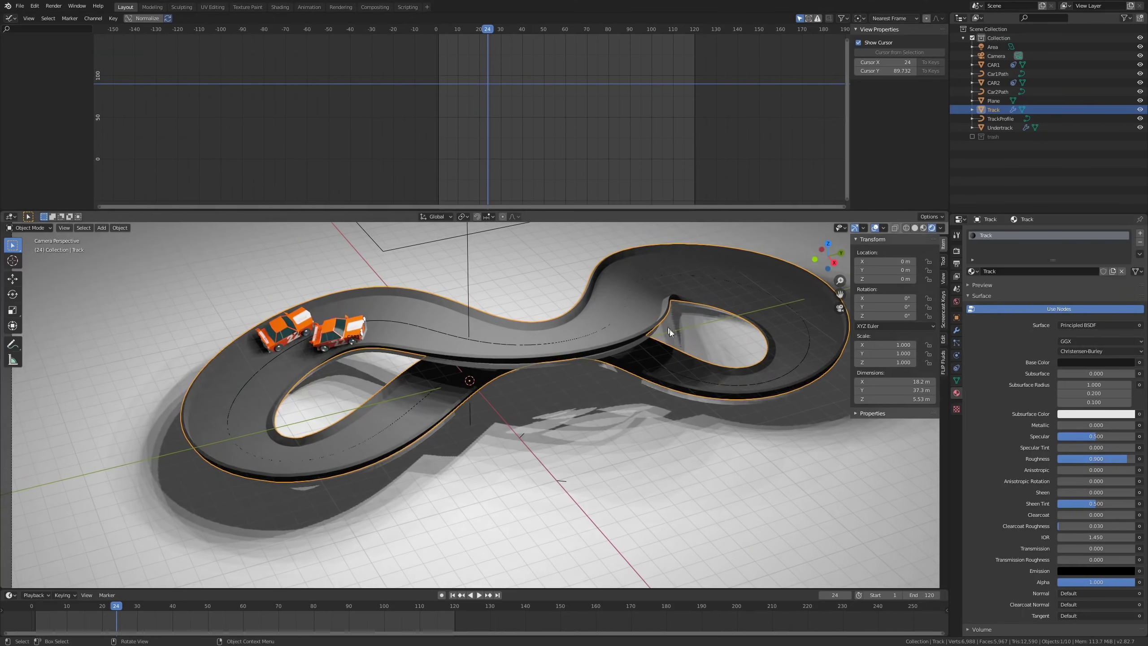
pyautogui.click(637, 343)
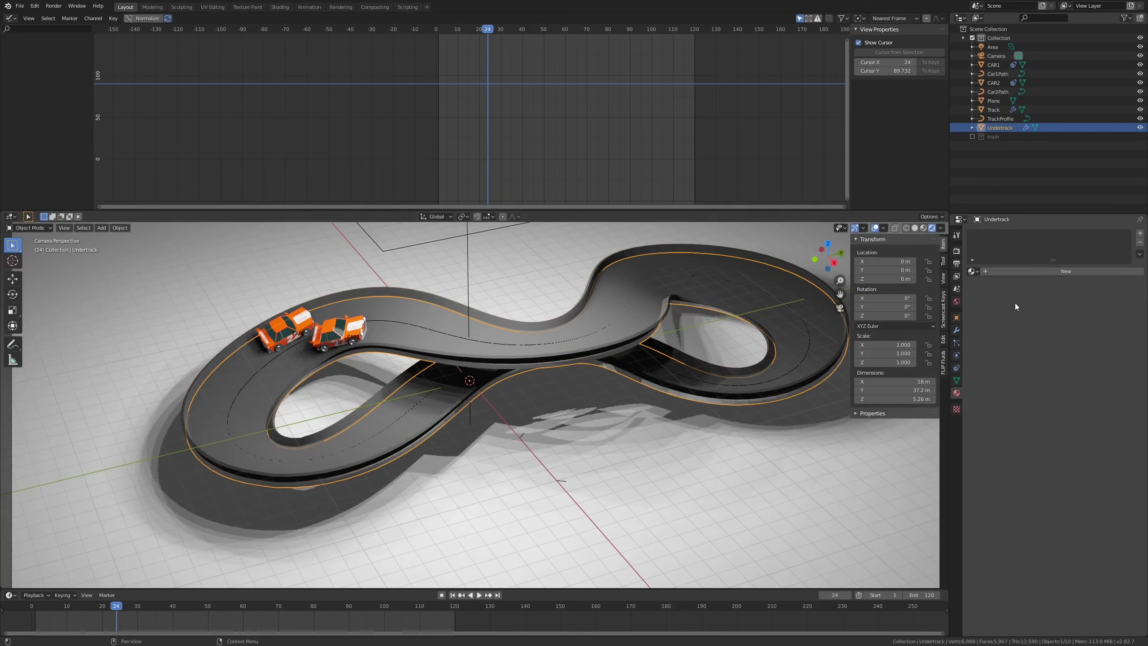
pyautogui.click(1023, 269)
pyautogui.doubleClick(1028, 271)
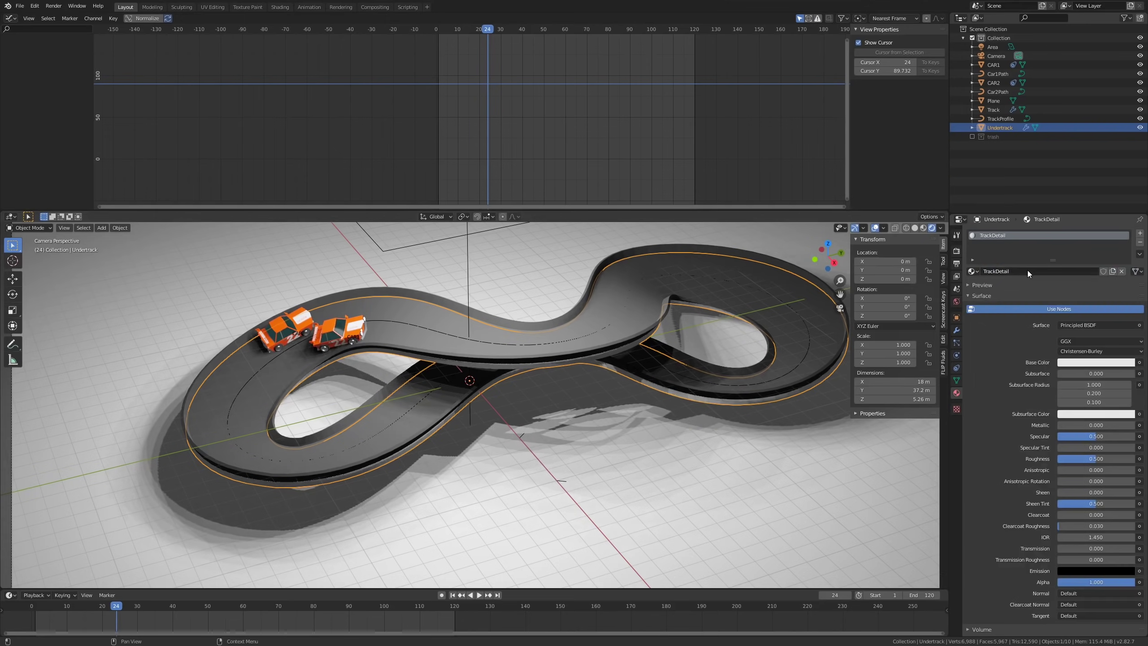
pyautogui.click(1094, 362)
pyautogui.moveTo(1092, 281); pyautogui.dragTo(1062, 288)
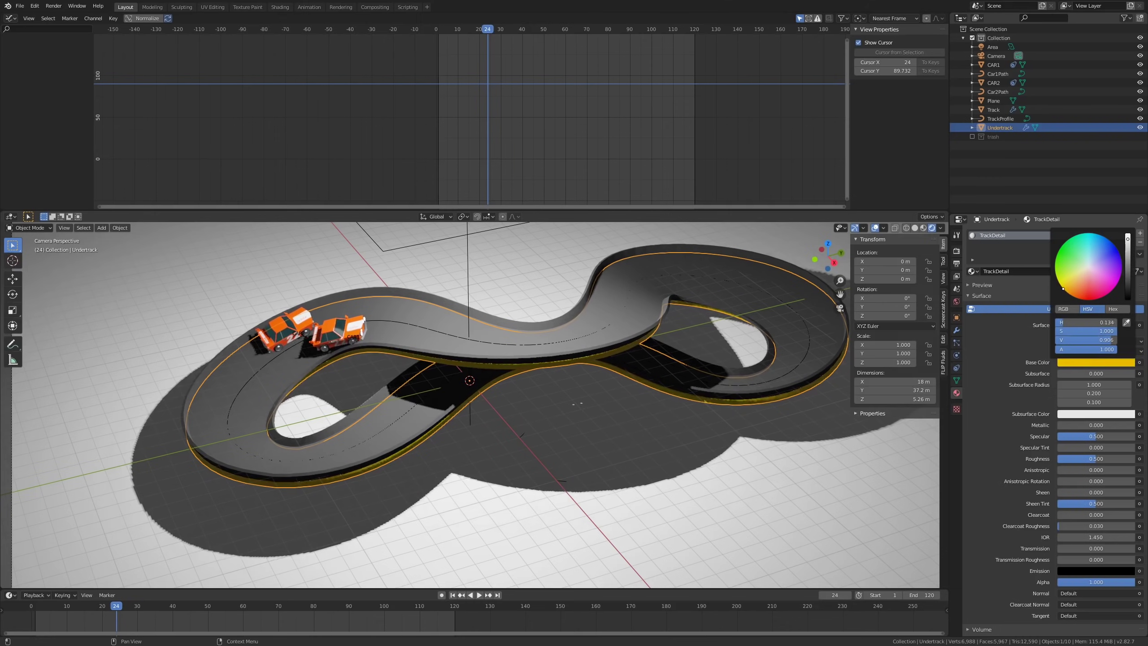
# Step: Increase the Solidify thickness of the Undertrack object to about 0.413 m
pyautogui.scroll(-3, 497, 472)
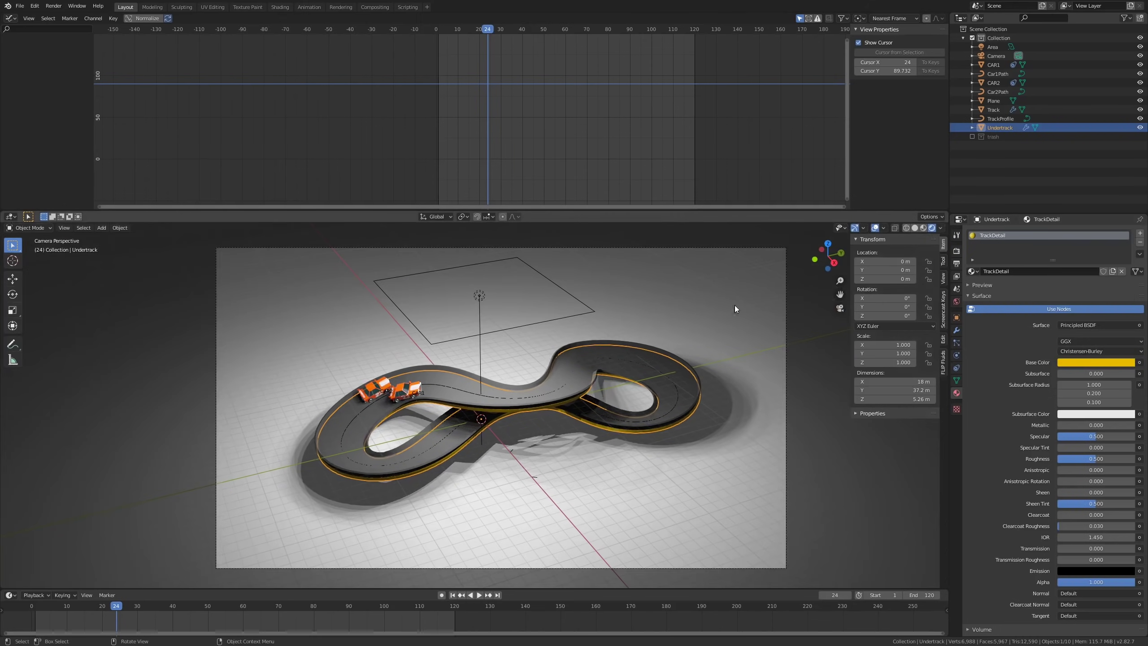
pyautogui.click(957, 330)
pyautogui.moveTo(1010, 282); pyautogui.dragTo(1034, 282)
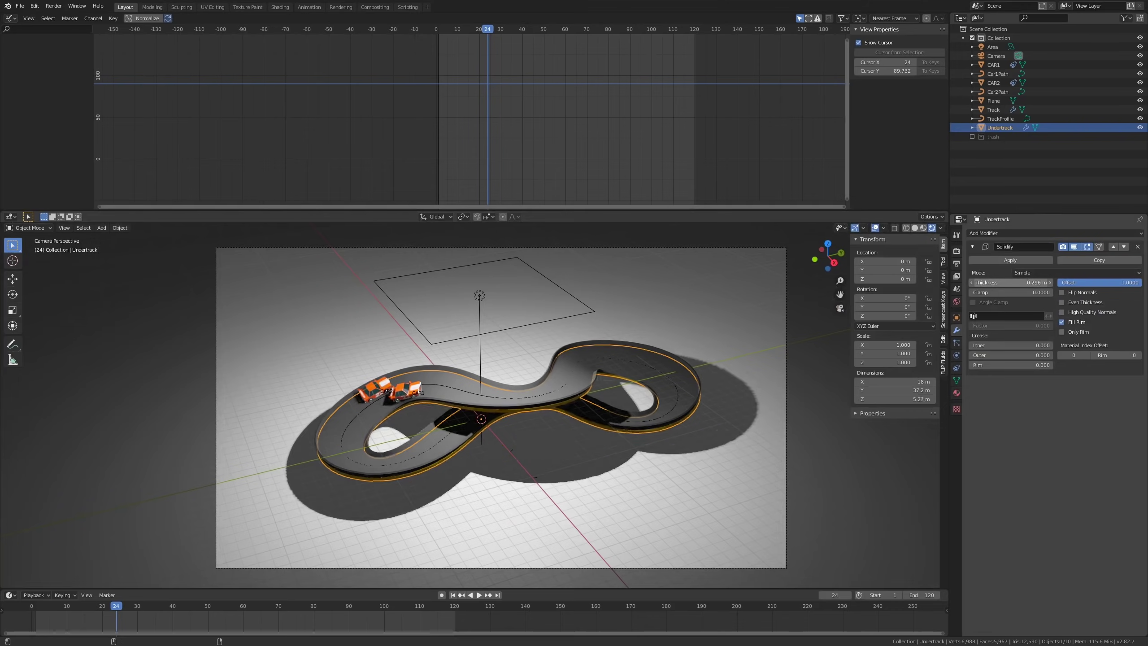
# Step: Play the animation, go to frame 100, and inspect the track crossing up close from a low angle
pyautogui.moveTo(493, 482); pyautogui.dragTo(558, 433, button='middle')
pyautogui.press('space')
pyautogui.press('space')
pyautogui.press('space')
pyautogui.moveTo(394, 607); pyautogui.dragTo(384, 608)
pyautogui.scroll(4, 395, 437)
pyautogui.keyDown('shift'); pyautogui.moveTo(411, 384); pyautogui.dragTo(384, 445, button='middle'); pyautogui.keyUp('shift')
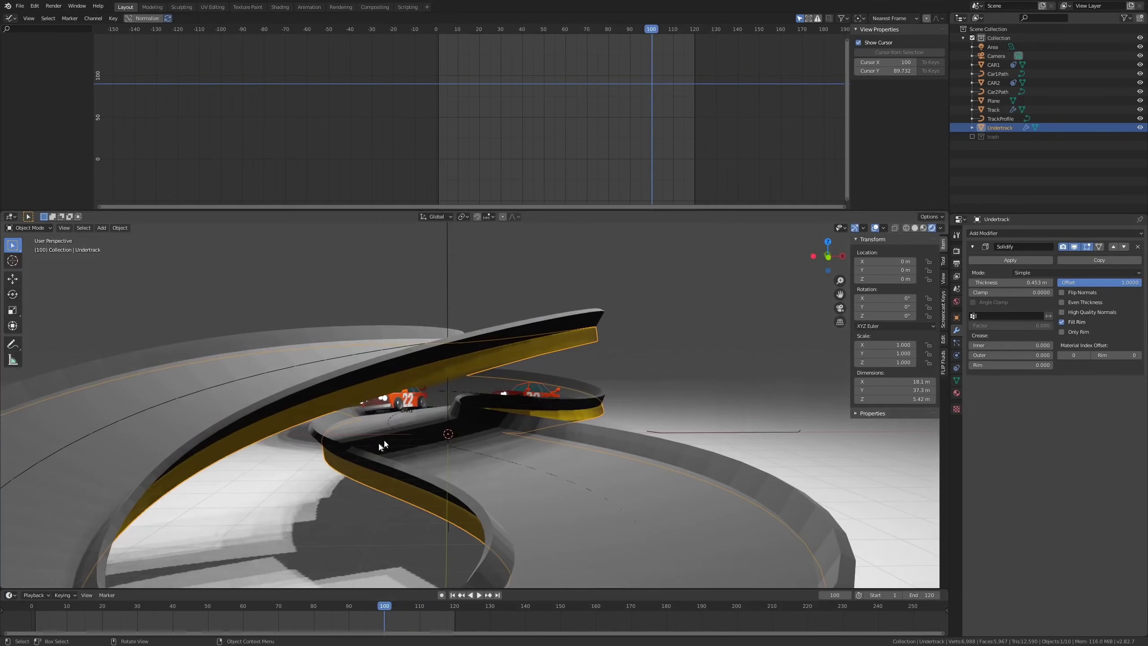
# Step: Focus on CAR1 and scrub to frame 103 to check its clearance beneath the upper track section
pyautogui.click(400, 402)
pyautogui.click(400, 401)
pyautogui.press('KP_Decimal')
pyautogui.moveTo(402, 392); pyautogui.dragTo(489, 403, button='middle')
pyautogui.moveTo(385, 607)
pyautogui.mouseDown()
pyautogui.moveTo(361, 610)
pyautogui.moveTo(384, 622)
pyautogui.moveTo(358, 623)
pyautogui.moveTo(396, 627)
pyautogui.mouseUp()
pyautogui.scroll(-4, 373, 394)
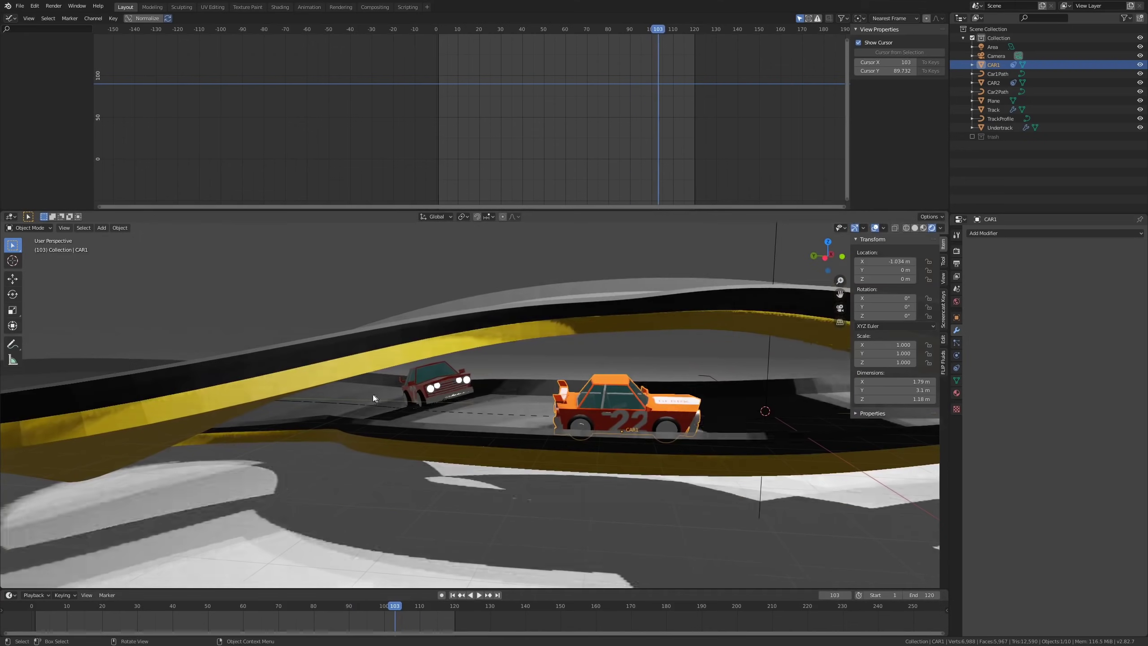
pyautogui.scroll(-5, 438, 413)
# Step: Return to the camera view and play the animation to review both cars on the yellow-edged track
pyautogui.press('KP_0')
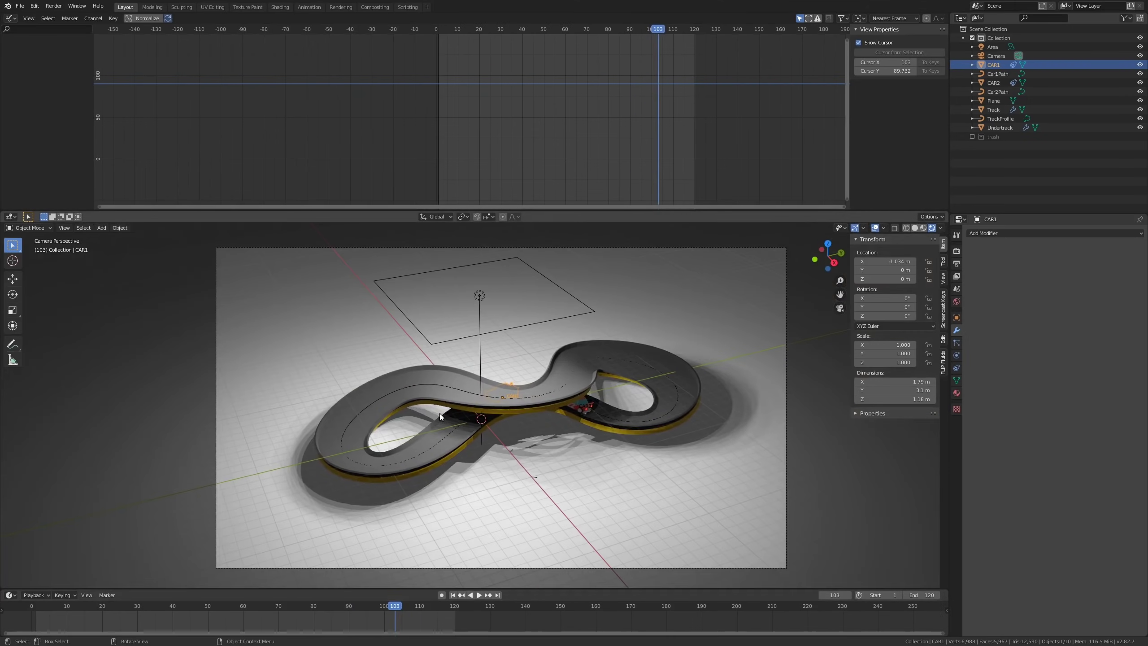
pyautogui.press('space')
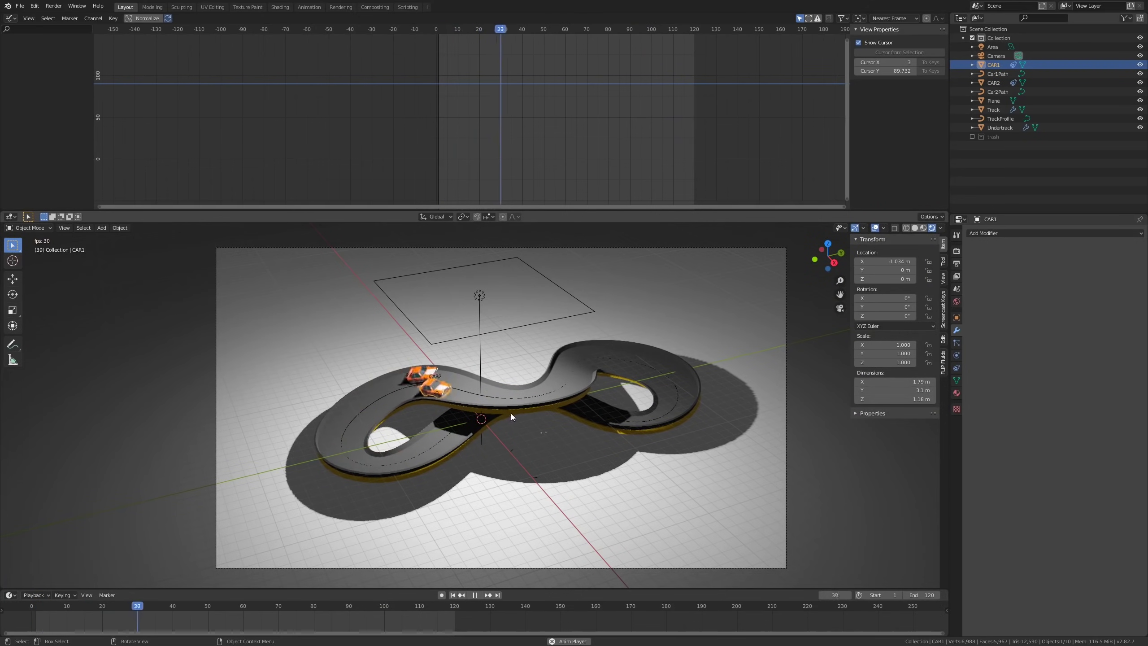
pyautogui.press('space')
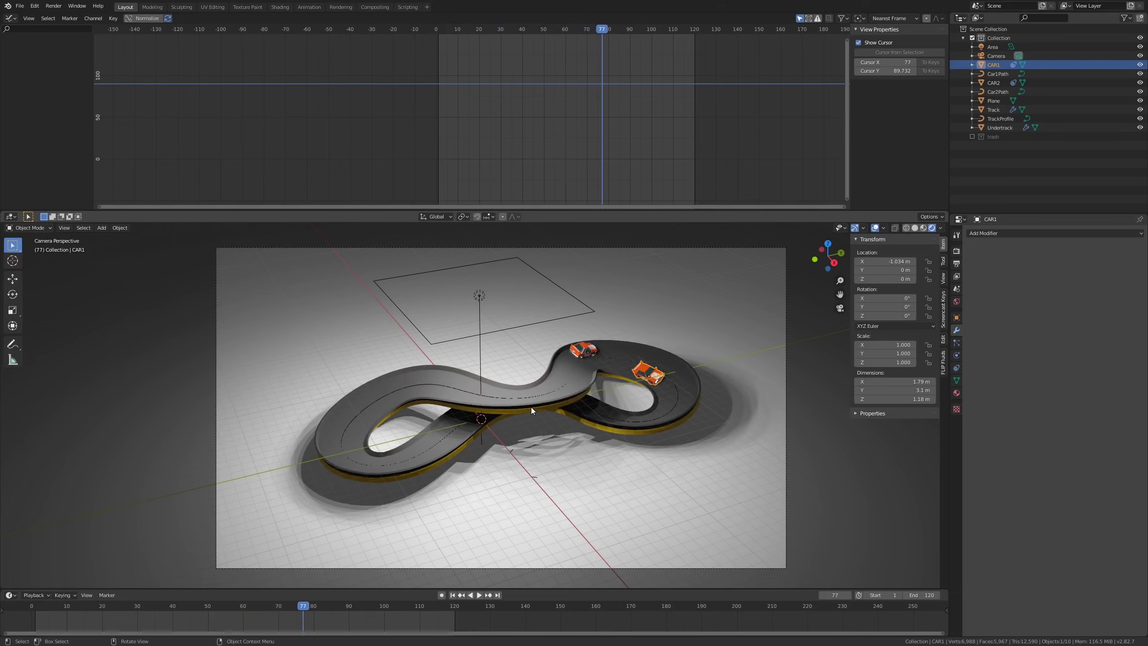
# Step: Add a new material to the ground plane and name it Floor
pyautogui.click(584, 462)
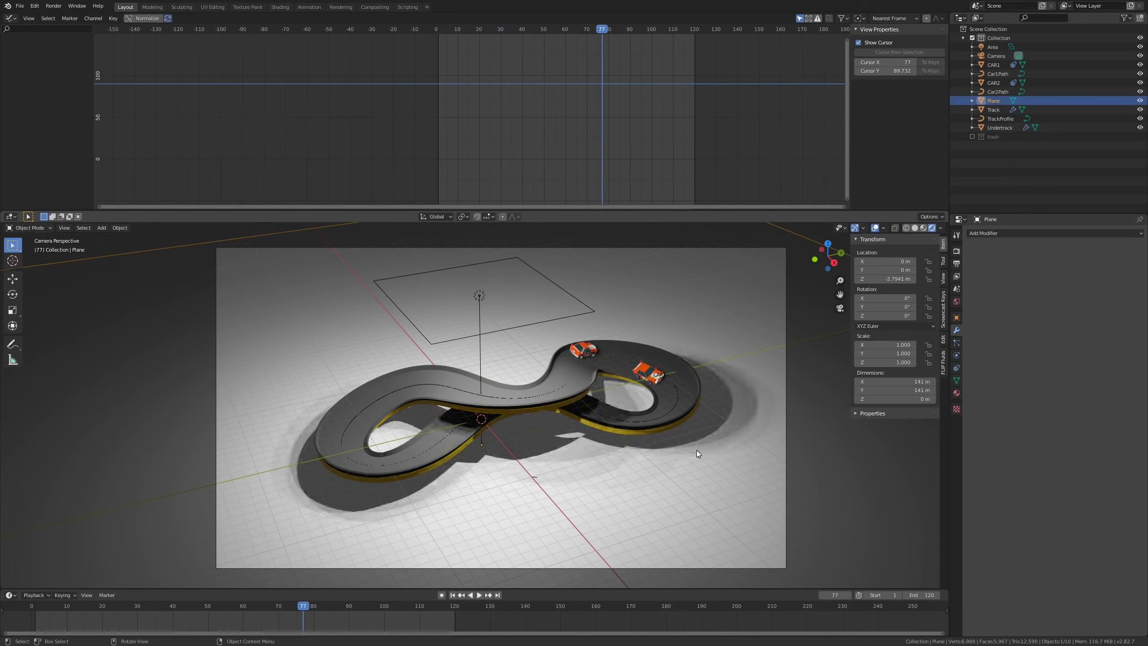
pyautogui.click(957, 392)
pyautogui.click(1047, 272)
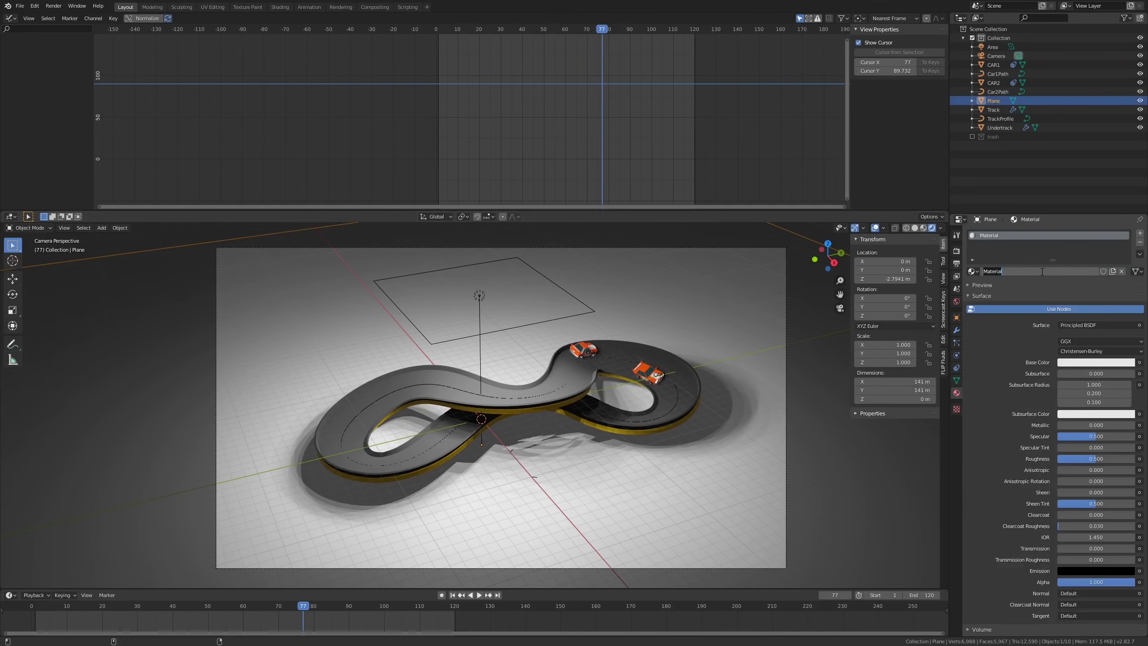
pyautogui.click(1041, 271)
pyautogui.write('Floor')
pyautogui.press('Return')
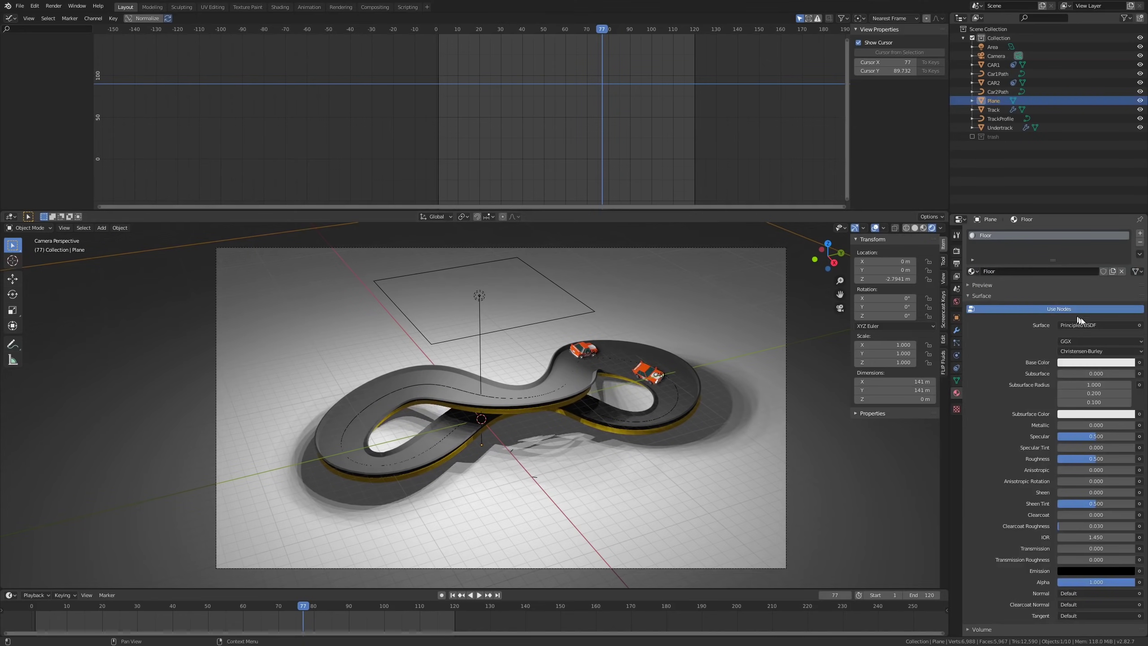
# Step: Set the Floor material's base color to dark green and its roughness to 1.000
pyautogui.click(1092, 363)
pyautogui.moveTo(1096, 272); pyautogui.dragTo(1078, 235)
pyautogui.moveTo(1090, 323)
pyautogui.mouseDown()
pyautogui.moveTo(1078, 330)
pyautogui.moveTo(1089, 339)
pyautogui.moveTo(1062, 339)
pyautogui.mouseUp()
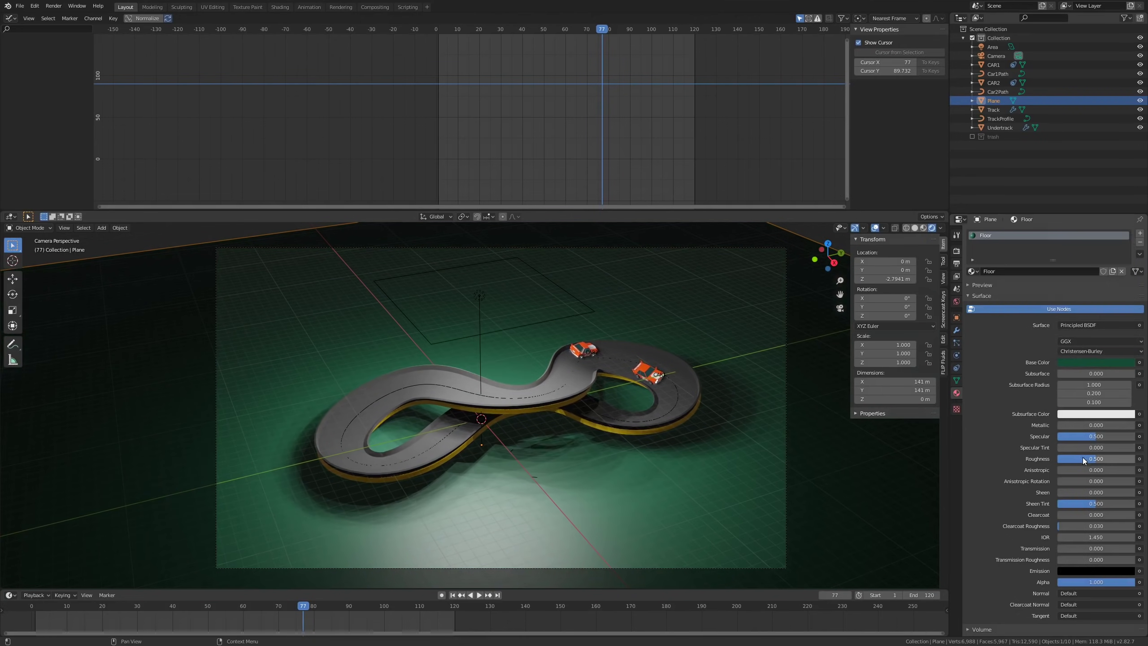
pyautogui.moveTo(1083, 458); pyautogui.dragTo(1121, 458)
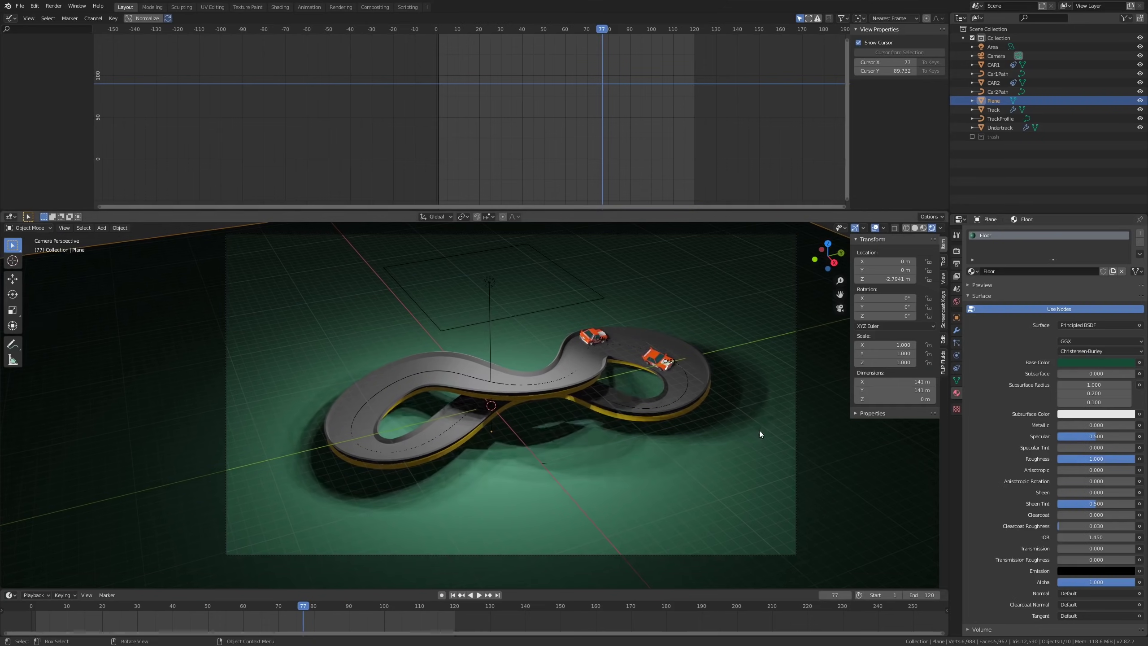
# Step: Play the animation through the camera to review the cars driving above the green floor
pyautogui.scroll(-1, 742, 432)
pyautogui.scroll(2, 696, 427)
pyautogui.press('space')
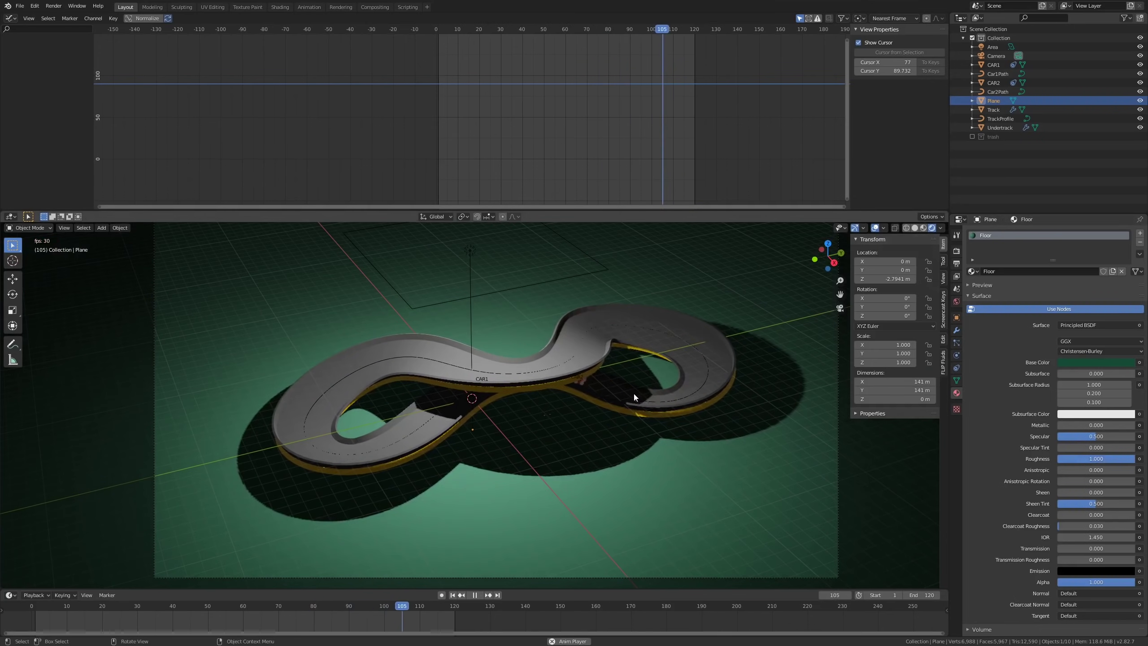
pyautogui.scroll(-1, 633, 391)
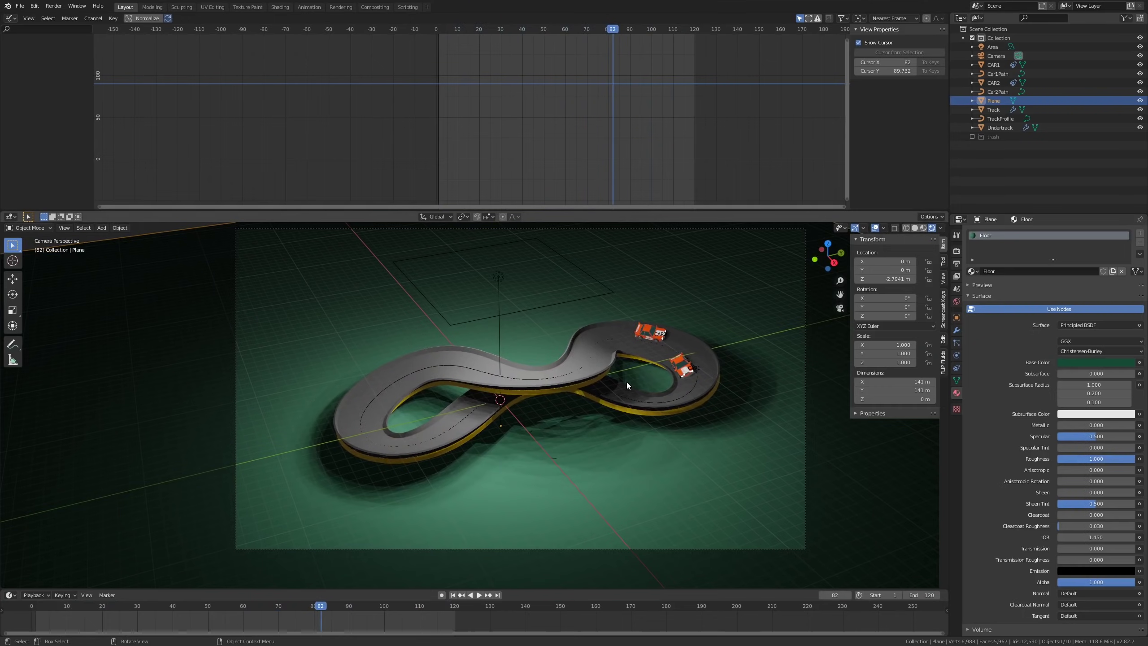
pyautogui.press('space')
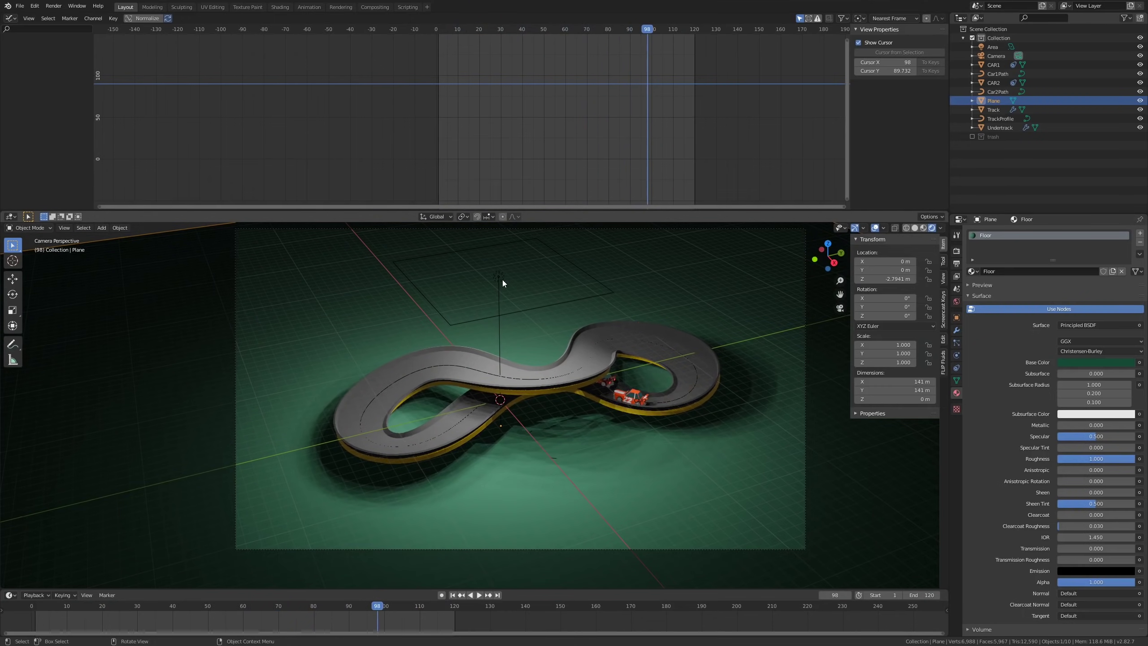
# Step: Select CAR2 and play the animation from the top orthographic view to watch both cars in the curves
pyautogui.click(502, 279)
pyautogui.moveTo(502, 280); pyautogui.dragTo(673, 307, button='middle')
pyautogui.click(564, 311)
pyautogui.click(564, 311)
pyautogui.press('KP_7')
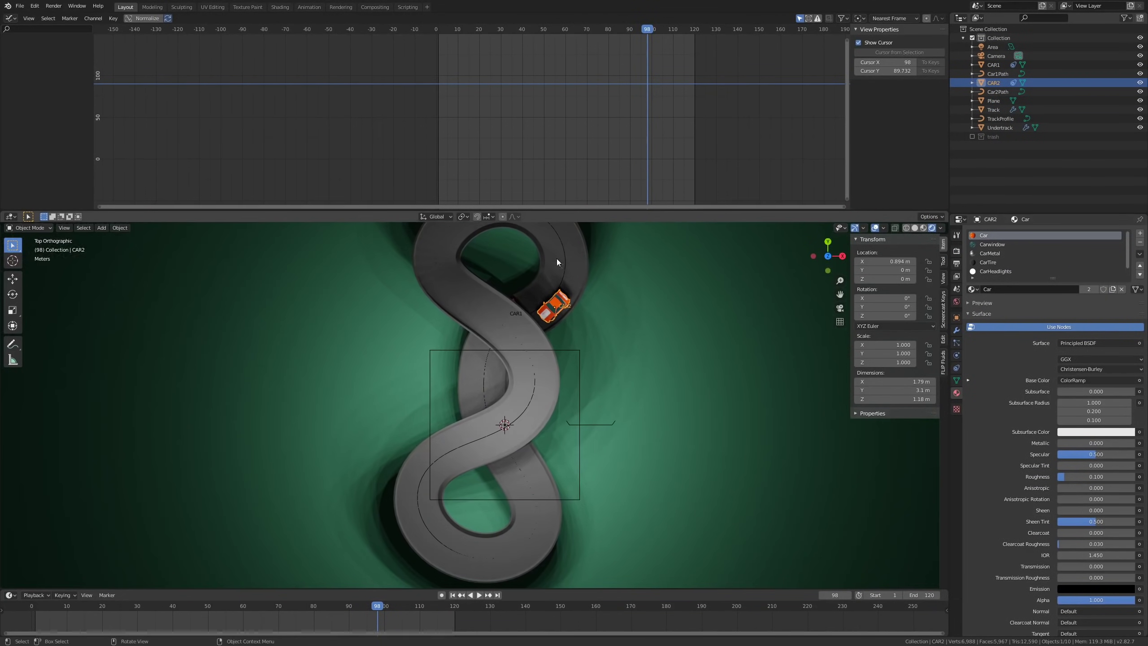
pyautogui.keyDown('shift'); pyautogui.moveTo(538, 362); pyautogui.dragTo(527, 355, button='middle'); pyautogui.keyUp('shift')
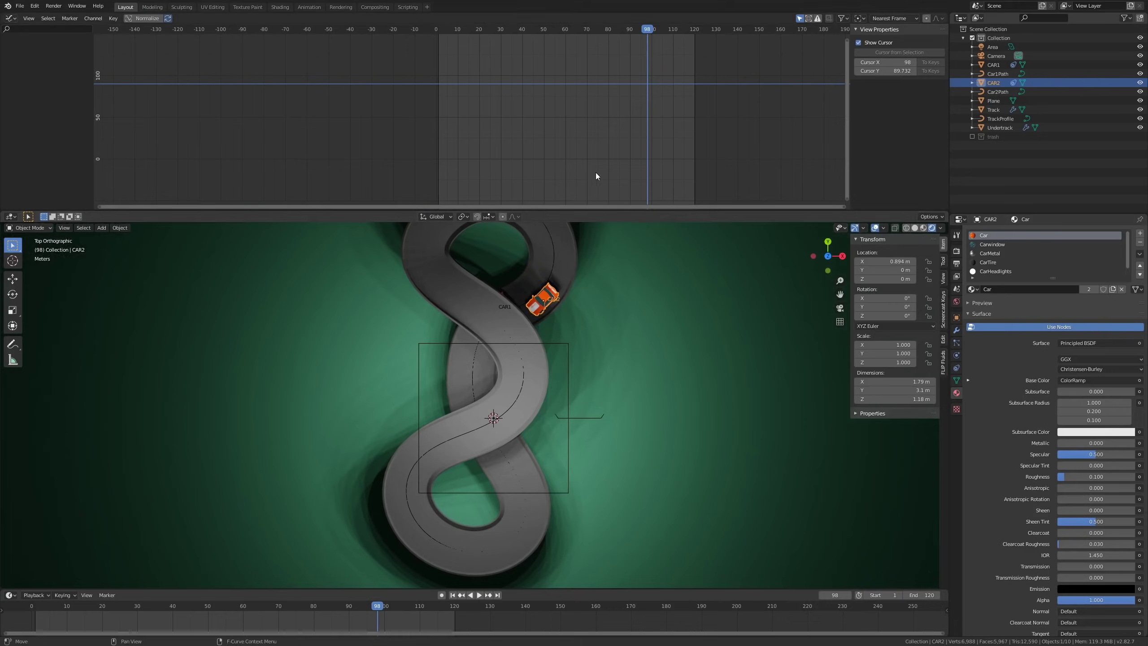
pyautogui.press('space')
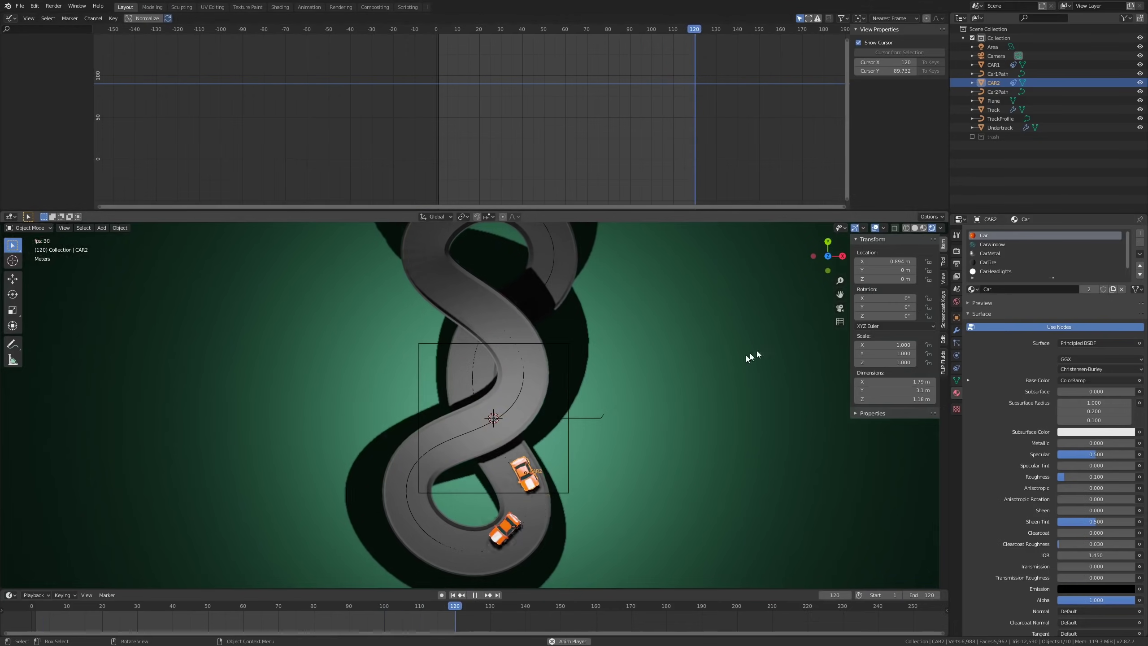
pyautogui.press('space')
# Step: Try out different Z rotations on CAR2 at frame 9
pyautogui.moveTo(904, 316); pyautogui.dragTo(917, 316)
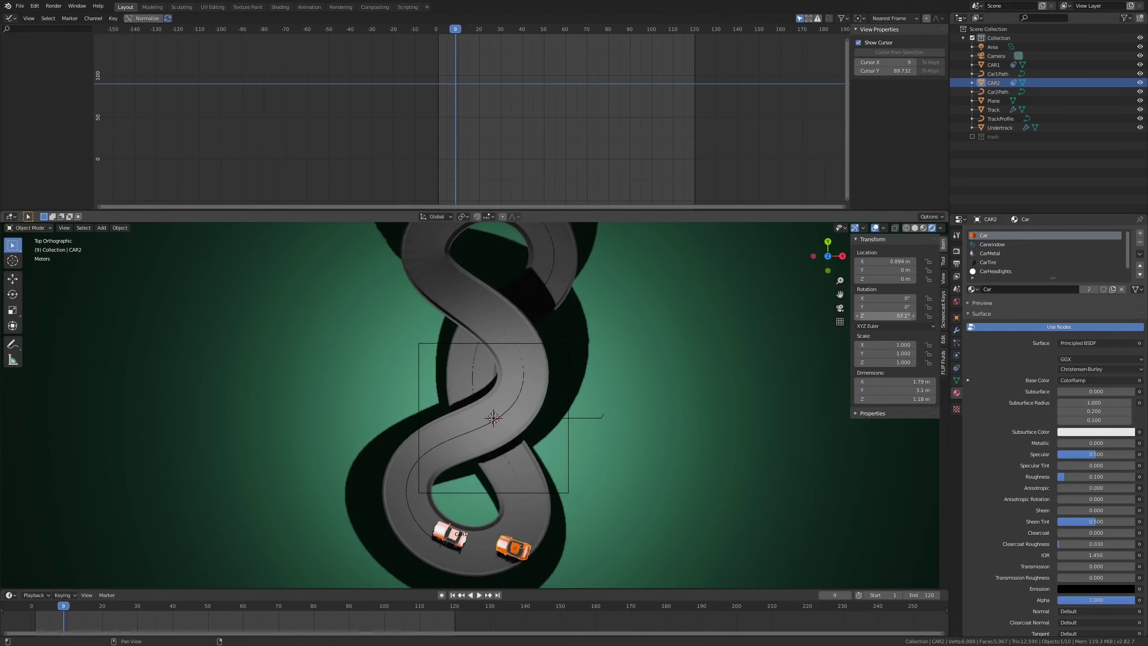
pyautogui.rightClick(891, 316)
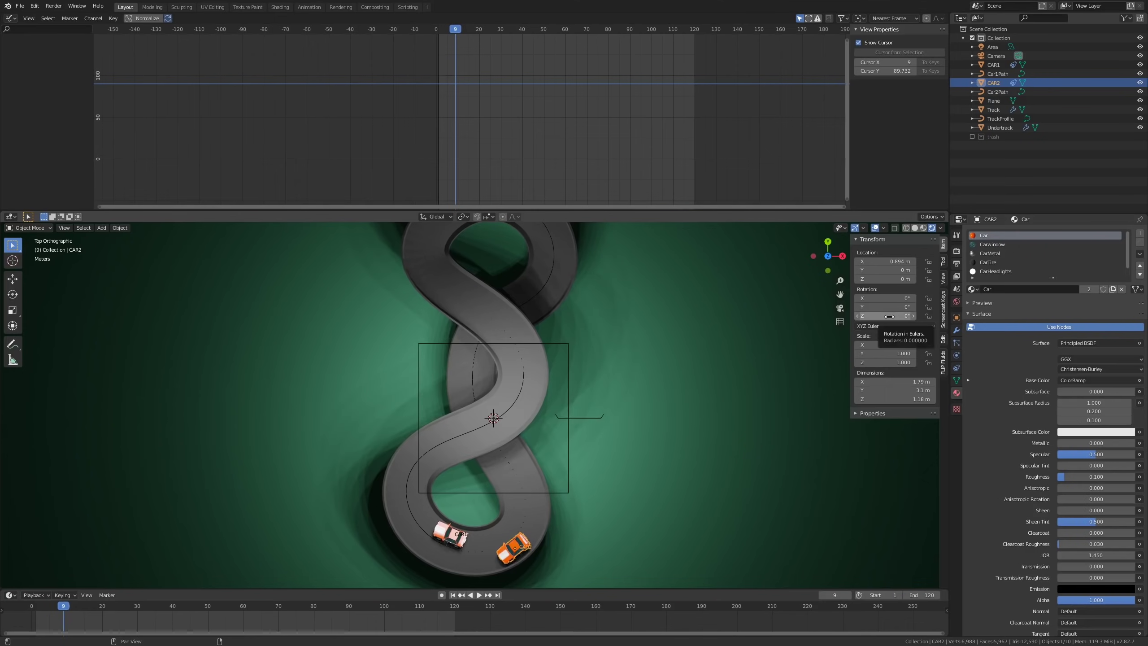
pyautogui.keyDown('shift'); pyautogui.moveTo(474, 473); pyautogui.dragTo(510, 425, button='middle'); pyautogui.keyUp('shift')
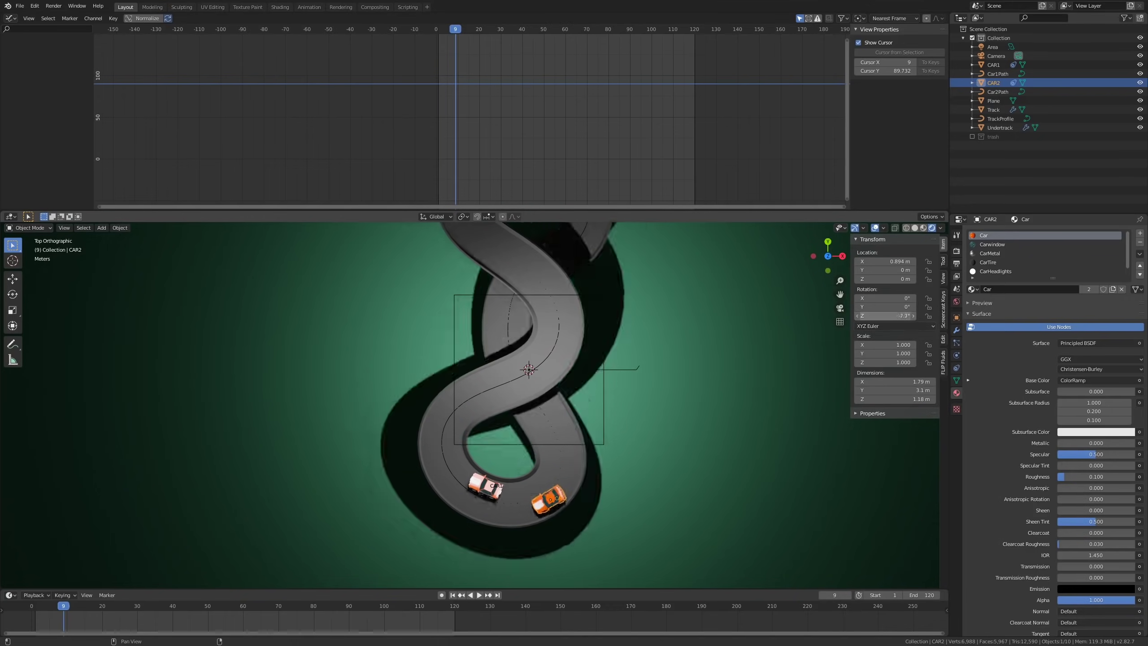
# Step: At frame 4, set CAR2's Z rotation to -70.8° and insert a single keyframe on that value
pyautogui.press('space')
pyautogui.click(38, 605)
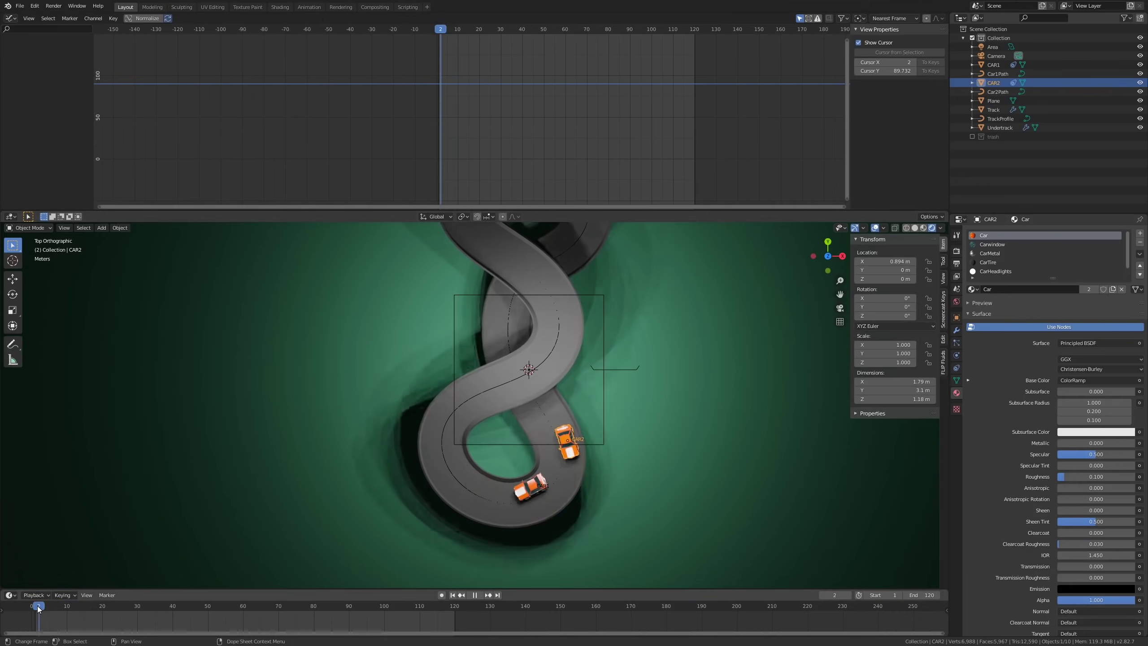
pyautogui.press('space')
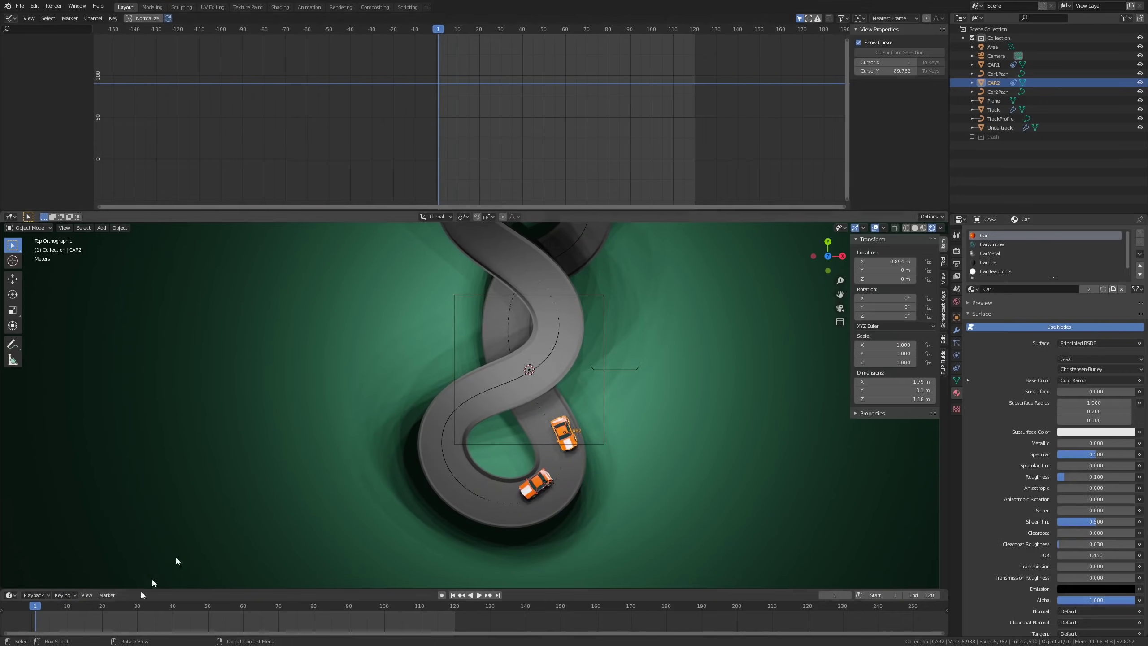
pyautogui.scroll(2, 565, 520)
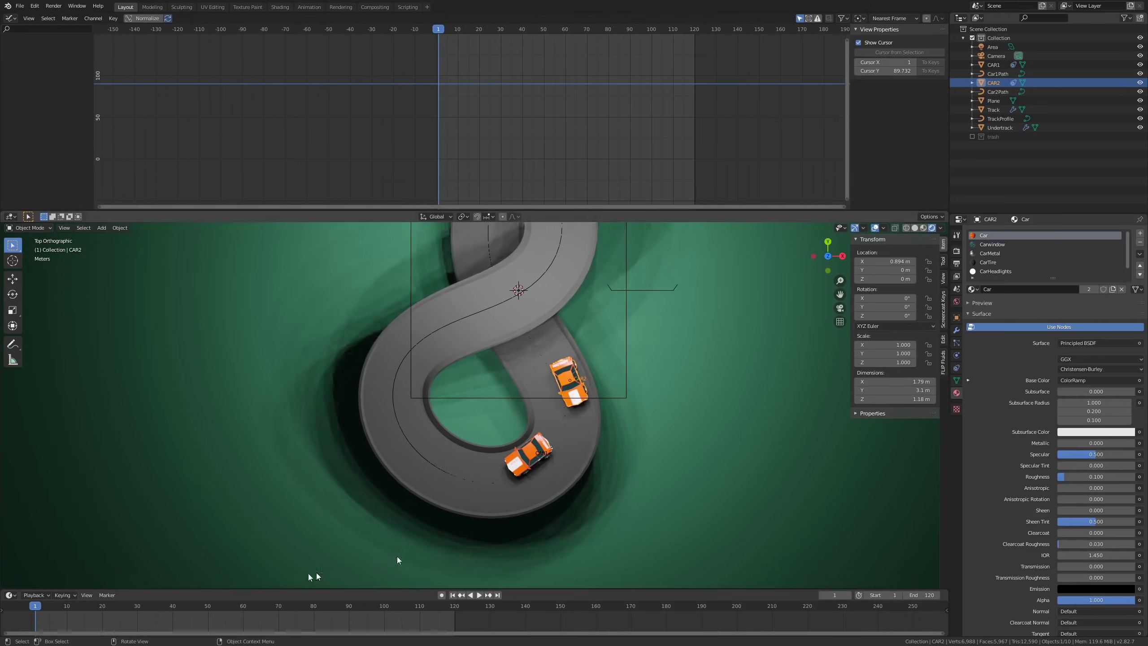
pyautogui.moveTo(39, 608)
pyautogui.mouseDown()
pyautogui.moveTo(53, 605)
pyautogui.moveTo(39, 613)
pyautogui.mouseUp()
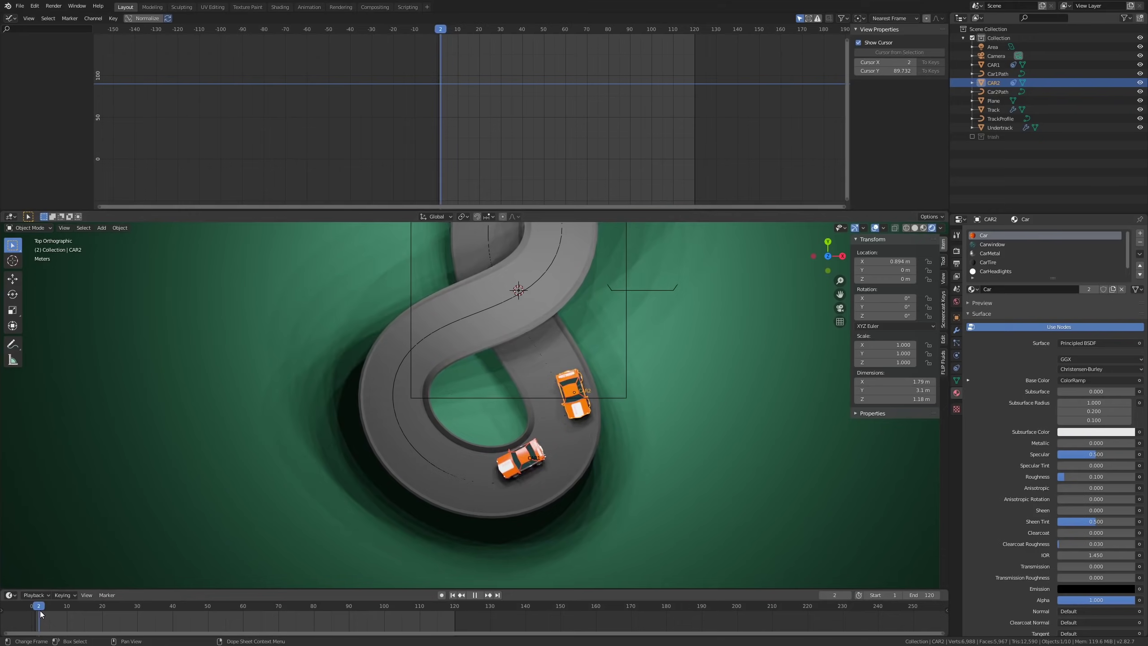
pyautogui.press('space')
pyautogui.moveTo(880, 312); pyautogui.dragTo(848, 313)
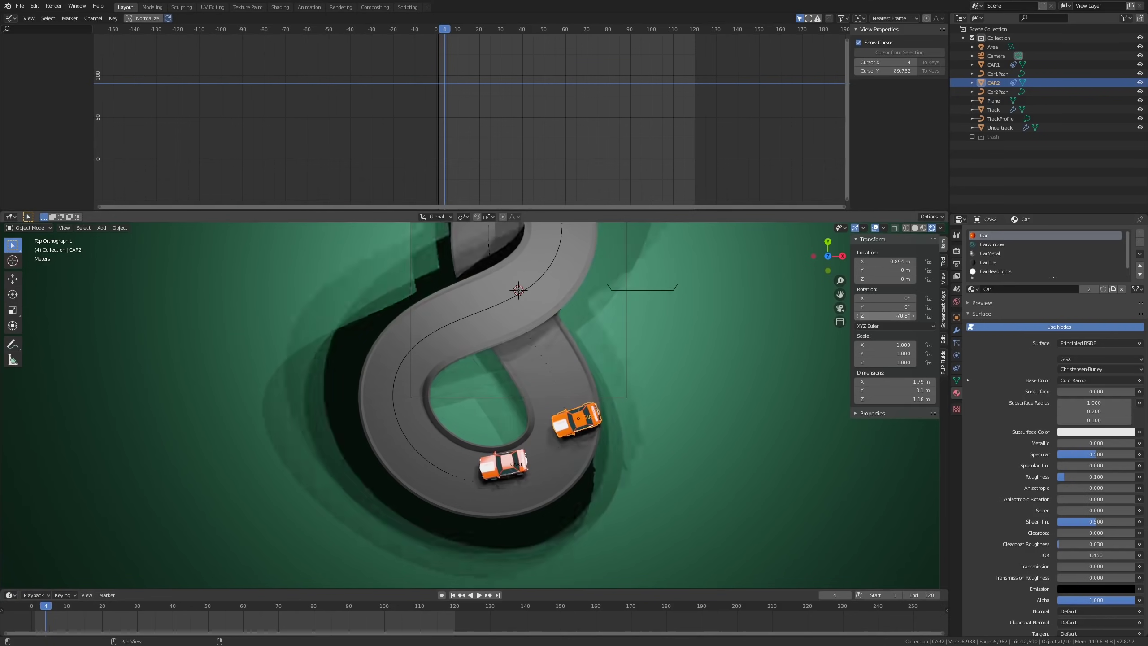
pyautogui.rightClick(881, 313)
pyautogui.click(877, 322)
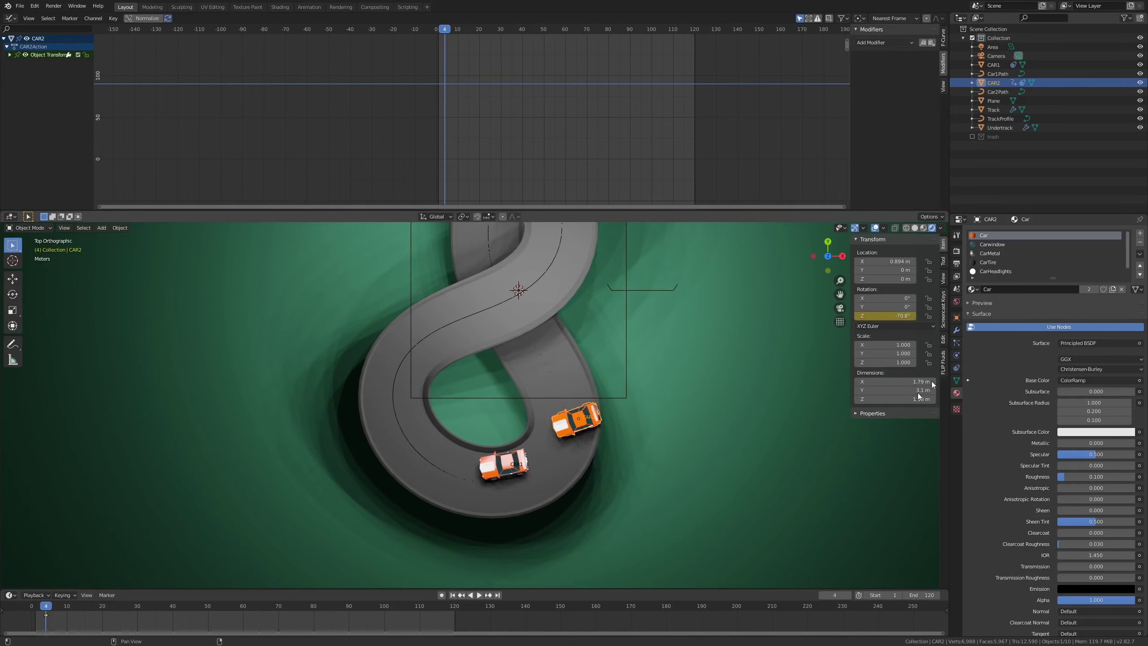
# Step: Switch the viewport to solid shading and color the objects with the Random option
pyautogui.click(913, 228)
pyautogui.keyDown('shift'); pyautogui.moveTo(712, 454); pyautogui.dragTo(703, 469, button='middle'); pyautogui.keyUp('shift')
pyautogui.click(883, 228)
pyautogui.click(885, 231)
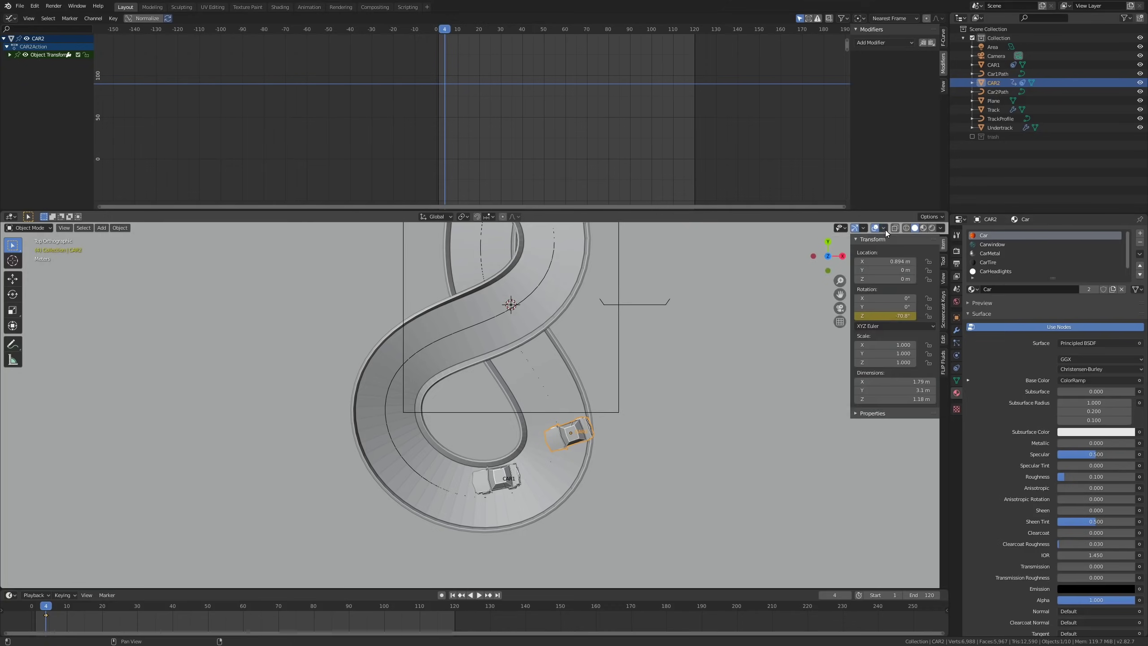
pyautogui.click(941, 228)
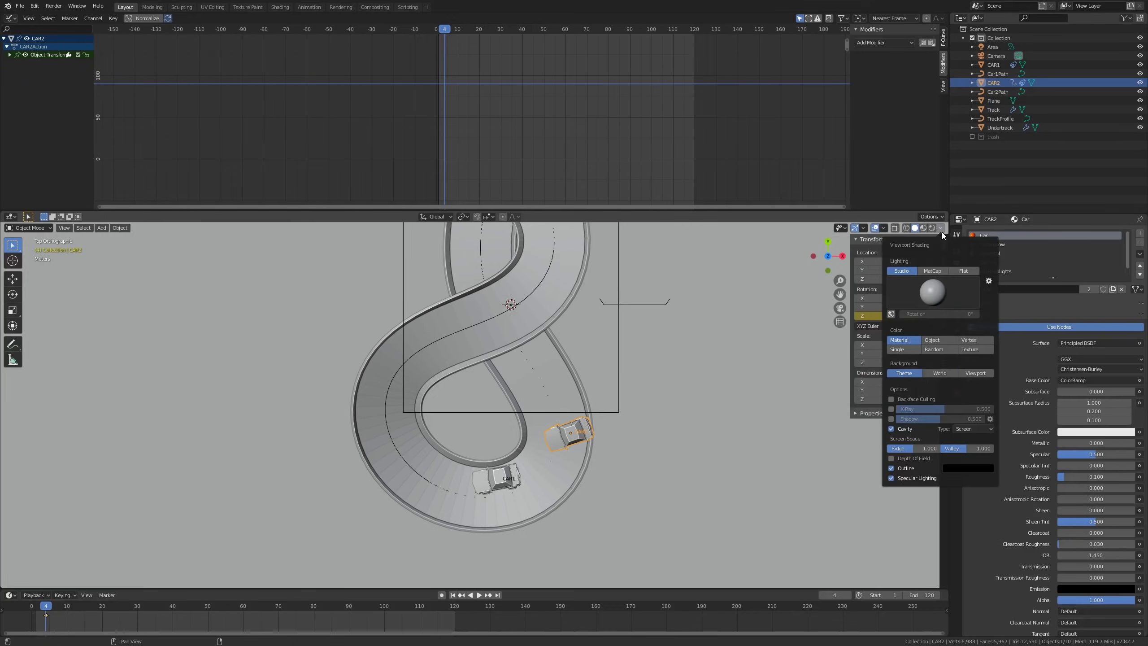
pyautogui.click(937, 351)
pyautogui.keyDown('shift'); pyautogui.moveTo(599, 382); pyautogui.dragTo(629, 322, button='middle'); pyautogui.keyUp('shift')
pyautogui.scroll(2, 630, 324)
pyautogui.scroll(-1, 632, 328)
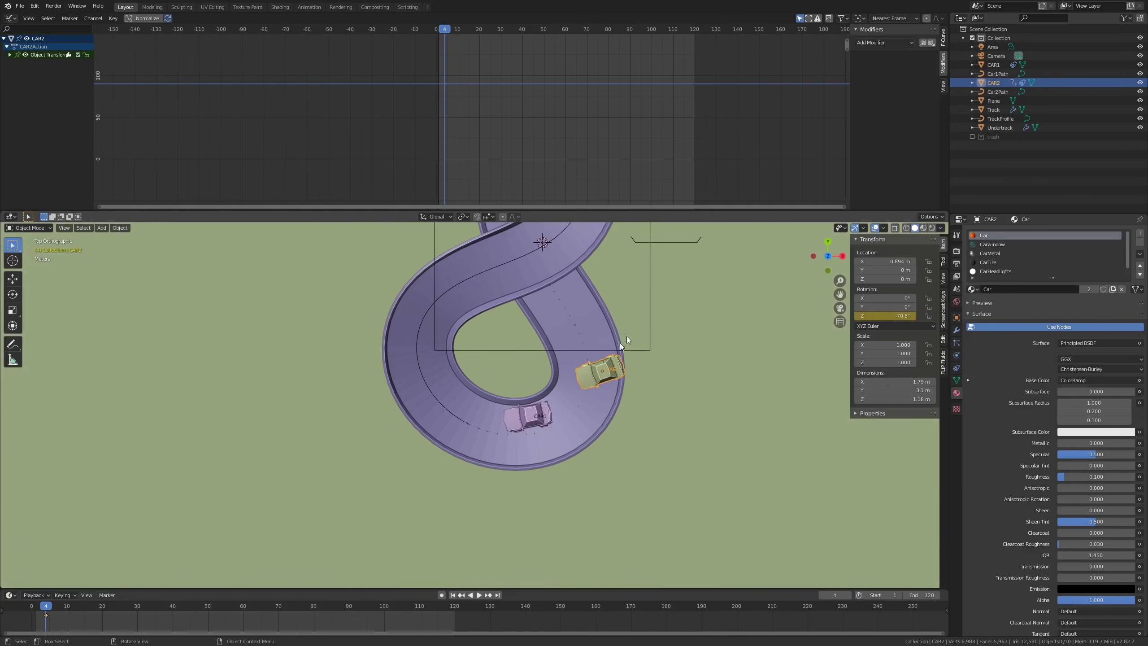
pyautogui.keyDown('shift'); pyautogui.moveTo(651, 372); pyautogui.dragTo(657, 395, button='middle'); pyautogui.keyUp('shift')
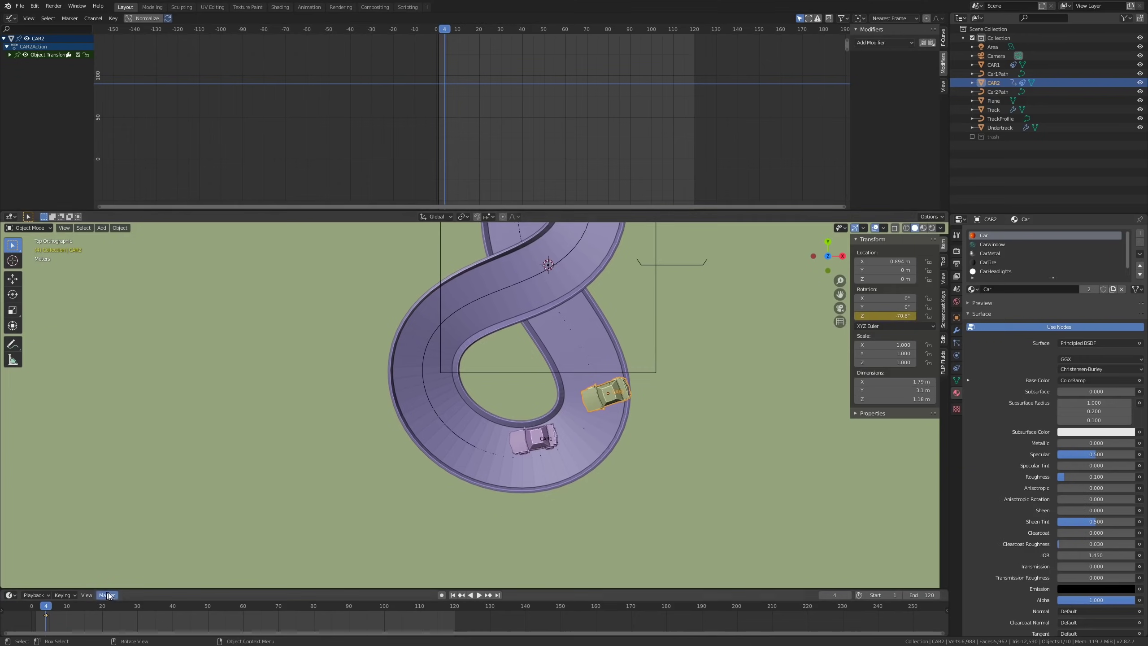
# Step: Keyframe CAR2's Z rotation of -70.8° at frame 120
pyautogui.click(456, 606)
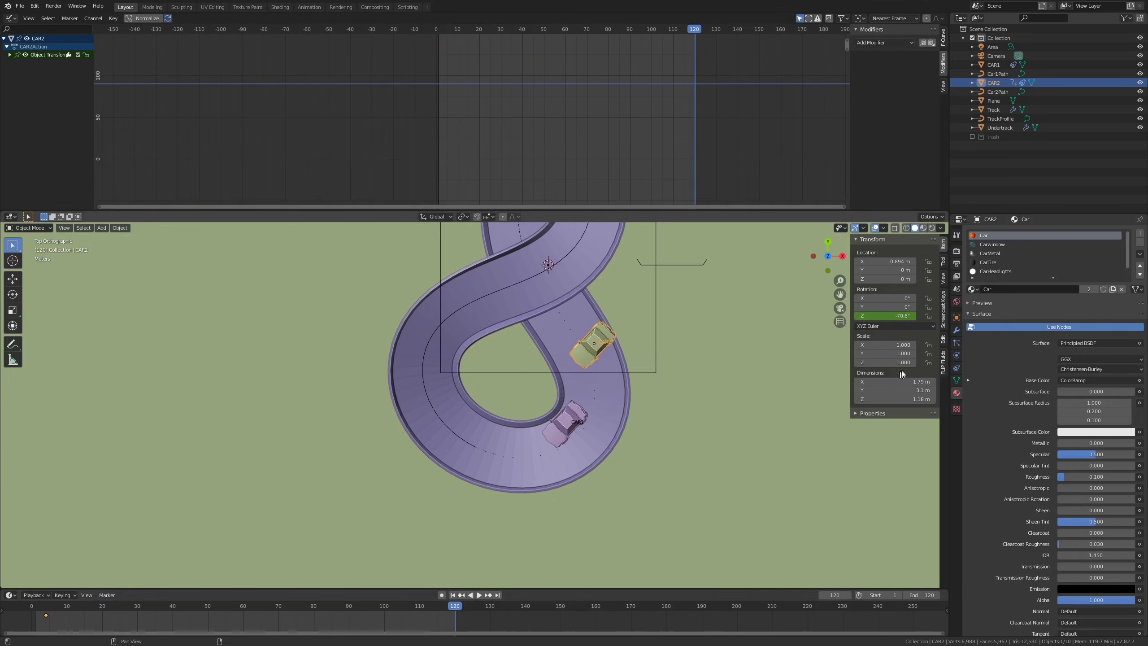
pyautogui.rightClick(909, 318)
pyautogui.click(900, 312)
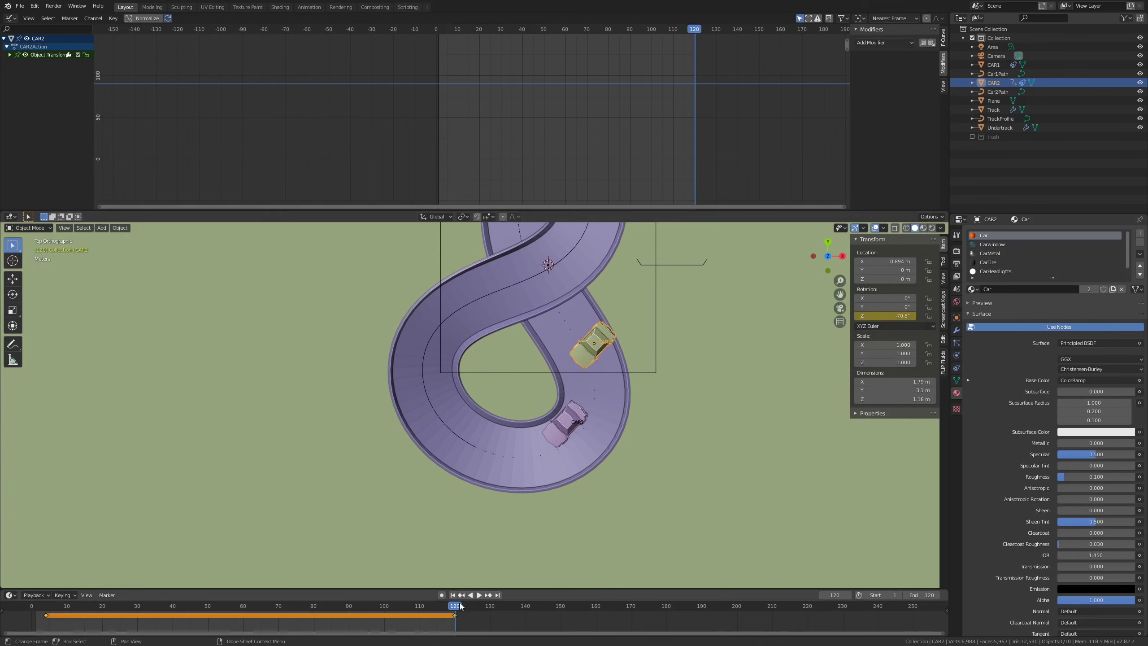
# Step: Play the animation over the whole track from the top to review CAR2's sideways rotation
pyautogui.click(442, 608)
pyautogui.moveTo(442, 610); pyautogui.dragTo(384, 616)
pyautogui.press('space')
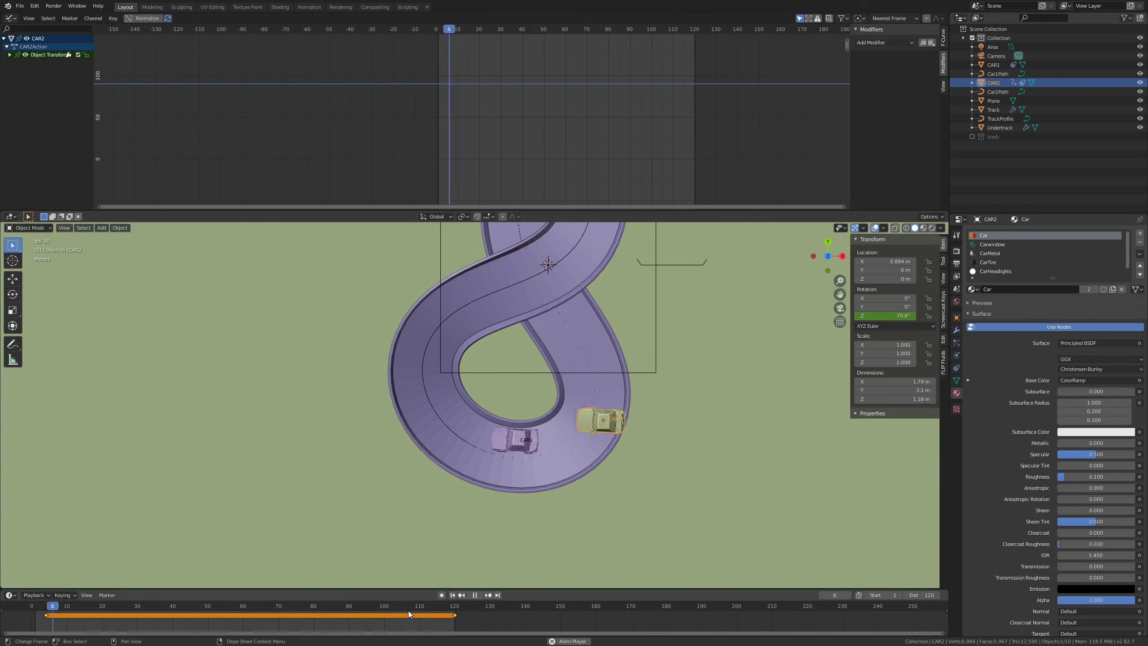
pyautogui.press('Home')
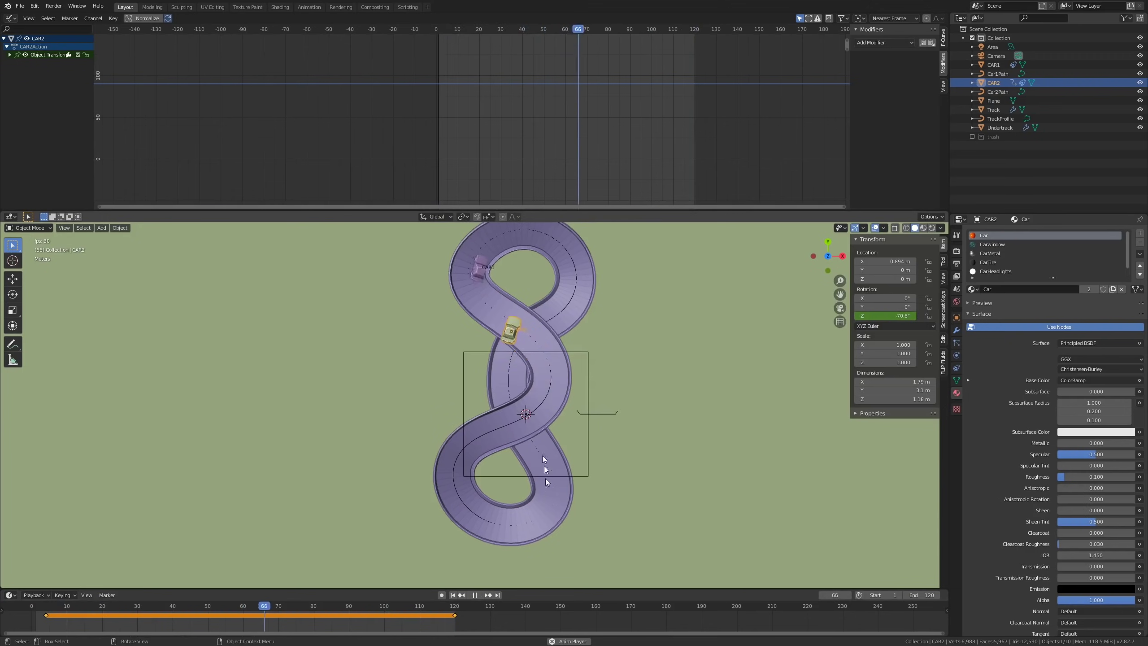
pyautogui.scroll(1, 546, 489)
pyautogui.scroll(-2, 537, 485)
pyautogui.keyDown('shift'); pyautogui.moveTo(526, 457); pyautogui.dragTo(547, 441, button='middle'); pyautogui.keyUp('shift')
pyautogui.press('space')
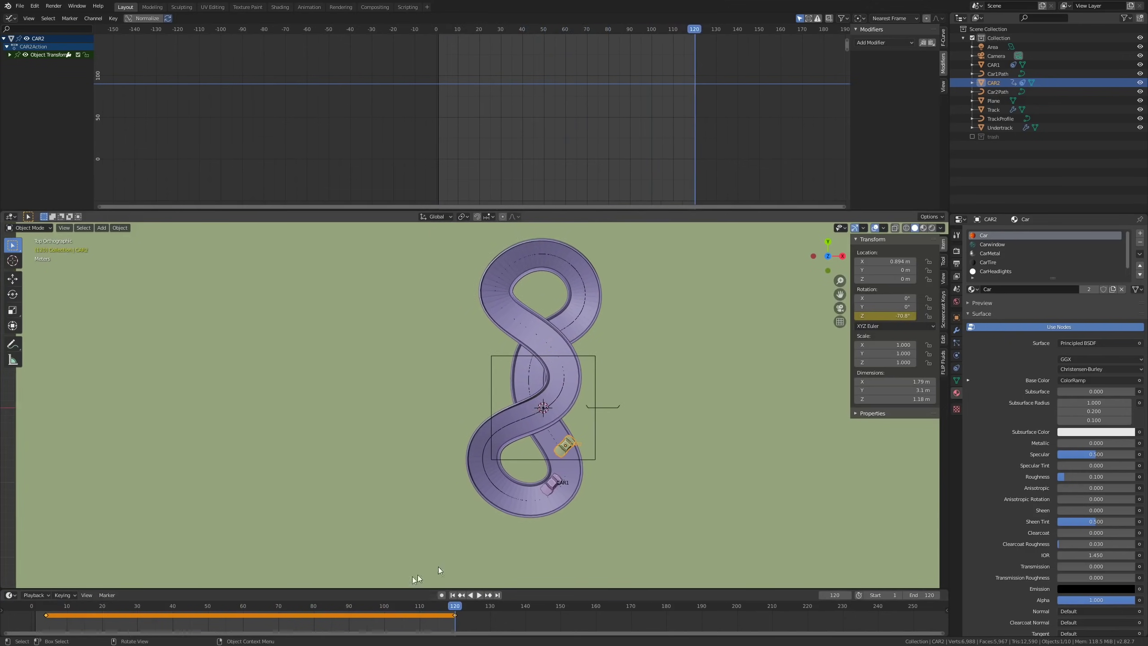
# Step: Keyframe CAR2's Z rotation at about 0° on frame 31 and at 52° on frame 41
pyautogui.moveTo(51, 614); pyautogui.dragTo(140, 606)
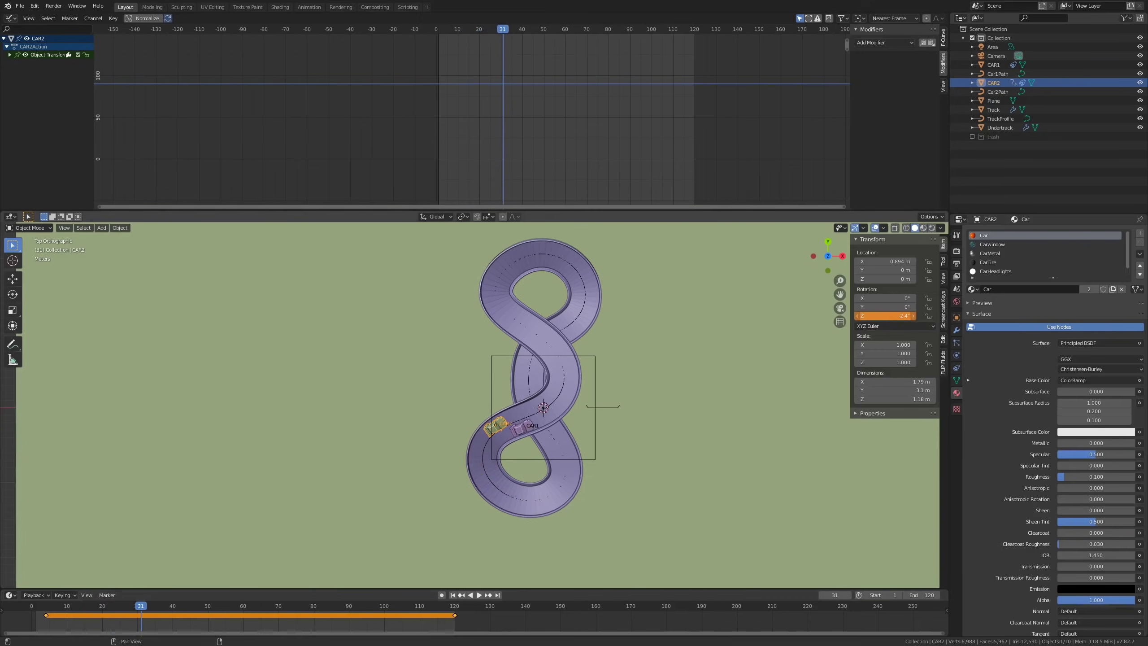
pyautogui.rightClick(885, 316)
pyautogui.click(884, 303)
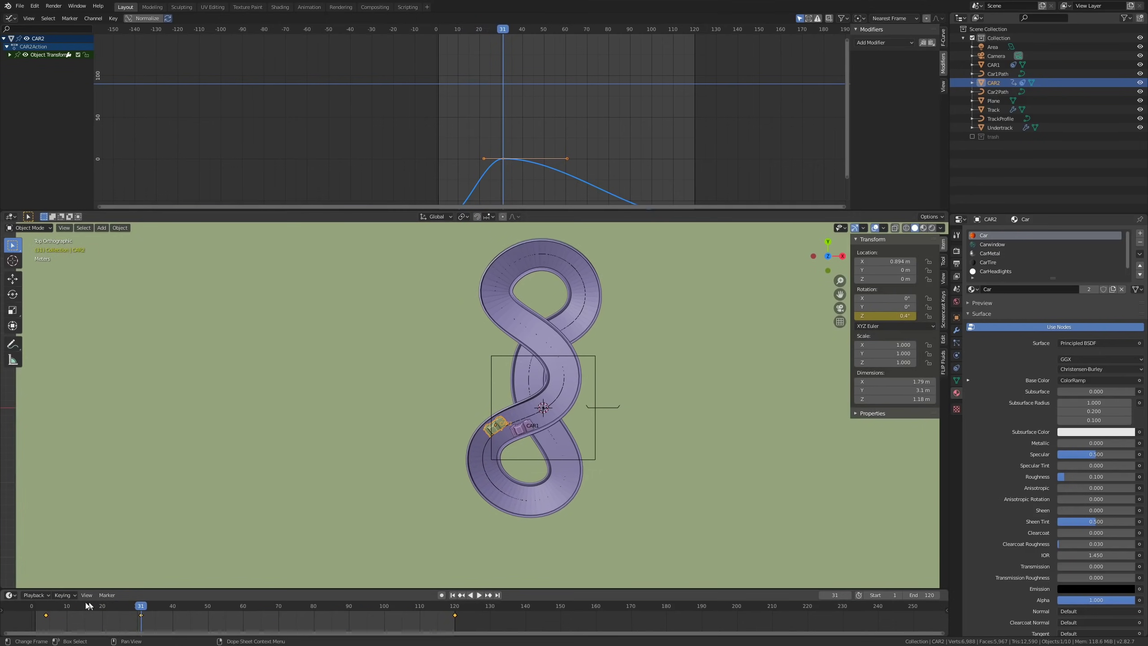
pyautogui.moveTo(134, 607); pyautogui.dragTo(176, 607)
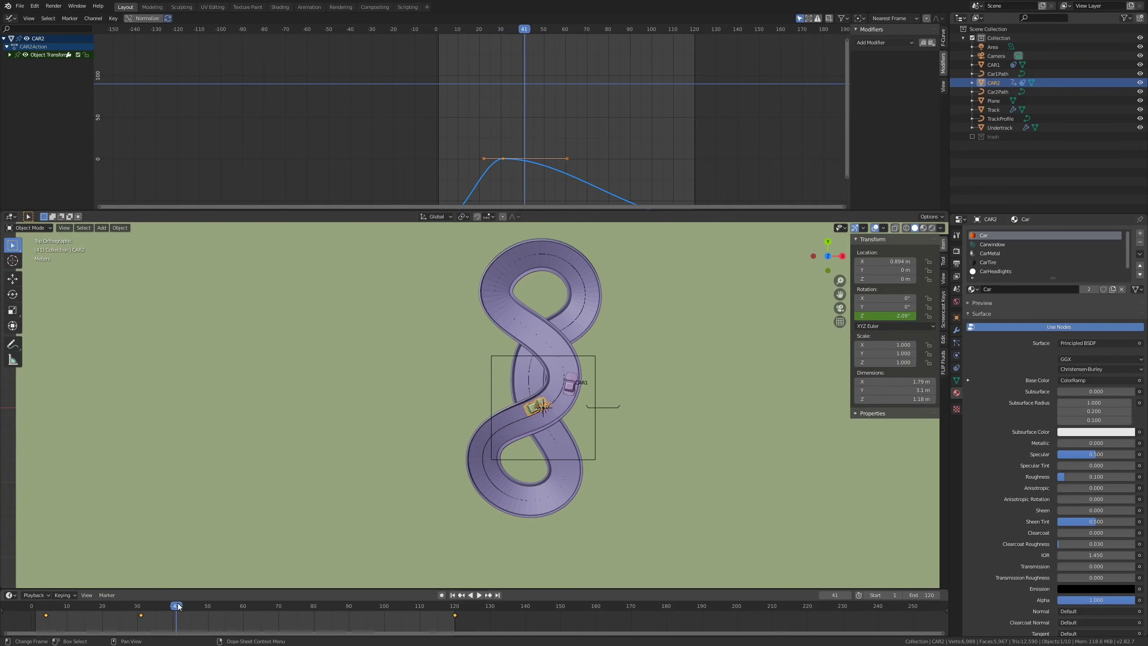
pyautogui.rightClick(885, 316)
pyautogui.click(884, 302)
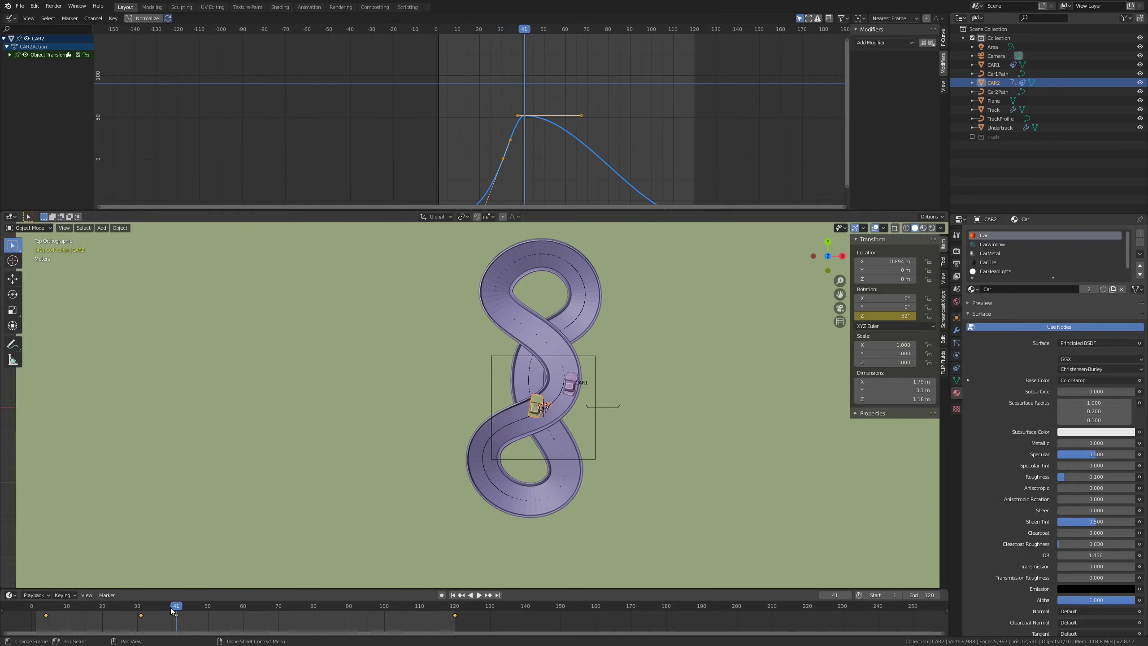
# Step: Adjust CAR2's Z rotation to drift with the track's curve and keyframe it at frames 61 and 77
pyautogui.press('space')
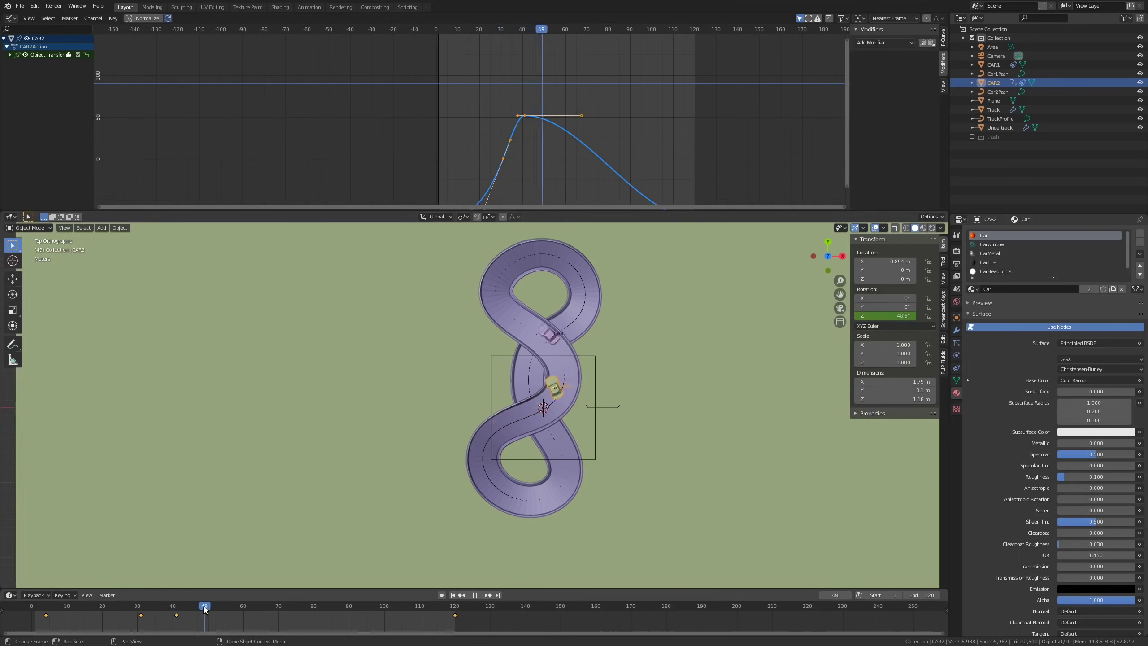
pyautogui.press('space')
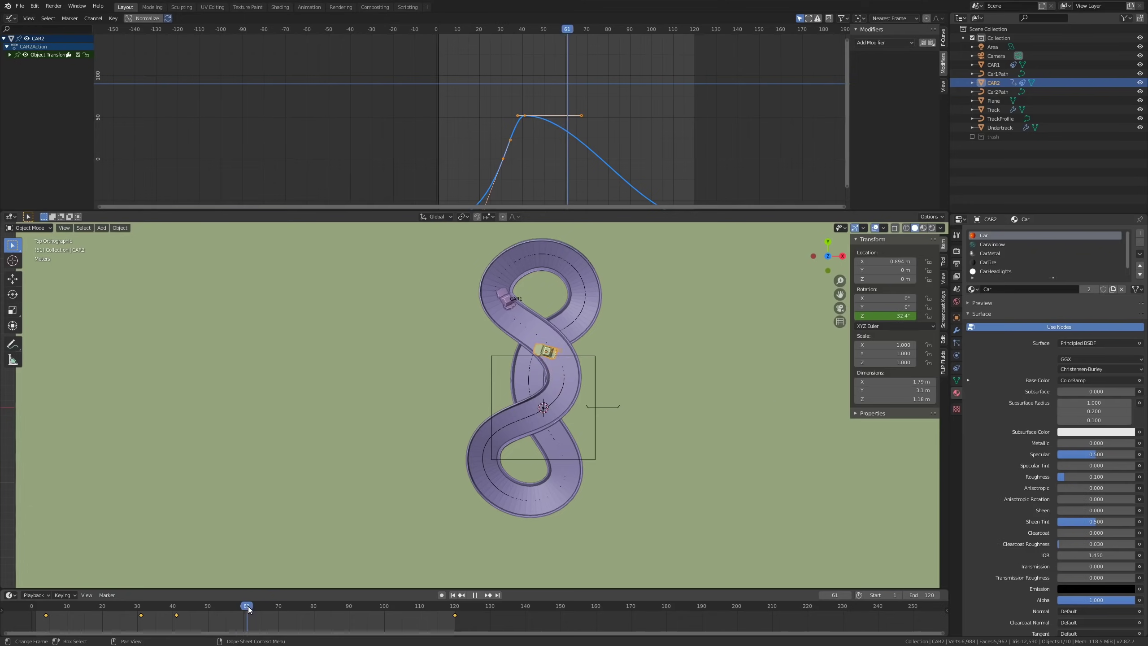
pyautogui.rightClick(886, 316)
pyautogui.click(879, 313)
pyautogui.press('space')
pyautogui.press('space')
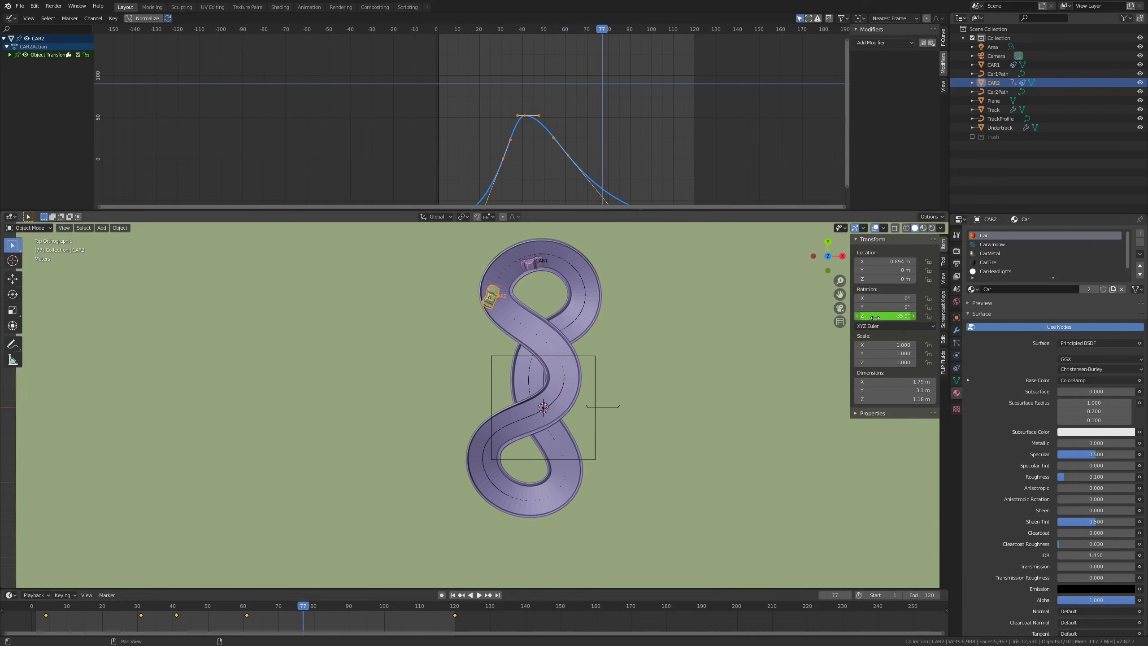
pyautogui.rightClick(877, 316)
pyautogui.click(878, 314)
# Step: Straighten CAR2 and keyframe its Z rotation at frame 99, and keyframe it at 23° on frame 109
pyautogui.press('space')
pyautogui.moveTo(310, 607); pyautogui.dragTo(381, 606)
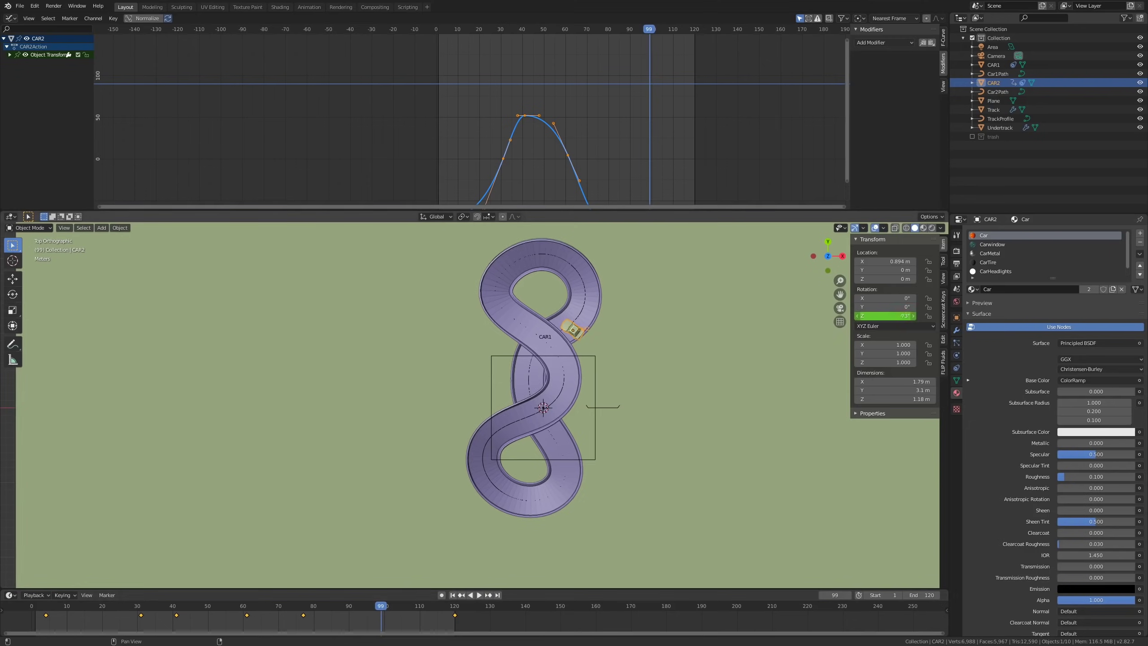
pyautogui.rightClick(905, 314)
pyautogui.click(886, 304)
pyautogui.moveTo(392, 608); pyautogui.dragTo(416, 610)
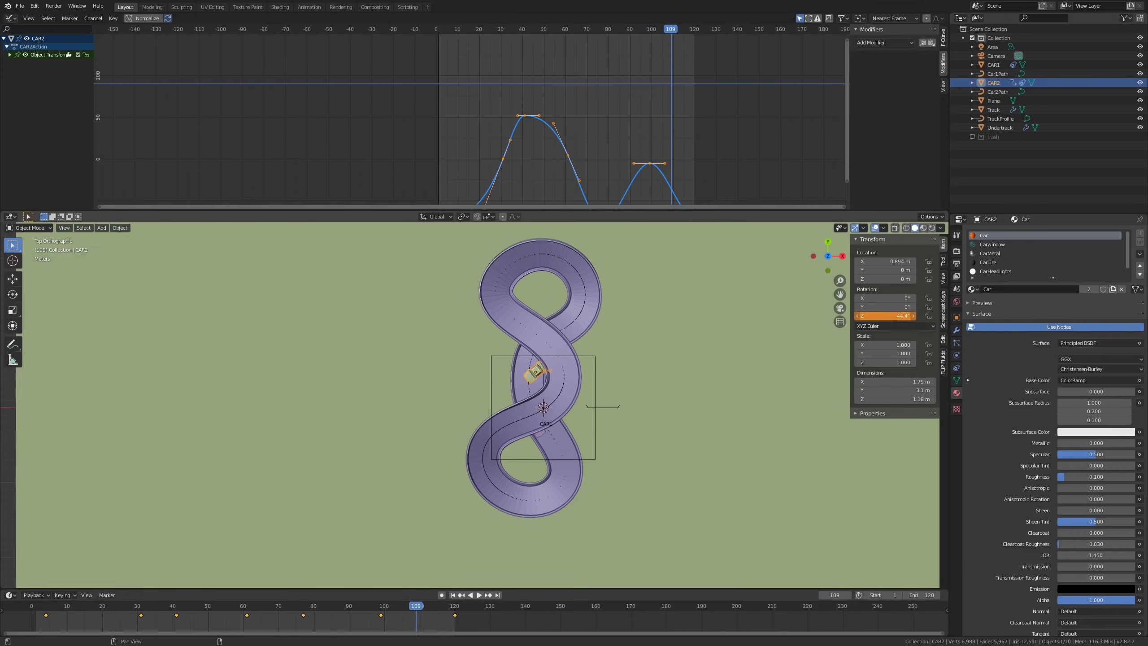
pyautogui.rightClick(897, 315)
pyautogui.click(885, 305)
# Step: Play and scrub through the animation in perspective view to review CAR2's drifting around the track
pyautogui.press('space')
pyautogui.moveTo(568, 433); pyautogui.dragTo(486, 377, button='middle')
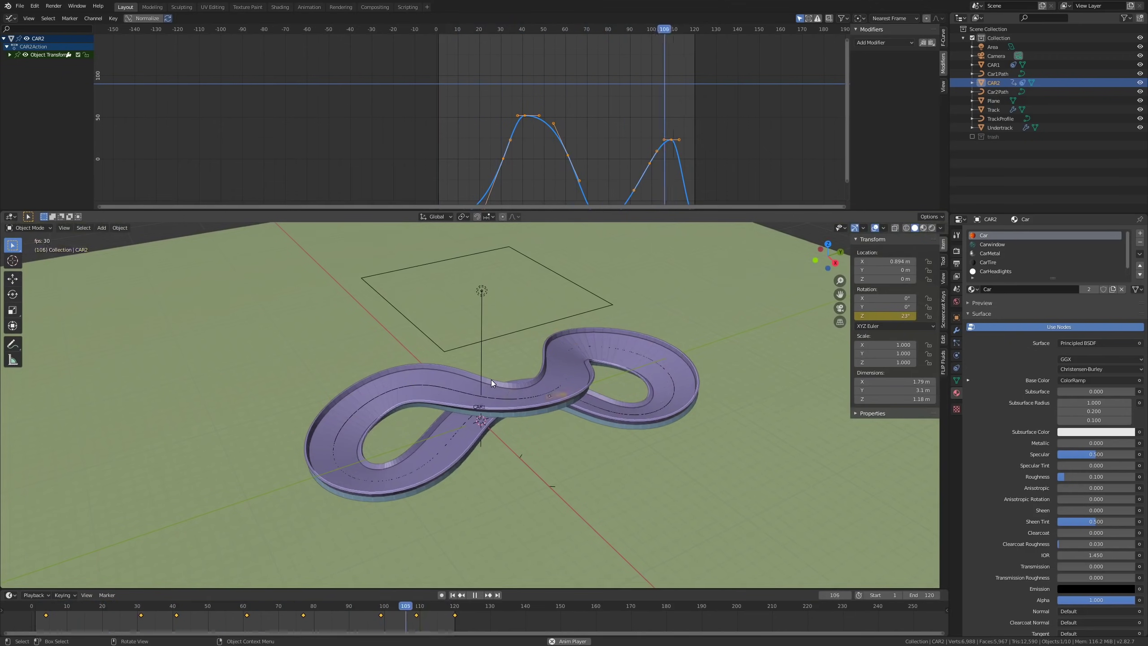
pyautogui.press('space')
pyautogui.moveTo(54, 607); pyautogui.dragTo(451, 593)
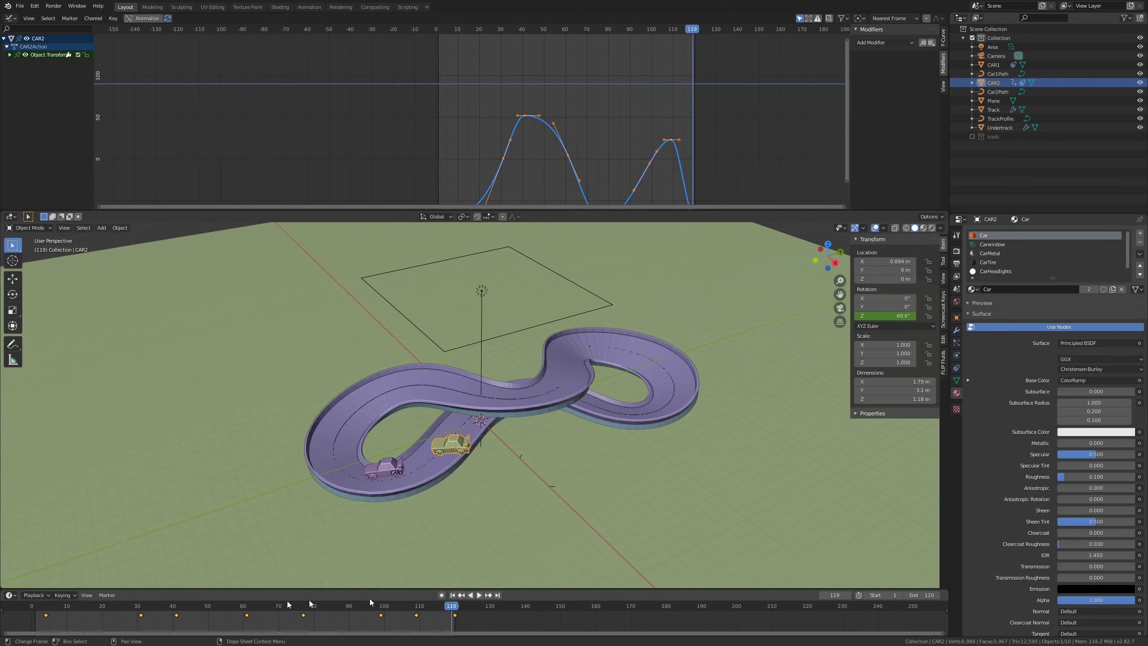
pyautogui.click(31, 606)
pyautogui.press('space')
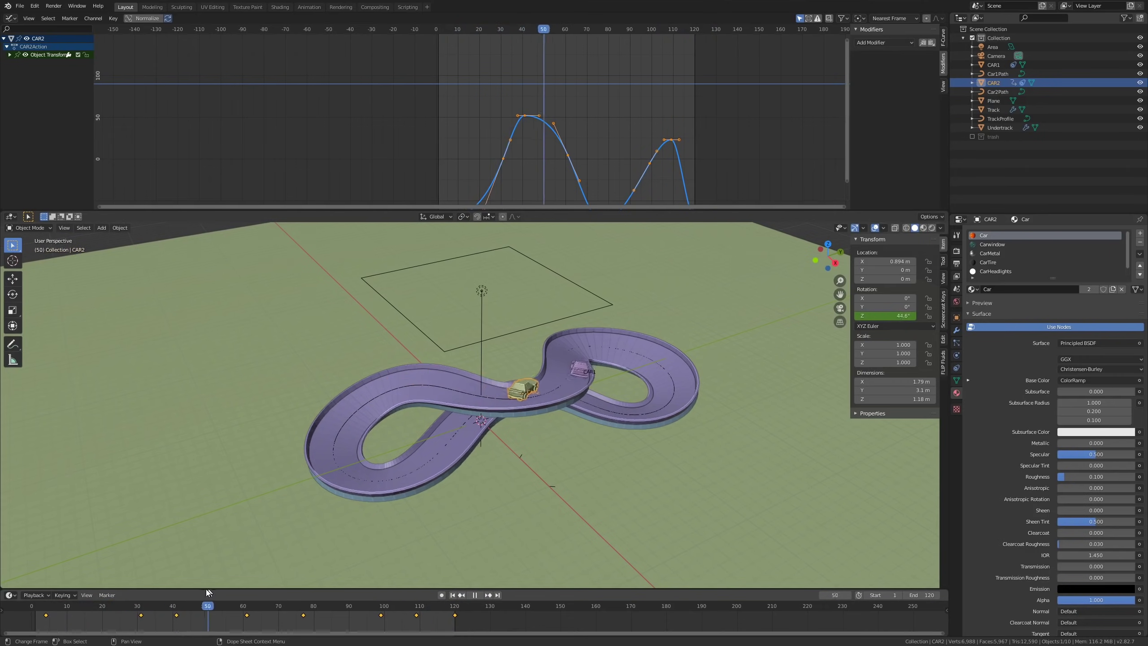
pyautogui.press('Escape')
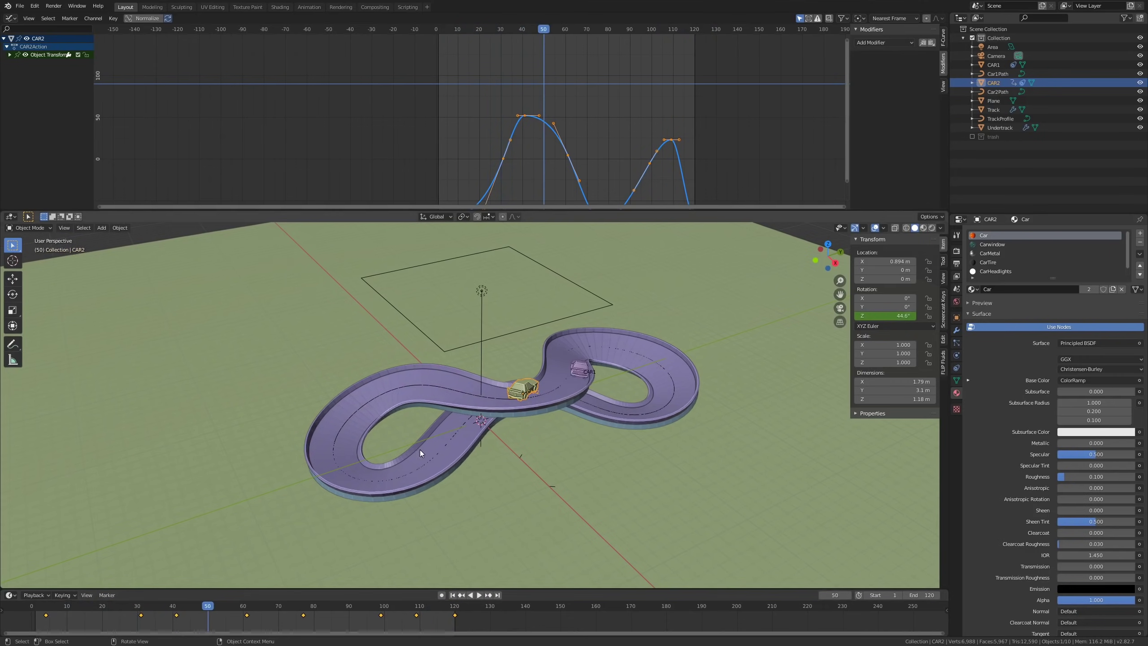
# Step: In top view, shift CAR2's X location to about -0.08 m and scrub the opening frames to check the cars' spacing
pyautogui.moveTo(624, 363); pyautogui.dragTo(589, 424, button='middle')
pyautogui.press('KP_7')
pyautogui.moveTo(36, 608); pyautogui.dragTo(84, 614)
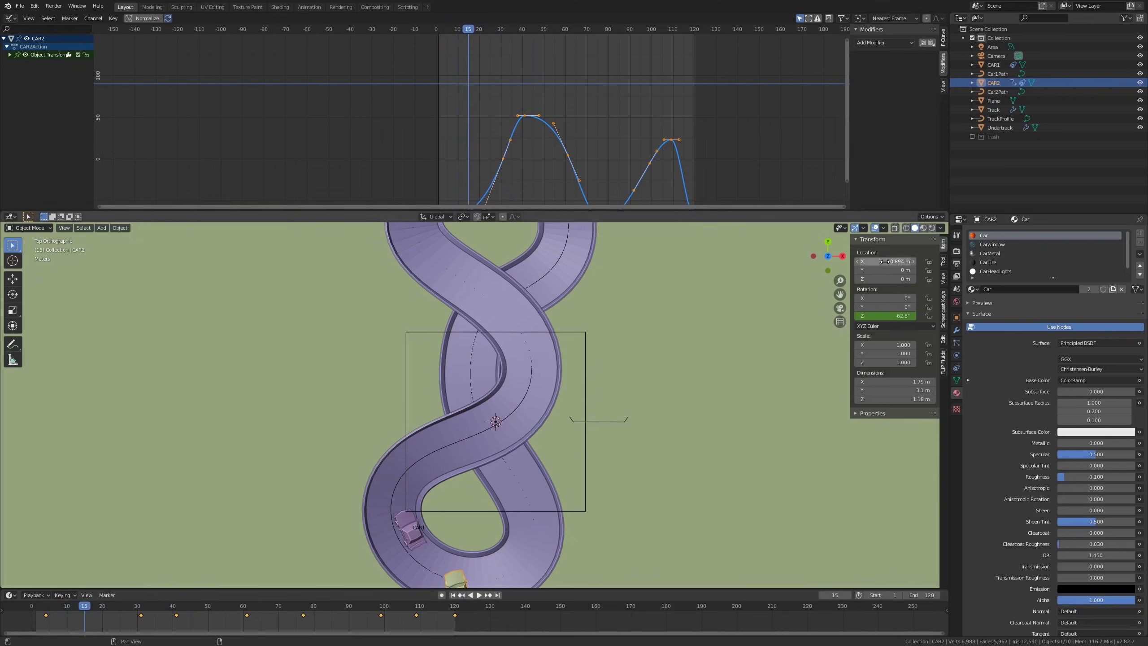
pyautogui.keyDown('shift'); pyautogui.moveTo(670, 394); pyautogui.dragTo(658, 387, button='middle'); pyautogui.keyUp('shift')
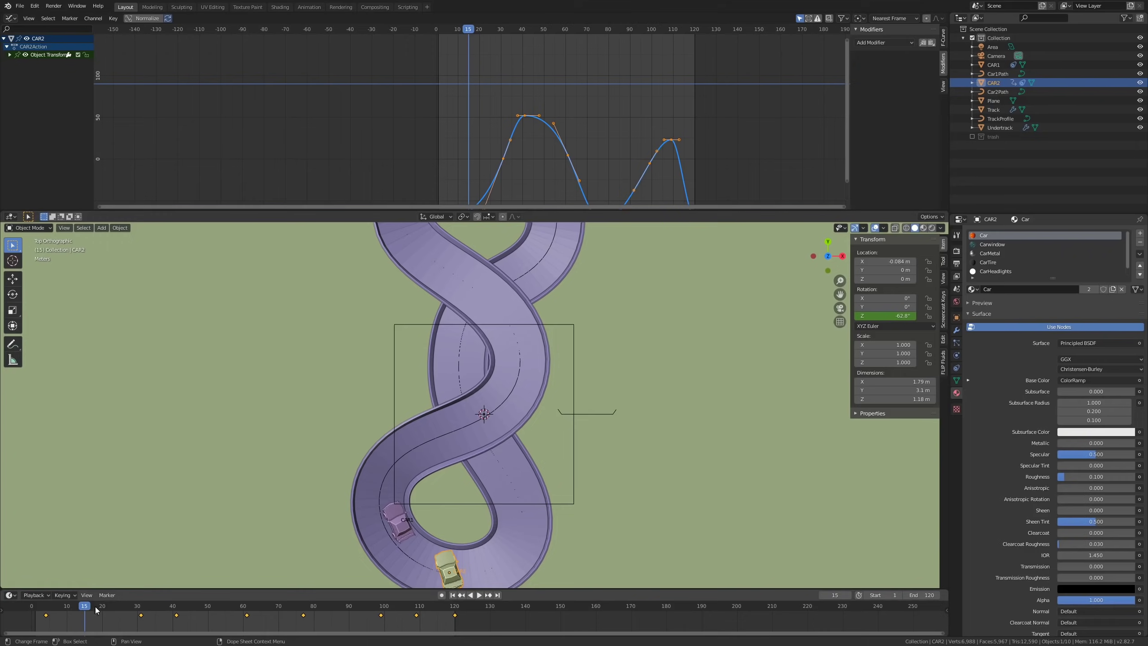
pyautogui.press('space')
pyautogui.moveTo(133, 609); pyautogui.dragTo(9, 627)
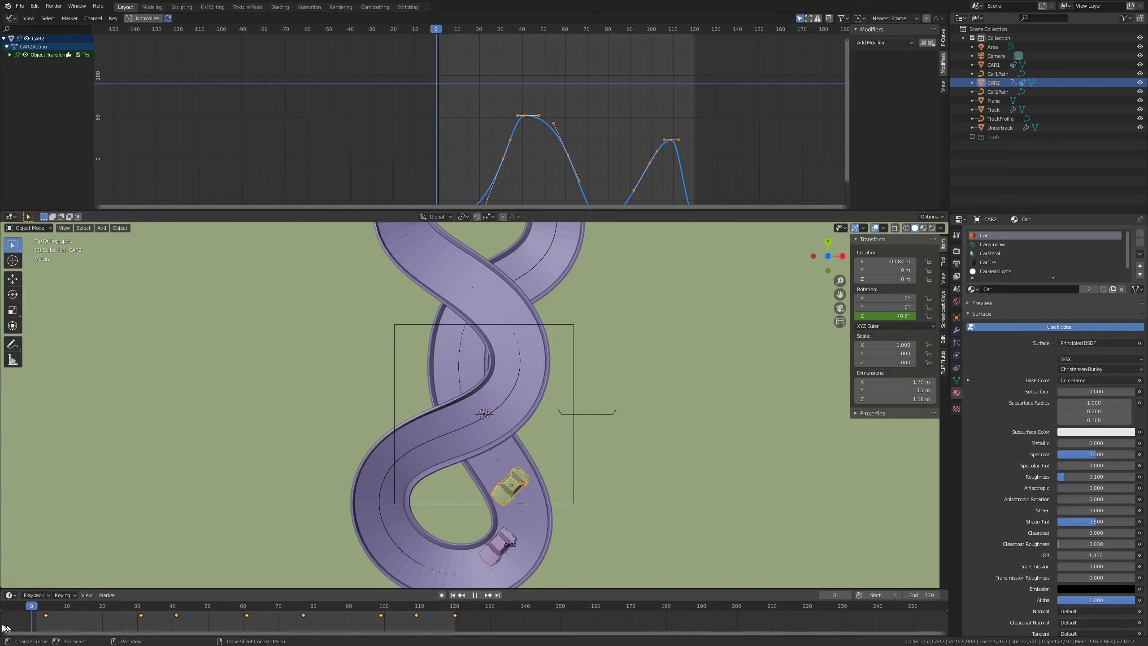
pyautogui.press('space')
pyautogui.keyDown('shift'); pyautogui.moveTo(444, 401); pyautogui.dragTo(415, 479, button='middle'); pyautogui.keyUp('shift')
# Step: At frame 95, shift CAR2 sideways in X and keyframe it, and keyframe CAR1's X location at -1.111 m
pyautogui.moveTo(278, 607); pyautogui.dragTo(368, 611)
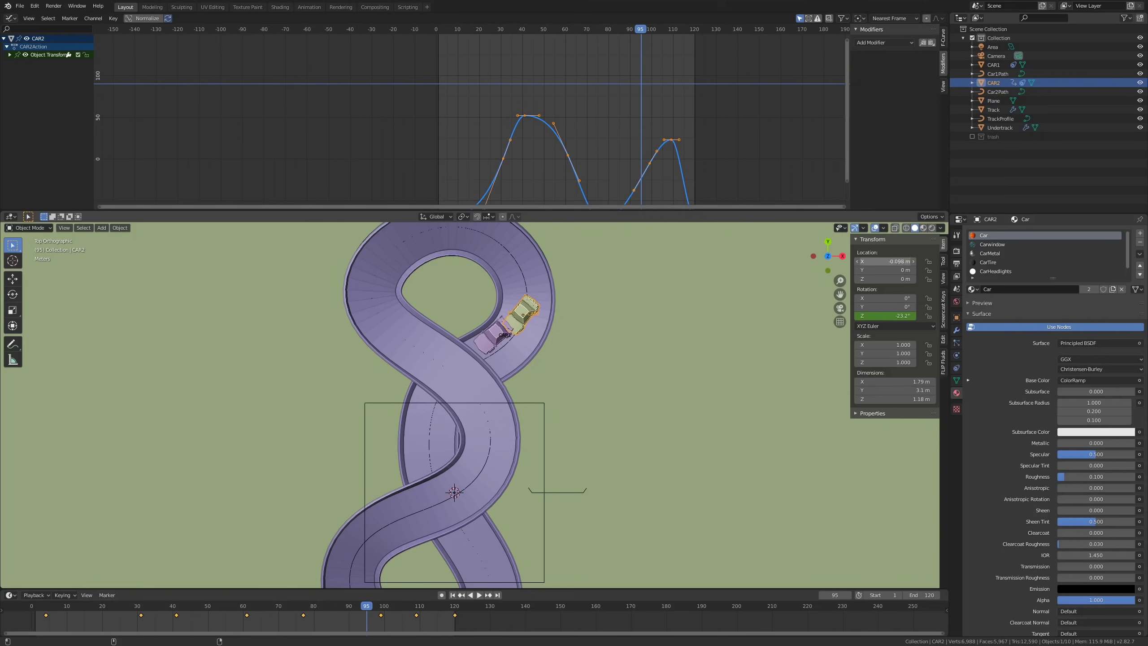
pyautogui.rightClick(896, 262)
pyautogui.click(864, 283)
pyautogui.click(509, 325)
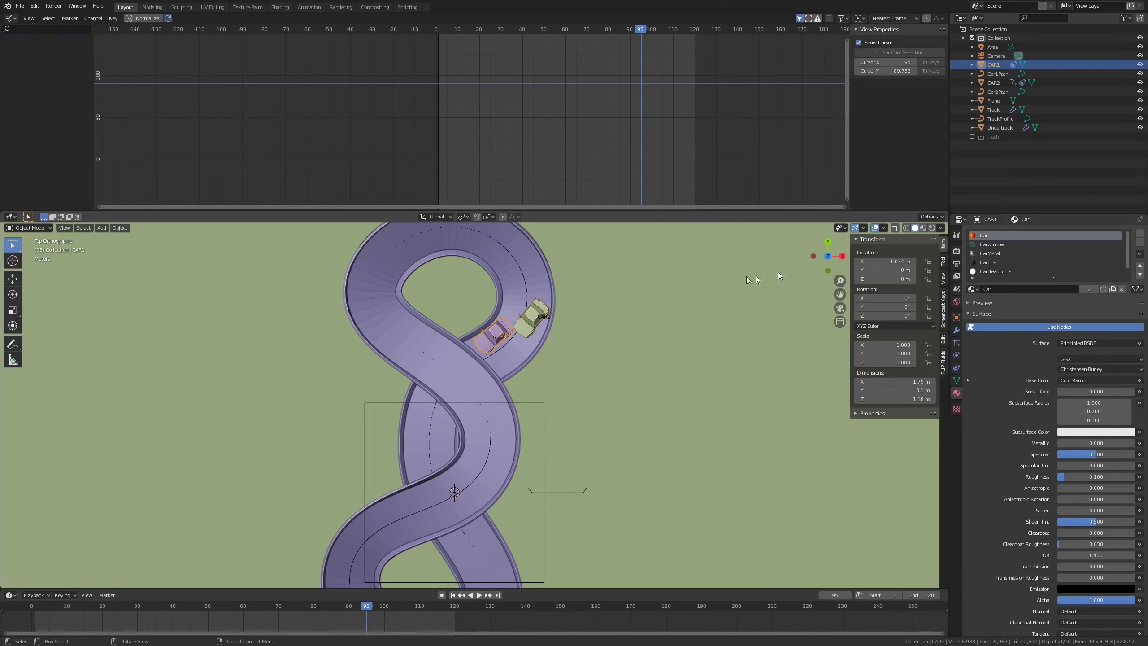
pyautogui.rightClick(893, 262)
pyautogui.click(886, 264)
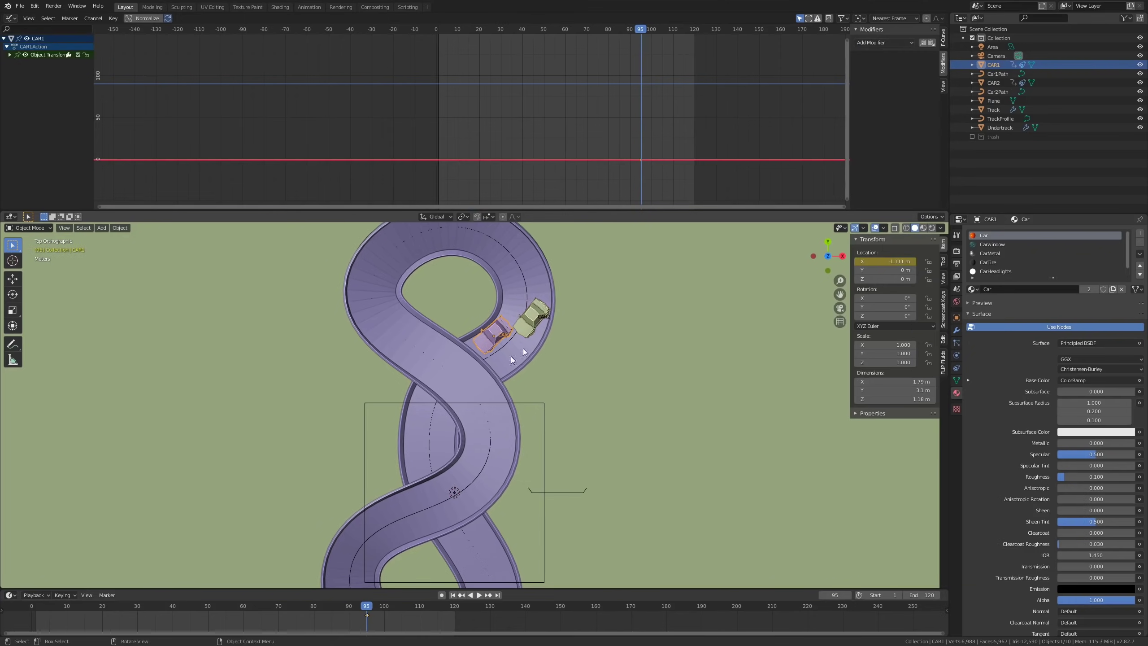
# Step: Keyframe CAR1's Z rotation at -54.7° on frame 3 and again on frame 120
pyautogui.click(36, 612)
pyautogui.press('space')
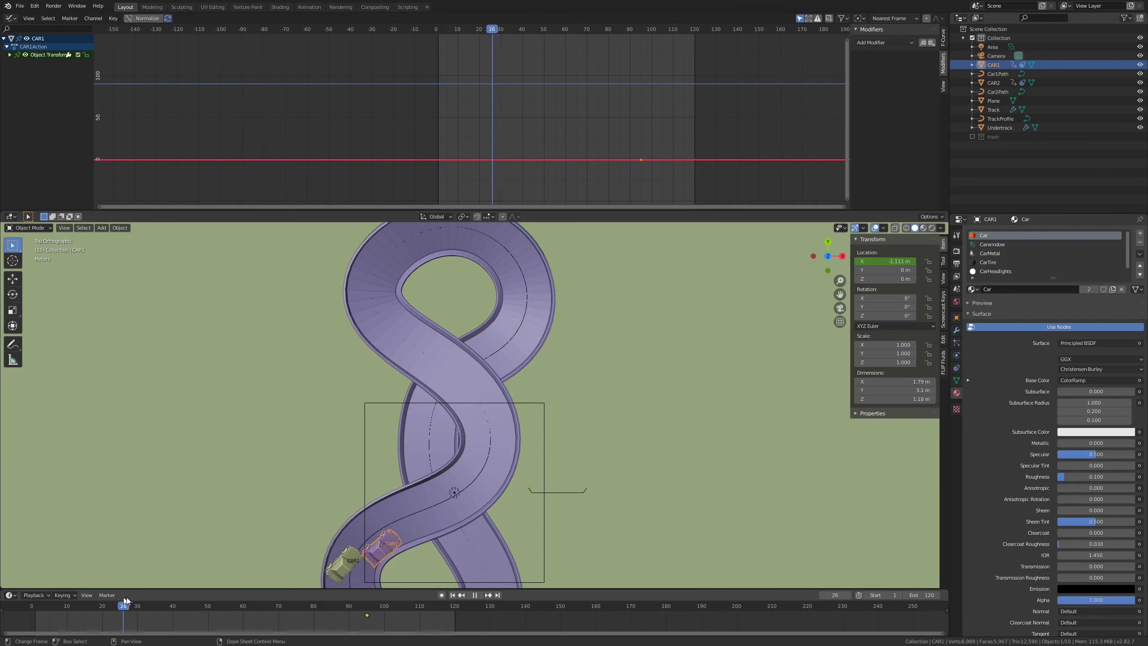
pyautogui.press('space')
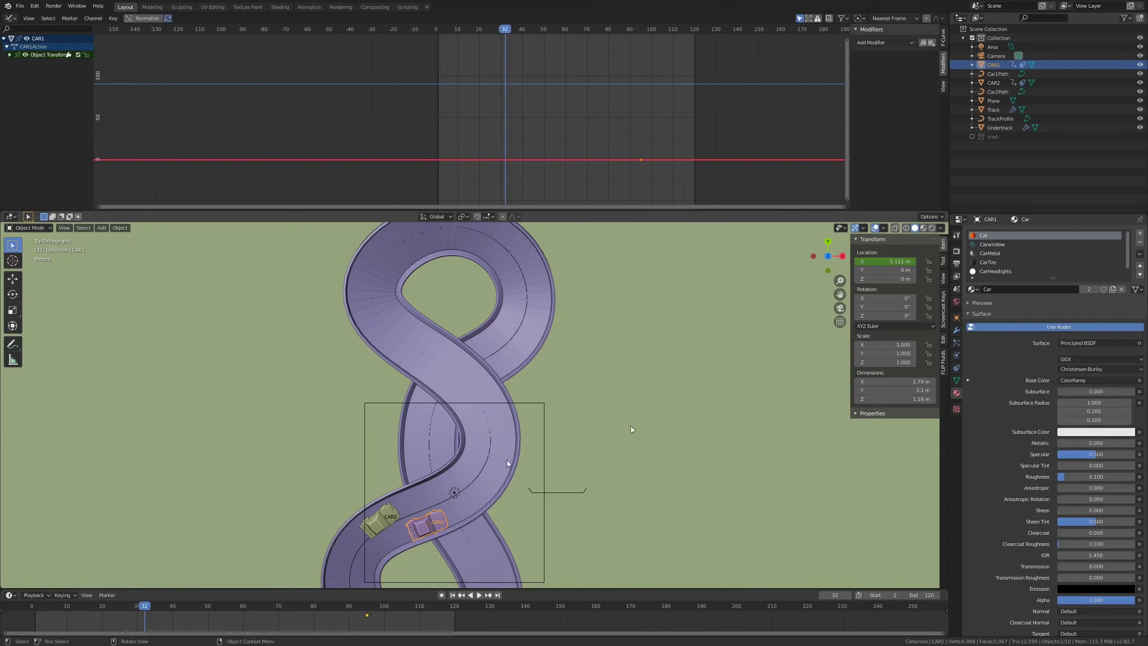
pyautogui.moveTo(40, 608); pyautogui.dragTo(43, 609)
pyautogui.keyDown('shift'); pyautogui.moveTo(429, 462); pyautogui.dragTo(518, 305, button='middle'); pyautogui.keyUp('shift')
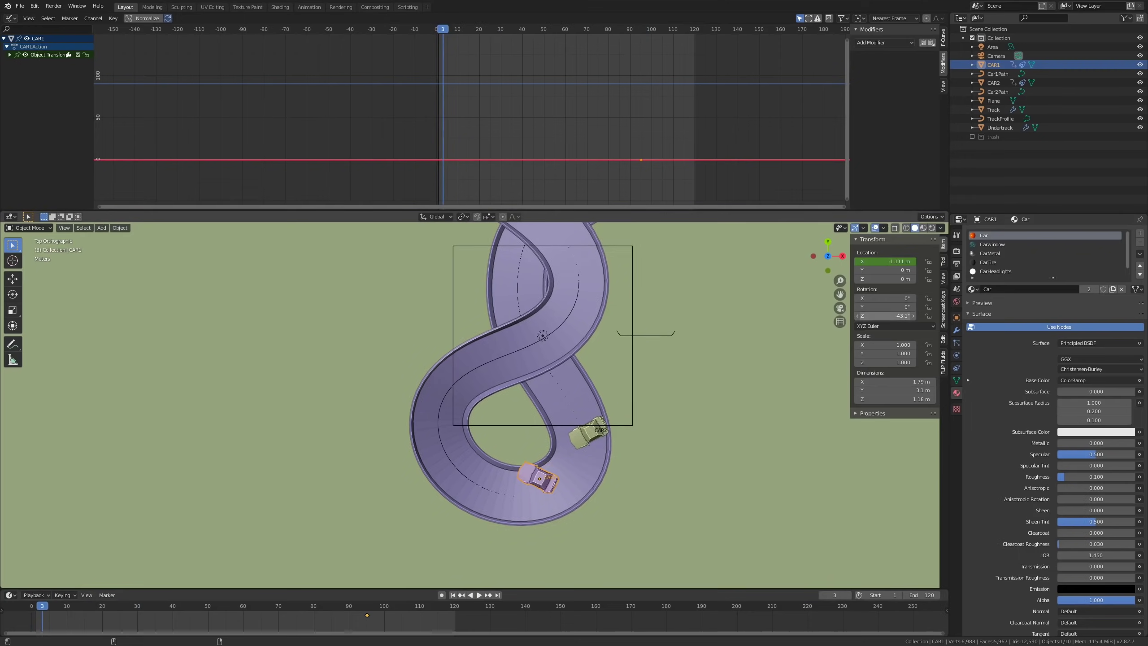
pyautogui.rightClick(904, 316)
pyautogui.click(899, 315)
pyautogui.moveTo(450, 608); pyautogui.dragTo(455, 608)
pyautogui.rightClick(899, 315)
pyautogui.click(898, 315)
# Step: Keyframe CAR1's Z rotation at about 3° on frame 26 and about 44° on frame 41
pyautogui.moveTo(43, 614); pyautogui.dragTo(124, 608)
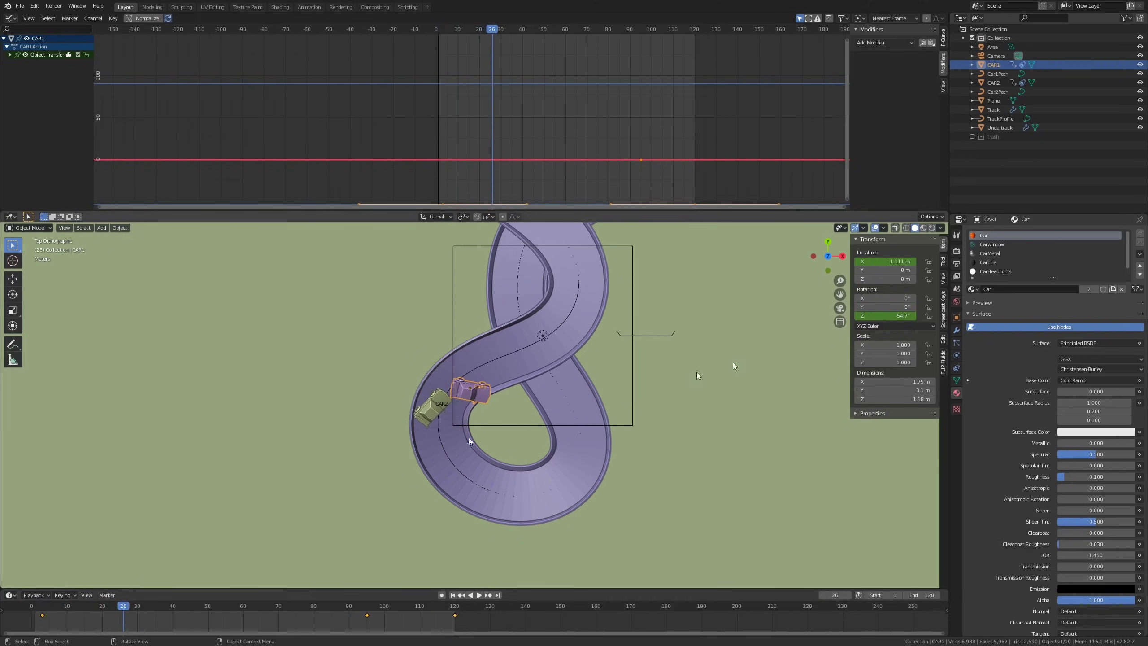
pyautogui.moveTo(893, 316); pyautogui.dragTo(893, 316)
pyautogui.rightClick(890, 317)
pyautogui.click(890, 318)
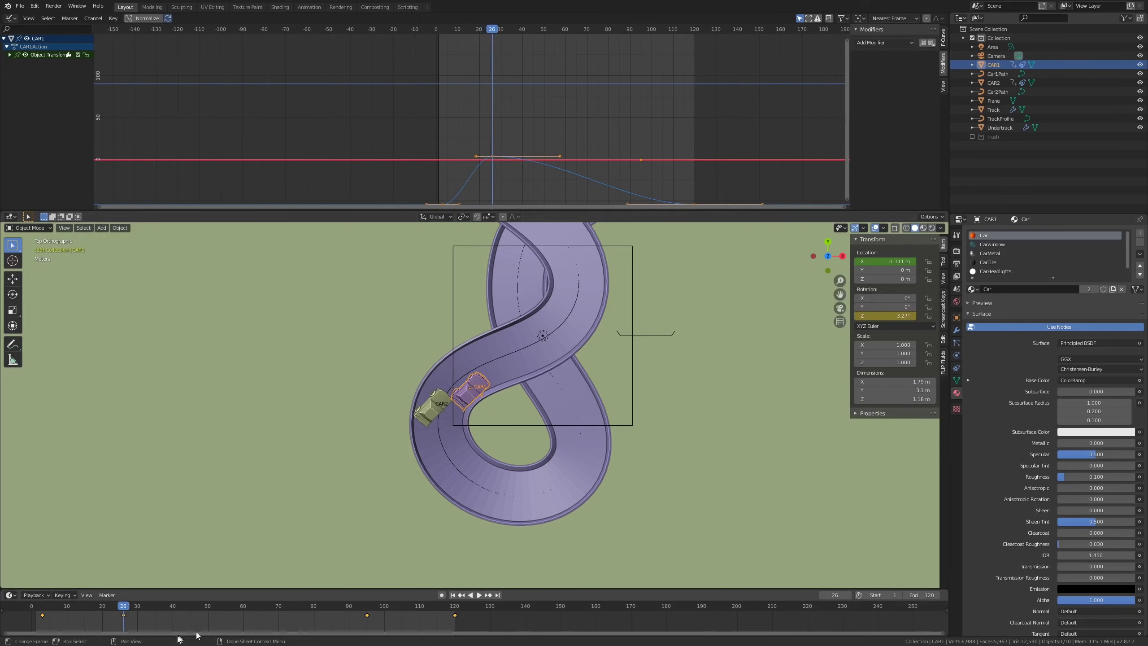
pyautogui.press('space')
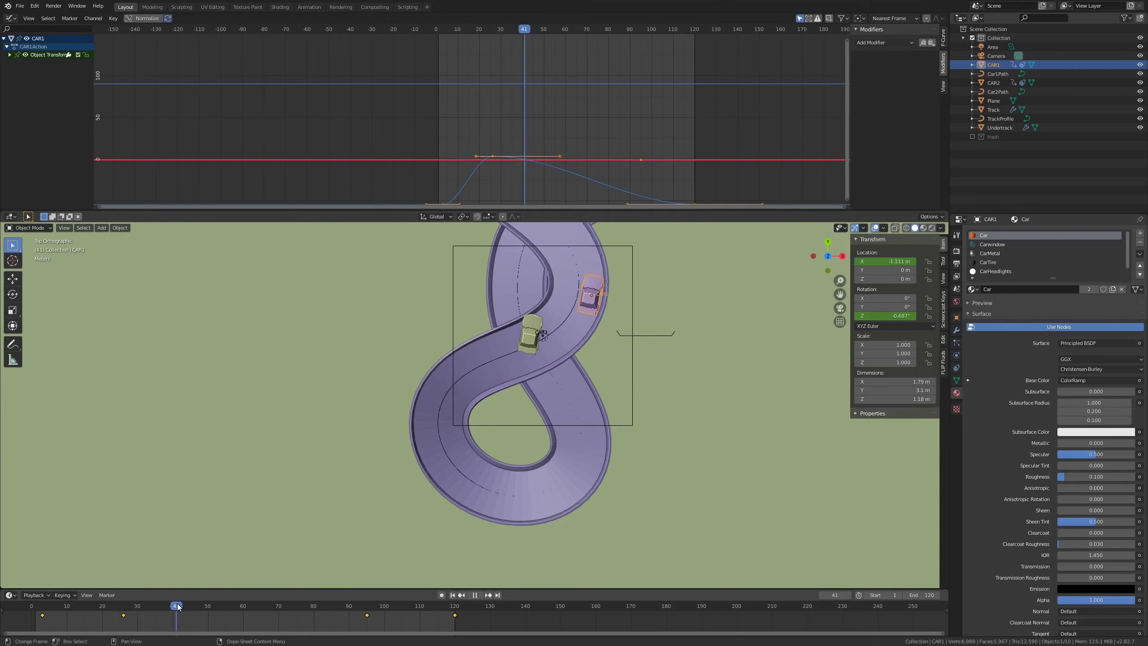
pyautogui.keyDown('shift'); pyautogui.moveTo(551, 369); pyautogui.dragTo(566, 450, button='middle'); pyautogui.keyUp('shift')
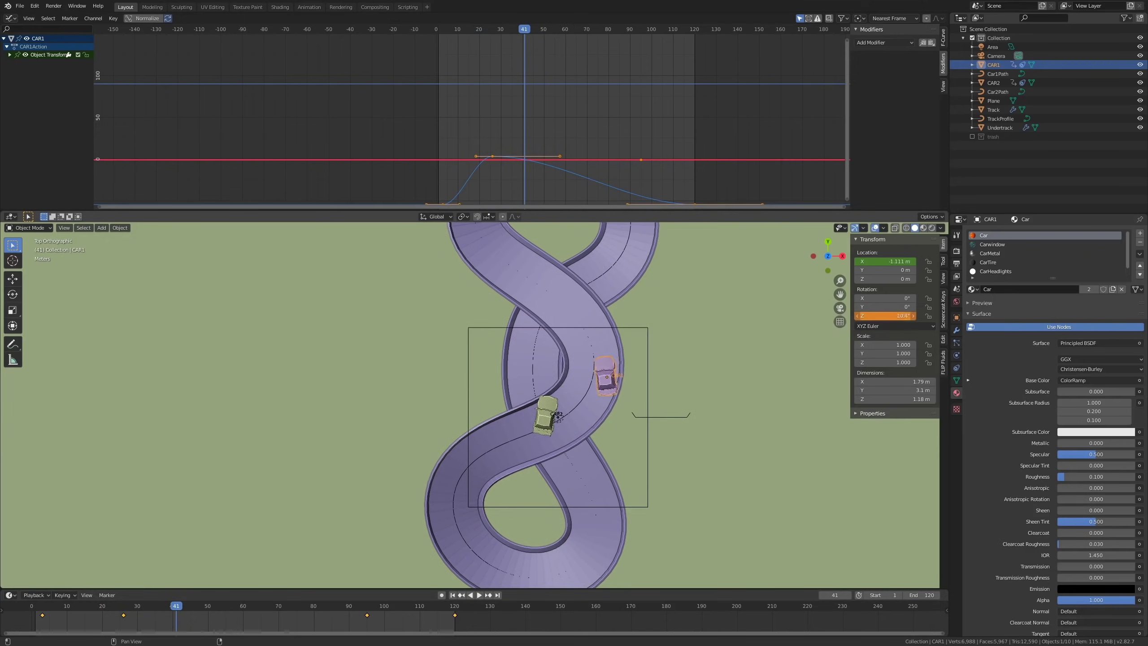
pyautogui.rightClick(891, 316)
pyautogui.click(891, 317)
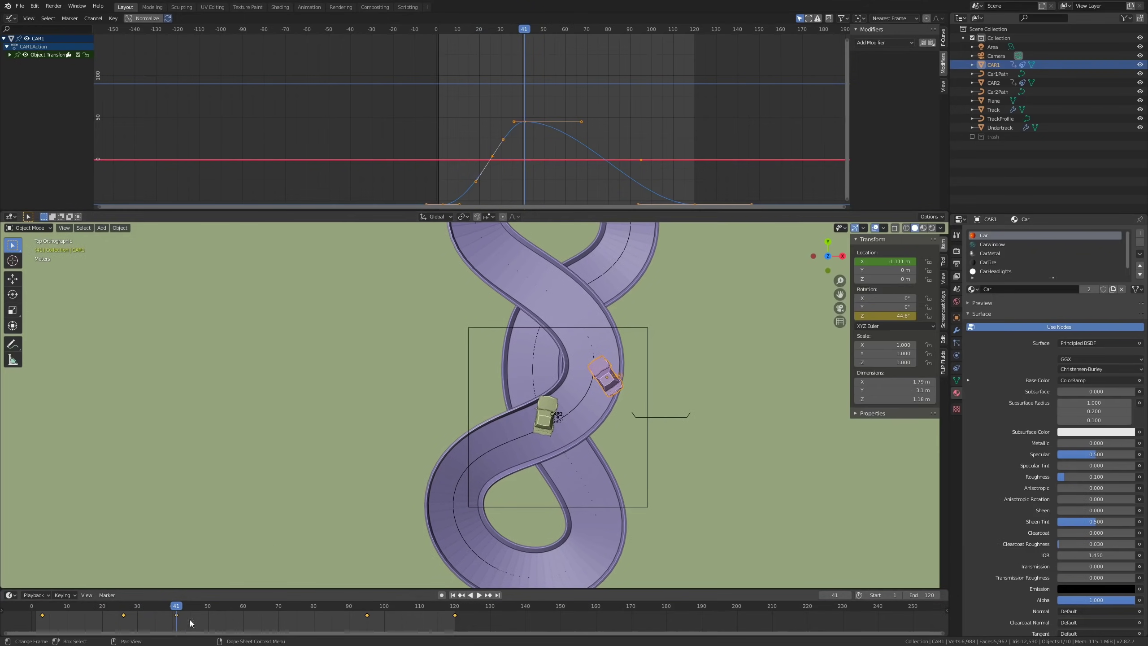
# Step: Adjust CAR1's Z rotation to follow the track into the far loop and keyframe it at frames 50 and 69
pyautogui.moveTo(176, 608); pyautogui.dragTo(208, 608)
pyautogui.keyDown('shift'); pyautogui.moveTo(552, 319); pyautogui.dragTo(562, 390, button='middle'); pyautogui.keyUp('shift')
pyautogui.rightClick(890, 315)
pyautogui.click(890, 317)
pyautogui.moveTo(222, 610); pyautogui.dragTo(274, 607)
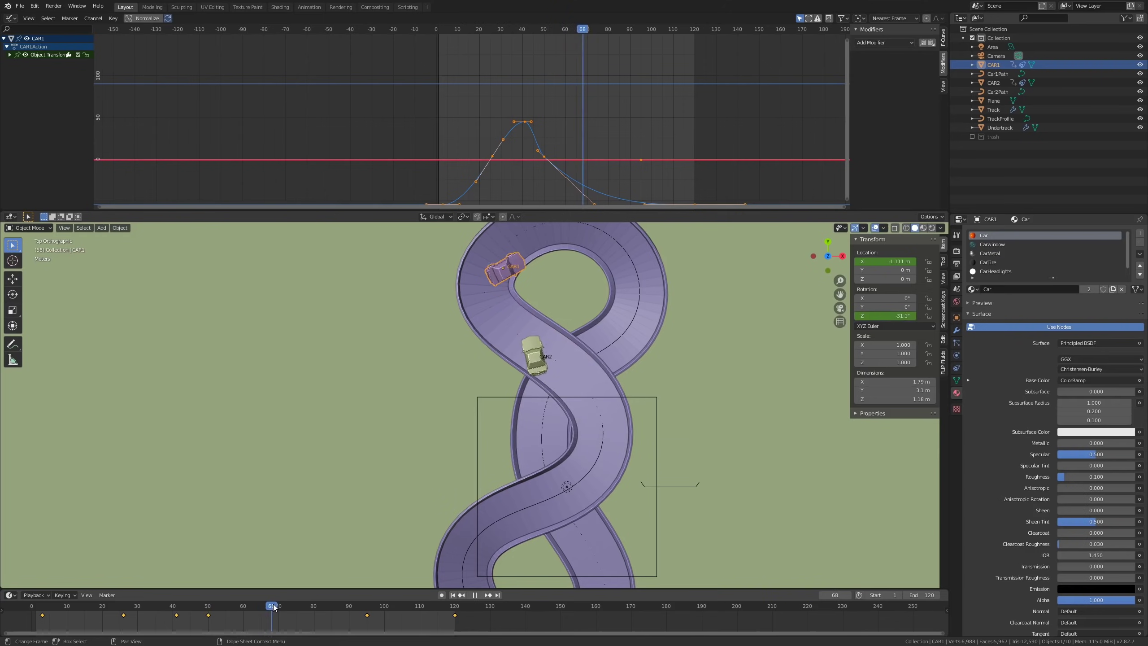
pyautogui.rightClick(892, 315)
pyautogui.click(892, 314)
# Step: Turn CAR1 to drift around the far loop and keyframe its Z rotation at frame 86
pyautogui.press('space')
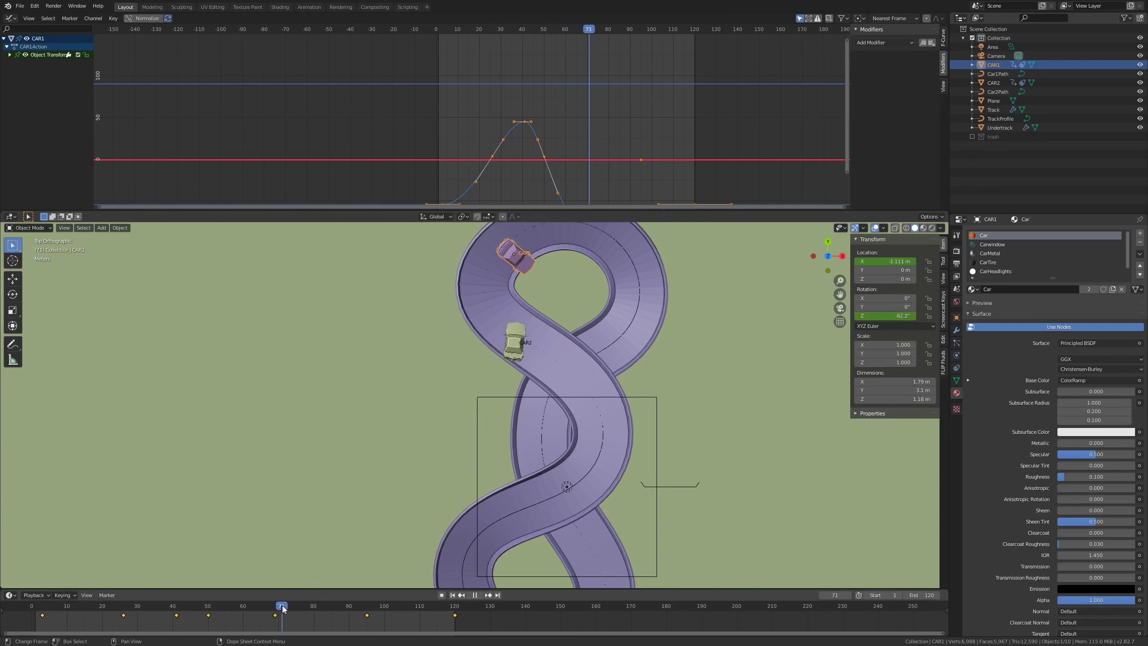
pyautogui.moveTo(353, 602); pyautogui.dragTo(335, 604)
pyautogui.press('space')
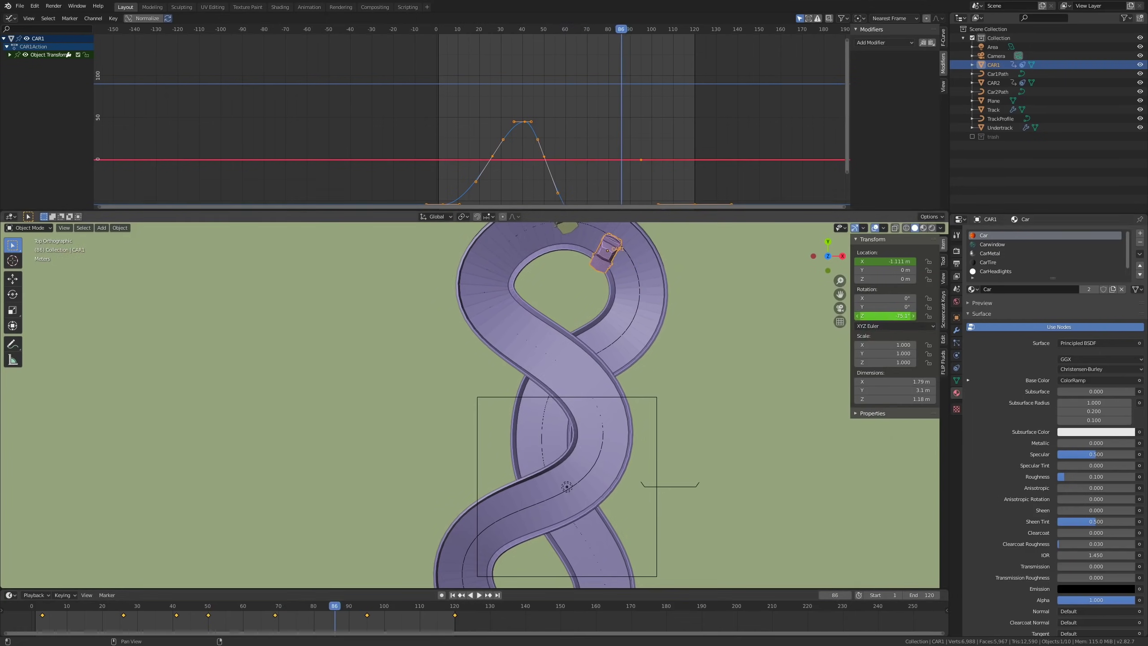
pyautogui.rightClick(885, 316)
pyautogui.click(886, 313)
# Step: Turn CAR1 to match the track leaving the far loop and keyframe its Z rotation at frame 97
pyautogui.press('space')
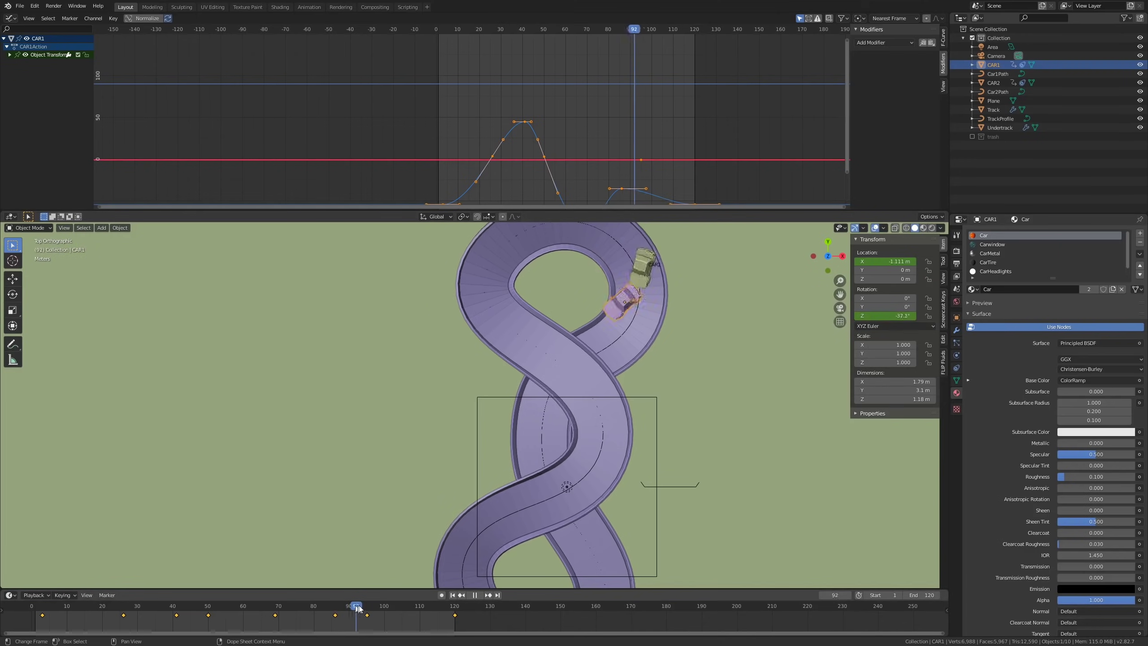
pyautogui.moveTo(375, 607)
pyautogui.mouseDown()
pyautogui.moveTo(364, 610)
pyautogui.moveTo(377, 609)
pyautogui.mouseUp()
pyautogui.press('space')
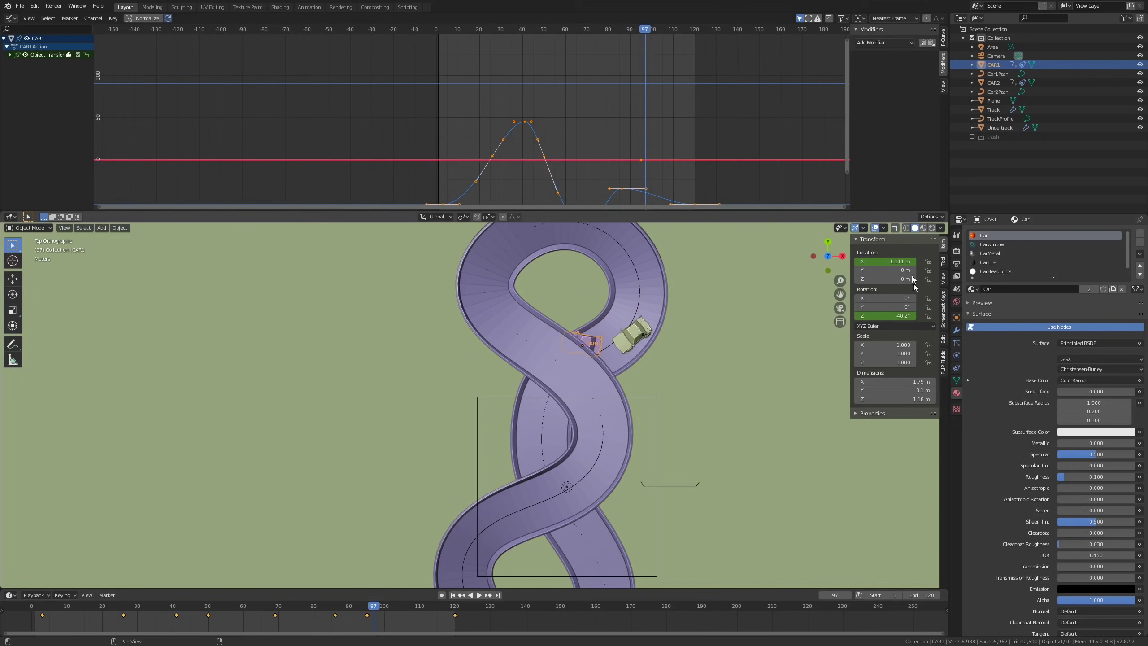
pyautogui.moveTo(887, 315); pyautogui.dragTo(882, 316)
pyautogui.rightClick(882, 317)
pyautogui.click(882, 318)
# Step: Review the animation, slightly rotate the curve handles of Car1Path's keyframe near frame 101, and play back the new timing
pyautogui.press('space')
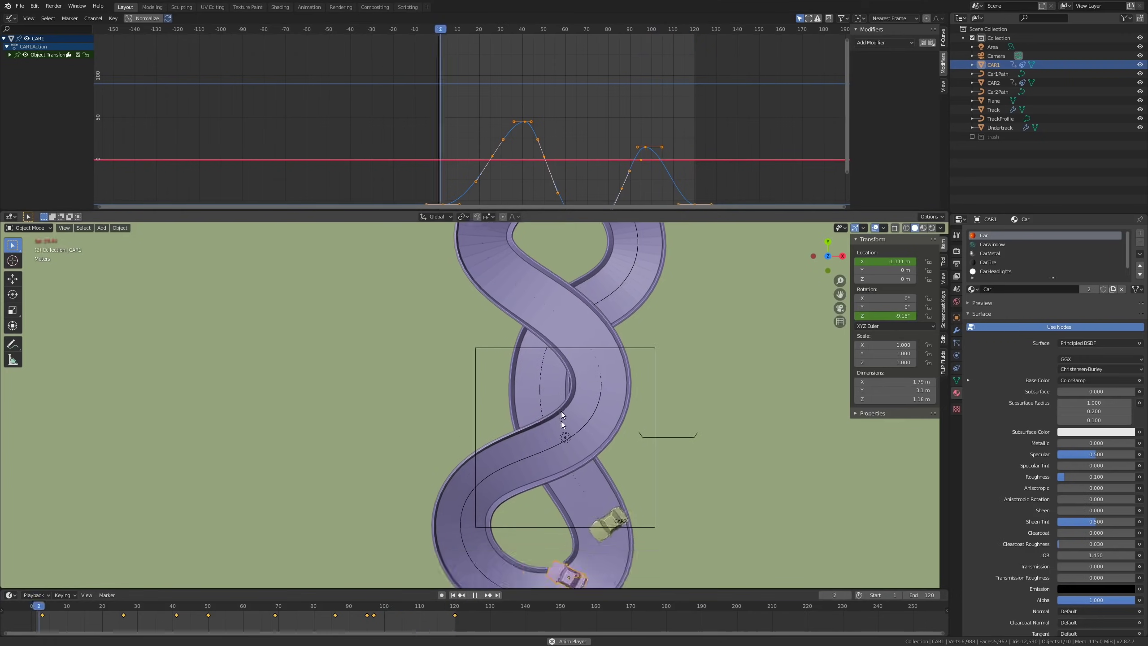
pyautogui.scroll(-3, 578, 433)
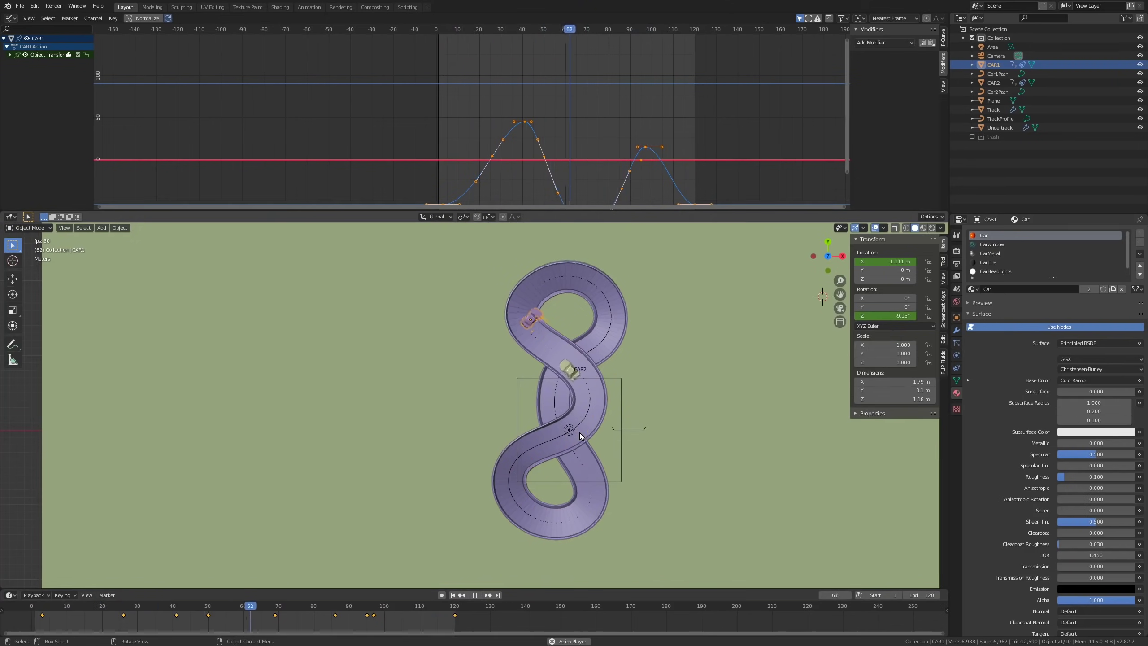
pyautogui.press('space')
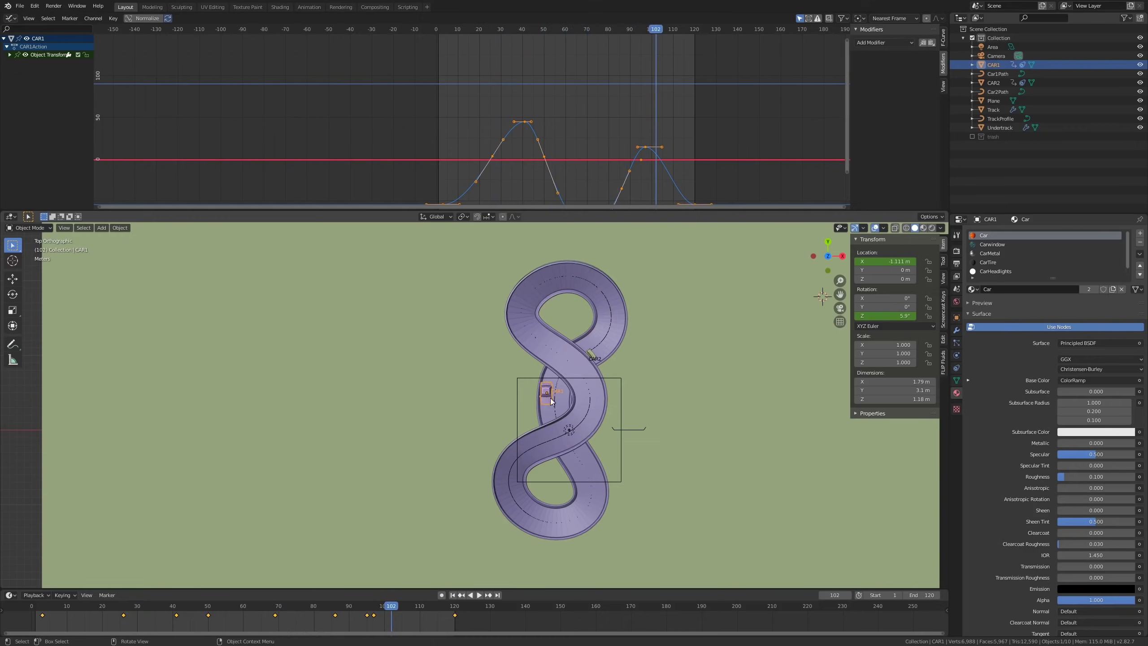
pyautogui.click(999, 74)
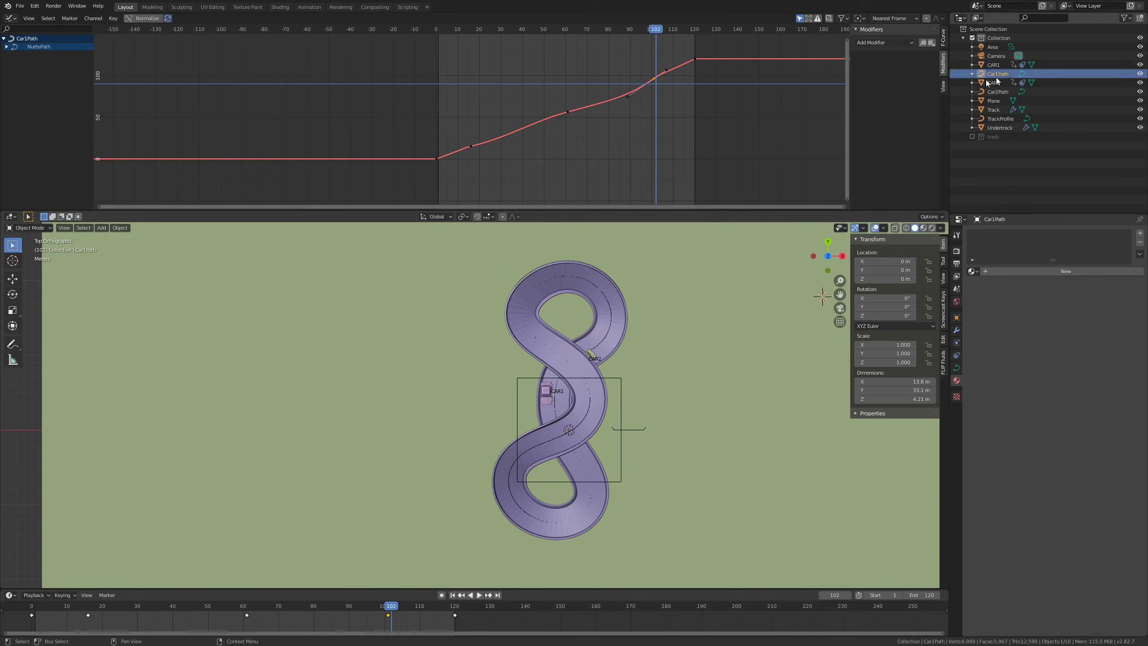
pyautogui.press('r')
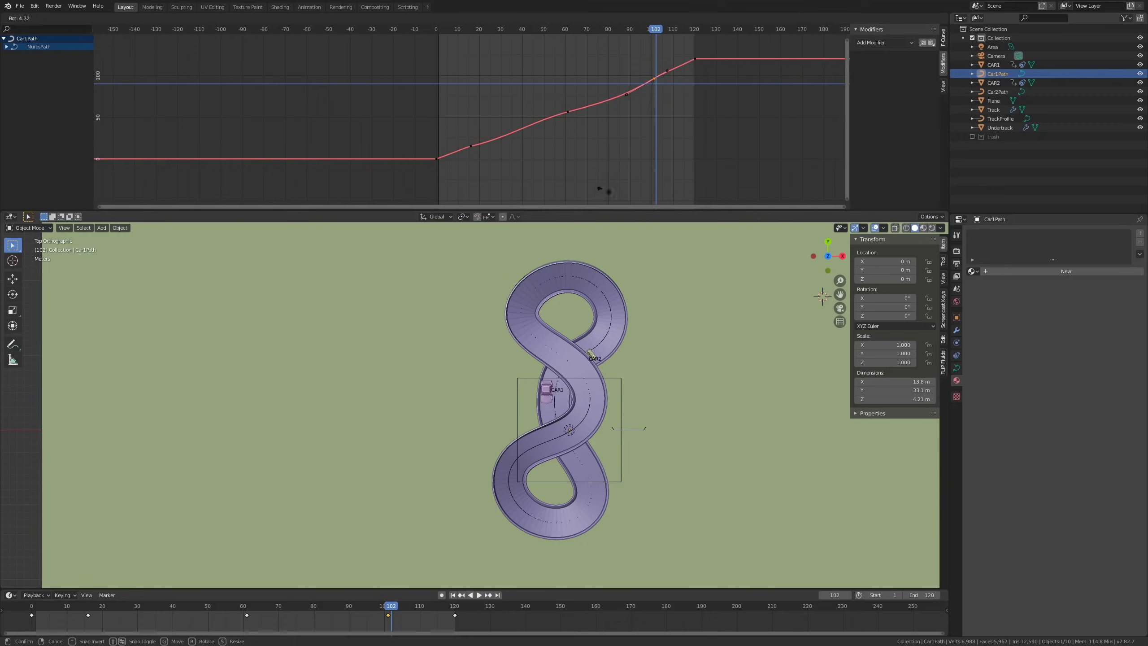
pyautogui.click(536, 150)
pyautogui.press('space')
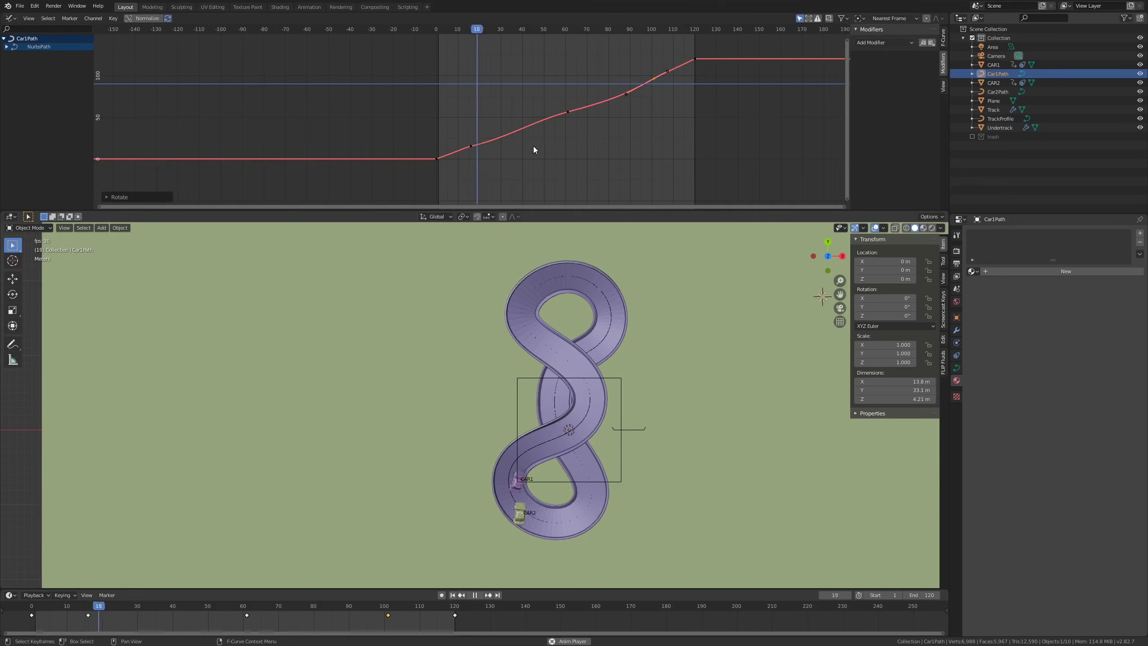
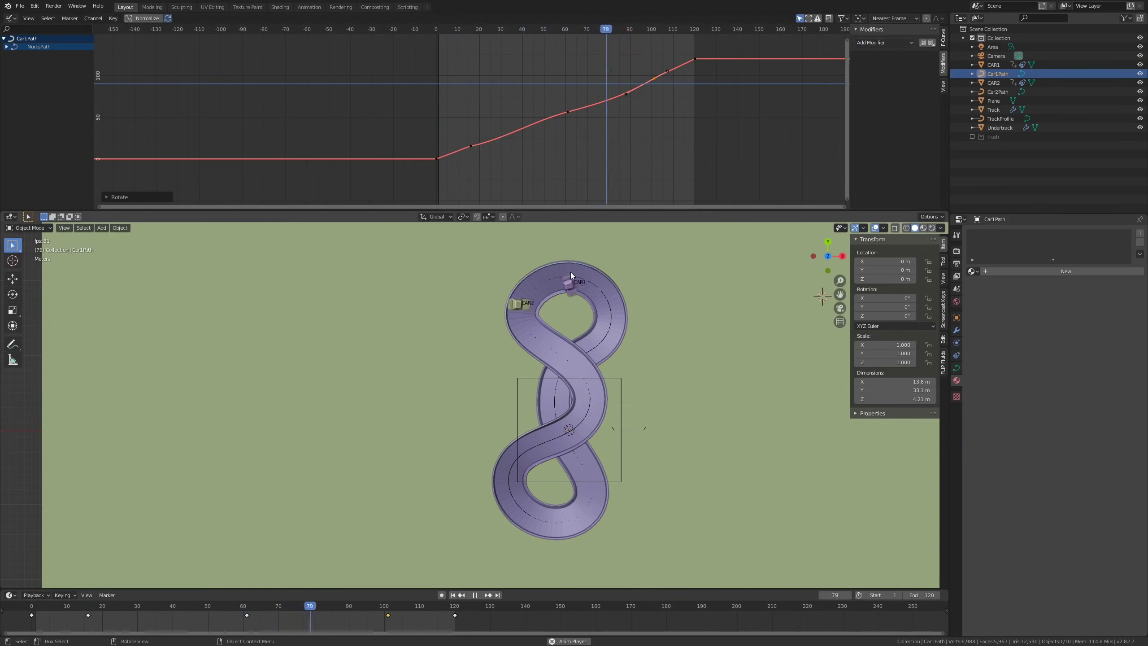
pyautogui.scroll(1, 580, 353)
pyautogui.press('space')
# Step: Reselect CAR1 and replay from the start up to frame 40 to examine its sideways position on the track
pyautogui.click(547, 398)
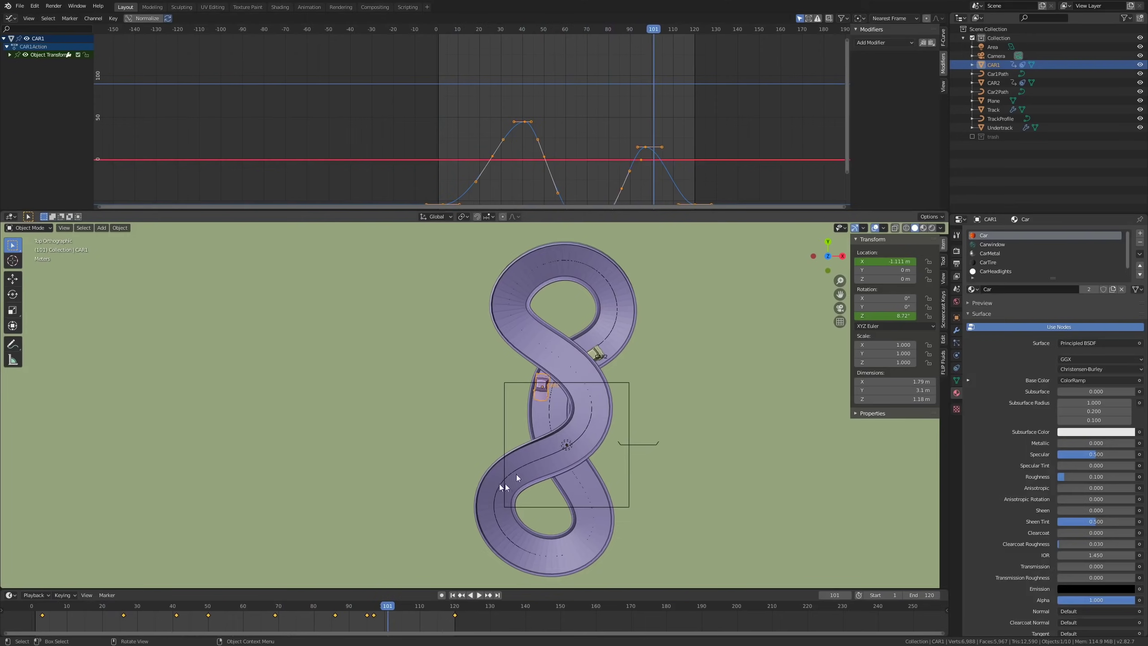
pyautogui.moveTo(49, 607); pyautogui.dragTo(177, 611)
pyautogui.hotkey('ctrl', 'z')
pyautogui.click(32, 609)
pyautogui.press('space')
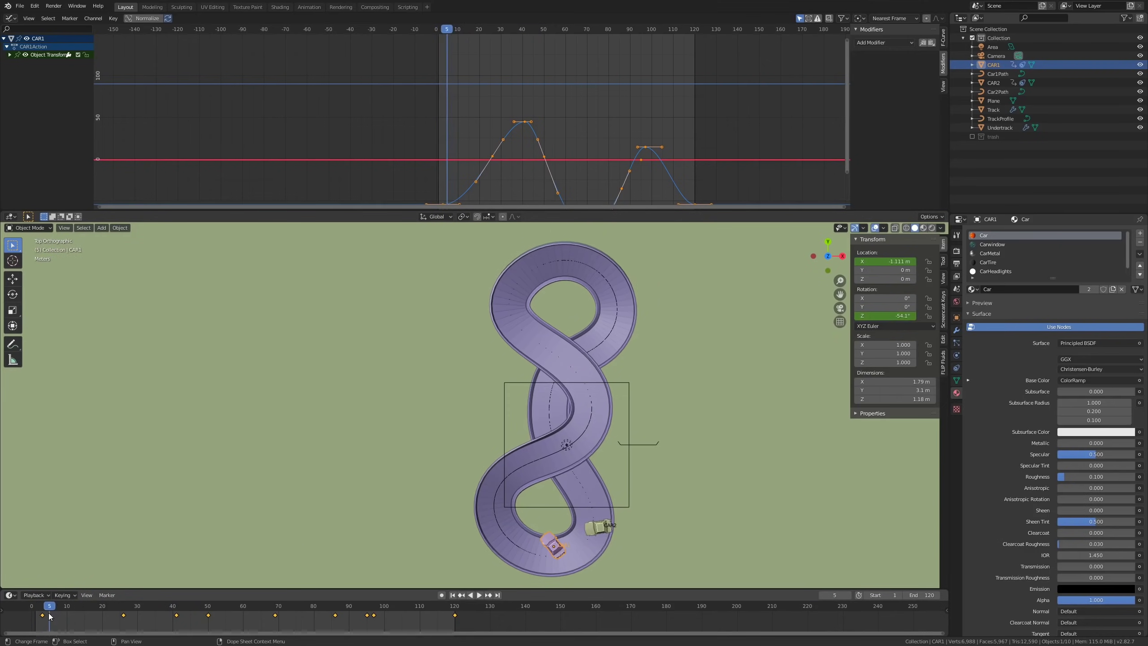
pyautogui.press('space')
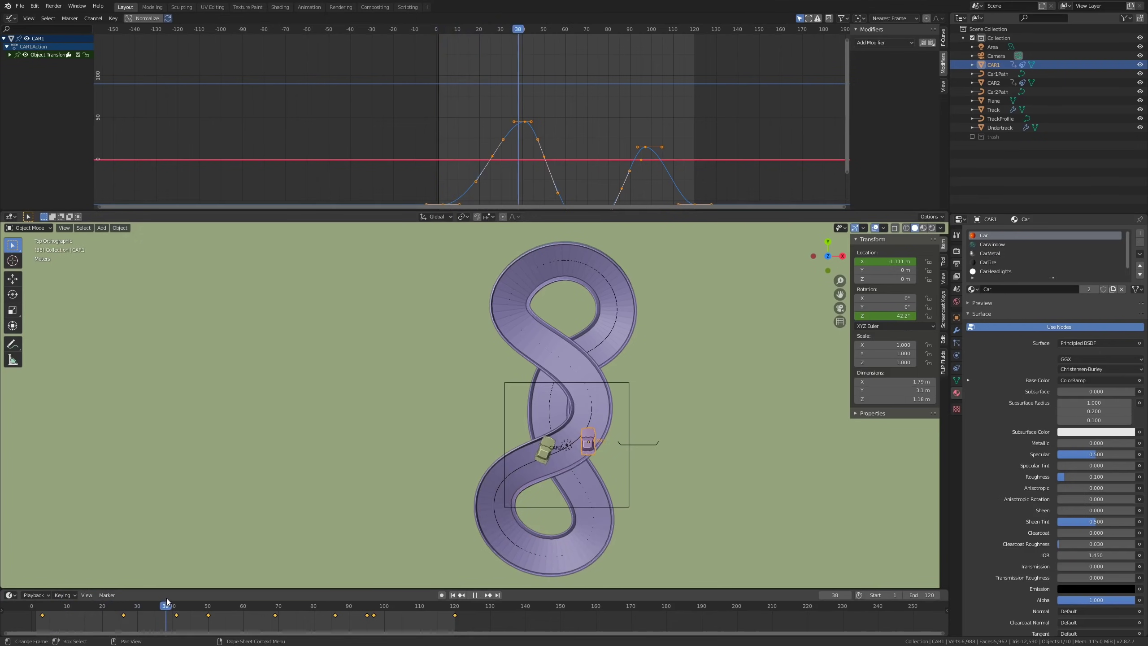
pyautogui.press('space')
pyautogui.rightClick(888, 261)
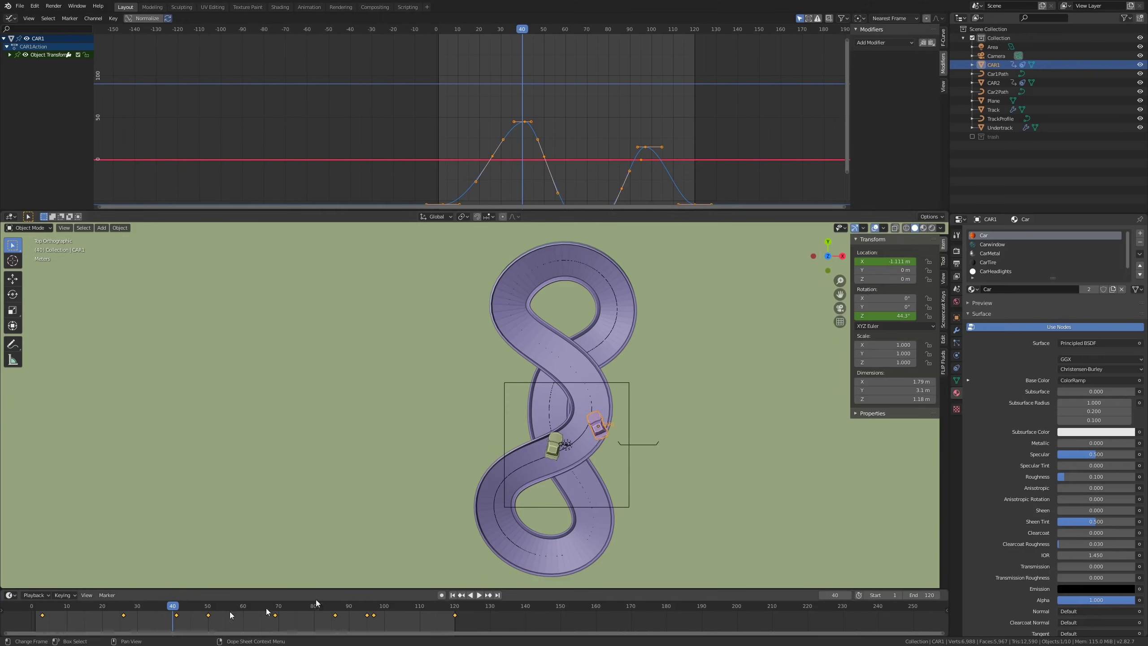
# Step: Shift CAR1 sideways across the track and keyframe its X location at frames 47 and 80
pyautogui.press('space')
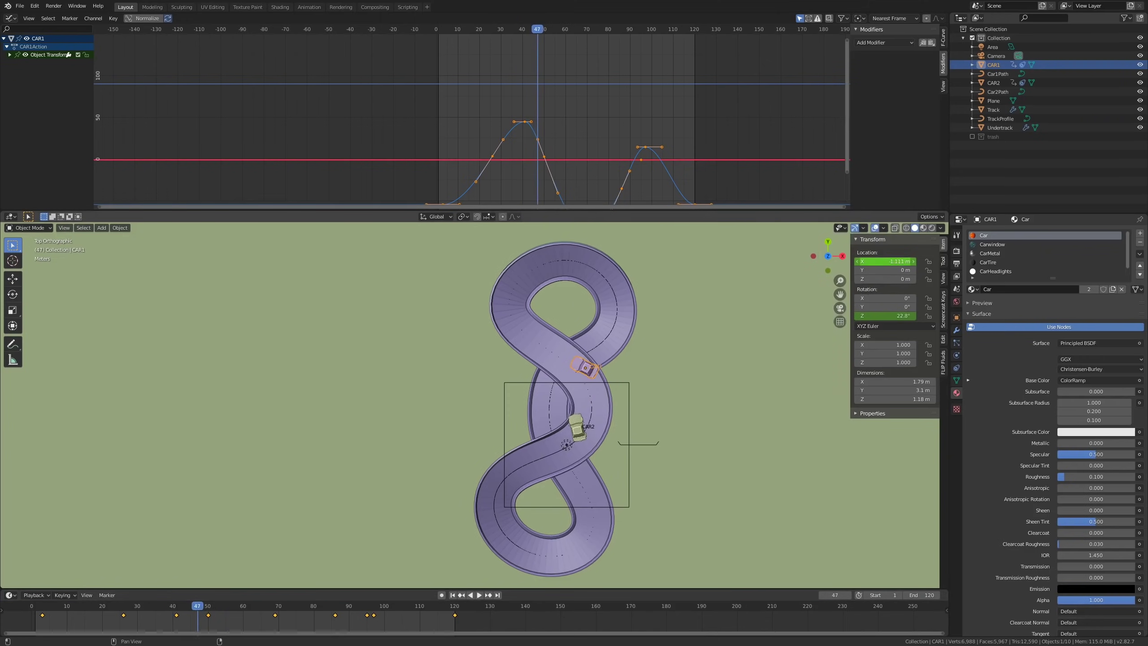
pyautogui.rightClick(891, 262)
pyautogui.click(891, 262)
pyautogui.press('space')
pyautogui.moveTo(212, 606); pyautogui.dragTo(315, 586)
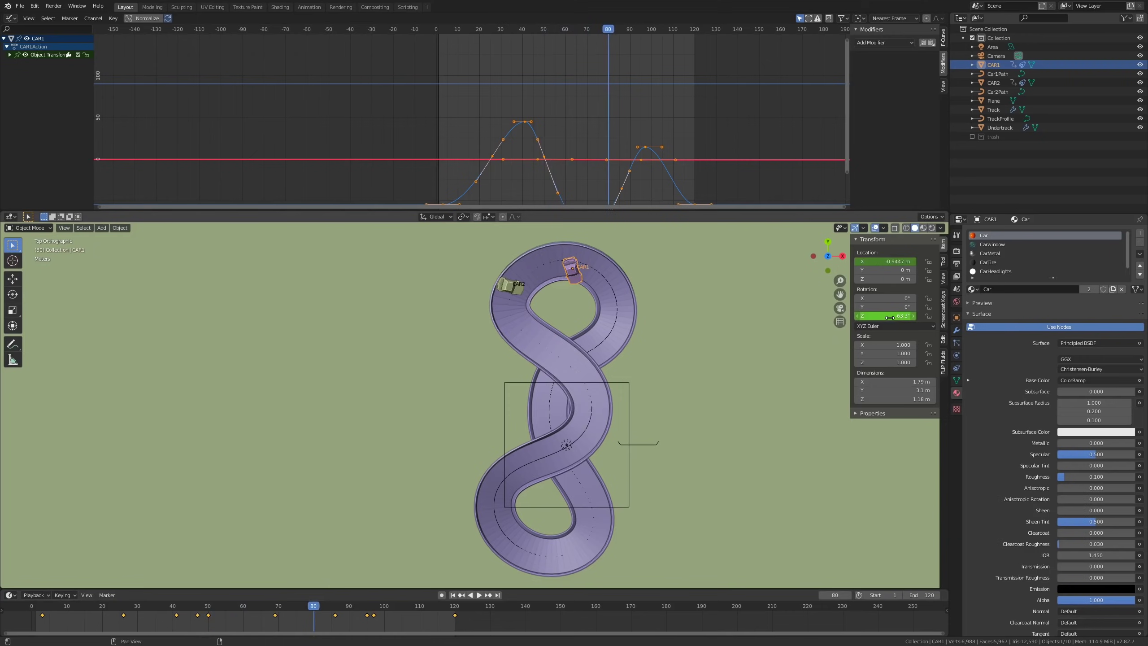
pyautogui.rightClick(886, 262)
pyautogui.click(886, 261)
# Step: Move CAR1 sideways in X after the far loop and keyframe its X location at frame 99
pyautogui.moveTo(318, 607); pyautogui.dragTo(382, 603)
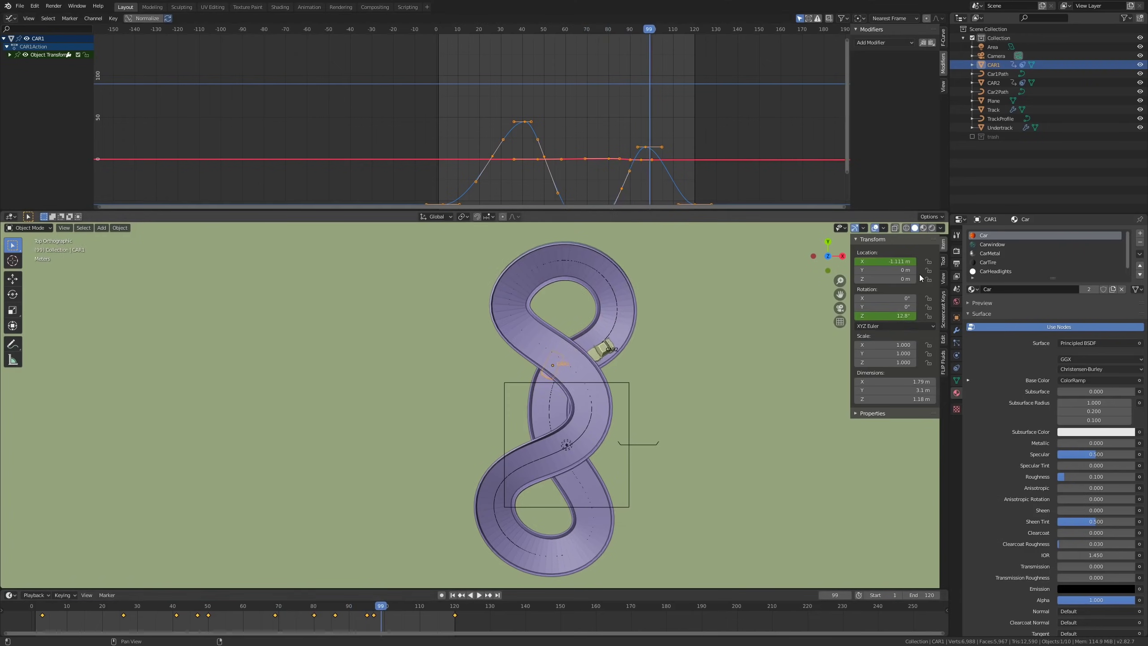
pyautogui.moveTo(897, 262); pyautogui.dragTo(894, 261)
pyautogui.rightClick(897, 262)
pyautogui.click(885, 254)
# Step: Replay the animation and scrub to frame 120 to compare the cars' positions at the start and end of the loop
pyautogui.press('space')
pyautogui.moveTo(432, 605); pyautogui.dragTo(452, 607)
pyautogui.press('space')
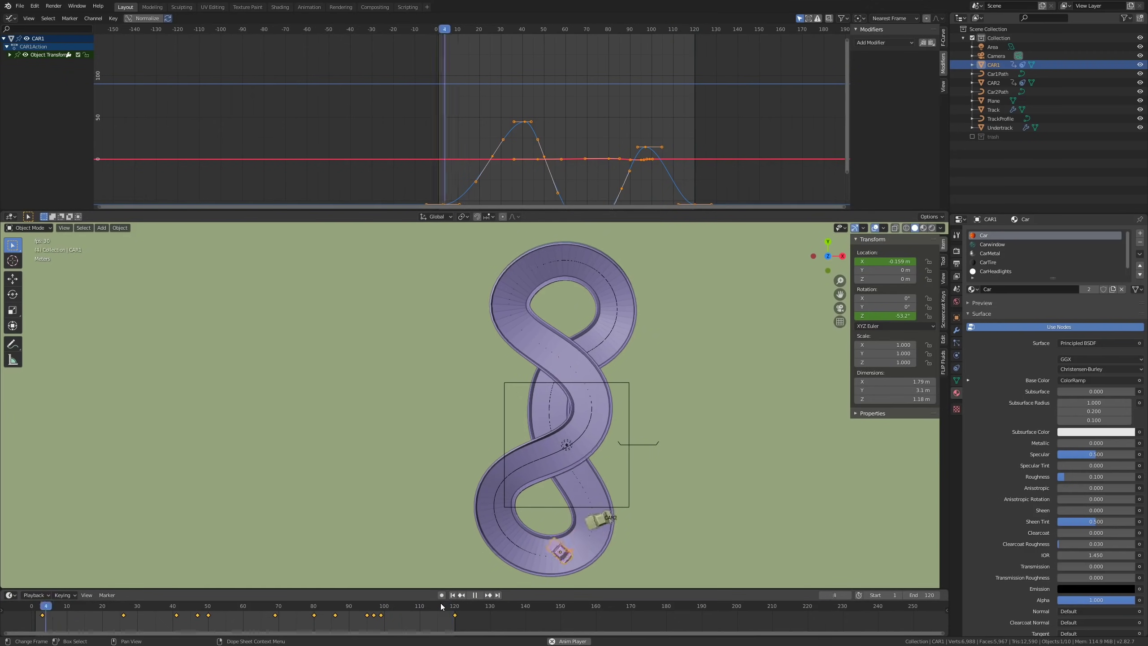
pyautogui.moveTo(441, 607); pyautogui.dragTo(454, 607)
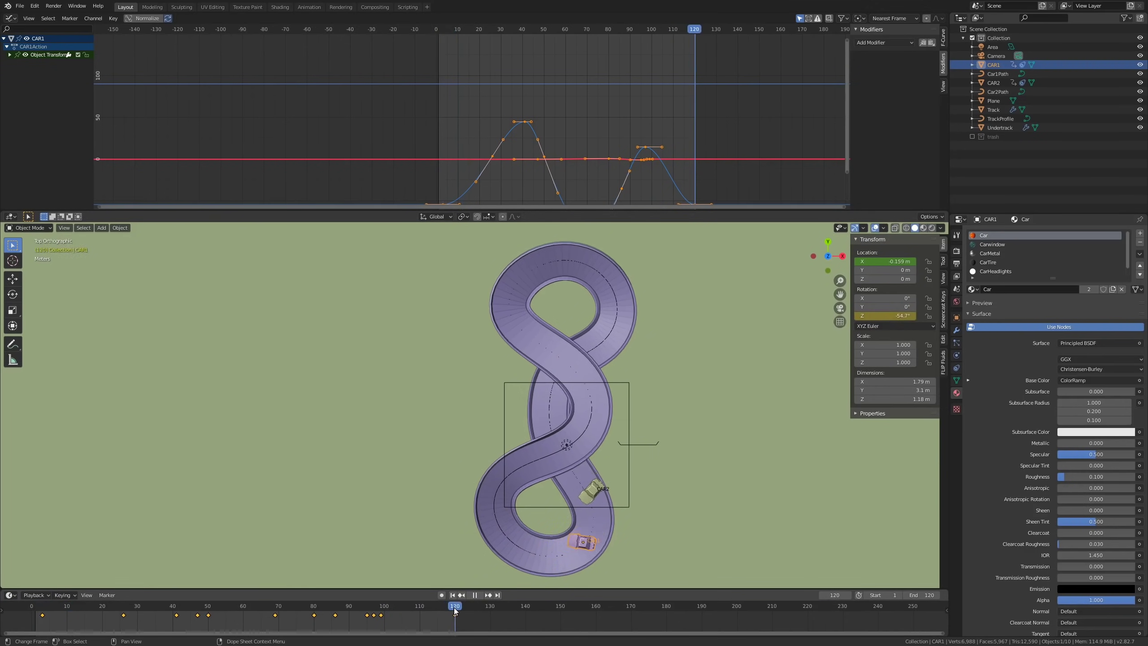
pyautogui.press('space')
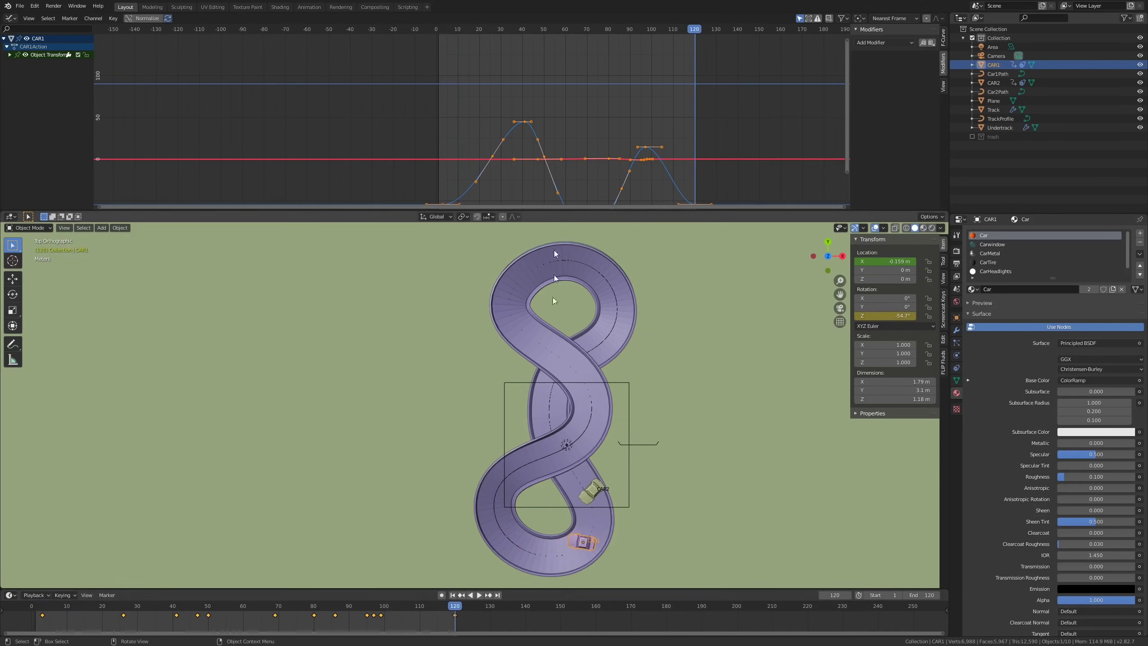
# Step: Isolate CAR1's X Location curve, level its first and last keyframes by scaling their values to 0, and play back the result
pyautogui.click(9, 55)
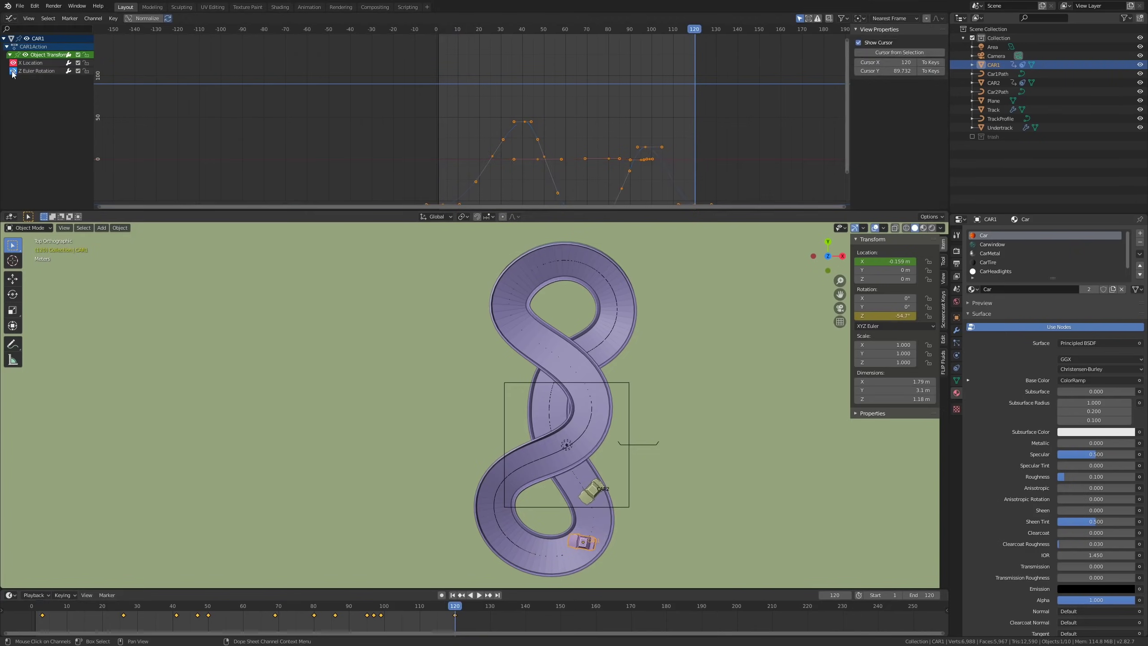
pyautogui.press('Home')
pyautogui.scroll(-3, 510, 131)
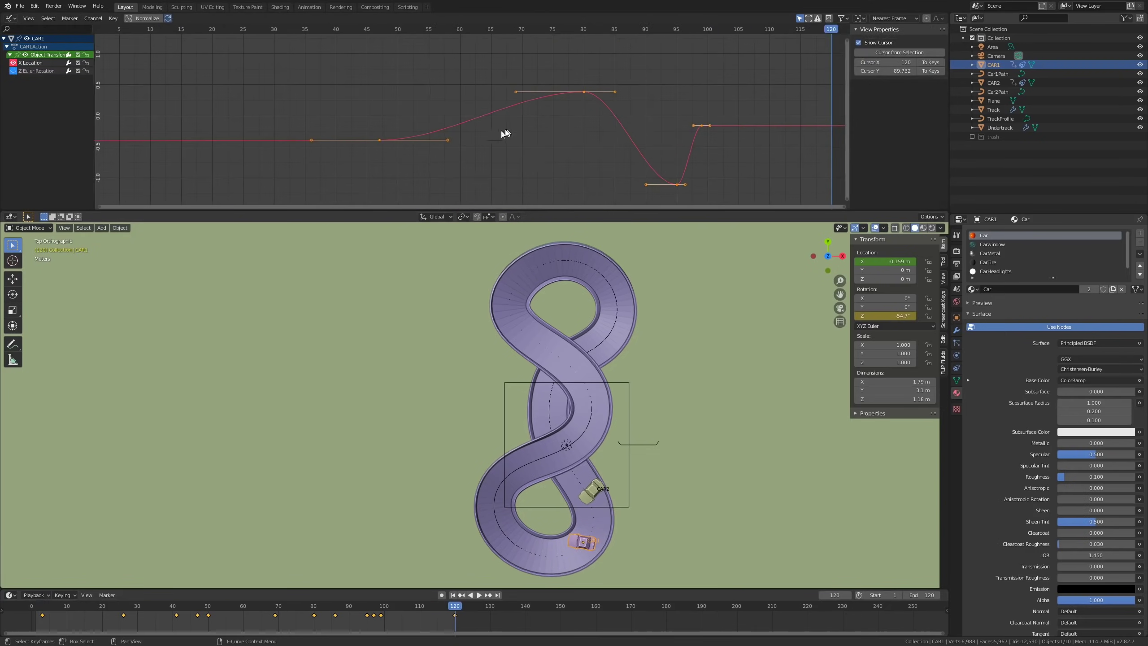
pyautogui.scroll(1, 483, 144)
pyautogui.moveTo(434, 28); pyautogui.dragTo(413, 63)
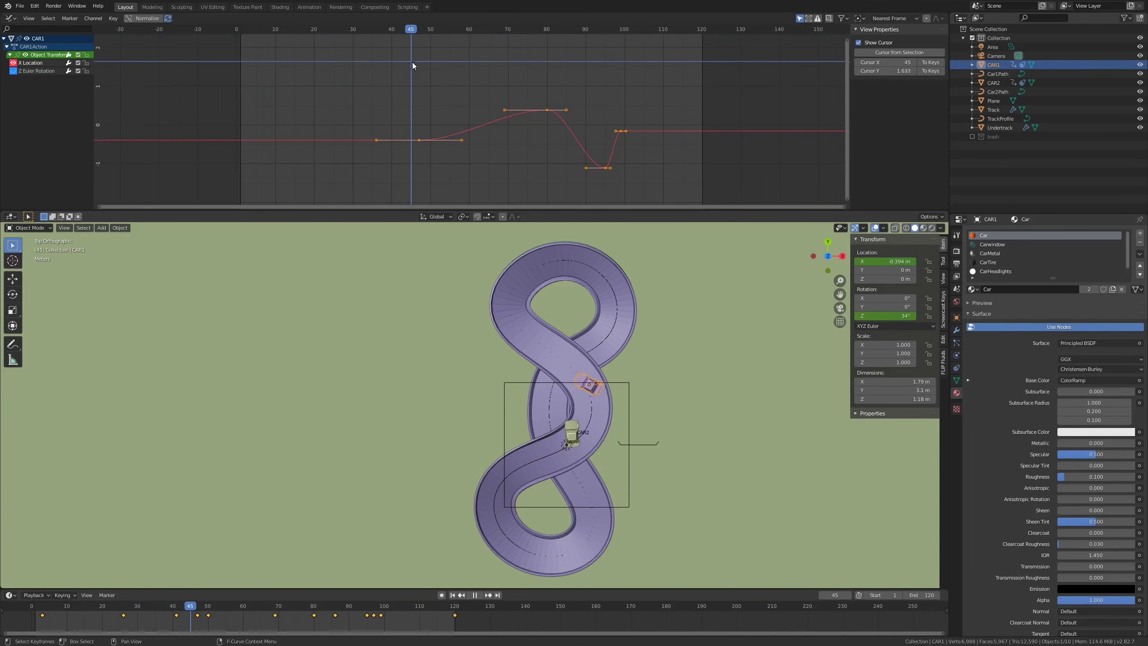
pyautogui.click(420, 138)
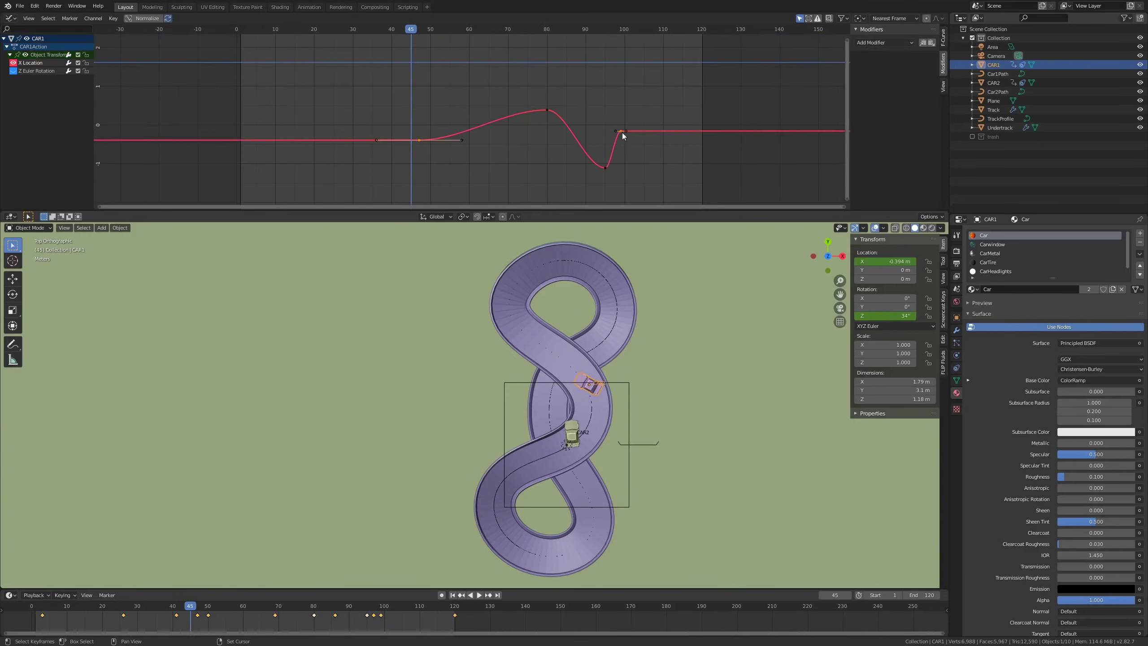
pyautogui.press('s')
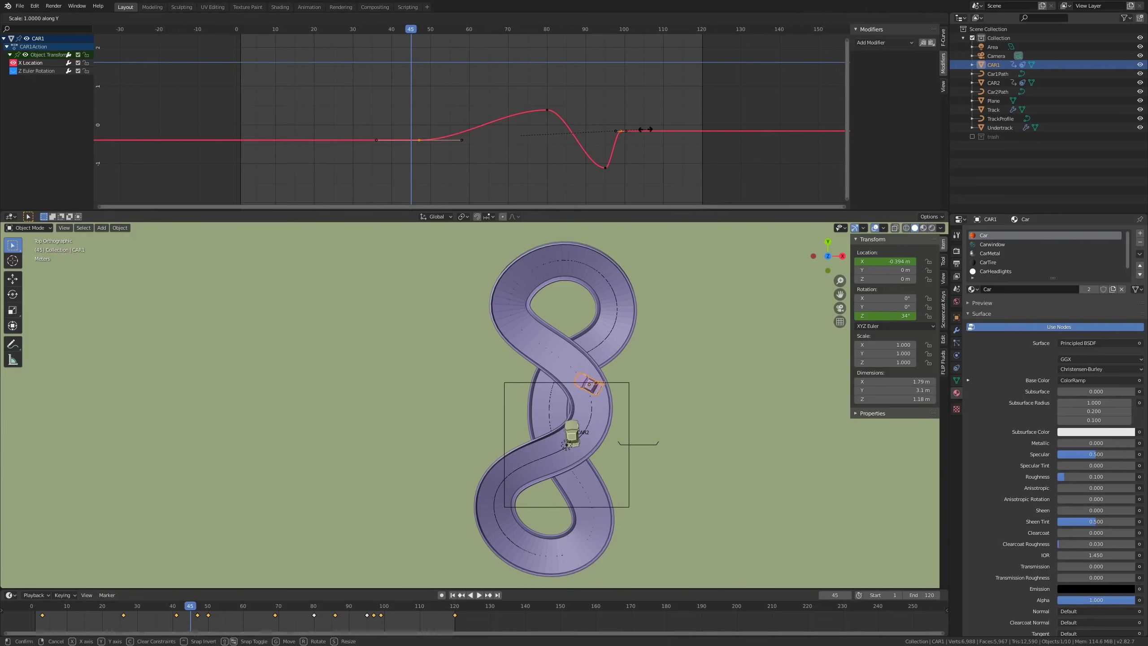
pyautogui.press('0')
pyautogui.press('Return')
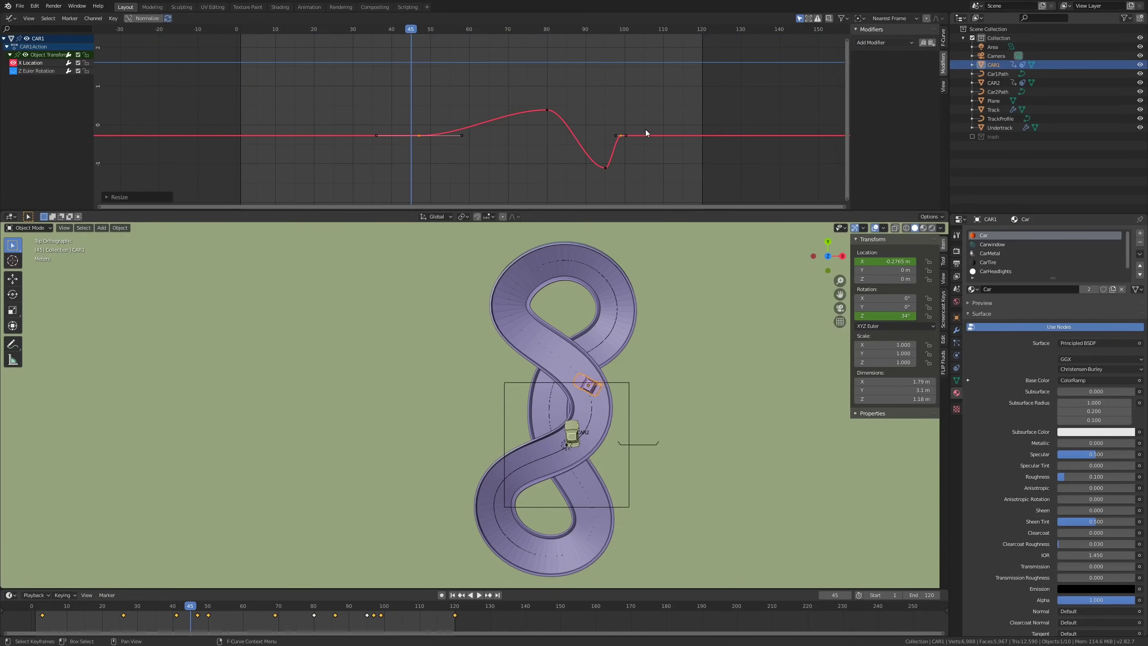
pyautogui.press('space')
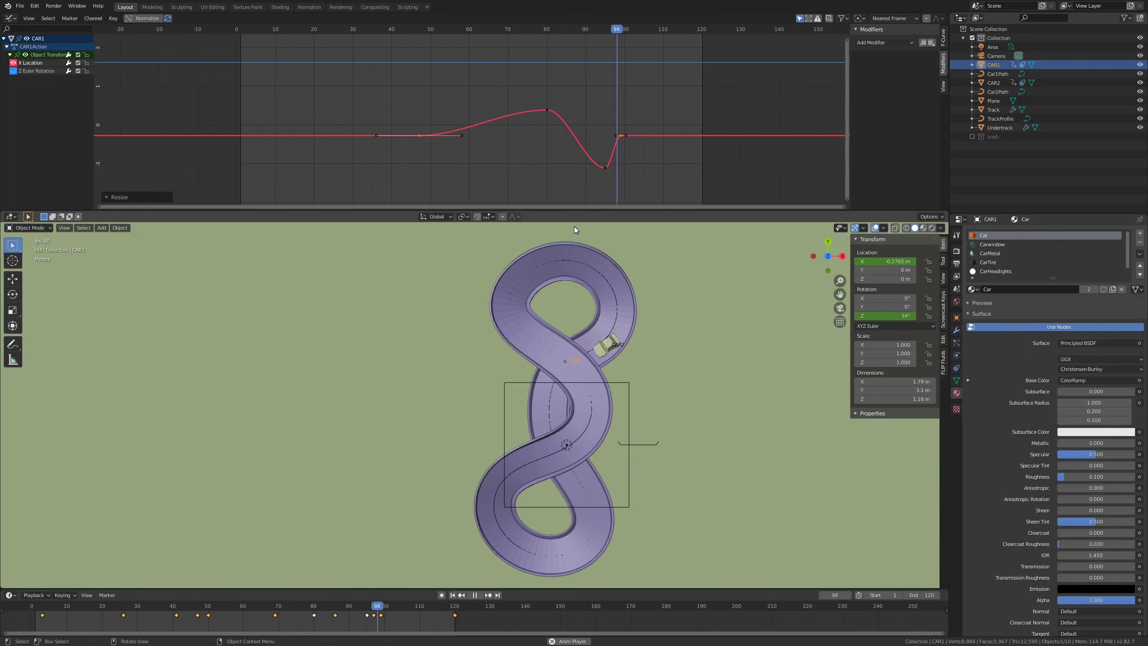
pyautogui.press('space')
# Step: Shift CAR2 sideways and keyframe its X location at frame 9 and at frame 30, with about 0.932 m at frame 30
pyautogui.click(600, 525)
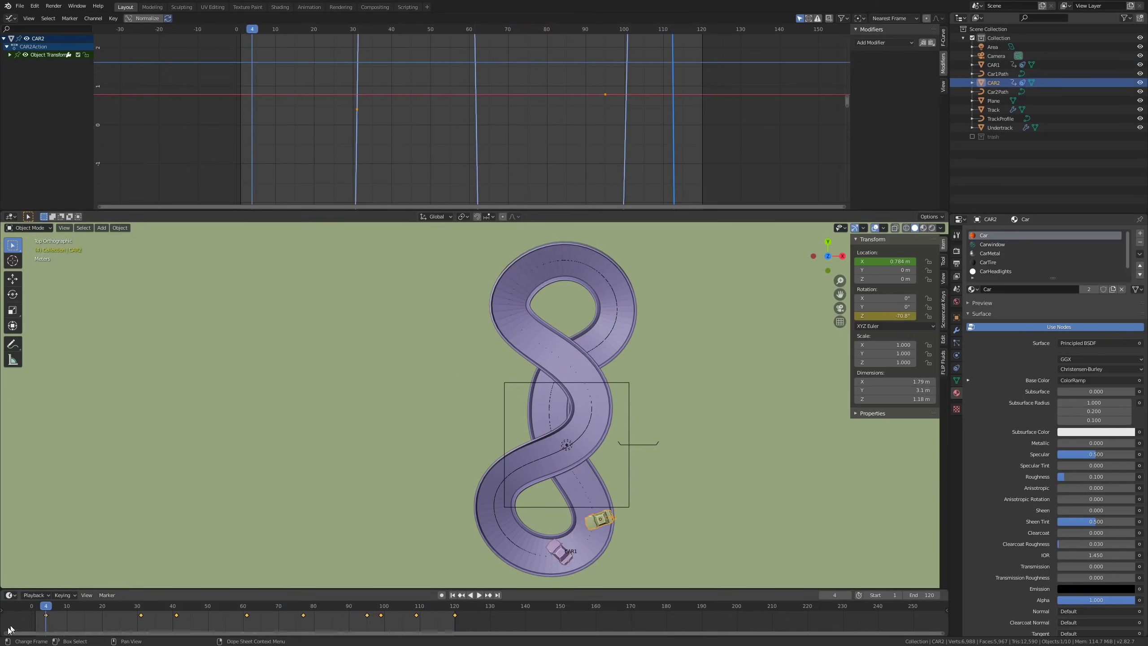
pyautogui.moveTo(47, 605); pyautogui.dragTo(63, 607)
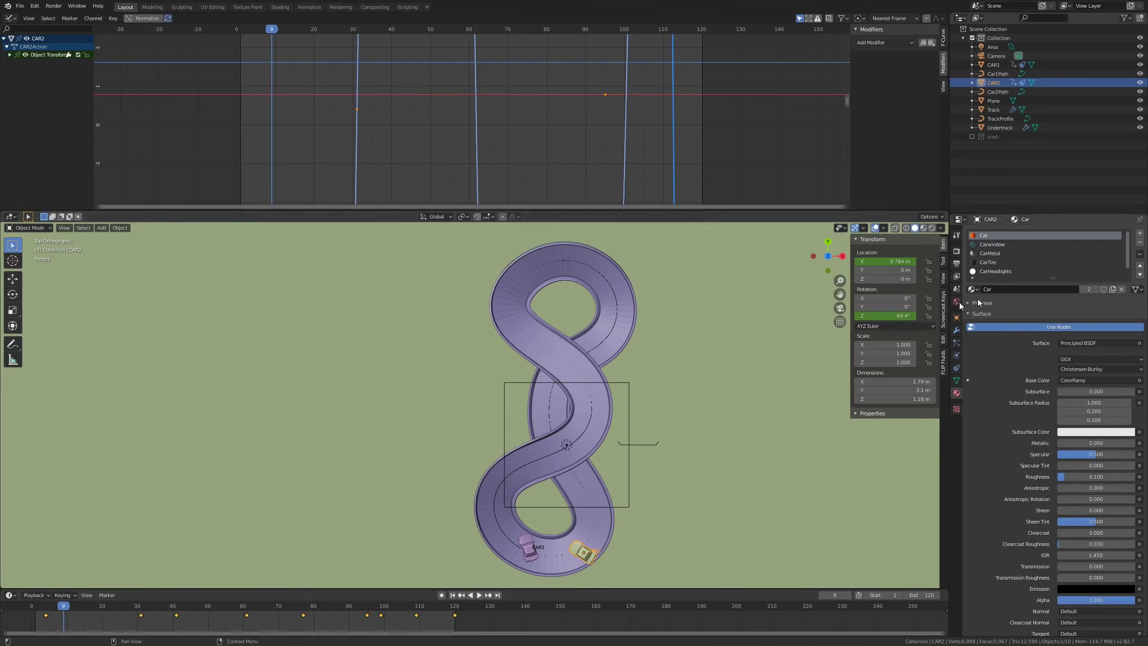
pyautogui.rightClick(889, 261)
pyautogui.click(886, 261)
pyautogui.moveTo(103, 606); pyautogui.dragTo(134, 605)
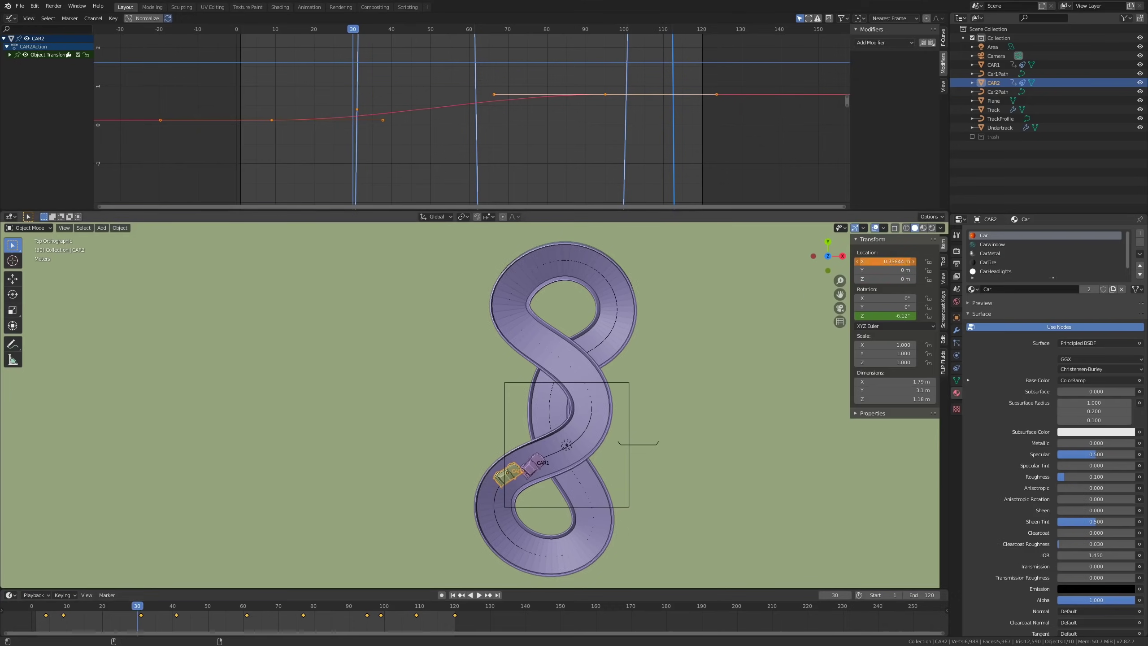
pyautogui.moveTo(886, 261); pyautogui.dragTo(894, 262)
pyautogui.rightClick(885, 262)
pyautogui.click(884, 261)
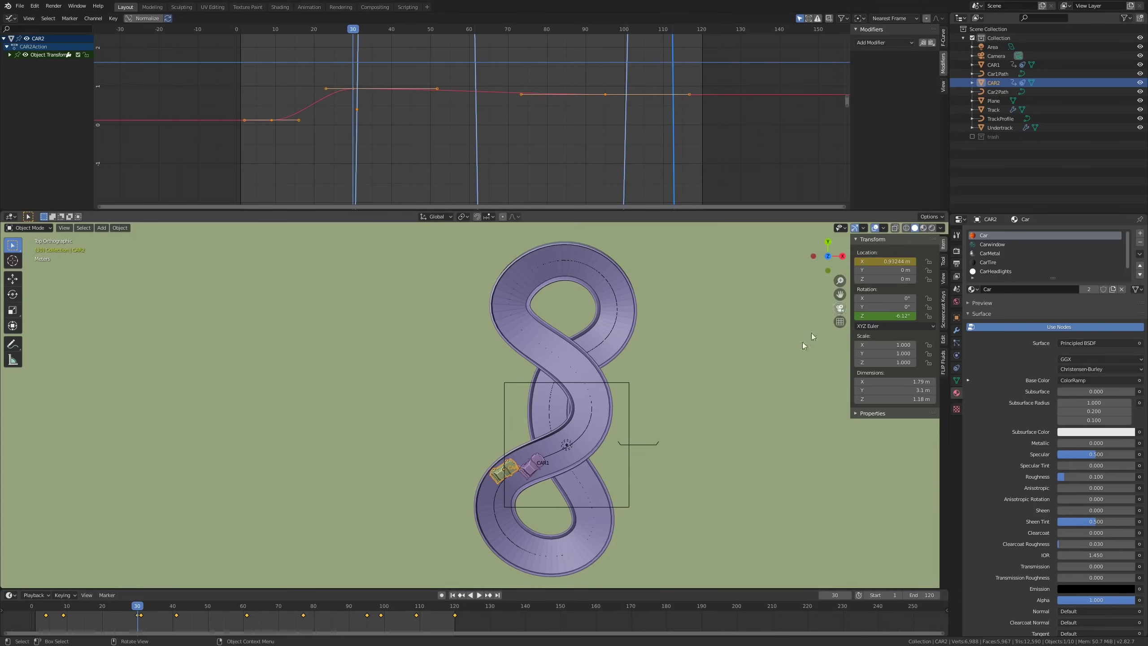
# Step: Lower CAR1's X Location keyframes at frames 47 and 99 together to about -0.868 m
pyautogui.click(529, 471)
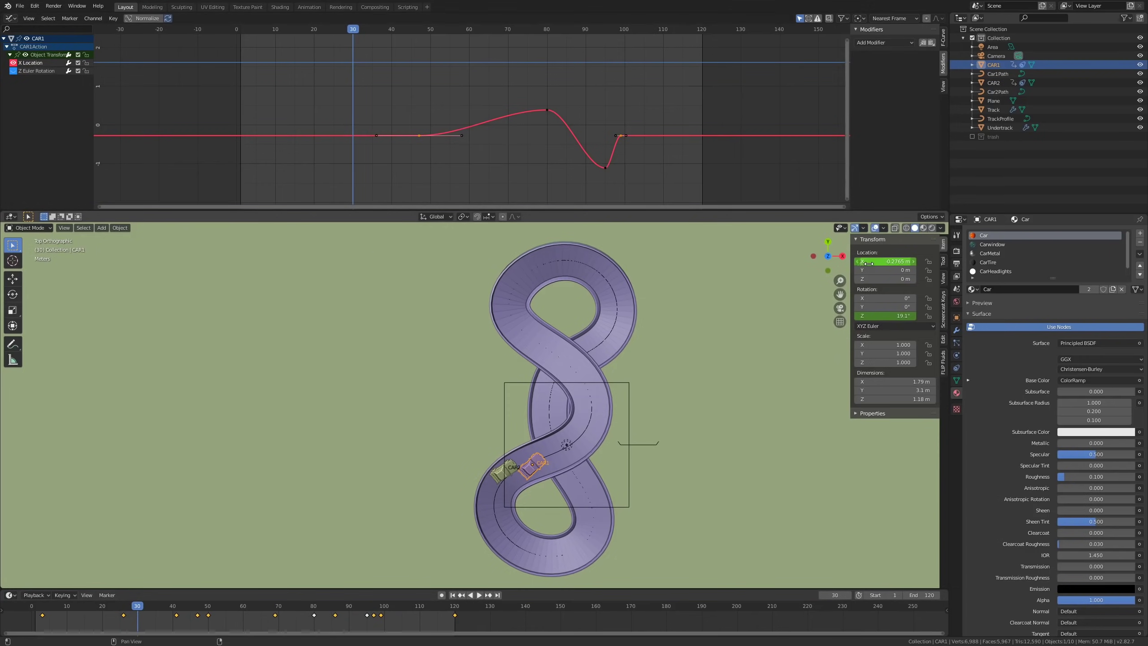
pyautogui.click(420, 139)
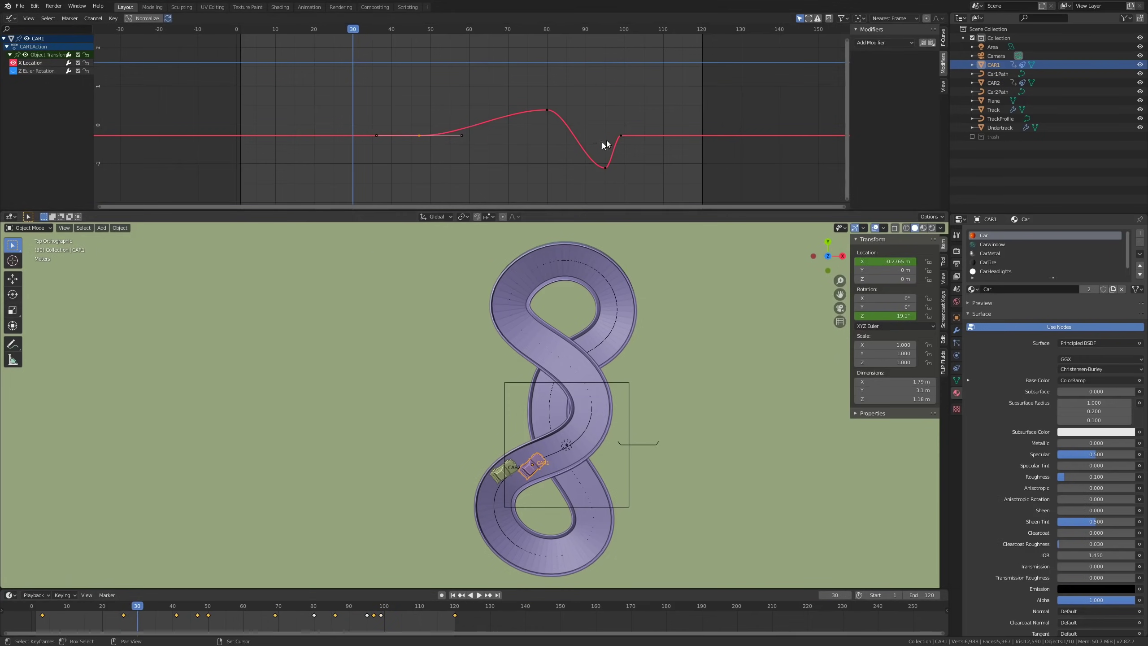
pyautogui.press('g')
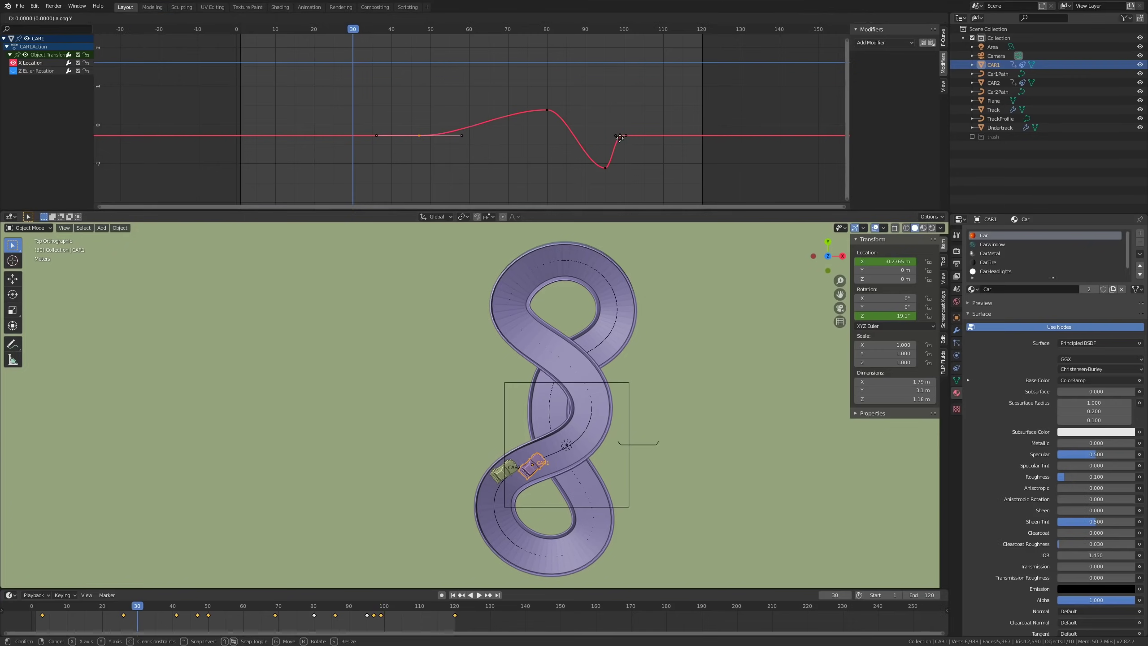
pyautogui.click(652, 189)
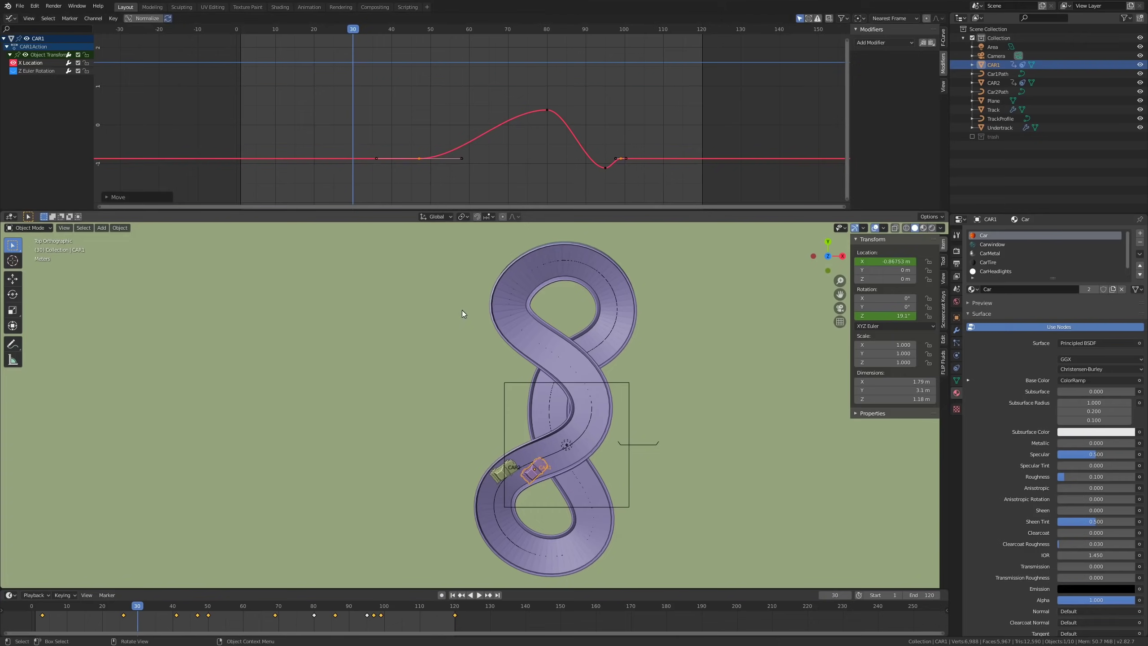
# Step: Play and scrub the animation, looking closely at the near loop, to examine the spacing between both cars
pyautogui.press('space')
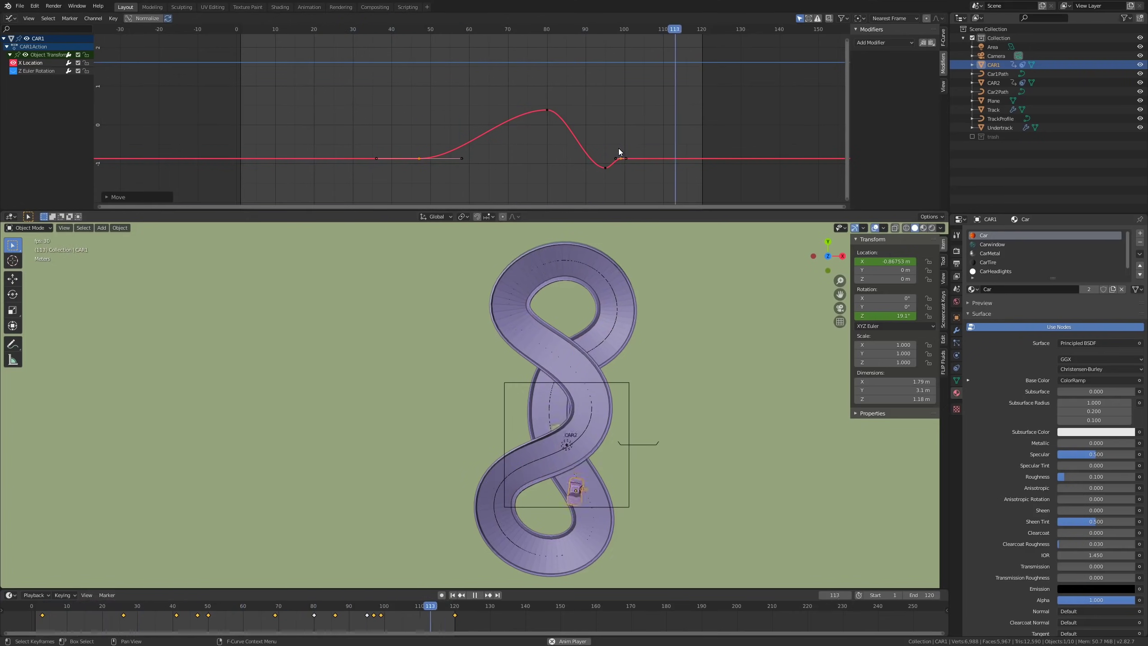
pyautogui.press('space')
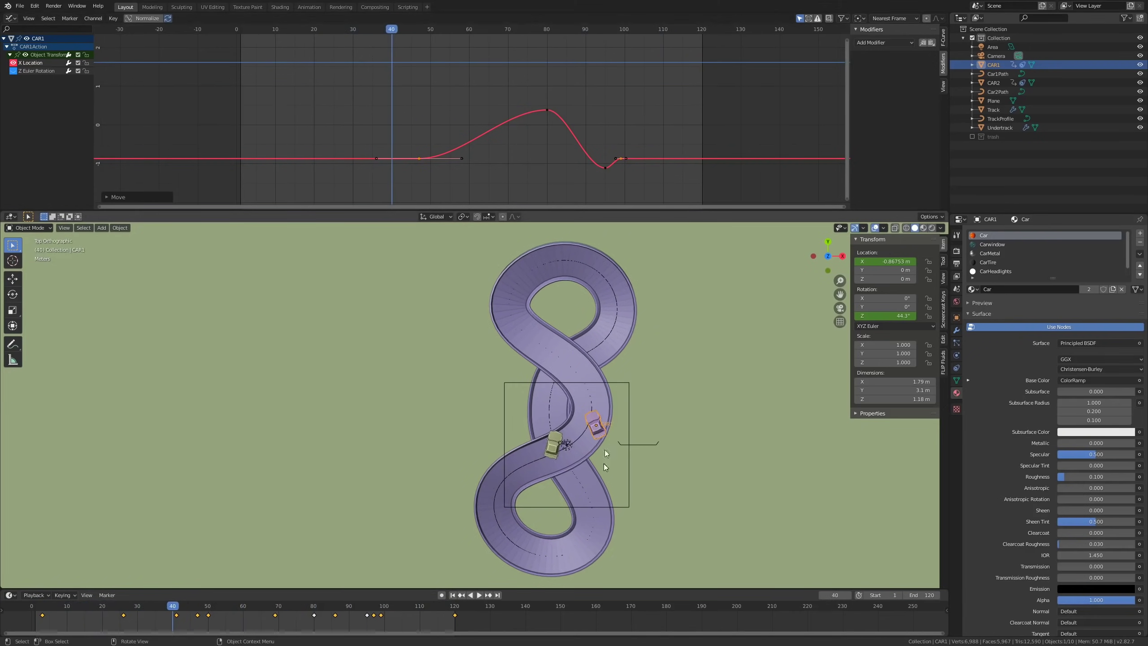
pyautogui.moveTo(174, 606); pyautogui.dragTo(88, 610)
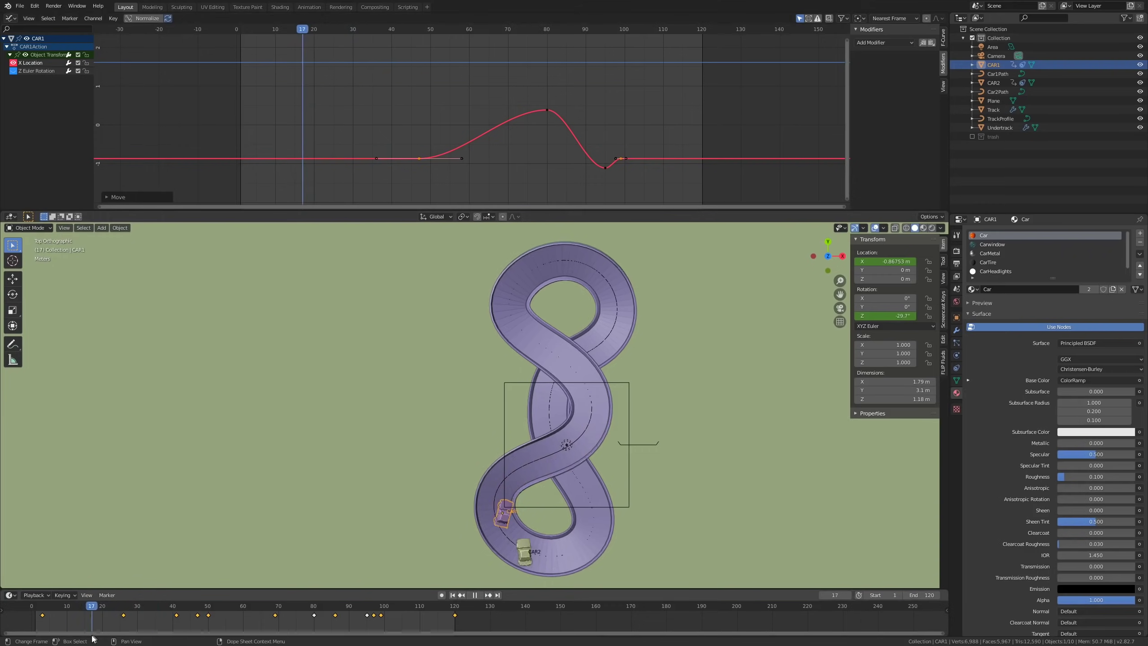
pyautogui.press('space')
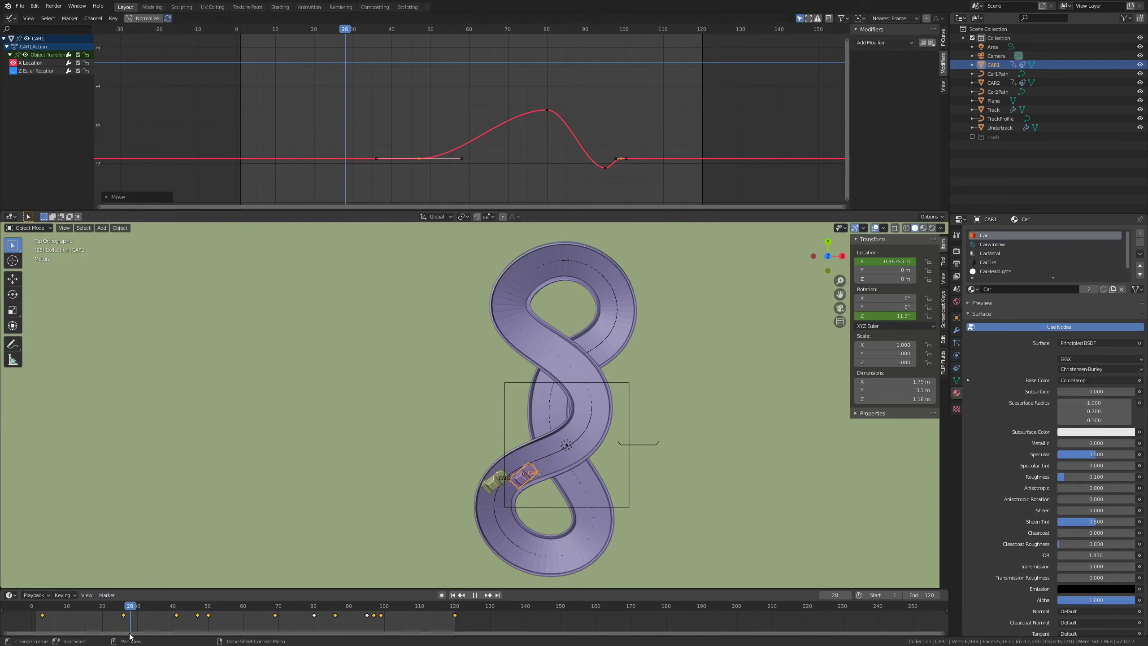
pyautogui.click(121, 635)
pyautogui.press('space')
pyautogui.scroll(9, 510, 514)
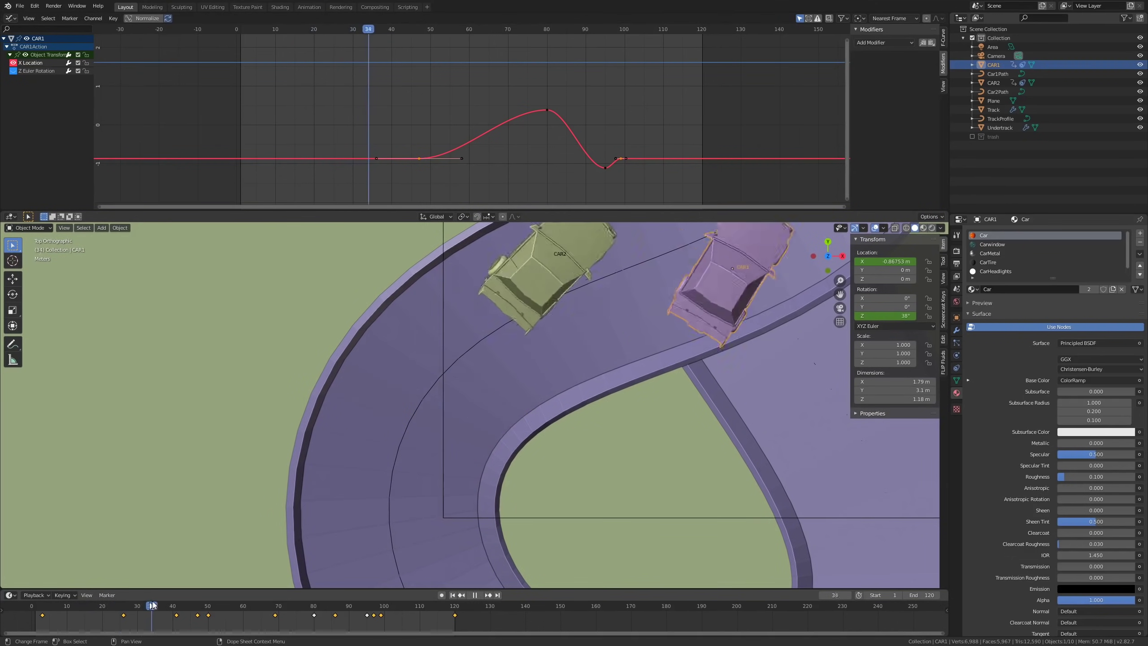
pyautogui.scroll(-8, 567, 372)
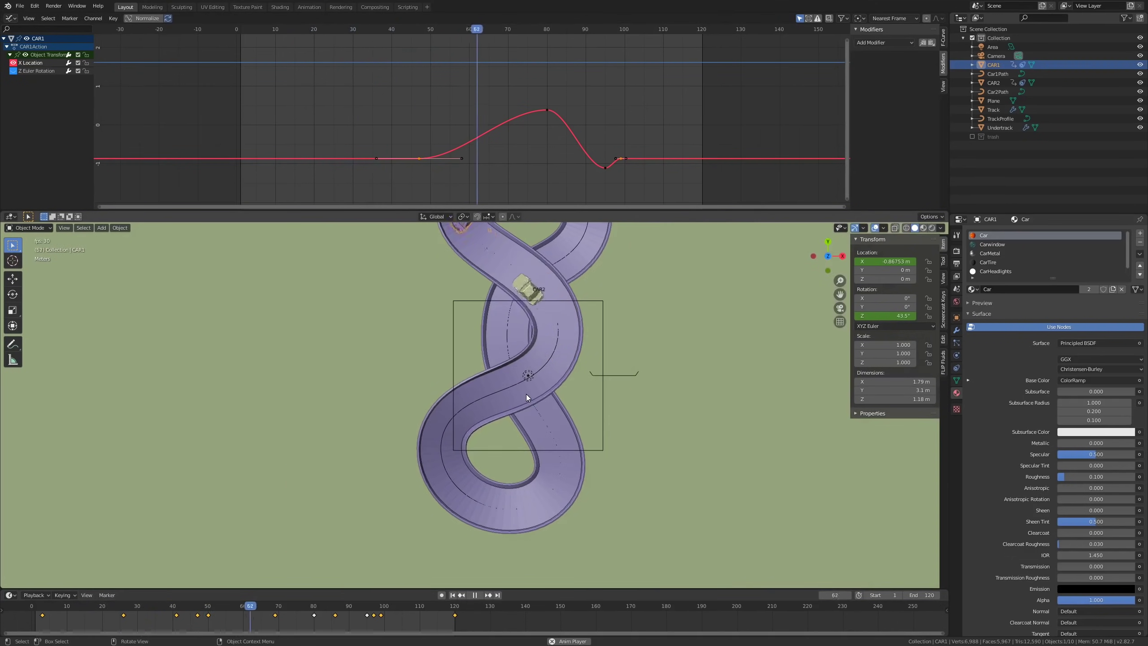
pyautogui.scroll(-3, 525, 394)
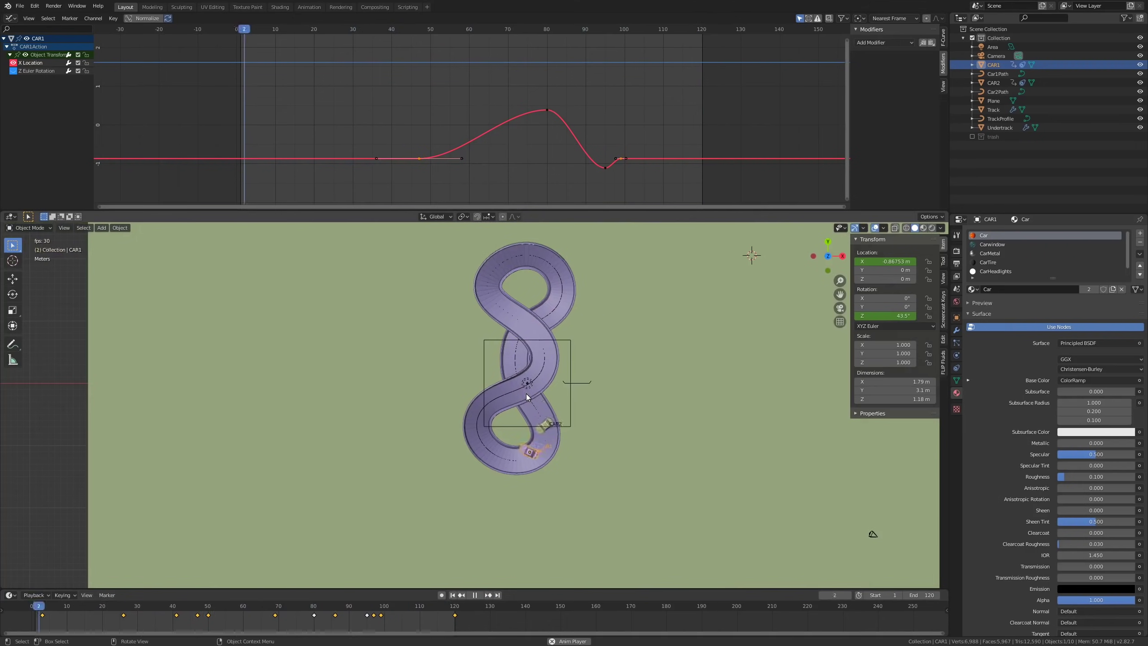
pyautogui.press('space')
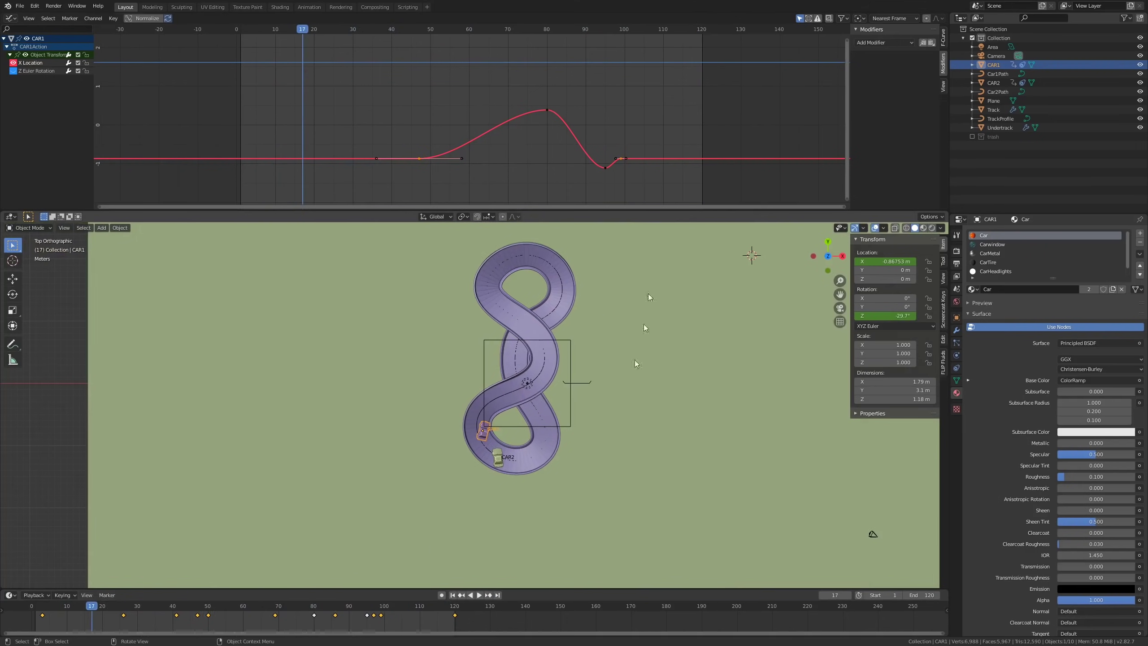
# Step: Move CAR1's last X Location keyframe from frame 99 to frame 113 and scale up its handles for a smoother return
pyautogui.press('h')
pyautogui.hotkey('ctrl', 'z')
pyautogui.click(620, 159)
pyautogui.moveTo(604, 32); pyautogui.dragTo(623, 29)
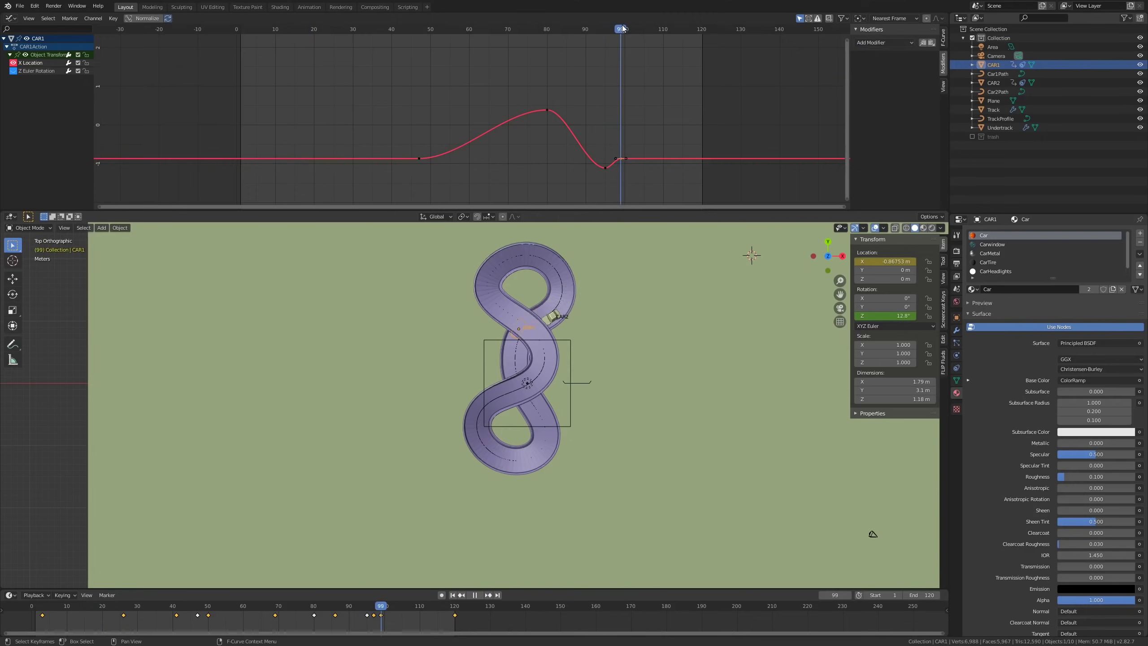
pyautogui.press('g')
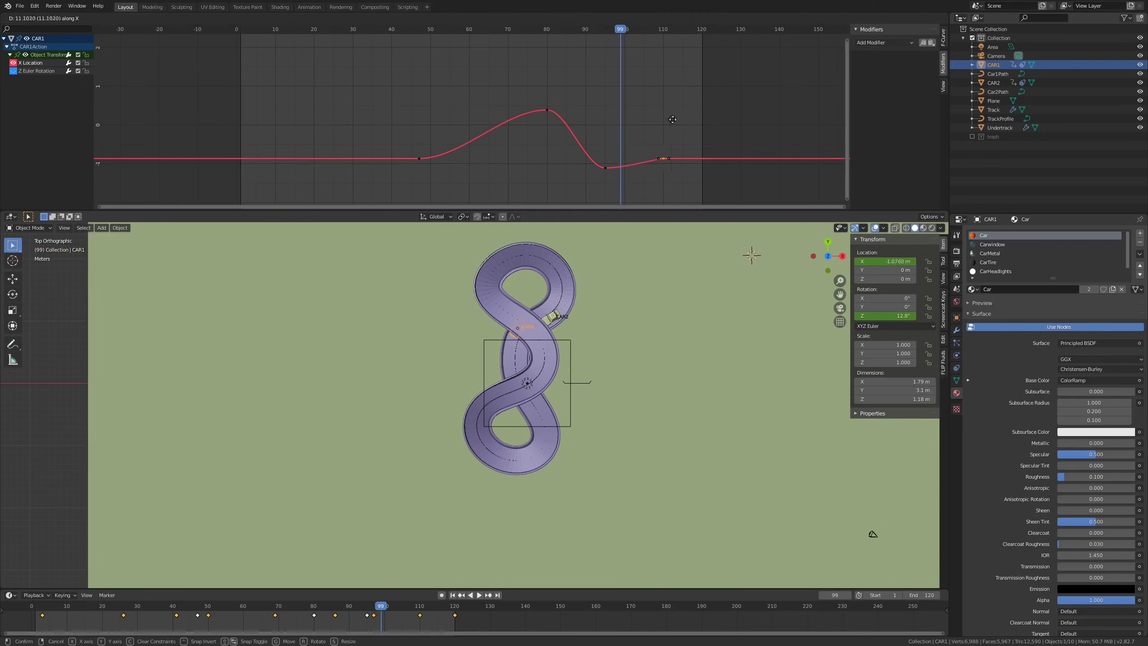
pyautogui.click(683, 123)
pyautogui.press('Right')
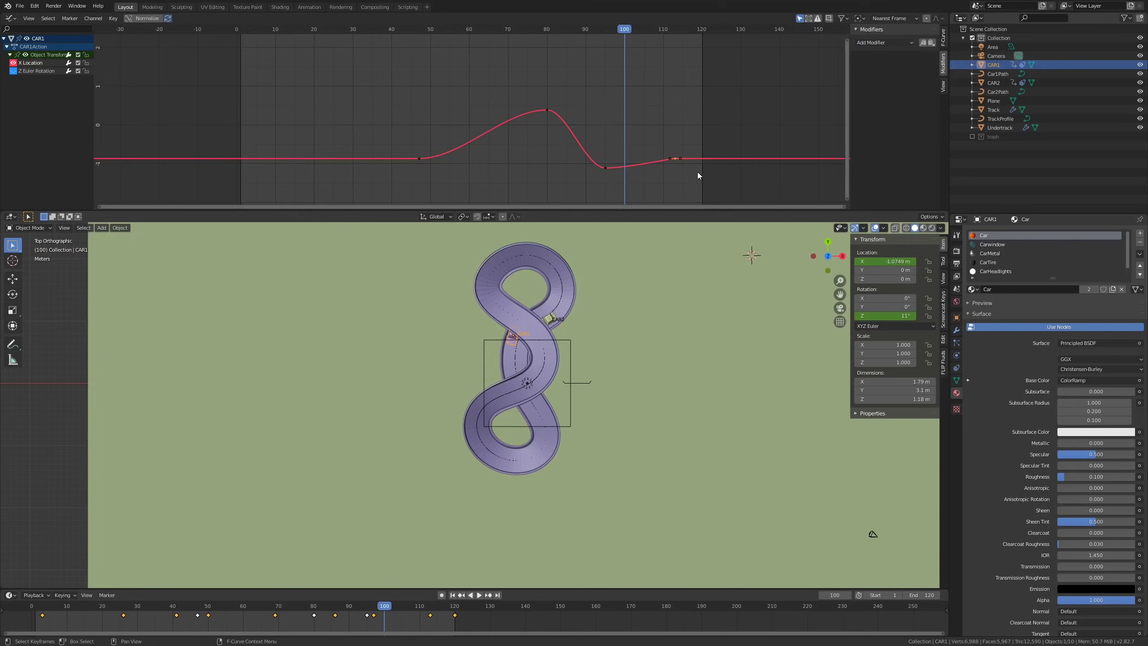
pyautogui.press('s')
pyautogui.click(642, 154)
# Step: Play the animation from above and from angled perspective views to examine how both cars travel around the track
pyautogui.press('space')
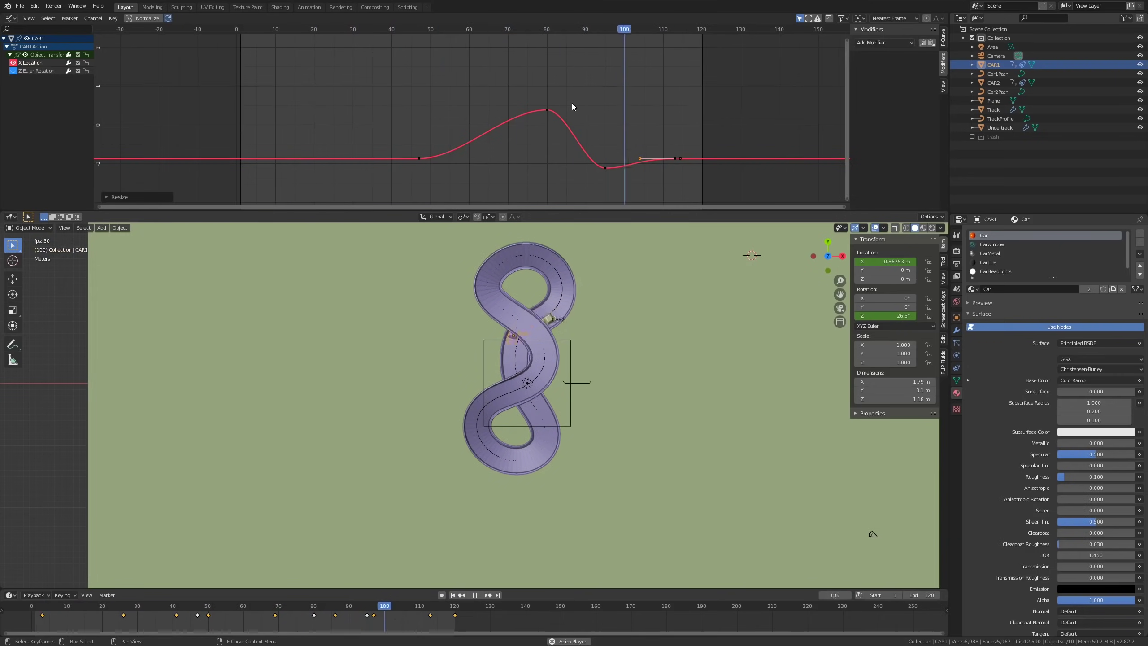
pyautogui.press('space')
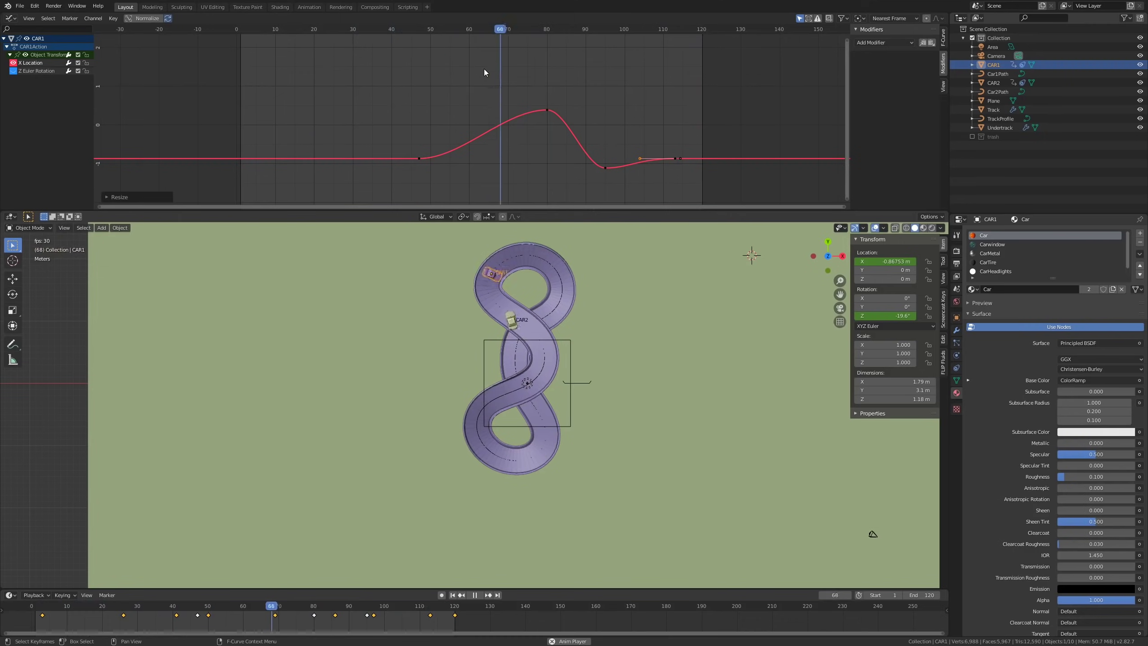
pyautogui.press('space')
pyautogui.moveTo(542, 333); pyautogui.dragTo(582, 309, button='middle')
pyautogui.scroll(2, 525, 326)
pyautogui.press('space')
pyautogui.scroll(3, 510, 302)
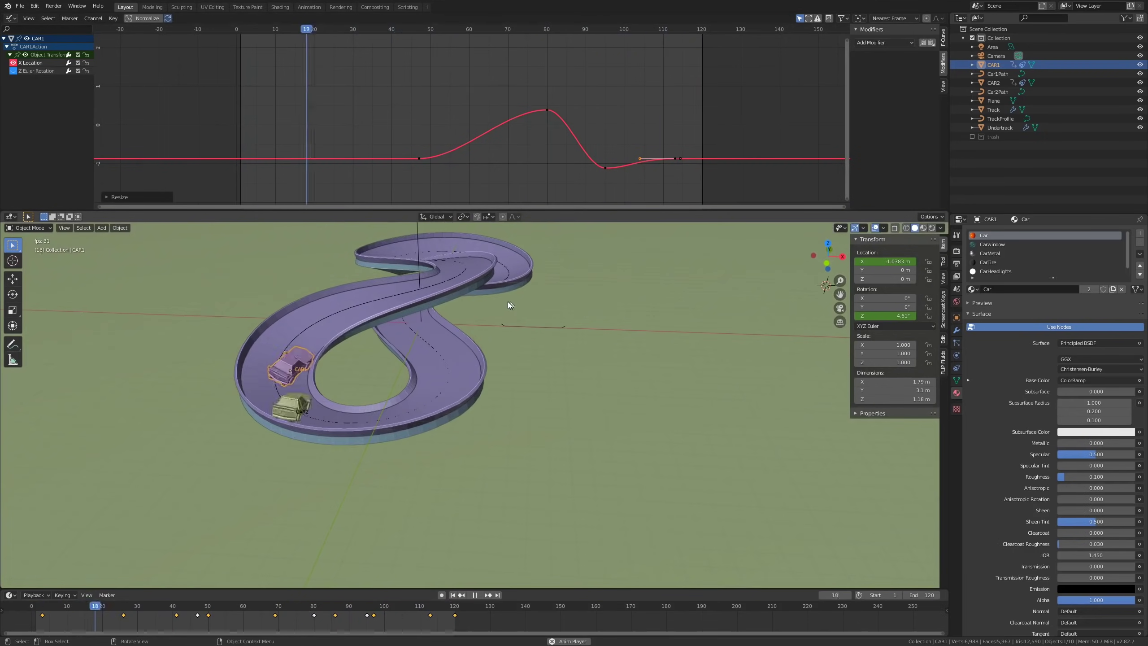
pyautogui.moveTo(503, 292); pyautogui.dragTo(577, 312, button='middle')
pyautogui.press('space')
pyautogui.moveTo(470, 319); pyautogui.dragTo(588, 319, button='middle')
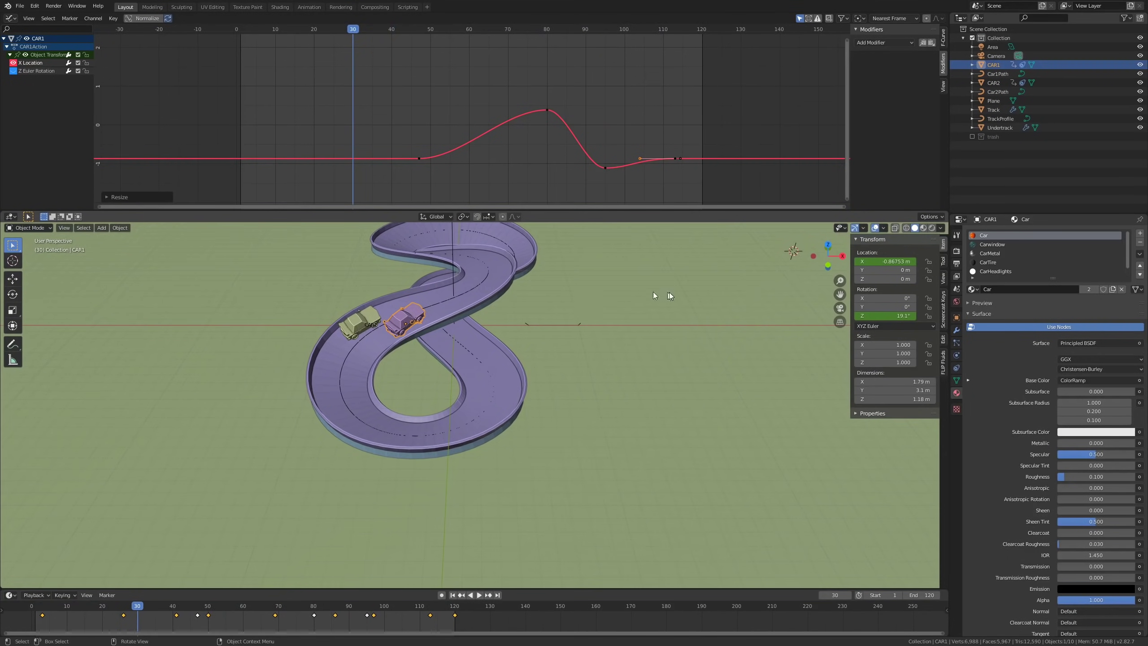
# Step: Switch the viewport to rendered shading and give CAR2 its own copy of the Car material, named Car2
pyautogui.click(933, 227)
pyautogui.moveTo(587, 312)
pyautogui.mouseDown(button='middle')
pyautogui.moveTo(482, 310)
pyautogui.moveTo(523, 286)
pyautogui.mouseUp(button='middle')
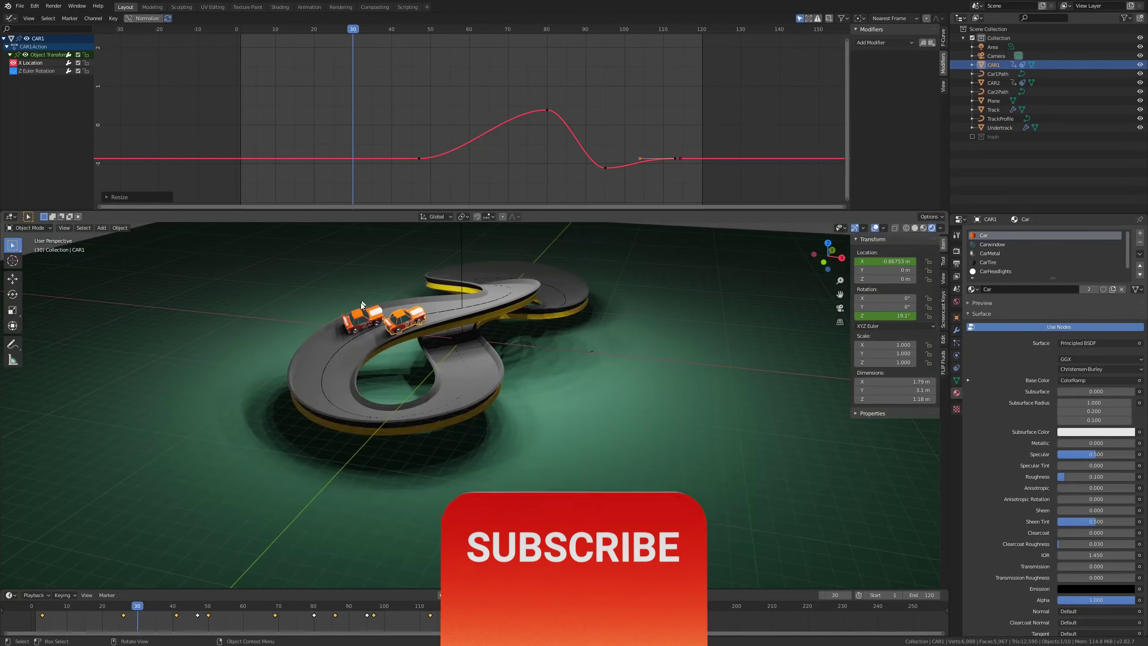
pyautogui.click(365, 318)
pyautogui.scroll(1, 397, 314)
pyautogui.click(1088, 289)
pyautogui.click(1039, 290)
pyautogui.write('Car2')
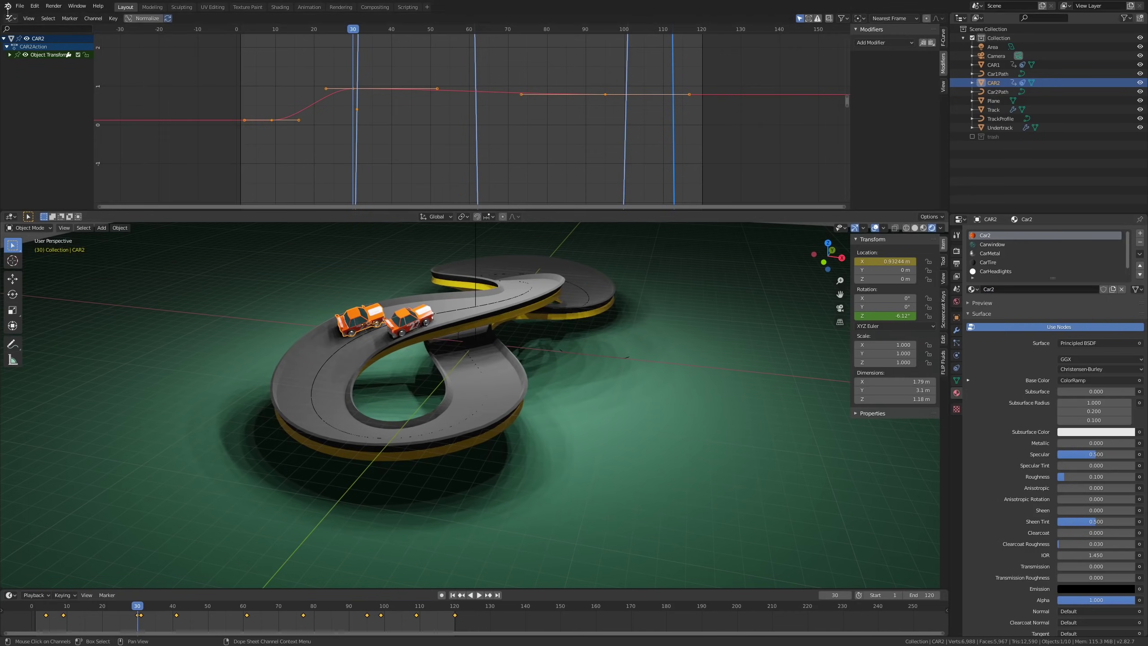
# Step: Show the Car2 material's node graph and change the ColorRamp's orange-red end stop to a dark blue
pyautogui.click(10, 18)
pyautogui.click(33, 81)
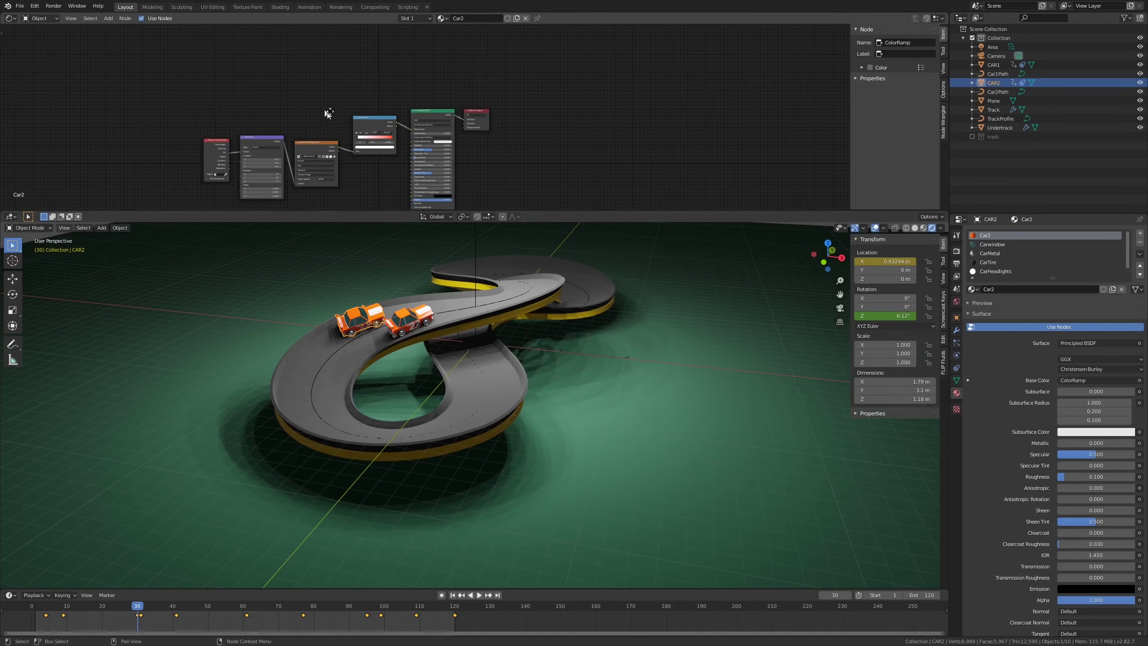
pyautogui.scroll(3, 325, 113)
pyautogui.scroll(1, 471, 169)
pyautogui.scroll(5, 388, 320)
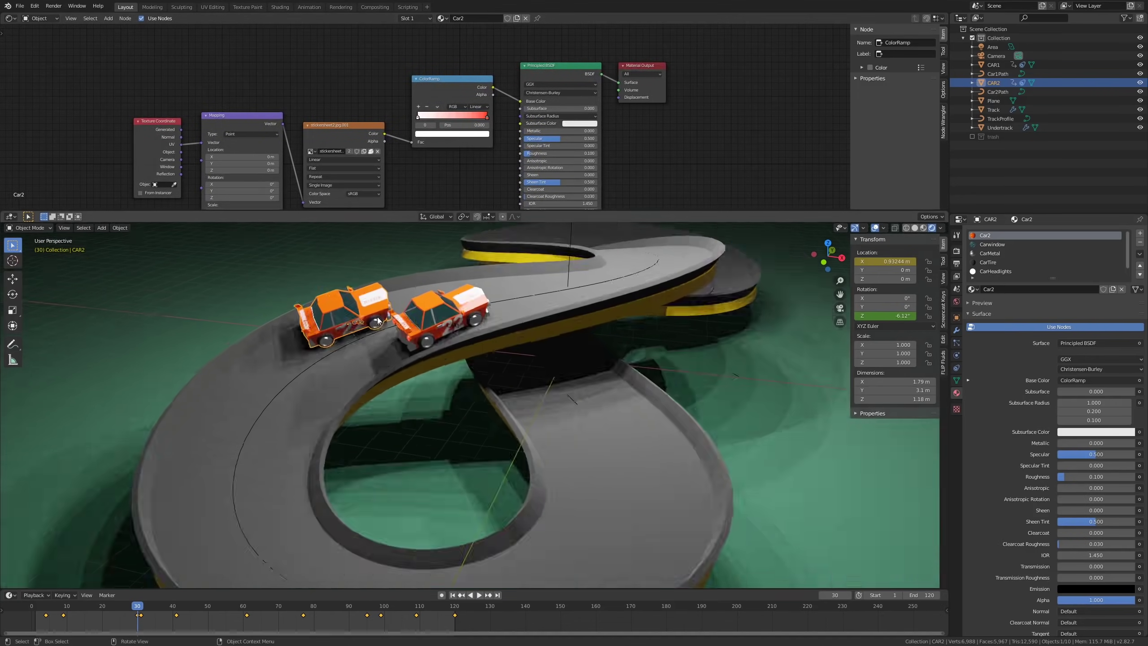
pyautogui.click(483, 117)
pyautogui.click(483, 133)
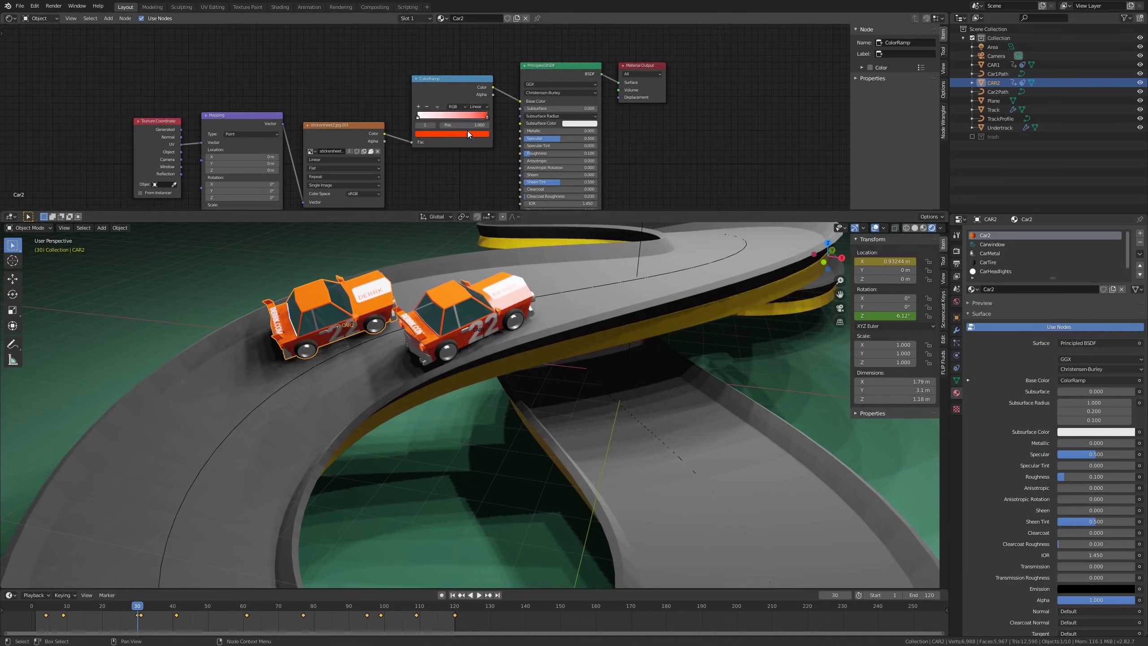
pyautogui.click(468, 132)
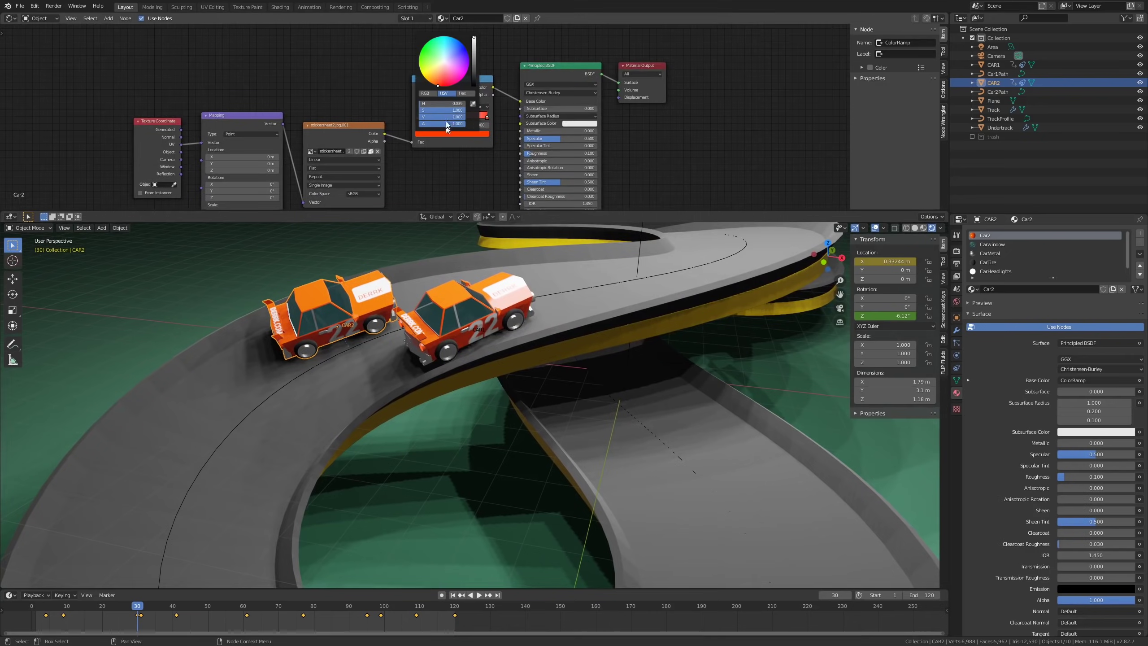
pyautogui.moveTo(449, 67)
pyautogui.mouseDown()
pyautogui.moveTo(460, 42)
pyautogui.moveTo(452, 51)
pyautogui.mouseUp()
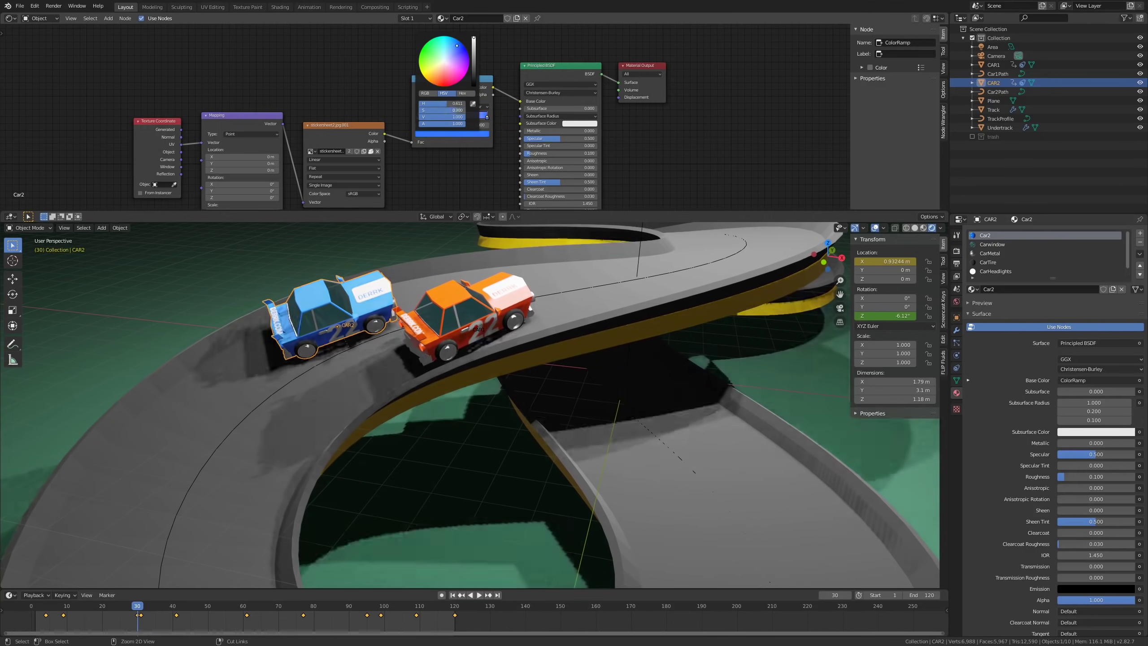
pyautogui.moveTo(442, 110)
pyautogui.keyDown('ctrl'); pyautogui.mouseDown()
pyautogui.moveTo(456, 110)
pyautogui.moveTo(429, 117)
pyautogui.mouseUp(); pyautogui.keyUp('ctrl')
# Step: Play the animation from close up and from above to examine the blue and orange cars on the track
pyautogui.scroll(-3, 469, 312)
pyautogui.scroll(3, 468, 312)
pyautogui.press('space')
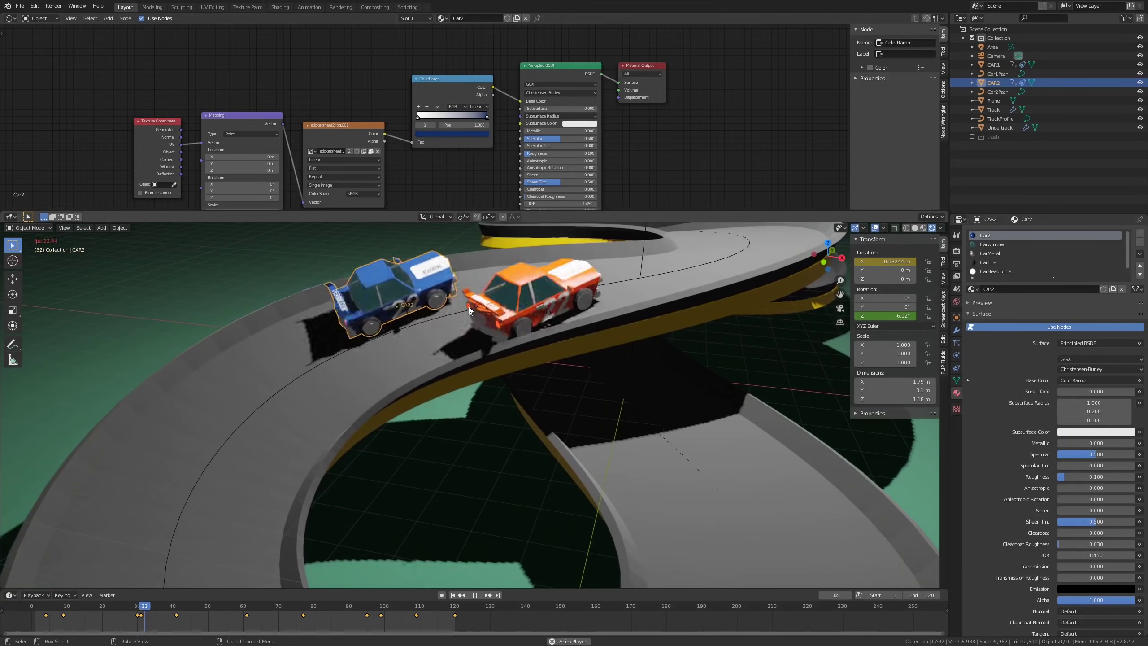
pyautogui.scroll(-4, 473, 303)
pyautogui.scroll(-3, 495, 382)
pyautogui.moveTo(495, 323); pyautogui.dragTo(515, 365, button='middle')
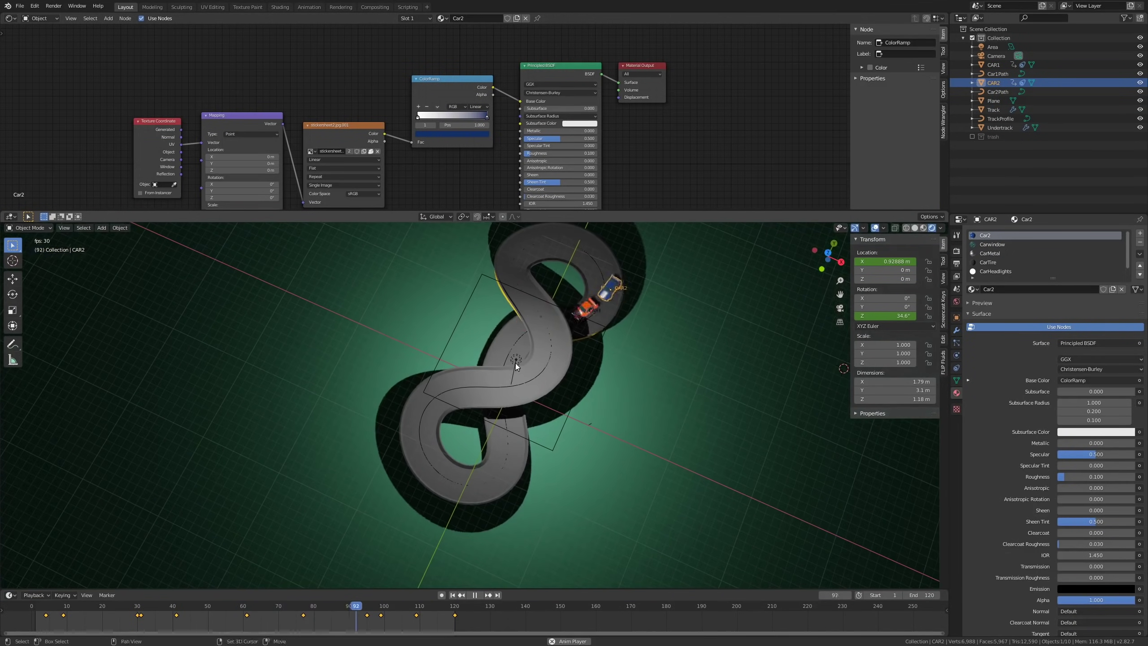
# Step: Look through the camera, adjust its X rotation, and fly it closer so the track fills more of the frame
pyautogui.press('KP_0')
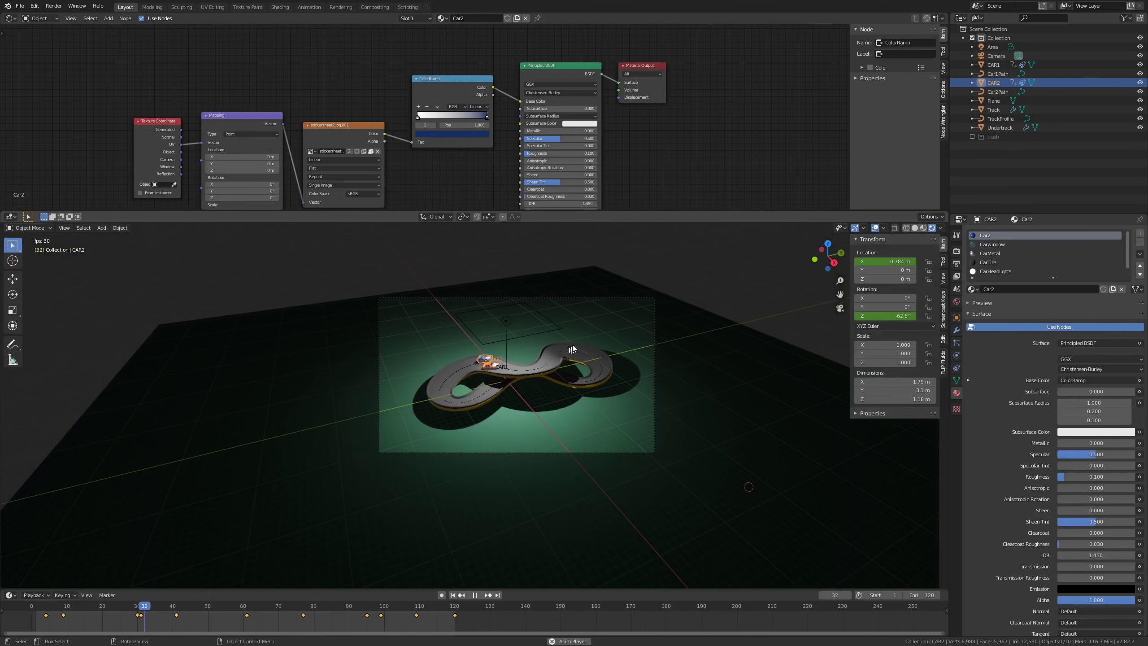
pyautogui.click(621, 293)
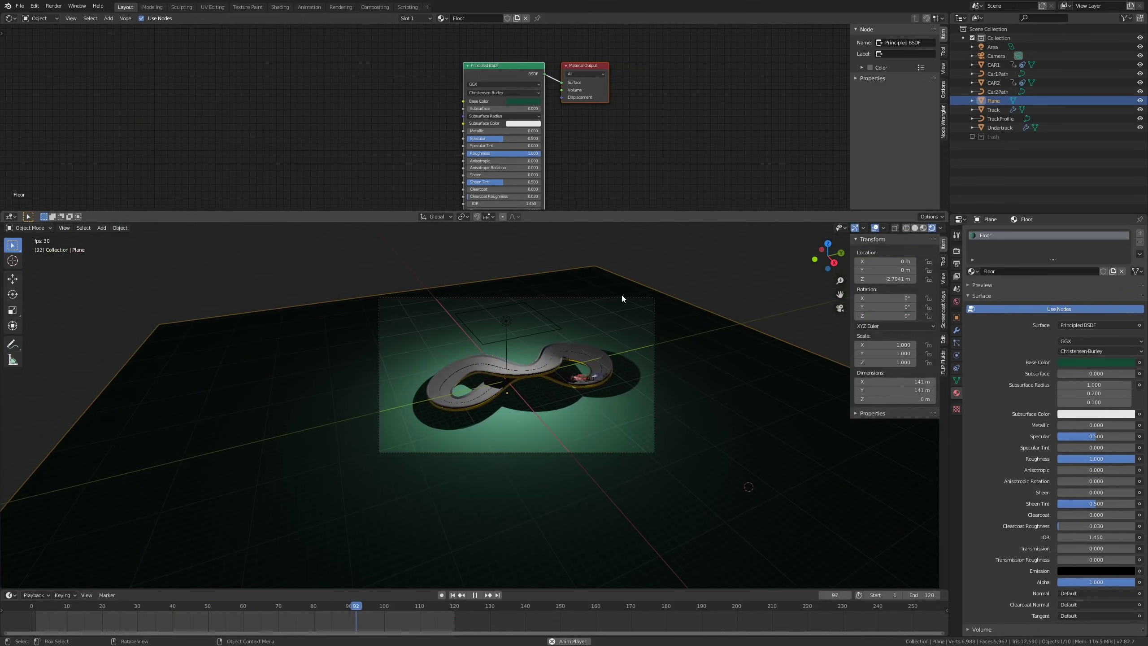
pyautogui.click(996, 55)
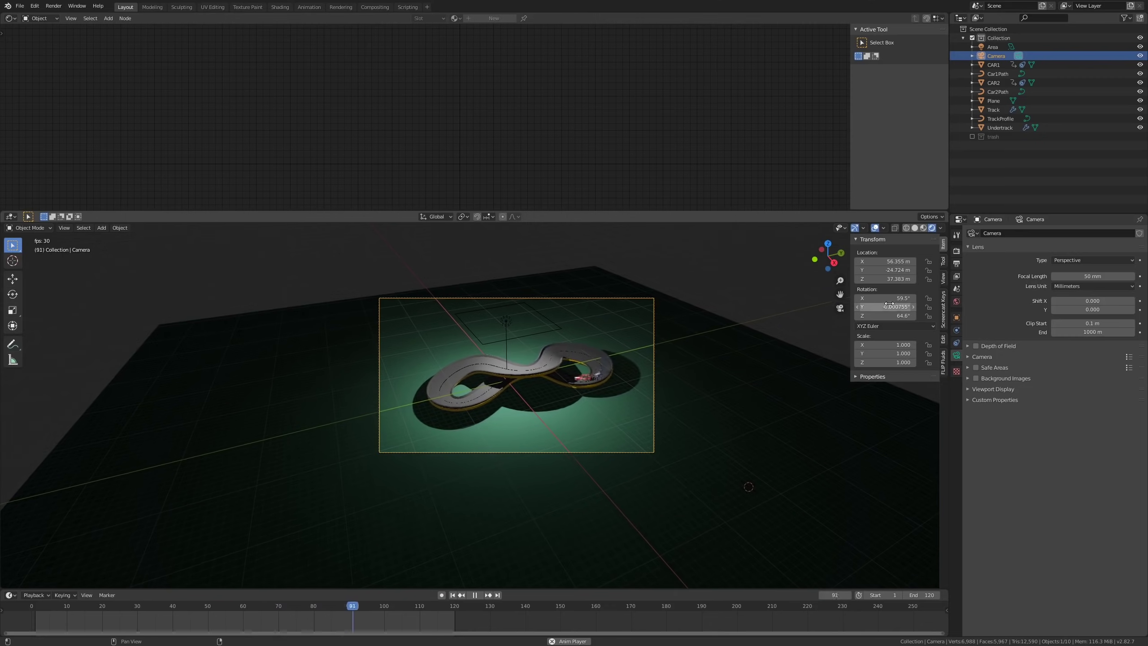
pyautogui.moveTo(895, 298); pyautogui.dragTo(887, 298)
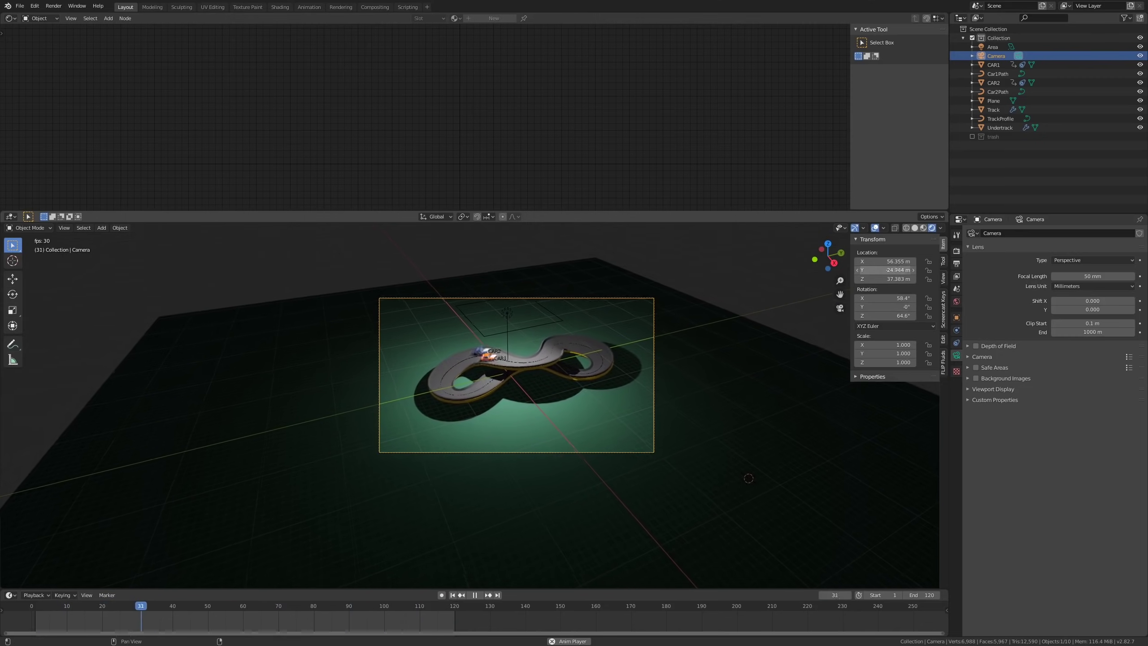
pyautogui.hotkey('shift', '`')
pyautogui.press('w')
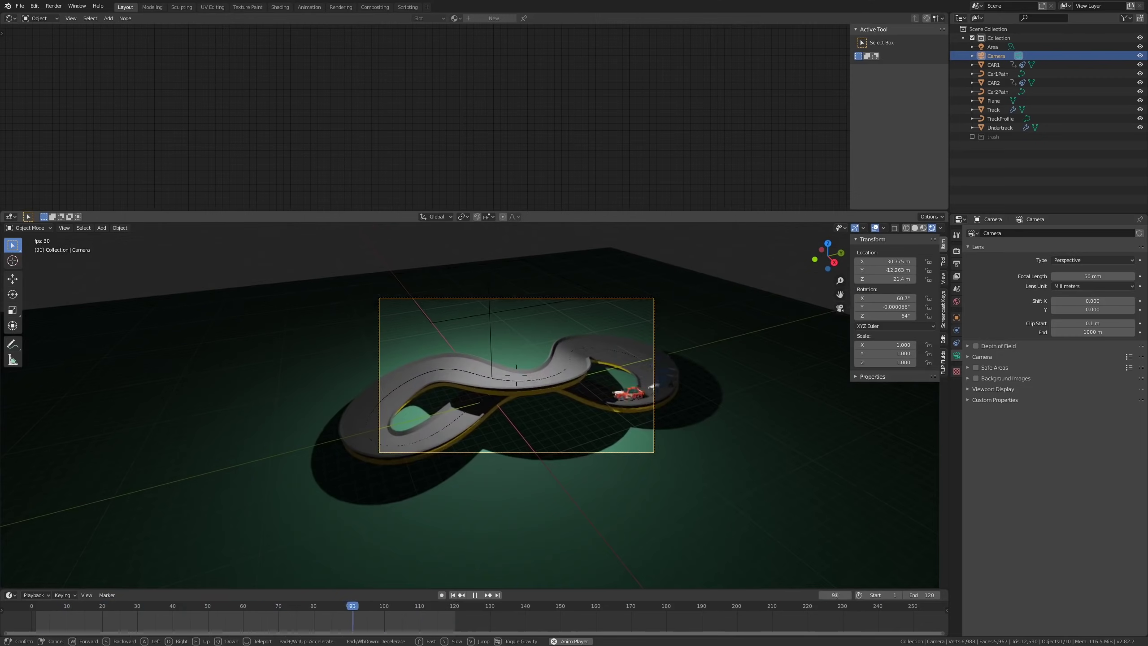
pyautogui.press('s')
pyautogui.press('w')
pyautogui.press('s')
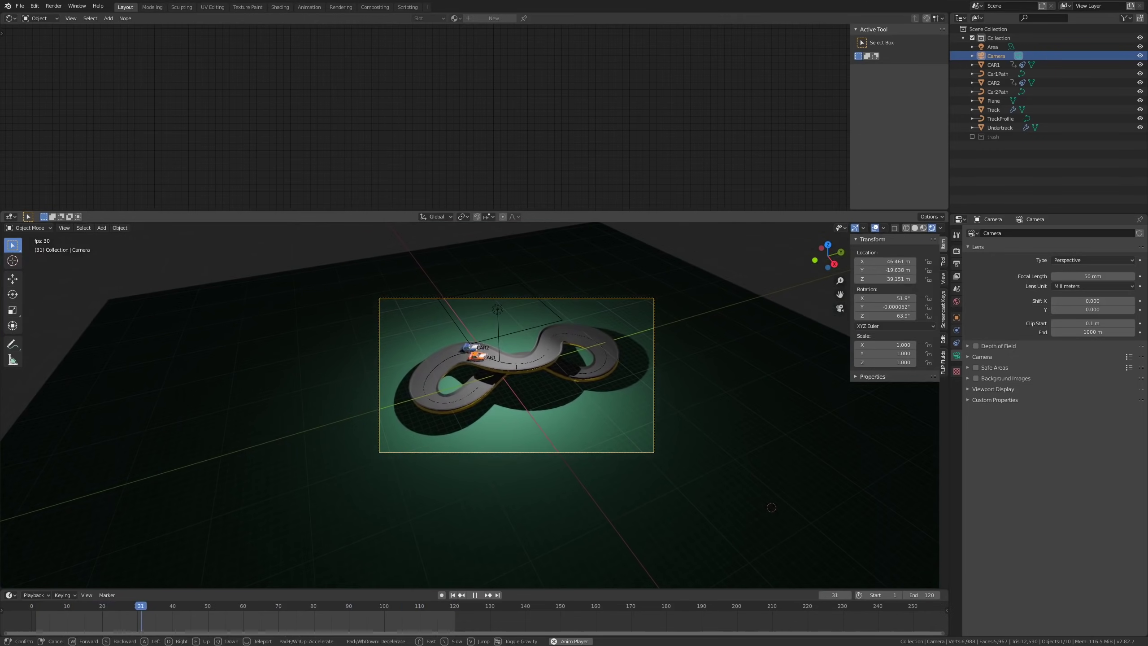
pyautogui.click(466, 354)
# Step: Stop playback, duplicate the area light, and place the copy beyond the track's far end at about X -10.3 m, Y 26.9 m
pyautogui.click(502, 310)
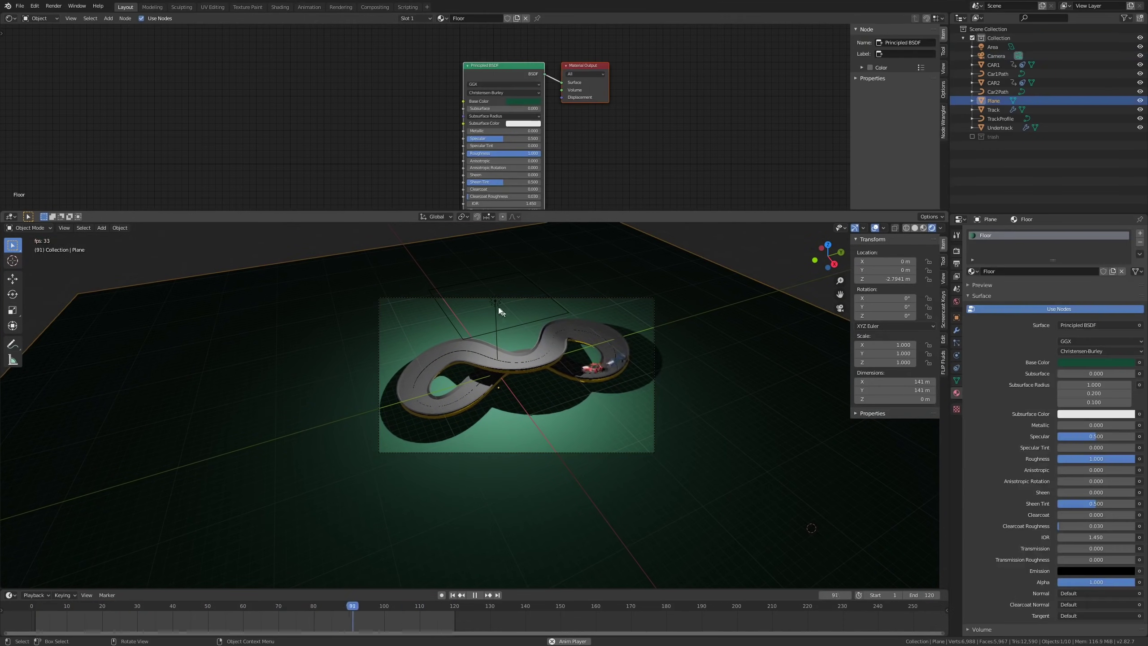
pyautogui.click(497, 305)
pyautogui.press('space')
pyautogui.press('KP_7')
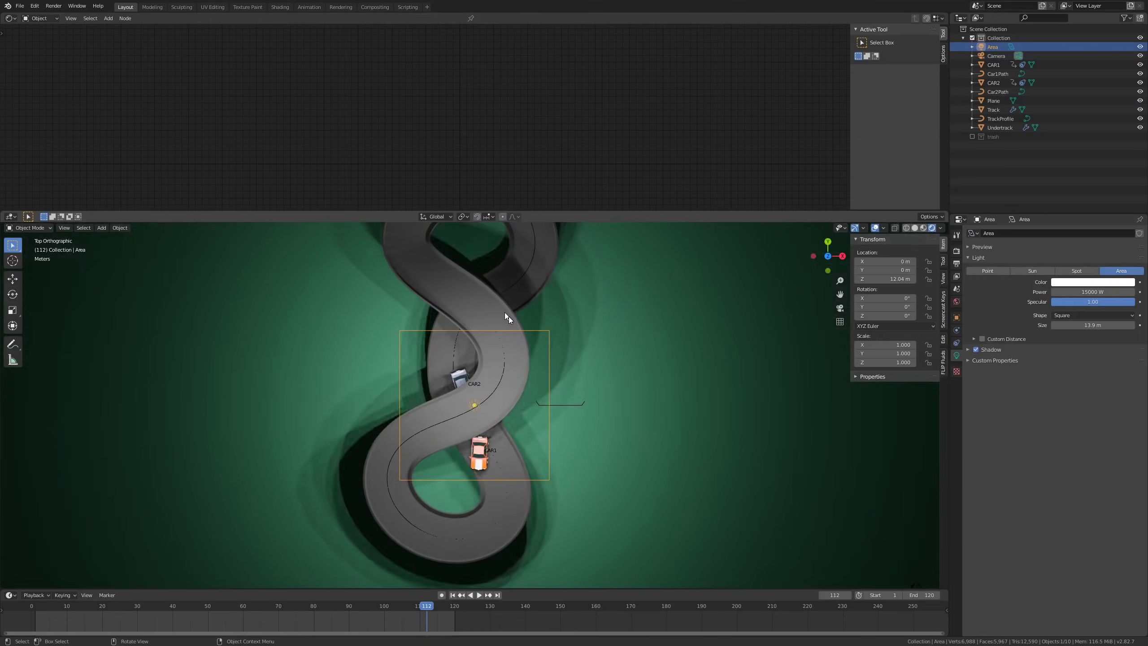
pyautogui.hotkey('shift', 'd')
pyautogui.click(451, 246)
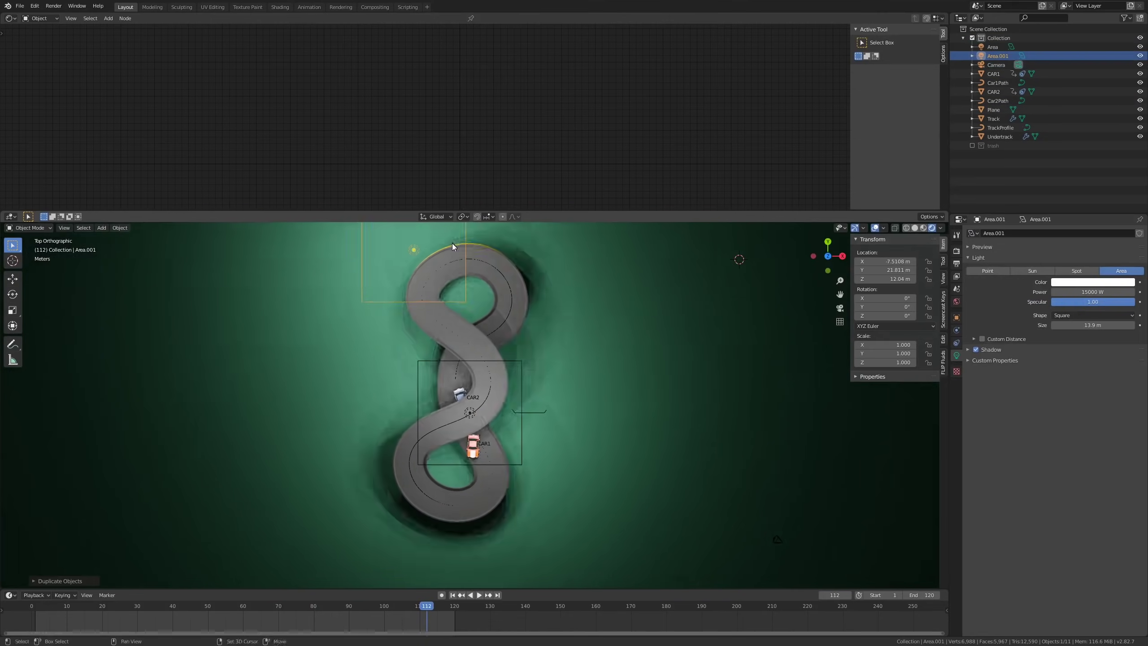
pyautogui.keyDown('shift'); pyautogui.moveTo(473, 300); pyautogui.dragTo(500, 436, button='middle'); pyautogui.keyUp('shift')
pyautogui.scroll(-1, 500, 436)
pyautogui.press('g')
pyautogui.click(473, 386)
pyautogui.scroll(-3, 472, 393)
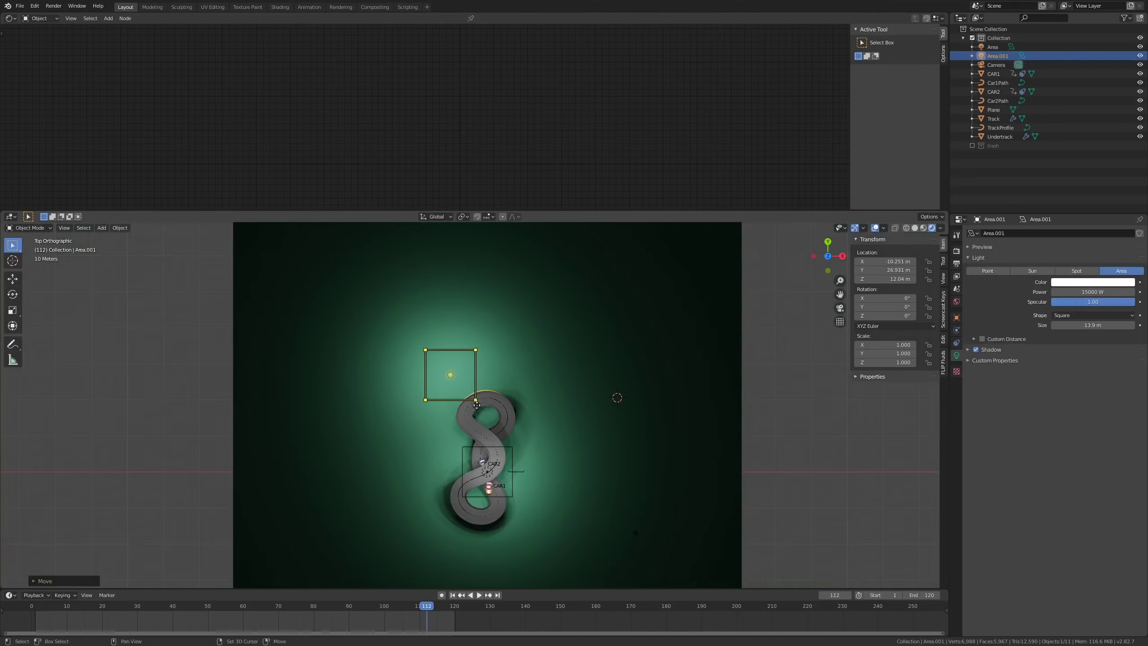
# Step: Duplicate the area light again and place this copy past the track's near end at about Y -23.9 m
pyautogui.keyDown('shift'); pyautogui.moveTo(474, 400); pyautogui.dragTo(460, 355, button='middle'); pyautogui.keyUp('shift')
pyautogui.hotkey('shift', 'd')
pyautogui.click(515, 538)
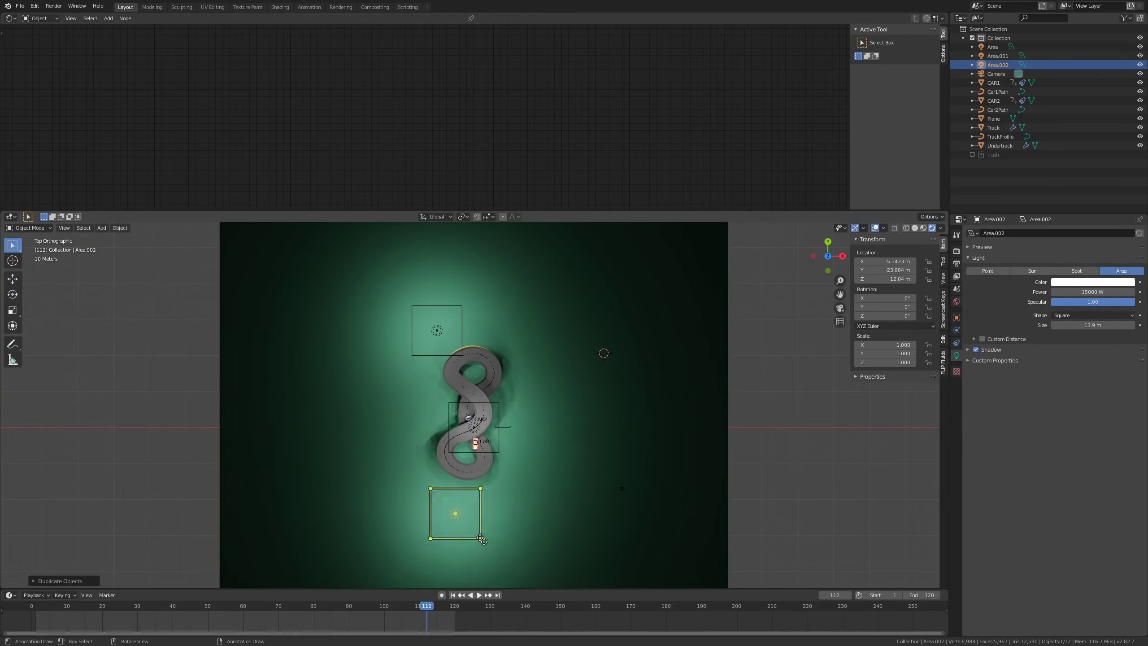
# Step: In camera view, move Area.002 along X, Y and Z to about X 11.5 m, Y -18 m, Z 14 m
pyautogui.press('KP_0')
pyautogui.scroll(-3, 410, 367)
pyautogui.scroll(2, 436, 328)
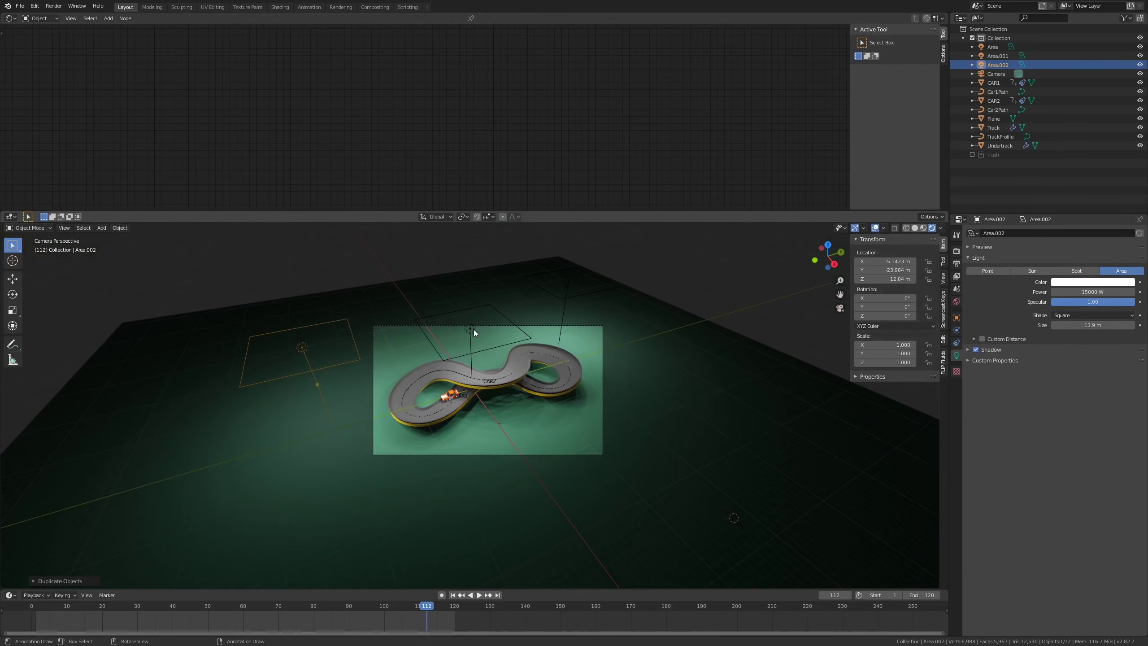
pyautogui.click(473, 329)
pyautogui.click(299, 347)
pyautogui.scroll(-1, 318, 356)
pyautogui.scroll(1, 340, 370)
pyautogui.press('g')
pyautogui.press('x')
pyautogui.click(389, 436)
pyautogui.press('g')
pyautogui.press('y')
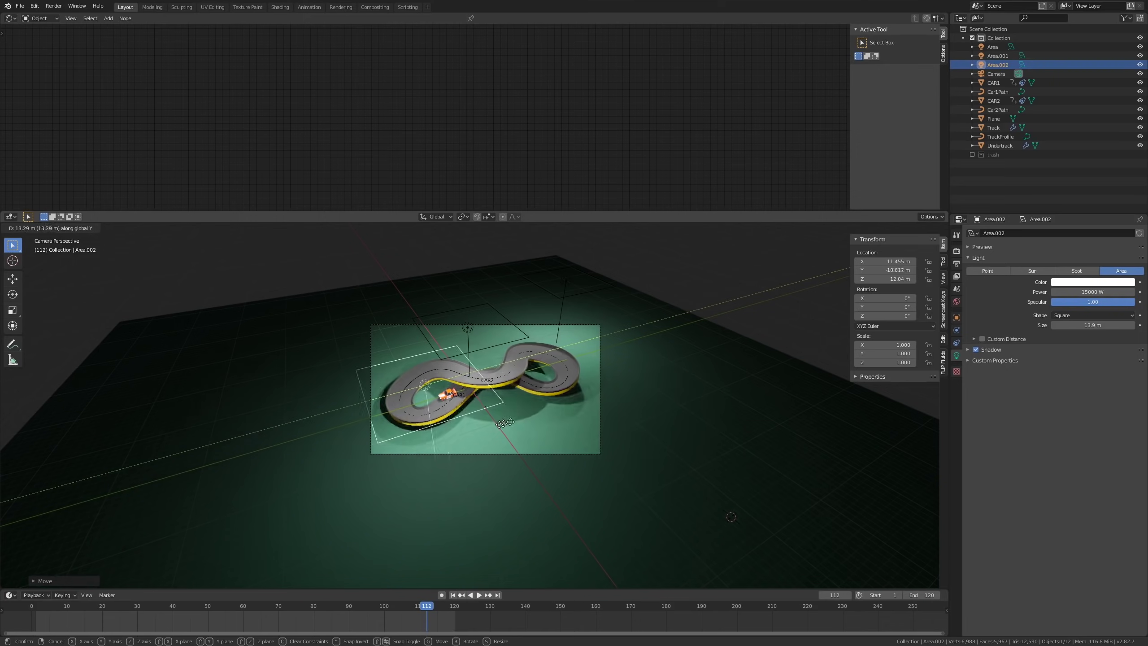
pyautogui.click(452, 439)
pyautogui.press('g')
pyautogui.press('z')
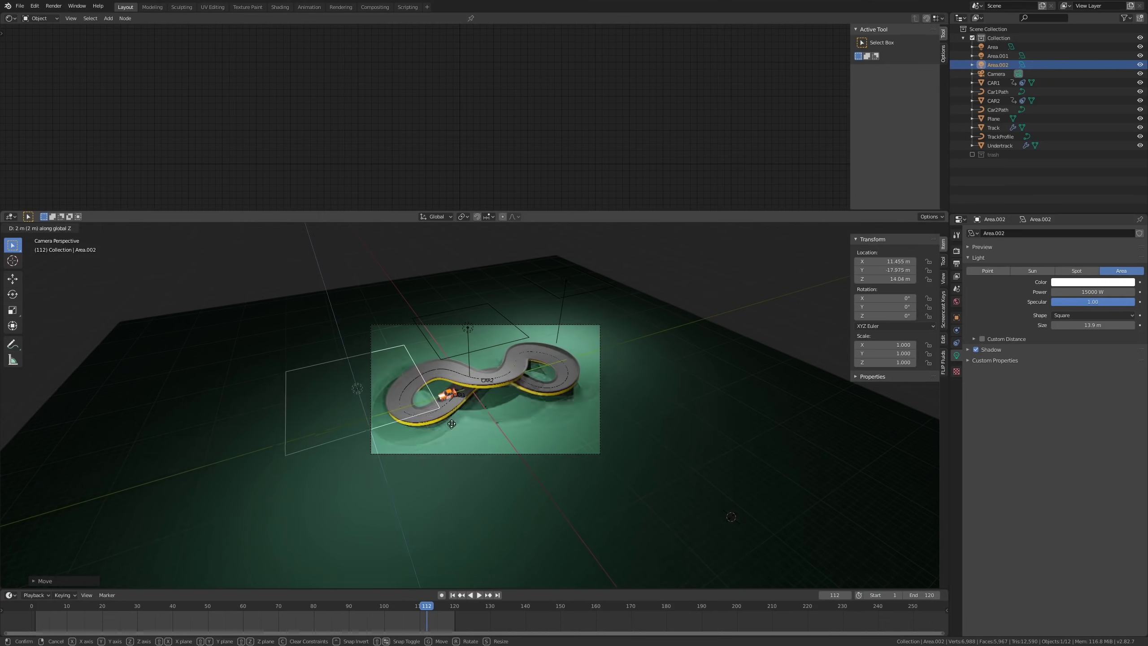
pyautogui.click(452, 424)
# Step: Rotate Area.002 freely so it points at the track and reposition it beside the near loop
pyautogui.moveTo(452, 424); pyautogui.dragTo(506, 430, button='middle')
pyautogui.scroll(-8, 418, 417)
pyautogui.press('r')
pyautogui.press('r')
pyautogui.click(420, 457)
pyautogui.moveTo(420, 456); pyautogui.dragTo(348, 269, button='middle')
pyautogui.press('g')
pyautogui.click(504, 451)
# Step: Tilt Area.001 toward the track and move it to about Y 30.1 m and Z 11.2 m
pyautogui.click(548, 387)
pyautogui.press('r')
pyautogui.press('r')
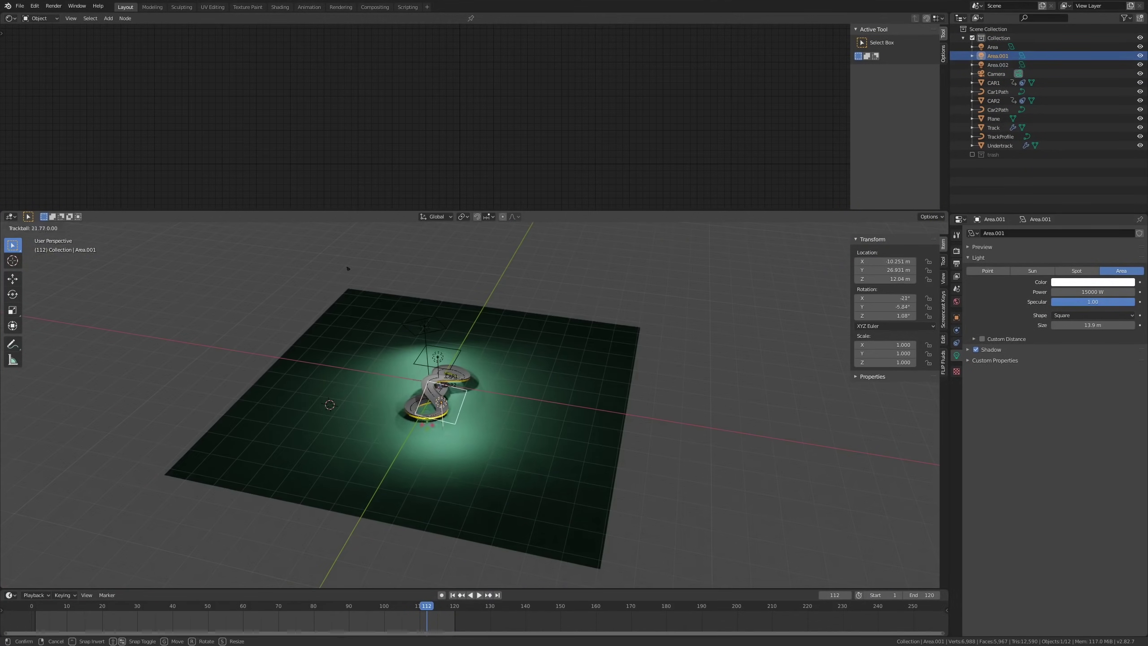
pyautogui.click(441, 434)
pyautogui.press('g')
pyautogui.click(413, 432)
# Step: Deselect everything and play the animation through the camera to examine the lighting and framing
pyautogui.press('KP_0')
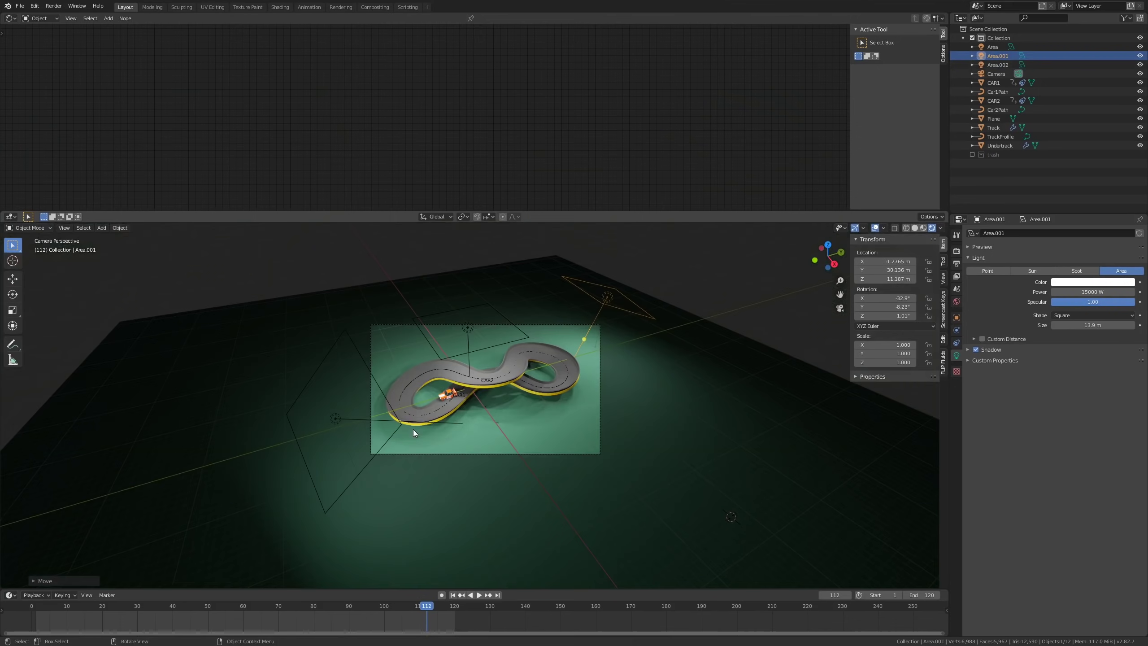
pyautogui.press('space')
pyautogui.hotkey('alt', 'a')
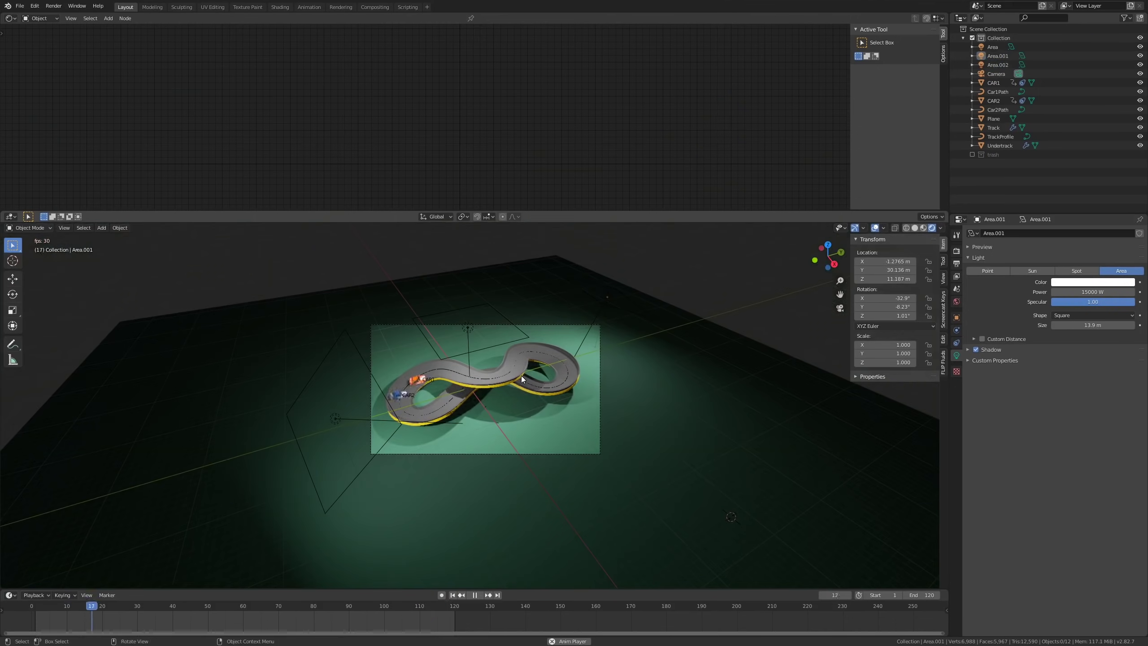
pyautogui.scroll(4, 521, 375)
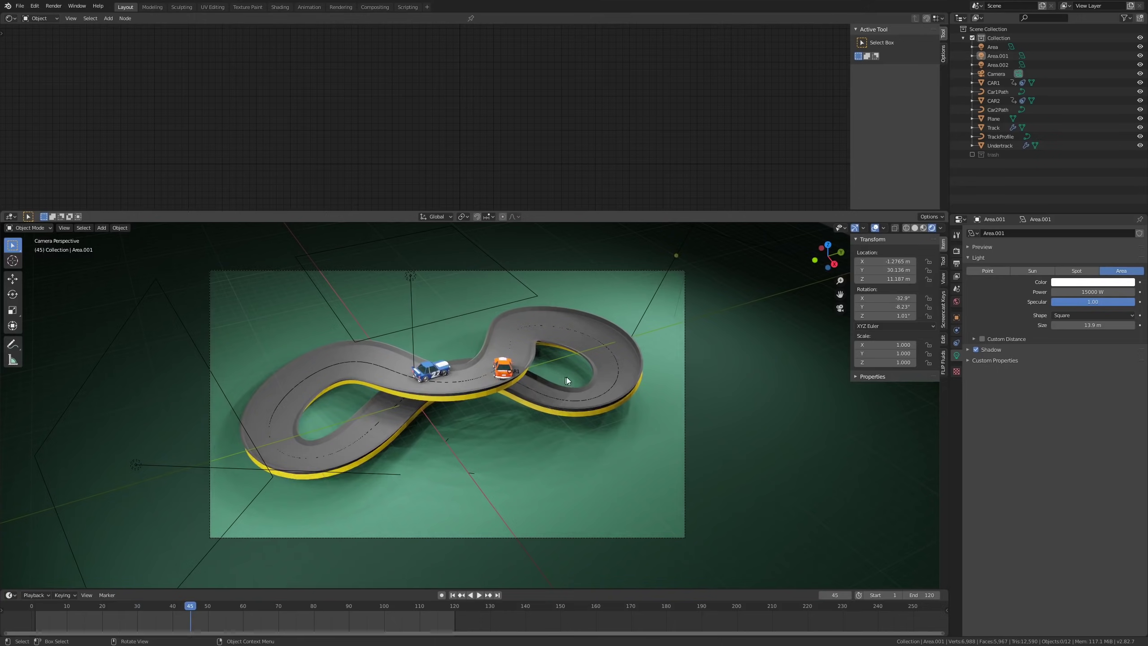
# Step: Select the Undertrack mesh beneath the road surface
pyautogui.moveTo(570, 372); pyautogui.dragTo(540, 360, button='middle')
pyautogui.click(513, 399)
pyautogui.scroll(-7, 512, 399)
pyautogui.scroll(5, 531, 392)
pyautogui.press('Tab')
pyautogui.press('Tab')
pyautogui.press('g')
pyautogui.rightClick(687, 320)
pyautogui.moveTo(689, 319); pyautogui.dragTo(625, 333, button='middle')
pyautogui.scroll(-6, 583, 332)
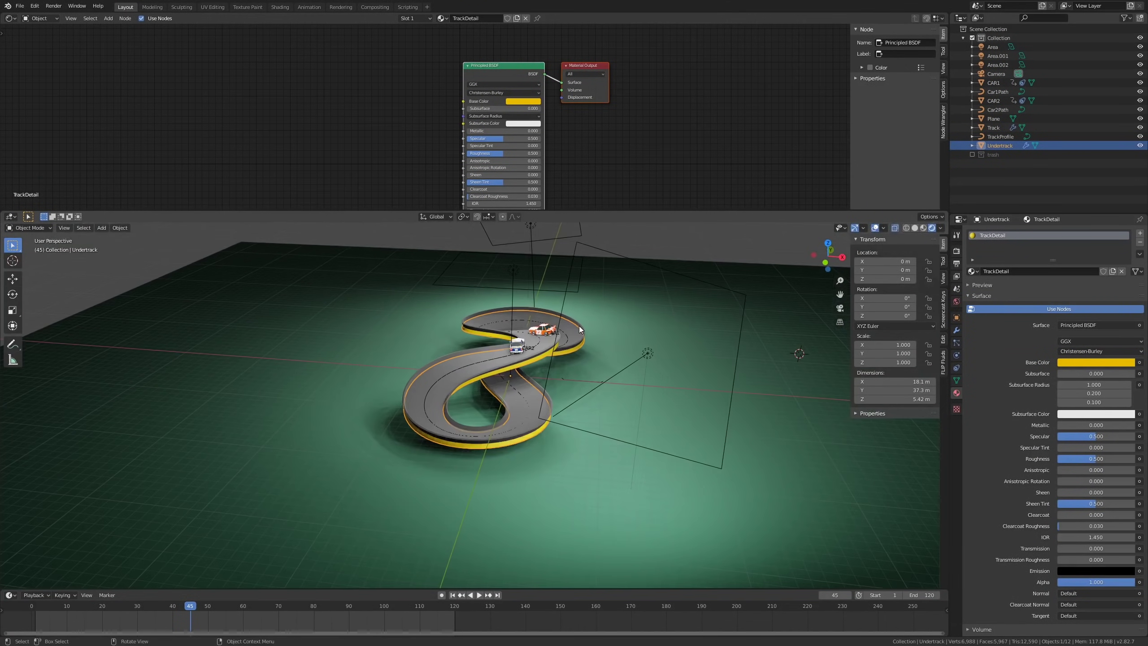
pyautogui.press('g')
pyautogui.rightClick(772, 343)
# Step: Duplicate the Undertrack along the X axis, placing the copy 19 m beside the original track
pyautogui.hotkey('shift', 'd')
pyautogui.press('x')
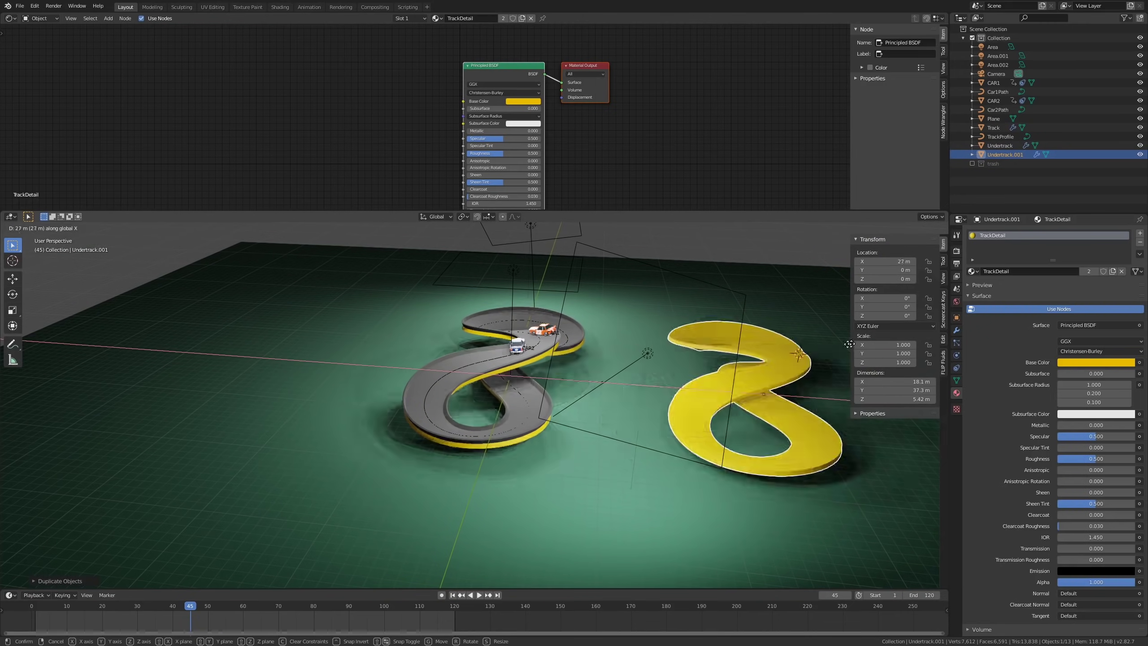
pyautogui.click(773, 347)
pyautogui.moveTo(773, 346); pyautogui.dragTo(627, 388, button='middle')
pyautogui.scroll(3, 667, 365)
# Step: Edit the Undertrack copy in solid shading and cut one centred edge loop along its entire length
pyautogui.press('Tab')
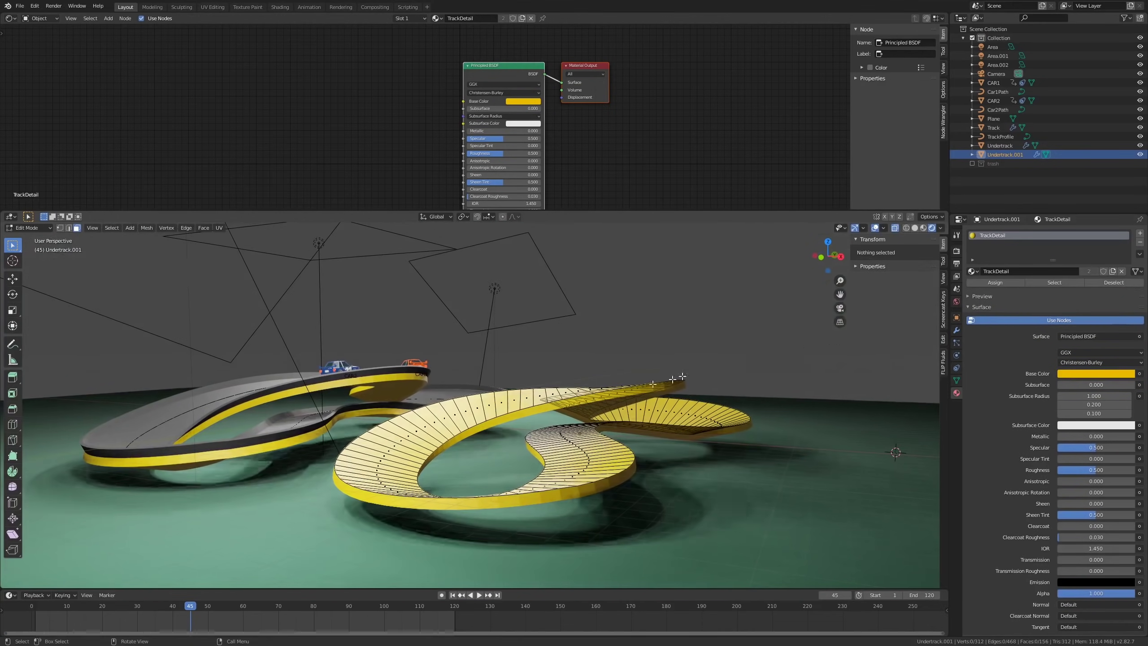
pyautogui.click(955, 330)
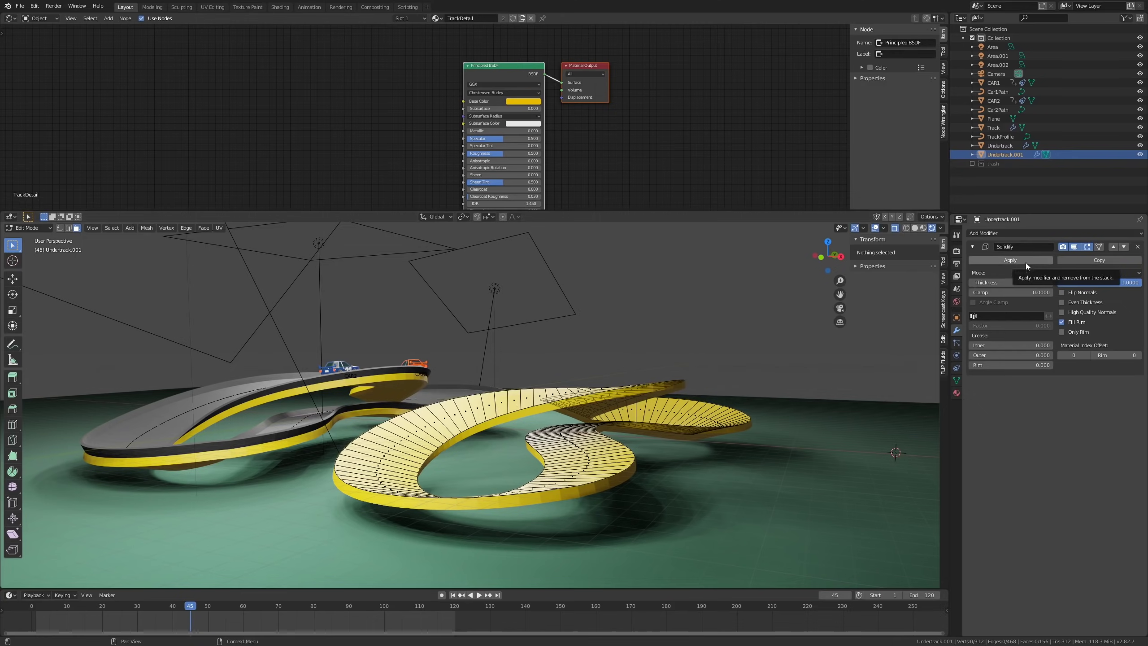
pyautogui.moveTo(596, 411); pyautogui.dragTo(524, 447, button='middle')
pyautogui.hotkey('ctrl', 'r')
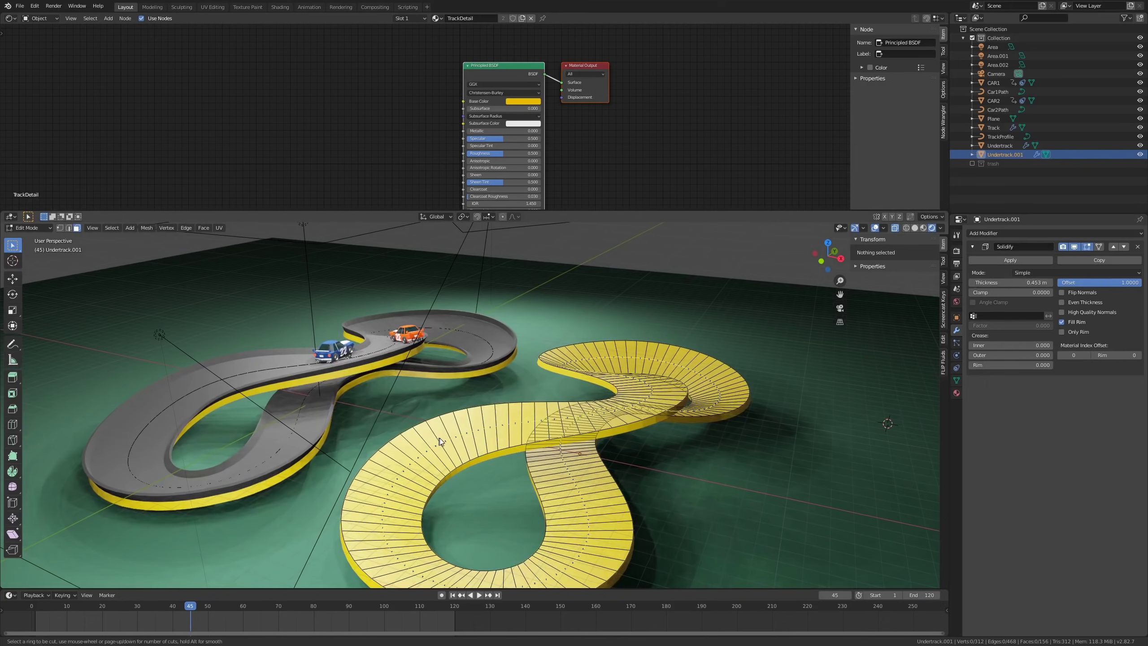
pyautogui.press('Escape')
pyautogui.click(914, 228)
pyautogui.moveTo(607, 453); pyautogui.dragTo(619, 445, button='middle')
pyautogui.hotkey('ctrl', 'r')
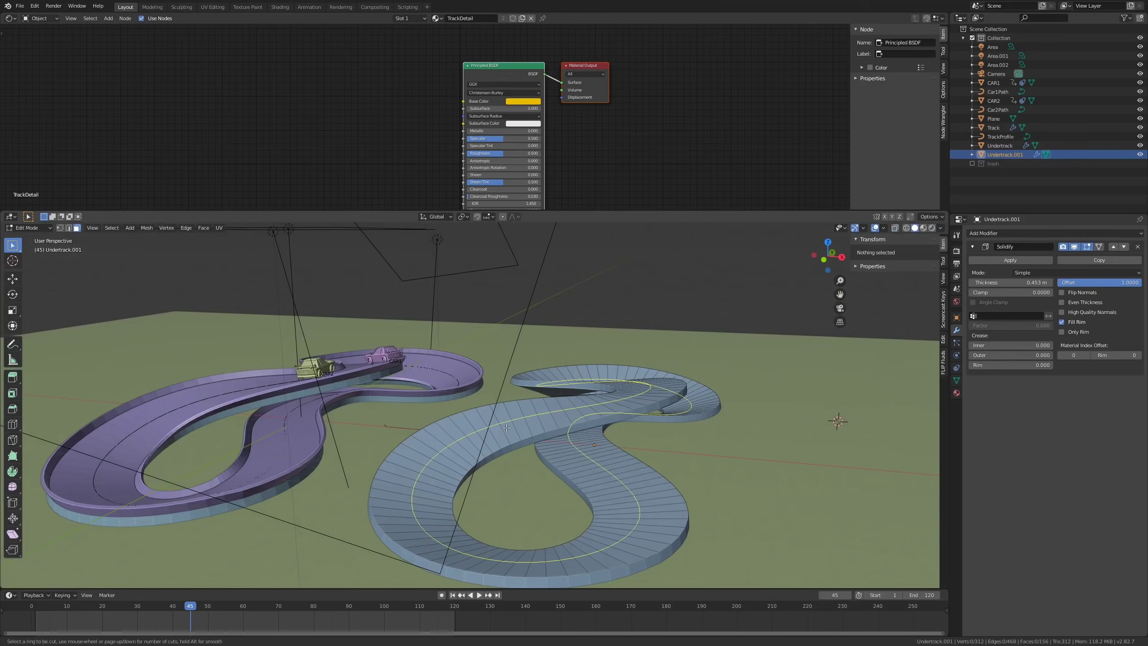
pyautogui.click(507, 427)
pyautogui.rightClick(538, 403)
pyautogui.moveTo(567, 378)
pyautogui.mouseDown(button='middle')
pyautogui.moveTo(531, 407)
pyautogui.moveTo(579, 394)
pyautogui.mouseUp(button='middle')
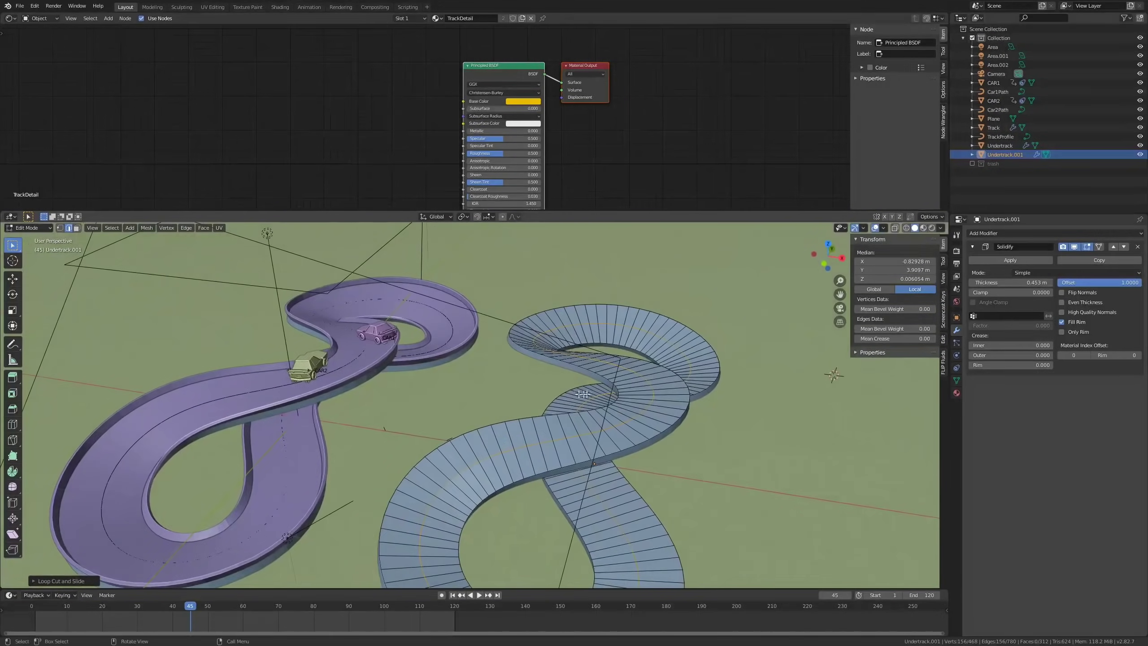
# Step: Invert the vertex selection and delete the copy's outer vertices, keeping only the centre edge loop, and leave mesh editing
pyautogui.press('1')
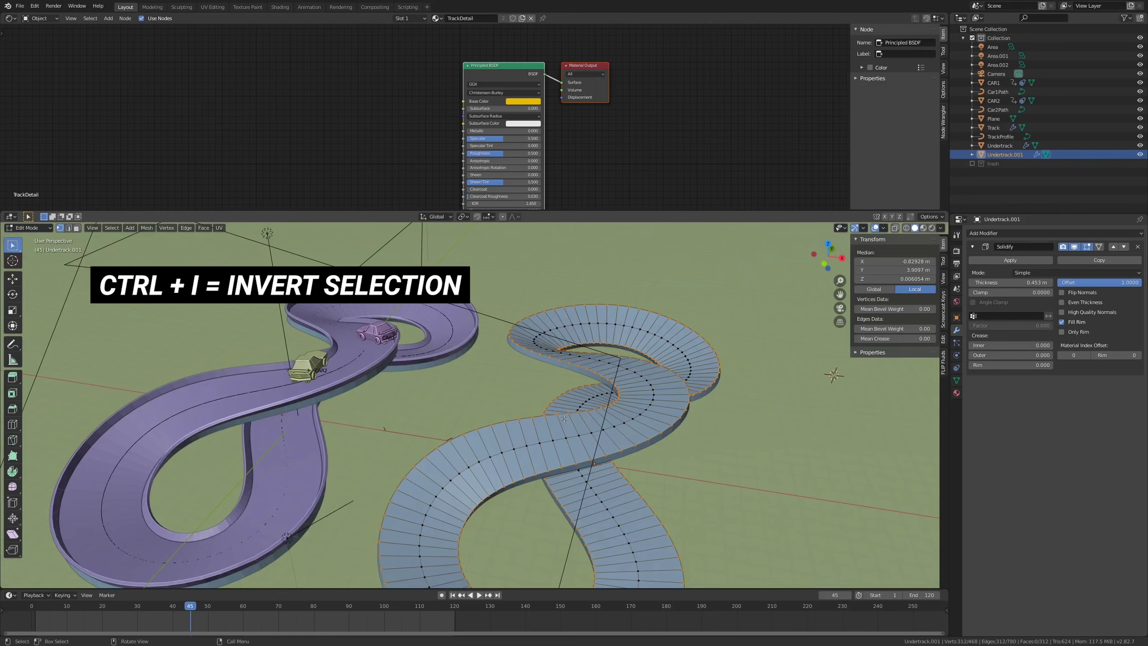
pyautogui.press('x')
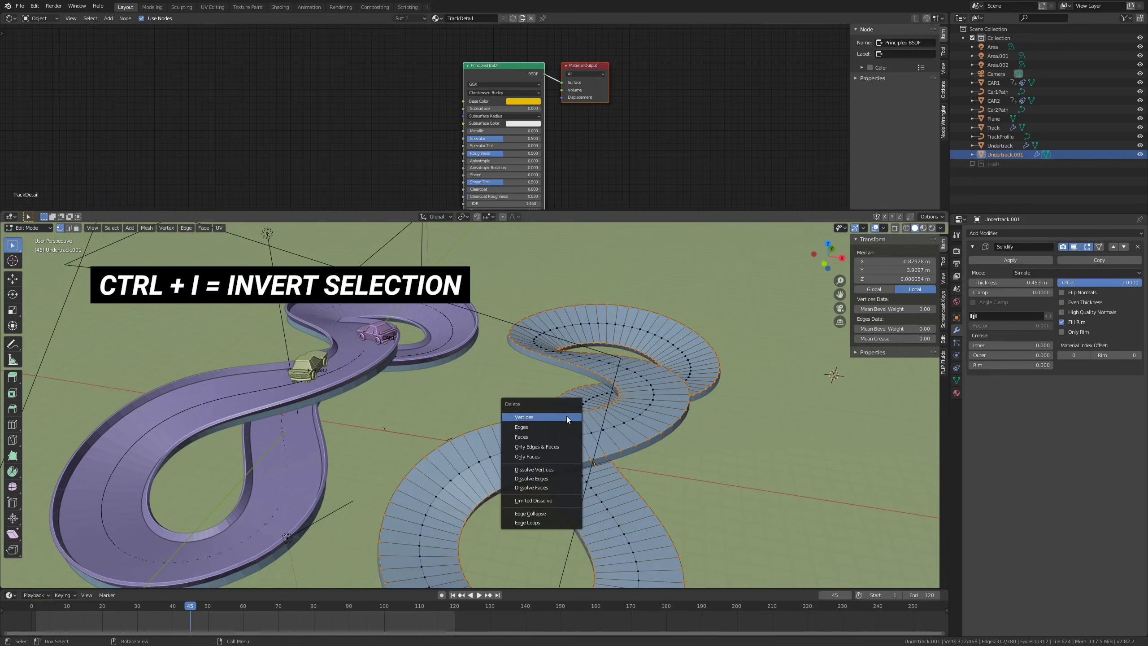
pyautogui.click(567, 416)
pyautogui.moveTo(567, 416); pyautogui.dragTo(732, 362, button='middle')
pyautogui.press('Tab')
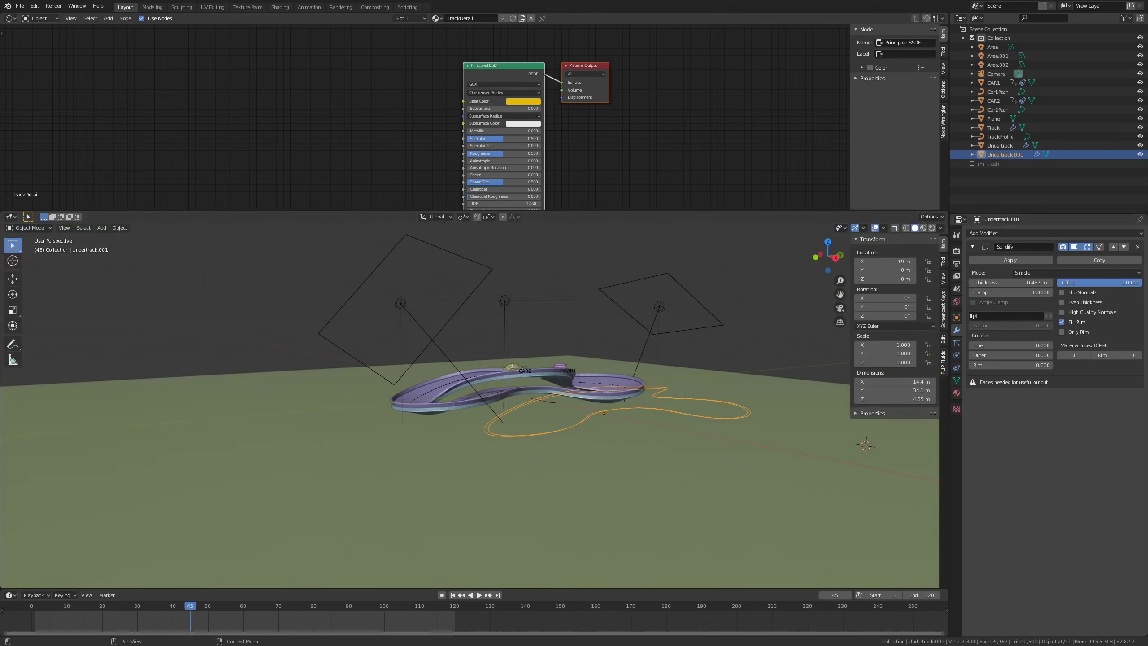
# Step: Remove the Solidify modifier from the Undertrack copy
pyautogui.click(1137, 247)
pyautogui.moveTo(641, 425); pyautogui.dragTo(611, 426, button='middle')
pyautogui.scroll(2, 627, 418)
pyautogui.press('Tab')
pyautogui.moveTo(723, 433); pyautogui.dragTo(691, 425, button='middle')
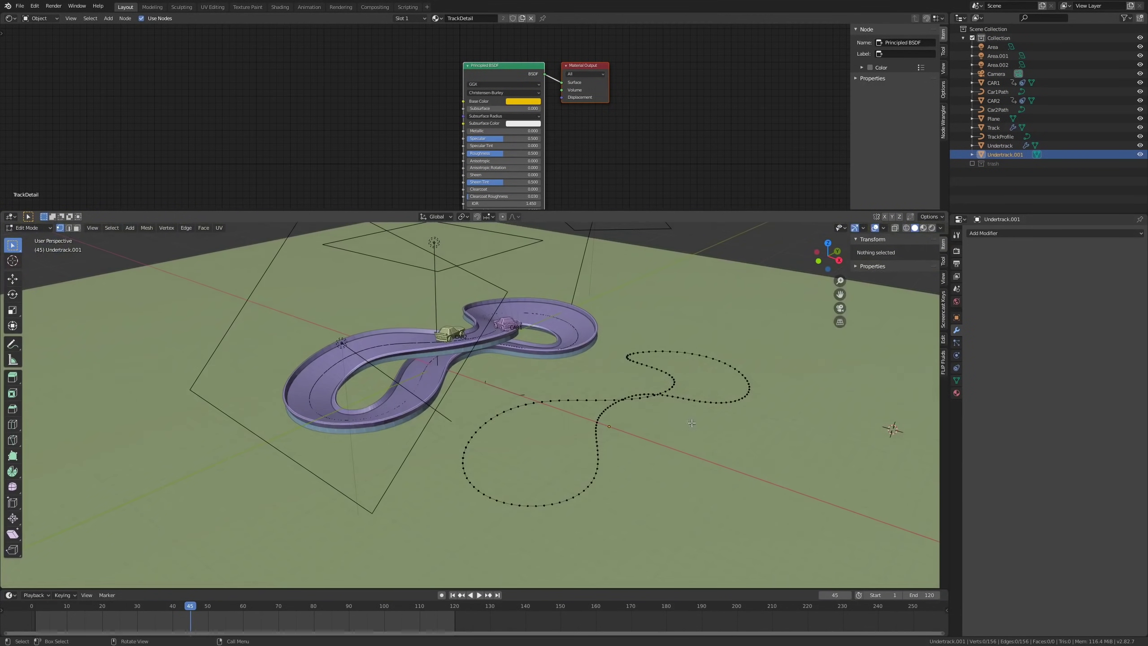
pyautogui.press('Tab')
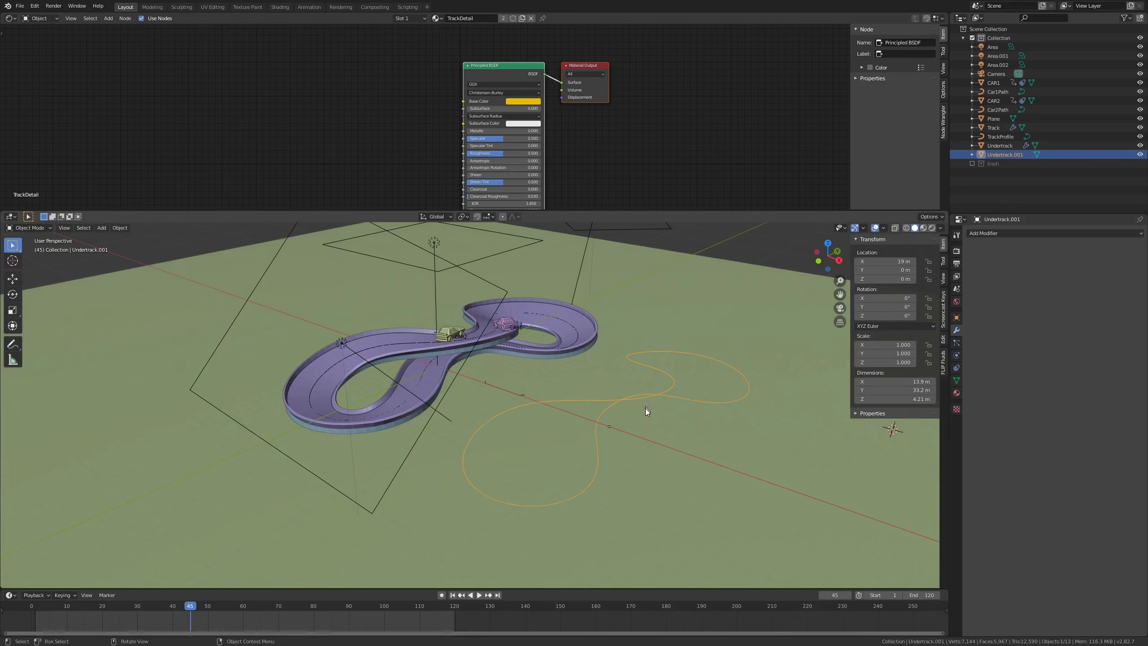
# Step: Select all vertices of the centreline loop and run Checker Deselect on them
pyautogui.press('Tab')
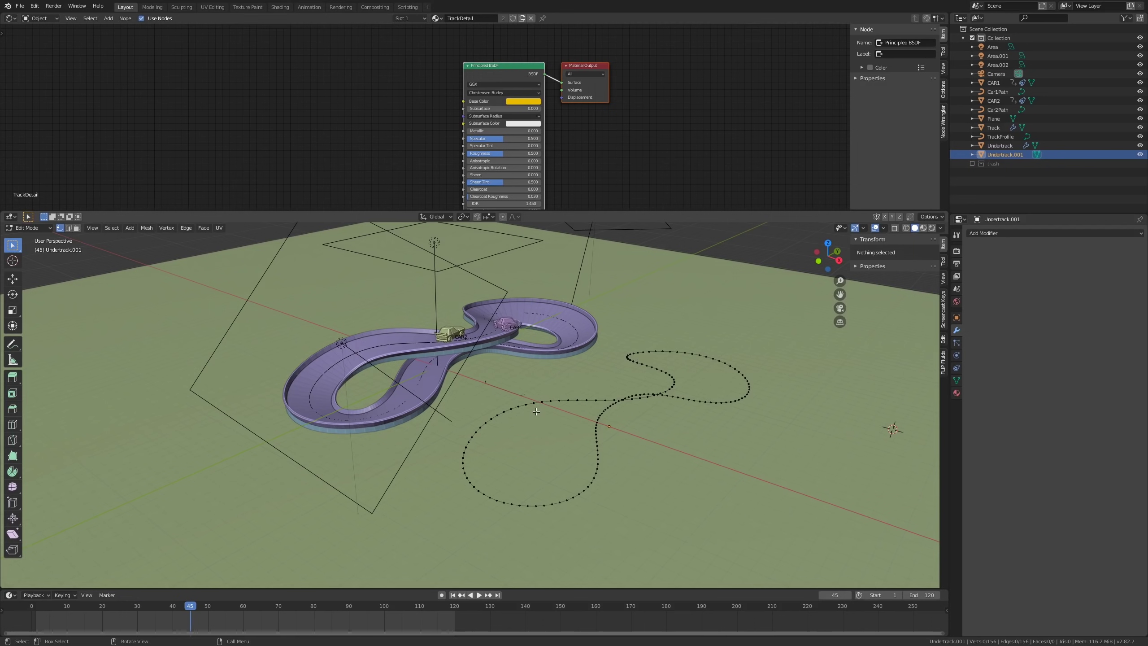
pyautogui.moveTo(536, 411); pyautogui.dragTo(589, 417, button='middle')
pyautogui.press('a')
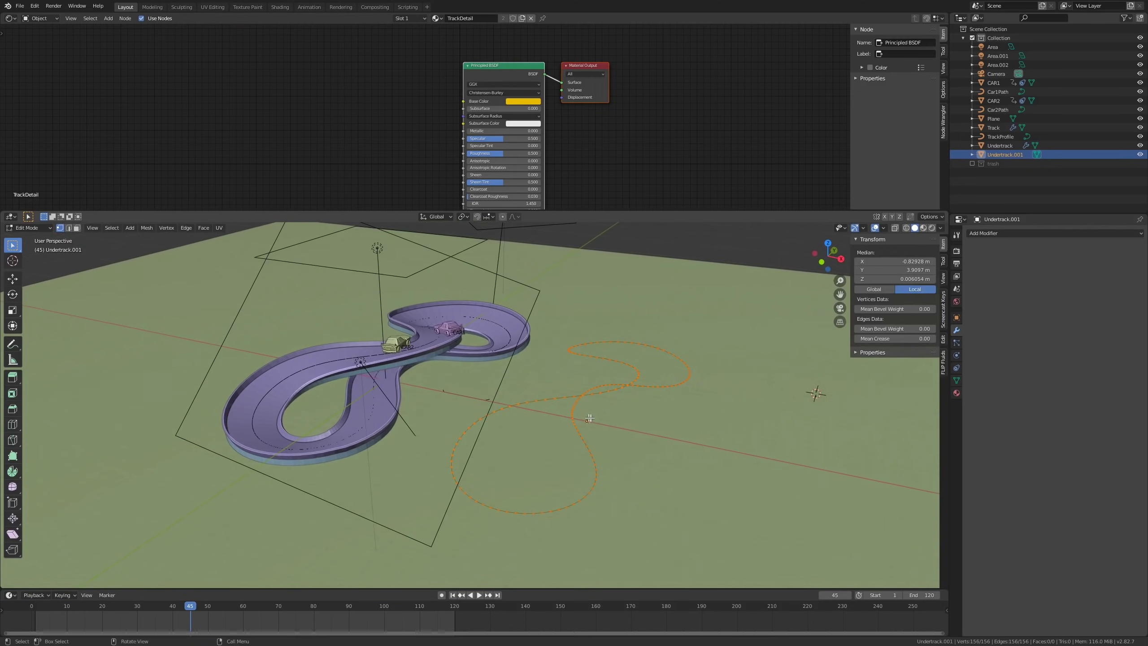
pyautogui.press('F3')
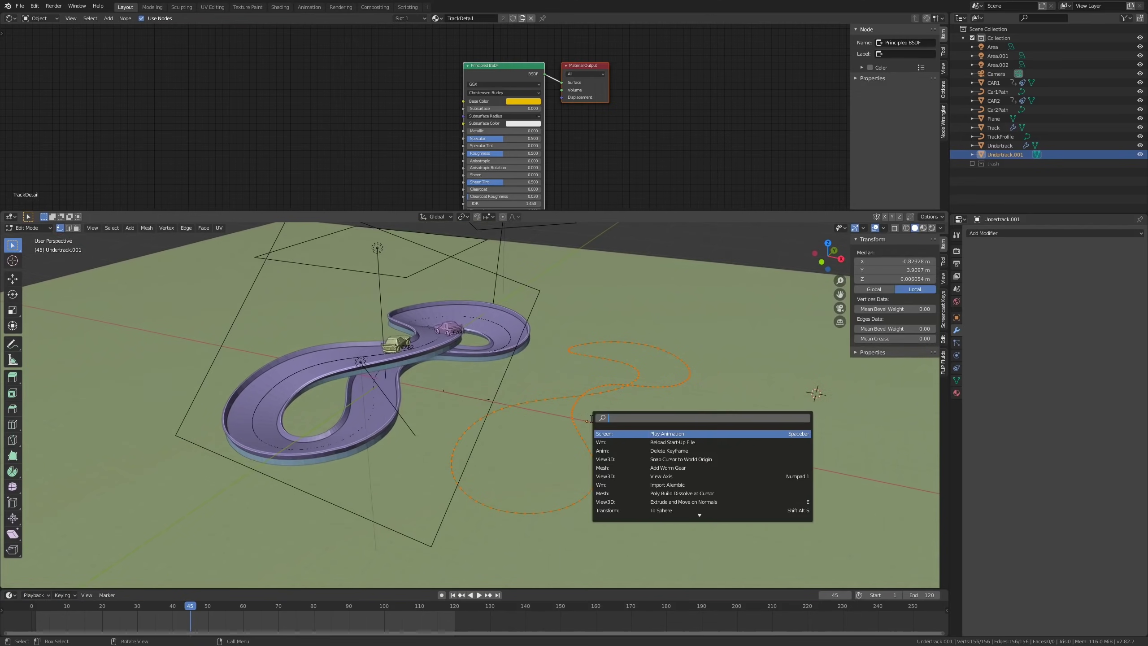
pyautogui.write('checker de')
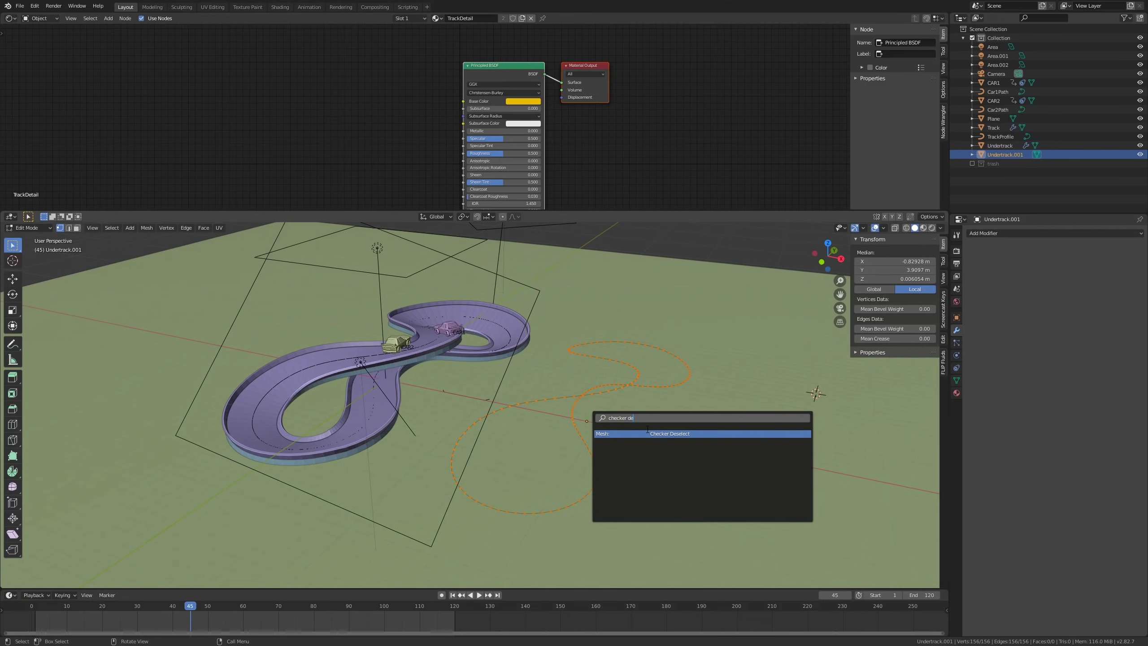
pyautogui.press('Return')
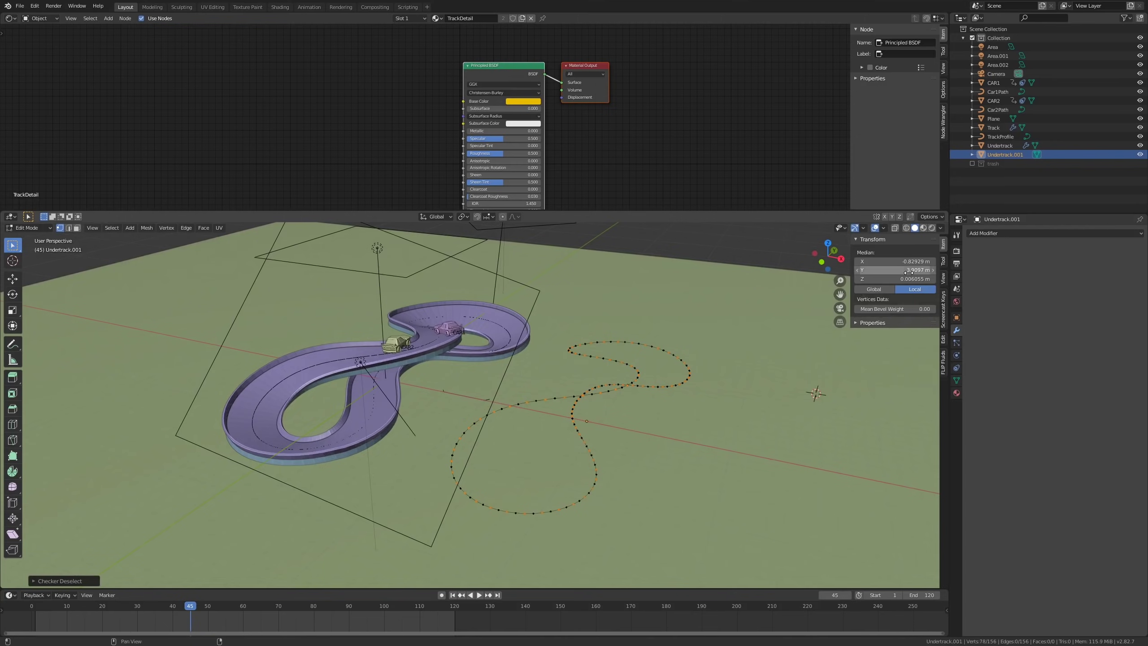
# Step: Enable the Screencast Keys overlay for the viewport
pyautogui.scroll(-2, 943, 291)
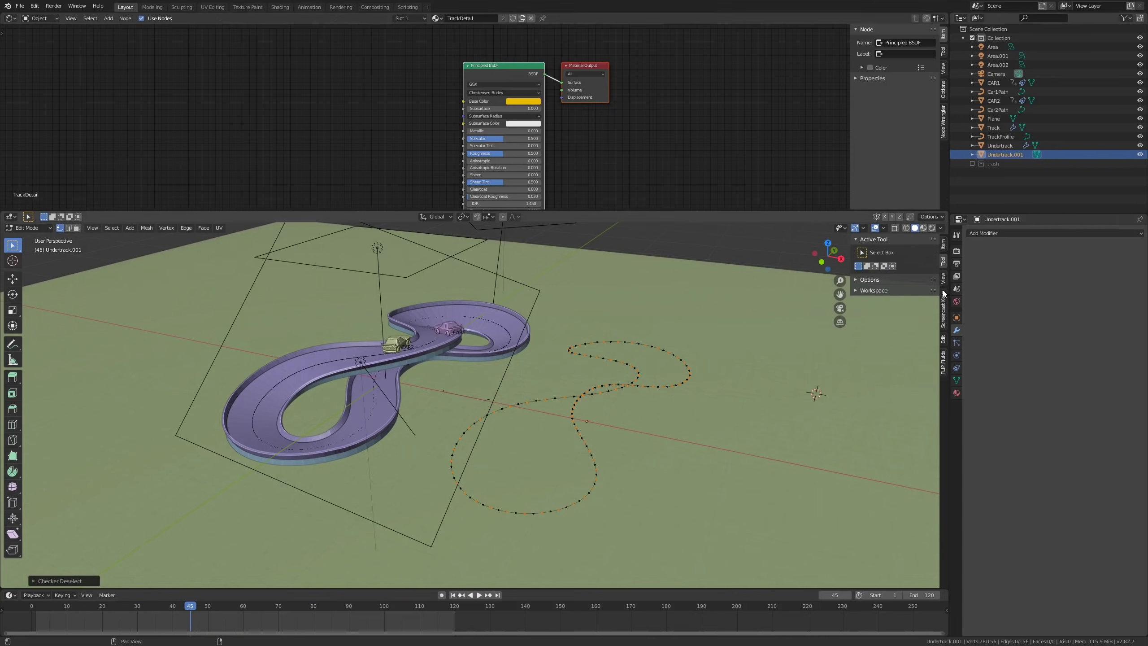
pyautogui.click(944, 305)
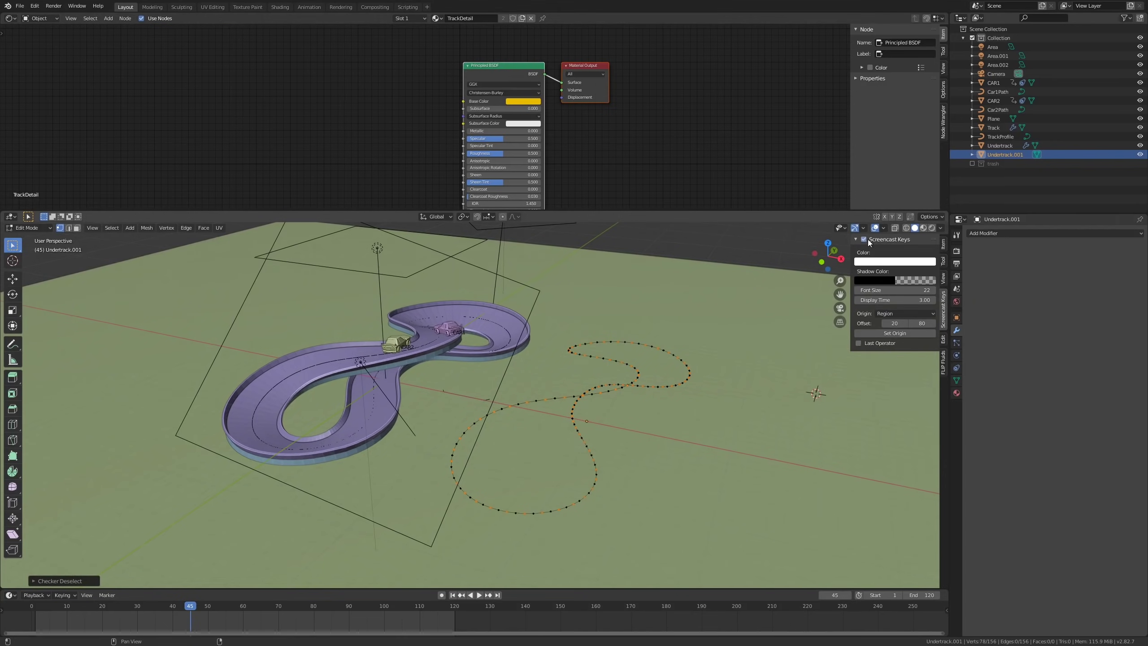
pyautogui.scroll(3, 942, 268)
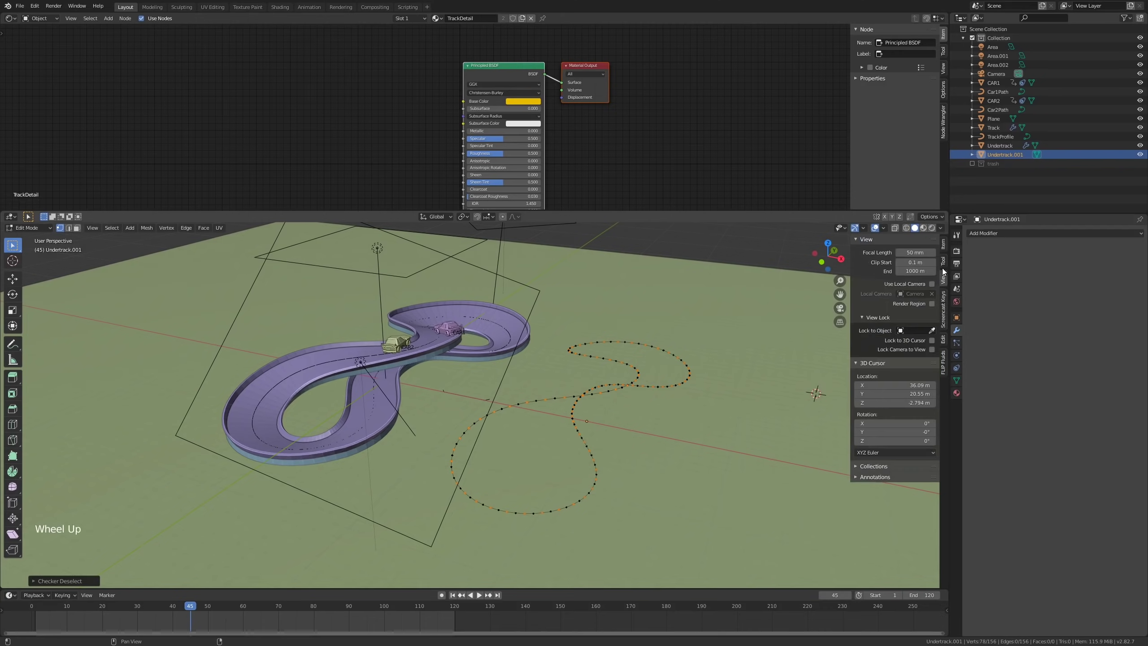
# Step: Raise Checker Deselect's Selected count so that only 26 evenly spaced vertices of the centreline loop stay deselected
pyautogui.moveTo(670, 339)
pyautogui.mouseDown(button='middle')
pyautogui.moveTo(659, 331)
pyautogui.moveTo(621, 353)
pyautogui.moveTo(656, 355)
pyautogui.mouseUp(button='middle')
pyautogui.scroll(2, 603, 431)
pyautogui.scroll(-1, 603, 436)
pyautogui.keyDown('shift'); pyautogui.moveTo(603, 435); pyautogui.dragTo(601, 378, button='middle'); pyautogui.keyUp('shift')
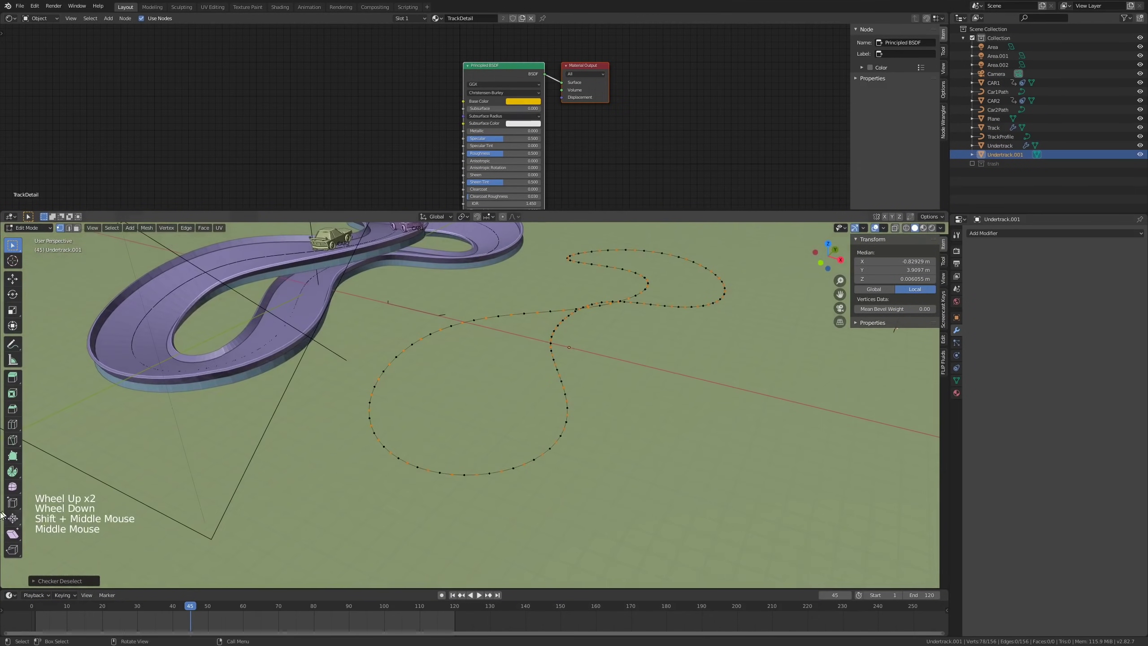
pyautogui.click(38, 580)
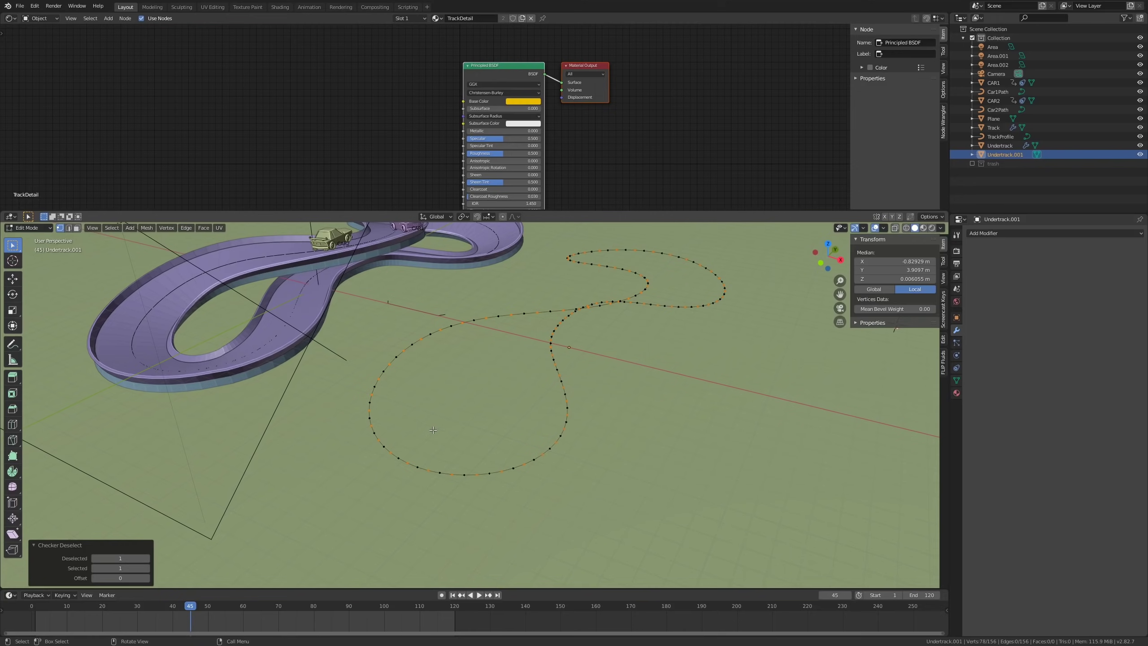
pyautogui.click(147, 568)
pyautogui.click(147, 569)
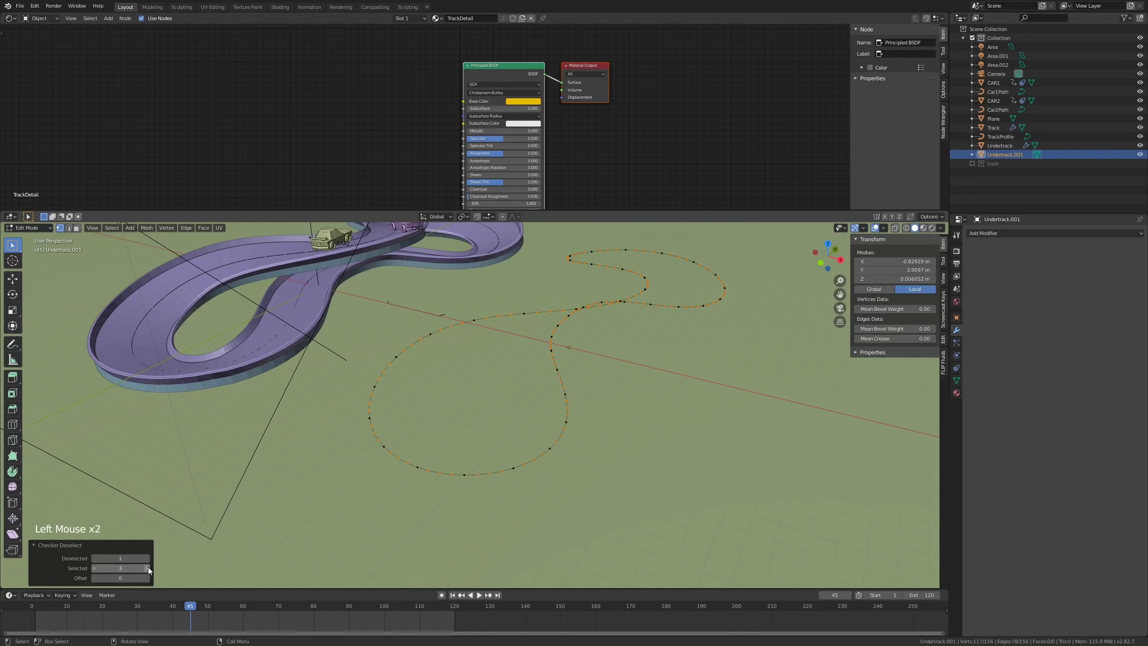
pyautogui.click(148, 568)
# Step: Delete the selected vertices so only the spaced loose points along the centreline remain, and leave mesh editing
pyautogui.moveTo(491, 308); pyautogui.dragTo(361, 416, button='middle')
pyautogui.moveTo(362, 416); pyautogui.dragTo(441, 448, button='middle')
pyautogui.press('x')
pyautogui.click(584, 382)
pyautogui.moveTo(583, 382)
pyautogui.mouseDown(button='middle')
pyautogui.moveTo(637, 375)
pyautogui.moveTo(589, 367)
pyautogui.moveTo(456, 389)
pyautogui.moveTo(613, 365)
pyautogui.moveTo(595, 391)
pyautogui.mouseUp(button='middle')
pyautogui.press('a')
pyautogui.press('Tab')
pyautogui.scroll(-2, 611, 367)
pyautogui.scroll(3, 589, 389)
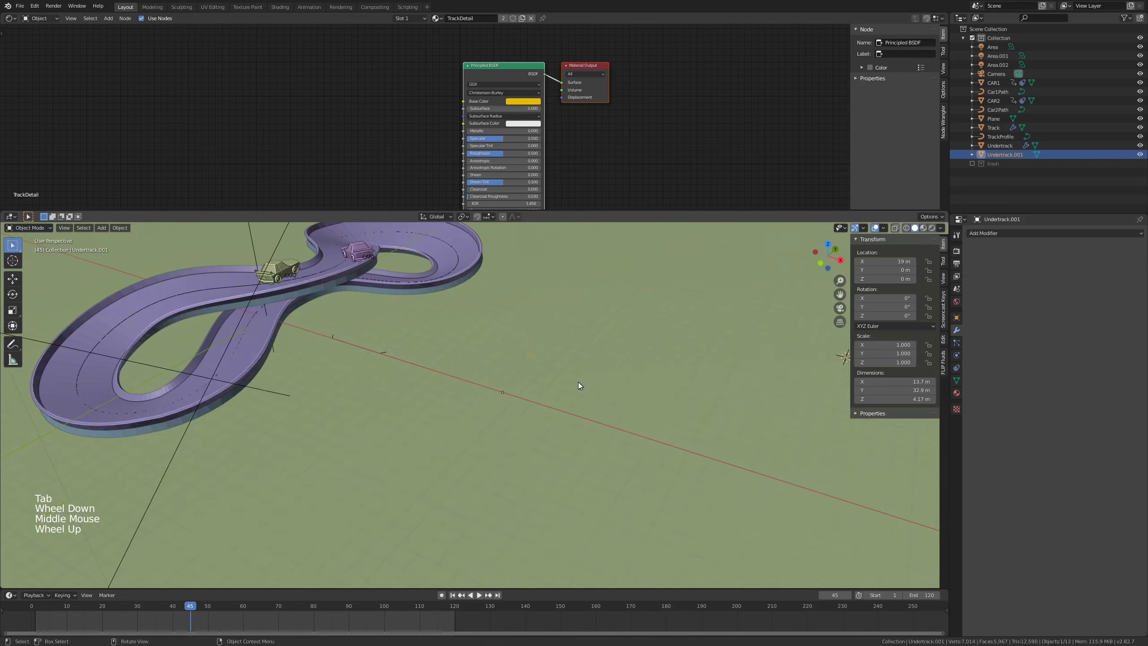
# Step: Extrude all the loose centreline points about 12 m straight down along the Z axis
pyautogui.press('Tab')
pyautogui.moveTo(565, 385); pyautogui.dragTo(569, 364, button='middle')
pyautogui.scroll(-3, 569, 364)
pyautogui.scroll(2, 571, 363)
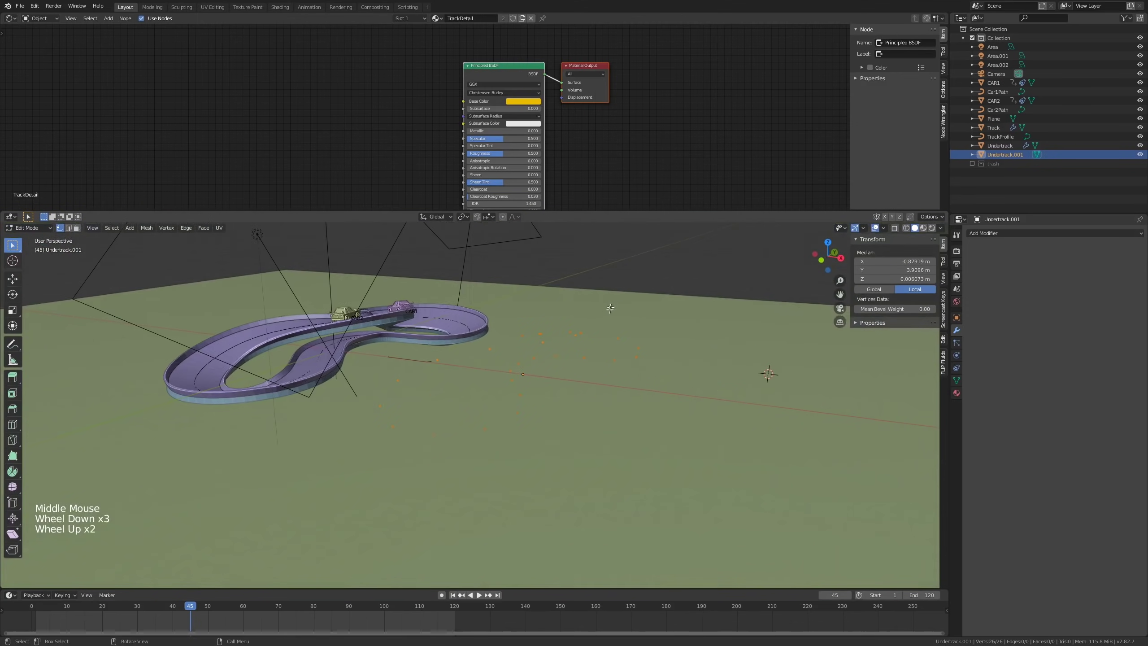
pyautogui.keyDown('shift'); pyautogui.moveTo(611, 306); pyautogui.dragTo(608, 256, button='middle'); pyautogui.keyUp('shift')
pyautogui.scroll(-2, 608, 255)
pyautogui.press('e')
pyautogui.press('z')
pyautogui.keyDown('ctrl'); pyautogui.click(616, 335); pyautogui.keyUp('ctrl')
# Step: Flatten the extruded lower points to one height by scaling Z to 0, and leave mesh editing
pyautogui.moveTo(615, 336); pyautogui.dragTo(662, 299, button='middle')
pyautogui.write('sz0')
pyautogui.press('Return')
pyautogui.press('KP_1')
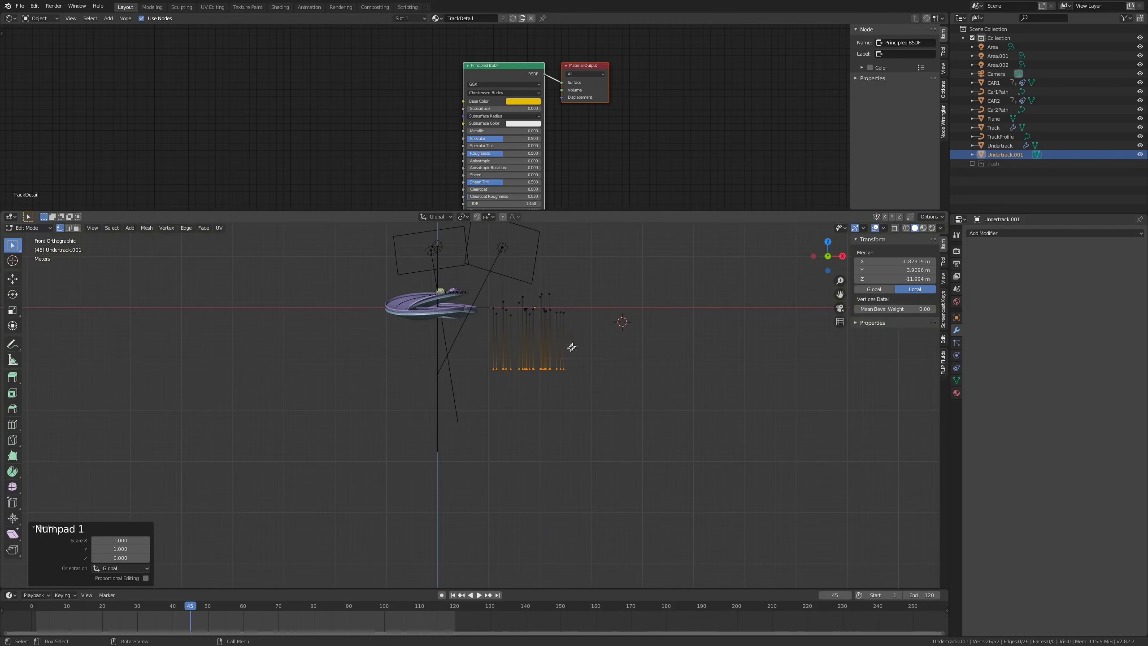
pyautogui.scroll(2, 573, 347)
pyautogui.moveTo(568, 362); pyautogui.dragTo(549, 366, button='middle')
pyautogui.hotkey('alt', 'z')
pyautogui.scroll(-4, 549, 366)
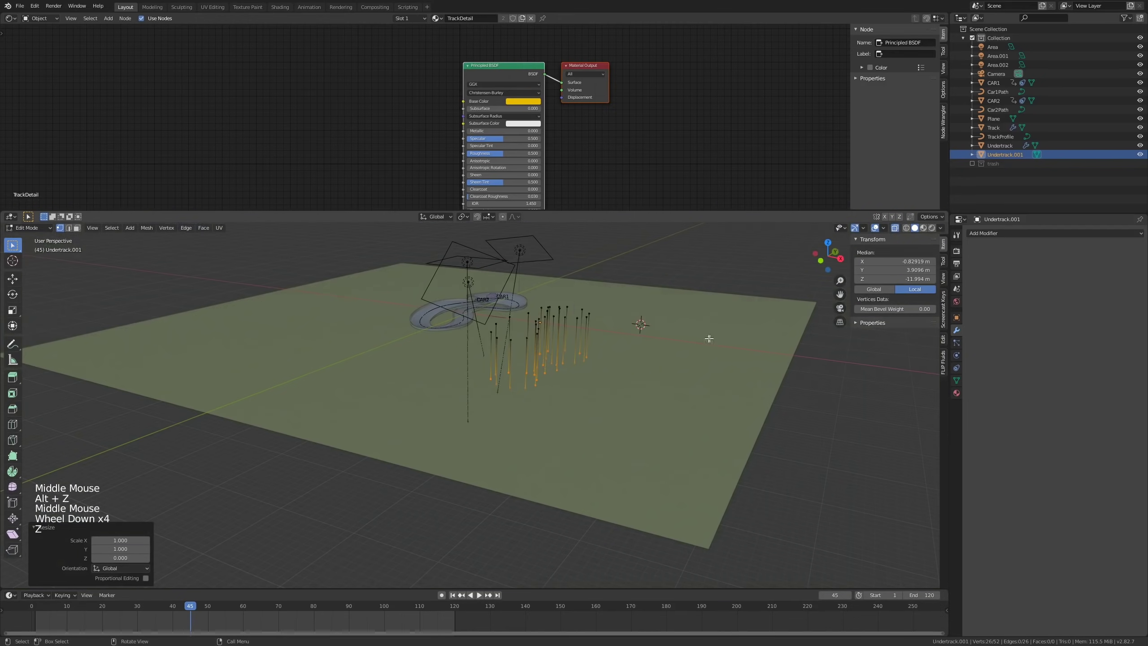
pyautogui.hotkey('alt', 'z')
pyautogui.scroll(1, 632, 340)
pyautogui.press('Tab')
# Step: Add a Skin modifier to the vertical edges of the Undertrack copy
pyautogui.moveTo(632, 340); pyautogui.dragTo(586, 377, button='middle')
pyautogui.scroll(3, 592, 327)
pyautogui.click(972, 233)
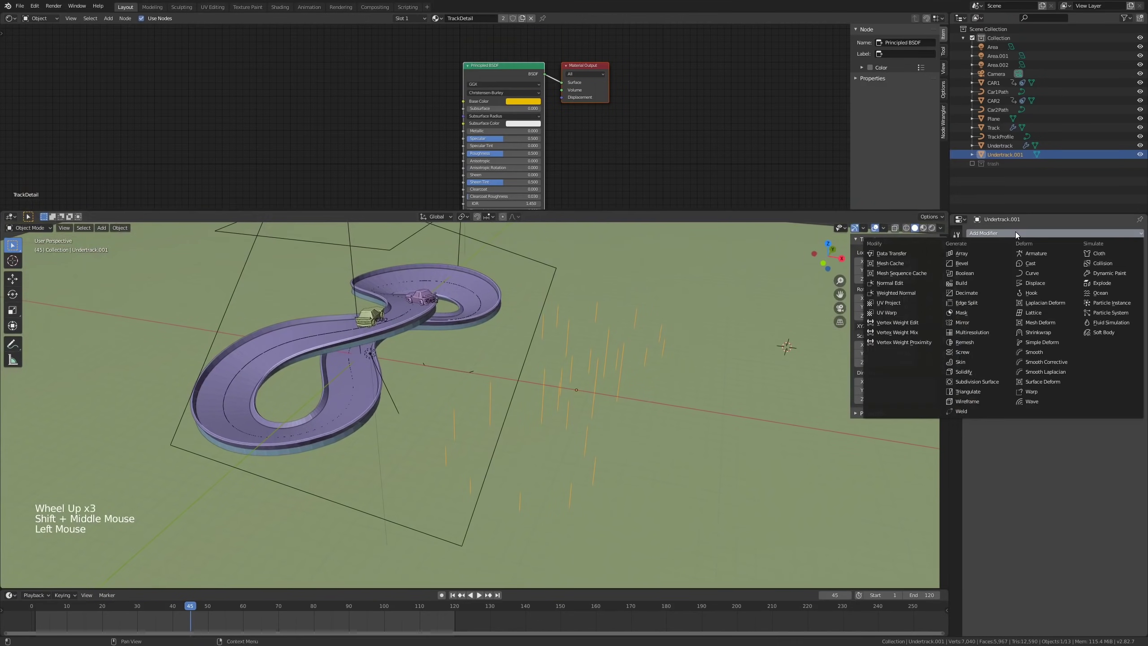
pyautogui.click(976, 362)
# Step: Mark all vertices of the vertical edges as skin roots so every edge becomes a pillar
pyautogui.moveTo(696, 368); pyautogui.dragTo(563, 371, button='middle')
pyautogui.press('Tab')
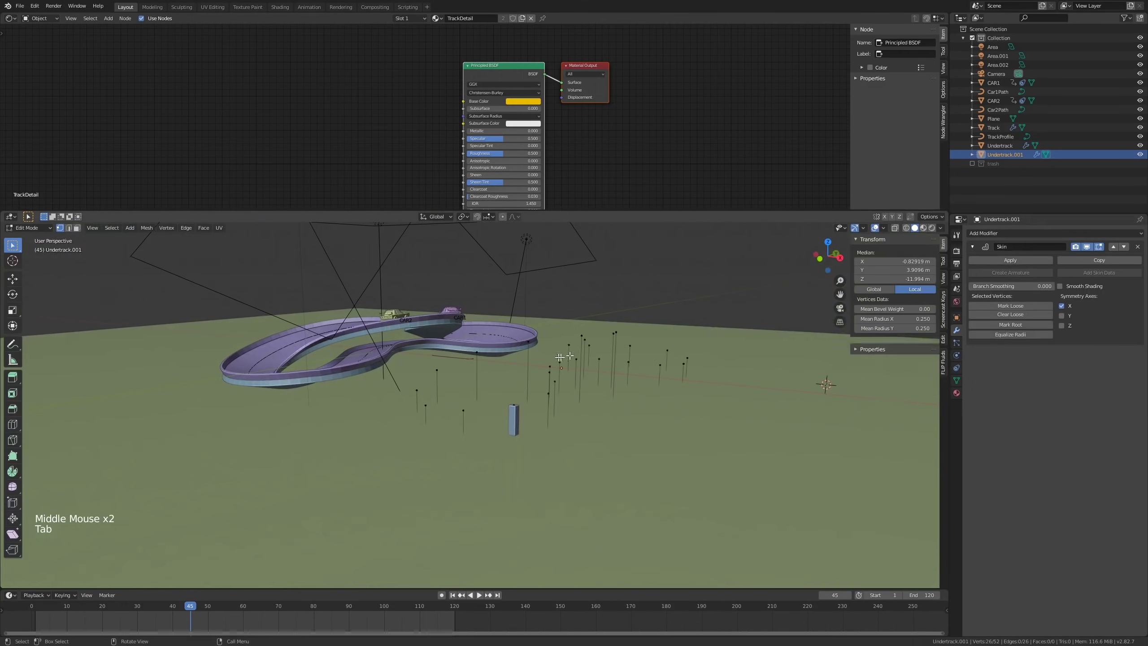
pyautogui.press('a')
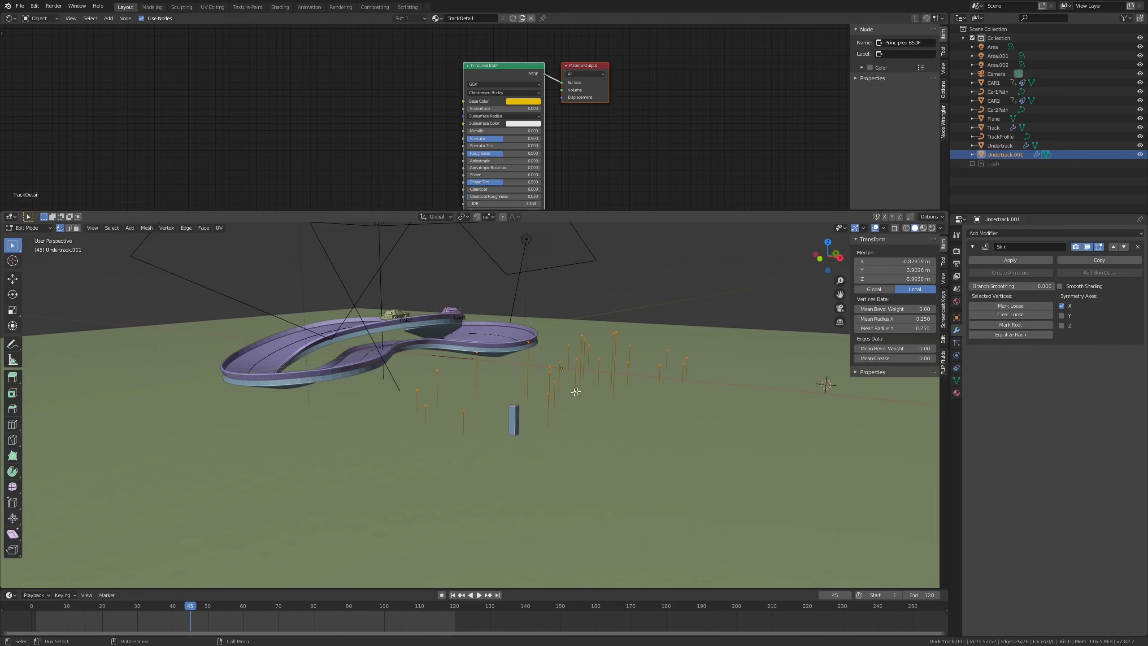
pyautogui.click(1025, 323)
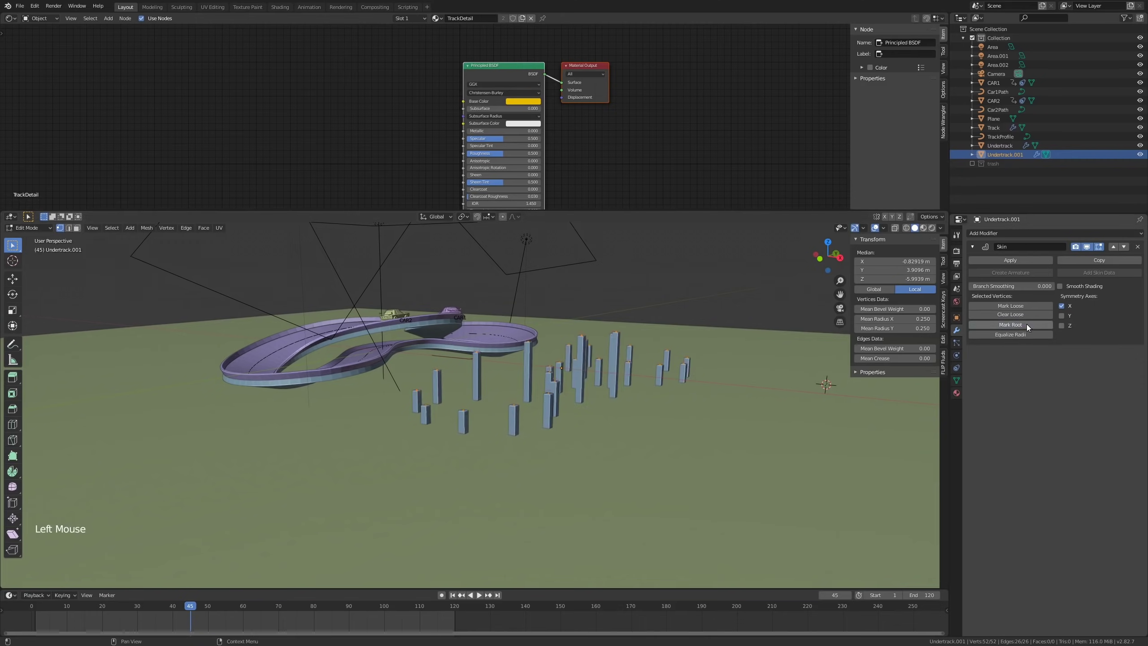
pyautogui.moveTo(595, 388); pyautogui.dragTo(694, 412, button='middle')
# Step: Move the pillars object back 19 m along the X axis to sit beneath the original track
pyautogui.press('Tab')
pyautogui.press('g')
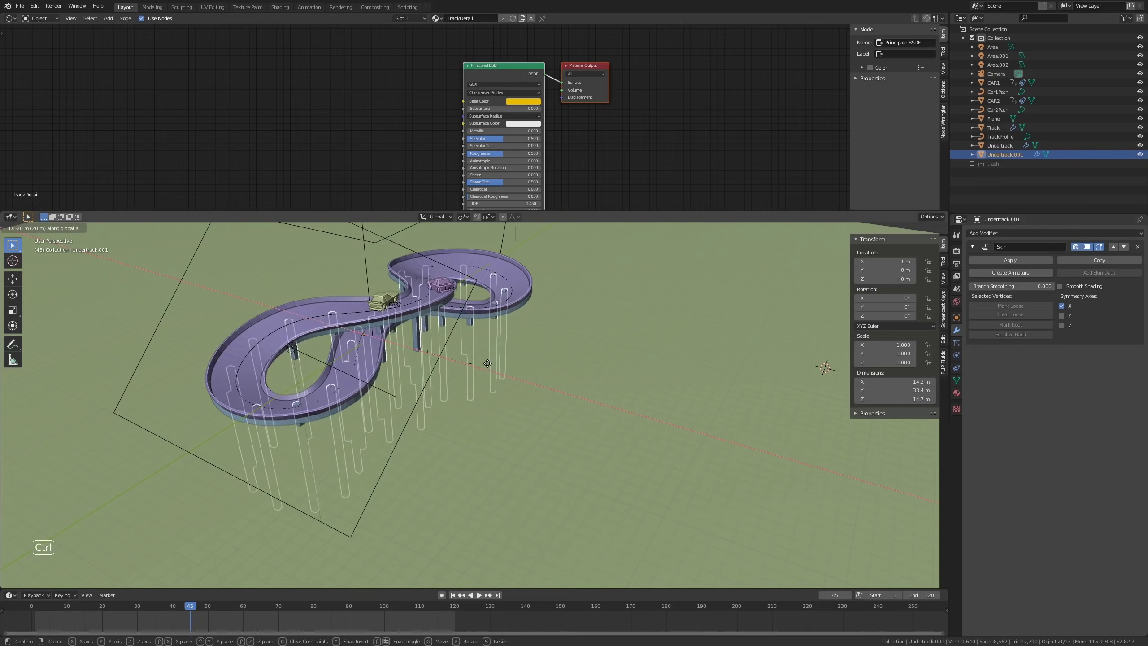
pyautogui.click(499, 365)
# Step: Examine where the pillar tops meet the road surface along the track
pyautogui.moveTo(488, 374); pyautogui.dragTo(420, 339, button='middle')
pyautogui.scroll(2, 498, 399)
pyautogui.hotkey('alt', 'a')
pyautogui.scroll(-1, 439, 358)
pyautogui.scroll(1, 439, 359)
pyautogui.scroll(2, 278, 337)
pyautogui.scroll(-1, 278, 337)
pyautogui.moveTo(289, 340); pyautogui.dragTo(351, 327, button='middle')
pyautogui.click(438, 321)
pyautogui.scroll(-1, 447, 315)
pyautogui.moveTo(454, 312); pyautogui.dragTo(461, 309, button='middle')
pyautogui.scroll(-3, 438, 329)
# Step: Select all the pillars' top vertices from the front view and lower them about 0.05 m along Z
pyautogui.press('Tab')
pyautogui.hotkey('alt', 'z')
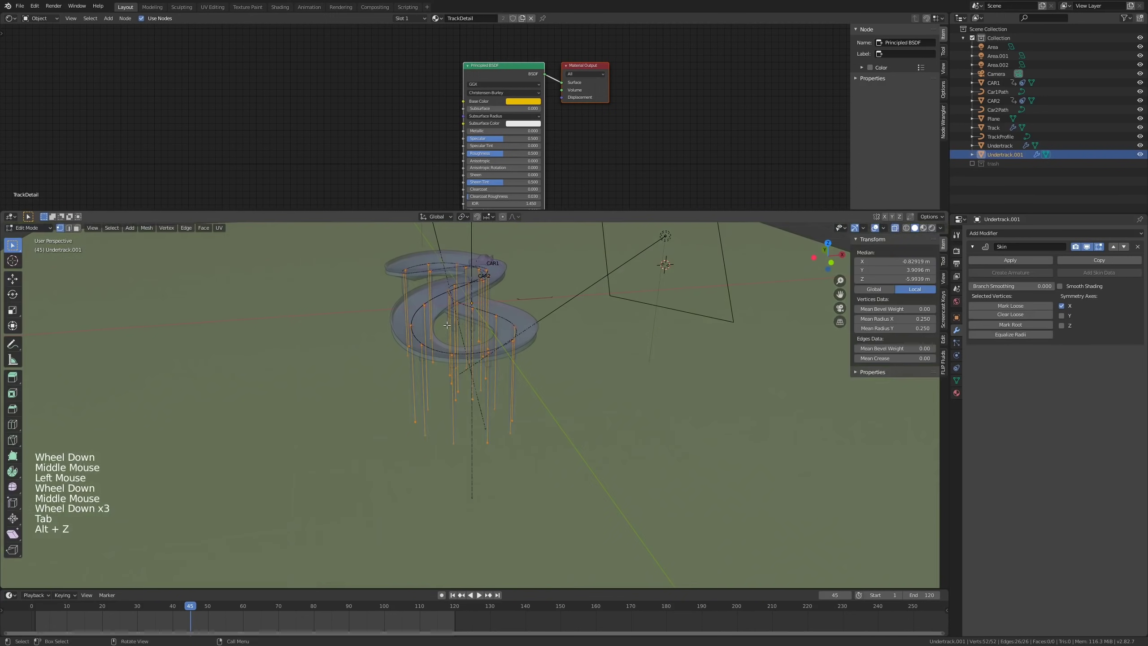
pyautogui.press('KP_1')
pyautogui.hotkey('alt', 'z')
pyautogui.hotkey('alt', 'z')
pyautogui.hotkey('alt', 'a')
pyautogui.press('v')
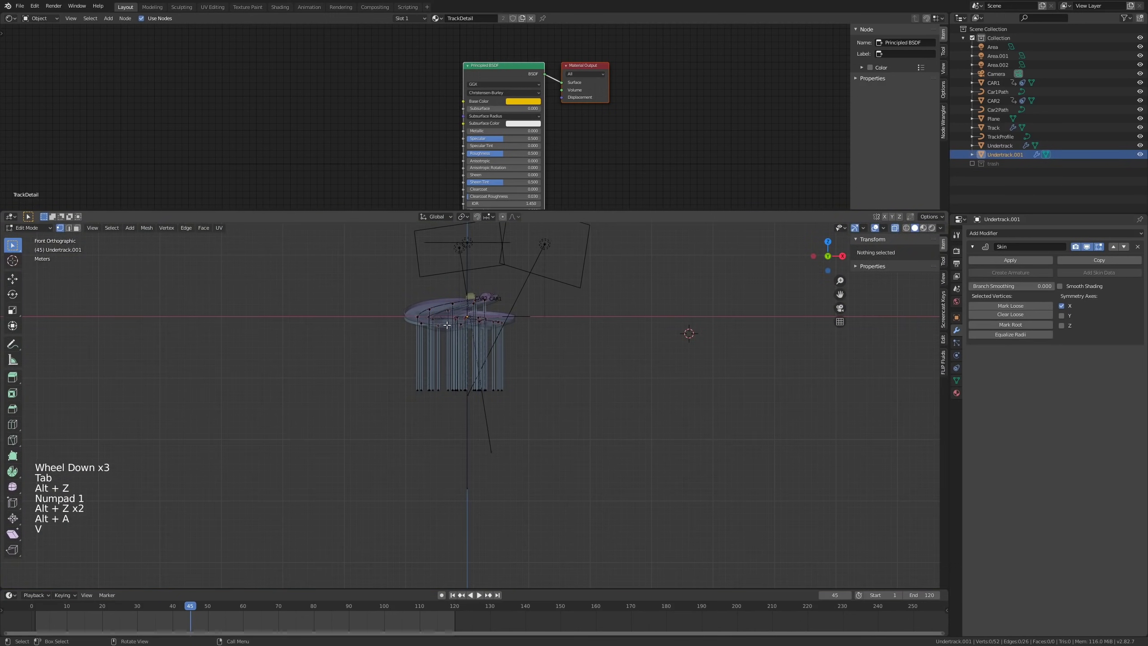
pyautogui.press('b')
pyautogui.moveTo(391, 275); pyautogui.dragTo(544, 339)
pyautogui.hotkey('alt', 'z')
pyautogui.moveTo(445, 260); pyautogui.dragTo(361, 316, button='middle')
pyautogui.scroll(1, 399, 292)
pyautogui.scroll(4, 398, 293)
pyautogui.scroll(2, 361, 316)
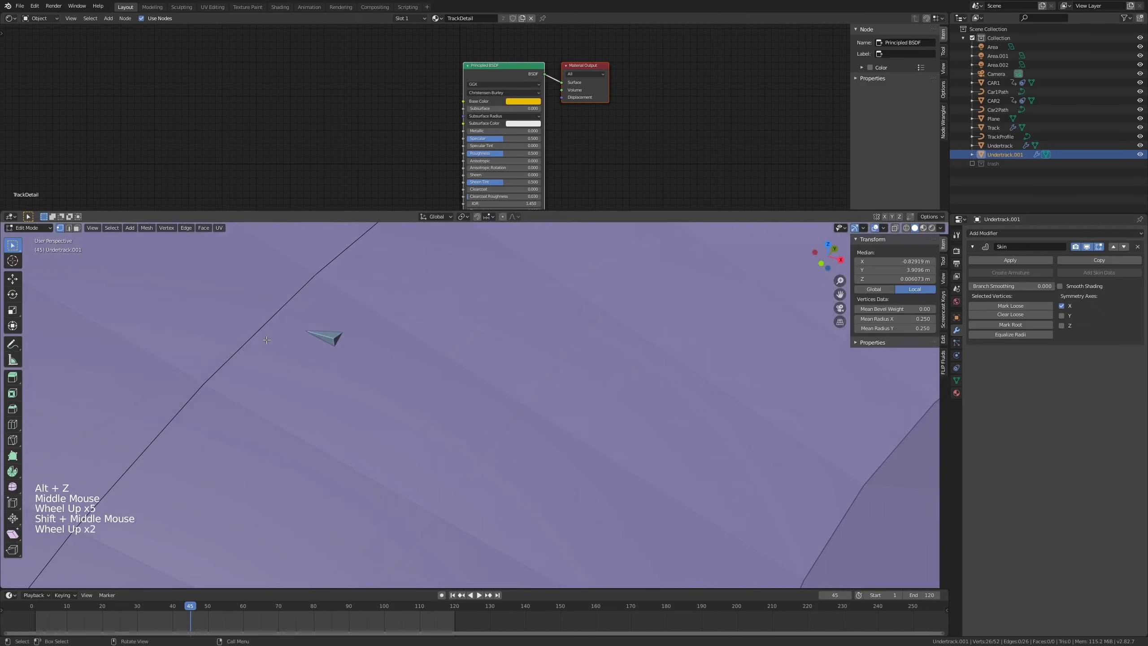
pyautogui.scroll(-1, 346, 320)
pyautogui.press('g')
pyautogui.press('z')
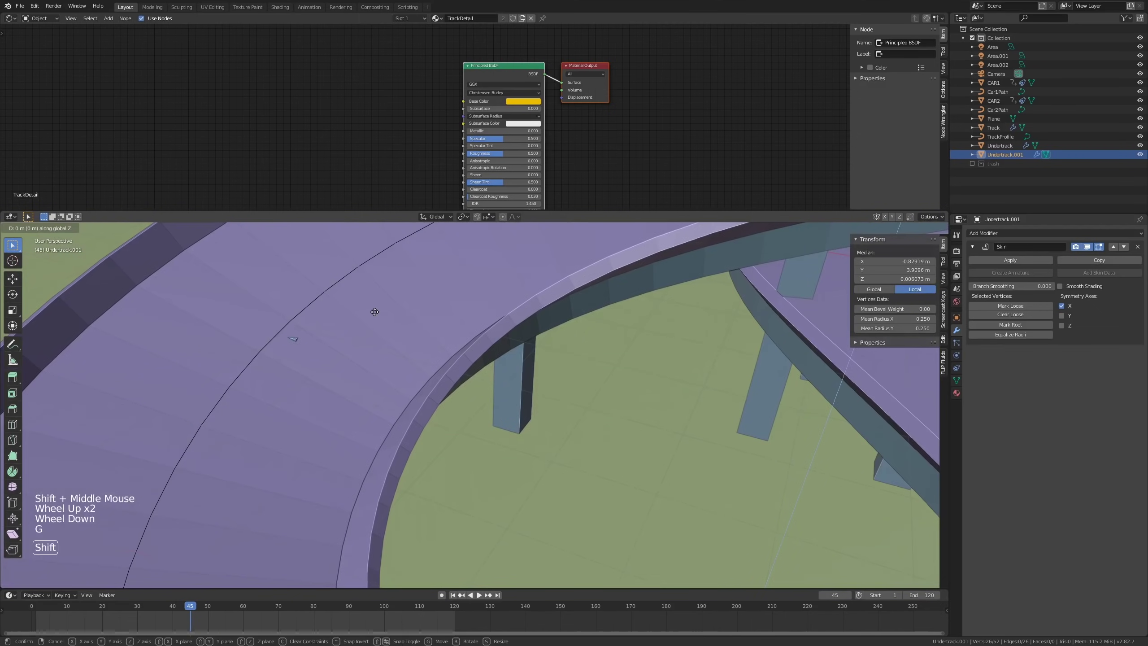
pyautogui.click(375, 338)
pyautogui.scroll(-4, 375, 339)
pyautogui.keyDown('shift'); pyautogui.moveTo(375, 339); pyautogui.dragTo(594, 355, button='middle'); pyautogui.keyUp('shift')
pyautogui.press('Tab')
pyautogui.scroll(1, 597, 357)
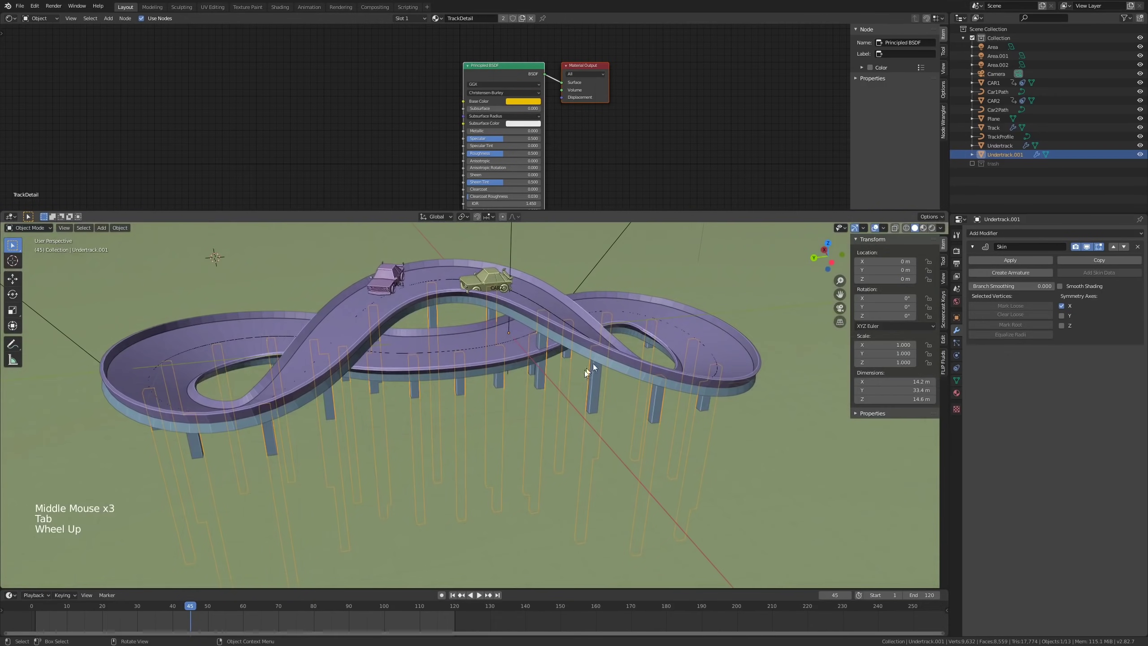
# Step: Delete one unwanted pillar's edge near the track's crossover using edge selection
pyautogui.press('Tab')
pyautogui.scroll(-1, 548, 385)
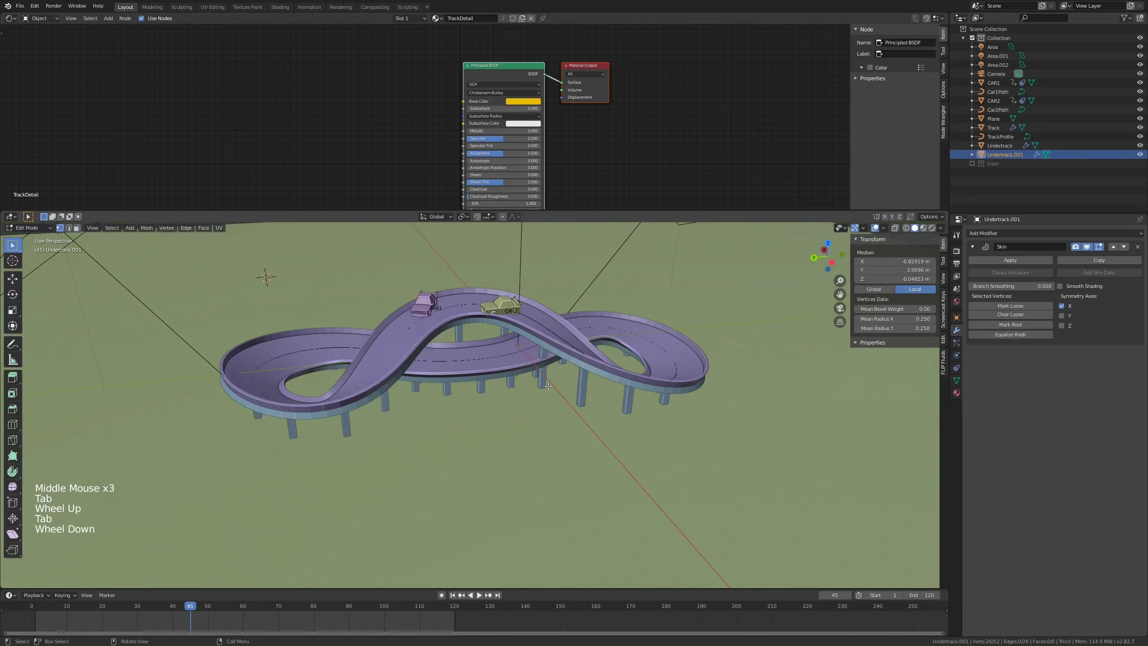
pyautogui.hotkey('alt', 'z')
pyautogui.press('2')
pyautogui.hotkey('alt', 'z')
pyautogui.click(544, 388)
pyautogui.moveTo(544, 388); pyautogui.dragTo(550, 350, button='middle')
pyautogui.hotkey('alt', 'z')
pyautogui.hotkey('alt', 'z')
pyautogui.click(555, 378)
pyautogui.hotkey('alt', 'z')
pyautogui.hotkey('alt', 'z')
pyautogui.press('x')
pyautogui.click(581, 385)
# Step: Scale the skin thickness of all pillars to about 0.76
pyautogui.click(495, 327)
pyautogui.scroll(2, 708, 331)
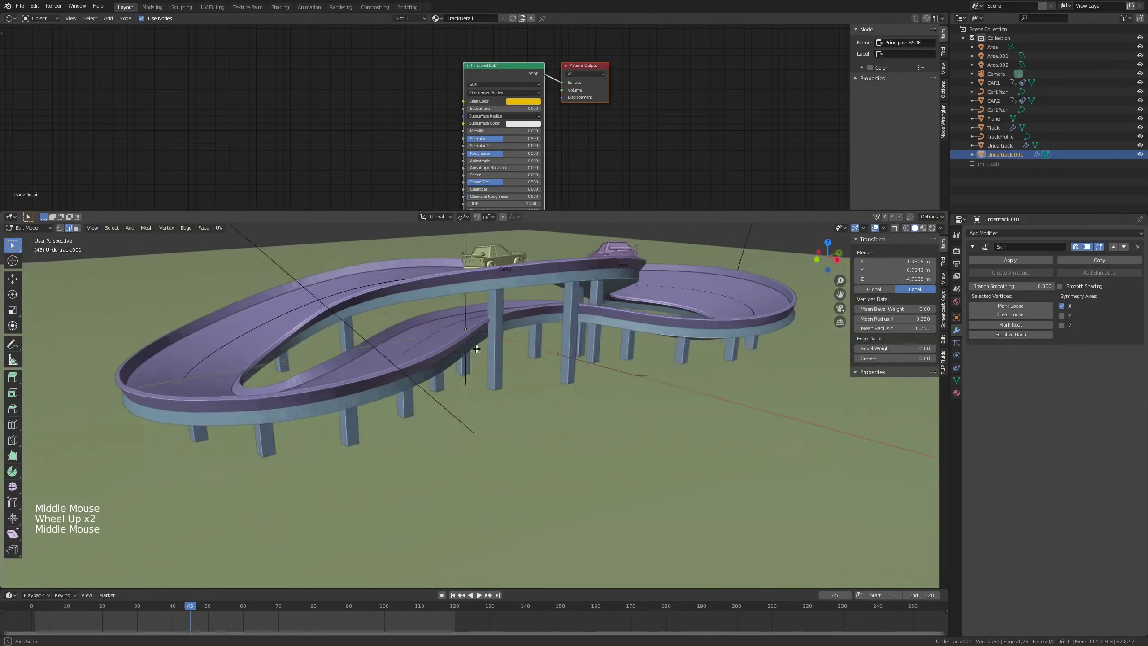
pyautogui.scroll(1, 551, 349)
pyautogui.press('a')
pyautogui.hotkey('ctrl', 'a')
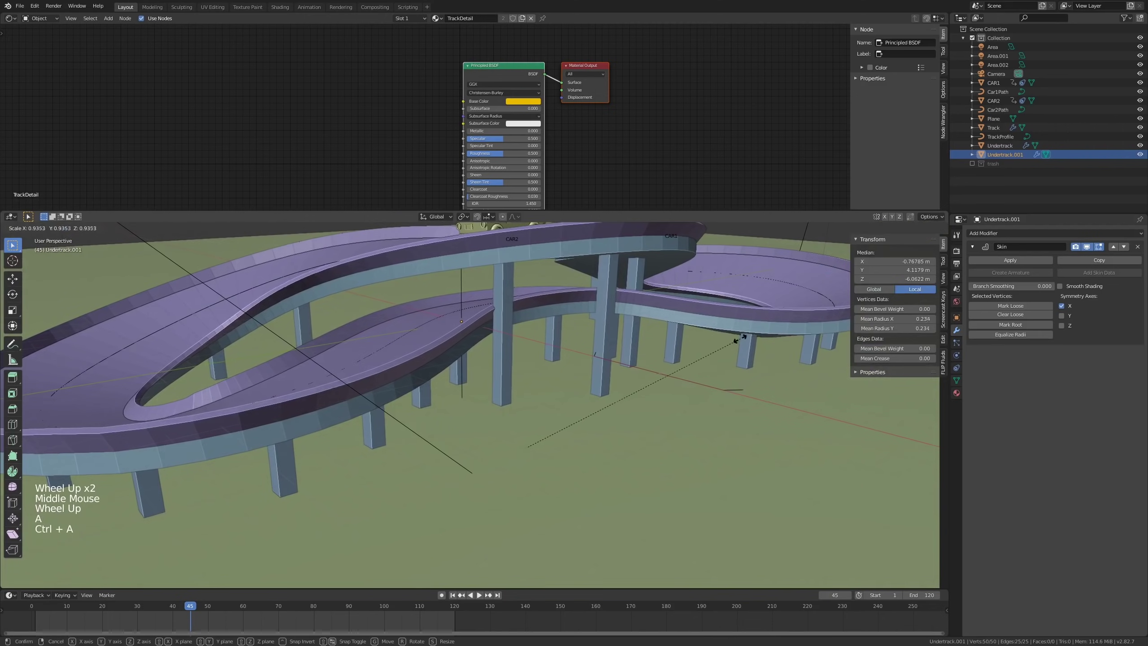
pyautogui.click(686, 371)
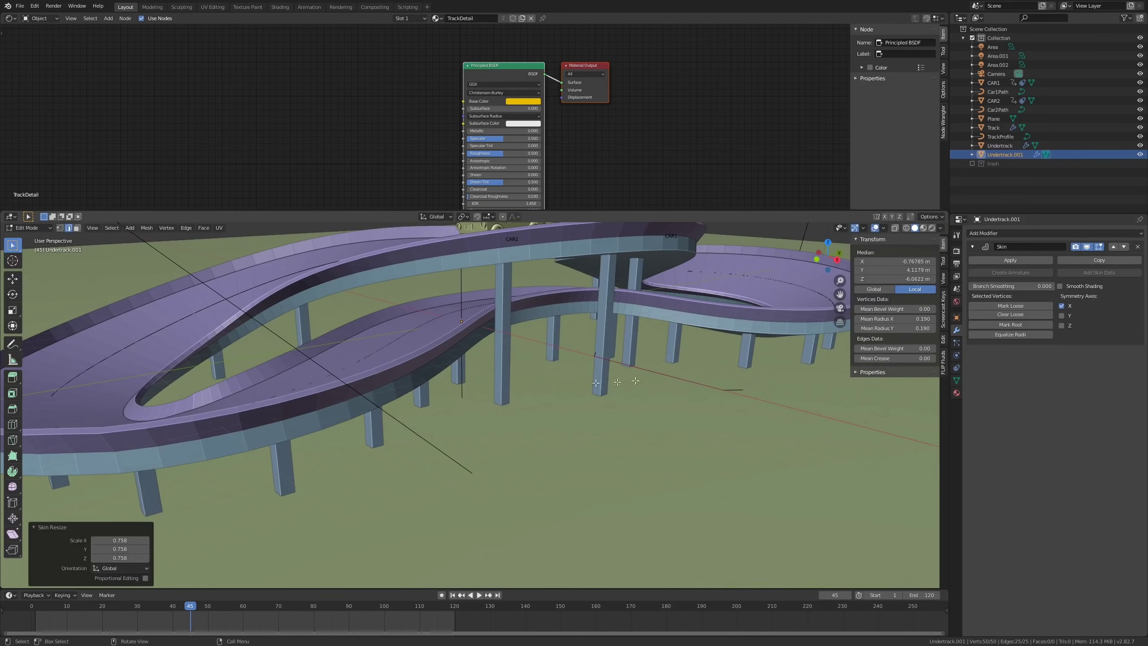
# Step: Delete the tall pillar in front of the lower lane beneath the raised road section
pyautogui.click(513, 366)
pyautogui.click(513, 366)
pyautogui.moveTo(513, 366); pyautogui.dragTo(510, 380, button='middle')
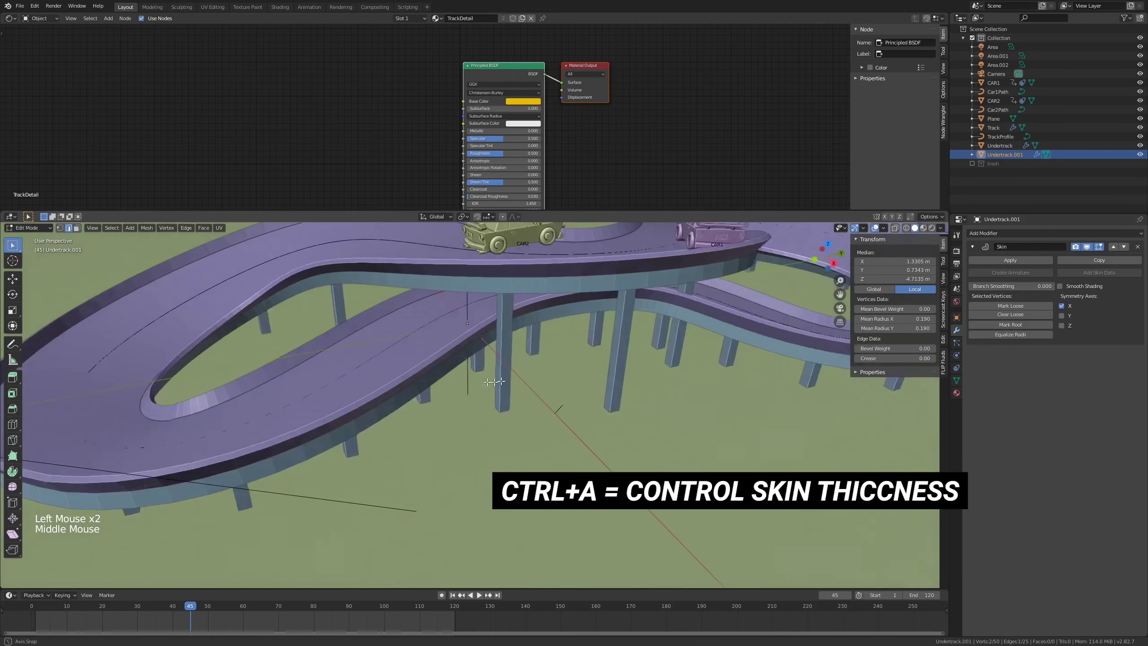
pyautogui.hotkey('alt', 'z')
pyautogui.press('x')
pyautogui.click(515, 377)
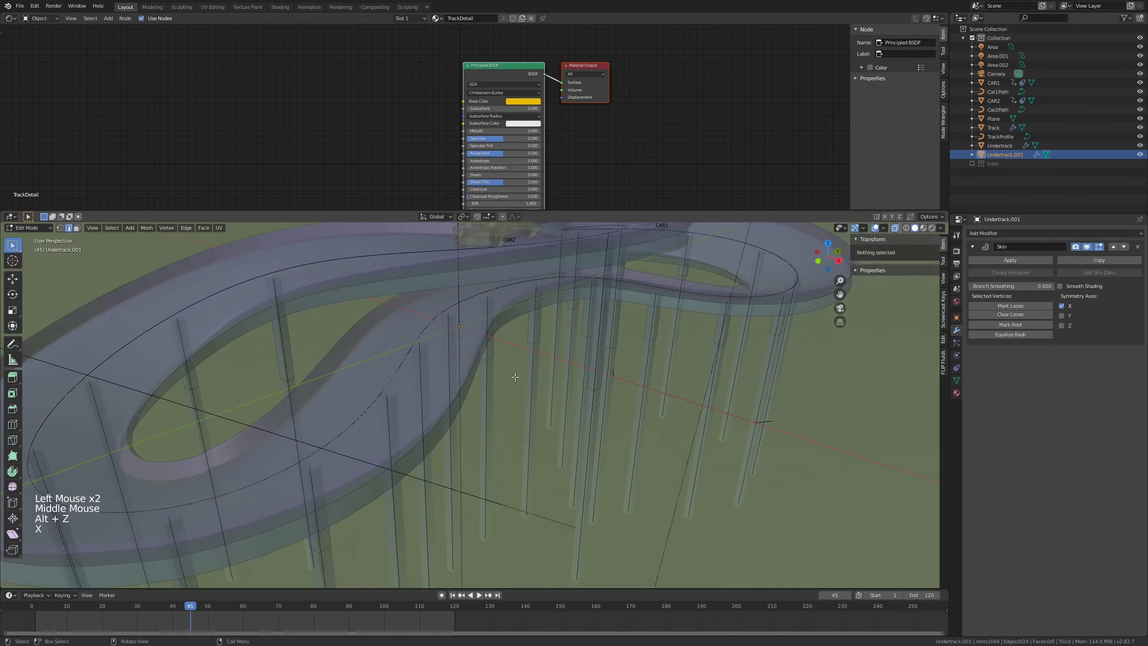
pyautogui.hotkey('alt', 'z')
pyautogui.scroll(-3, 470, 366)
# Step: Delete the pillar that stands in the lower lane under the raised road
pyautogui.moveTo(470, 367)
pyautogui.mouseDown(button='middle')
pyautogui.moveTo(425, 357)
pyautogui.moveTo(452, 358)
pyautogui.mouseUp(button='middle')
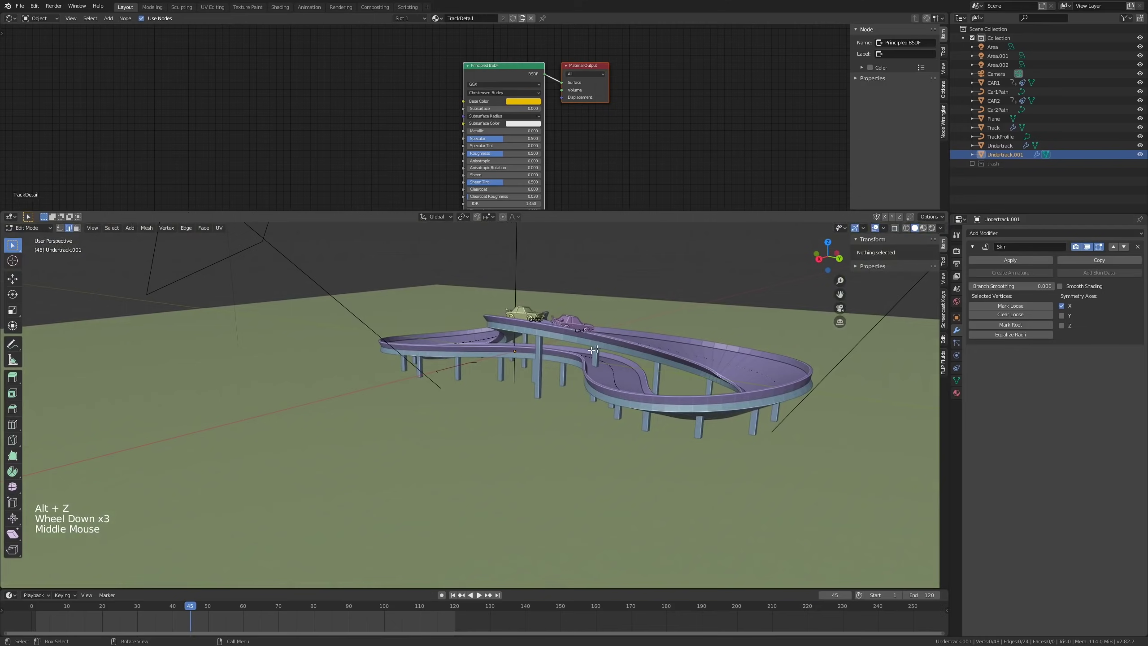
pyautogui.click(515, 358)
pyautogui.hotkey('alt', 'z')
pyautogui.press('x')
pyautogui.click(598, 348)
pyautogui.hotkey('alt', 'z')
pyautogui.moveTo(597, 348); pyautogui.dragTo(552, 362, button='middle')
pyautogui.hotkey('alt', 'z')
pyautogui.hotkey('alt', 'z')
pyautogui.hotkey('alt', 'z')
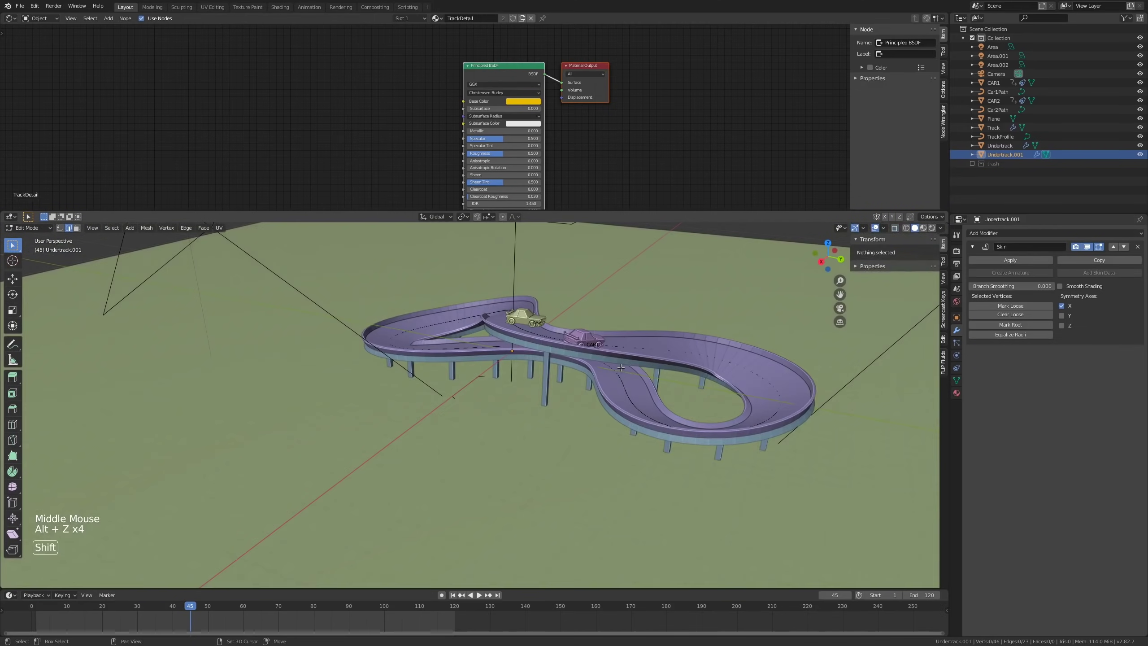
# Step: Leave edit mode on the pillars, select CAR2 and display its animation curves in the Graph Editor
pyautogui.keyDown('shift'); pyautogui.moveTo(620, 367); pyautogui.dragTo(587, 362, button='middle'); pyautogui.keyUp('shift')
pyautogui.scroll(1, 511, 357)
pyautogui.scroll(3, 526, 343)
pyautogui.scroll(-1, 588, 362)
pyautogui.press('Tab')
pyautogui.click(605, 362)
pyautogui.keyDown('shift'); pyautogui.moveTo(687, 344); pyautogui.dragTo(554, 337, button='middle'); pyautogui.keyUp('shift')
pyautogui.scroll(1, 551, 339)
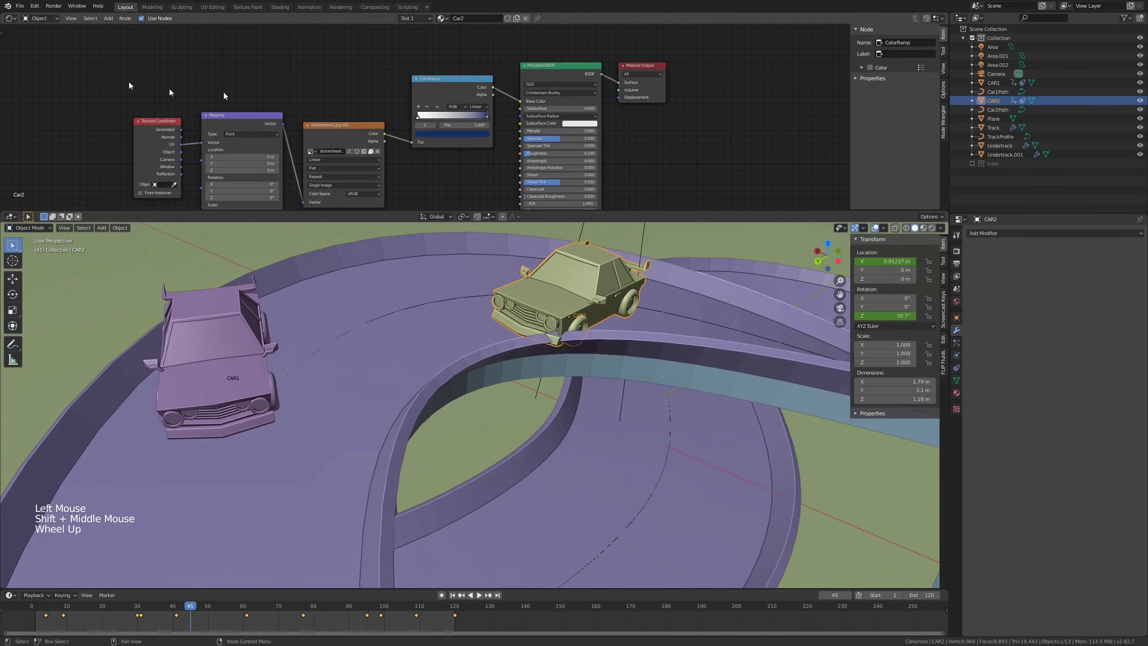
pyautogui.click(9, 18)
pyautogui.click(108, 71)
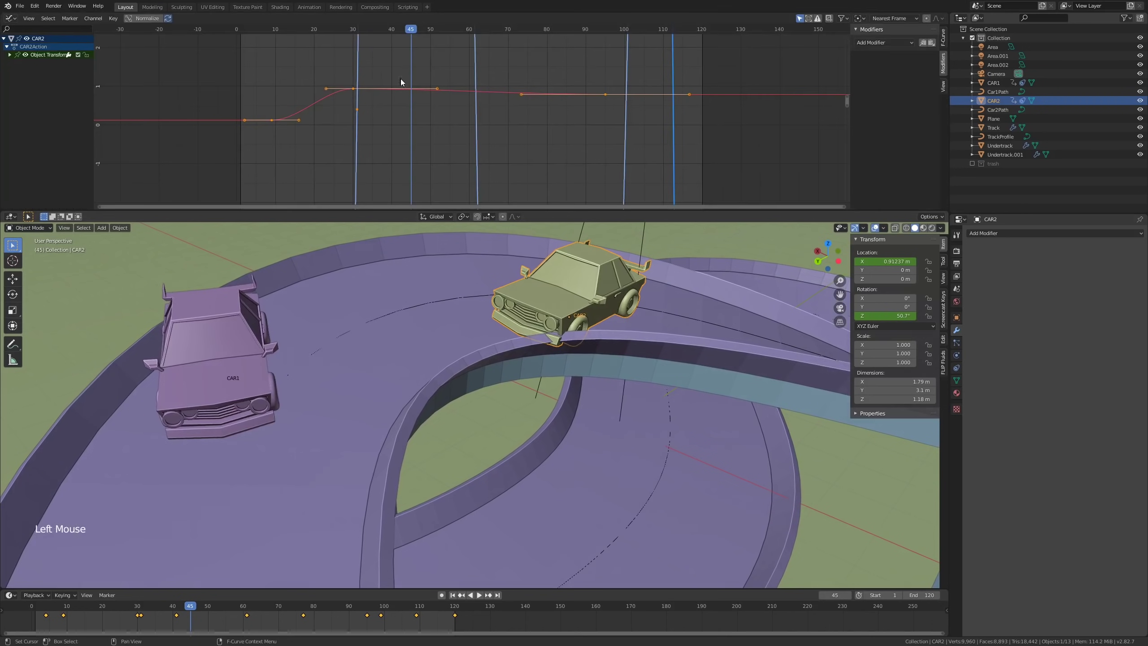
# Step: Lower CAR2's sideways-position keyframe near frame 30 by about 0.255 so its curve rises less
pyautogui.keyDown('shift'); pyautogui.moveTo(446, 107); pyautogui.dragTo(475, 157, button='middle'); pyautogui.keyUp('shift')
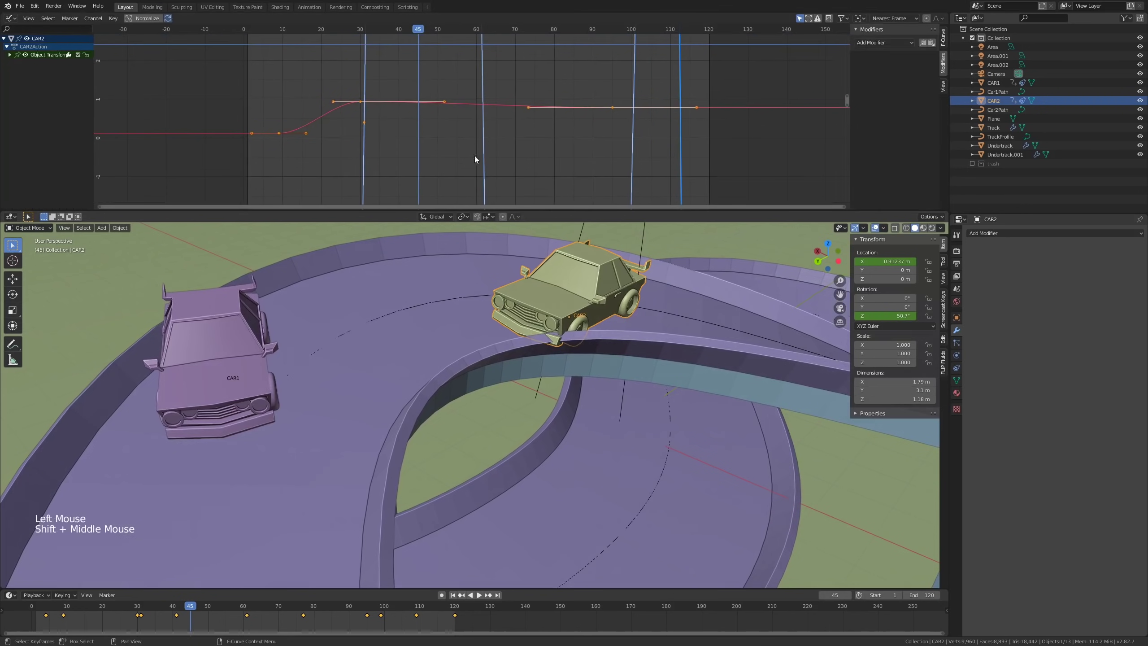
pyautogui.click(356, 107)
pyautogui.click(360, 101)
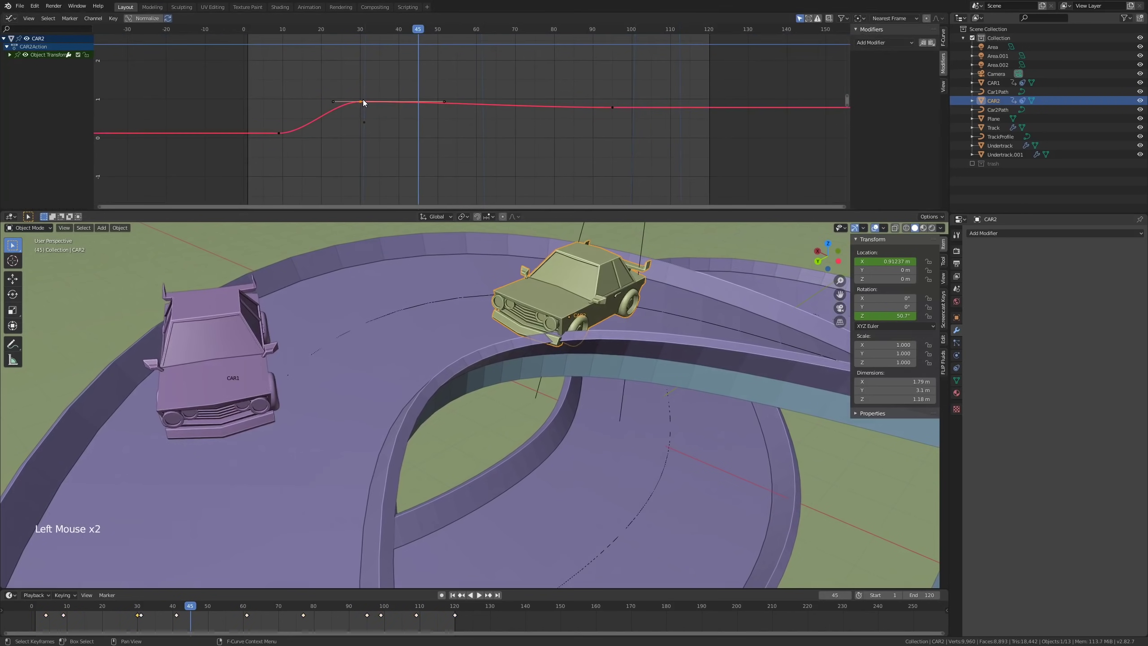
pyautogui.press('g')
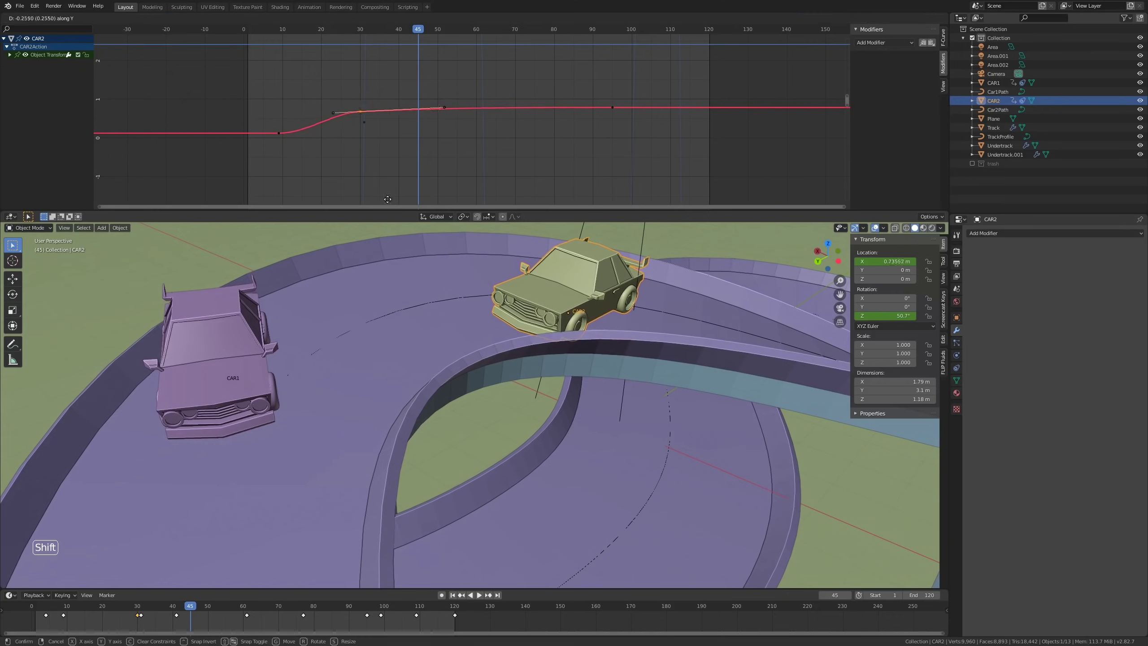
pyautogui.click(387, 25)
# Step: Play the animation and check both cars' movement around the track from several angles
pyautogui.press('space')
pyautogui.scroll(-5, 498, 271)
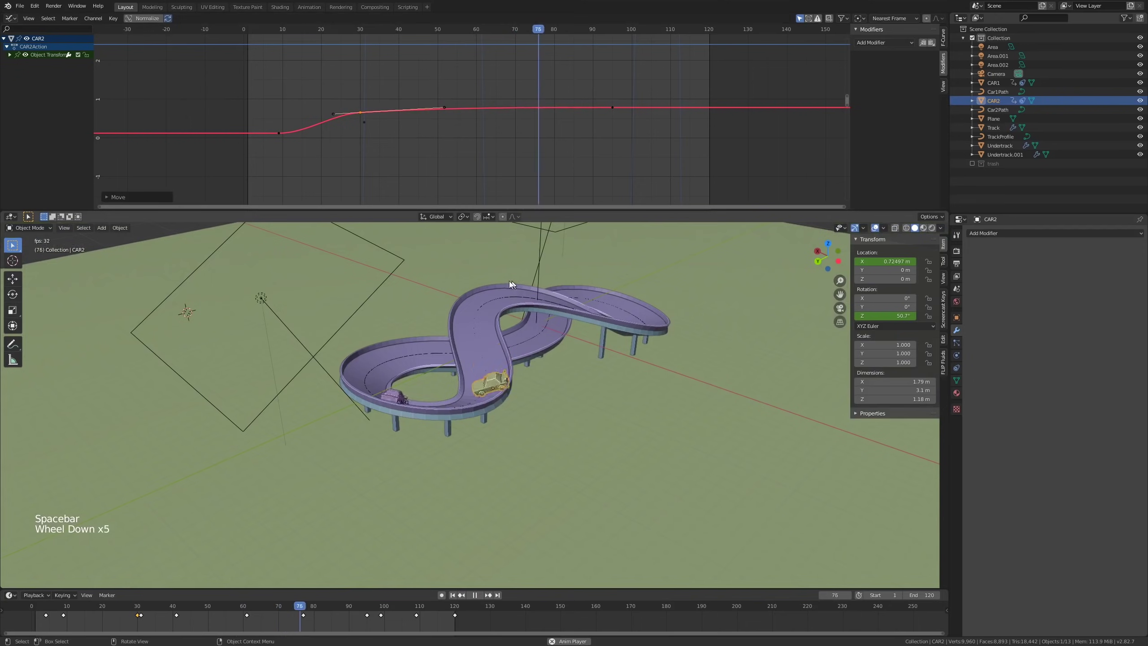
pyautogui.scroll(3, 538, 303)
pyautogui.hotkey('alt', 'a')
pyautogui.scroll(-2, 566, 329)
pyautogui.moveTo(566, 328); pyautogui.dragTo(730, 304, button='middle')
pyautogui.scroll(2, 534, 319)
pyautogui.scroll(-3, 534, 320)
pyautogui.scroll(1, 534, 320)
pyautogui.press('space')
# Step: Select the bottom vertices of all pillars in front view and raise them about 9.04 m along Z
pyautogui.scroll(1, 615, 354)
pyautogui.click(581, 325)
pyautogui.moveTo(573, 327); pyautogui.dragTo(616, 322, button='middle')
pyautogui.press('KP_1')
pyautogui.press('Tab')
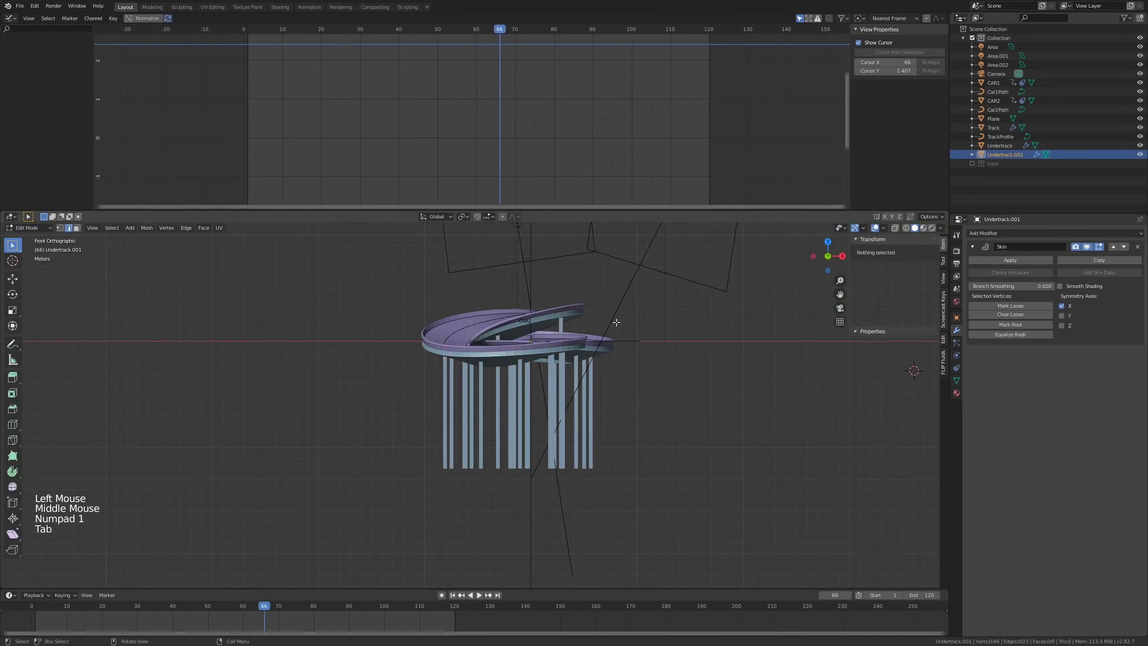
pyautogui.hotkey('alt', 'z')
pyautogui.press('1')
pyautogui.hotkey('alt', 'a')
pyautogui.press('c')
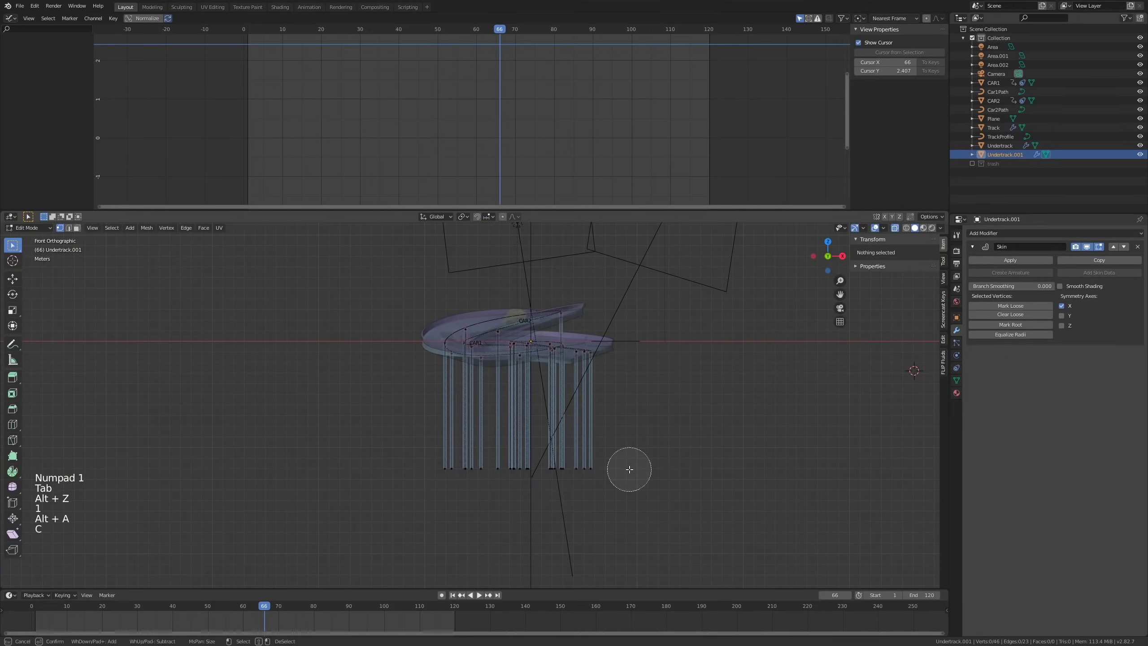
pyautogui.moveTo(629, 469); pyautogui.dragTo(433, 474)
pyautogui.press('g')
pyautogui.press('z')
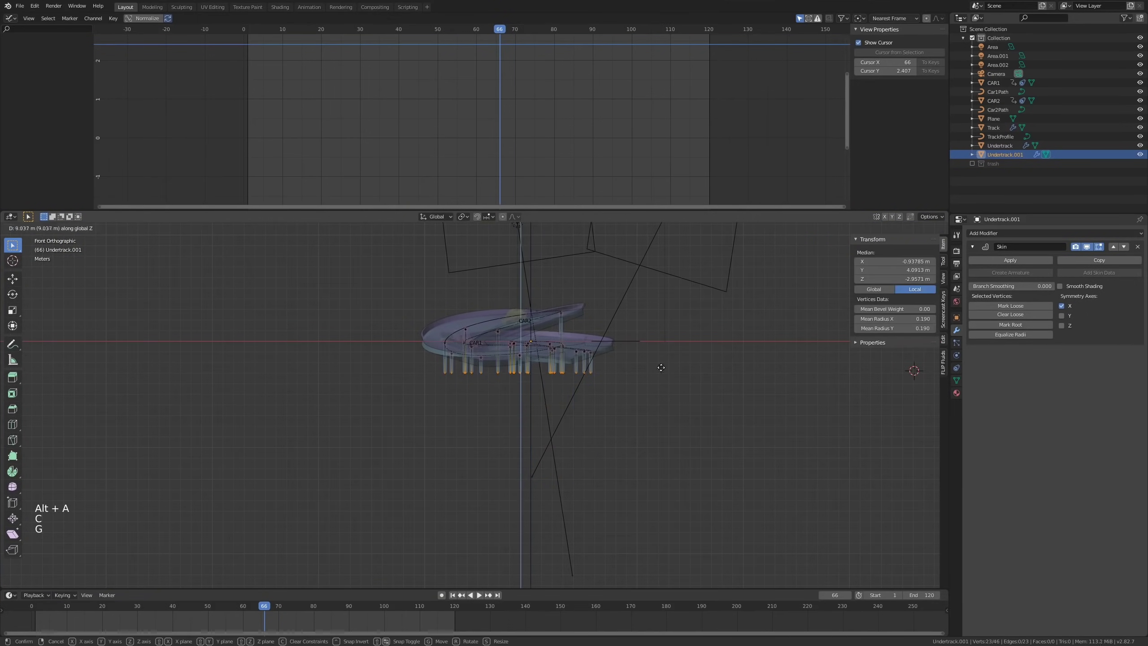
pyautogui.click(658, 367)
# Step: Raise the pillars' bottom vertices a further 0.365 m or so along Z
pyautogui.hotkey('alt', 'z')
pyautogui.moveTo(648, 368); pyautogui.dragTo(602, 394, button='middle')
pyautogui.press('g')
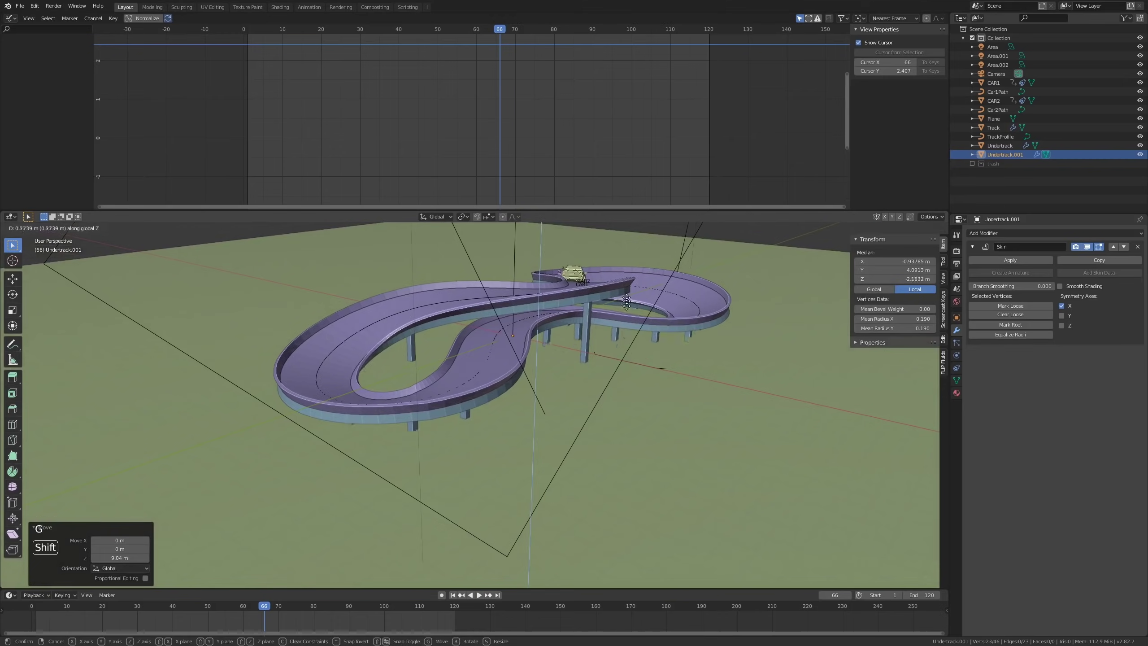
pyautogui.click(626, 352)
# Step: Extrude the pillars' bottom vertices downward twice, by about 0.1 m and by about 0.47 m
pyautogui.moveTo(626, 352); pyautogui.dragTo(599, 346, button='middle')
pyautogui.hotkey('alt', 'z')
pyautogui.press('KP_1')
pyautogui.scroll(6, 479, 336)
pyautogui.keyDown('shift'); pyautogui.scroll(-1, 479, 336); pyautogui.keyUp('shift')
pyautogui.keyDown('shift'); pyautogui.moveTo(479, 335); pyautogui.dragTo(499, 332, button='middle'); pyautogui.keyUp('shift')
pyautogui.scroll(2, 499, 332)
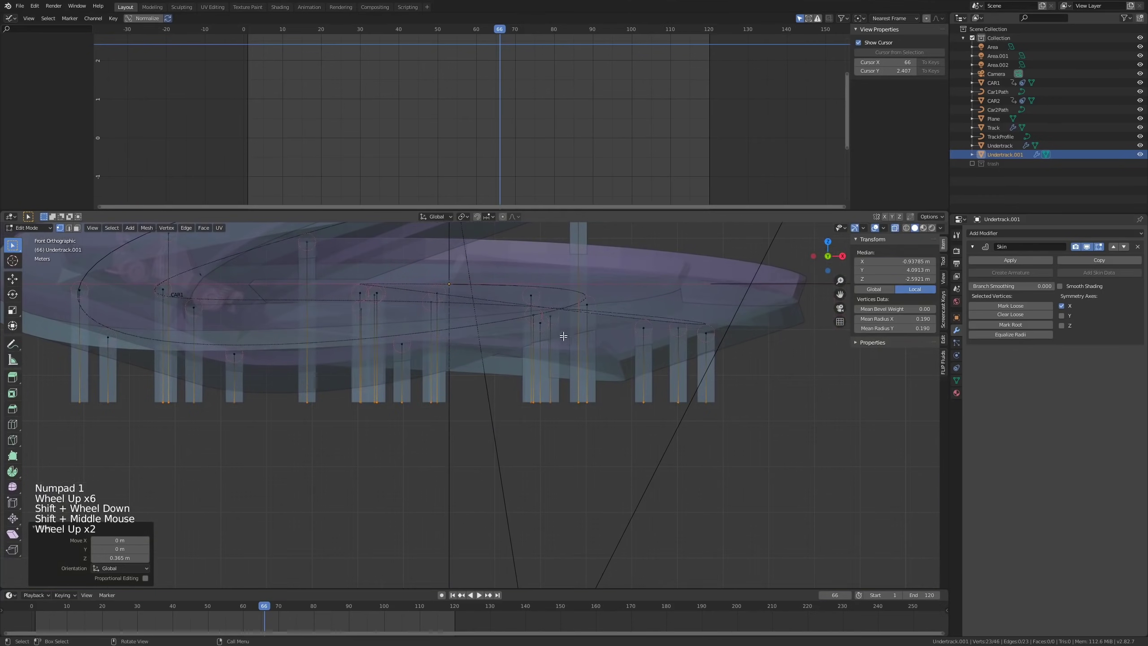
pyautogui.keyDown('shift'); pyautogui.moveTo(564, 343); pyautogui.dragTo(677, 340, button='middle'); pyautogui.keyUp('shift')
pyautogui.keyDown('shift'); pyautogui.scroll(-1, 539, 429); pyautogui.keyUp('shift')
pyautogui.scroll(1, 587, 385)
pyautogui.scroll(-3, 587, 384)
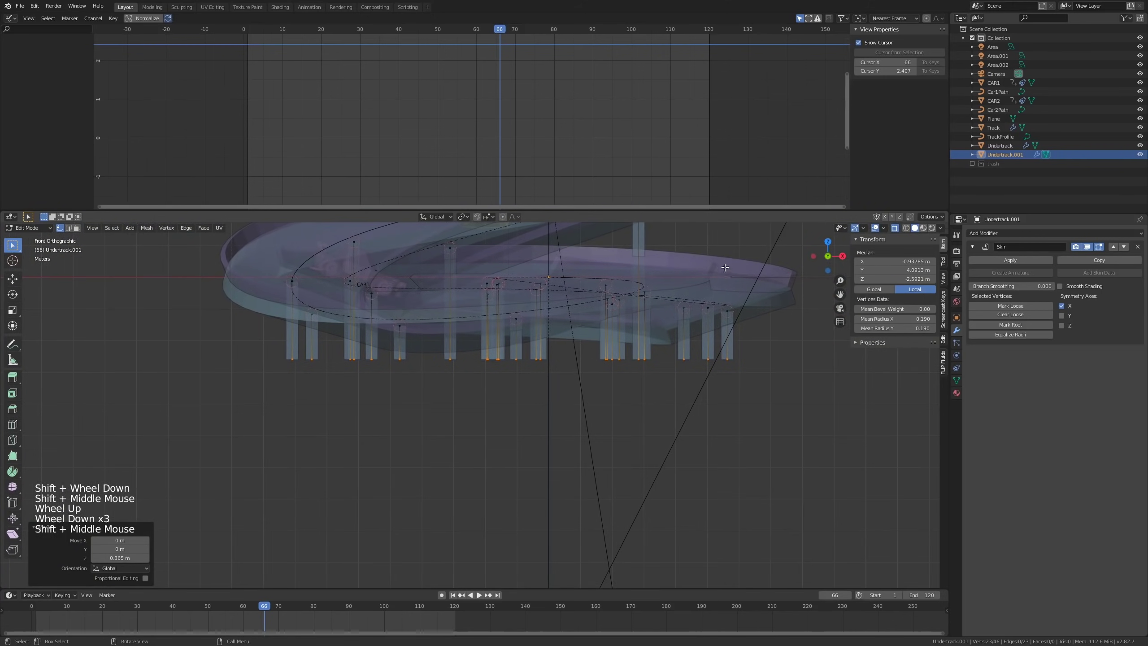
pyautogui.press('e')
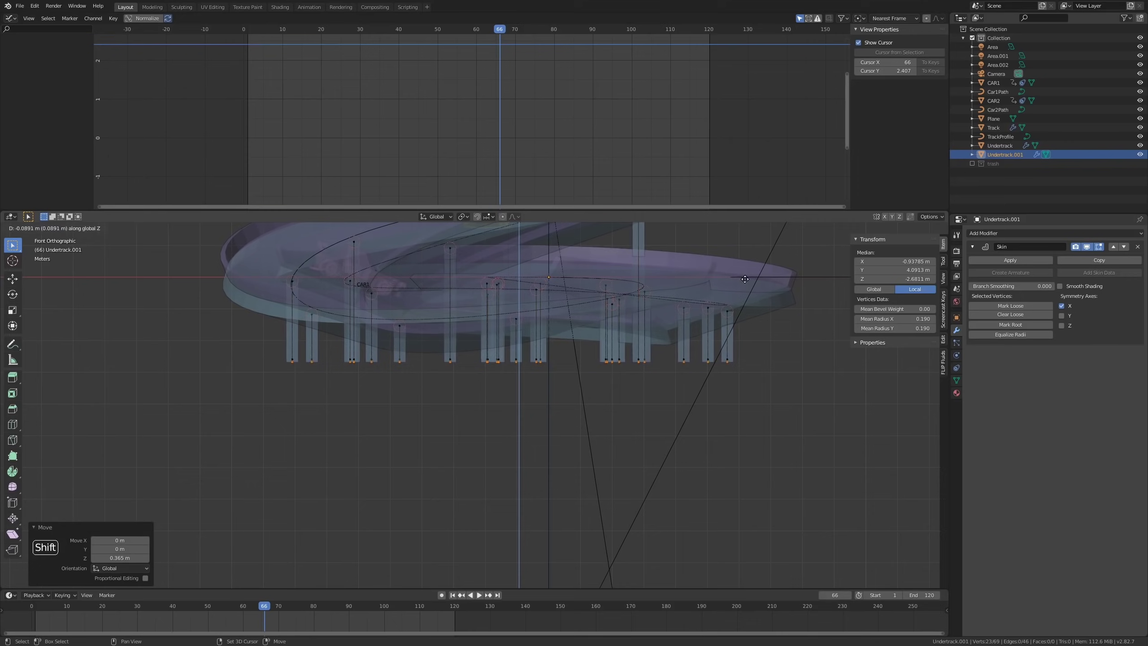
pyautogui.click(745, 281)
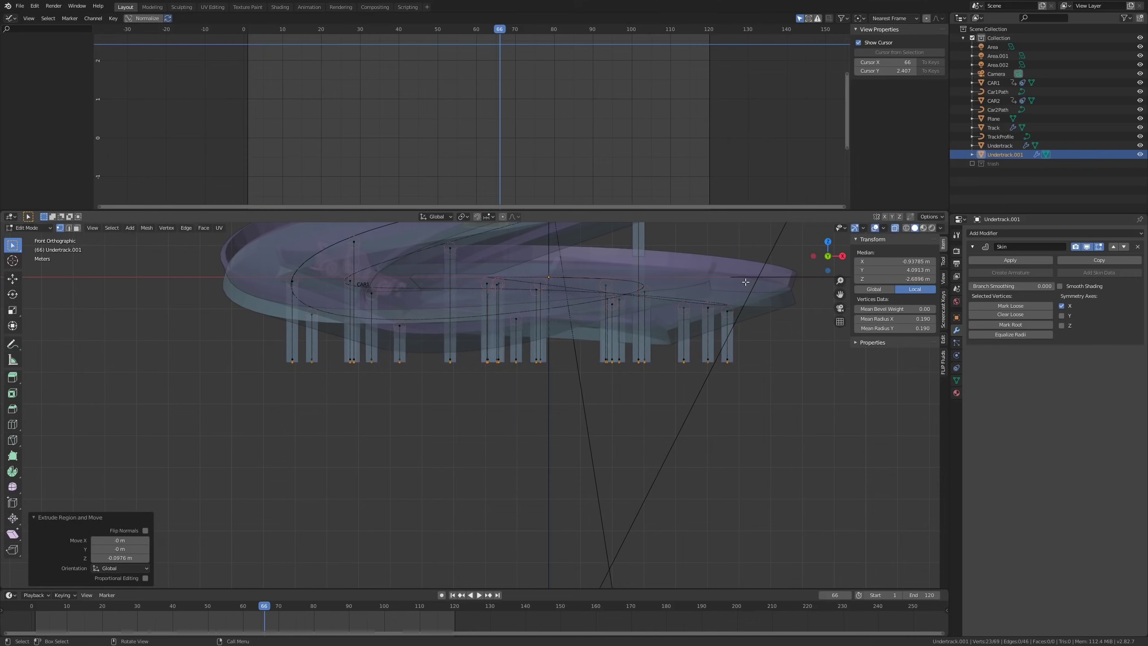
pyautogui.press('e')
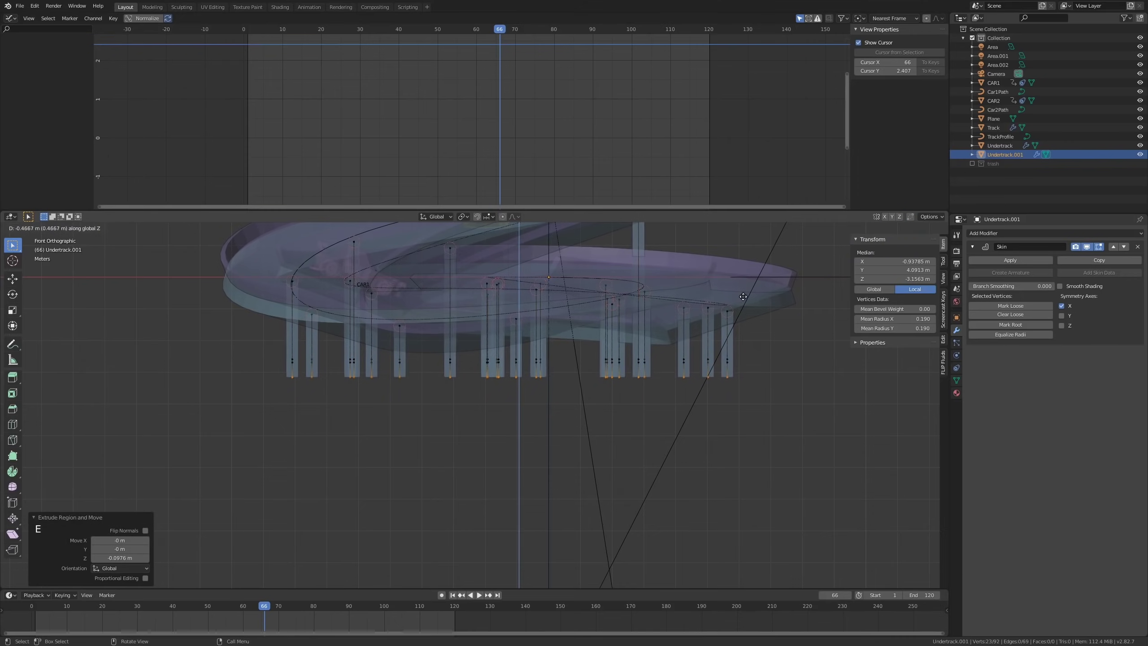
pyautogui.click(742, 297)
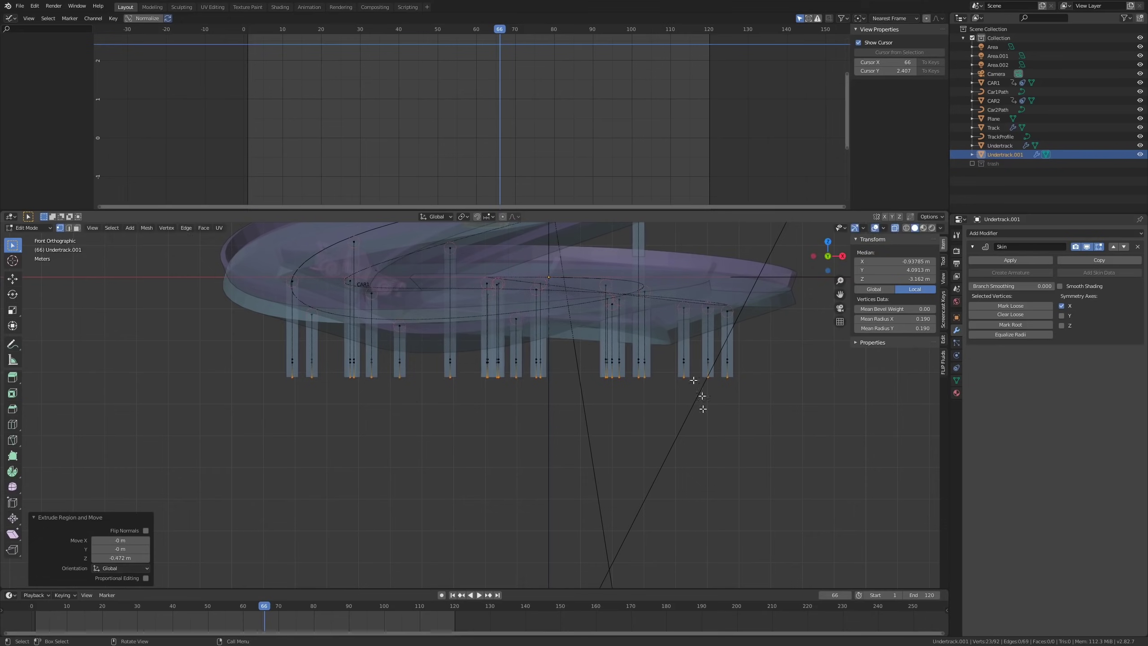
# Step: Select only the lowest pillar vertices and scale their skin thickness by about 2.81 to form flared feet
pyautogui.hotkey('alt', 'a')
pyautogui.press('b')
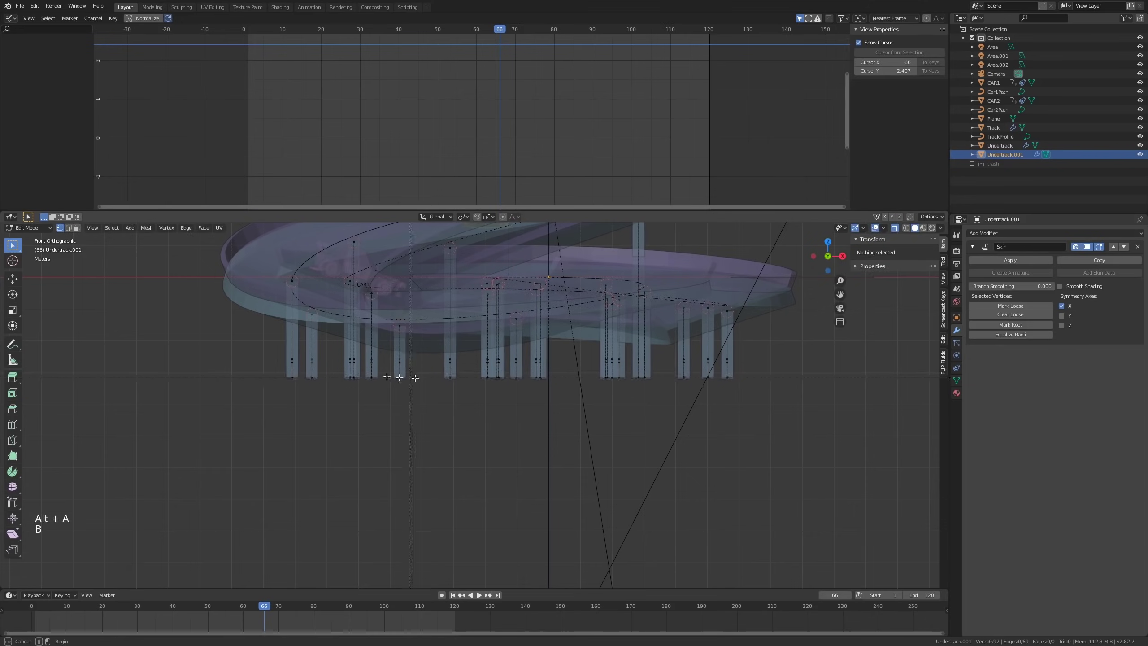
pyautogui.moveTo(245, 372); pyautogui.dragTo(878, 409)
pyautogui.moveTo(959, 416); pyautogui.dragTo(1010, 433)
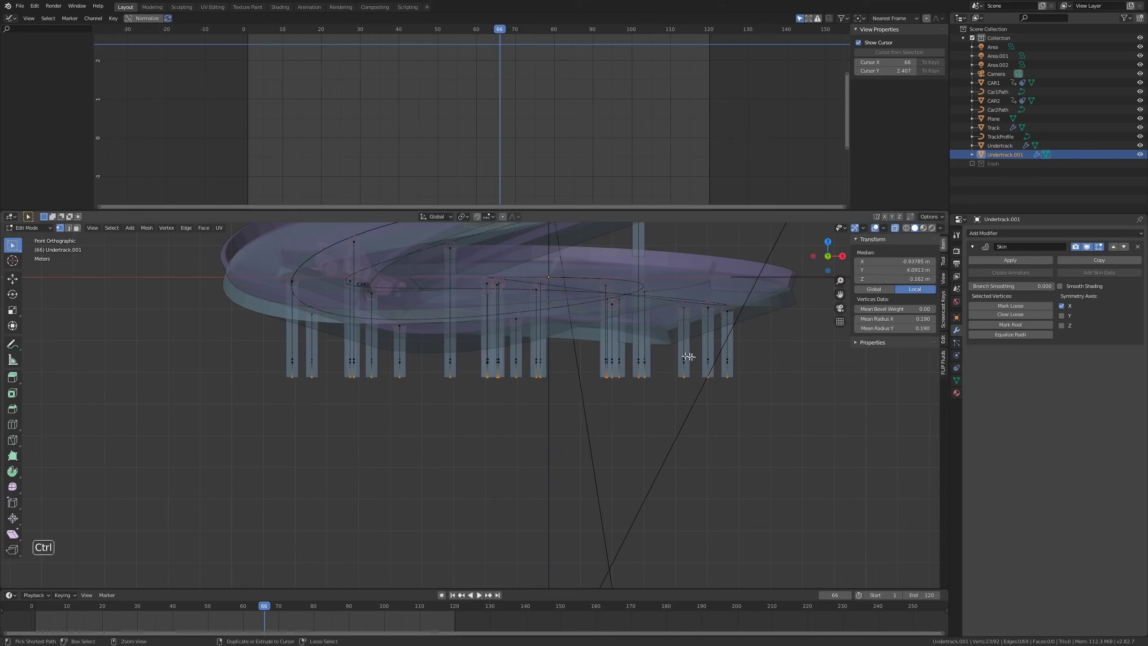
pyautogui.hotkey('ctrl', 'a')
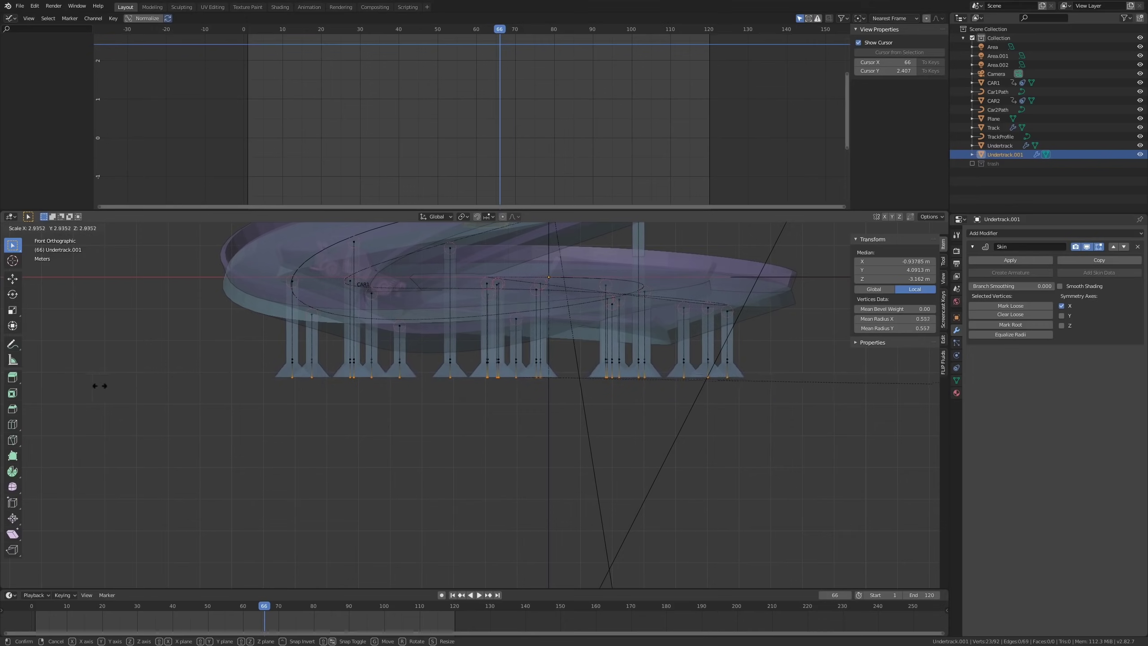
pyautogui.click(78, 388)
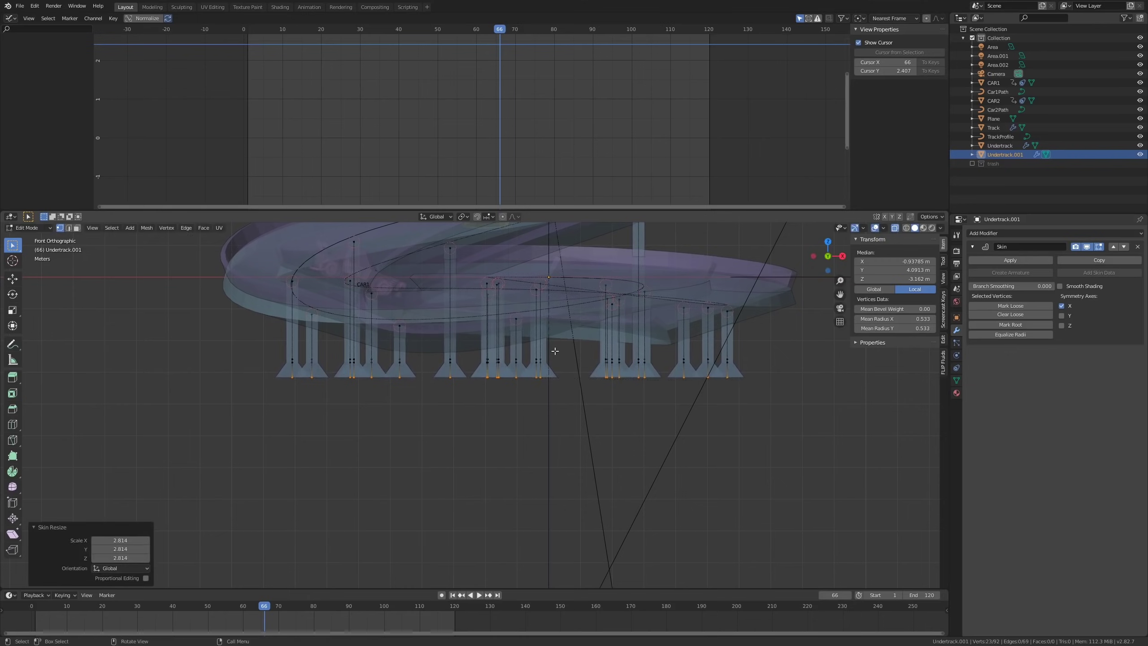
# Step: Extrude the flared foot vertices about 0.25 m downward along Z to give every pillar a base
pyautogui.press('e')
pyautogui.press('z')
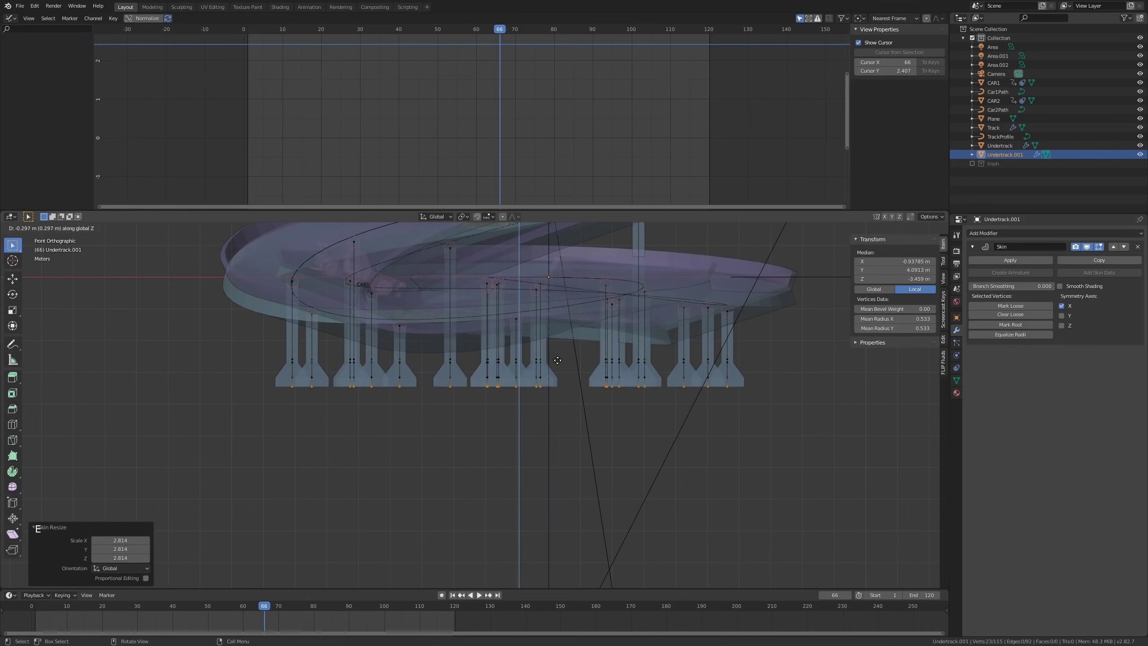
pyautogui.click(559, 359)
pyautogui.moveTo(571, 372)
pyautogui.mouseDown(button='middle')
pyautogui.moveTo(647, 380)
pyautogui.moveTo(583, 371)
pyautogui.mouseUp(button='middle')
pyautogui.scroll(-1, 638, 385)
pyautogui.keyDown('alt'); pyautogui.scroll(1, 638, 385); pyautogui.keyUp('alt')
pyautogui.hotkey('alt', 'z')
pyautogui.scroll(-5, 642, 382)
pyautogui.hotkey('alt', 'z')
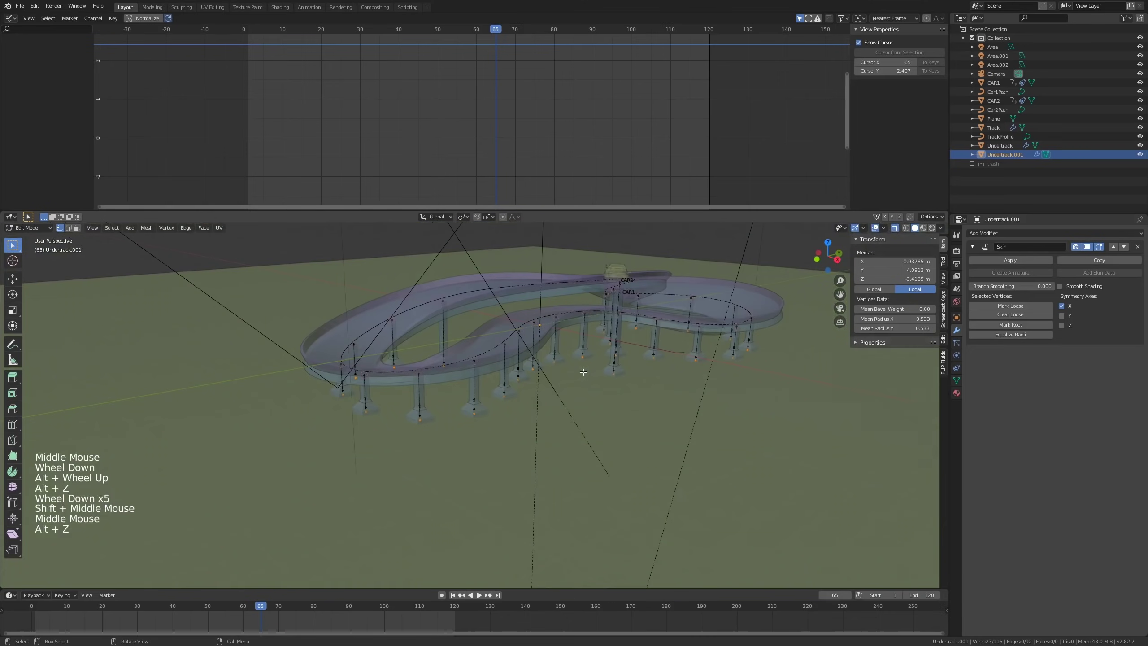
# Step: Select all the lower foot vertices of the pillars in front view and raise them about 0.46 m along Z
pyautogui.press('KP_1')
pyautogui.hotkey('alt', 'a')
pyautogui.press('b')
pyautogui.moveTo(421, 360); pyautogui.dragTo(763, 410)
pyautogui.scroll(2, 763, 410)
pyautogui.hotkey('alt', 'z')
pyautogui.moveTo(587, 353); pyautogui.dragTo(618, 344, button='middle')
pyautogui.scroll(-3, 580, 380)
pyautogui.scroll(2, 618, 343)
pyautogui.press('g')
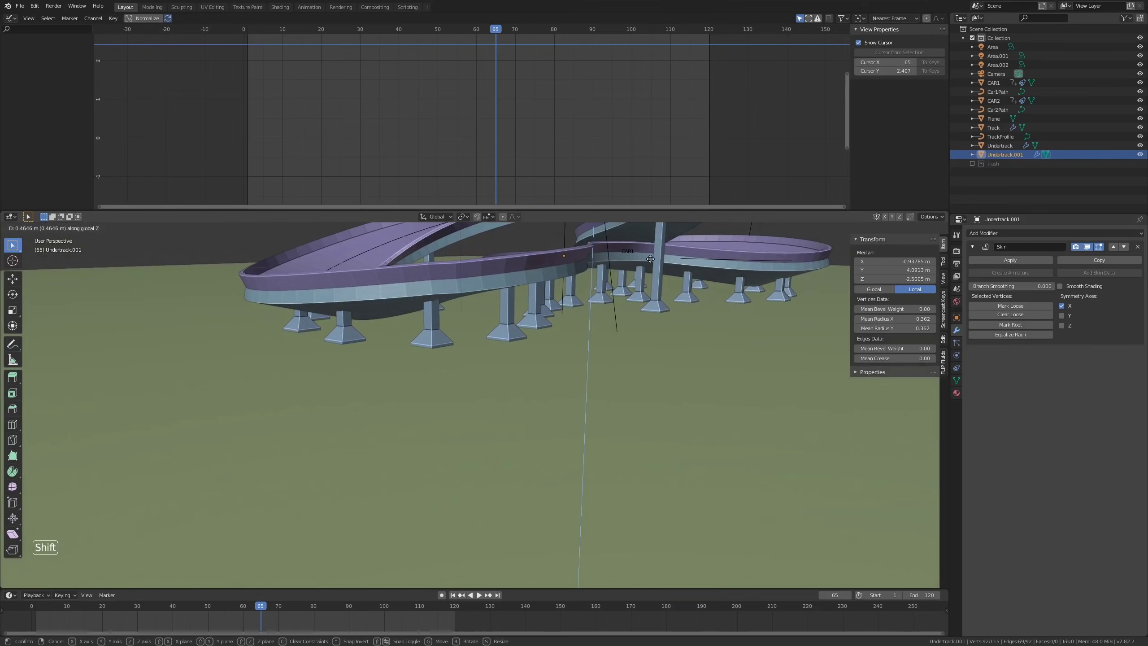
pyautogui.click(650, 258)
# Step: Return to object mode and add a Bevel modifier with a 0.1 m offset to the pillars
pyautogui.moveTo(341, 389); pyautogui.dragTo(606, 404, button='middle')
pyautogui.press('Tab')
pyautogui.scroll(-2, 587, 404)
pyautogui.hotkey('alt', 'a')
pyautogui.scroll(1, 518, 380)
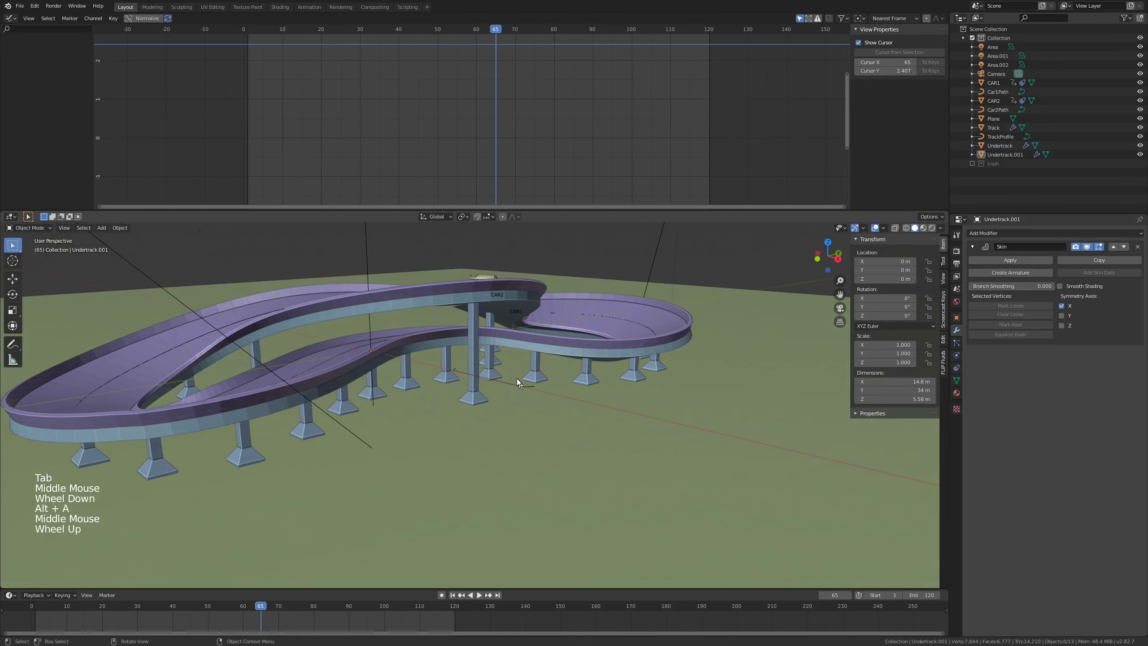
pyautogui.click(475, 362)
pyautogui.click(1069, 234)
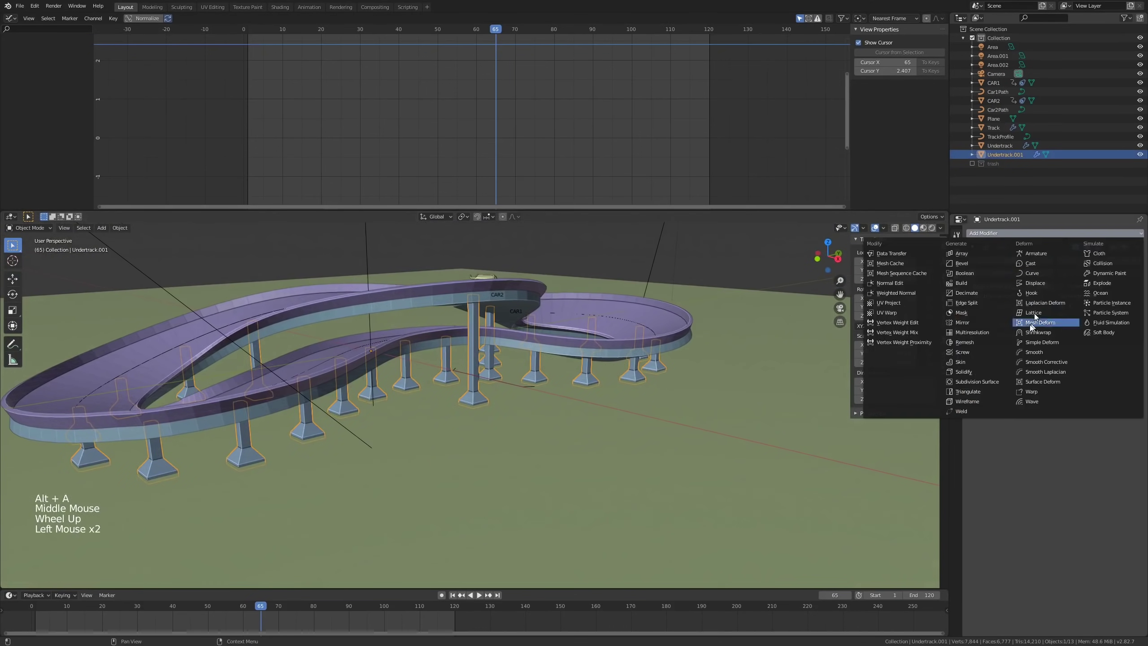
pyautogui.click(973, 265)
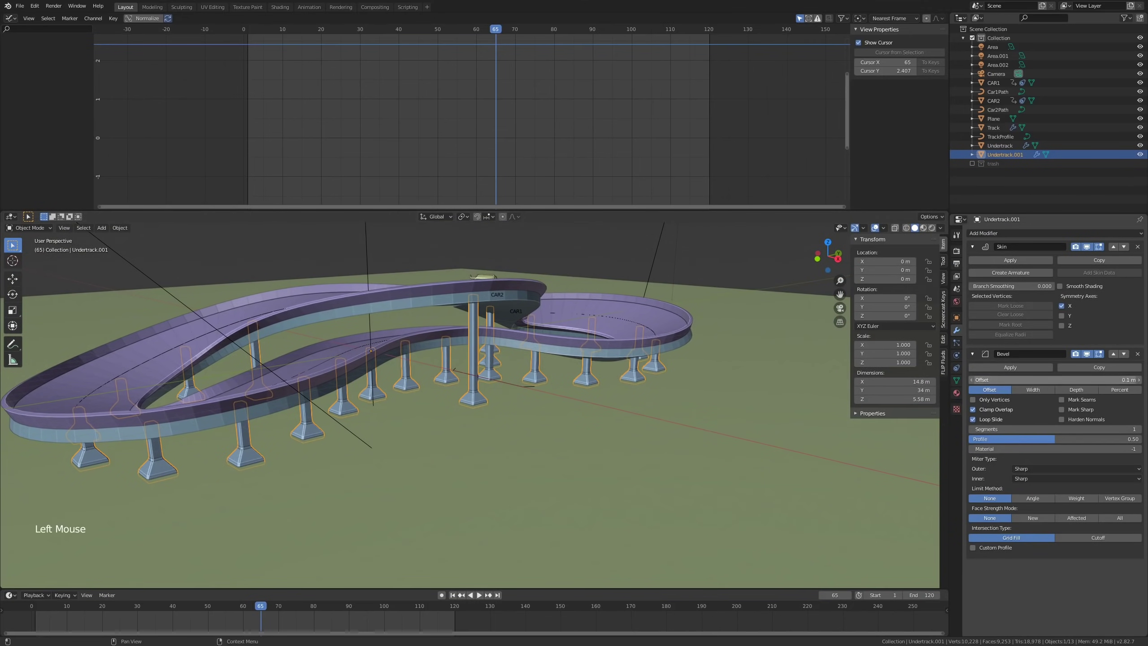
pyautogui.moveTo(1006, 380); pyautogui.dragTo(976, 380)
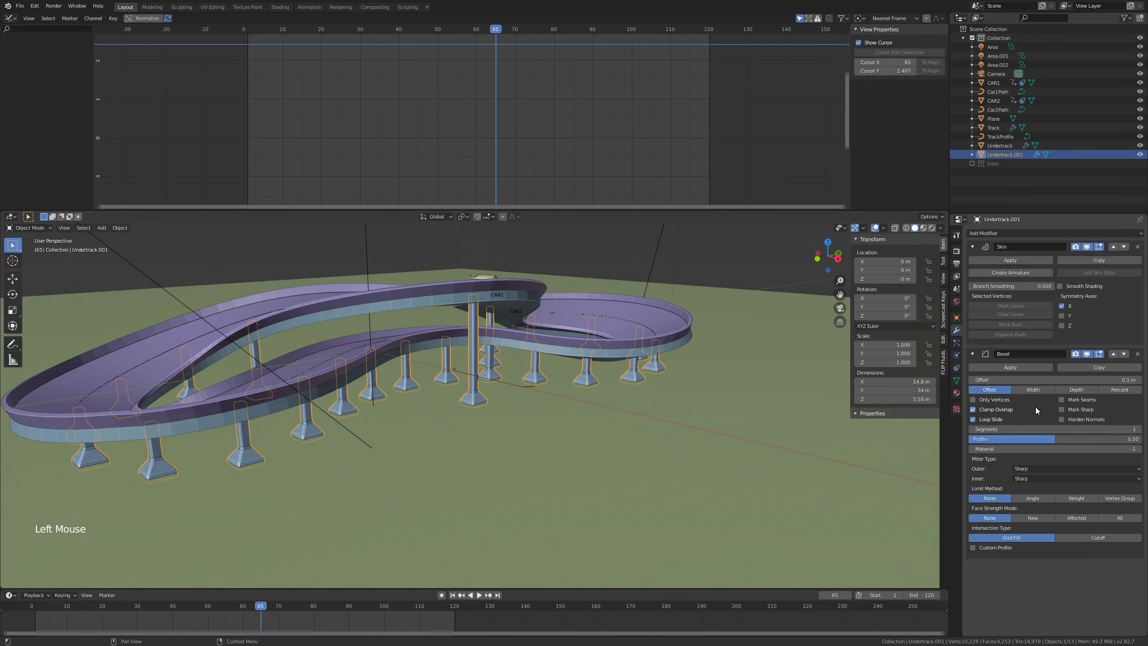
# Step: Inspect the bevelled pillars around the track and view the scene in rendered shading
pyautogui.scroll(2, 485, 343)
pyautogui.keyDown('shift'); pyautogui.moveTo(485, 343); pyautogui.dragTo(444, 347, button='middle'); pyautogui.keyUp('shift')
pyautogui.scroll(-1, 486, 374)
pyautogui.hotkey('alt', 'a')
pyautogui.scroll(-1, 444, 348)
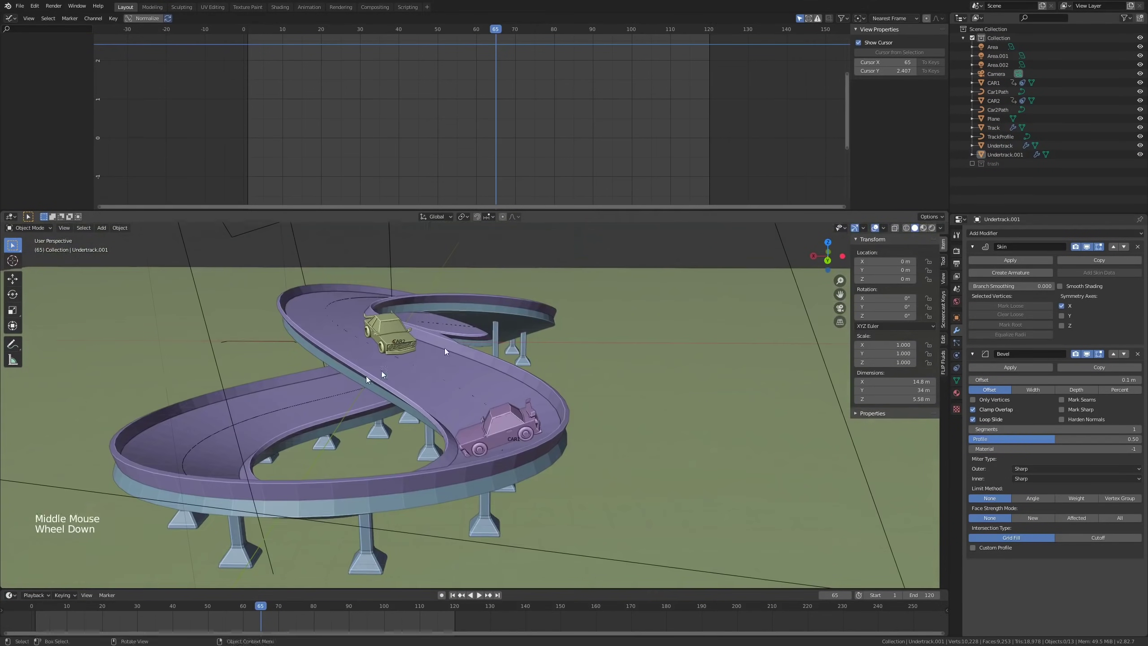
pyautogui.click(932, 228)
pyautogui.moveTo(631, 317); pyautogui.dragTo(565, 311, button='middle')
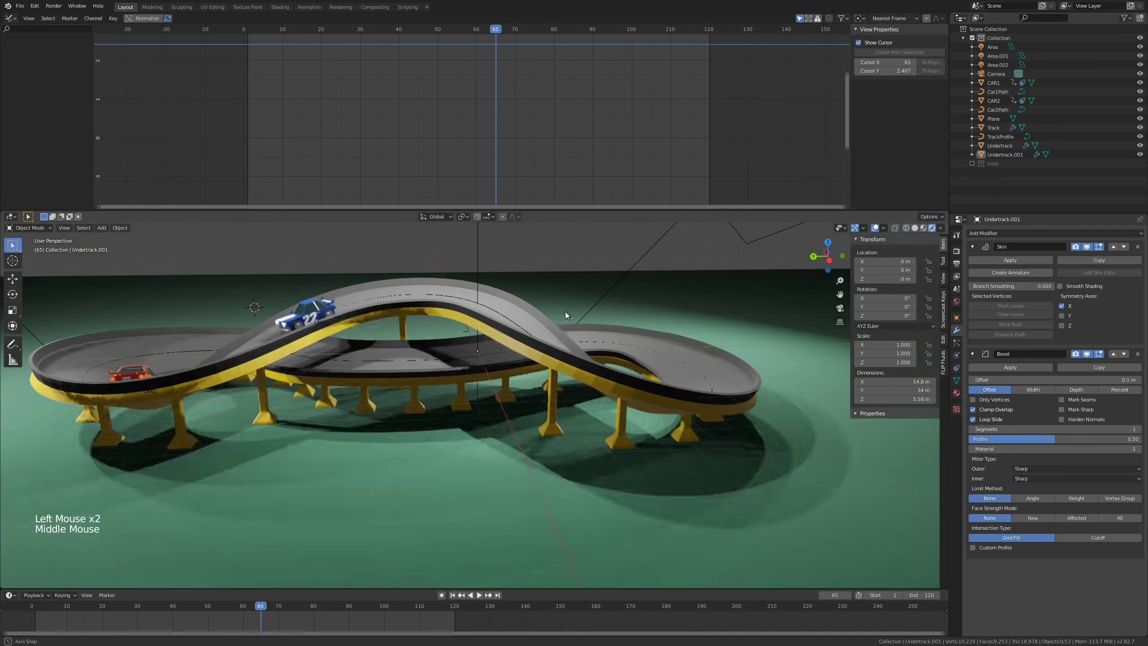
# Step: Select the Track object and apply smooth shading to it
pyautogui.click(551, 364)
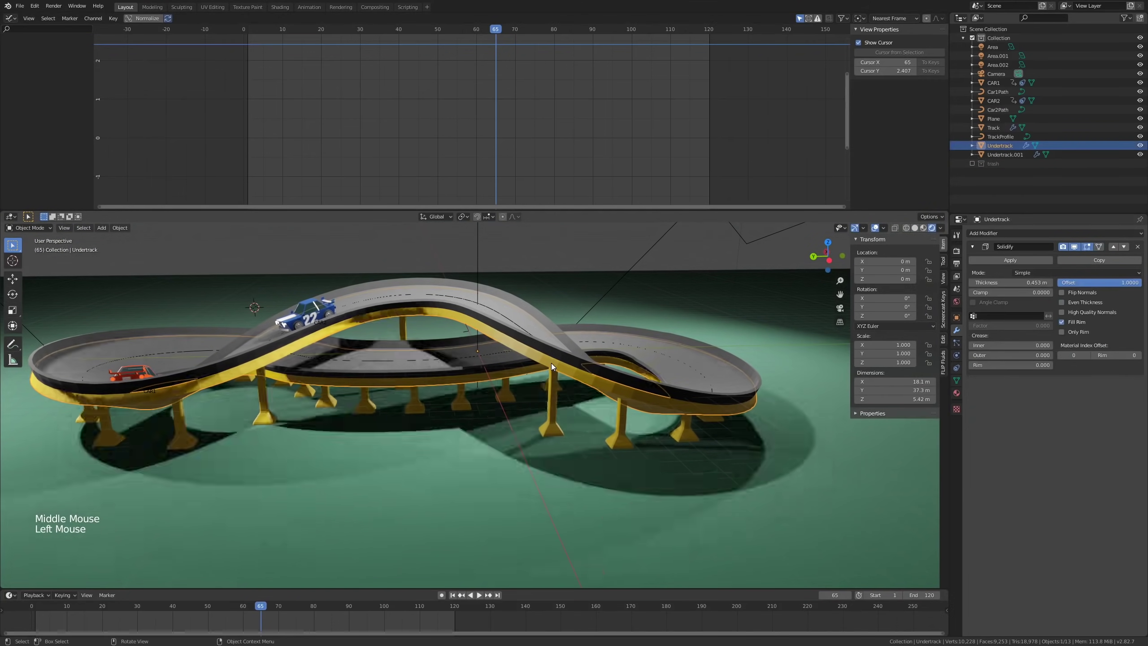
pyautogui.moveTo(550, 363); pyautogui.dragTo(364, 348, button='middle')
pyautogui.scroll(4, 364, 348)
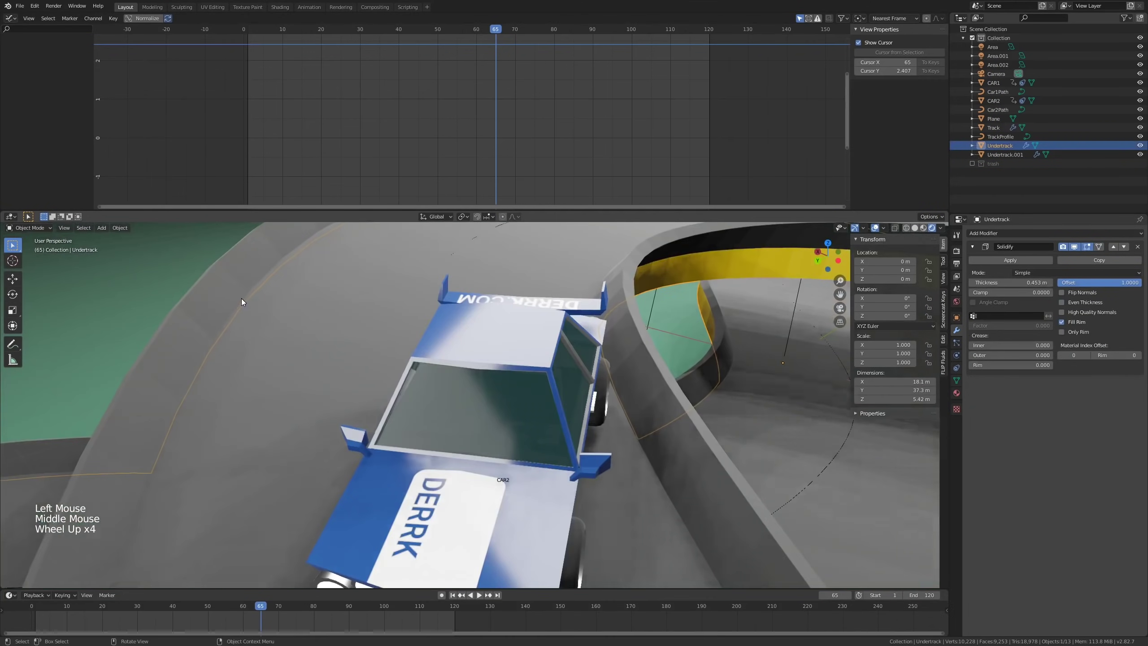
pyautogui.scroll(-2, 242, 298)
pyautogui.click(241, 298)
pyautogui.rightClick(241, 298)
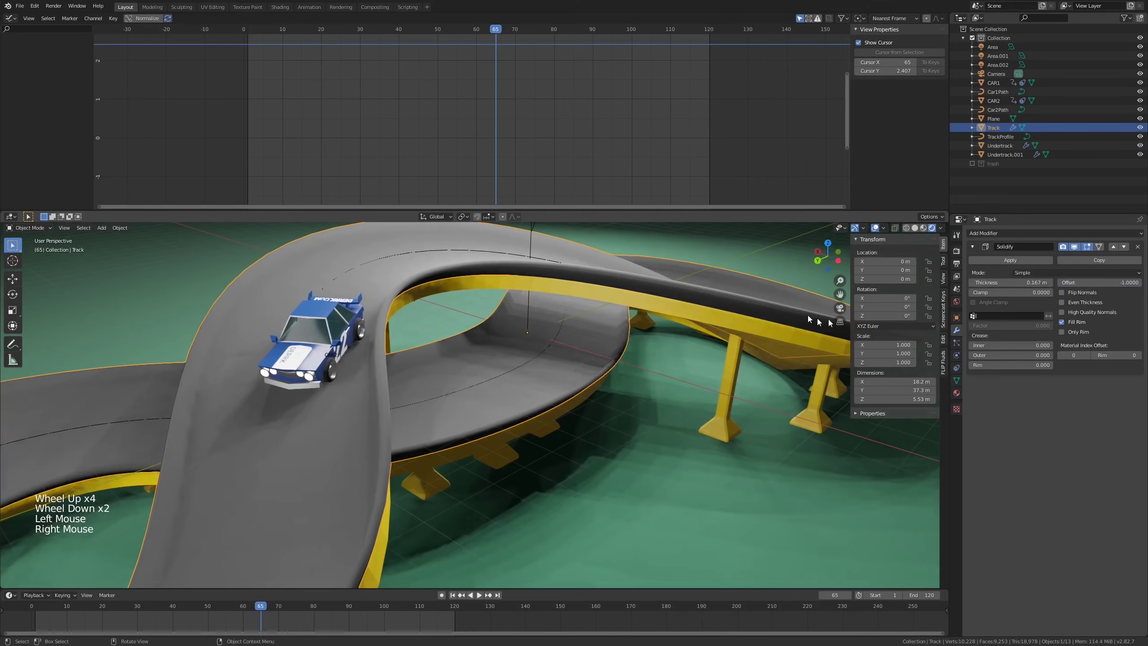
# Step: Enable Auto Smooth at 30° in the Track mesh's normals settings
pyautogui.click(956, 380)
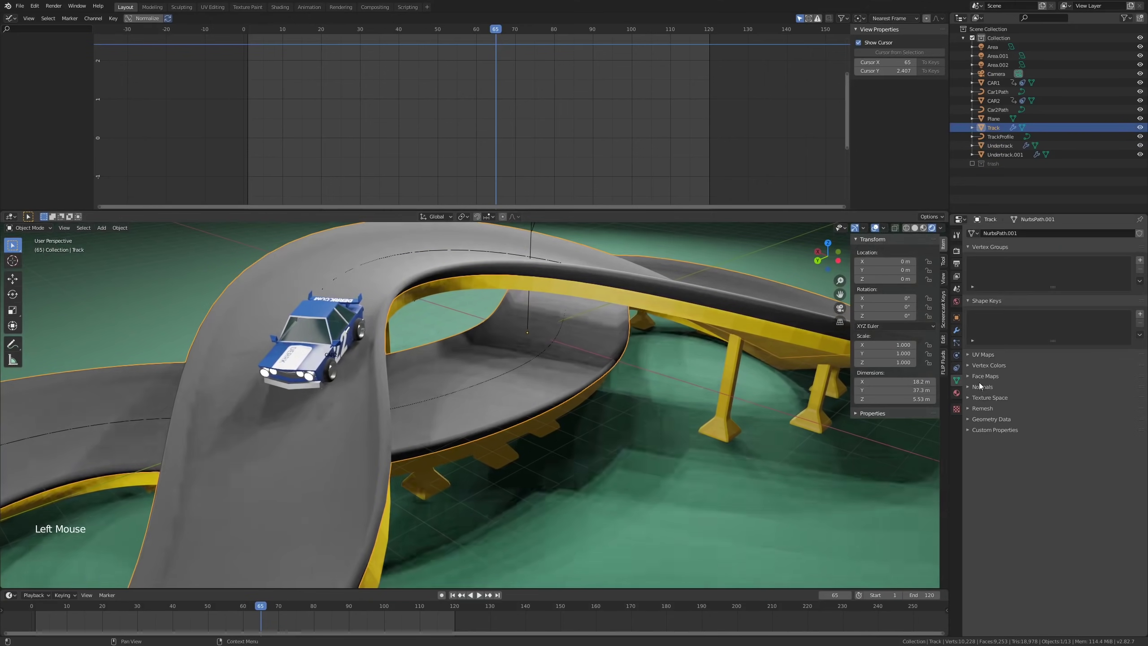
pyautogui.click(978, 386)
pyautogui.click(985, 398)
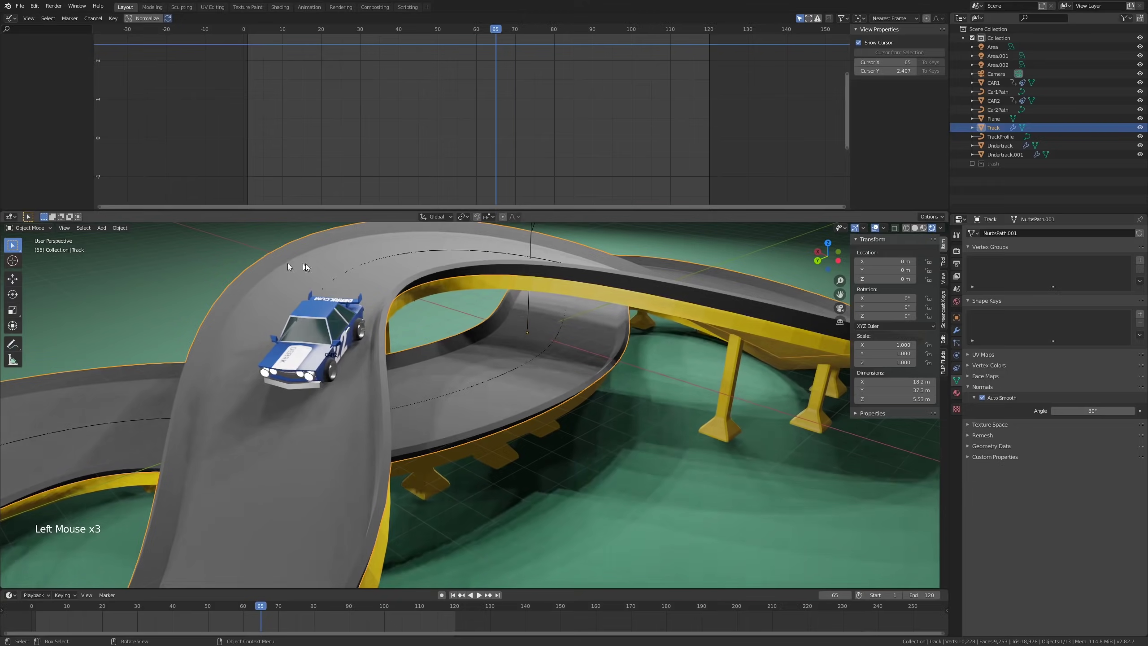
# Step: Shade the yellow Undertrack mesh smooth, enable Auto Smooth for its normals, and deselect it
pyautogui.moveTo(347, 251); pyautogui.dragTo(459, 229, button='middle')
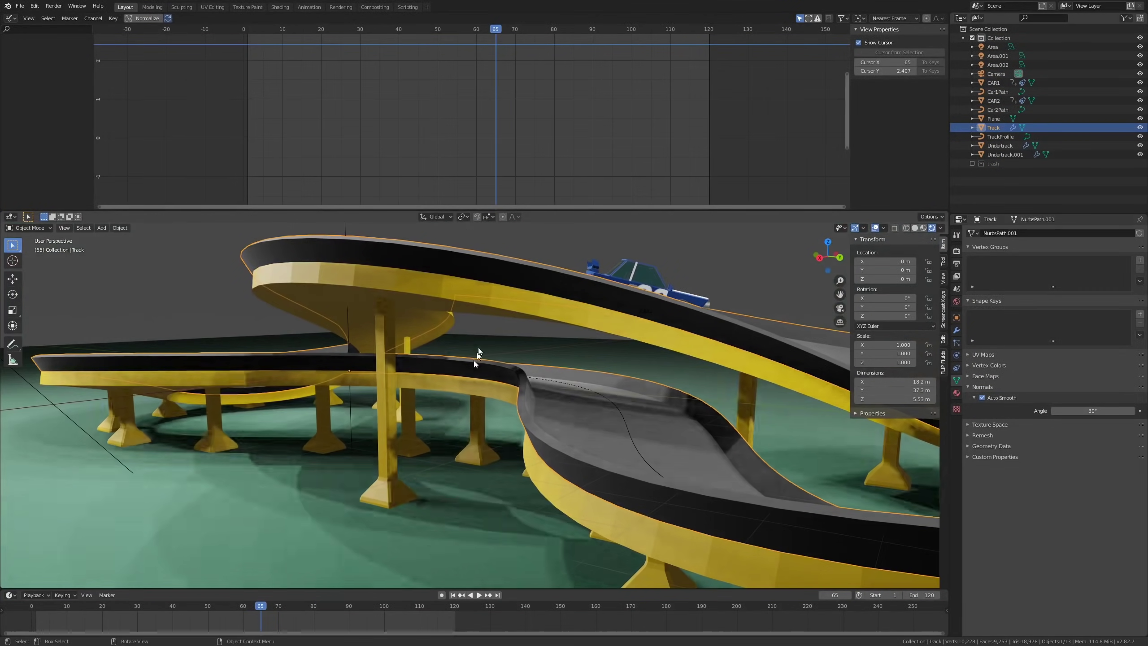
pyautogui.click(464, 300)
pyautogui.rightClick(465, 300)
pyautogui.click(479, 296)
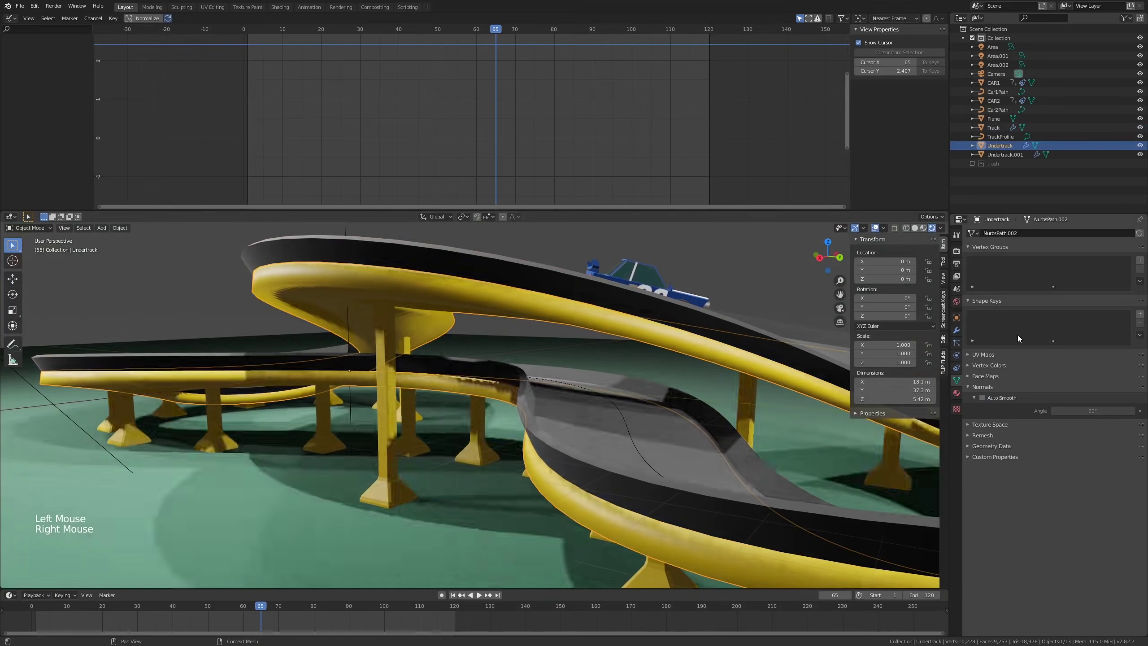
pyautogui.click(982, 397)
pyautogui.moveTo(498, 316); pyautogui.dragTo(534, 312, button='middle')
pyautogui.hotkey('alt', 'a')
pyautogui.scroll(-3, 479, 322)
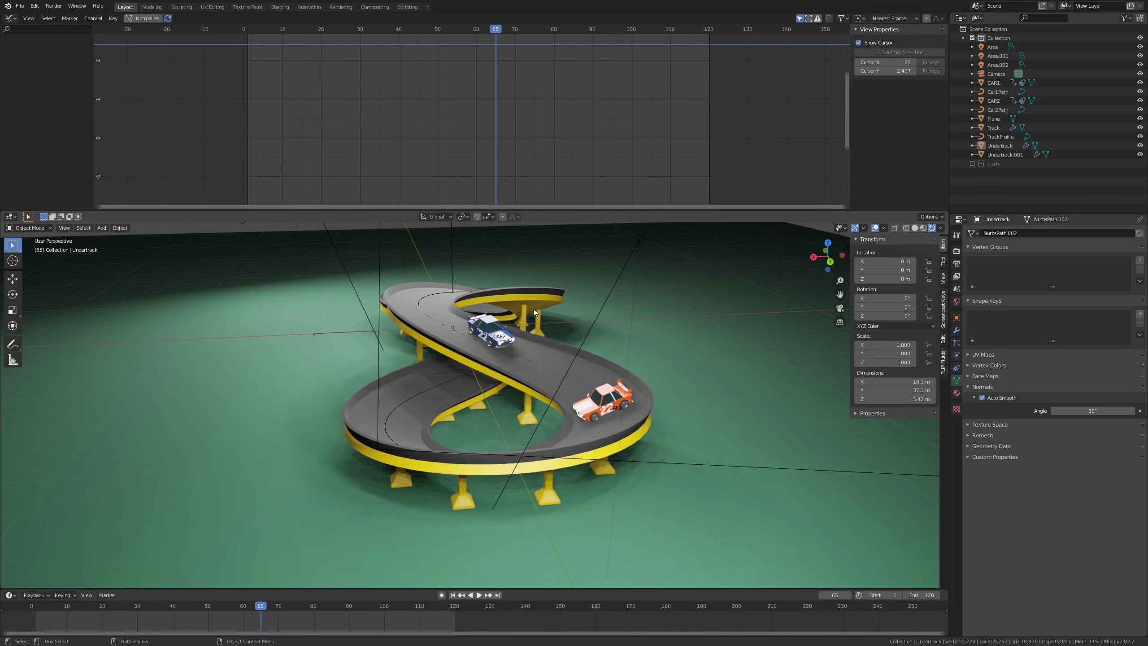
# Step: Play back the animation and examine the two cars driving along the track
pyautogui.moveTo(534, 312); pyautogui.dragTo(550, 370, button='middle')
pyautogui.press('space')
pyautogui.scroll(-2, 469, 350)
pyautogui.scroll(3, 473, 348)
pyautogui.scroll(-2, 492, 342)
pyautogui.scroll(1, 492, 342)
pyautogui.press('space')
pyautogui.press('KP_0')
pyautogui.scroll(-1, 621, 309)
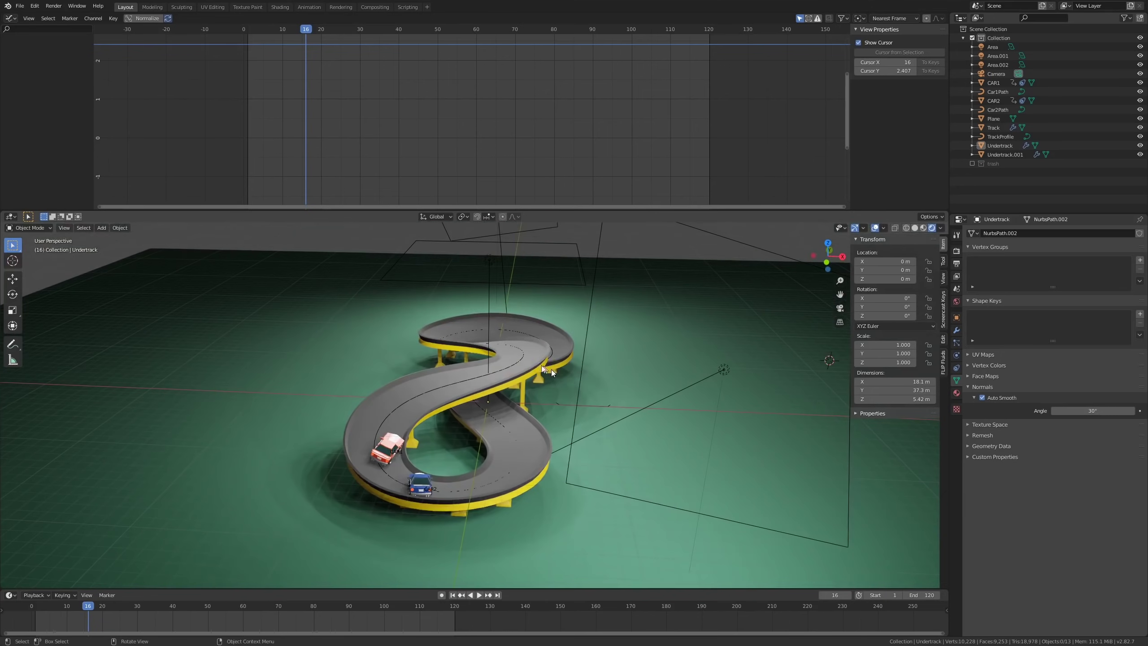
# Step: Snap the 3D cursor to the TrackProfile curve beside the track
pyautogui.click(531, 360)
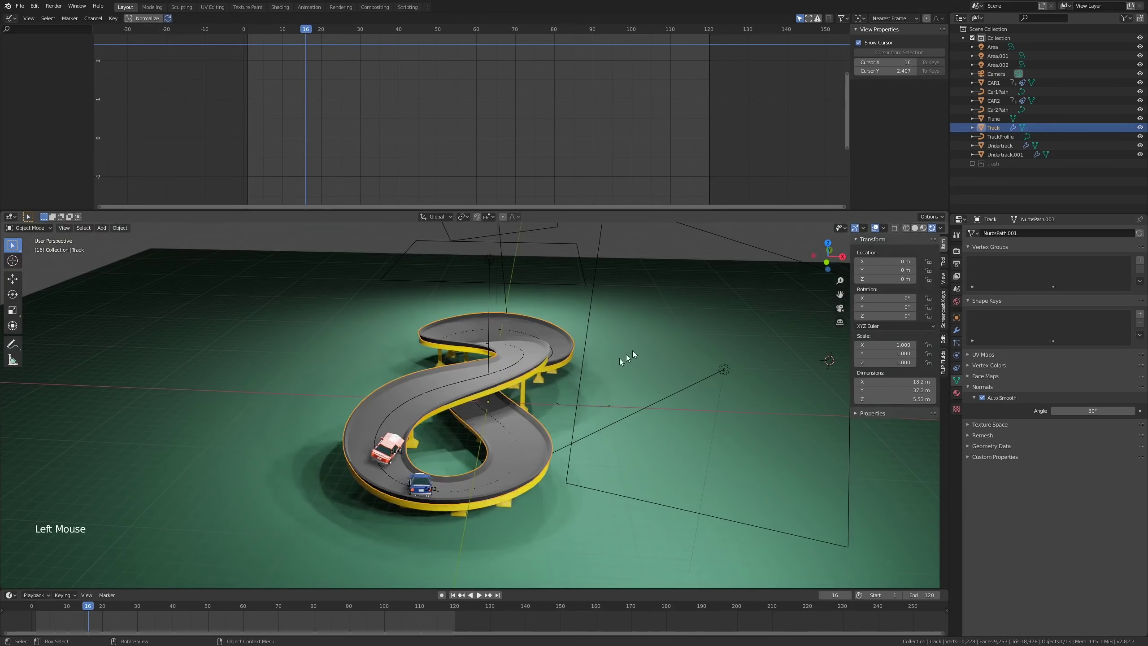
pyautogui.keyDown('shift'); pyautogui.moveTo(654, 344); pyautogui.dragTo(536, 348, button='middle'); pyautogui.keyUp('shift')
pyautogui.click(449, 407)
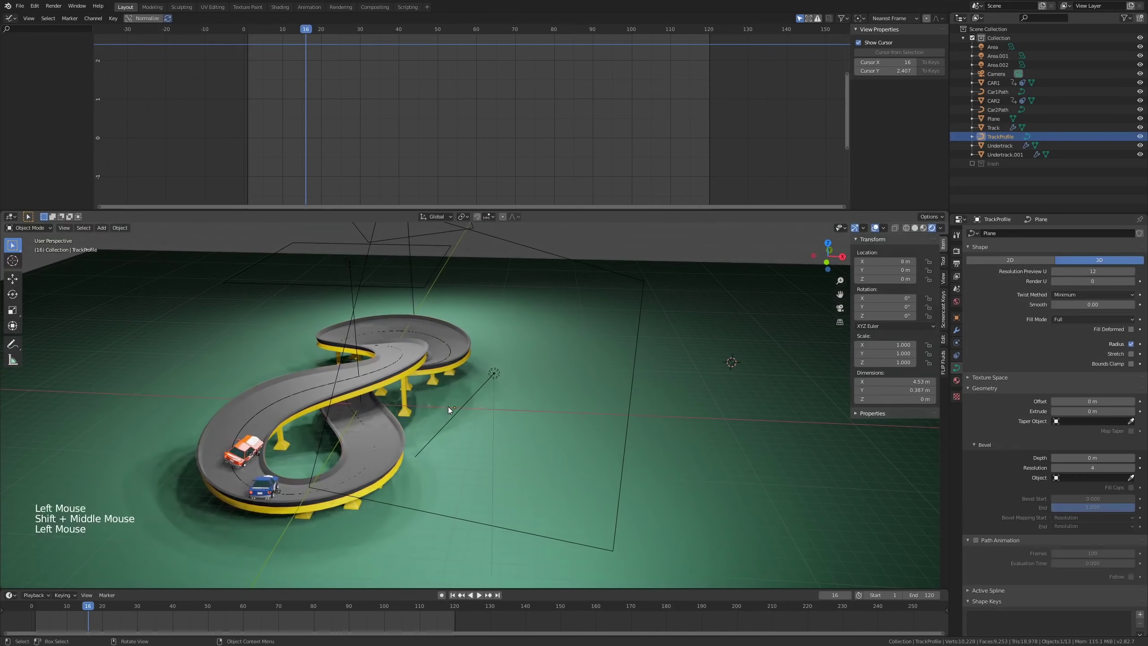
pyautogui.scroll(2, 448, 406)
pyautogui.hotkey('shift', 's')
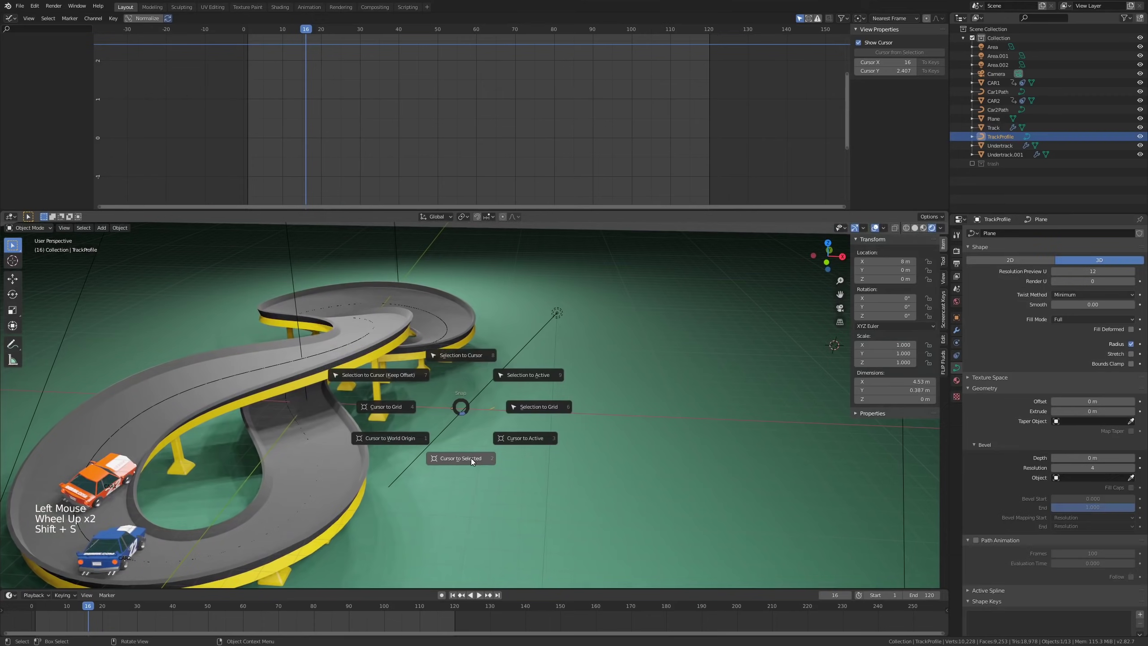
pyautogui.click(470, 458)
pyautogui.scroll(4, 456, 418)
pyautogui.scroll(-1, 444, 411)
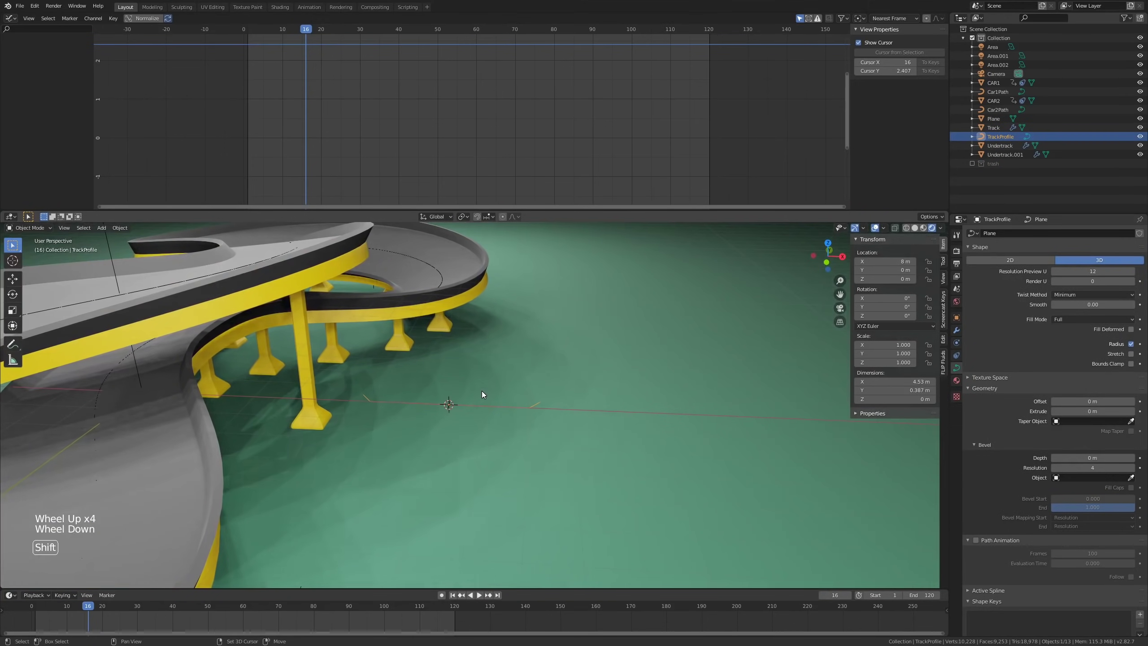
# Step: Add a plane at the 3D cursor, shrink its mesh to about 0.46 m square, and shift it toward the profile's track-side end
pyautogui.hotkey('shift', 'a')
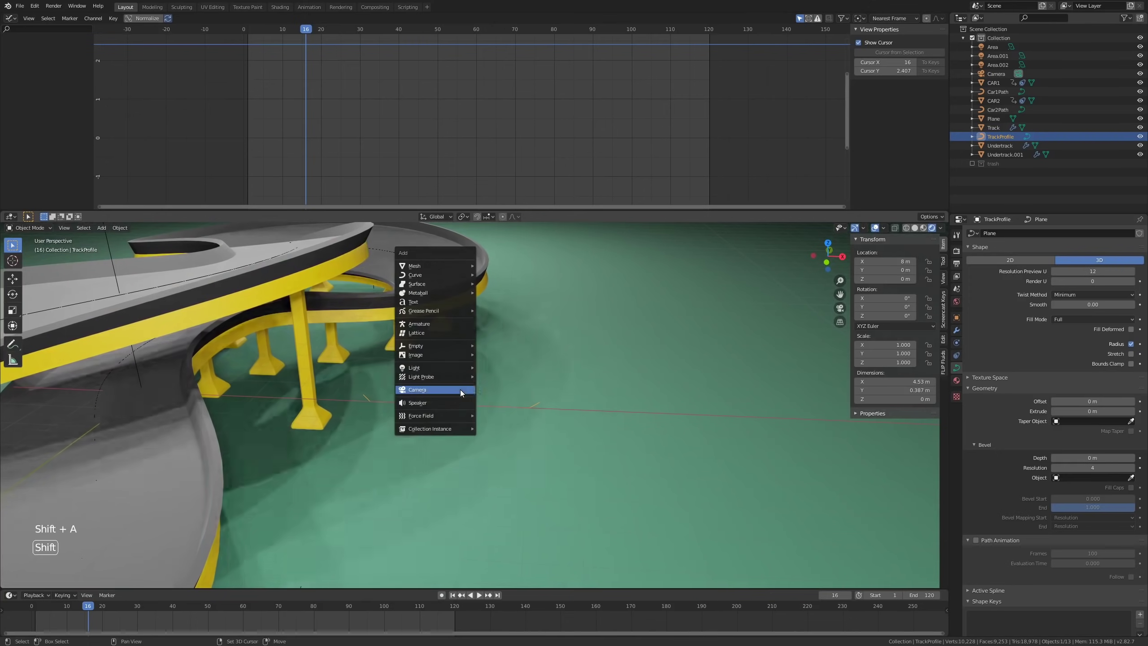
pyautogui.moveTo(423, 265)
pyautogui.click(525, 264)
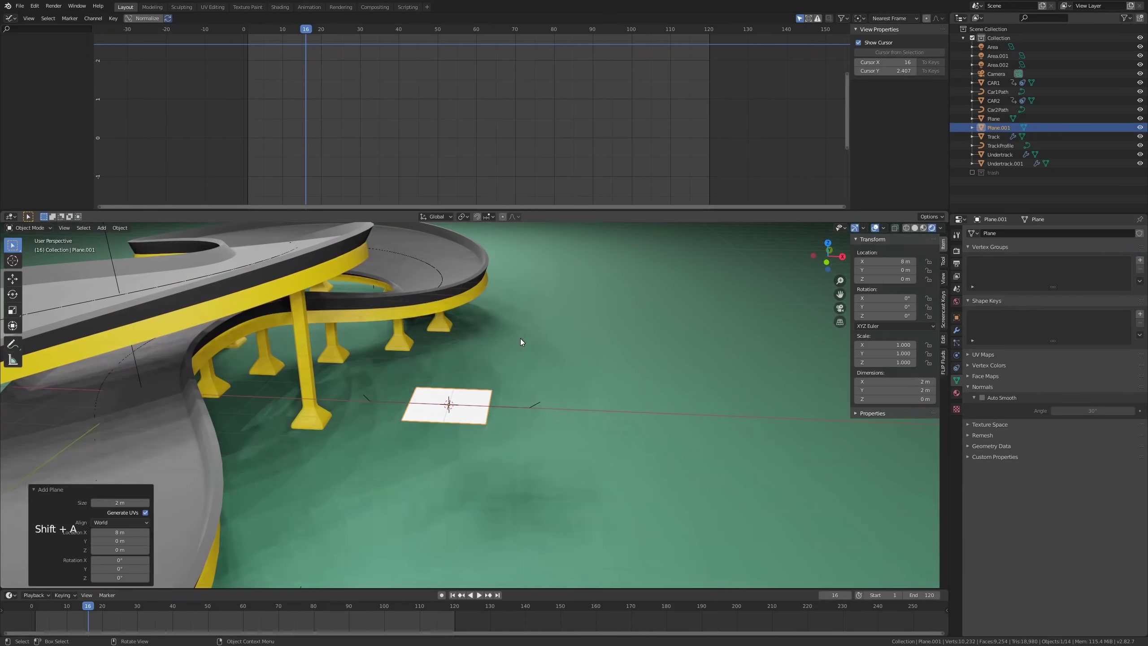
pyautogui.press('Tab')
pyautogui.press('s')
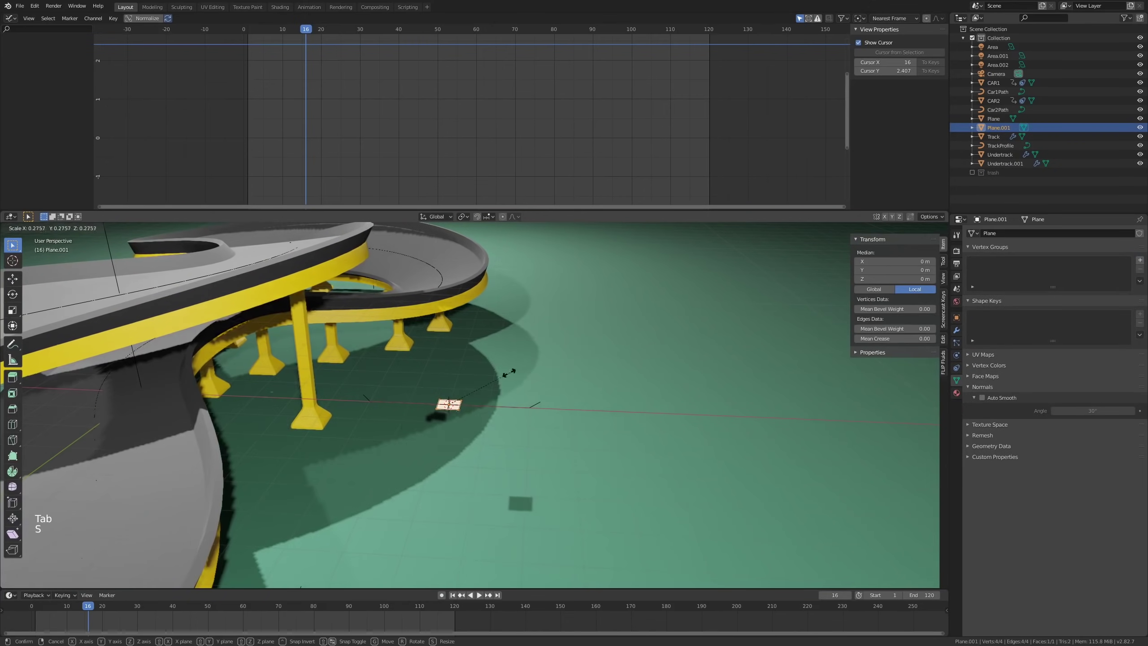
pyautogui.click(504, 377)
pyautogui.click(503, 378)
pyautogui.press('Tab')
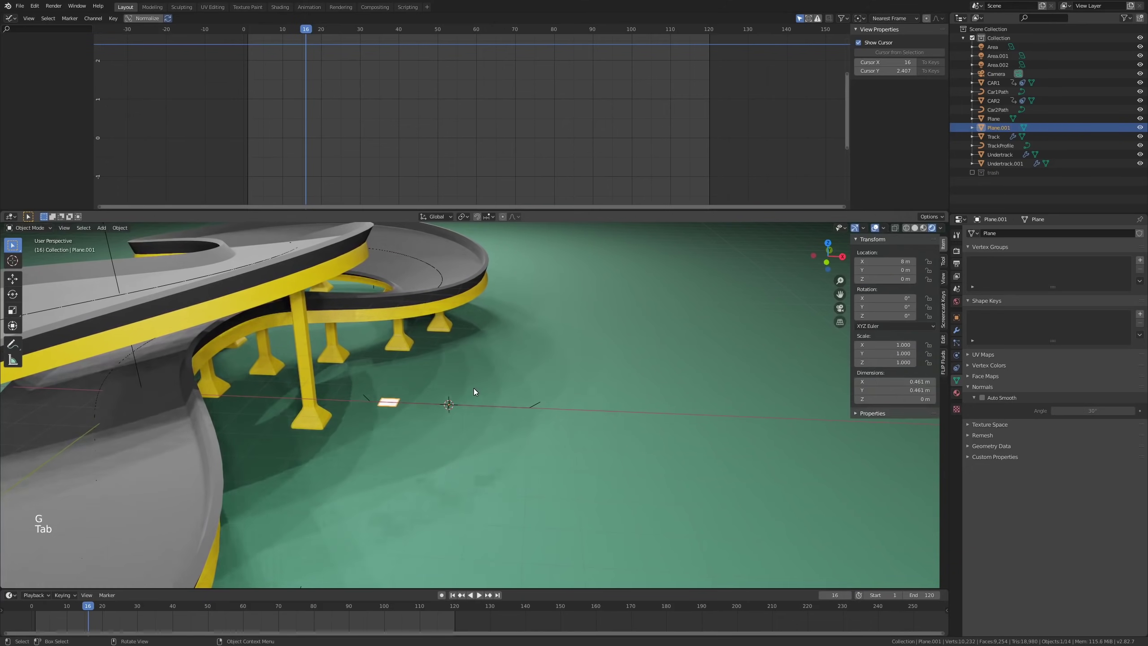
# Step: Switch to solid shading and move the plane's track-side edge outward about 0.88 m along X
pyautogui.click(915, 227)
pyautogui.keyDown('shift'); pyautogui.moveTo(402, 372); pyautogui.dragTo(543, 392, button='middle'); pyautogui.keyUp('shift')
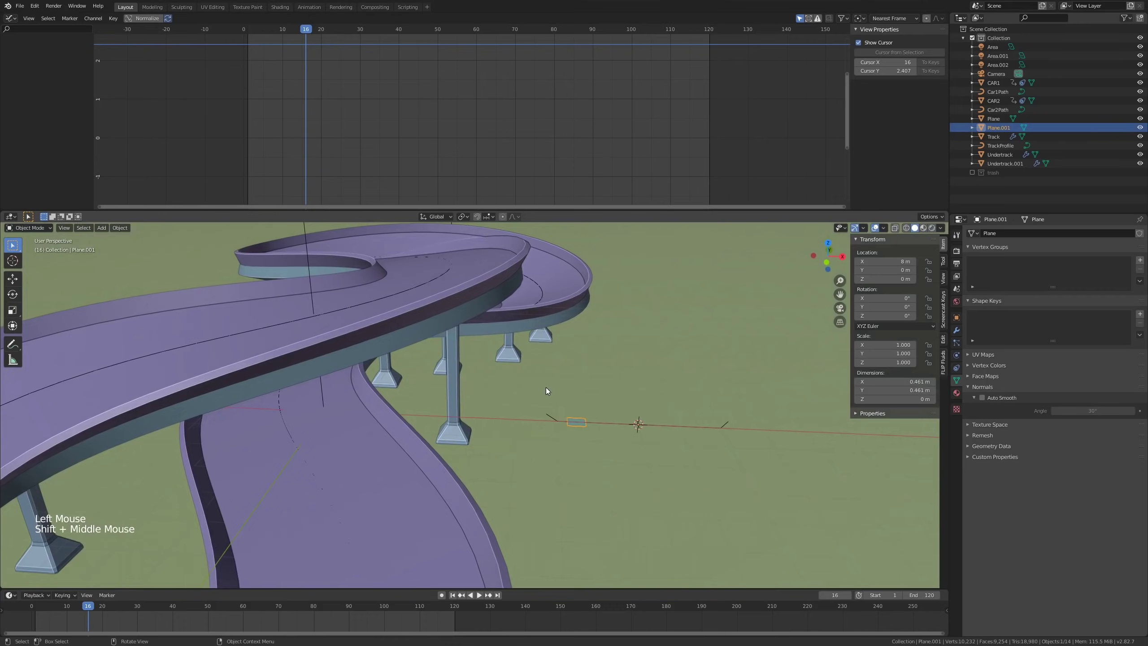
pyautogui.press('z')
pyautogui.moveTo(686, 366)
pyautogui.mouseDown(button='middle')
pyautogui.moveTo(646, 368)
pyautogui.moveTo(633, 348)
pyautogui.moveTo(687, 375)
pyautogui.mouseUp(button='middle')
pyautogui.press('Tab')
pyautogui.press('2')
pyautogui.click(565, 420)
pyautogui.press('g')
pyautogui.press('x')
pyautogui.click(571, 421)
# Step: Add a Mirror modifier to the plane
pyautogui.click(956, 330)
pyautogui.click(1014, 233)
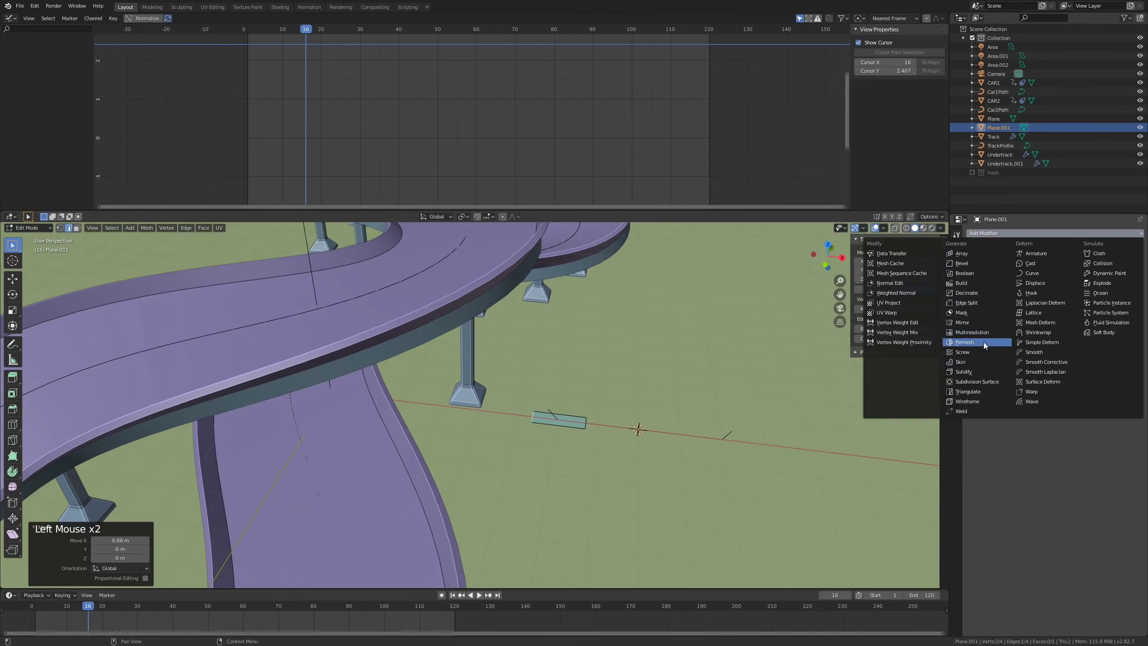
pyautogui.click(981, 325)
# Step: Extrude the outer edge upward about 1.26 m and shift its top about 0.31 m outward and 0.28 m up
pyautogui.moveTo(731, 390)
pyautogui.mouseDown(button='middle')
pyautogui.moveTo(694, 368)
pyautogui.moveTo(726, 371)
pyautogui.mouseUp(button='middle')
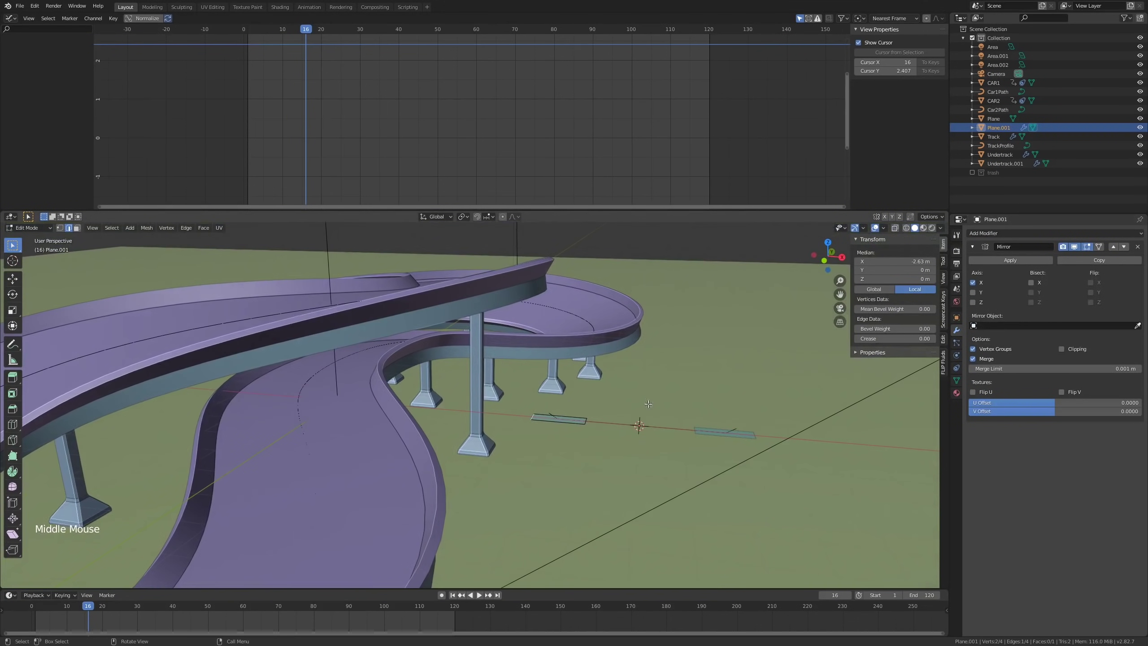
pyautogui.press('e')
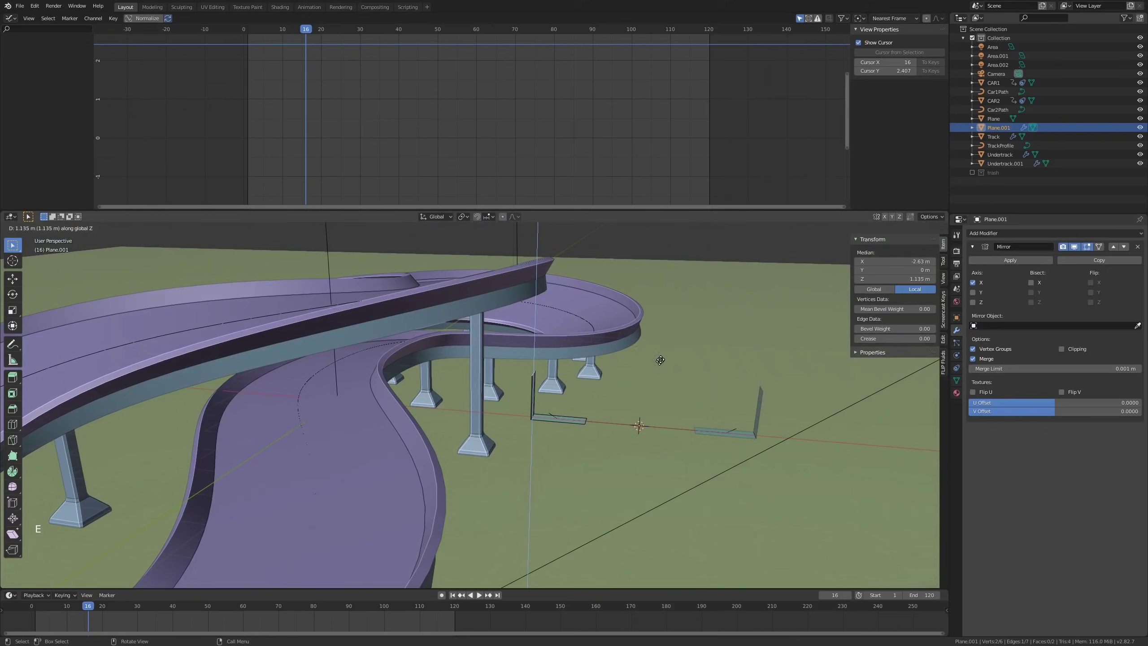
pyautogui.click(664, 356)
pyautogui.press('KP_1')
pyautogui.press('KP_3')
pyautogui.press('KP_1')
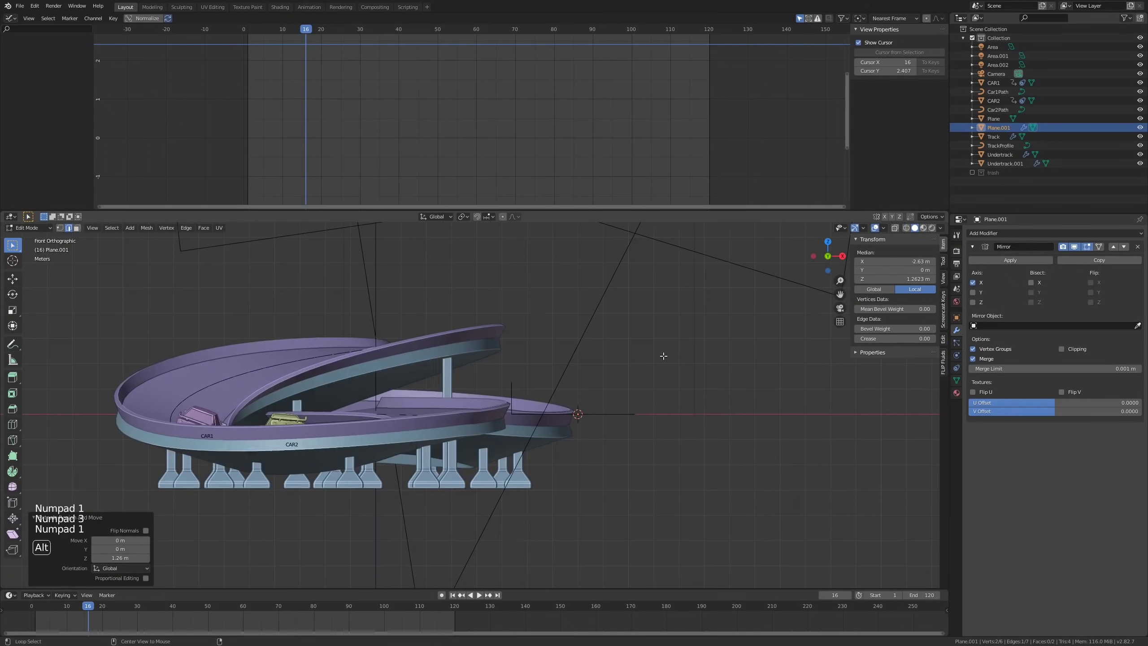
pyautogui.hotkey('alt', 'z')
pyautogui.scroll(1, 664, 356)
pyautogui.press('g')
pyautogui.click(666, 338)
# Step: Add a Solidify modifier with a thickness of about 0.197 m and Even Thickness enabled
pyautogui.click(1094, 232)
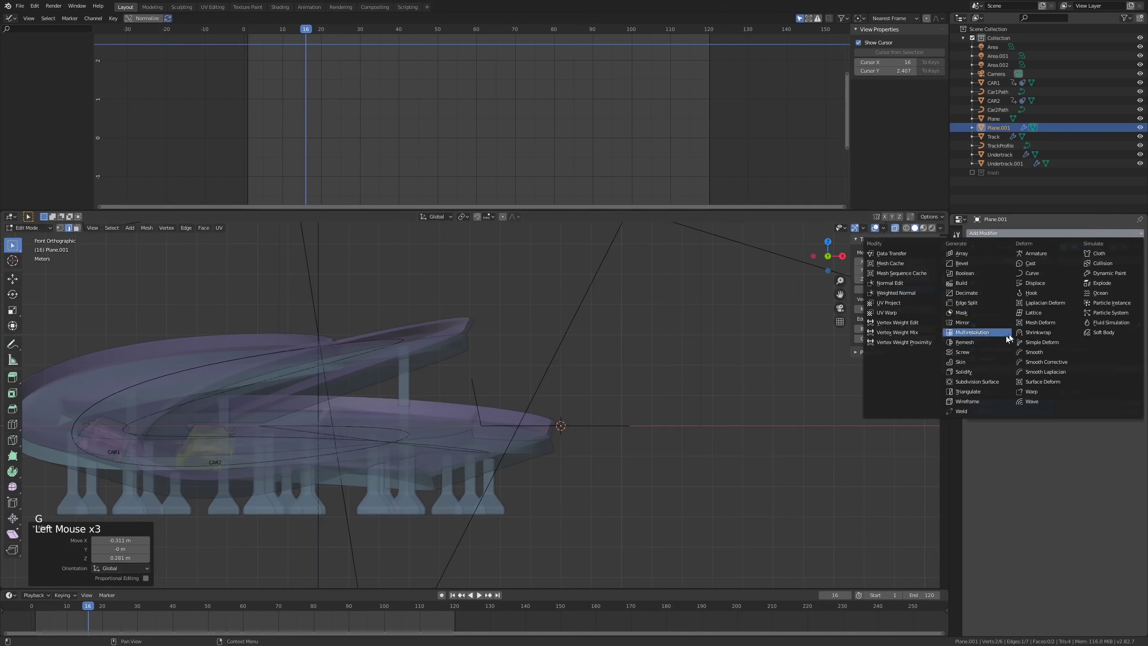
pyautogui.click(977, 373)
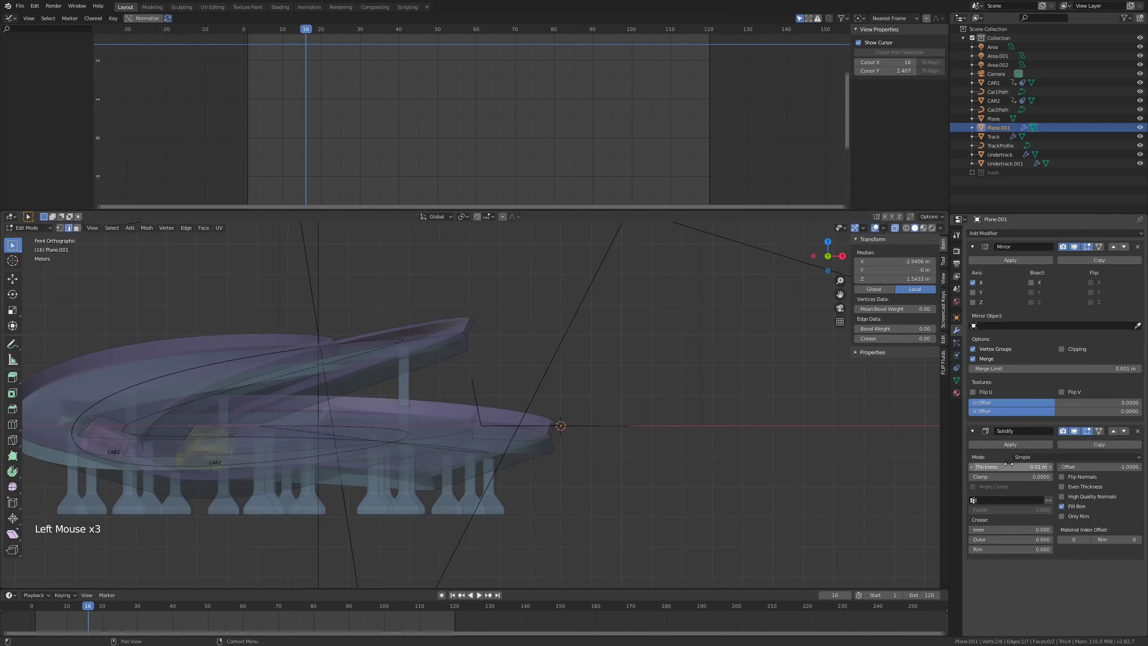
pyautogui.moveTo(1009, 466)
pyautogui.keyDown('shift'); pyautogui.mouseDown()
pyautogui.moveTo(1024, 466)
pyautogui.moveTo(1008, 465)
pyautogui.mouseUp(); pyautogui.keyUp('shift')
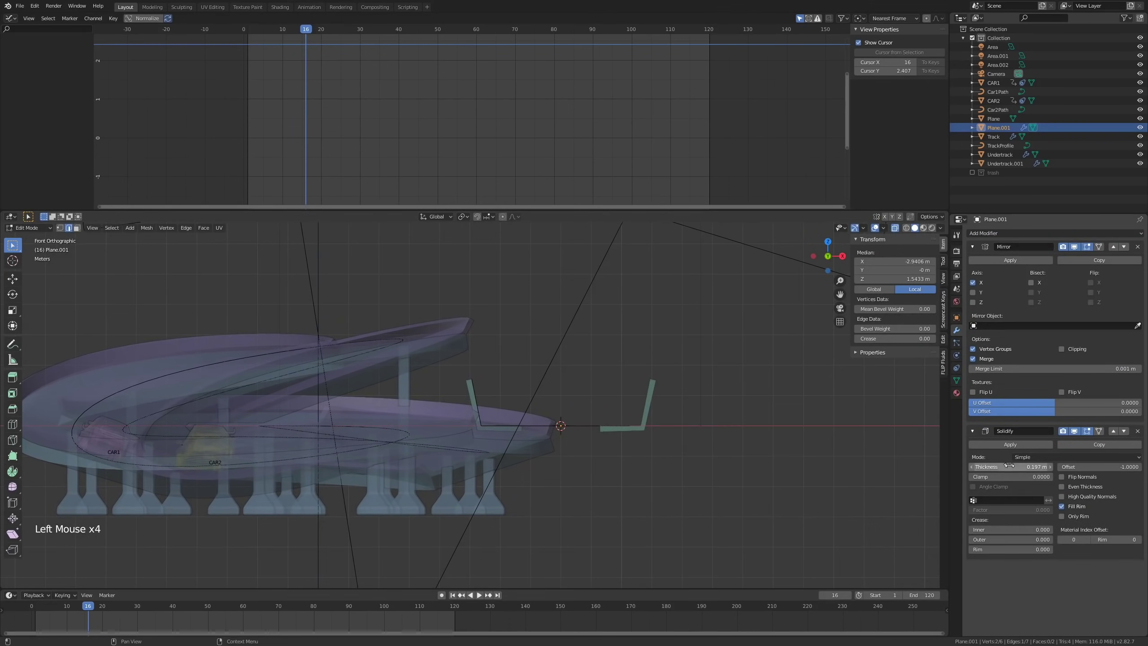
pyautogui.click(1061, 486)
pyautogui.scroll(2, 606, 391)
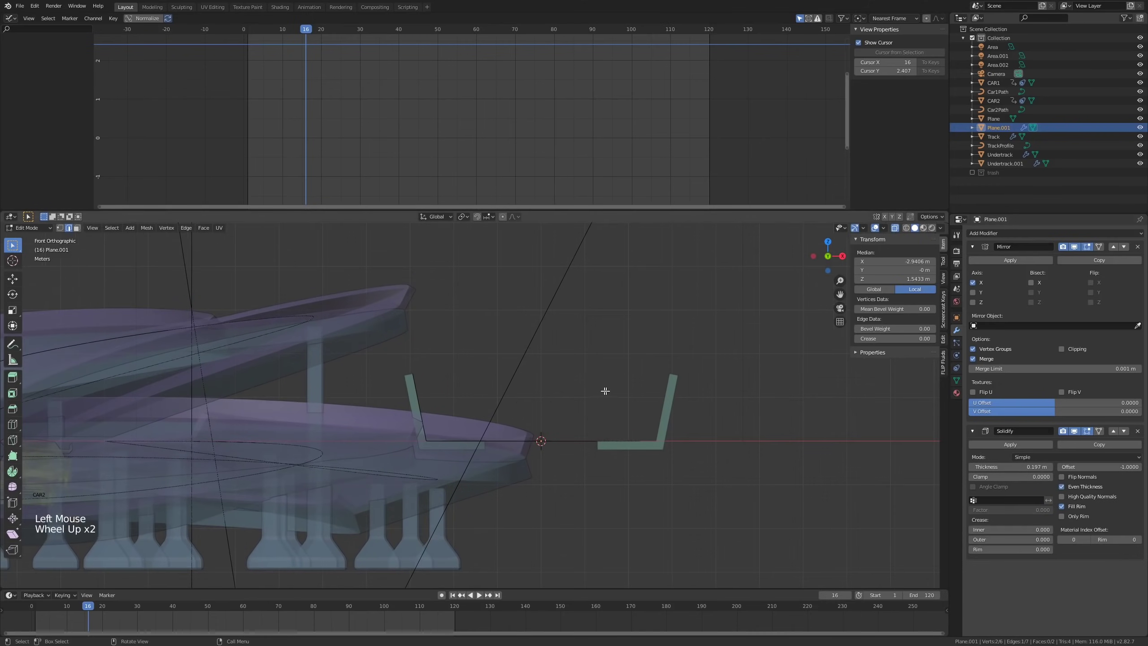
# Step: Lower the upright's top edge by about 0.57 m and shift it about 0.15 m inward
pyautogui.press('1')
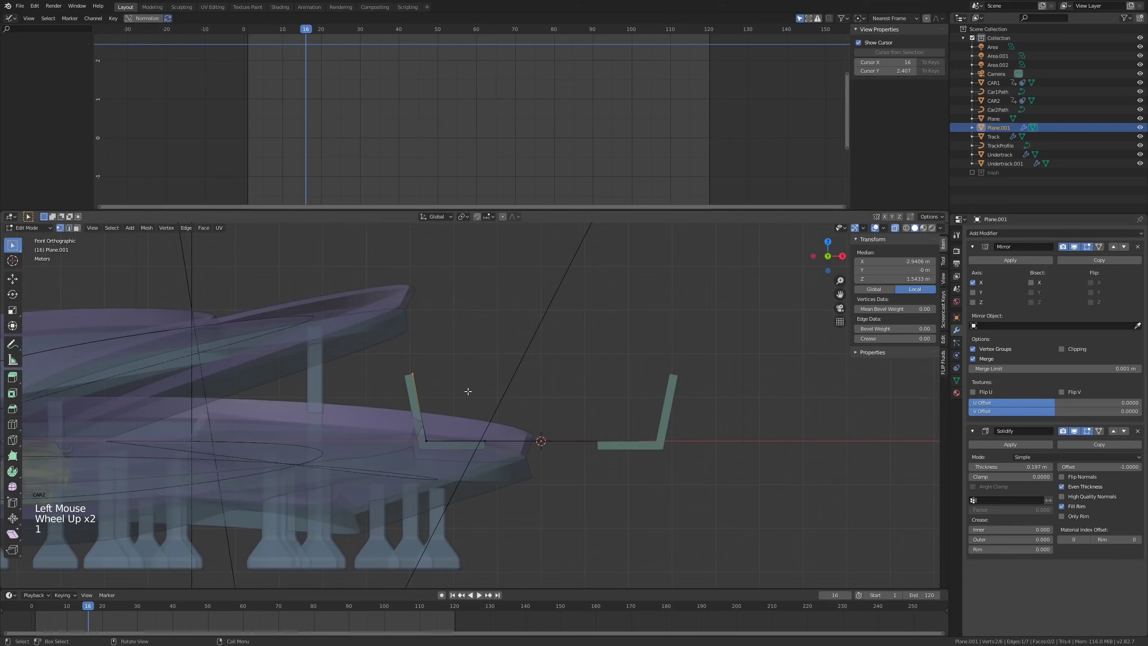
pyautogui.press('g')
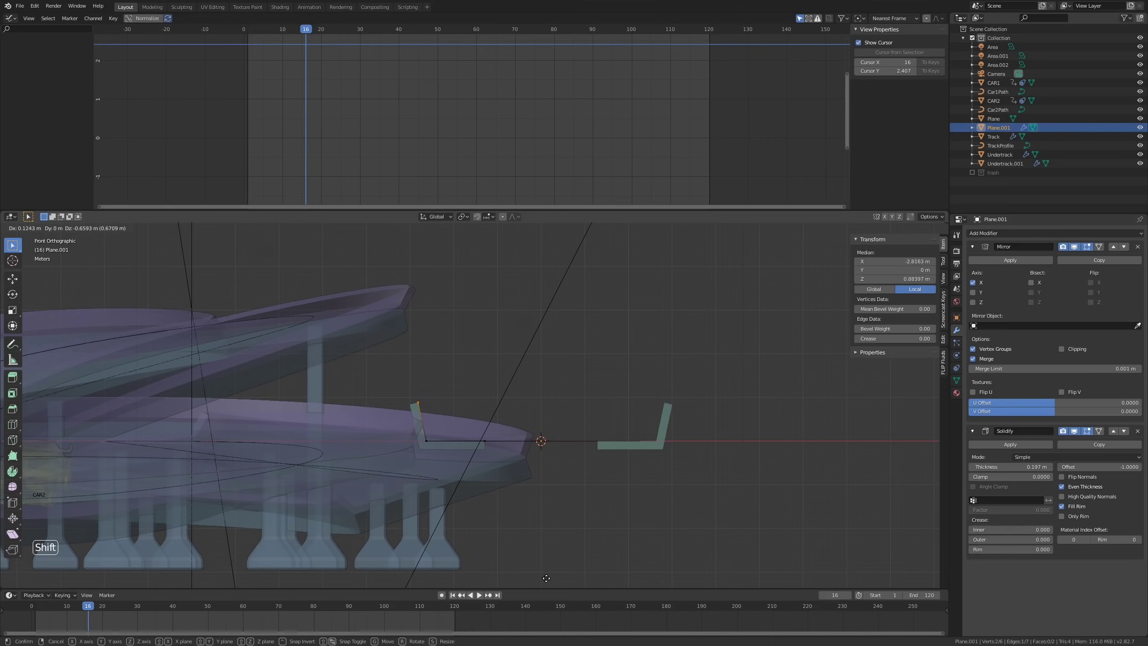
pyautogui.click(556, 537)
# Step: Duplicate the upright's top edge about 0.12 m above it and extrude the copy upward about 0.29 m into a rail strip
pyautogui.hotkey('shift', 'd')
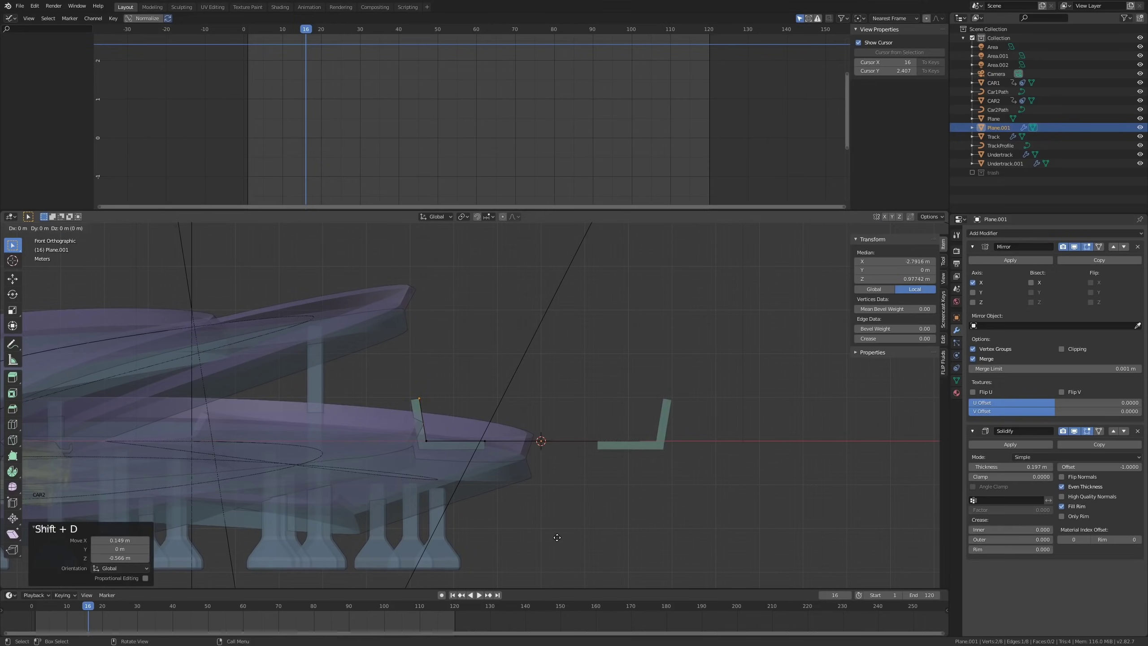
pyautogui.click(557, 526)
pyautogui.press('e')
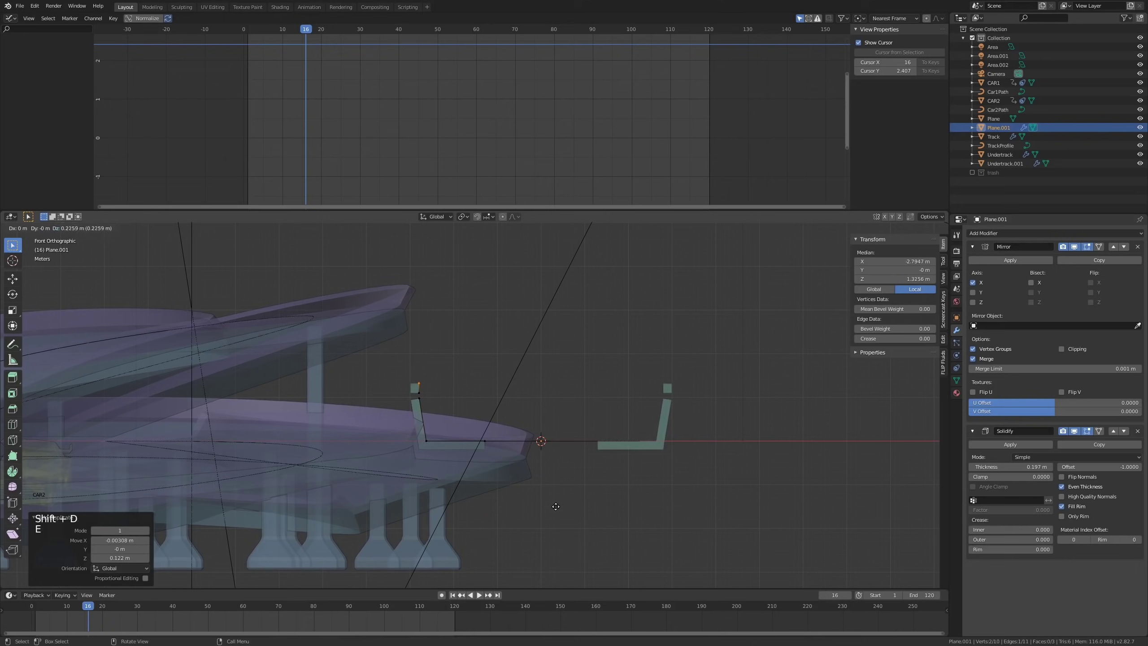
pyautogui.click(547, 476)
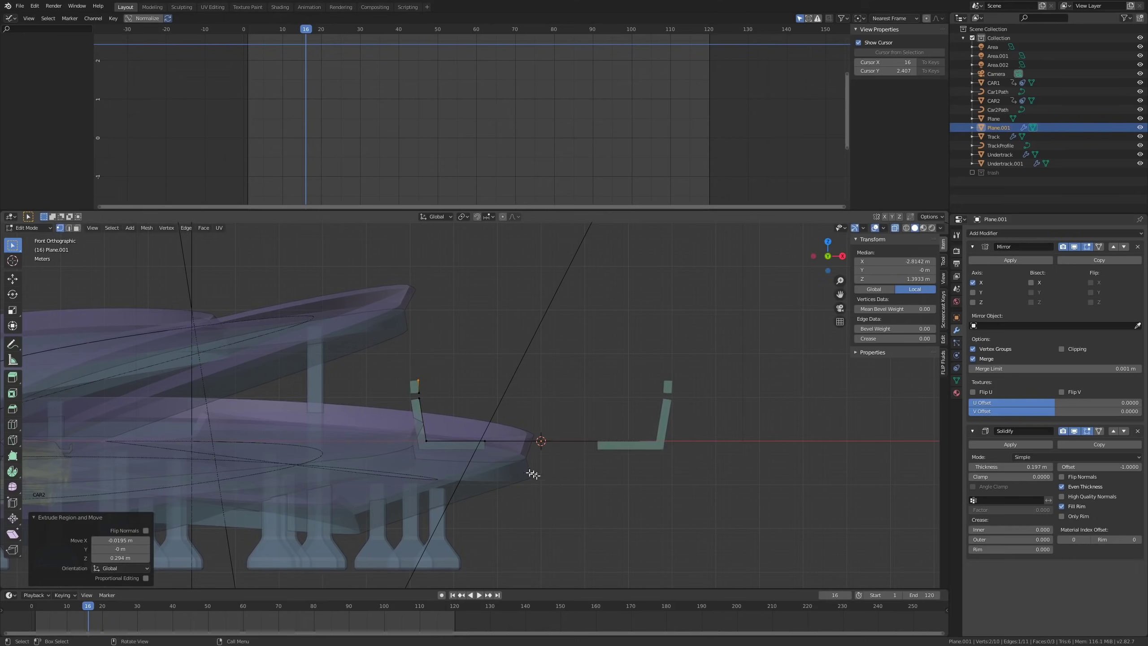
# Step: Duplicate the small rail face about 0.37 m higher and repeat the duplication to make three stacked strips
pyautogui.press('3')
pyautogui.click(423, 390)
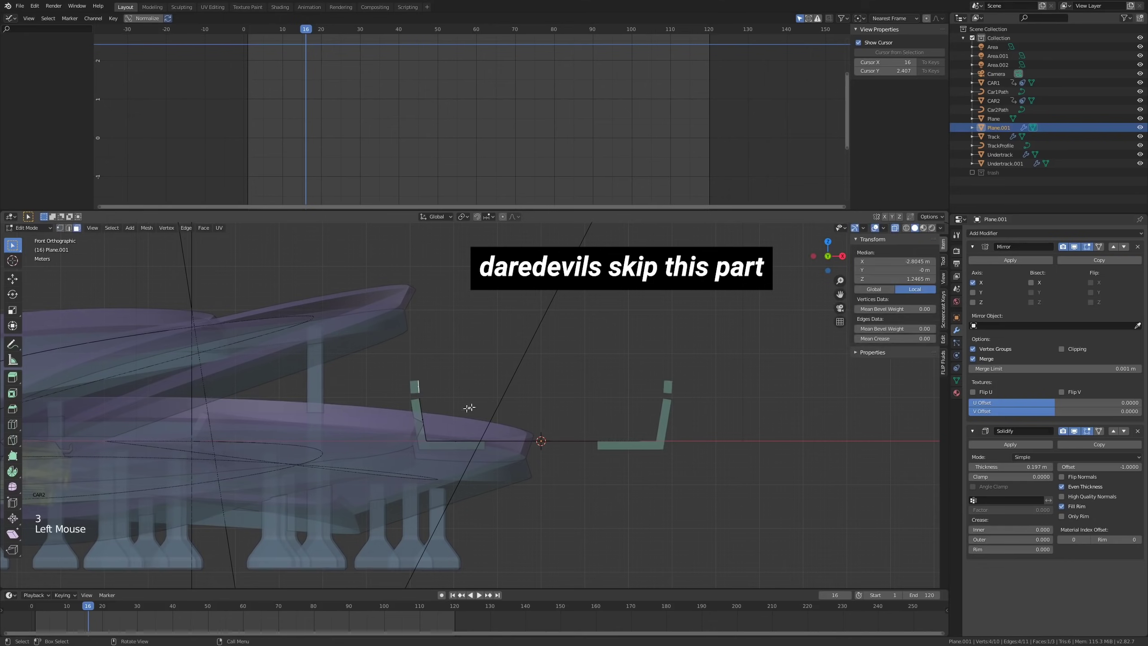
pyautogui.hotkey('shift', 'd')
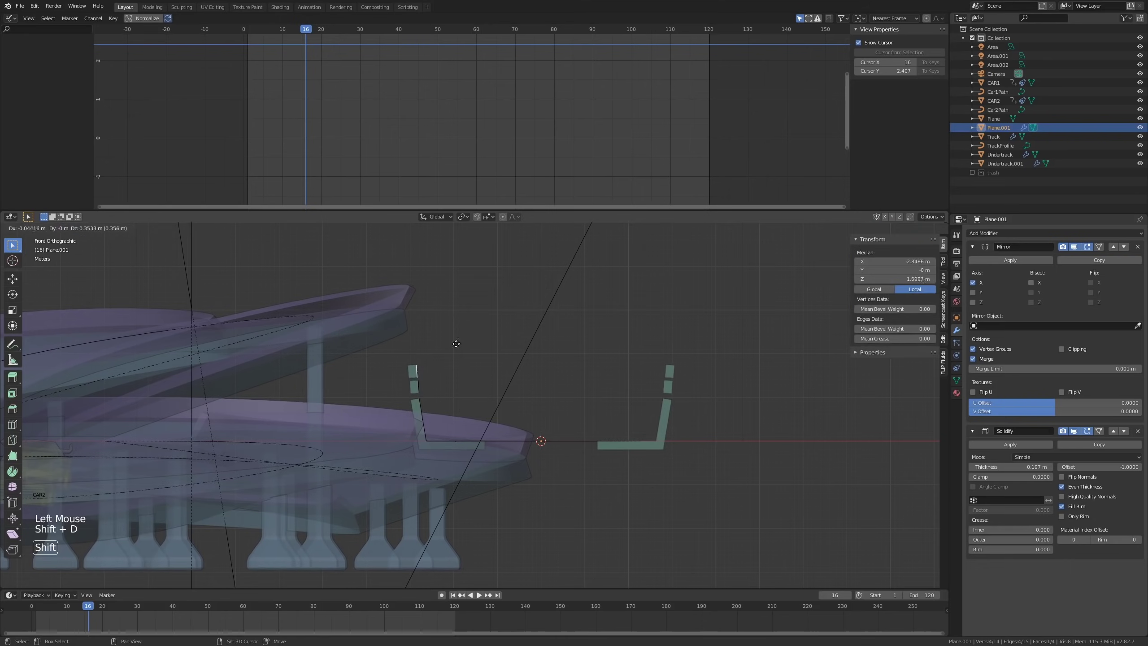
pyautogui.click(461, 335)
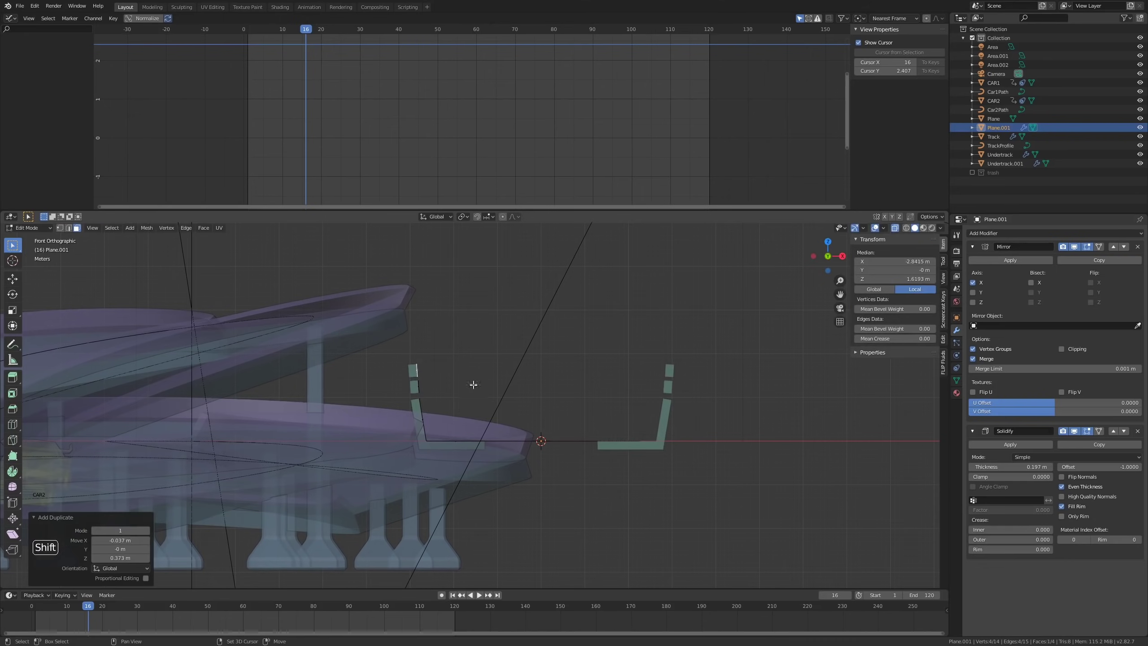
pyautogui.hotkey('shift', 'r')
# Step: Stretch the three stacked rail faces along Y to about 6.06 m long and return to Object Mode with X-ray off
pyautogui.moveTo(473, 387); pyautogui.dragTo(421, 374, button='middle')
pyautogui.scroll(-3, 470, 394)
pyautogui.press('Tab')
pyautogui.press('Tab')
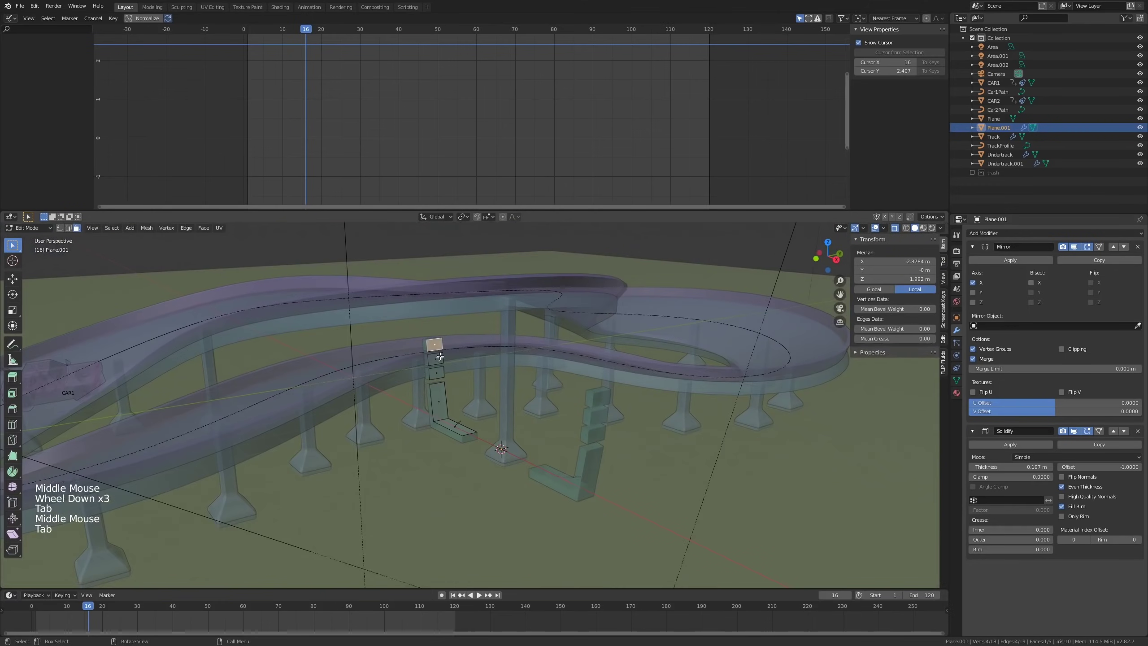
pyautogui.keyDown('shift'); pyautogui.click(435, 358); pyautogui.keyUp('shift')
pyautogui.keyDown('shift'); pyautogui.click(436, 372); pyautogui.keyUp('shift')
pyautogui.press('s')
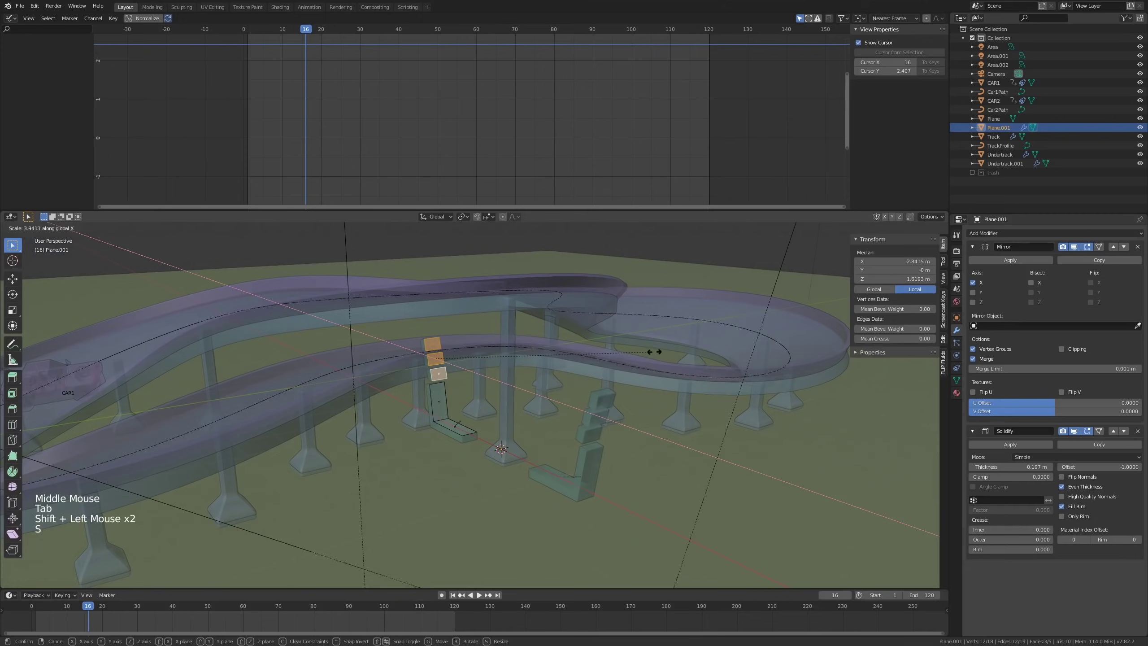
pyautogui.press('y')
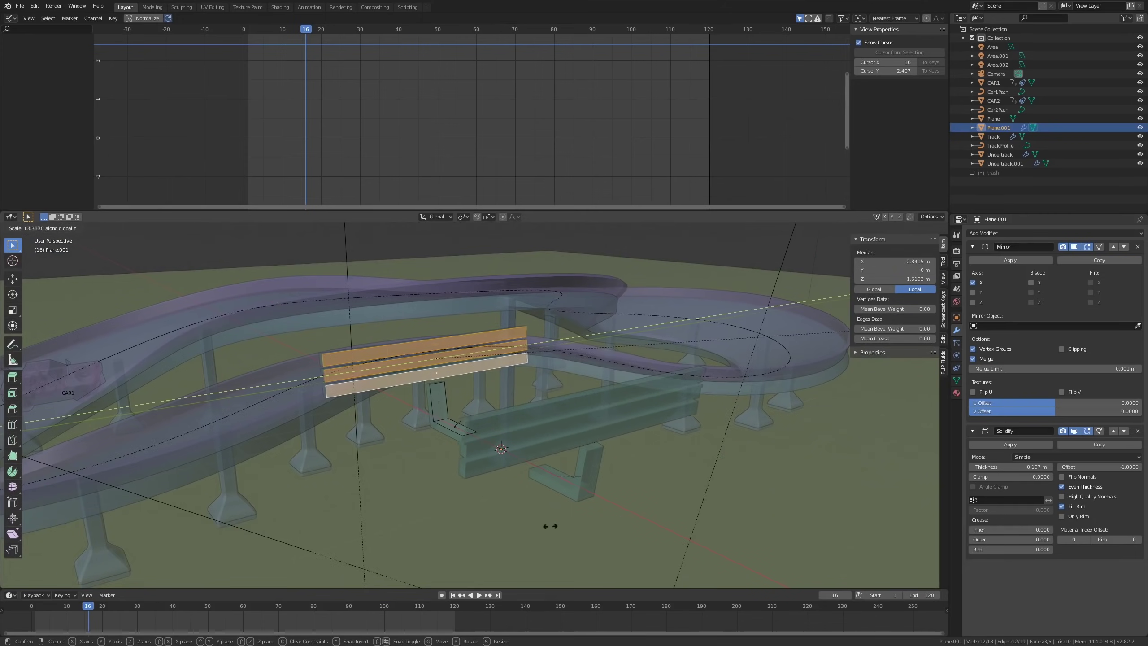
pyautogui.click(516, 526)
pyautogui.moveTo(456, 505); pyautogui.dragTo(582, 438, button='middle')
pyautogui.hotkey('alt', 'z')
pyautogui.scroll(-1, 498, 476)
pyautogui.scroll(-3, 511, 470)
pyautogui.press('Tab')
pyautogui.scroll(1, 589, 444)
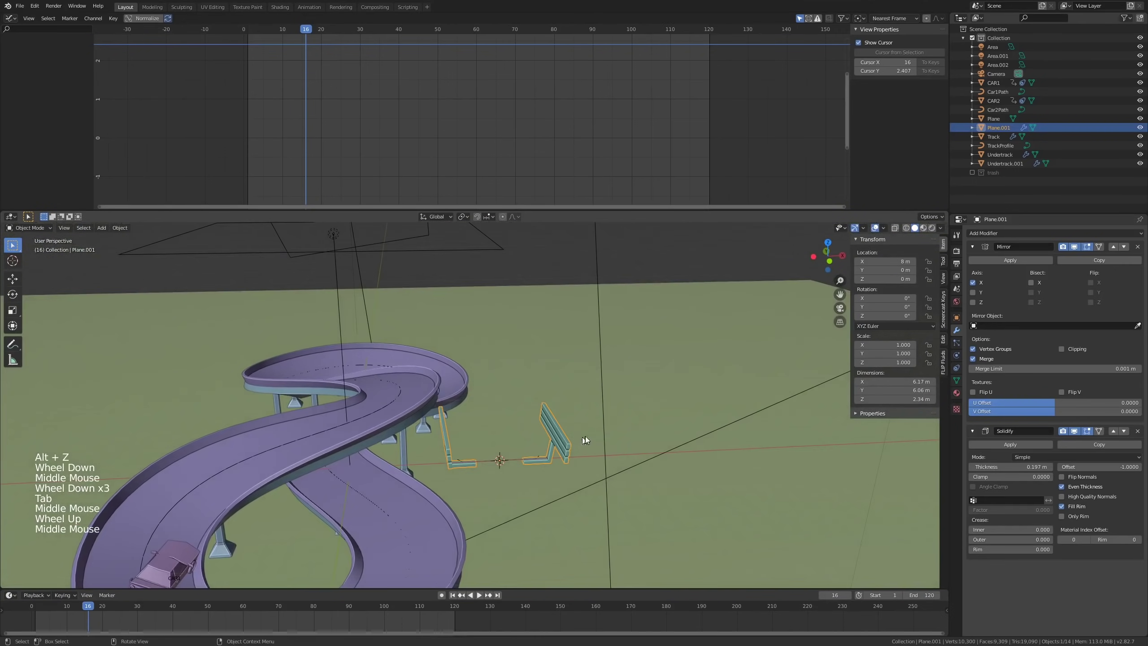
# Step: Scale the guardrail section uniformly to 0.5 in Object Mode and apply its scale
pyautogui.press('Tab')
pyautogui.press('a')
pyautogui.press('Tab')
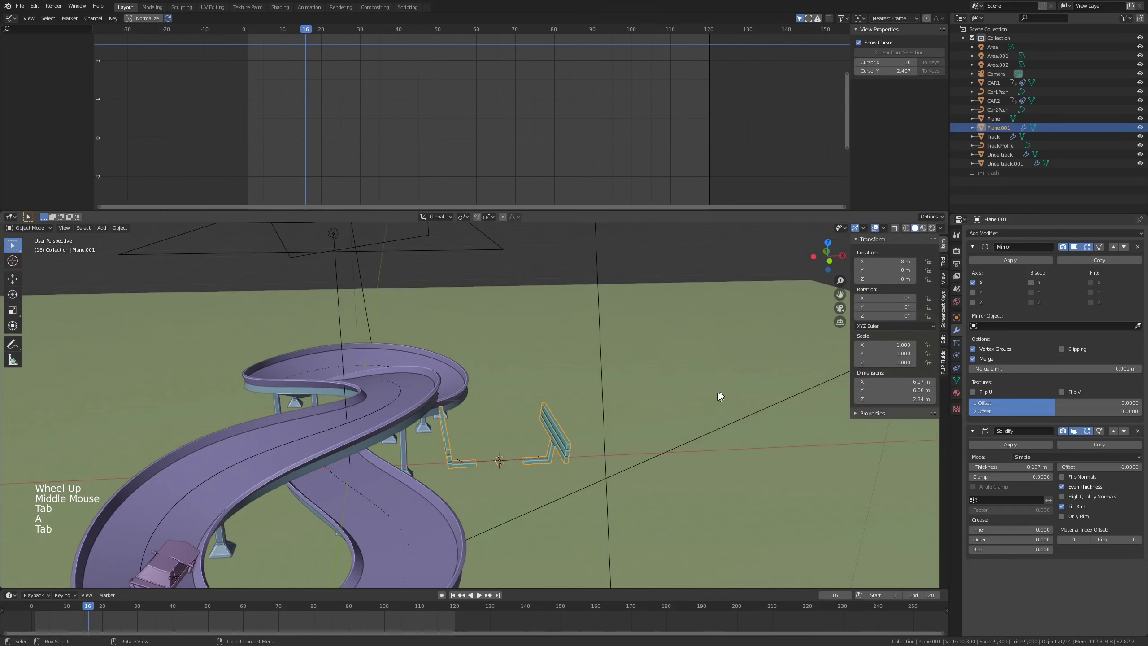
pyautogui.press('s')
pyautogui.press('ctrl')
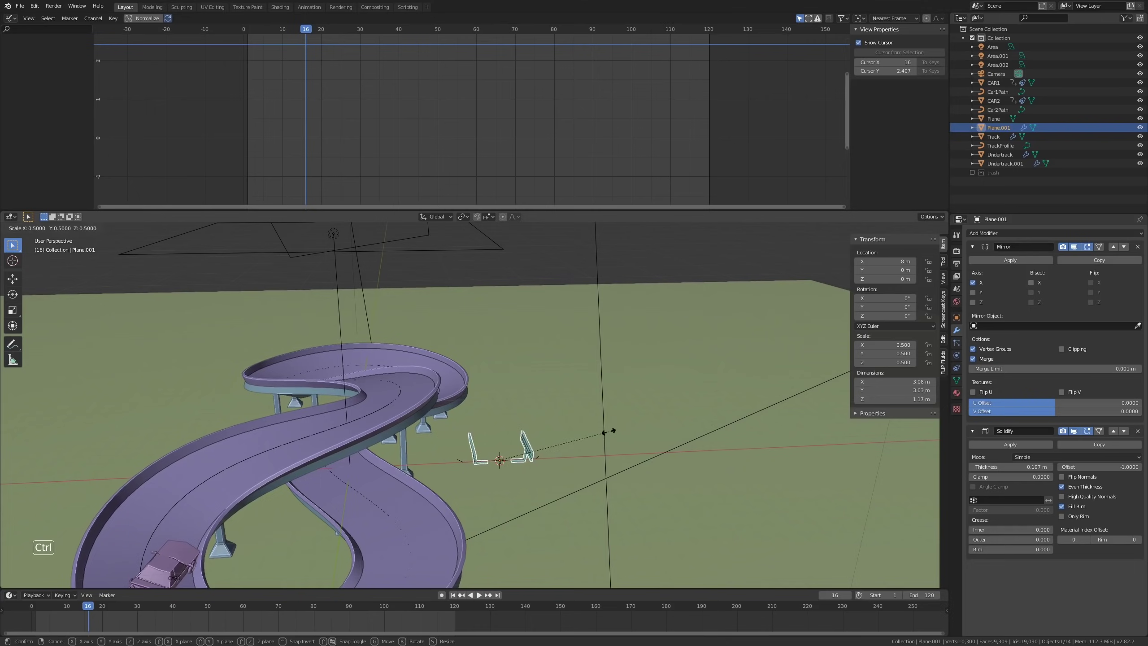
pyautogui.click(596, 433)
pyautogui.moveTo(596, 433); pyautogui.dragTo(591, 437, button='middle')
pyautogui.hotkey('ctrl', 'a')
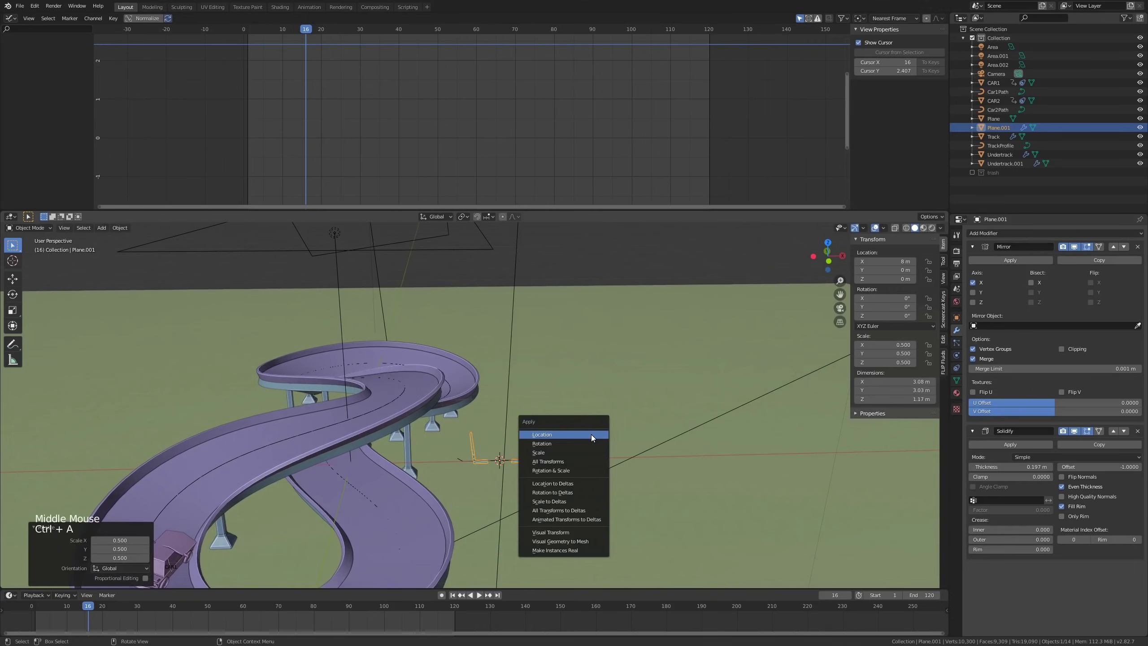
pyautogui.click(576, 449)
pyautogui.scroll(5, 488, 472)
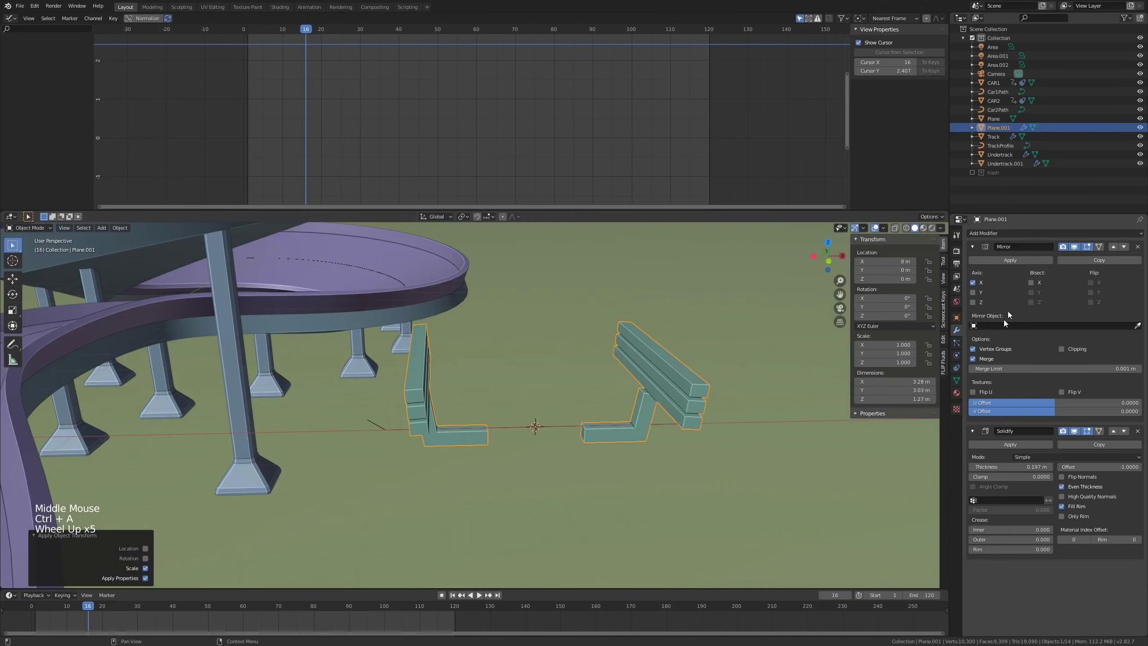
# Step: Set the guardrail's Solidify thickness to about 0.091 m and add a Bevel modifier with an offset of about 0.023 m
pyautogui.moveTo(1030, 466); pyautogui.dragTo(985, 466)
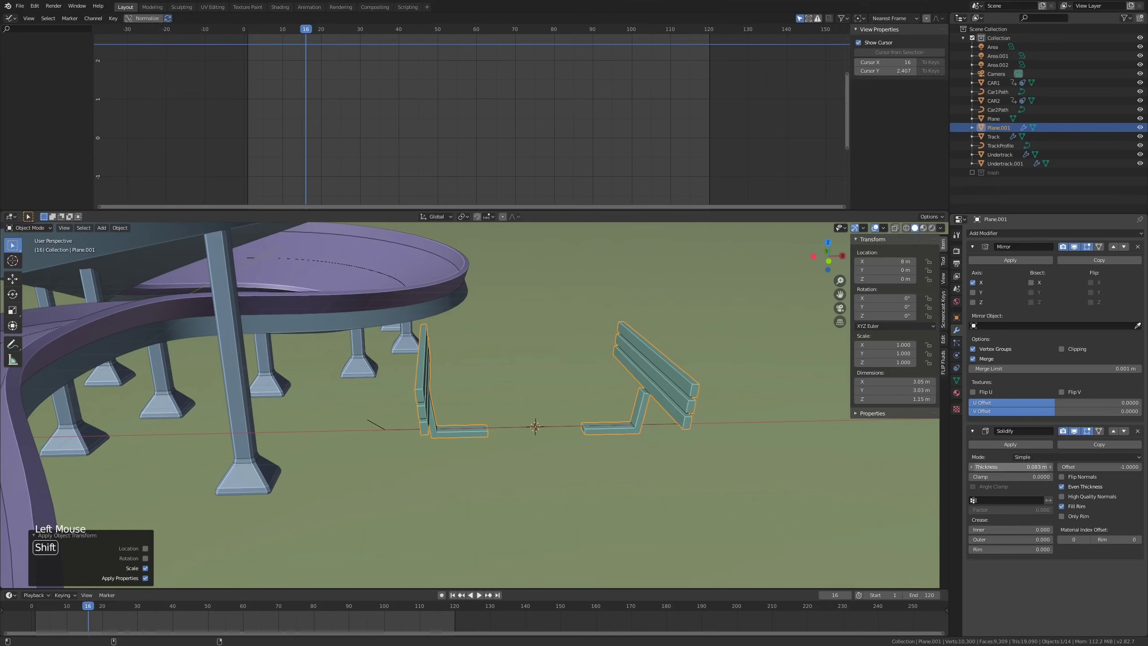
pyautogui.moveTo(671, 329); pyautogui.dragTo(649, 311, button='middle')
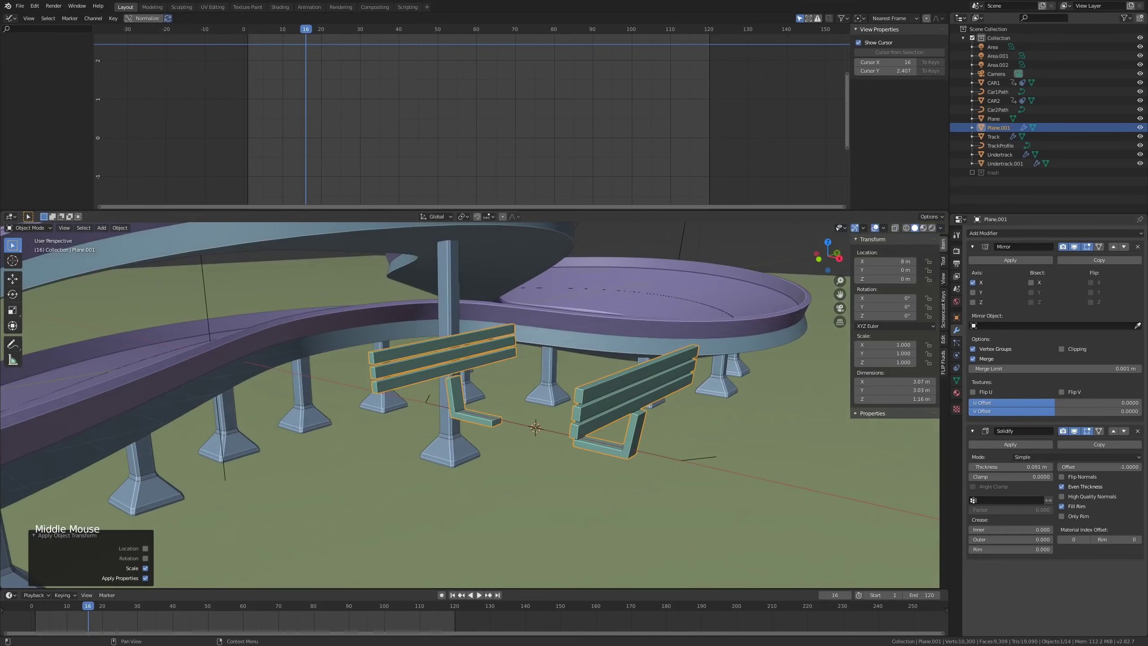
pyautogui.click(1085, 233)
pyautogui.click(975, 262)
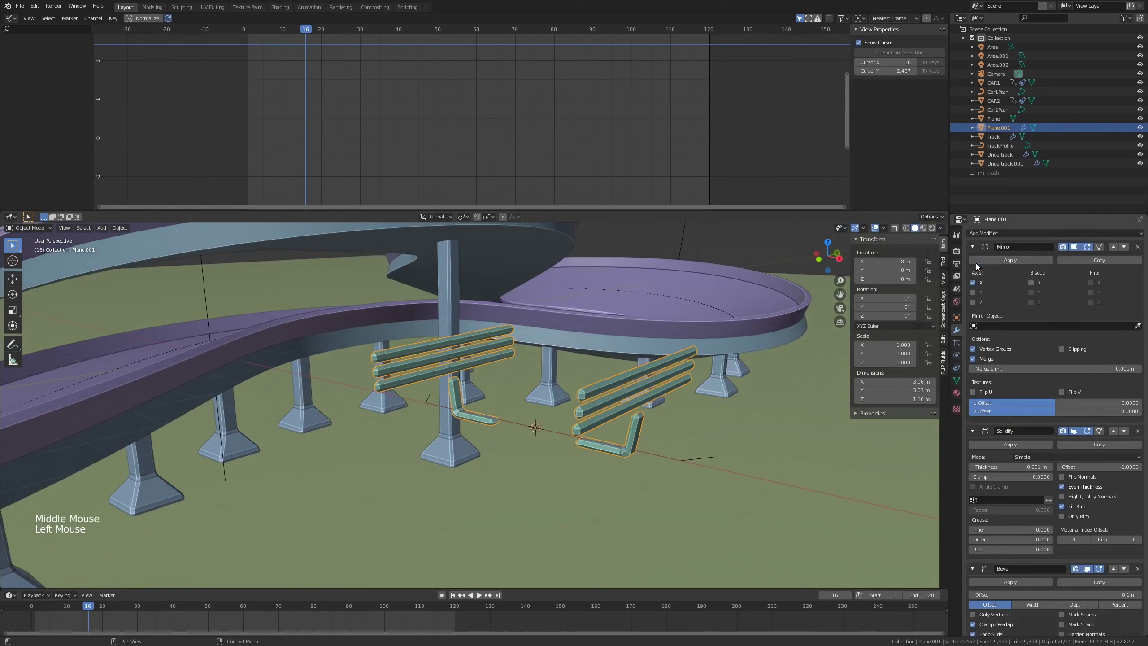
pyautogui.scroll(-6, 1075, 484)
pyautogui.scroll(4, 1034, 434)
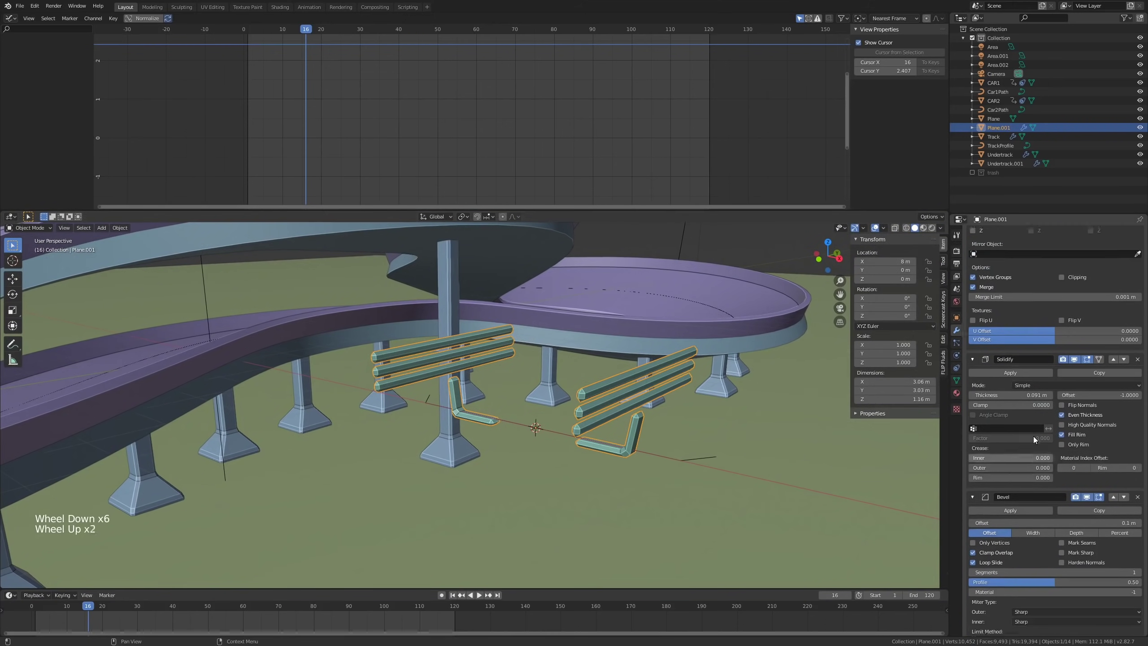
pyautogui.scroll(-8, 1042, 457)
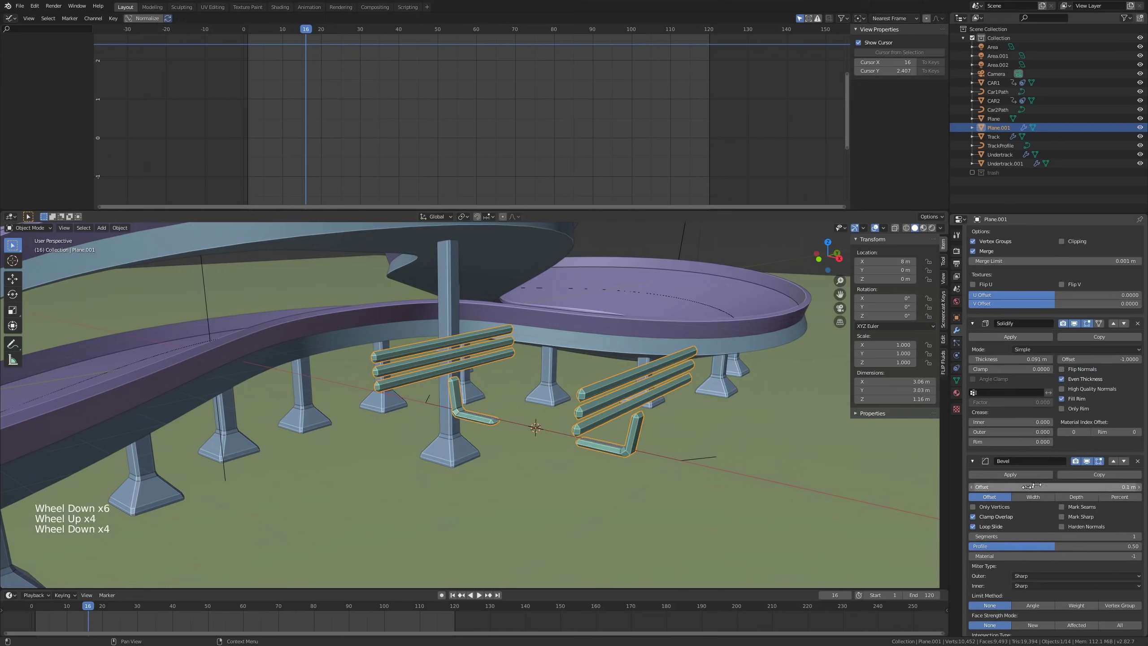
pyautogui.scroll(-1, 1037, 446)
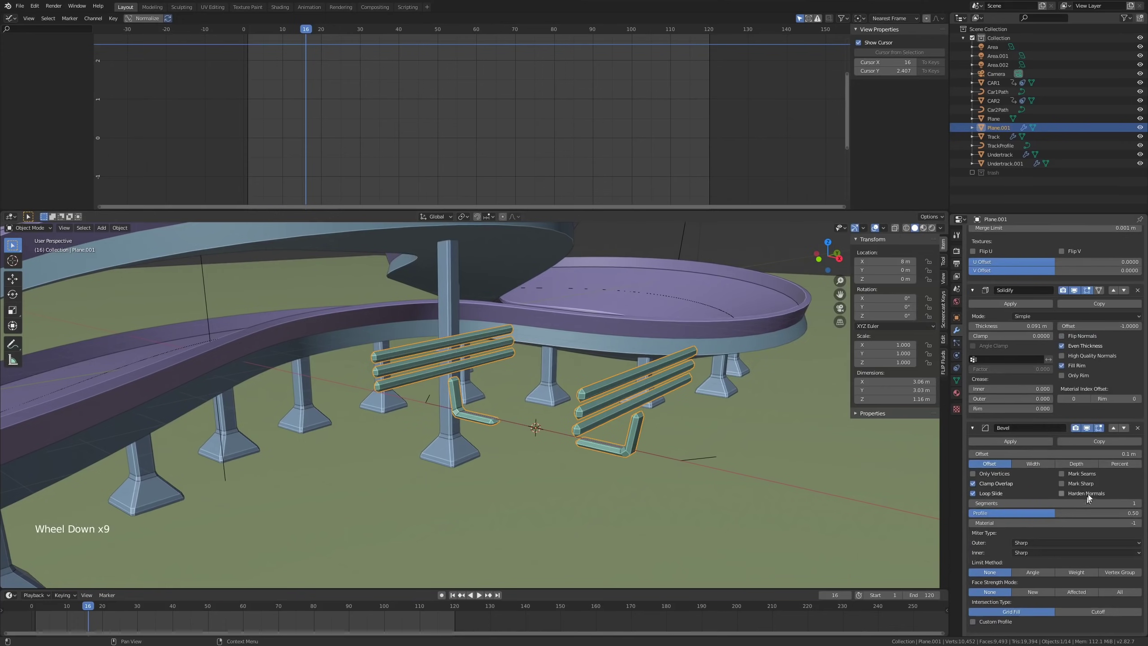
pyautogui.keyDown('shift'); pyautogui.moveTo(1080, 454); pyautogui.dragTo(1065, 454); pyautogui.keyUp('shift')
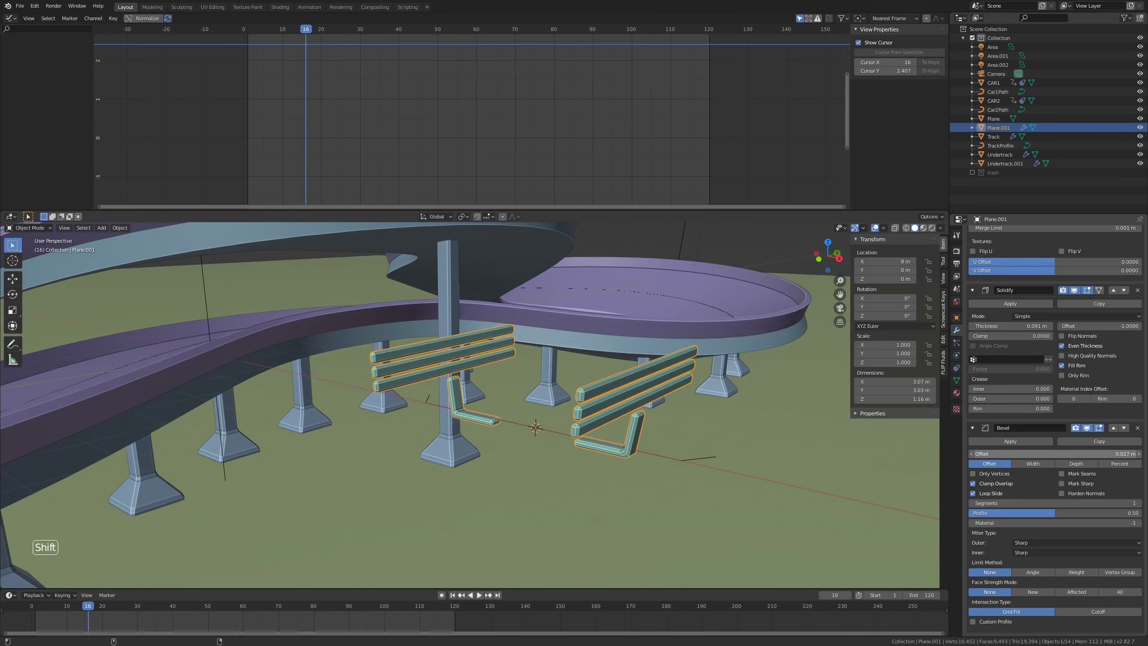
# Step: Examine the beveled guardrail section's size and shape against the track from several angles
pyautogui.scroll(-3, 507, 429)
pyautogui.keyDown('shift'); pyautogui.moveTo(497, 429); pyautogui.dragTo(676, 463, button='middle'); pyautogui.keyUp('shift')
pyautogui.scroll(-3, 613, 436)
pyautogui.scroll(1, 660, 400)
pyautogui.scroll(1, 660, 400)
pyautogui.moveTo(659, 400); pyautogui.dragTo(681, 437, button='middle')
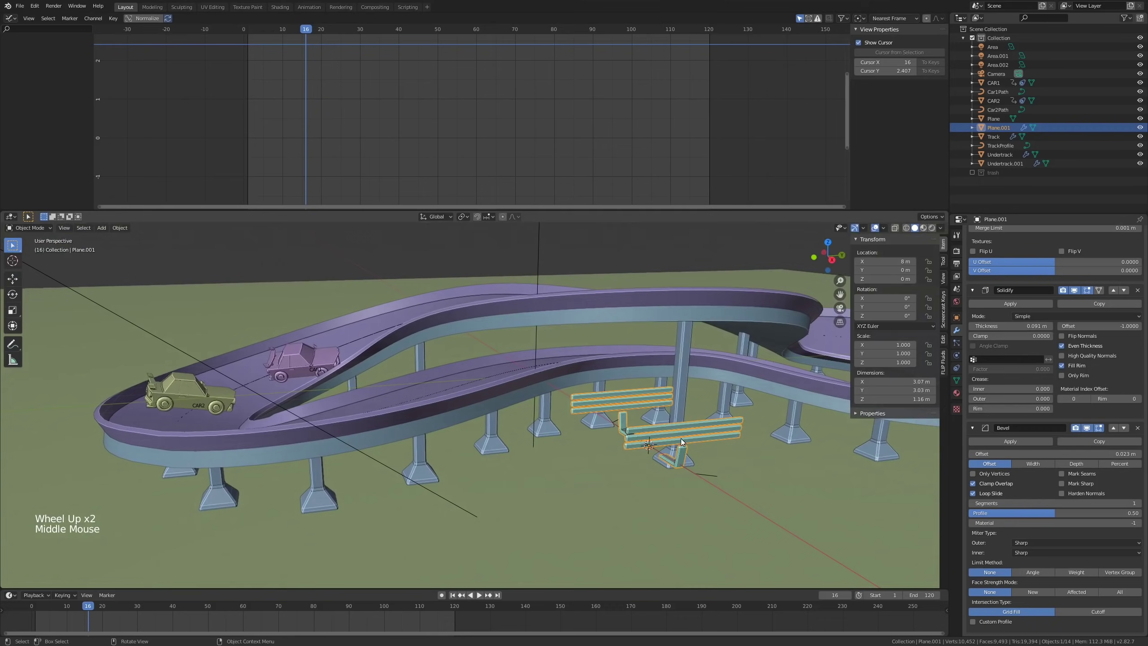
pyautogui.scroll(-1, 680, 437)
pyautogui.moveTo(611, 391)
pyautogui.mouseDown(button='middle')
pyautogui.moveTo(593, 383)
pyautogui.moveTo(609, 394)
pyautogui.mouseUp(button='middle')
pyautogui.scroll(-1, 782, 303)
pyautogui.keyDown('shift'); pyautogui.moveTo(782, 303); pyautogui.dragTo(605, 409, button='middle'); pyautogui.keyUp('shift')
pyautogui.scroll(-1, 637, 346)
pyautogui.scroll(-1, 606, 386)
pyautogui.scroll(1, 604, 409)
# Step: Add an Array modifier to the guardrail section
pyautogui.scroll(12, 1038, 257)
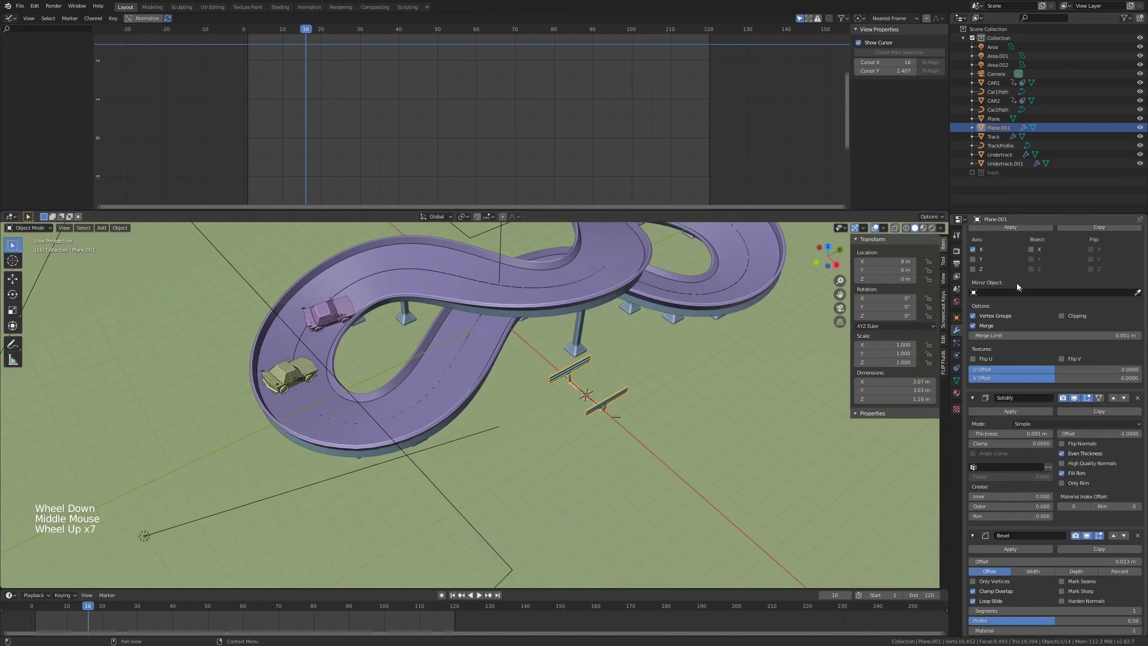
pyautogui.click(1008, 233)
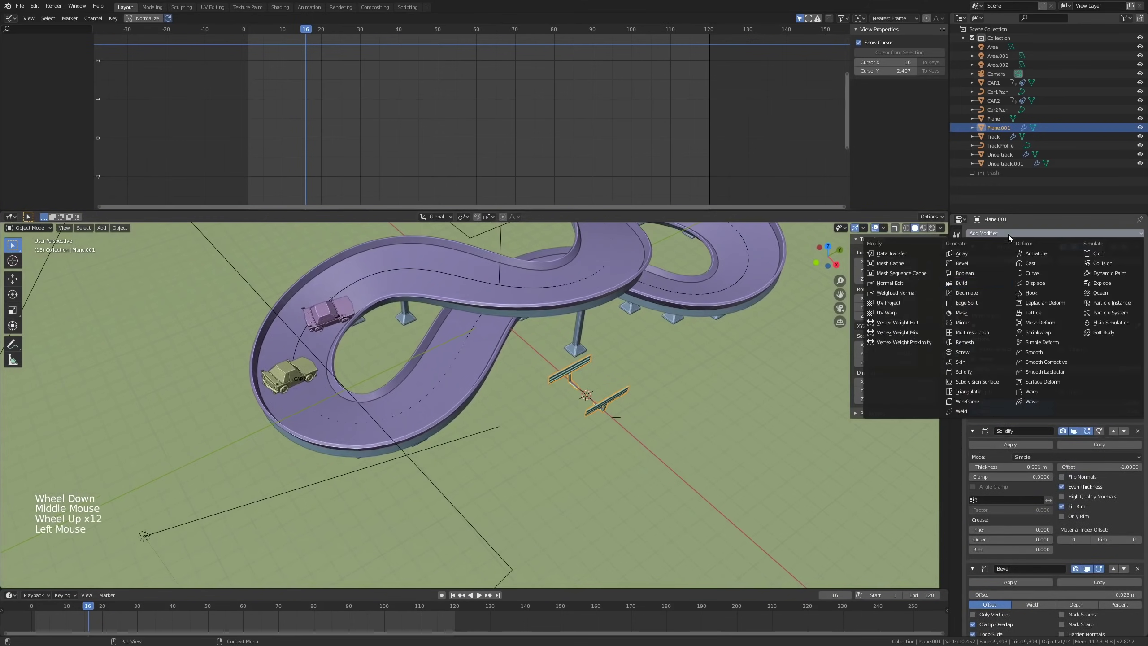
pyautogui.click(971, 256)
pyautogui.scroll(-13, 1097, 505)
pyautogui.scroll(-6, 1085, 509)
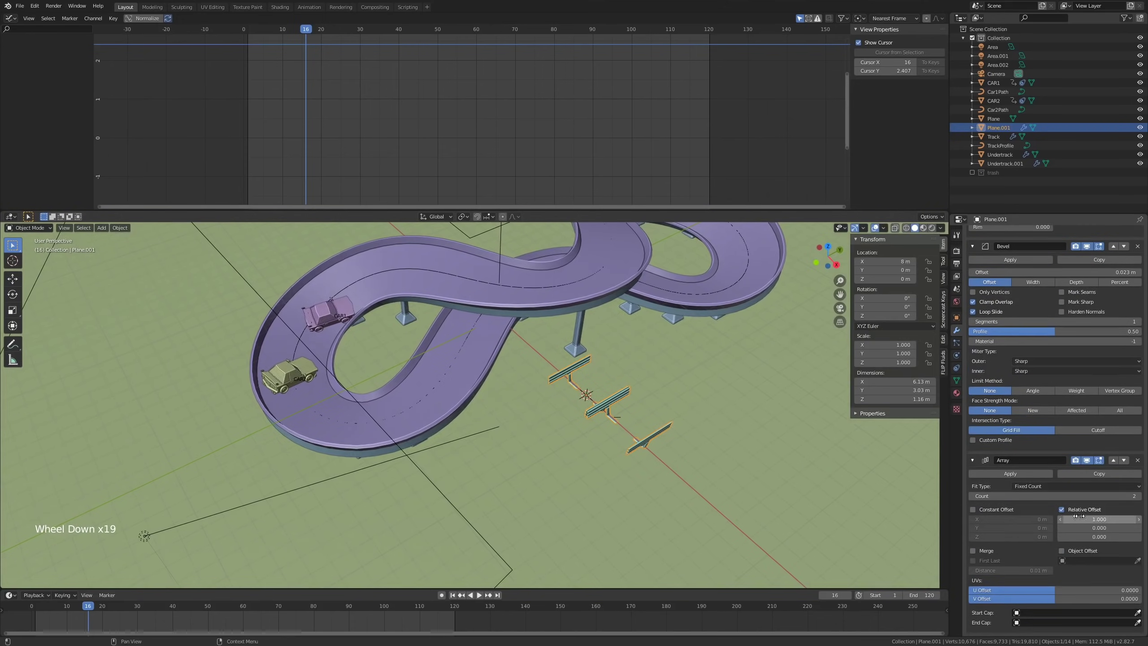
pyautogui.moveTo(1086, 519); pyautogui.dragTo(1098, 521)
pyautogui.rightClick(1098, 520)
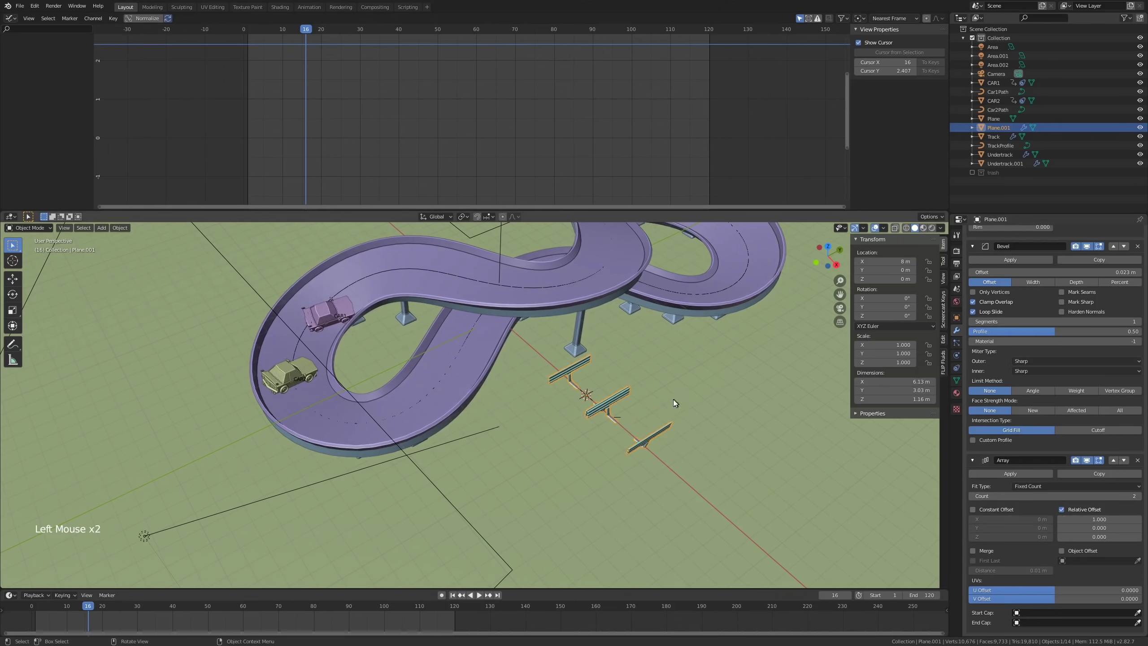
pyautogui.click(574, 372)
pyautogui.click(574, 371)
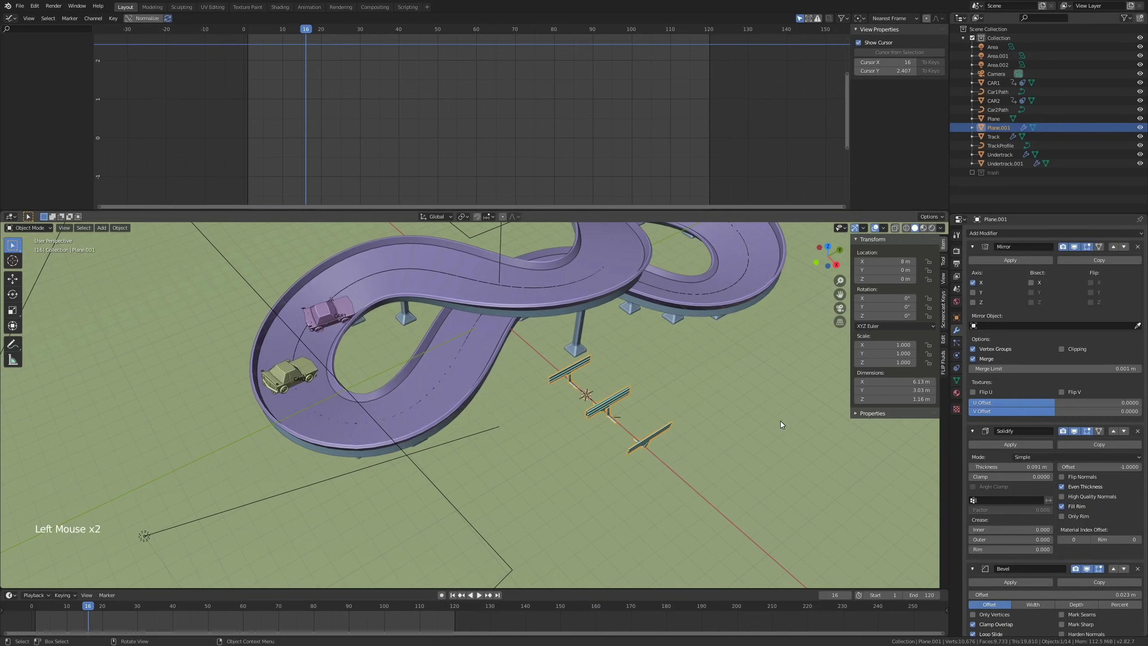
# Step: Rotate the guardrail section 90° about the Z axis and apply its rotation
pyautogui.press('r')
pyautogui.press('ctrl')
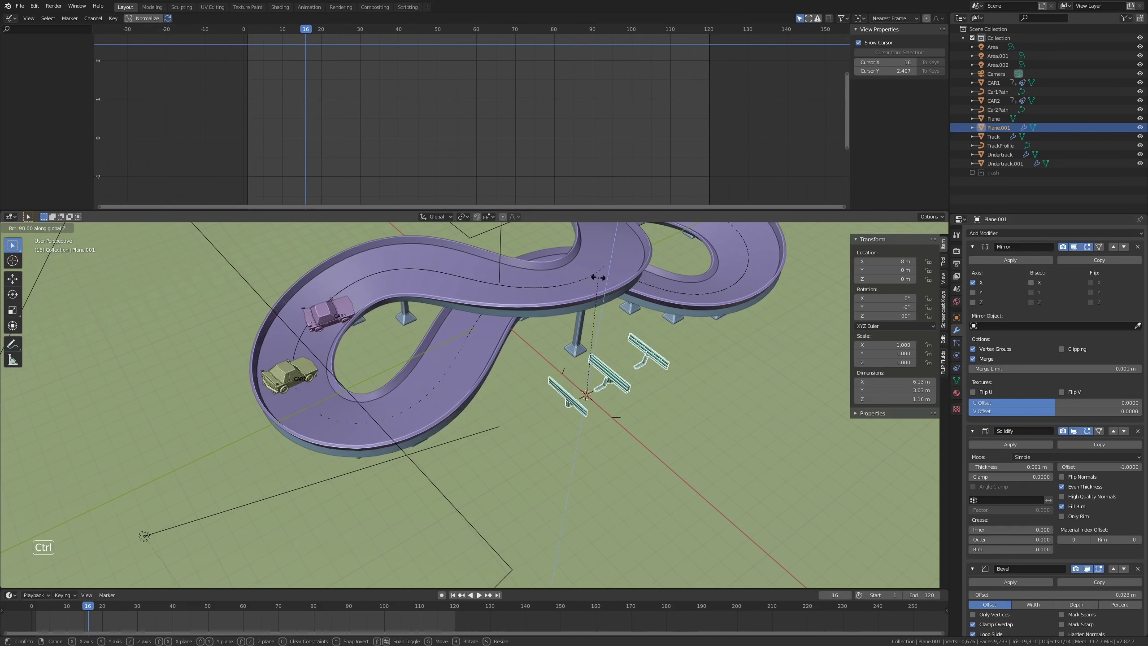
pyautogui.click(598, 278)
pyautogui.hotkey('ctrl', 'a')
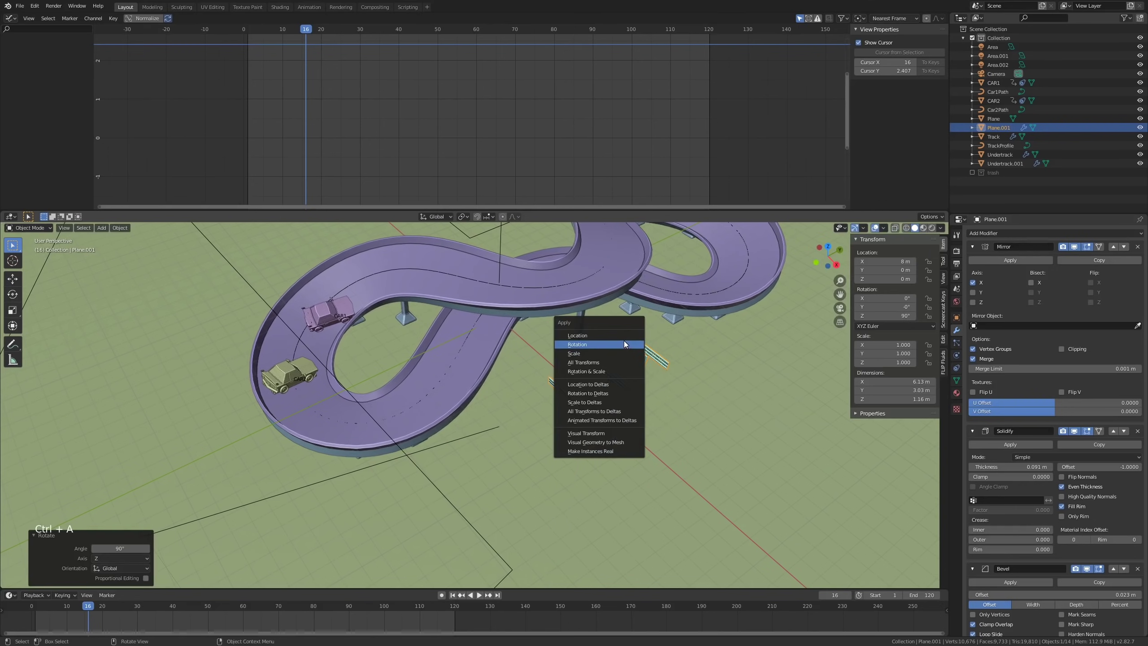
pyautogui.click(624, 340)
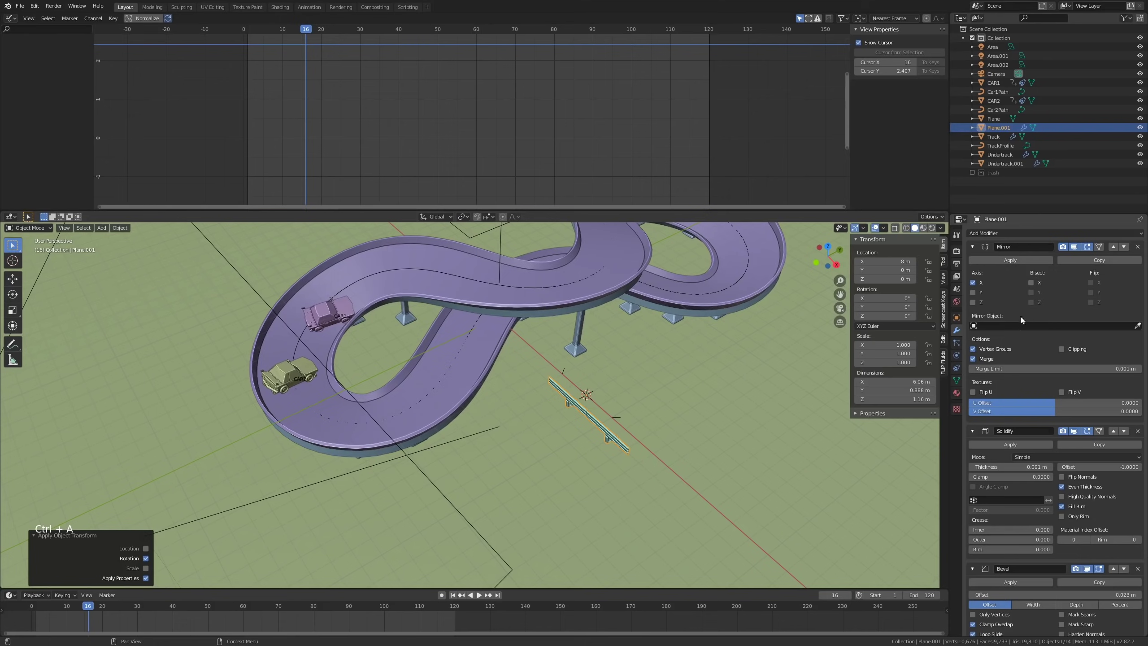
# Step: Switch the guardrail's Mirror modifier from the X axis to the Y axis
pyautogui.click(972, 282)
pyautogui.click(972, 292)
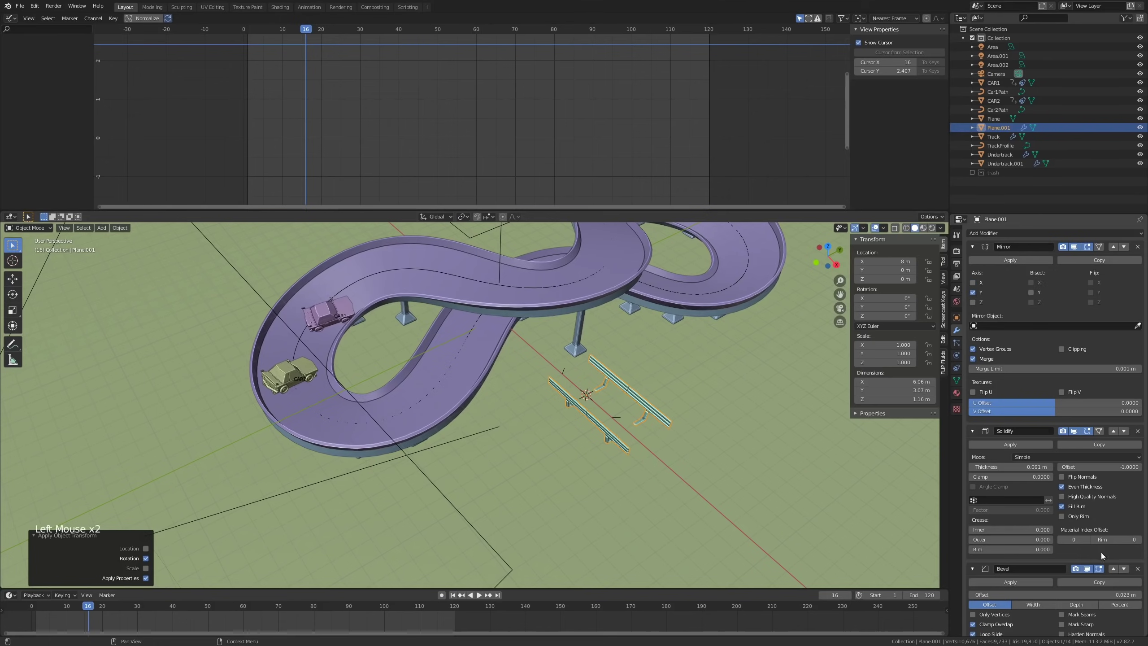
# Step: Set the Array modifier's relative X offset to 1.050 and increase its number of copies
pyautogui.scroll(-15, 1044, 530)
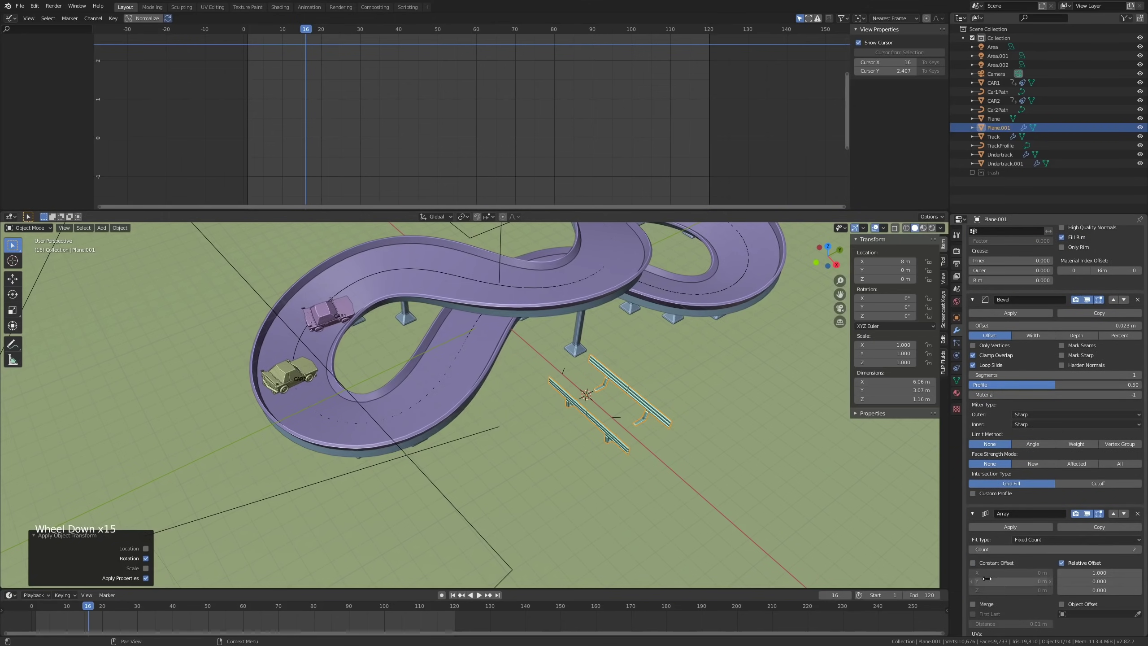
pyautogui.moveTo(1103, 572); pyautogui.dragTo(1145, 572)
pyautogui.rightClick(1102, 572)
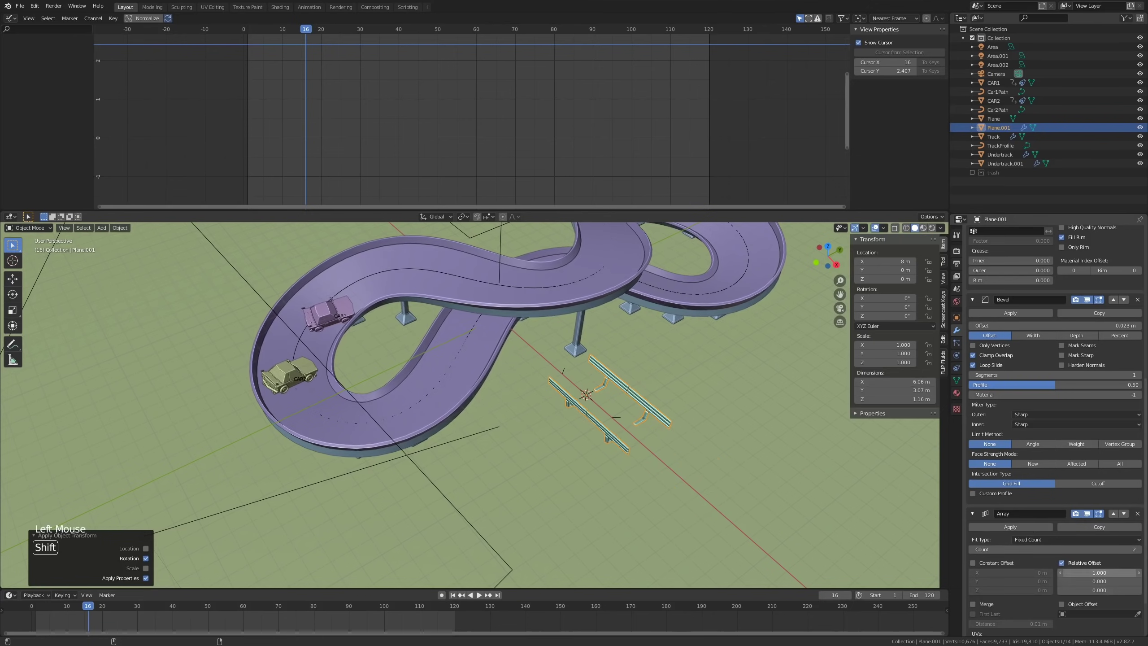
pyautogui.keyDown('shift'); pyautogui.moveTo(1099, 572); pyautogui.dragTo(1095, 572); pyautogui.keyUp('shift')
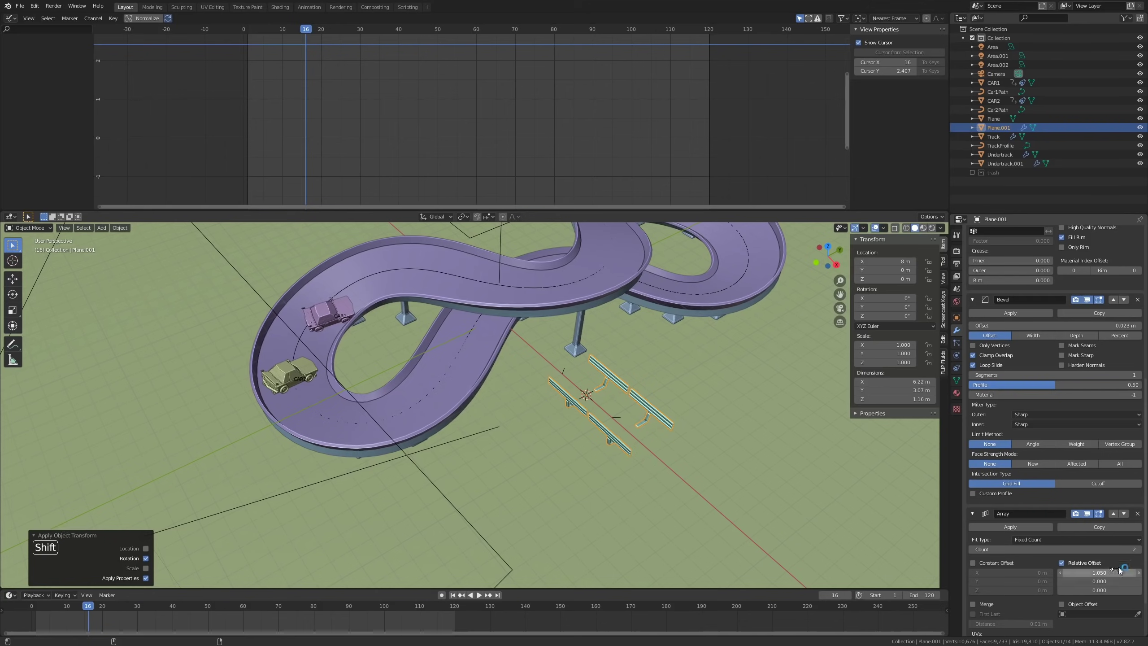
pyautogui.moveTo(1034, 549); pyautogui.dragTo(1047, 549)
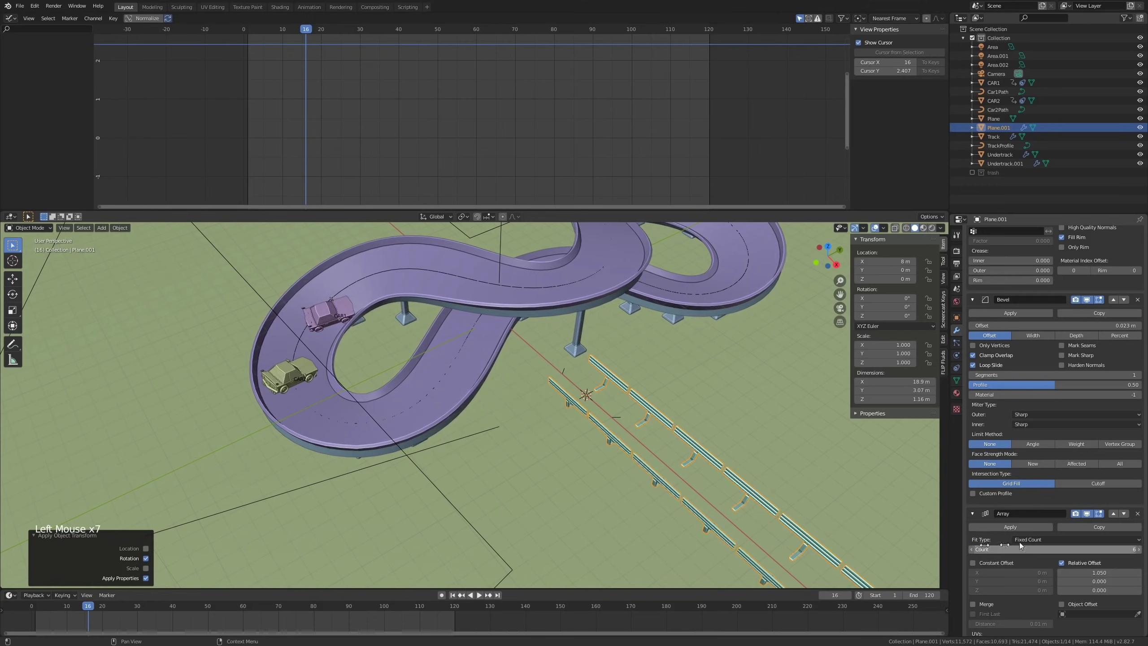
# Step: Change the Array modifier's fit type to Fit Curve and assign Car1Path as its curve
pyautogui.click(1040, 539)
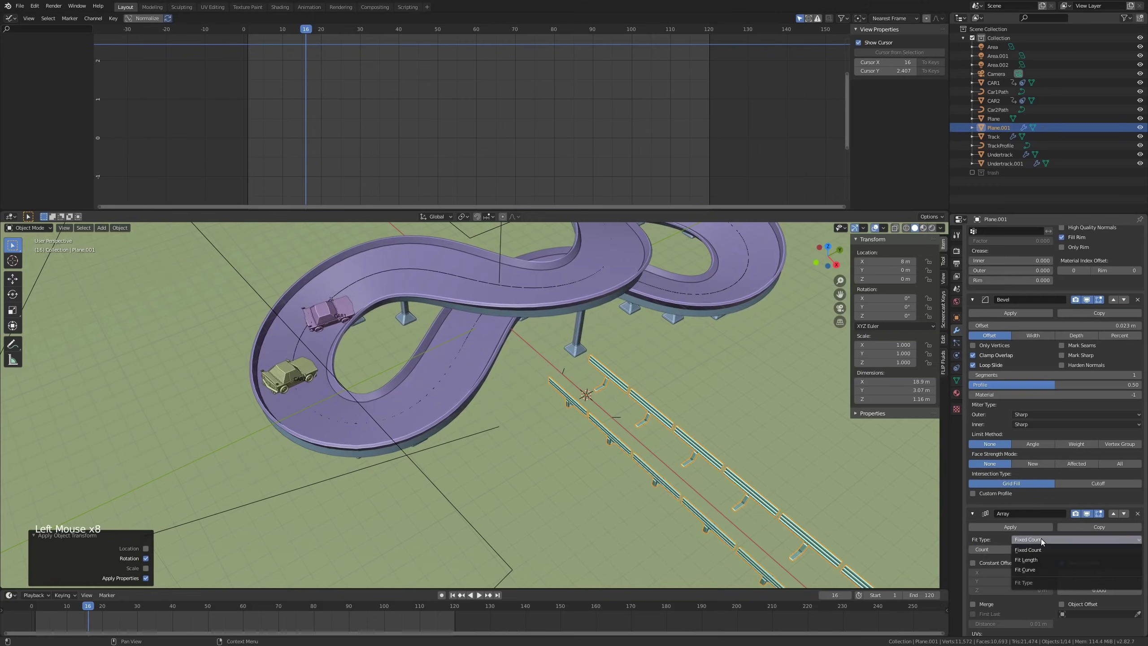
pyautogui.click(1040, 571)
pyautogui.keyDown('shift'); pyautogui.scroll(-1, 798, 513); pyautogui.keyUp('shift')
pyautogui.keyDown('shift'); pyautogui.moveTo(797, 512); pyautogui.dragTo(913, 493, button='middle'); pyautogui.keyUp('shift')
pyautogui.scroll(-3, 723, 475)
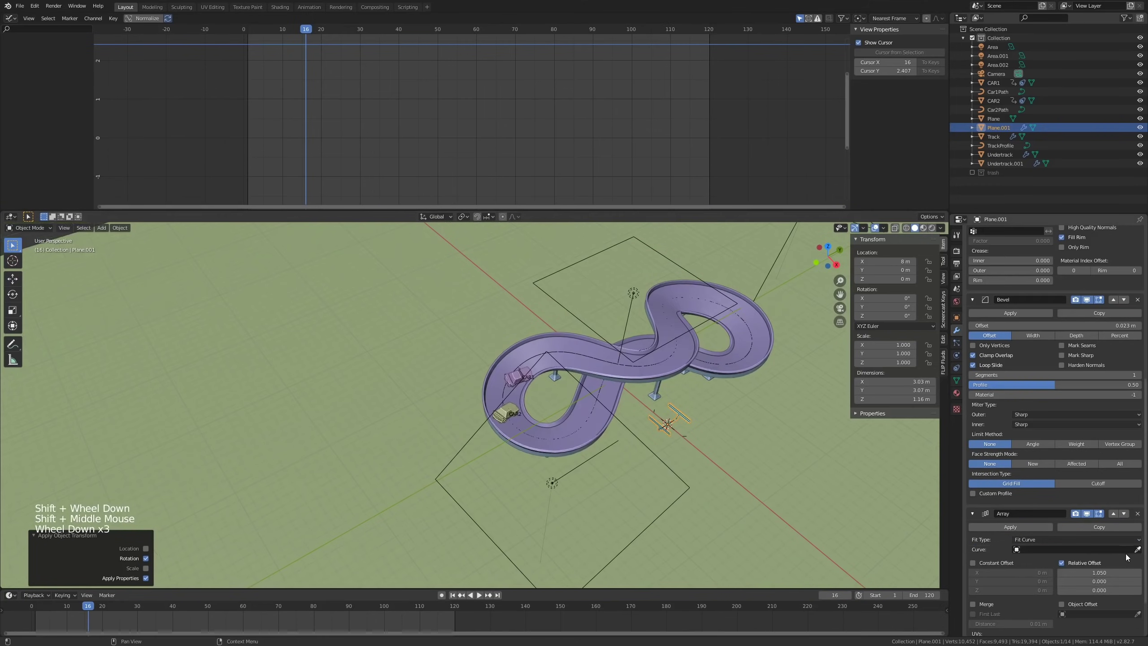
pyautogui.click(1119, 549)
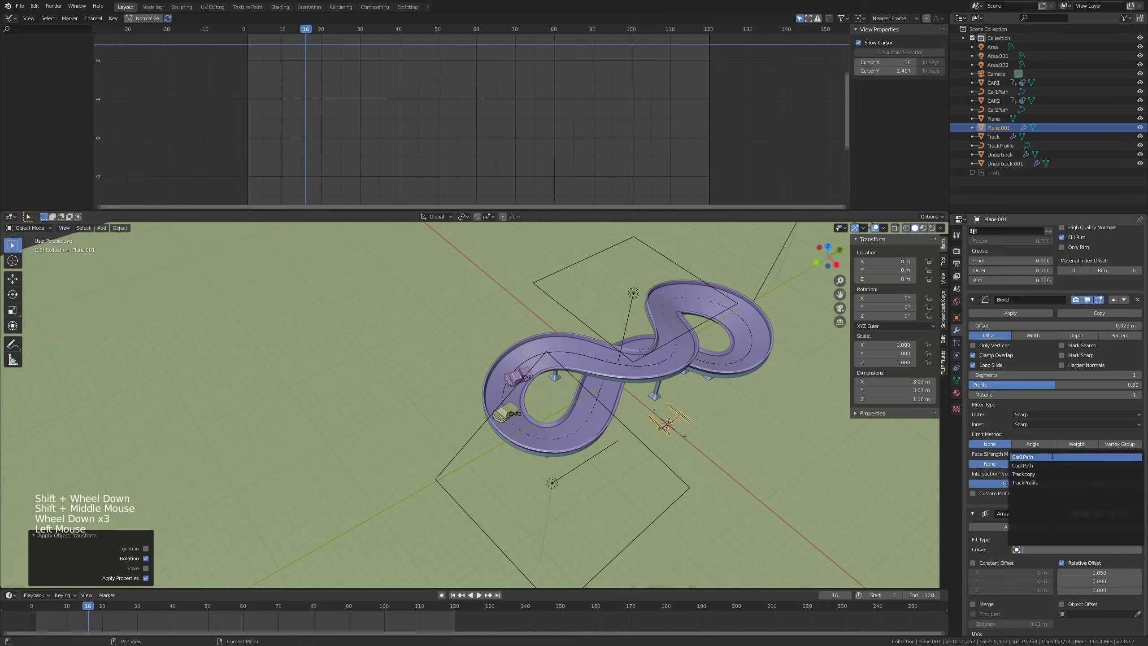
pyautogui.click(1022, 456)
# Step: Inspect the full length of the arrayed guardrail and its position relative to the track
pyautogui.keyDown('shift'); pyautogui.scroll(-1, 655, 411); pyautogui.keyUp('shift')
pyautogui.scroll(-2, 648, 403)
pyautogui.keyDown('shift'); pyautogui.moveTo(720, 465); pyautogui.dragTo(664, 461, button='middle'); pyautogui.keyUp('shift')
pyautogui.scroll(-2, 617, 378)
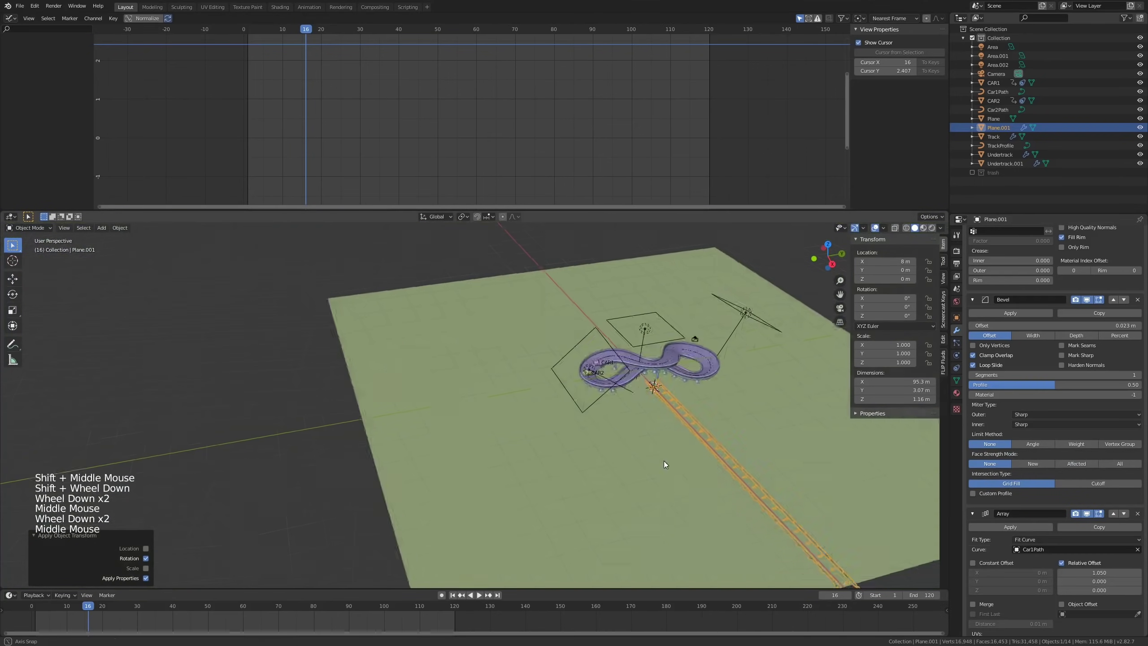
pyautogui.scroll(-2, 705, 472)
pyautogui.keyDown('shift'); pyautogui.moveTo(731, 477); pyautogui.dragTo(626, 387, button='middle'); pyautogui.keyUp('shift')
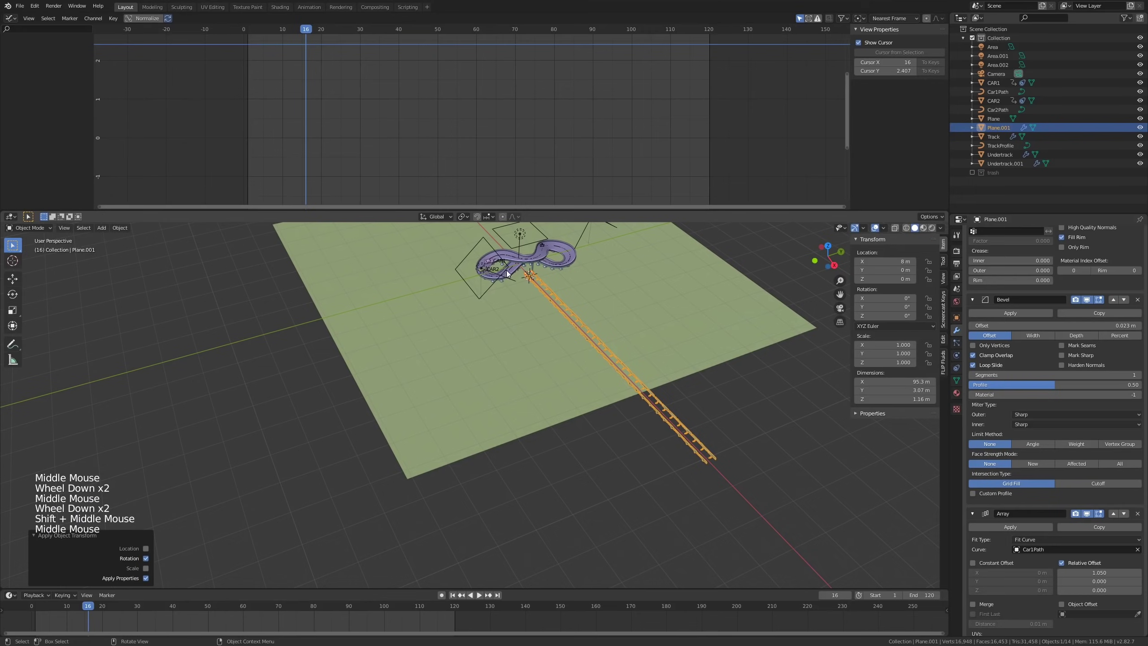
pyautogui.scroll(4, 518, 275)
pyautogui.keyDown('shift'); pyautogui.moveTo(518, 276); pyautogui.dragTo(559, 291, button='middle'); pyautogui.keyUp('shift')
pyautogui.keyDown('shift'); pyautogui.scroll(1, 565, 343); pyautogui.keyUp('shift')
pyautogui.scroll(4, 577, 399)
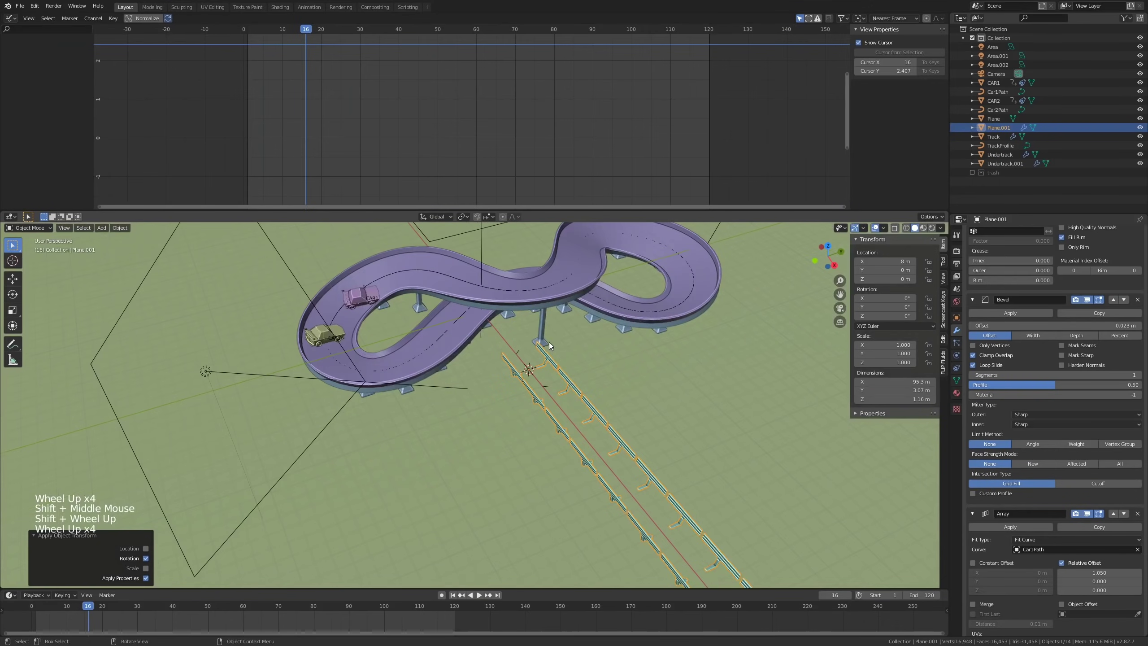
pyautogui.scroll(-1, 551, 343)
pyautogui.scroll(3, 536, 334)
pyautogui.click(441, 330)
pyautogui.press('KP_Decimal')
pyautogui.scroll(-1, 433, 336)
pyautogui.moveTo(493, 416); pyautogui.dragTo(582, 428, button='middle')
pyautogui.scroll(5, 519, 418)
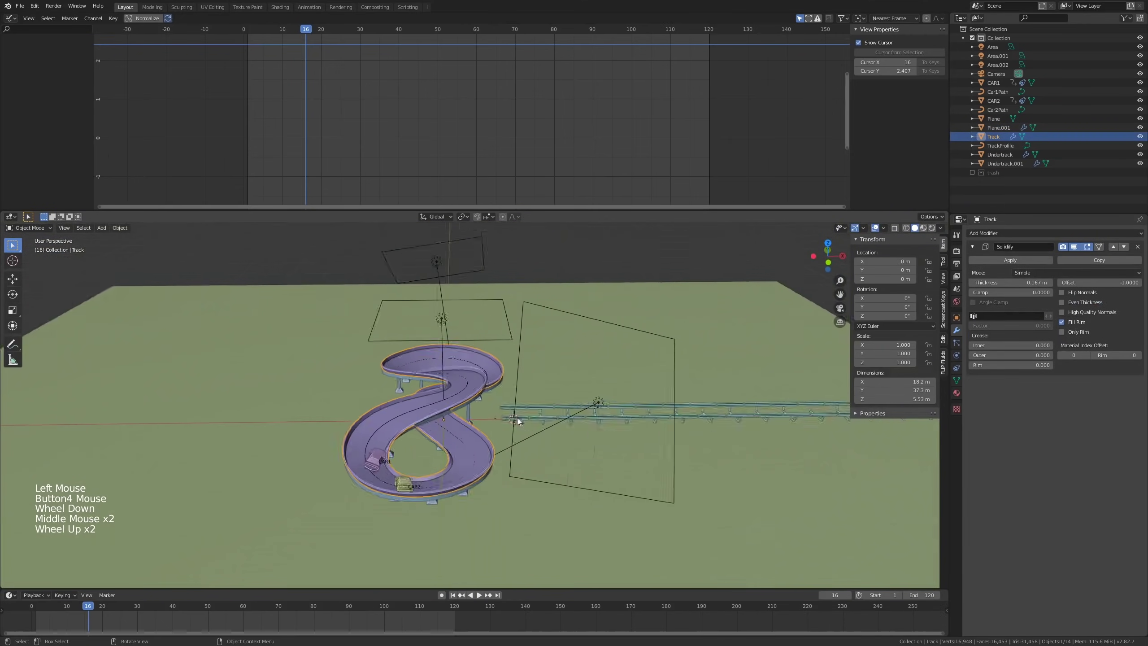
# Step: Add a Curve modifier to the arrayed guardrail and assign Car1Path as its deforming object
pyautogui.click(538, 406)
pyautogui.scroll(-4, 1050, 336)
pyautogui.scroll(8, 1001, 298)
pyautogui.click(1038, 234)
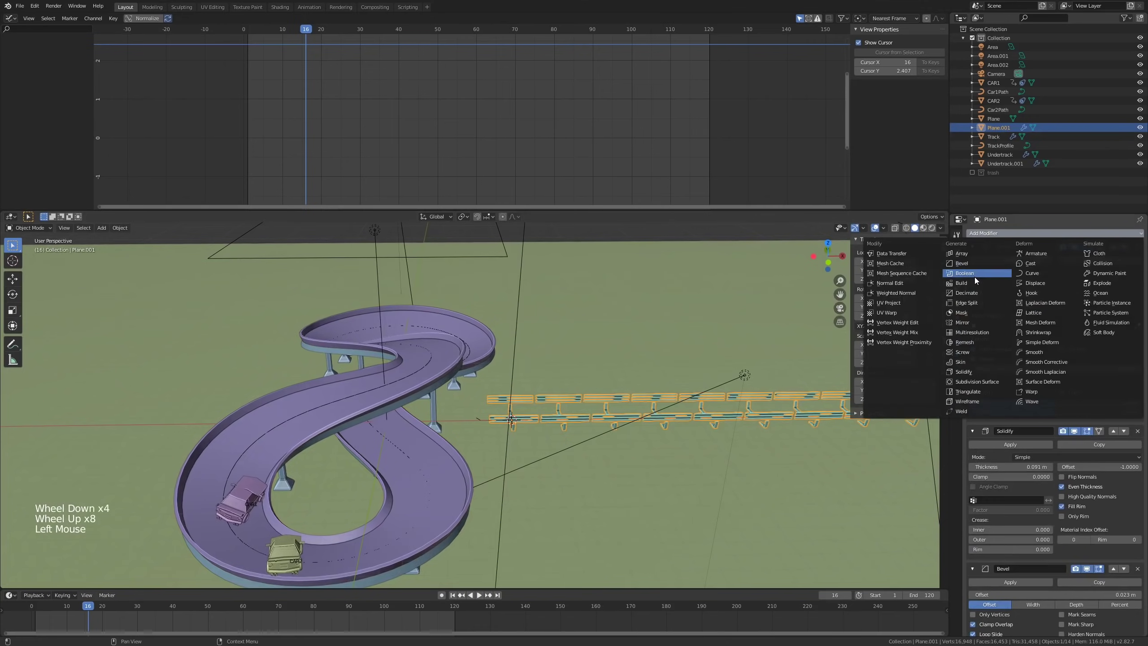
pyautogui.click(1041, 275)
pyautogui.scroll(-20, 1060, 393)
pyautogui.scroll(-5, 1091, 419)
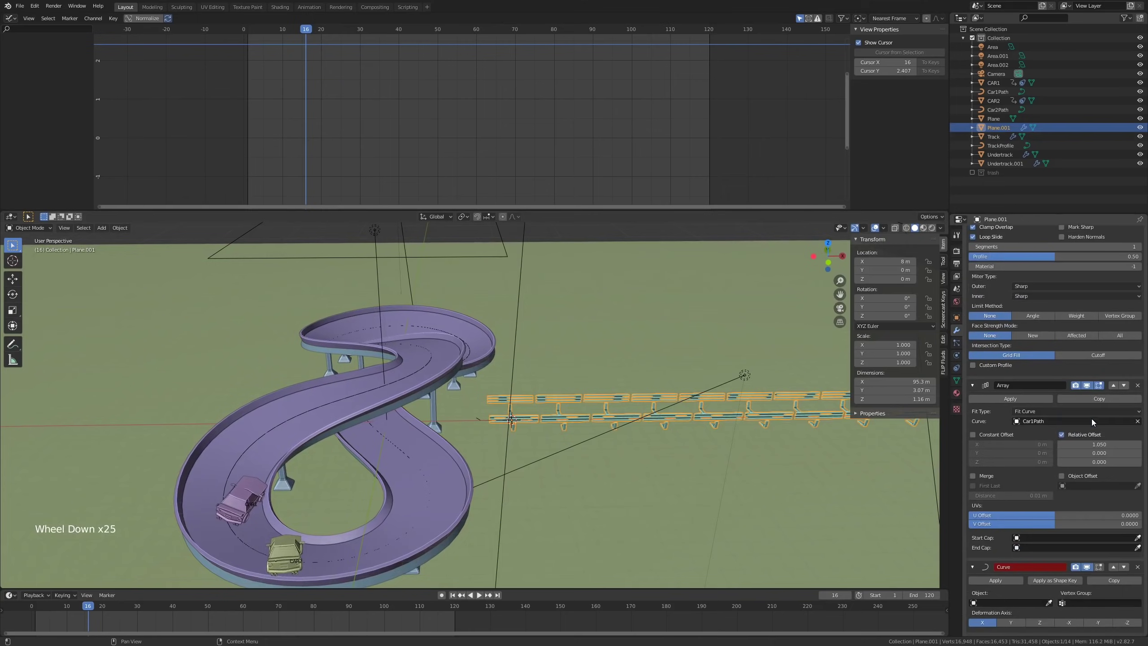
pyautogui.click(1023, 603)
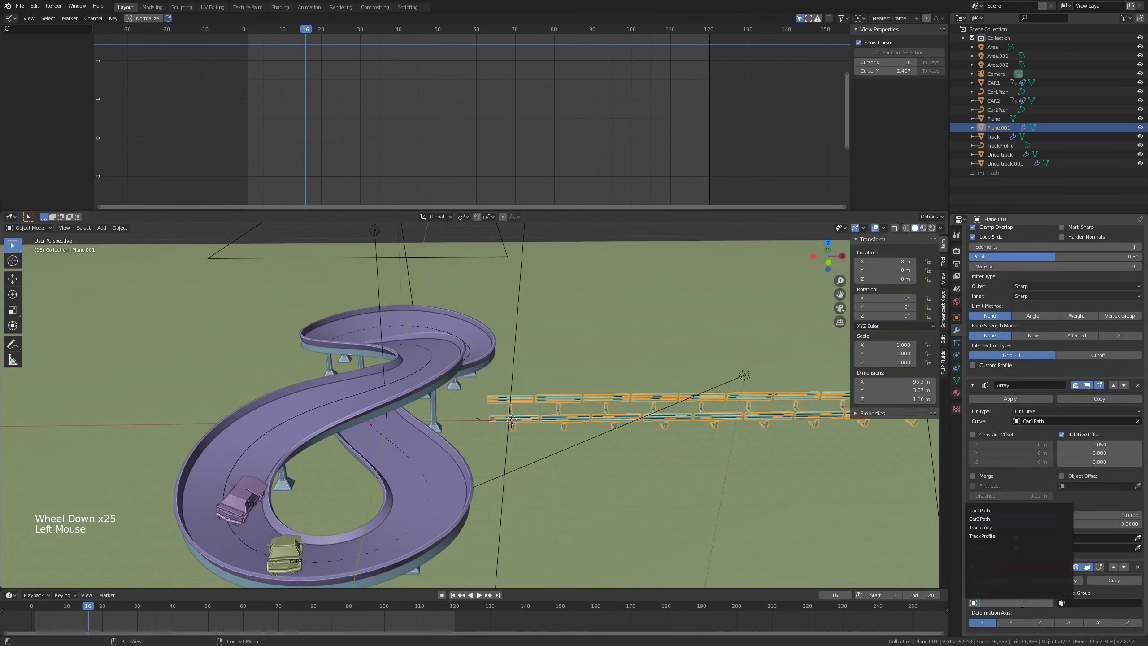
pyautogui.click(998, 512)
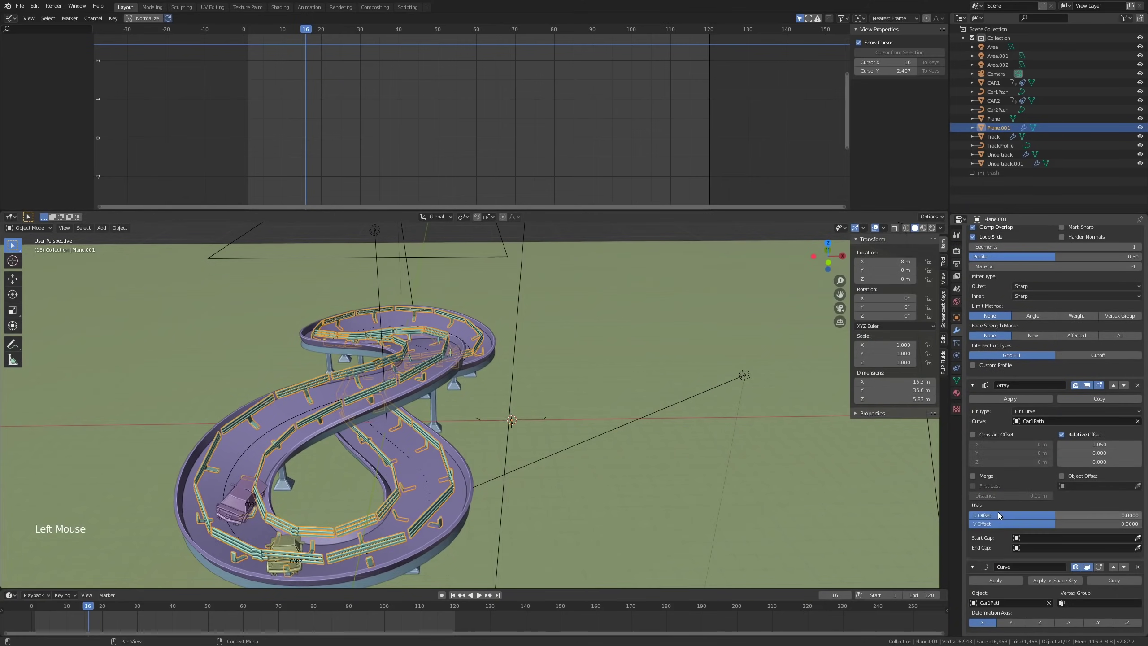
# Step: Try rotating the curve-deformed guardrail about the global Z axis
pyautogui.moveTo(430, 429); pyautogui.dragTo(447, 377, button='middle')
pyautogui.scroll(1, 449, 409)
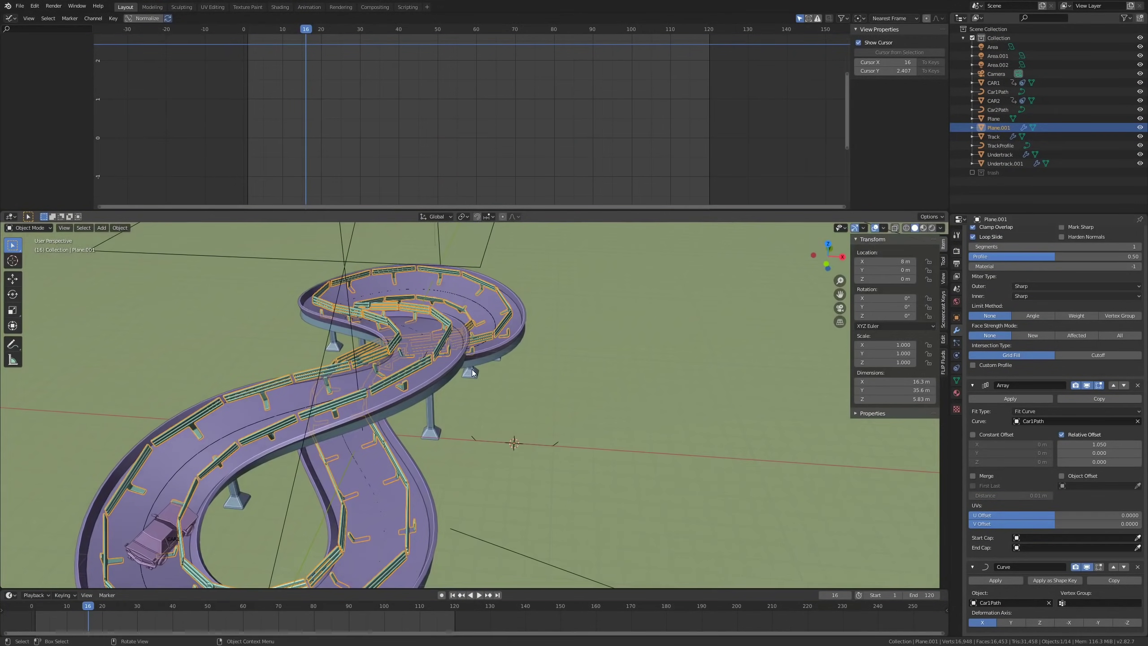
pyautogui.scroll(-4, 472, 372)
pyautogui.scroll(4, 578, 412)
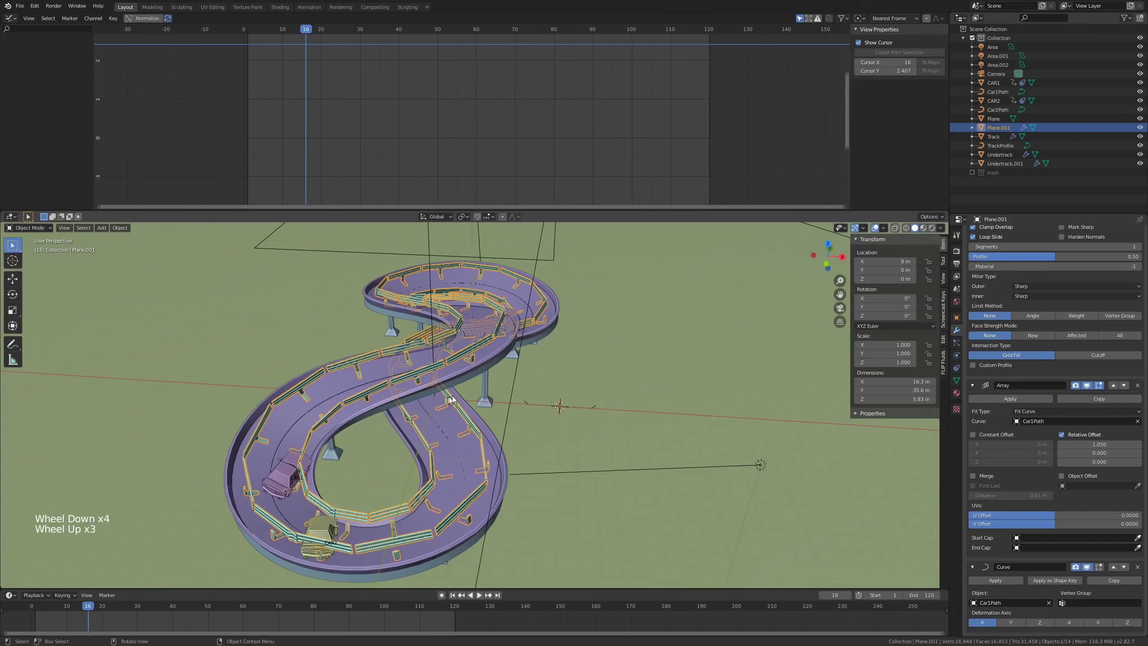
pyautogui.press('r')
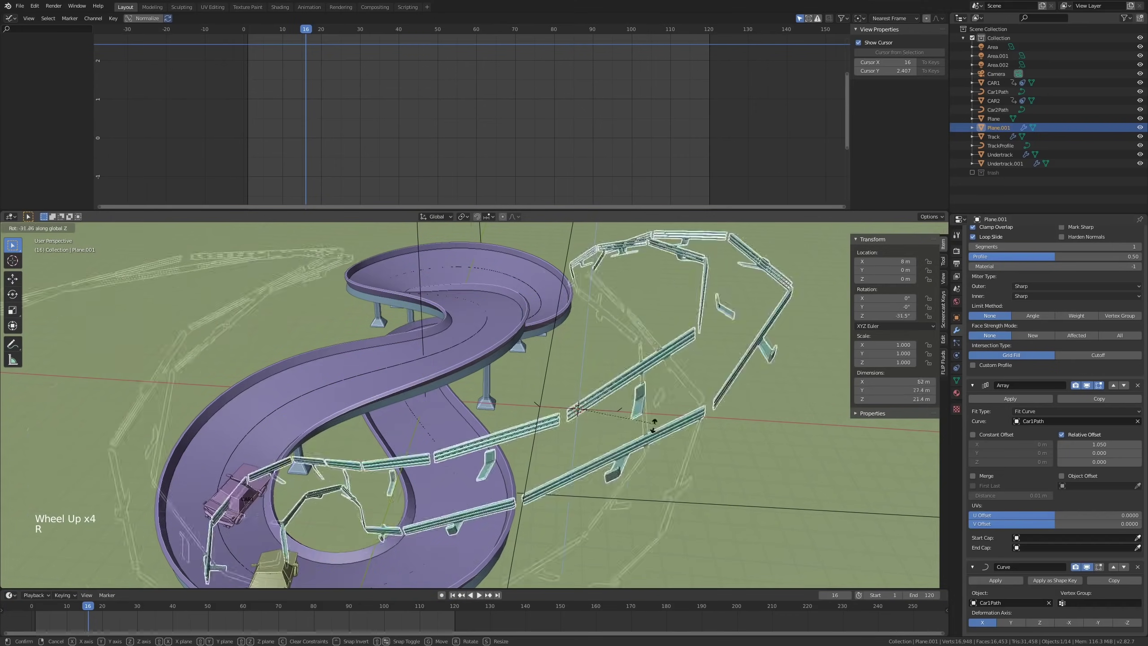
pyautogui.press('Escape')
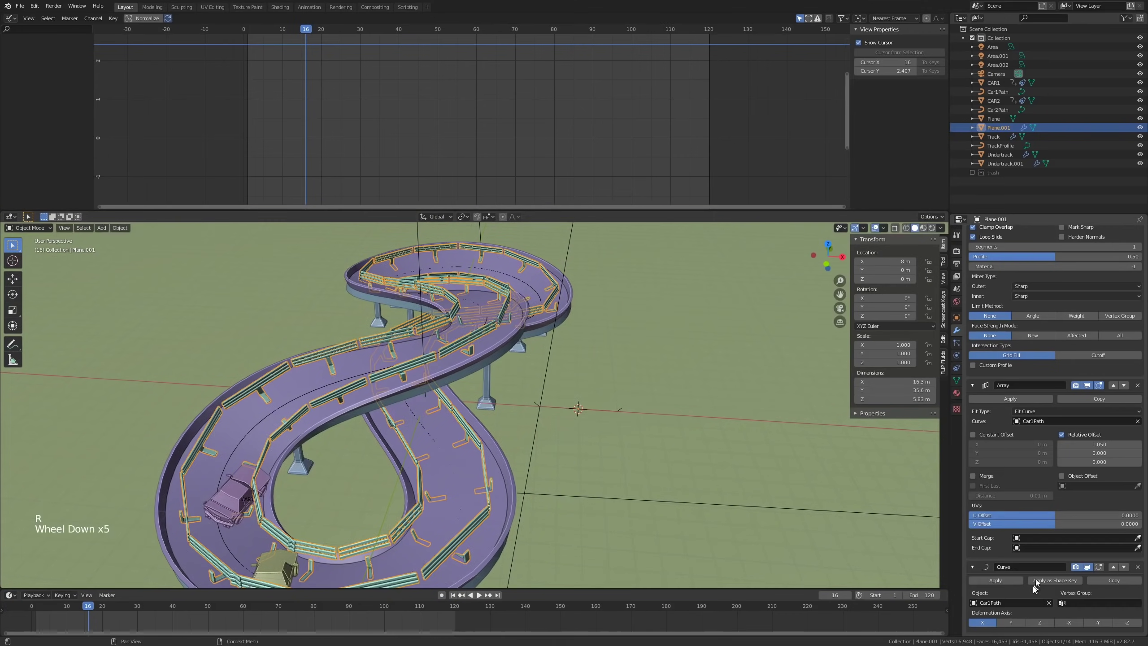
# Step: Try the Y and -X deformation axes on the guardrail's Curve modifier and return it to X
pyautogui.click(1015, 621)
pyautogui.click(1069, 622)
pyautogui.click(1011, 622)
pyautogui.click(982, 622)
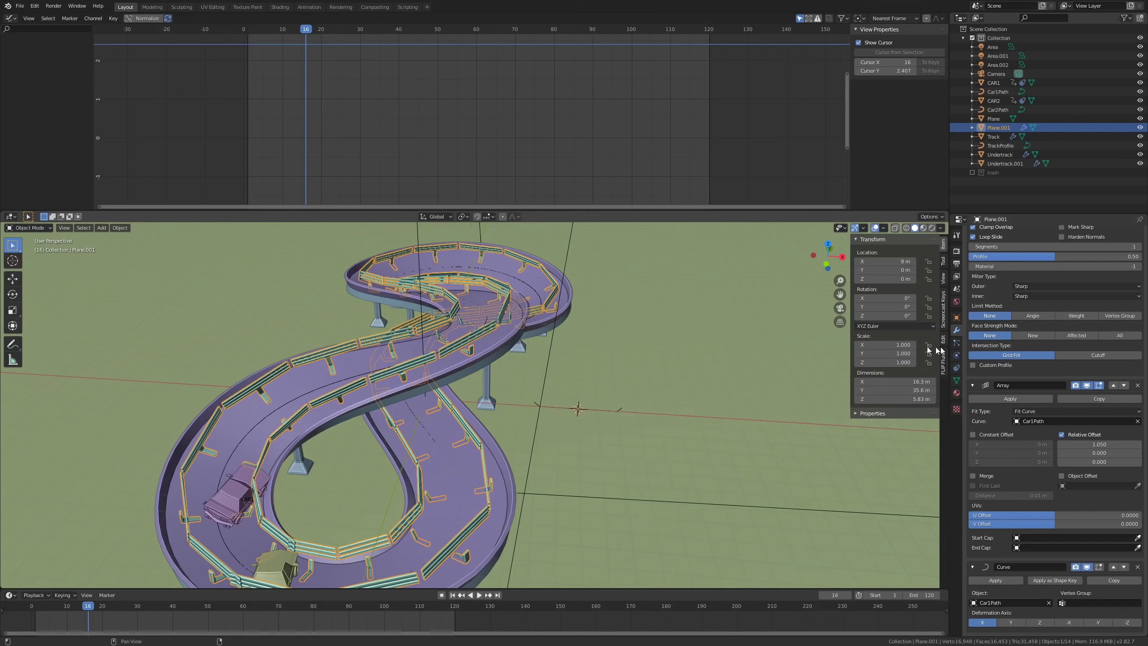
# Step: Examine the guardrail's Bevel and Array settings and its position relative to the track edges from several angles
pyautogui.scroll(18, 1060, 381)
pyautogui.scroll(-7, 1060, 380)
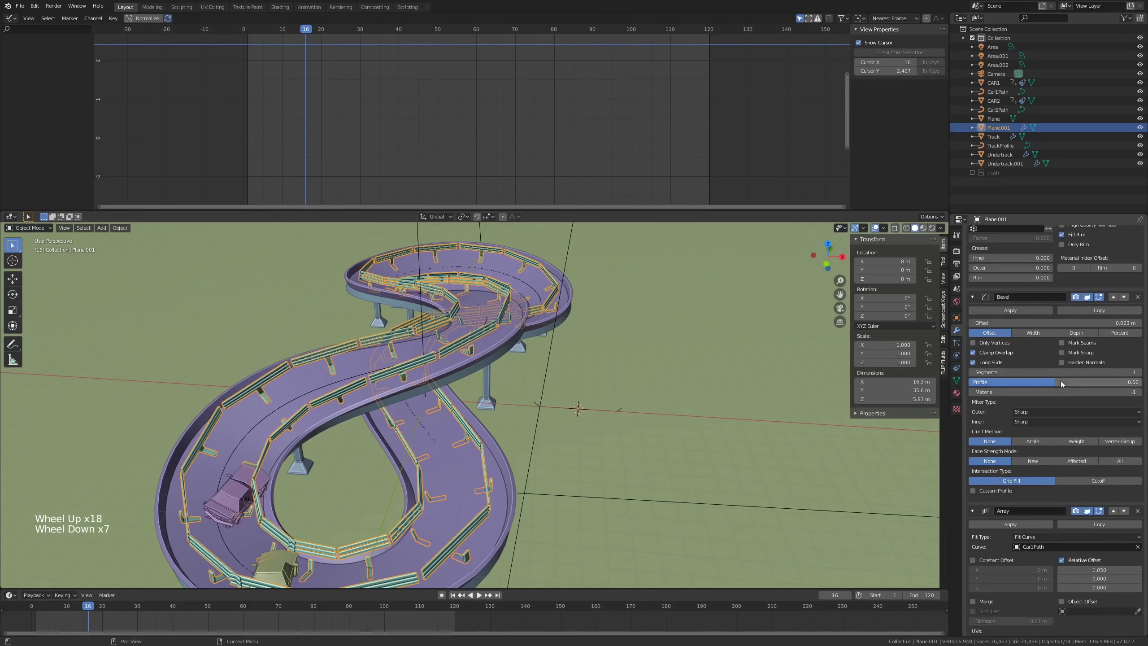
pyautogui.scroll(-2, 1094, 476)
pyautogui.moveTo(1110, 540); pyautogui.dragTo(1109, 539)
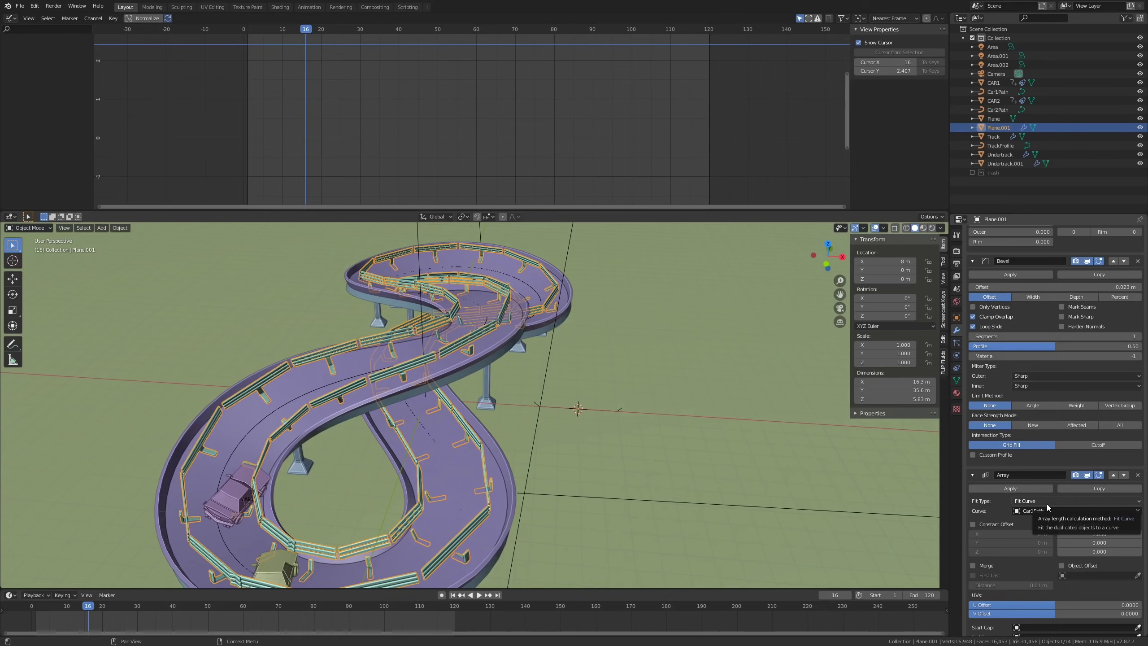
pyautogui.moveTo(623, 434); pyautogui.dragTo(666, 388, button='middle')
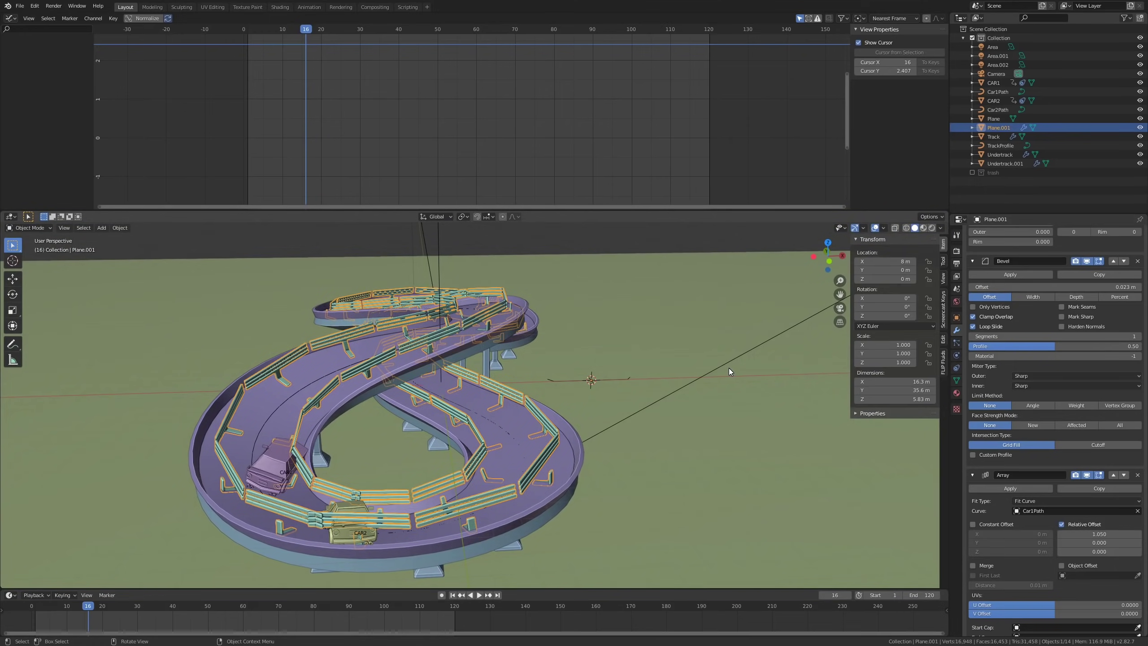
pyautogui.moveTo(713, 376); pyautogui.dragTo(590, 332, button='middle')
pyautogui.scroll(4, 729, 260)
pyautogui.moveTo(729, 260); pyautogui.dragTo(499, 402, button='middle')
pyautogui.scroll(-2, 454, 344)
pyautogui.scroll(1, 481, 339)
pyautogui.moveTo(588, 405); pyautogui.dragTo(552, 374, button='middle')
pyautogui.scroll(-2, 589, 406)
# Step: Move the whole guardrail mesh outward along Y to a median of about -2.05 m
pyautogui.press('Tab')
pyautogui.moveTo(594, 411); pyautogui.dragTo(601, 403, button='middle')
pyautogui.press('a')
pyautogui.scroll(2, 601, 403)
pyautogui.press('g')
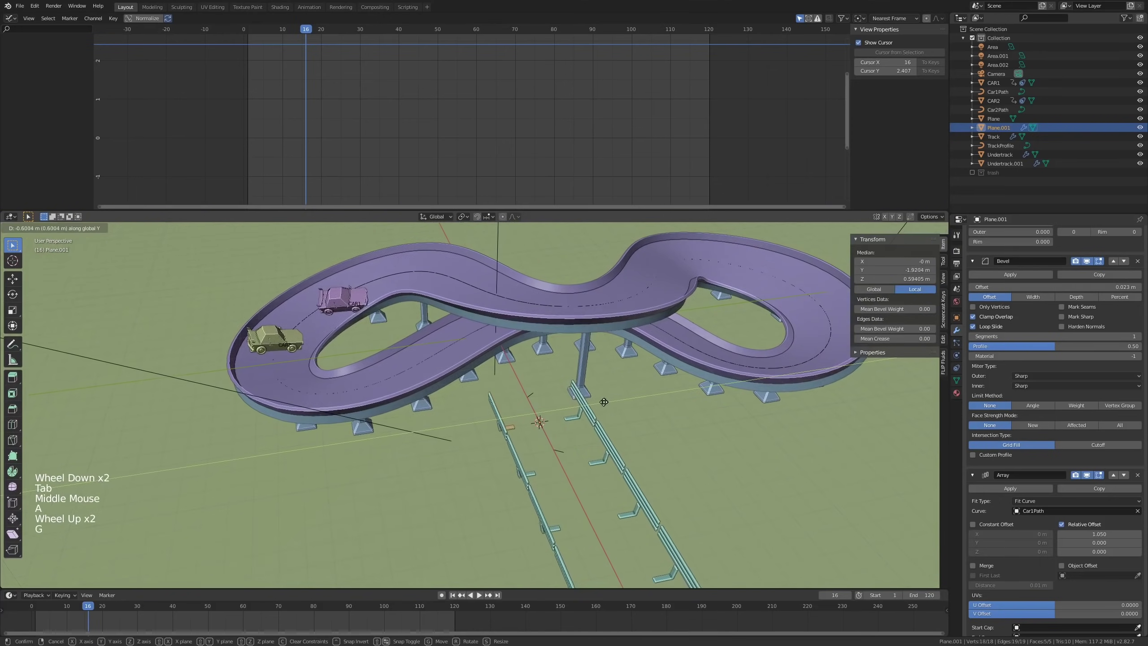
pyautogui.click(604, 403)
pyautogui.press('Tab')
pyautogui.moveTo(602, 406); pyautogui.dragTo(659, 409, button='middle')
pyautogui.scroll(-5, 1104, 511)
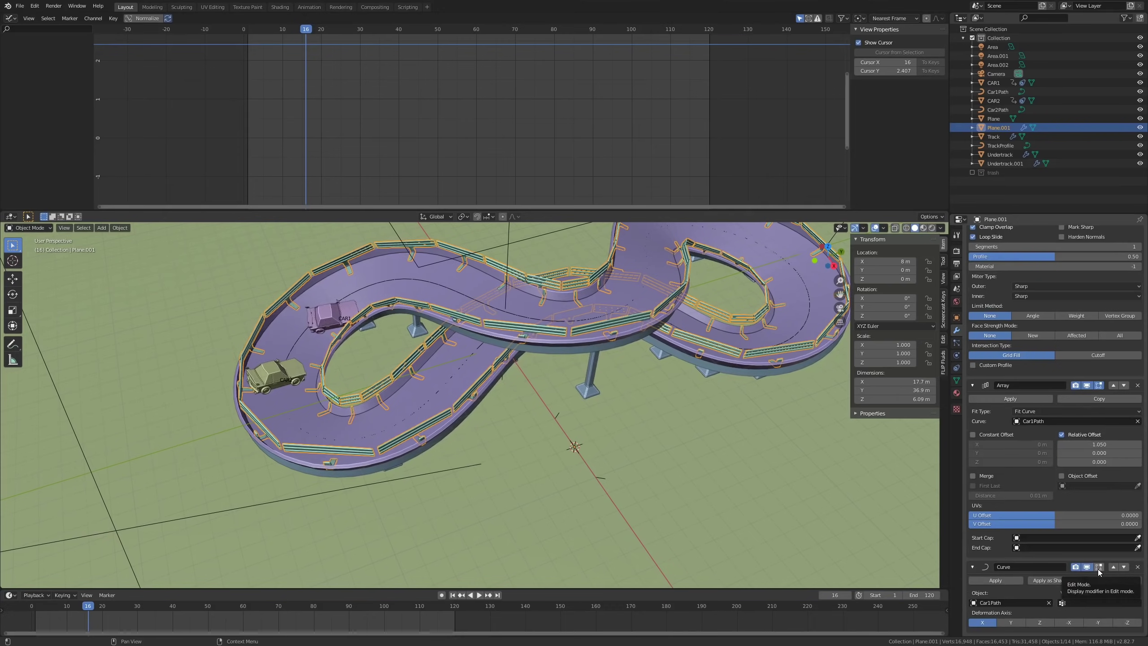
# Step: Move the whole guardrail section a further -0.424 m along Y, past the track's outer edge
pyautogui.keyDown('shift'); pyautogui.moveTo(678, 434); pyautogui.dragTo(489, 306, button='middle'); pyautogui.keyUp('shift')
pyautogui.press('Tab')
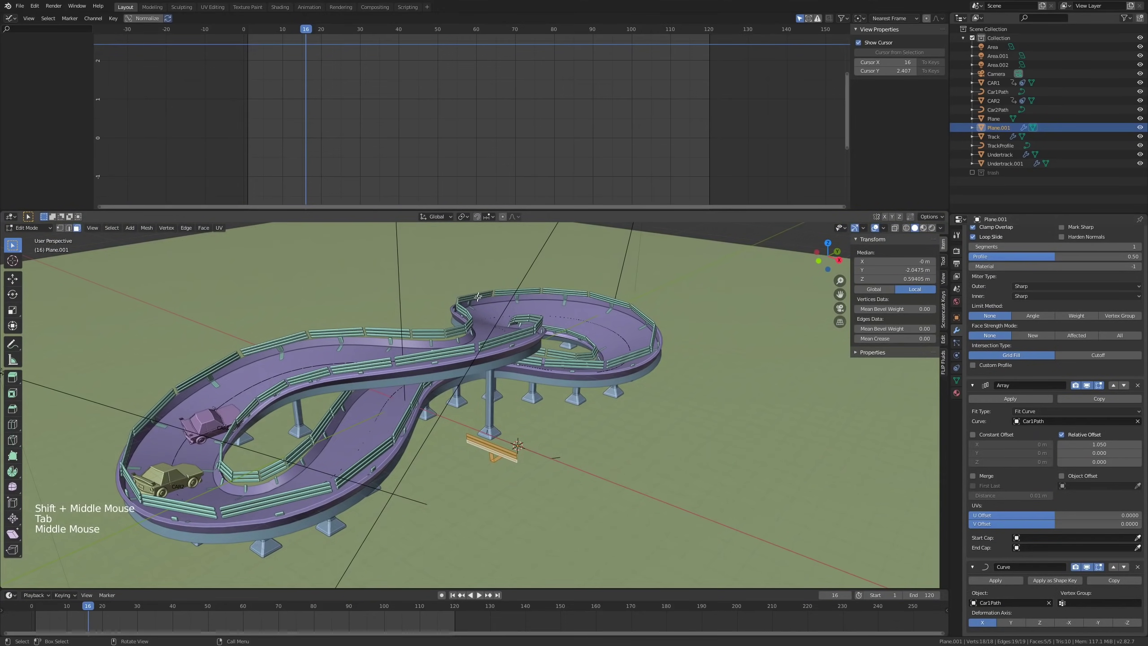
pyautogui.keyDown('shift'); pyautogui.moveTo(492, 402); pyautogui.dragTo(559, 442, button='middle'); pyautogui.keyUp('shift')
pyautogui.scroll(2, 559, 442)
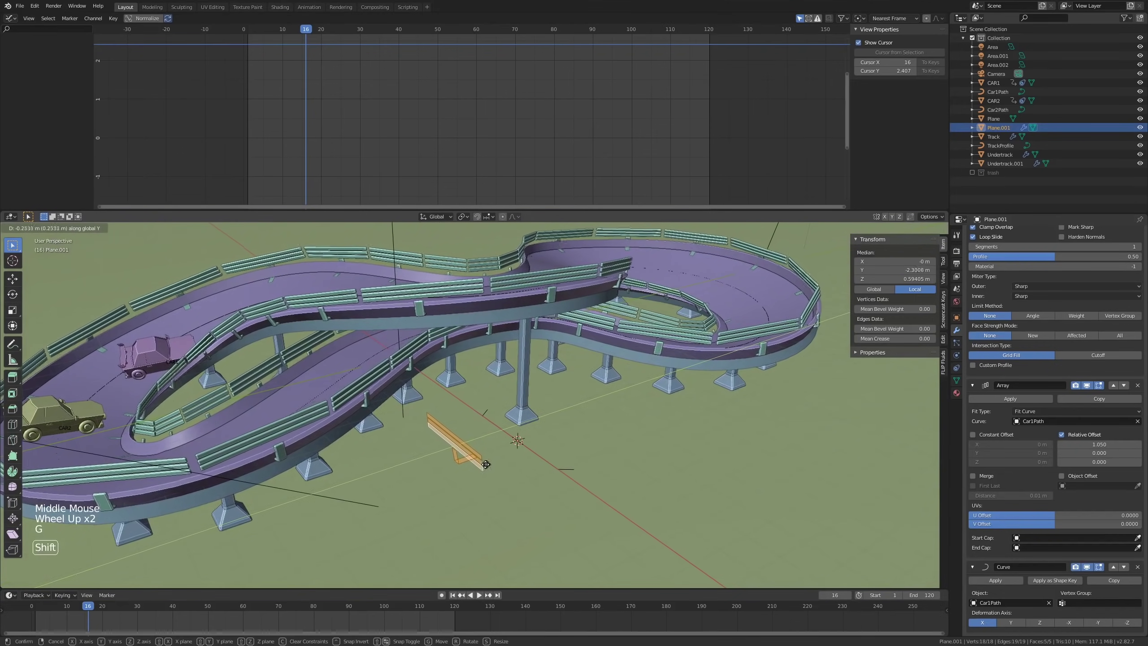
pyautogui.click(453, 474)
pyautogui.moveTo(453, 474); pyautogui.dragTo(585, 401, button='middle')
pyautogui.scroll(-1, 597, 488)
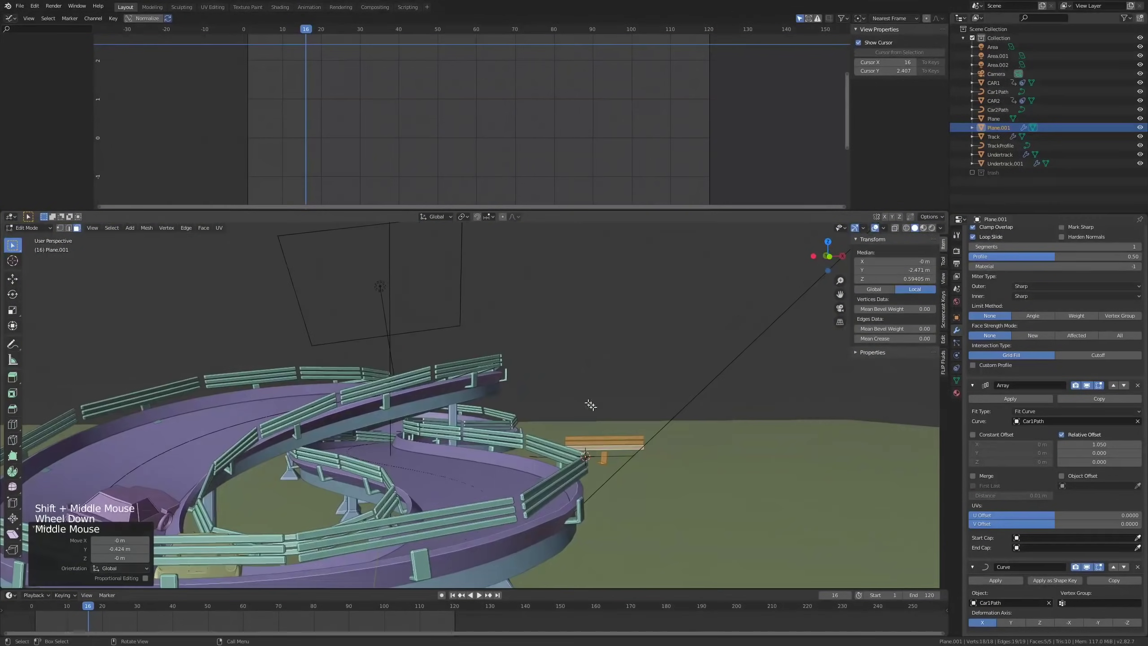
# Step: Raise the whole guardrail section slightly along Z
pyautogui.press('z')
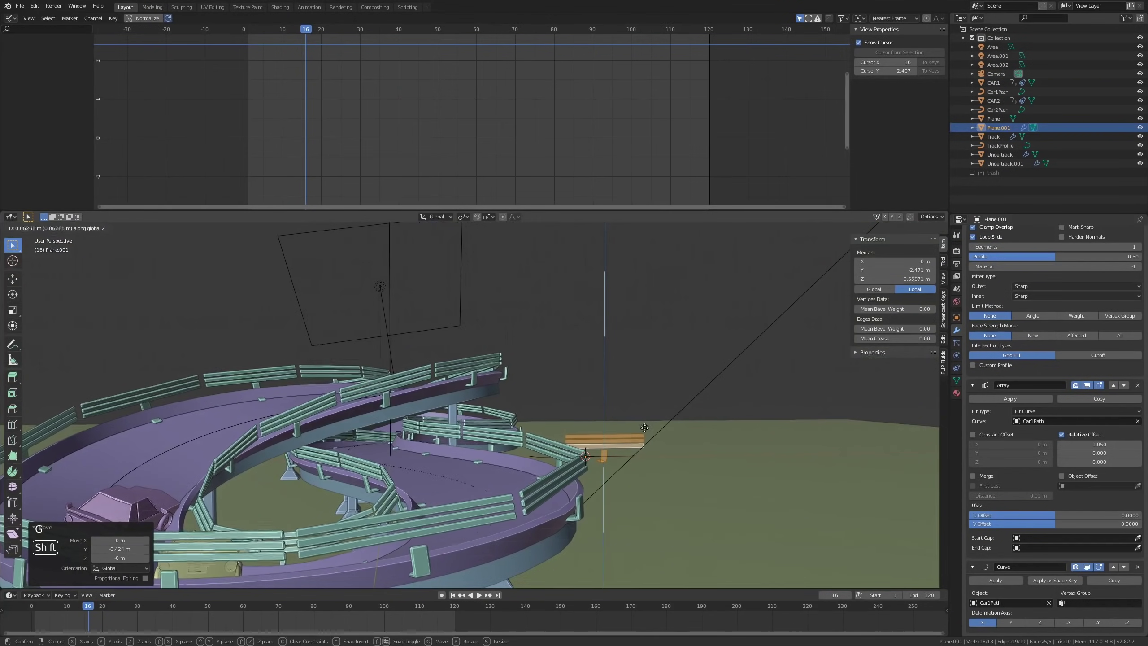
pyautogui.click(646, 421)
pyautogui.moveTo(647, 422); pyautogui.dragTo(618, 430, button='middle')
pyautogui.scroll(-1, 647, 431)
pyautogui.scroll(2, 587, 427)
pyautogui.scroll(-1, 587, 427)
pyautogui.scroll(1, 524, 426)
# Step: Move the end edge of the guardrail bracket's foot 0.617 m along Y and lower it along Z
pyautogui.press('2')
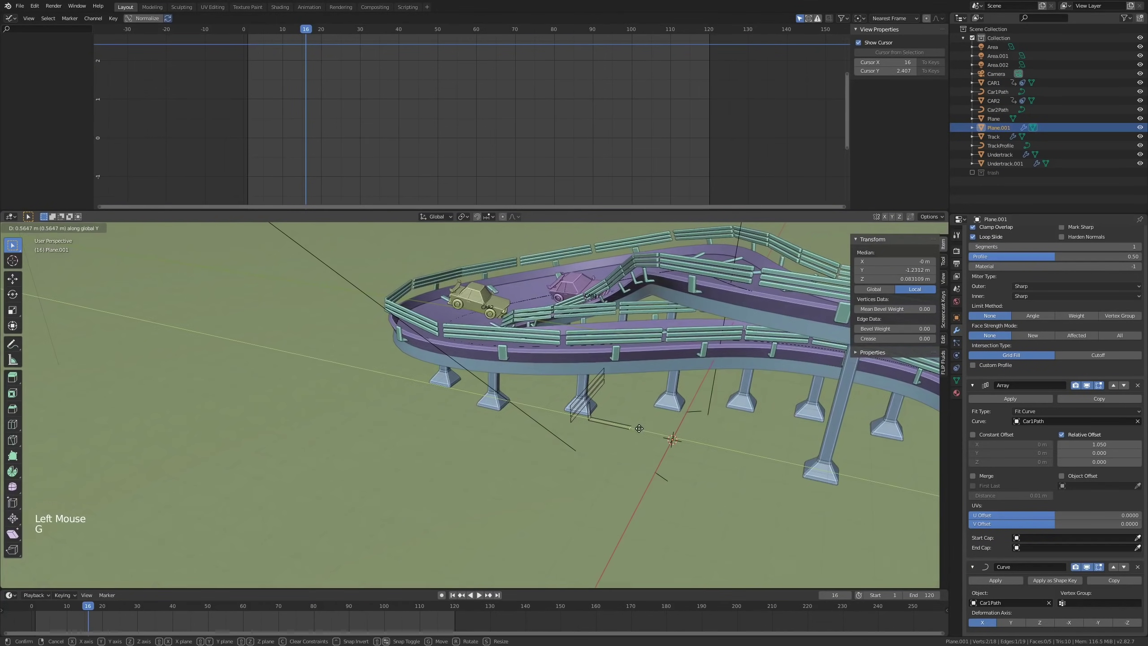
pyautogui.click(642, 427)
pyautogui.moveTo(641, 427); pyautogui.dragTo(727, 430, button='middle')
pyautogui.press('g')
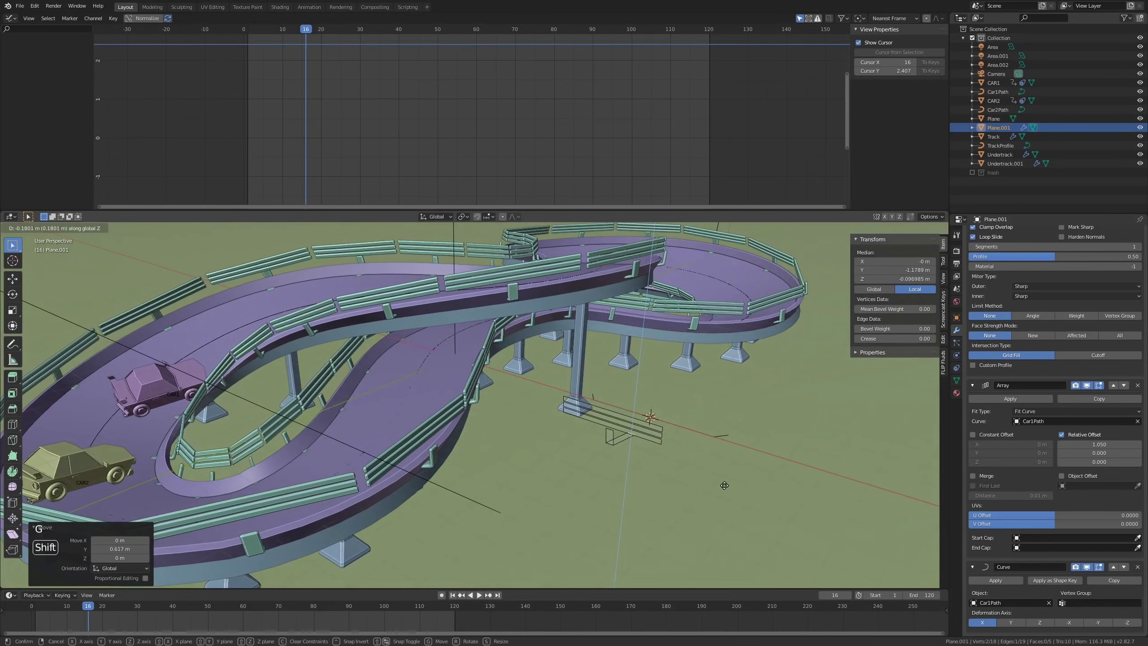
pyautogui.click(713, 501)
pyautogui.moveTo(713, 500); pyautogui.dragTo(671, 451, button='middle')
# Step: Lower the entire guardrail section along Z so its bracket sits against the underside of the track
pyautogui.press('a')
pyautogui.press('g')
pyautogui.press('z')
pyautogui.click(560, 523)
# Step: Raise the three rails together with the top of the bracket's upright about 0.12 m along Z
pyautogui.moveTo(560, 523); pyautogui.dragTo(606, 411, button='middle')
pyautogui.scroll(2, 606, 411)
pyautogui.click(596, 400)
pyautogui.press('3')
pyautogui.click(596, 398)
pyautogui.keyDown('shift'); pyautogui.click(592, 392); pyautogui.keyUp('shift')
pyautogui.keyDown('shift'); pyautogui.click(587, 385); pyautogui.keyUp('shift')
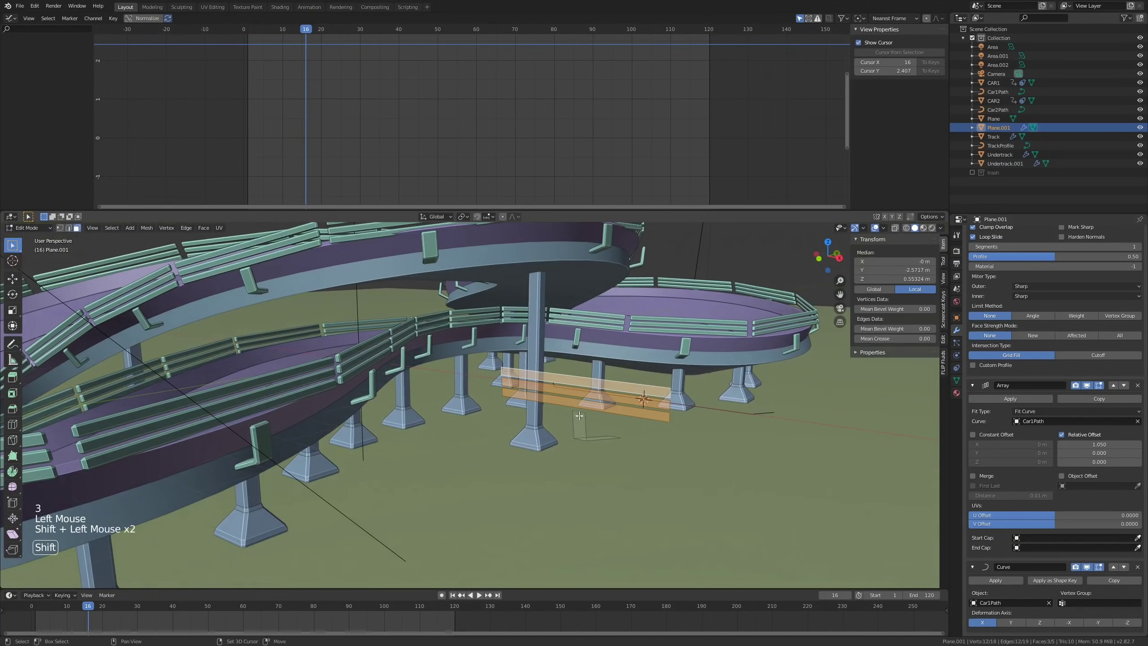
pyautogui.press('1')
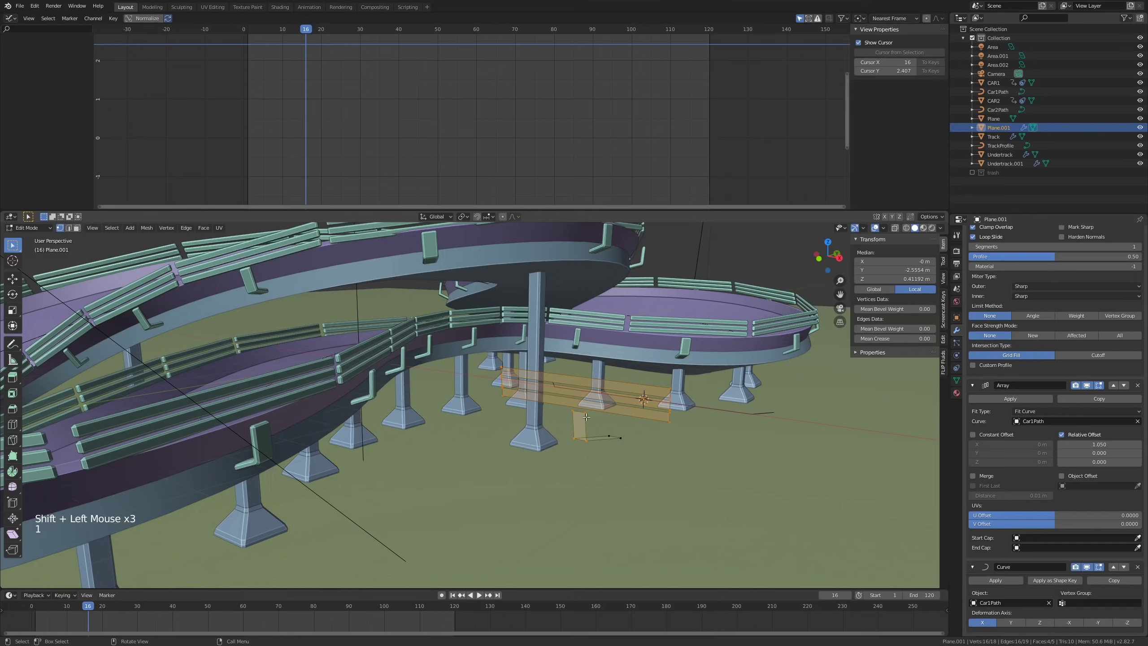
pyautogui.press('g')
pyautogui.press('z')
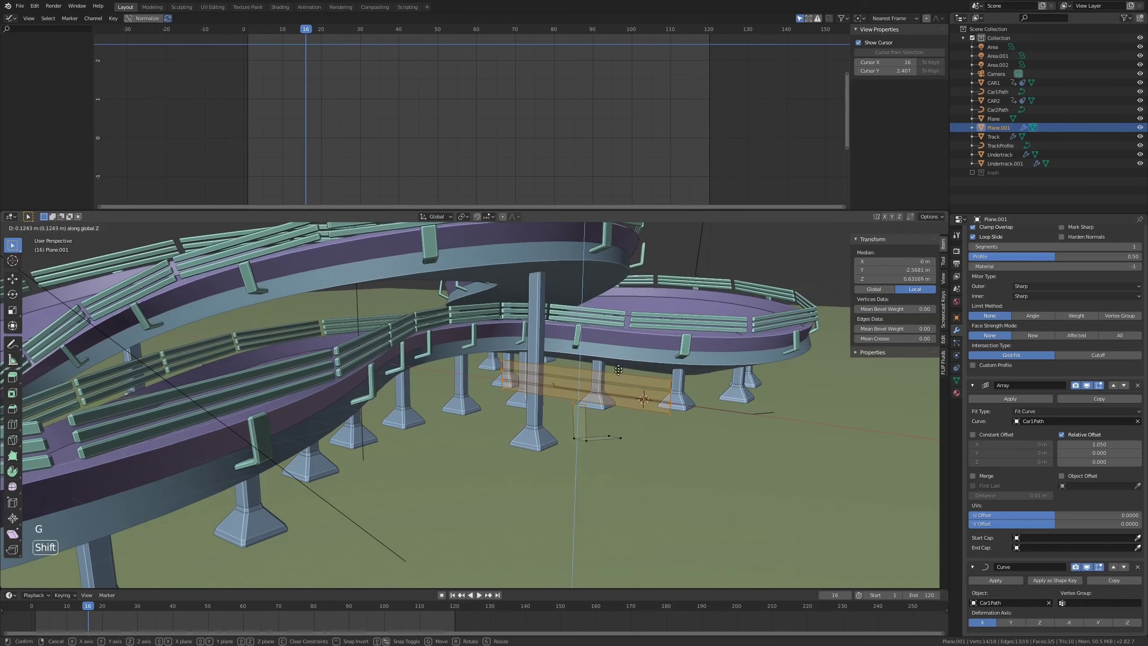
pyautogui.keyDown('shift'); pyautogui.moveTo(620, 371); pyautogui.dragTo(510, 398, button='middle'); pyautogui.keyUp('shift')
pyautogui.scroll(-1, 601, 389)
pyautogui.press('Tab')
# Step: Add five evenly spaced edge loops across the top rail of the guardrail section
pyautogui.scroll(-3, 573, 432)
pyautogui.scroll(2, 470, 432)
pyautogui.scroll(-3, 509, 398)
pyautogui.scroll(2, 346, 471)
pyautogui.scroll(-1, 346, 470)
pyautogui.moveTo(347, 470); pyautogui.dragTo(533, 377, button='middle')
pyautogui.press('Tab')
pyautogui.scroll(1, 362, 488)
pyautogui.keyDown('alt'); pyautogui.scroll(2, 521, 431); pyautogui.keyUp('alt')
pyautogui.hotkey('alt', 'a')
pyautogui.scroll(5, 521, 431)
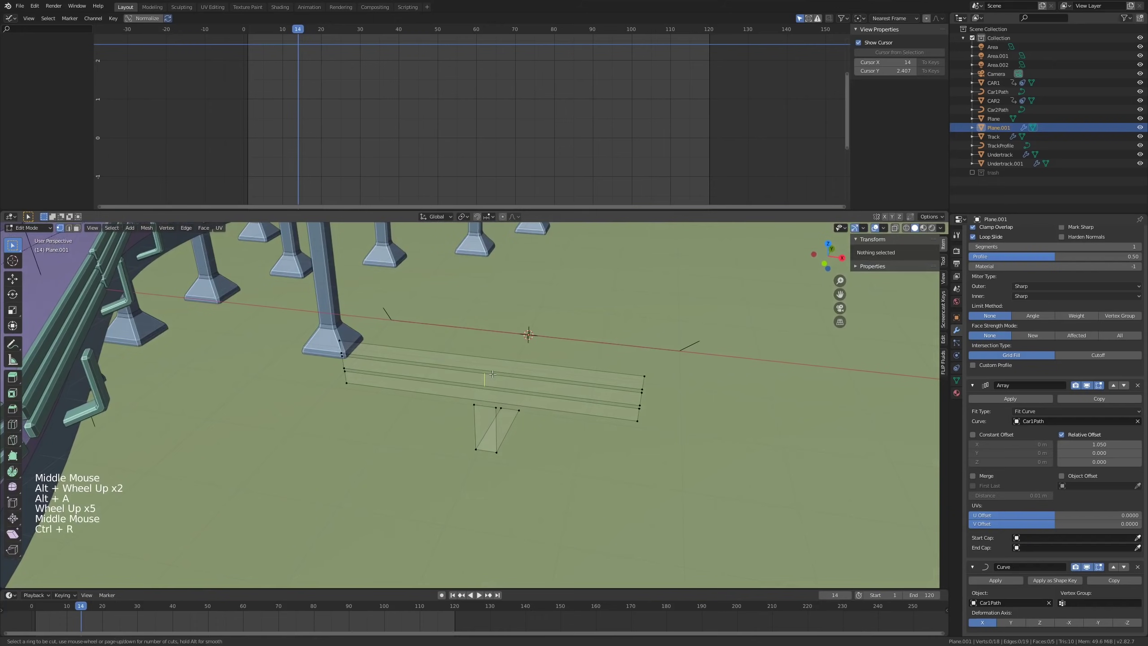
pyautogui.click(481, 353)
pyautogui.rightClick(485, 351)
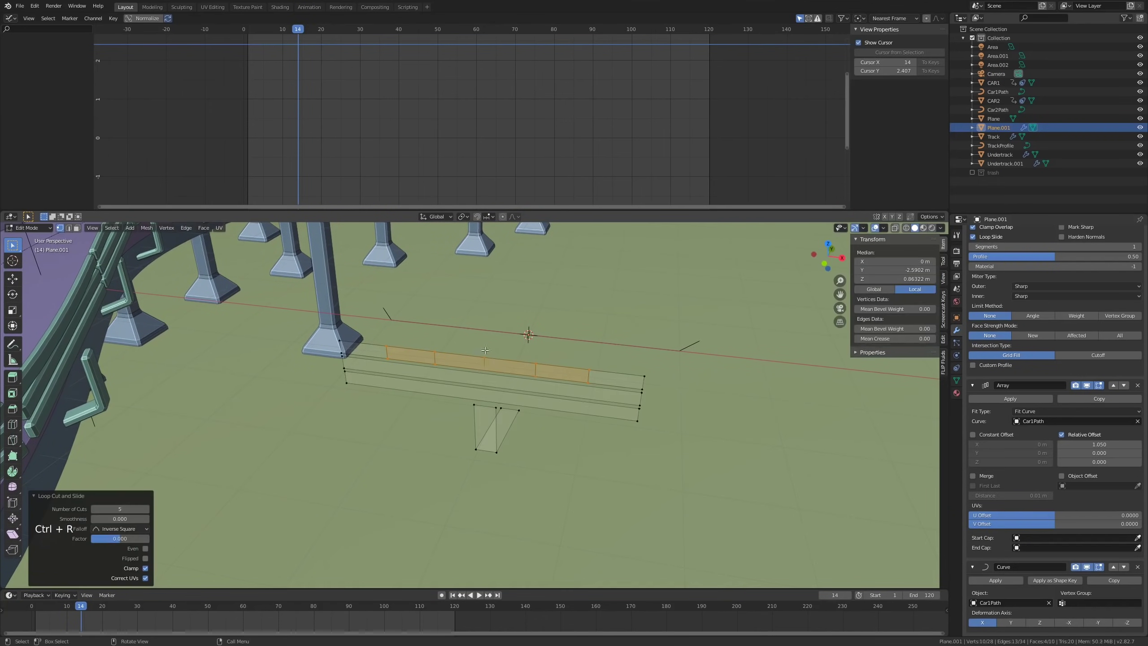
# Step: Add five evenly spaced edge loops to each of the middle and bottom rails and return to Object Mode
pyautogui.click(489, 374)
pyautogui.rightClick(488, 374)
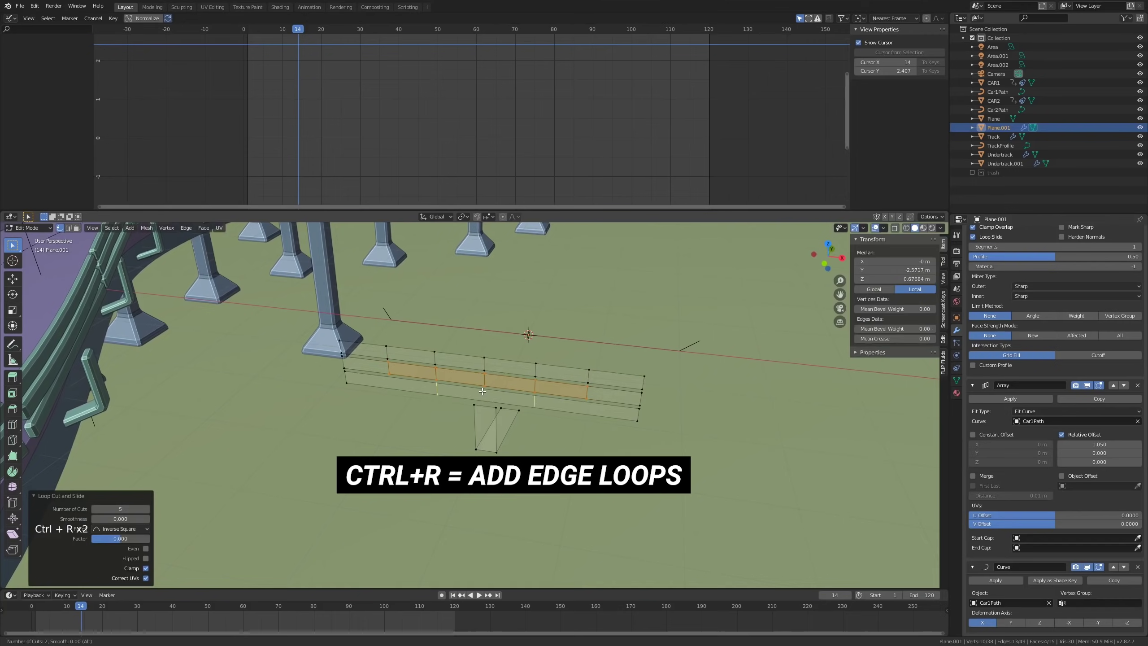
pyautogui.scroll(1, 482, 391)
pyautogui.click(482, 391)
pyautogui.rightClick(481, 391)
pyautogui.scroll(-2, 481, 391)
pyautogui.moveTo(481, 390); pyautogui.dragTo(549, 364, button='middle')
pyautogui.press('Tab')
# Step: Inspect how smoothly the subdivided guardrail follows the track's curves from different angles
pyautogui.scroll(-3, 483, 375)
pyautogui.moveTo(602, 323); pyautogui.dragTo(483, 328, button='middle')
pyautogui.scroll(-3, 528, 312)
pyautogui.hotkey('alt', 'a')
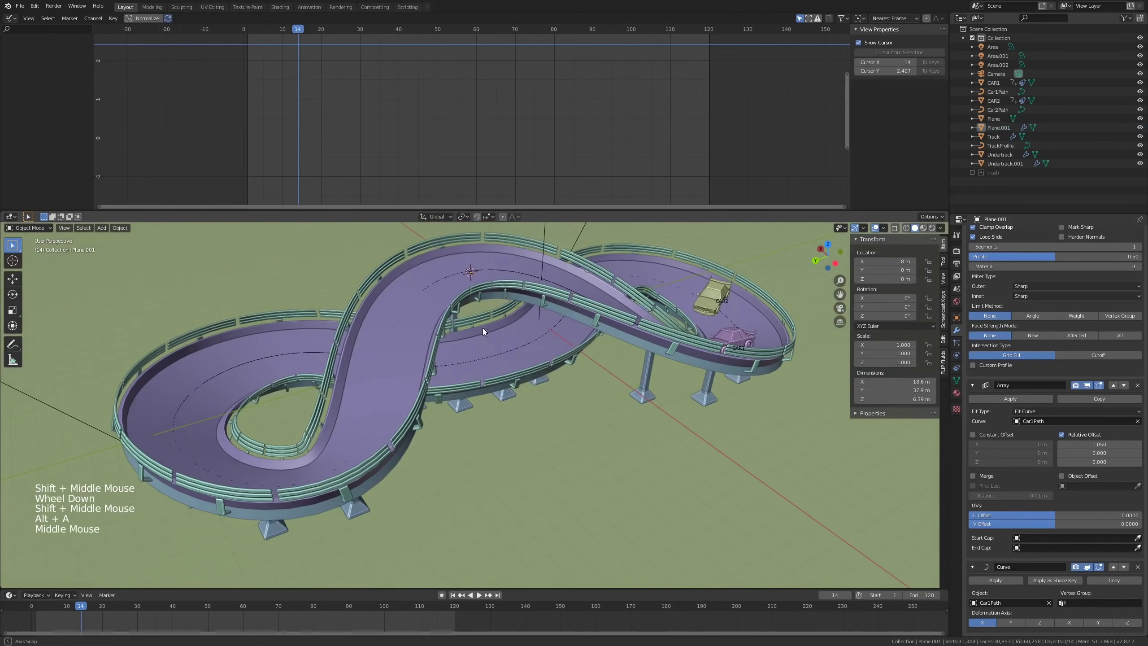
pyautogui.click(545, 283)
pyautogui.moveTo(545, 283); pyautogui.dragTo(891, 333, button='middle')
pyautogui.hotkey('alt', 'a')
pyautogui.scroll(2, 368, 319)
pyautogui.scroll(-1, 368, 318)
pyautogui.scroll(2, 353, 324)
pyautogui.scroll(-1, 391, 341)
pyautogui.scroll(-1, 391, 342)
# Step: Select the guardrail, play the car animation briefly, stop it, and show the guardrail's material settings
pyautogui.click(613, 324)
pyautogui.scroll(-1, 554, 330)
pyautogui.press('space')
pyautogui.scroll(-1, 554, 330)
pyautogui.press('space')
pyautogui.click(955, 393)
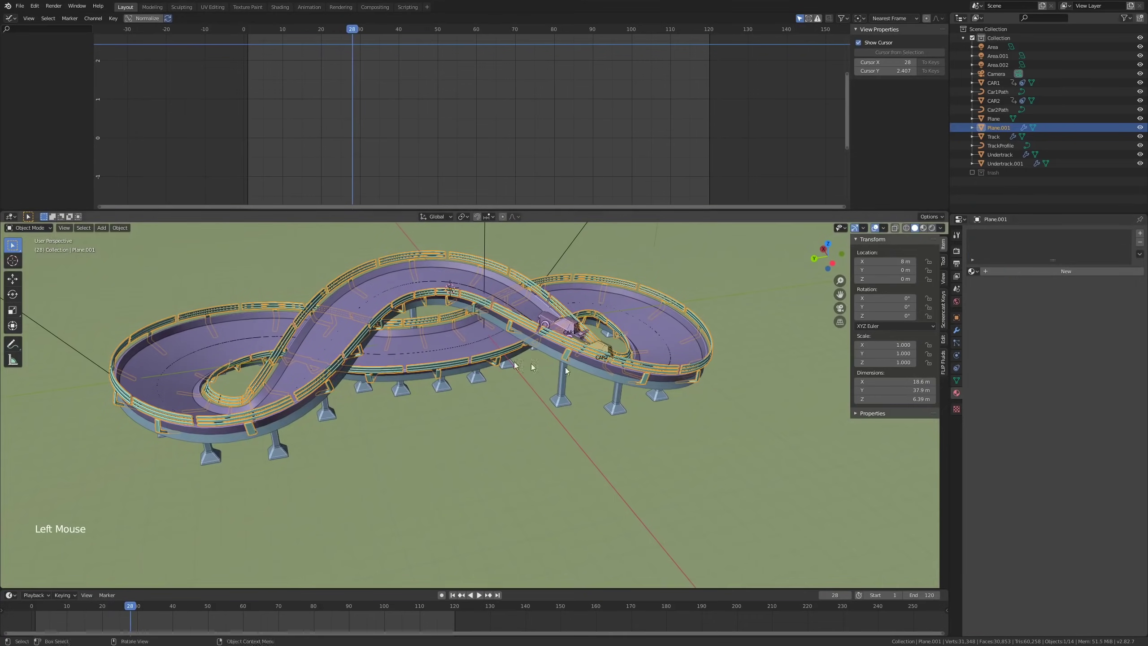
# Step: Duplicate the end edge of the bracket's foot in top view, offsetting the copy -0.31 m in X and 1.33 m in Y
pyautogui.scroll(-1, 633, 373)
pyautogui.moveTo(620, 370); pyautogui.dragTo(528, 364, button='middle')
pyautogui.scroll(1, 432, 320)
pyautogui.press('Tab')
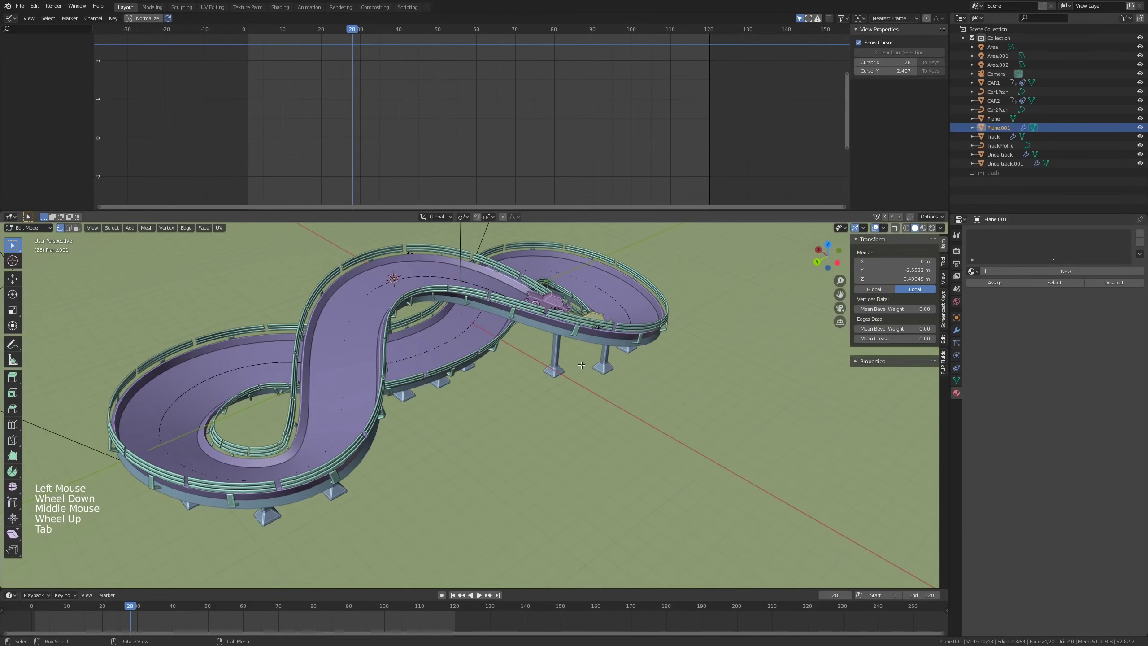
pyautogui.scroll(-2, 346, 420)
pyautogui.press('a')
pyautogui.scroll(-1, 585, 334)
pyautogui.scroll(-5, 585, 334)
pyautogui.moveTo(585, 333); pyautogui.dragTo(547, 369, button='middle')
pyautogui.scroll(2, 609, 357)
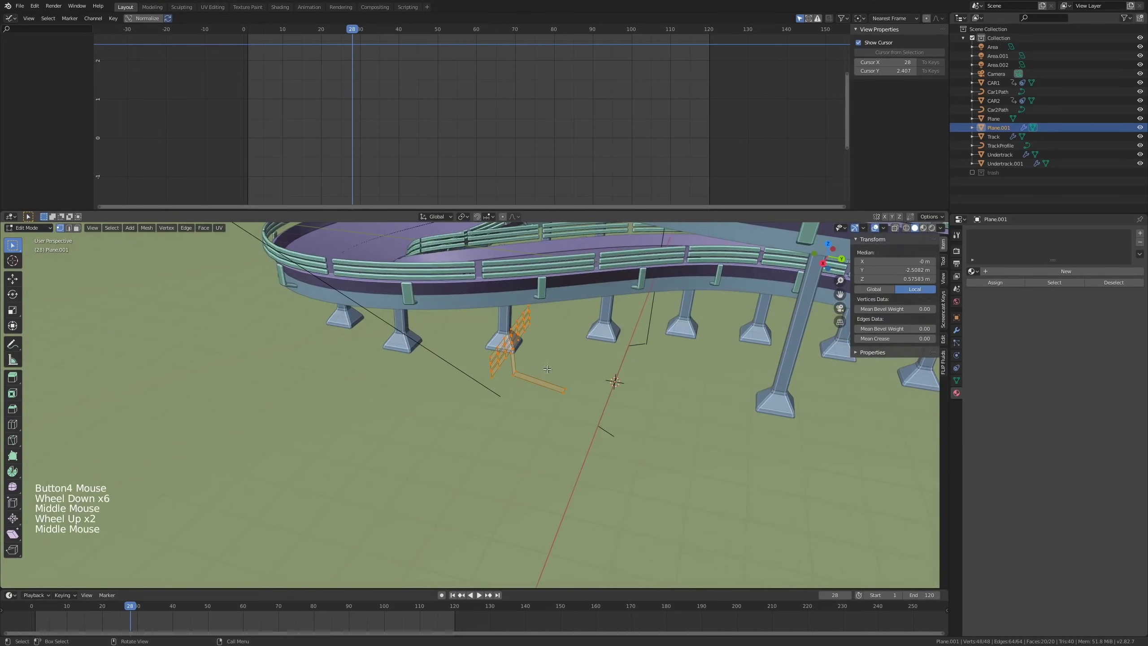
pyautogui.hotkey('alt', 'a')
pyautogui.press('c')
pyautogui.click(568, 394)
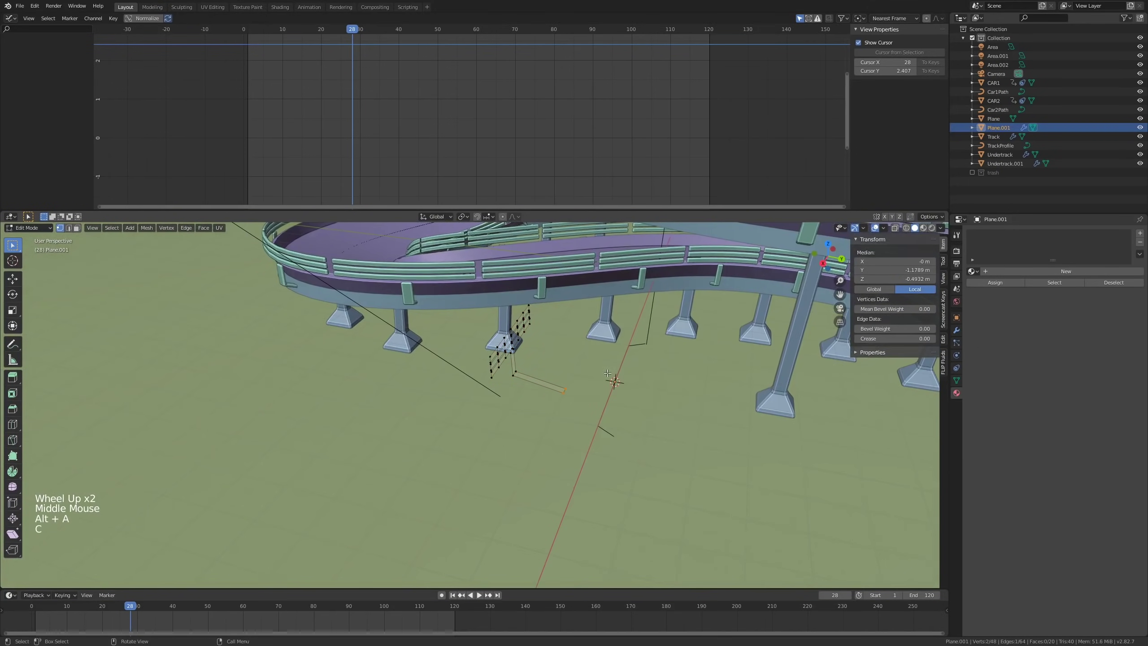
pyautogui.press('KP_7')
pyautogui.scroll(-1, 607, 373)
pyautogui.hotkey('shift', 'd')
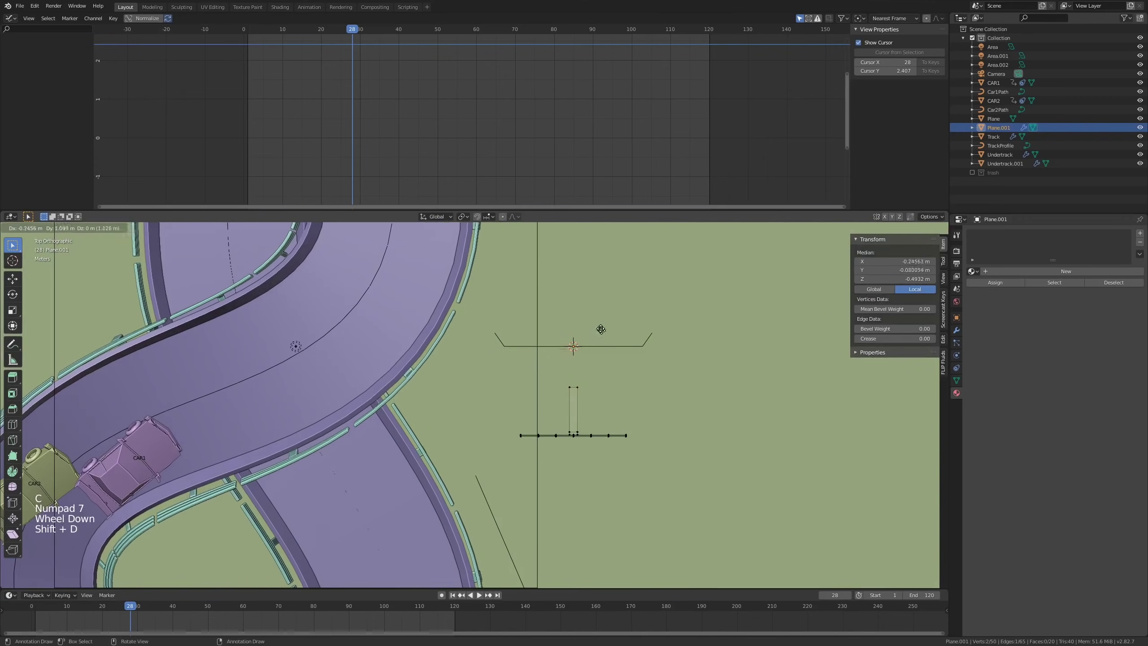
pyautogui.click(603, 329)
# Step: Rotate the copied edge 90° about Z and move it -0.679 m in X and -0.155 m in Y
pyautogui.press('r')
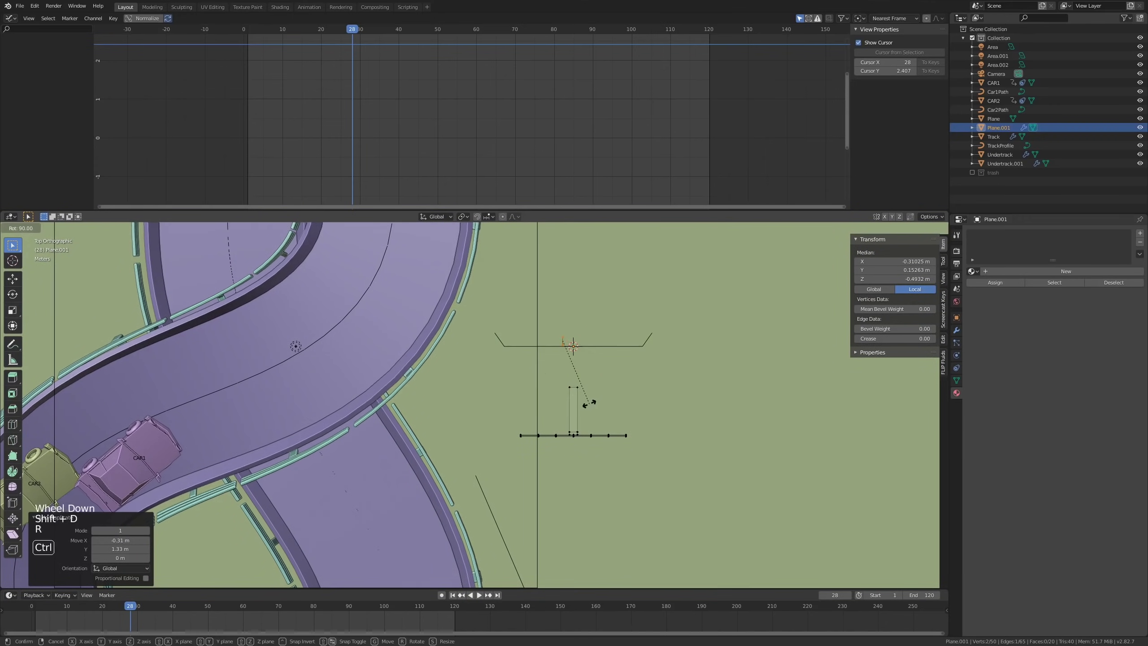
pyautogui.keyDown('ctrl'); pyautogui.click(589, 403); pyautogui.keyUp('ctrl')
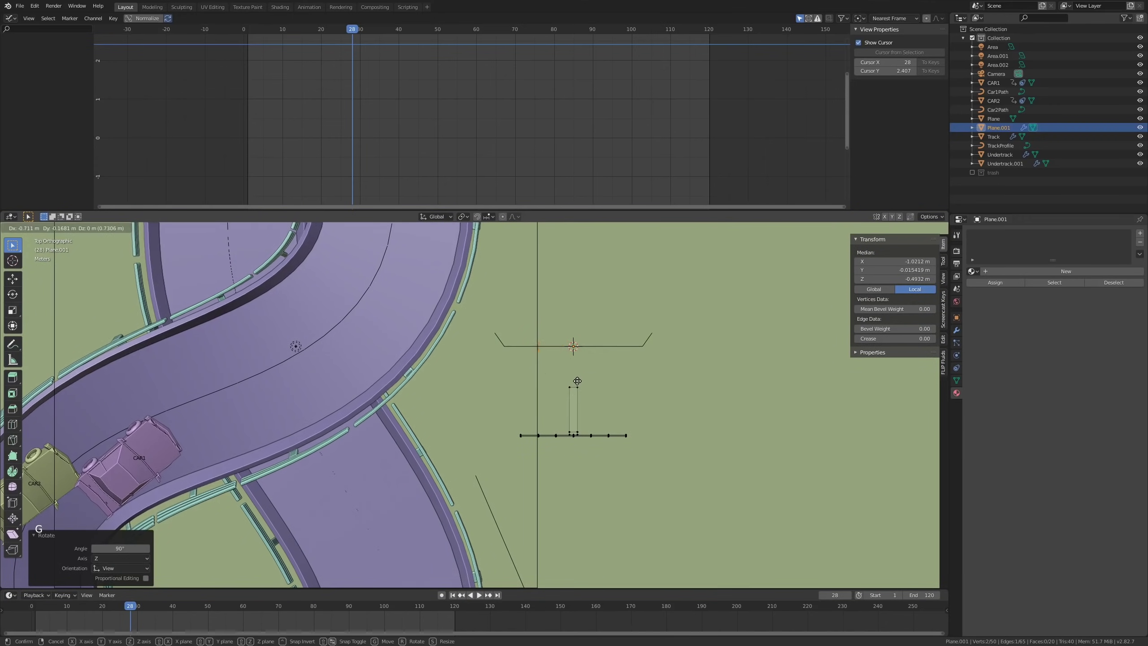
pyautogui.click(587, 376)
# Step: Extrude the copied edge about 2 m along X to form a flat centre-line strip
pyautogui.press('e')
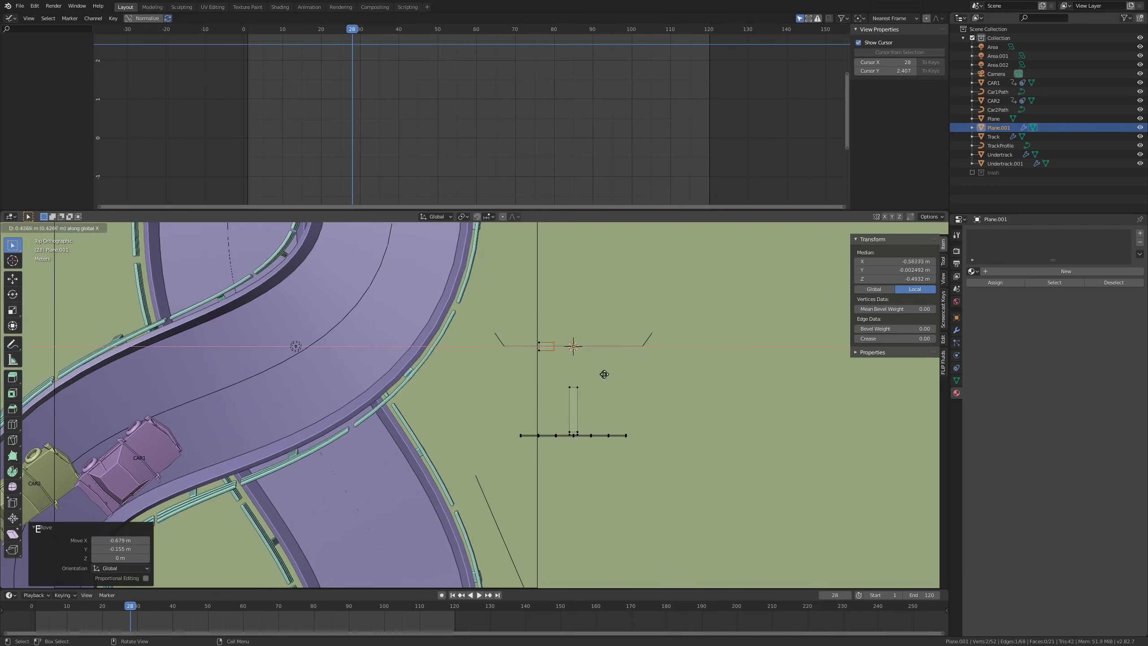
pyautogui.moveTo(659, 377); pyautogui.dragTo(582, 384, button='middle')
pyautogui.scroll(-1, 605, 348)
pyautogui.press('Tab')
pyautogui.scroll(-4, 605, 348)
pyautogui.hotkey('alt', 'z')
pyautogui.hotkey('alt', 'z')
pyautogui.scroll(2, 582, 384)
pyautogui.press('Tab')
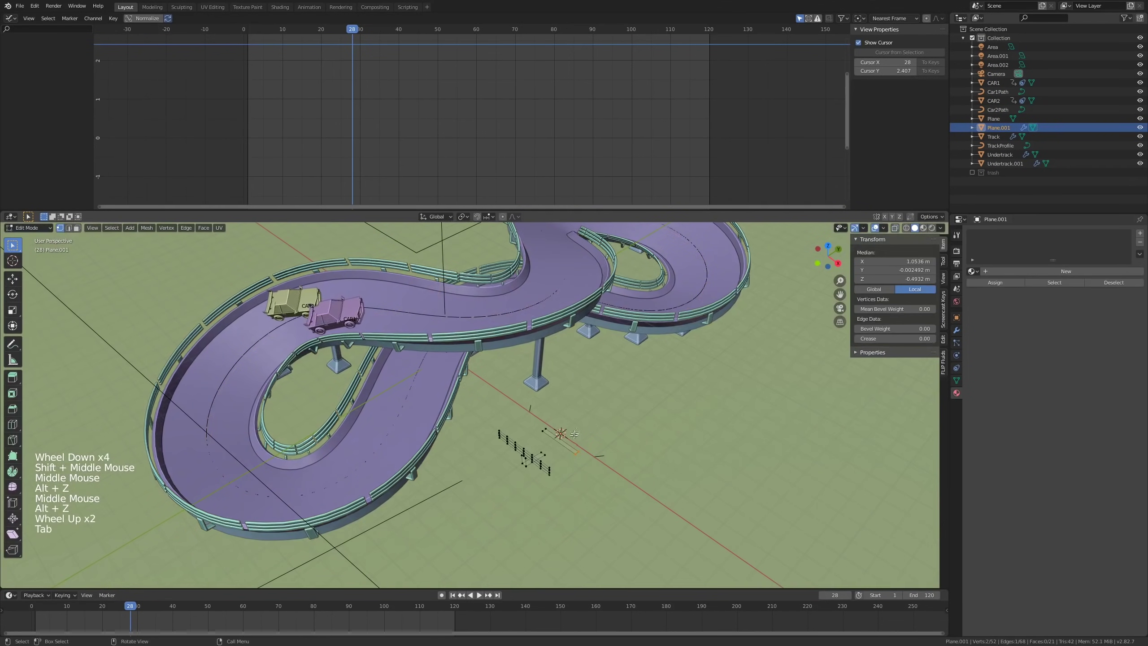
# Step: Select the strip's face and raise it 0.507 m in Z so the lane dashes rise to the road surface
pyautogui.press('3')
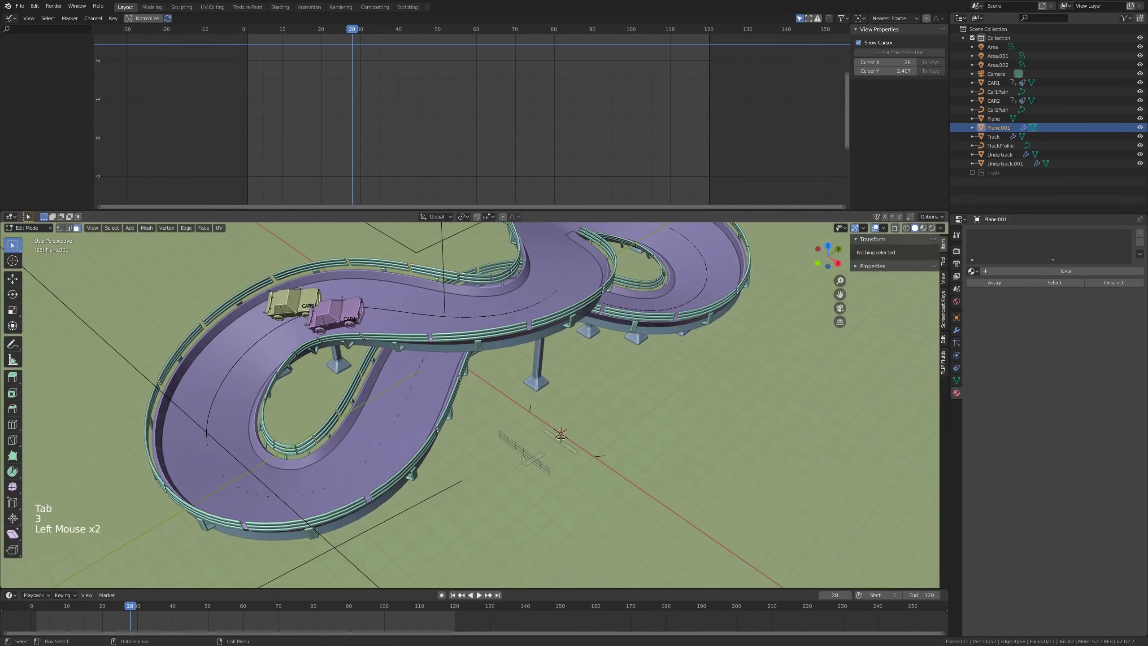
pyautogui.click(560, 441)
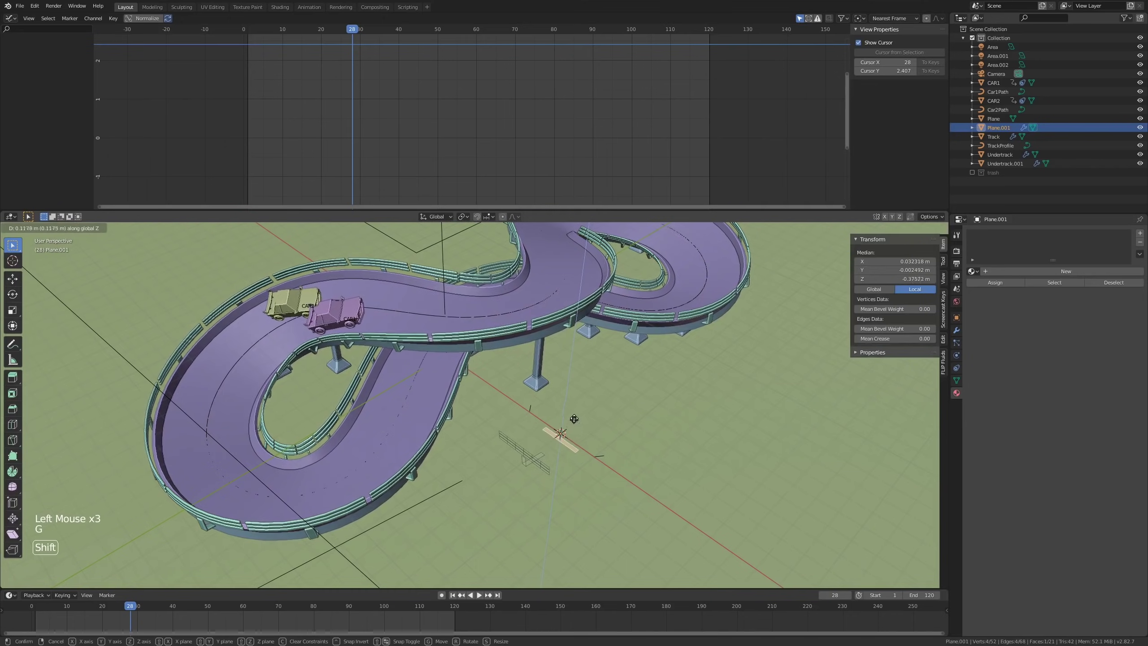
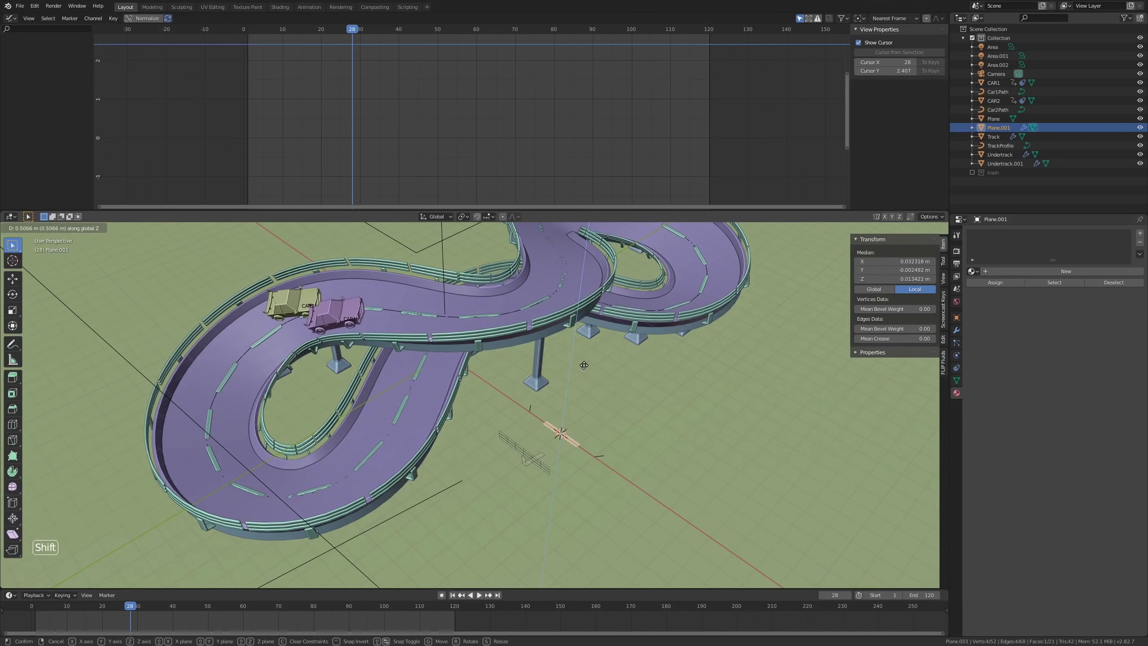
pyautogui.click(584, 365)
pyautogui.scroll(2, 576, 444)
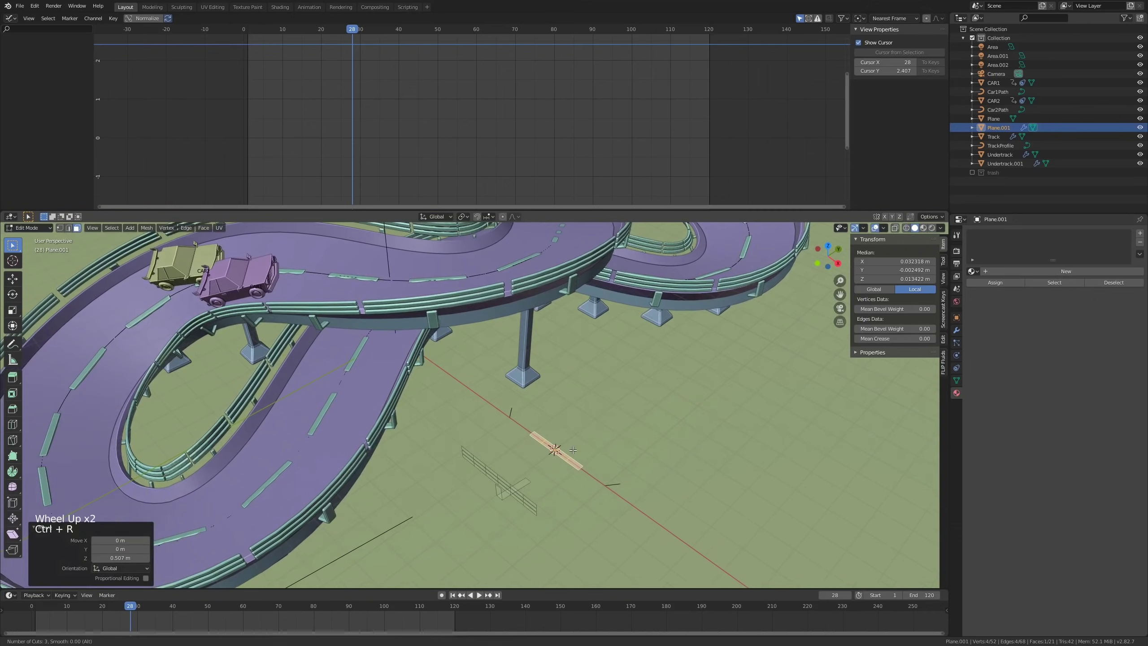
# Step: Divide the centre-line strip across its length with 6 evenly spaced loop cuts
pyautogui.rightClick(572, 449)
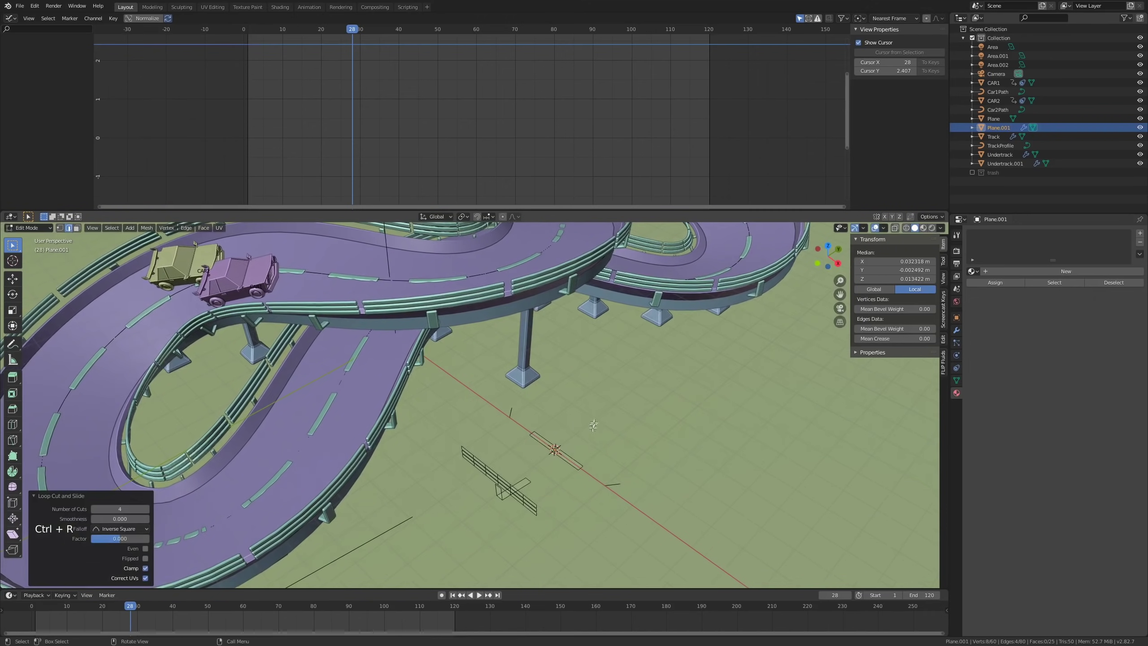
pyautogui.hotkey('ctrl', 'z')
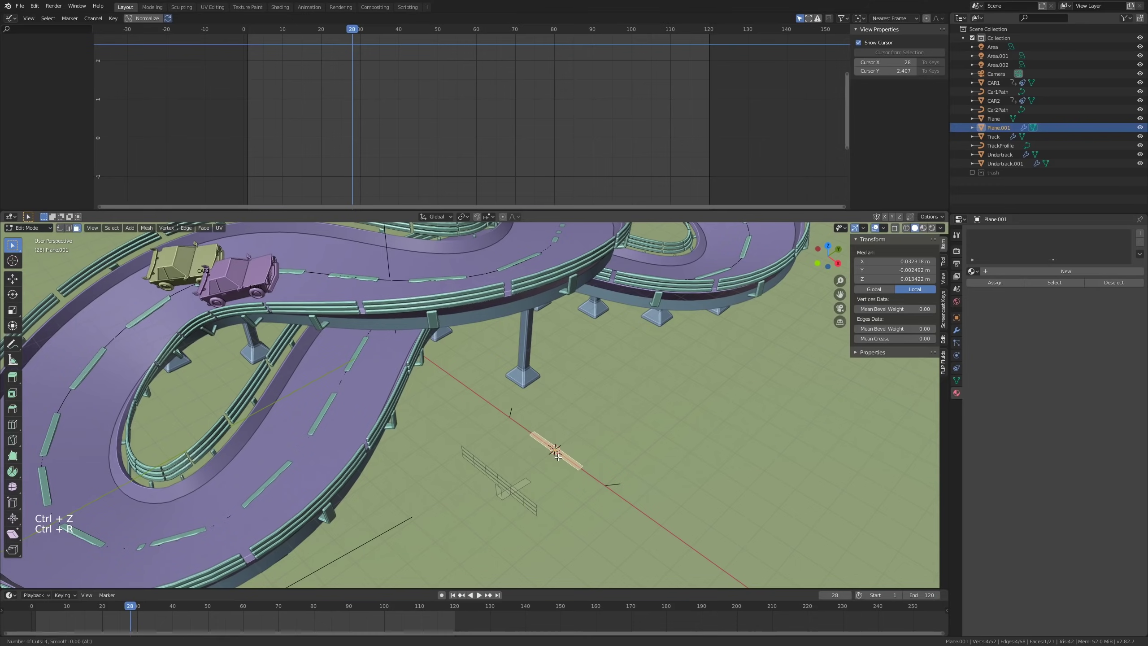
pyautogui.click(555, 452)
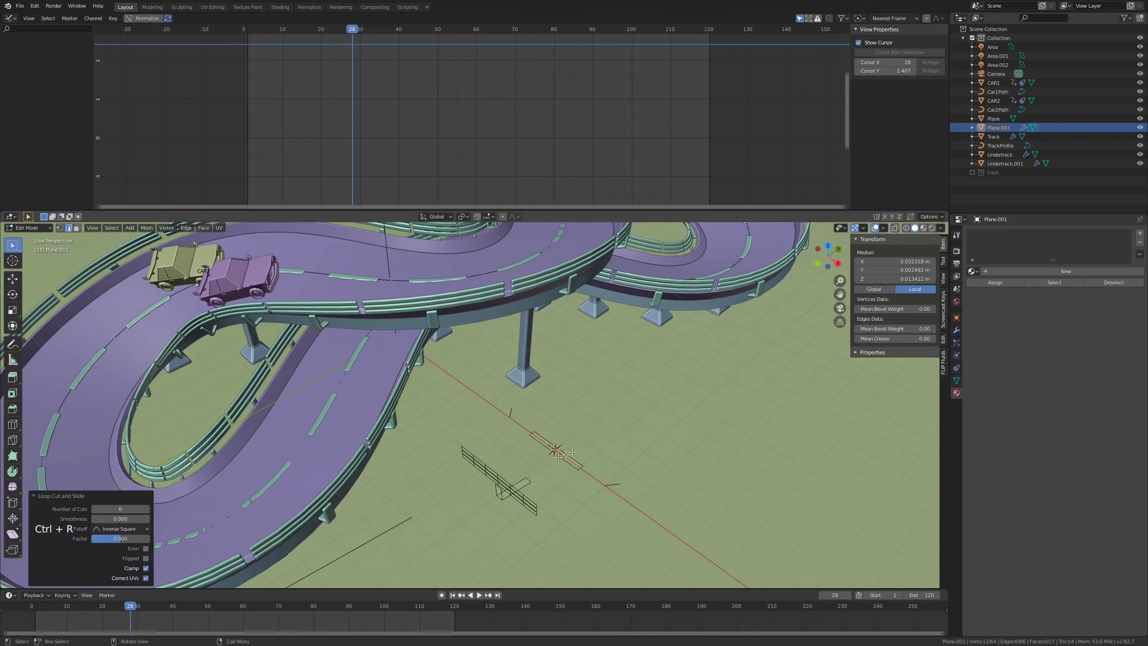
pyautogui.press('Tab')
pyautogui.scroll(-1, 587, 421)
pyautogui.scroll(1, 570, 406)
pyautogui.scroll(-1, 568, 400)
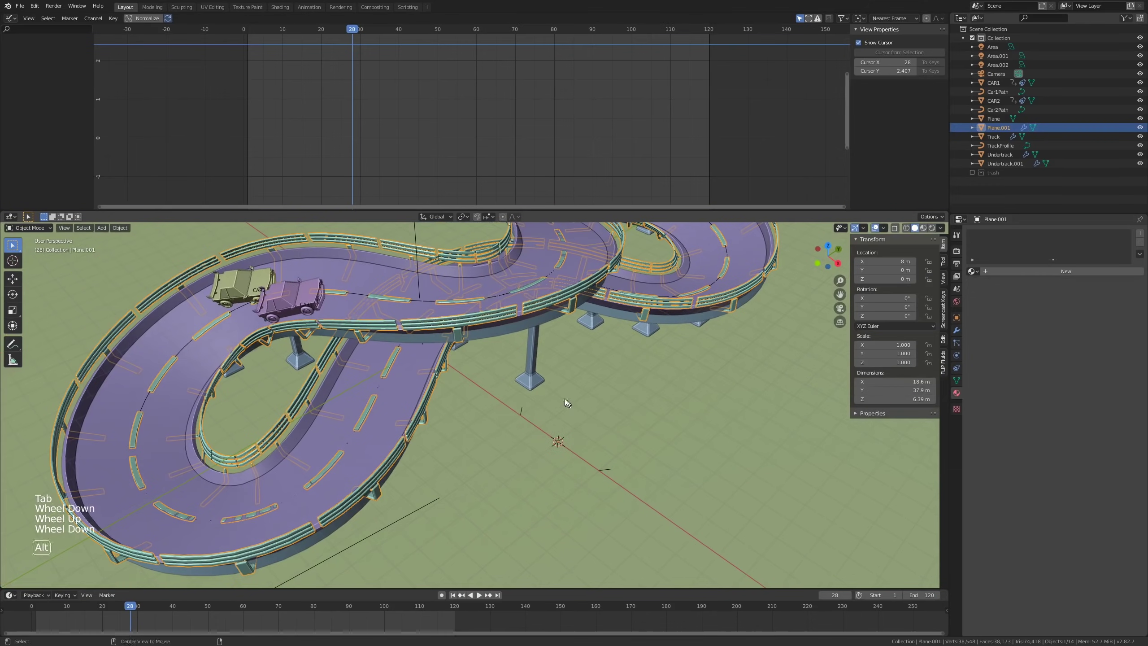
pyautogui.hotkey('alt', 'a')
pyautogui.press('Tab')
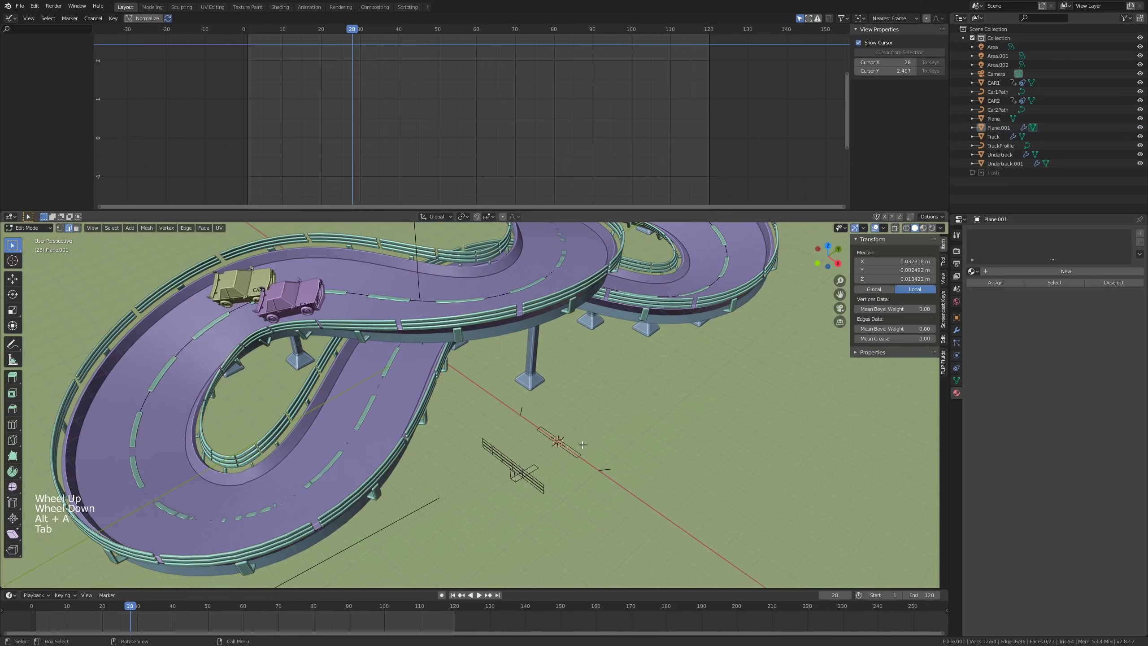
# Step: Expand the selection to the whole centre-line strip and raise it 0.0241 m in Z above the road
pyautogui.press('g')
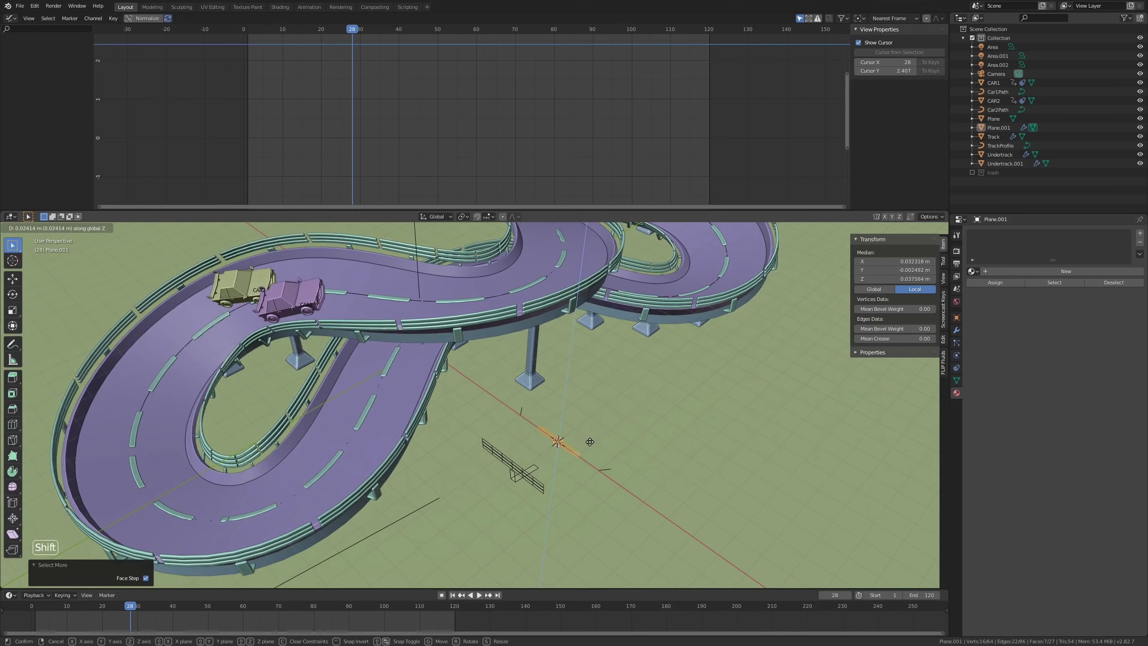
pyautogui.click(589, 442)
pyautogui.scroll(7, 590, 442)
pyautogui.scroll(-2, 199, 487)
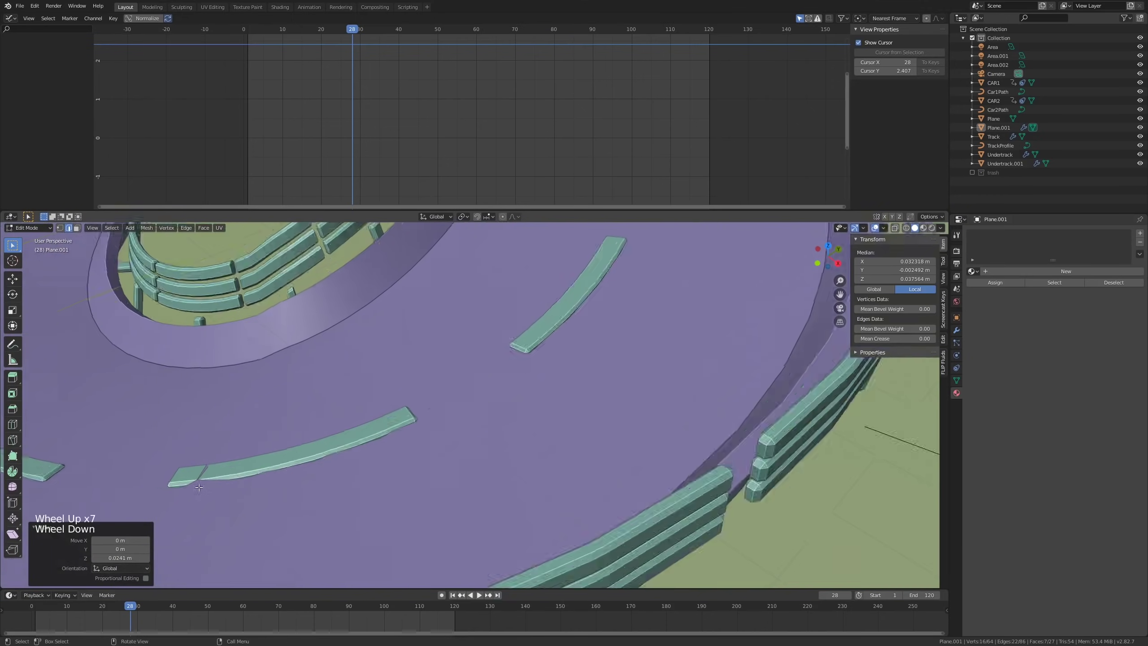
pyautogui.moveTo(199, 486); pyautogui.dragTo(332, 421, button='middle')
pyautogui.scroll(-1, 269, 472)
pyautogui.scroll(-1, 317, 452)
pyautogui.scroll(-3, 353, 416)
pyautogui.scroll(1, 352, 416)
pyautogui.press('Tab')
pyautogui.click(363, 406)
pyautogui.press('Tab')
pyautogui.scroll(1, 298, 419)
pyautogui.scroll(-2, 299, 419)
pyautogui.press('Tab')
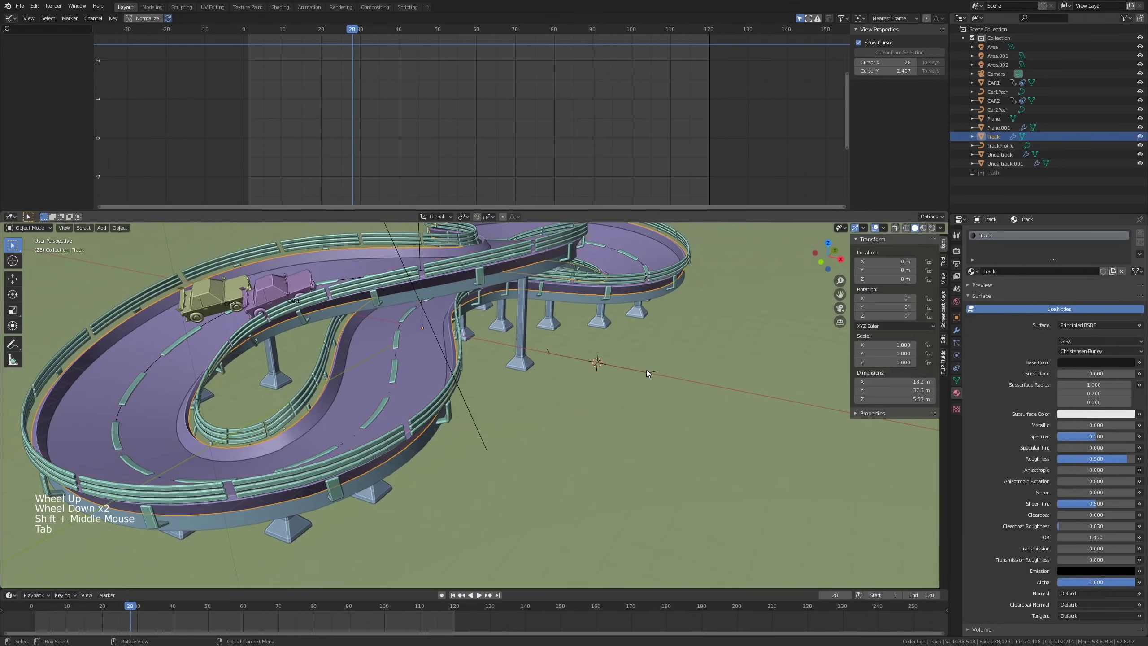
pyautogui.click(645, 370)
pyautogui.moveTo(640, 370)
pyautogui.mouseDown(button='middle')
pyautogui.moveTo(605, 371)
pyautogui.moveTo(627, 356)
pyautogui.mouseUp(button='middle')
pyautogui.scroll(-1, 526, 370)
pyautogui.moveTo(525, 370); pyautogui.dragTo(332, 373, button='middle')
pyautogui.scroll(-1, 331, 374)
pyautogui.scroll(3, 353, 407)
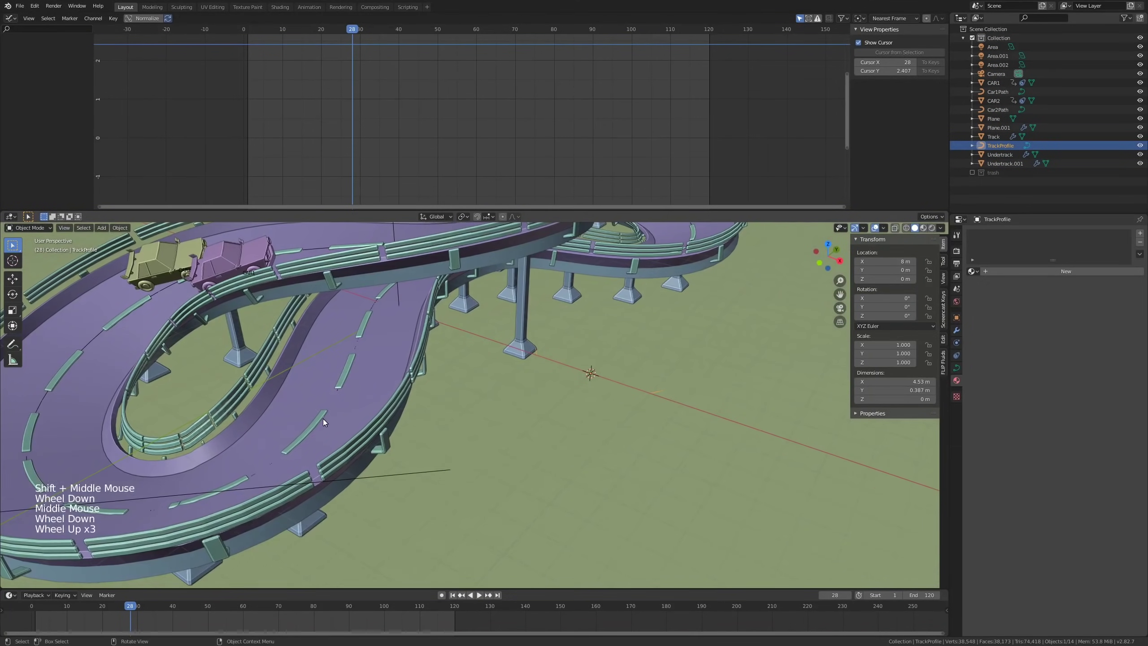
# Step: Select the guardrail object and raise its centre-line strip another 0.0297 m in Z
pyautogui.click(323, 422)
pyautogui.click(327, 419)
pyautogui.click(362, 424)
pyautogui.click(366, 428)
pyautogui.click(377, 431)
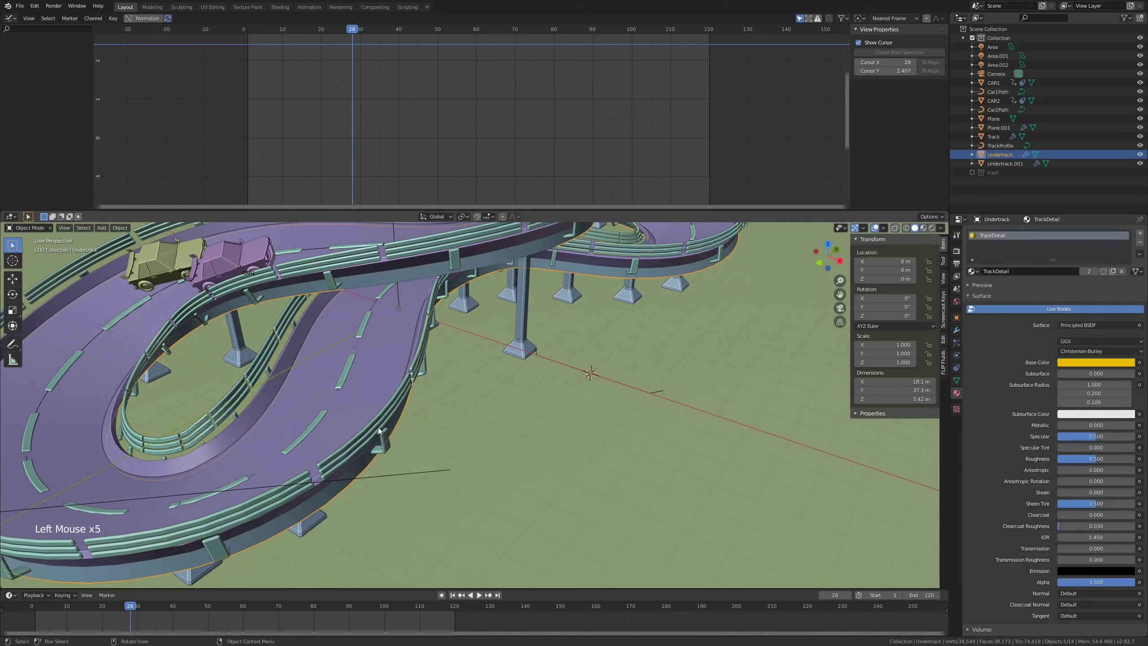
pyautogui.click(379, 427)
pyautogui.press('Tab')
pyautogui.press('g')
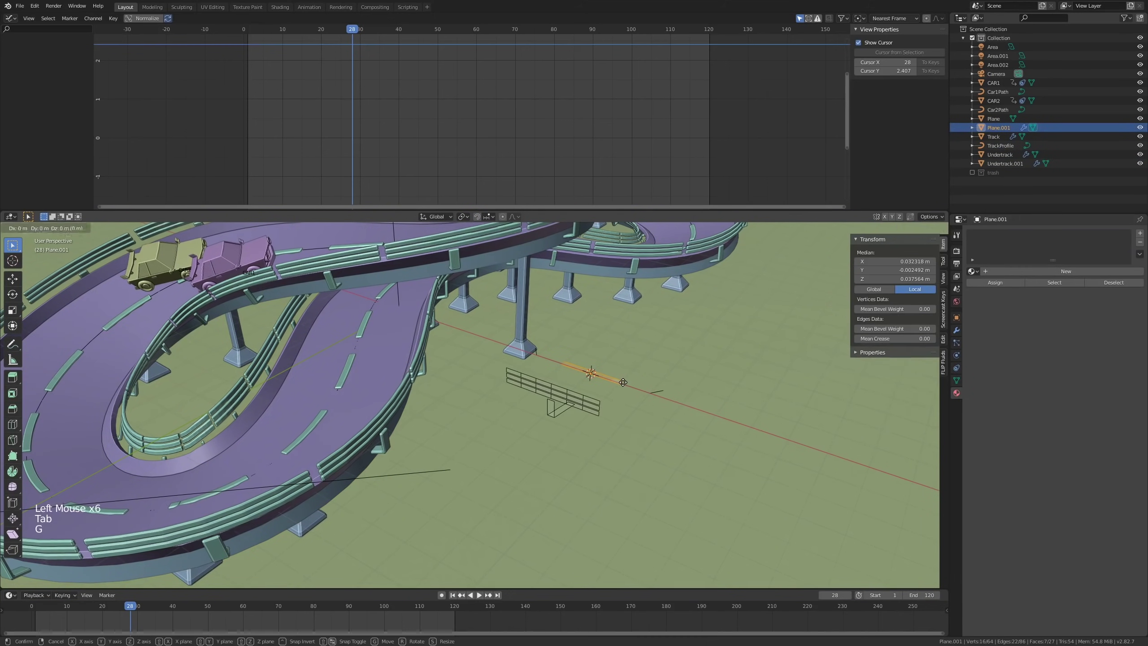
pyautogui.click(624, 374)
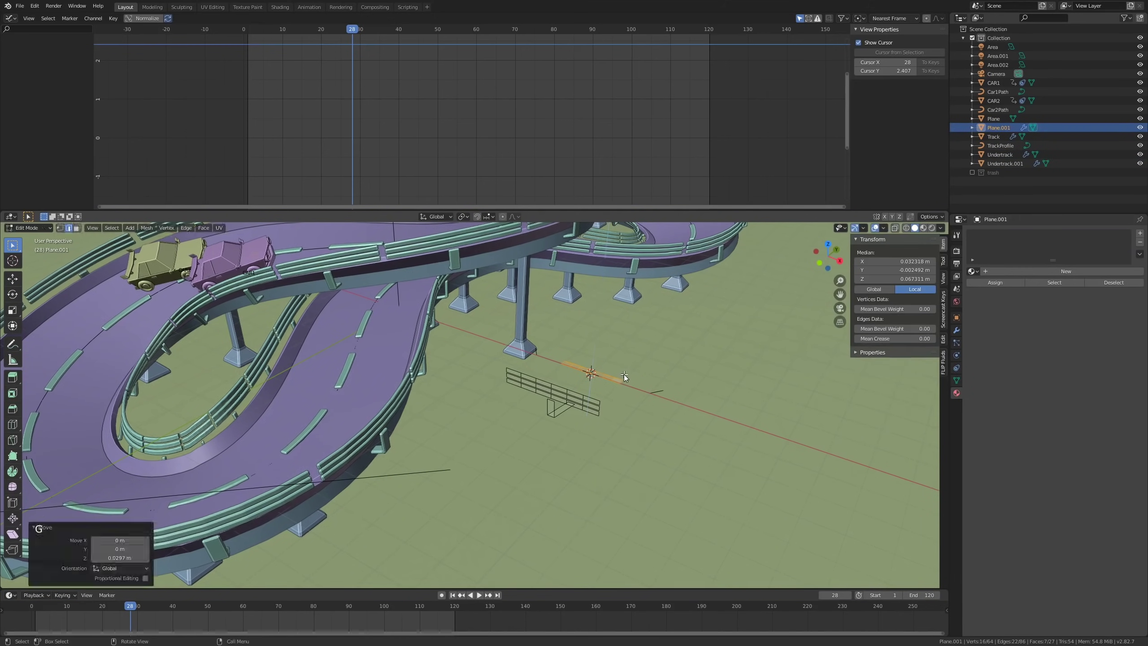
# Step: Leave mesh editing, deselect everything and preview the whole track in rendered shading
pyautogui.press('Tab')
pyautogui.scroll(-2, 545, 341)
pyautogui.scroll(1, 545, 332)
pyautogui.hotkey('alt', 'a')
pyautogui.keyDown('shift'); pyautogui.moveTo(544, 332); pyautogui.dragTo(567, 382, button='middle'); pyautogui.keyUp('shift')
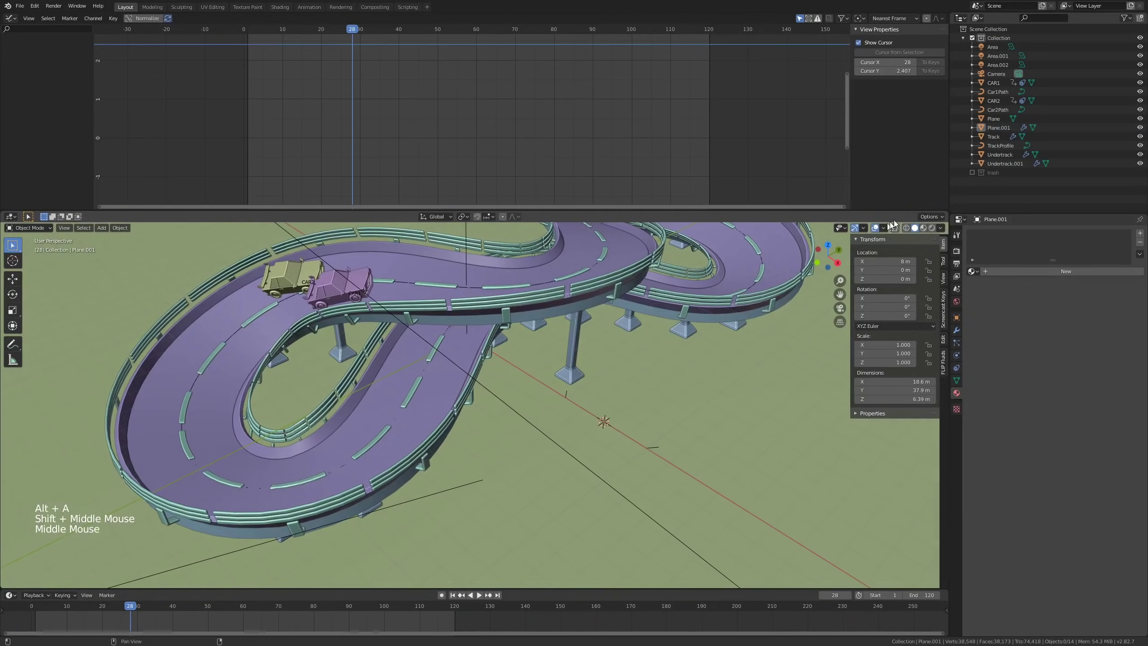
pyautogui.click(932, 228)
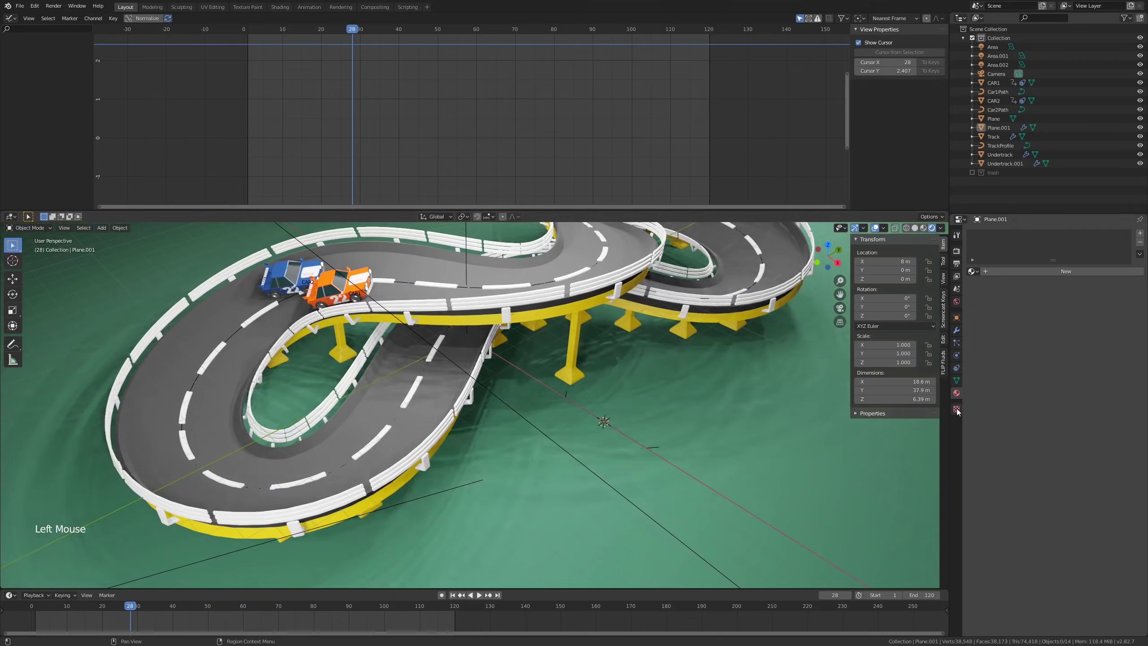
pyautogui.scroll(-1, 594, 453)
pyautogui.moveTo(591, 382)
pyautogui.keyDown('shift'); pyautogui.mouseDown(button='middle')
pyautogui.moveTo(593, 453)
pyautogui.moveTo(823, 396)
pyautogui.mouseUp(button='middle'); pyautogui.keyUp('shift')
pyautogui.scroll(-2, 594, 453)
pyautogui.scroll(1, 823, 395)
pyautogui.scroll(-1, 824, 395)
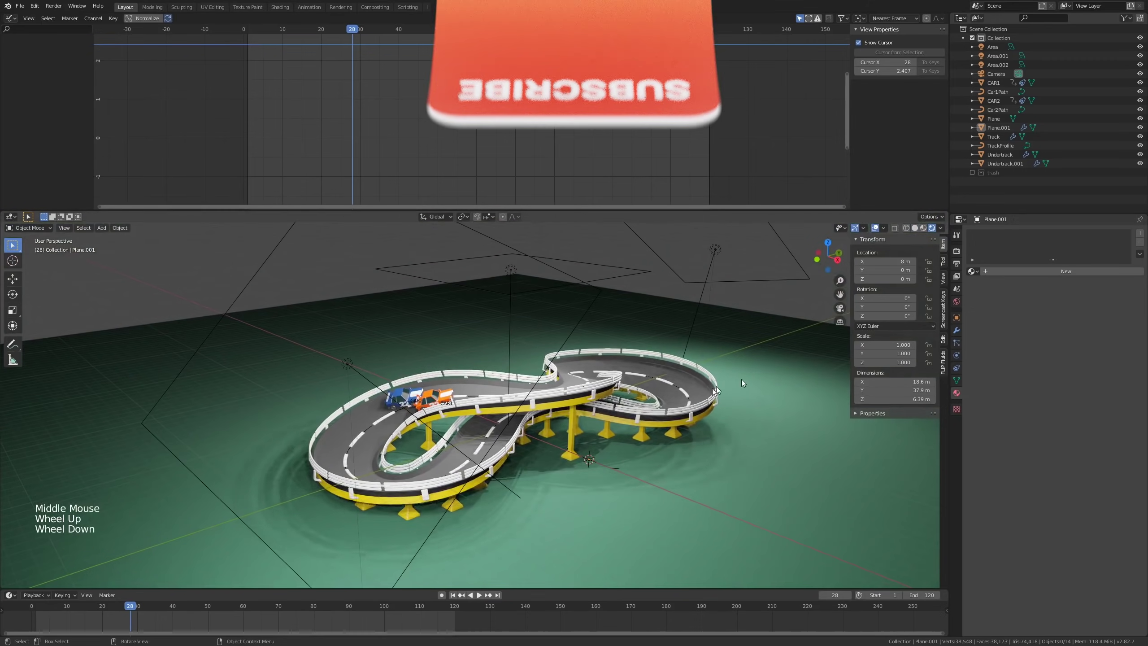
pyautogui.scroll(2, 740, 378)
# Step: Create a new material for the guardrail object and name it Guardrail
pyautogui.click(1026, 271)
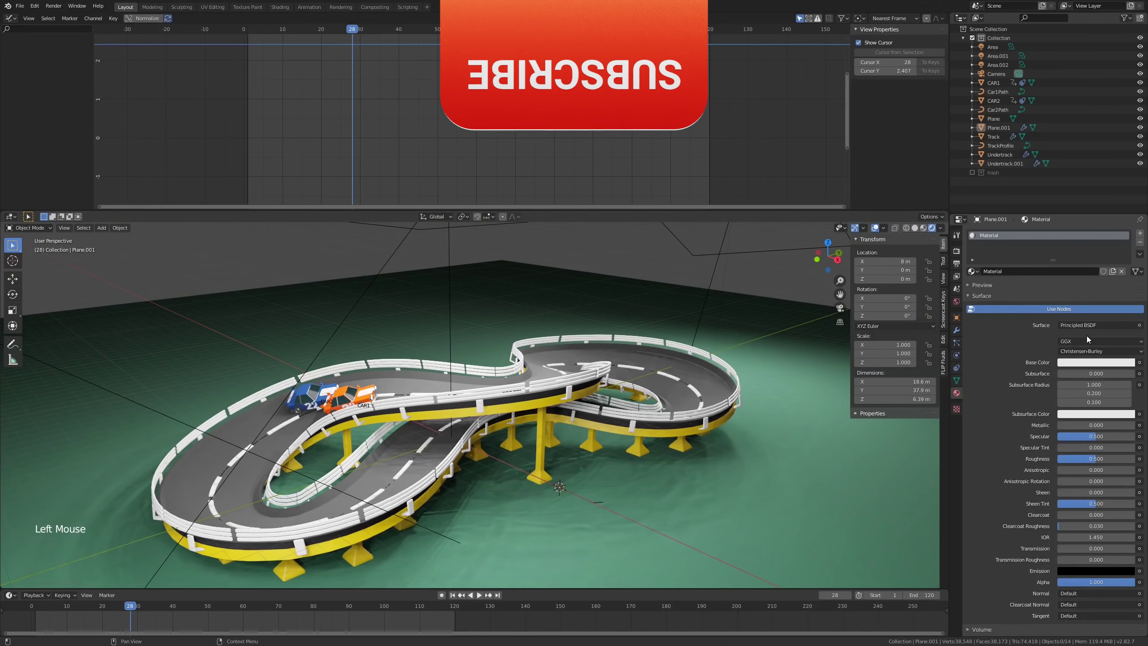
pyautogui.click(1055, 267)
pyautogui.write('Meta')
pyautogui.write('Guardra')
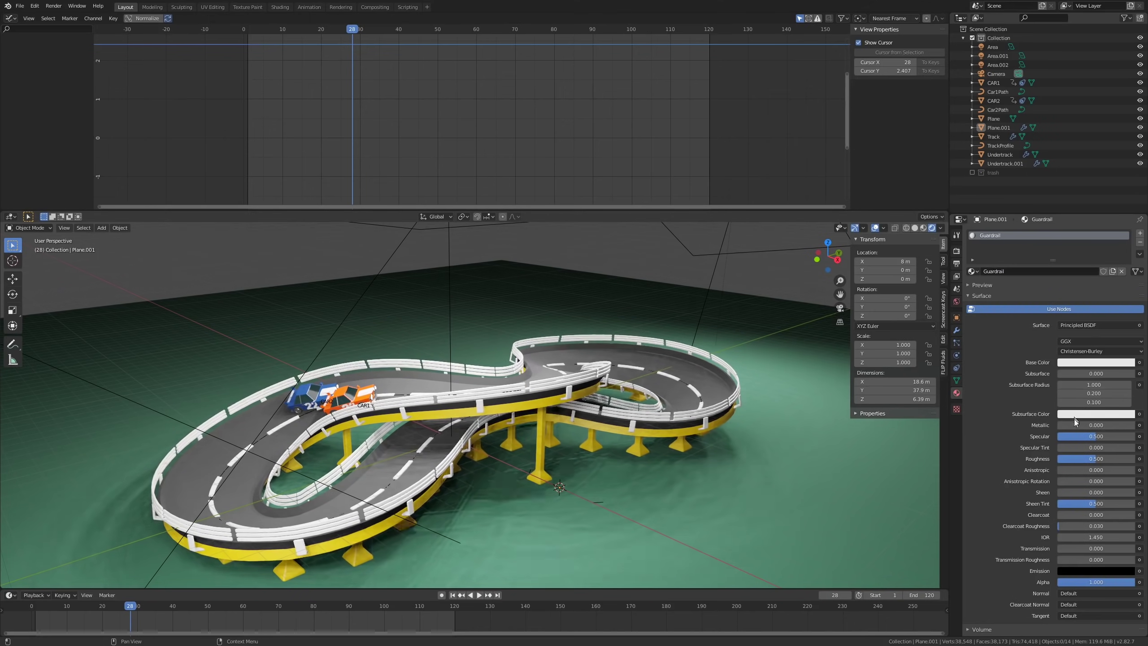
# Step: Set the Guardrail material's Metallic to 1.000 and its base colour to hue 0.445, saturation 0.200, value 0.300
pyautogui.moveTo(1074, 425); pyautogui.dragTo(1132, 425)
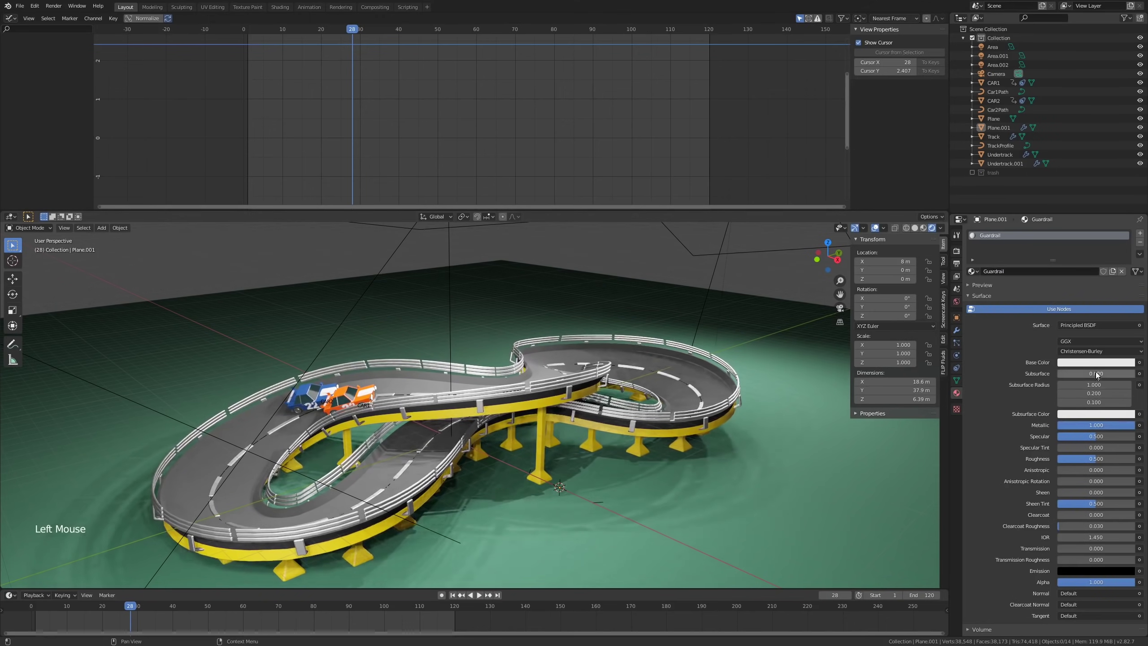
pyautogui.click(1098, 363)
pyautogui.click(1065, 242)
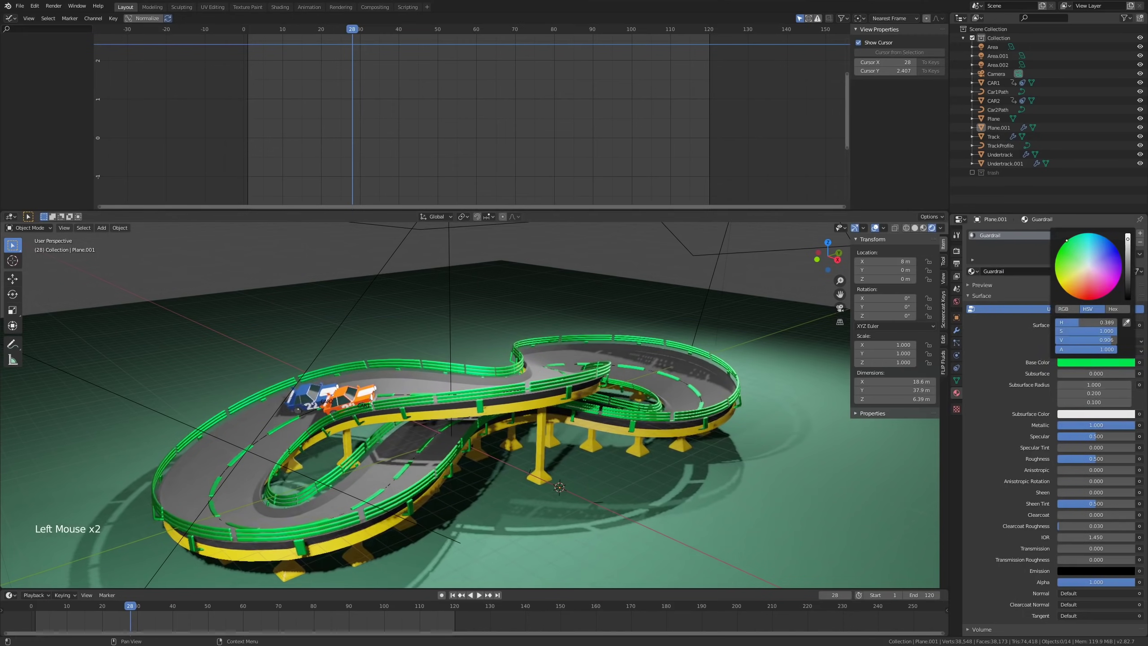
pyautogui.keyDown('ctrl'); pyautogui.scroll(-2, 1099, 333); pyautogui.keyUp('ctrl')
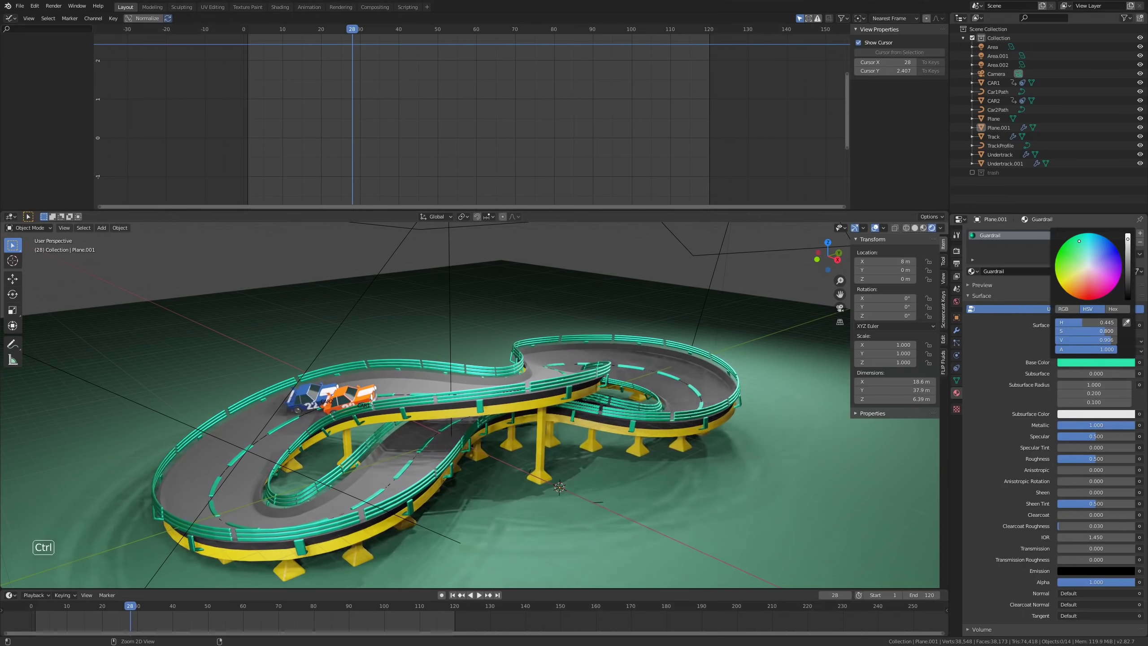
pyautogui.keyDown('ctrl'); pyautogui.moveTo(1099, 340); pyautogui.dragTo(1062, 340); pyautogui.keyUp('ctrl')
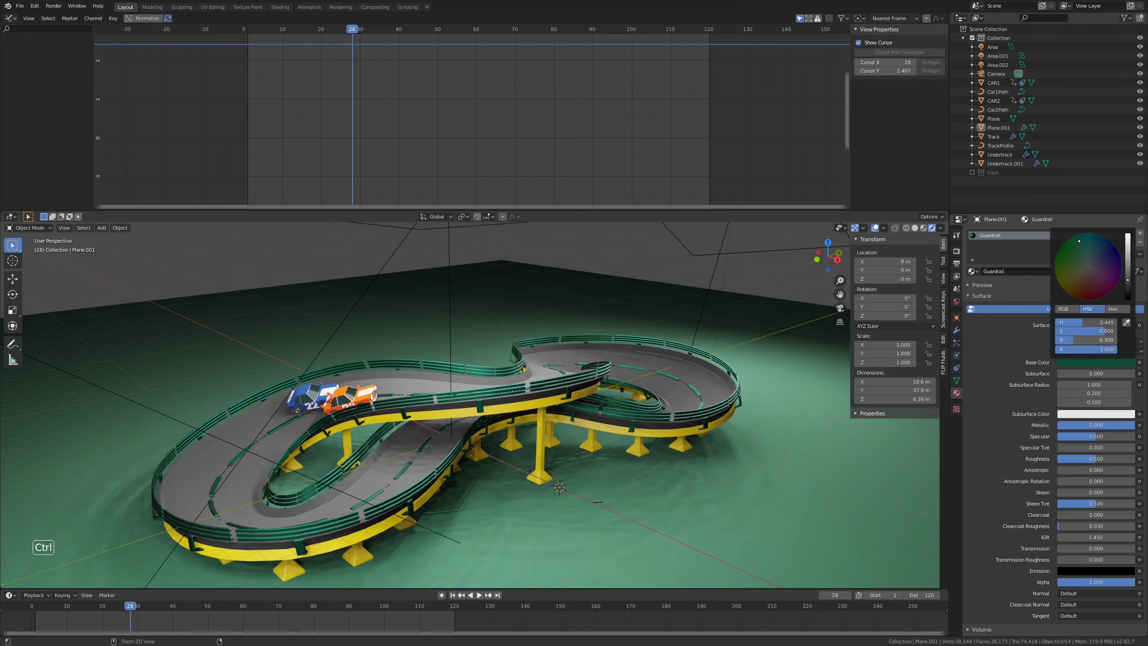
pyautogui.keyDown('ctrl'); pyautogui.scroll(-5, 1106, 334); pyautogui.keyUp('ctrl')
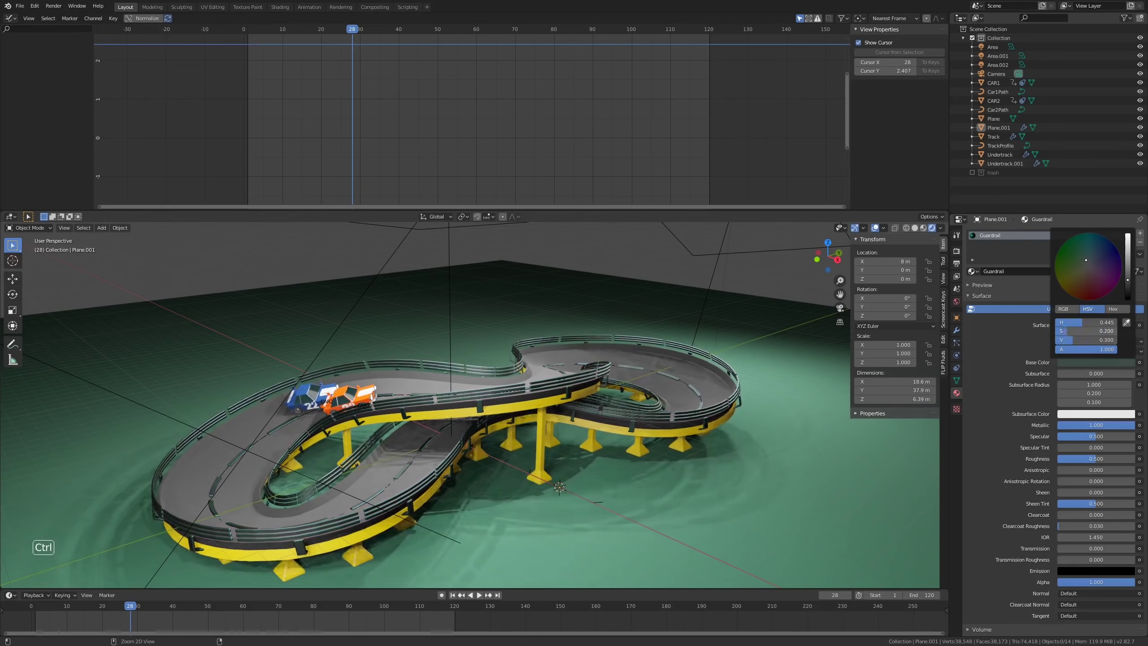
# Step: Look through the camera and play the car animation briefly to check the guardrail's new look
pyautogui.moveTo(560, 403); pyautogui.dragTo(723, 433, button='middle')
pyautogui.press('KP_0')
pyautogui.hotkey('alt', 'a')
pyautogui.scroll(3, 658, 375)
pyautogui.press('space')
pyautogui.keyDown('shift'); pyautogui.moveTo(652, 384); pyautogui.dragTo(608, 431, button='middle'); pyautogui.keyUp('shift')
pyautogui.press('space')
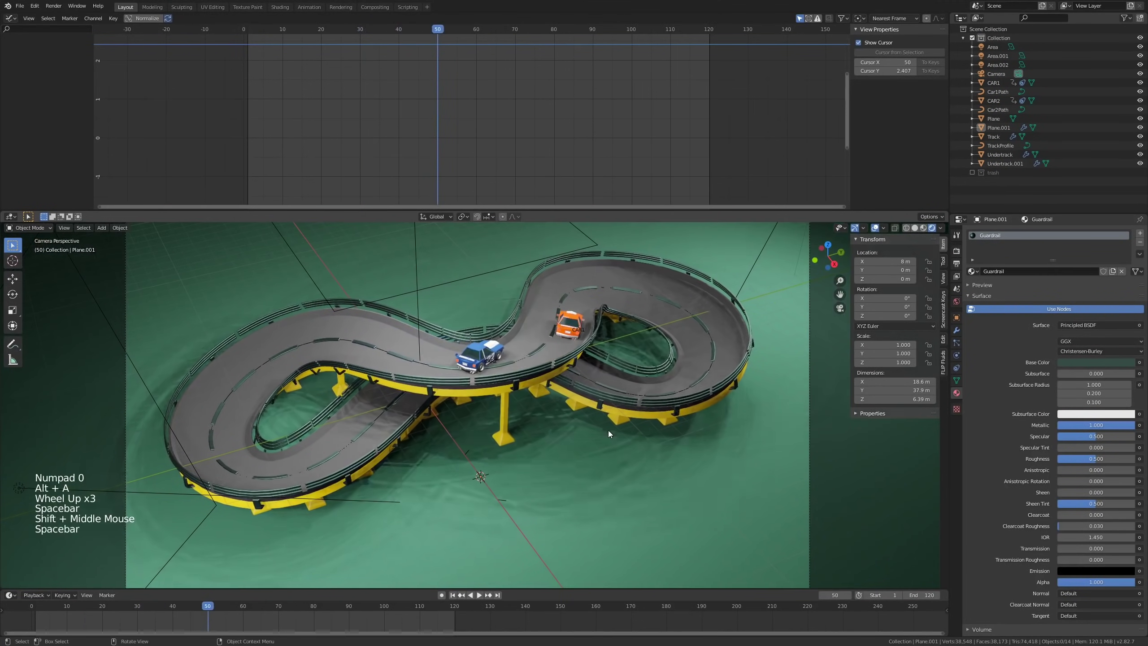
pyautogui.scroll(5, 1052, 268)
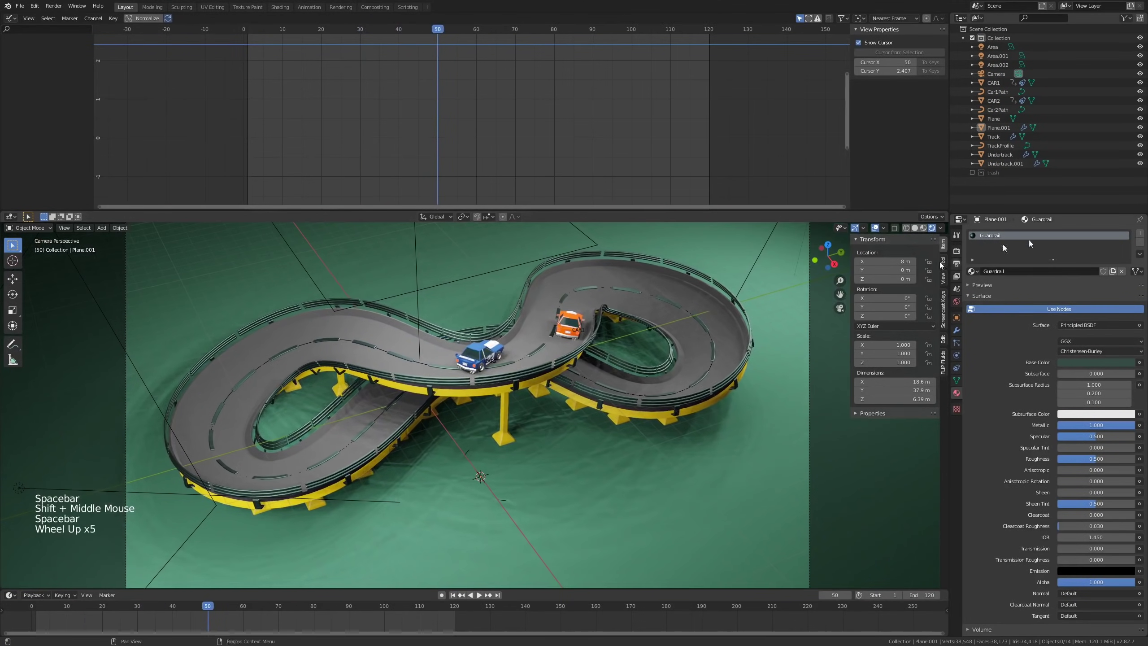
# Step: Add a second material slot to the guardrail object and fill it with the existing TrackDetail material
pyautogui.click(1139, 234)
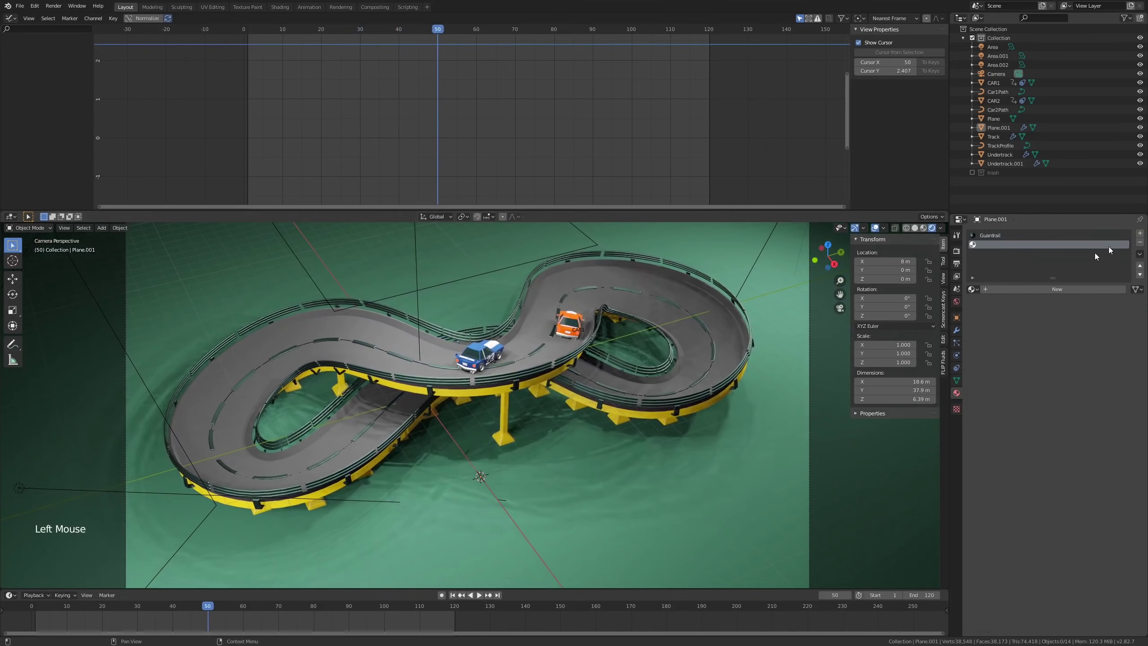
pyautogui.click(972, 288)
pyautogui.click(1003, 381)
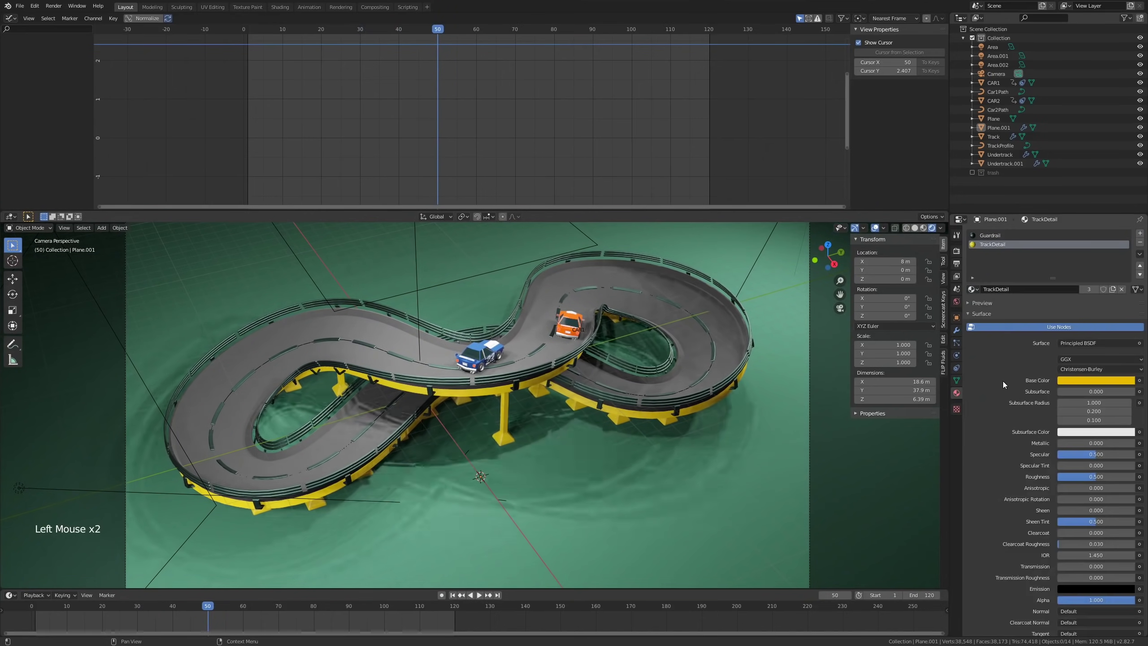
# Step: Assign the TrackDetail material to the selected centre-line strip faces, then return to object mode with nothing selected
pyautogui.scroll(-3, 493, 466)
pyautogui.press('Tab')
pyautogui.keyDown('shift'); pyautogui.moveTo(498, 472); pyautogui.dragTo(511, 440, button='middle'); pyautogui.keyUp('shift')
pyautogui.hotkey('alt', 'z')
pyautogui.scroll(3, 511, 441)
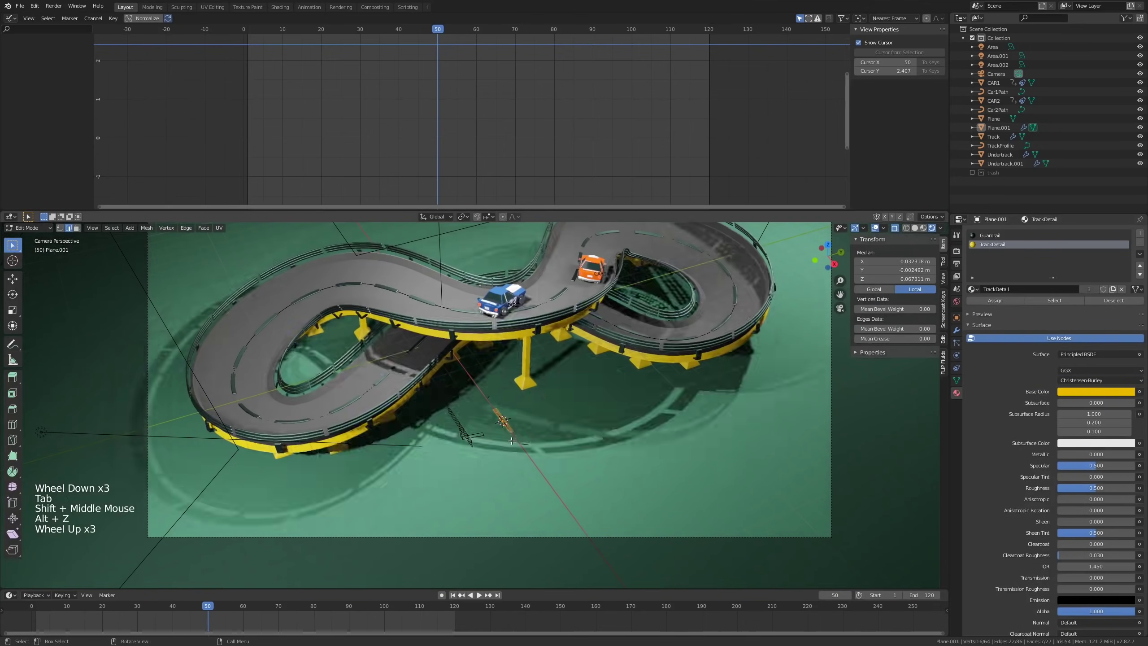
pyautogui.click(1011, 302)
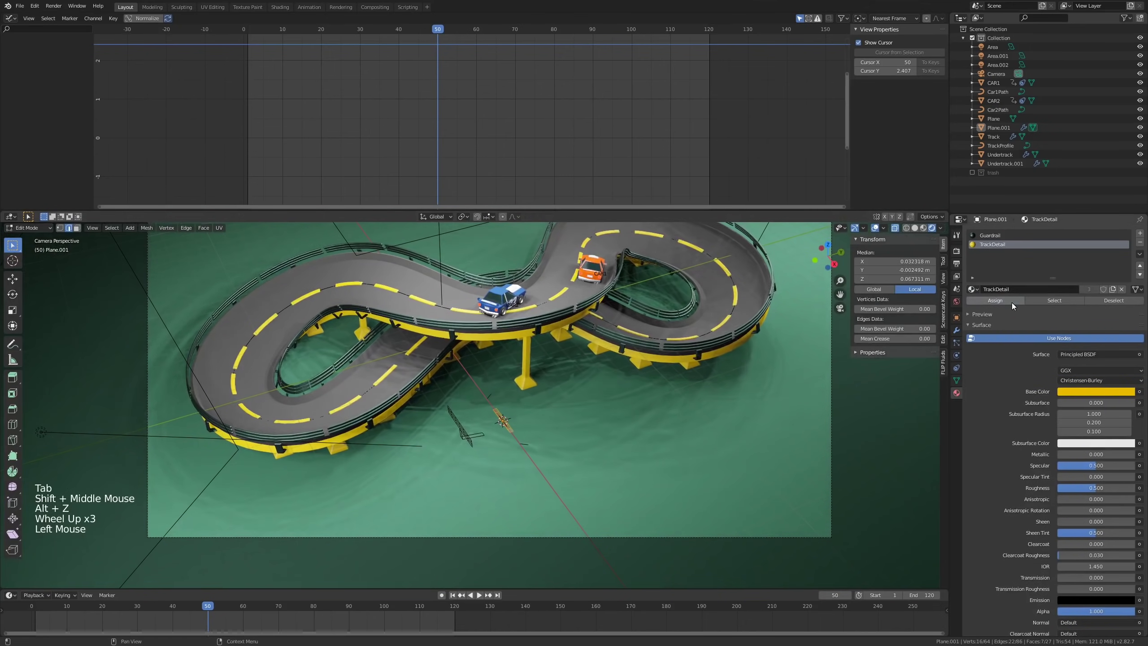
pyautogui.hotkey('alt', 'a')
pyautogui.press('Tab')
pyautogui.keyDown('shift'); pyautogui.moveTo(567, 384); pyautogui.dragTo(514, 421, button='middle'); pyautogui.keyUp('shift')
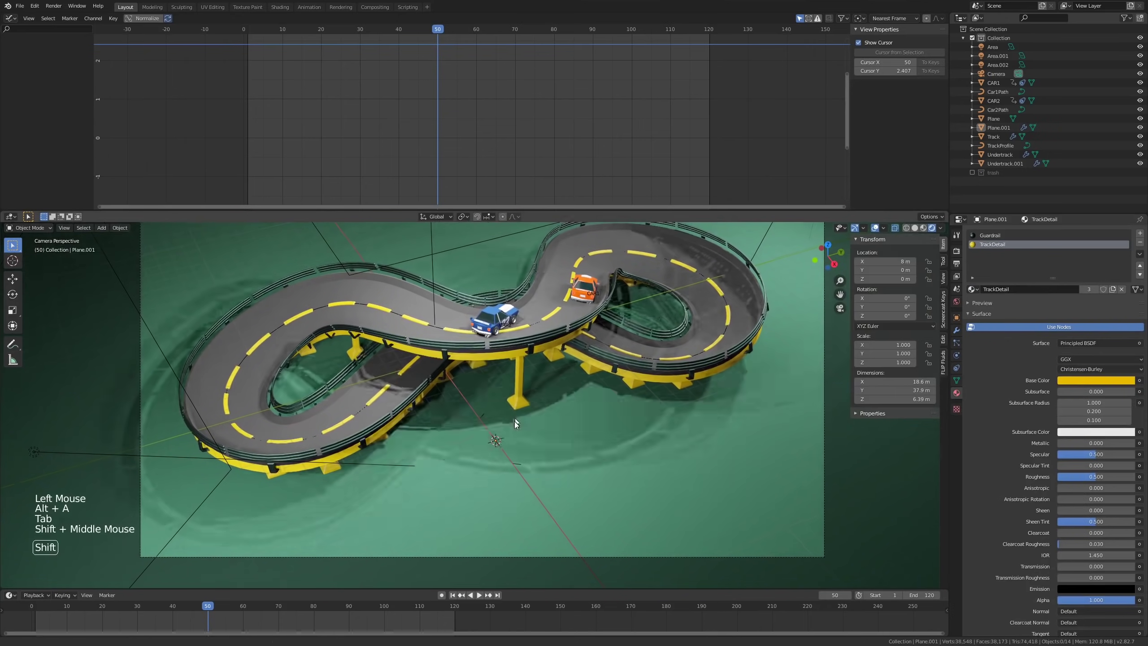
pyautogui.press('Tab')
pyautogui.hotkey('alt', 'a')
pyautogui.press('c')
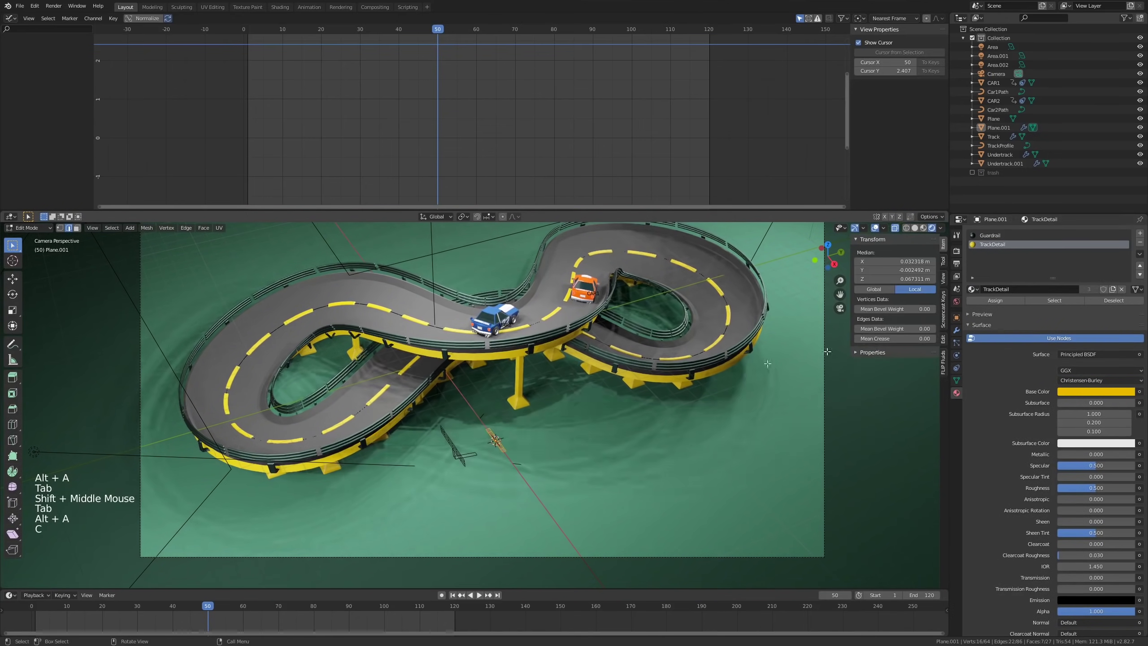
pyautogui.press('Tab')
# Step: Play the car animation in the camera view to check the track with its yellow dashed centre line
pyautogui.scroll(-4, 573, 425)
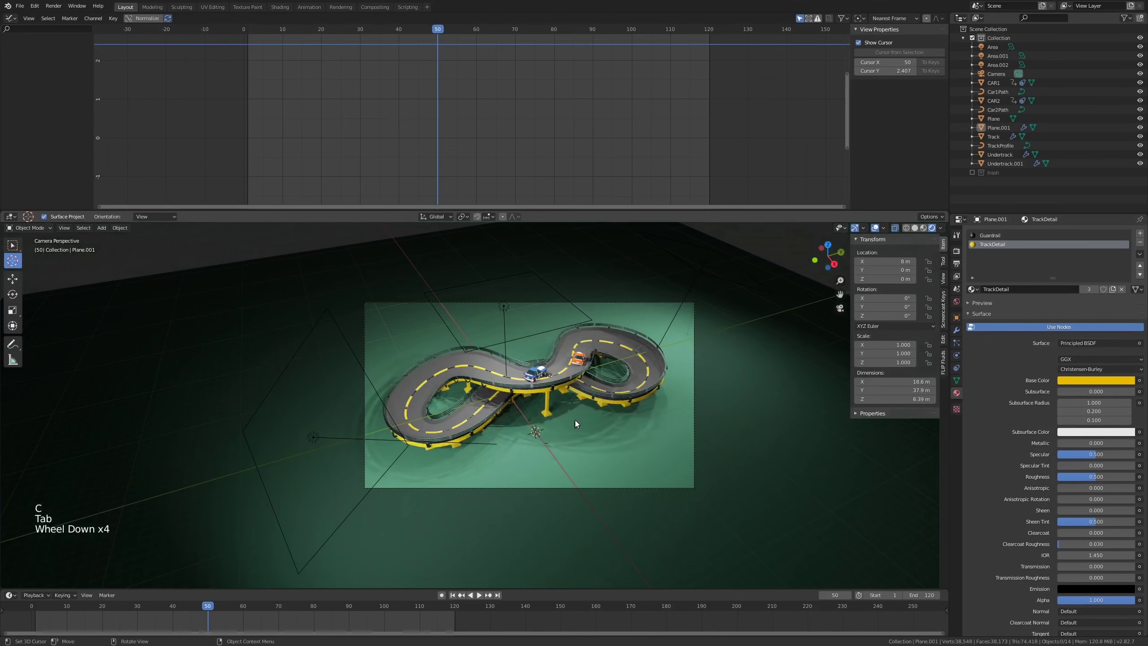
pyautogui.scroll(3, 583, 404)
pyautogui.press('space')
pyautogui.scroll(-3, 583, 404)
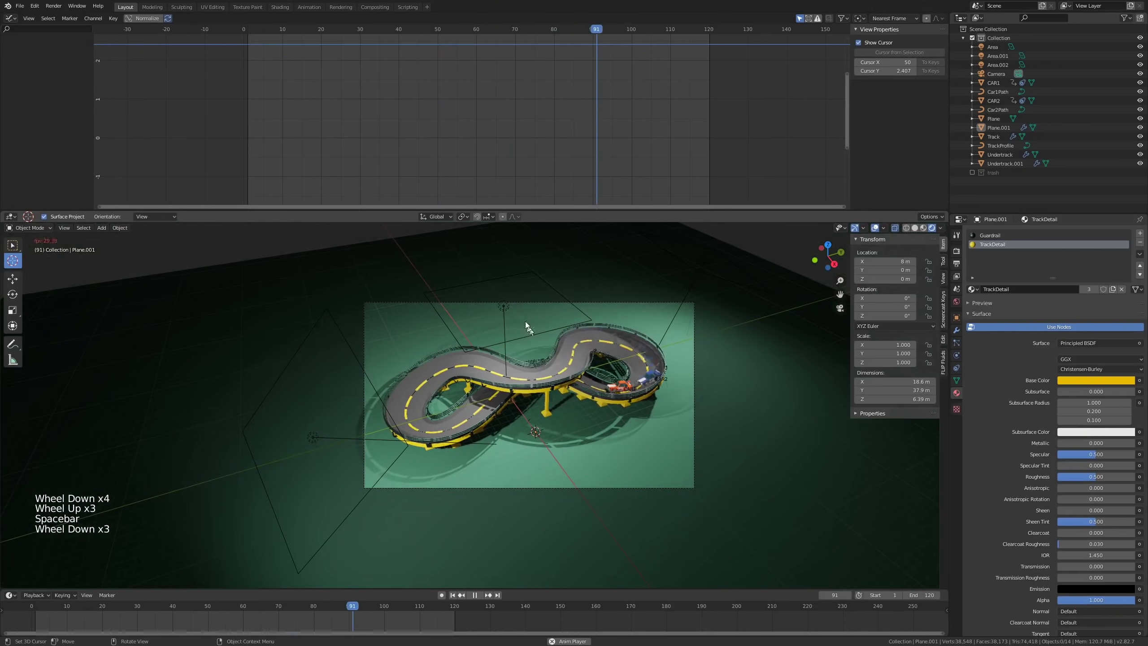
pyautogui.press('space')
pyautogui.press('space')
pyautogui.scroll(3, 519, 331)
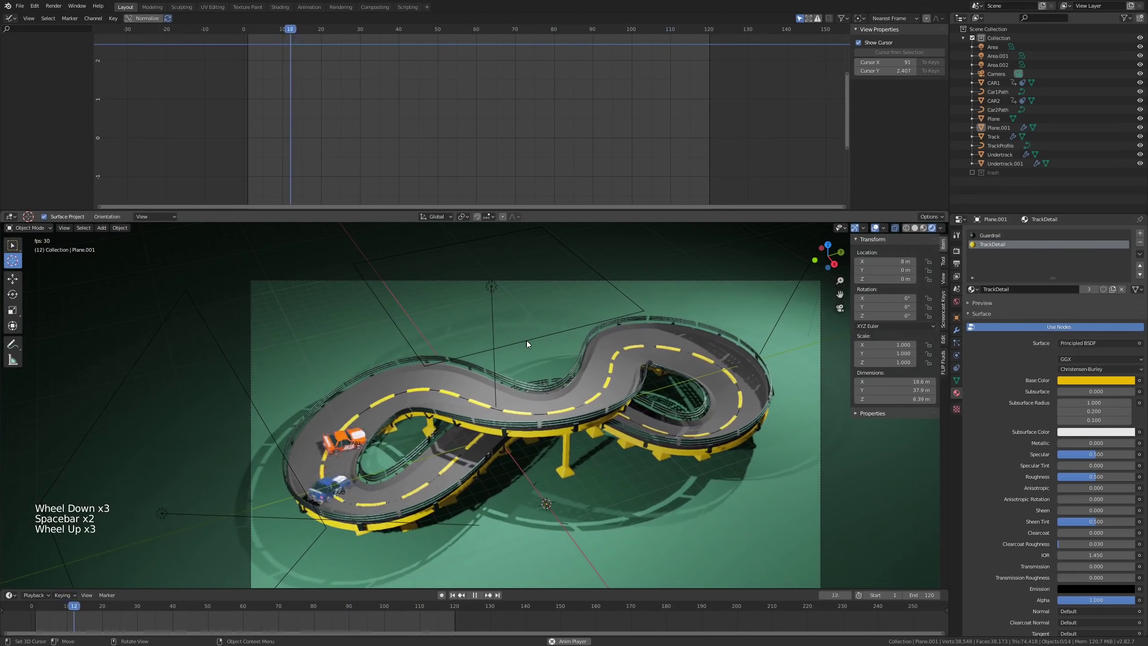
pyautogui.press('space')
# Step: Inspect the guardrails, centre-line dashes and supports of the track from several lower angles
pyautogui.moveTo(527, 340); pyautogui.dragTo(624, 360, button='middle')
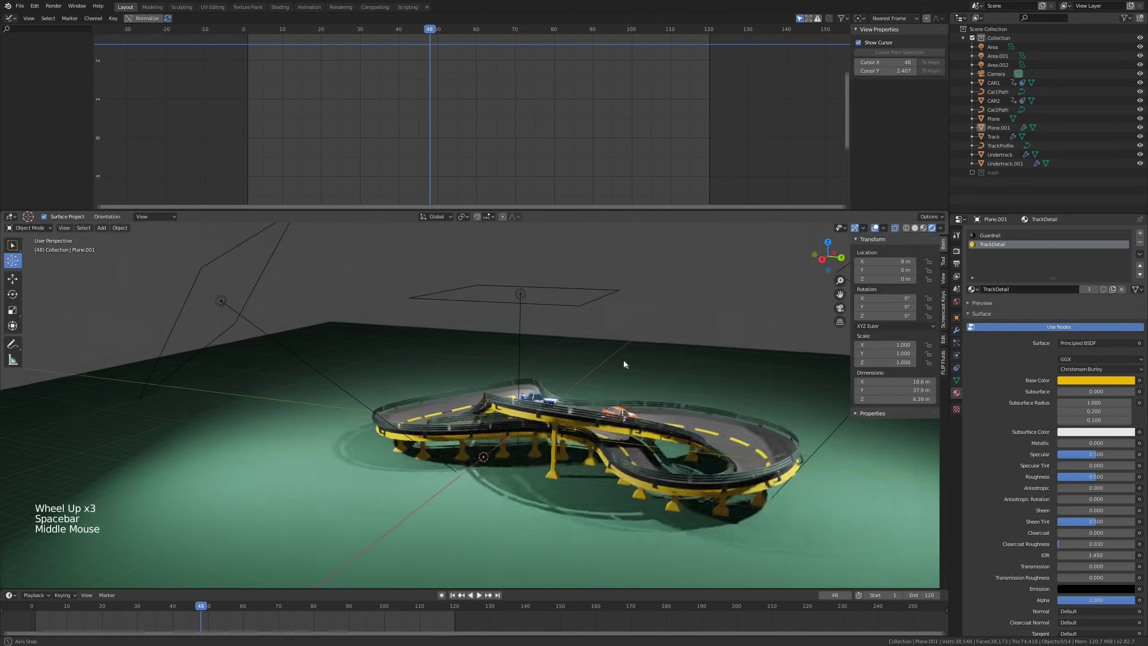
pyautogui.scroll(2, 740, 450)
pyautogui.click(738, 466)
pyautogui.moveTo(737, 466); pyautogui.dragTo(628, 468, button='middle')
pyautogui.scroll(-1, 712, 481)
pyautogui.click(696, 453)
pyautogui.press('Tab')
pyautogui.click(696, 453)
pyautogui.press('Tab')
pyautogui.click(698, 461)
pyautogui.scroll(-2, 699, 462)
pyautogui.scroll(-1, 533, 408)
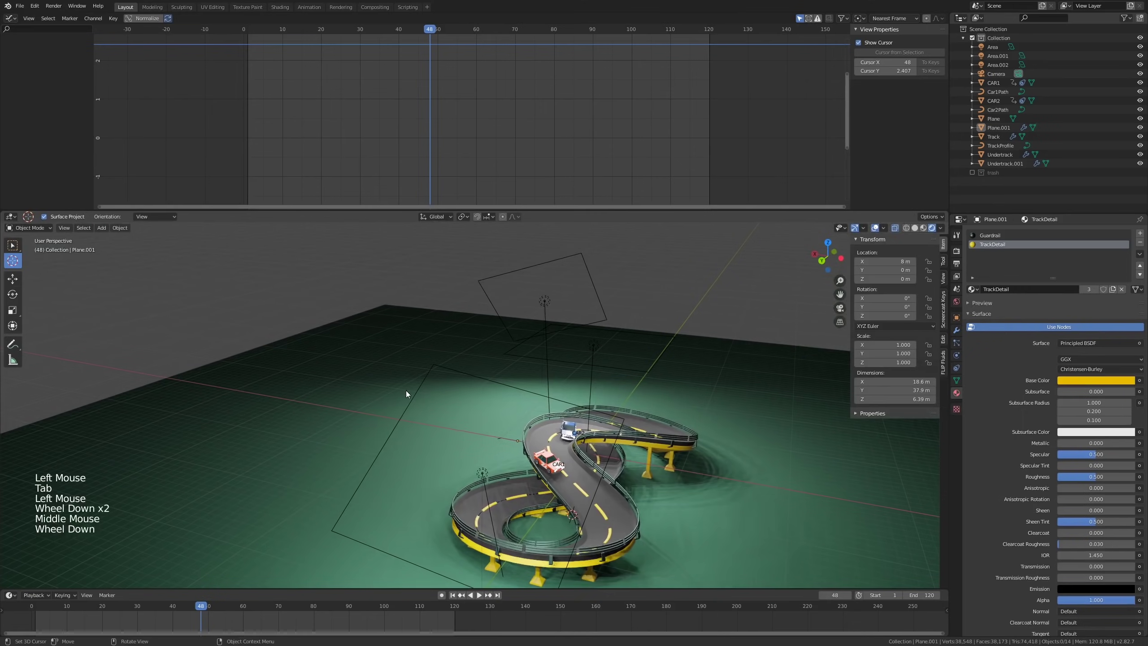
# Step: Switch back to the box selection tool and reset the 3D cursor to the world origin
pyautogui.click(13, 246)
pyautogui.moveTo(444, 432); pyautogui.dragTo(596, 436, button='middle')
pyautogui.hotkey('shift', 'c')
# Step: Frame the whole track from an elevated angle and play the car animation briefly
pyautogui.scroll(10, 506, 429)
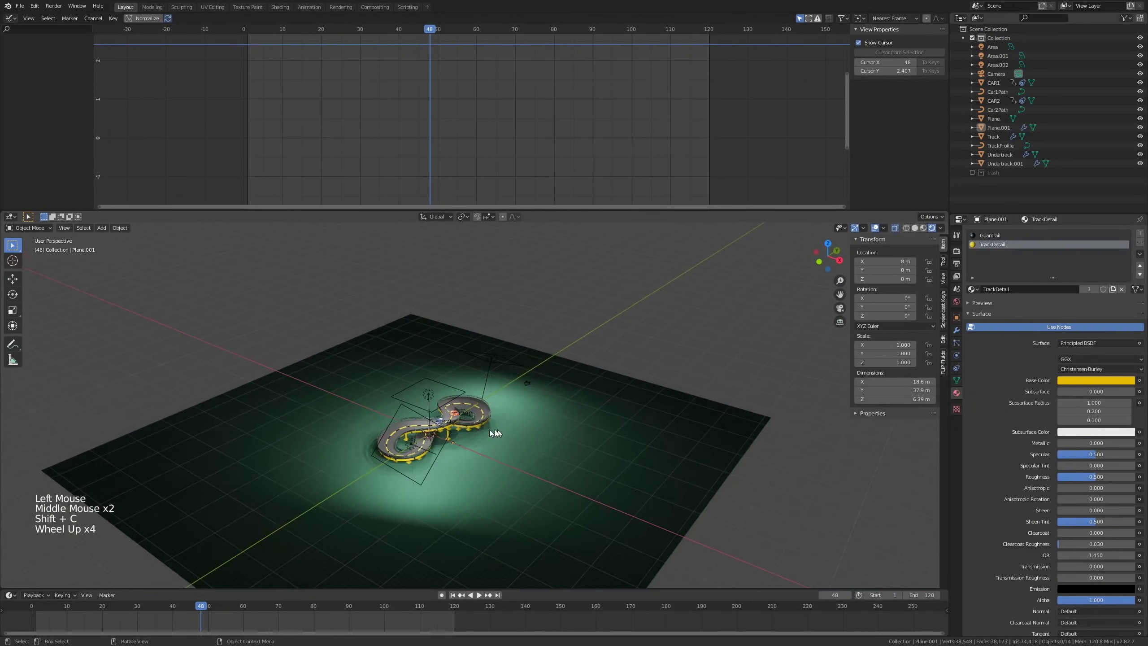
pyautogui.scroll(2, 421, 433)
pyautogui.moveTo(421, 433)
pyautogui.mouseDown(button='middle')
pyautogui.moveTo(391, 430)
pyautogui.moveTo(471, 393)
pyautogui.moveTo(423, 453)
pyautogui.mouseUp(button='middle')
pyautogui.keyDown('shift'); pyautogui.moveTo(424, 453); pyautogui.dragTo(577, 429, button='middle'); pyautogui.keyUp('shift')
pyautogui.scroll(-2, 611, 395)
pyautogui.press('space')
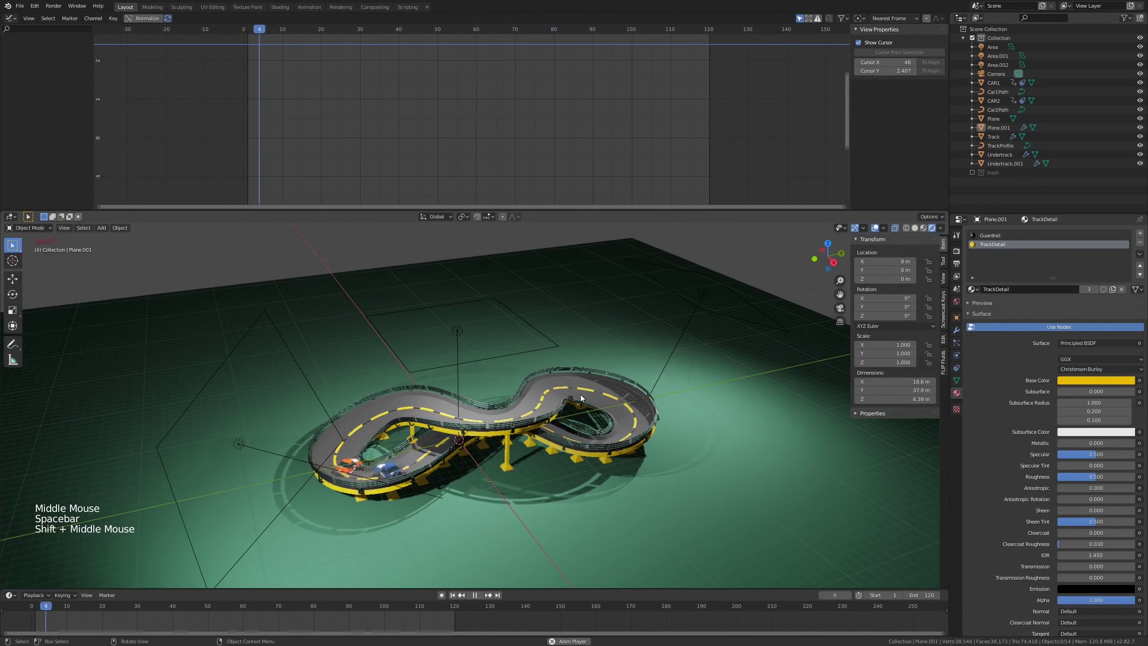
pyautogui.press('space')
pyautogui.press('space')
pyautogui.press('space')
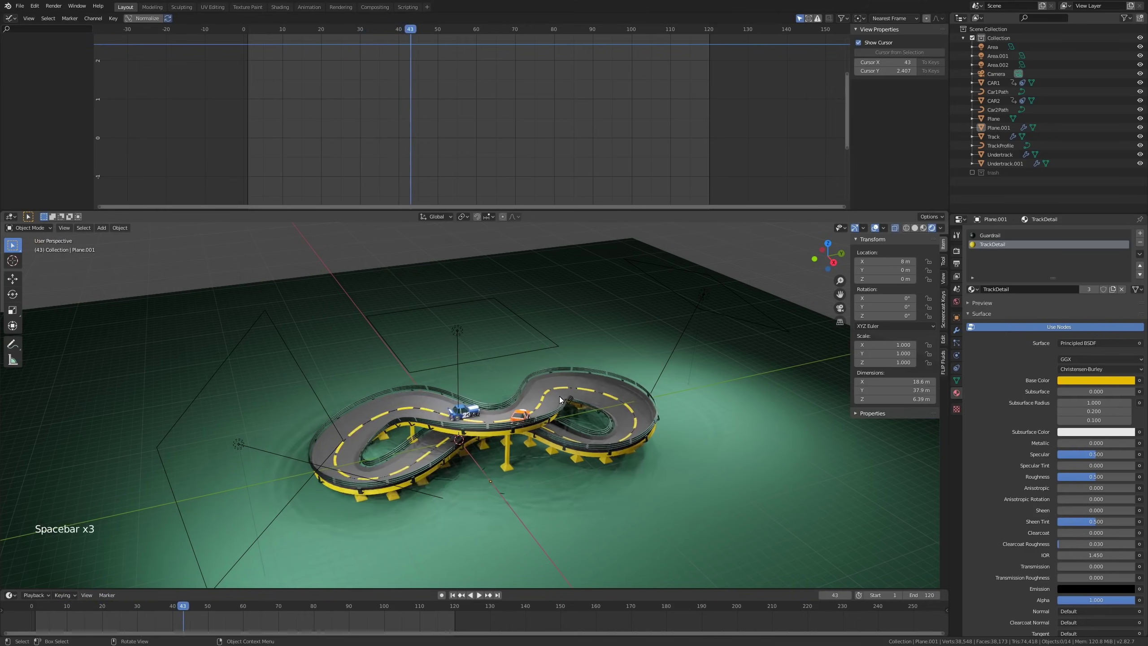
# Step: Select the orange car in top view and play the animation to review how both cars move around the track
pyautogui.press('KP_7')
pyautogui.scroll(4, 536, 406)
pyautogui.keyDown('shift'); pyautogui.moveTo(536, 406); pyautogui.dragTo(545, 370, button='middle'); pyautogui.keyUp('shift')
pyautogui.click(493, 385)
pyautogui.scroll(-5, 550, 369)
pyautogui.press('space')
pyautogui.press('space')
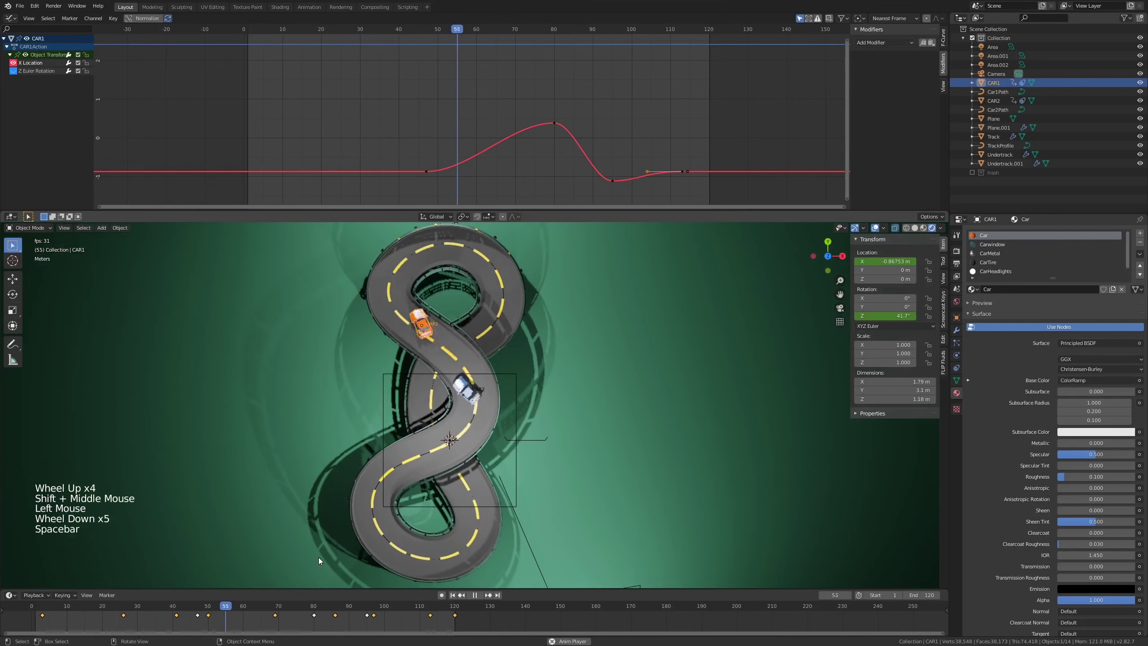
pyautogui.press('space')
pyautogui.press('space')
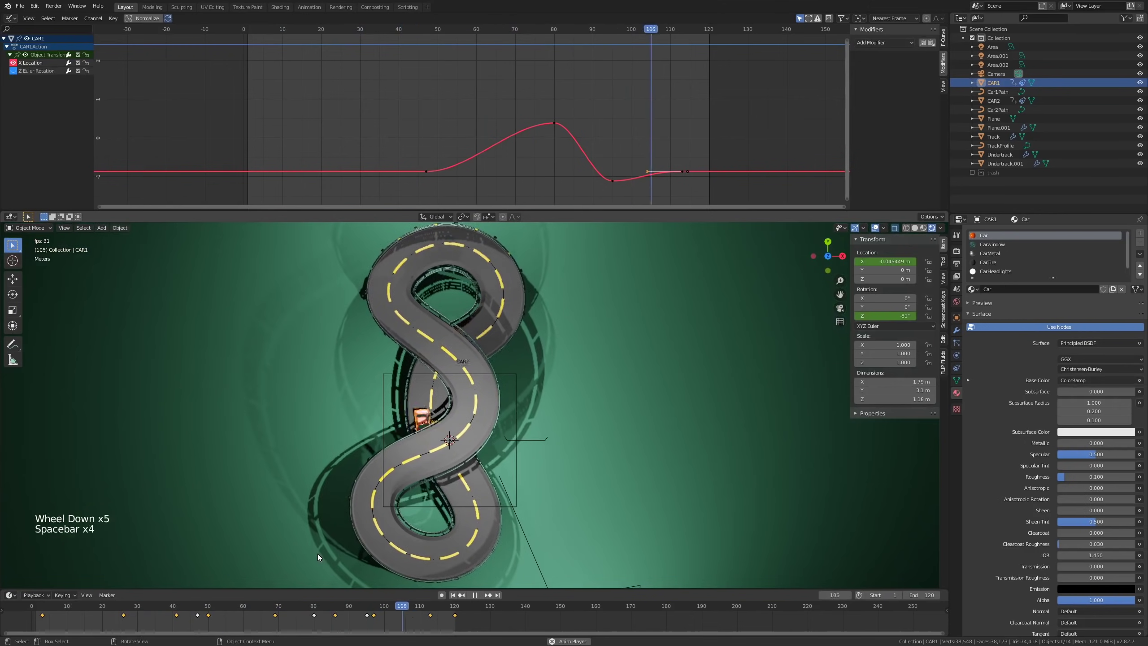
pyautogui.press('space')
pyautogui.press('space')
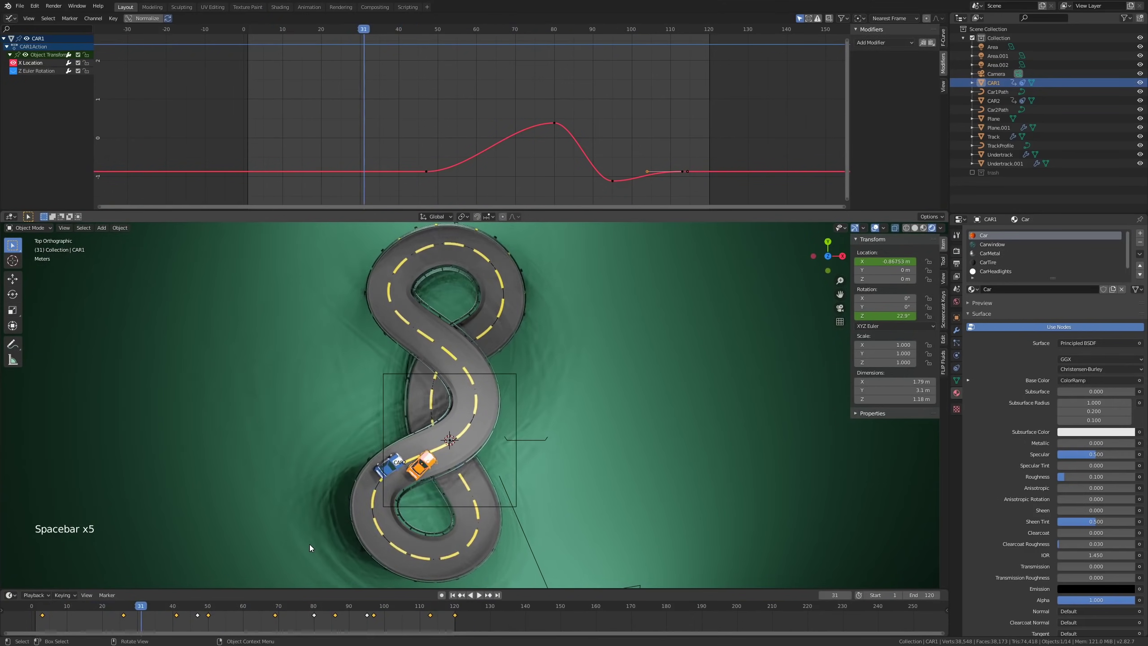
pyautogui.press('space')
# Step: Go to frame 38 and focus the view closely on the orange car
pyautogui.click(173, 606)
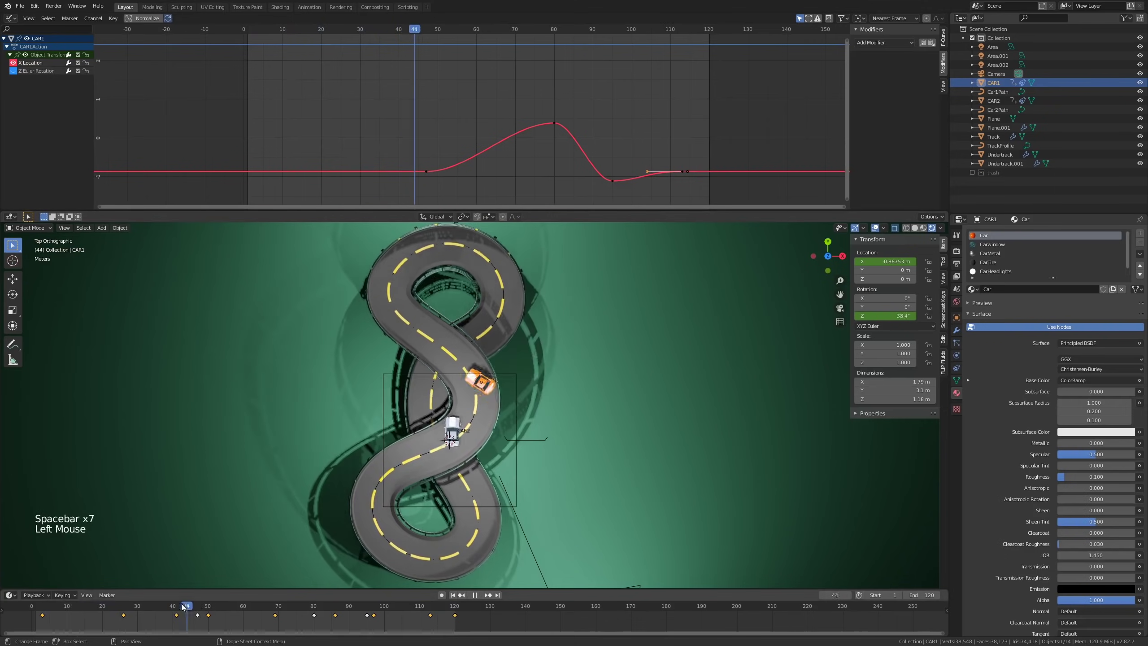
pyautogui.moveTo(173, 607); pyautogui.dragTo(166, 605)
pyautogui.scroll(4, 473, 423)
pyautogui.click(474, 423)
pyautogui.moveTo(473, 423); pyautogui.dragTo(390, 356, button='middle')
pyautogui.press('KP_Decimal')
pyautogui.moveTo(519, 425)
pyautogui.mouseDown(button='middle')
pyautogui.moveTo(478, 438)
pyautogui.moveTo(505, 440)
pyautogui.mouseUp(button='middle')
pyautogui.scroll(-1, 481, 440)
# Step: Snap the 3D cursor to a face of the orange car's outer headlight, then return to object mode
pyautogui.press('Tab')
pyautogui.scroll(3, 505, 440)
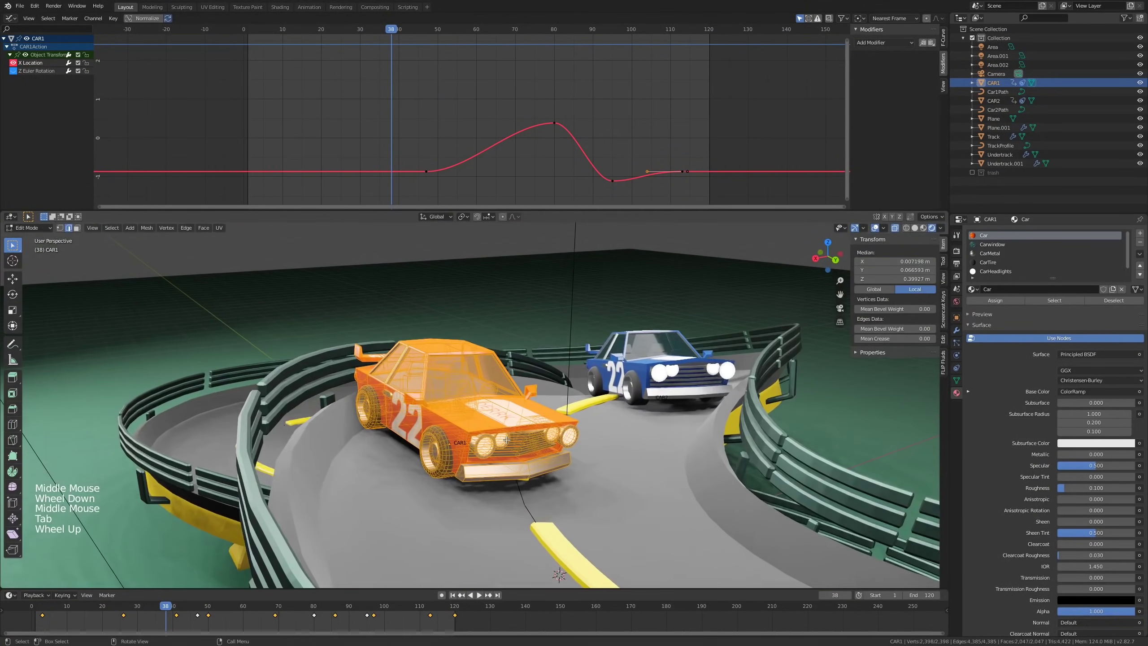
pyautogui.press('Tab')
pyautogui.press('Tab')
pyautogui.press('3')
pyautogui.click(467, 452)
pyautogui.moveTo(467, 451); pyautogui.dragTo(452, 426, button='middle')
pyautogui.hotkey('shift', 's')
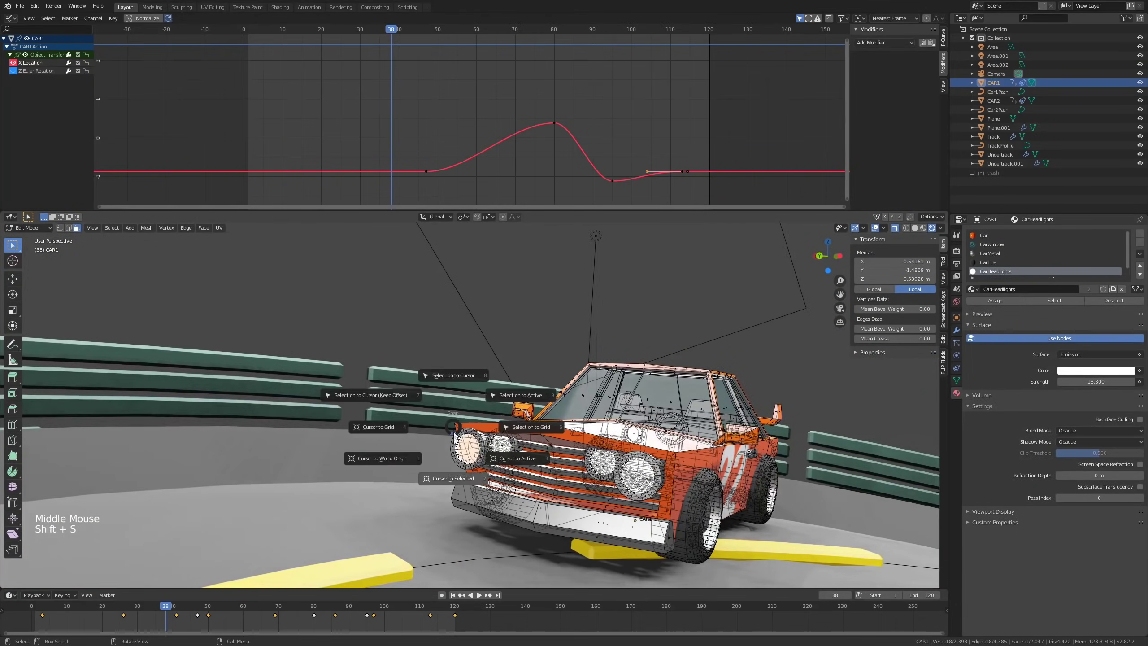
pyautogui.click(452, 478)
pyautogui.press('Tab')
# Step: Add a spot light at the orange car's headlight and set its X rotation to 90.5° so it points forward
pyautogui.scroll(-1, 452, 478)
pyautogui.moveTo(452, 478); pyautogui.dragTo(542, 473, button='middle')
pyautogui.scroll(-4, 541, 473)
pyautogui.moveTo(622, 438); pyautogui.dragTo(569, 562, button='middle')
pyautogui.hotkey('shift', 'a')
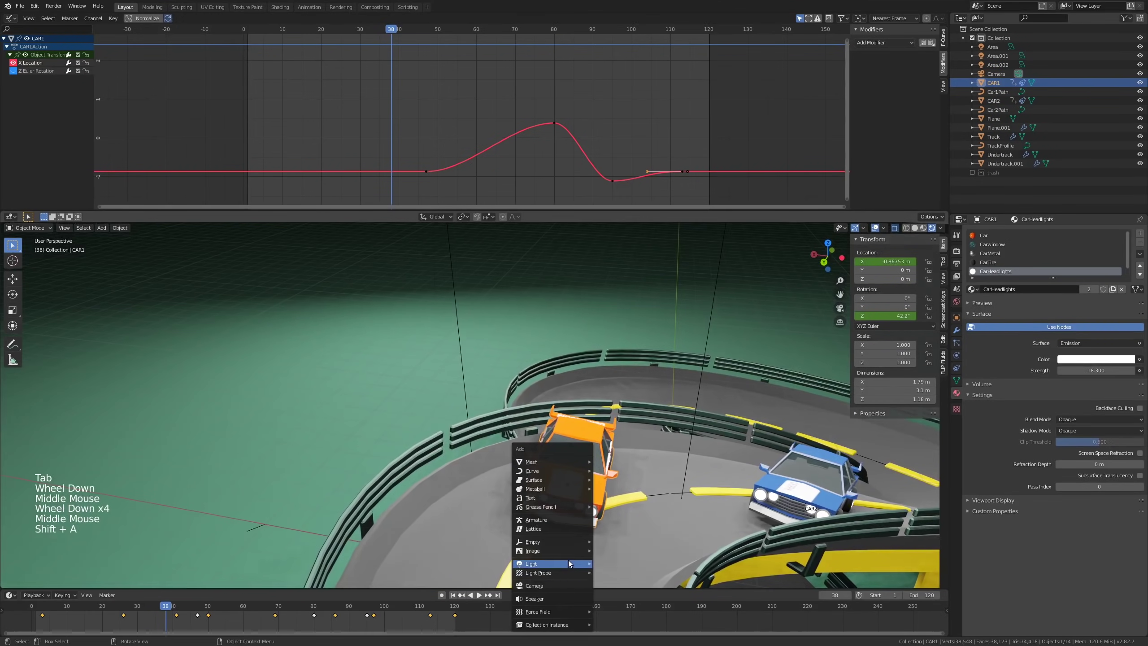
pyautogui.click(633, 583)
pyautogui.moveTo(633, 584); pyautogui.dragTo(409, 454, button='middle')
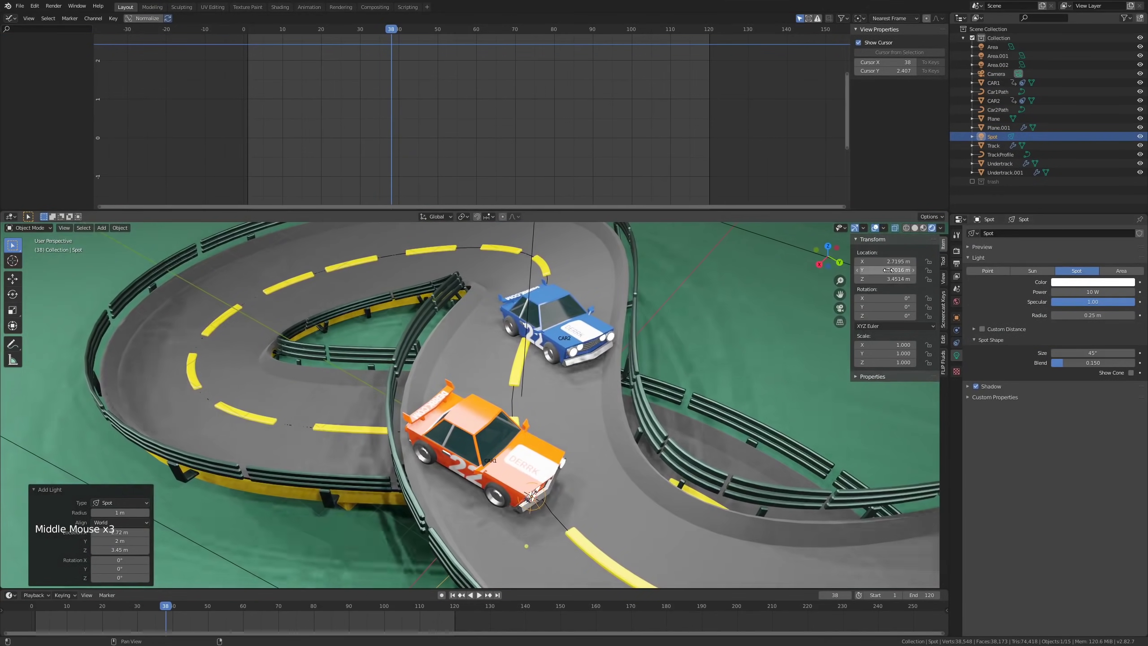
pyautogui.moveTo(886, 298); pyautogui.dragTo(920, 298)
# Step: Raise the headlight spot light's power to about 7137 W
pyautogui.press('KP_7')
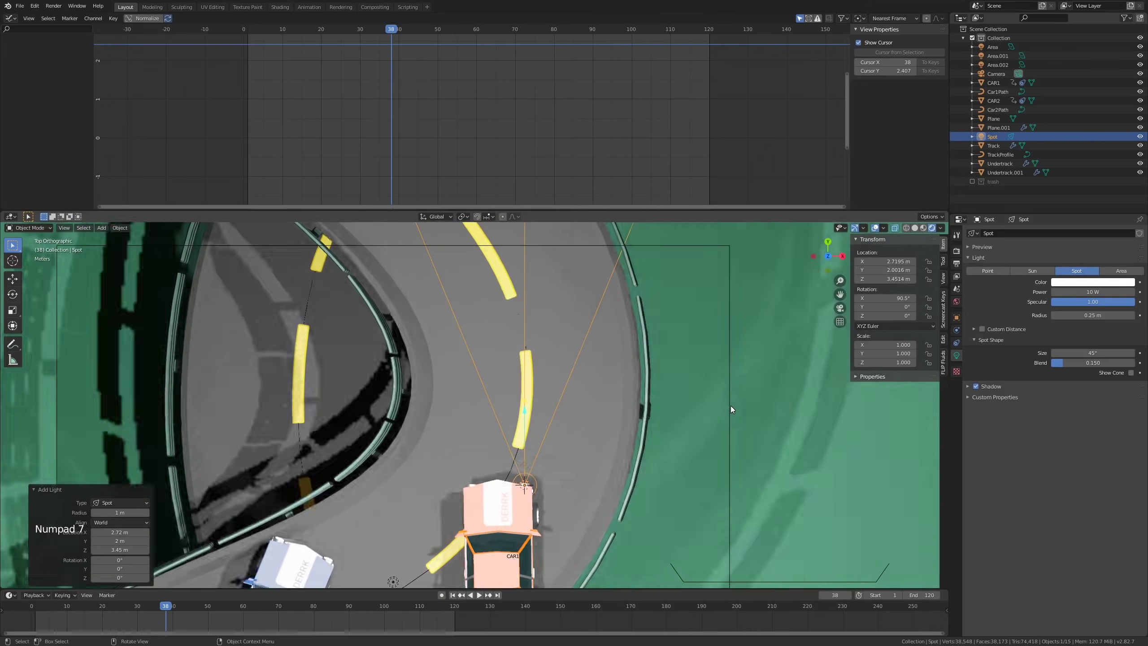
pyautogui.scroll(-2, 678, 400)
pyautogui.keyDown('shift'); pyautogui.moveTo(661, 399); pyautogui.dragTo(666, 477, button='middle'); pyautogui.keyUp('shift')
pyautogui.scroll(-3, 678, 474)
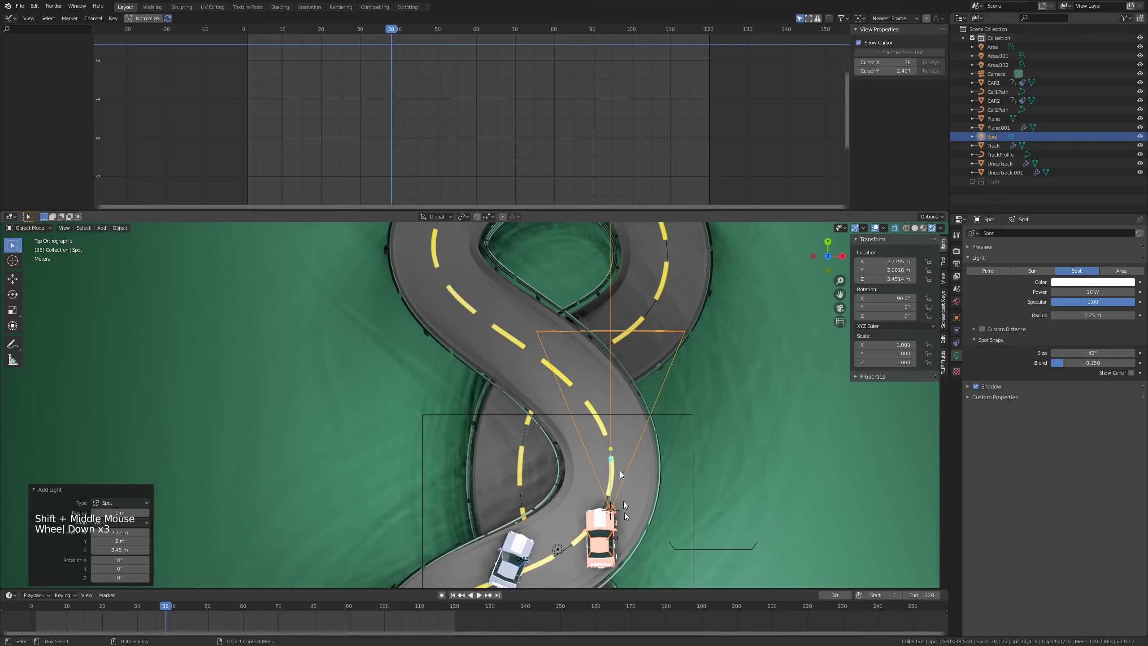
pyautogui.moveTo(610, 239); pyautogui.dragTo(431, 342, button='middle')
pyautogui.scroll(-1, 528, 374)
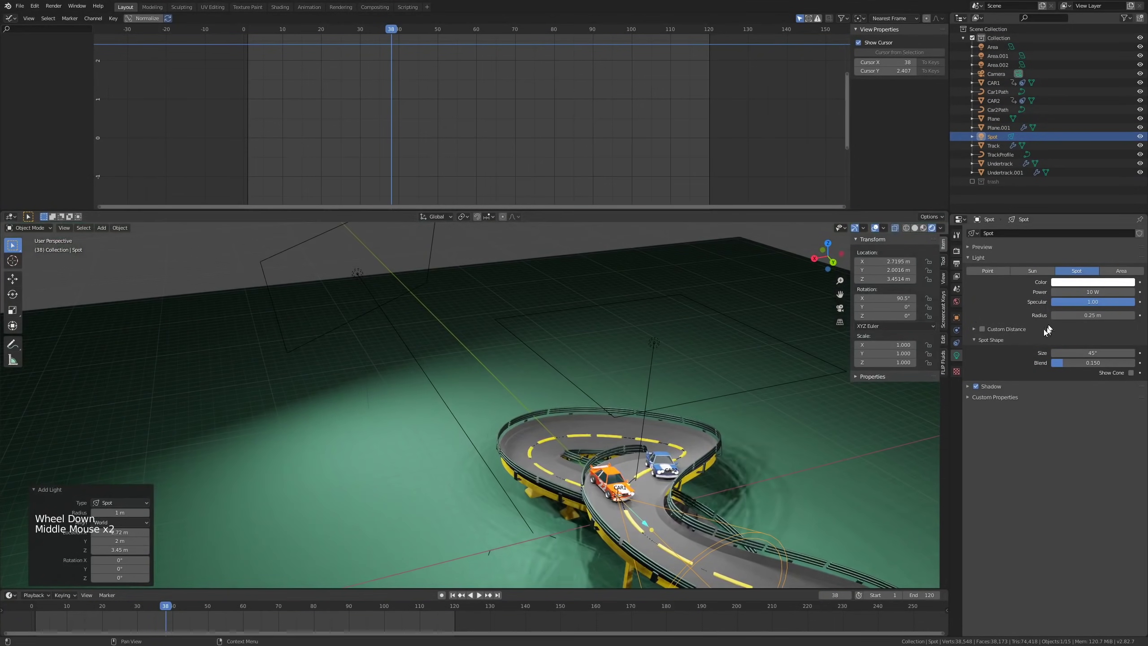
pyautogui.moveTo(1076, 292); pyautogui.dragTo(1130, 292)
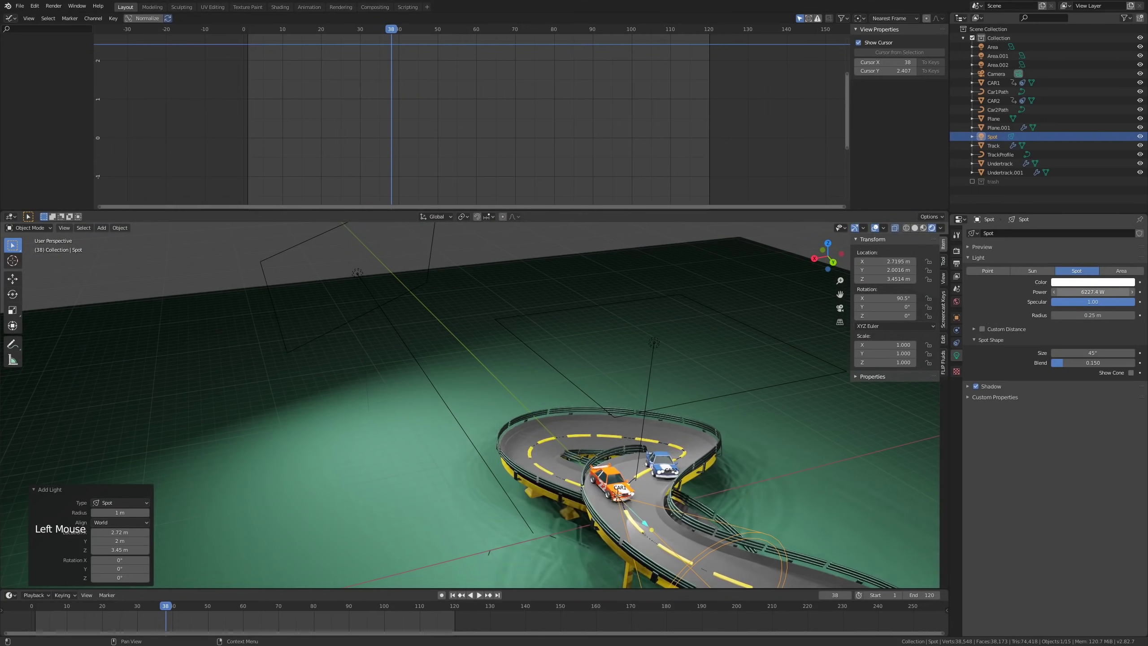
# Step: Select the area light hanging above the track and edit its power value
pyautogui.scroll(-1, 641, 477)
pyautogui.moveTo(641, 477); pyautogui.dragTo(618, 478, button='middle')
pyautogui.scroll(-2, 663, 398)
pyautogui.click(653, 401)
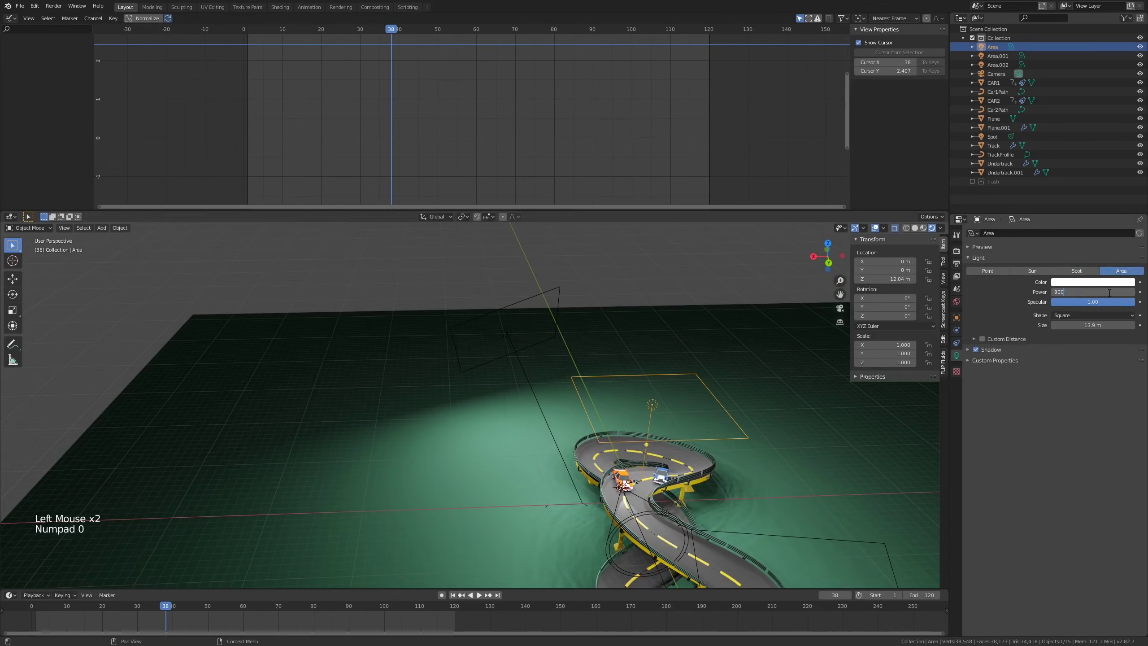
pyautogui.write('1')
pyautogui.press('Return')
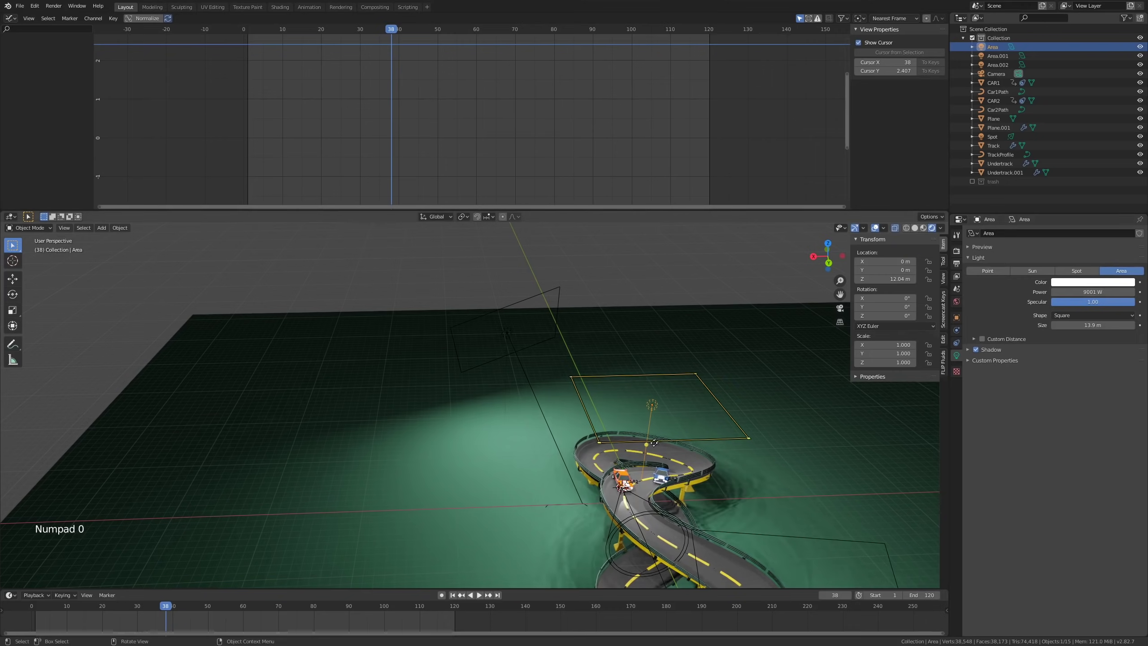
# Step: Set the headlight spot light's power to about 10647 W, cone size to 95.8°, blend to 0.425 and radius to 0.628 m
pyautogui.keyDown('shift'); pyautogui.moveTo(626, 520); pyautogui.dragTo(612, 470, button='middle'); pyautogui.keyUp('shift')
pyautogui.moveTo(612, 470); pyautogui.dragTo(604, 487, button='middle')
pyautogui.scroll(2, 604, 487)
pyautogui.click(605, 487)
pyautogui.moveTo(616, 480); pyautogui.dragTo(561, 465, button='middle')
pyautogui.scroll(4, 561, 465)
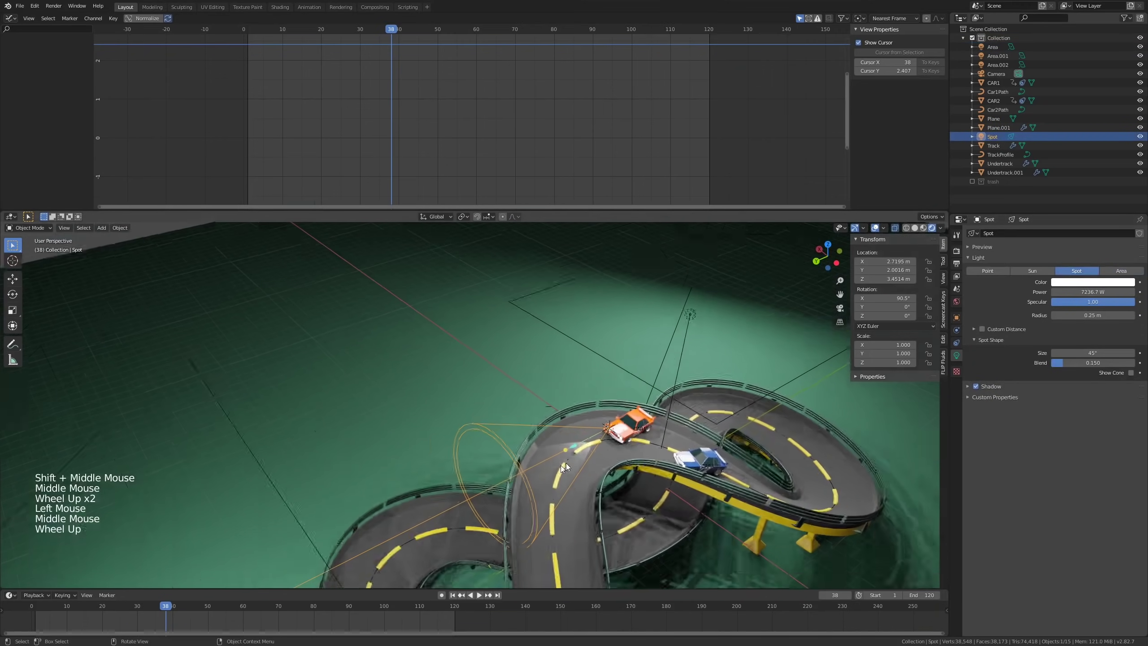
pyautogui.moveTo(1080, 290); pyautogui.dragTo(1134, 289)
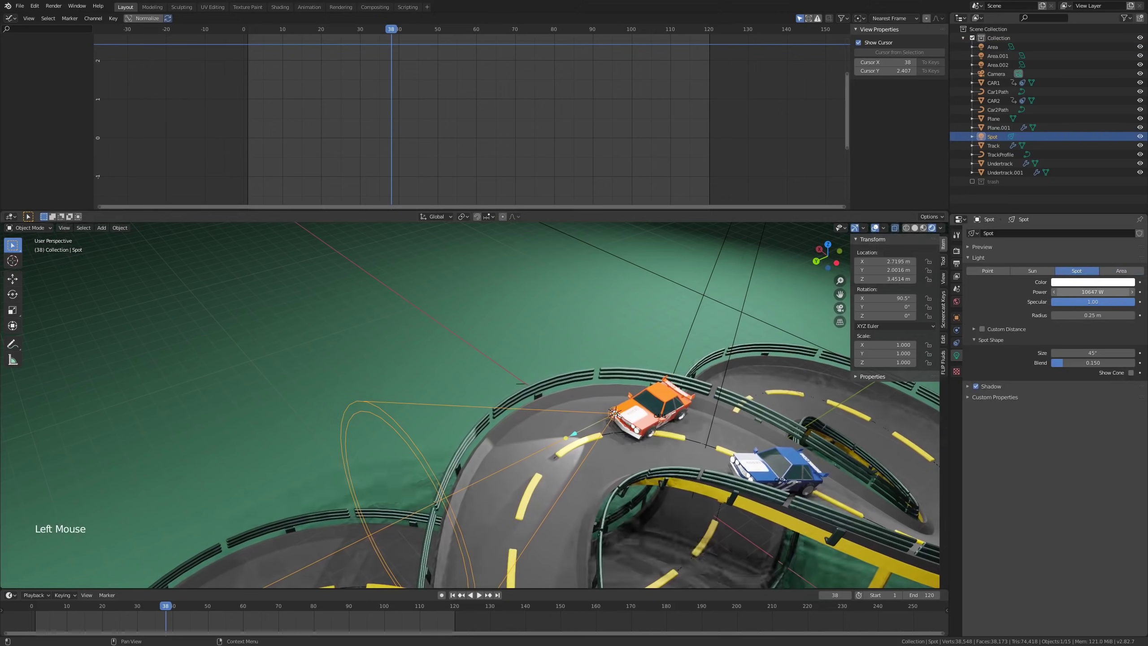
pyautogui.moveTo(1092, 353)
pyautogui.mouseDown()
pyautogui.moveTo(1144, 363)
pyautogui.moveTo(1051, 363)
pyautogui.moveTo(1086, 364)
pyautogui.mouseUp()
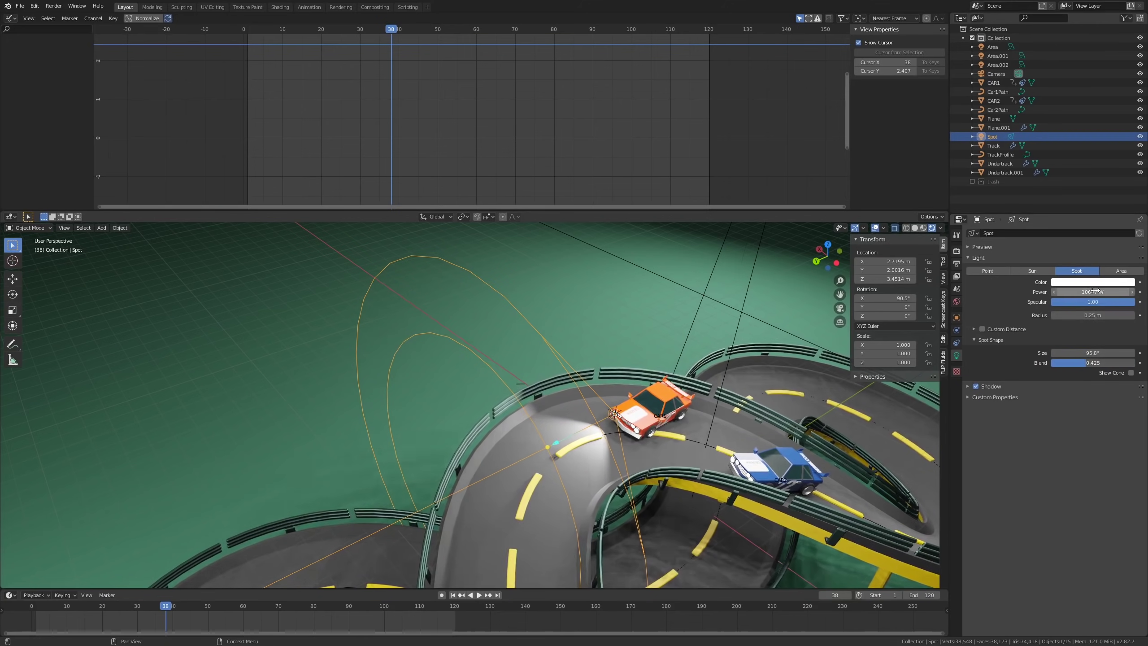
pyautogui.moveTo(1098, 316)
pyautogui.mouseDown()
pyautogui.moveTo(1141, 316)
pyautogui.moveTo(1091, 316)
pyautogui.mouseUp()
# Step: Check the spot light's beam on the track in front of the orange car from directly above
pyautogui.moveTo(635, 445); pyautogui.dragTo(536, 452, button='middle')
pyautogui.press('KP_7')
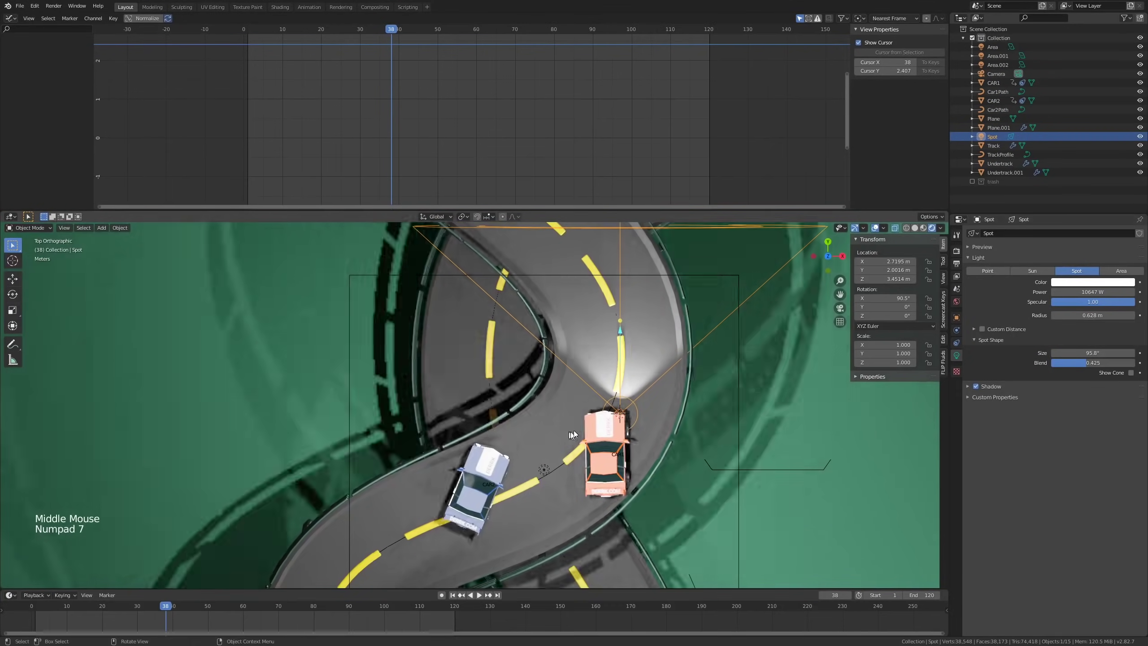
pyautogui.scroll(2, 568, 432)
pyautogui.keyDown('shift'); pyautogui.moveTo(628, 408); pyautogui.dragTo(650, 447, button='middle'); pyautogui.keyUp('shift')
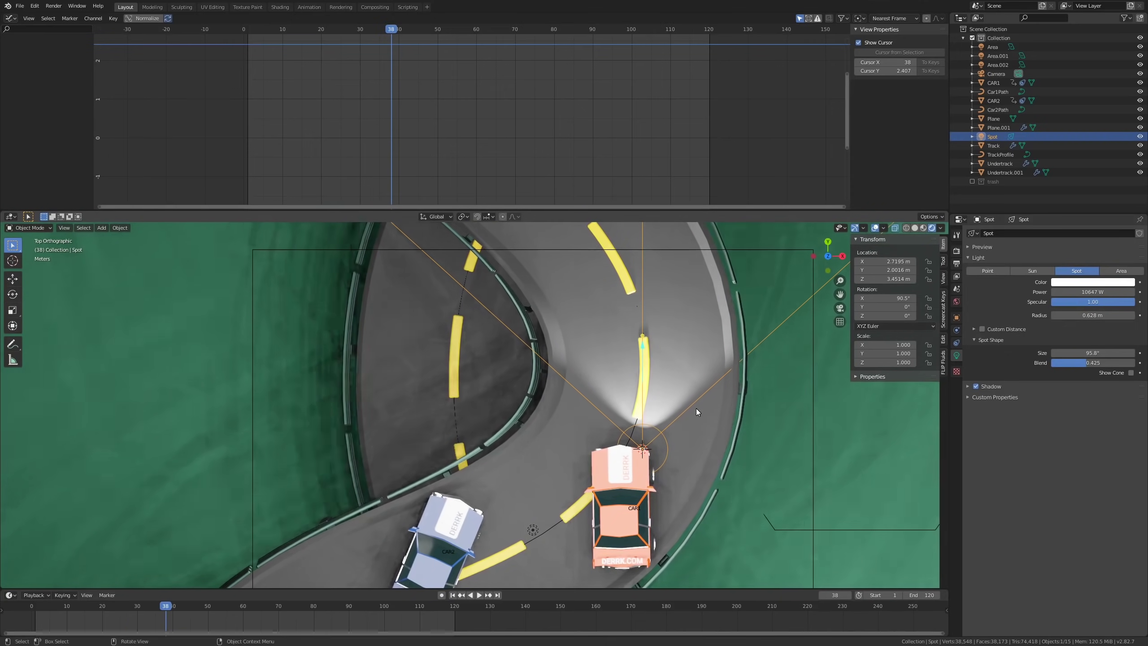
pyautogui.scroll(-3, 696, 409)
pyautogui.scroll(2, 696, 408)
pyautogui.scroll(-1, 696, 408)
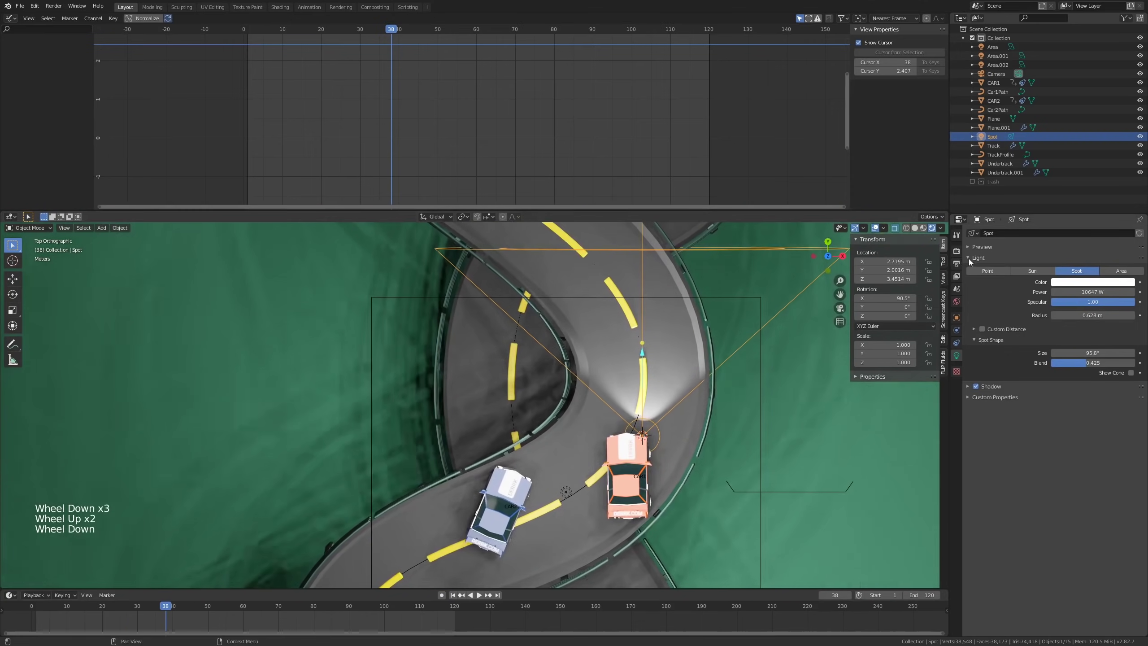
pyautogui.click(957, 275)
pyautogui.click(957, 264)
pyautogui.click(956, 252)
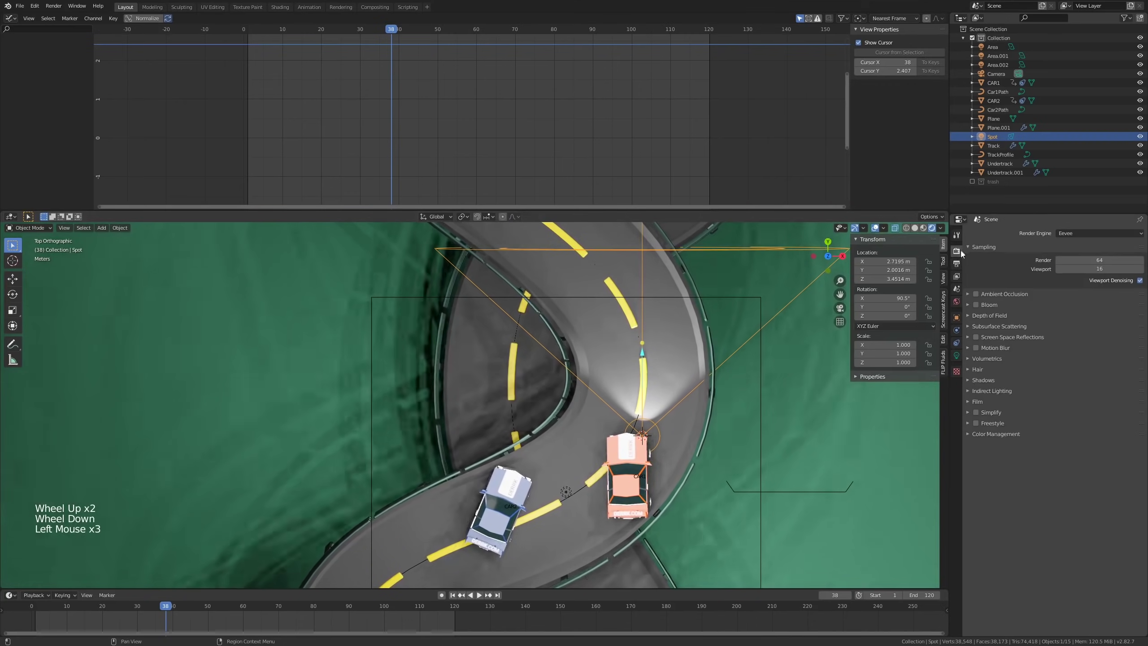
pyautogui.click(958, 262)
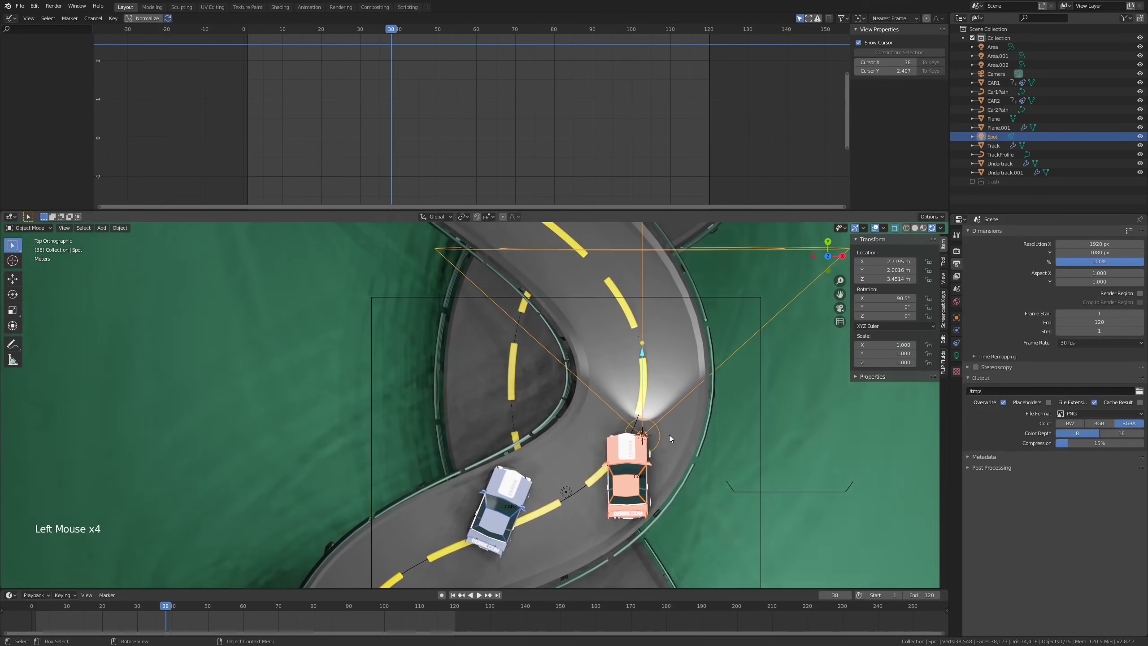
# Step: Make a linked duplicate of the spot light and place it at the orange car's other headlight, about 1.02 m across
pyautogui.hotkey('alt', 'd')
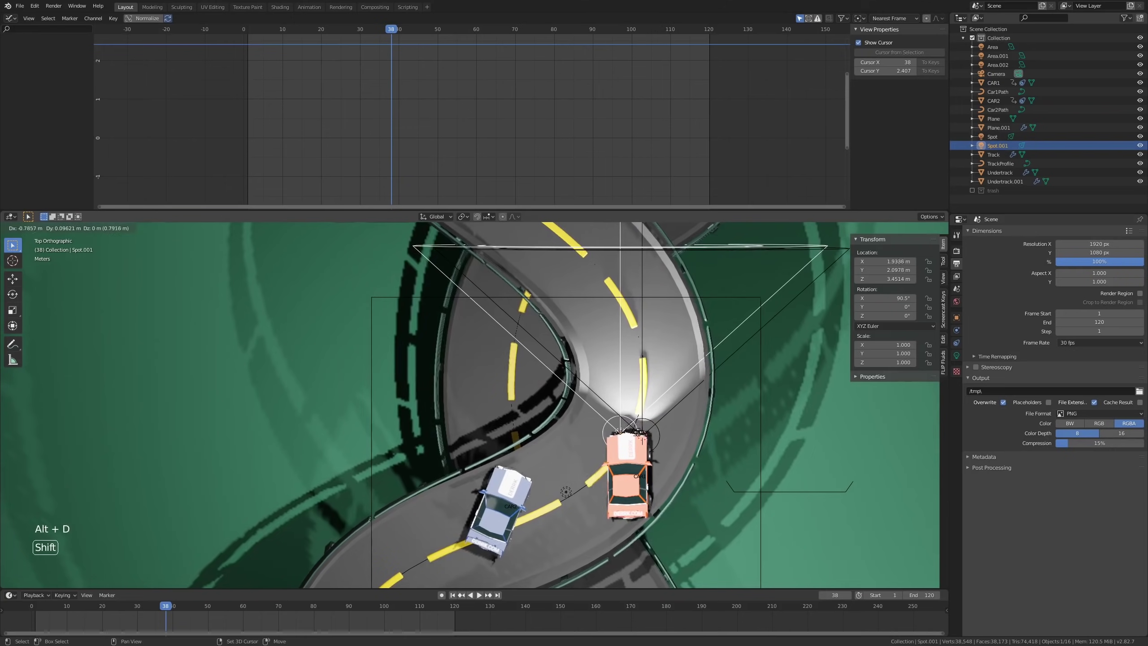
pyautogui.click(574, 441)
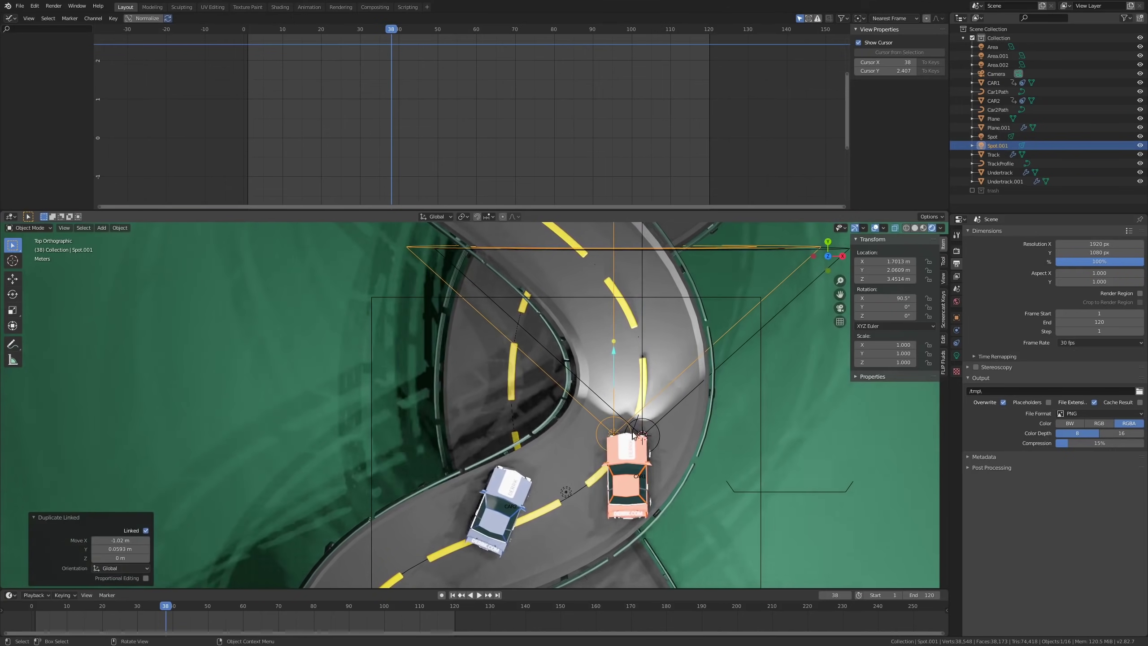
pyautogui.scroll(1, 632, 428)
pyautogui.moveTo(632, 428); pyautogui.dragTo(690, 406, button='middle')
pyautogui.scroll(-3, 652, 425)
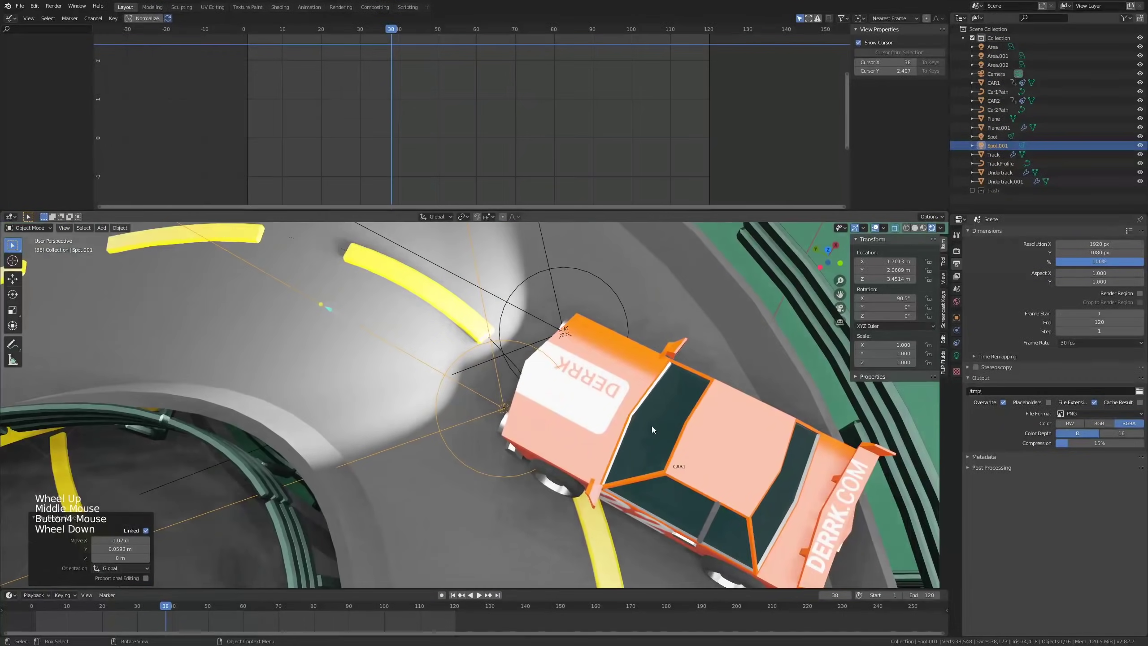
pyautogui.scroll(-2, 588, 443)
pyautogui.moveTo(611, 429); pyautogui.dragTo(515, 481, button='middle')
pyautogui.press('KP_7')
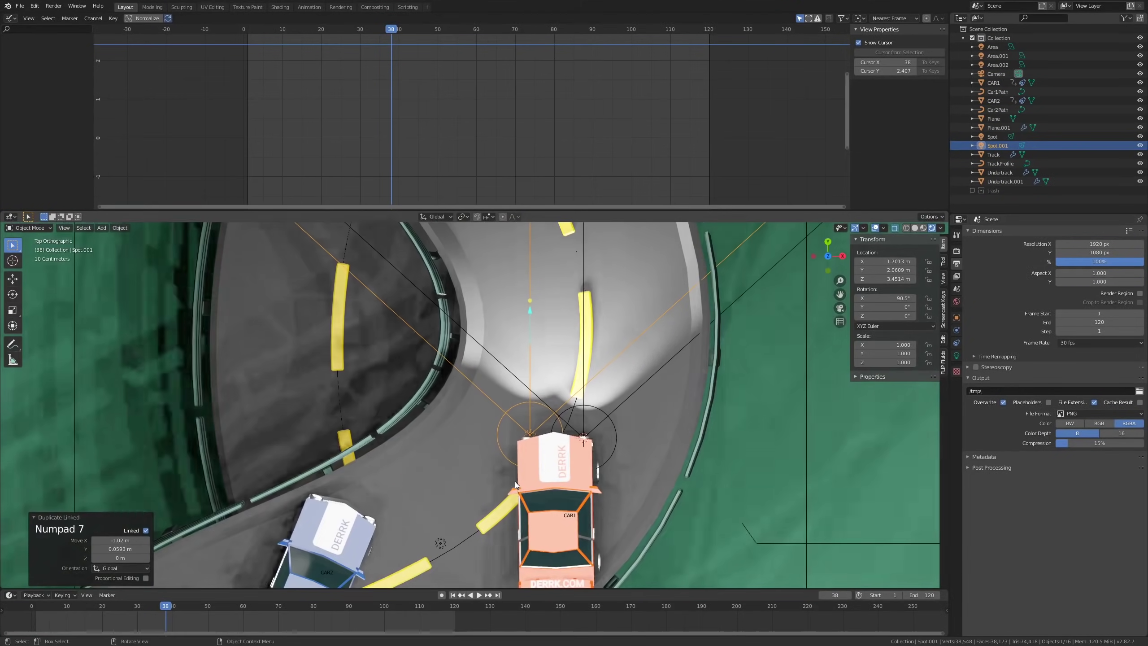
# Step: Parent both headlight spot lights to the orange car using Object (Keep Transform)
pyautogui.scroll(-10, 601, 427)
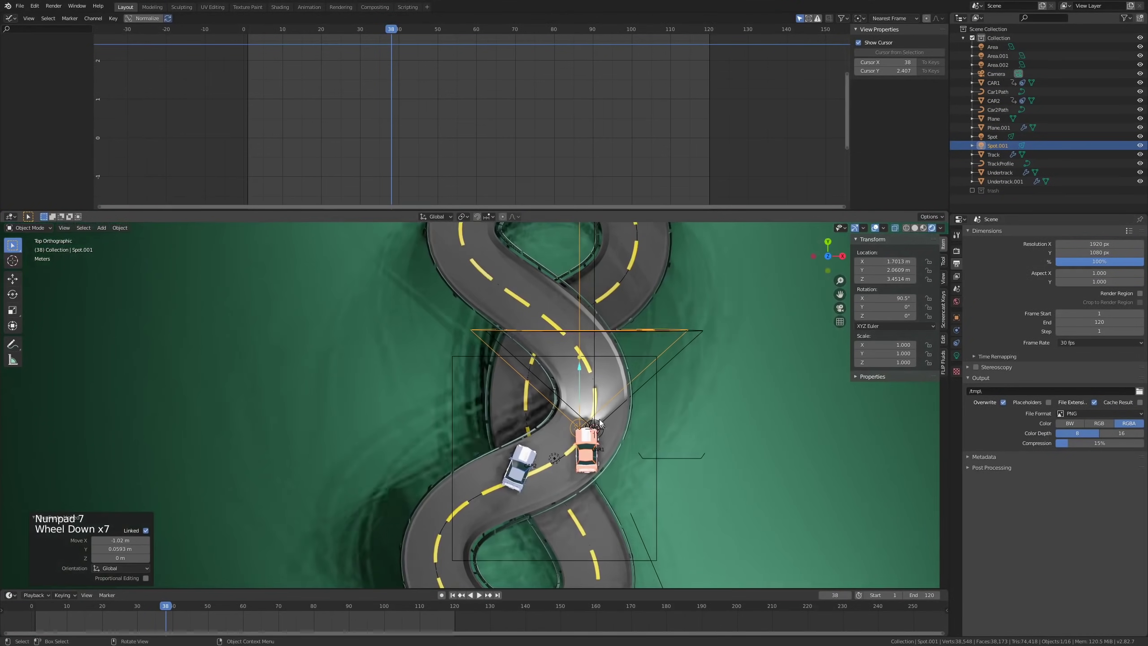
pyautogui.scroll(-1, 598, 421)
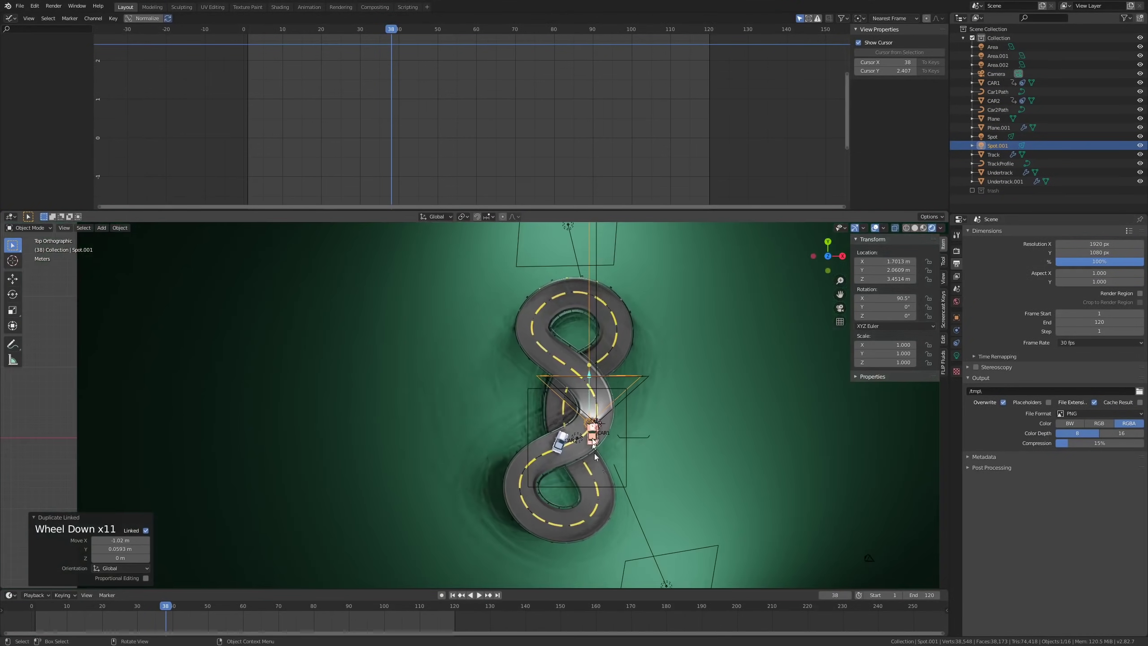
pyautogui.scroll(11, 594, 425)
pyautogui.keyDown('shift'); pyautogui.click(613, 413); pyautogui.keyUp('shift')
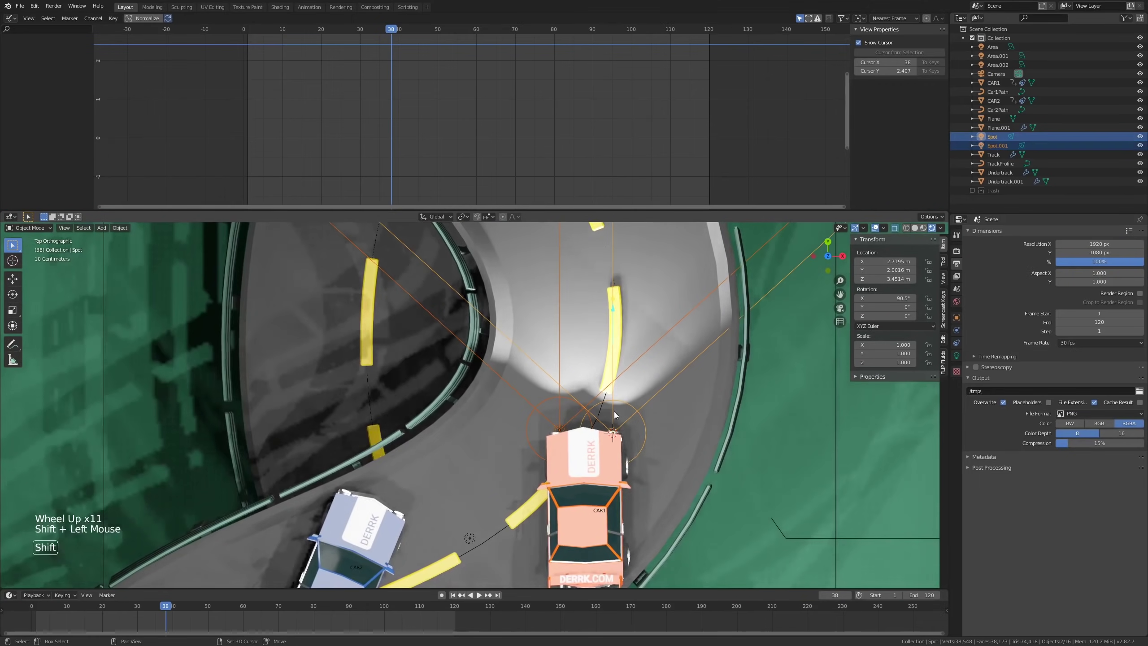
pyautogui.moveTo(613, 411); pyautogui.dragTo(715, 401, button='middle')
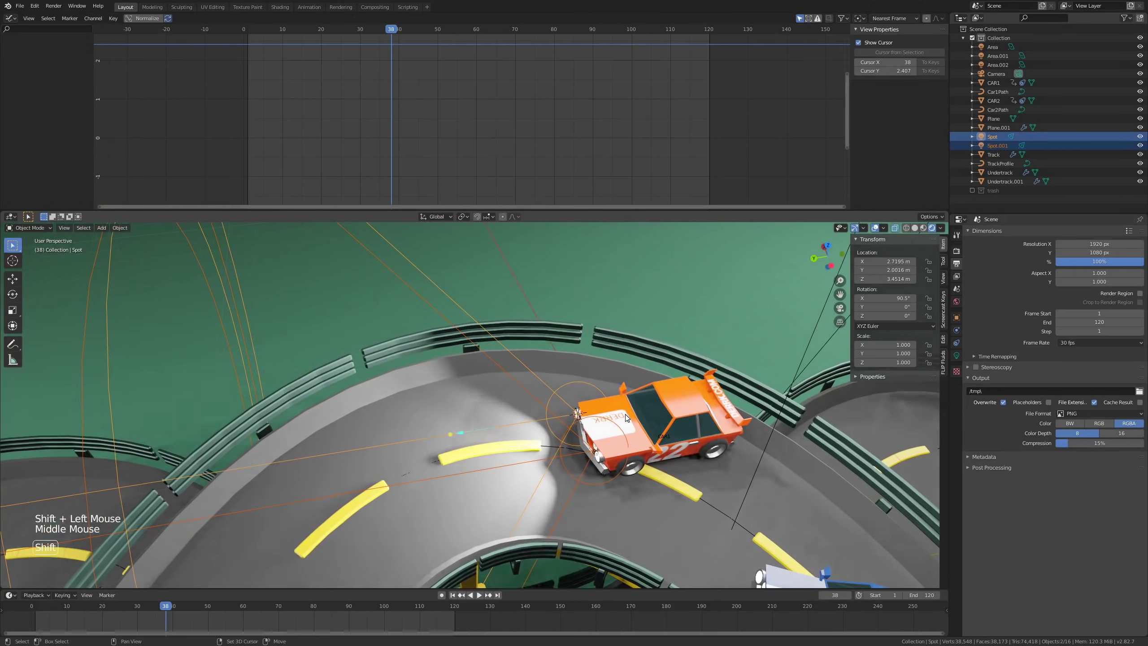
pyautogui.keyDown('shift'); pyautogui.click(625, 416); pyautogui.keyUp('shift')
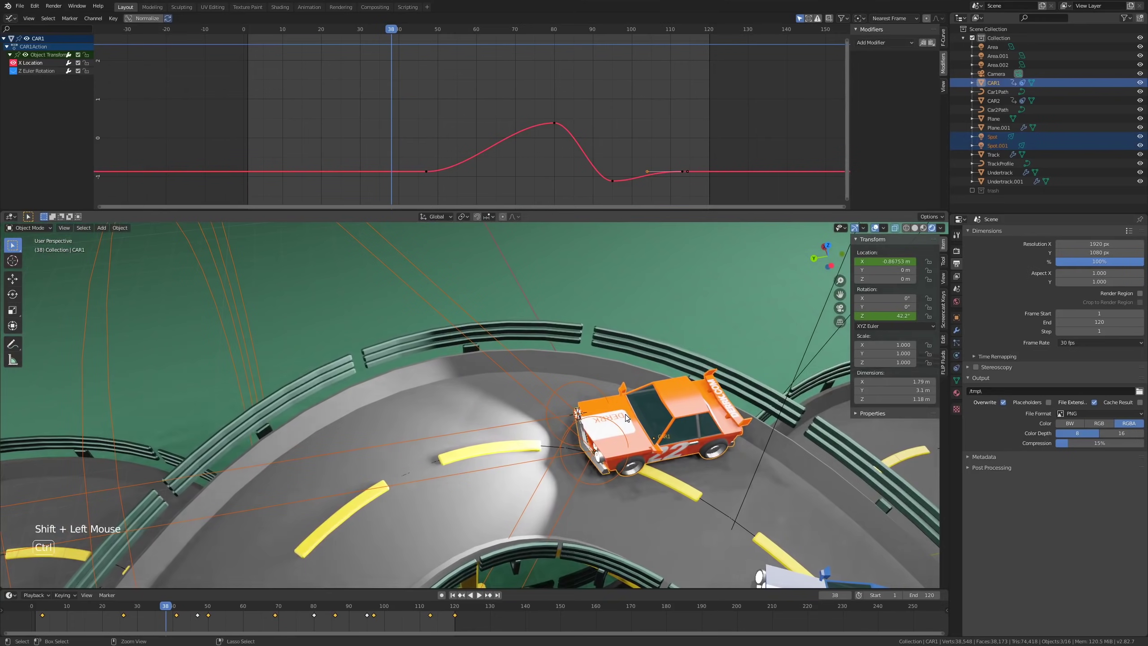
pyautogui.hotkey('ctrl', 'p')
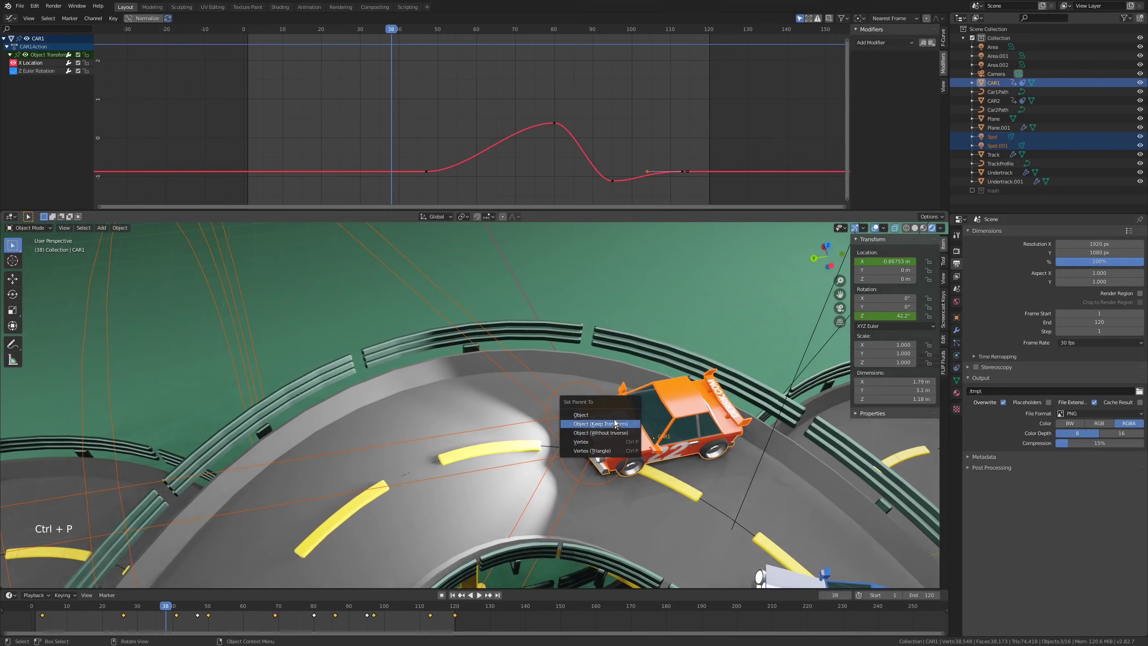
pyautogui.click(615, 424)
# Step: Play the animation through the scene camera to check that the headlights travel with the orange car
pyautogui.scroll(-4, 661, 338)
pyautogui.click(661, 339)
pyautogui.press('space')
pyautogui.scroll(-1, 661, 342)
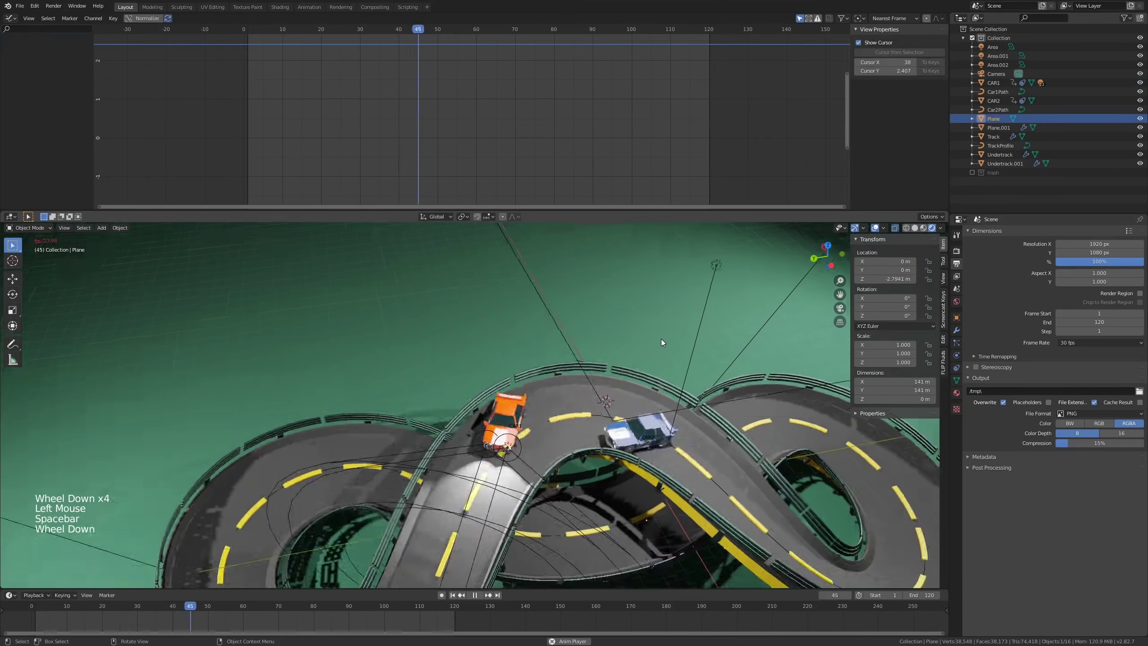
pyautogui.scroll(-4, 661, 339)
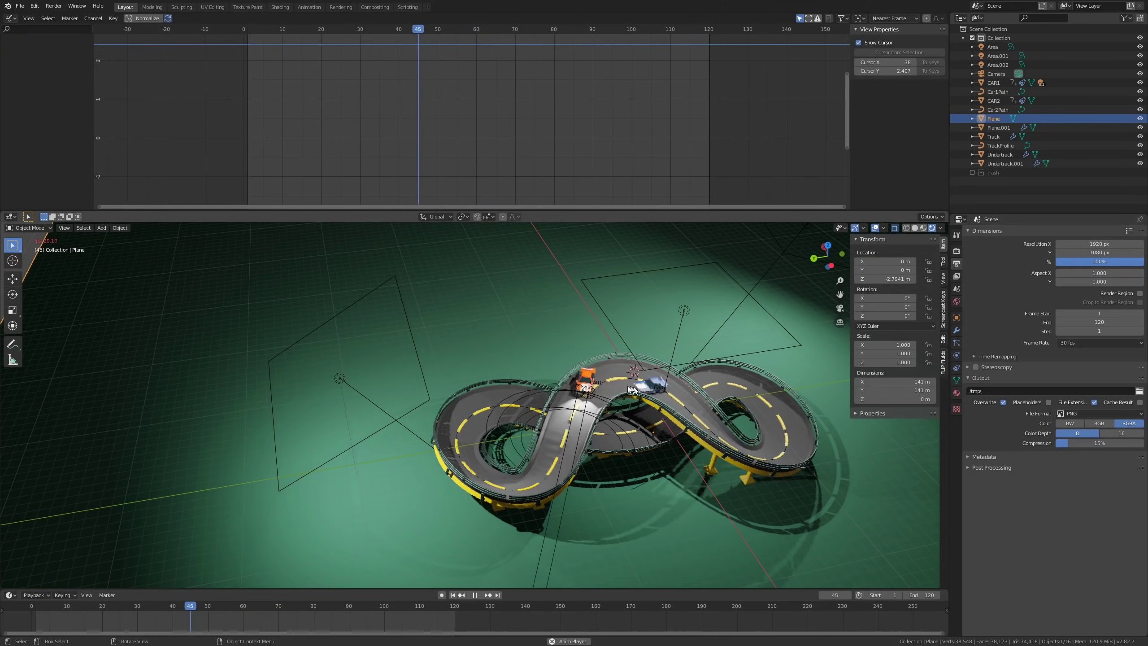
pyautogui.press('KP_0')
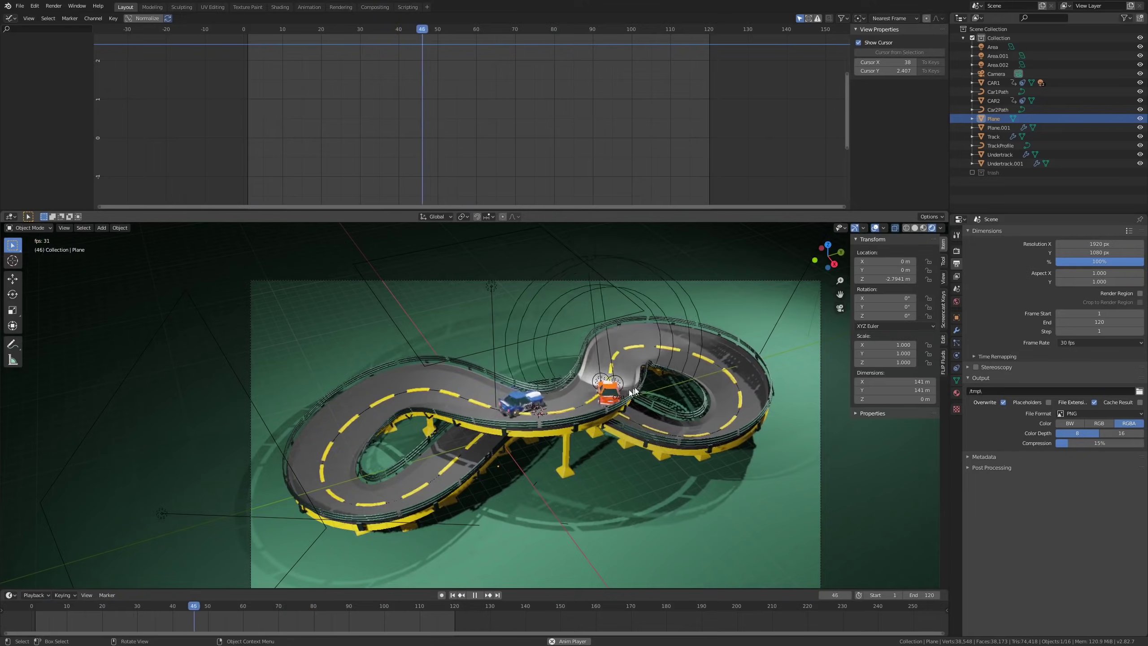
pyautogui.press('space')
# Step: Inspect the headlight beams on the far curve up close with playback paused at frame 76
pyautogui.scroll(5, 648, 360)
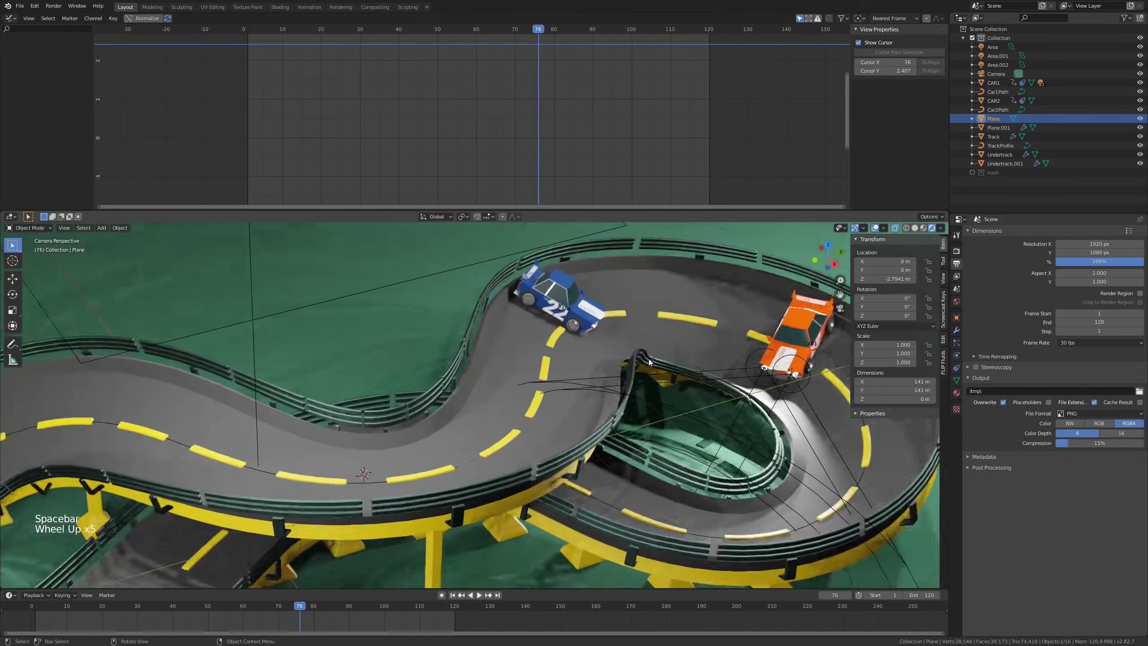
pyautogui.scroll(1, 649, 359)
pyautogui.click(648, 360)
pyautogui.moveTo(648, 359)
pyautogui.mouseDown(button='middle')
pyautogui.moveTo(626, 412)
pyautogui.moveTo(554, 390)
pyautogui.moveTo(385, 420)
pyautogui.moveTo(420, 439)
pyautogui.moveTo(538, 416)
pyautogui.moveTo(622, 418)
pyautogui.moveTo(635, 372)
pyautogui.mouseUp(button='middle')
pyautogui.scroll(2, 626, 412)
pyautogui.scroll(2, 626, 397)
pyautogui.scroll(-1, 628, 384)
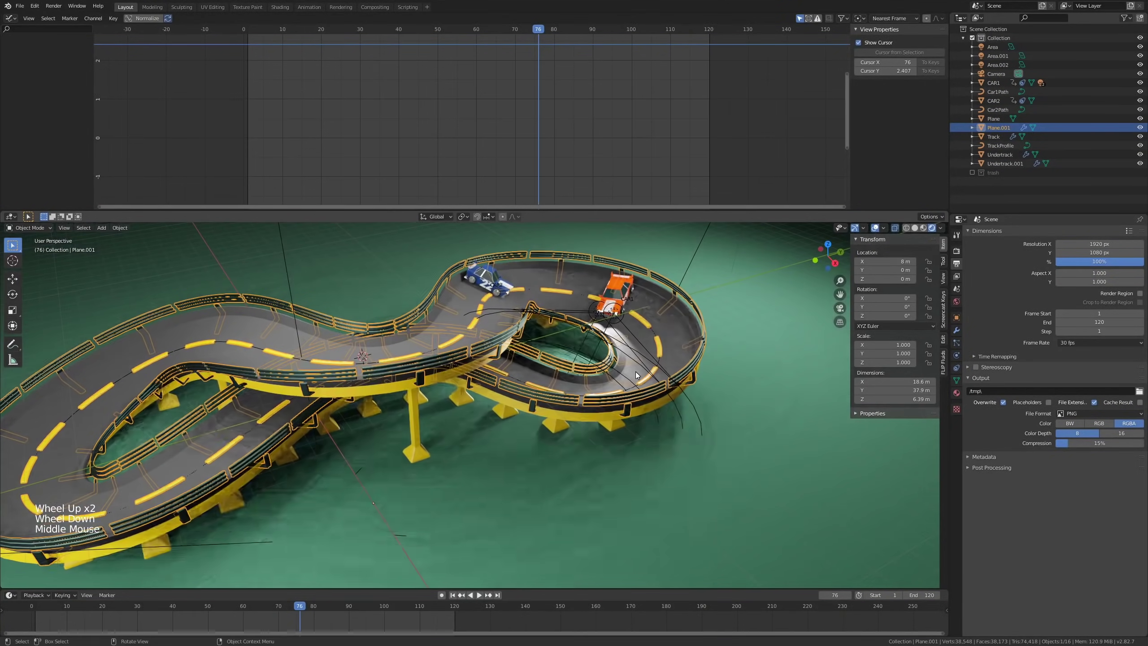
# Step: Replay the animation in the camera view and review the headlights against the whole track
pyautogui.press('KP_0')
pyautogui.press('space')
pyautogui.scroll(-4, 615, 287)
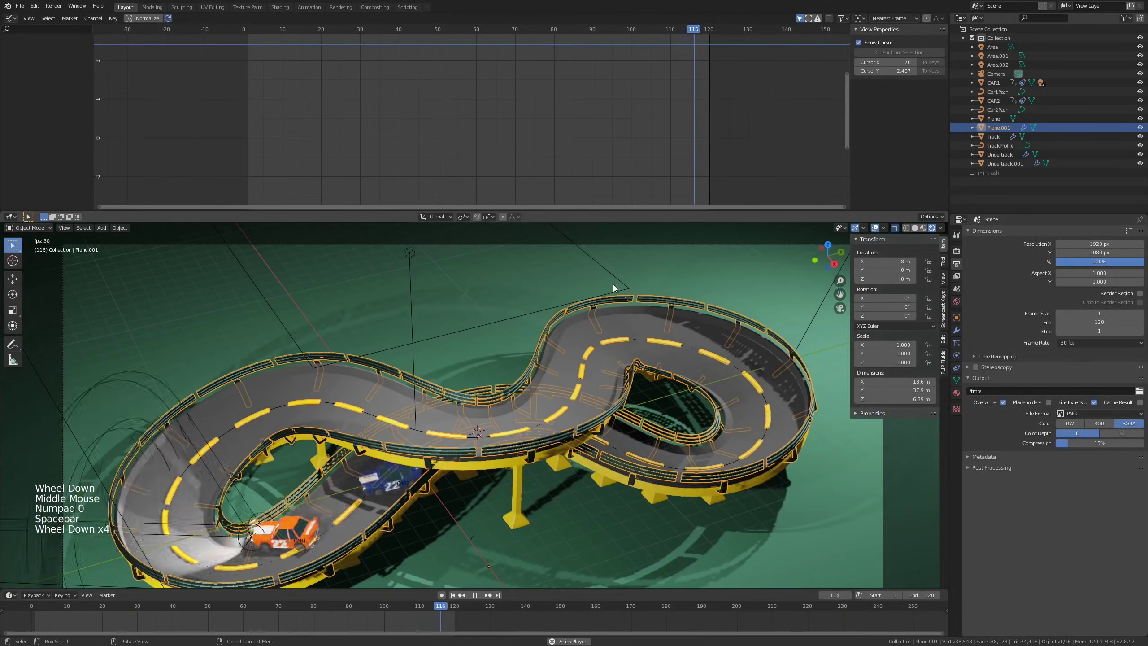
pyautogui.scroll(-2, 615, 288)
pyautogui.scroll(-1, 615, 287)
pyautogui.keyDown('shift'); pyautogui.moveTo(615, 287); pyautogui.dragTo(639, 335, button='middle'); pyautogui.keyUp('shift')
pyautogui.scroll(2, 642, 344)
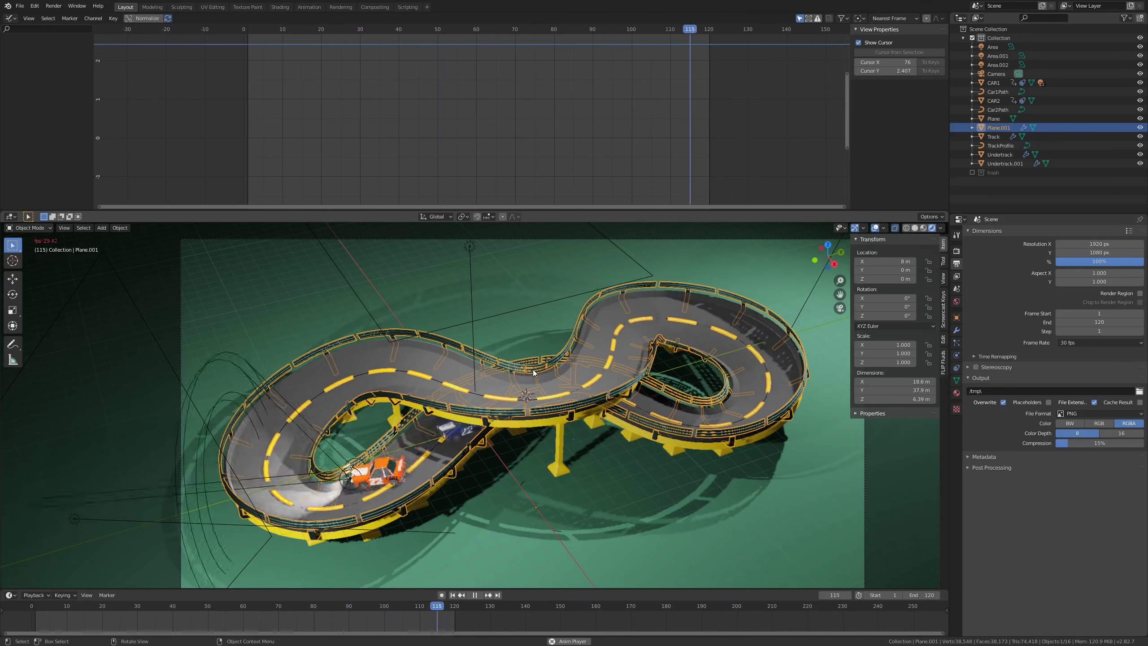
pyautogui.press('space')
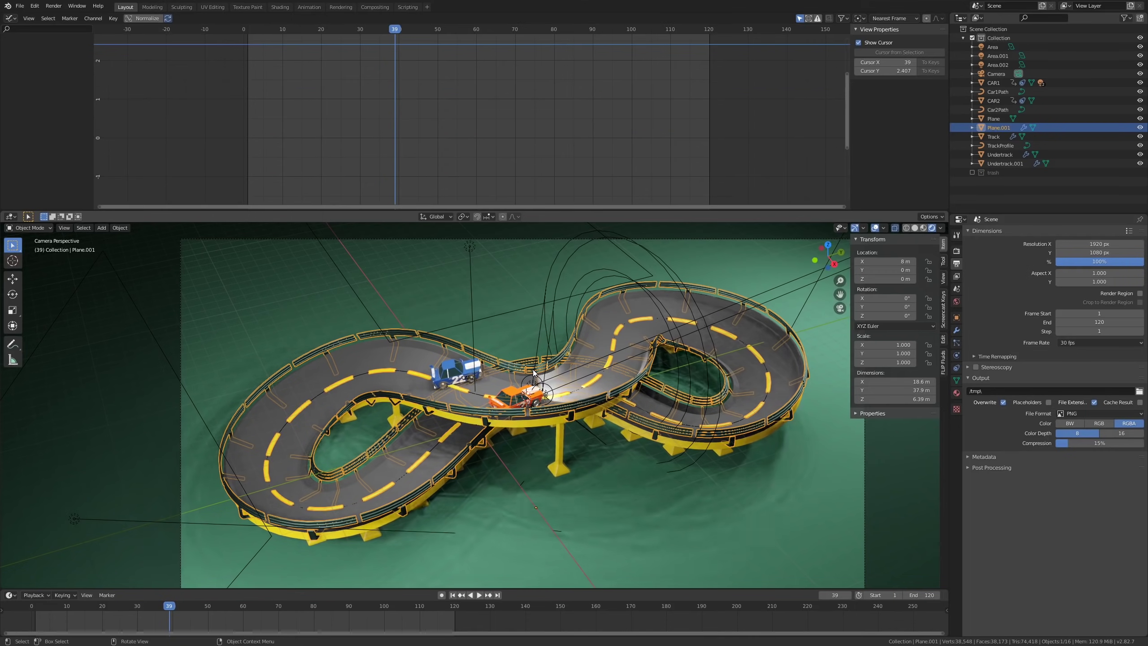
pyautogui.scroll(2, 534, 372)
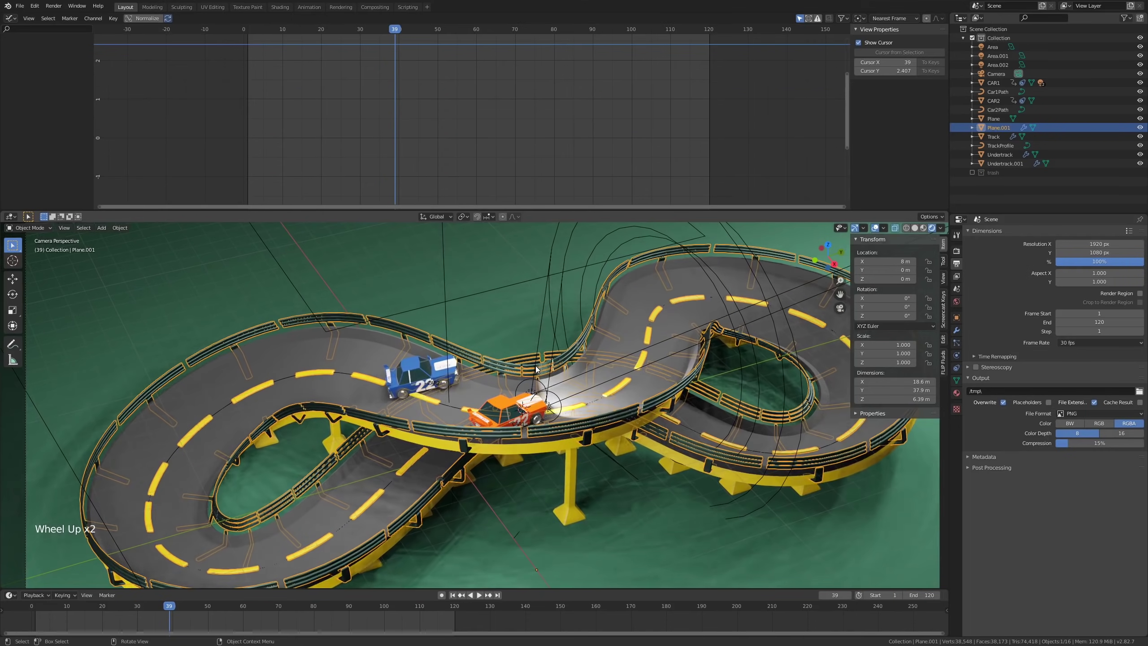
pyautogui.scroll(-3, 511, 355)
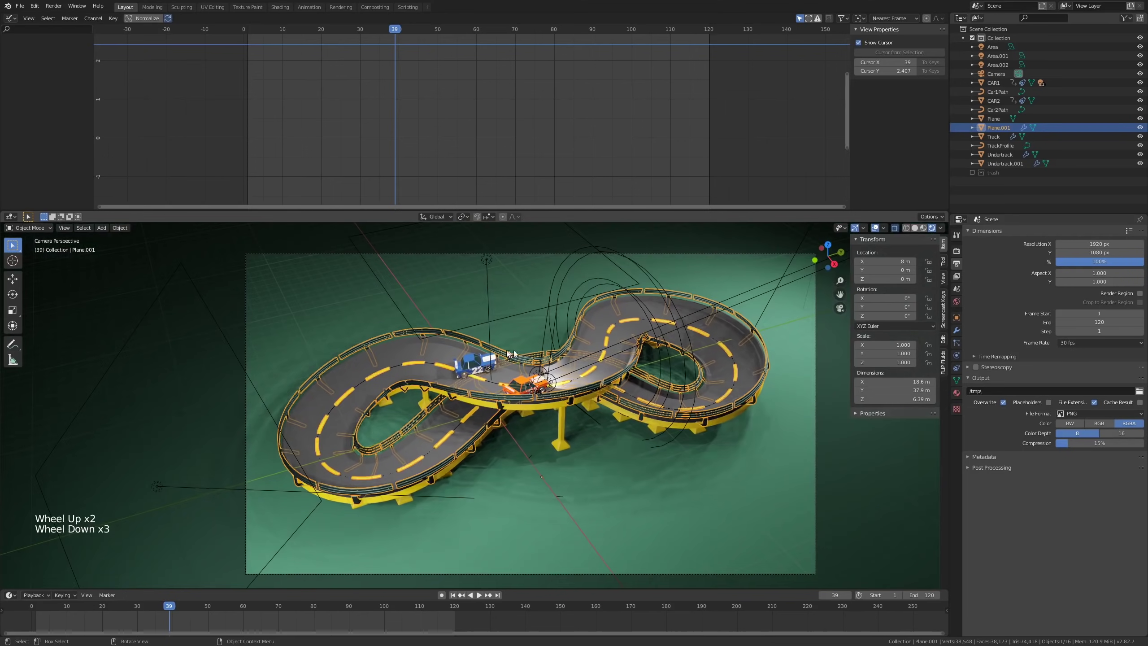
# Step: Switch the viewport to solid shading and view the track from outside the camera
pyautogui.click(914, 227)
pyautogui.scroll(1, 441, 448)
pyautogui.hotkey('alt', 'z')
pyautogui.moveTo(437, 450); pyautogui.dragTo(527, 442, button='middle')
pyautogui.click(651, 389)
pyautogui.click(515, 445)
# Step: Add a mesh plane and move it 7 m along the X axis, clear of the track
pyautogui.hotkey('shift', 'a')
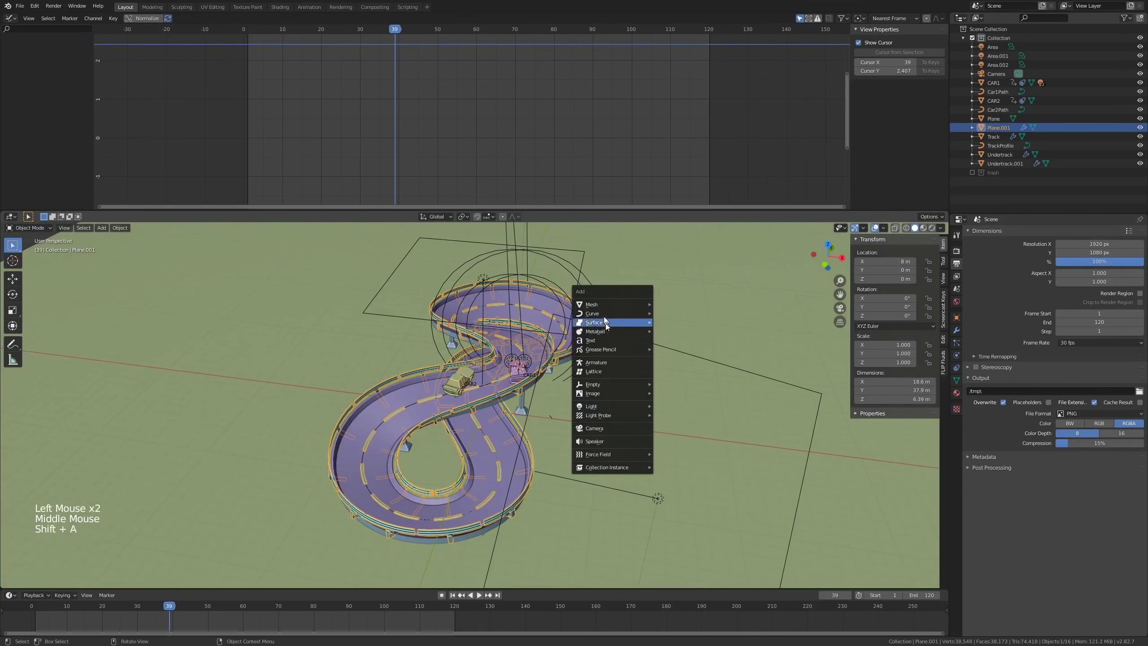
pyautogui.moveTo(615, 303)
pyautogui.click(669, 308)
pyautogui.keyDown('shift'); pyautogui.moveTo(631, 332); pyautogui.dragTo(599, 359, button='middle'); pyautogui.keyUp('shift')
pyautogui.press('g')
pyautogui.press('x')
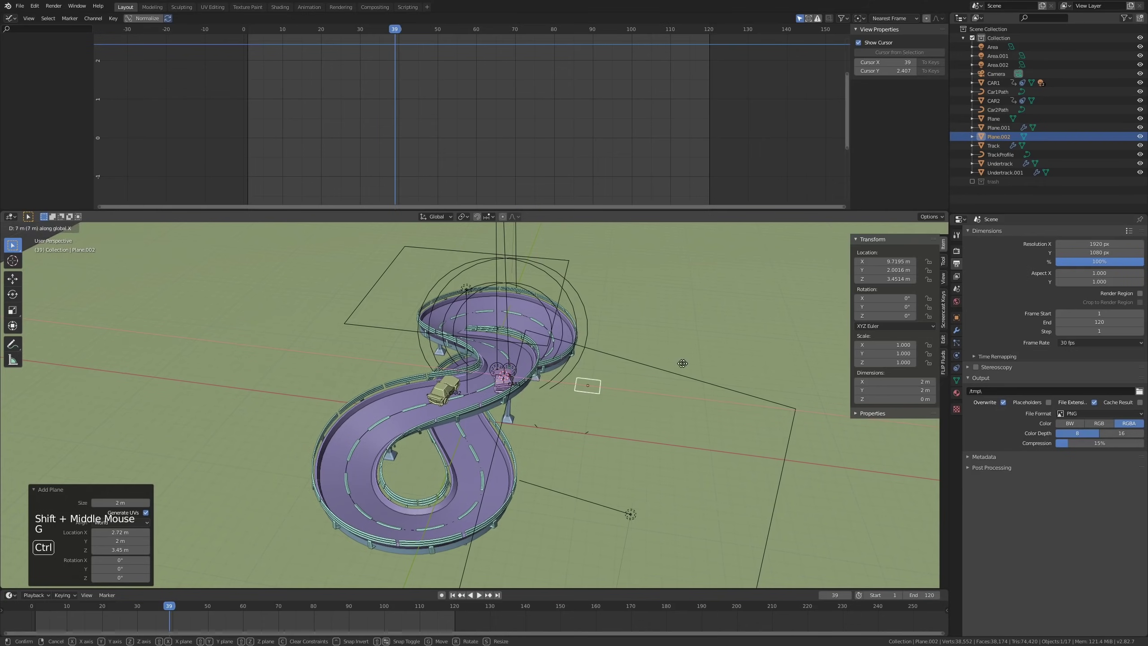
pyautogui.keyDown('ctrl'); pyautogui.click(680, 365); pyautogui.keyUp('ctrl')
# Step: Rotate the new plane's mesh 90° about the X axis in Edit Mode so it stands upright
pyautogui.moveTo(667, 376); pyautogui.dragTo(644, 385, button='middle')
pyautogui.press('Tab')
pyautogui.write('r')
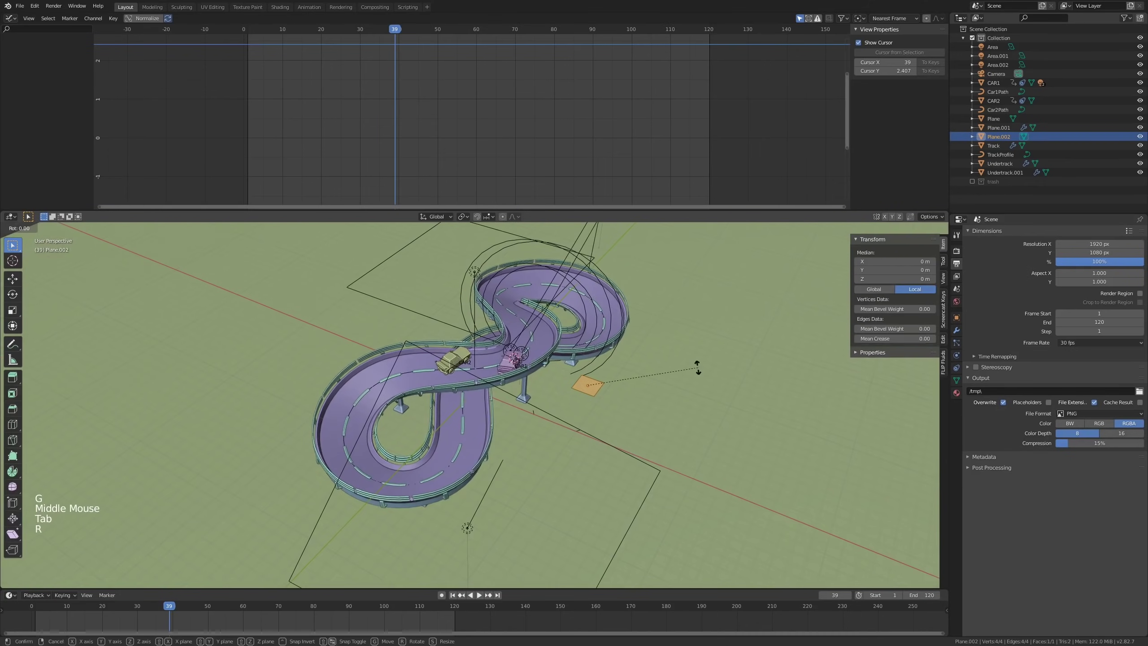
pyautogui.write('90')
pyautogui.press('Return')
# Step: Scale the upright plane's mesh by 1.7 along the X axis
pyautogui.scroll(4, 698, 368)
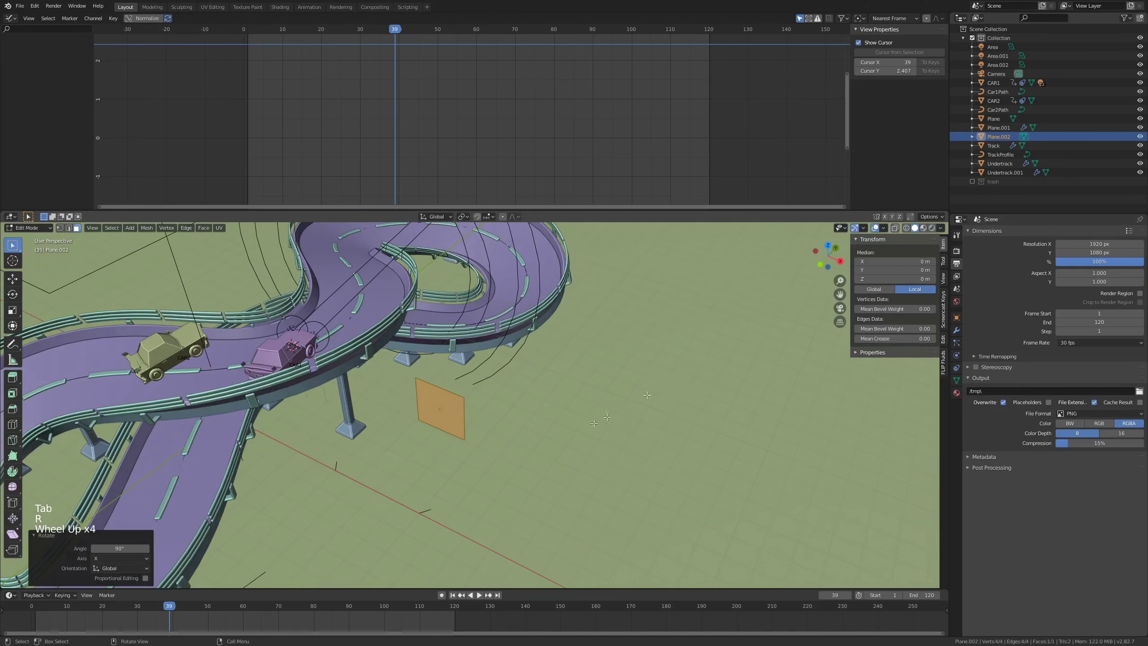
pyautogui.moveTo(698, 367); pyautogui.dragTo(631, 398, button='middle')
pyautogui.press('s')
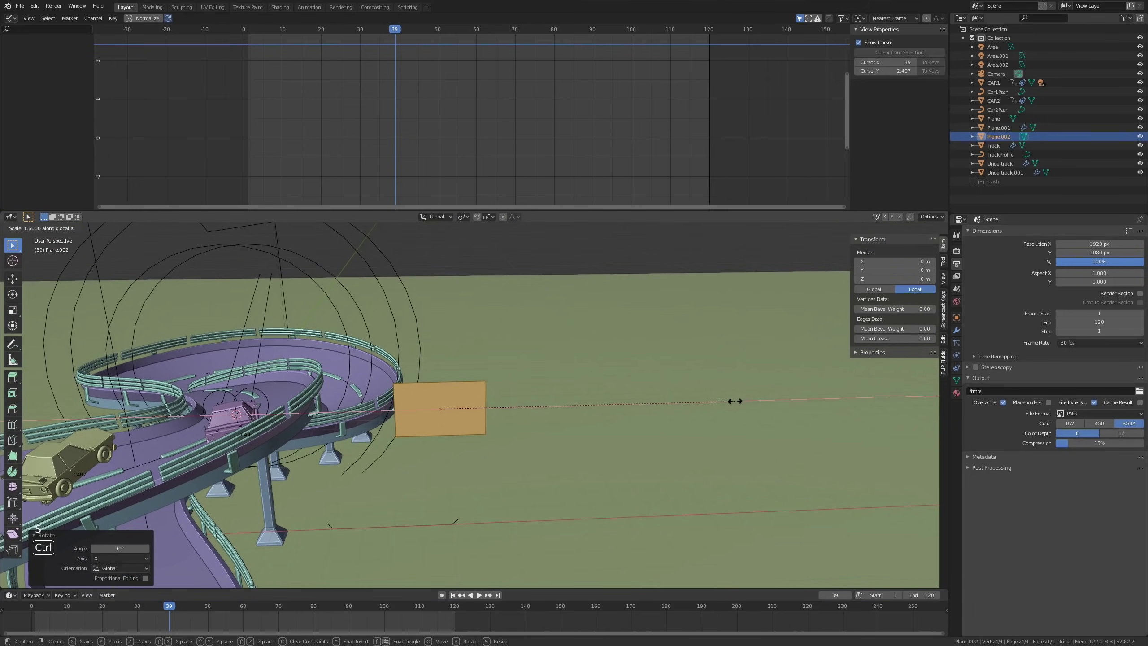
pyautogui.keyDown('ctrl'); pyautogui.click(744, 400); pyautogui.keyUp('ctrl')
# Step: Add centred loop cuts that divide the upright plane into four columns and two rows
pyautogui.click(479, 382)
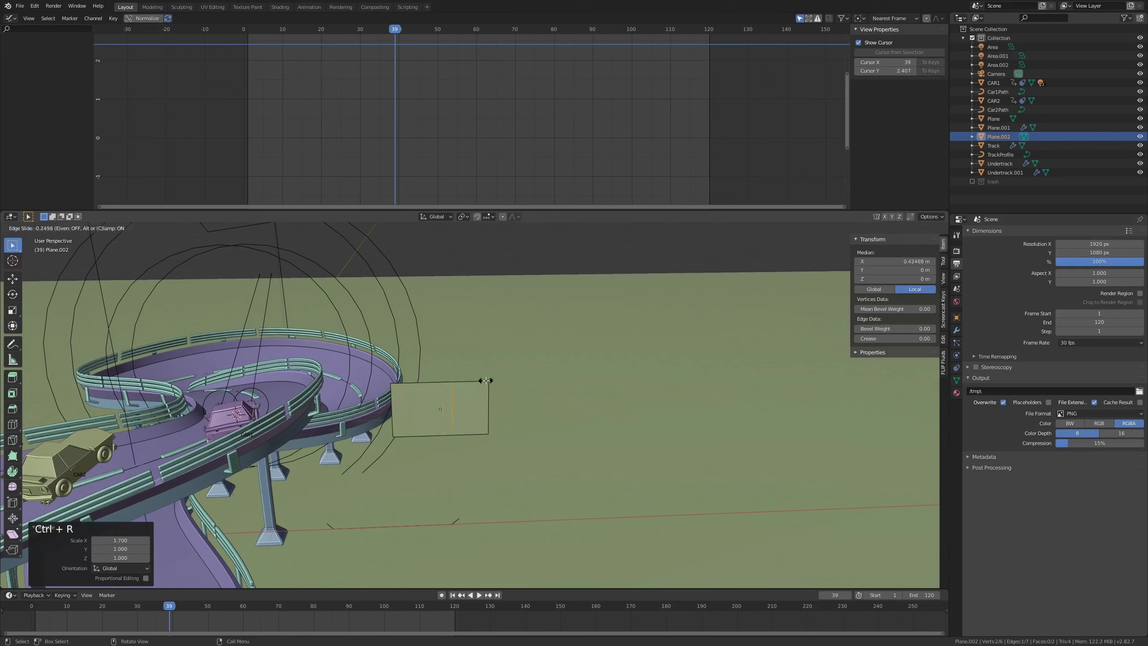
pyautogui.rightClick(456, 406)
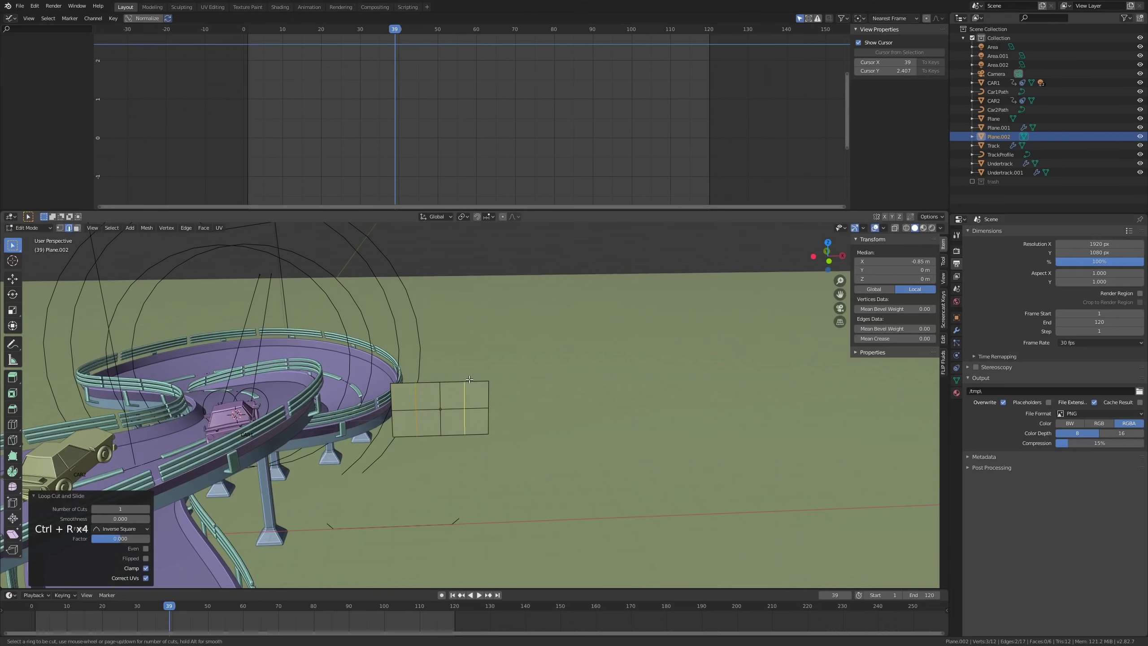
pyautogui.moveTo(471, 378)
pyautogui.mouseDown(button='middle')
pyautogui.moveTo(488, 400)
pyautogui.moveTo(480, 361)
pyautogui.mouseUp(button='middle')
pyautogui.scroll(2, 479, 389)
# Step: Select the plane's whole mesh and subdivide it three times with one cut each
pyautogui.hotkey('alt', 'a')
pyautogui.scroll(-1, 481, 361)
pyautogui.press('a')
pyautogui.rightClick(480, 361)
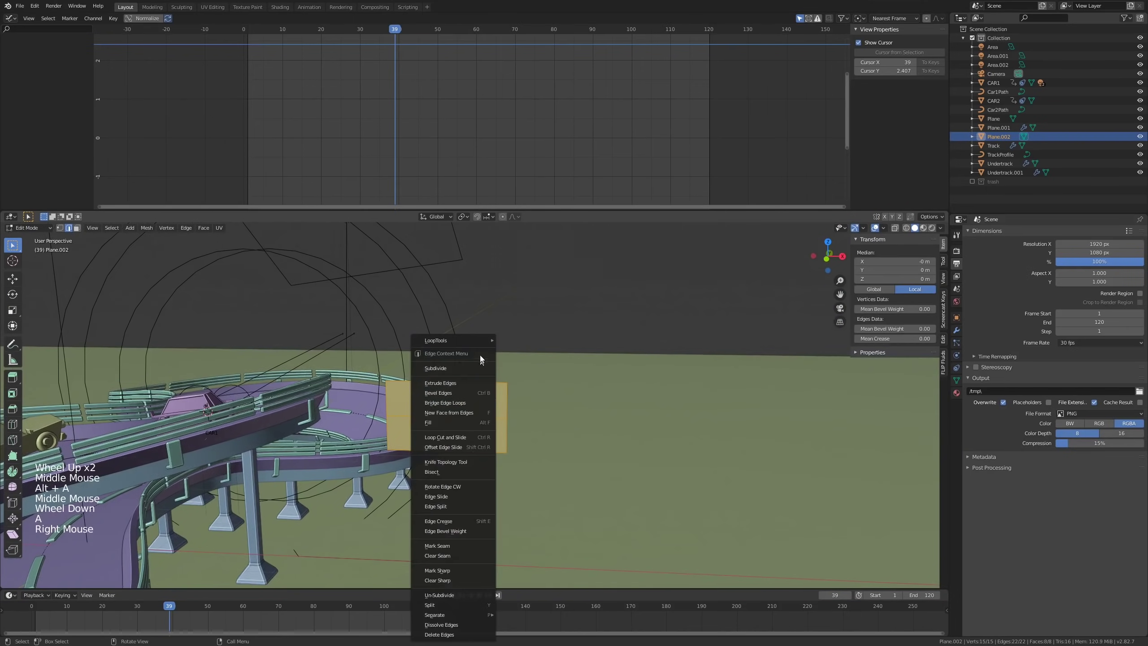
pyautogui.rightClick(479, 369)
pyautogui.rightClick(476, 366)
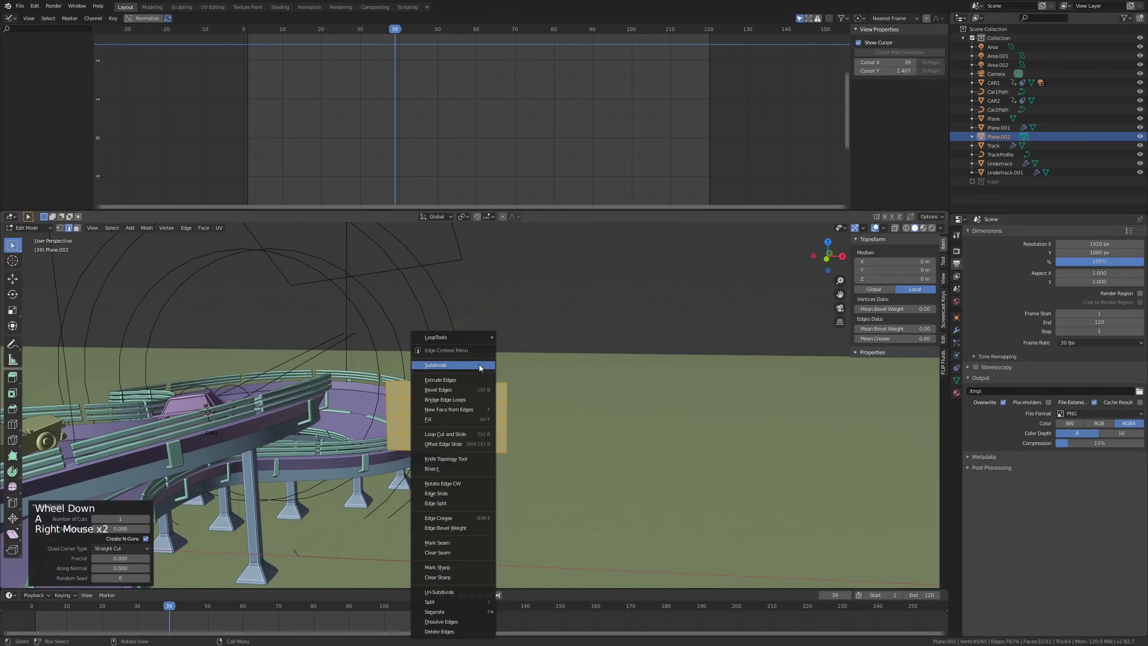
pyautogui.click(479, 365)
pyautogui.rightClick(478, 364)
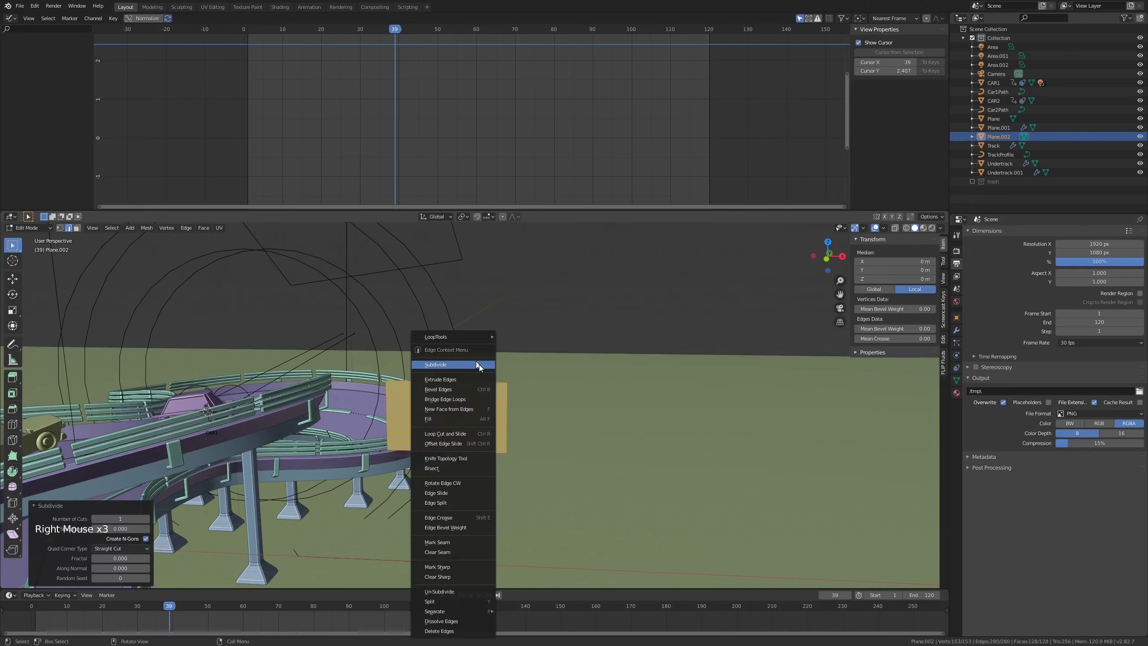
pyautogui.click(478, 364)
pyautogui.moveTo(478, 366); pyautogui.dragTo(498, 398, button='middle')
pyautogui.scroll(4, 500, 404)
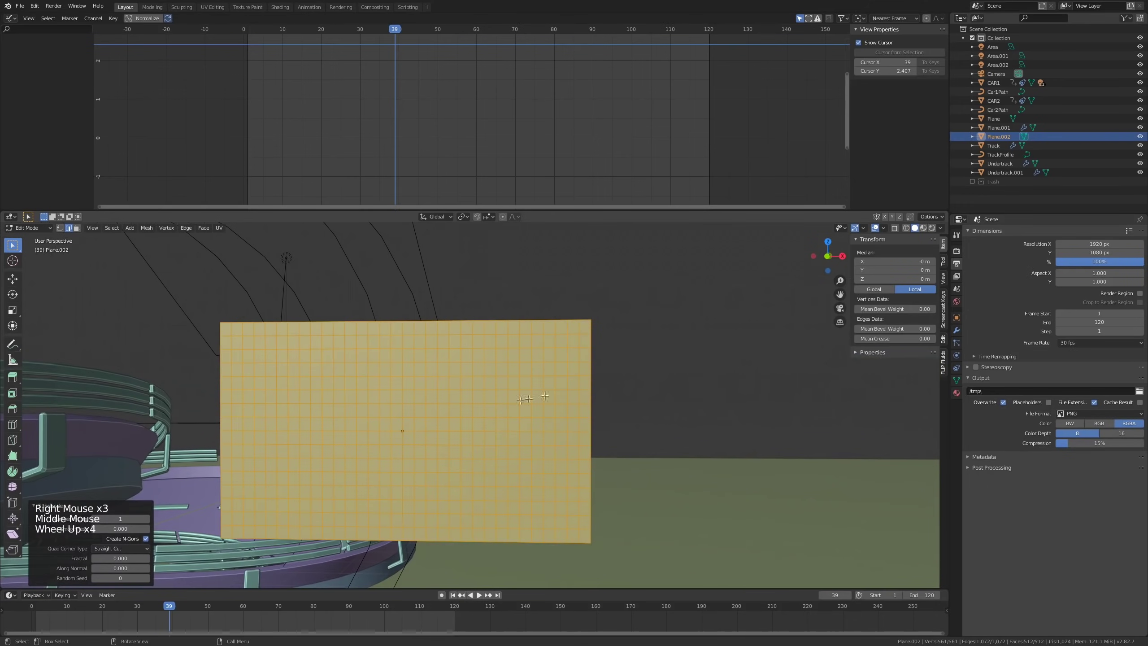
pyautogui.press('s')
pyautogui.press('z')
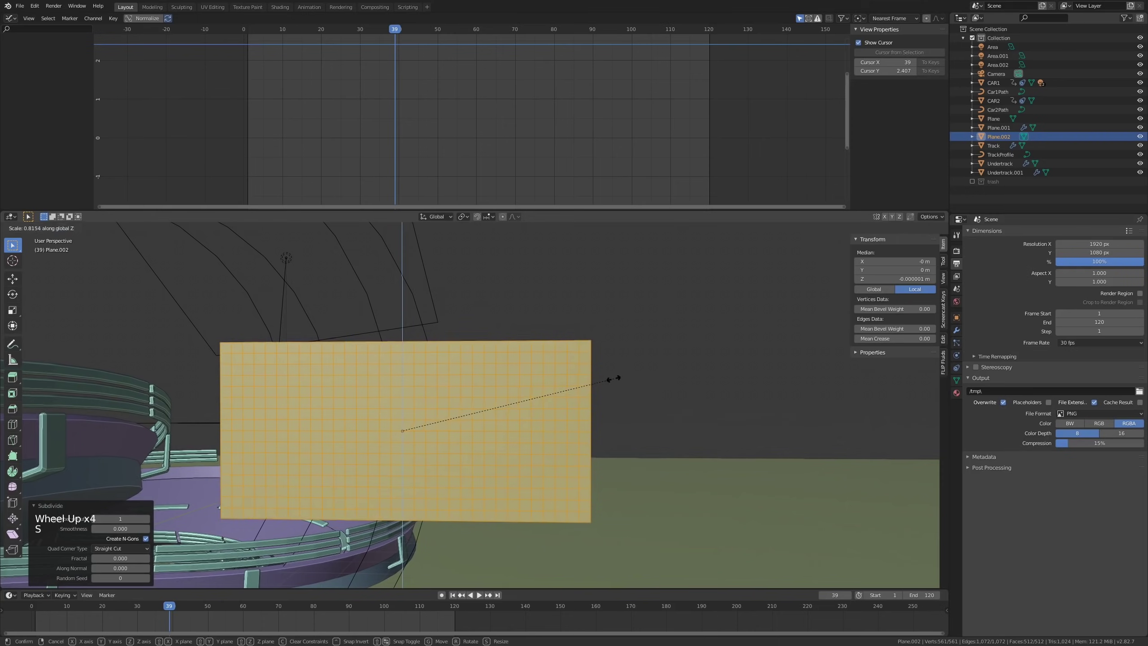
pyautogui.click(610, 378)
# Step: Return the plane to Object Mode and enable Cloth physics on it
pyautogui.scroll(-5, 608, 380)
pyautogui.moveTo(608, 382); pyautogui.dragTo(569, 401, button='middle')
pyautogui.press('Tab')
pyautogui.scroll(3, 576, 344)
pyautogui.scroll(-3, 564, 367)
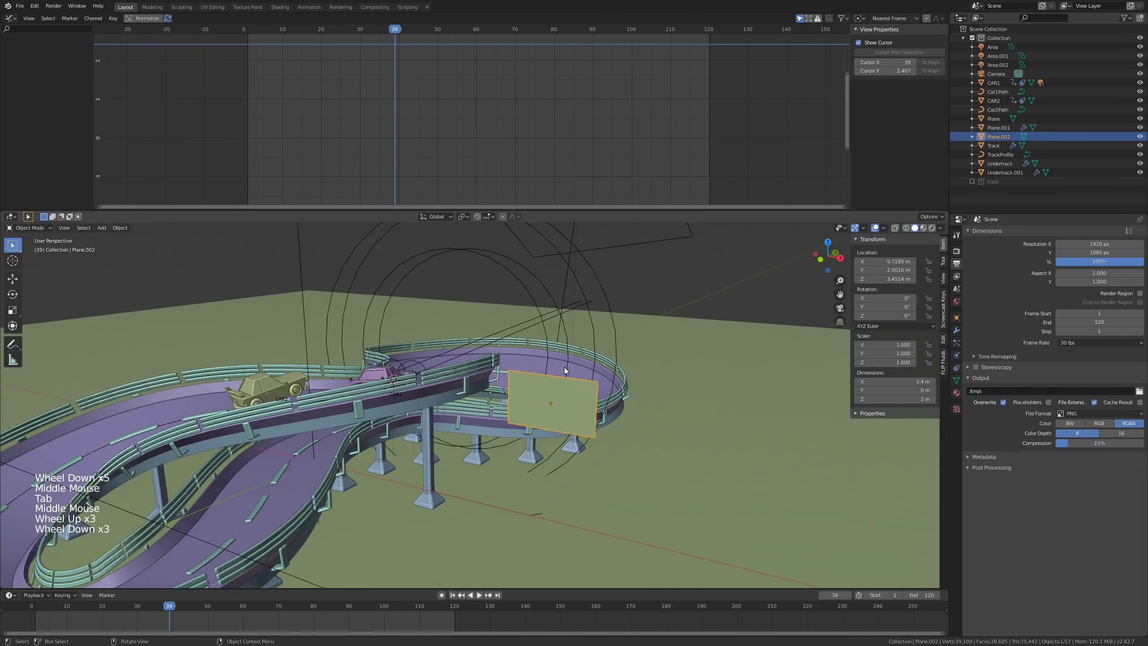
pyautogui.click(957, 356)
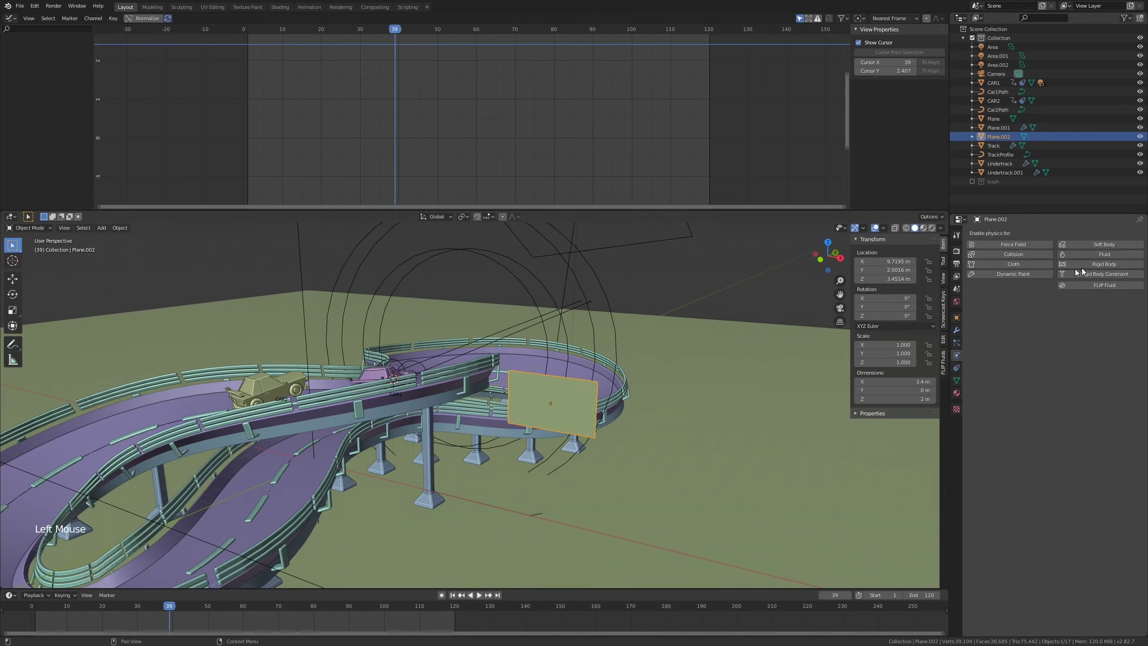
pyautogui.click(1015, 265)
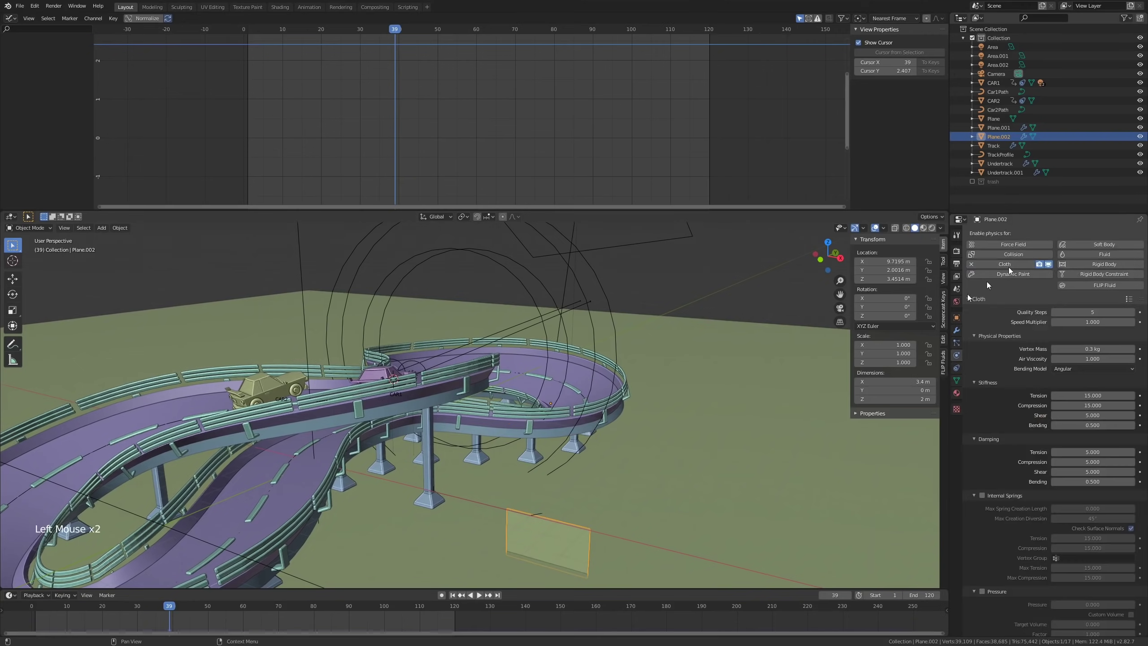
# Step: Play the cloth simulation to examine how the plane moves, and return the playhead to the start of the timeline
pyautogui.scroll(-3, 447, 472)
pyautogui.keyDown('shift'); pyautogui.moveTo(447, 472); pyautogui.dragTo(505, 393, button='middle'); pyautogui.keyUp('shift')
pyautogui.press('space')
pyautogui.moveTo(516, 434); pyautogui.dragTo(567, 342, button='middle')
pyautogui.scroll(-1, 525, 341)
pyautogui.scroll(12, 504, 327)
pyautogui.scroll(-1, 487, 316)
pyautogui.scroll(-1, 611, 335)
pyautogui.scroll(-6, 603, 317)
pyautogui.scroll(1, 604, 317)
pyautogui.press('space')
pyautogui.scroll(-1, 602, 318)
pyautogui.scroll(-2, 566, 342)
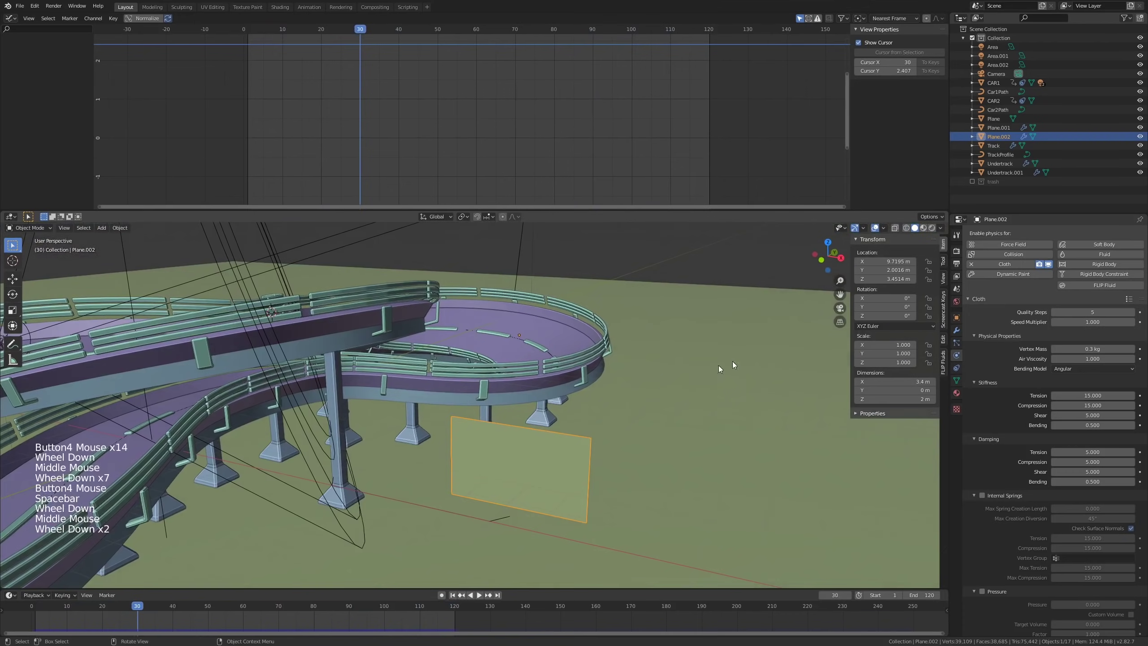
pyautogui.click(33, 615)
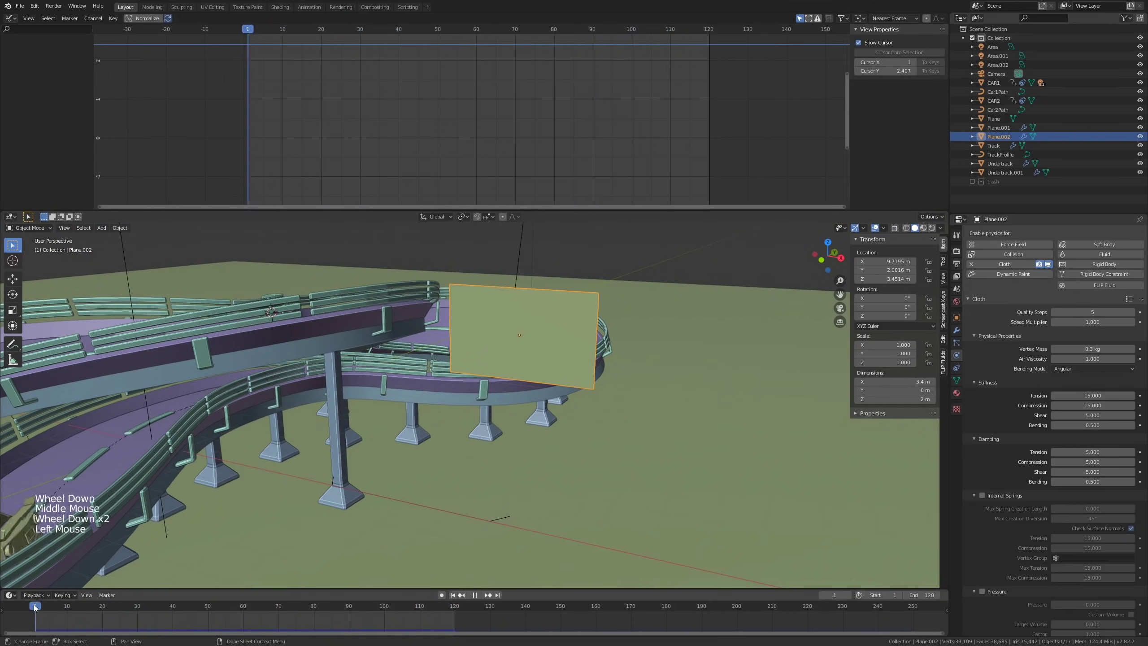
# Step: Show the plane's vertex group settings and select the column of vertices along its track-side vertical edge in Edit Mode
pyautogui.moveTo(648, 389); pyautogui.dragTo(698, 381, button='middle')
pyautogui.click(957, 380)
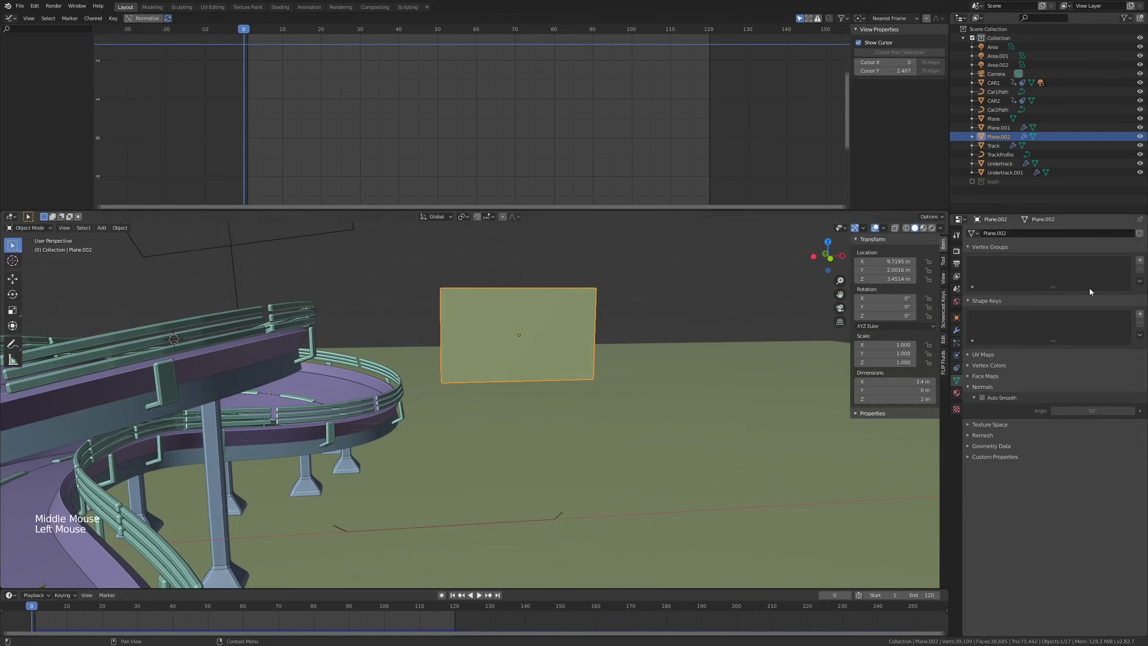
pyautogui.press('Tab')
pyautogui.moveTo(447, 352); pyautogui.dragTo(442, 313, button='middle')
pyautogui.press('1')
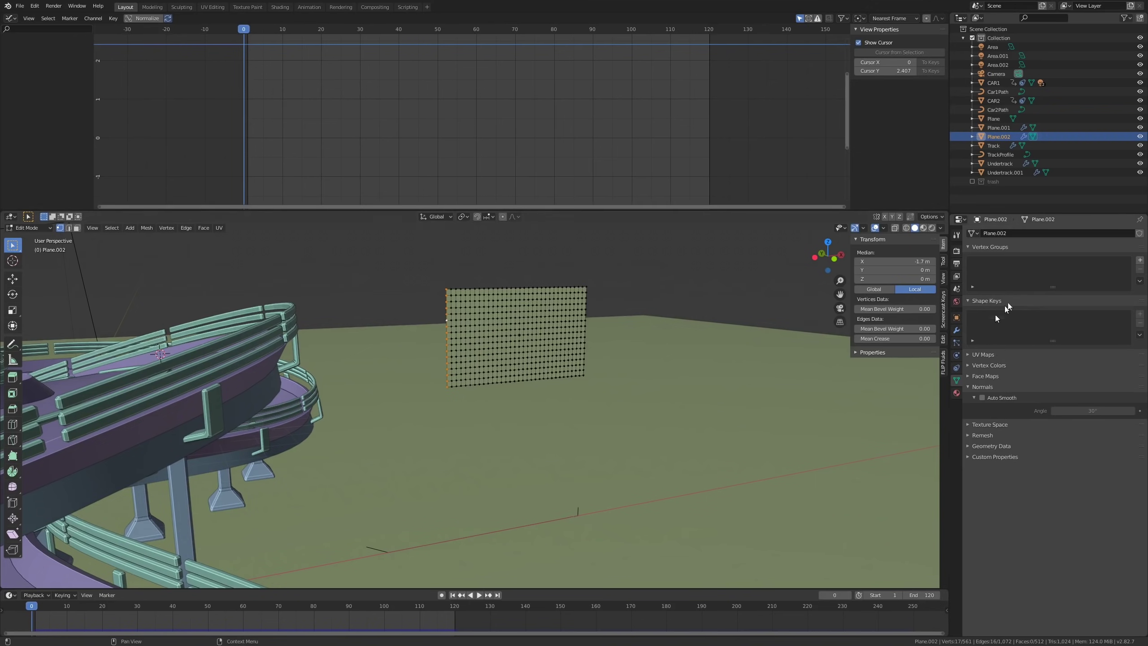
# Step: Create a vertex group named Pins from the selected edge vertices, and check it by deselecting everything and reselecting the group
pyautogui.click(1139, 261)
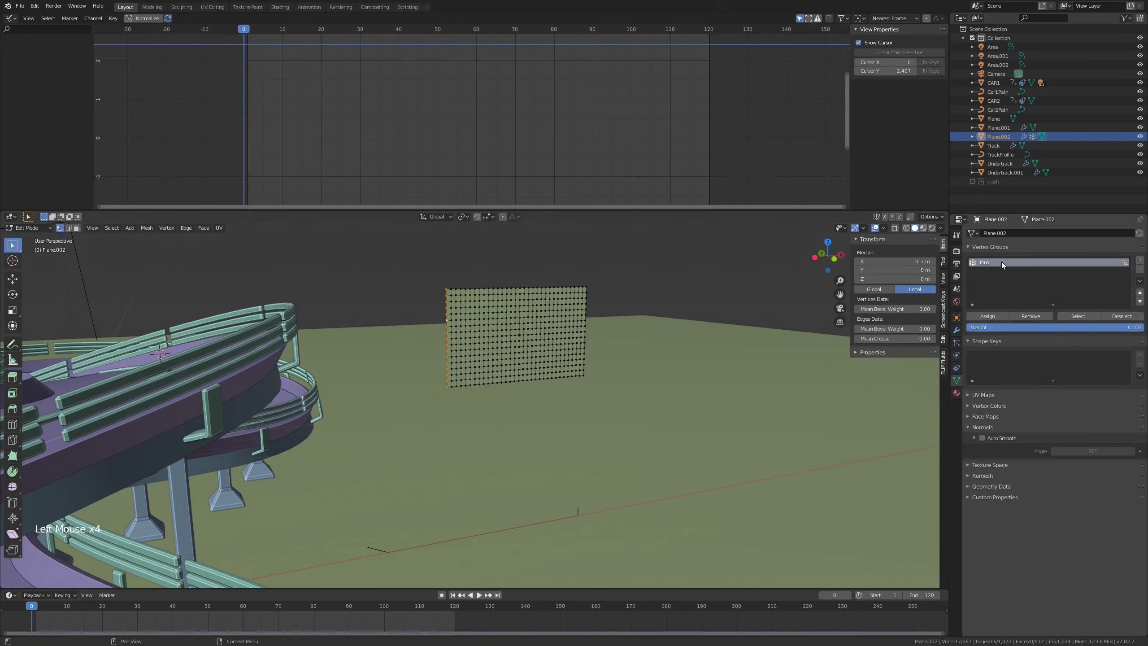
pyautogui.click(989, 316)
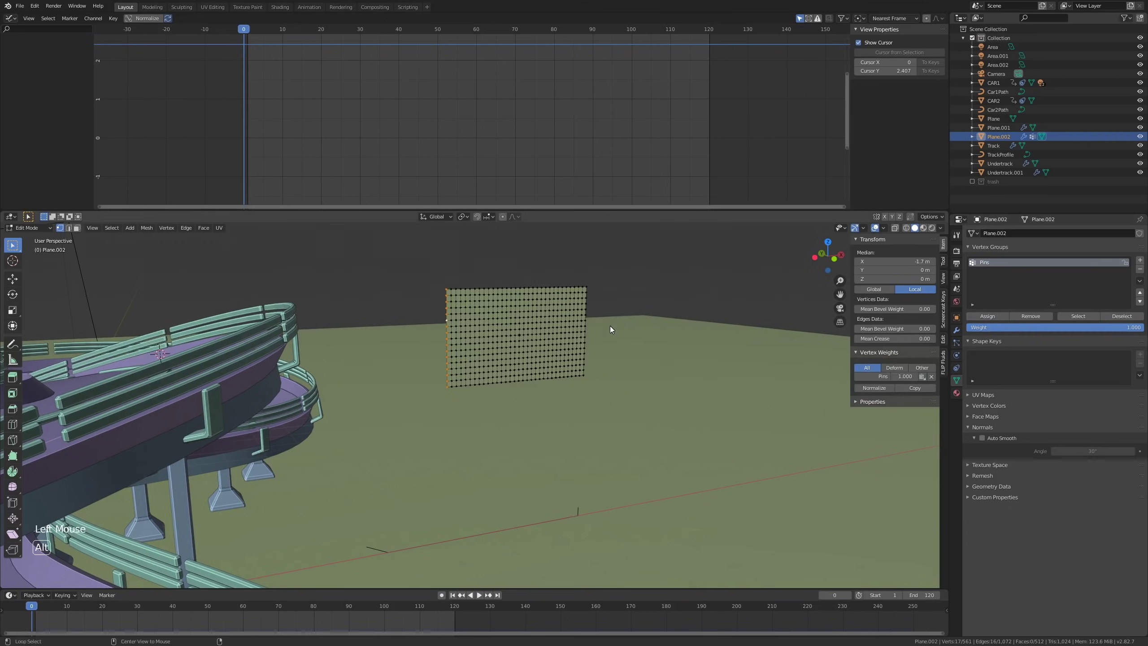
pyautogui.hotkey('alt', 'a')
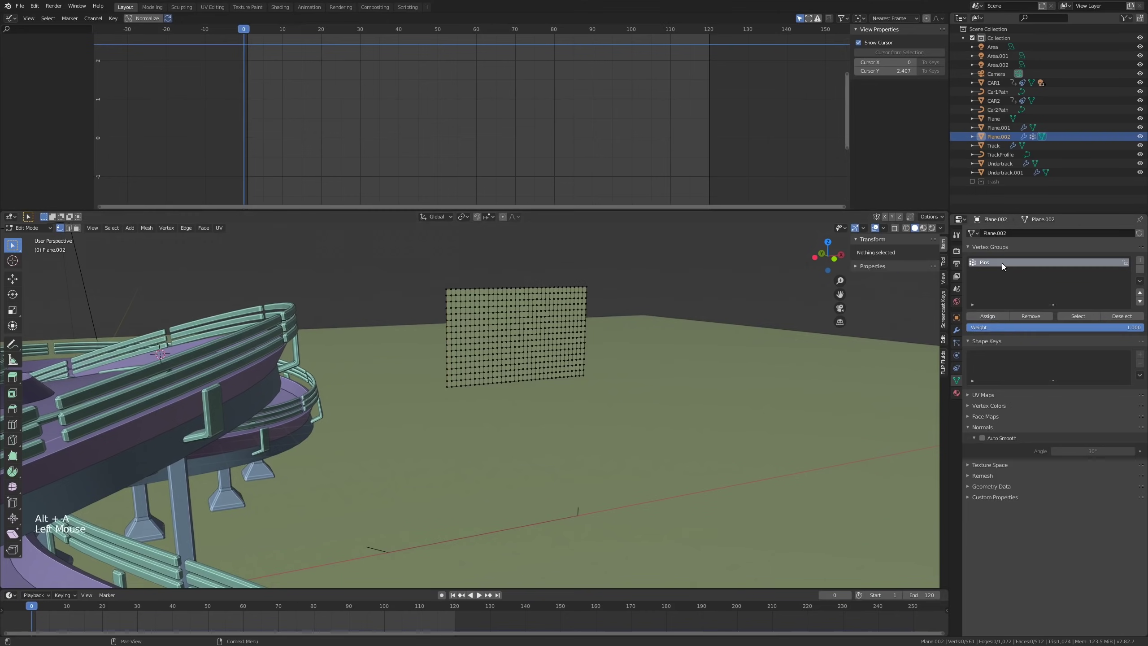
pyautogui.click(1076, 315)
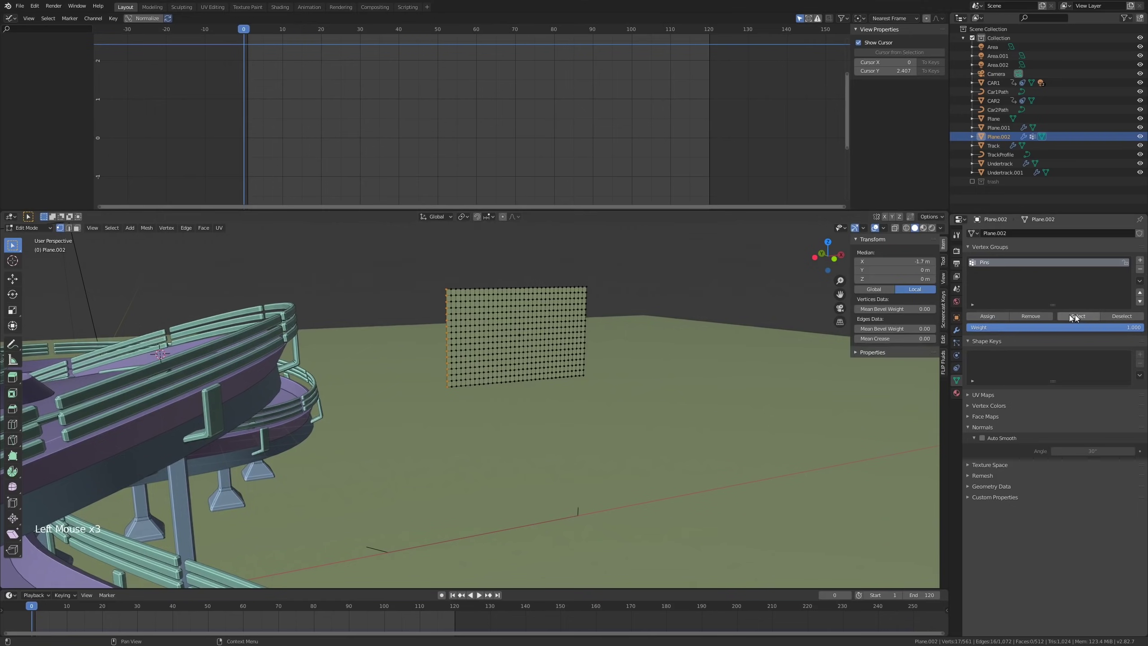
pyautogui.moveTo(547, 346); pyautogui.dragTo(507, 344, button='middle')
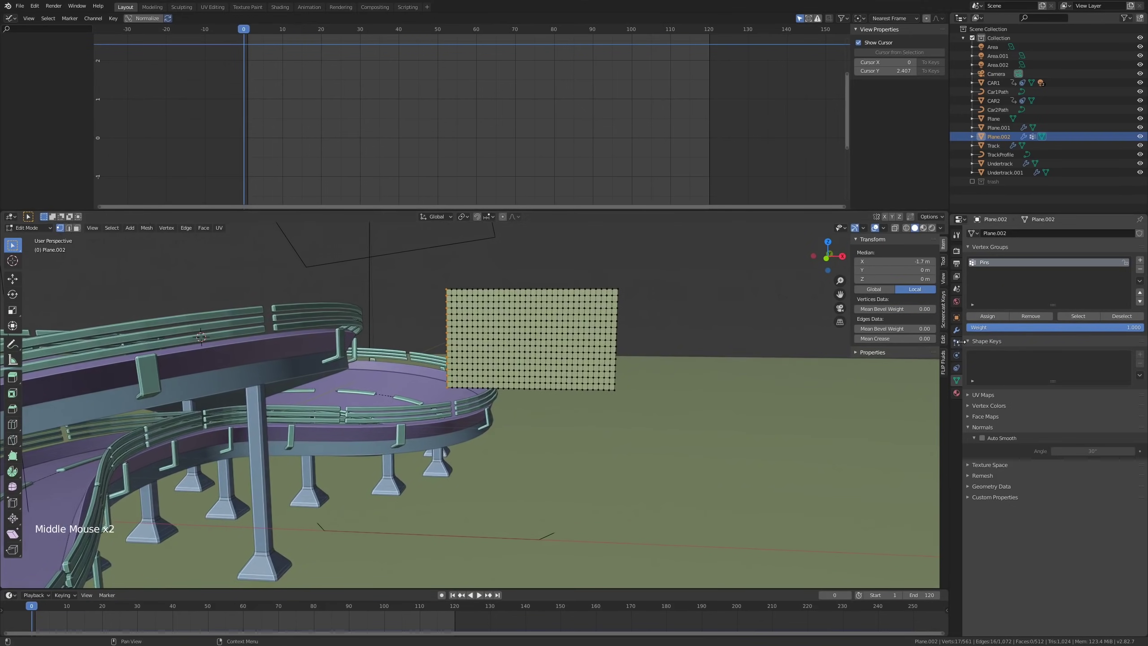
# Step: Set the Pins vertex group as the pin group in the plane's cloth Shape settings
pyautogui.click(957, 356)
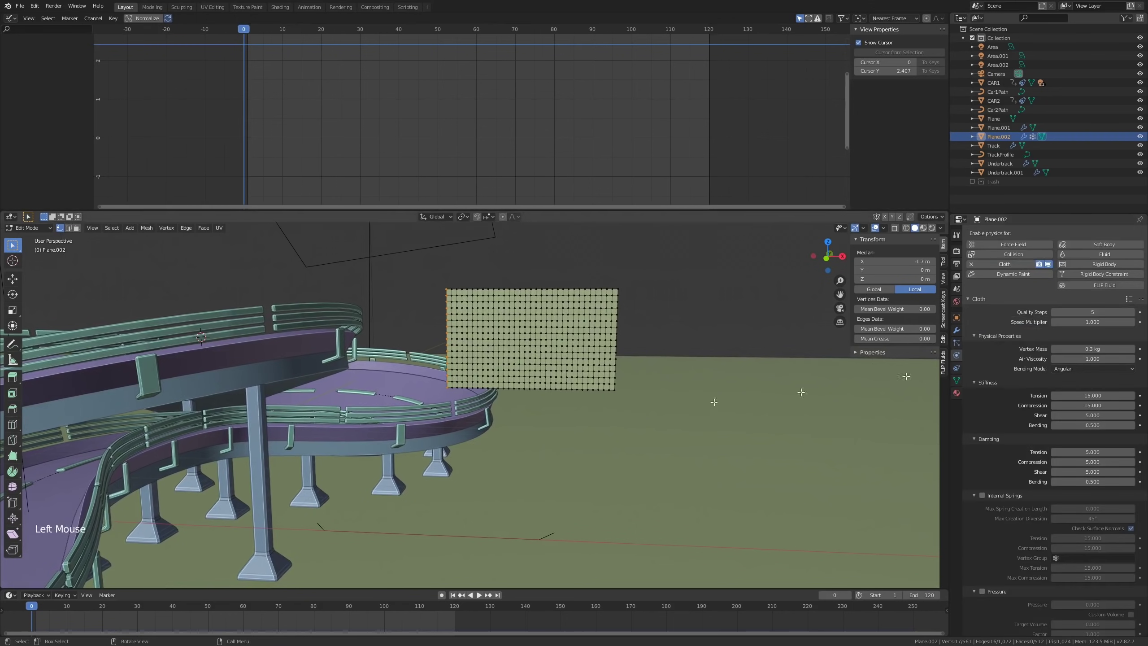
pyautogui.scroll(-3, 1066, 401)
pyautogui.scroll(-8, 1067, 401)
pyautogui.scroll(6, 1028, 448)
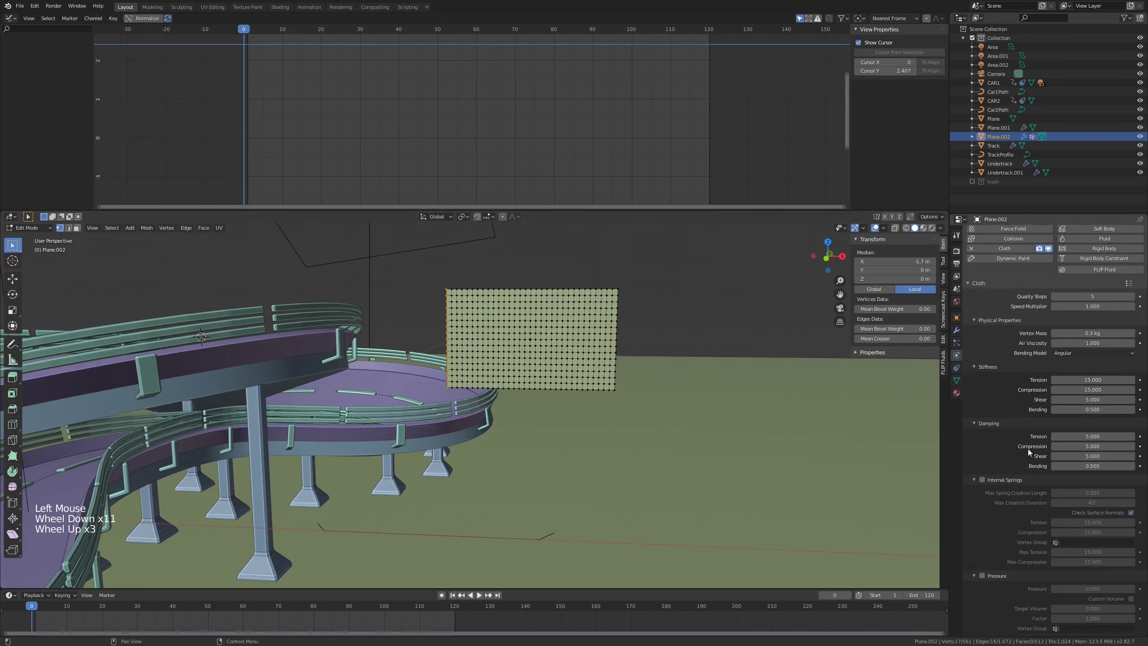
pyautogui.scroll(-1, 1046, 378)
pyautogui.scroll(-4, 1045, 379)
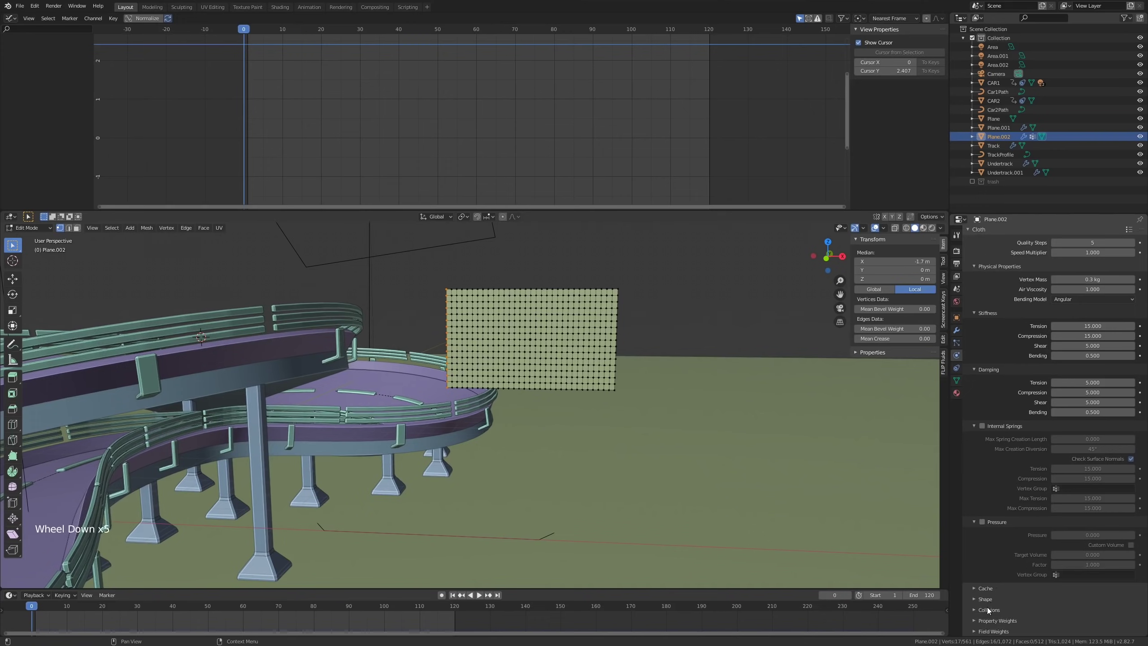
pyautogui.scroll(5, 1003, 429)
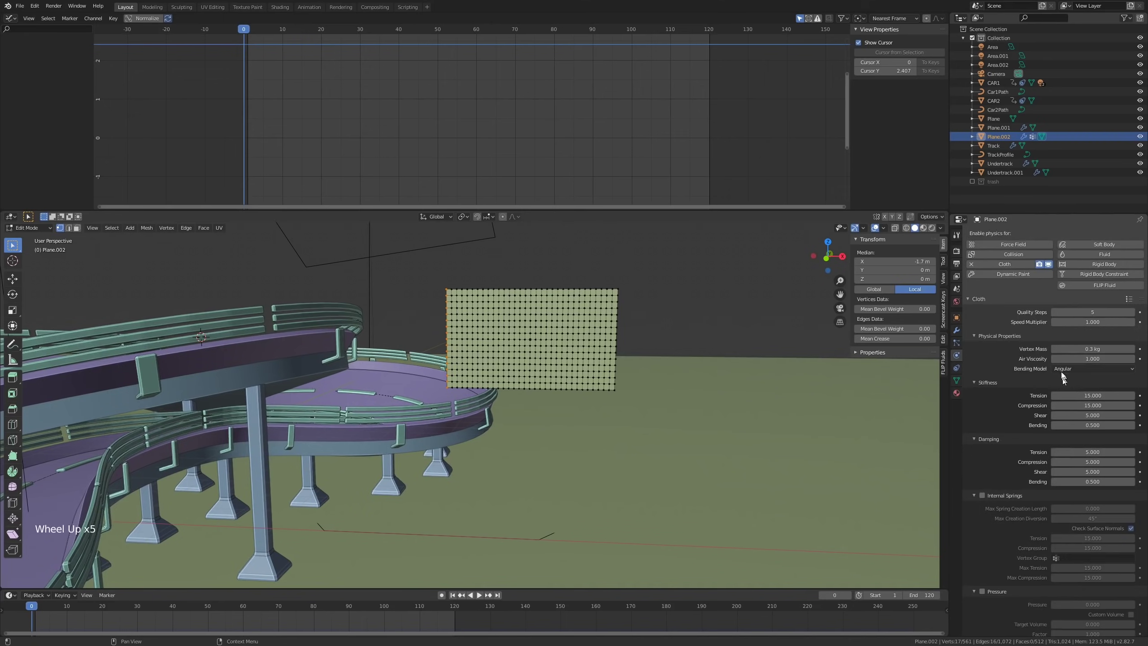
pyautogui.scroll(-4, 1034, 420)
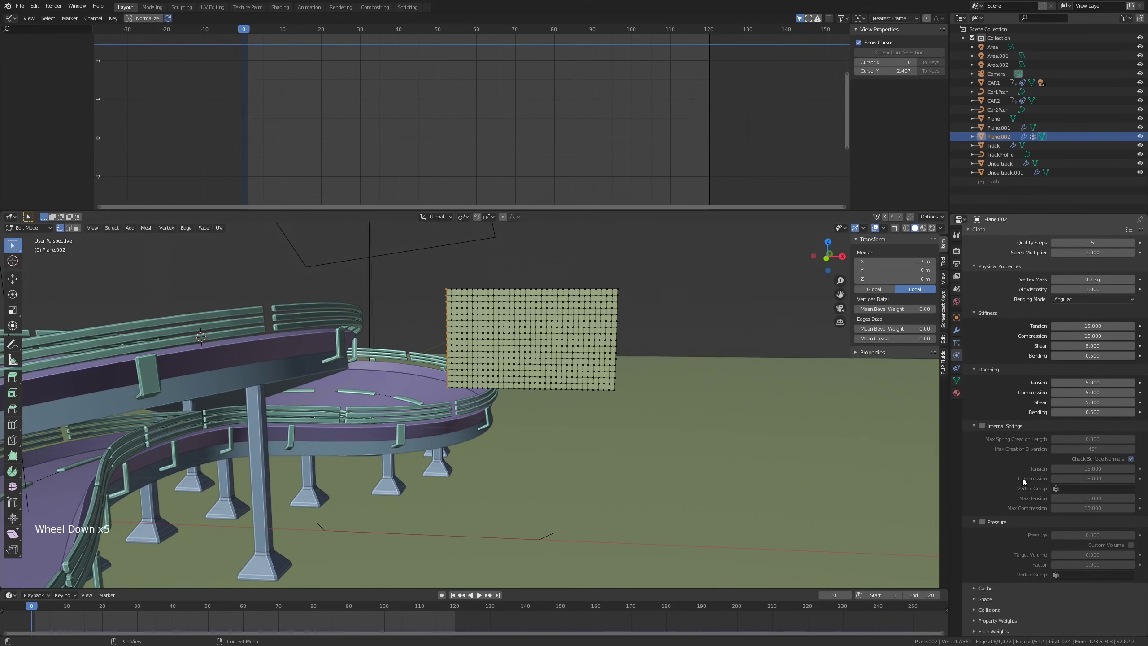
pyautogui.scroll(-5, 990, 601)
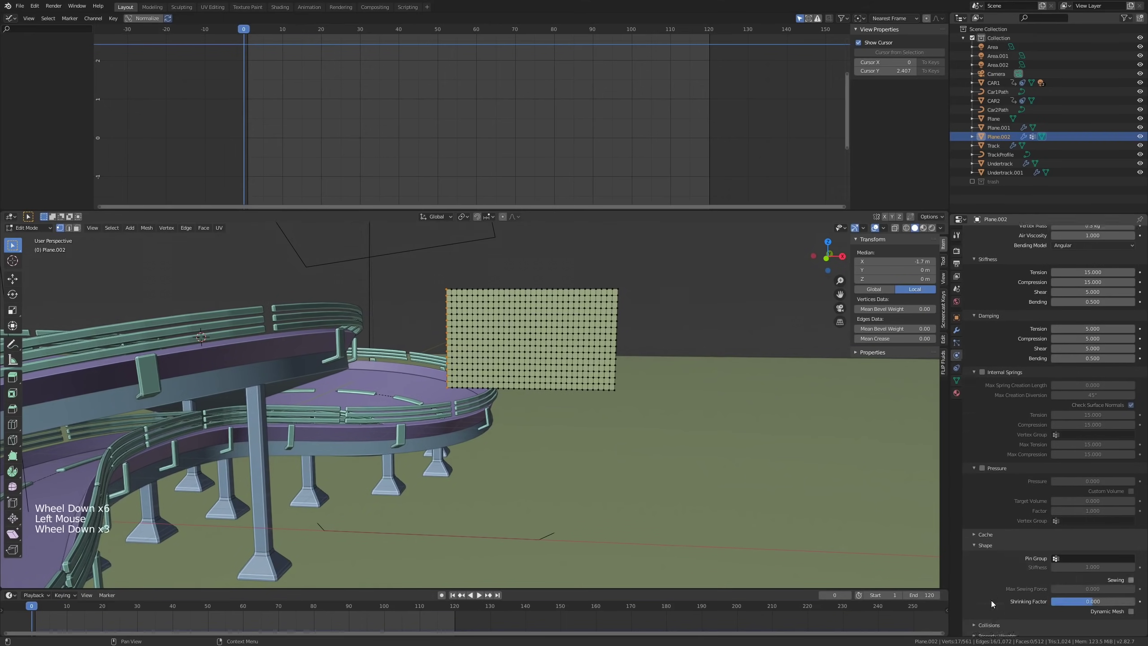
pyautogui.click(1095, 538)
pyautogui.click(1094, 541)
pyautogui.click(1076, 556)
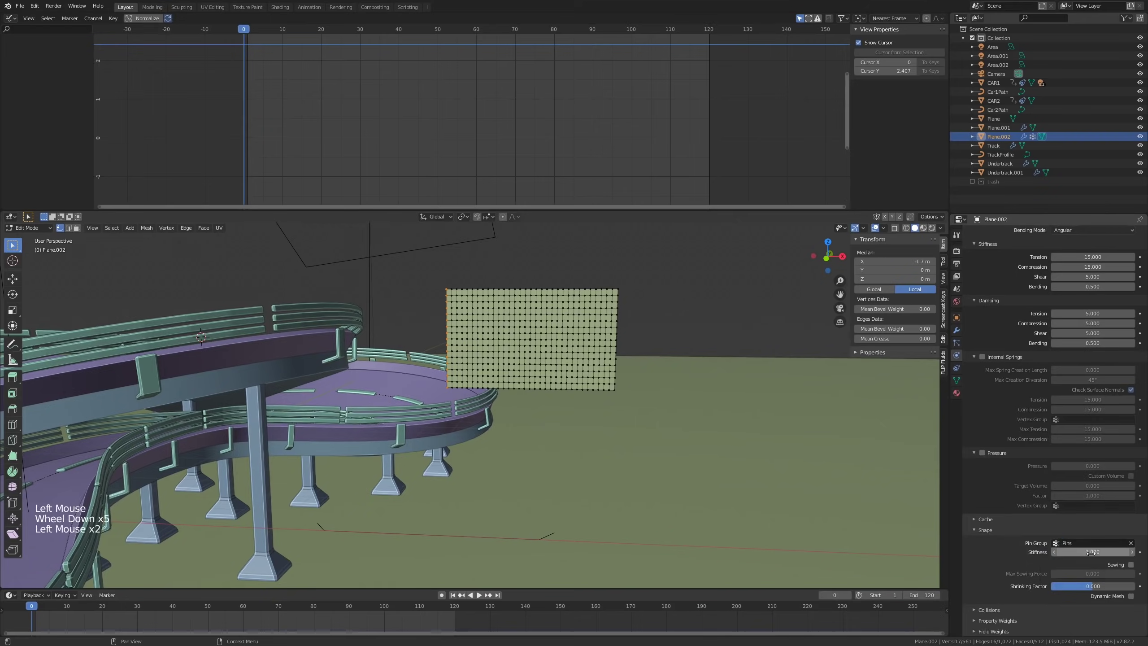
# Step: Return the plane to Object Mode and play the cloth simulation to examine how the pinned plane behaves
pyautogui.scroll(-1, 678, 432)
pyautogui.press('Tab')
pyautogui.press('space')
pyautogui.moveTo(673, 423); pyautogui.dragTo(648, 452, button='middle')
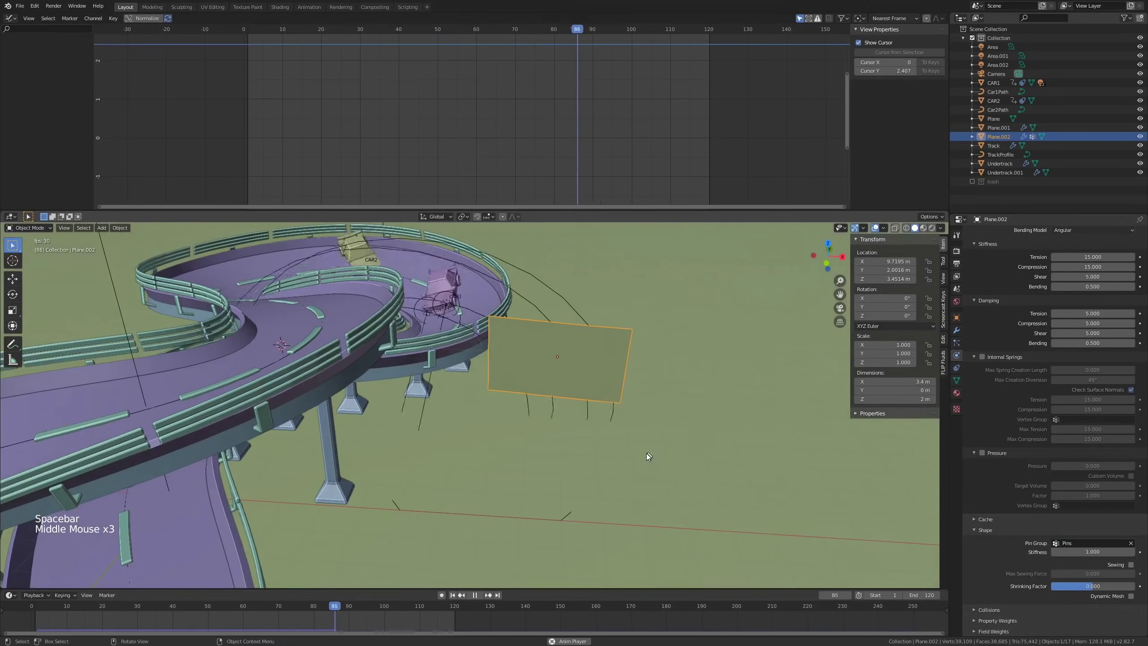
pyautogui.moveTo(542, 447); pyautogui.dragTo(532, 422, button='middle')
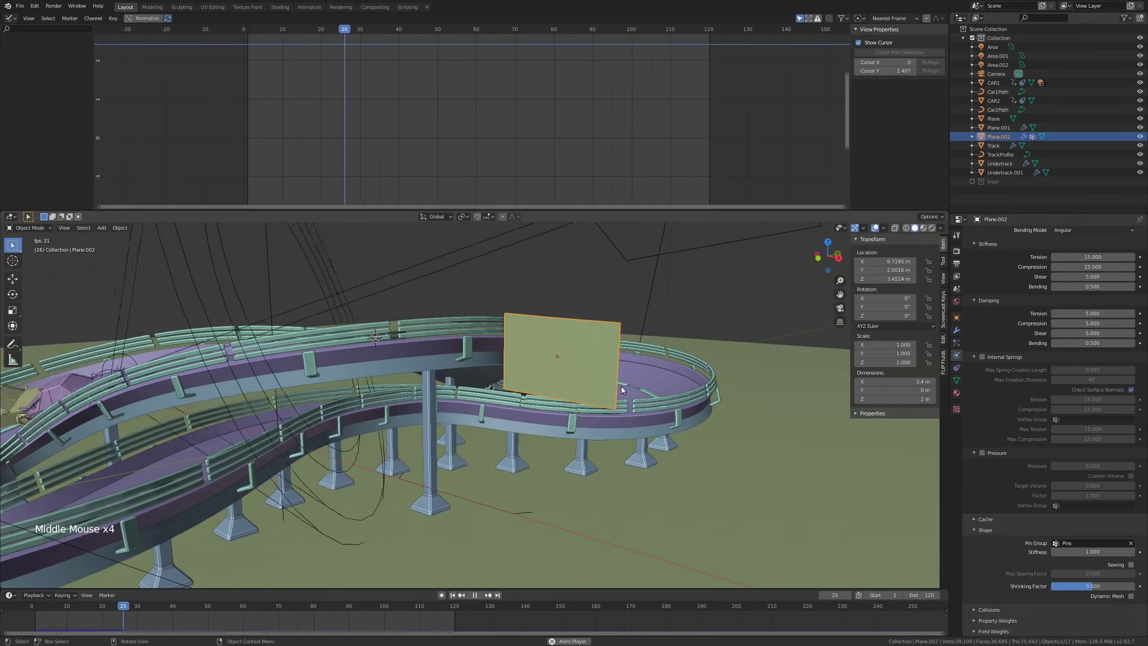
pyautogui.scroll(1, 1081, 377)
pyautogui.scroll(-2, 1082, 377)
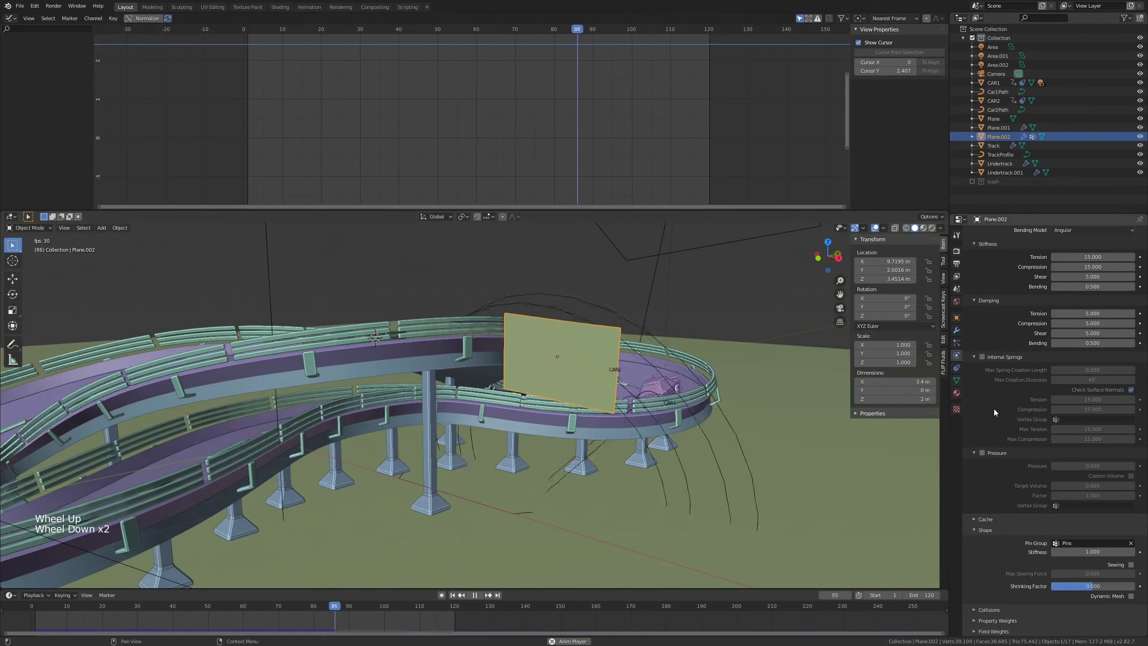
pyautogui.moveTo(725, 420); pyautogui.dragTo(521, 430, button='middle')
# Step: Return the playhead to the start of the timeline and examine the replayed cloth motion from other angles
pyautogui.press('Tab')
pyautogui.press('Tab')
pyautogui.click(30, 604)
pyautogui.click(38, 604)
pyautogui.click(39, 605)
pyautogui.moveTo(344, 493); pyautogui.dragTo(418, 462, button='middle')
pyautogui.moveTo(530, 443); pyautogui.dragTo(611, 390, button='middle')
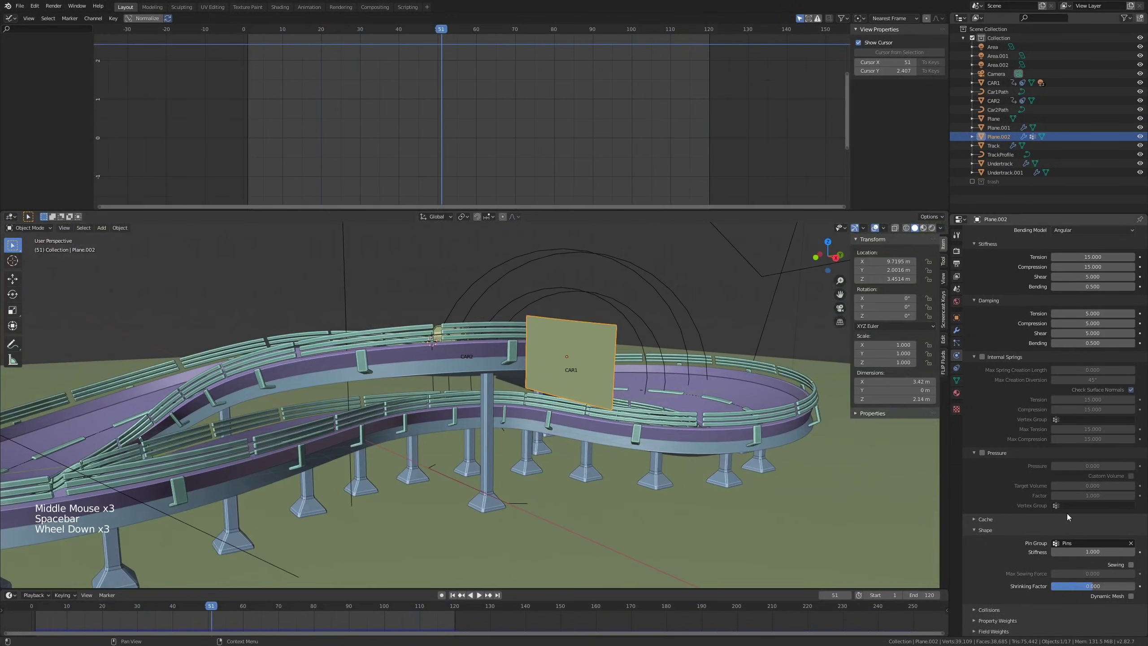
# Step: Try a pin stiffness of 0 while playing the simulation, and undo the change
pyautogui.moveTo(1089, 551); pyautogui.dragTo(1058, 552)
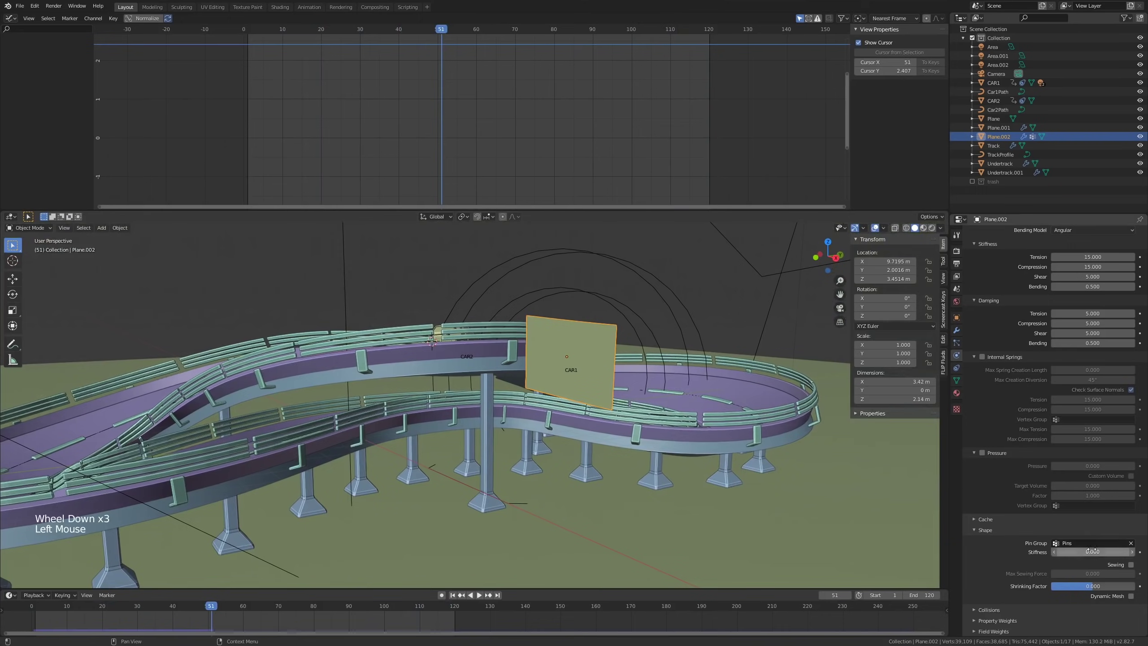
pyautogui.press('space')
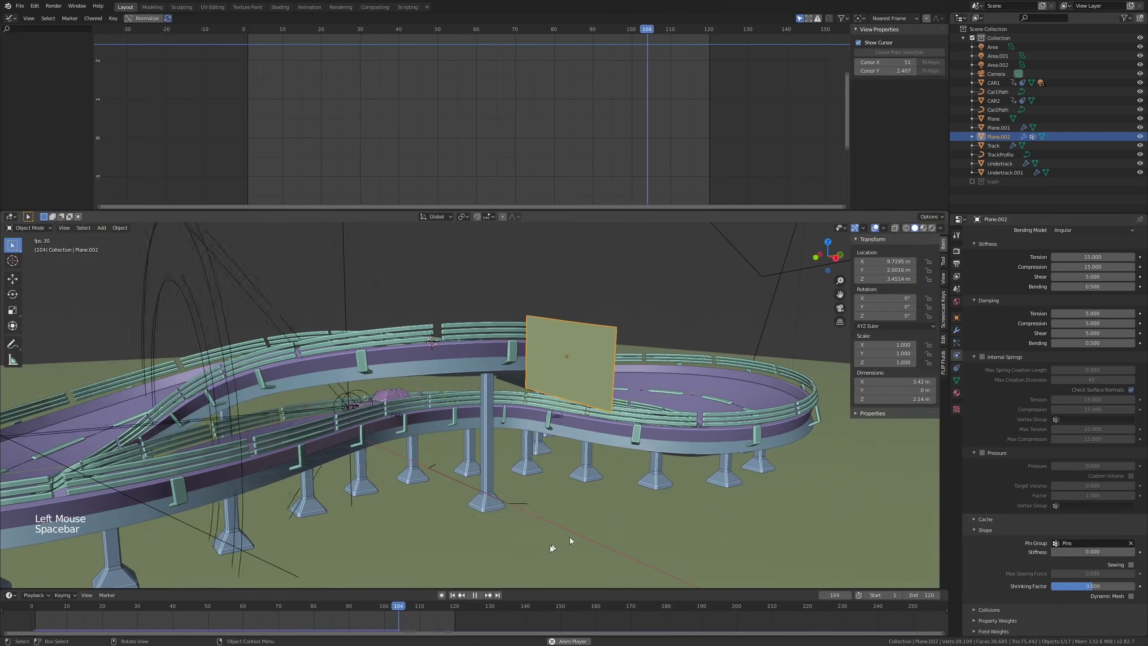
pyautogui.press('space')
pyautogui.hotkey('ctrl', 'z')
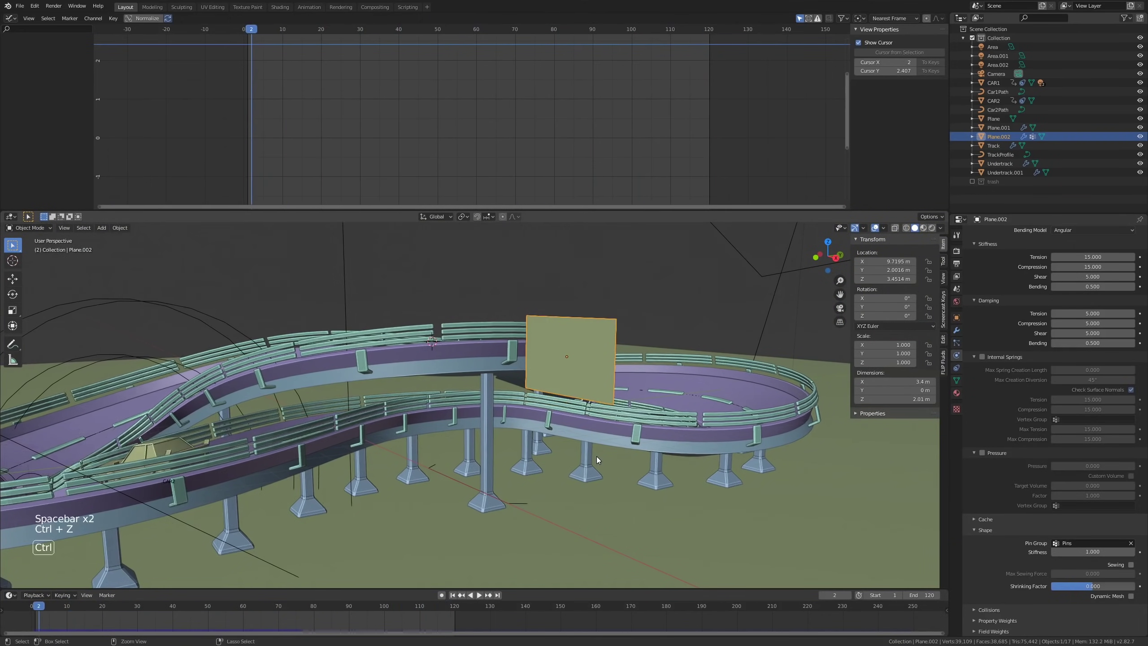
# Step: Enable Self Collisions in the plane's cloth collision settings and replay the simulation from the start
pyautogui.scroll(4, 1125, 325)
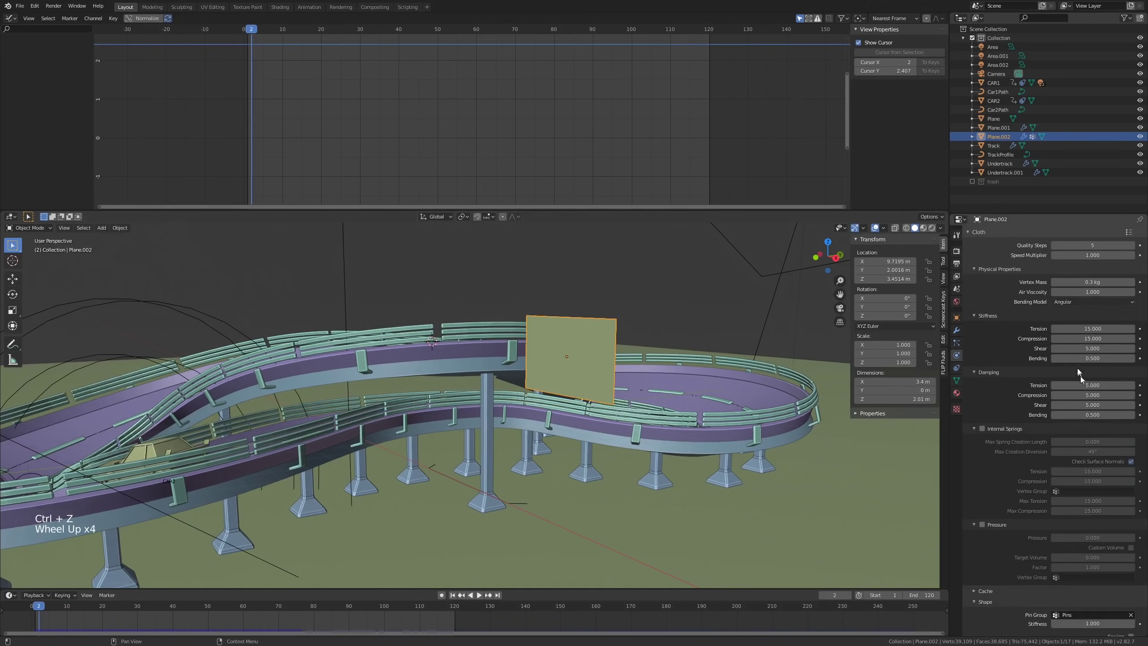
pyautogui.scroll(4, 990, 387)
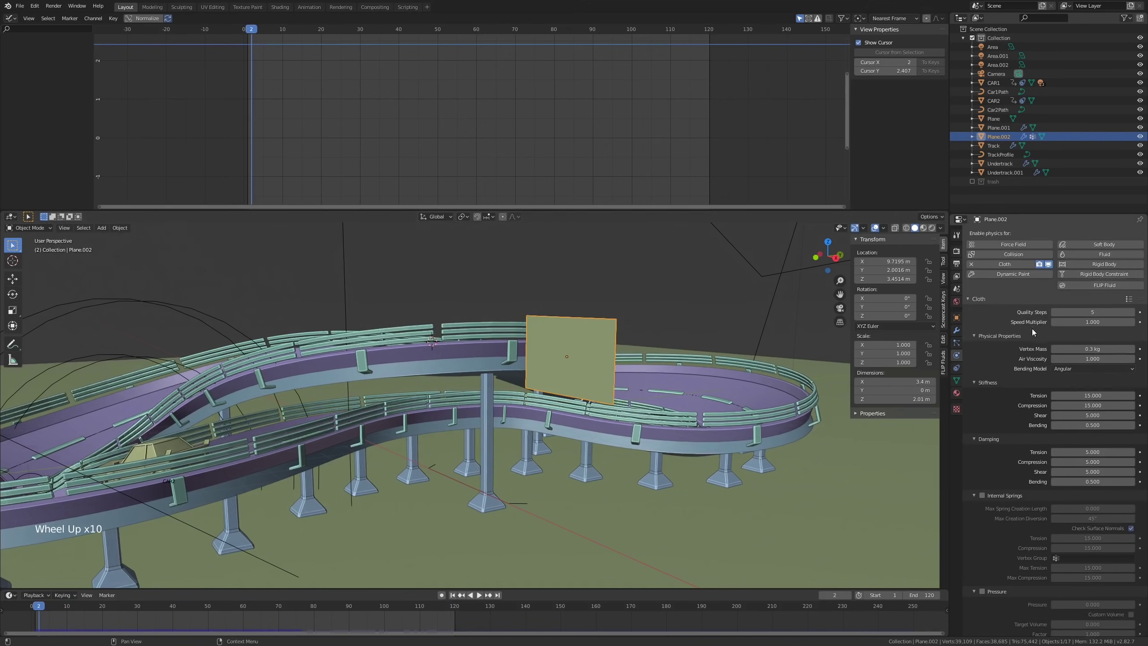
pyautogui.scroll(-12, 1021, 347)
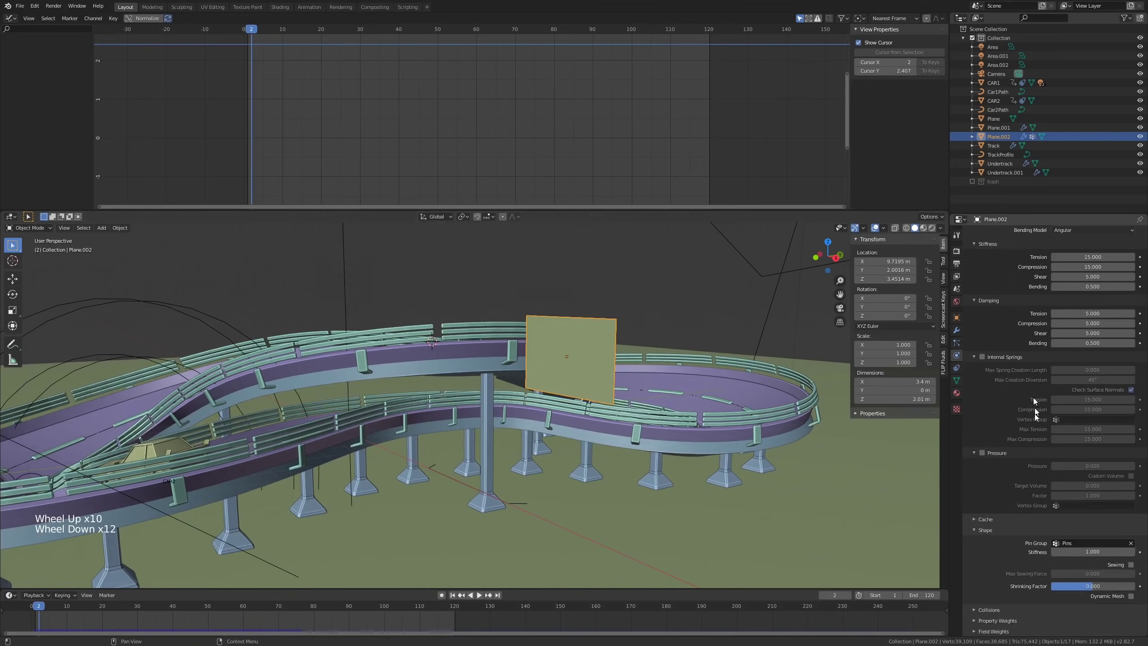
pyautogui.scroll(-4, 998, 597)
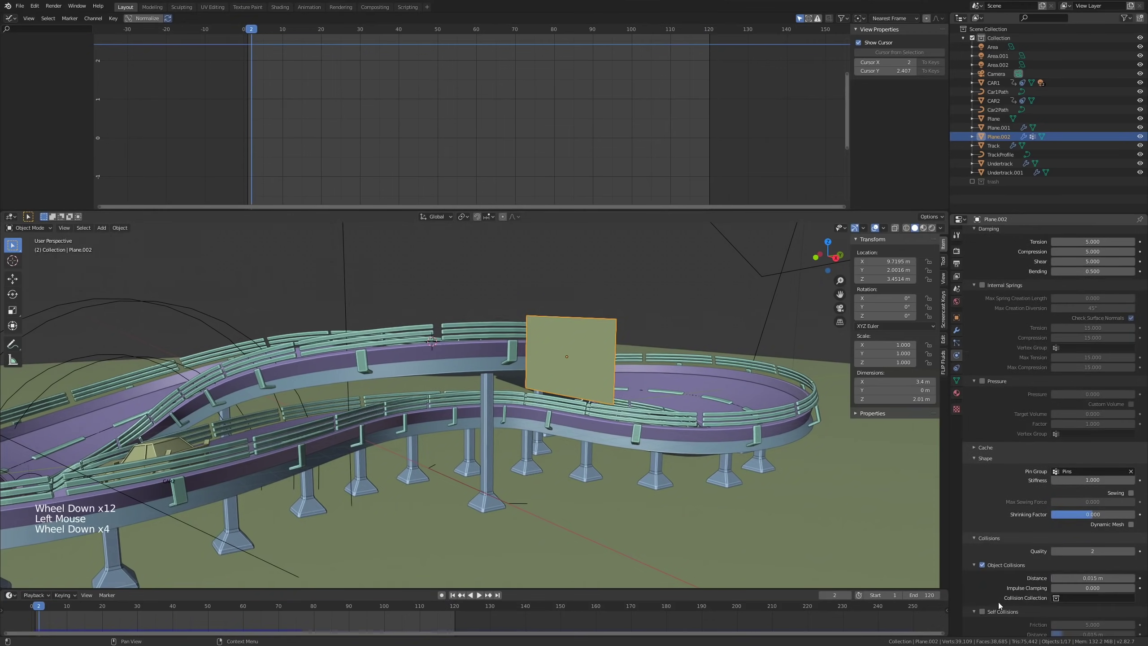
pyautogui.click(601, 384)
pyautogui.press('space')
pyautogui.moveTo(624, 375); pyautogui.dragTo(178, 572, button='middle')
pyautogui.click(30, 604)
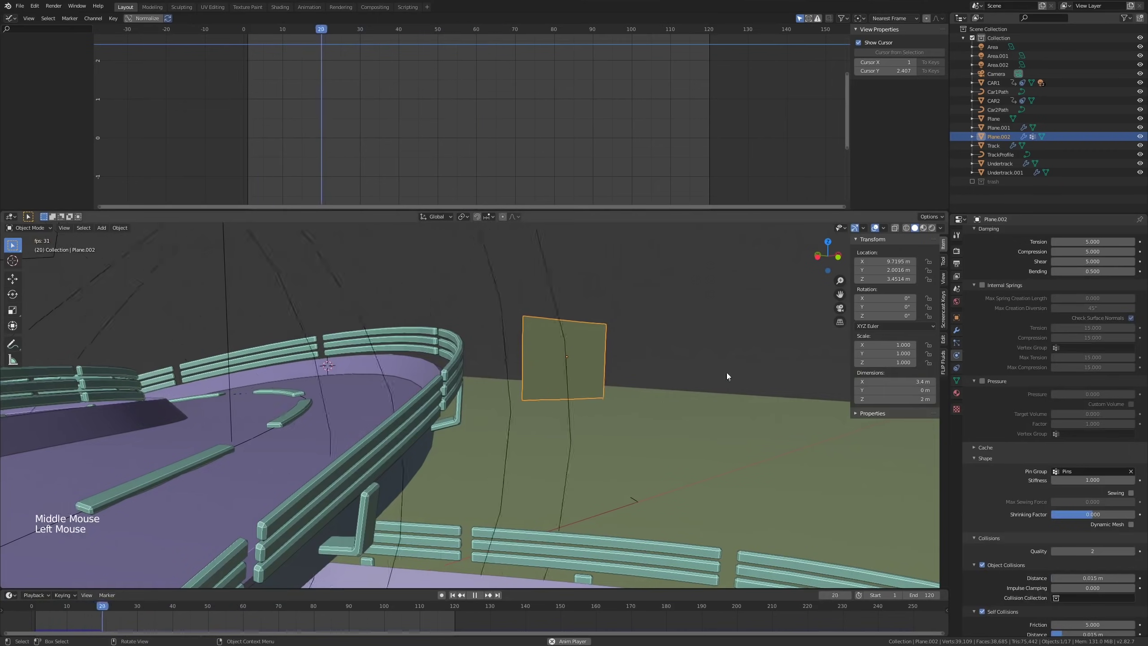
pyautogui.moveTo(725, 379); pyautogui.dragTo(631, 387, button='middle')
pyautogui.scroll(11, 1024, 354)
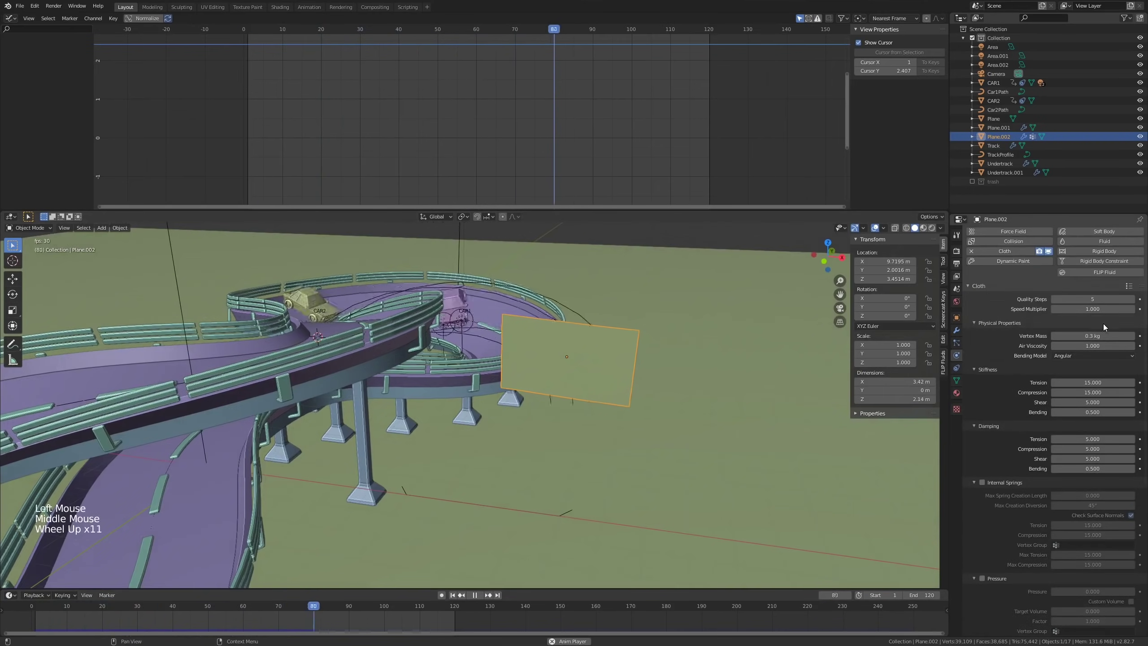
pyautogui.click(1094, 335)
pyautogui.moveTo(1093, 335); pyautogui.dragTo(1072, 392)
pyautogui.rightClick(1092, 382)
pyautogui.rightClick(1093, 393)
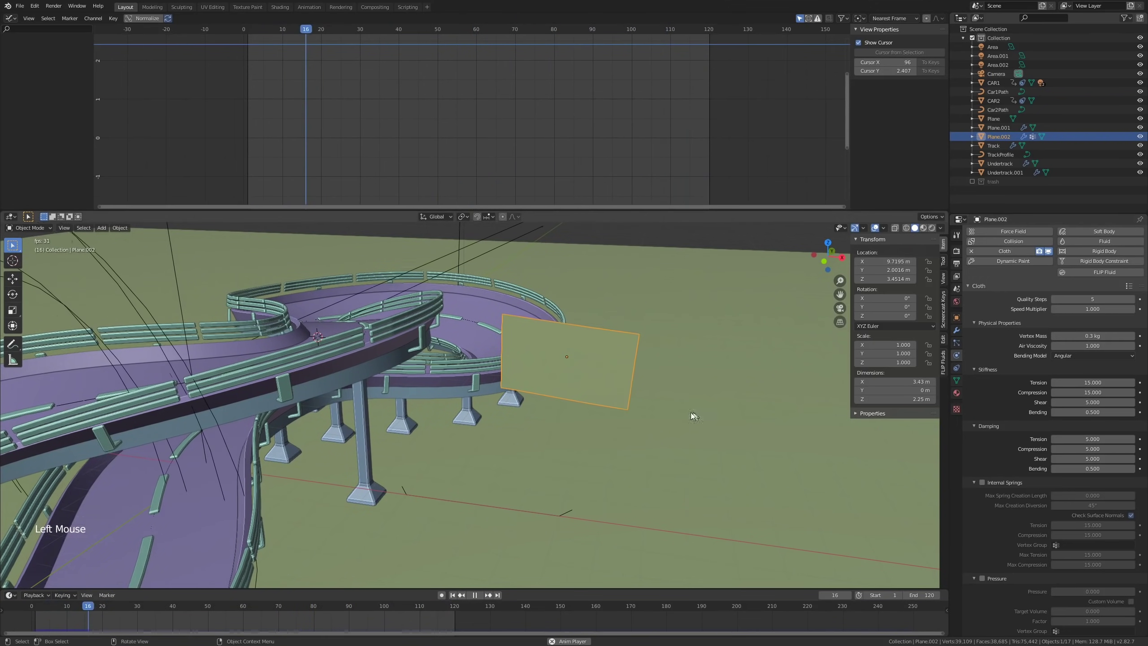
pyautogui.press('space')
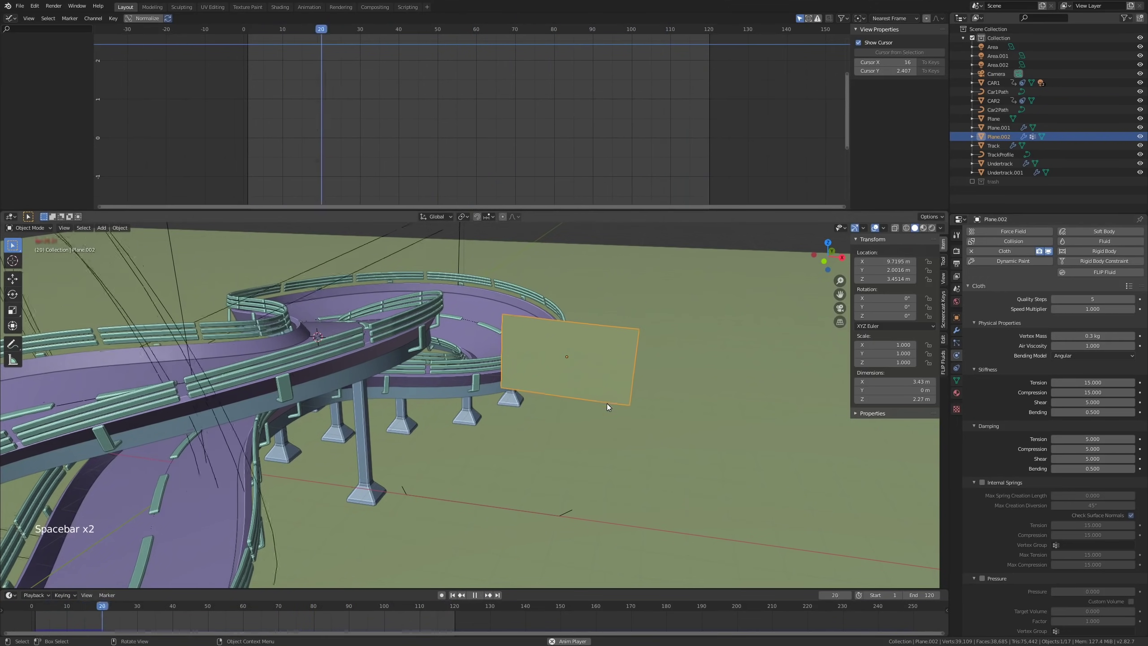
pyautogui.press('space')
# Step: Snap the 3D cursor to the flag plane and add a Wind force field there
pyautogui.hotkey('shift', 's')
pyautogui.click(611, 454)
pyautogui.hotkey('shift', 'a')
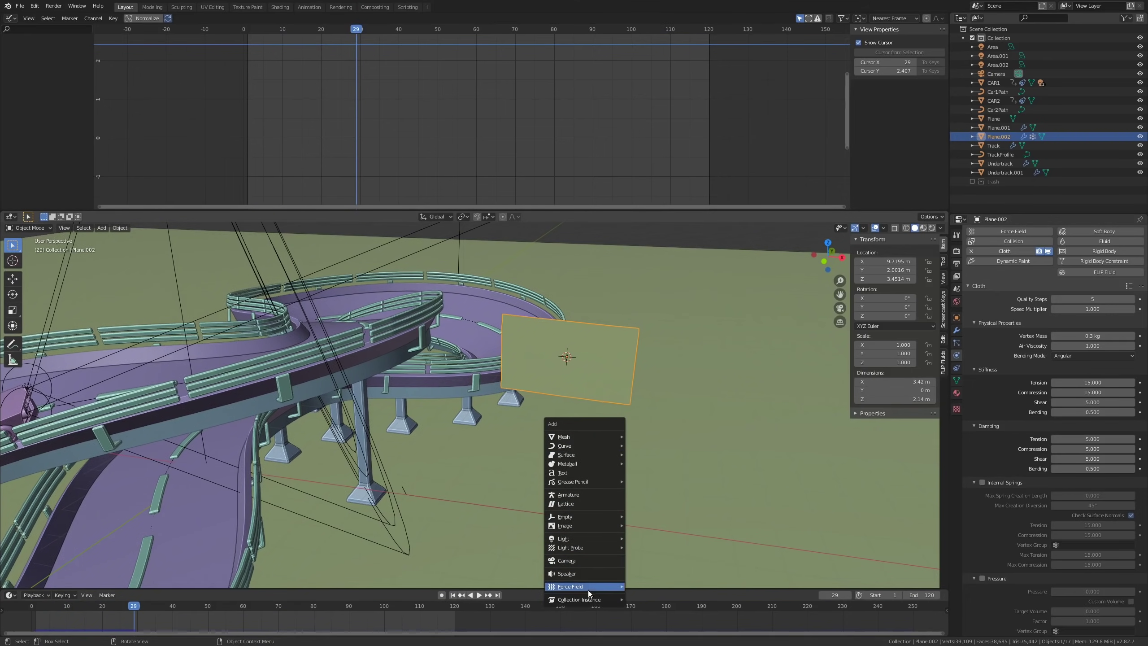
pyautogui.moveTo(588, 590)
pyautogui.click(665, 475)
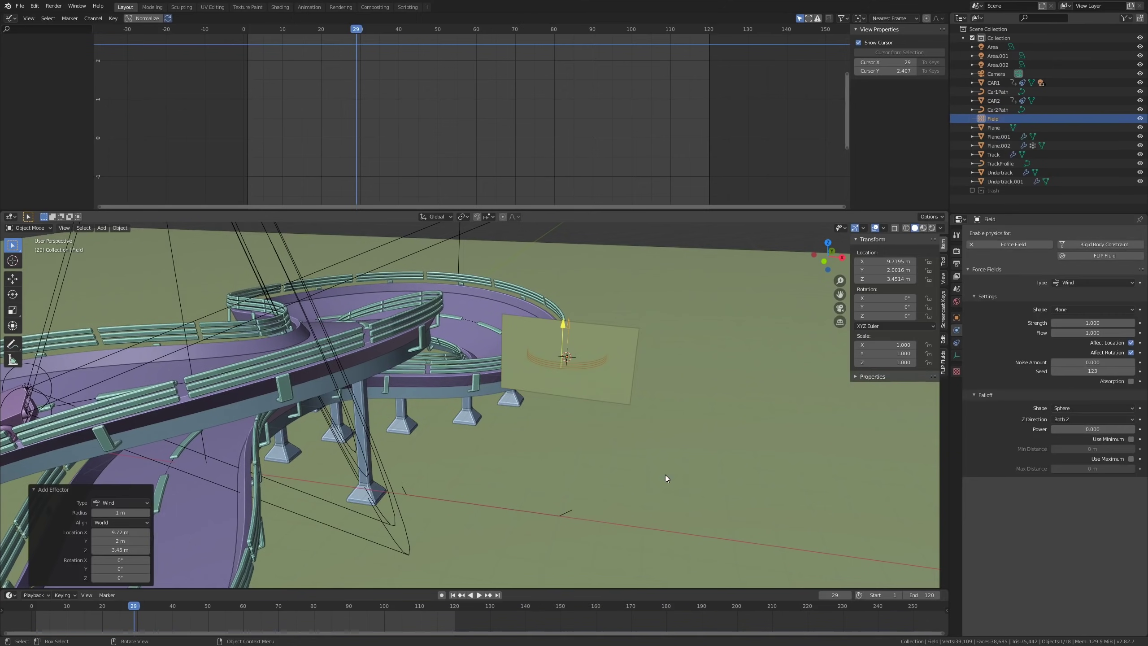
# Step: Rotate the wind field 90° around Y and move it about 2.2 m along X to the flag's pinned side
pyautogui.press('r')
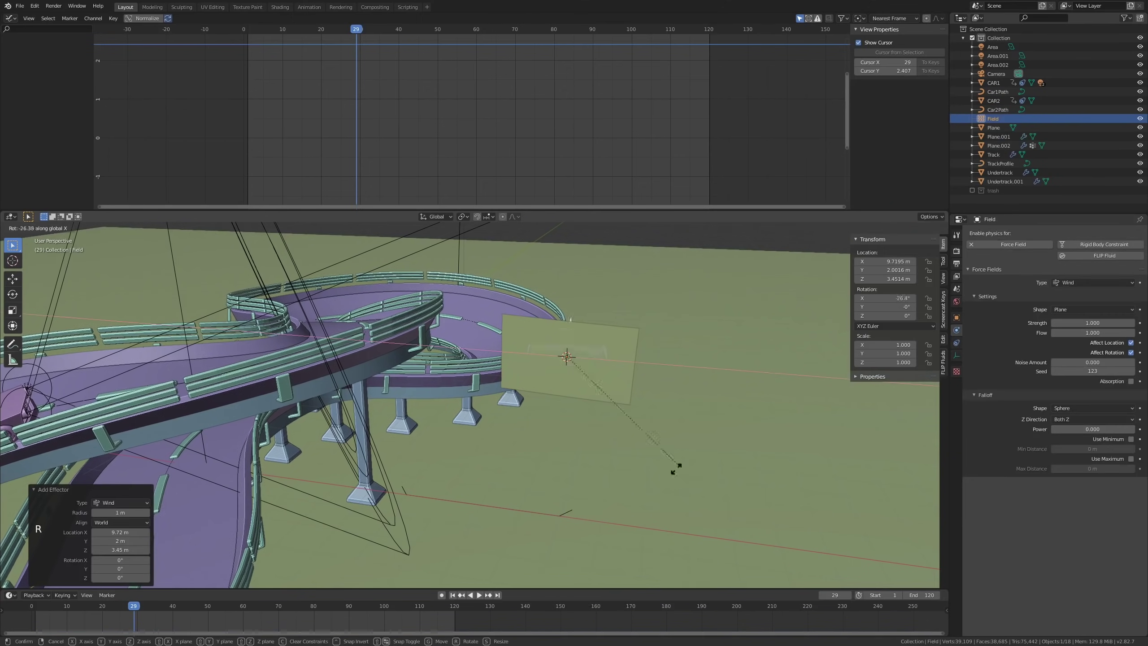
pyautogui.click(466, 521)
pyautogui.press('g')
pyautogui.click(589, 415)
pyautogui.moveTo(589, 415); pyautogui.dragTo(624, 454, button='middle')
pyautogui.press('t')
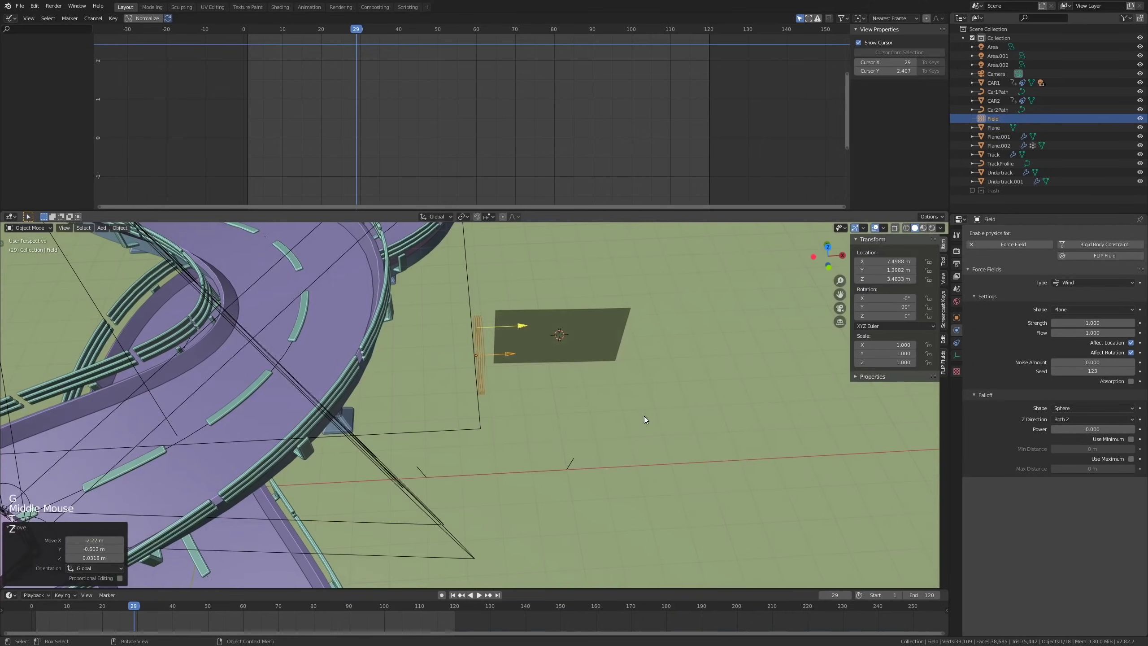
# Step: Turn the wind field about 10.9° in the top view to angle it towards the flag, and lower it about 0.31 m
pyautogui.press('KP_7')
pyautogui.press('r')
pyautogui.click(607, 404)
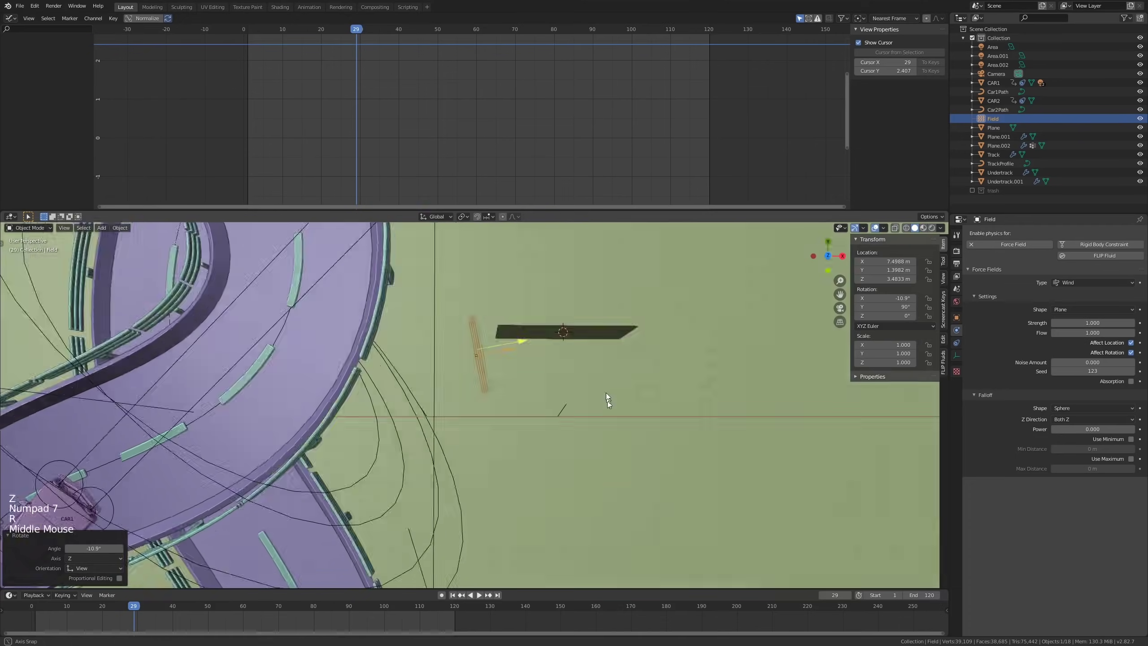
pyautogui.moveTo(608, 404); pyautogui.dragTo(597, 341, button='middle')
pyautogui.press('g')
pyautogui.moveTo(737, 421); pyautogui.dragTo(648, 402, button='middle')
pyautogui.click(718, 387)
# Step: Raise the wind field's strength to about 1356.9 and its noise amount to 10 while the simulation plays
pyautogui.press('space')
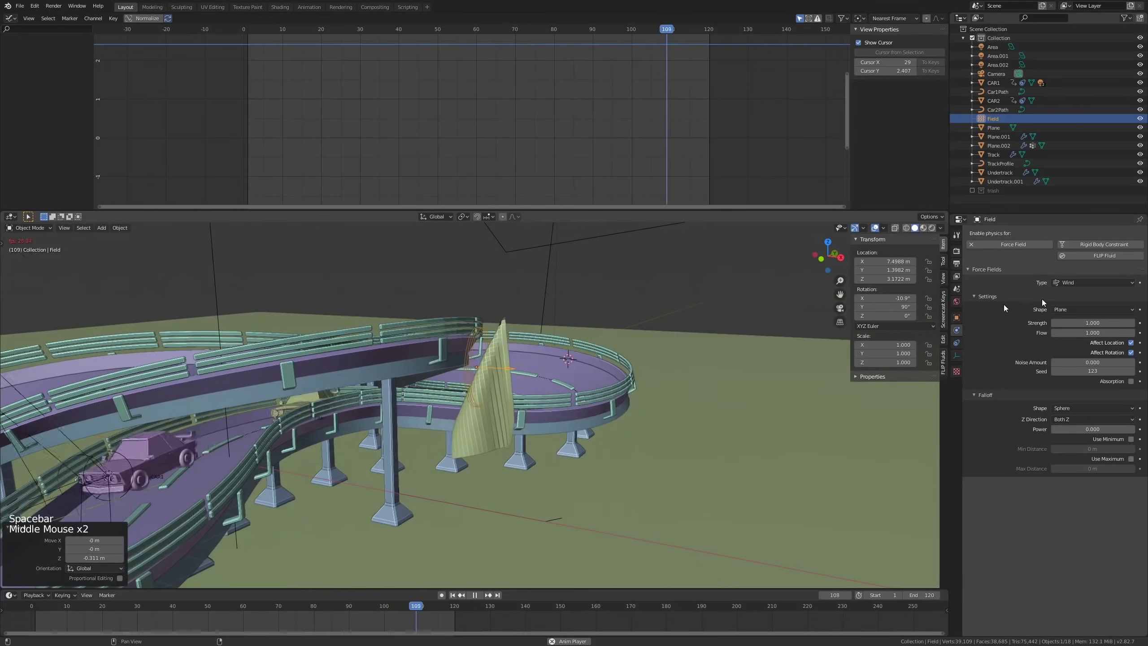
pyautogui.moveTo(1076, 322)
pyautogui.mouseDown()
pyautogui.moveTo(1139, 322)
pyautogui.moveTo(1097, 323)
pyautogui.mouseUp()
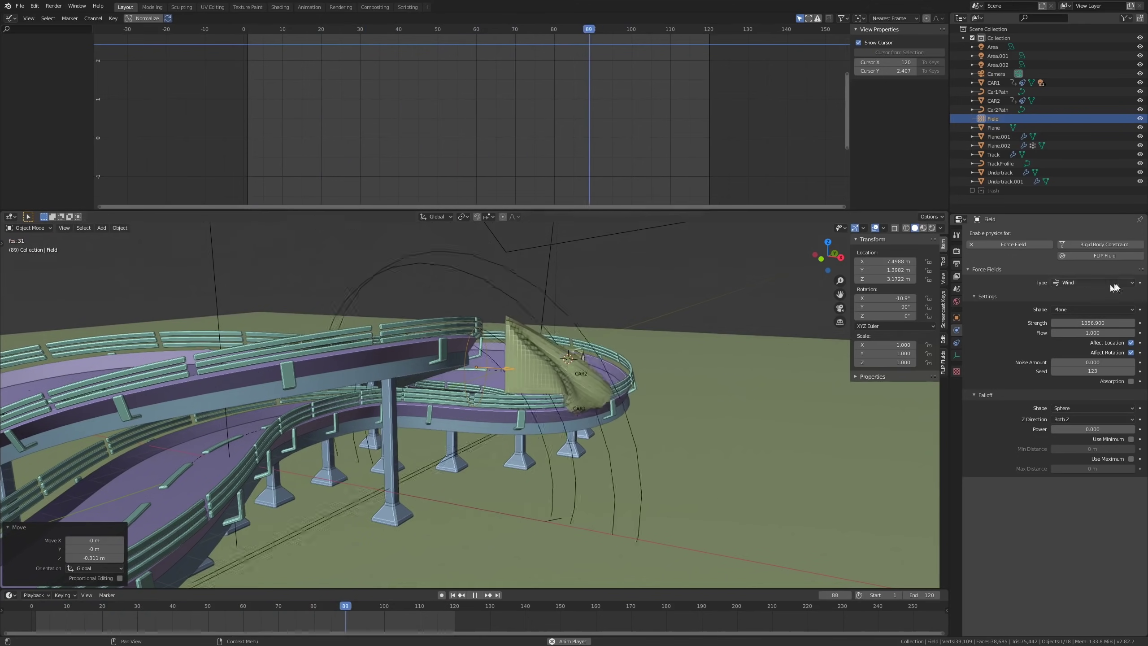
pyautogui.moveTo(1075, 362); pyautogui.dragTo(1078, 358)
# Step: Lower the wind field about 0.72 m along Z and tilt it freely with a trackball rotation
pyautogui.moveTo(497, 362)
pyautogui.mouseDown(button='middle')
pyautogui.moveTo(470, 372)
pyautogui.moveTo(538, 376)
pyautogui.moveTo(502, 353)
pyautogui.mouseUp(button='middle')
pyautogui.press('g')
pyautogui.press('z')
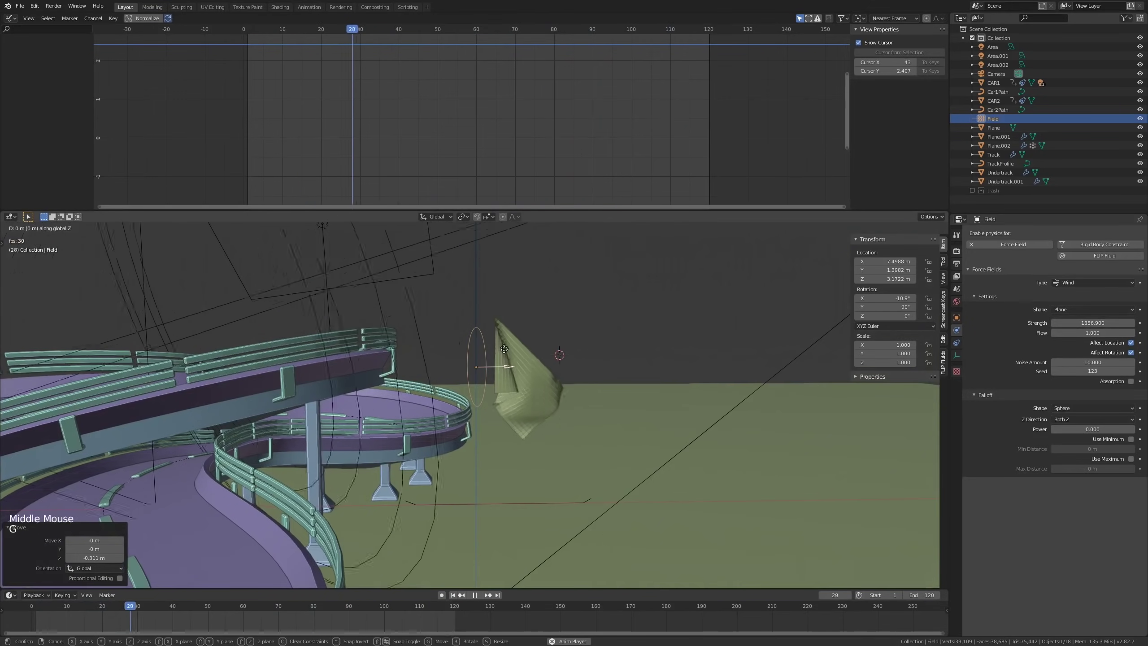
pyautogui.click(548, 372)
pyautogui.moveTo(588, 380); pyautogui.dragTo(583, 383, button='middle')
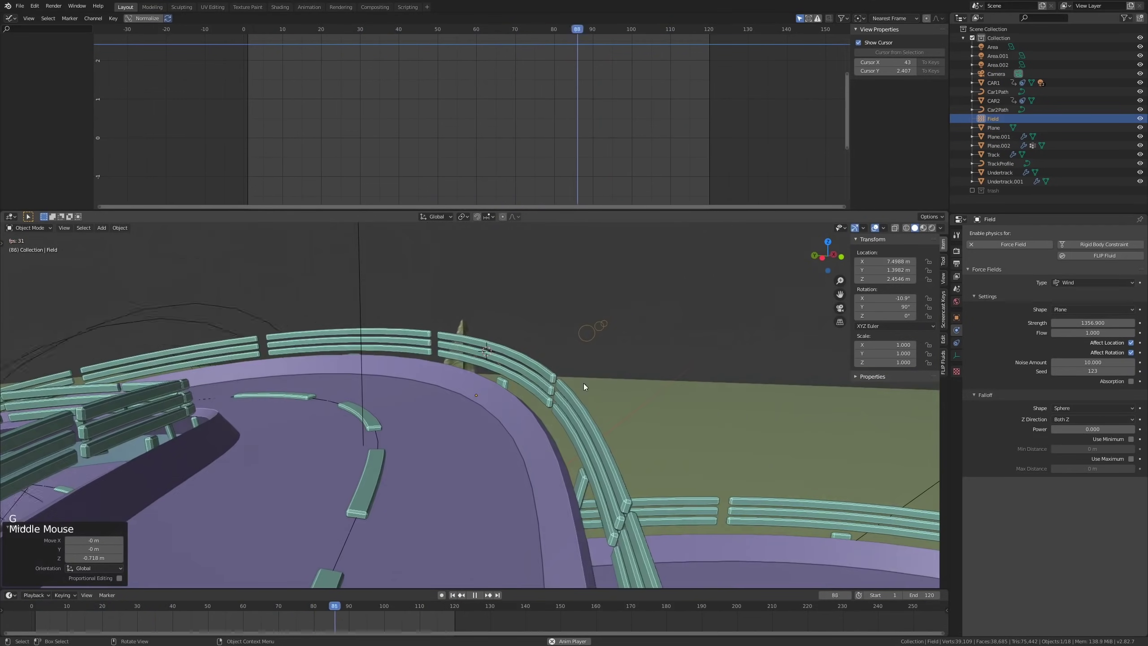
pyautogui.press('r')
pyautogui.press('r')
pyautogui.click(670, 361)
pyautogui.moveTo(669, 361); pyautogui.dragTo(518, 376, button='middle')
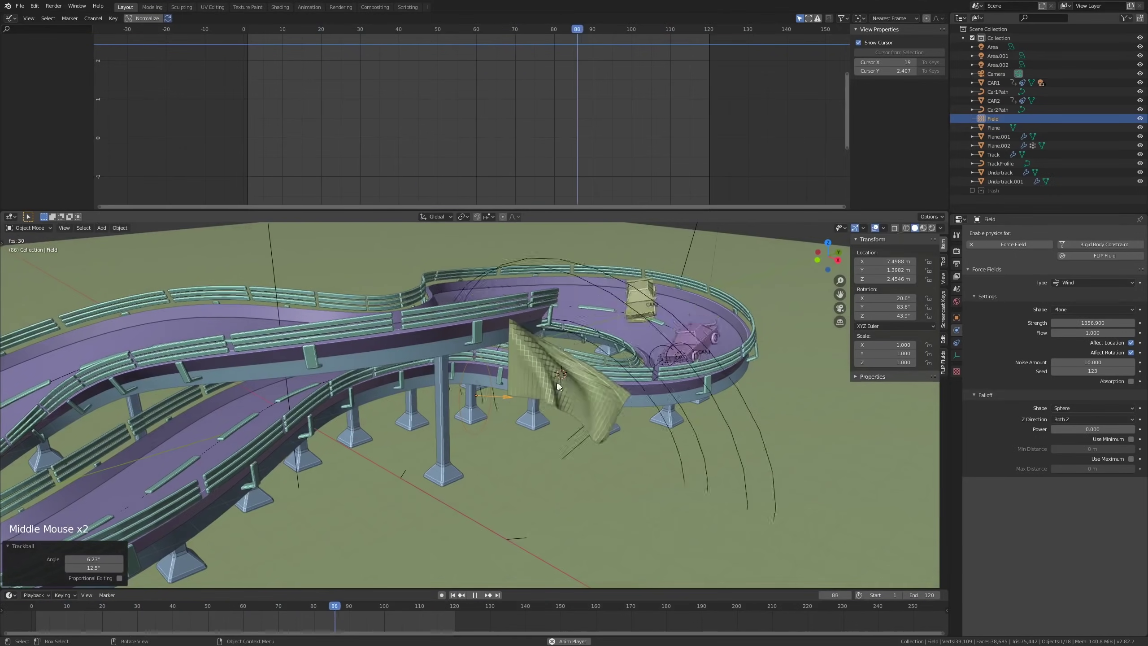
# Step: Stop the playback and add a Solidify modifier about 0.059 m thick to the flag plane
pyautogui.click(576, 384)
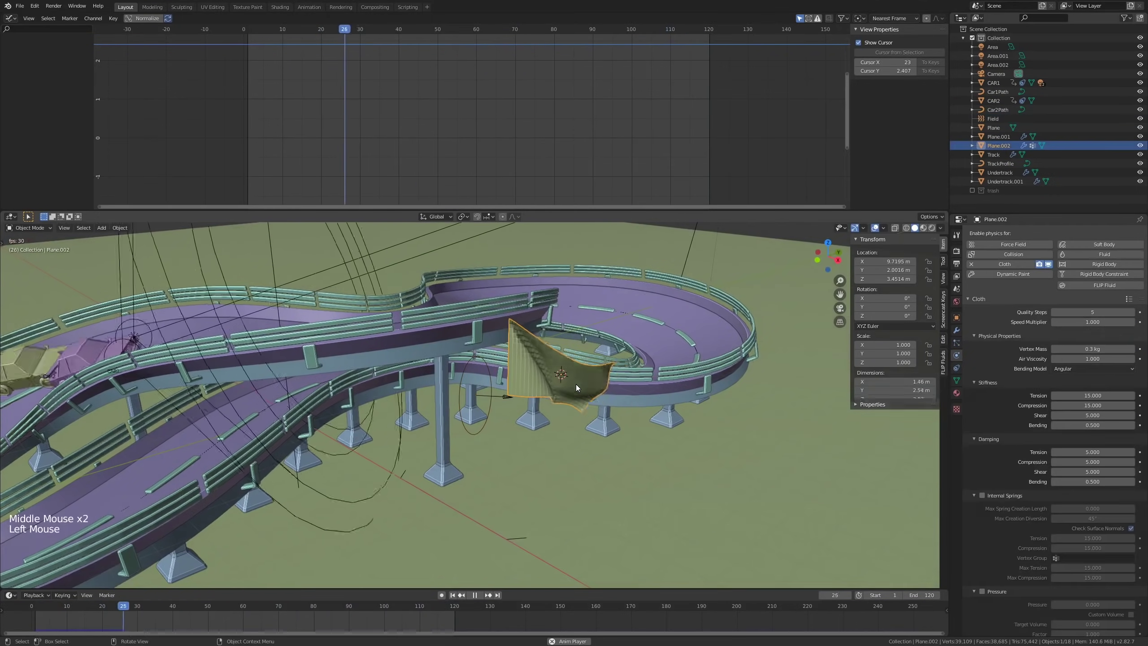
pyautogui.press('space')
pyautogui.click(956, 330)
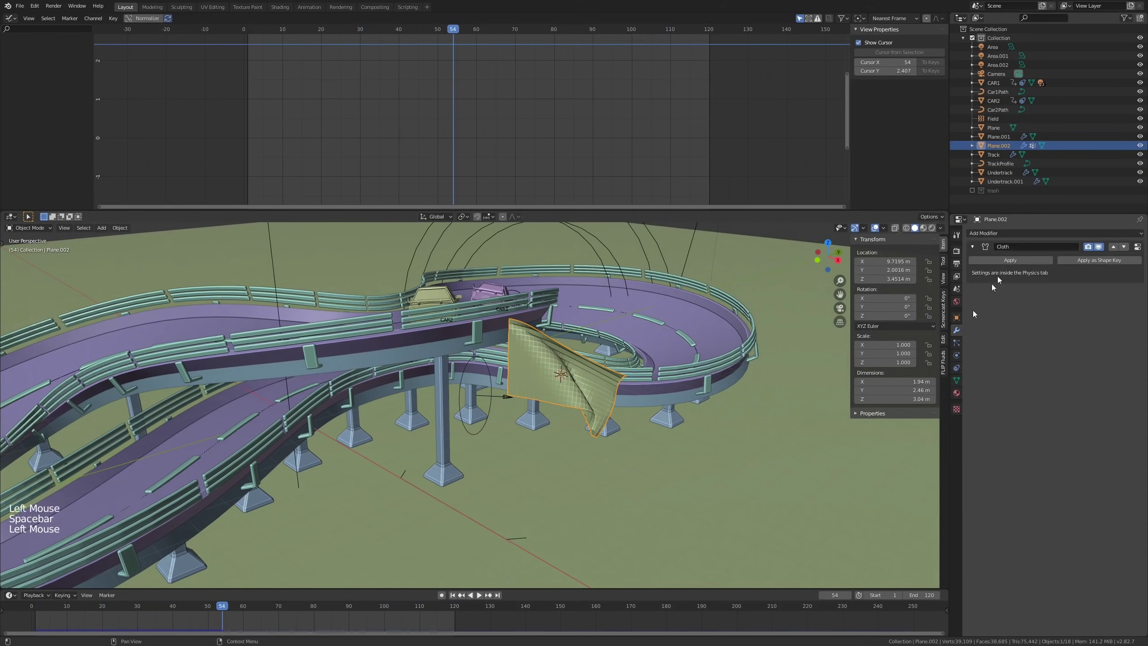
pyautogui.click(1030, 232)
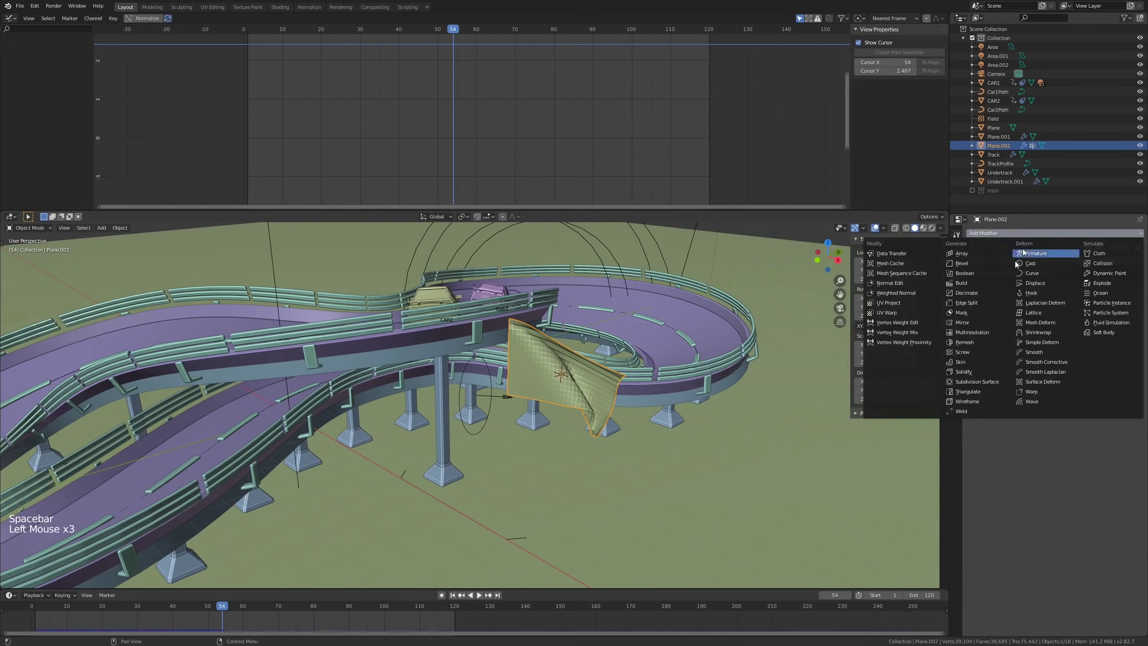
pyautogui.click(963, 371)
pyautogui.moveTo(655, 393); pyautogui.dragTo(592, 402, button='middle')
pyautogui.scroll(2, 592, 402)
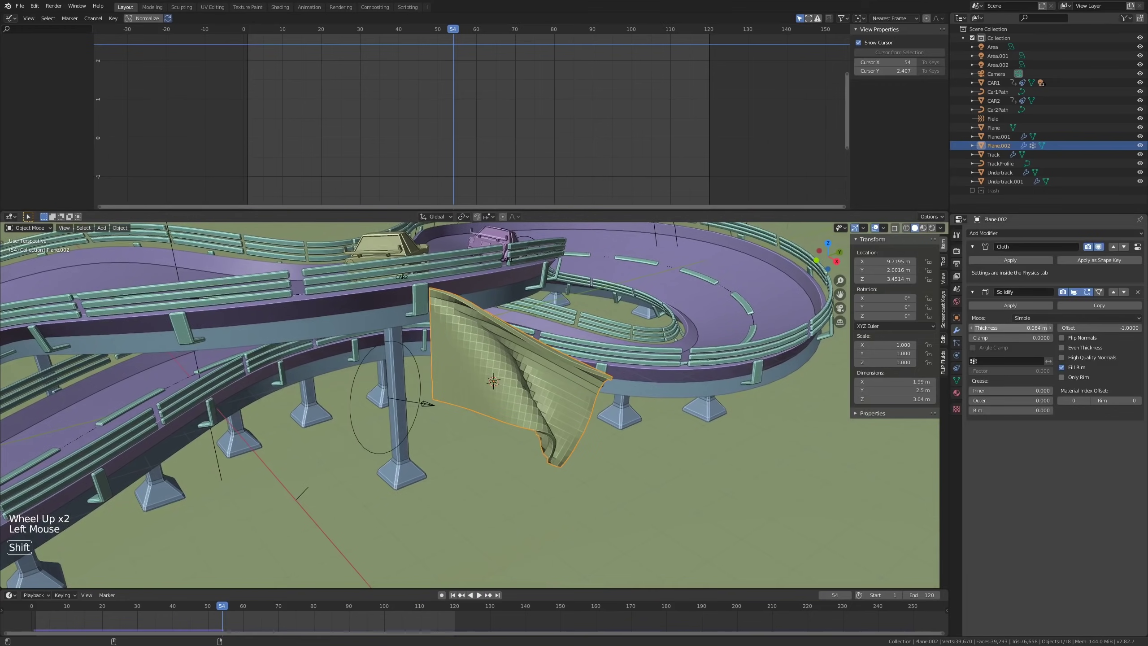
# Step: Shade the flag smooth and add a Subdivision Surface modifier after the Solidify while the simulation plays
pyautogui.rightClick(579, 334)
pyautogui.press('space')
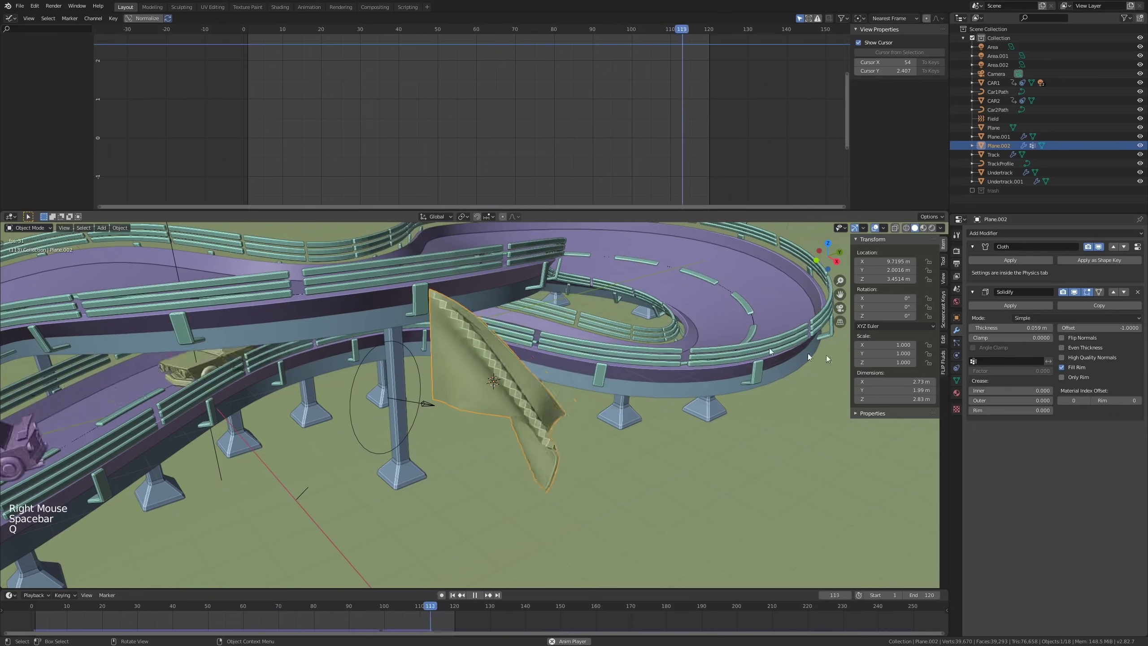
pyautogui.press('q')
pyautogui.click(1034, 233)
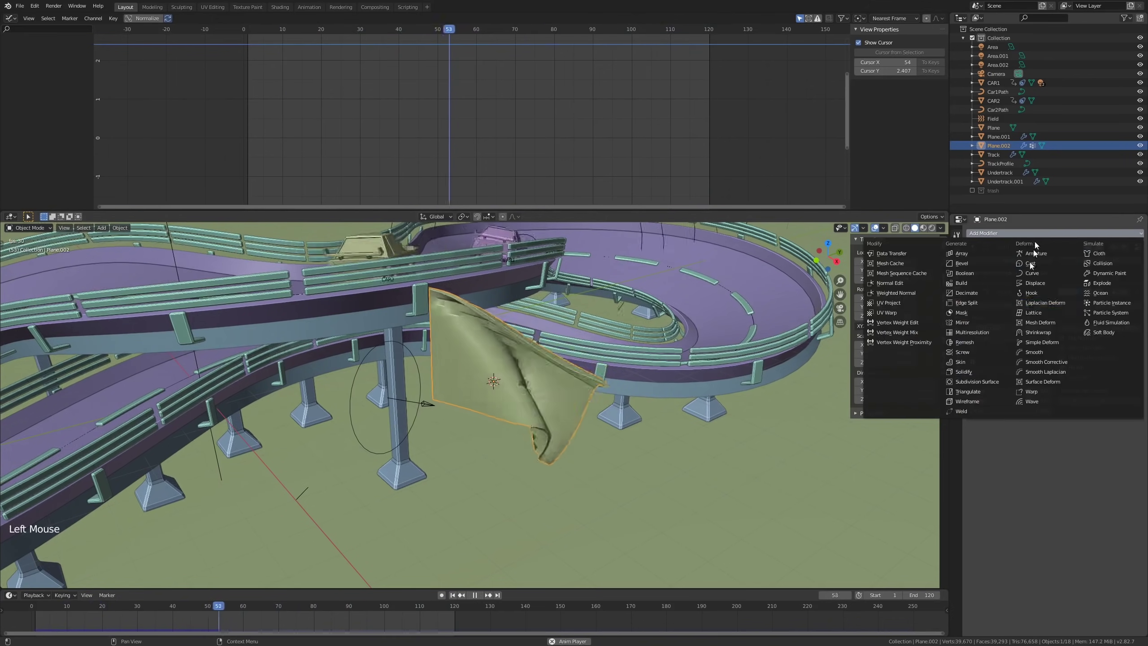
pyautogui.click(974, 382)
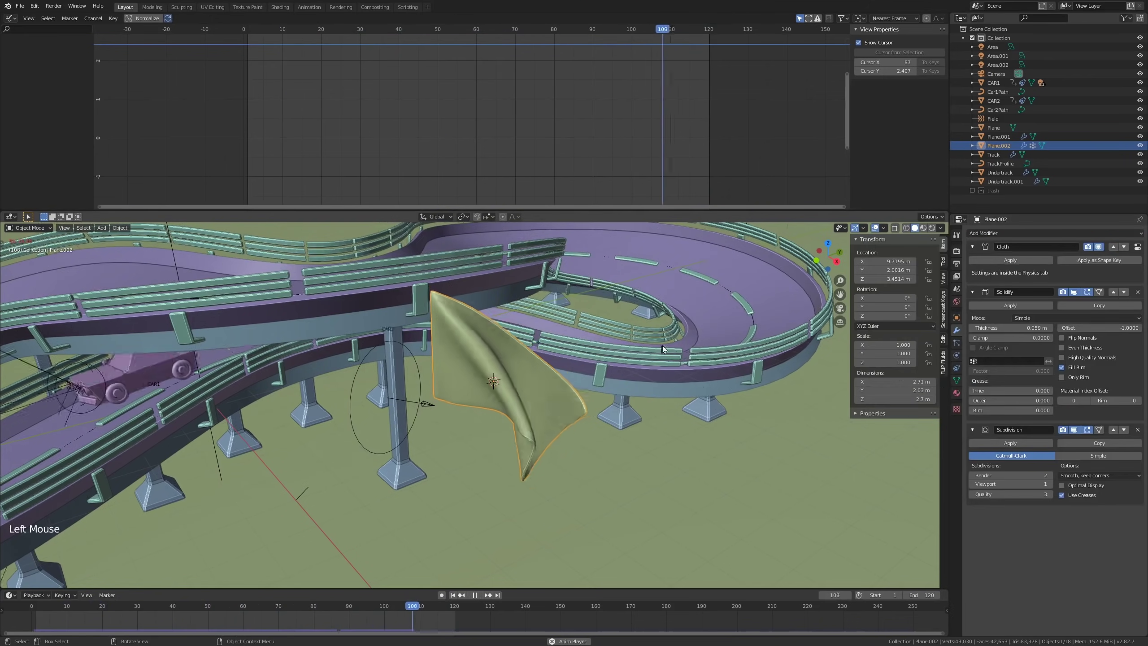
# Step: Review the flag simulation with the whole track in view and stop the playback
pyautogui.moveTo(619, 389)
pyautogui.mouseDown(button='middle')
pyautogui.moveTo(632, 357)
pyautogui.moveTo(534, 377)
pyautogui.moveTo(649, 376)
pyautogui.moveTo(614, 379)
pyautogui.mouseUp(button='middle')
pyautogui.scroll(-3, 585, 393)
pyautogui.press('space')
pyautogui.scroll(-3, 578, 391)
pyautogui.press('space')
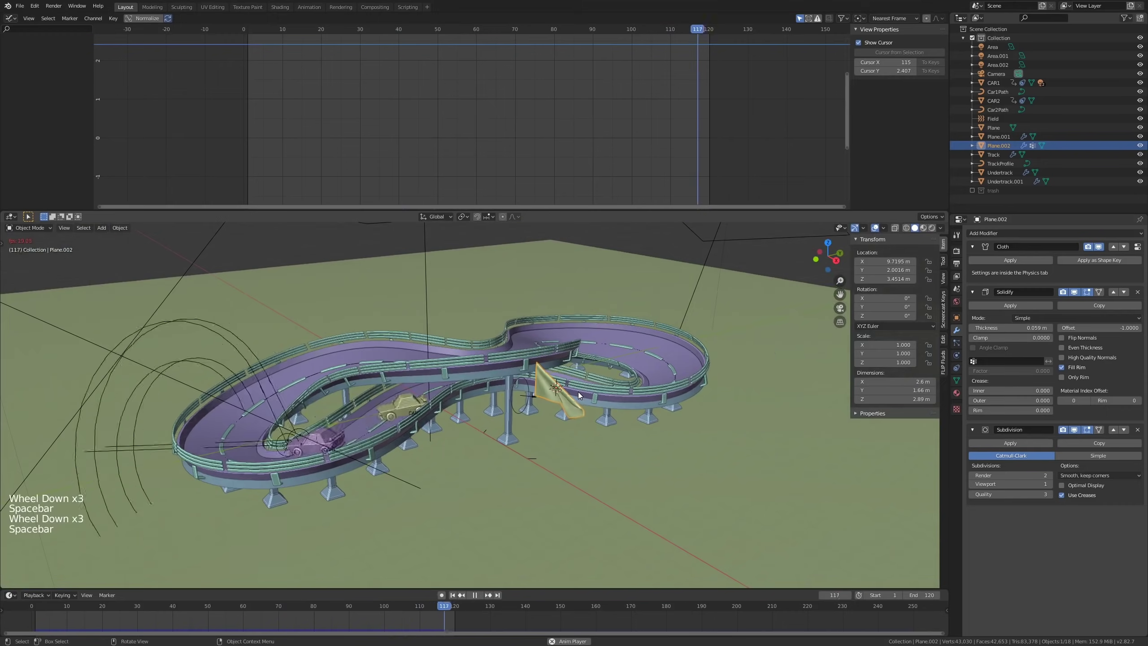
pyautogui.press('space')
# Step: Switch the 3D viewport to rendered shading and bring the flag and track into view
pyautogui.click(940, 228)
pyautogui.click(933, 227)
pyautogui.scroll(1, 620, 340)
pyautogui.moveTo(620, 339); pyautogui.dragTo(940, 403, button='middle')
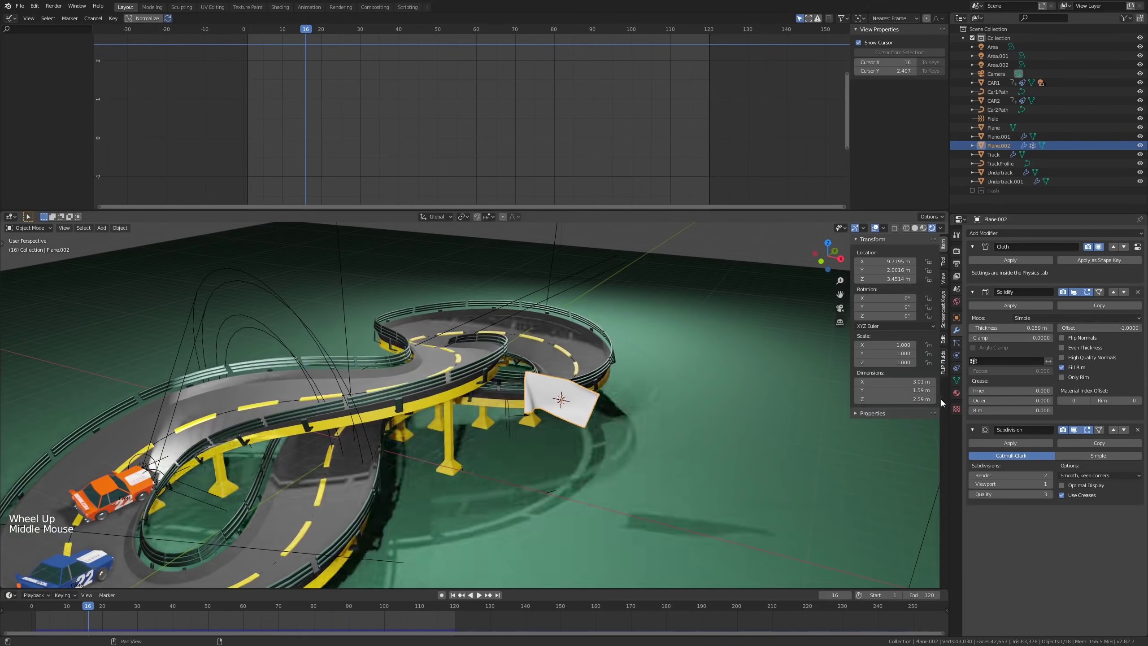
# Step: Change the graph editor to a shader editor and create a new material named Flag on the flag plane
pyautogui.click(956, 393)
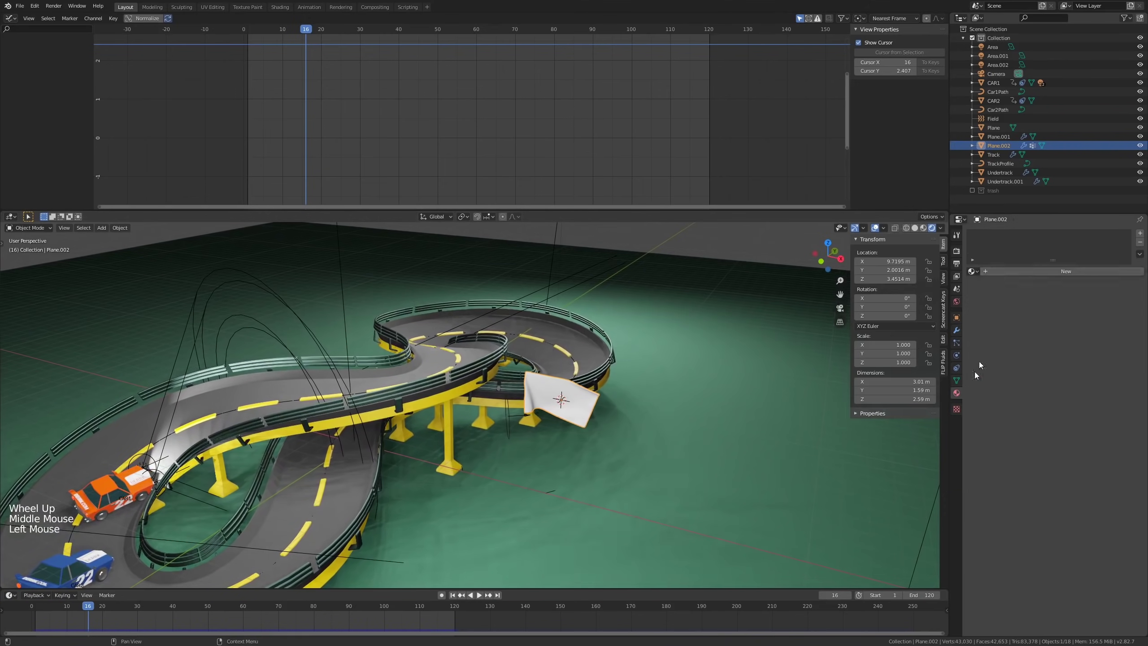
pyautogui.click(10, 18)
pyautogui.click(36, 67)
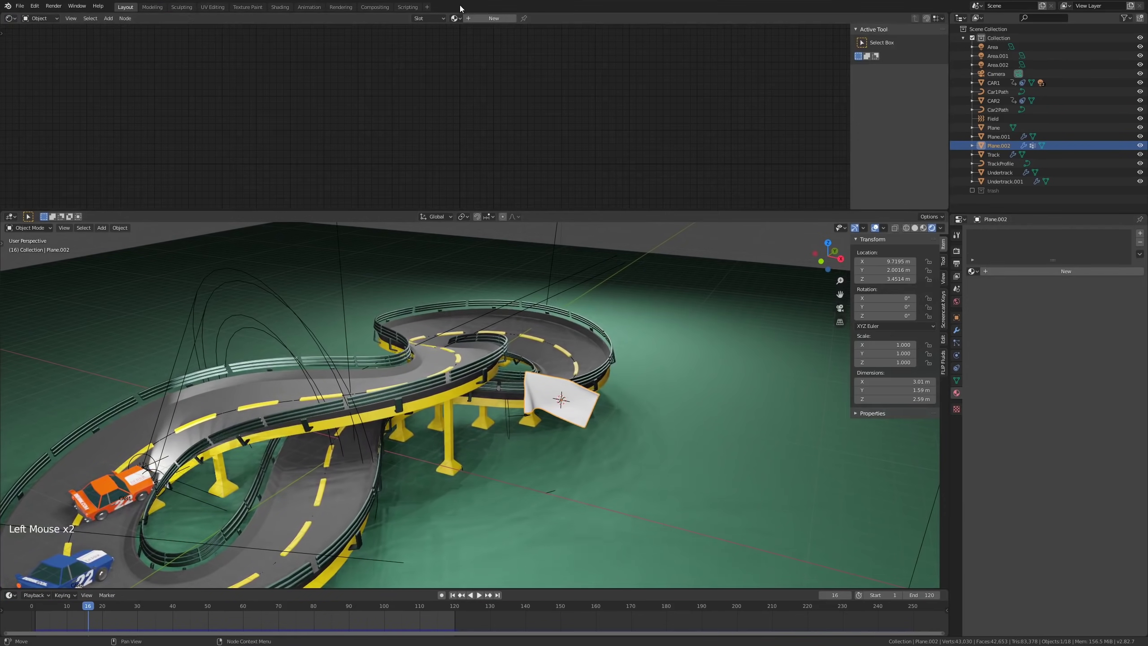
pyautogui.click(493, 18)
pyautogui.click(489, 18)
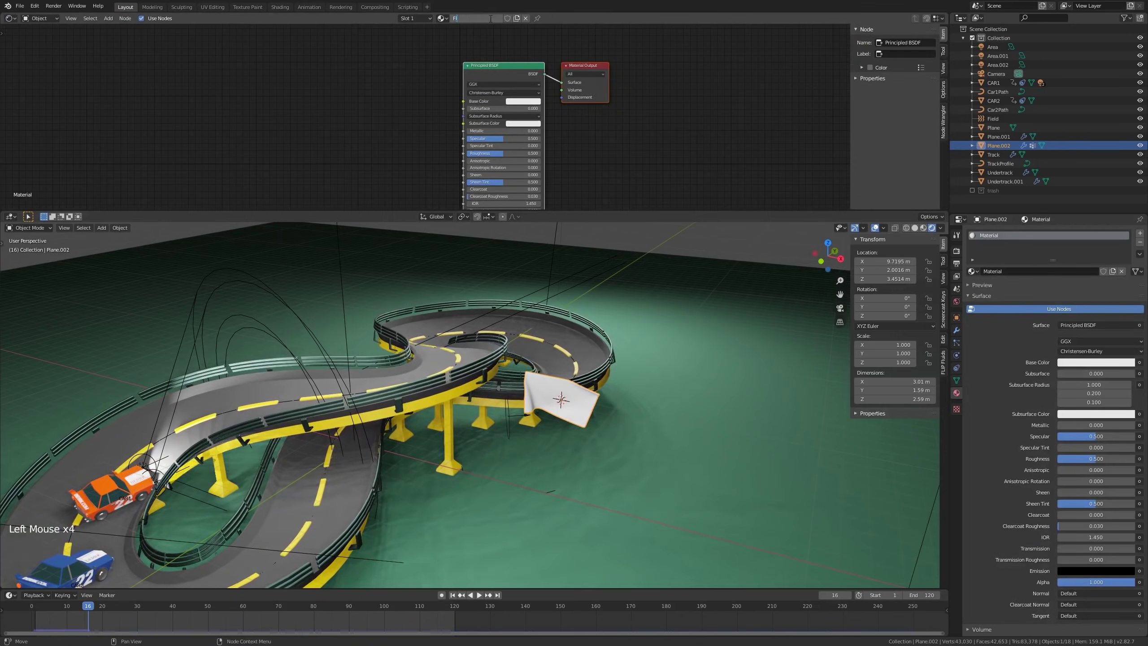
# Step: Add an Image Texture setup with Mapping and Texture Coordinate nodes to the Principled BSDF's base color
pyautogui.click(505, 67)
pyautogui.click(506, 67)
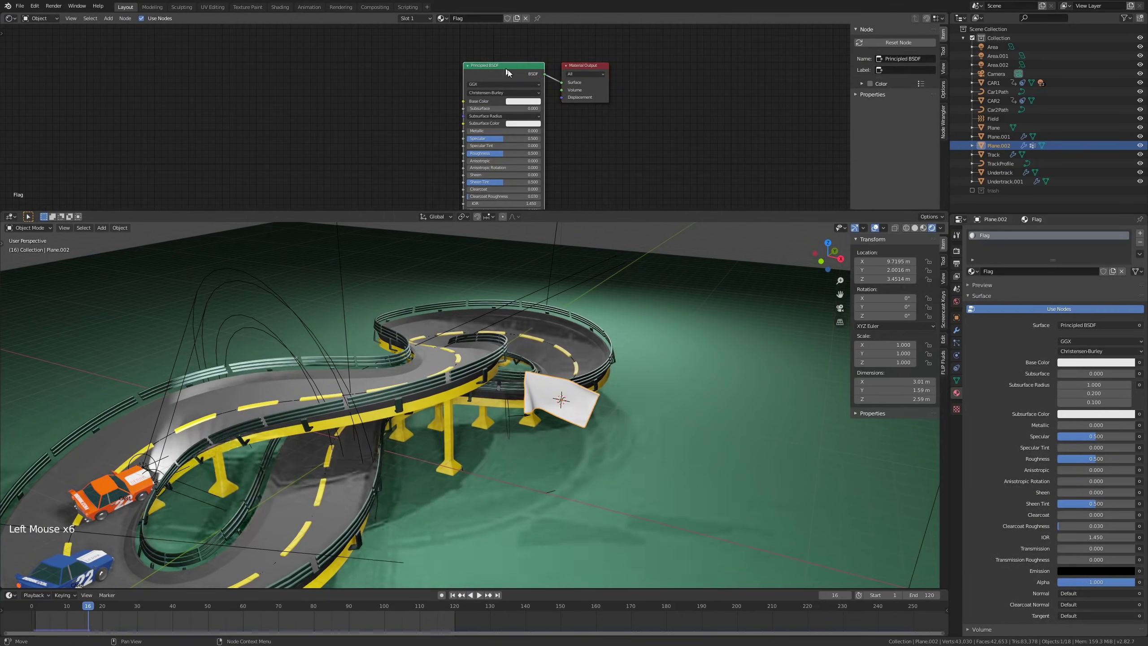
pyautogui.moveTo(505, 68); pyautogui.dragTo(531, 67, button='middle')
pyautogui.hotkey('ctrl', 't')
pyautogui.moveTo(648, 76); pyautogui.dragTo(716, 68, button='middle')
pyautogui.press('g')
pyautogui.click(534, 55)
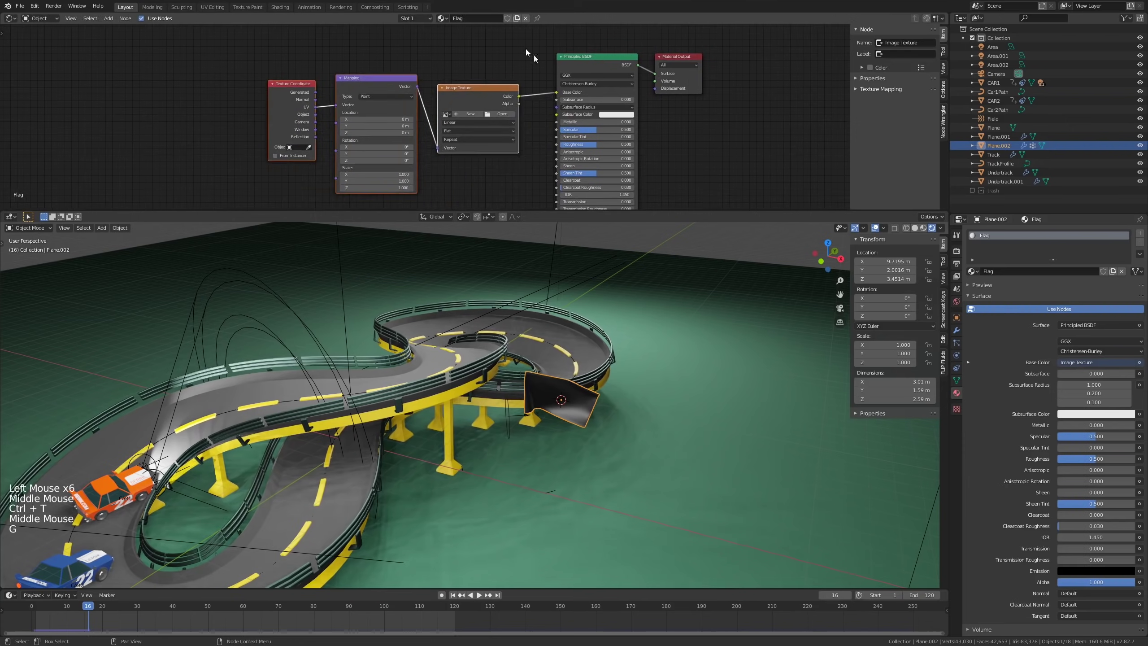
# Step: Load Red.jpg from the Logo folder into the flag material's Image Texture node
pyautogui.click(491, 113)
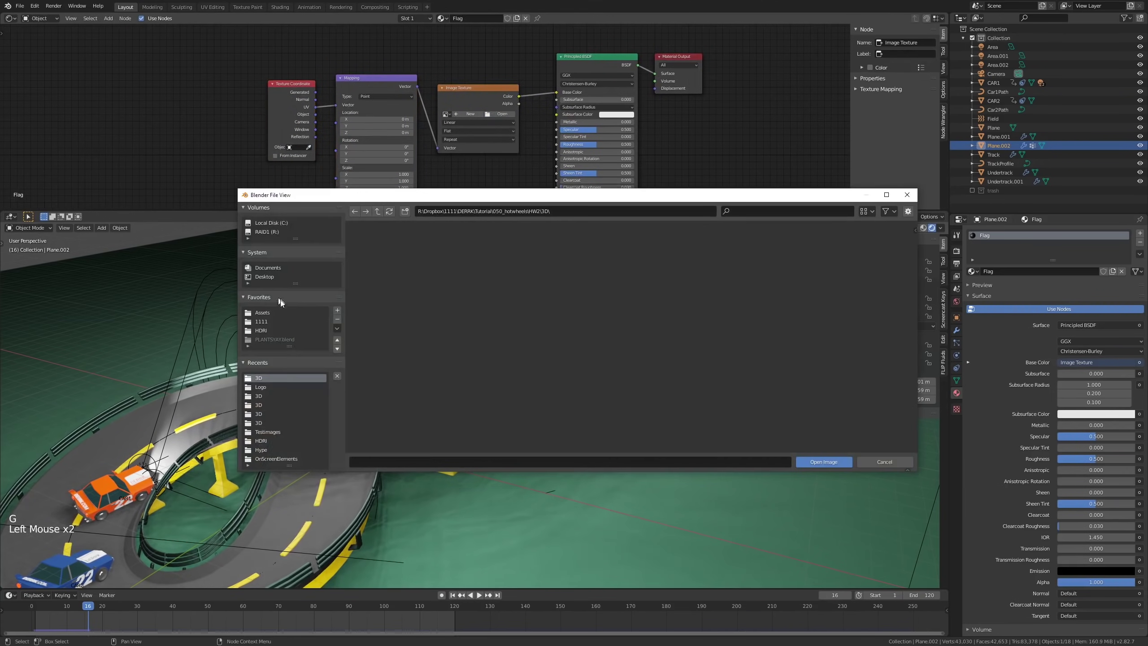
pyautogui.click(269, 387)
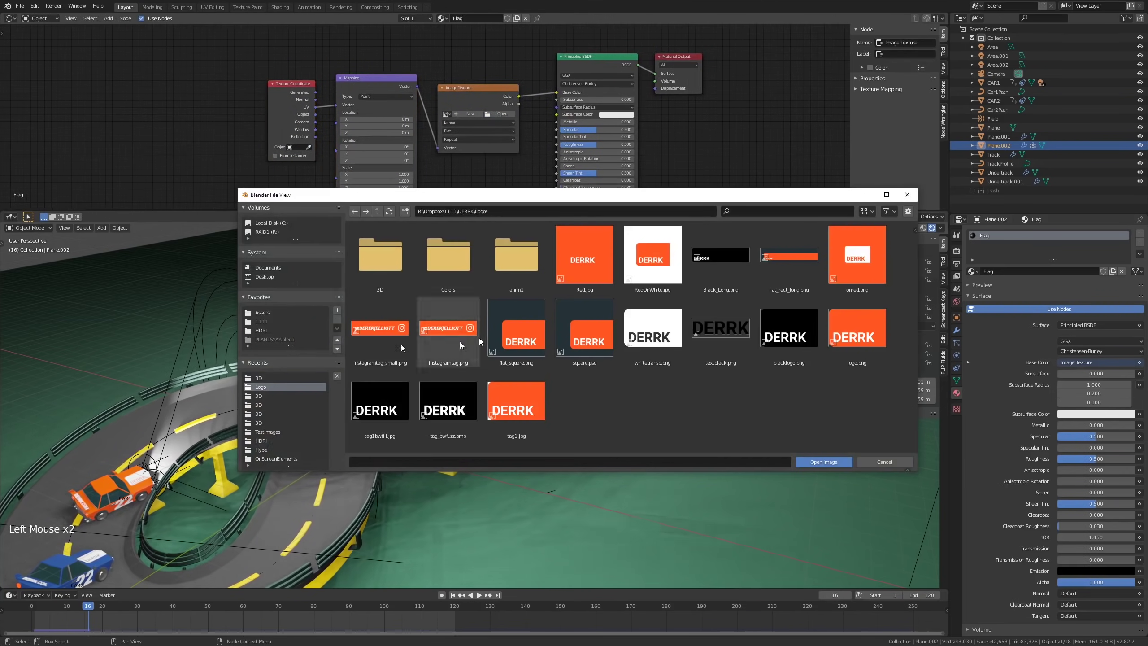
pyautogui.doubleClick(595, 256)
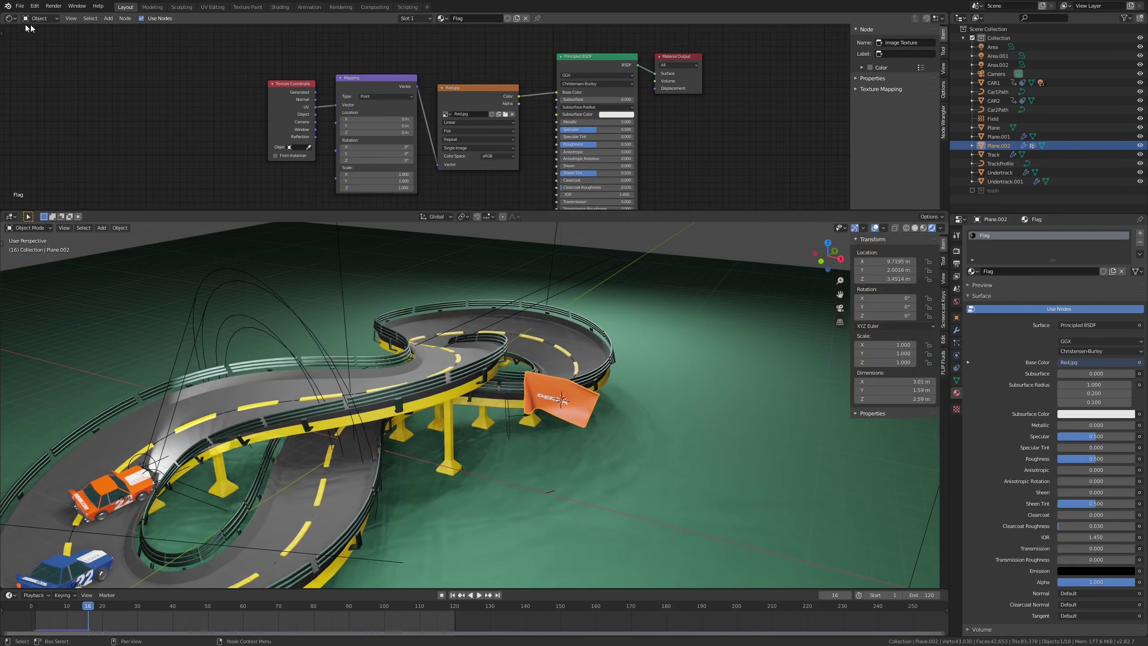
# Step: Split the shader editor area in two and make the new half a UV editor
pyautogui.moveTo(2, 15); pyautogui.dragTo(586, 18)
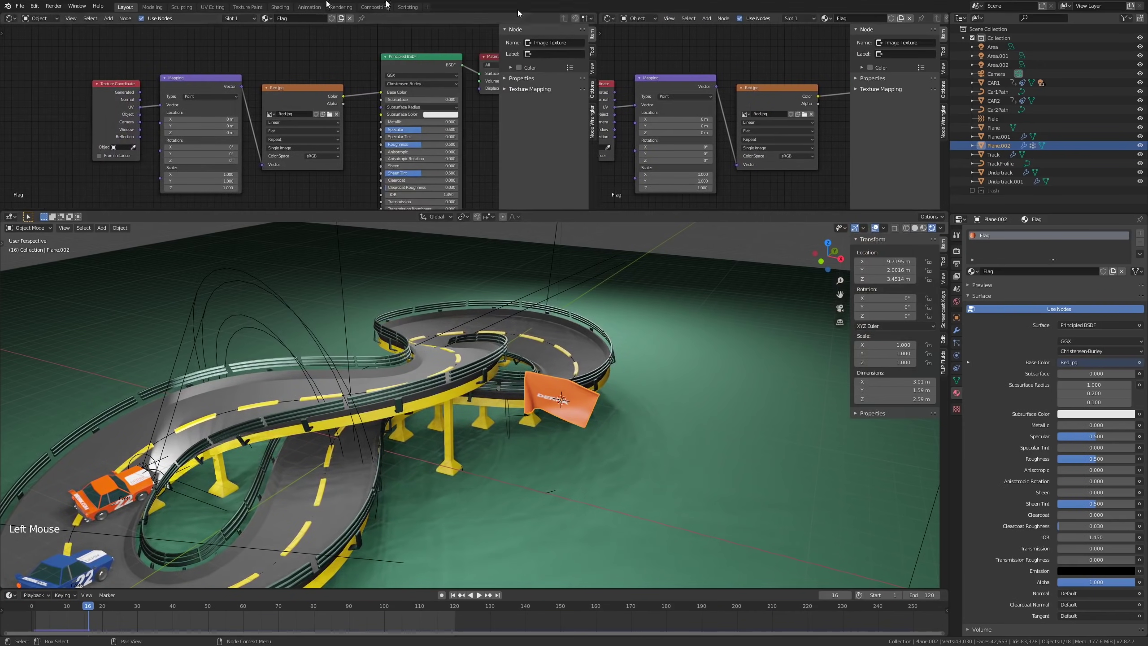
pyautogui.click(8, 19)
pyautogui.click(41, 45)
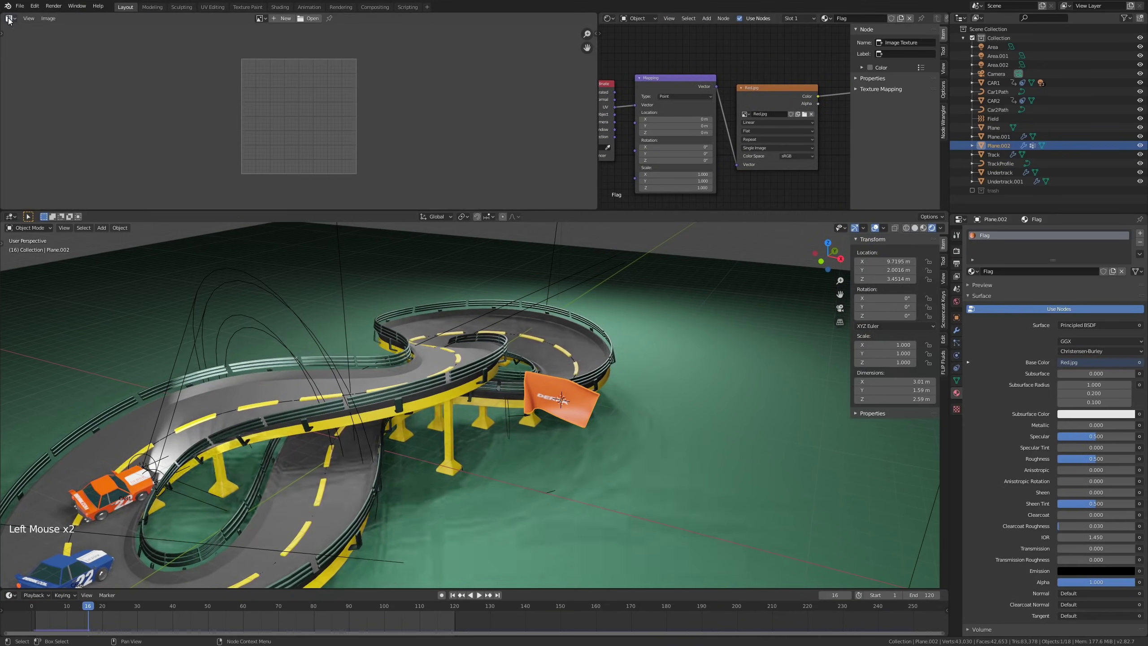
# Step: Unwrap the whole flag mesh with Project From View from the front orthographic view
pyautogui.press('Tab')
pyautogui.press('a')
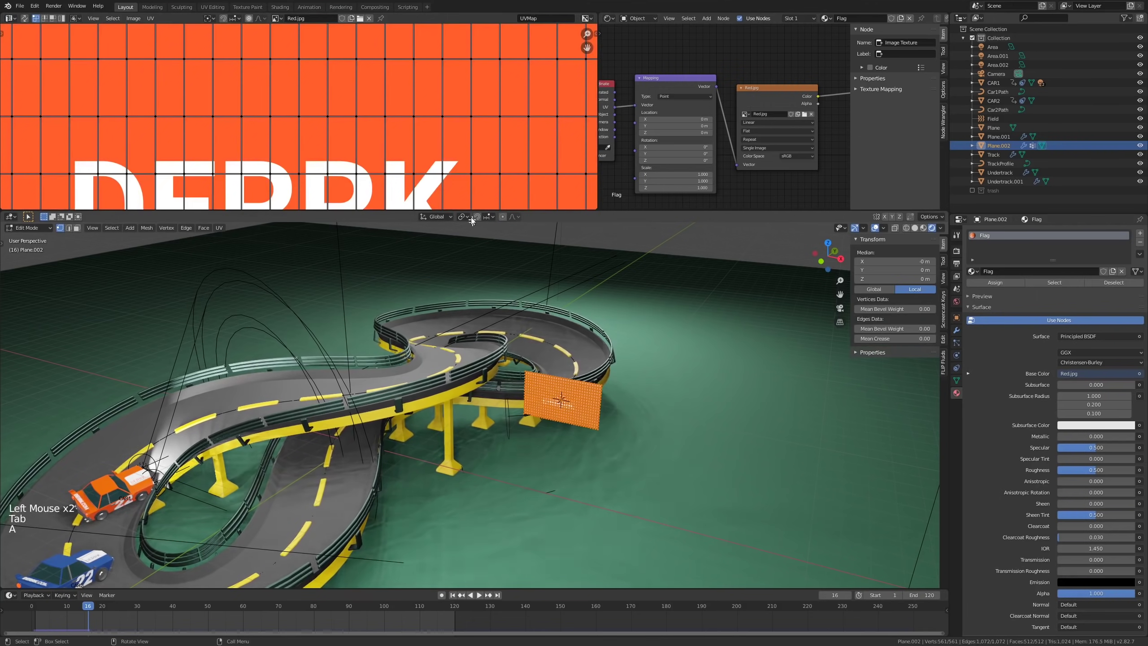
pyautogui.scroll(-10, 397, 126)
pyautogui.press('KP_1')
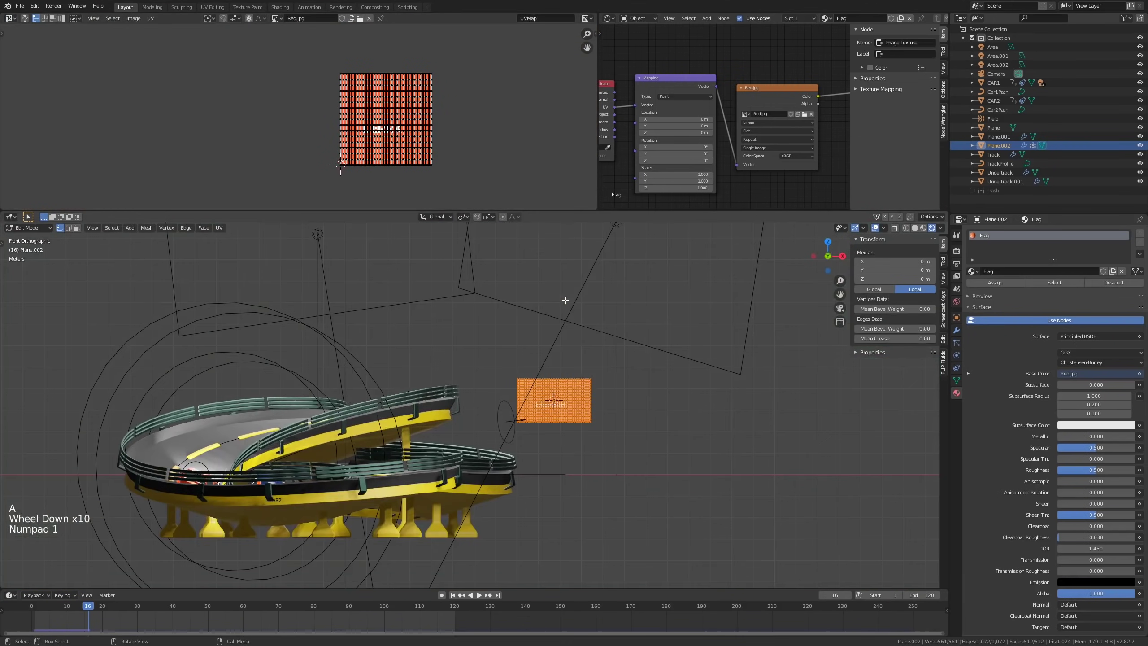
pyautogui.press('u')
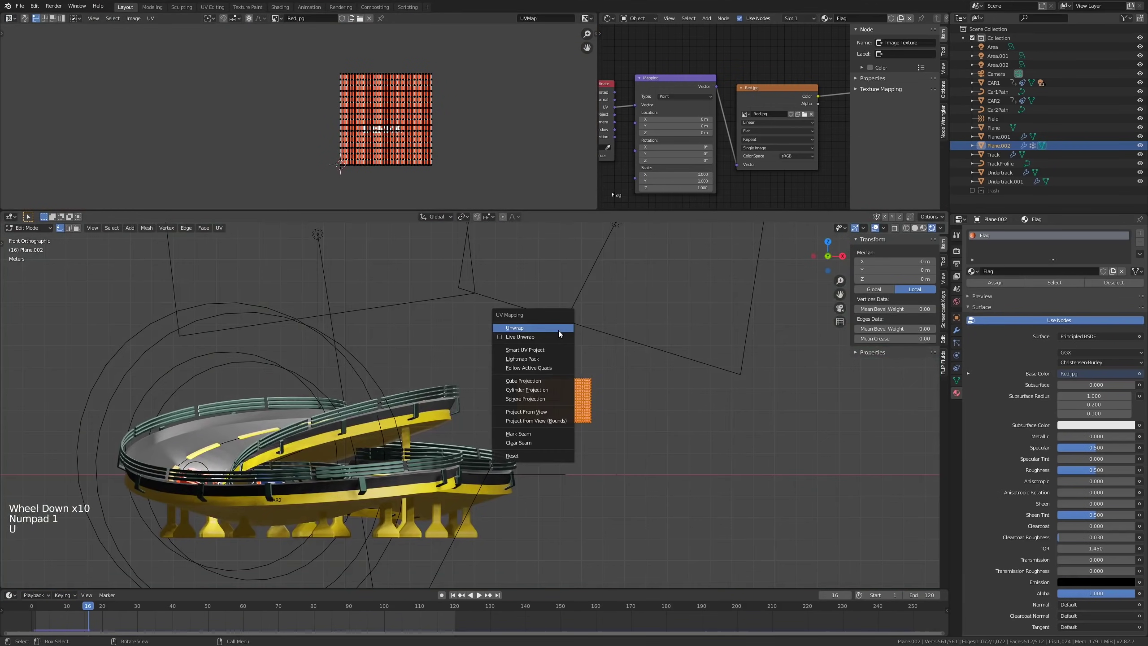
pyautogui.click(551, 414)
# Step: Scale up the flag's UVs and move them around the logo lettering in Red.jpg, then leave Edit Mode
pyautogui.scroll(3, 445, 107)
pyautogui.press('a')
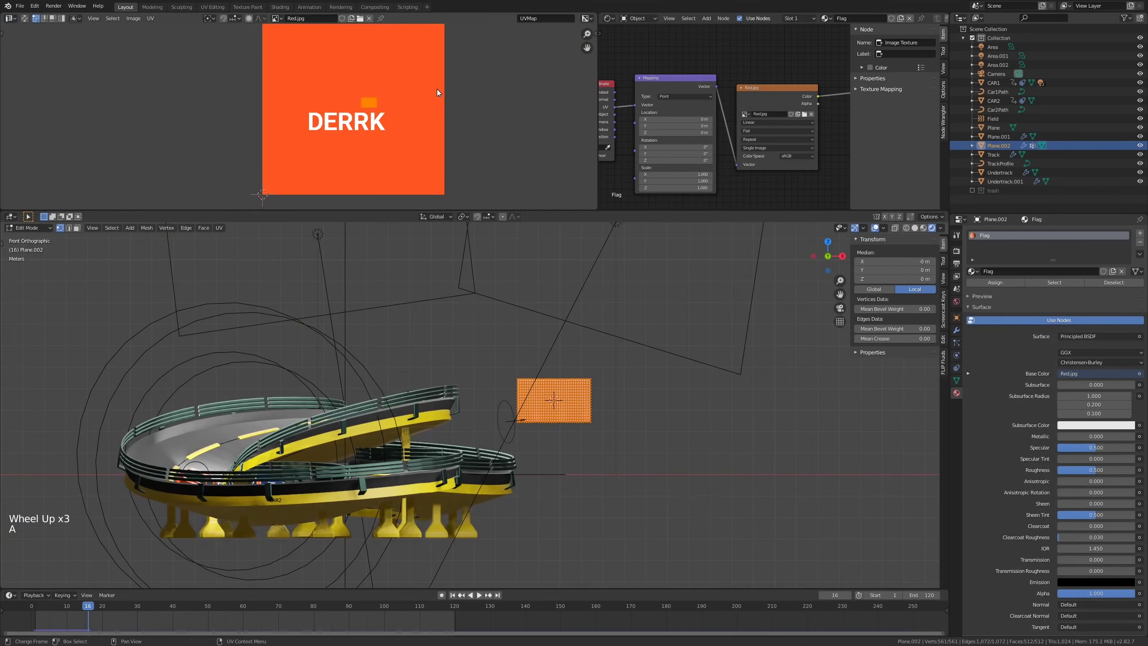
pyautogui.press('s')
pyautogui.click(432, 122)
pyautogui.press('g')
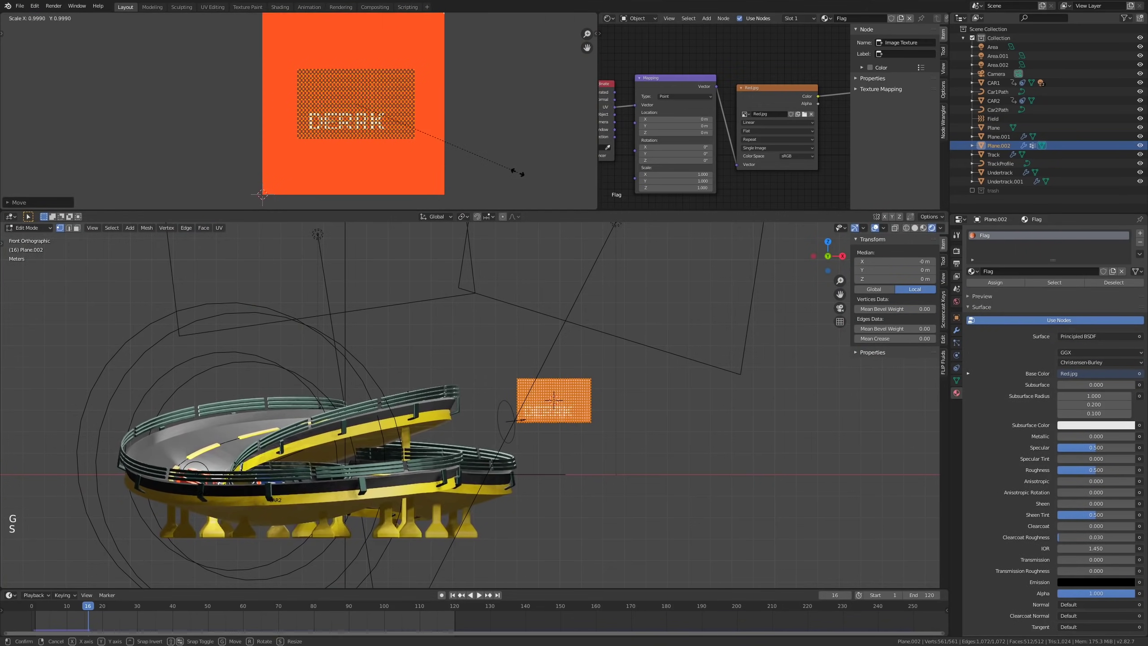
pyautogui.press('g')
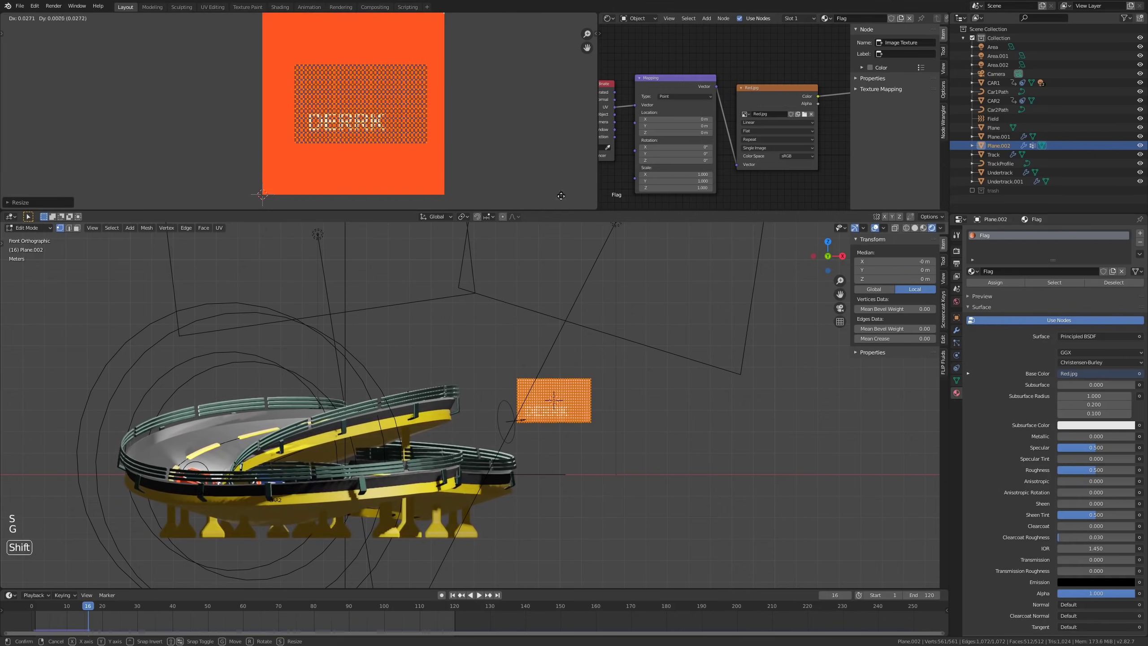
pyautogui.press('Tab')
pyautogui.moveTo(548, 312)
pyautogui.mouseDown(button='middle')
pyautogui.moveTo(552, 333)
pyautogui.moveTo(480, 338)
pyautogui.moveTo(554, 315)
pyautogui.mouseUp(button='middle')
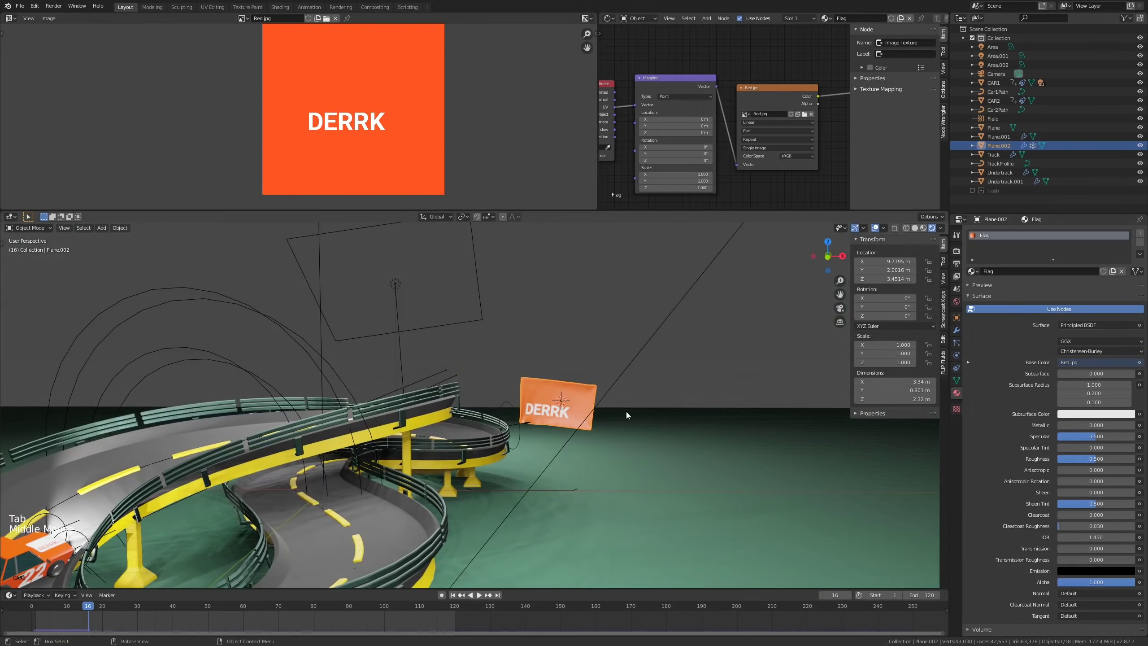
# Step: Set the Flag material's roughness and sheen to 1 and replay the animation to check the flag
pyautogui.moveTo(731, 127); pyautogui.dragTo(900, 113, button='middle')
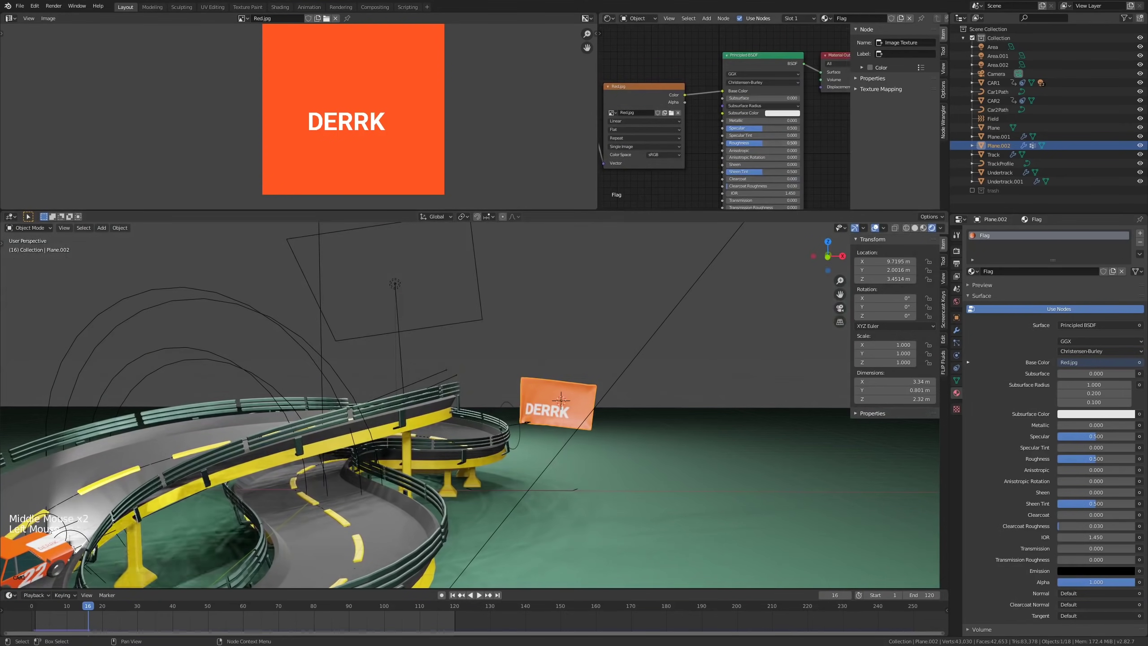
pyautogui.moveTo(774, 165); pyautogui.dragTo(799, 165)
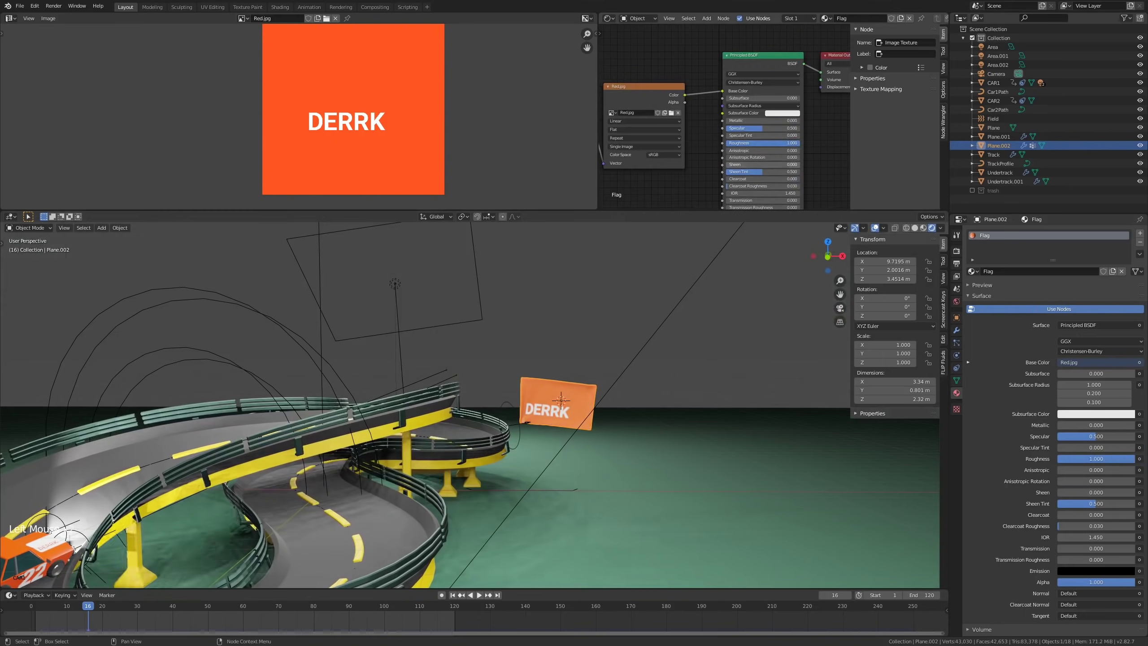
pyautogui.moveTo(627, 354); pyautogui.dragTo(573, 326, button='middle')
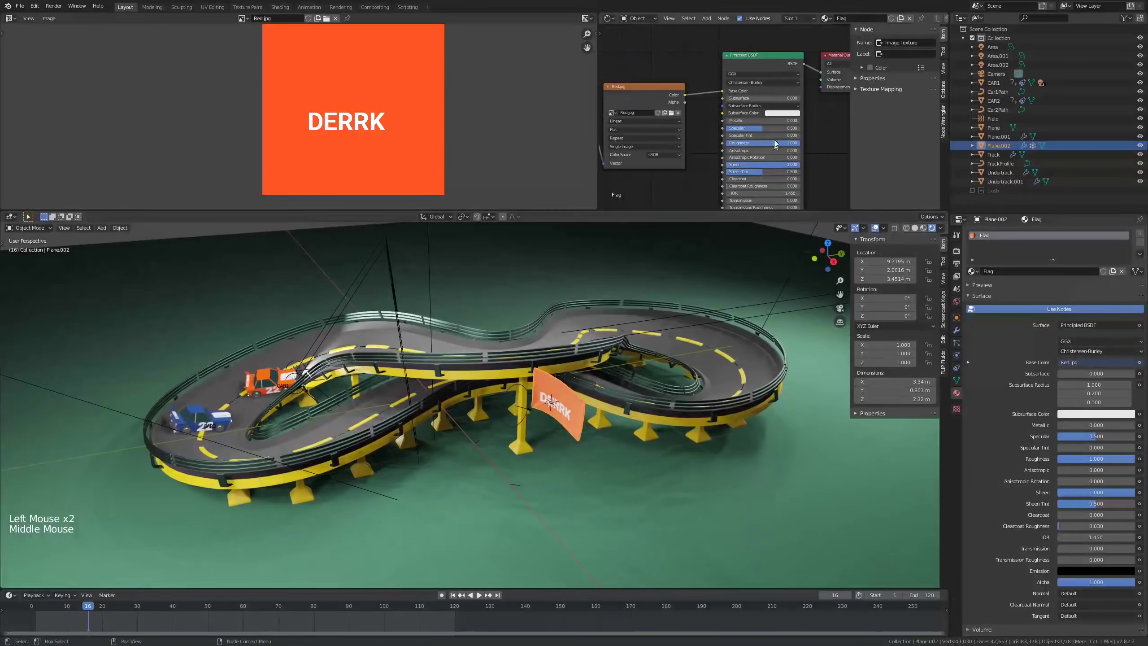
pyautogui.press('space')
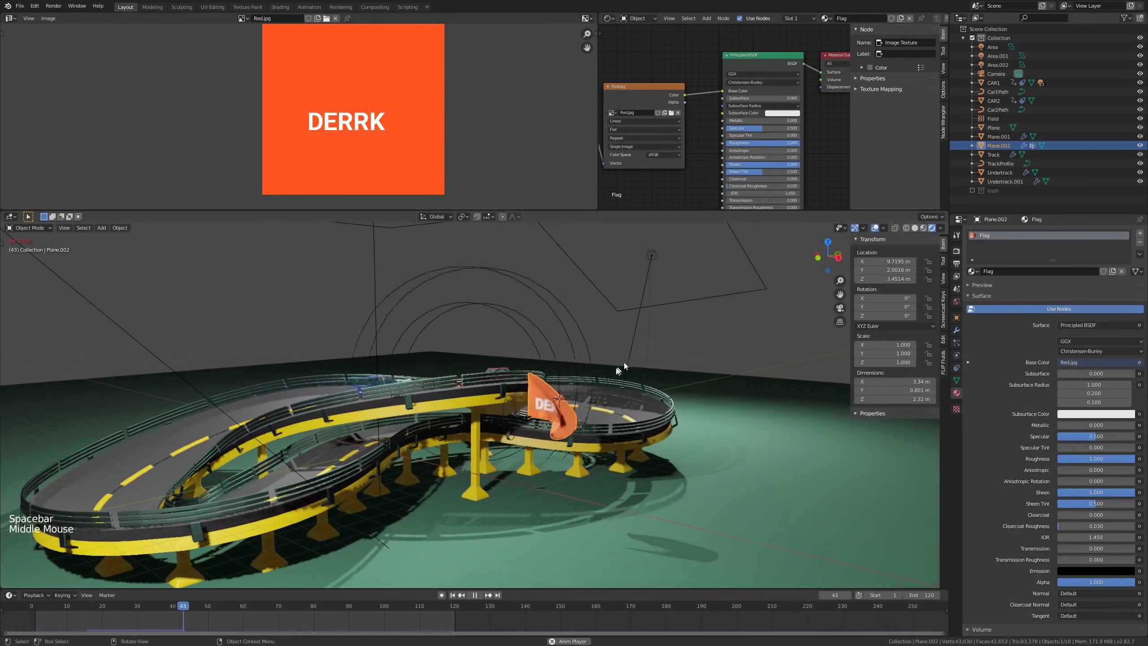
pyautogui.scroll(1, 611, 358)
pyautogui.press('space')
# Step: Insert a Gamma node between the Red.jpg texture and the Principled BSDF's base color
pyautogui.hotkey('shift', 'a')
pyautogui.moveTo(689, 174)
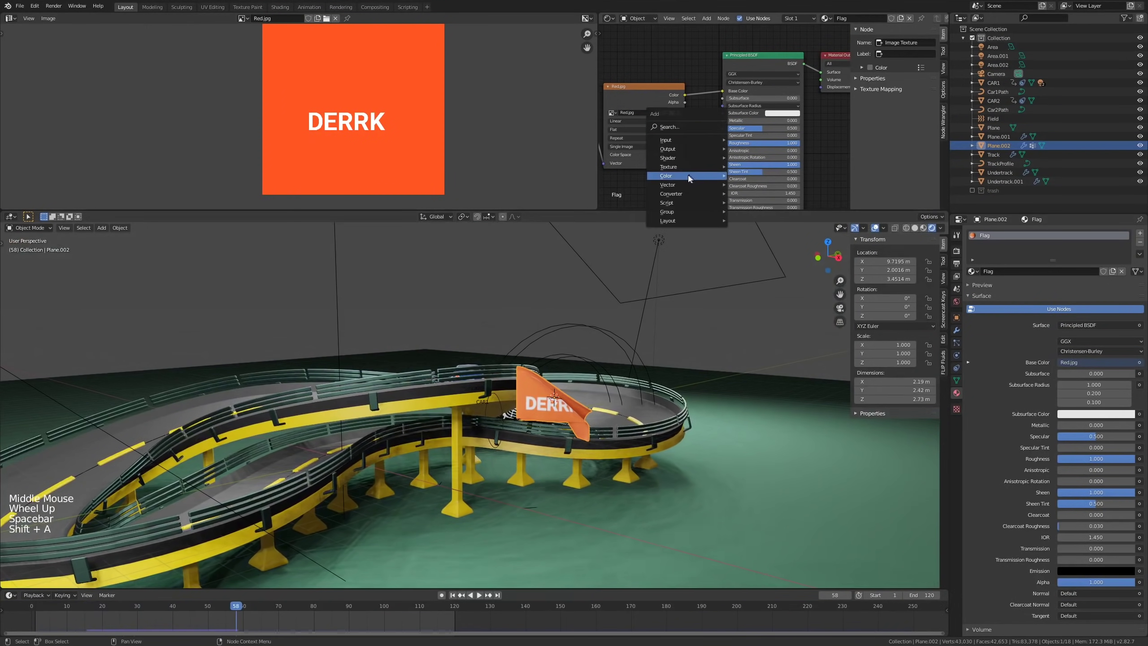
pyautogui.click(760, 185)
pyautogui.click(715, 74)
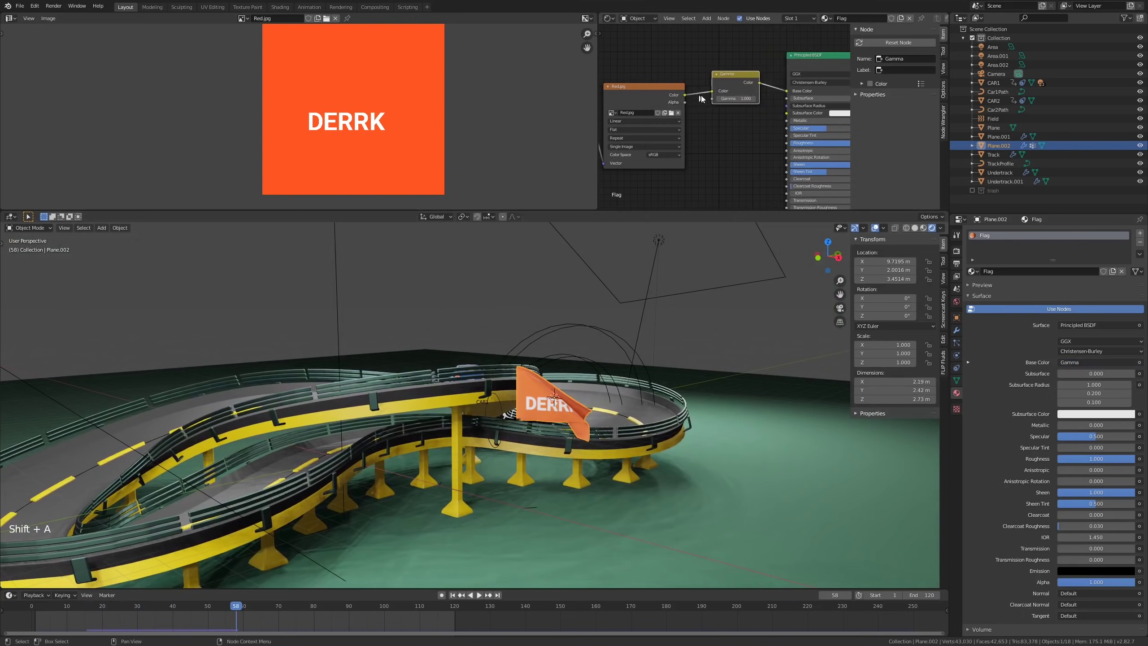
# Step: Raise the Gamma node's value to 1.85 to deepen the flag's red and check it from the camera view
pyautogui.keyDown('shift'); pyautogui.moveTo(735, 99); pyautogui.dragTo(746, 98); pyautogui.keyUp('shift')
pyautogui.moveTo(714, 251); pyautogui.dragTo(718, 259, button='middle')
pyautogui.press('KP_0')
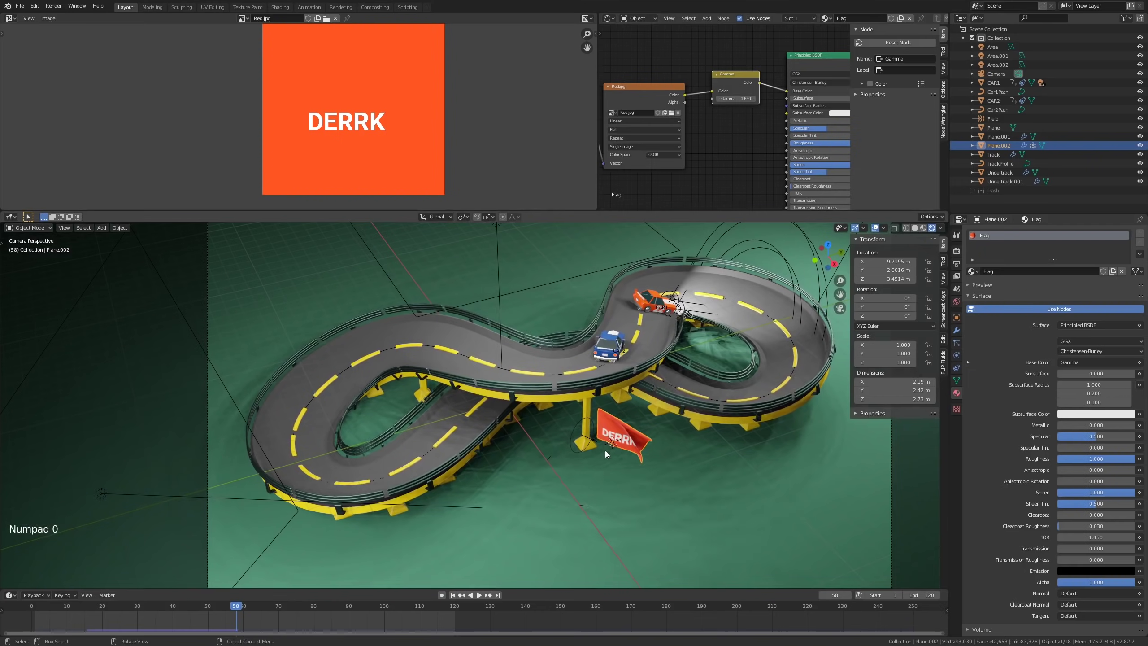
# Step: Move the flag and its wind field together in the top view to the inside of the track's near loop
pyautogui.scroll(-2, 517, 412)
pyautogui.moveTo(517, 413); pyautogui.dragTo(608, 433, button='middle')
pyautogui.press('KP_7')
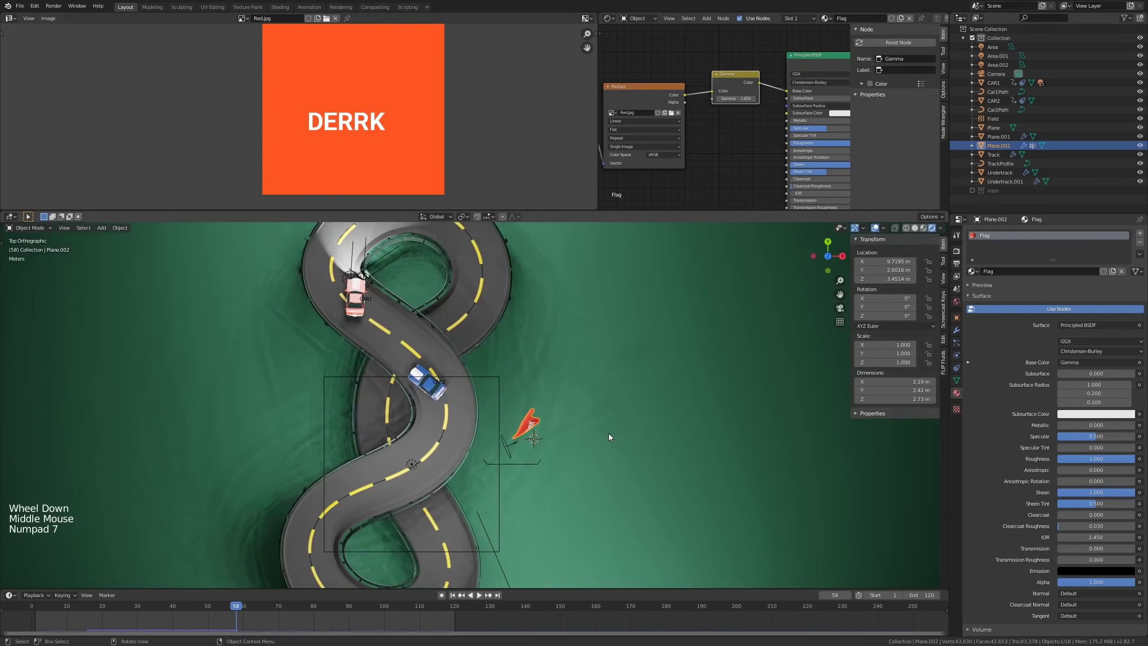
pyautogui.scroll(-1, 590, 439)
pyautogui.keyDown('shift'); pyautogui.click(524, 448); pyautogui.keyUp('shift')
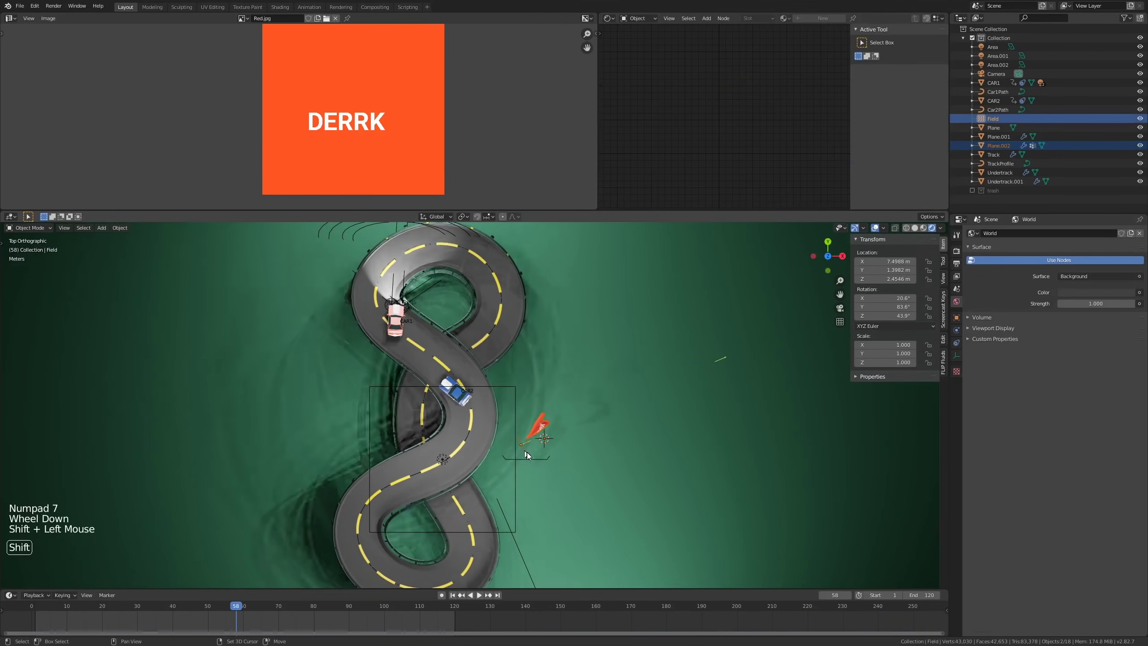
pyautogui.keyDown('shift'); pyautogui.moveTo(602, 434); pyautogui.dragTo(633, 397, button='middle'); pyautogui.keyUp('shift')
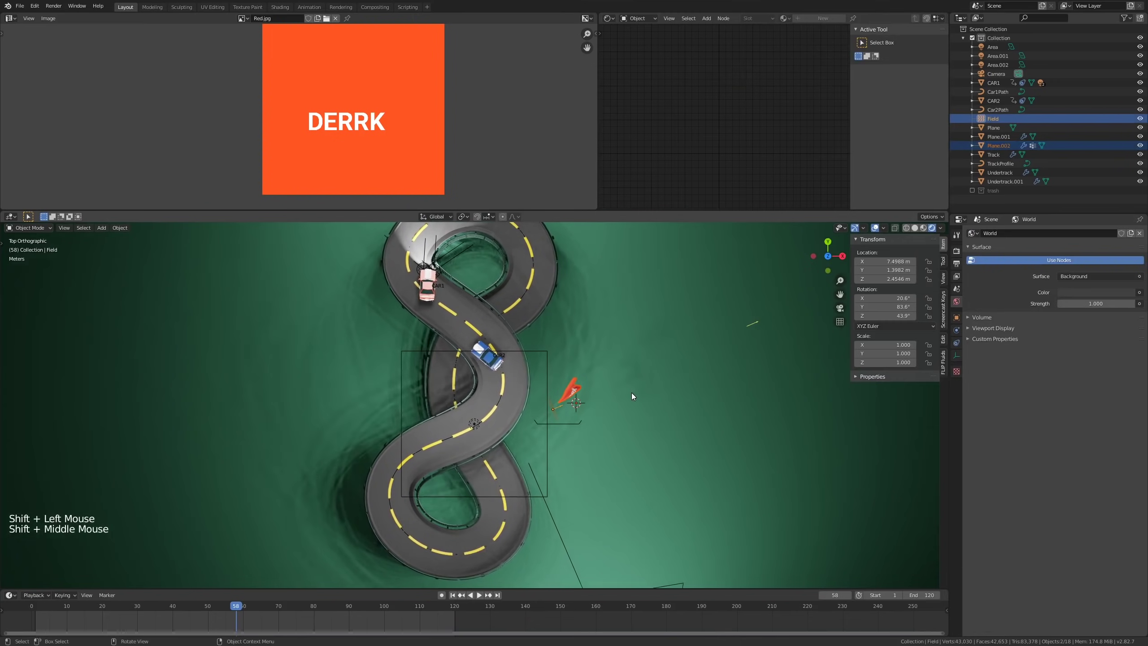
pyautogui.press('KP_0')
pyautogui.press('KP_7')
pyautogui.press('g')
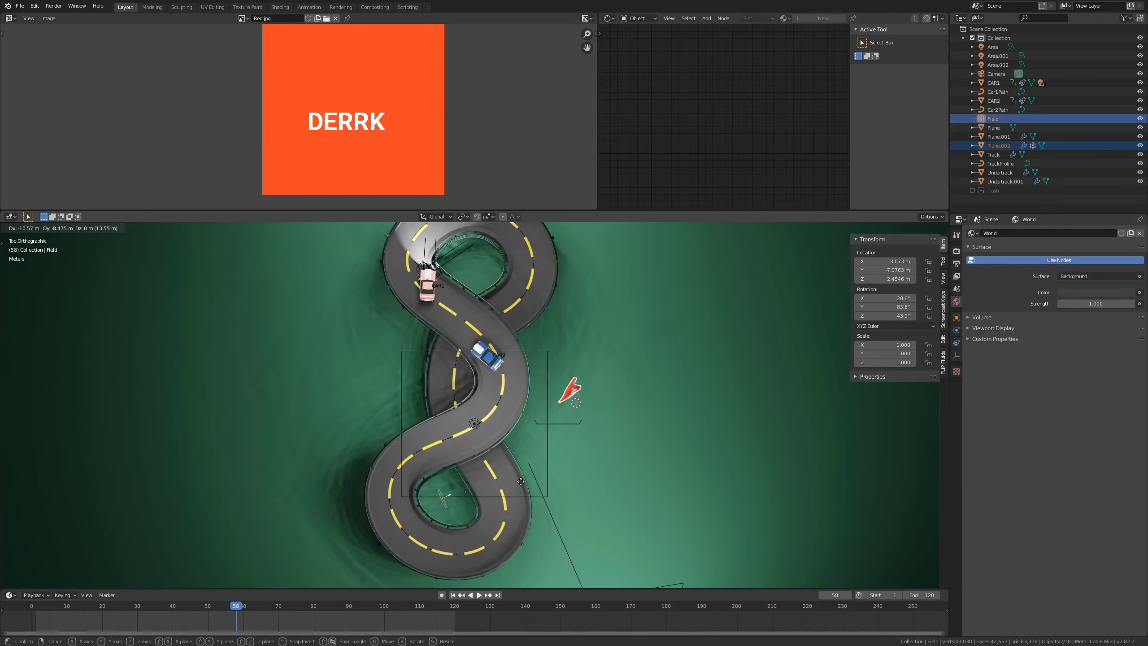
pyautogui.click(504, 489)
# Step: Play the animation and examine how the cloth flag moves at its new place inside the loop
pyautogui.moveTo(504, 488); pyautogui.dragTo(467, 411, button='middle')
pyautogui.press('space')
pyautogui.scroll(-1, 461, 433)
pyautogui.scroll(2, 447, 479)
pyautogui.scroll(5, 459, 422)
pyautogui.click(459, 422)
pyautogui.press('space')
# Step: Snap the 3D cursor to the flag's pinned side edge and add a 12-vertex mesh circle there
pyautogui.click(467, 411)
pyautogui.press('Tab')
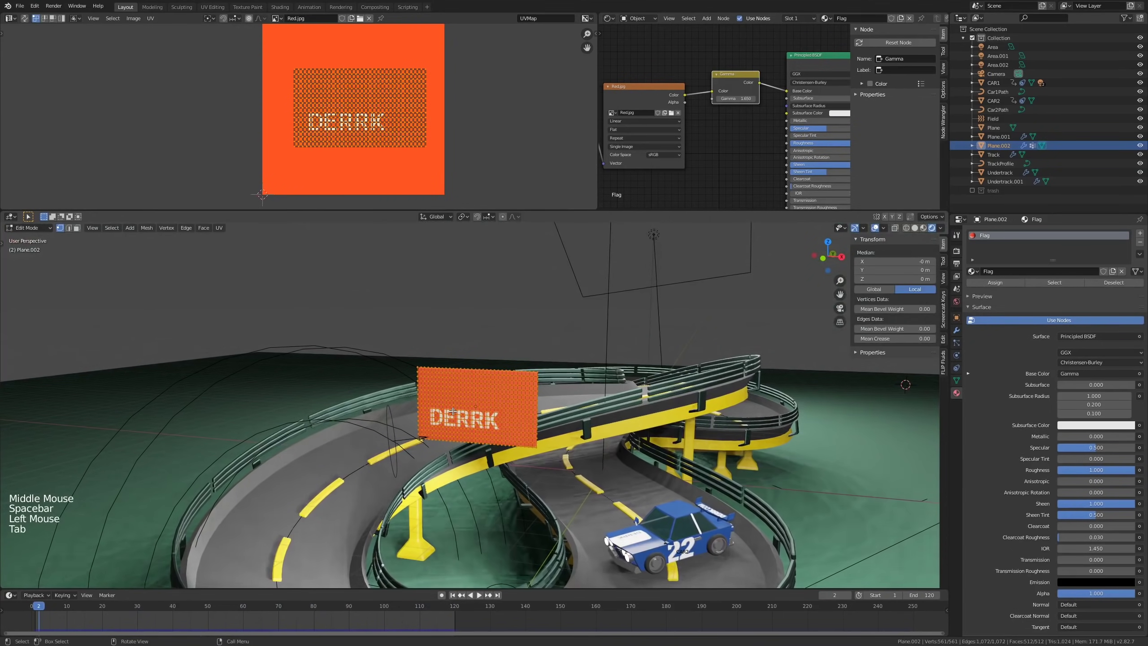
pyautogui.keyDown('alt'); pyautogui.click(421, 399); pyautogui.keyUp('alt')
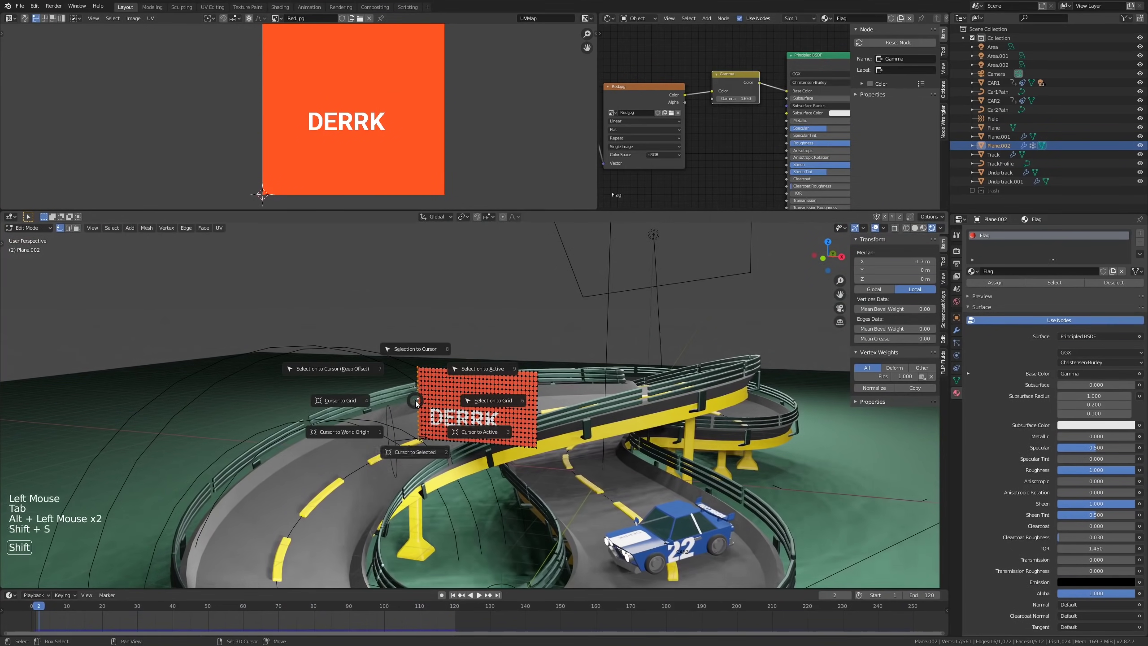
pyautogui.press('Tab')
pyautogui.hotkey('shift', 'a')
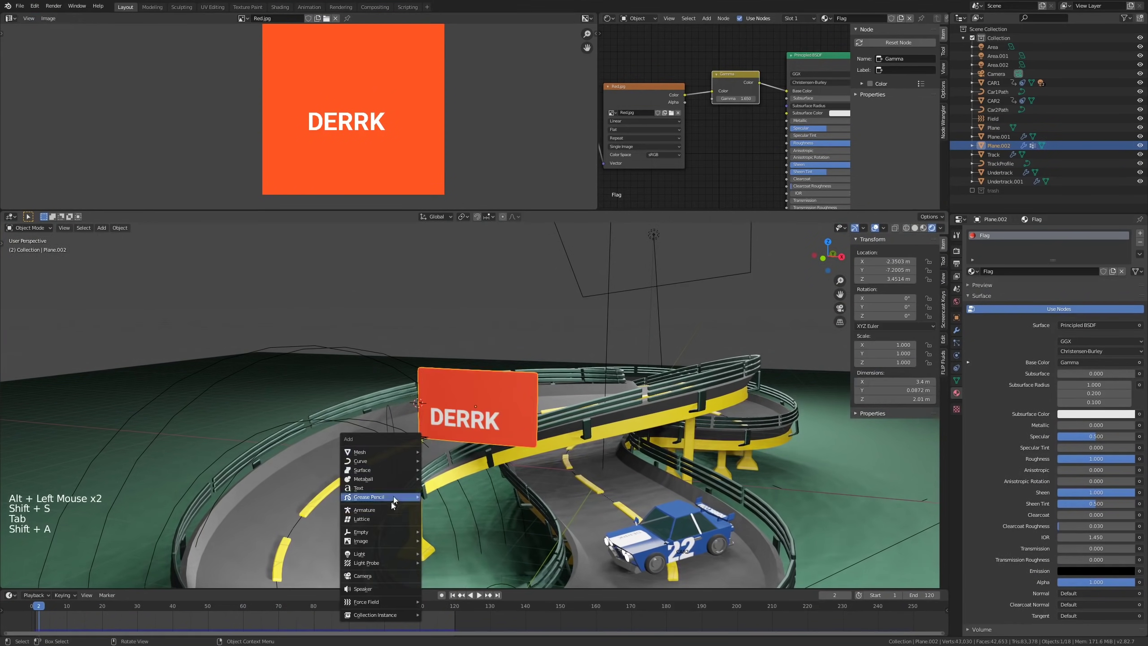
pyautogui.moveTo(398, 450)
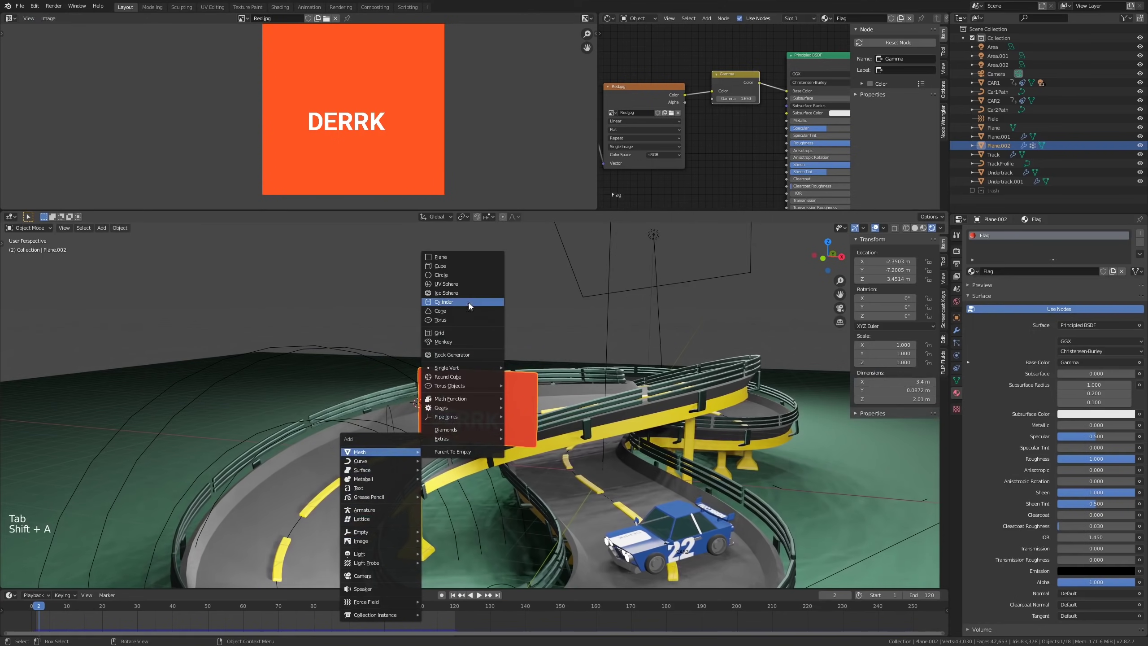
pyautogui.click(448, 273)
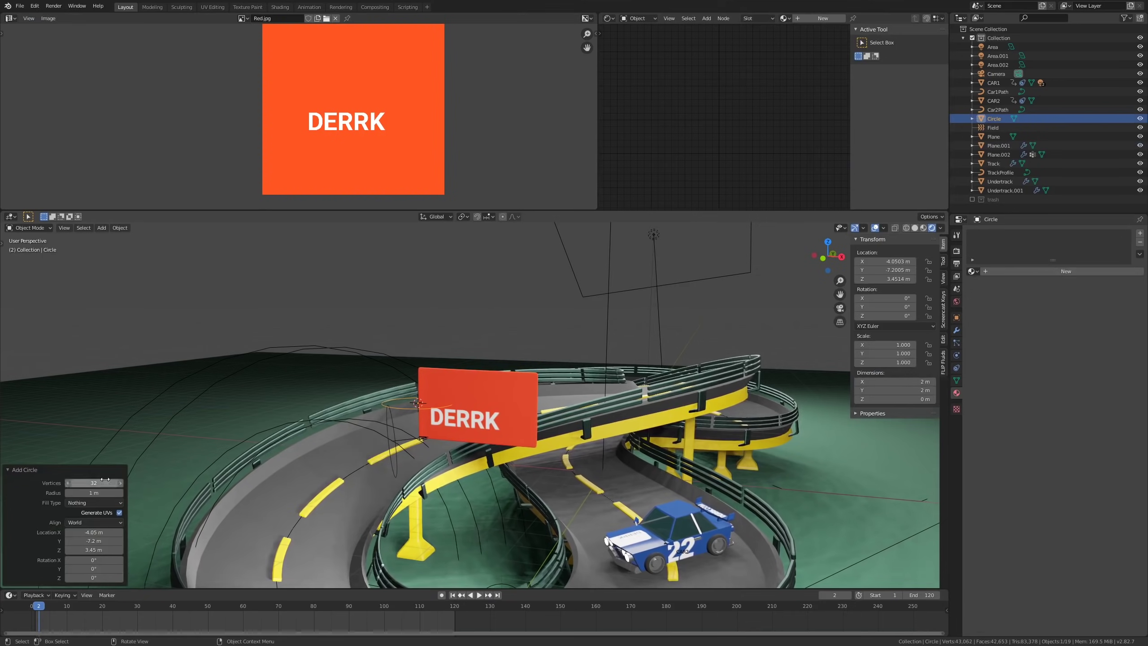
# Step: Shrink the circle to pole thickness, raise it about 1.09 m, and extrude it down along the flag's edge with slightly wider collars
pyautogui.moveTo(281, 366); pyautogui.dragTo(530, 388, button='middle')
pyautogui.press('Tab')
pyautogui.press('s')
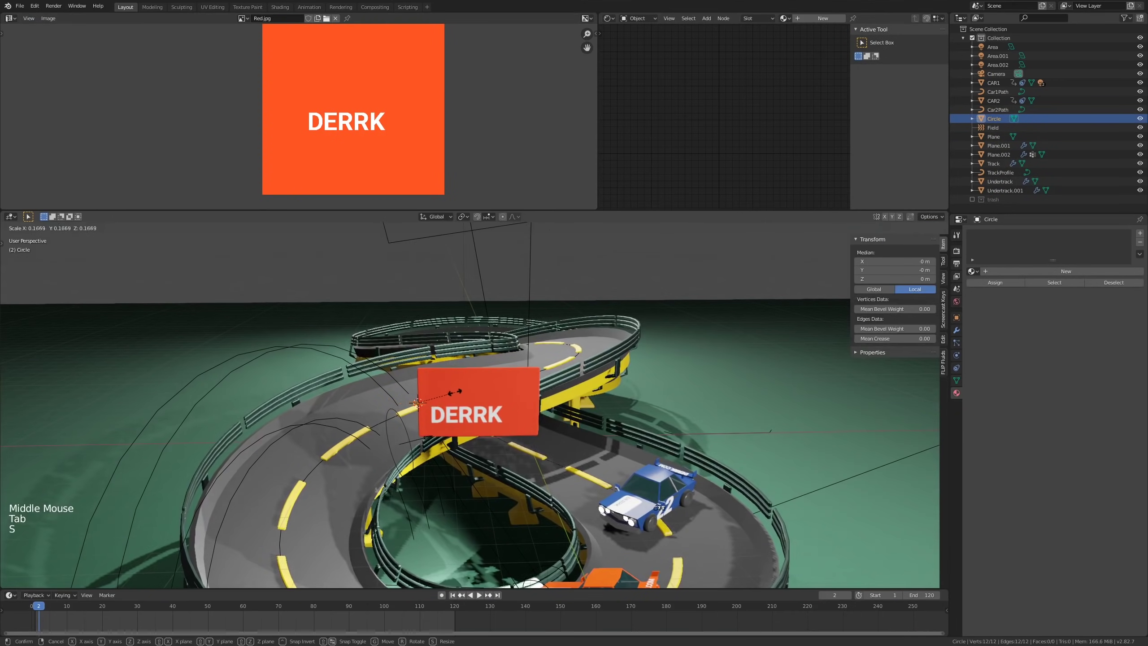
pyautogui.click(448, 395)
pyautogui.press('z')
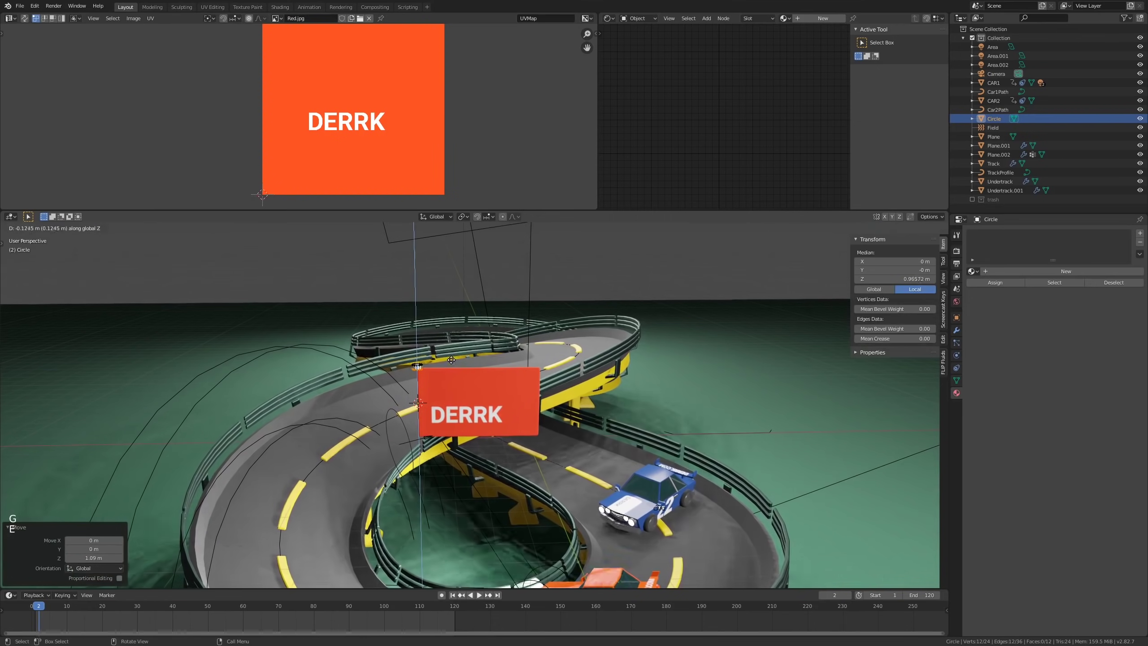
pyautogui.press('s')
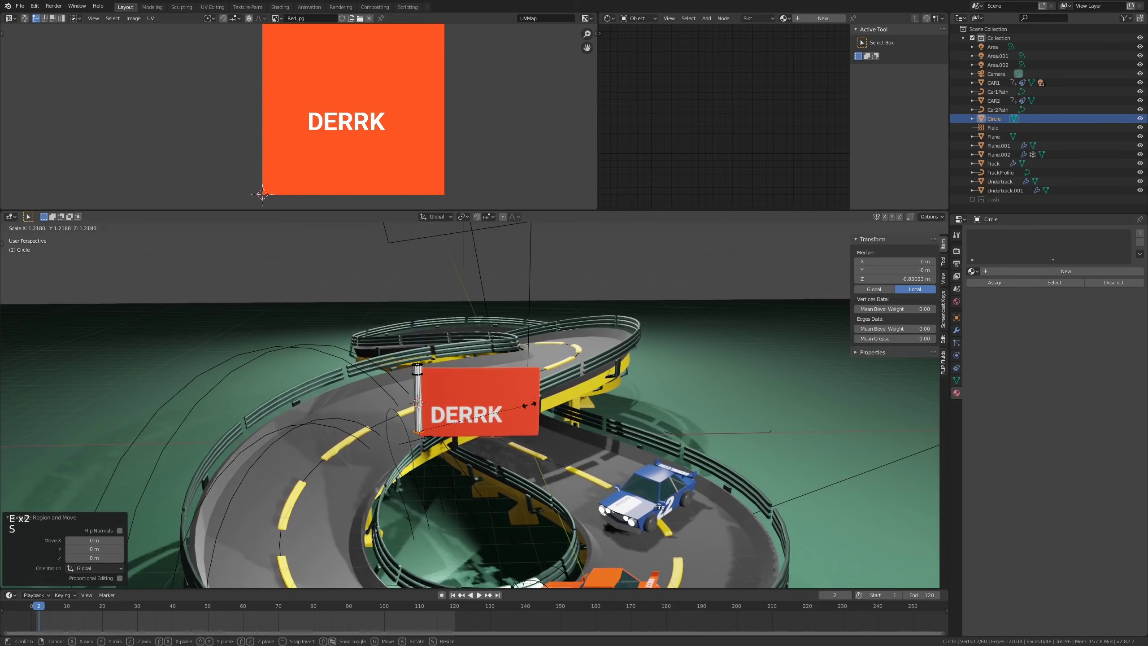
pyautogui.click(547, 404)
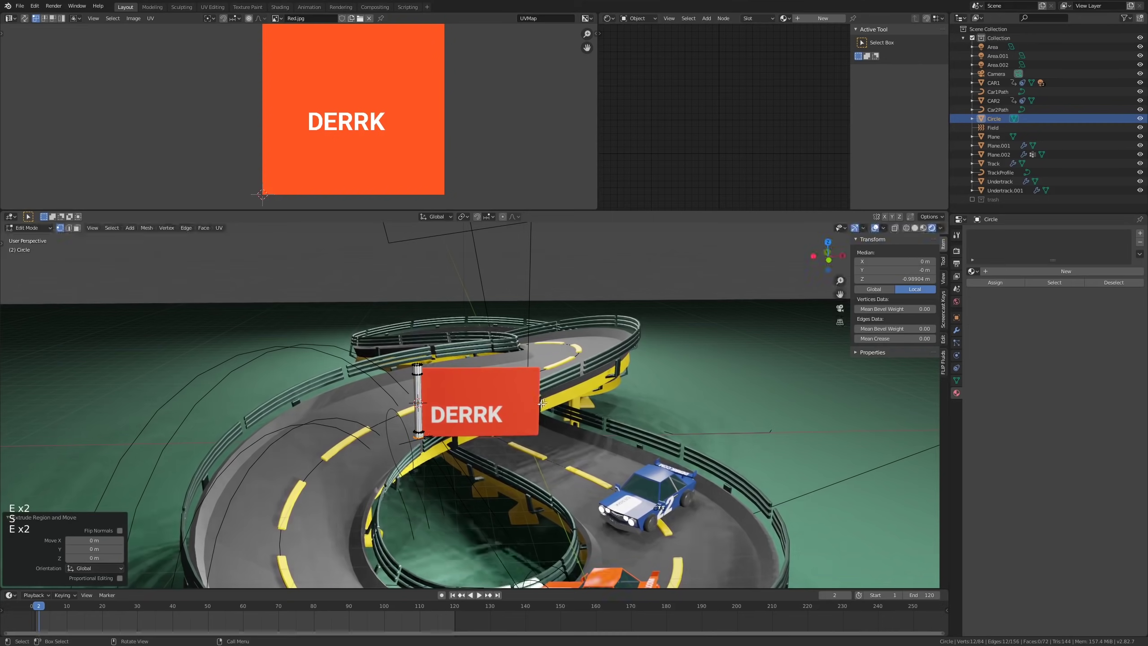
# Step: Extrude the flag pole's shaft straight down from the lower collar toward the ground
pyautogui.keyDown('shift'); pyautogui.moveTo(525, 408); pyautogui.dragTo(526, 367, button='middle'); pyautogui.keyUp('shift')
pyautogui.press('e')
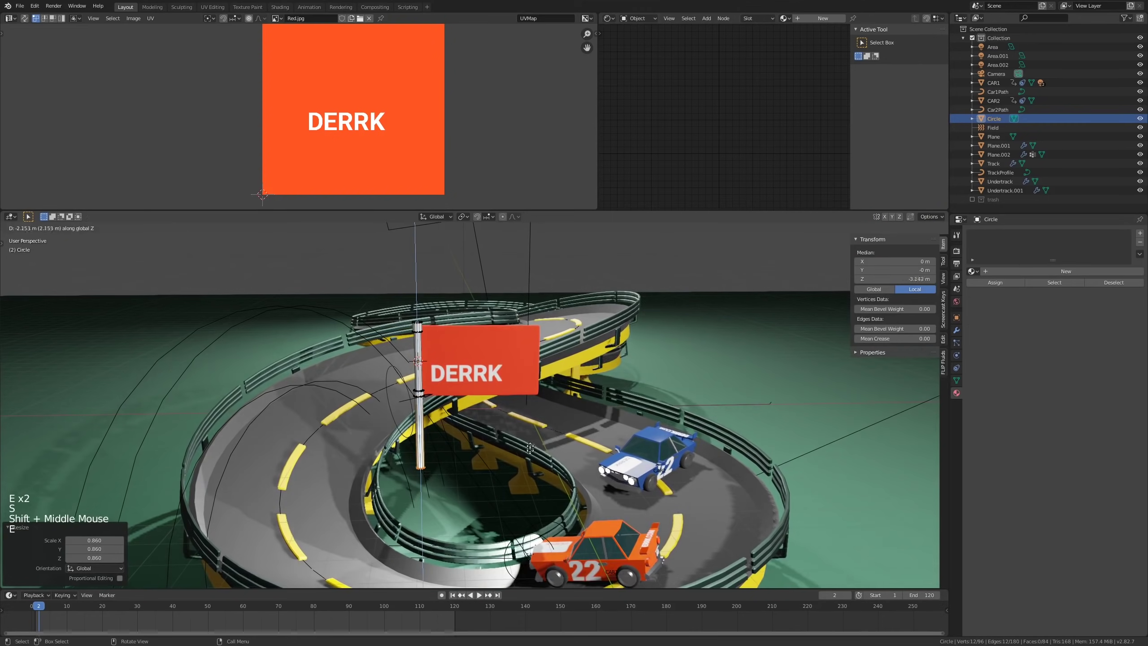
pyautogui.click(527, 508)
# Step: Widen the pole's bottom ring with a scaled extrusion and extrude it down into a thicker base
pyautogui.keyDown('shift'); pyautogui.moveTo(528, 508); pyautogui.dragTo(468, 434, button='middle'); pyautogui.keyUp('shift')
pyautogui.press('e')
pyautogui.rightClick(467, 434)
pyautogui.press('s')
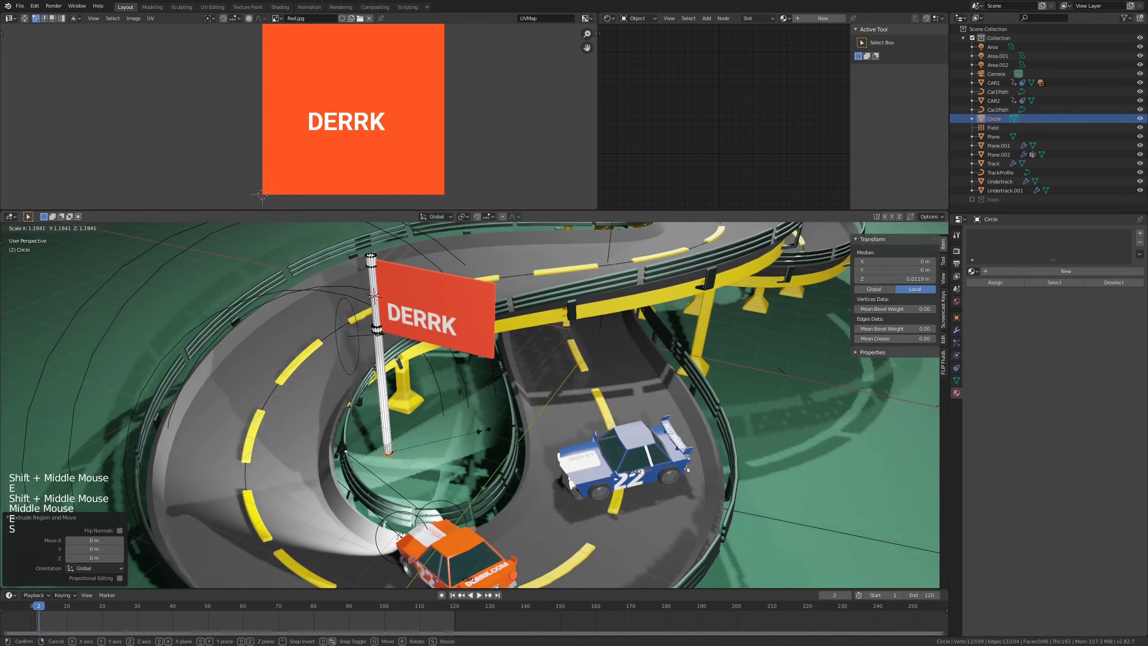
pyautogui.click(550, 432)
pyautogui.keyDown('shift'); pyautogui.moveTo(550, 432); pyautogui.dragTo(456, 364, button='middle'); pyautogui.keyUp('shift')
pyautogui.press('e')
pyautogui.click(554, 424)
pyautogui.scroll(-1, 475, 390)
pyautogui.press('Tab')
# Step: Extrude the pole's top ring slightly upward, fill it with a face and bevel the cap's rim
pyautogui.moveTo(457, 364); pyautogui.dragTo(485, 372, button='middle')
pyautogui.scroll(1, 489, 369)
pyautogui.press('Tab')
pyautogui.scroll(4, 425, 224)
pyautogui.keyDown('shift'); pyautogui.moveTo(389, 217); pyautogui.dragTo(392, 357, button='middle'); pyautogui.keyUp('shift')
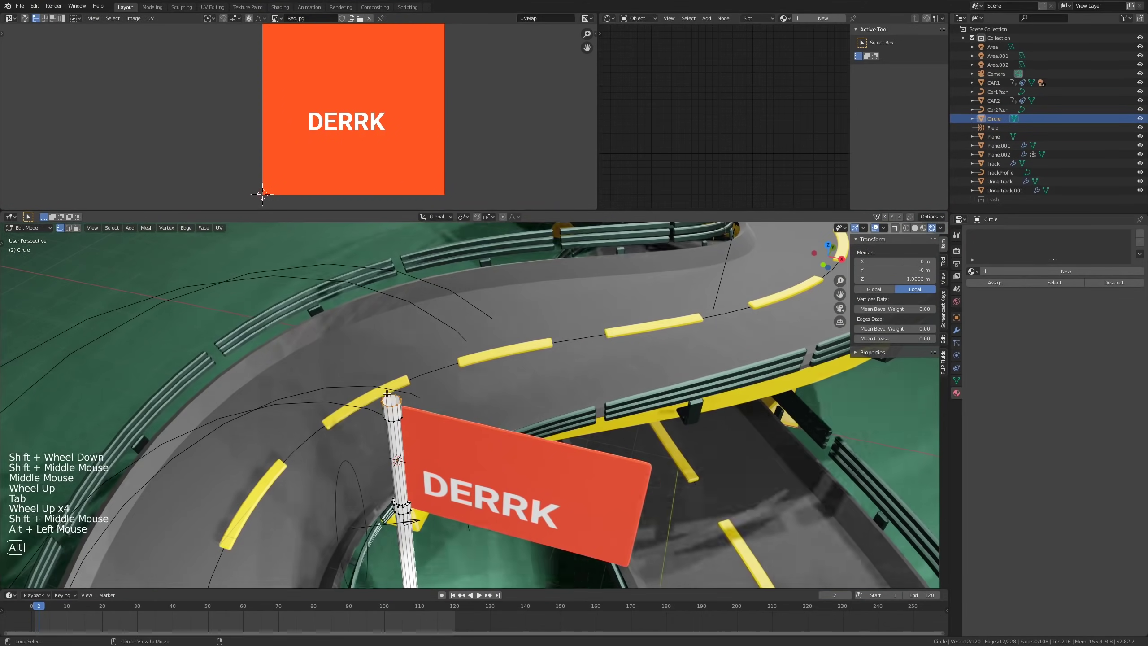
pyautogui.keyDown('alt'); pyautogui.click(387, 393); pyautogui.keyUp('alt')
pyautogui.scroll(3, 407, 392)
pyautogui.press('e')
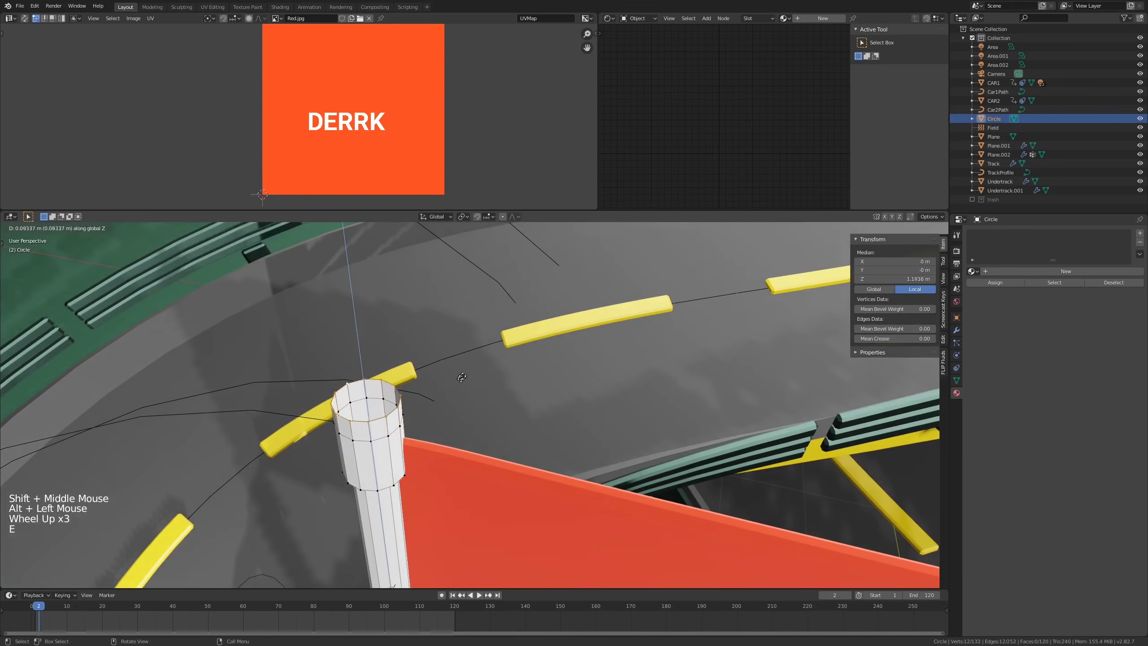
pyautogui.click(462, 378)
pyautogui.press('f')
pyautogui.hotkey('ctrl', 'b')
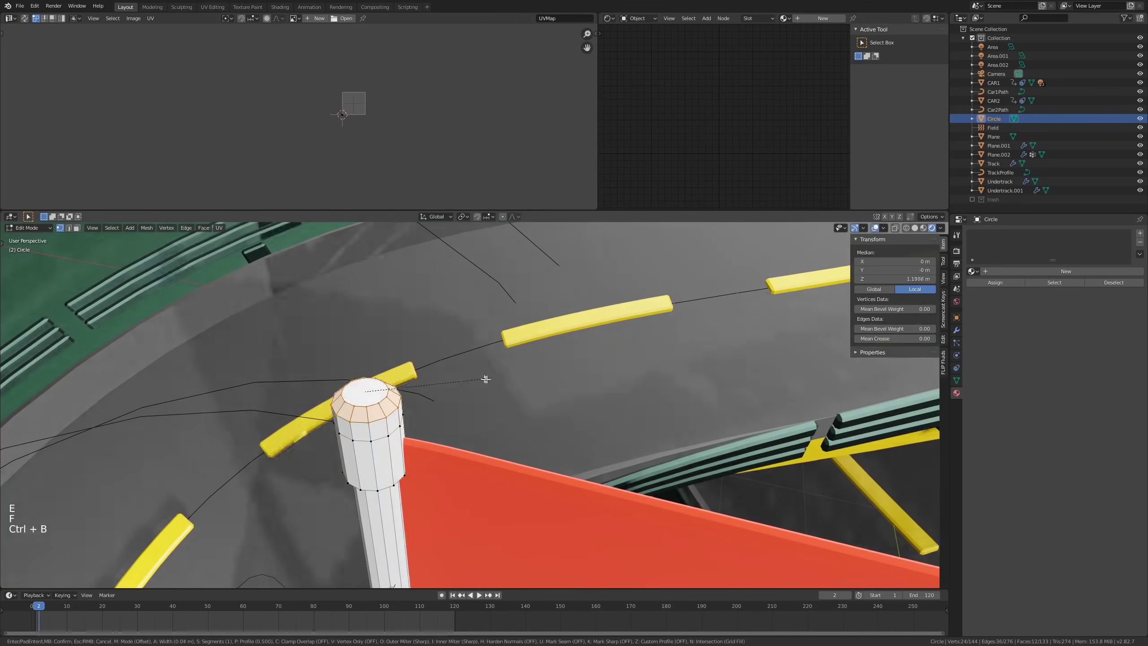
pyautogui.click(502, 380)
pyautogui.press('Tab')
# Step: Shade the flag pole smooth and assign the existing yellow TrackDetail material to it
pyautogui.scroll(-4, 481, 402)
pyautogui.scroll(-2, 480, 402)
pyautogui.rightClick(469, 412)
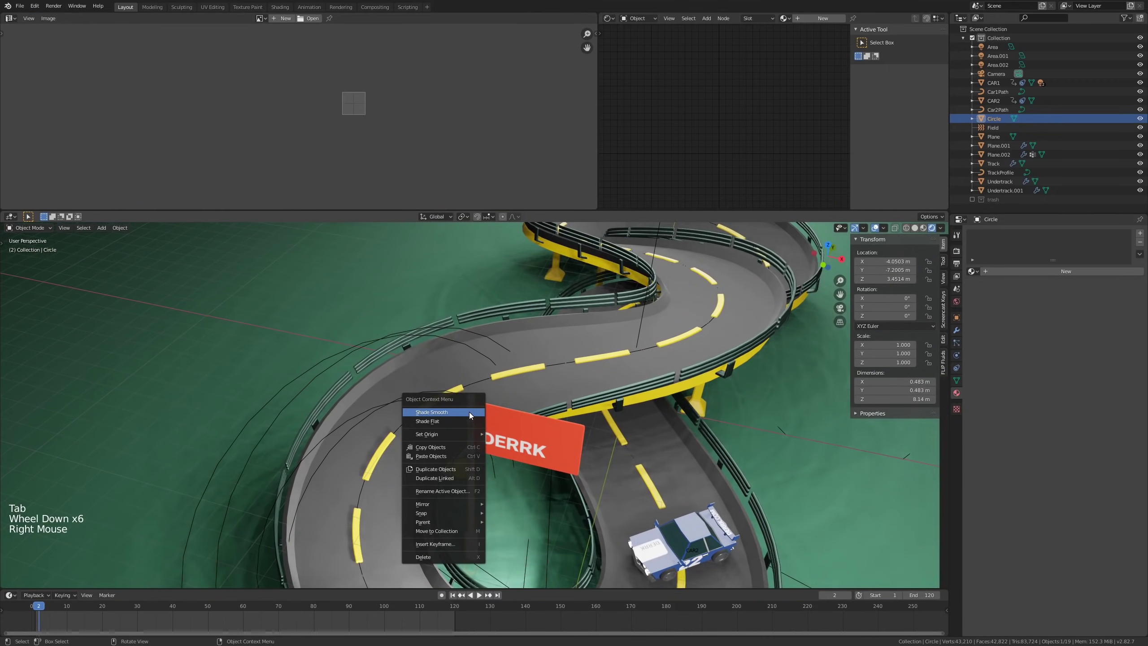
pyautogui.keyDown('shift'); pyautogui.moveTo(494, 430); pyautogui.dragTo(531, 386, button='middle'); pyautogui.keyUp('shift')
pyautogui.press('q')
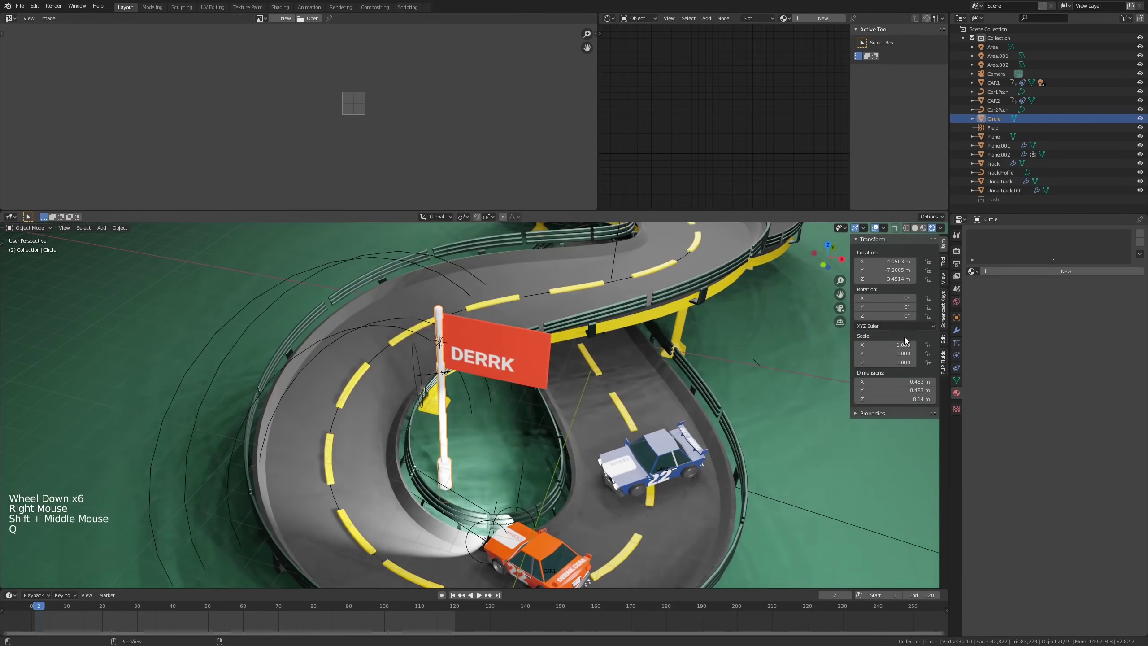
pyautogui.click(971, 271)
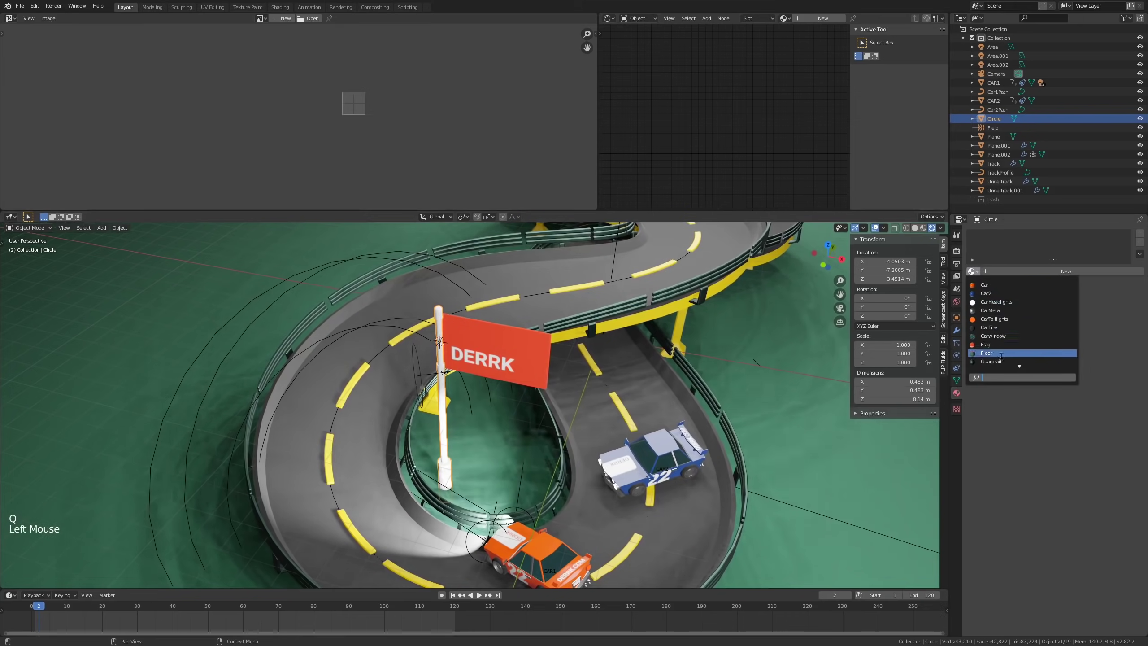
pyautogui.click(1007, 363)
# Step: Rotate the wind force field 38.1° about the global Z axis while the animation plays in the camera view
pyautogui.scroll(-2, 527, 398)
pyautogui.moveTo(527, 398); pyautogui.dragTo(496, 366, button='middle')
pyautogui.scroll(1, 562, 378)
pyautogui.scroll(-1, 562, 377)
pyautogui.press('KP_0')
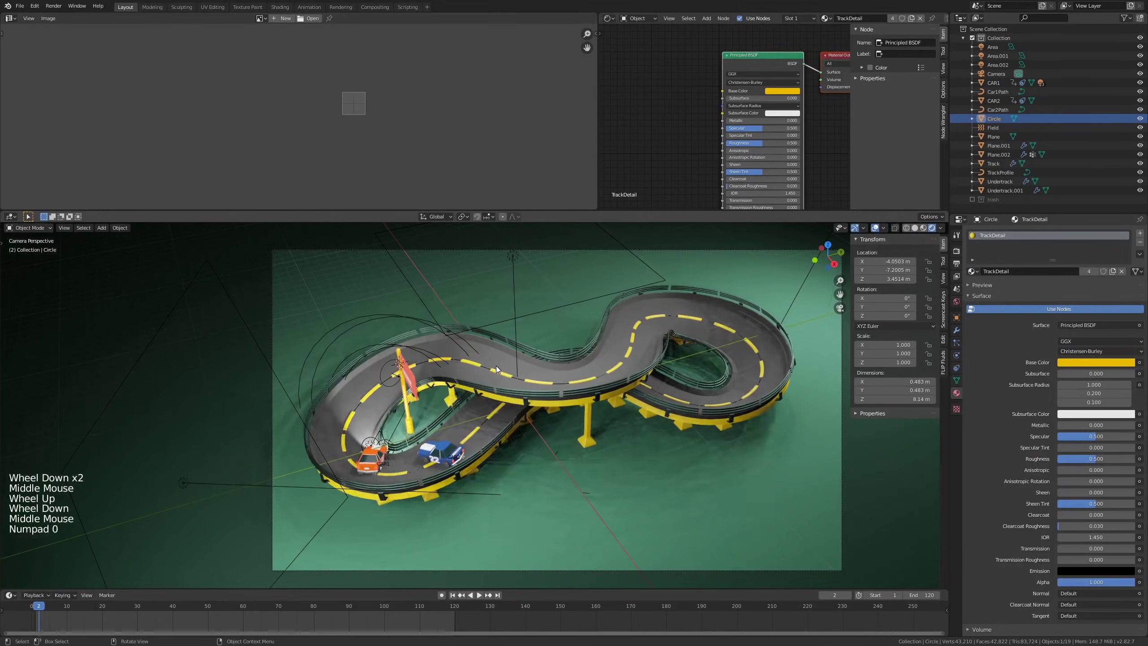
pyautogui.press('space')
pyautogui.scroll(2, 414, 359)
pyautogui.click(374, 379)
pyautogui.click(375, 377)
pyautogui.click(371, 370)
pyautogui.press('r')
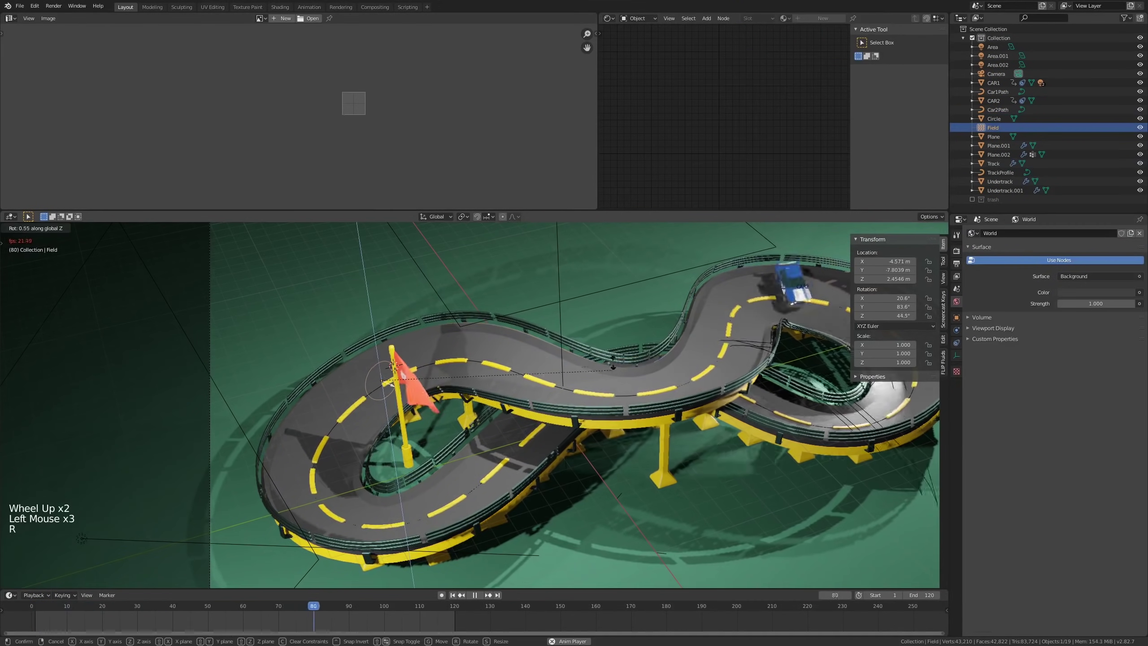
pyautogui.click(520, 263)
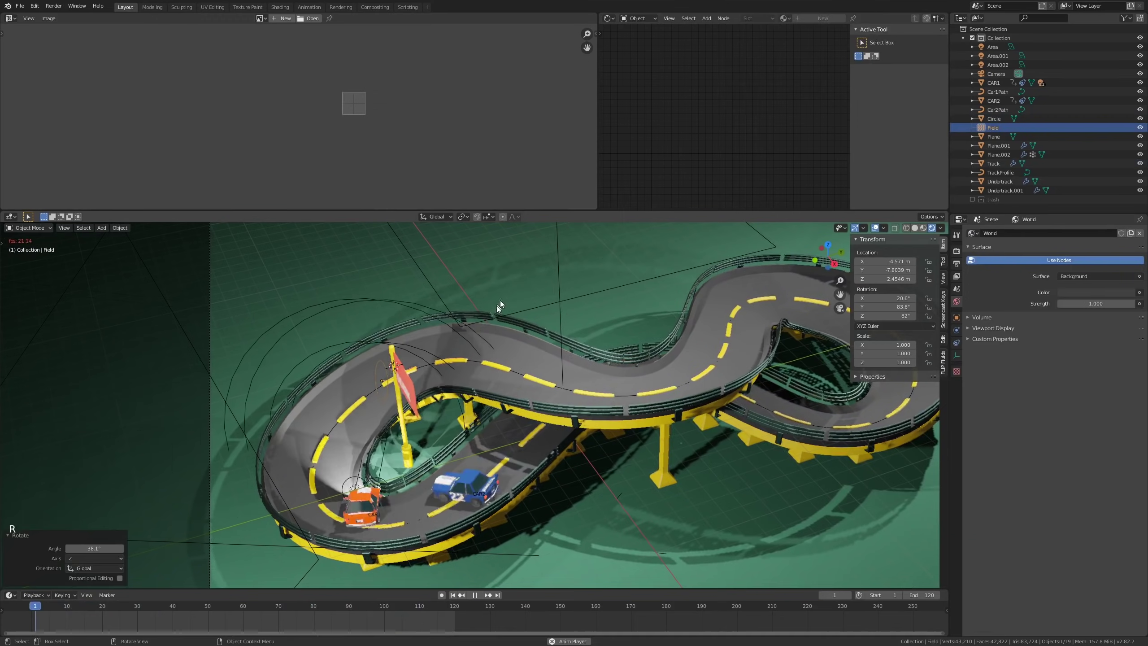
# Step: Watch the playing animation from the camera view to examine how the flag waves beside the passing cars
pyautogui.moveTo(486, 332); pyautogui.dragTo(518, 316, button='middle')
pyautogui.press('KP_0')
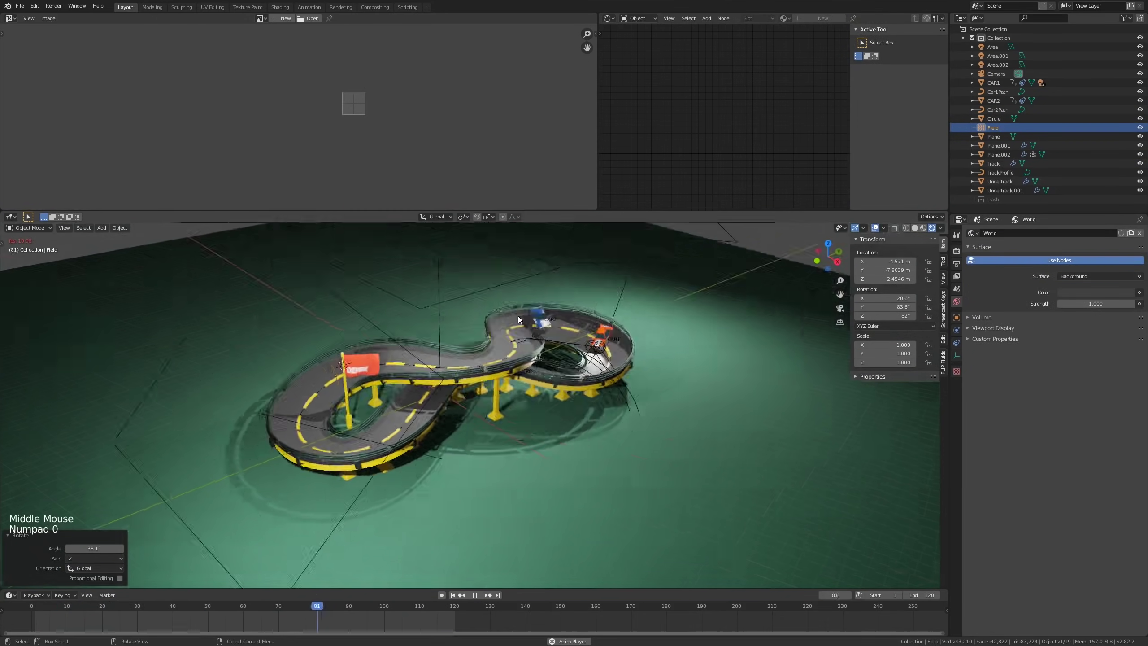
pyautogui.scroll(2, 504, 319)
pyautogui.scroll(-3, 504, 319)
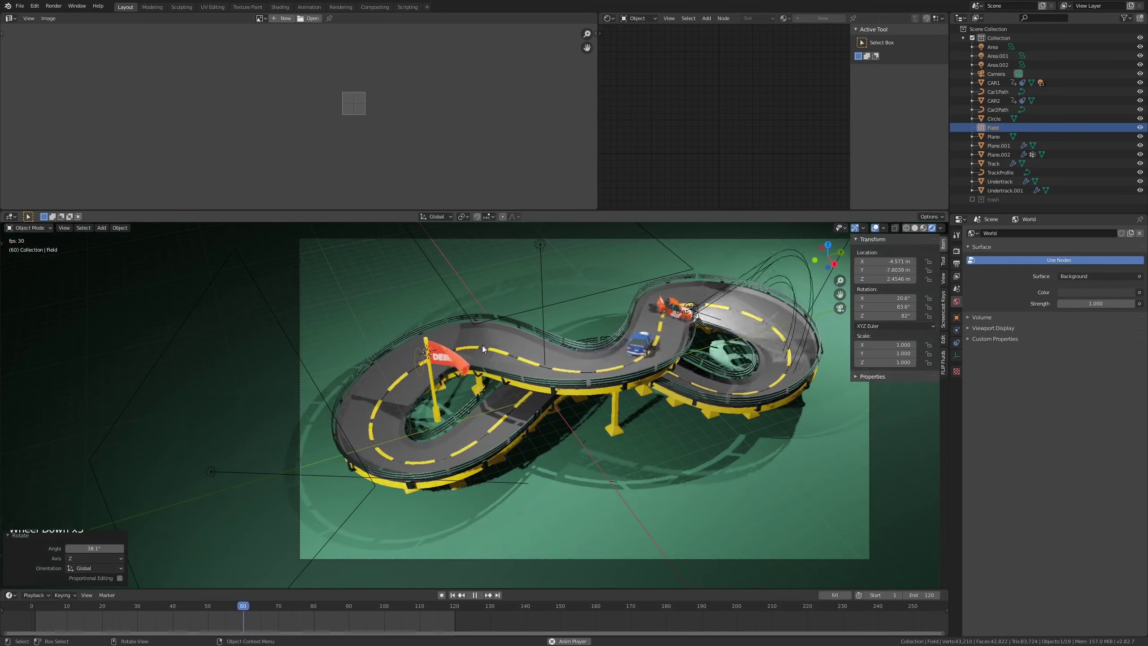
pyautogui.scroll(-4, 453, 361)
pyautogui.keyDown('shift'); pyautogui.scroll(1, 465, 363); pyautogui.keyUp('shift')
pyautogui.keyDown('shift'); pyautogui.moveTo(465, 363); pyautogui.dragTo(459, 379, button='middle'); pyautogui.keyUp('shift')
pyautogui.scroll(2, 577, 325)
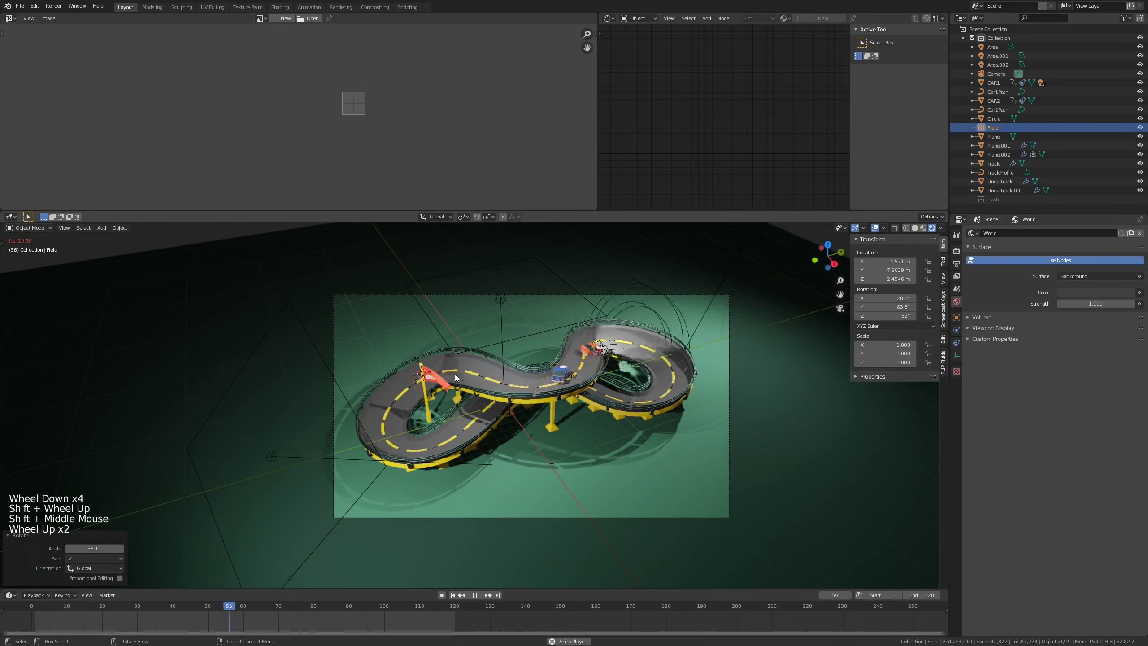
pyautogui.scroll(2, 455, 374)
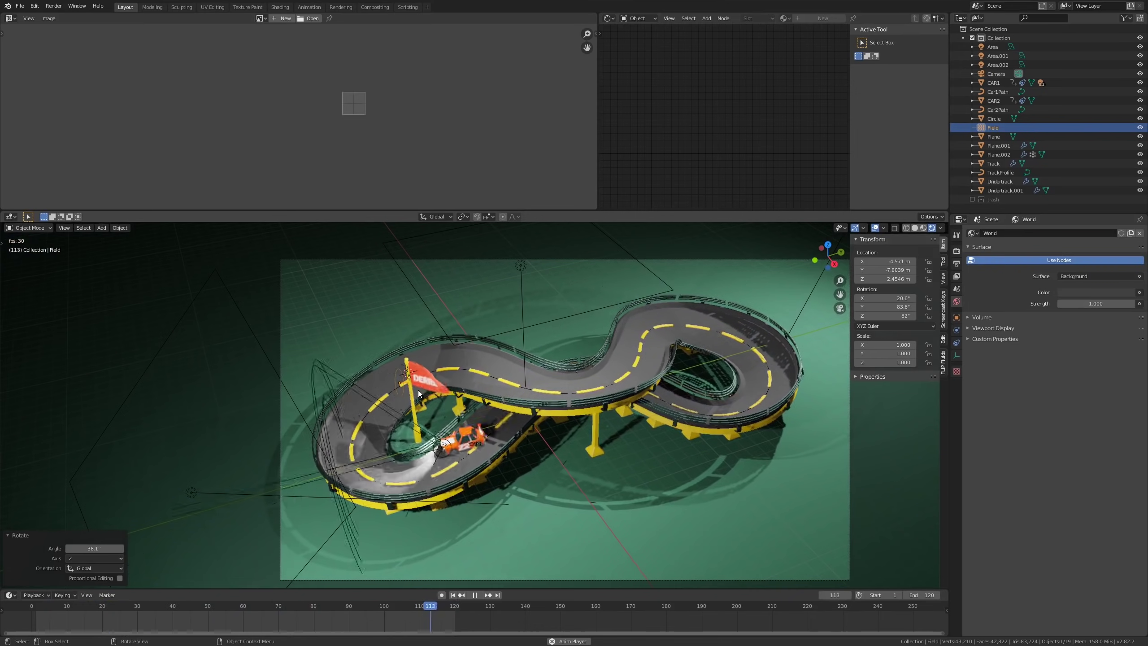
pyautogui.press('space')
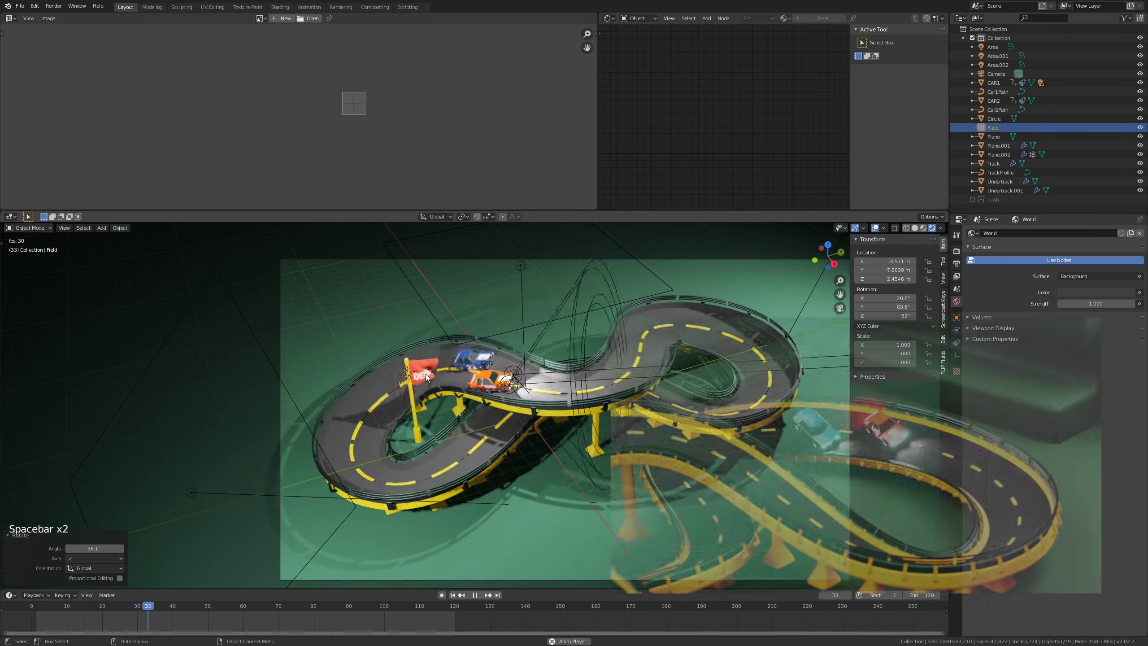
pyautogui.scroll(-5, 425, 374)
pyautogui.press('space')
# Step: Add a Damped Track constraint to the camera with CAR1 as its target
pyautogui.click(549, 326)
pyautogui.moveTo(549, 326); pyautogui.dragTo(574, 324, button='middle')
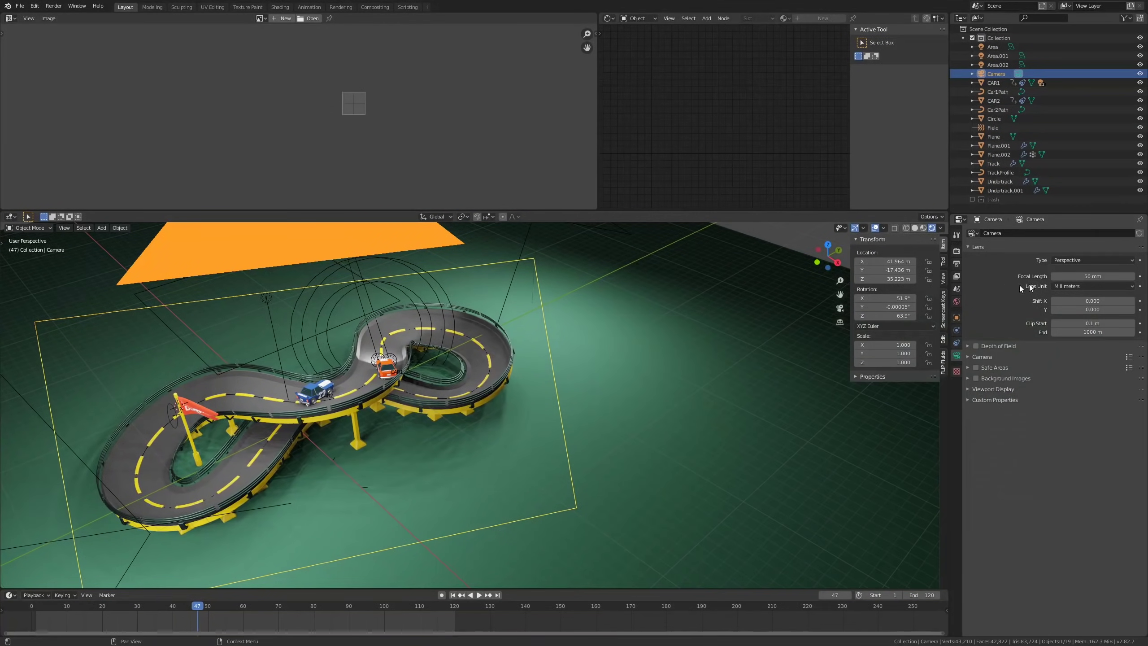
pyautogui.click(956, 340)
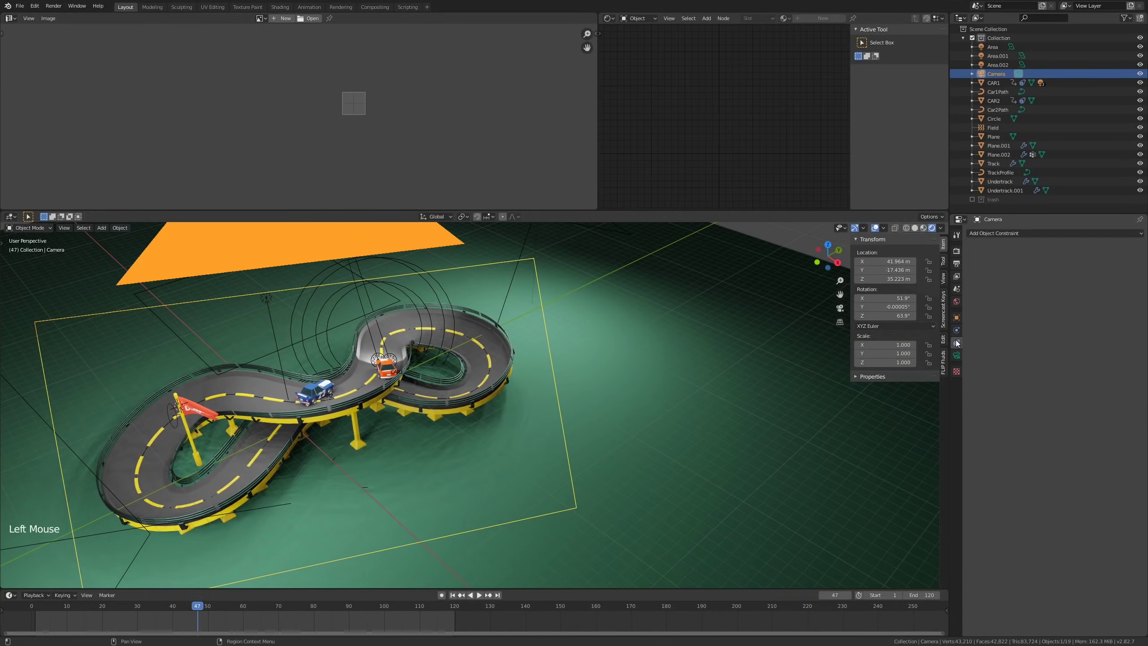
pyautogui.click(1018, 234)
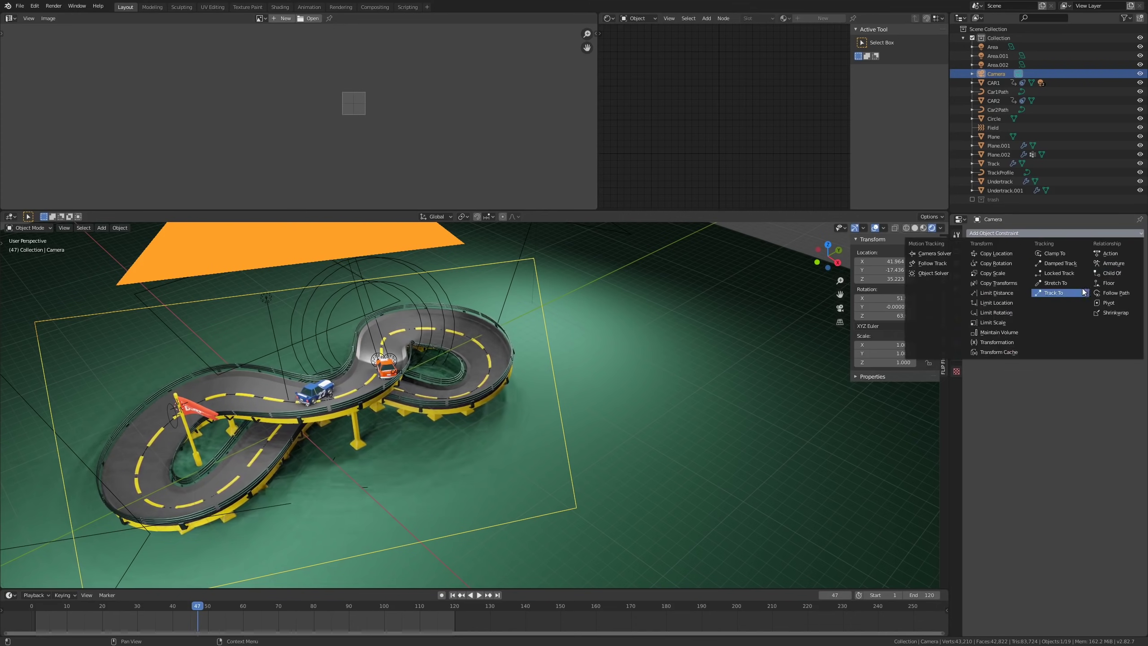
pyautogui.click(1062, 263)
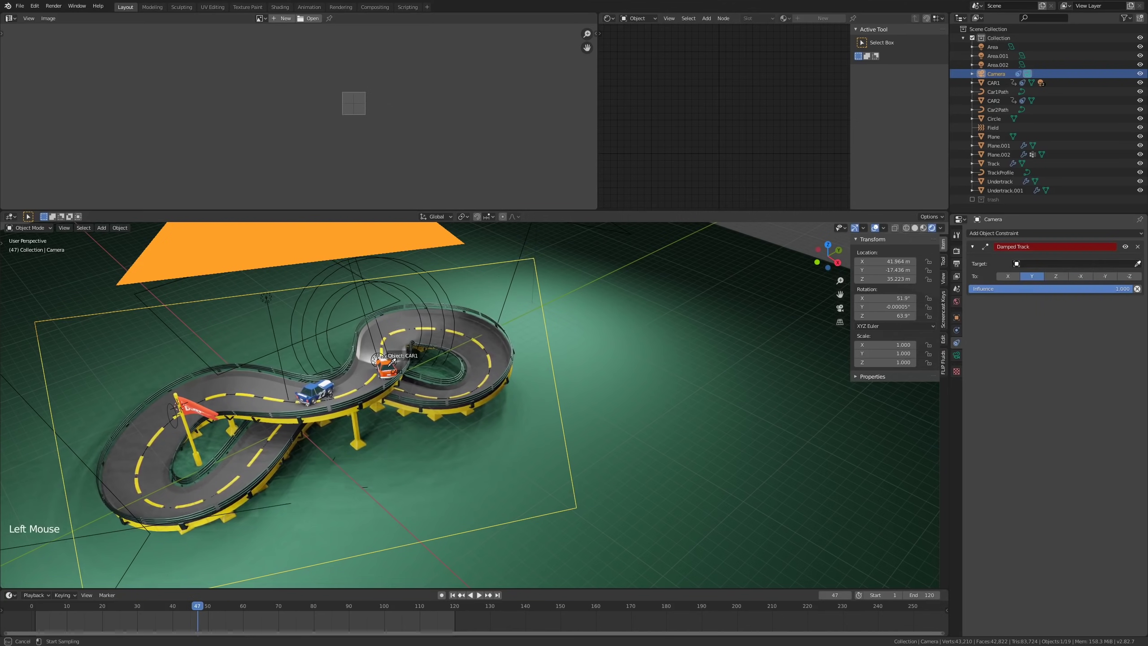
pyautogui.click(391, 362)
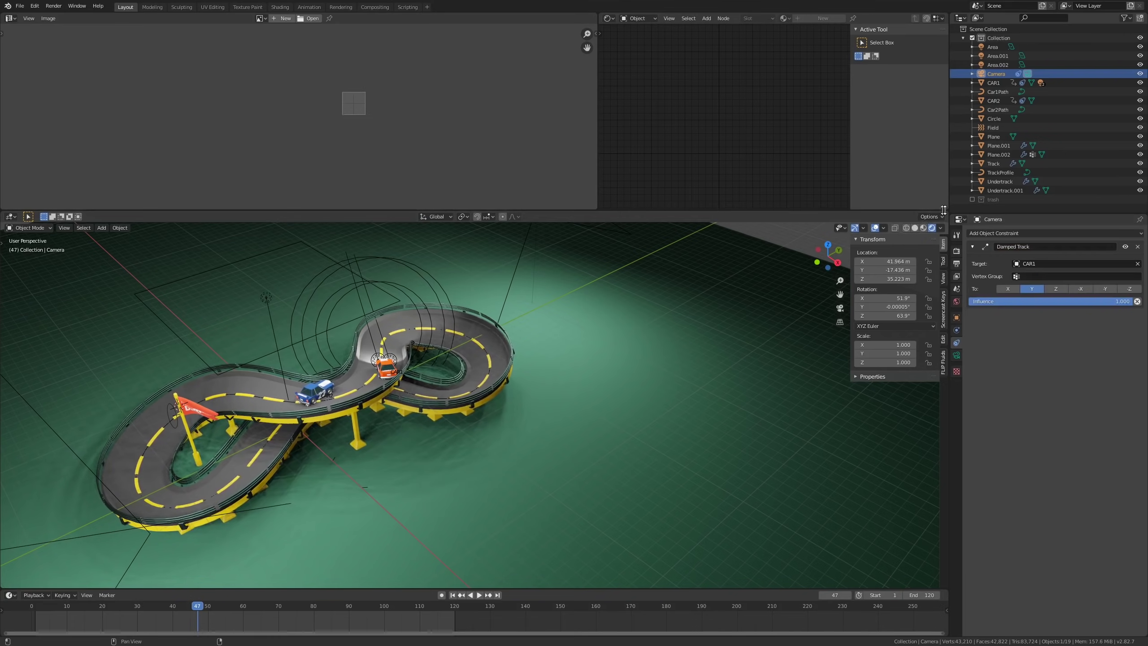
# Step: Split the 3D viewport into two and set the new one to a rendered camera view without overlays or sidebar
pyautogui.moveTo(945, 211); pyautogui.dragTo(597, 217)
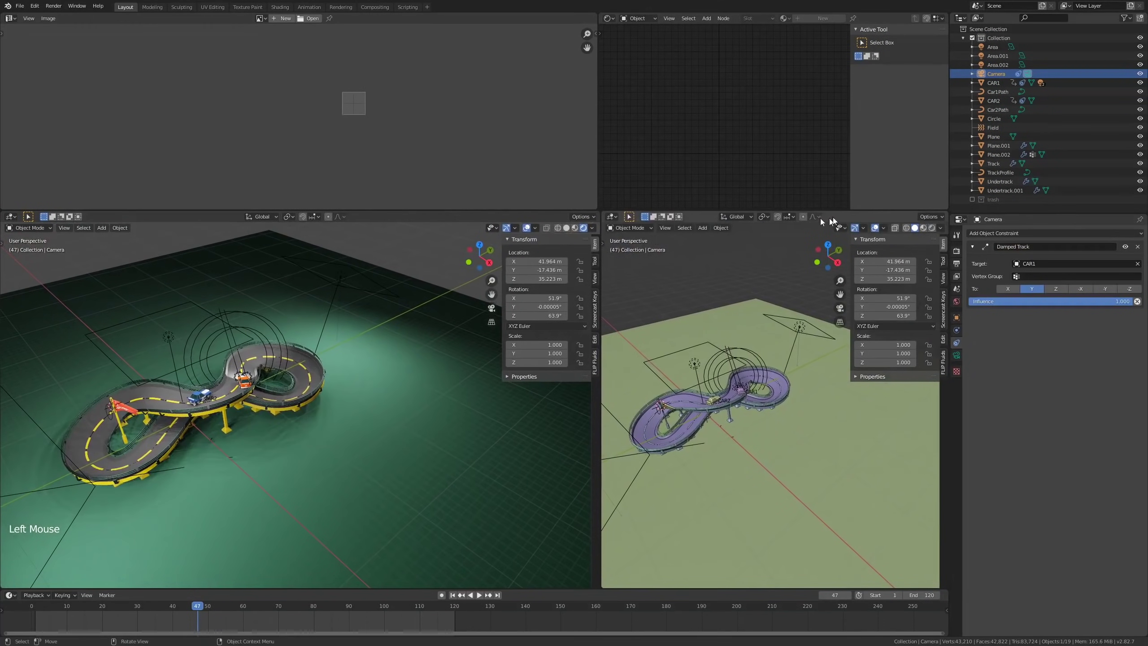
pyautogui.click(931, 228)
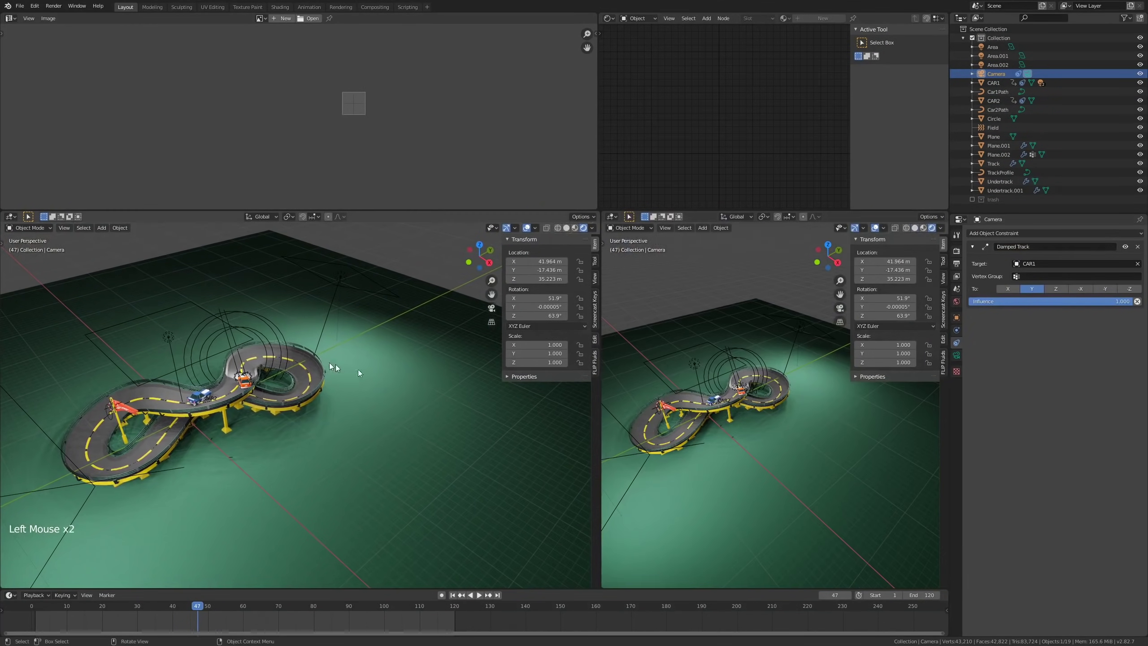
pyautogui.press('n')
pyautogui.press('t')
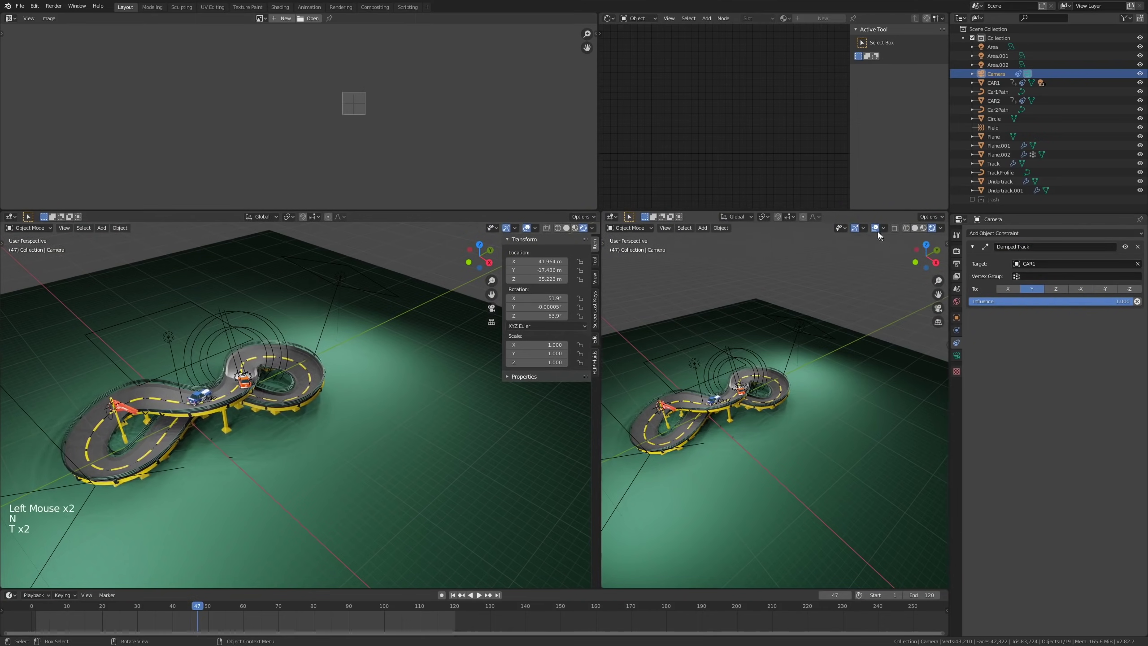
pyautogui.click(876, 228)
pyautogui.press('KP_0')
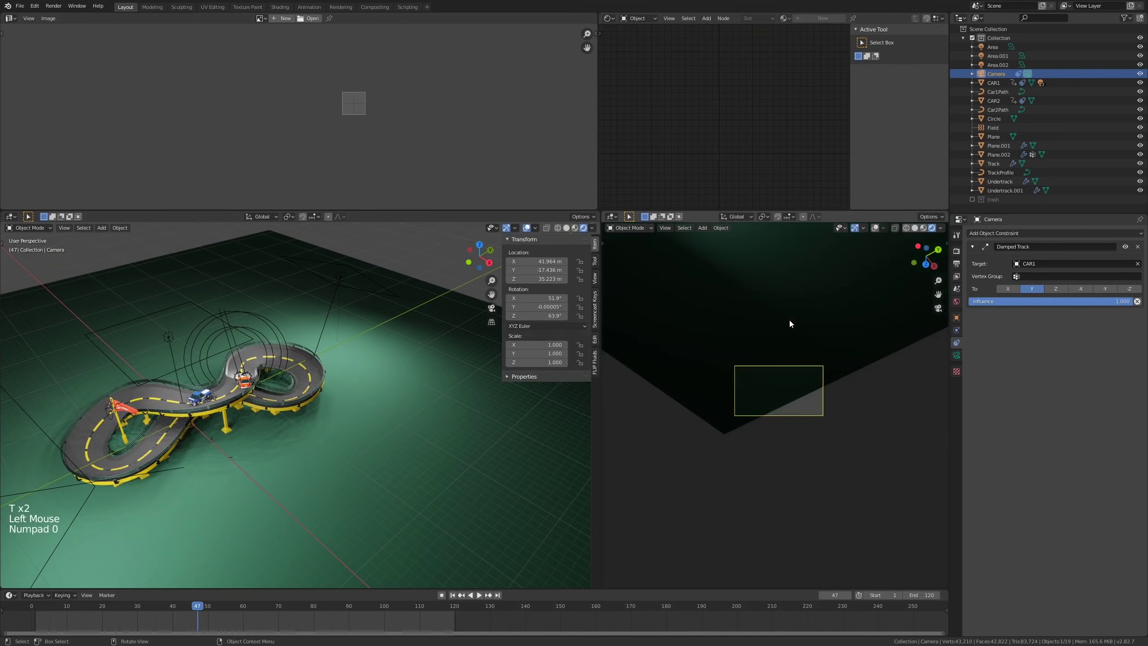
# Step: Set the overview viewport to solid shading and the camera's Damped Track axis to -Z
pyautogui.click(566, 228)
pyautogui.scroll(-4, 348, 410)
pyautogui.scroll(1, 379, 407)
pyautogui.moveTo(348, 409); pyautogui.dragTo(527, 366, button='middle')
pyautogui.click(1056, 290)
pyautogui.click(1014, 289)
pyautogui.click(1055, 289)
pyautogui.click(1080, 289)
pyautogui.click(1096, 288)
pyautogui.click(1126, 289)
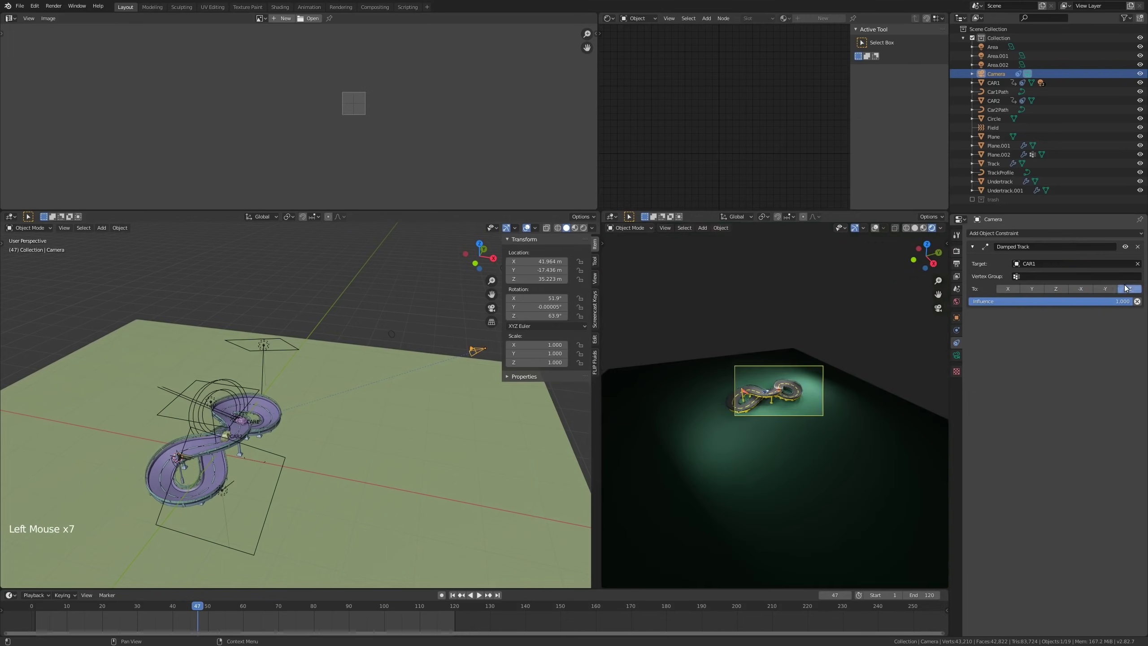
# Step: Play the animation and examine in the camera view how the camera follows the car
pyautogui.scroll(5, 798, 398)
pyautogui.keyDown('shift'); pyautogui.moveTo(766, 391); pyautogui.dragTo(827, 400, button='middle'); pyautogui.keyUp('shift')
pyautogui.scroll(2, 827, 400)
pyautogui.press('space')
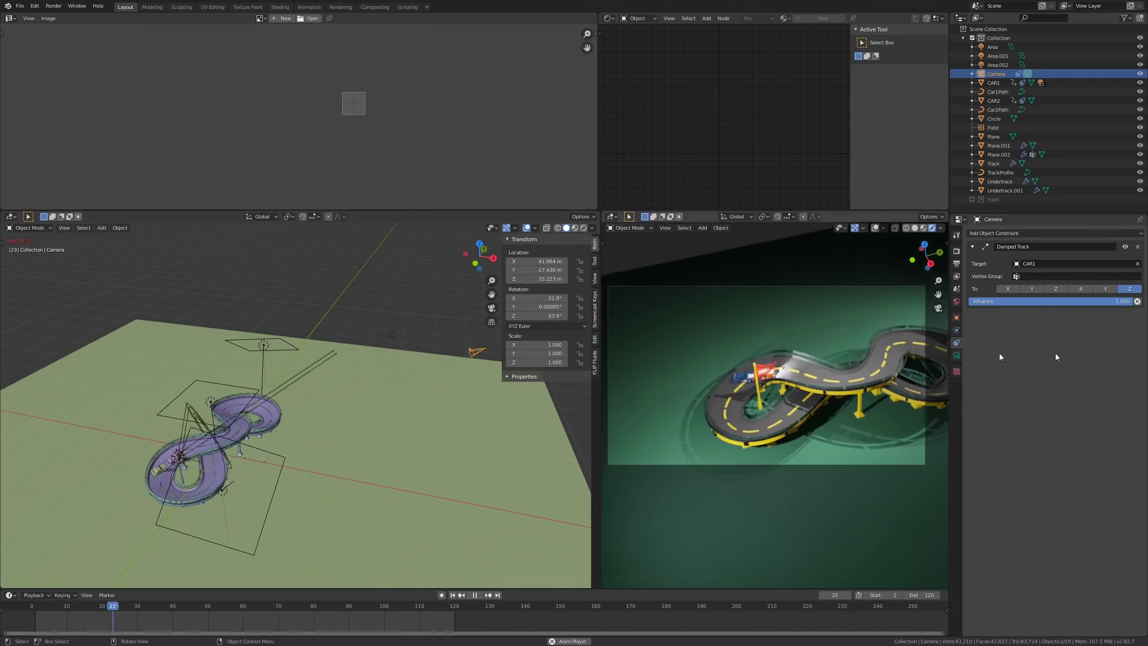
pyautogui.scroll(2, 828, 356)
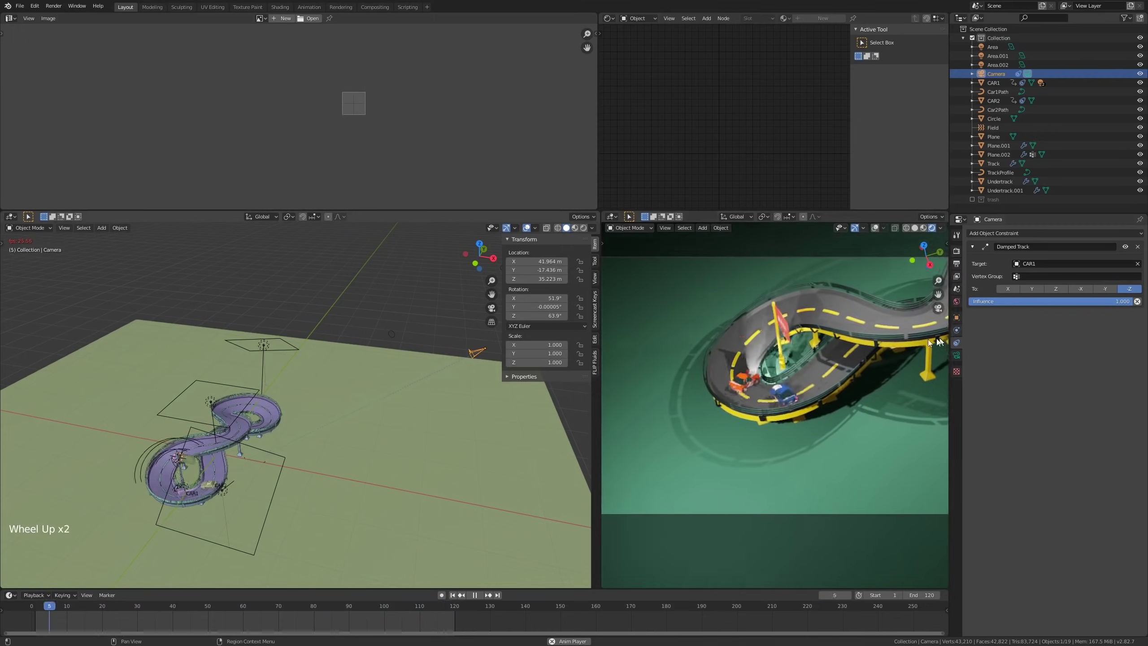
# Step: Set the camera's focal length to 60 mm after trying 185 mm at frame 60, and save the file
pyautogui.click(956, 355)
pyautogui.moveTo(1089, 275)
pyautogui.mouseDown()
pyautogui.moveTo(1136, 275)
pyautogui.moveTo(1109, 276)
pyautogui.mouseUp()
pyautogui.press('space')
pyautogui.moveTo(41, 607); pyautogui.dragTo(243, 608)
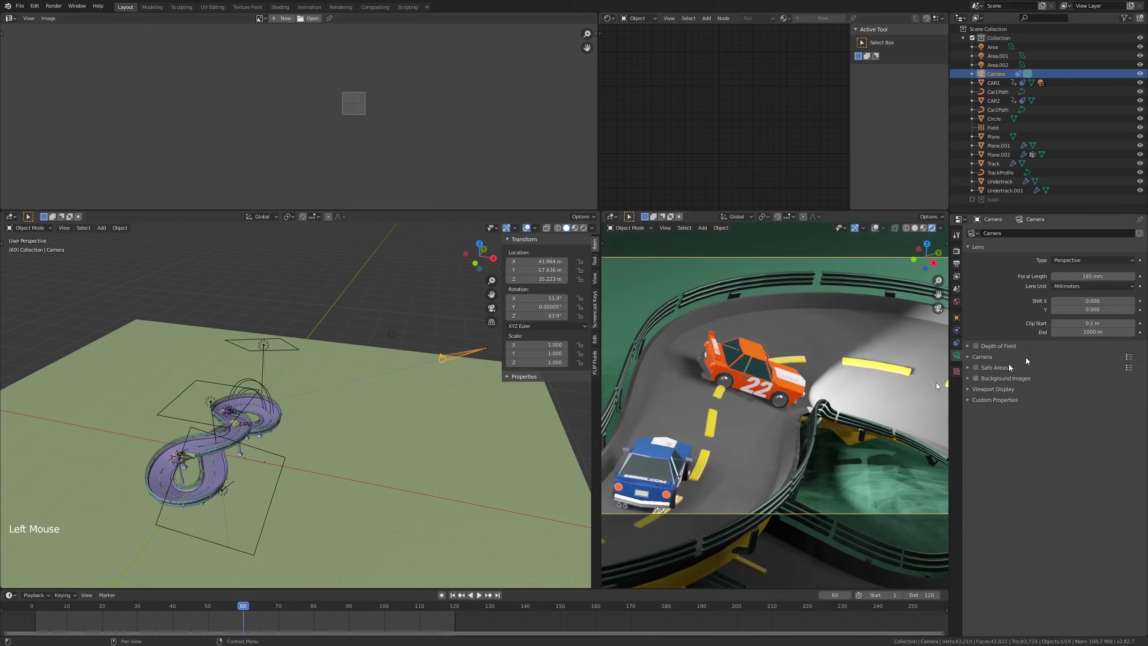
pyautogui.press('space')
pyautogui.moveTo(1092, 275)
pyautogui.keyDown('ctrl'); pyautogui.mouseDown()
pyautogui.moveTo(1039, 276)
pyautogui.moveTo(1096, 275)
pyautogui.mouseUp(); pyautogui.keyUp('ctrl')
pyautogui.hotkey('ctrl', 's')
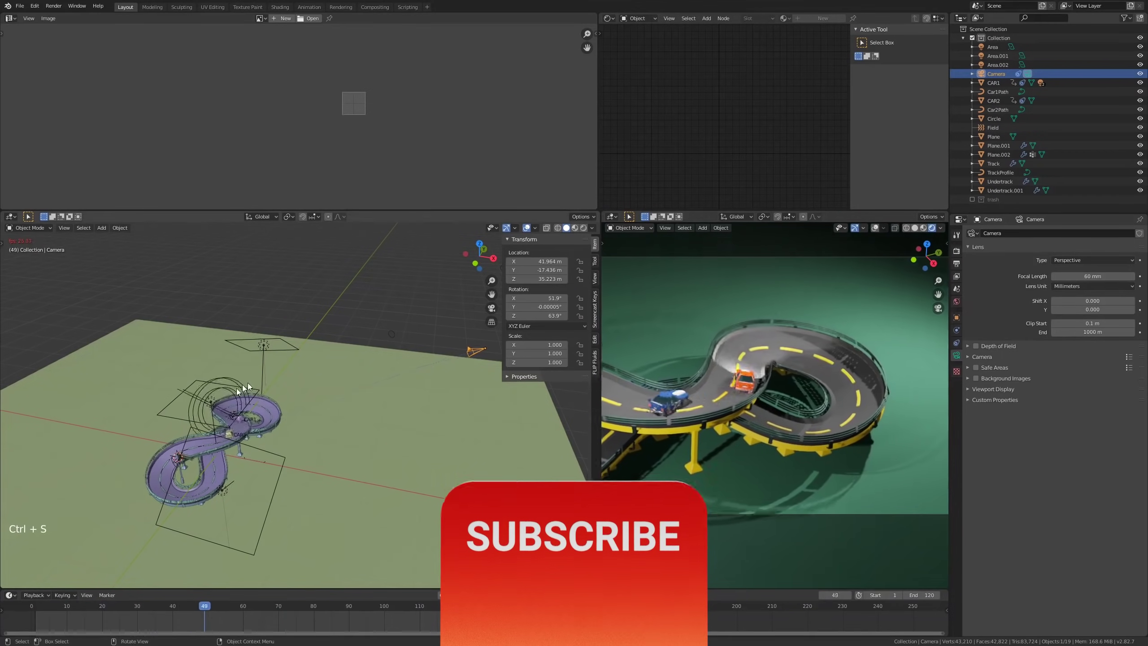
# Step: Examine the whole track and the camera's placement in the overview viewport while the animation plays
pyautogui.keyDown('shift'); pyautogui.moveTo(371, 379); pyautogui.dragTo(453, 358, button='middle'); pyautogui.keyUp('shift')
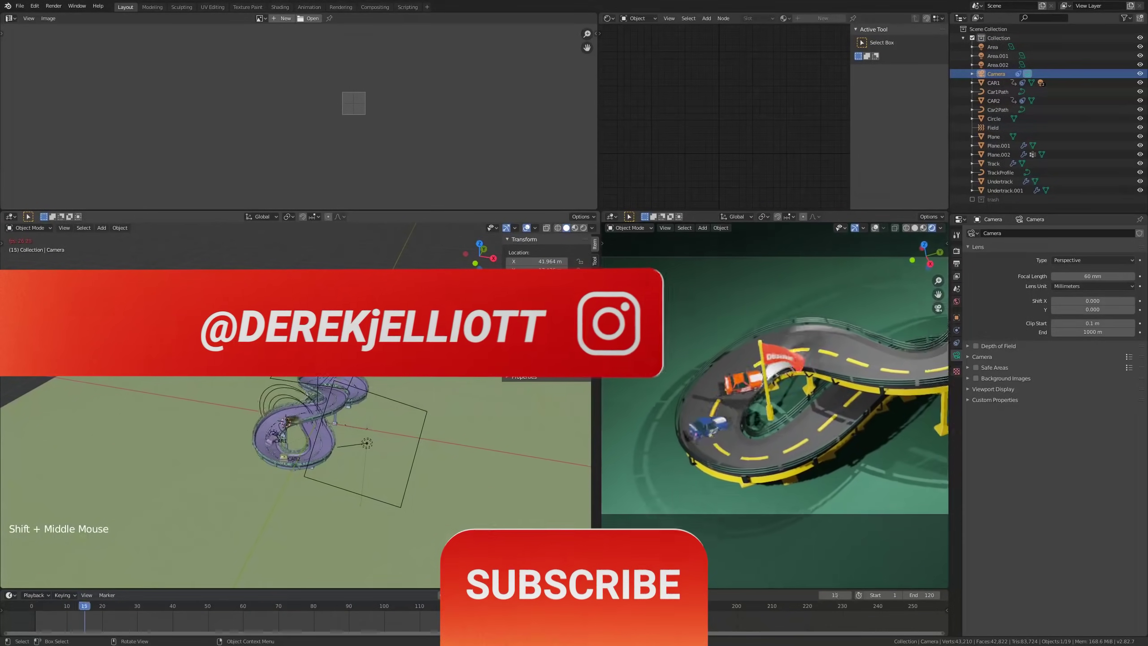
pyautogui.scroll(1, 388, 418)
pyautogui.scroll(-3, 388, 418)
pyautogui.keyDown('shift'); pyautogui.moveTo(399, 397); pyautogui.dragTo(267, 411, button='middle'); pyautogui.keyUp('shift')
pyautogui.keyDown('shift'); pyautogui.moveTo(335, 375); pyautogui.dragTo(380, 379, button='middle'); pyautogui.keyUp('shift')
pyautogui.scroll(1, 384, 370)
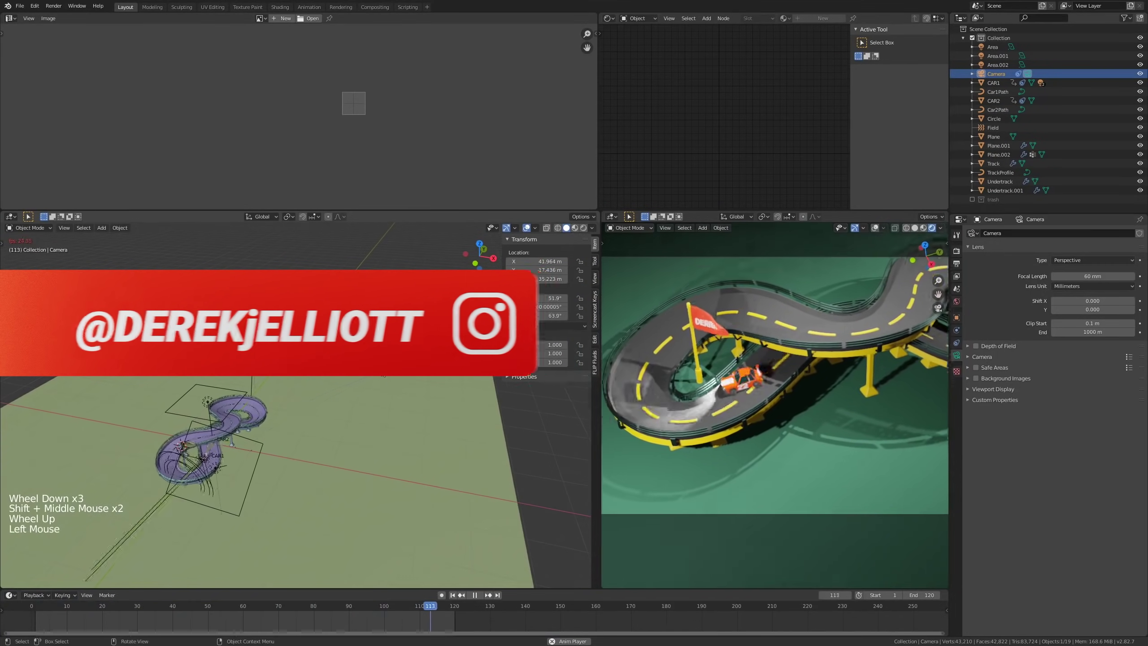
pyautogui.click(395, 359)
pyautogui.click(386, 369)
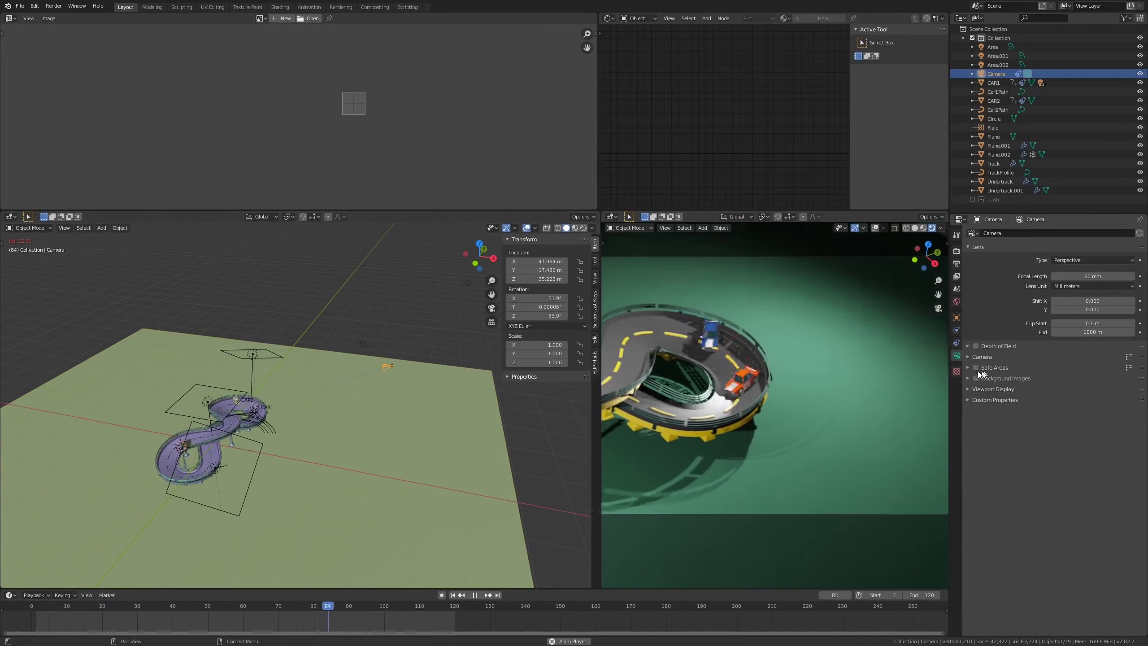
# Step: Try a Damped Track influence of 0.348 on the camera and restore it to 1.000
pyautogui.click(956, 343)
pyautogui.keyDown('shift'); pyautogui.moveTo(1069, 299); pyautogui.dragTo(942, 300); pyautogui.keyUp('shift')
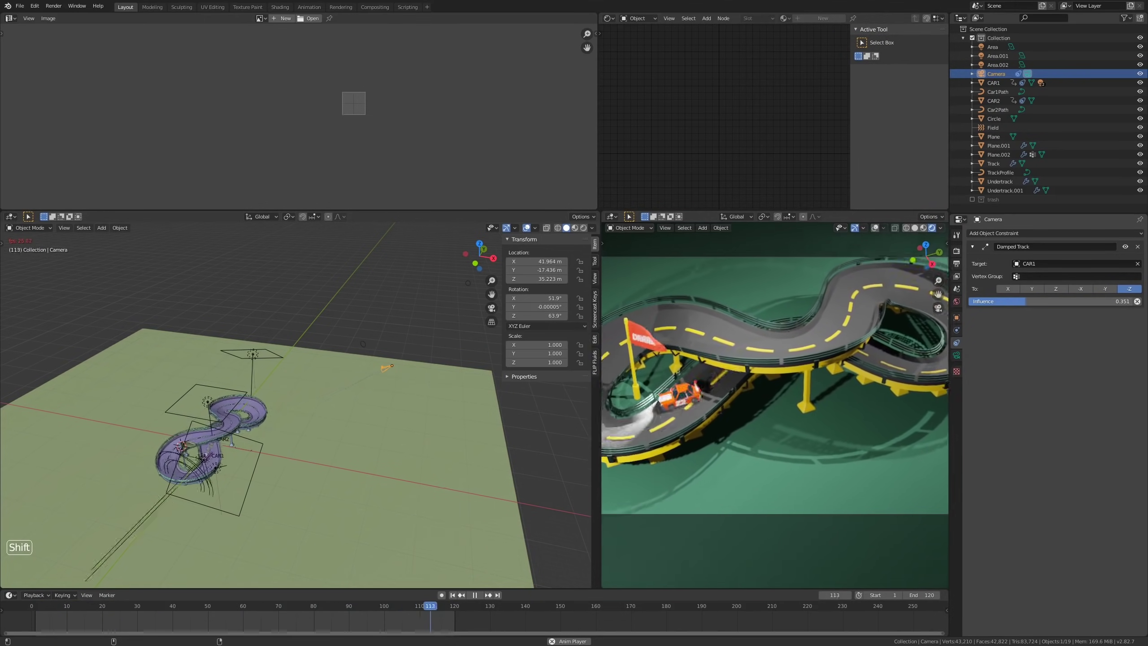
pyautogui.scroll(-2, 782, 382)
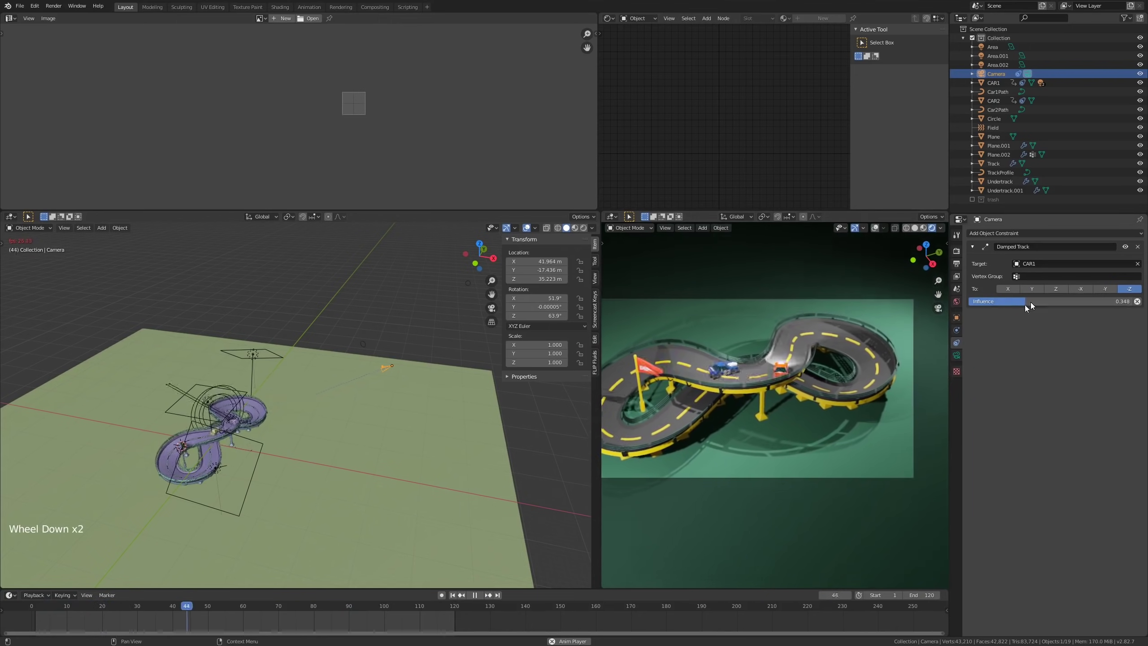
pyautogui.moveTo(1031, 302); pyautogui.dragTo(1131, 302)
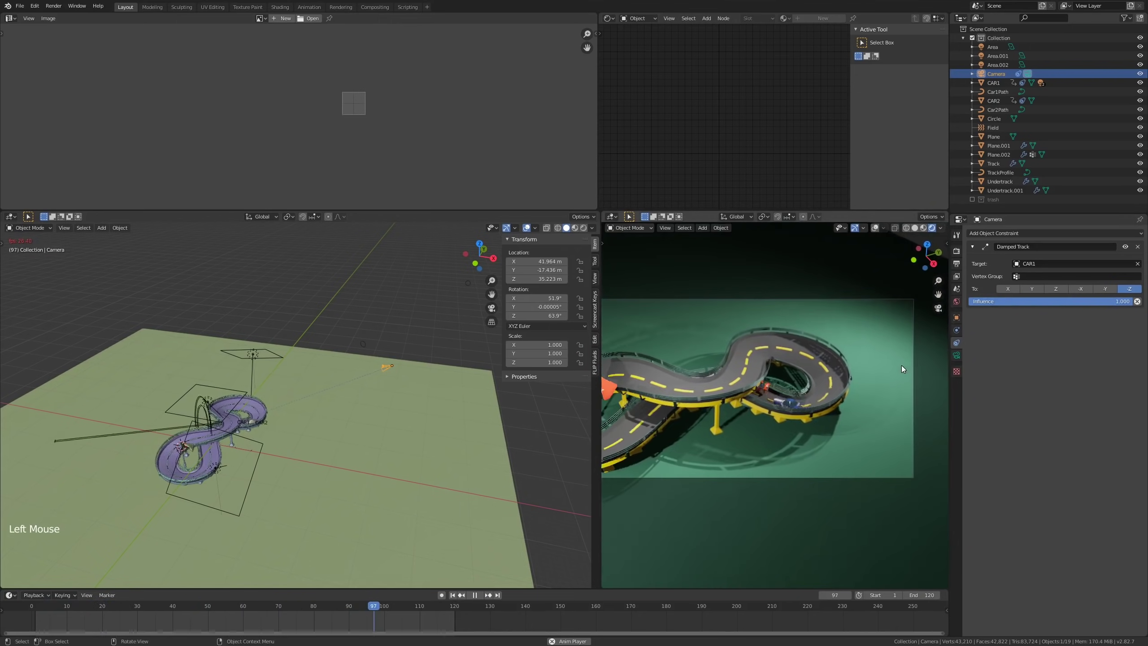
# Step: Inspect the cars close up in the camera view during playback, stop it and go to frame 33
pyautogui.scroll(16, 768, 409)
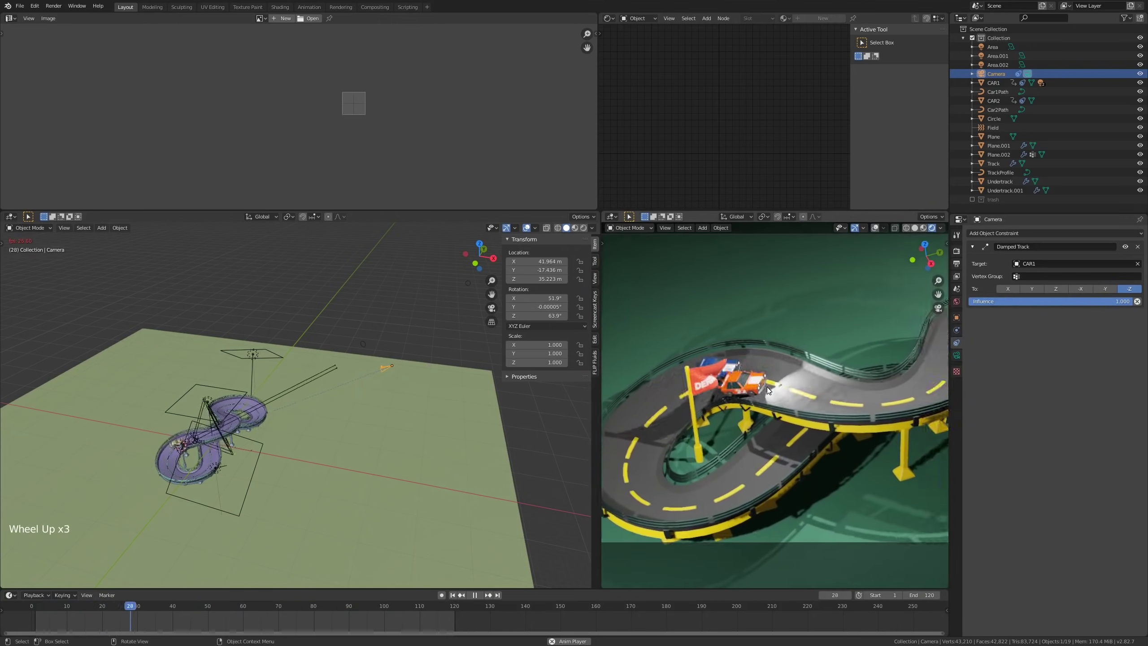
pyautogui.scroll(4, 746, 393)
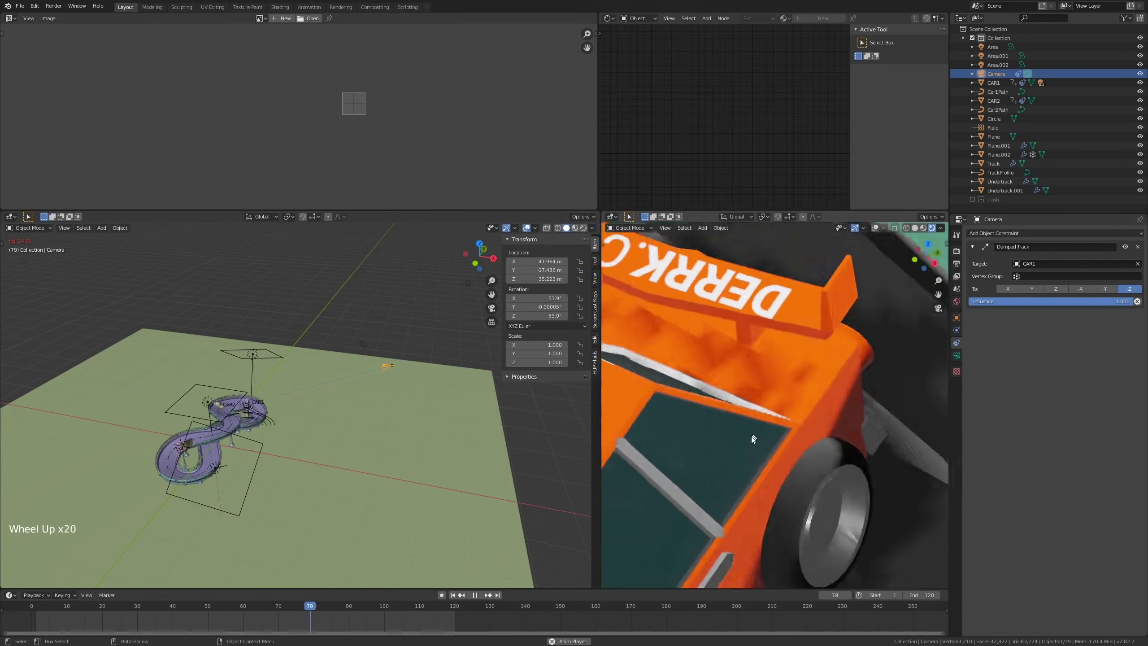
pyautogui.keyDown('shift'); pyautogui.moveTo(754, 430); pyautogui.dragTo(907, 297, button='middle'); pyautogui.keyUp('shift')
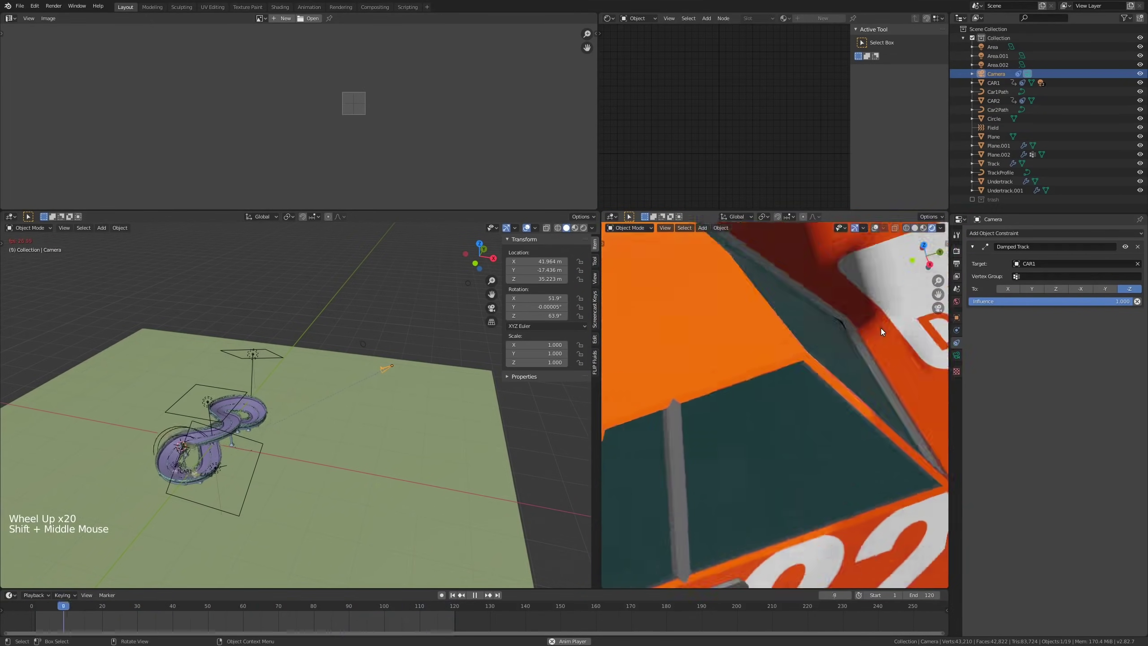
pyautogui.scroll(-20, 874, 331)
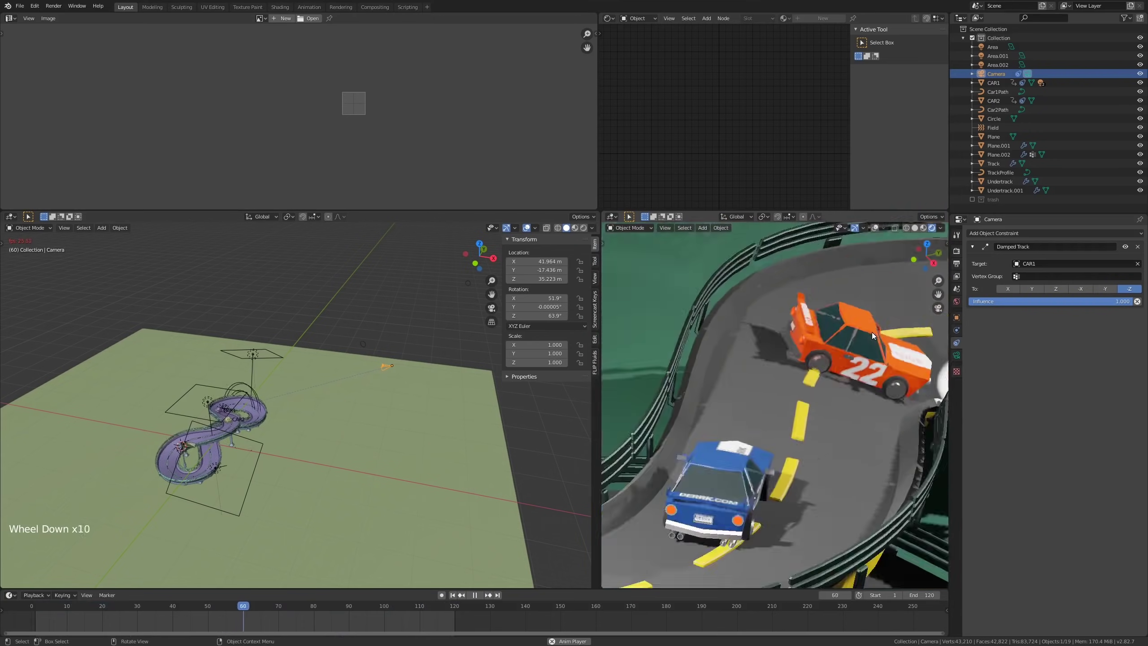
pyautogui.scroll(5, 864, 337)
pyautogui.keyDown('shift'); pyautogui.moveTo(863, 333); pyautogui.dragTo(780, 370, button='middle'); pyautogui.keyUp('shift')
pyautogui.press('space')
pyautogui.moveTo(189, 606); pyautogui.dragTo(148, 601)
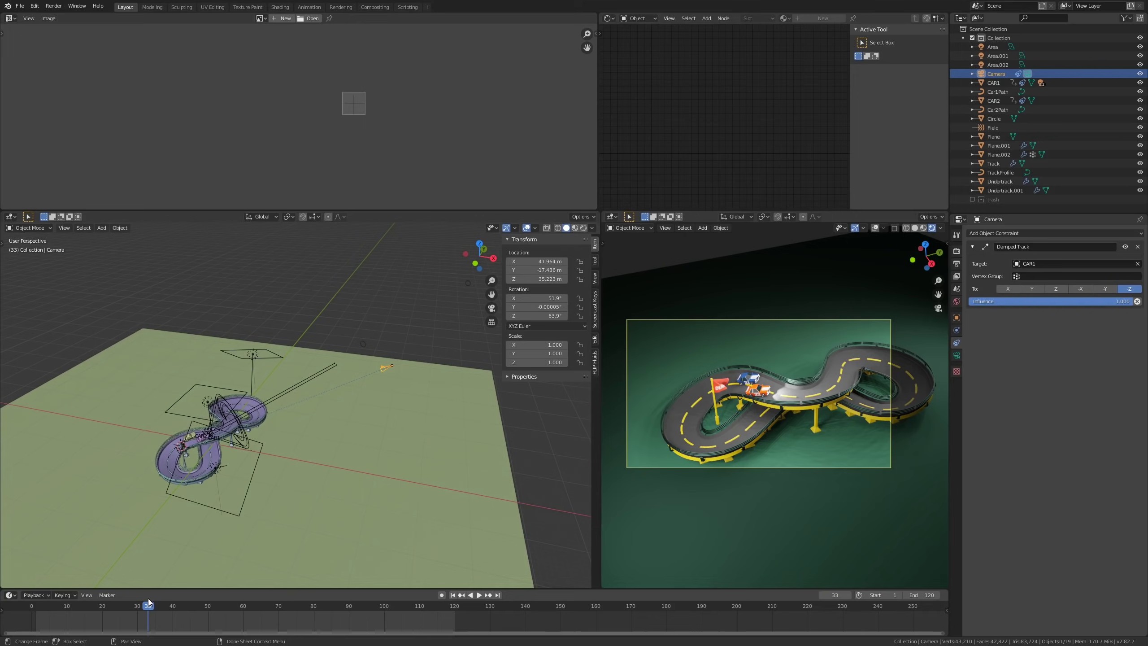
# Step: Select the guard rail object and set its Bevel modifier's limit method to Angle
pyautogui.scroll(4, 820, 290)
pyautogui.scroll(11, 819, 290)
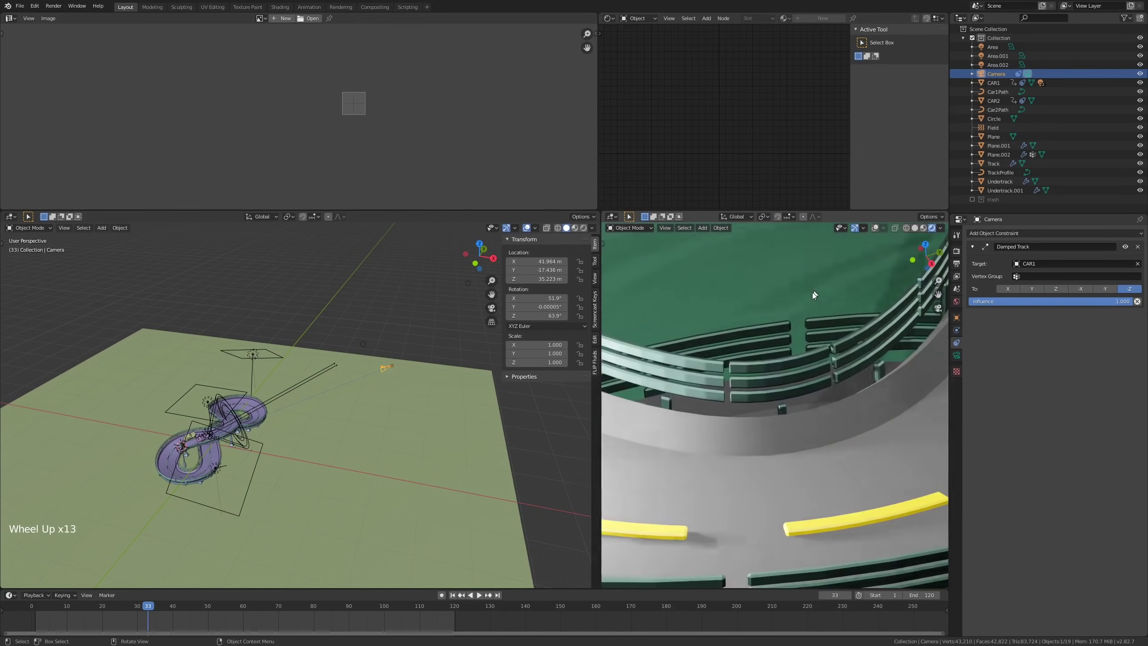
pyautogui.click(689, 365)
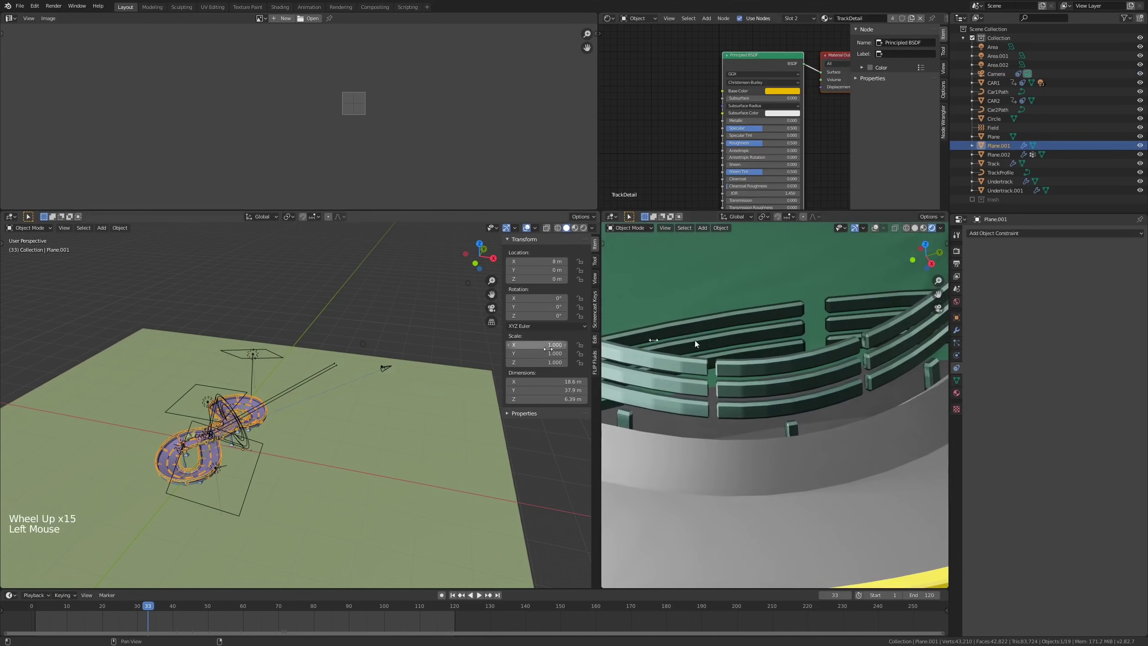
pyautogui.click(956, 330)
pyautogui.scroll(-9, 1010, 397)
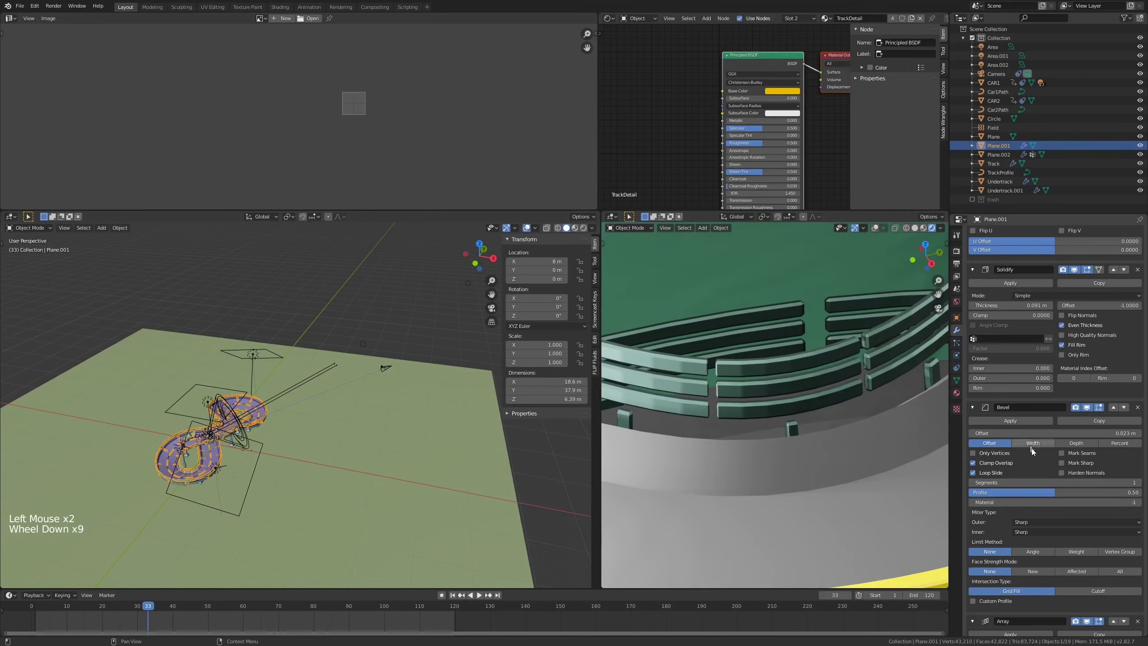
pyautogui.scroll(2, 704, 397)
pyautogui.scroll(4, 638, 363)
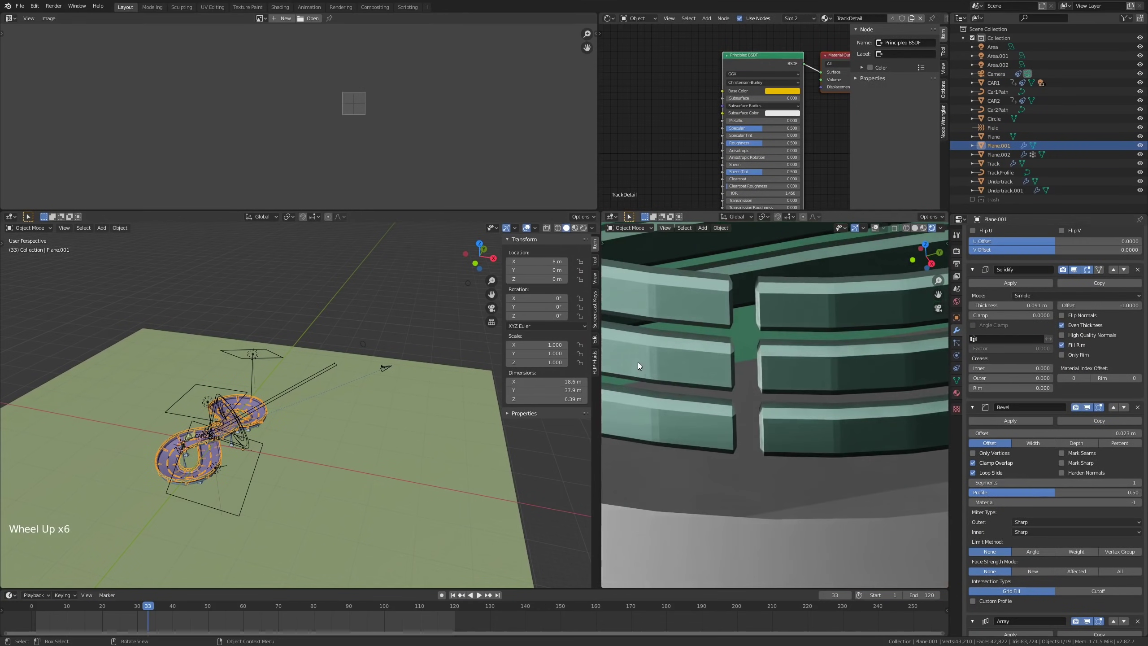
pyautogui.click(1040, 551)
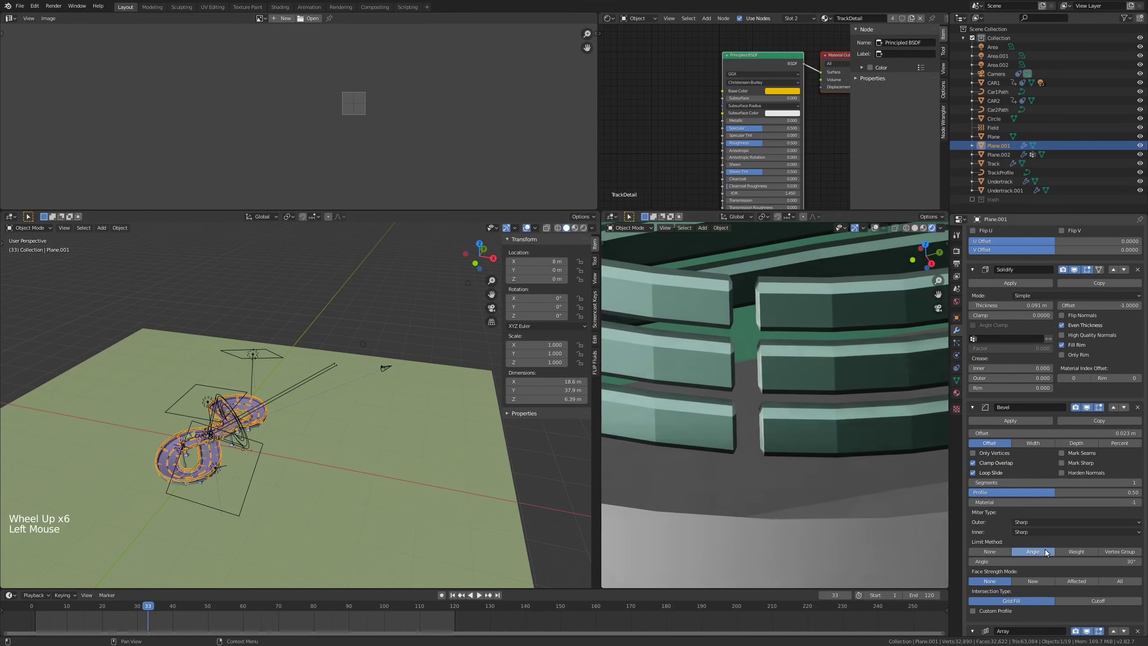
pyautogui.scroll(-10, 768, 393)
pyautogui.scroll(1, 782, 388)
pyautogui.rightClick(782, 386)
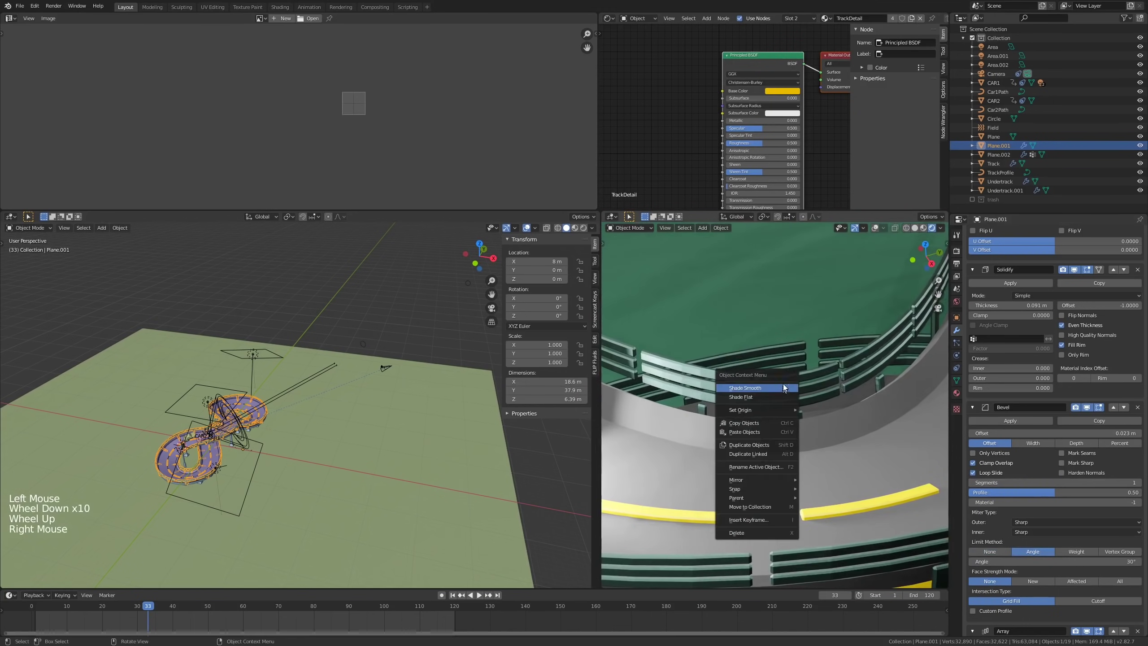
pyautogui.press('Delete')
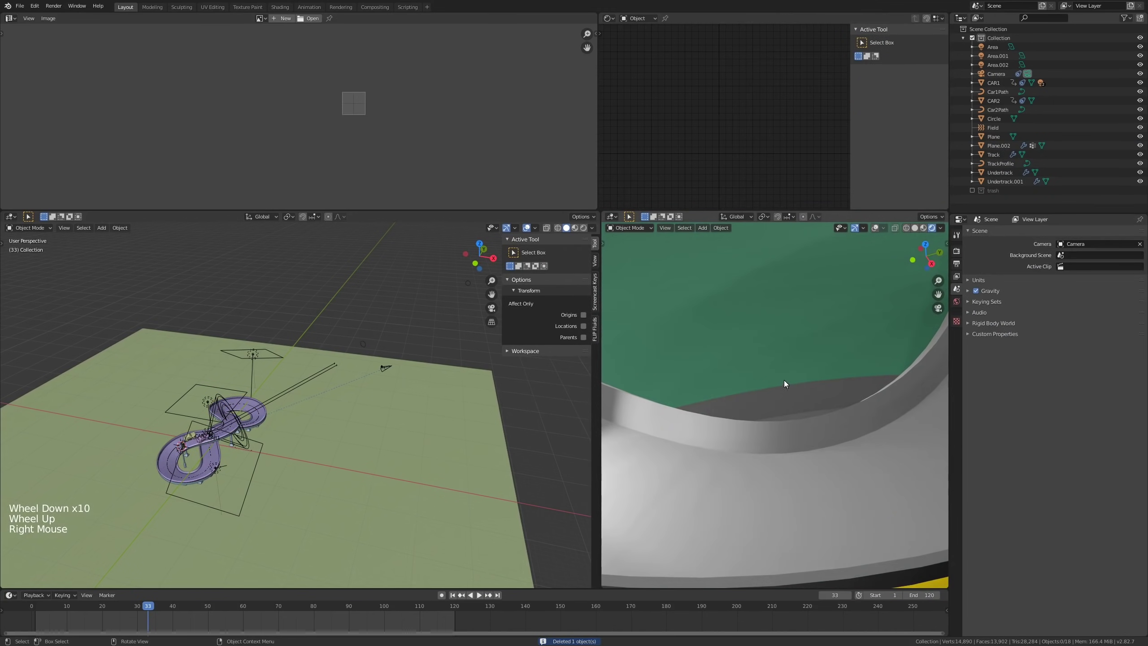
pyautogui.hotkey('ctrl', 'z')
# Step: Shade the guard rail object smooth
pyautogui.rightClick(784, 378)
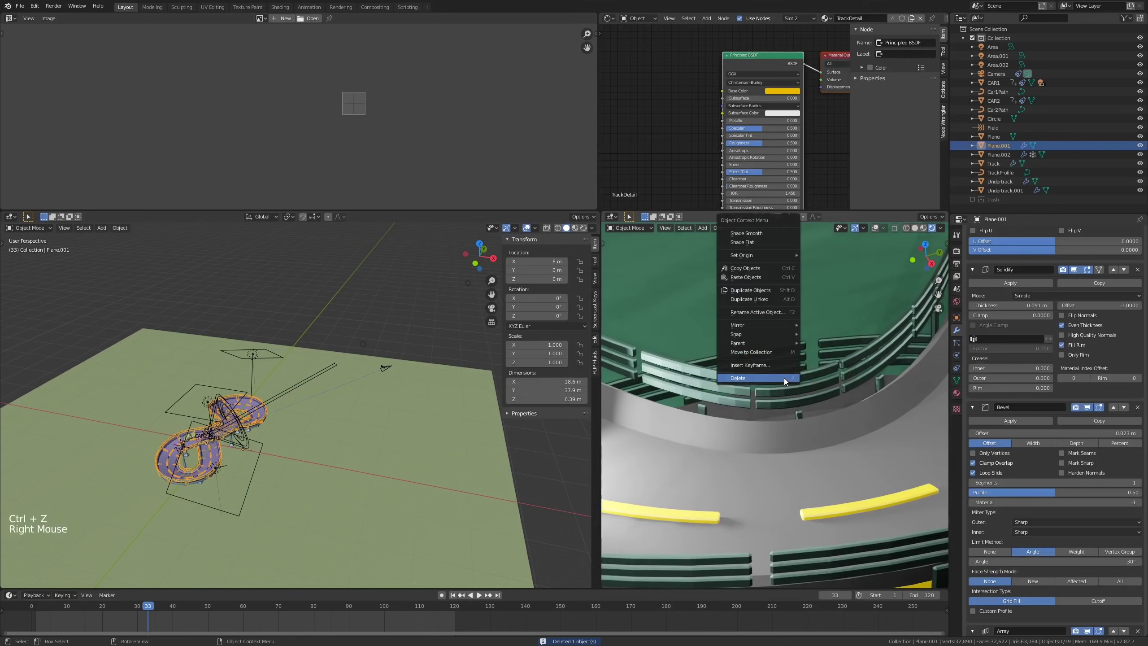
pyautogui.rightClick(706, 350)
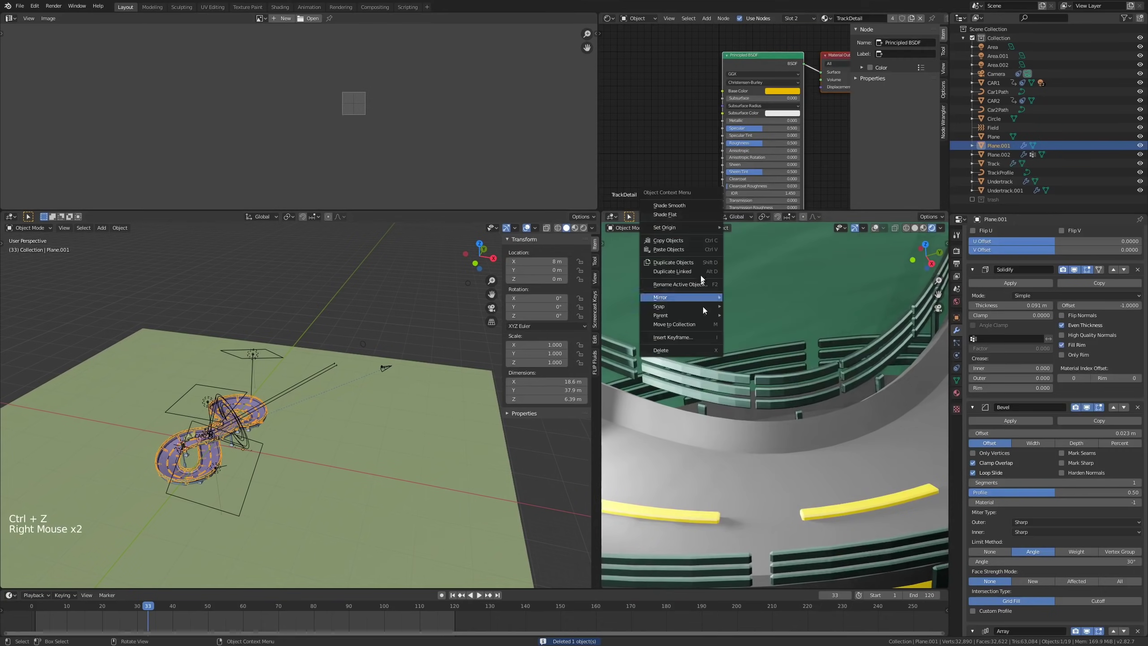
pyautogui.click(692, 199)
pyautogui.press('q')
pyautogui.click(791, 324)
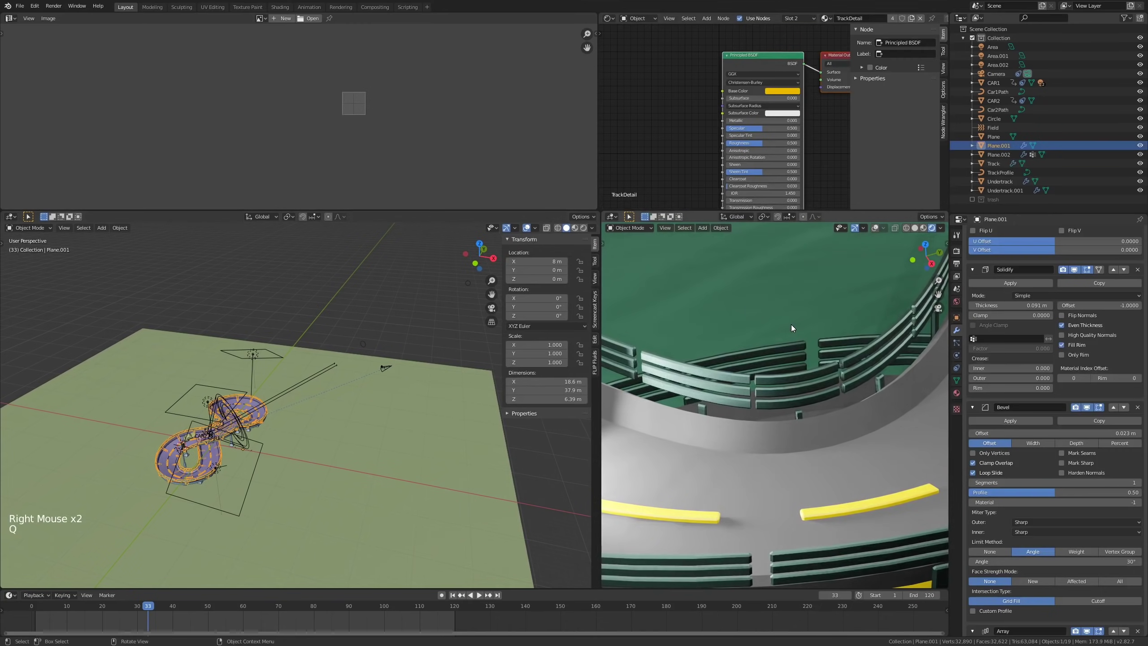
# Step: Play the animation and examine the guard rails and the complete tracking shot in the camera view
pyautogui.scroll(-5, 791, 325)
pyautogui.scroll(5, 791, 342)
pyautogui.scroll(1, 770, 356)
pyautogui.scroll(-7, 765, 360)
pyautogui.press('space')
pyautogui.scroll(-6, 765, 360)
pyautogui.keyDown('shift'); pyautogui.moveTo(765, 360); pyautogui.dragTo(778, 394, button='middle'); pyautogui.keyUp('shift')
pyautogui.scroll(1, 825, 355)
pyautogui.scroll(-3, 777, 392)
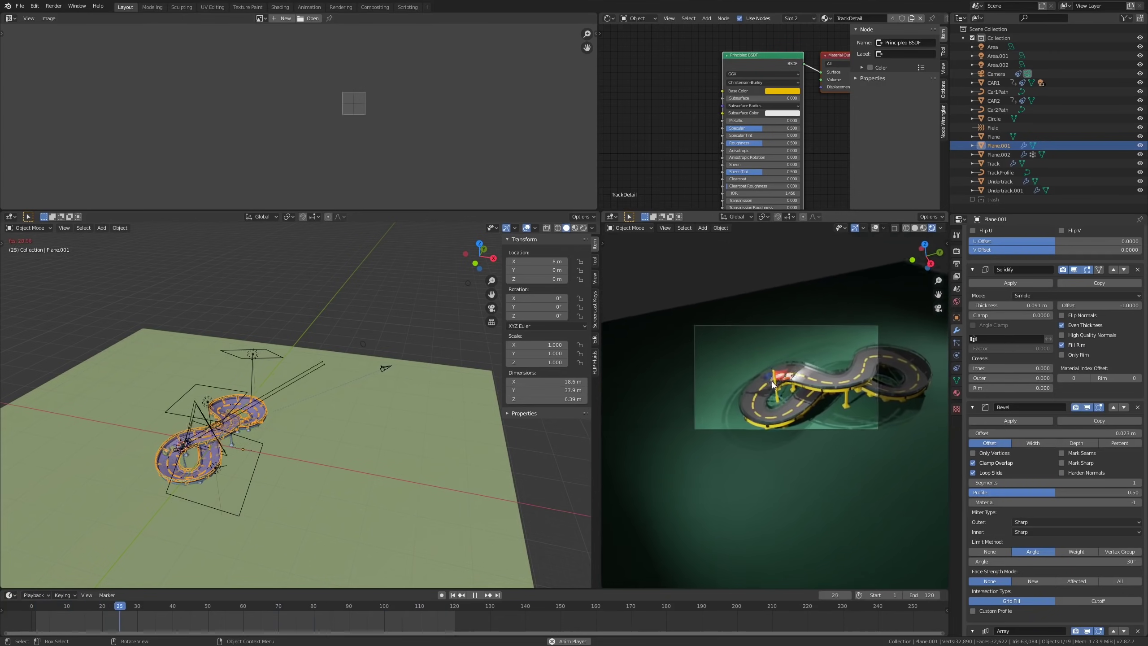
pyautogui.press('space')
pyautogui.press('space')
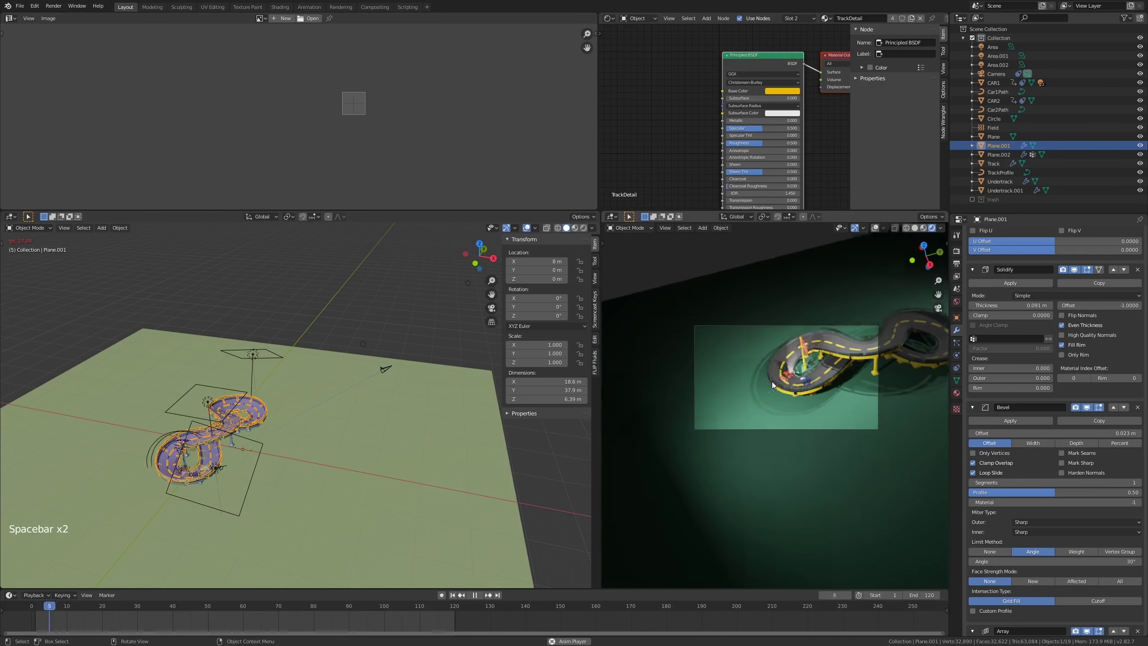
pyautogui.press('space')
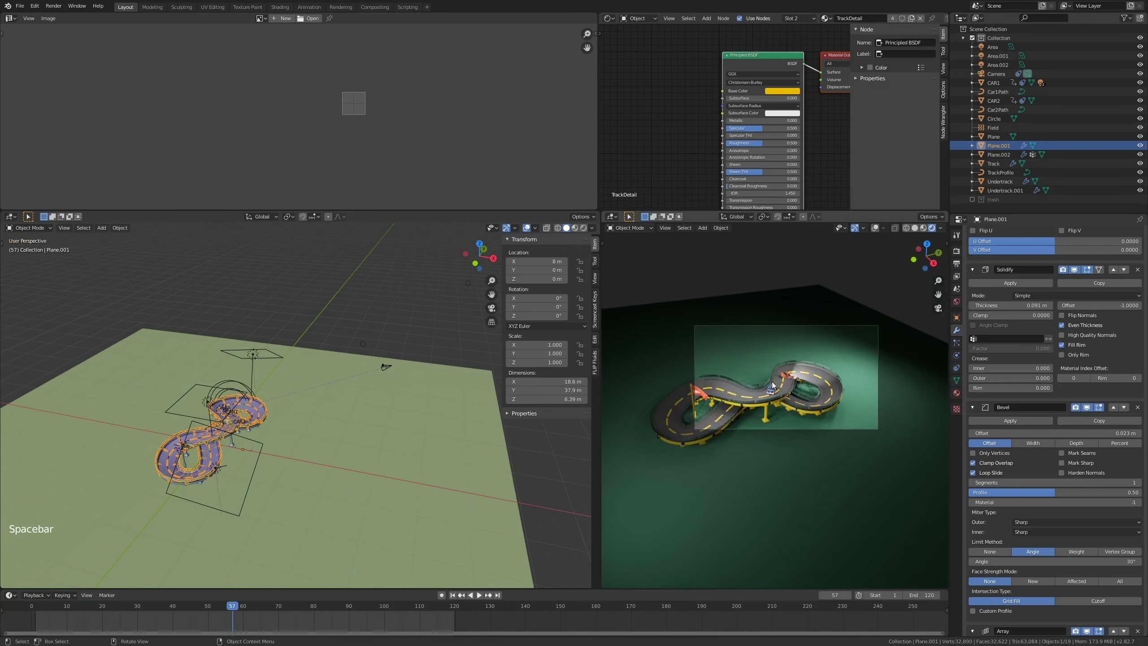